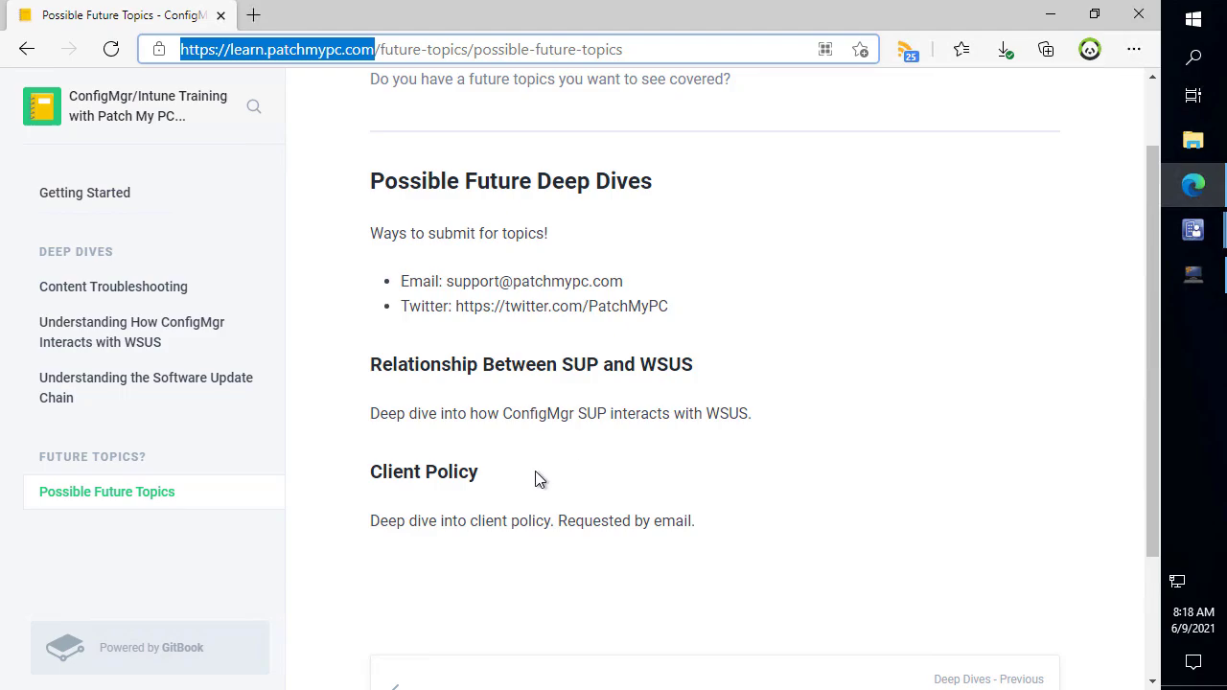
Step: Open the Understanding the Software Update Chain deep dive and read Scenario 1 through the Enable Third Party Updates section
click(148, 391)
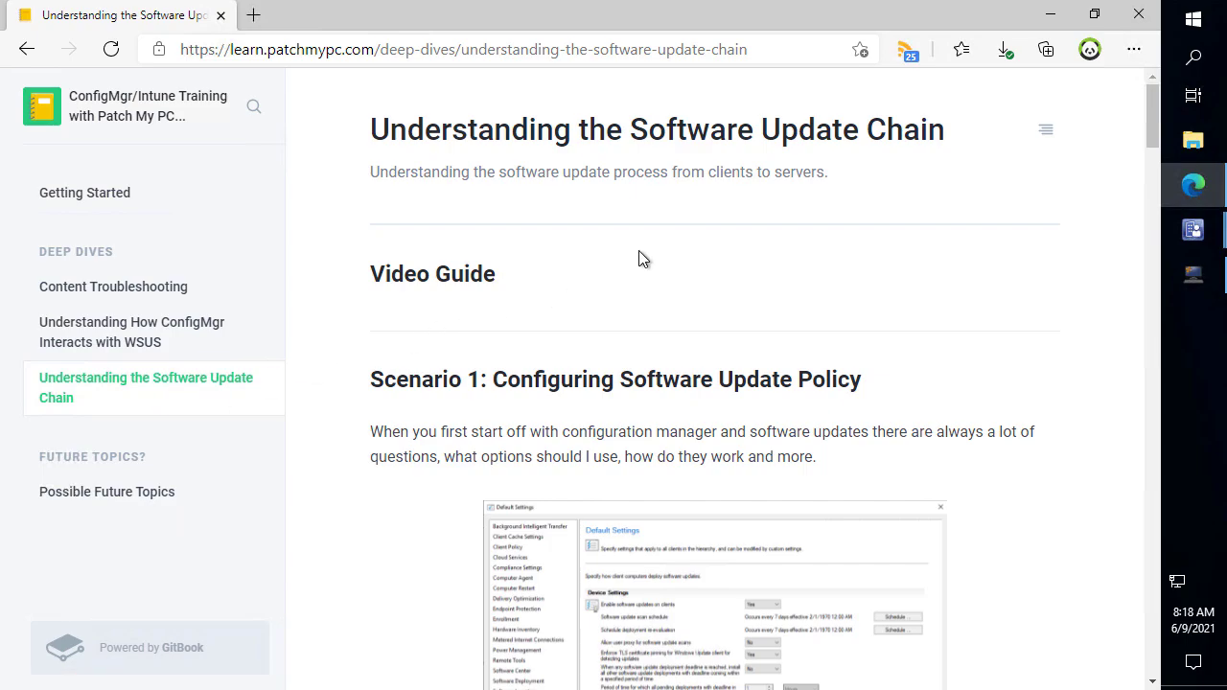
scroll(642, 251, down, 2)
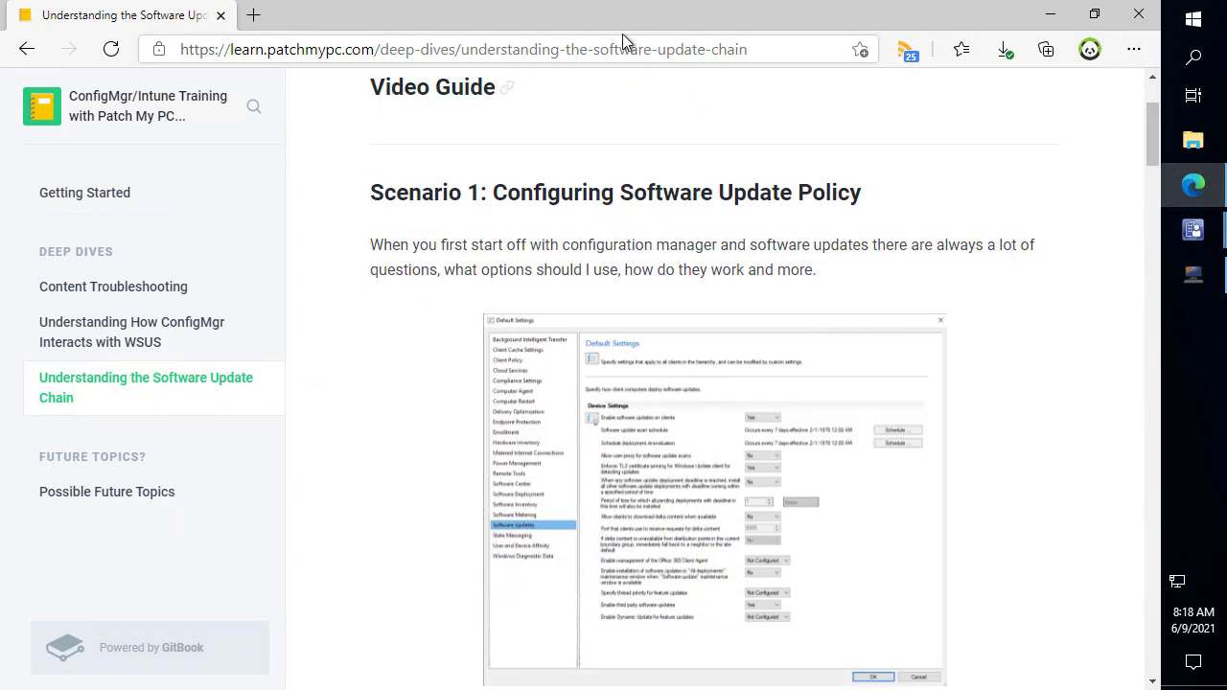
scroll(628, 192, down, 1)
scroll(630, 196, down, 1)
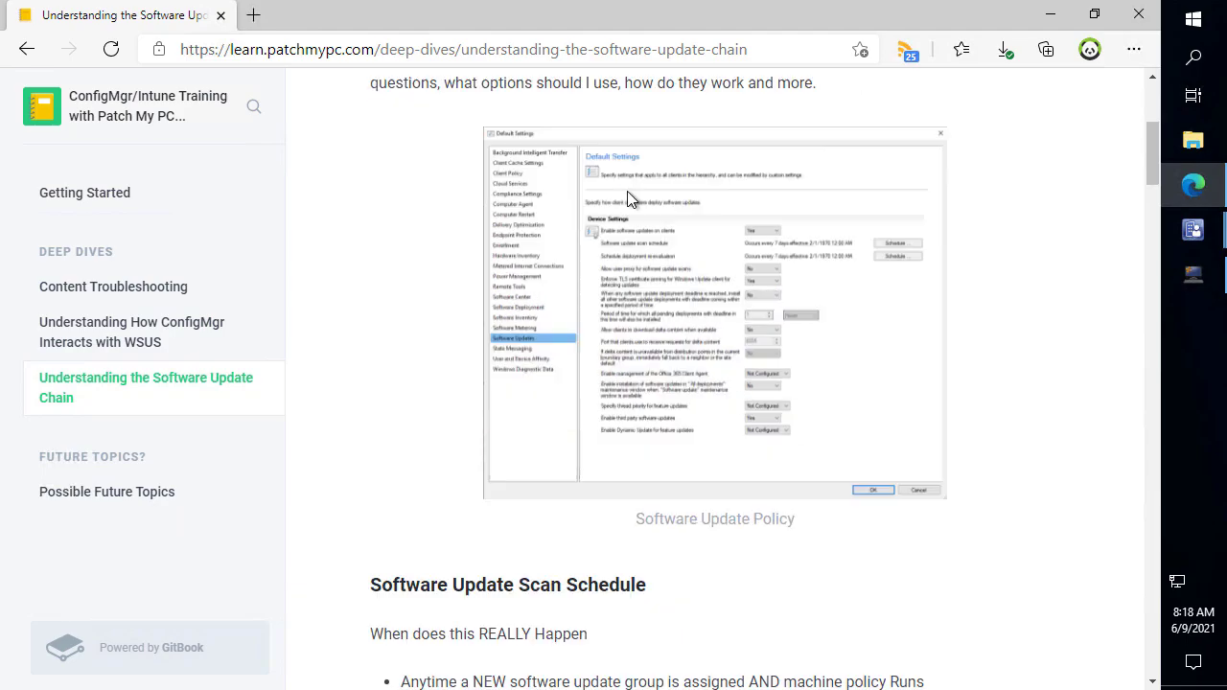
scroll(656, 191, down, 5)
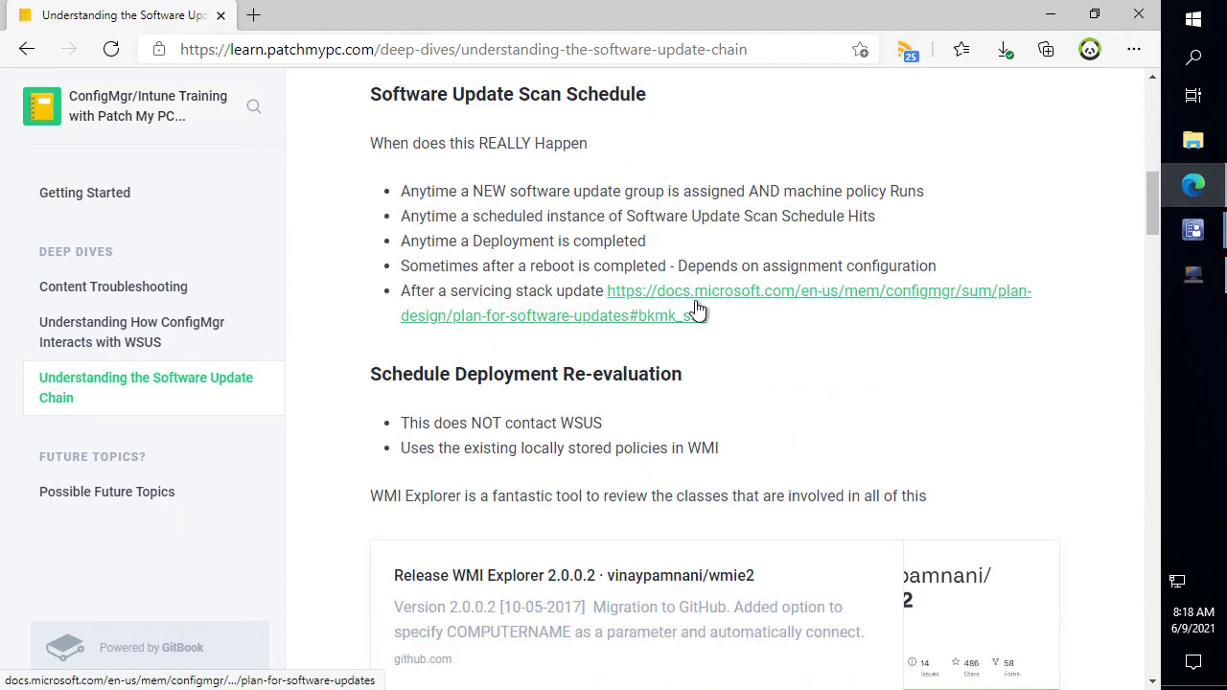
scroll(695, 309, down, 5)
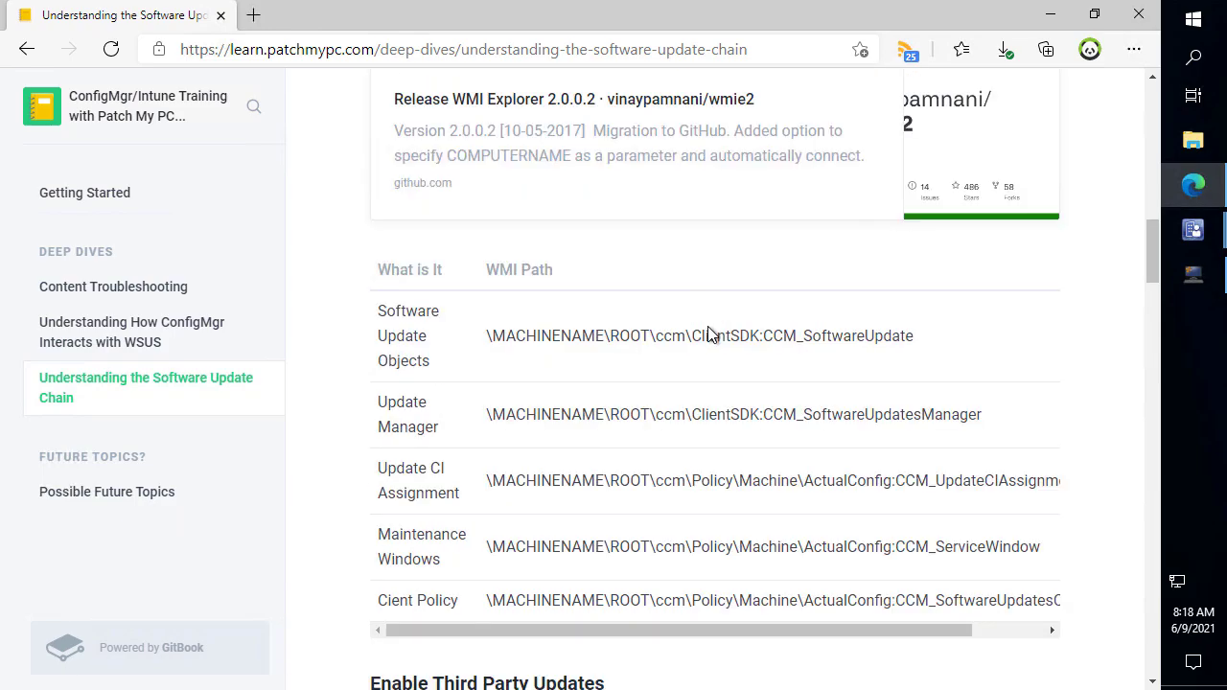
scroll(721, 323, down, 4)
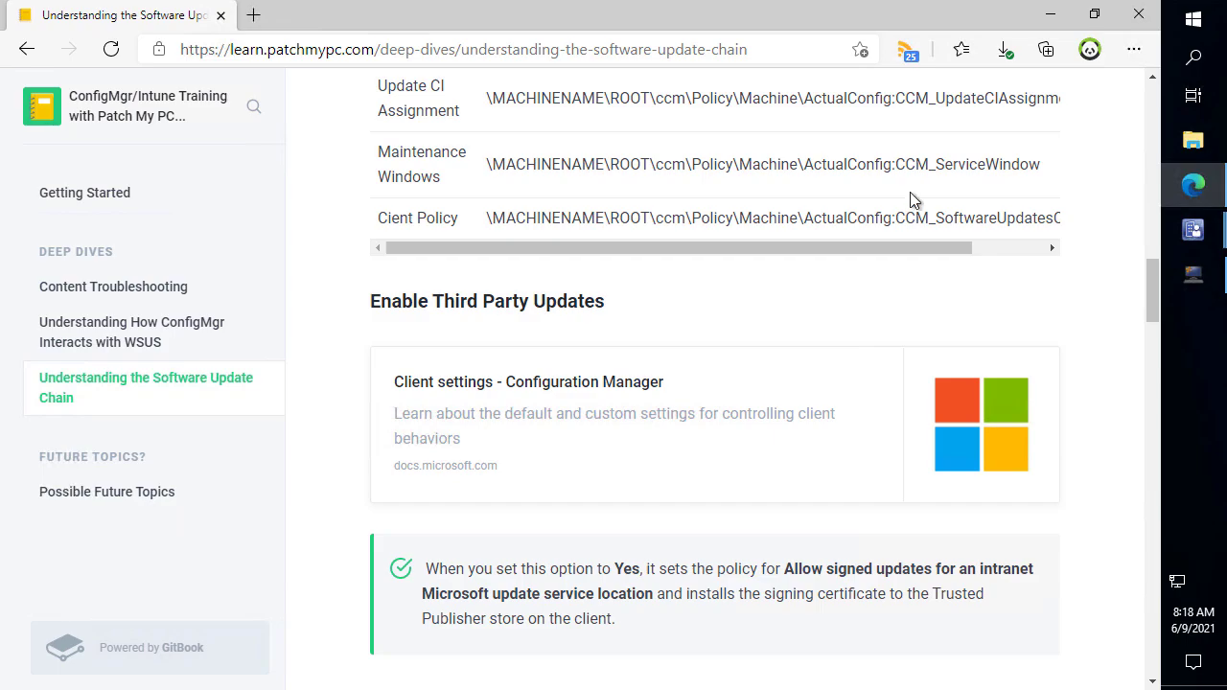
Step: Switch to the Configuration Manager console and reposition the Default Settings window to review the Software Updates client settings
click(1054, 21)
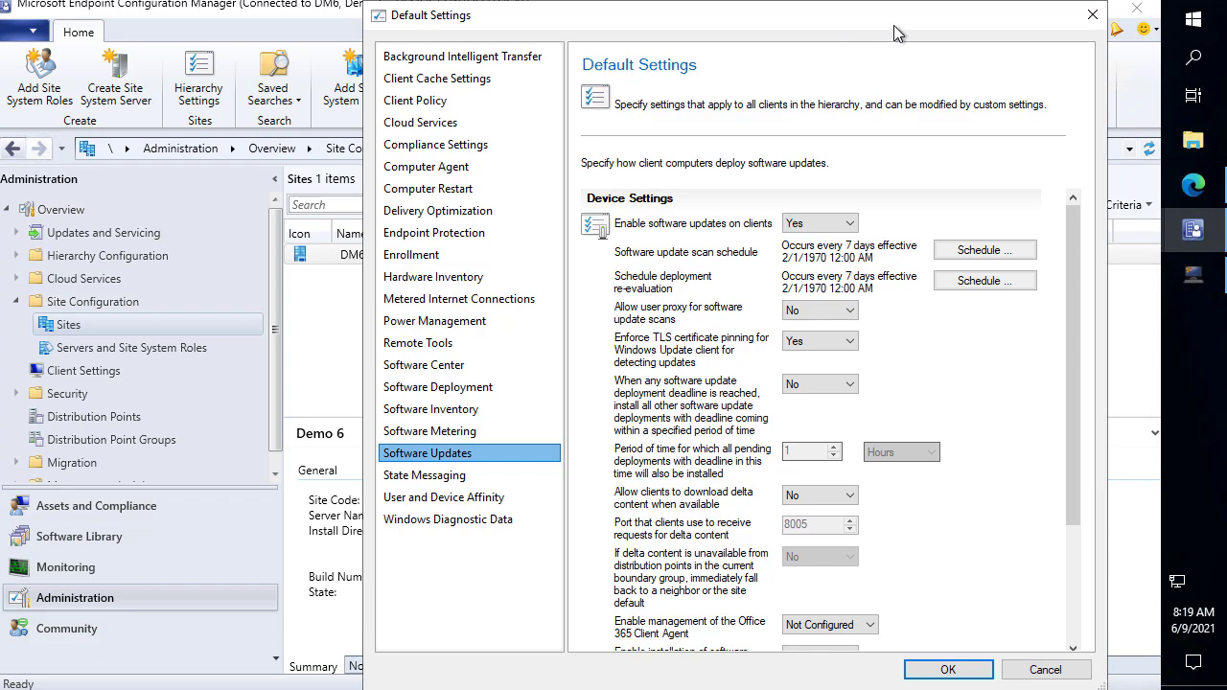
drag(949, 19, 775, 29)
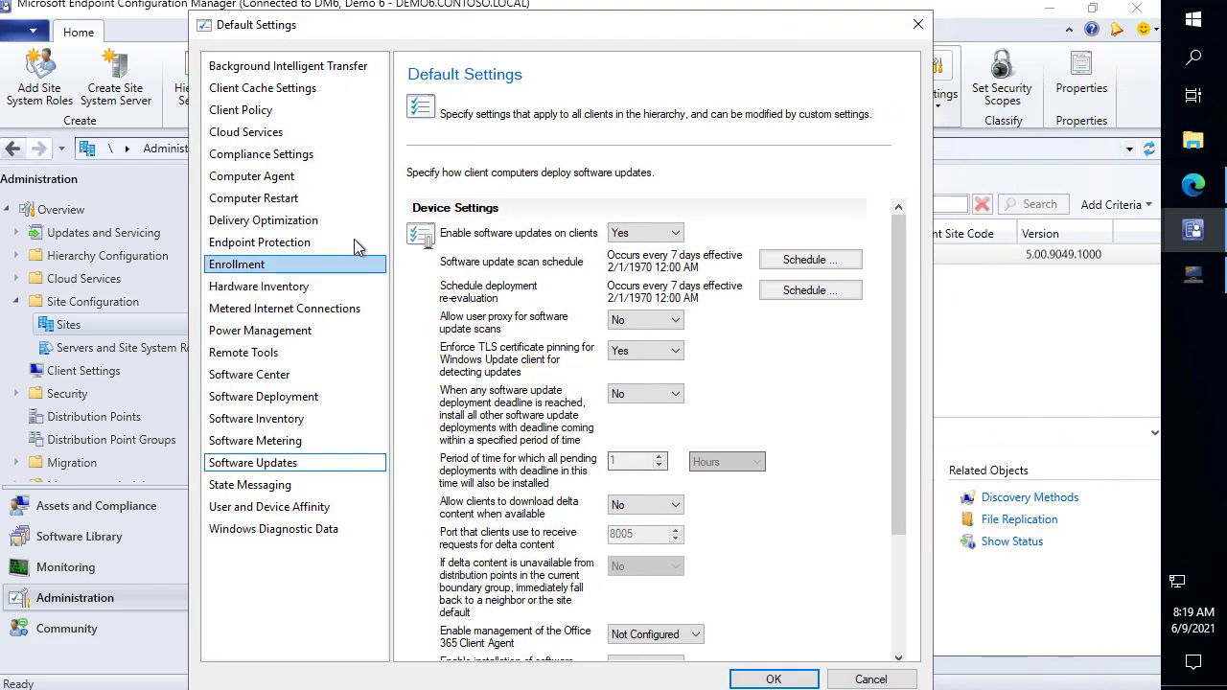
drag(644, 25, 697, 16)
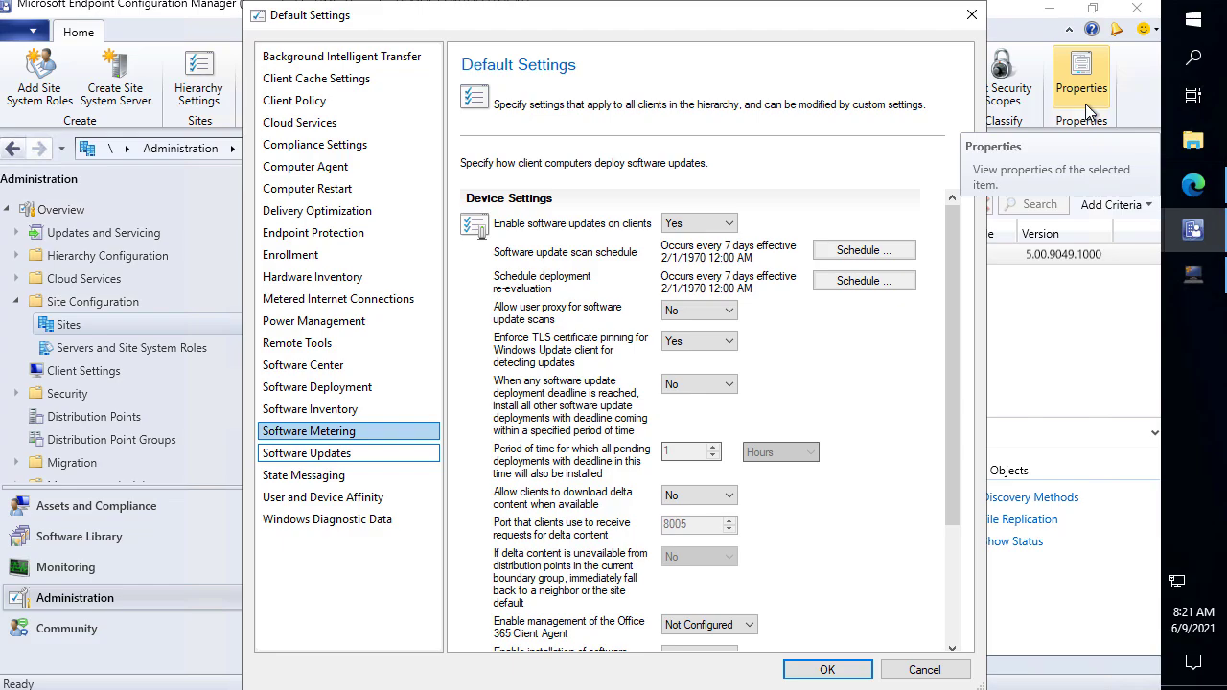
Step: Switch to the Edge browser and review the guide's sections on third-party updates, delta updates and maintenance windows
click(1193, 188)
scroll(635, 406, down, 8)
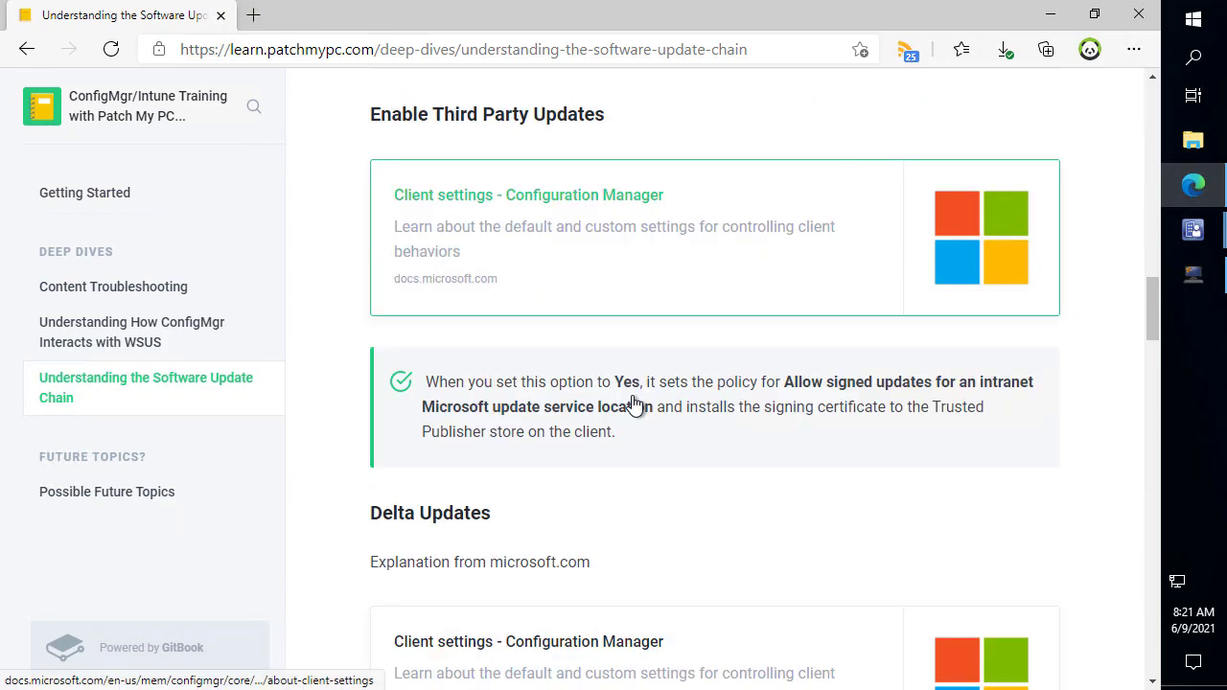
scroll(656, 412, down, 8)
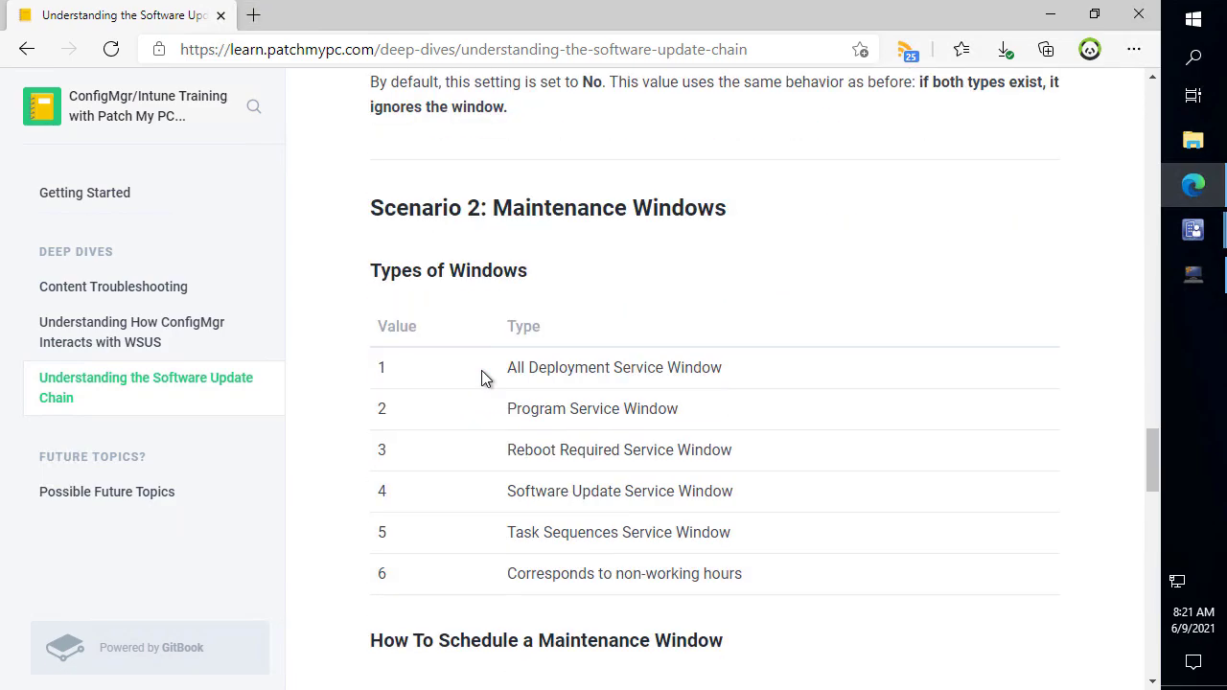
scroll(535, 345, up, 5)
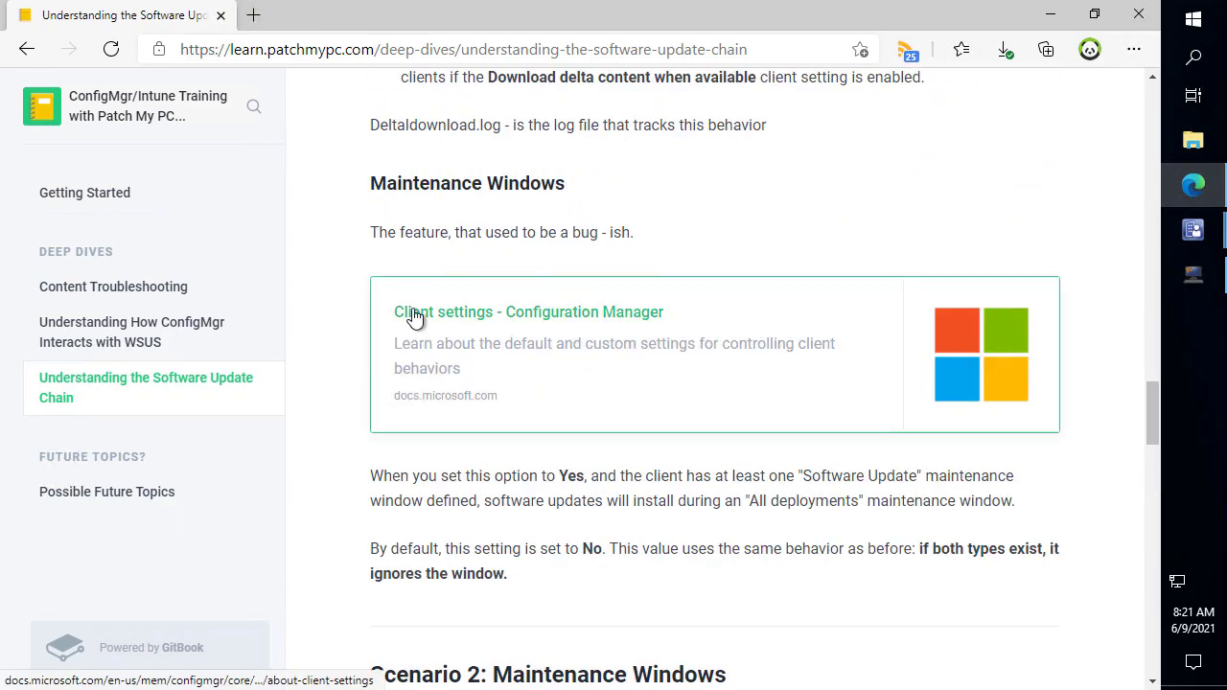
scroll(640, 390, up, 2)
scroll(639, 390, up, 3)
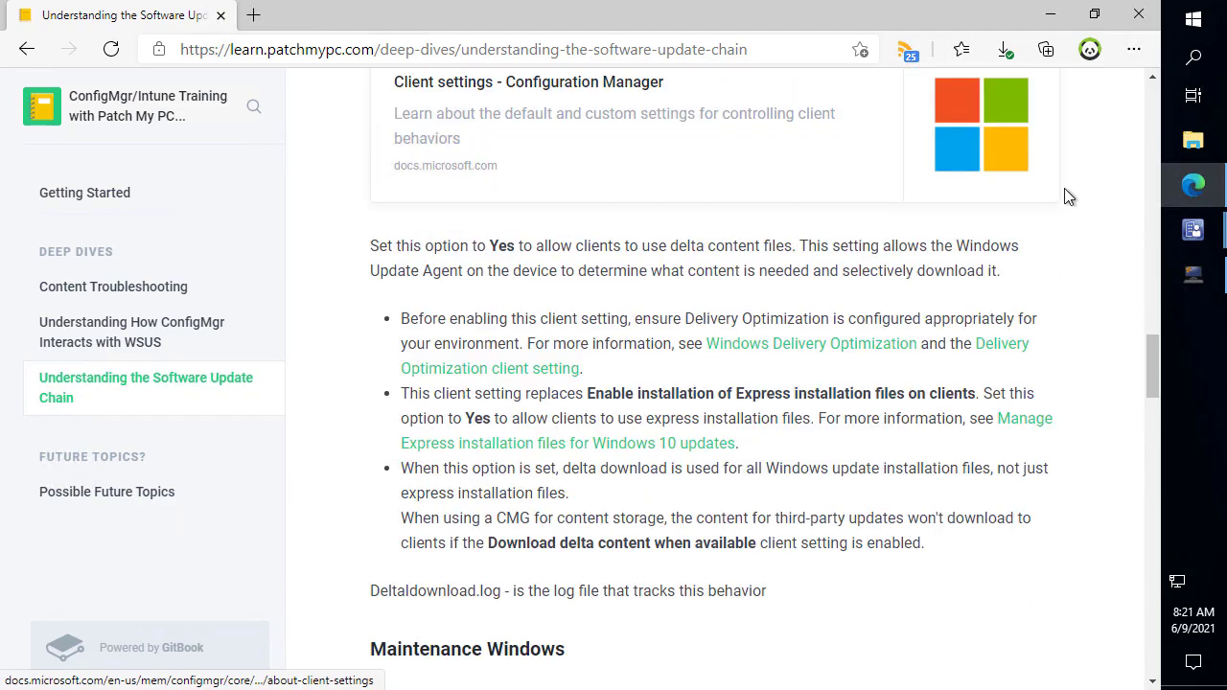
Step: Return to the Configuration Manager console, examine the software update scan and deployment re-evaluation schedules, and close Default Settings without saving
click(1052, 13)
click(370, 337)
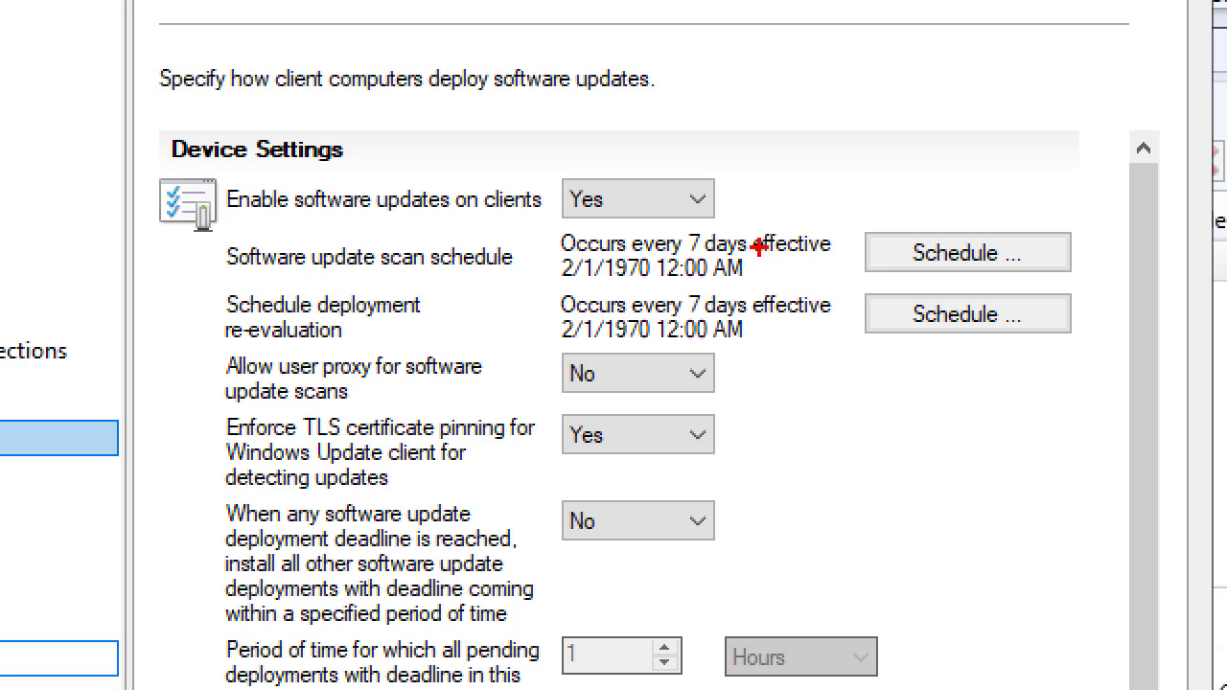
drag(540, 219, 858, 348)
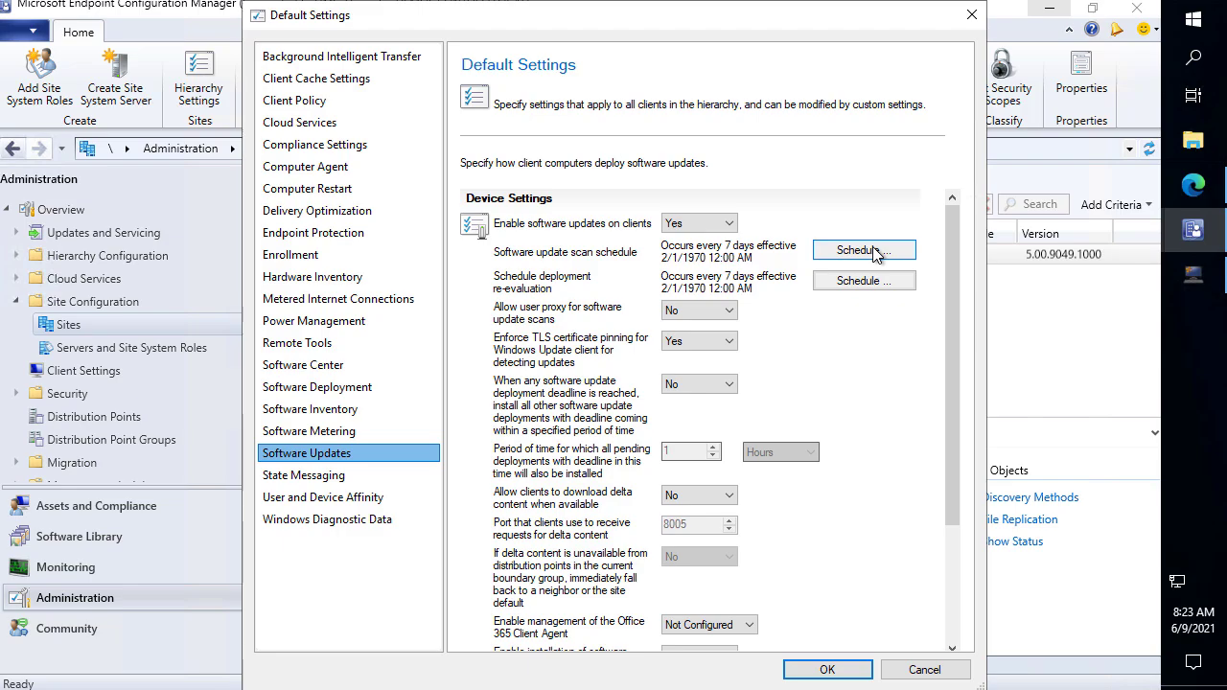
click(923, 669)
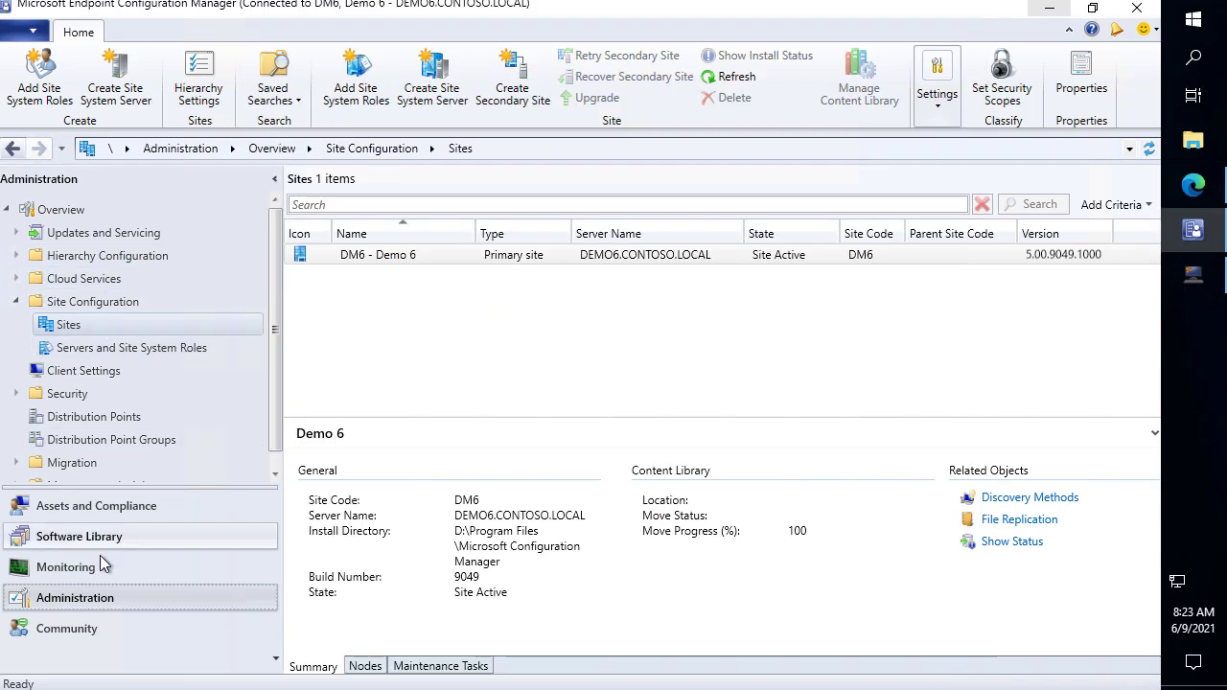
Step: Check the Deployments list and the System Status overview in the Monitoring workspace
click(57, 567)
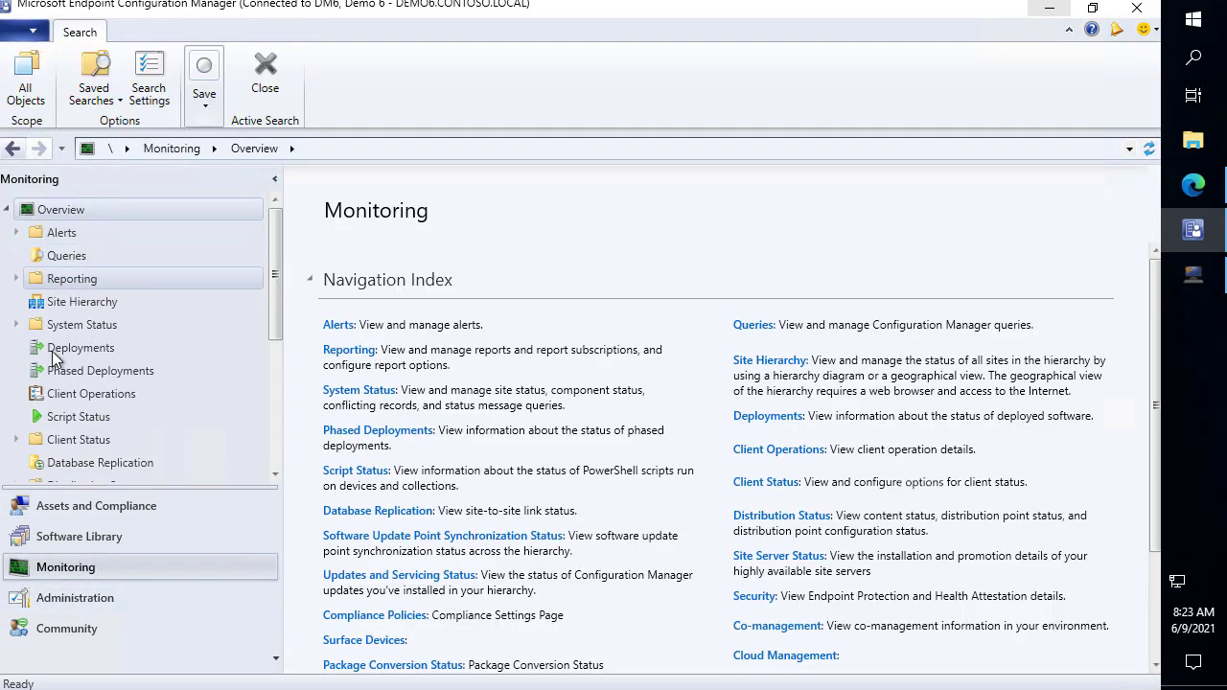
click(82, 349)
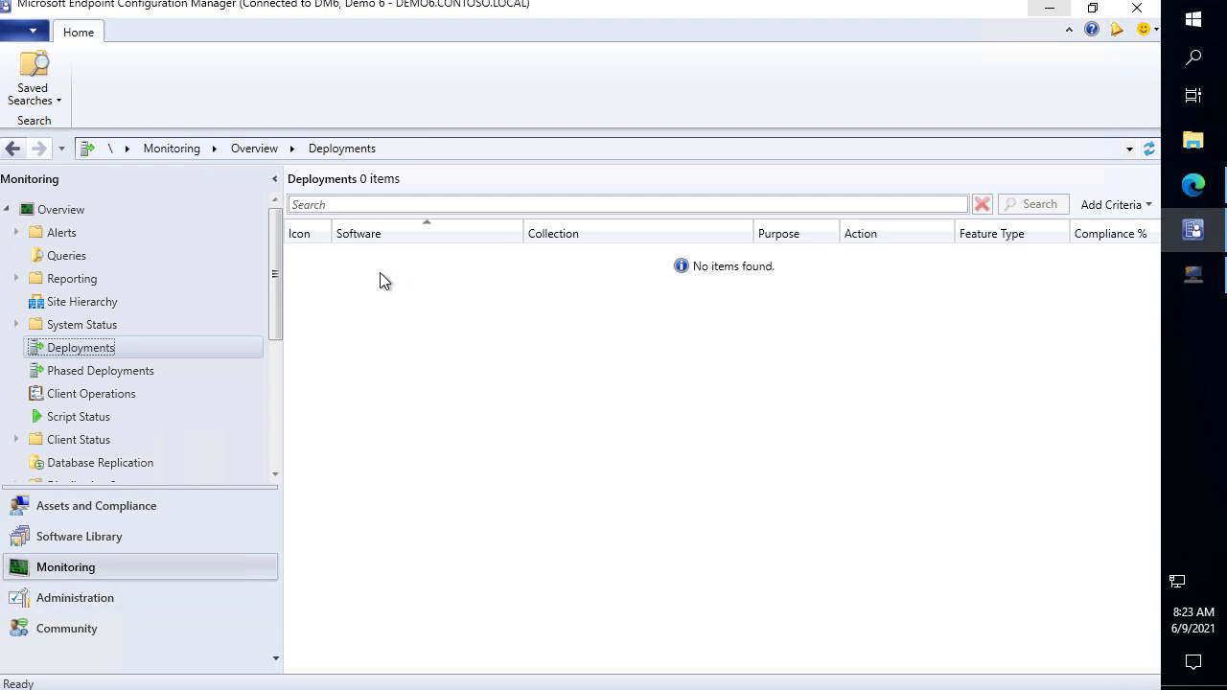
click(460, 278)
click(97, 324)
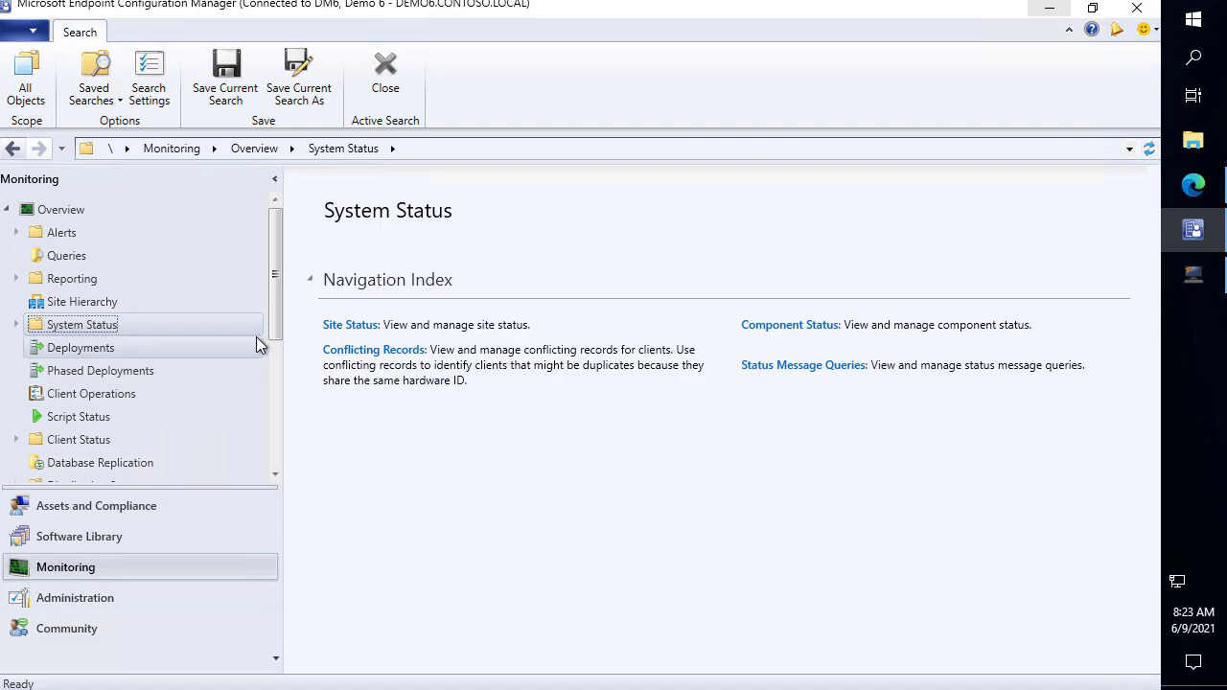
Step: Open the properties of collection DM600014's deployment in the Patch My PC Software Updates automatic deployment rule
click(115, 538)
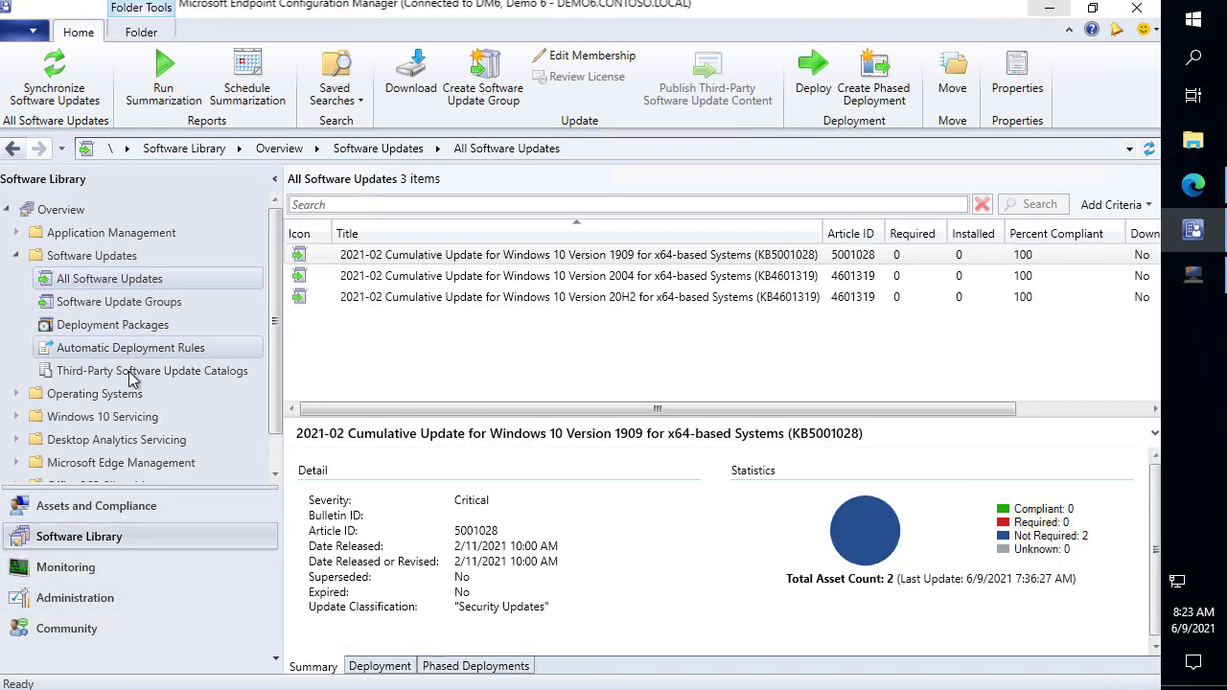
click(146, 371)
click(131, 348)
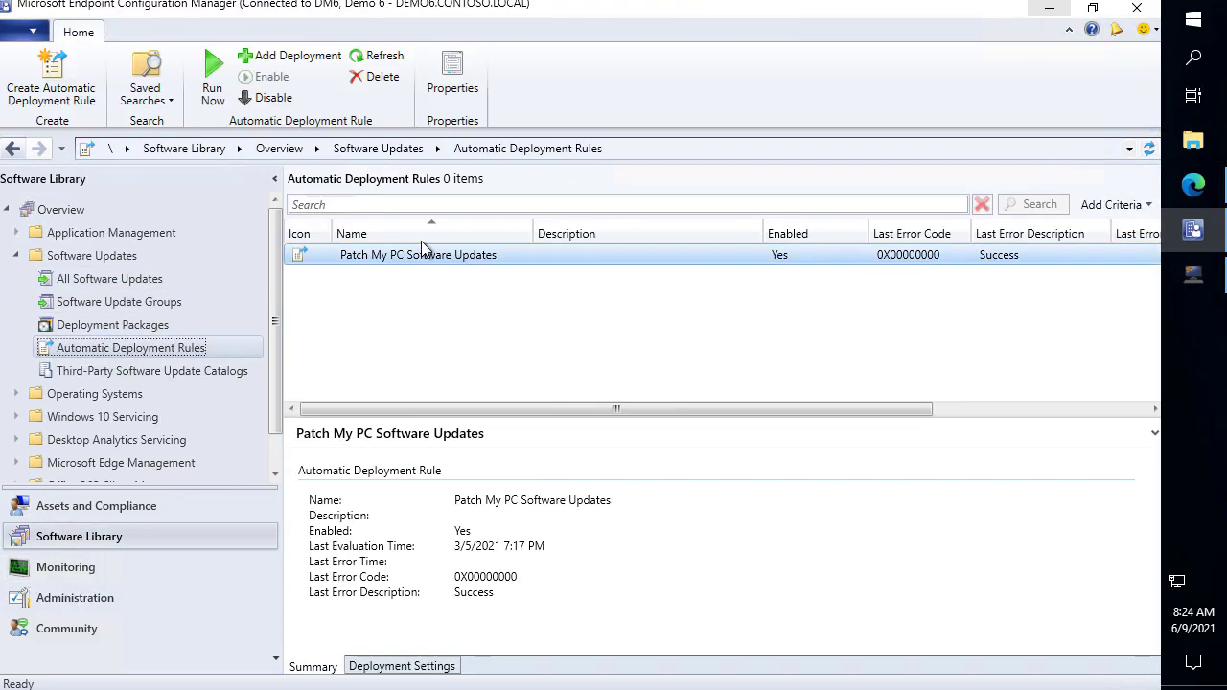
click(425, 663)
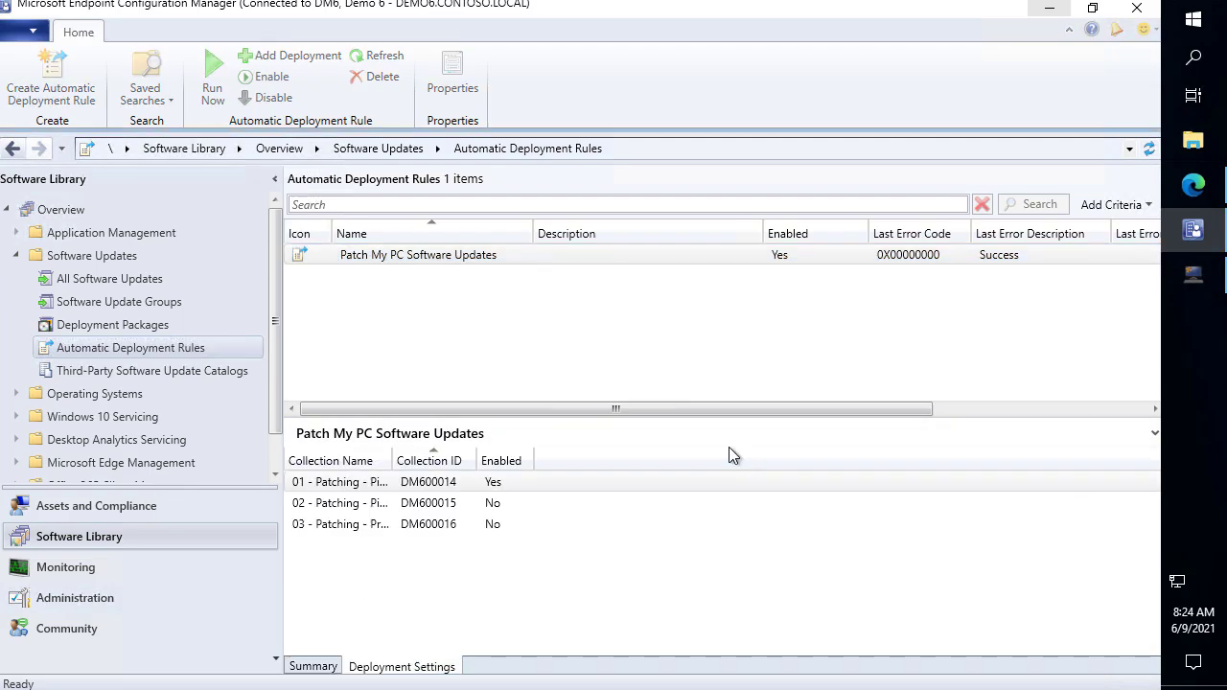
click(392, 493)
right_click(388, 494)
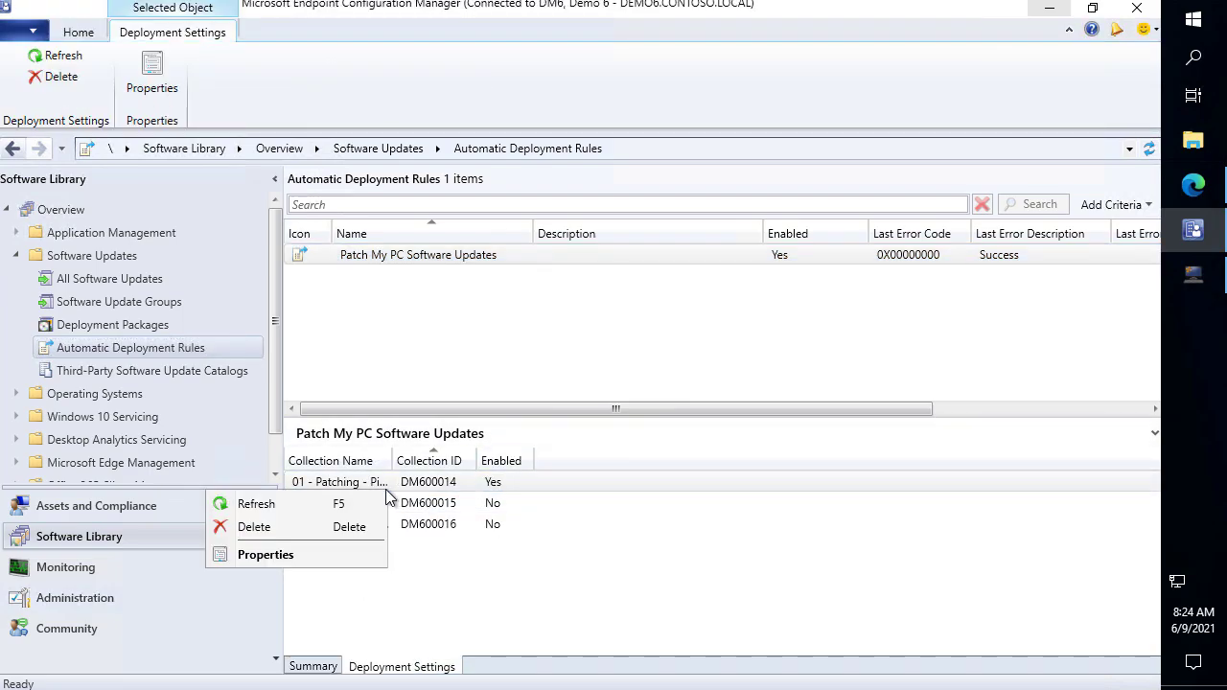
click(294, 553)
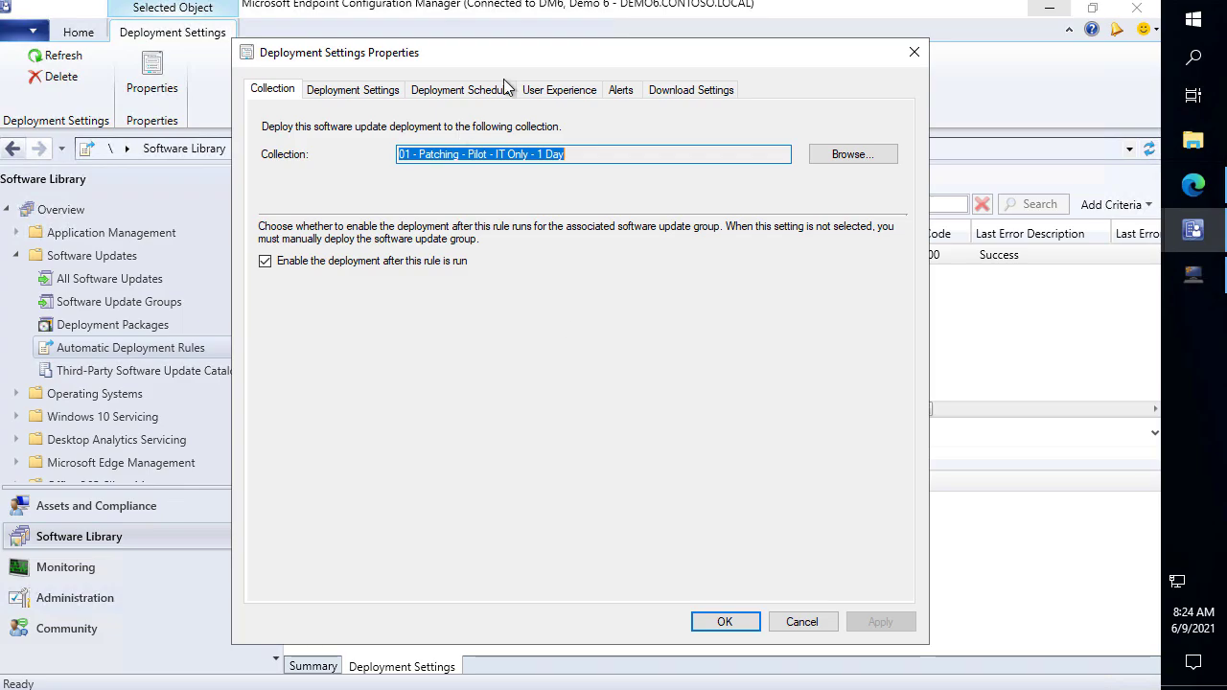
Step: Review the deployment schedule, try enabling the updates deployment evaluation cycle after restart under User Experience, and close the properties without saving
click(469, 89)
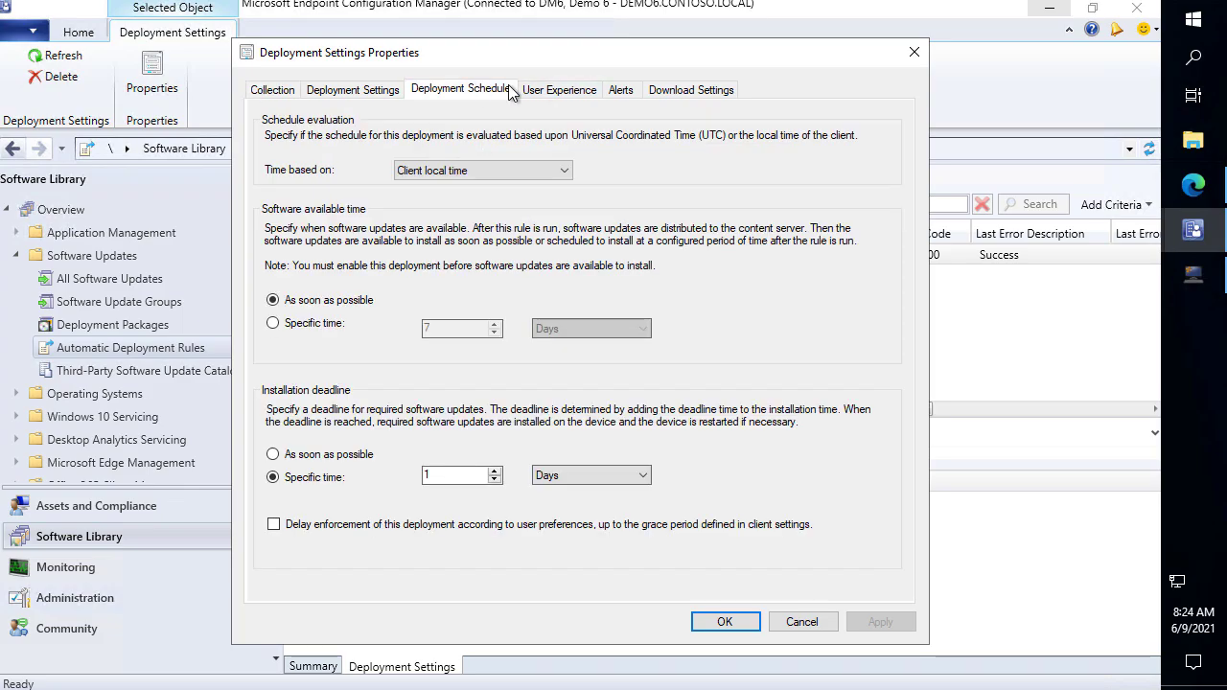
click(559, 92)
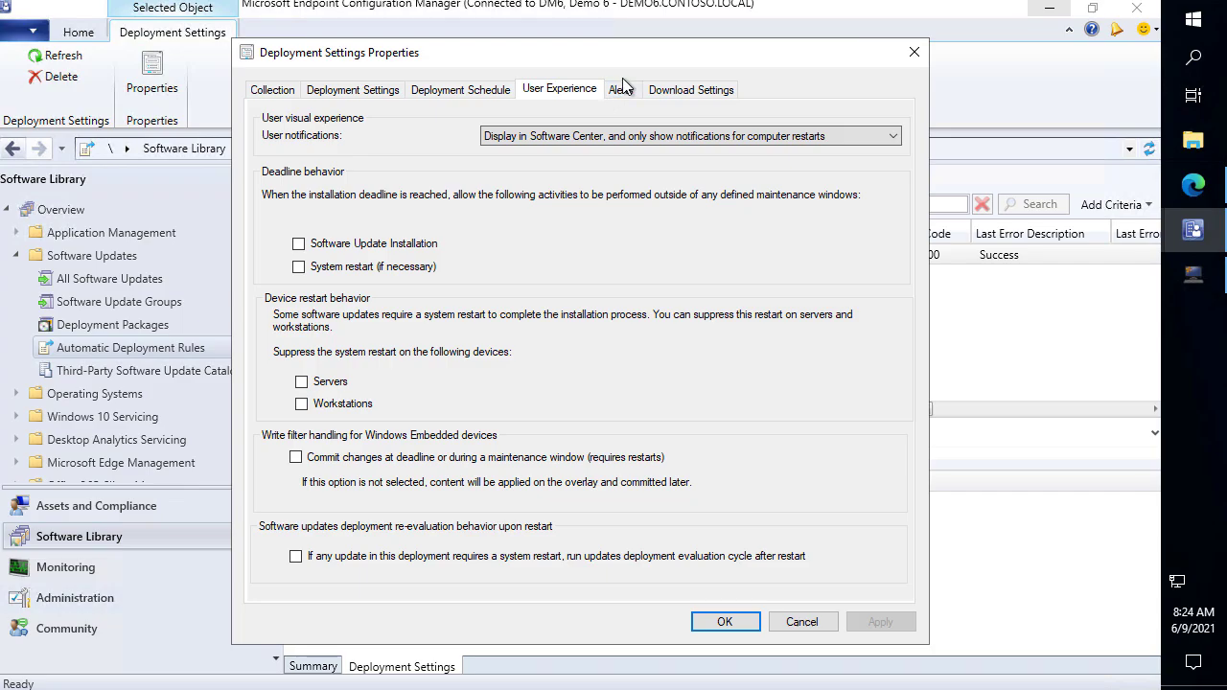
click(335, 564)
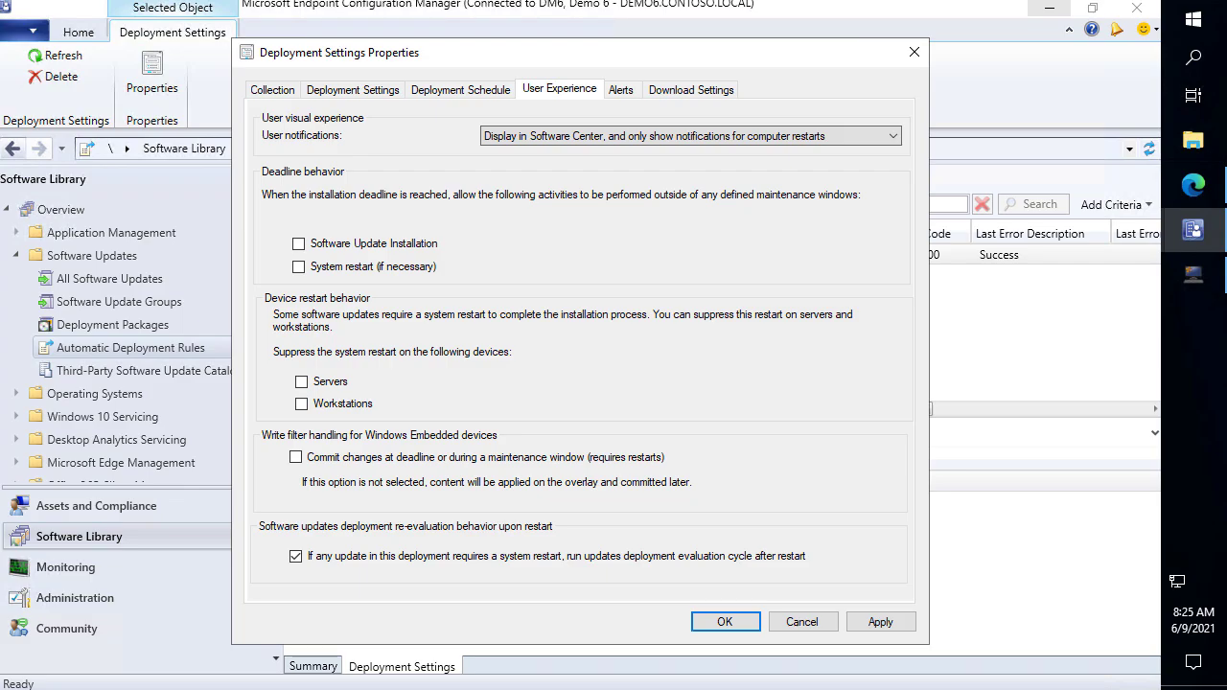
click(910, 53)
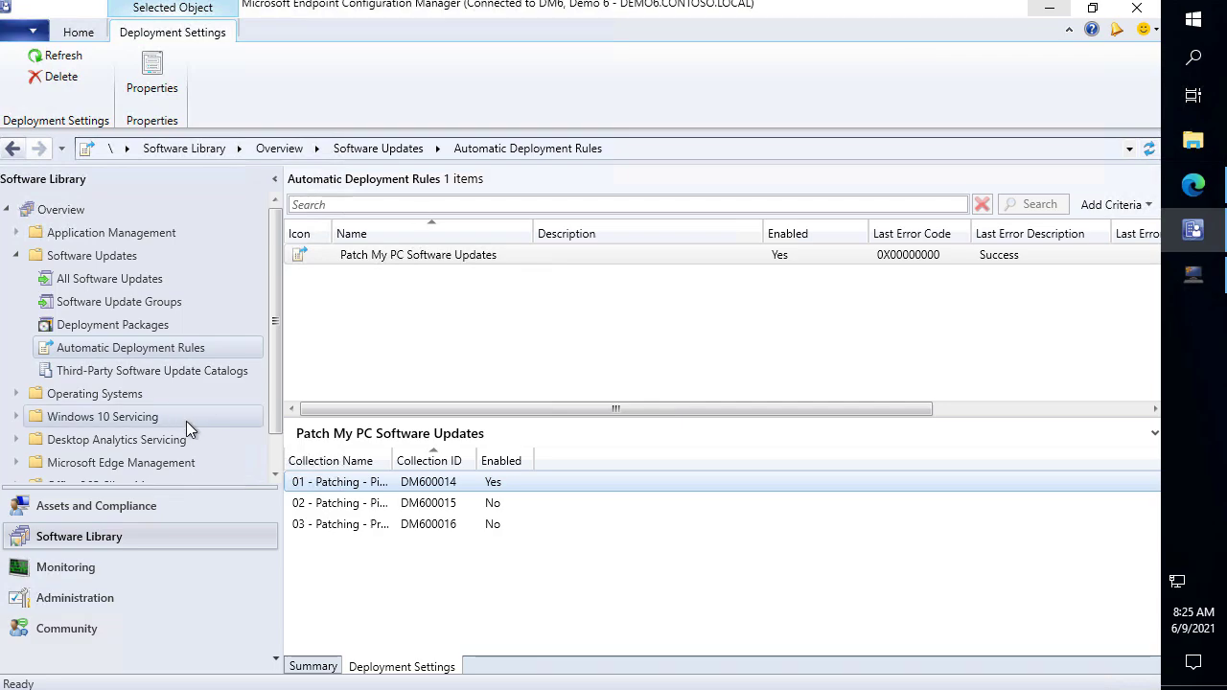
Step: Switch to the Edge browser, open the guide's servicing stack update link, and read how software updates are evaluated after an SSU
click(1196, 187)
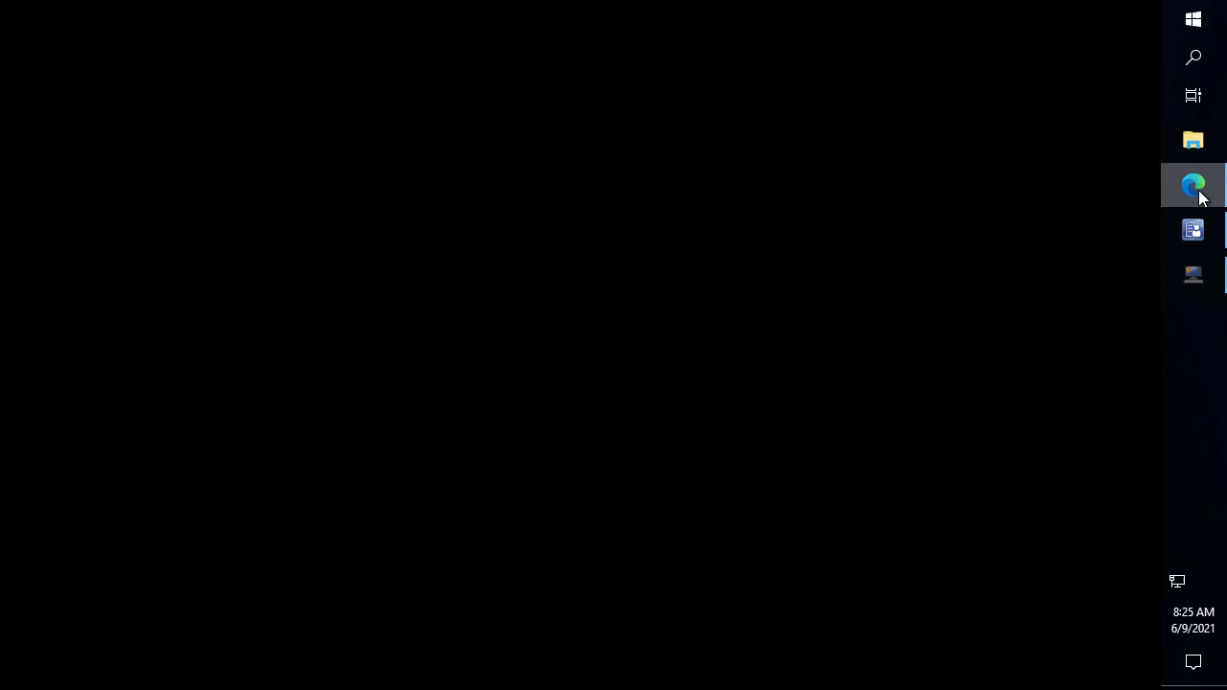
scroll(634, 373, up, 15)
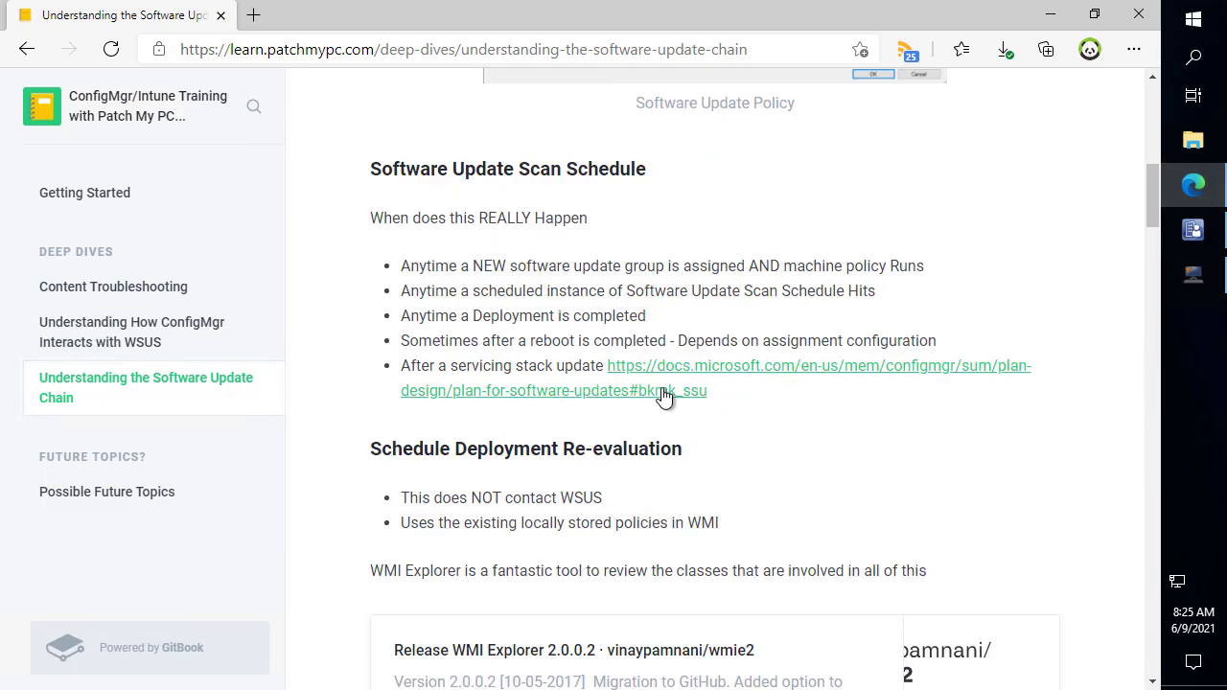
click(673, 376)
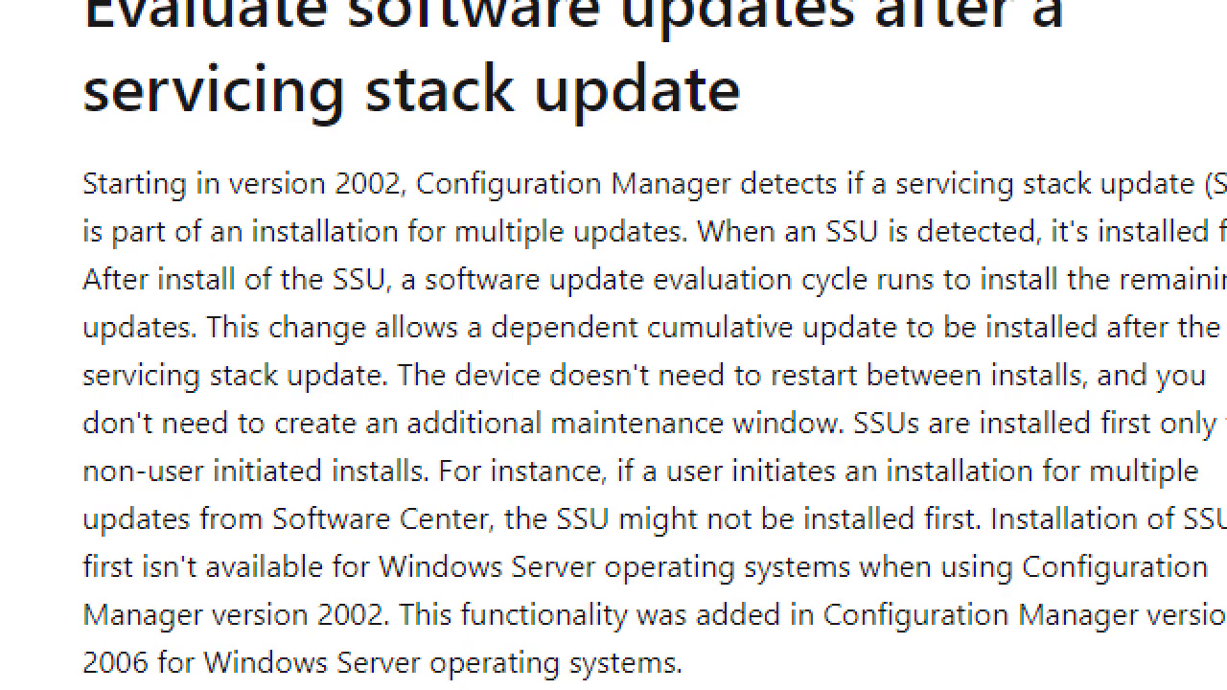
drag(59, 154, 414, 214)
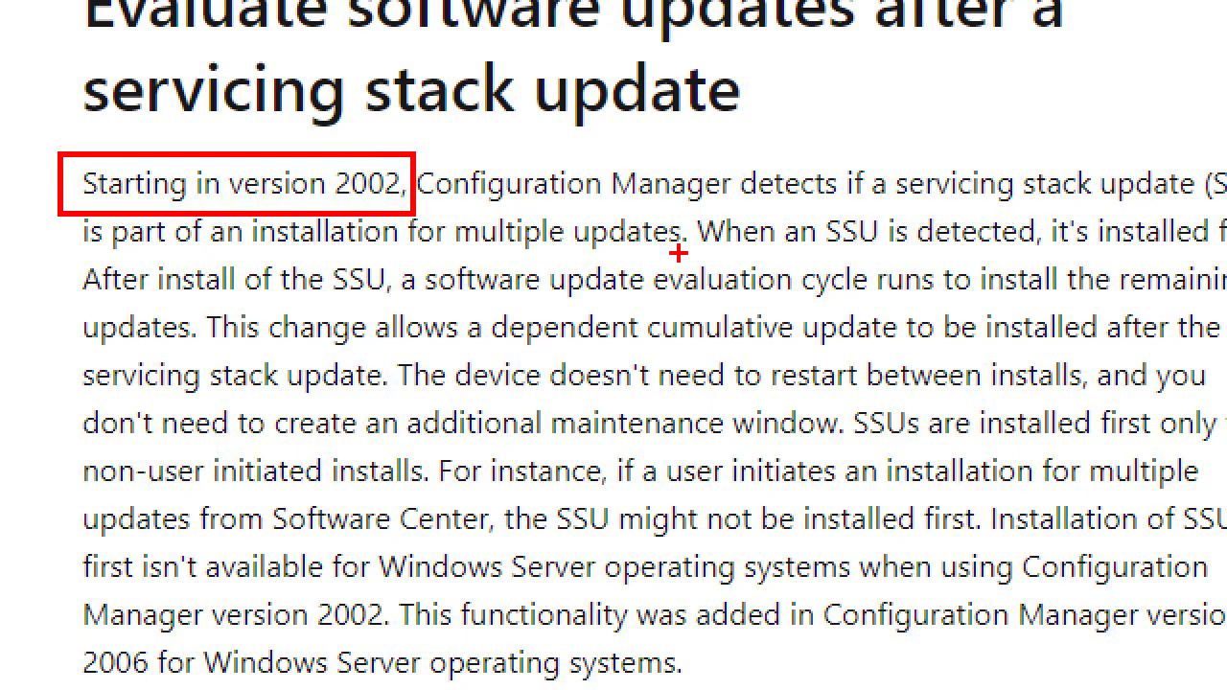
drag(682, 254, 1005, 256)
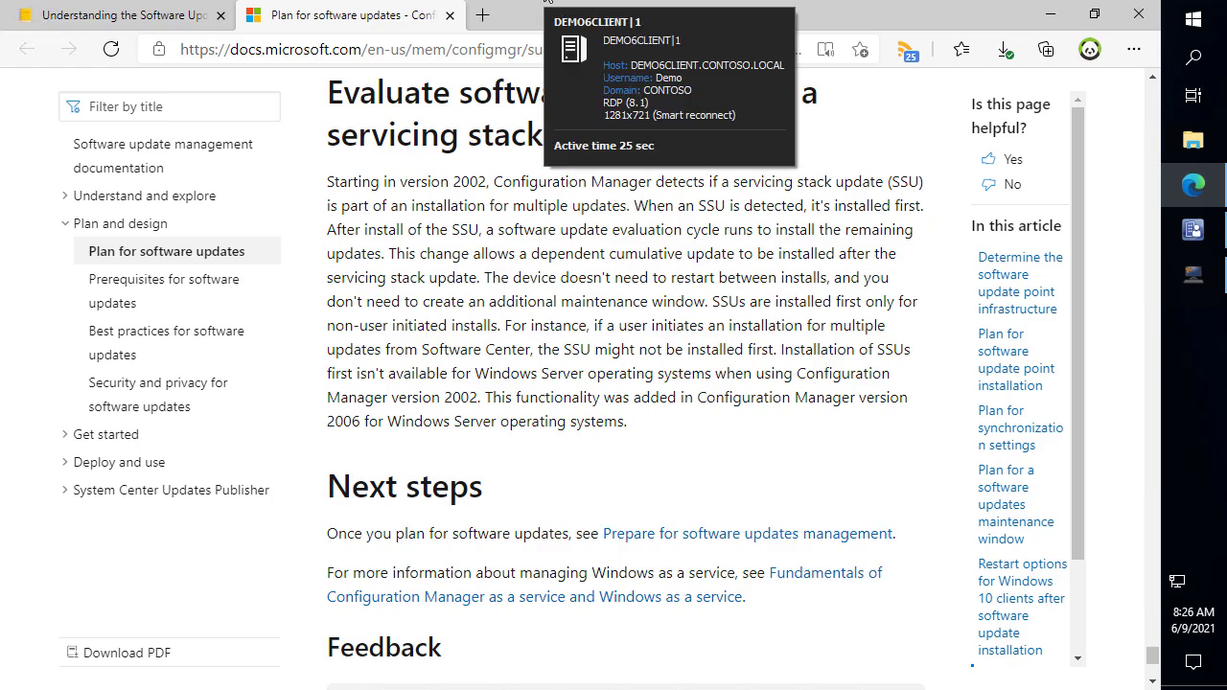
Step: Return to the Configuration Manager console and open the Software Update Groups list
click(1048, 16)
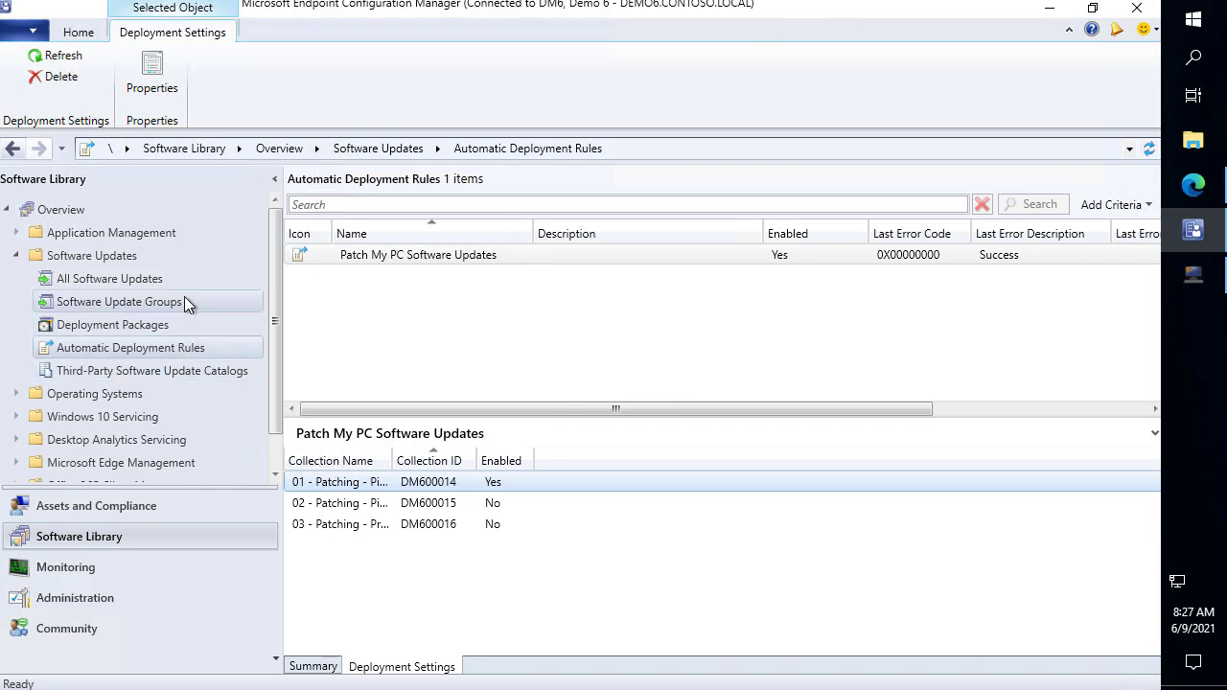
click(128, 301)
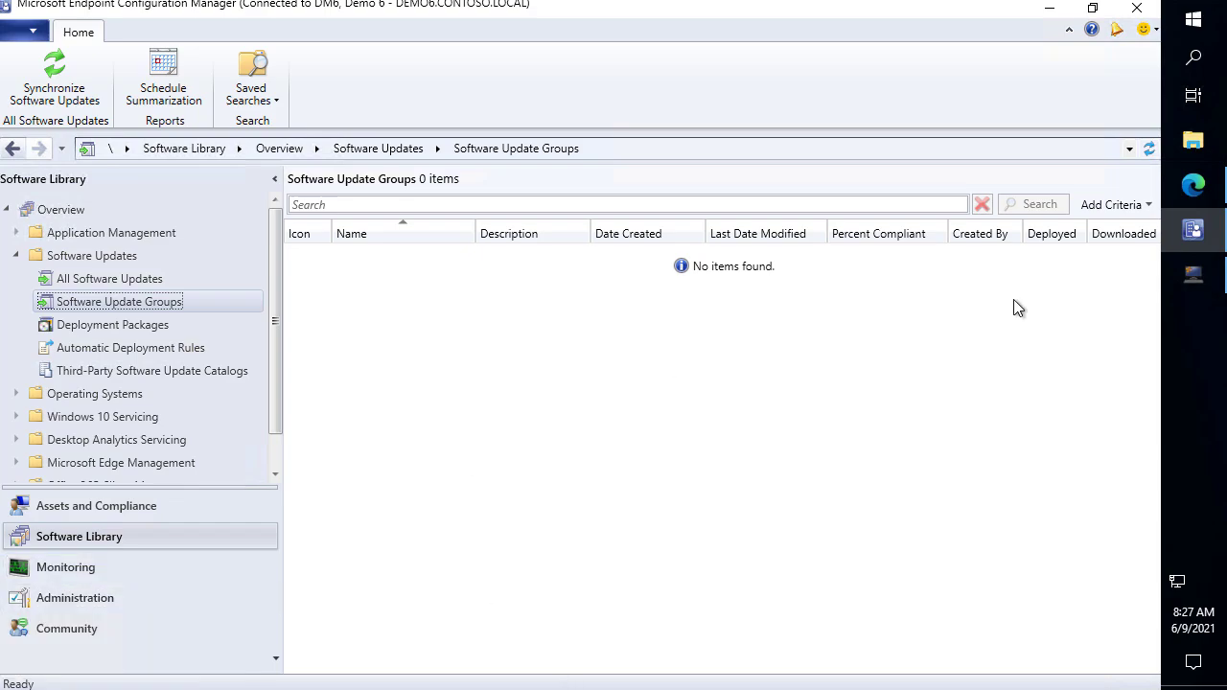
Step: Minimize the Configuration Manager console and open the Patch My PC Publishing Service settings from the desktop
click(1193, 274)
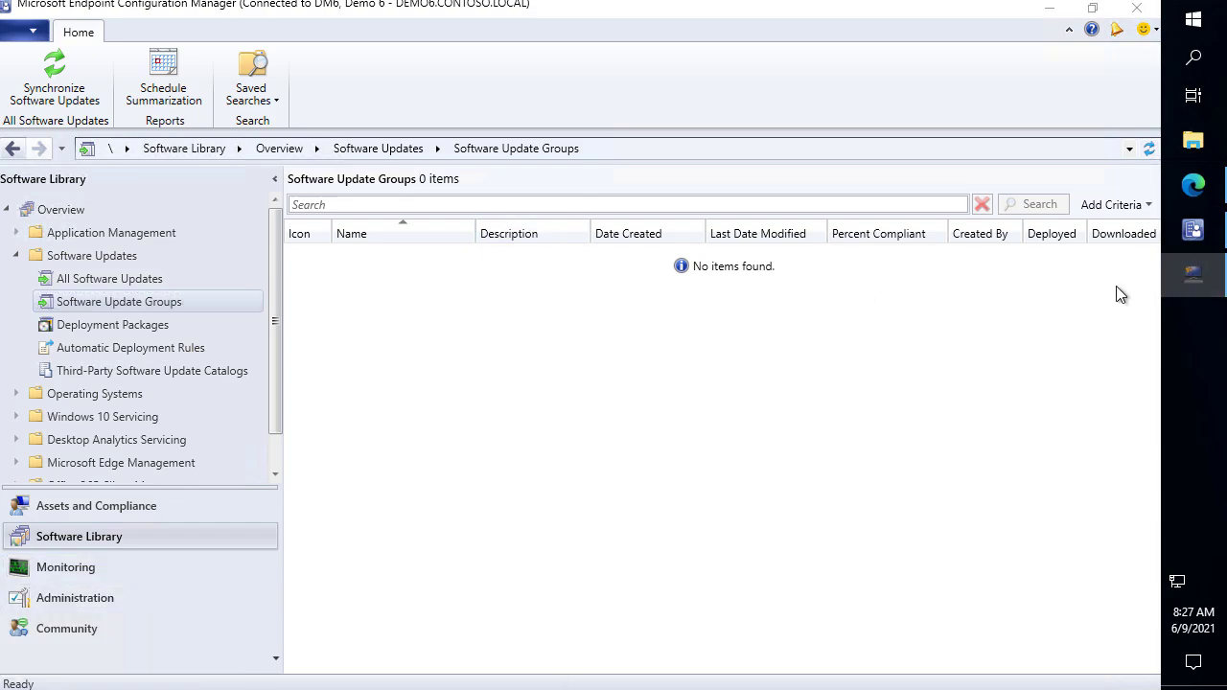
click(1188, 280)
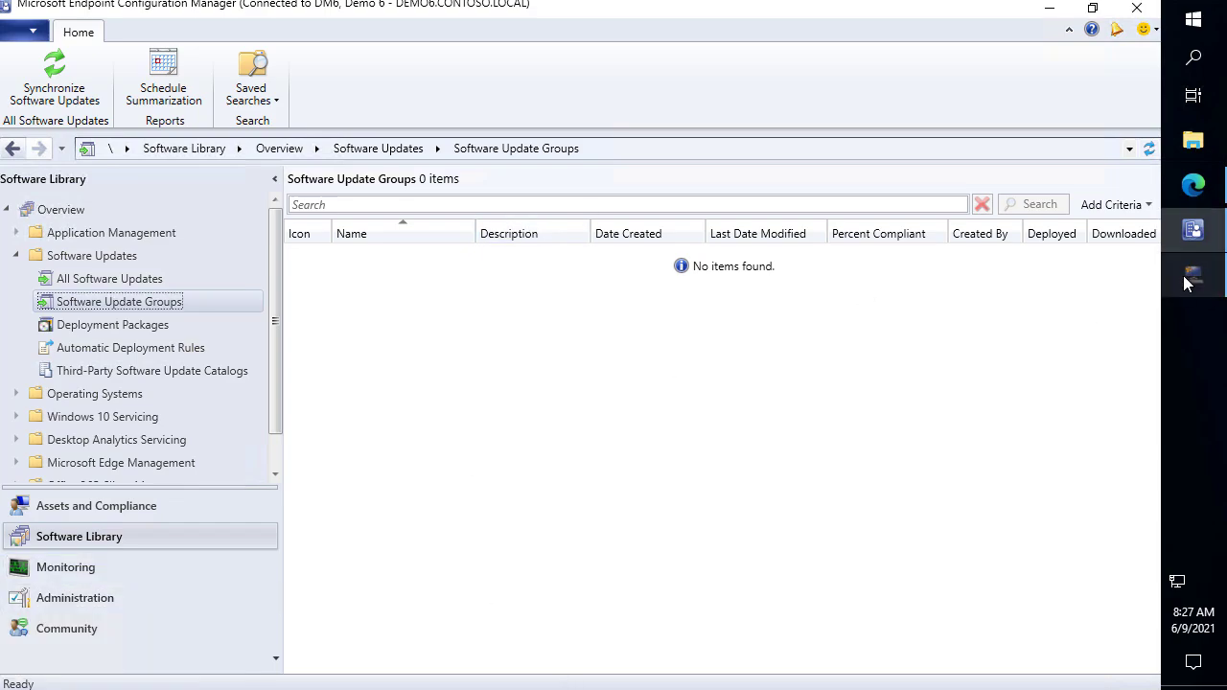
click(1049, 8)
double_click(13, 443)
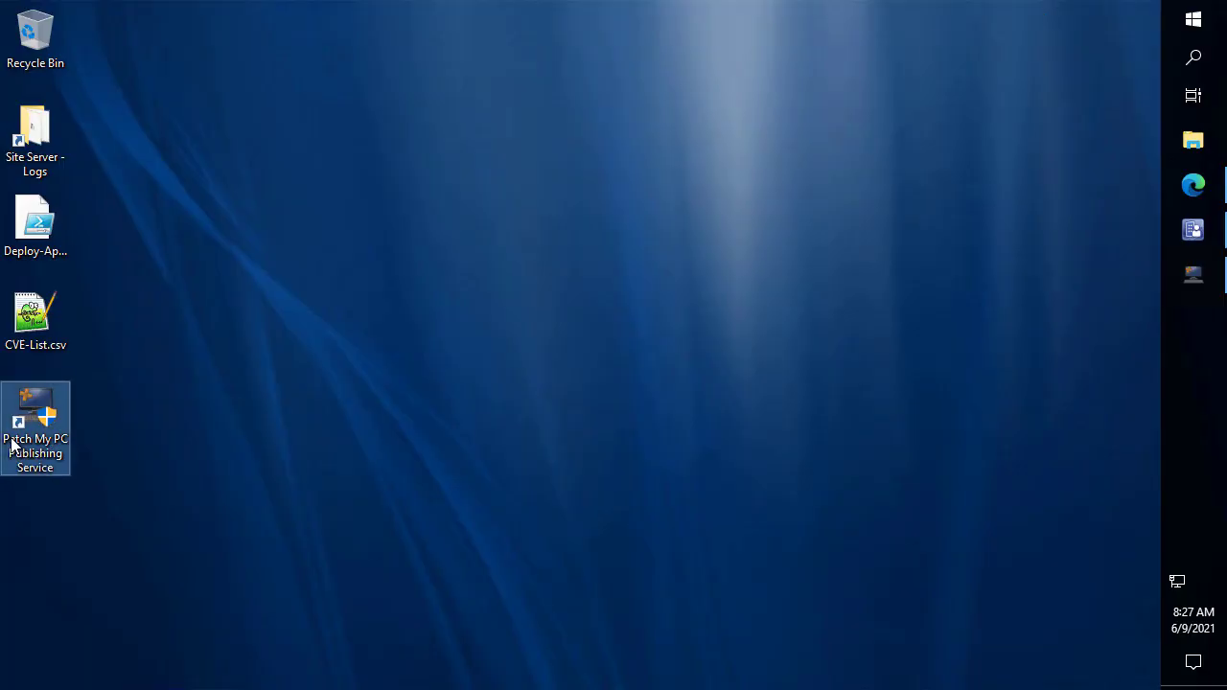
click(489, 470)
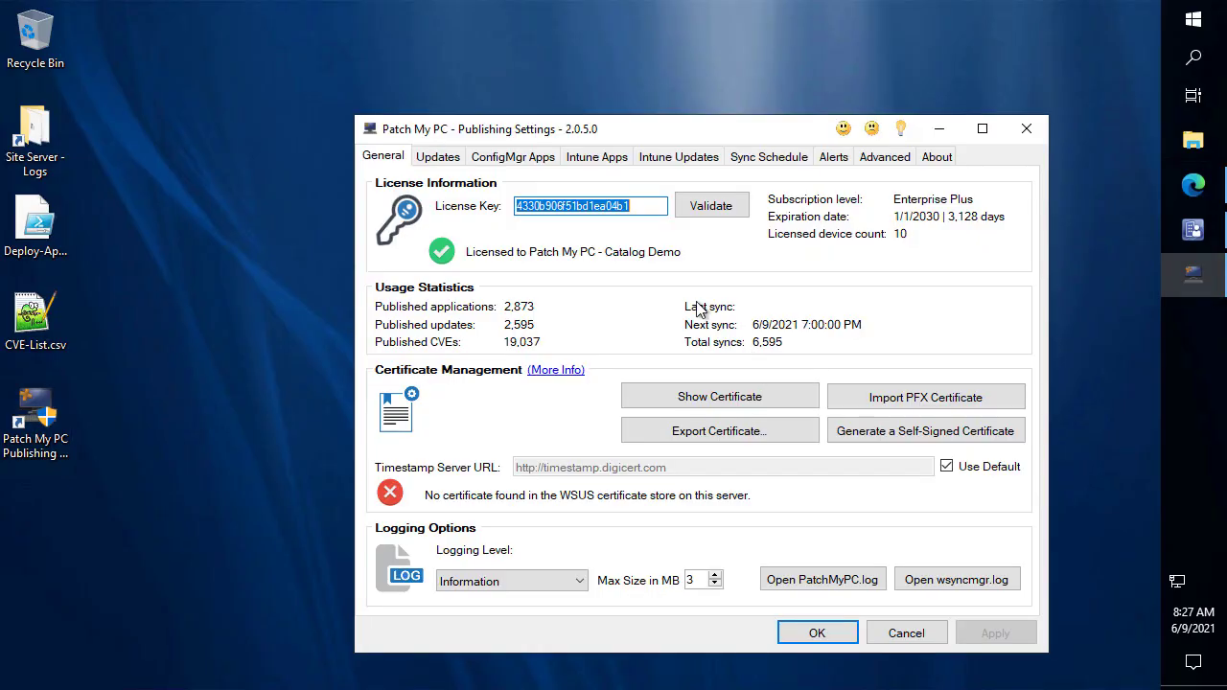
Step: View the details of the current WSUS signing certificate in the General settings and close them
click(437, 159)
click(384, 156)
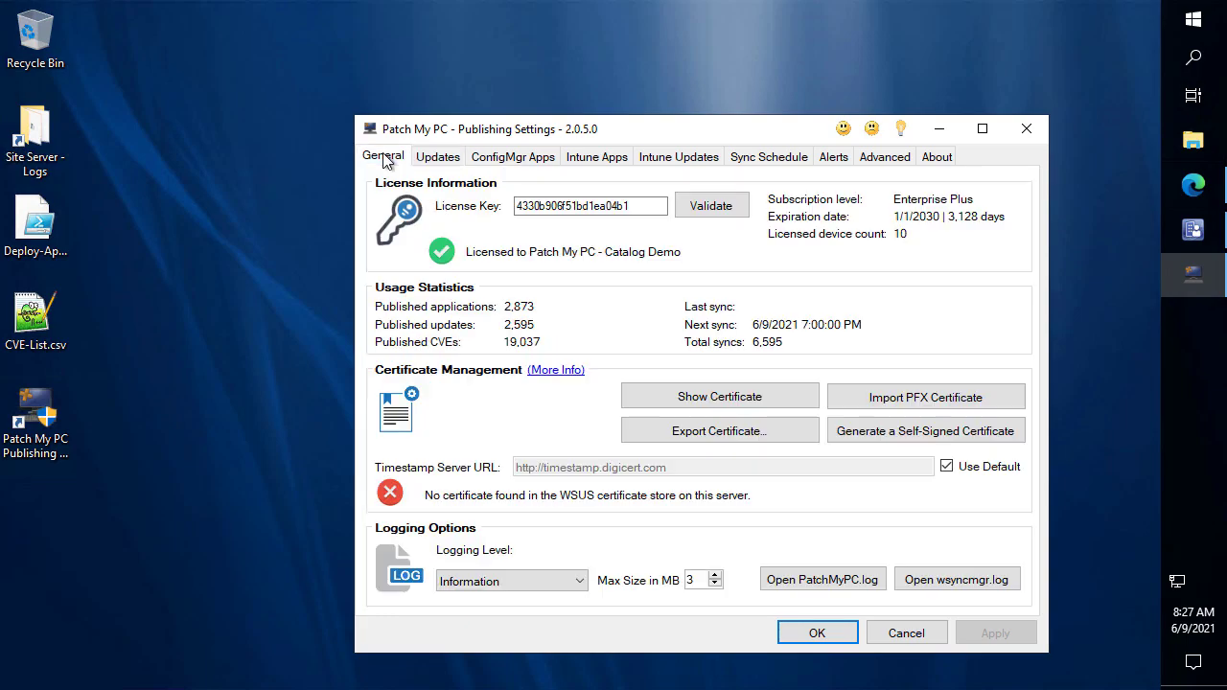
click(738, 396)
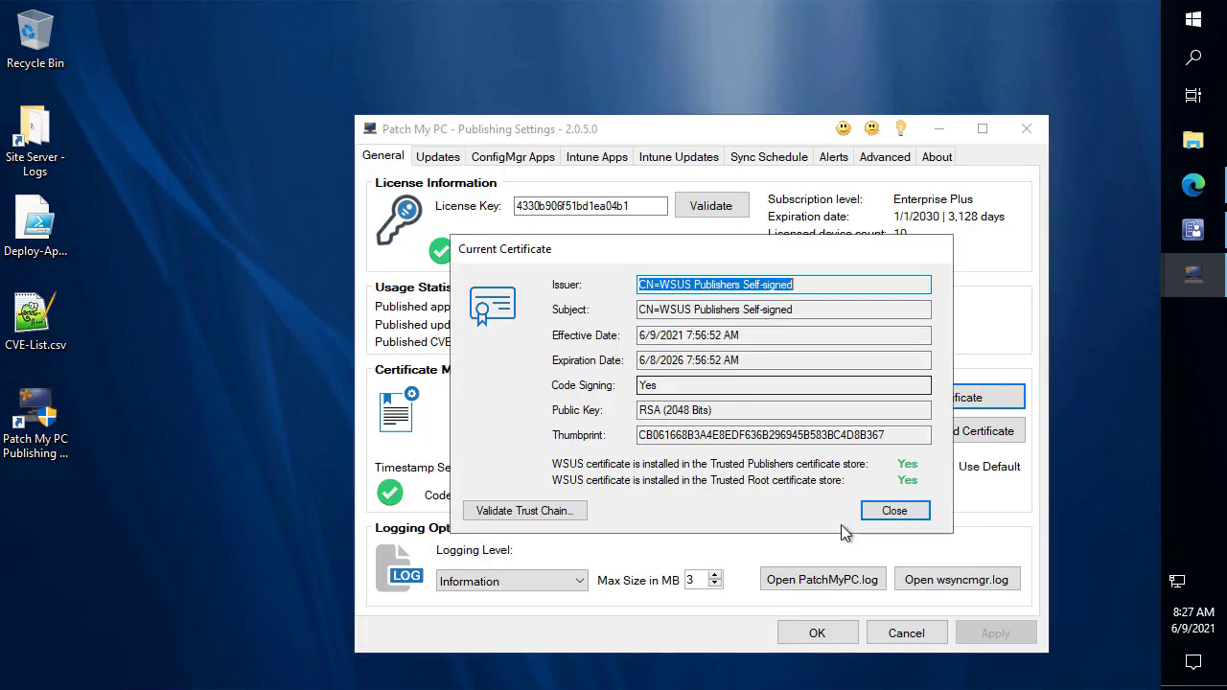
click(891, 514)
Step: Open the list of third-party update products and search it for evernote
click(448, 159)
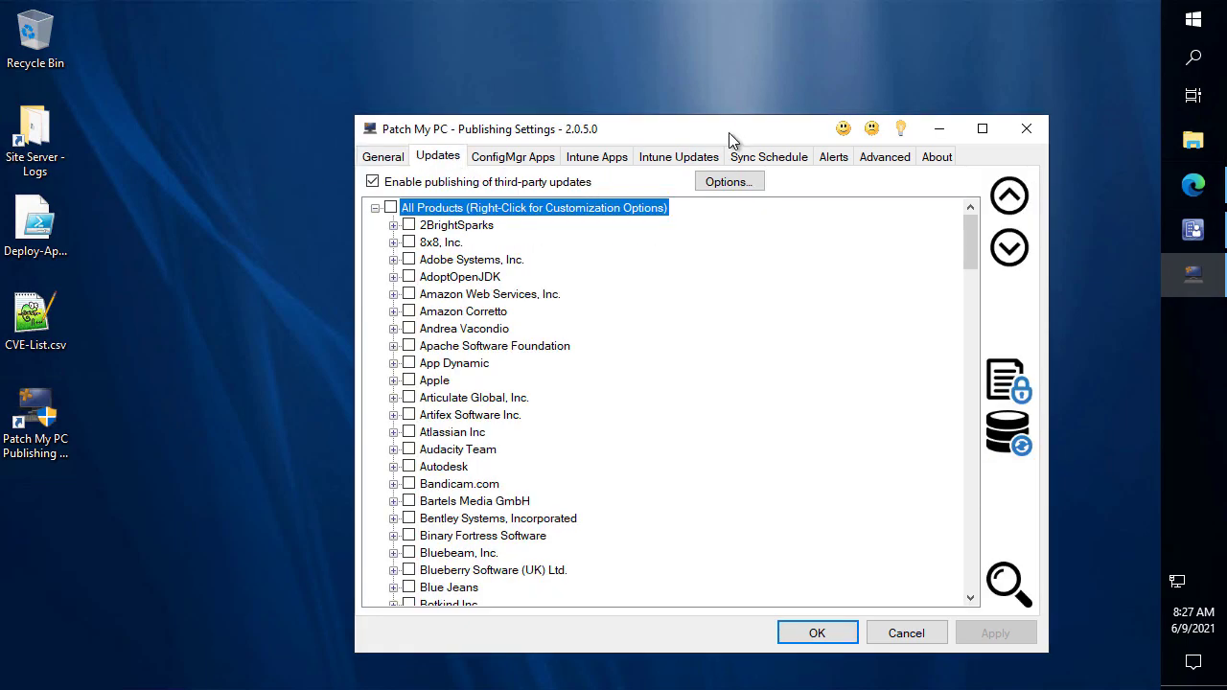
drag(729, 132, 583, 19)
click(862, 470)
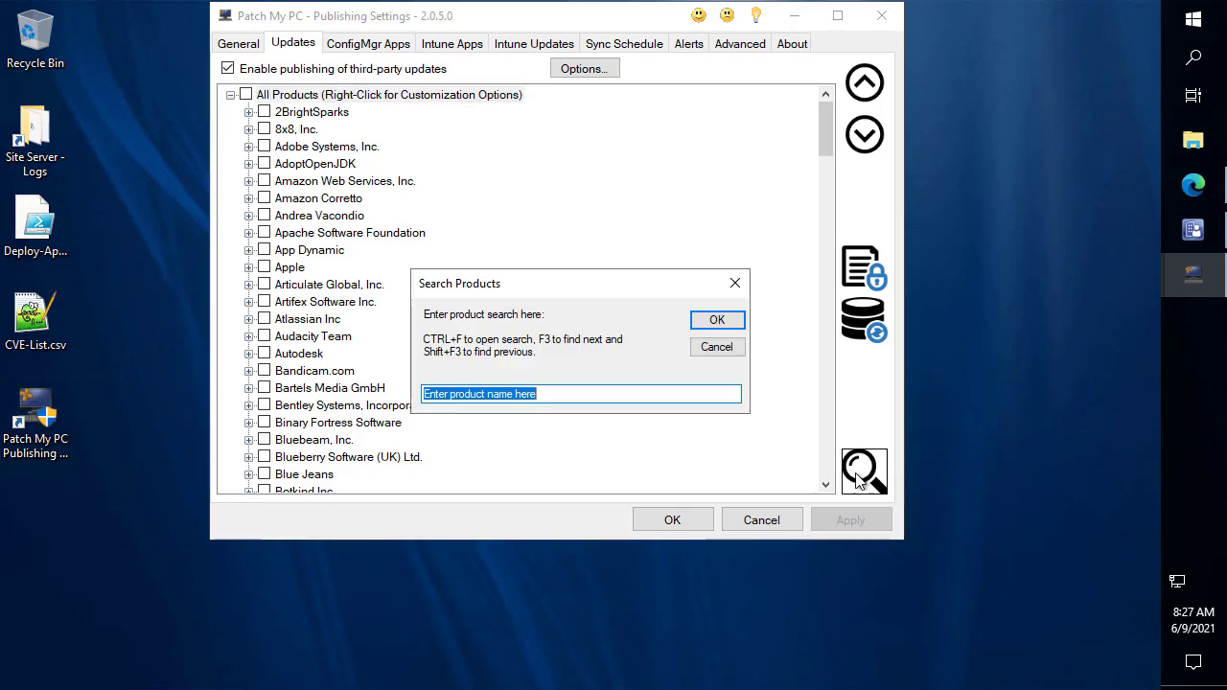
text(evernote)
key(Return)
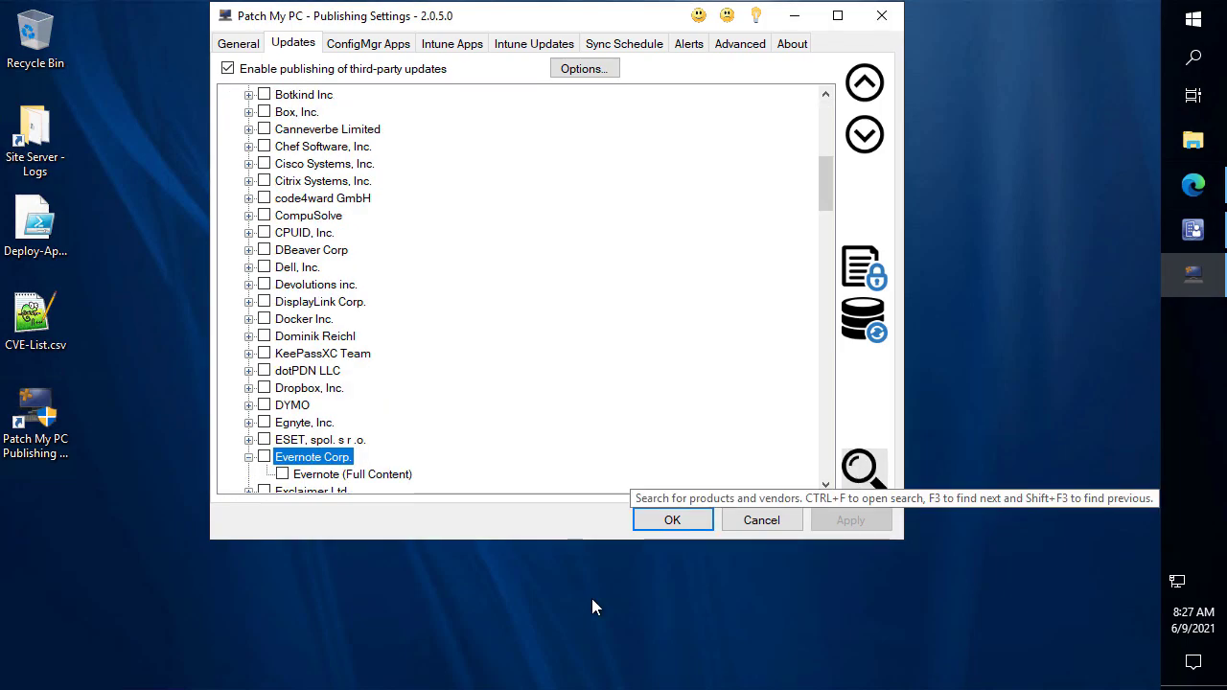
click(877, 478)
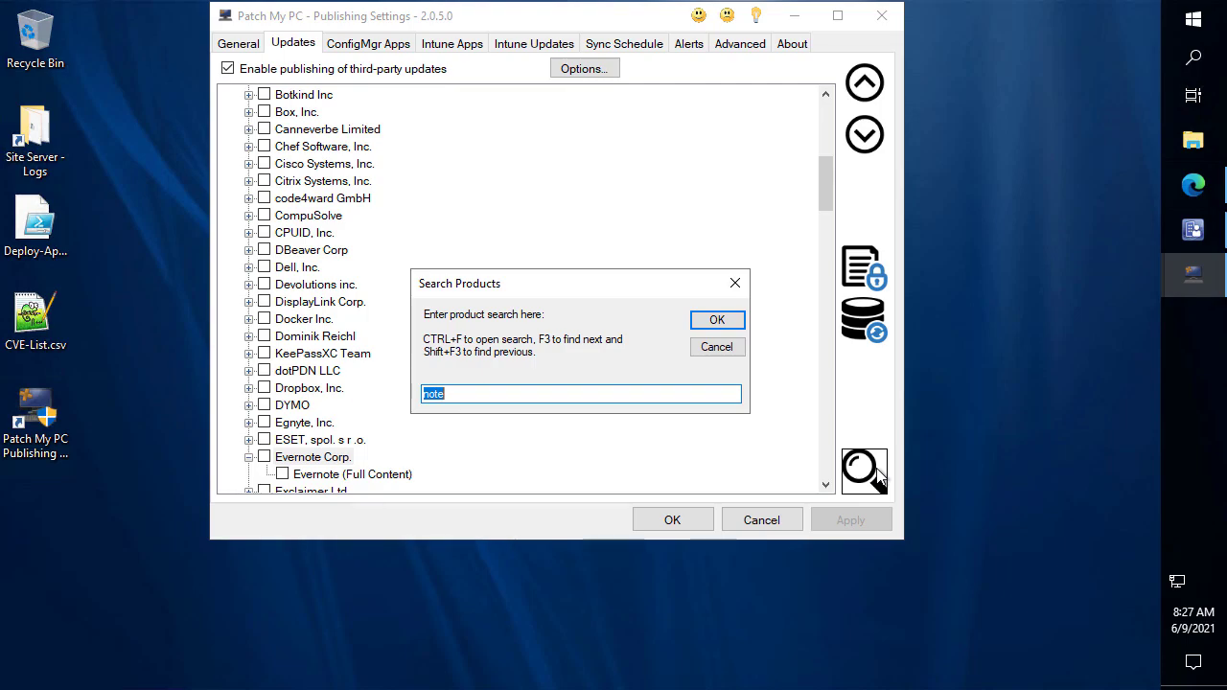
text(notepade)
key(Return)
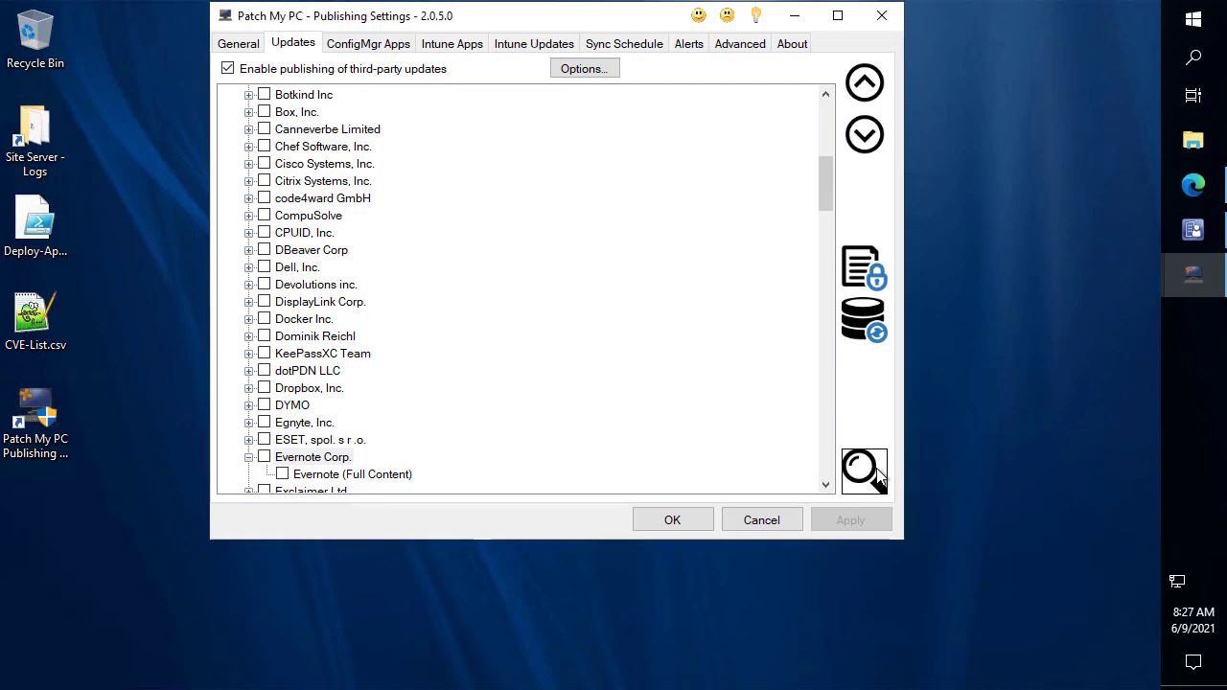
click(637, 427)
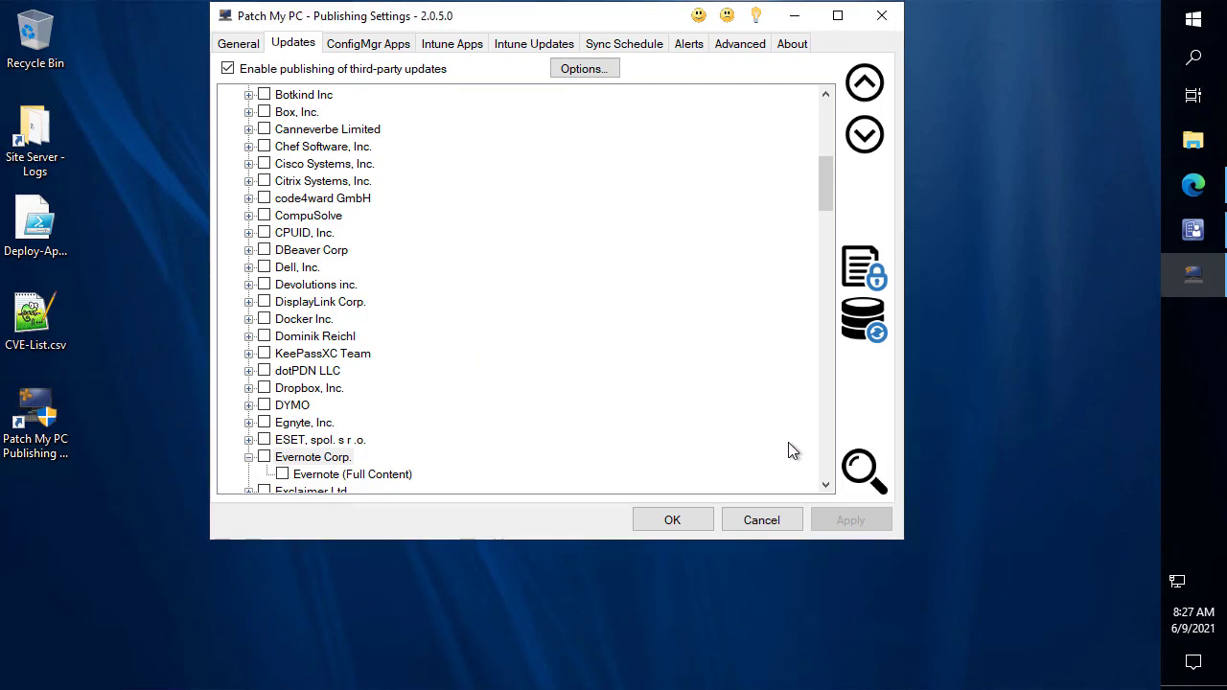
Step: Search the update products for notepad, enable publishing of Notepad++ (x64) (Full Content), and save the settings
click(876, 473)
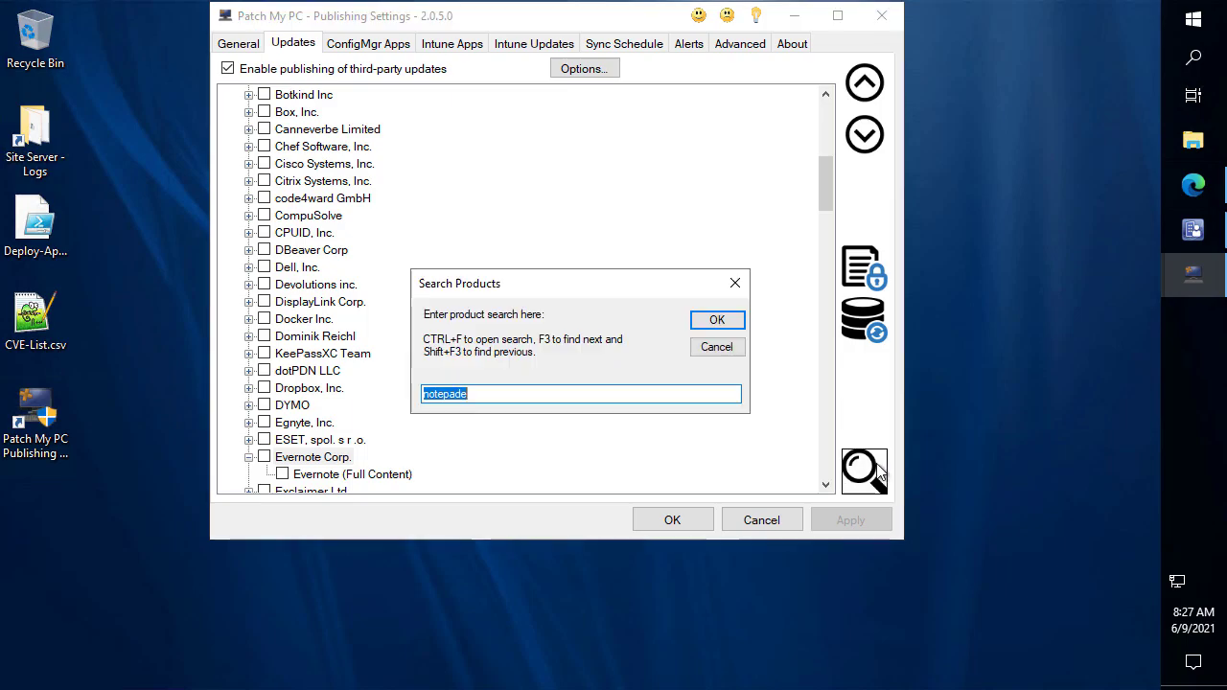
text(notepad)
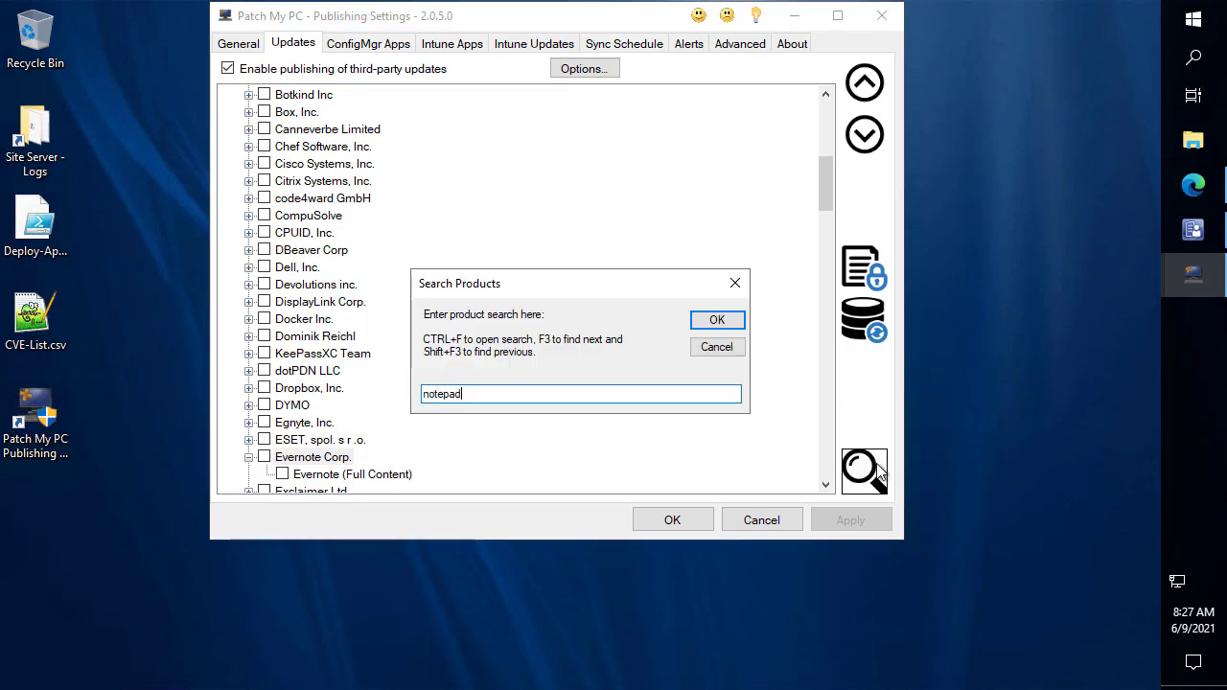
key(Return)
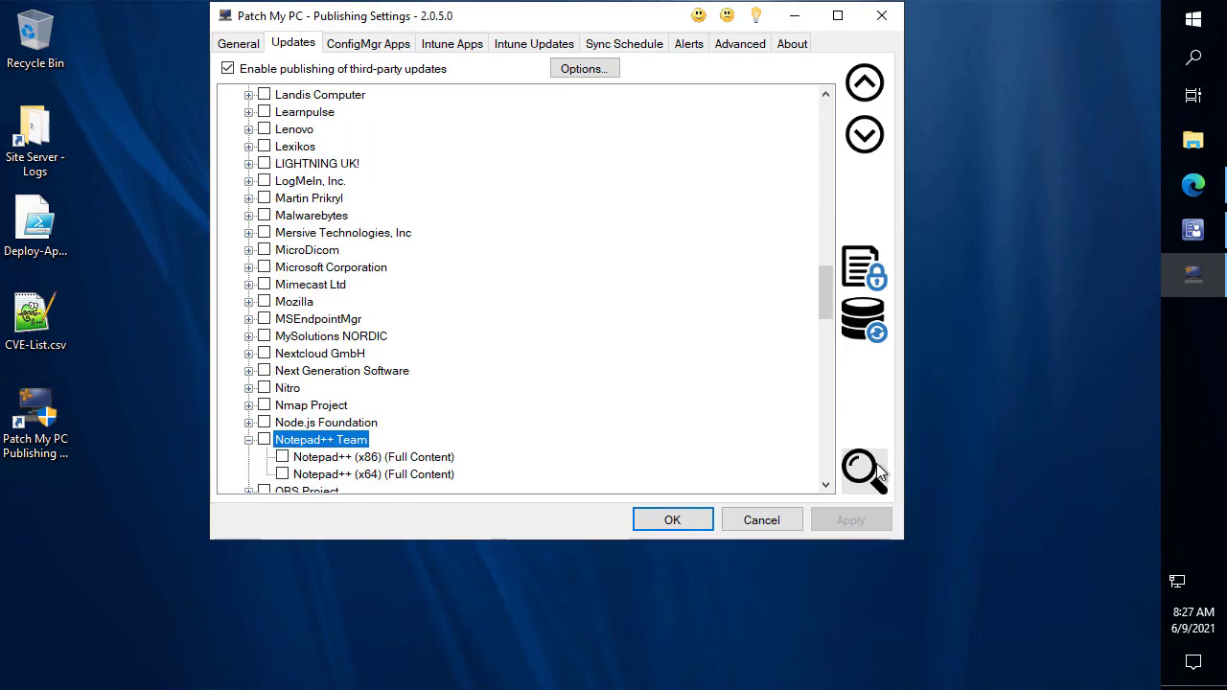
click(282, 473)
click(374, 476)
click(860, 524)
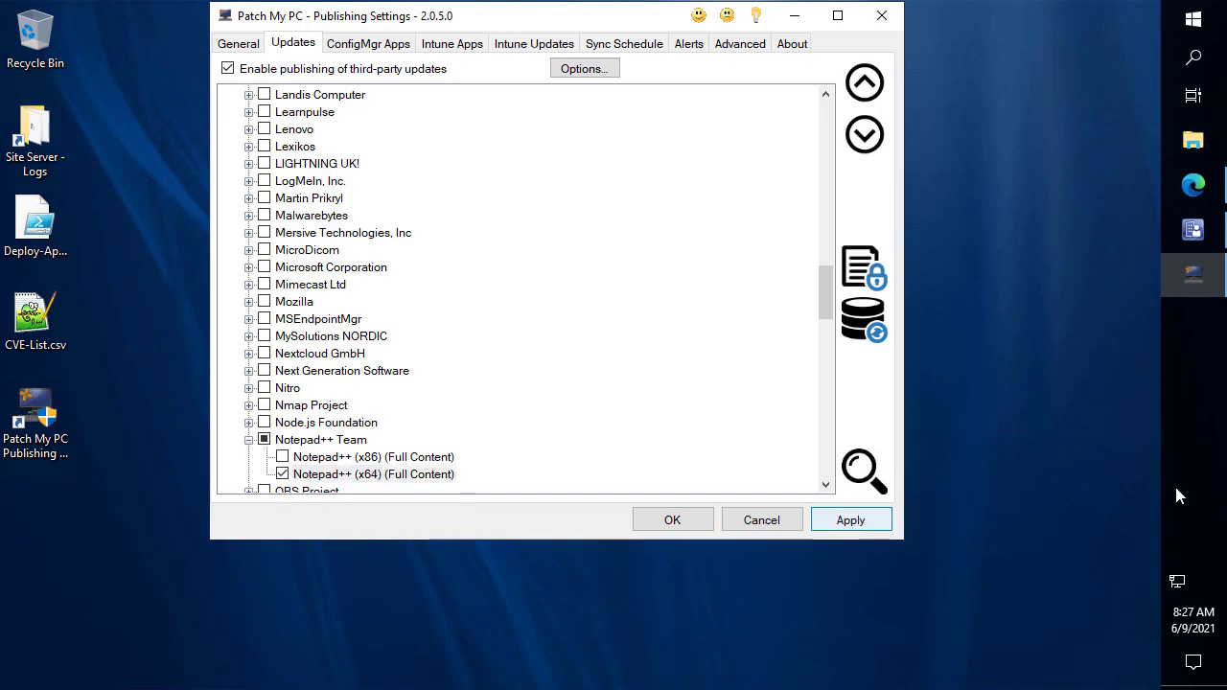
click(654, 527)
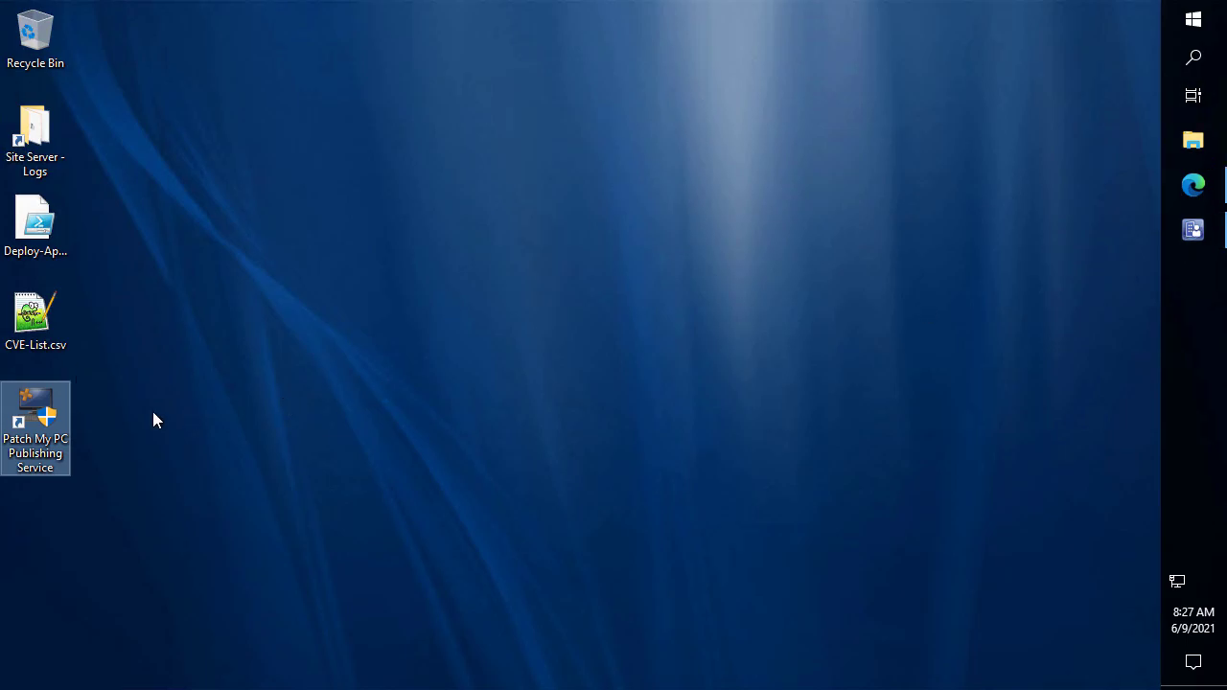
Step: Reopen the Patch My PC Publishing Service settings, run a publishing service sync, and open PatchMyPC.log
double_click(35, 417)
click(493, 468)
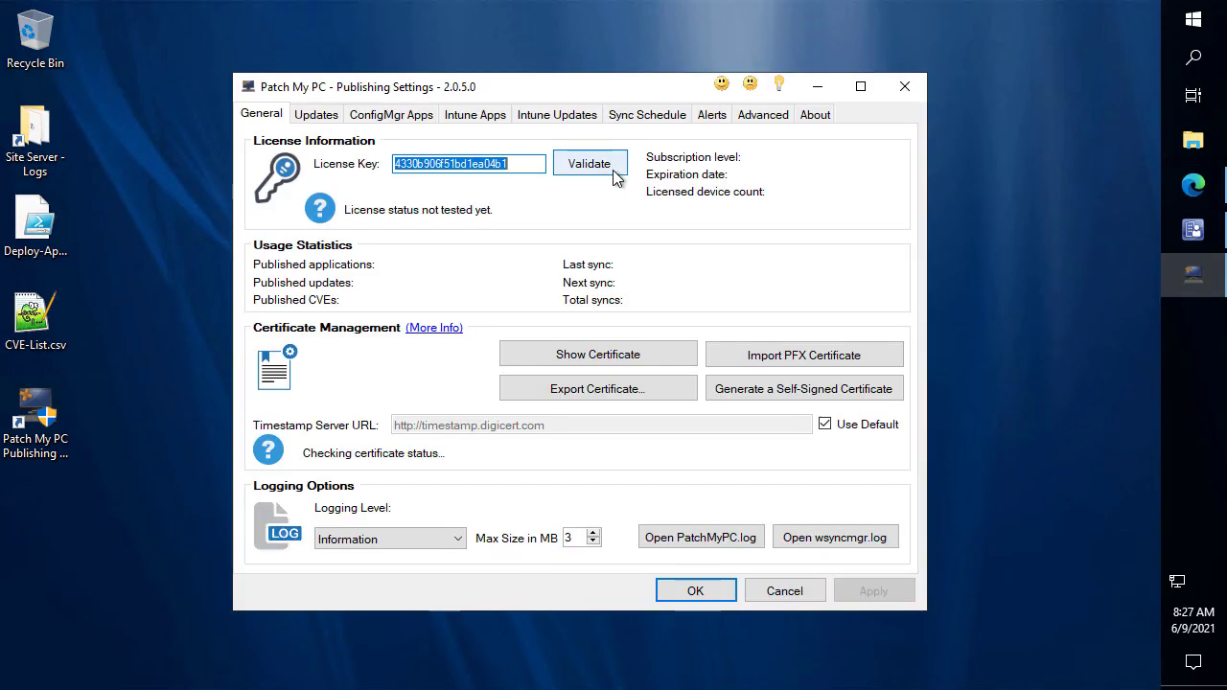
click(647, 114)
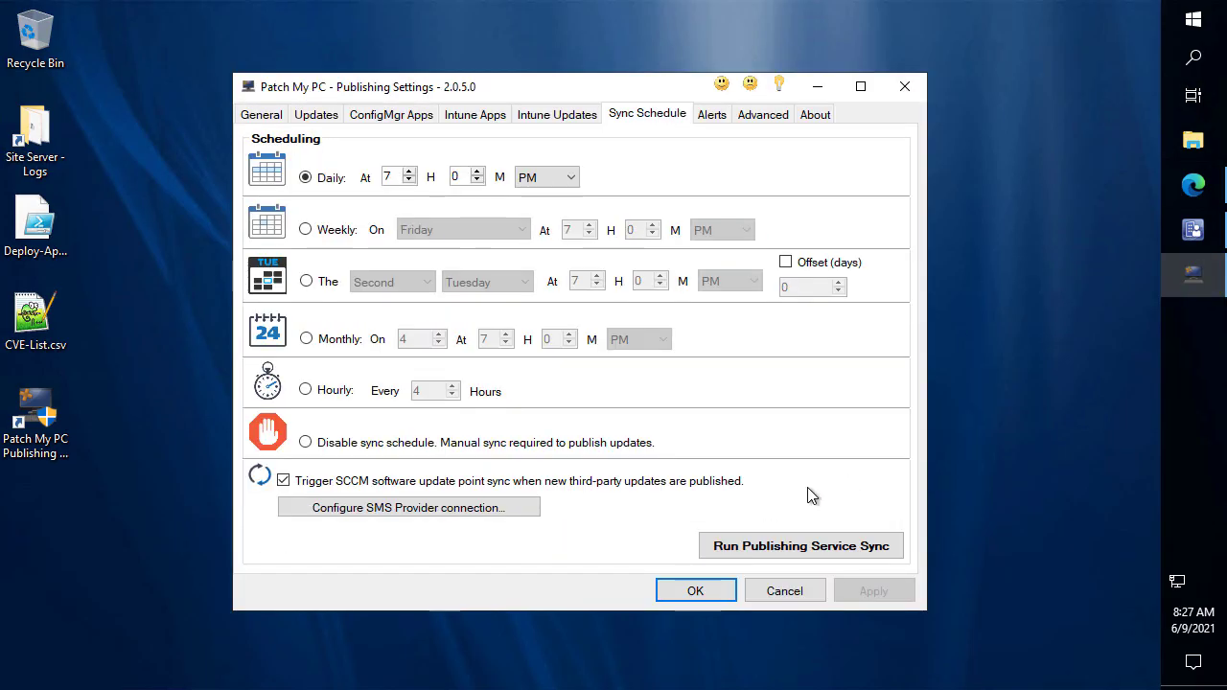
click(782, 547)
click(730, 423)
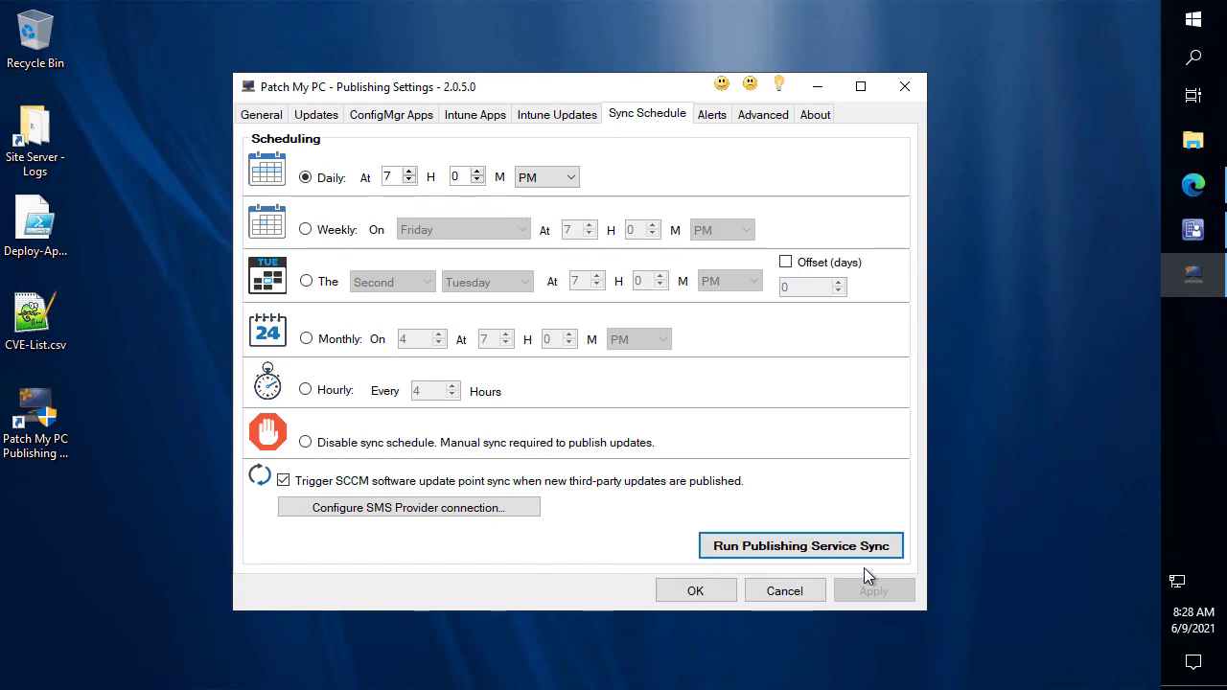
click(274, 117)
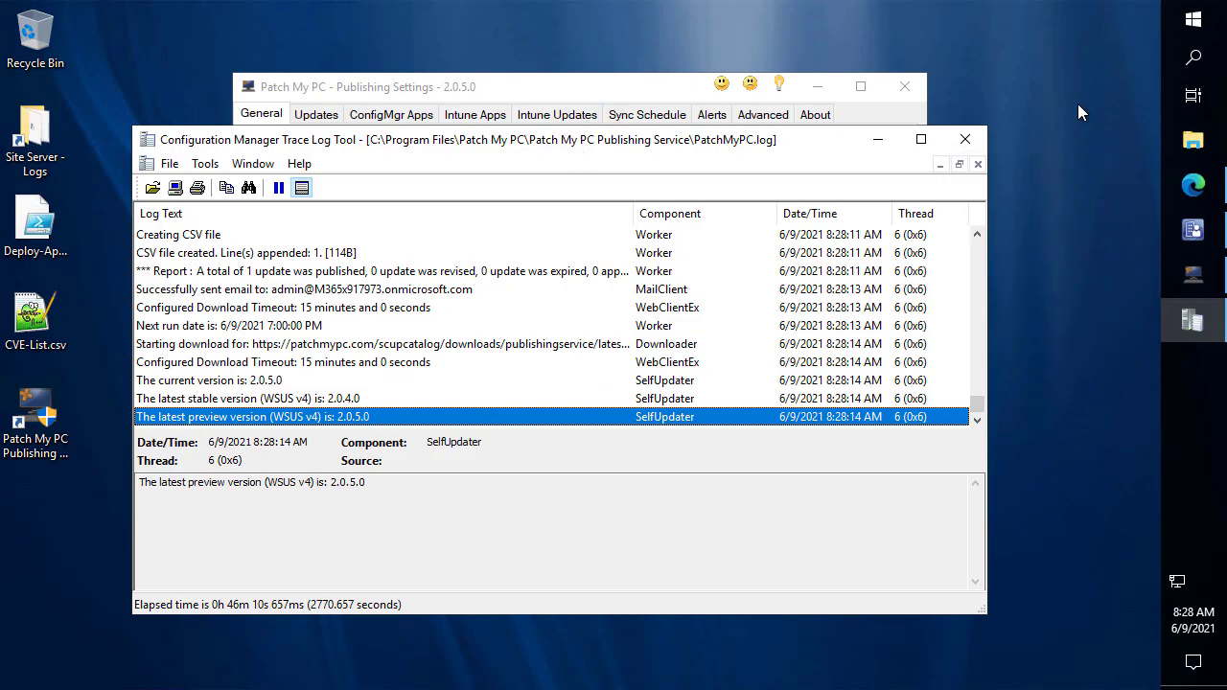
Step: Return to the Configuration Manager console and review the automatic deployment rules, deployment packages and software update groups
click(1192, 229)
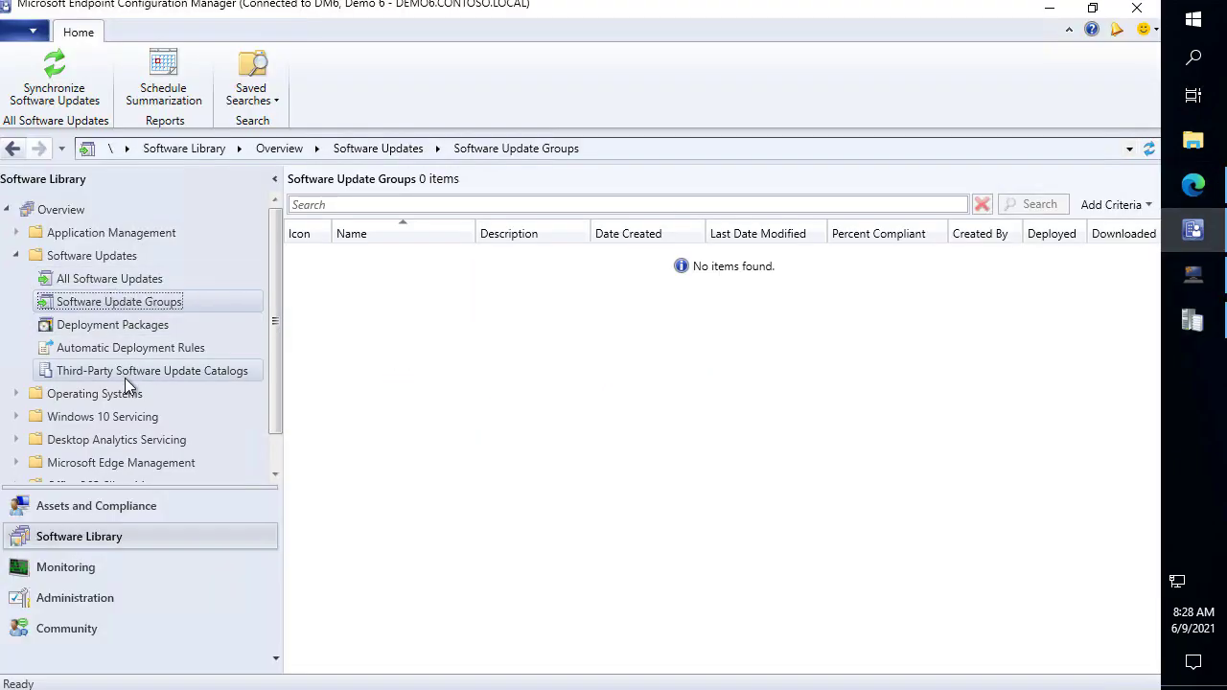
click(122, 348)
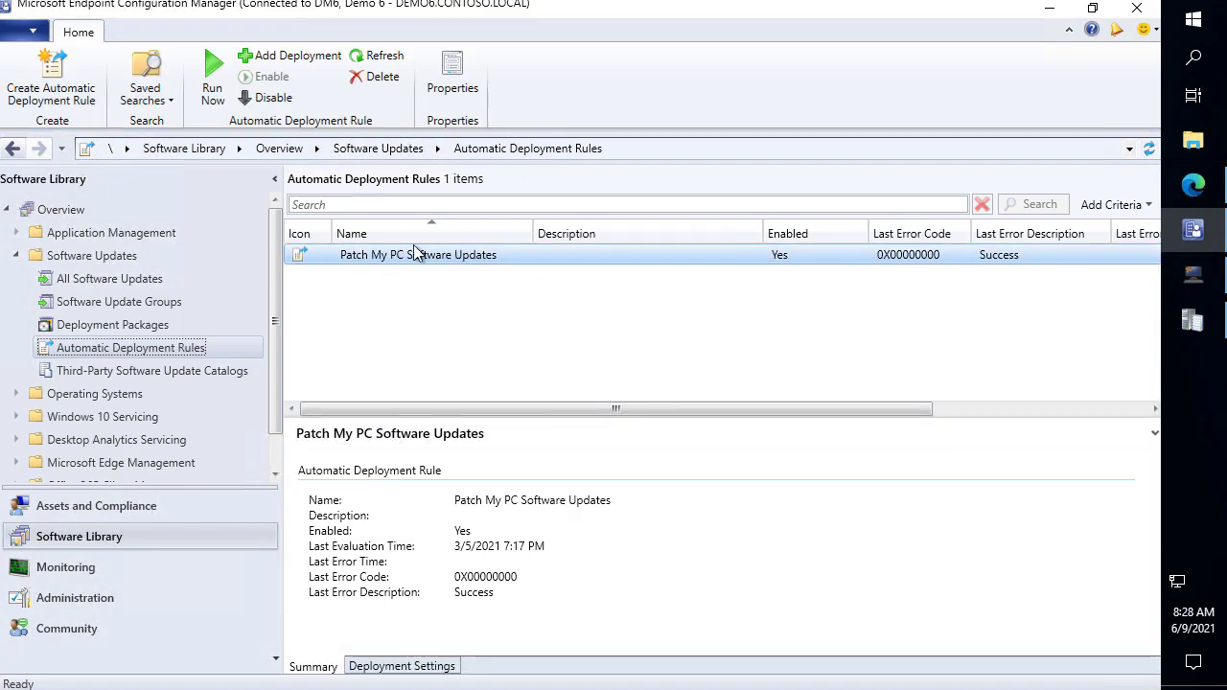
click(110, 301)
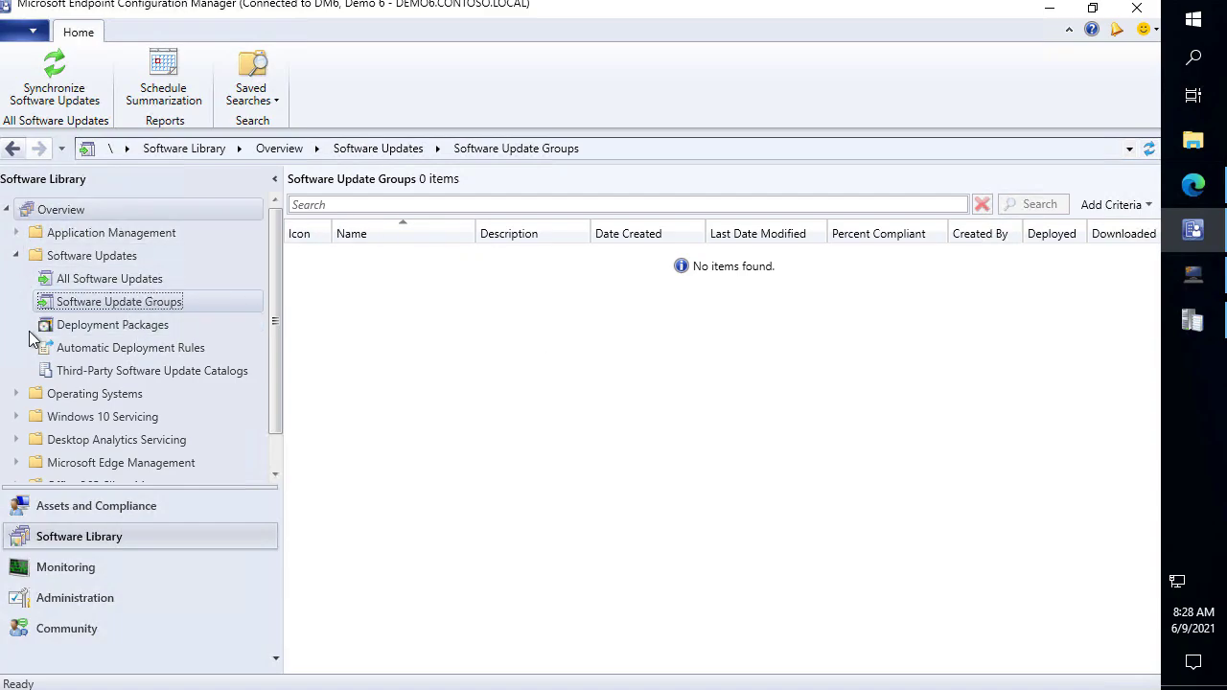
click(121, 325)
click(127, 347)
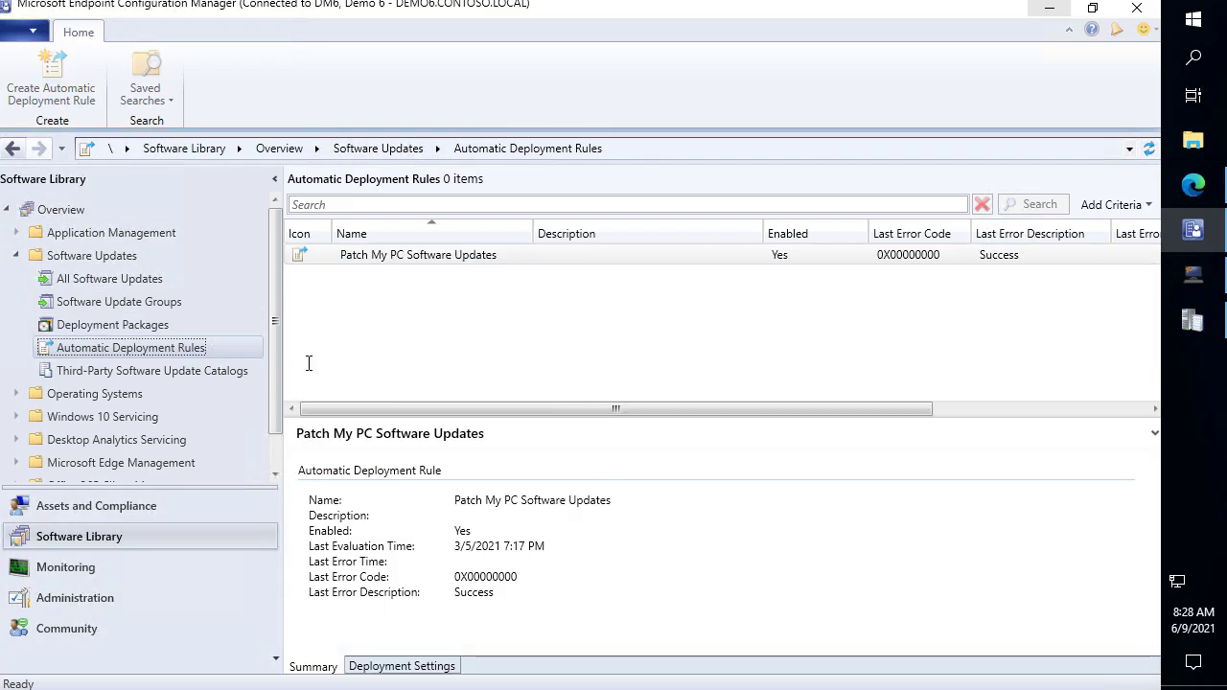
click(364, 257)
click(77, 327)
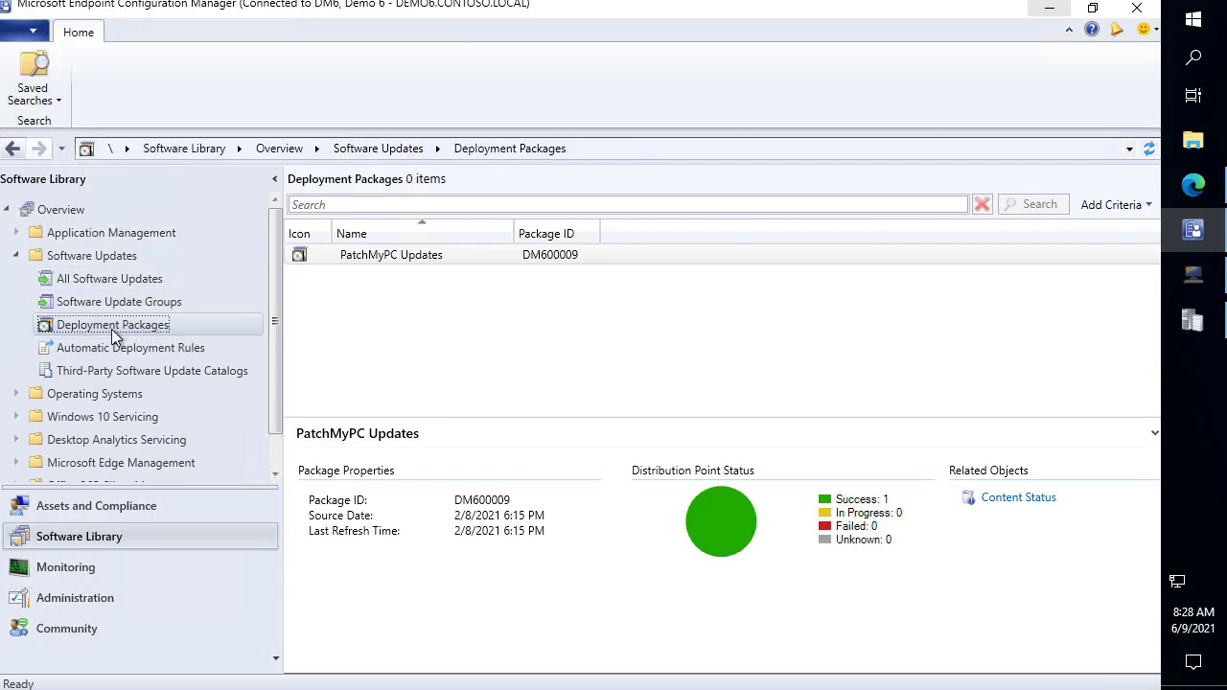
click(175, 301)
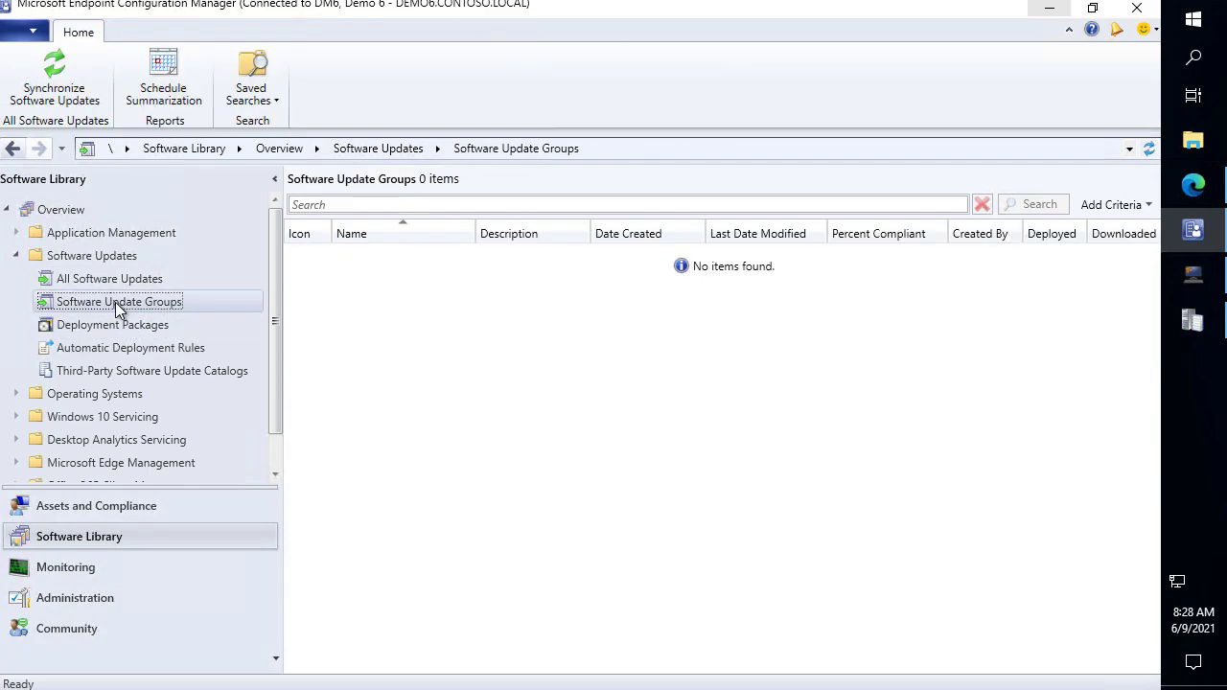
Step: Switch to the Patch My PC settings, open wsyncmgr.log, examine which updates were synchronized, and close the log
click(1194, 275)
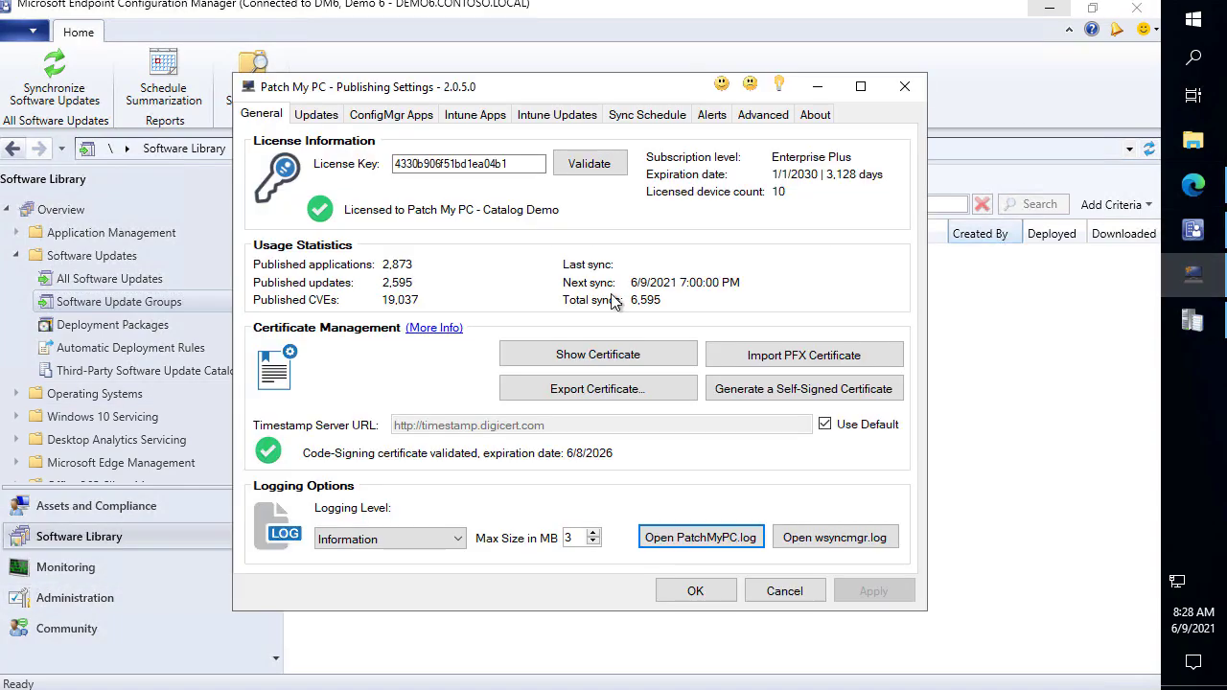
click(826, 537)
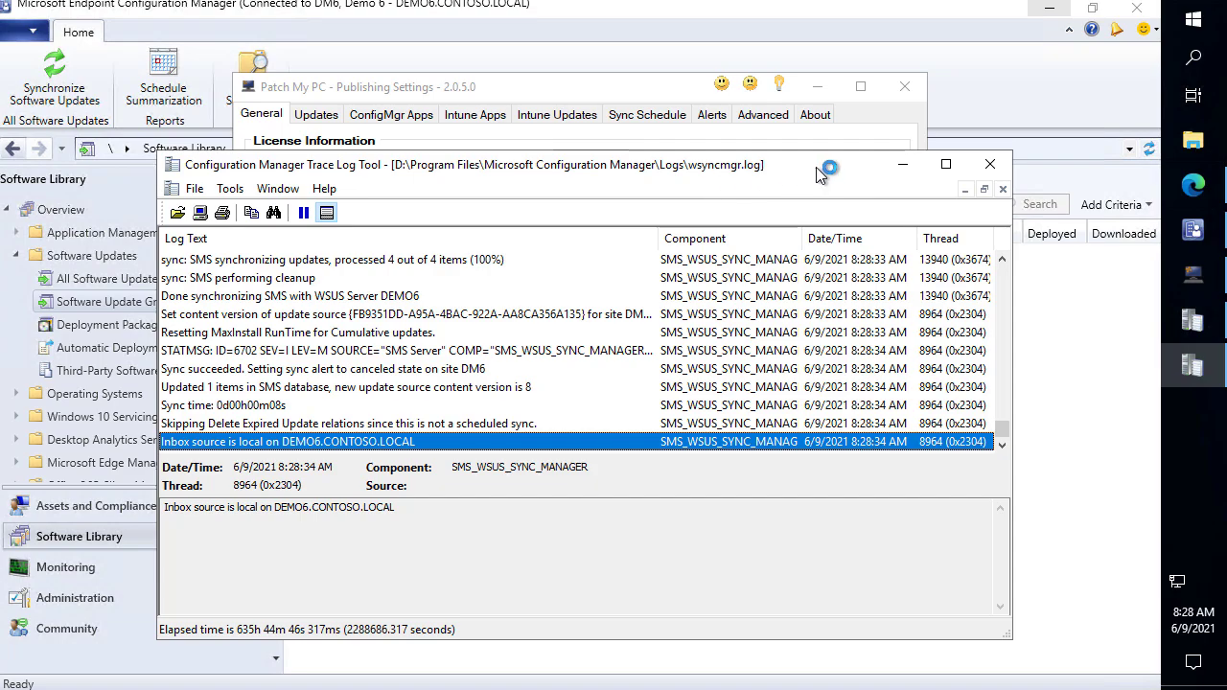
drag(794, 161, 626, 68)
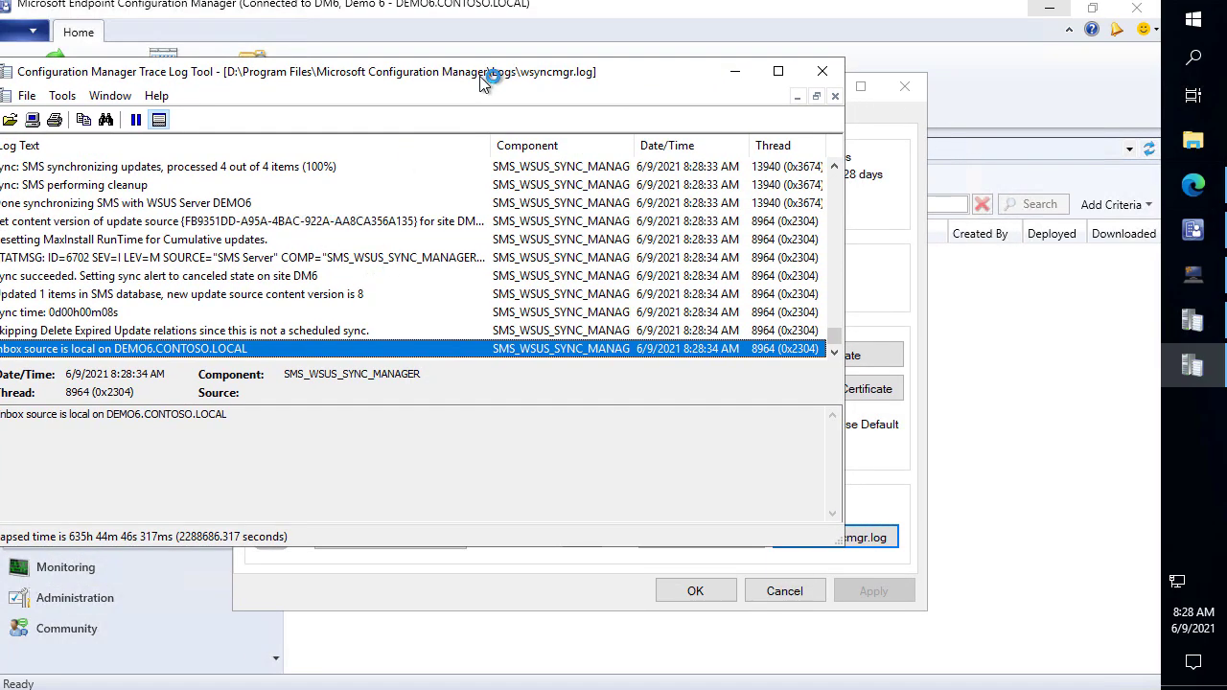
mouse_move(486, 75)
mouse_down()
mouse_move(561, 81)
mouse_move(564, 65)
mouse_up()
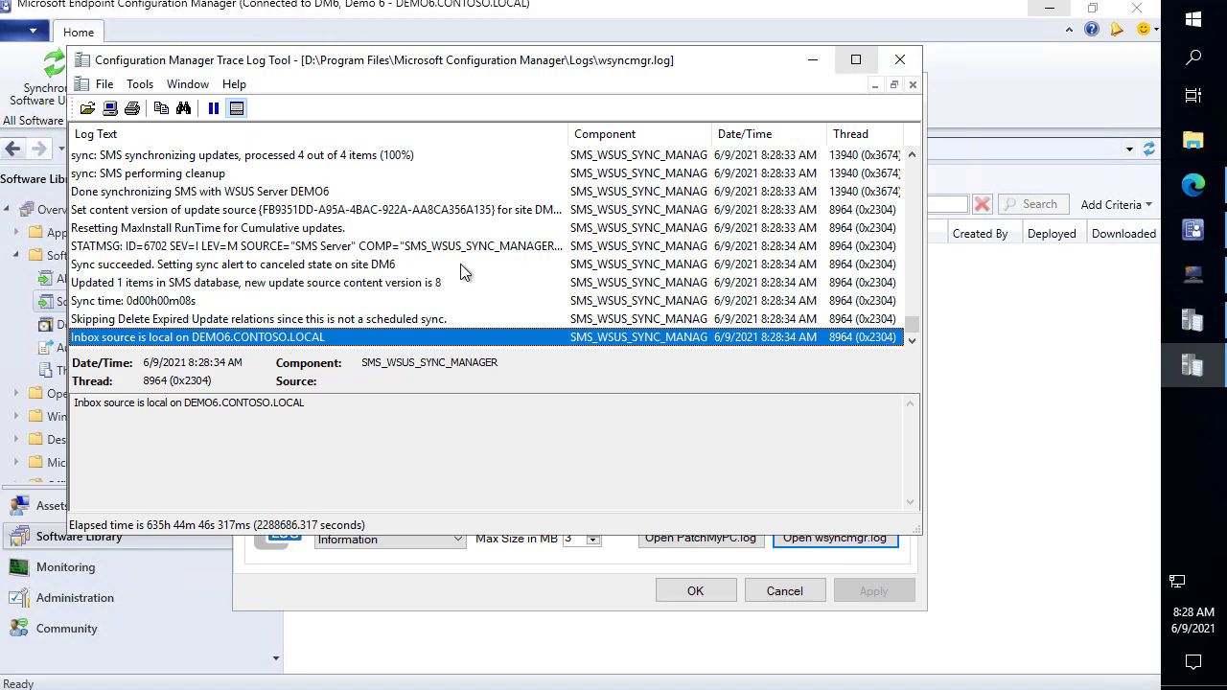
scroll(220, 220, up, 3)
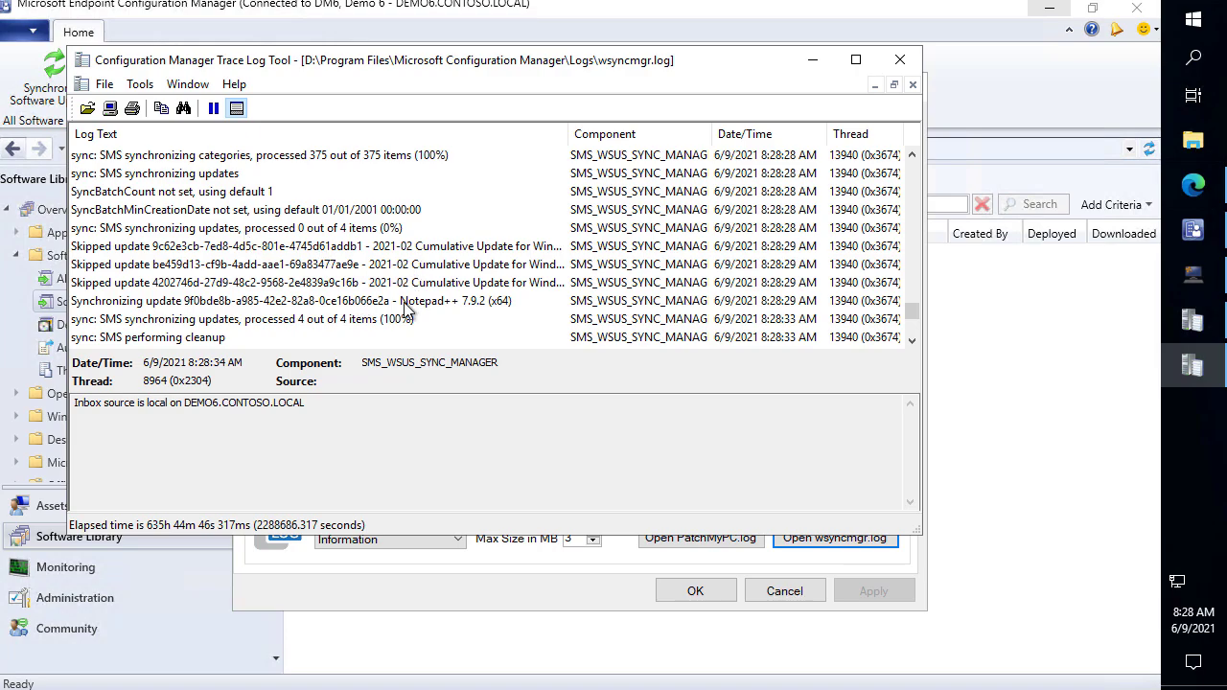
scroll(403, 305, down, 3)
click(899, 61)
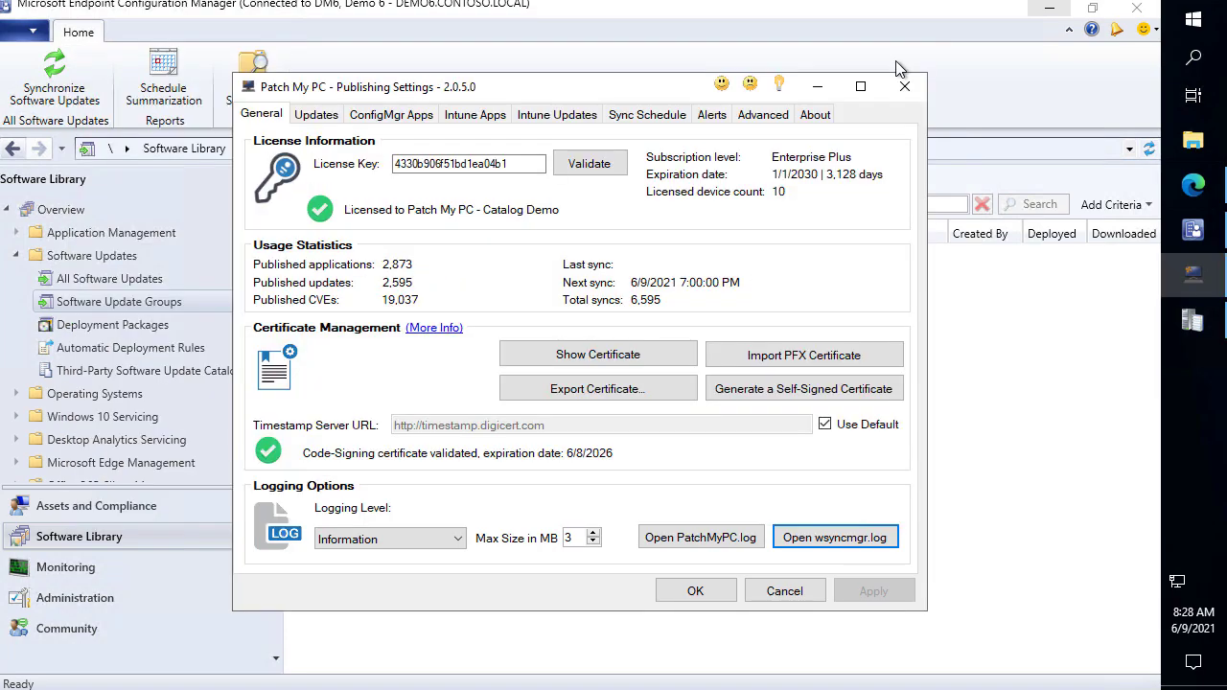
Step: Minimize the Patch My PC settings and open the All Software Updates list in the Configuration Manager console
click(817, 88)
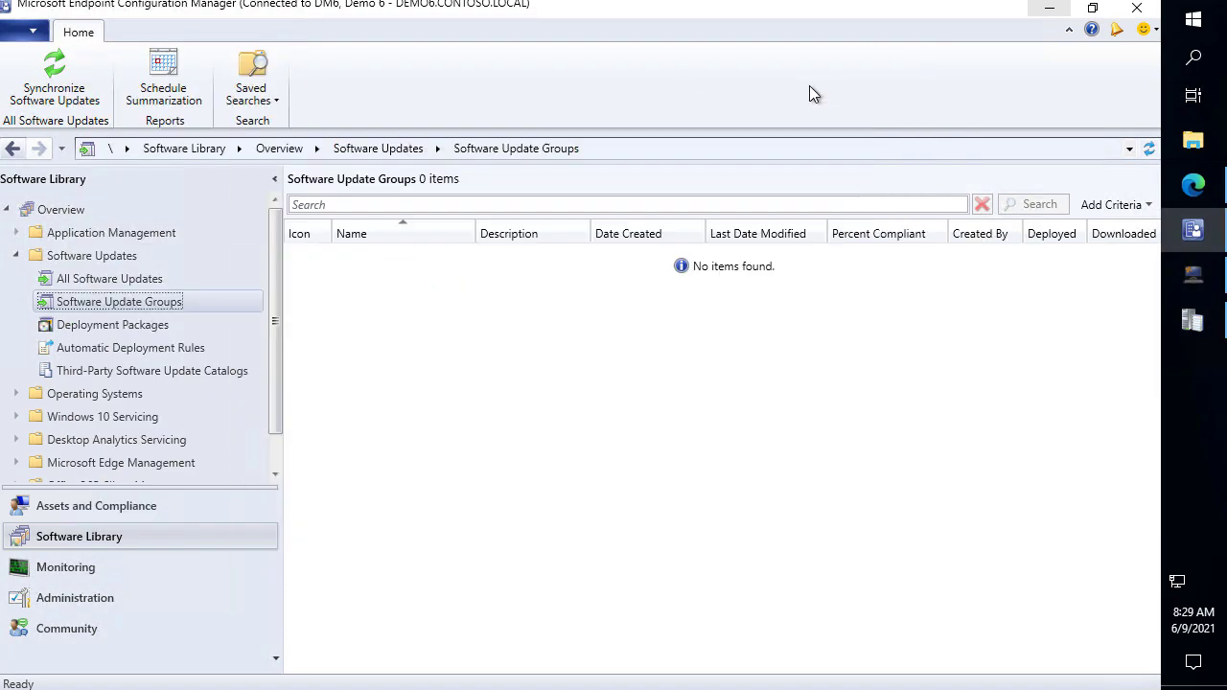
click(111, 280)
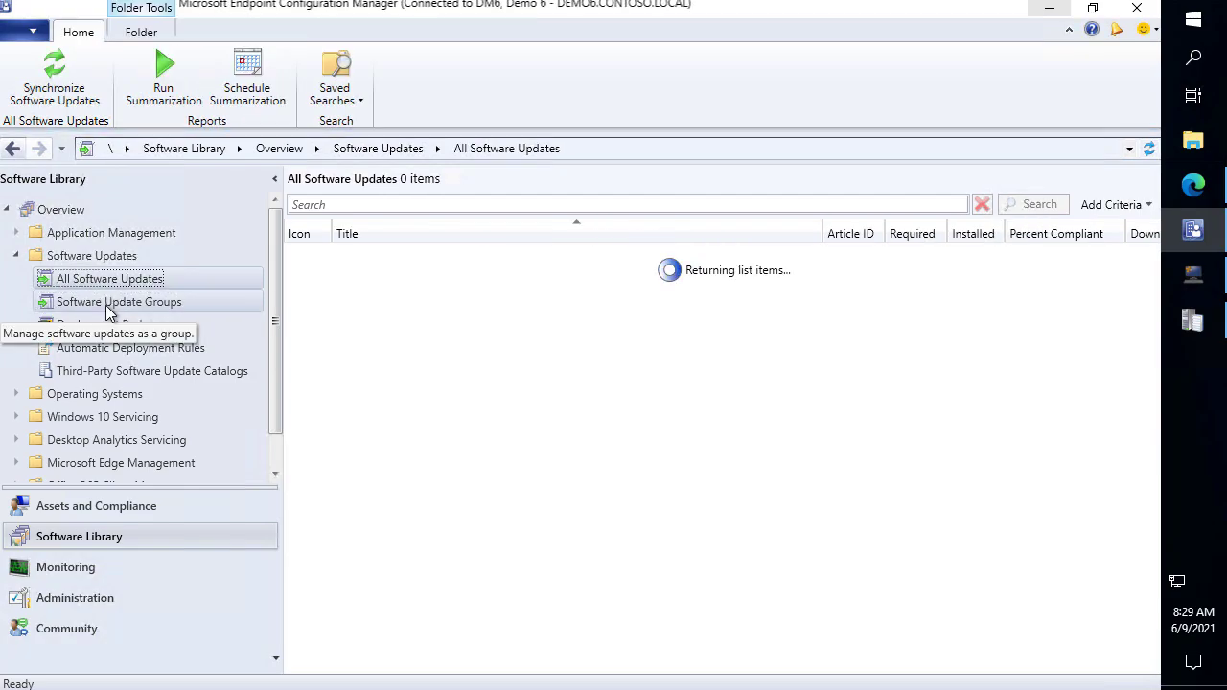
Step: Open Software Update Groups, enlarge the detail area, and review the deployments of the Patch My PC Software Updates group
click(107, 305)
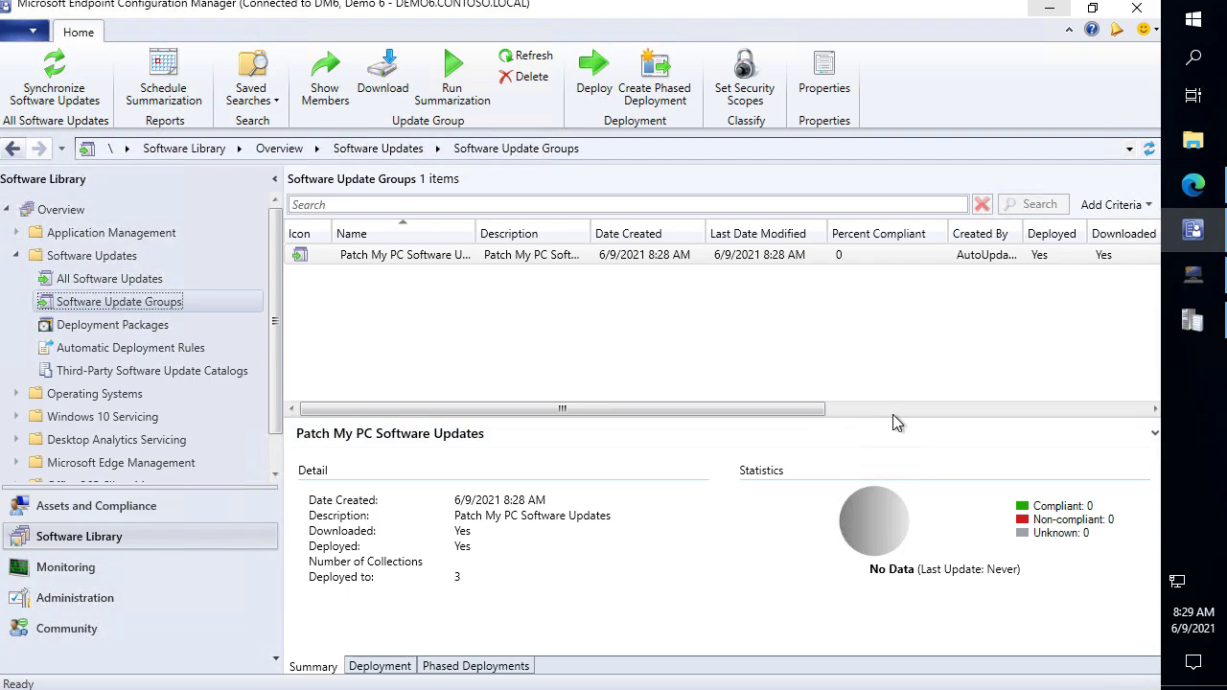
drag(893, 414, 890, 302)
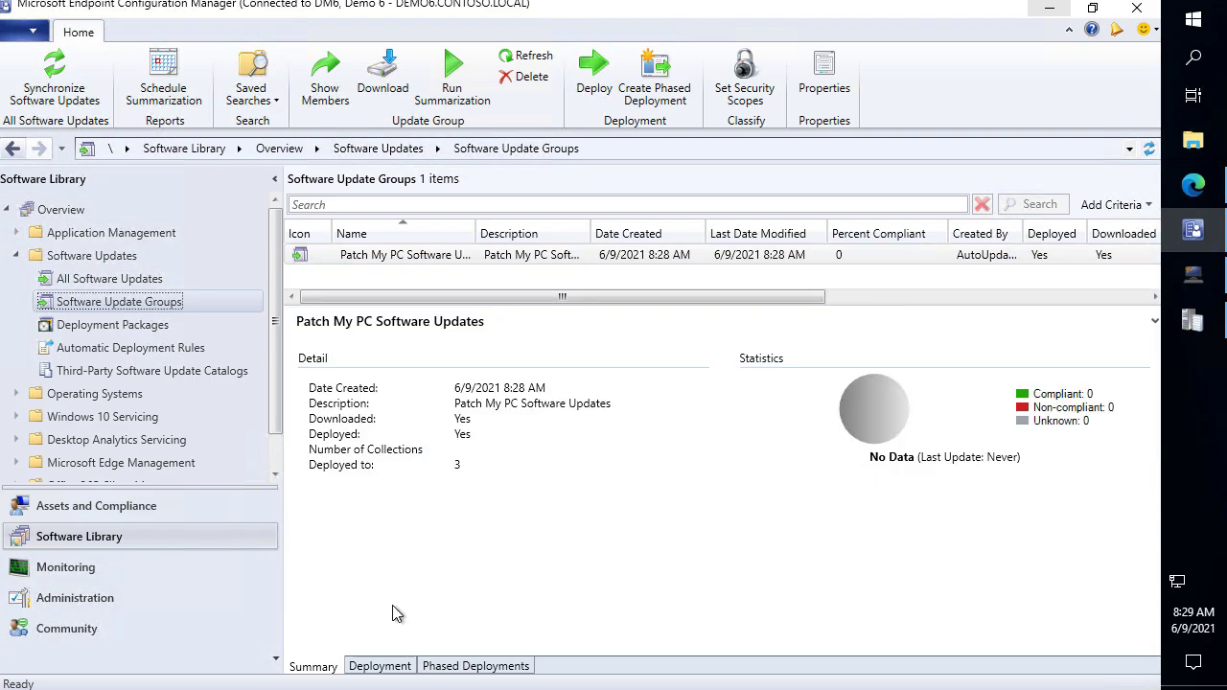
click(376, 668)
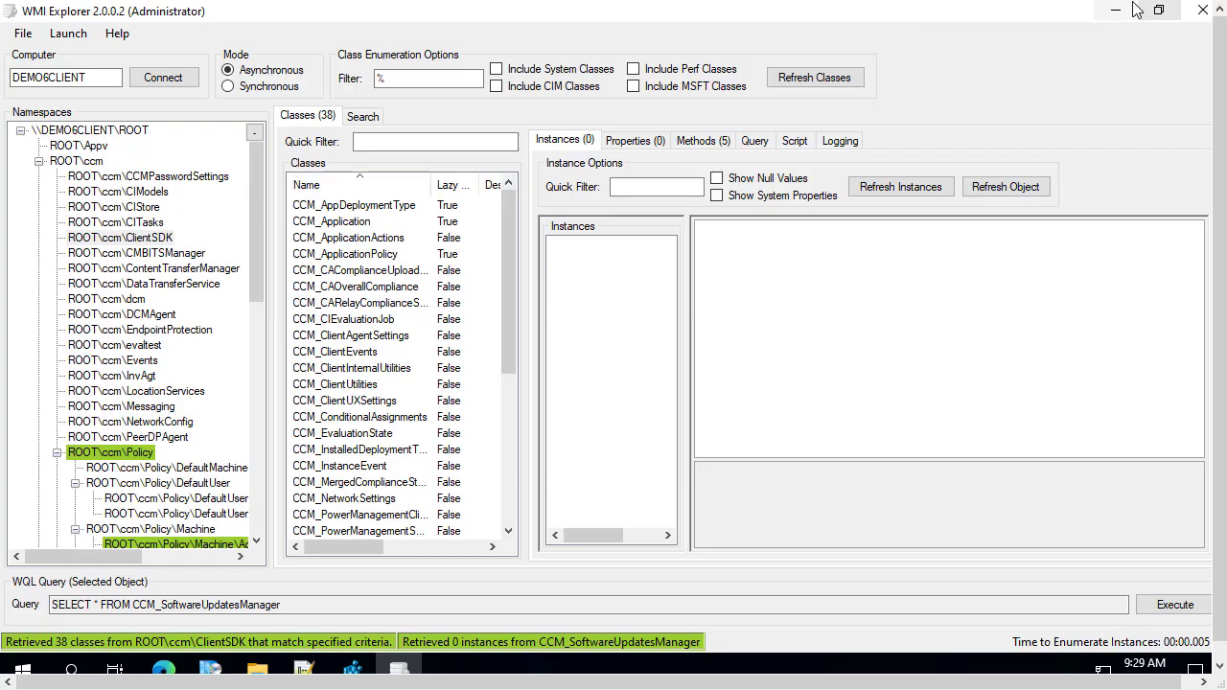
Step: On the client machine, minimize WMI Explorer, check the Updates list in Software Center, and minimize Software Center
click(1119, 13)
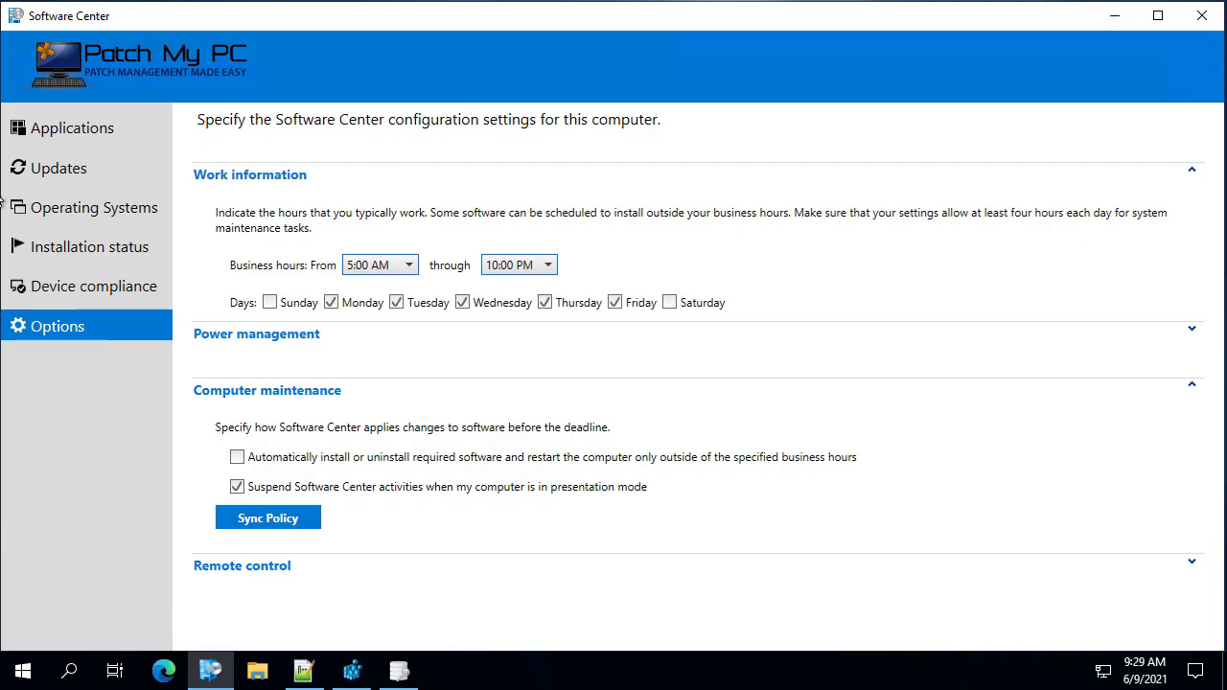
click(75, 168)
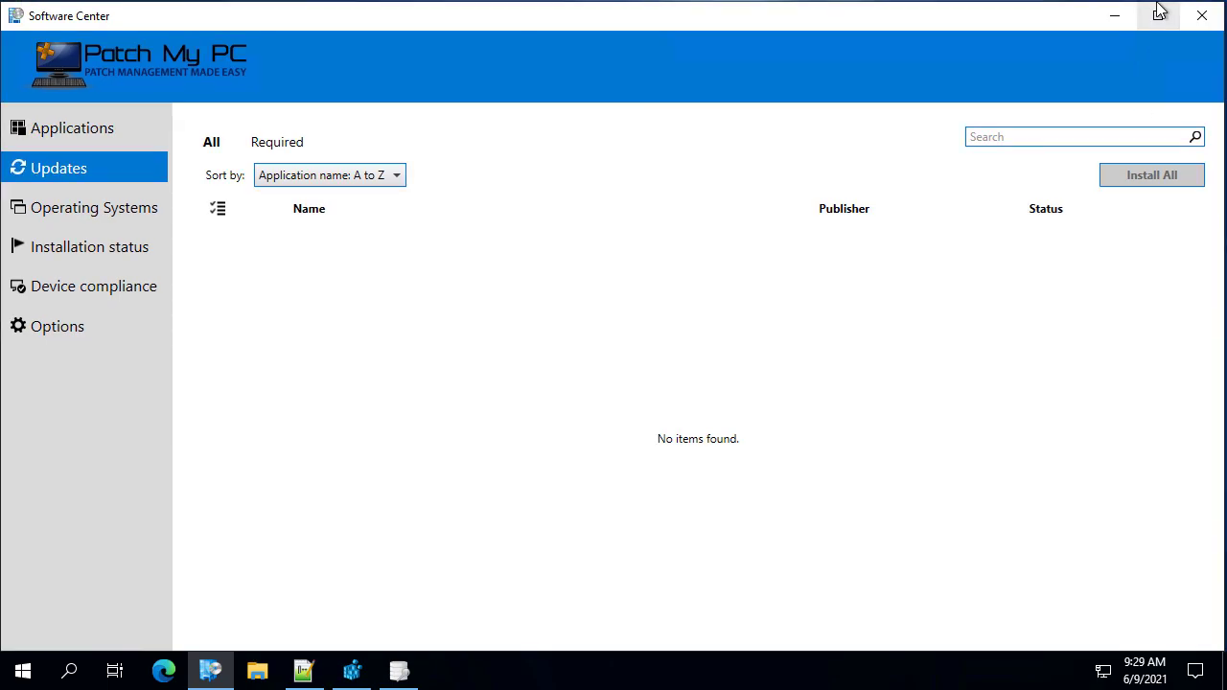
click(1118, 18)
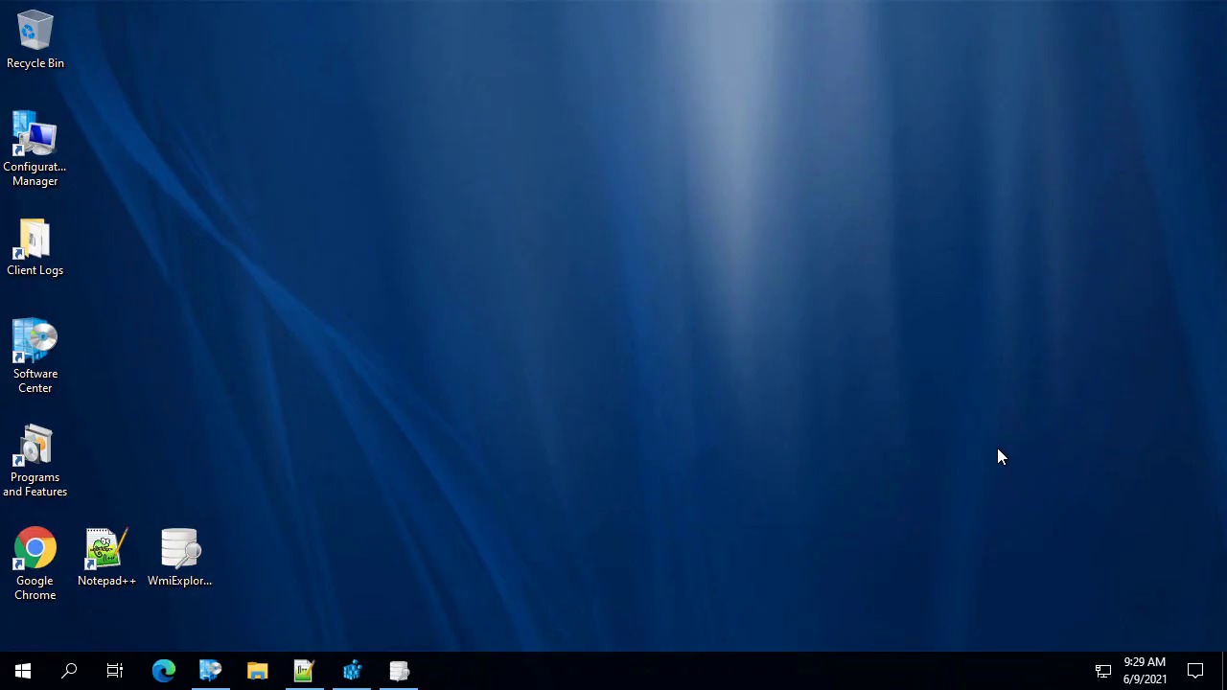
click(257, 671)
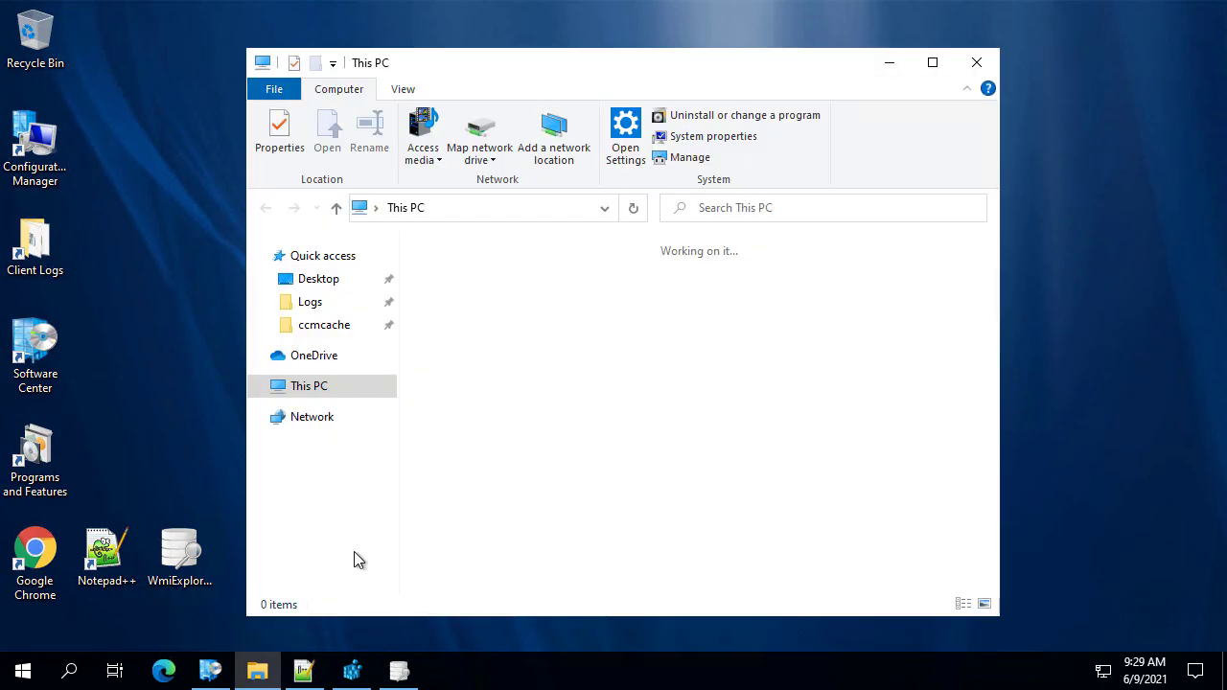
click(341, 680)
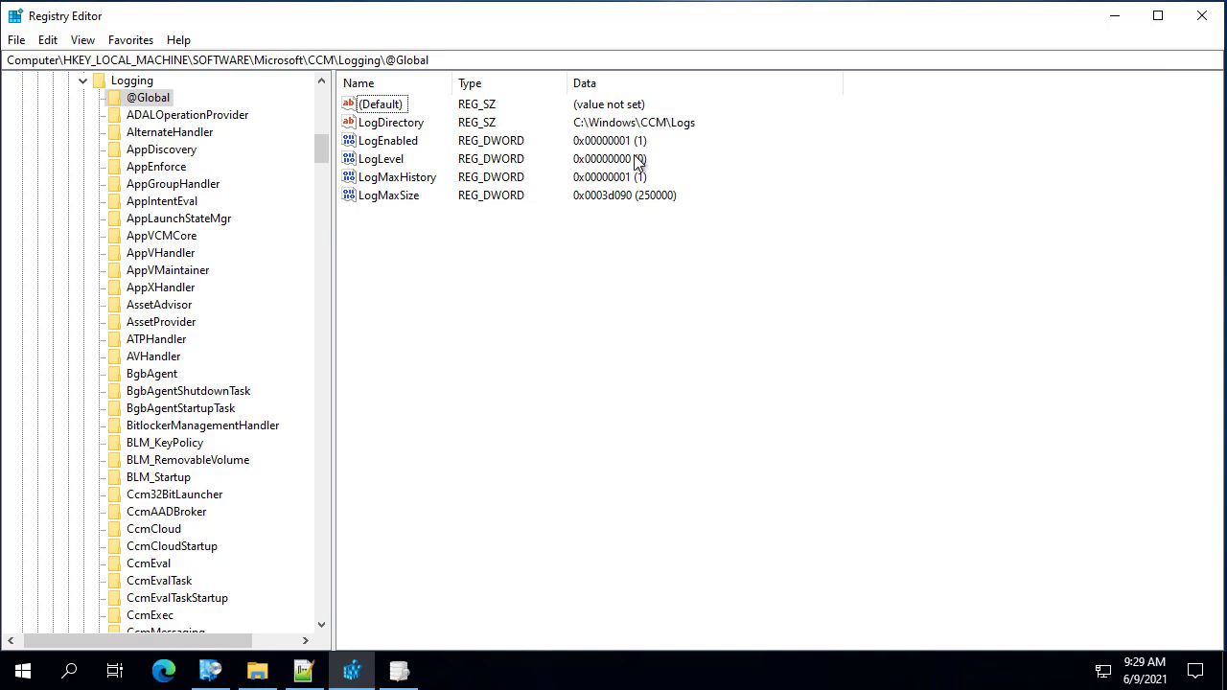
click(1114, 16)
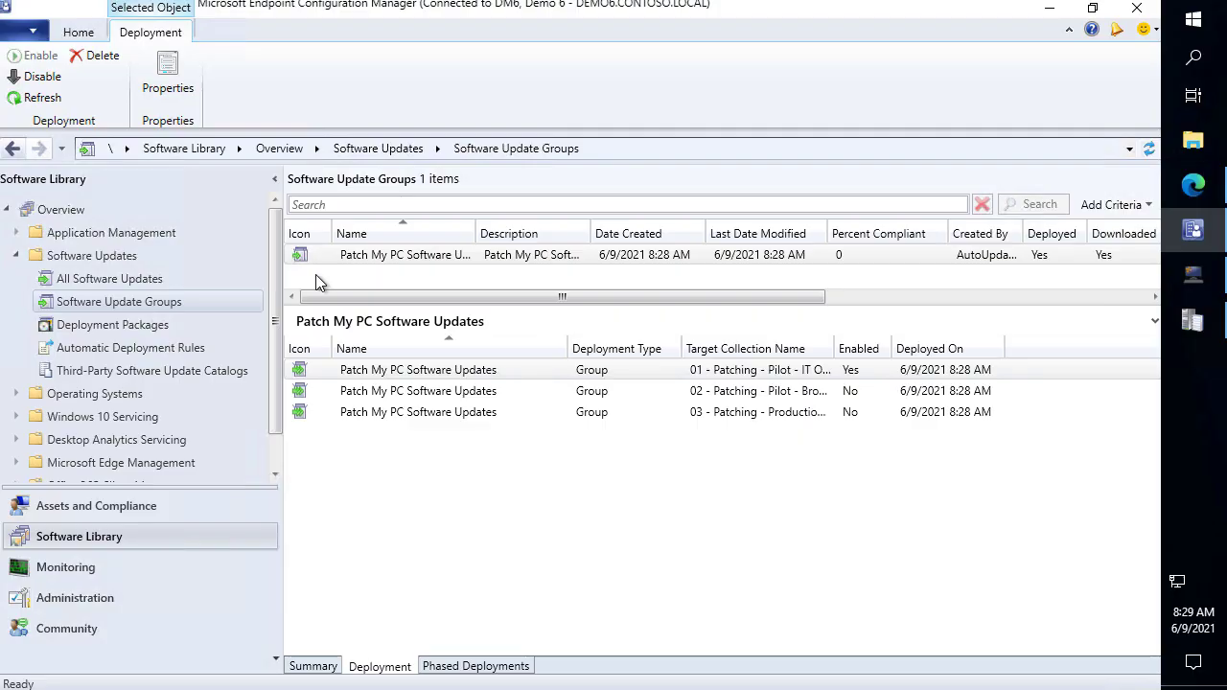
Step: In the Configuration Manager console, open the Devices list and examine the Client Notification and Client Diagnostics actions for DEMO6
click(98, 505)
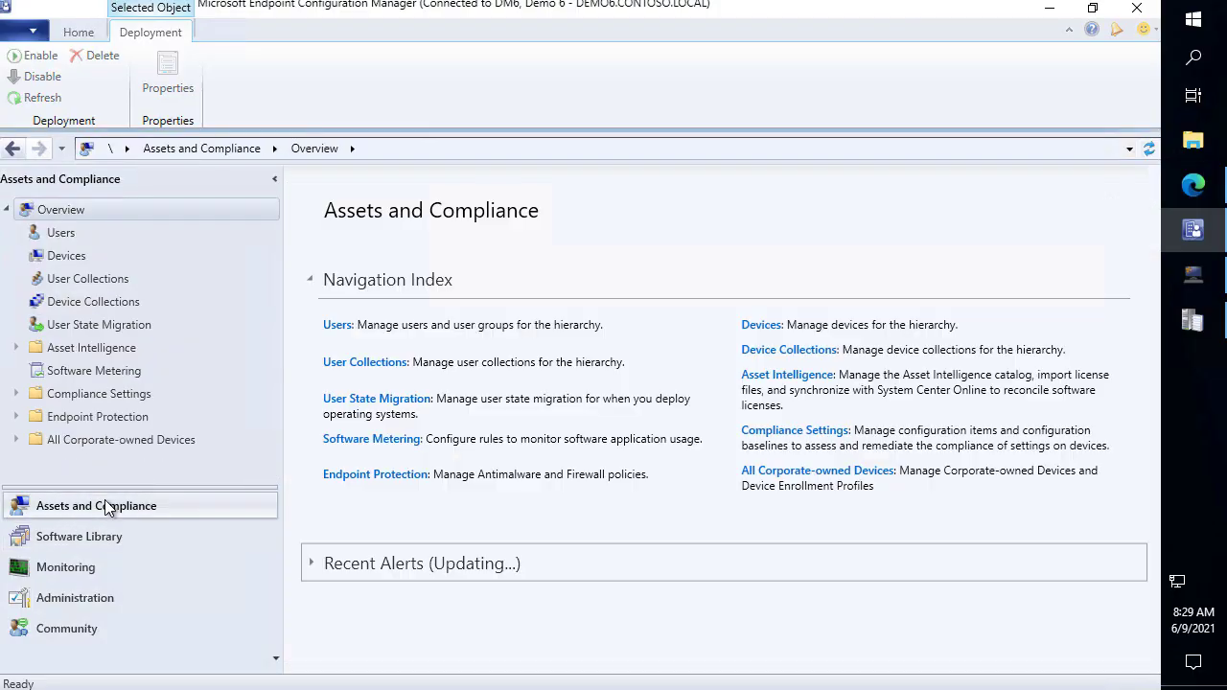
click(65, 256)
click(370, 257)
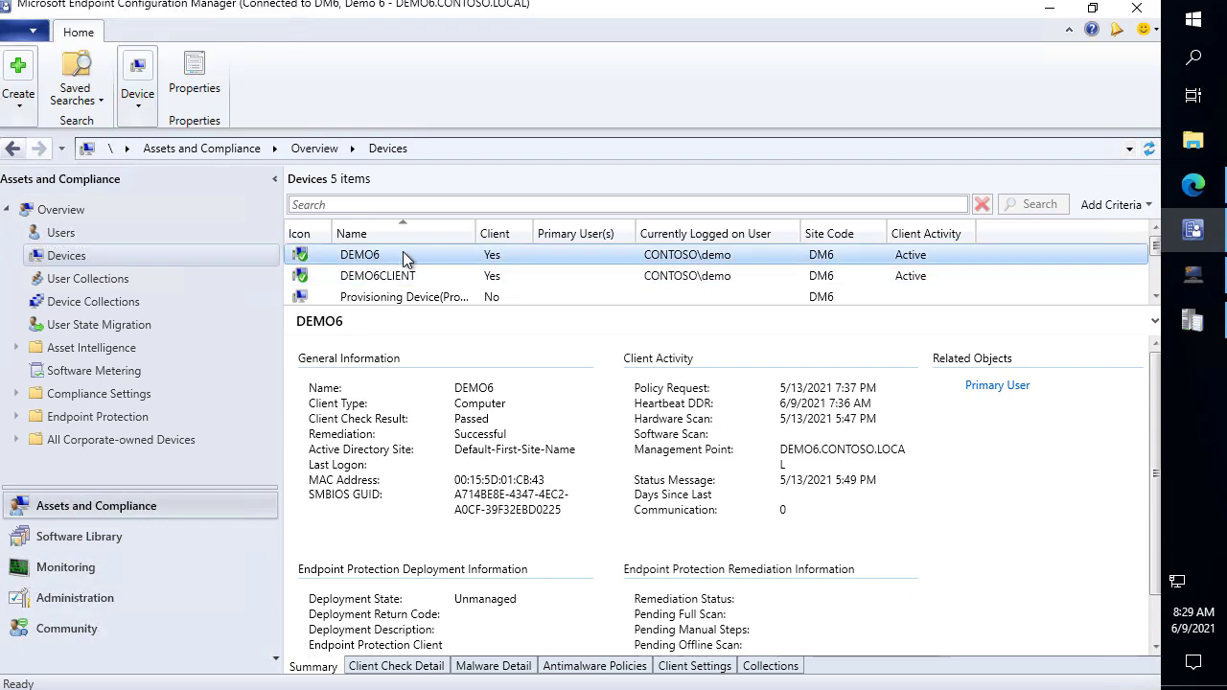
right_click(402, 254)
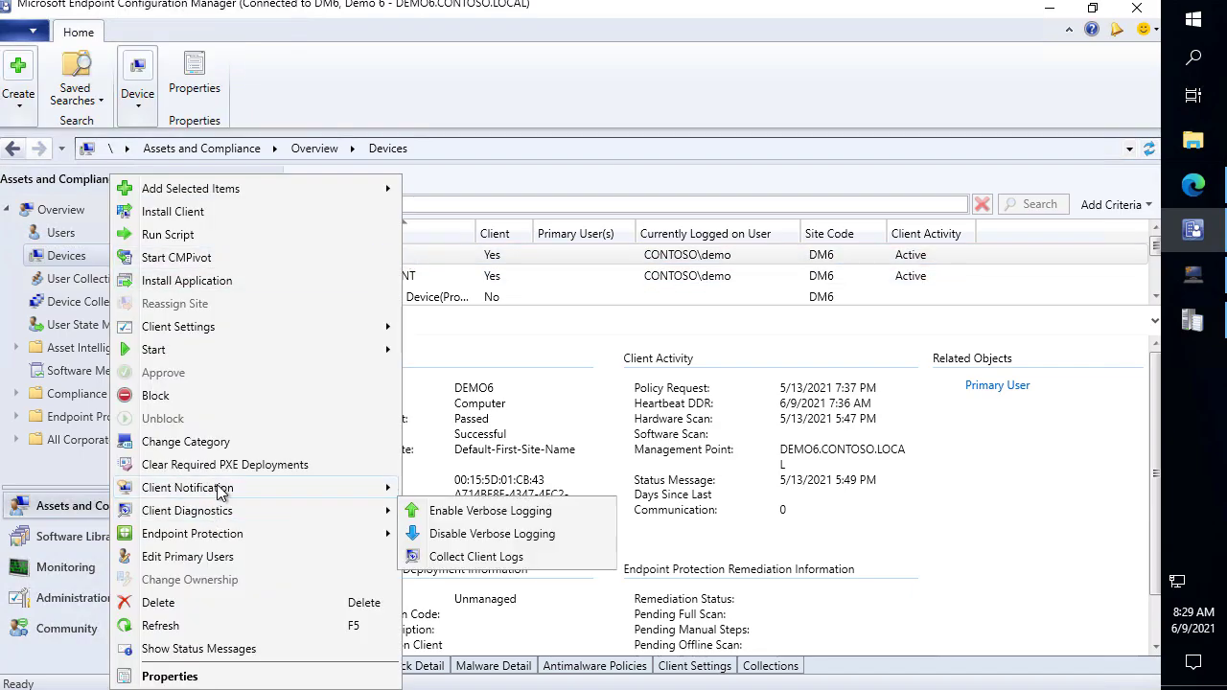
mouse_move(220, 489)
mouse_move(208, 522)
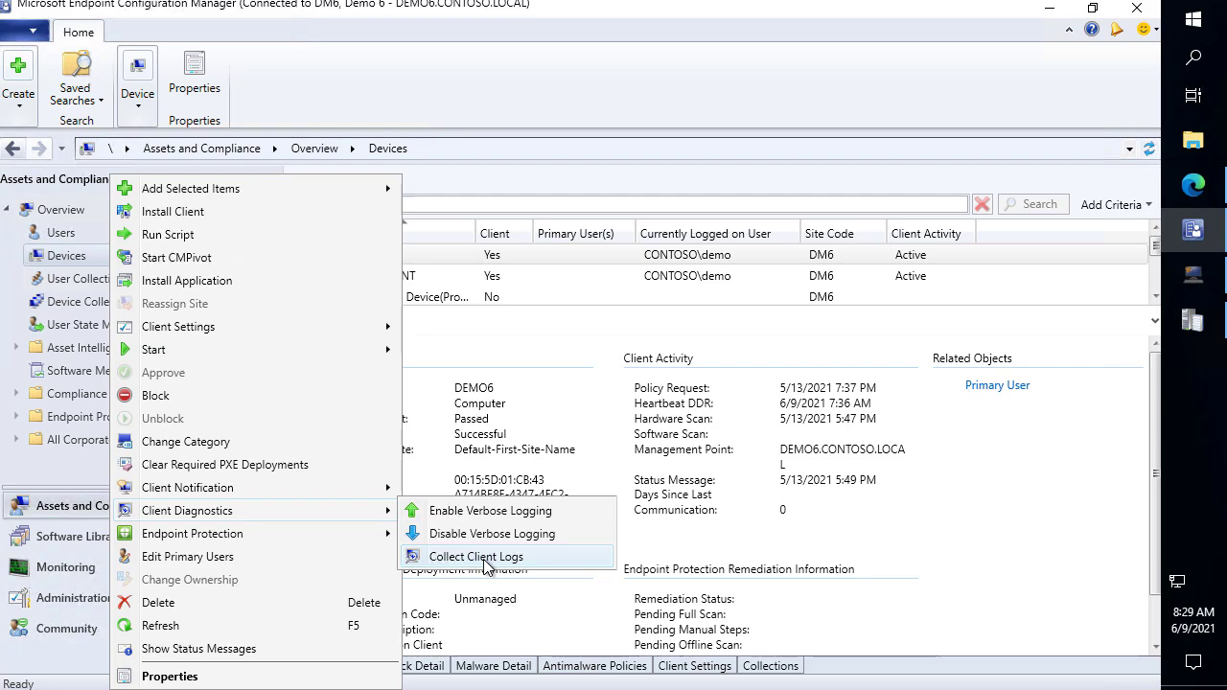
click(683, 276)
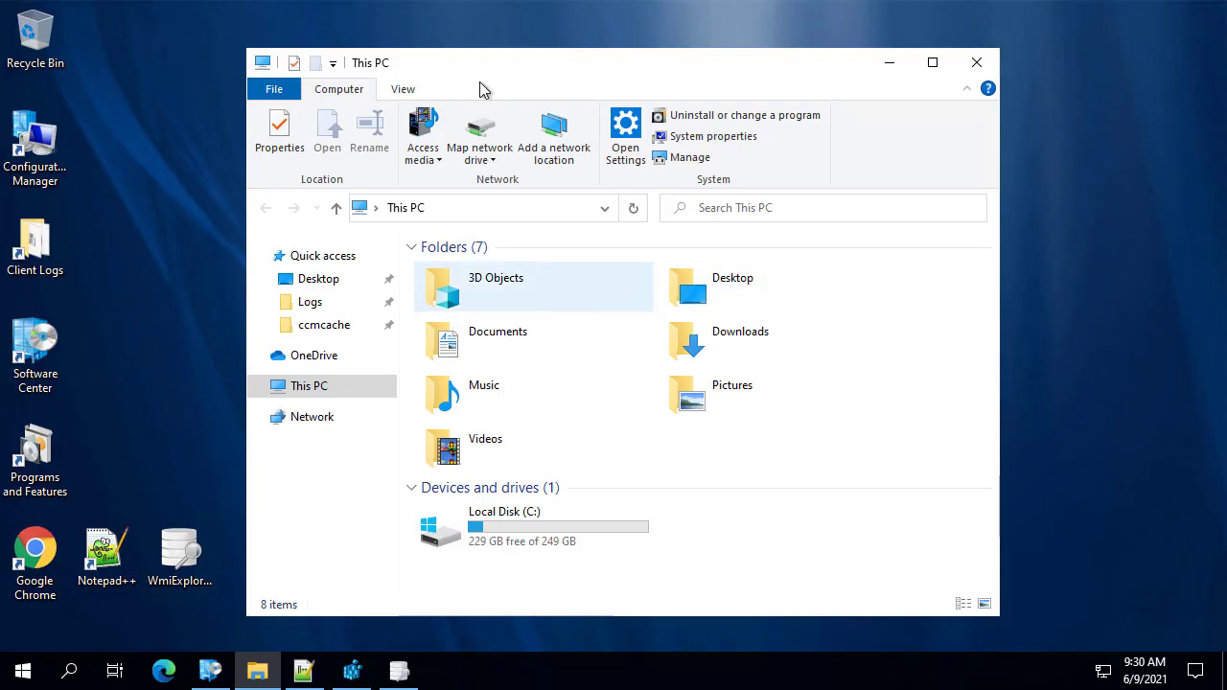
Step: Return to File Explorer on the client, move its window higher, and open the Windows\CCM\Logs folder
drag(715, 58, 720, 13)
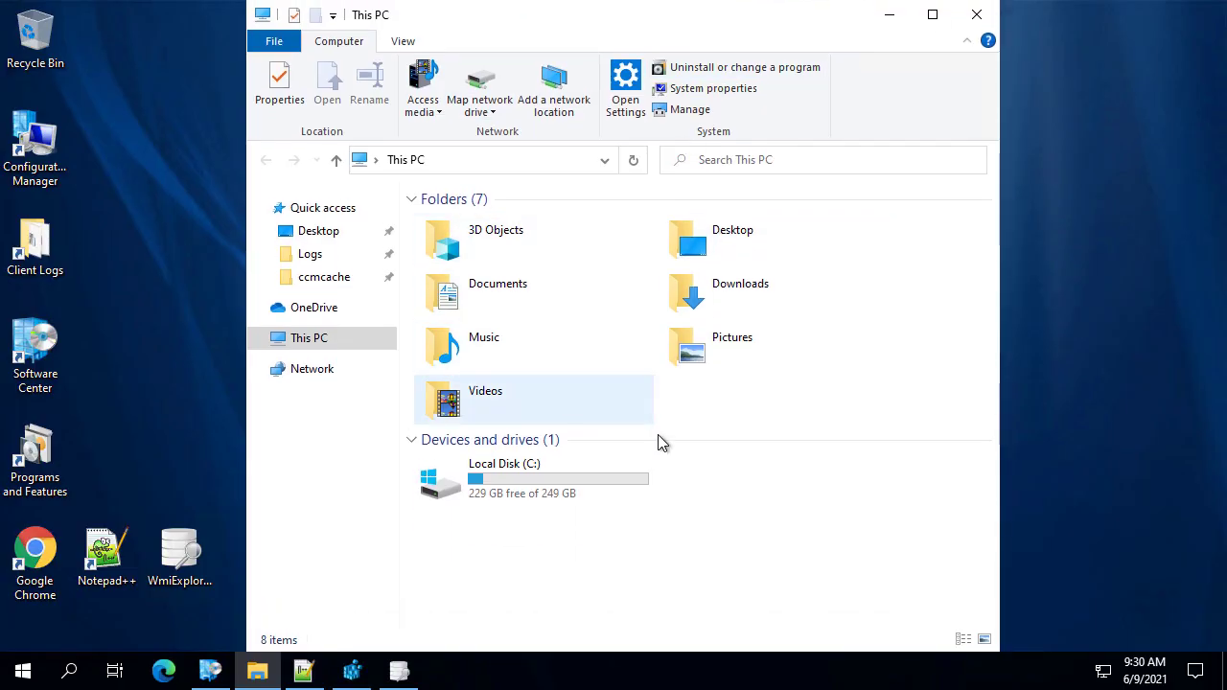
click(1083, 460)
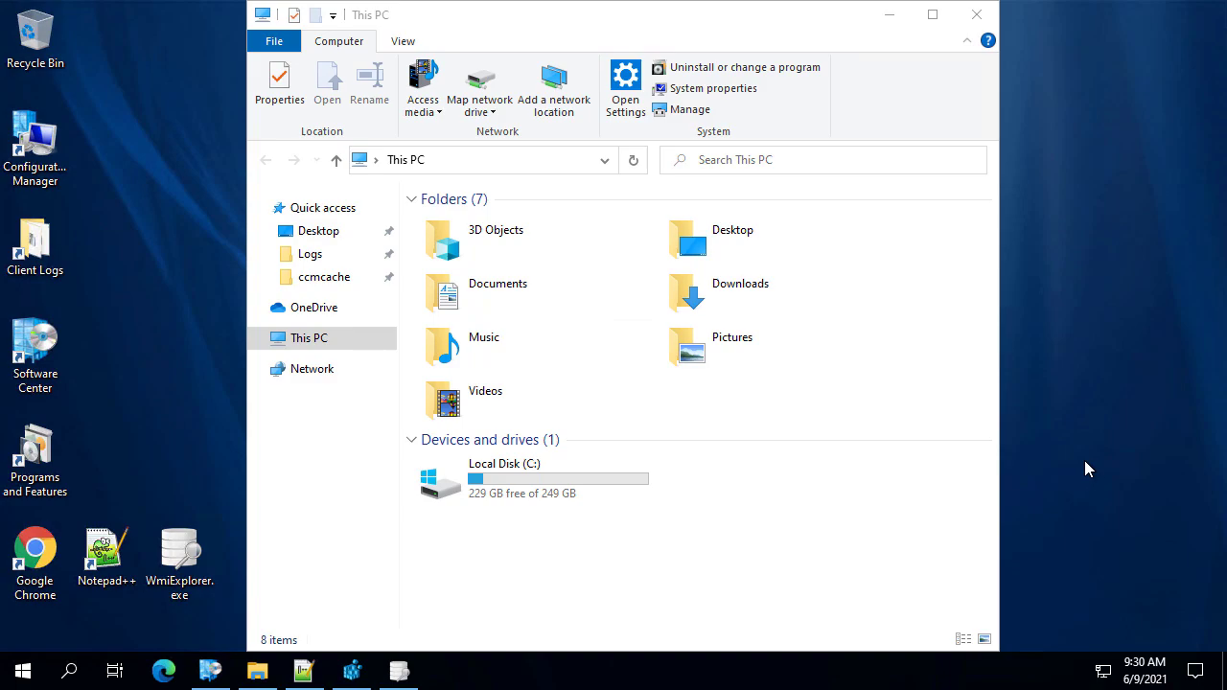
double_click(550, 484)
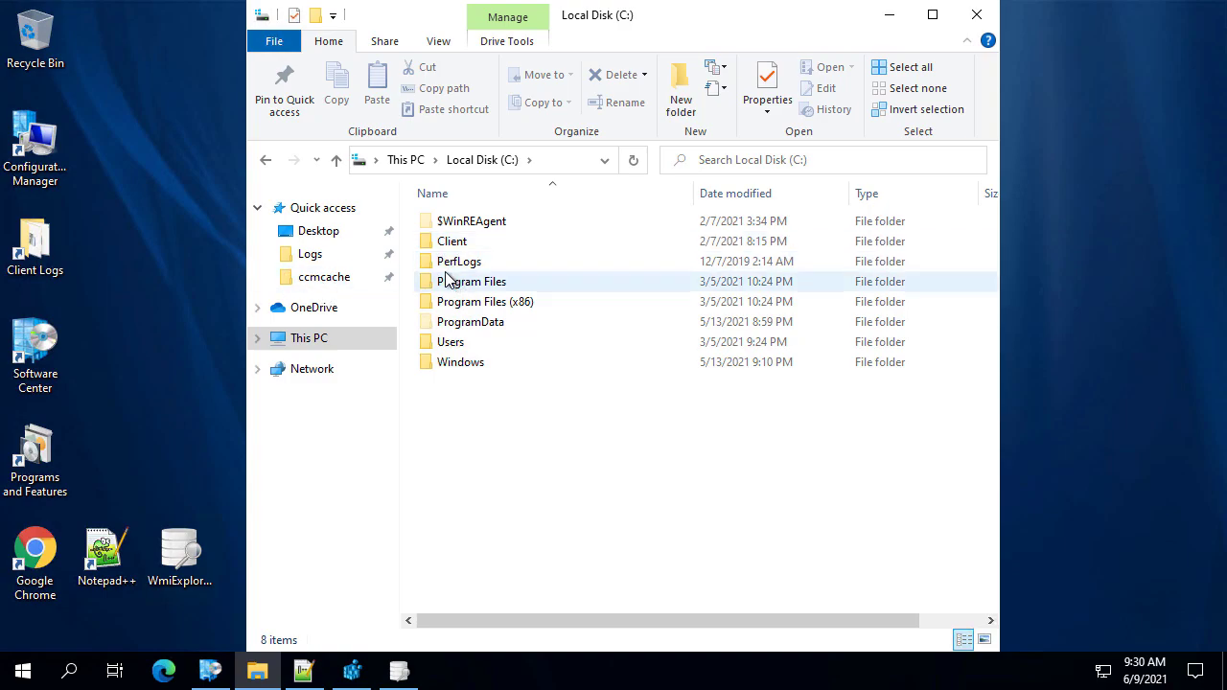
click(310, 255)
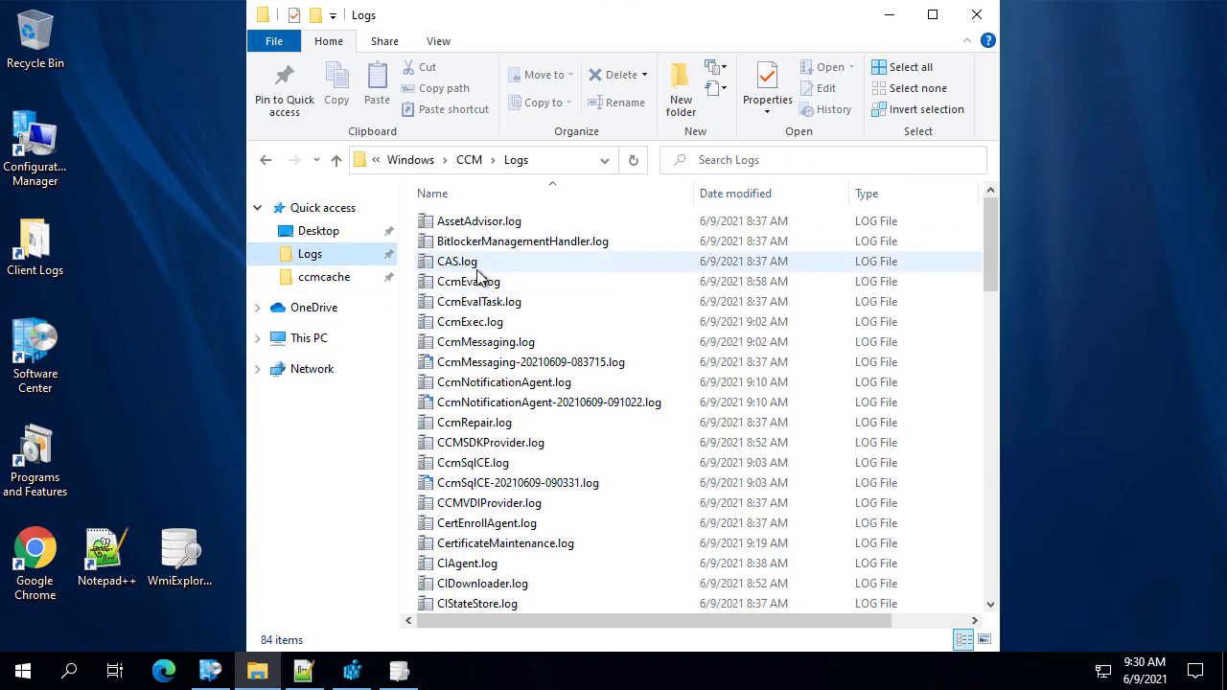
Step: Find and open WUAHandler.log in the client's Logs folder, and move the log window aside
click(543, 446)
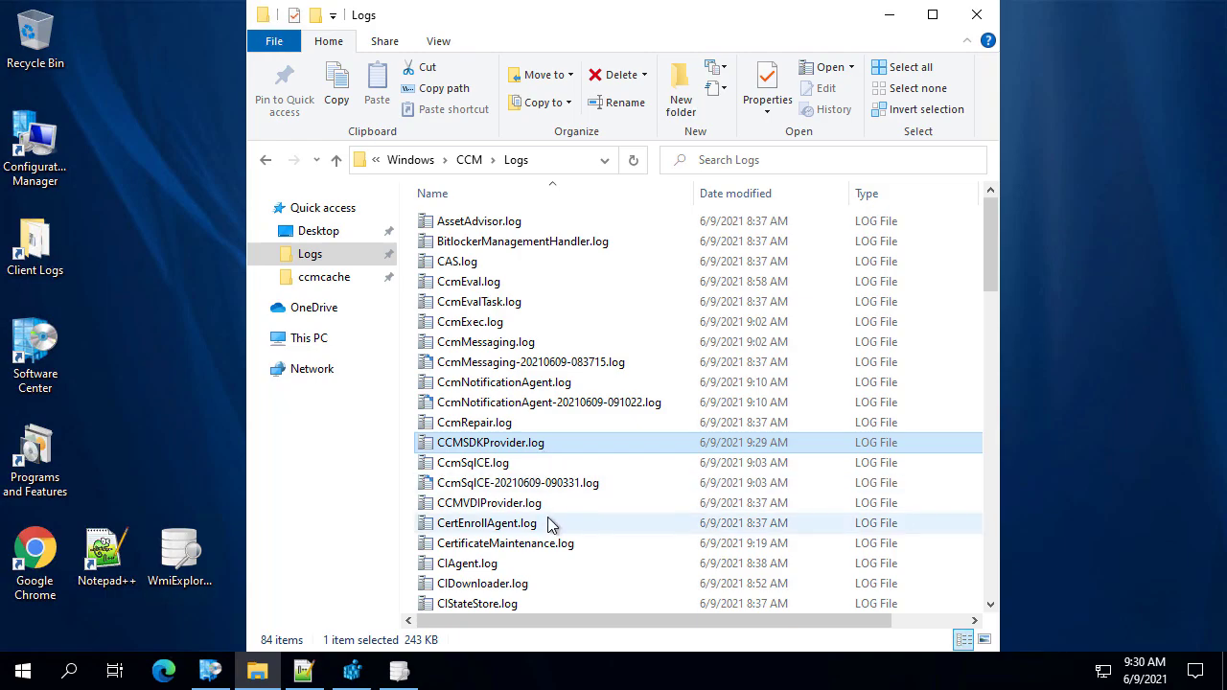
scroll(682, 510, down, 13)
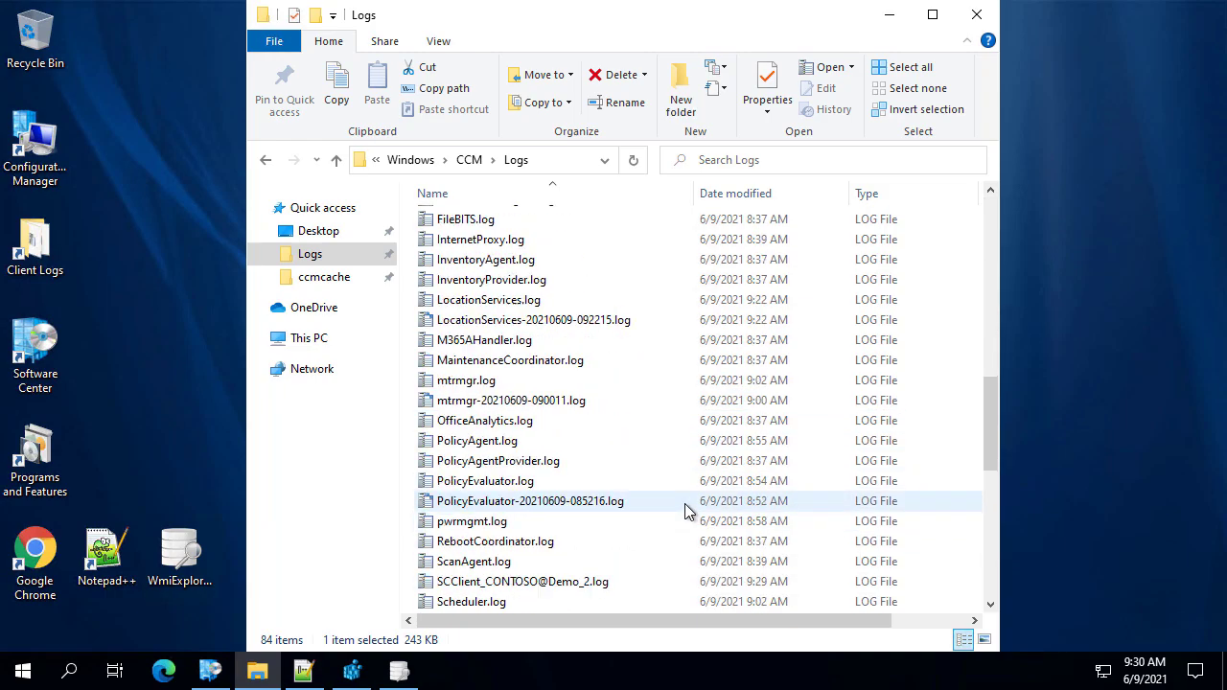
scroll(682, 504, down, 8)
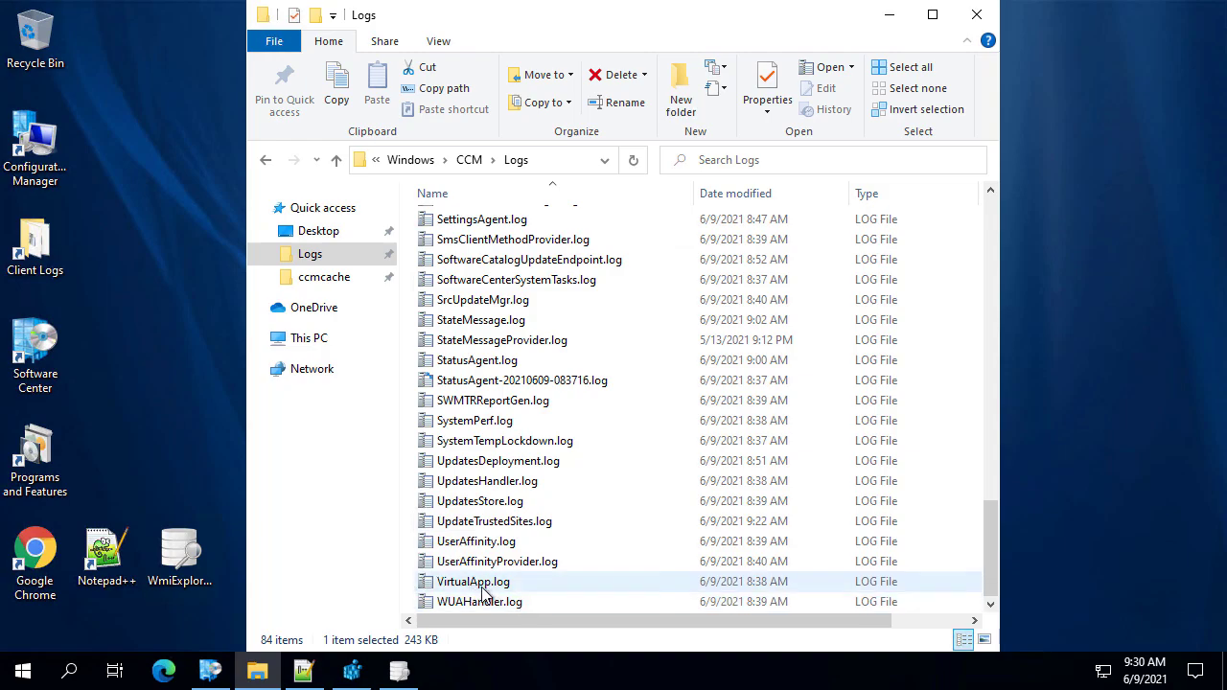
double_click(515, 601)
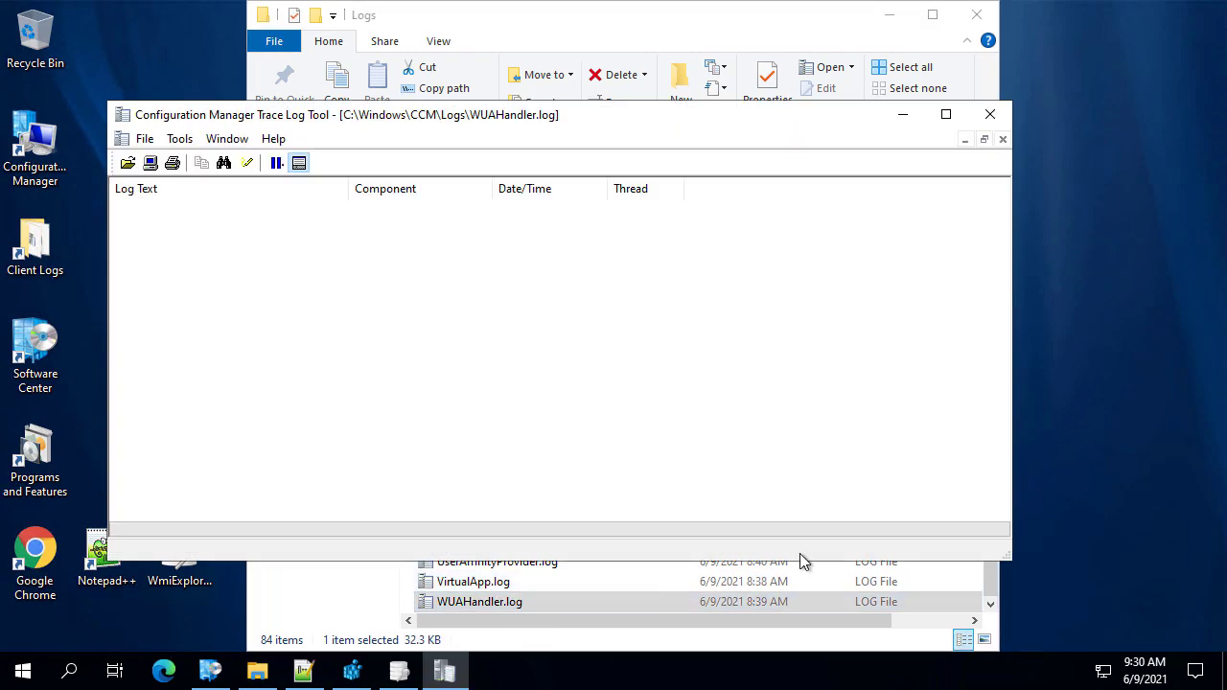
drag(665, 123, 598, 74)
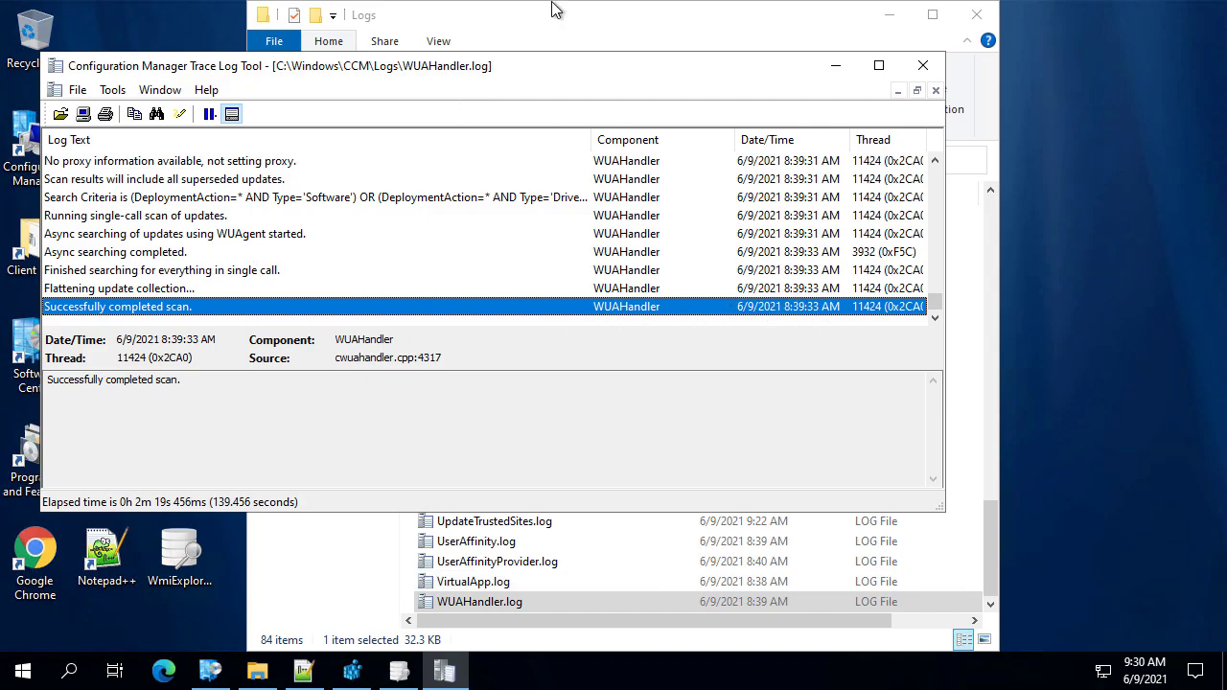
Step: Return to the Logs folder window and open PolicyAgent.log
click(642, 19)
click(567, 321)
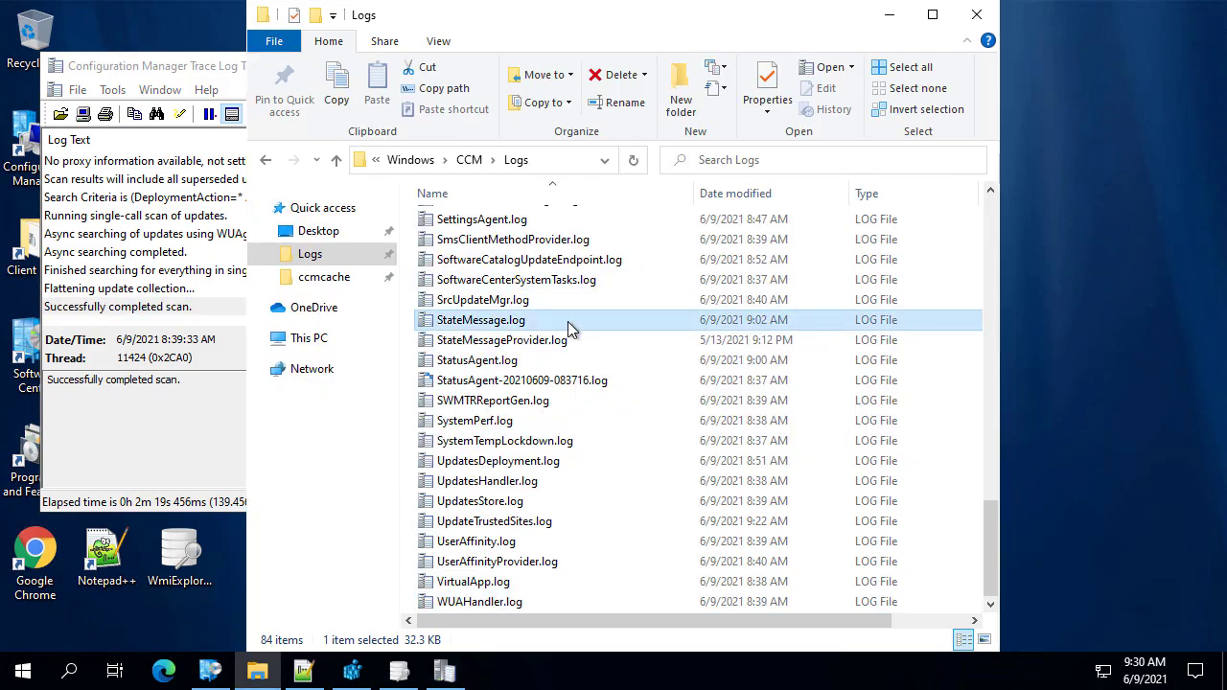
key(p)
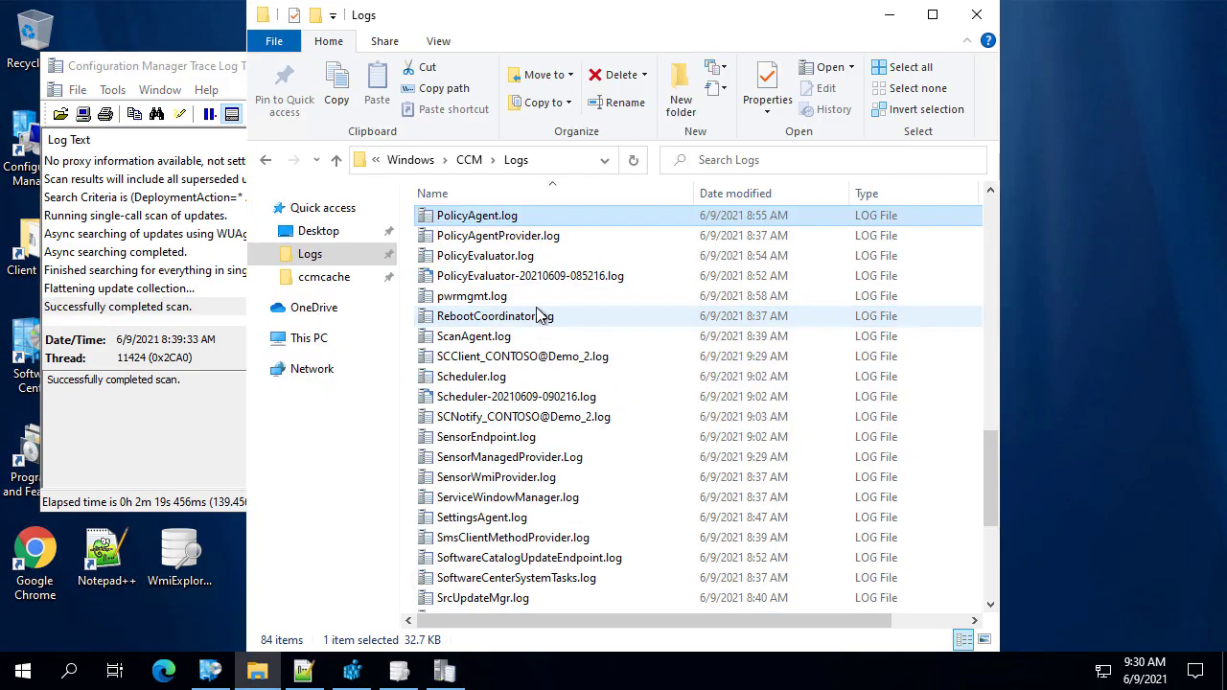
double_click(496, 217)
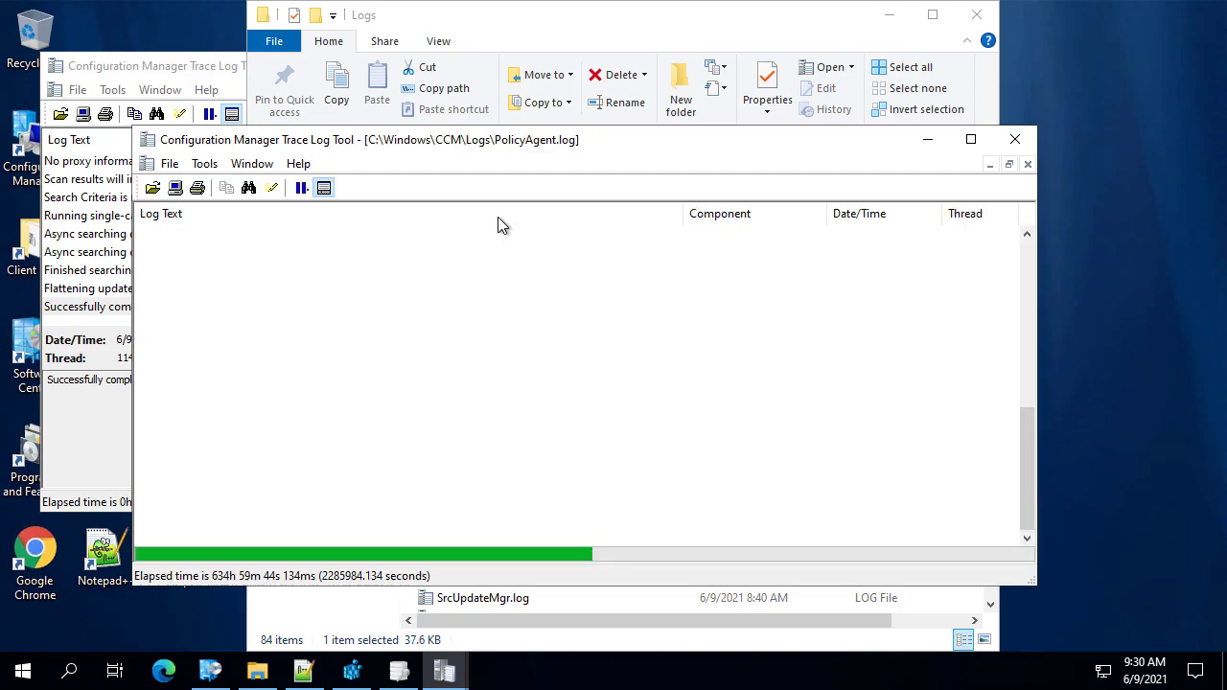
Step: Arrange the PolicyAgent.log window beside WUAHandler.log by moving and resizing it, and minimize File Explorer
drag(587, 138, 845, 58)
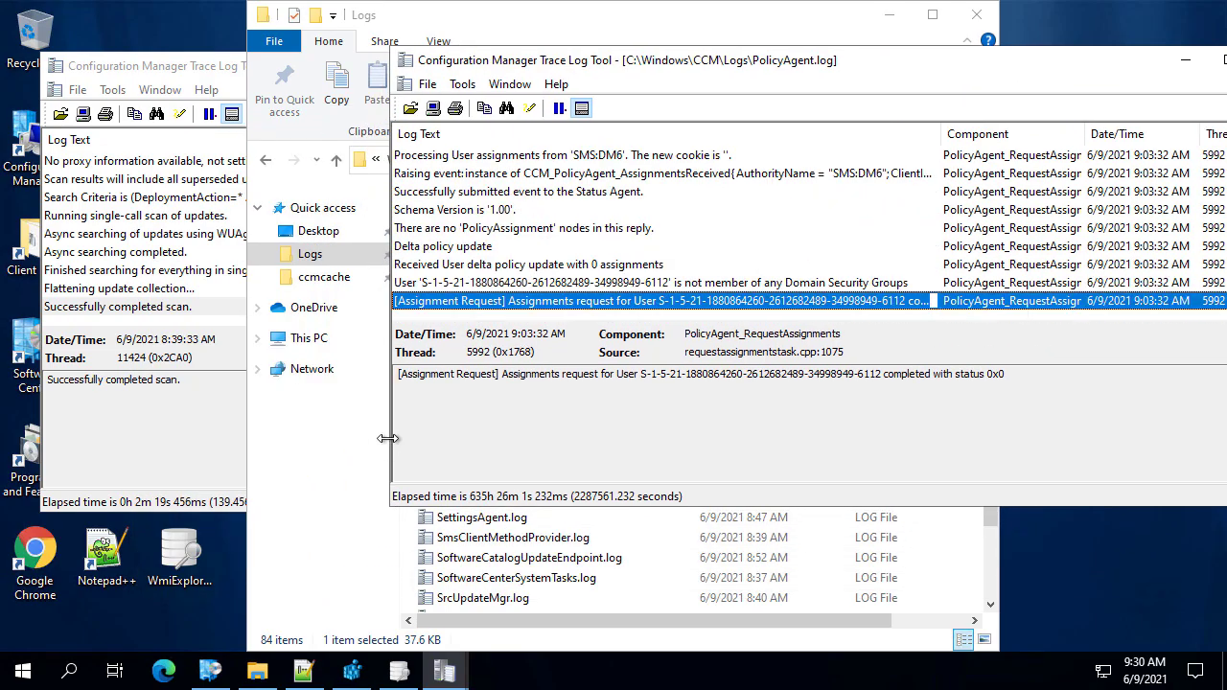
drag(387, 438, 595, 438)
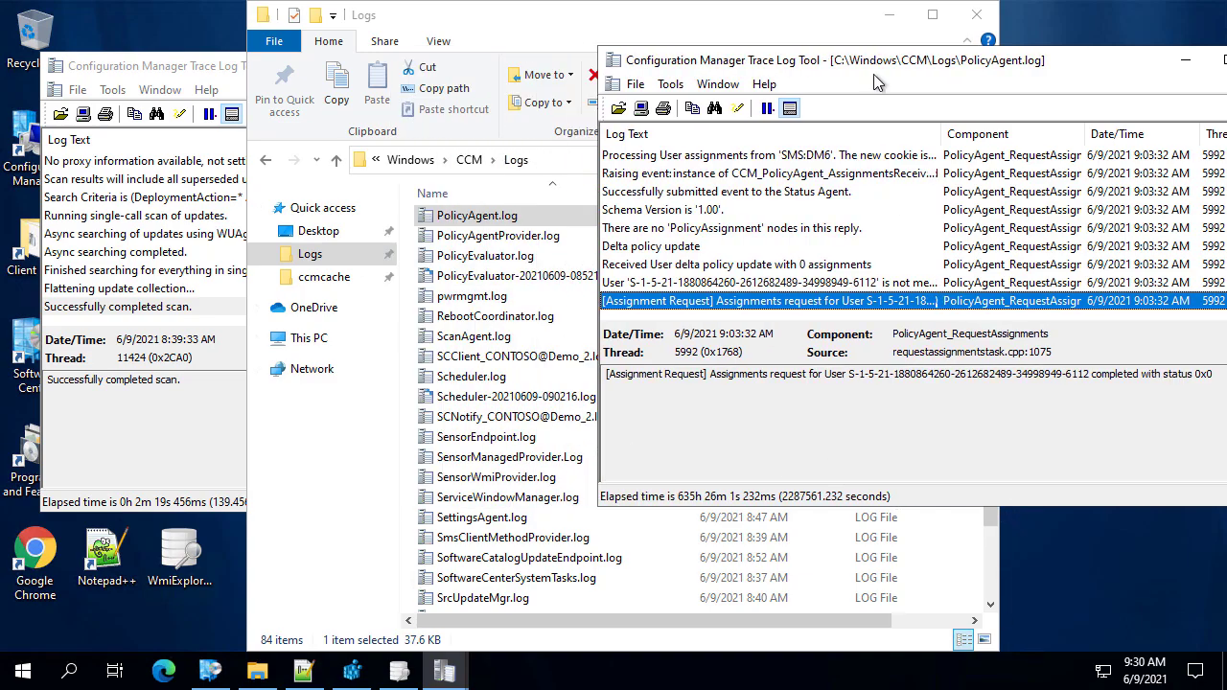
click(836, 7)
click(890, 14)
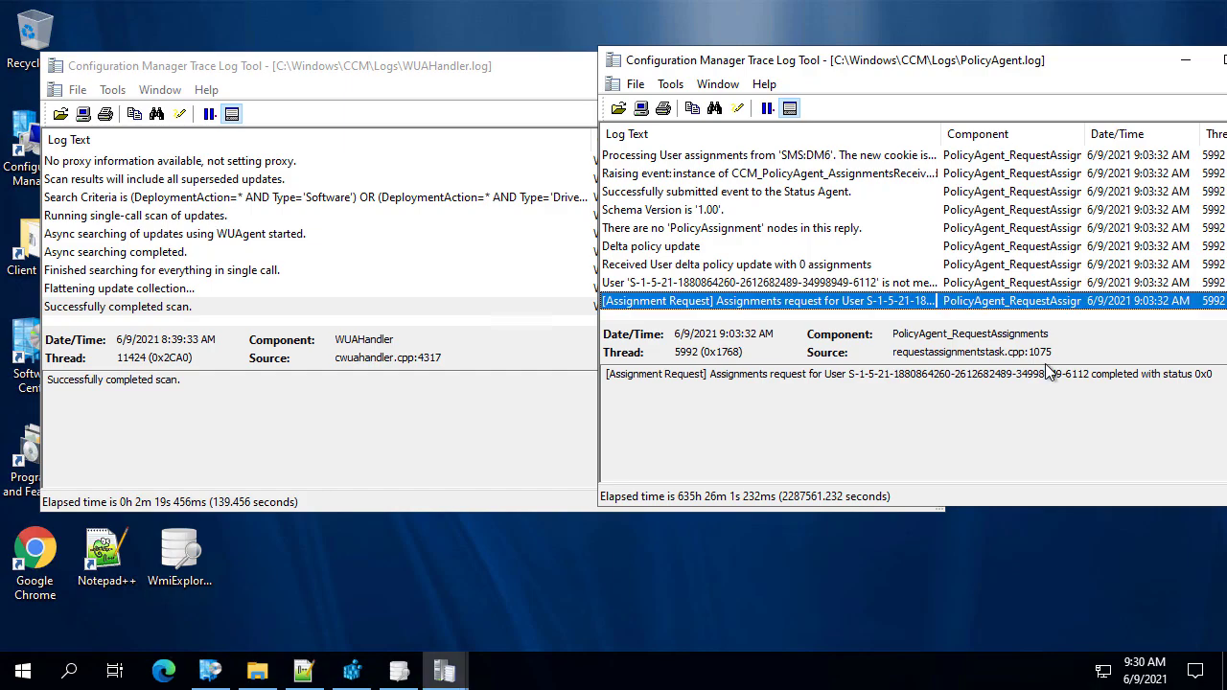
drag(1024, 508, 1024, 661)
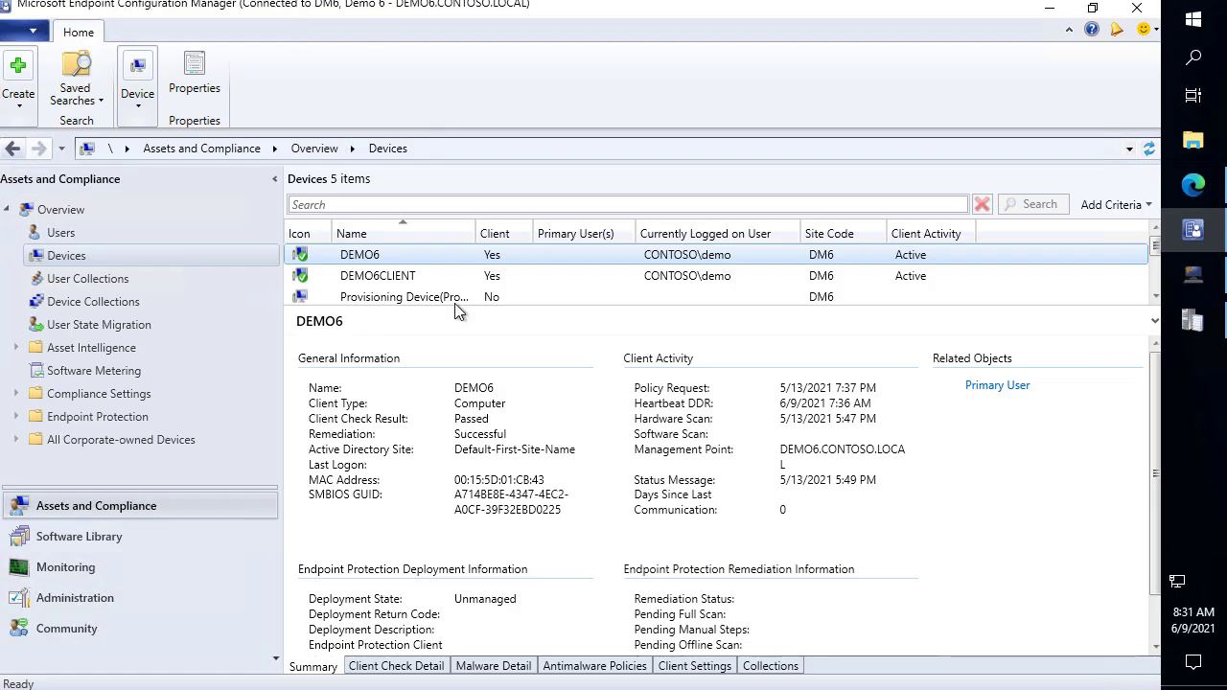
click(75, 600)
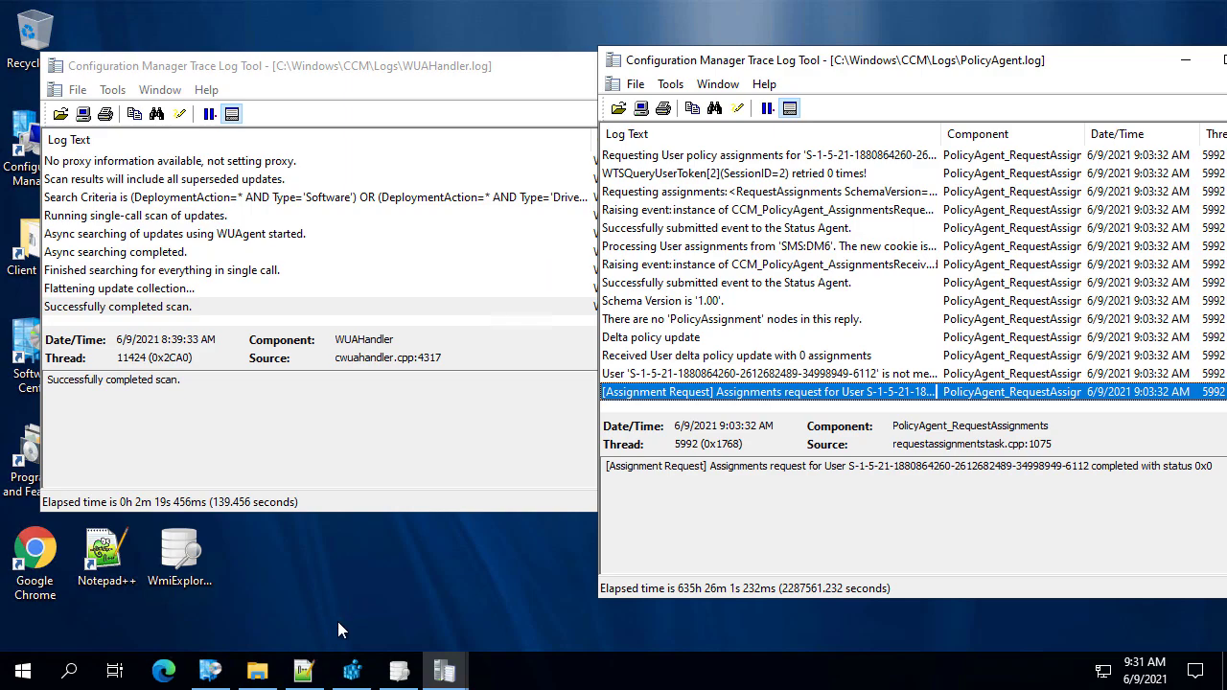
Step: Open Control Panel on the client, set the view to Small icons, and open the Configuration Manager properties
click(23, 673)
text(cont)
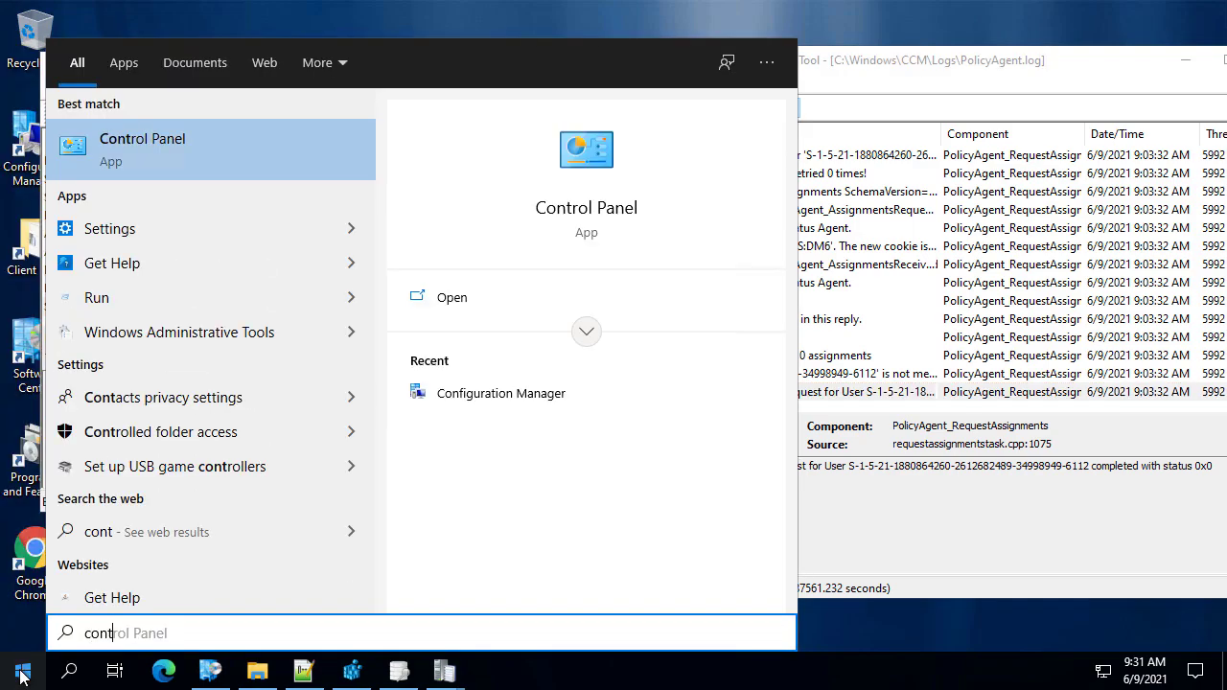
key(Return)
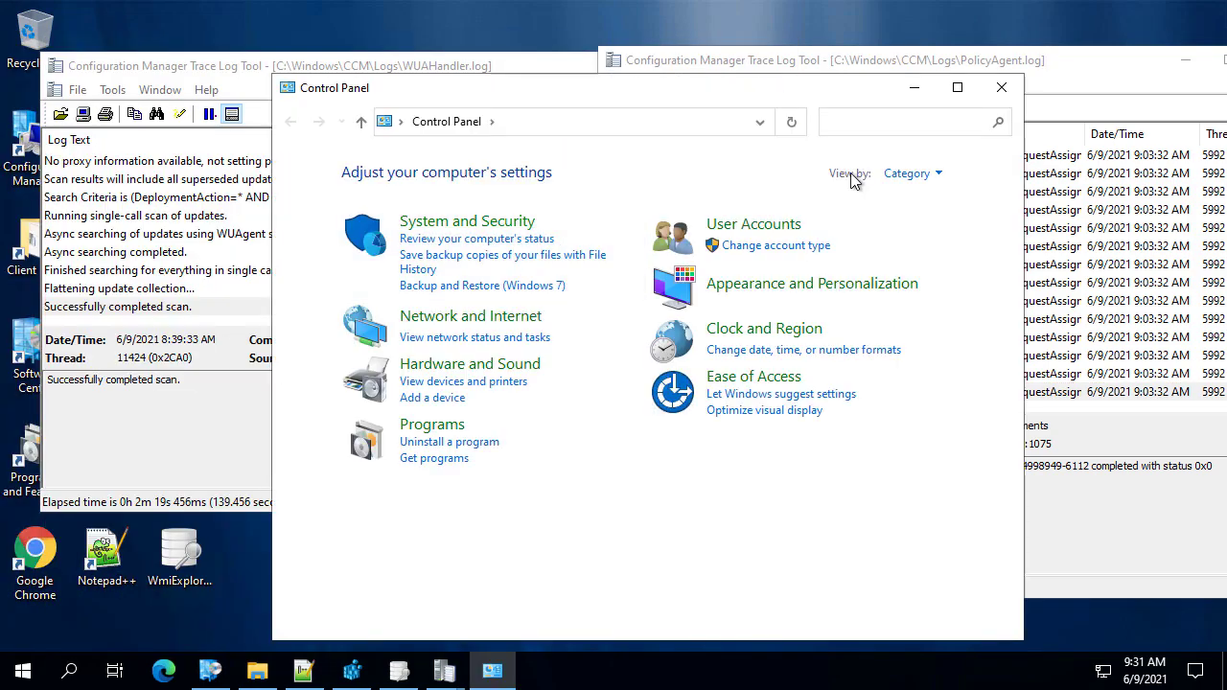
click(896, 175)
click(935, 247)
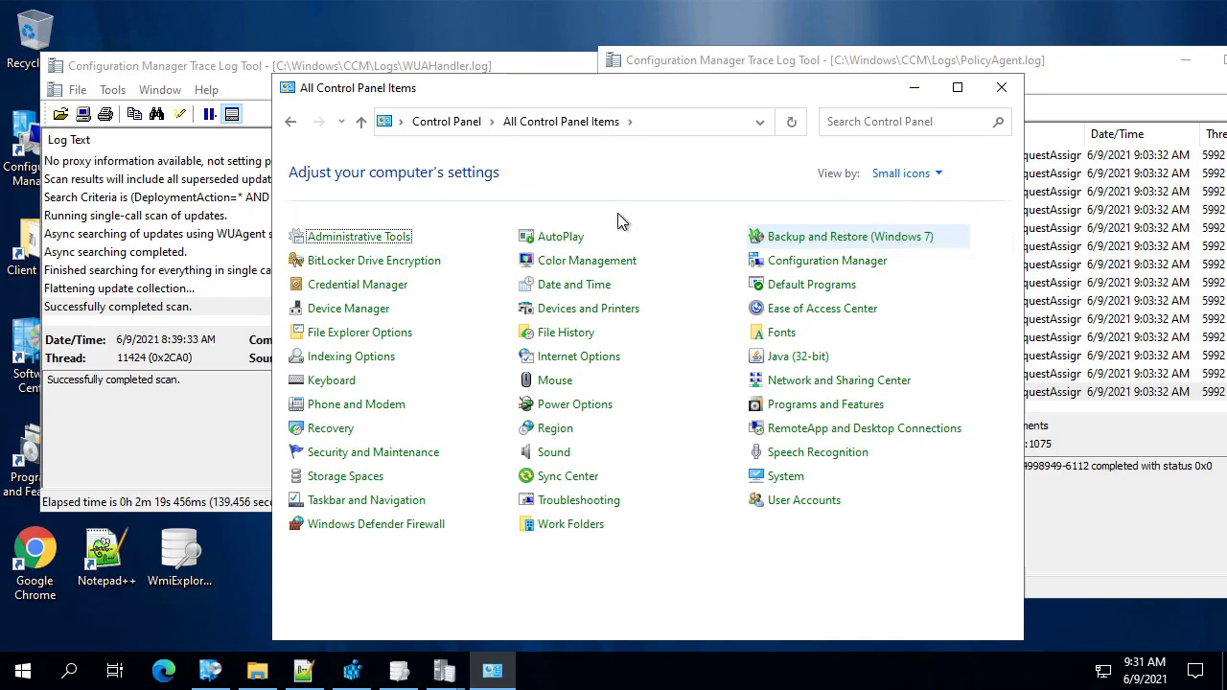
click(810, 260)
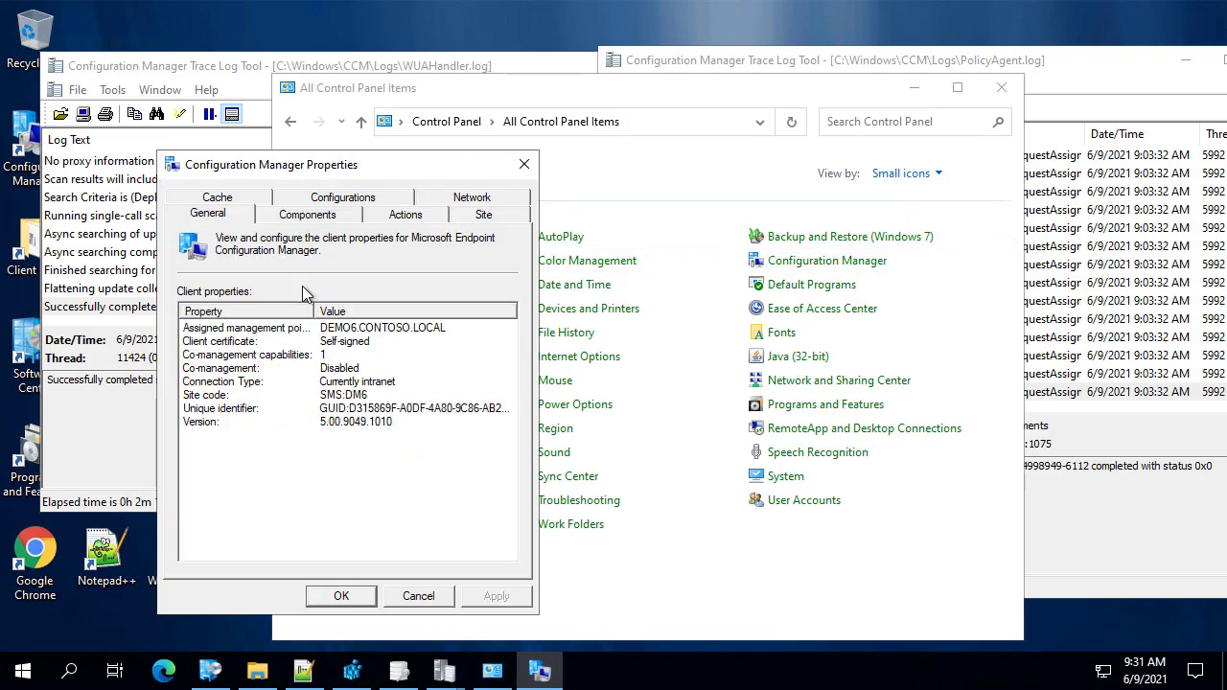
Step: Run the Machine Policy Retrieval & Evaluation Cycle on the client, minimize Control Panel, and arrange the log windows with PolicyAgent.log in front
click(404, 215)
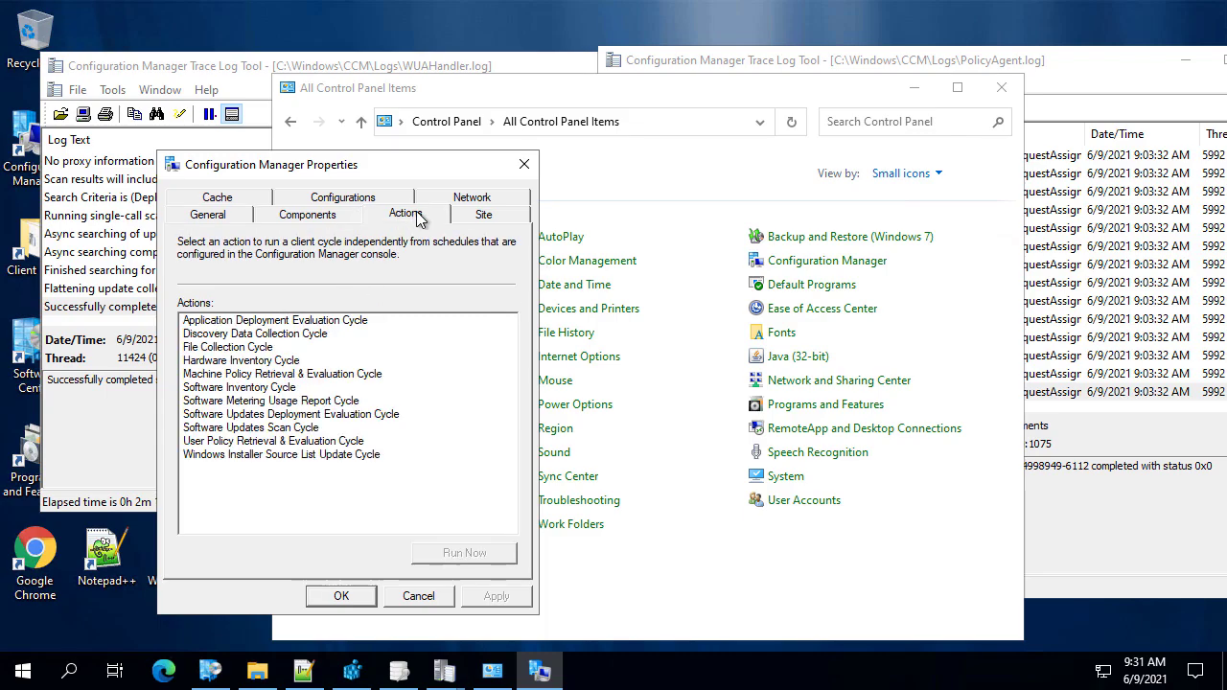
click(249, 375)
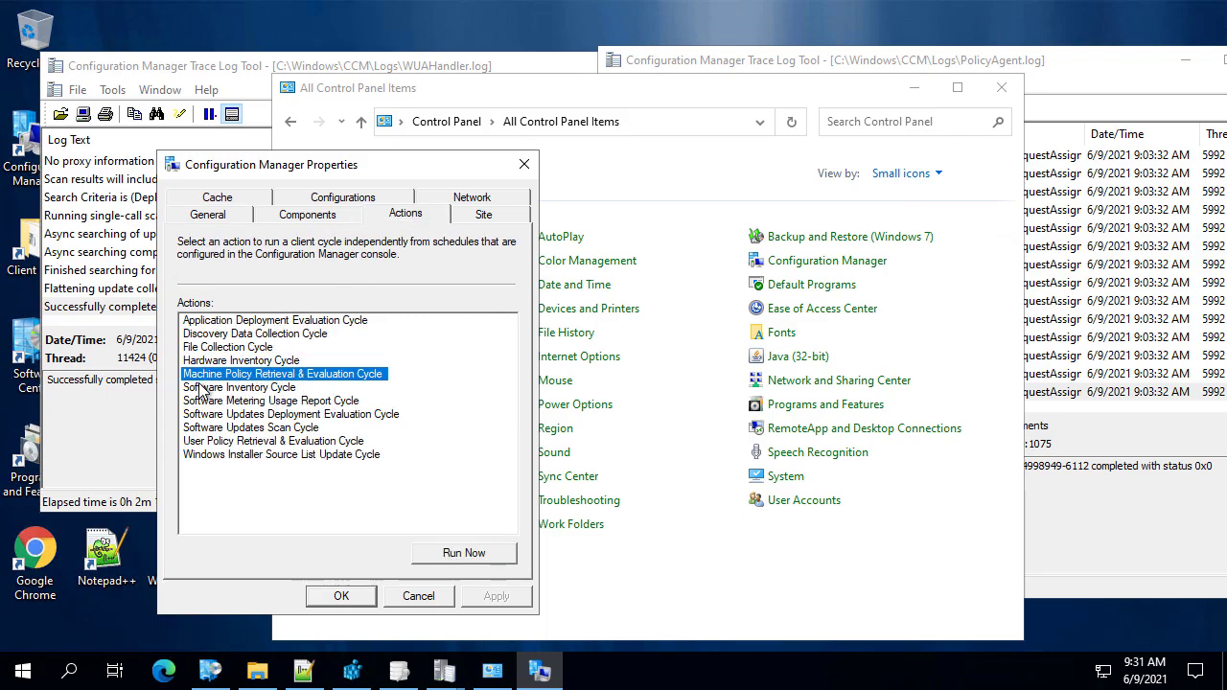
click(918, 88)
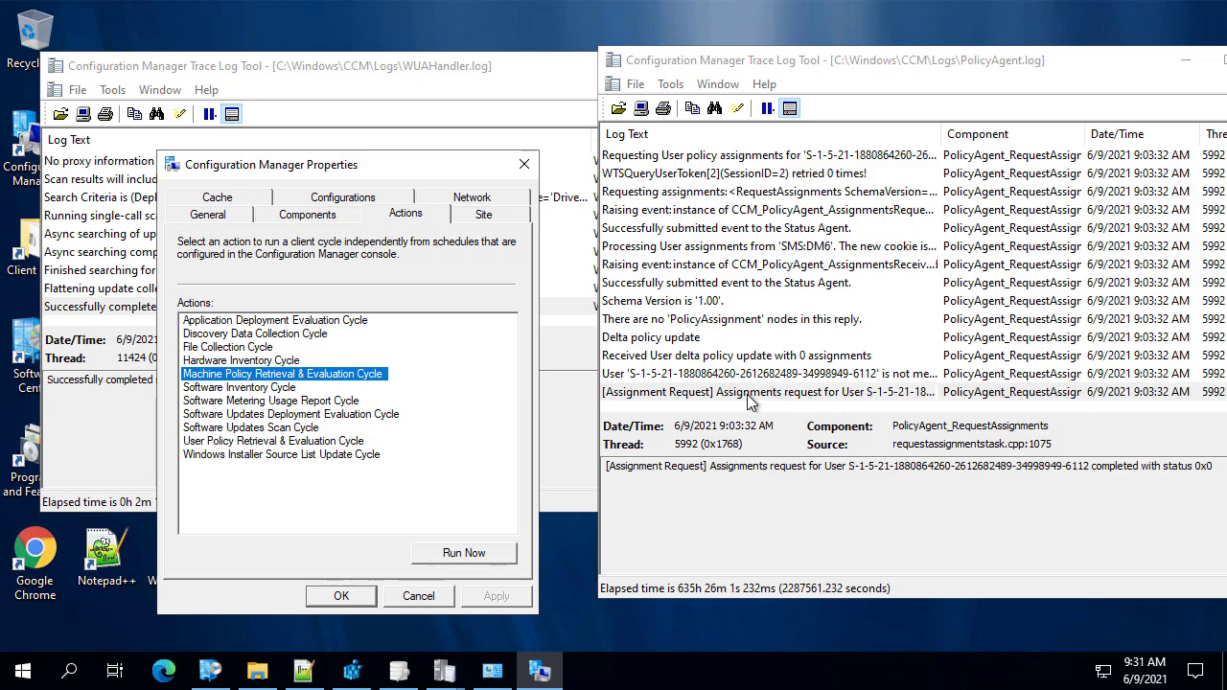
click(449, 557)
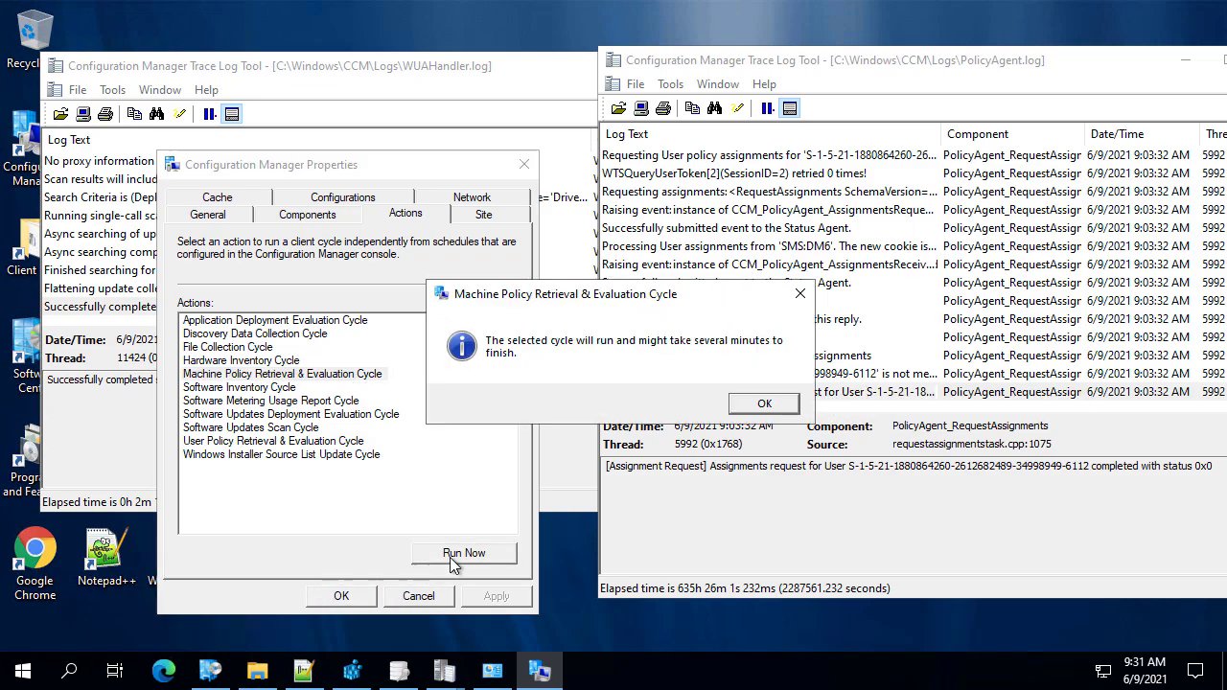
click(761, 407)
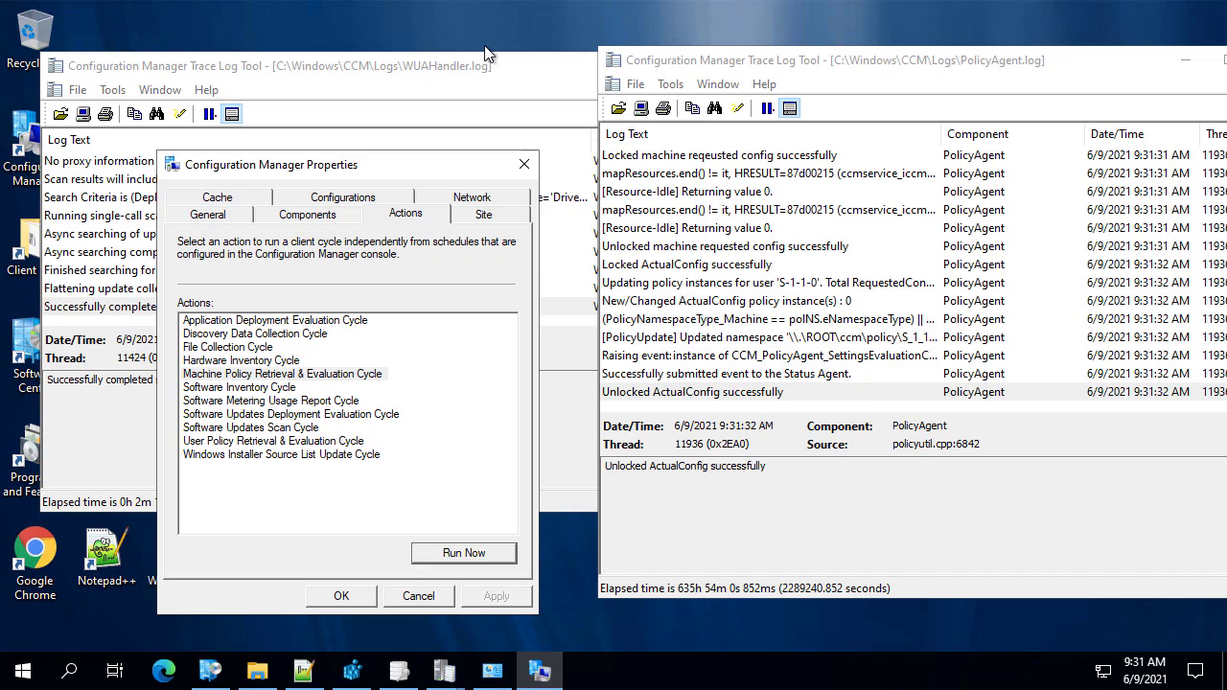
drag(532, 74, 457, 26)
click(934, 86)
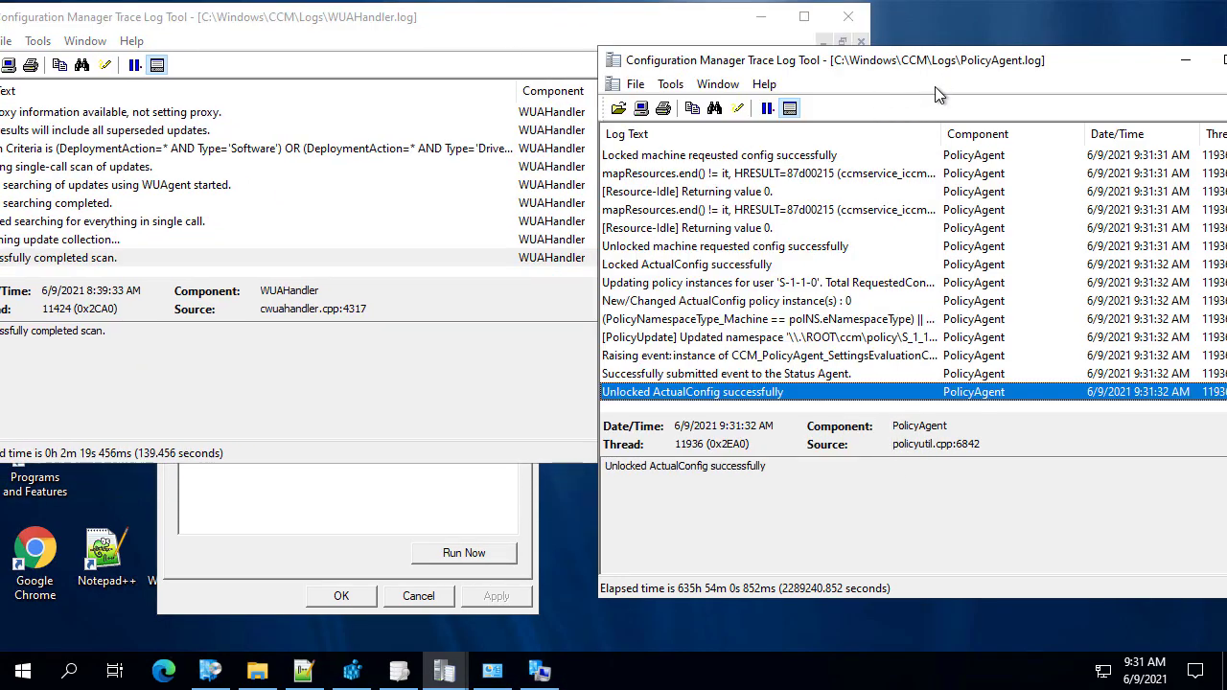
Step: Switch to WMI Explorer, widen the namespace tree, and browse the classes of ROOT\ccm\Policy\Machine\ActualConfig
click(399, 671)
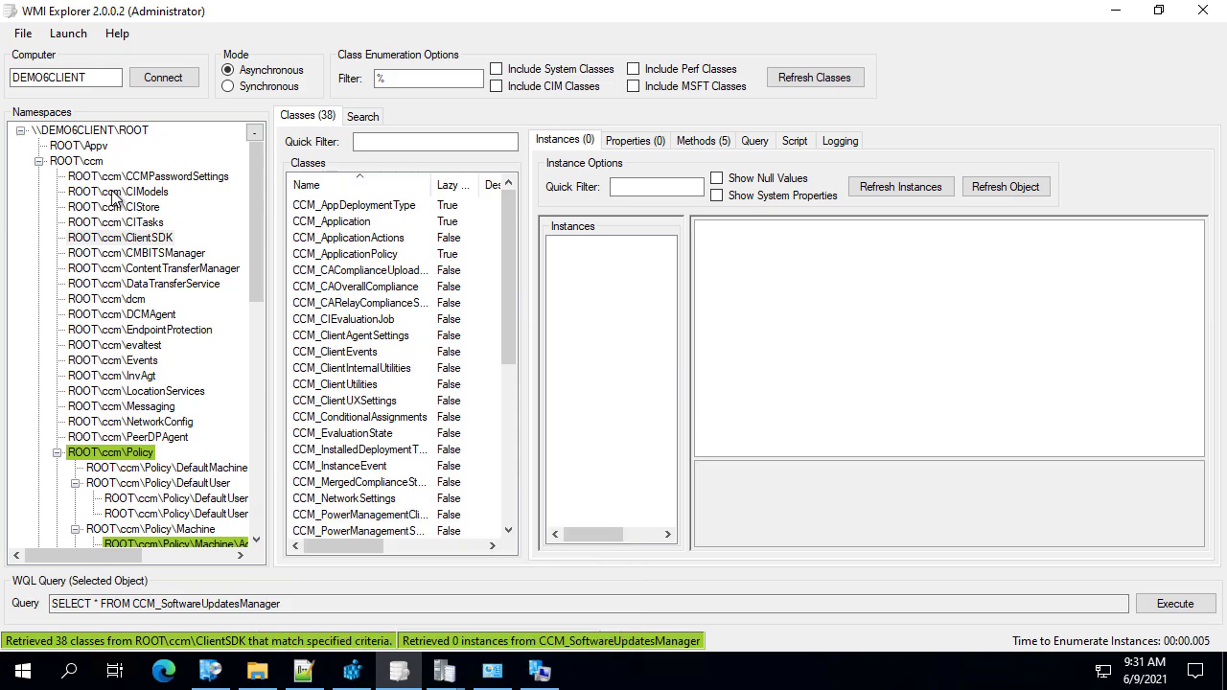
click(151, 240)
scroll(89, 393, down, 2)
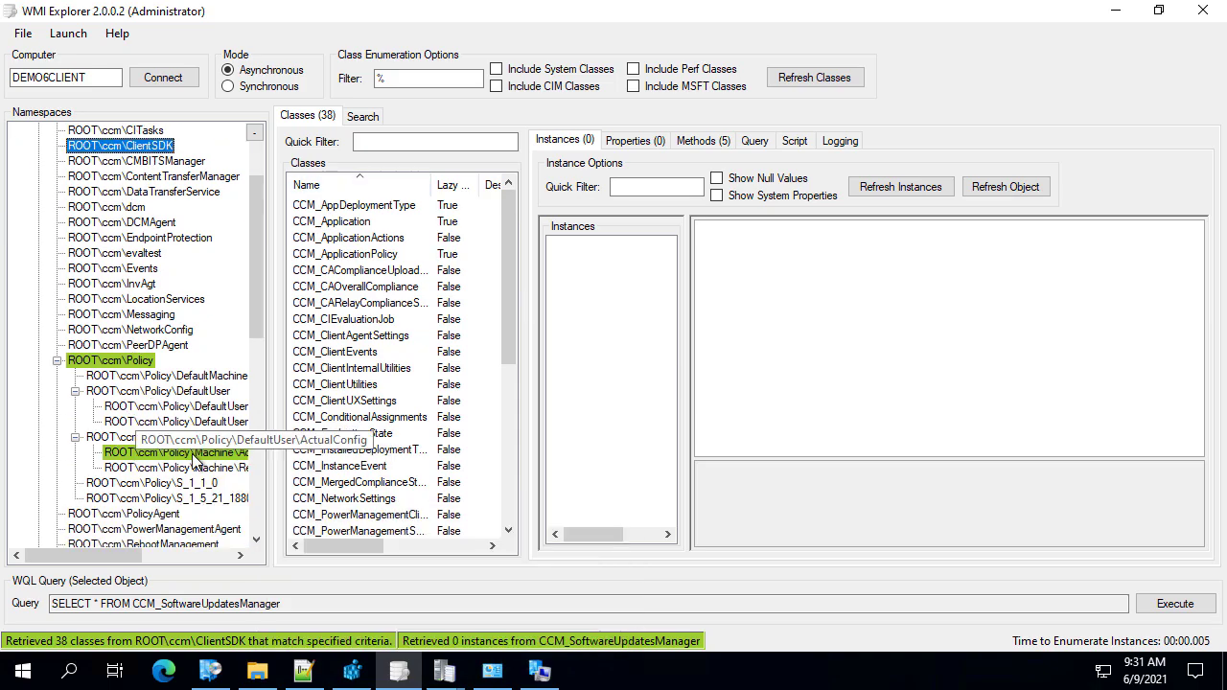
click(152, 437)
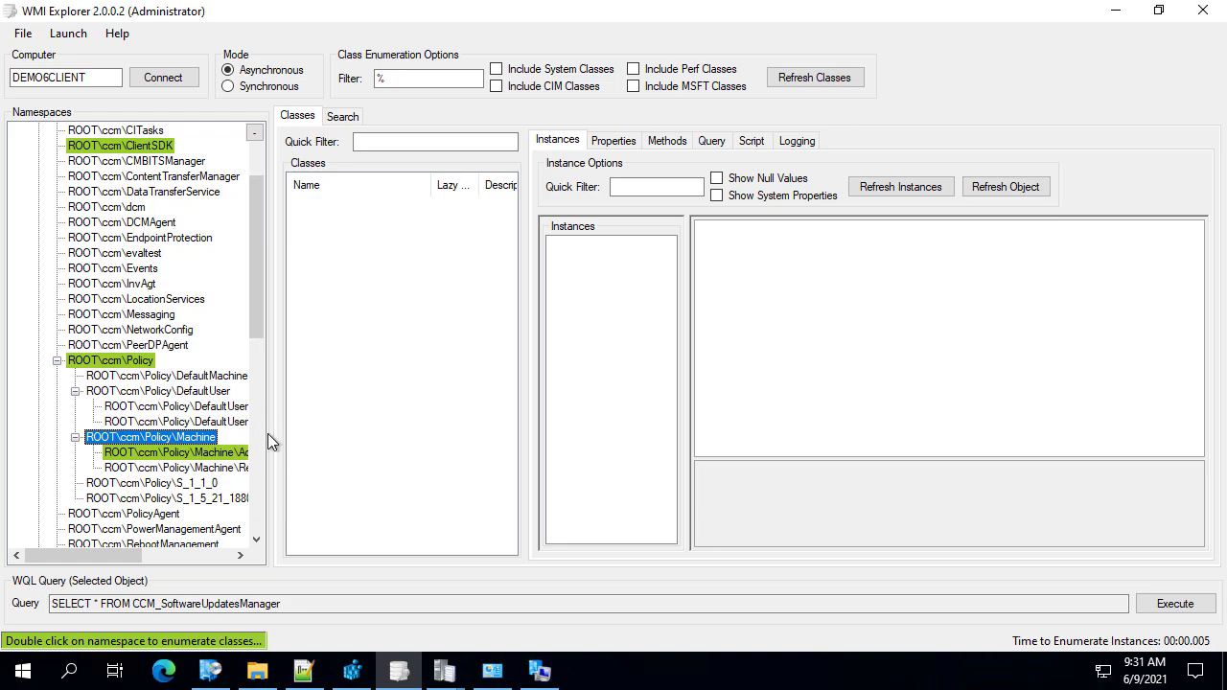
drag(270, 433, 375, 440)
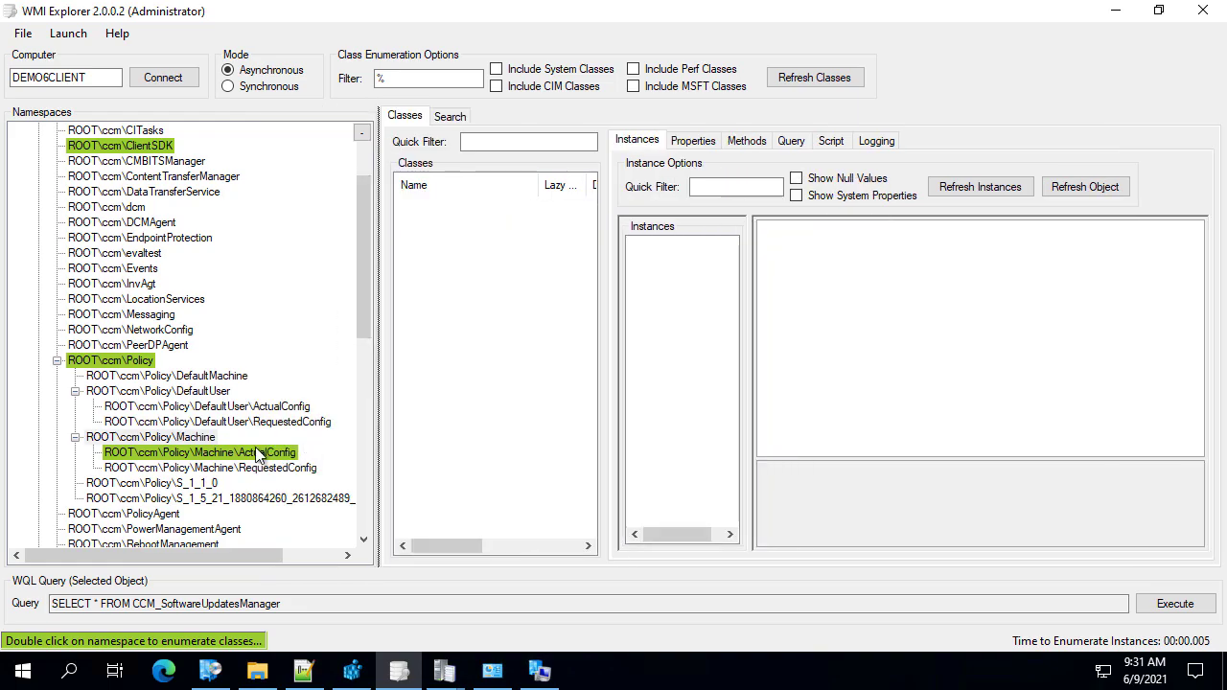
double_click(134, 362)
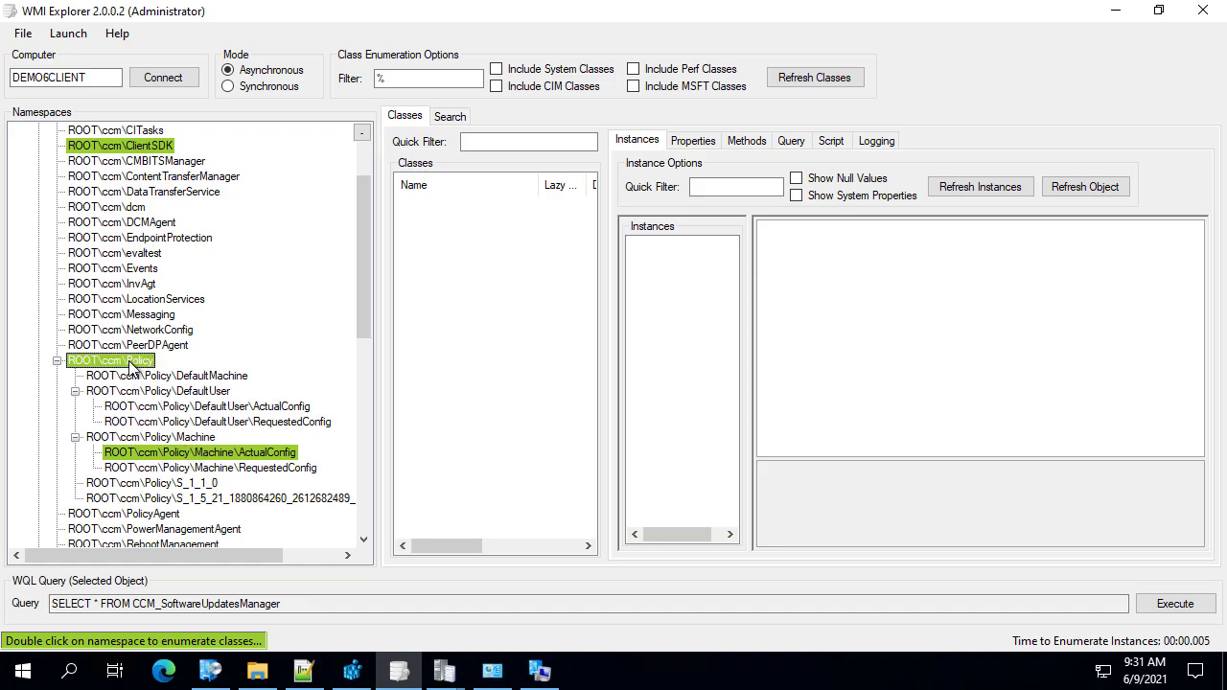
click(185, 439)
double_click(222, 454)
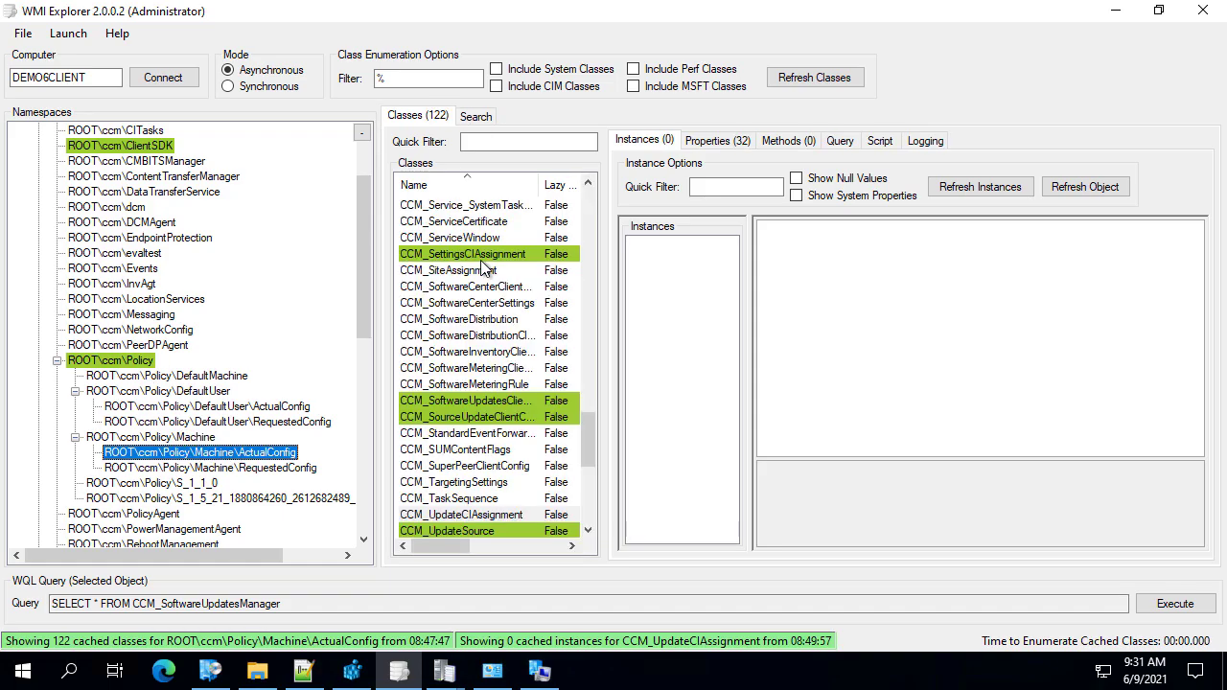
scroll(484, 269, down, 6)
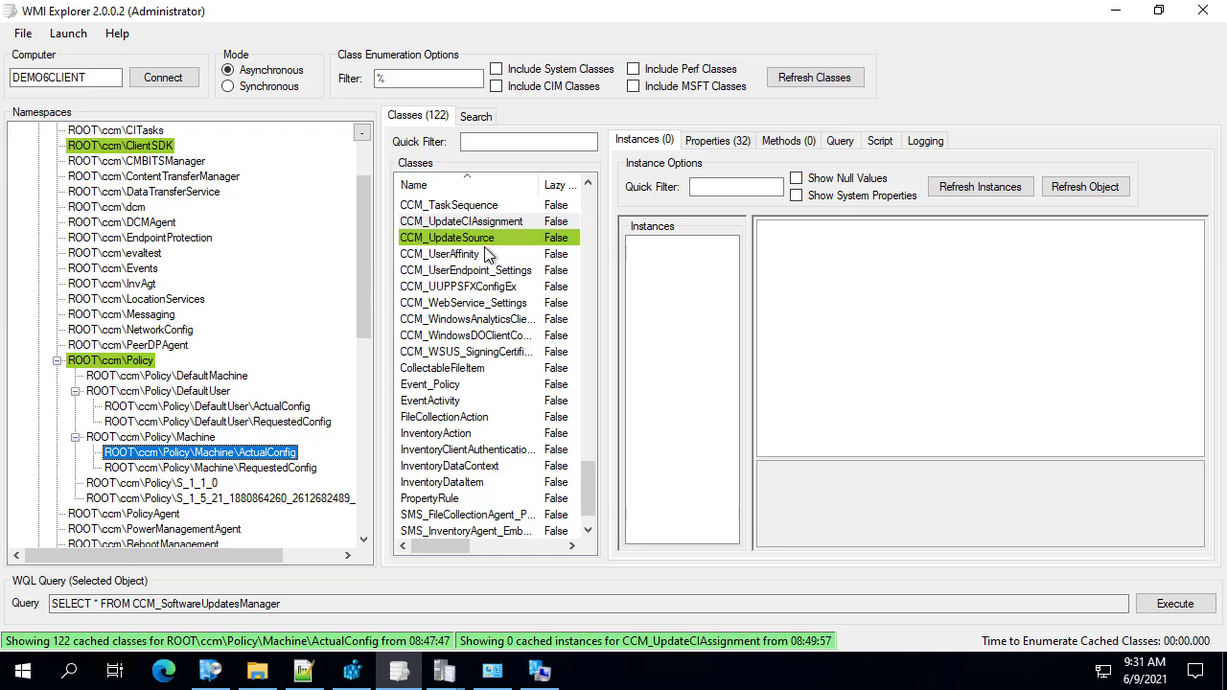
scroll(479, 366, up, 8)
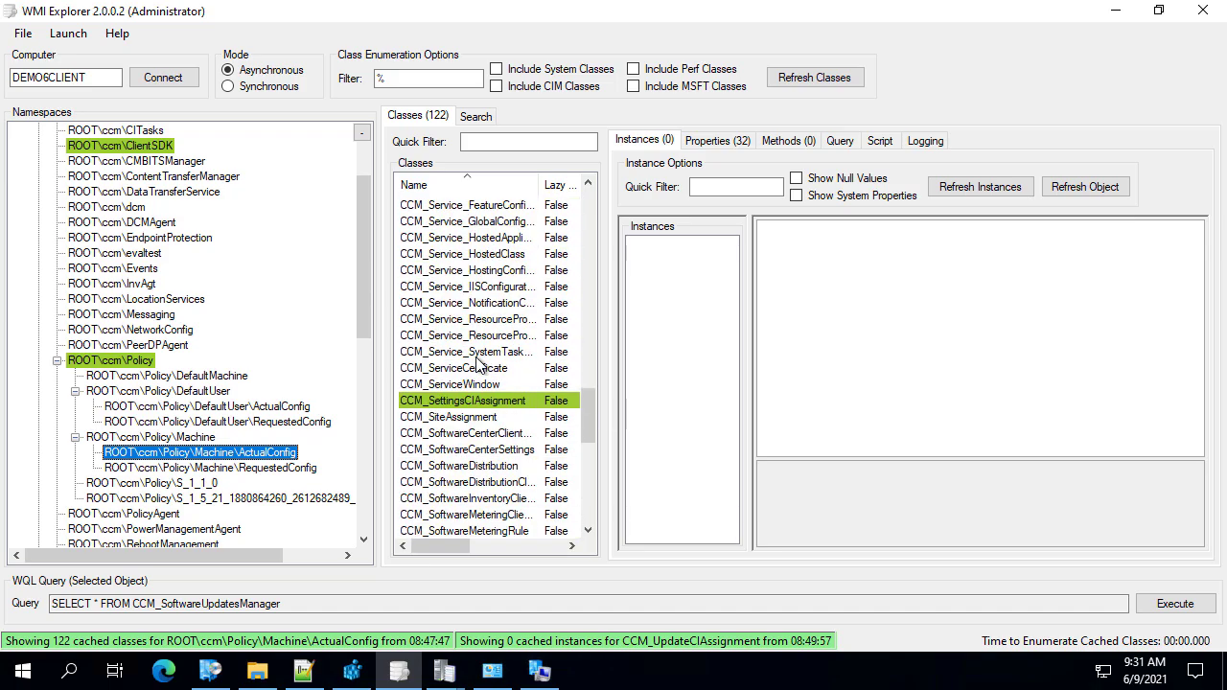
scroll(479, 366, up, 7)
scroll(480, 267, down, 3)
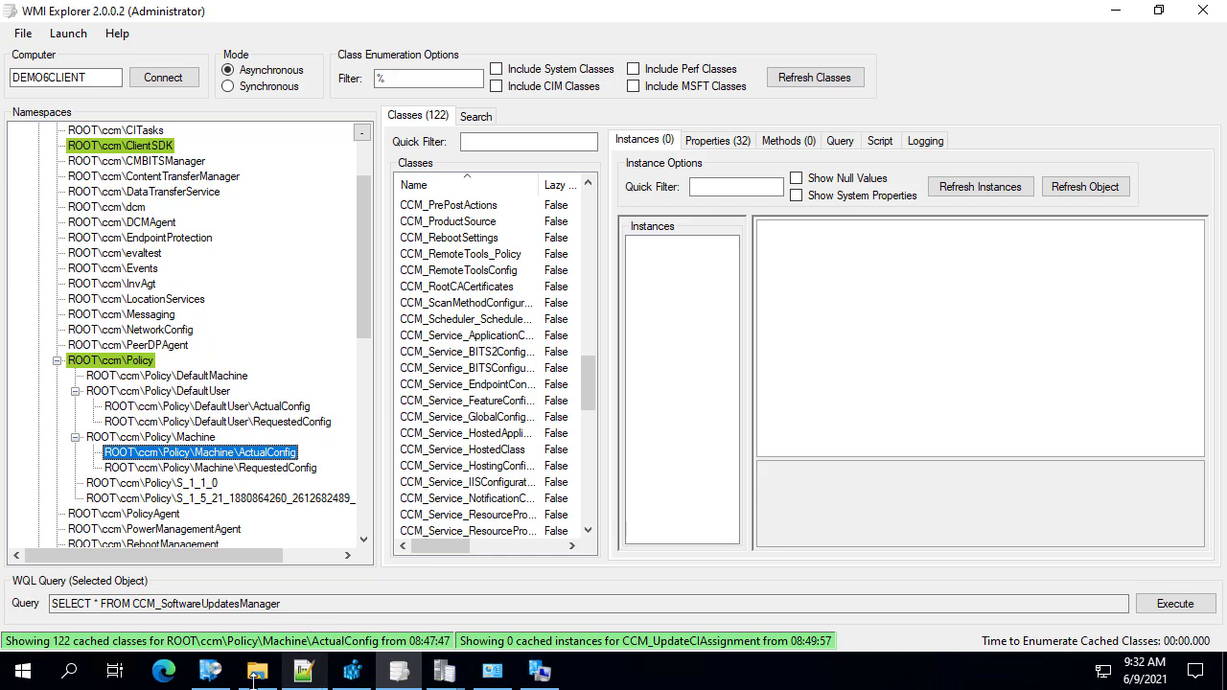
Step: Bring the PolicyAgent.log and WUAHandler.log windows forward and select the latest PolicyAgent.log entry
click(444, 671)
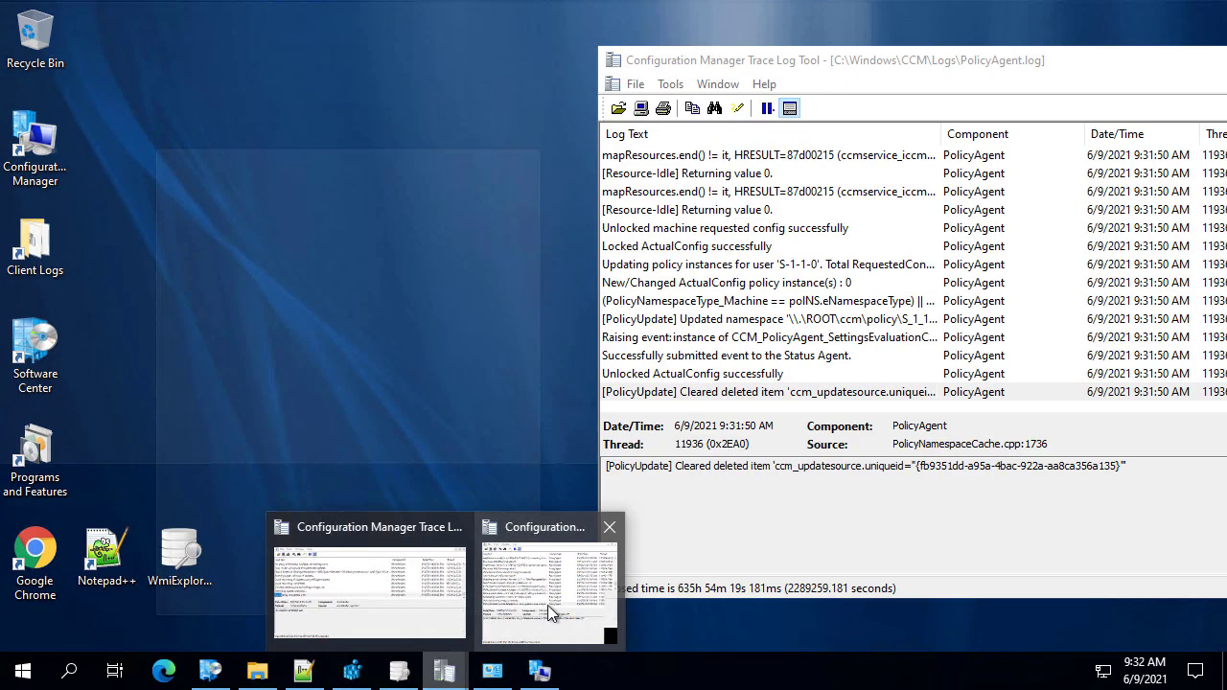
click(547, 605)
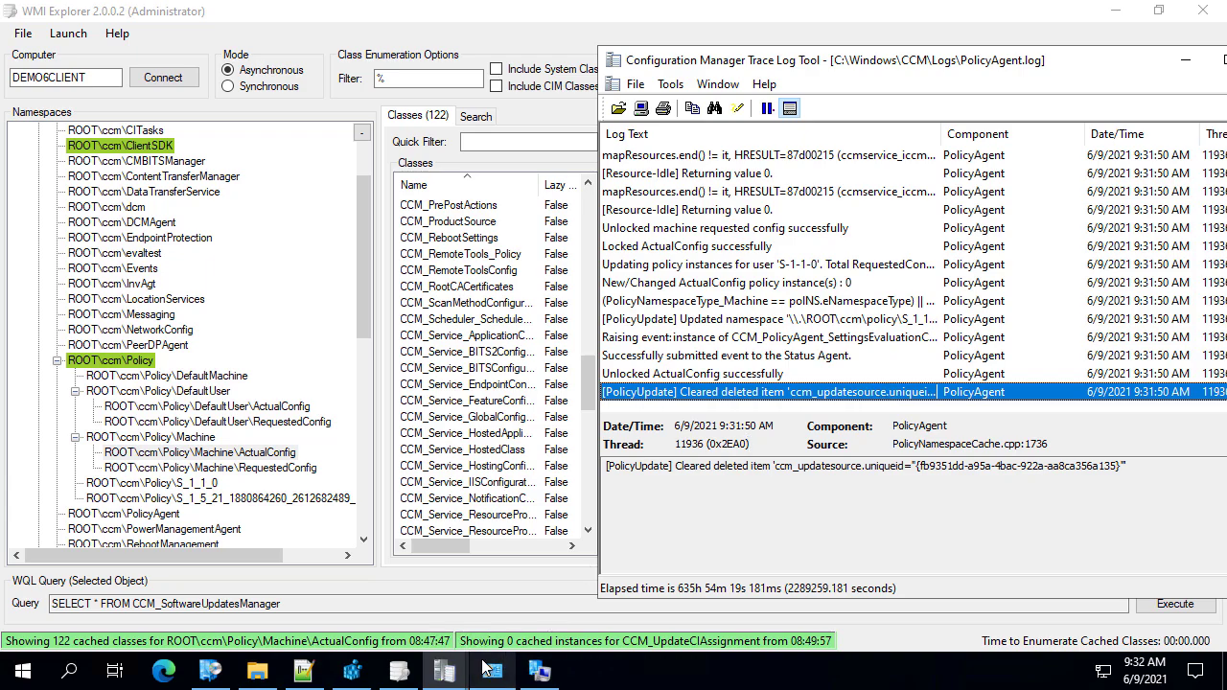
mouse_move(446, 670)
click(352, 594)
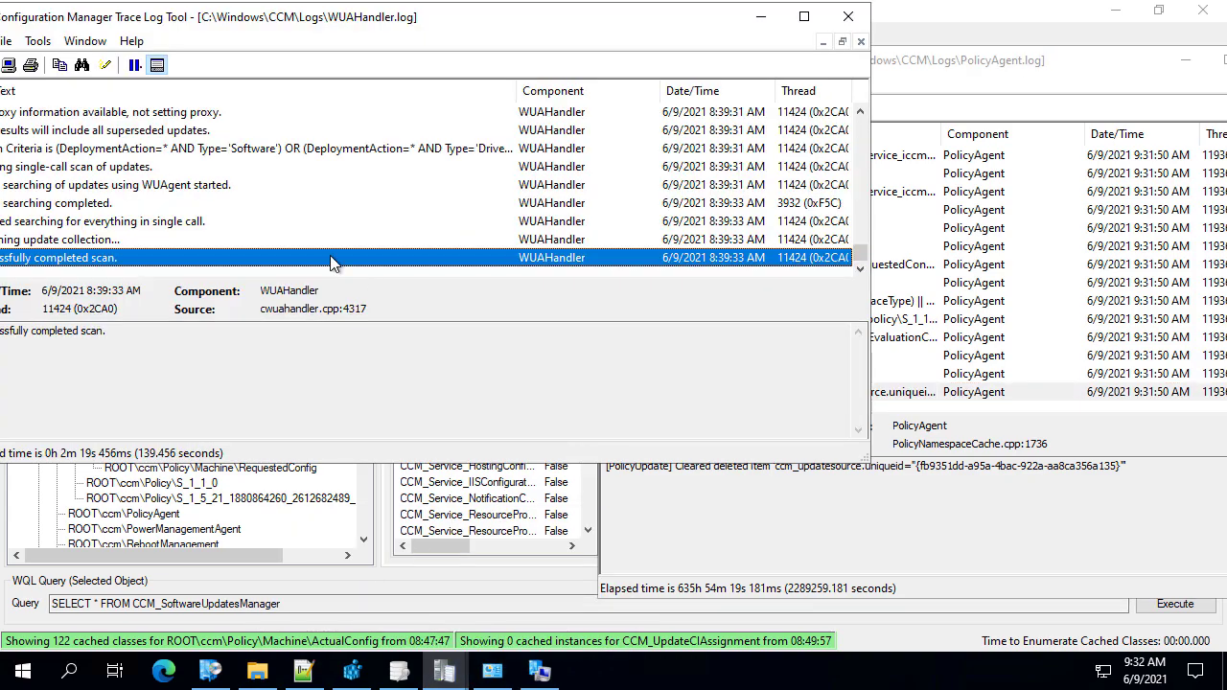
click(1037, 521)
click(757, 394)
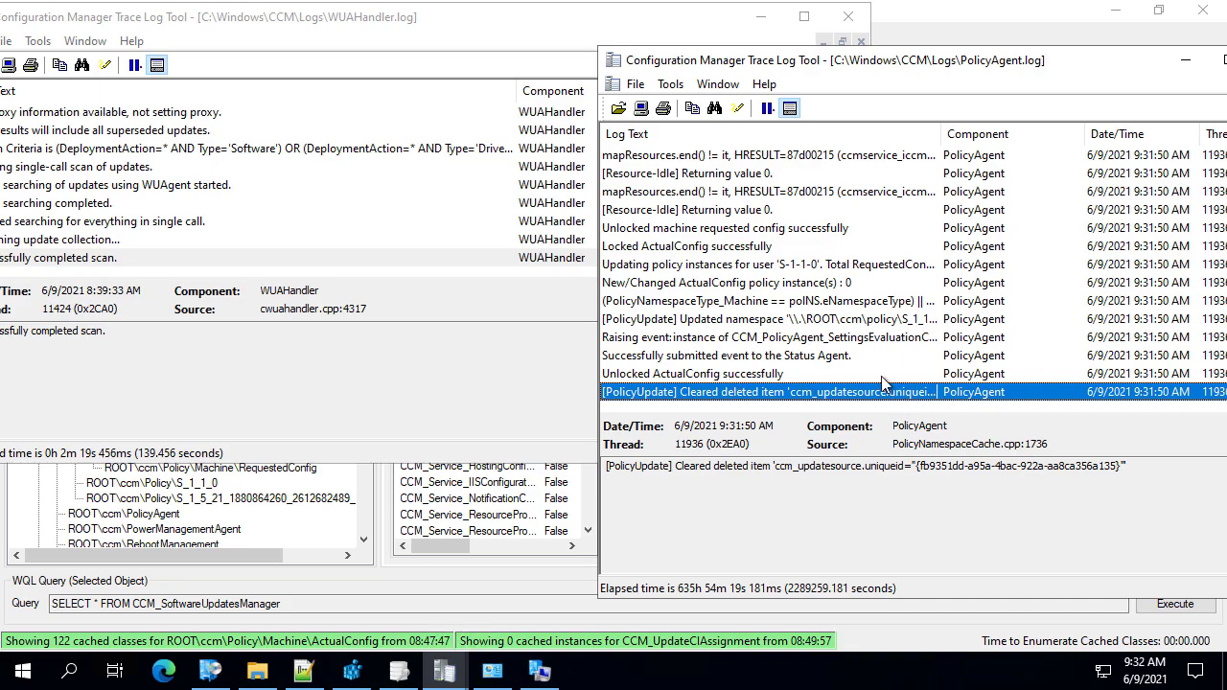
Step: Minimize the PolicyAgent.log and WUAHandler.log windows to uncover WMI Explorer
click(543, 386)
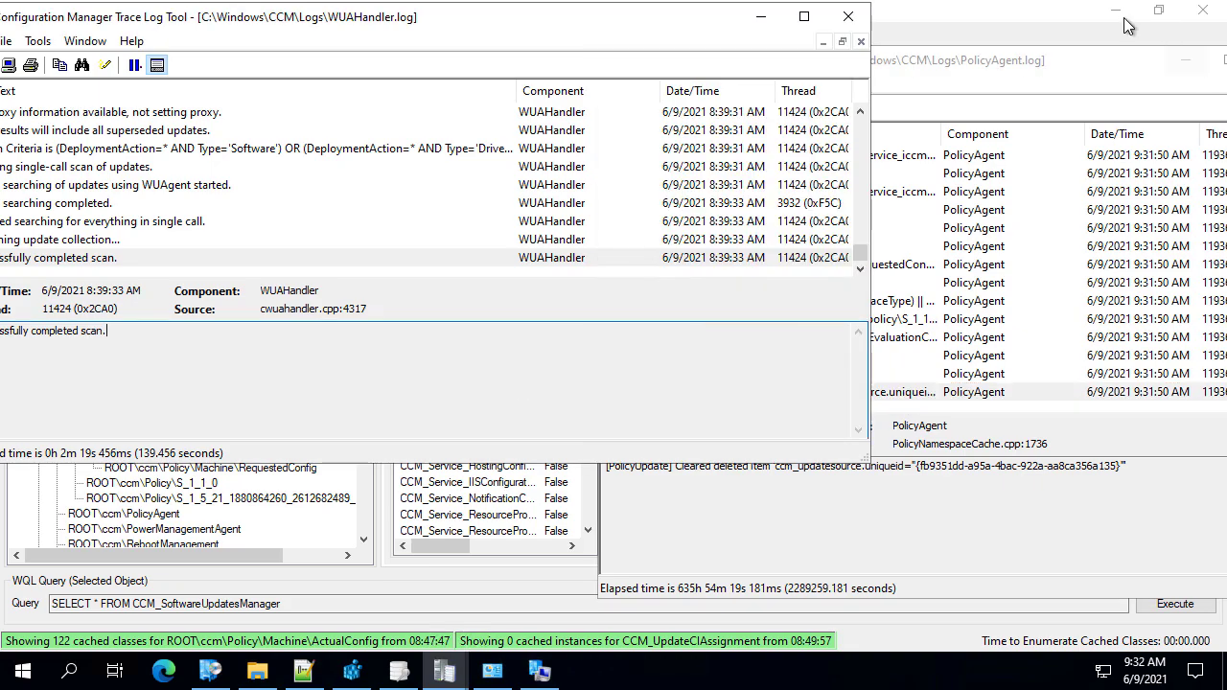
click(1175, 67)
click(1175, 65)
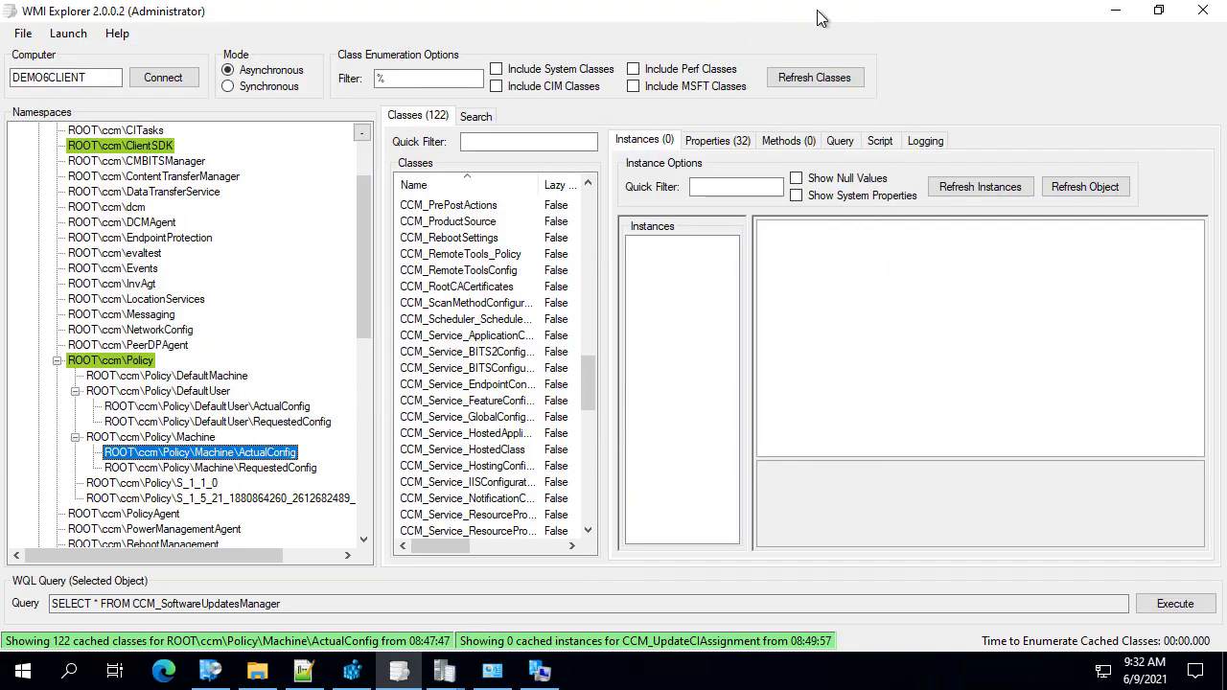
click(761, 18)
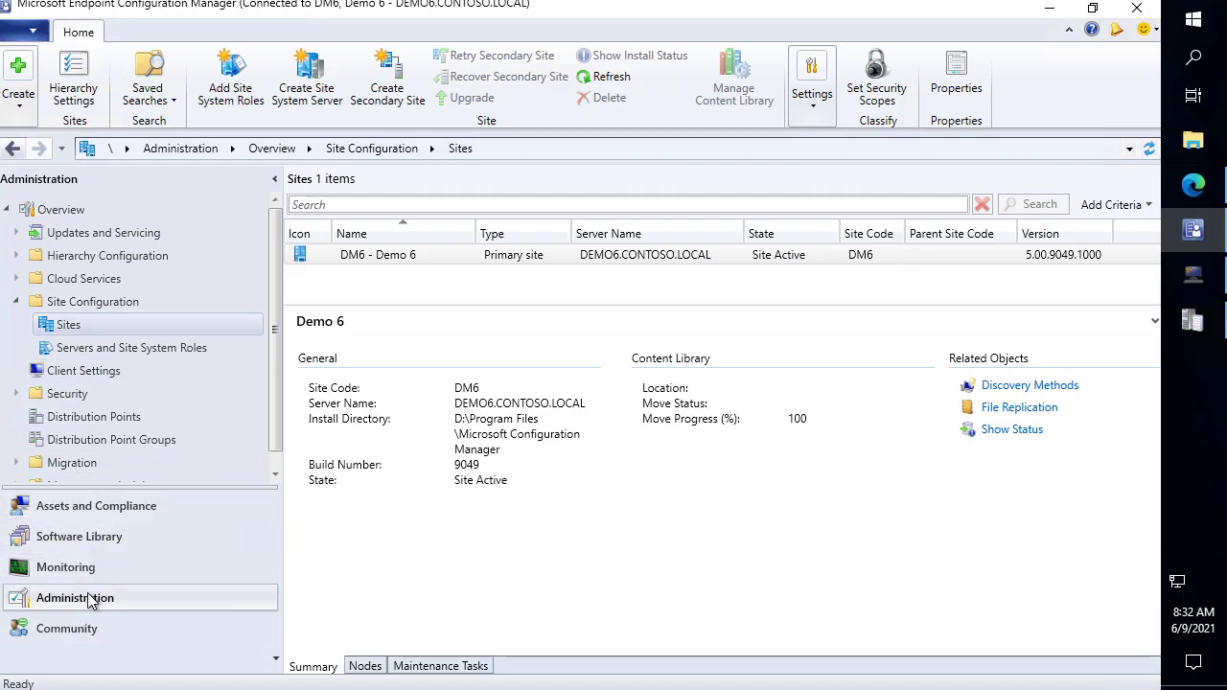
Step: In the Configuration Manager console, open the Default Client Settings and review the Software Updates settings
scroll(125, 422, down, 1)
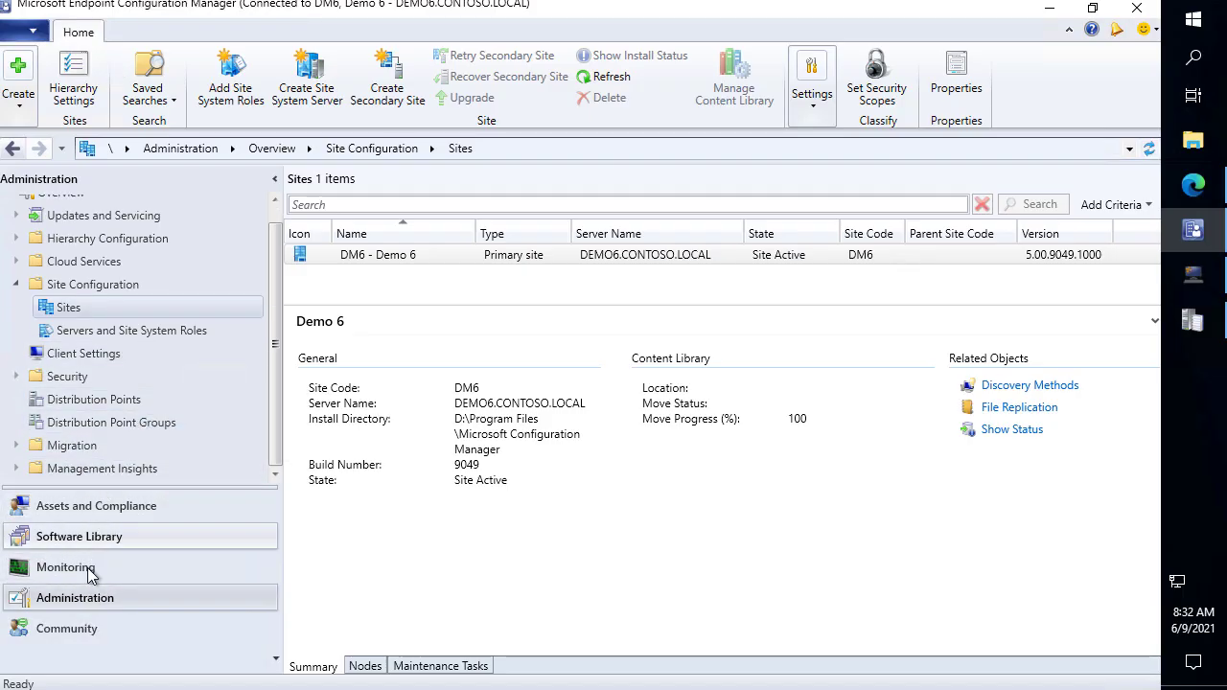
click(77, 354)
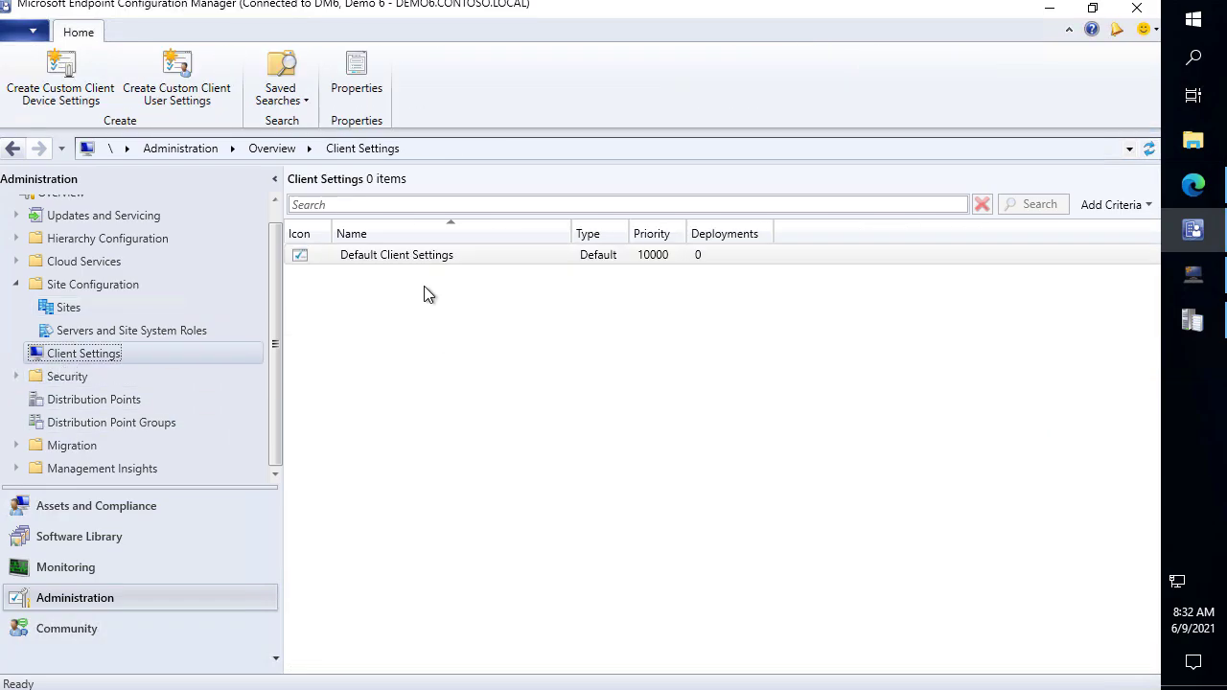
right_click(397, 258)
click(360, 274)
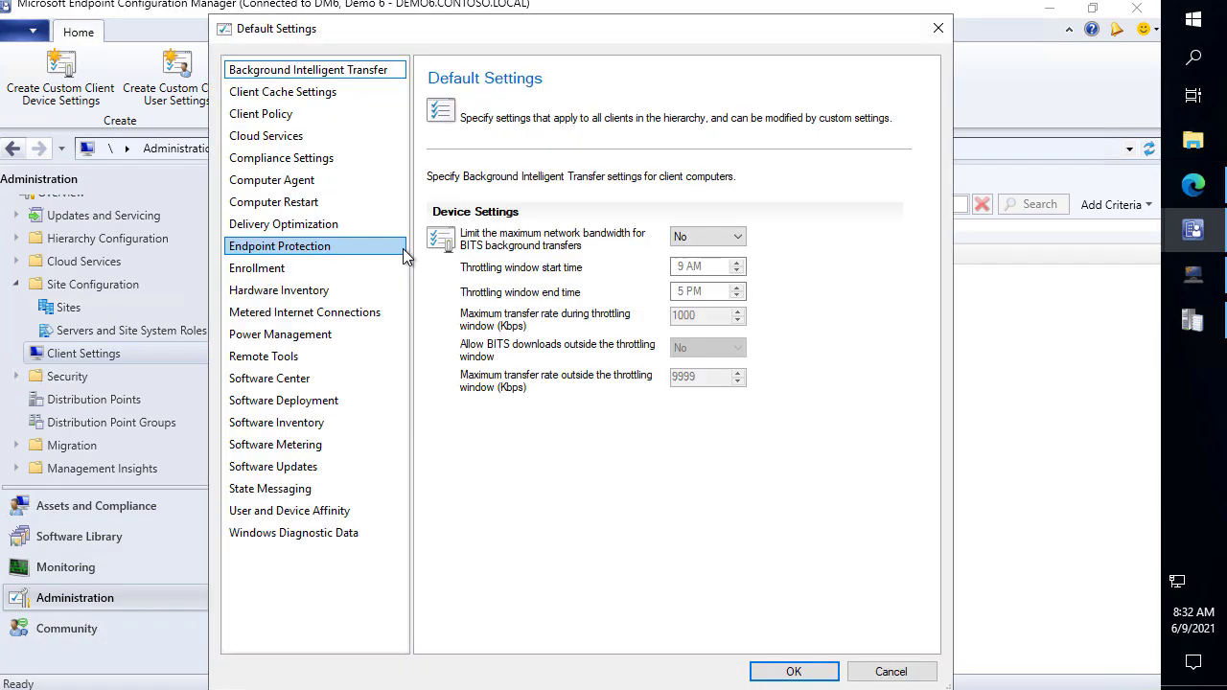
click(290, 470)
scroll(601, 362, down, 4)
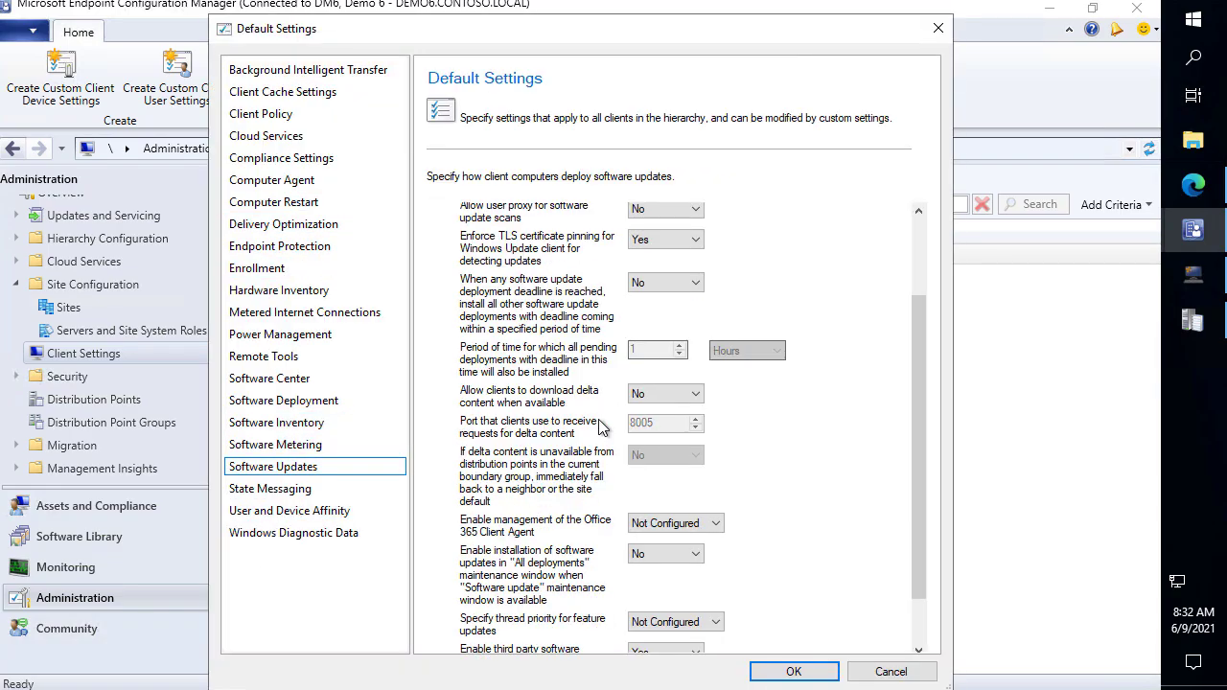
scroll(547, 594, up, 5)
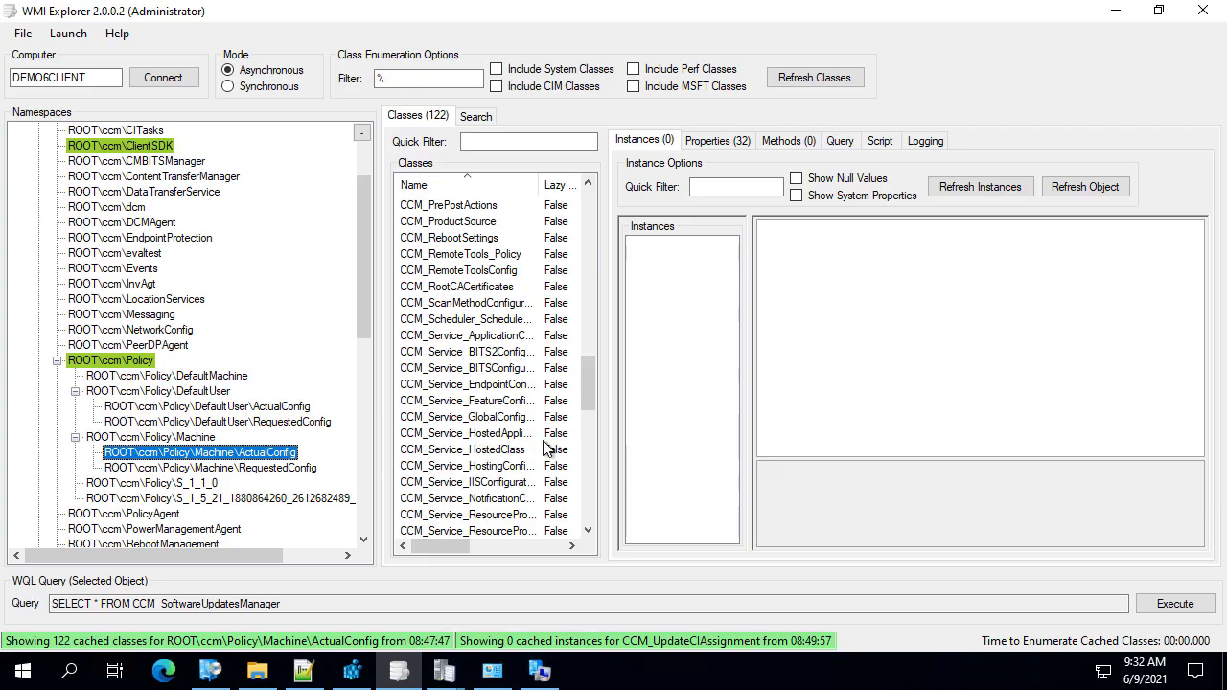
Step: Return to WMI Explorer and display the instance of the CCM_SoftwareUpdatesClientConfig class in the machine ActualConfig namespace
scroll(545, 442, down, 8)
scroll(509, 410, down, 5)
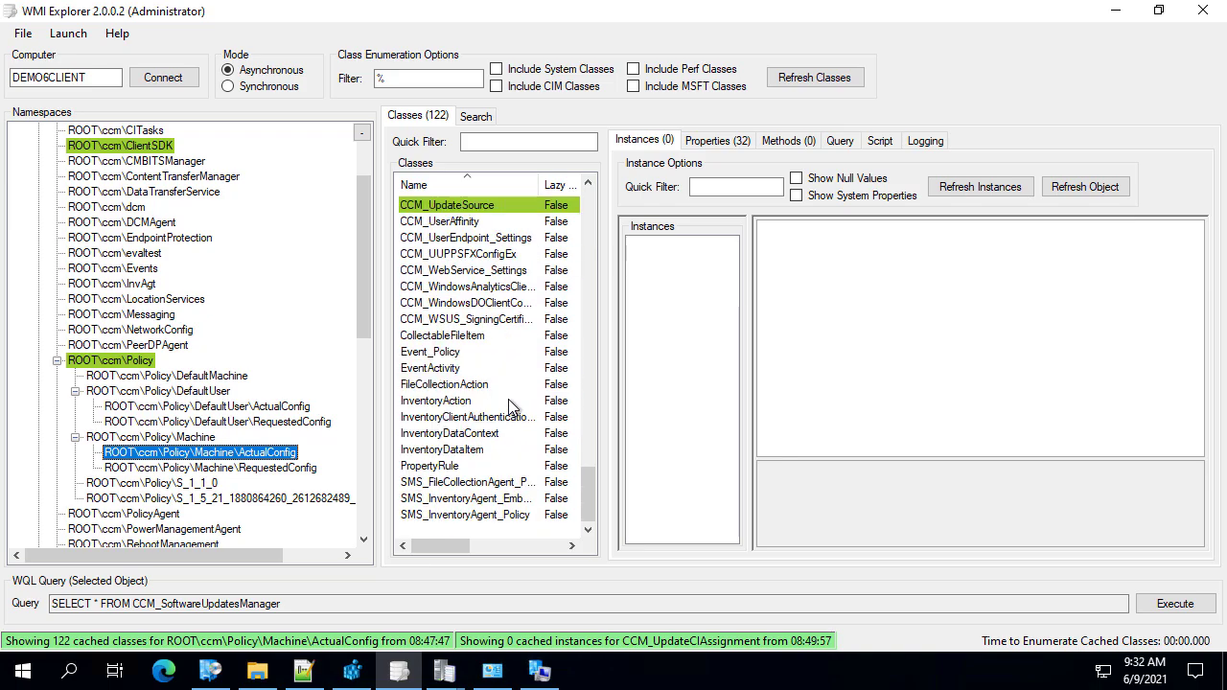
scroll(489, 345, up, 4)
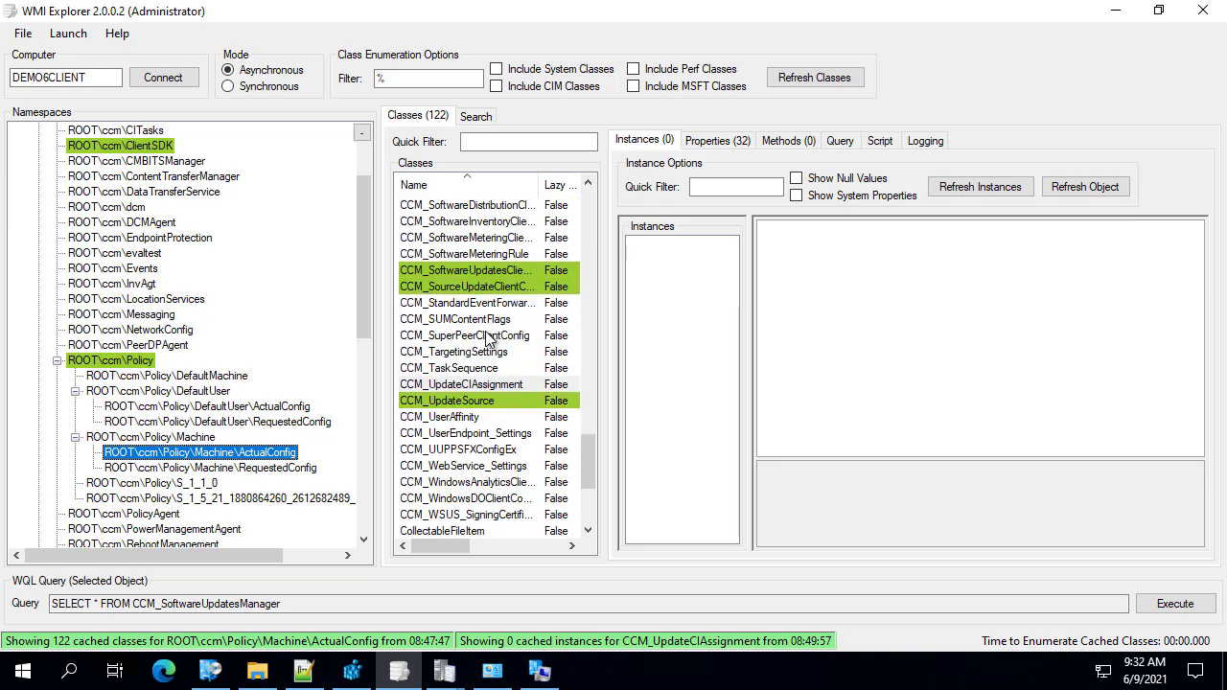
click(479, 274)
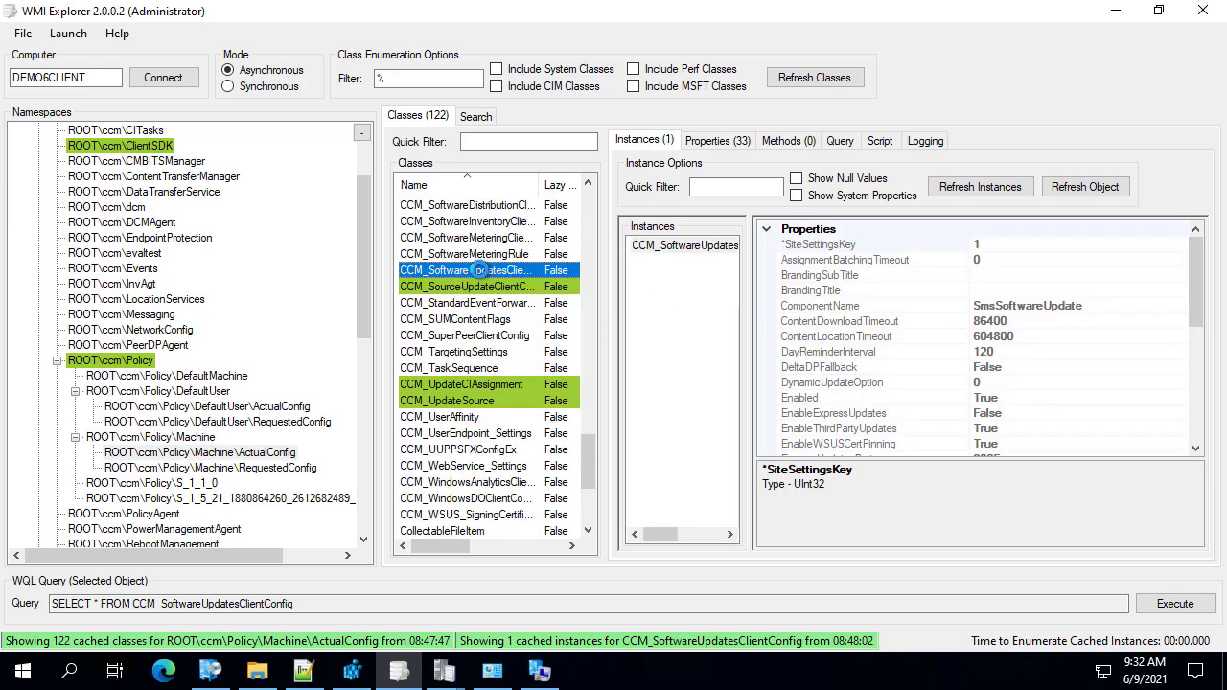
click(676, 246)
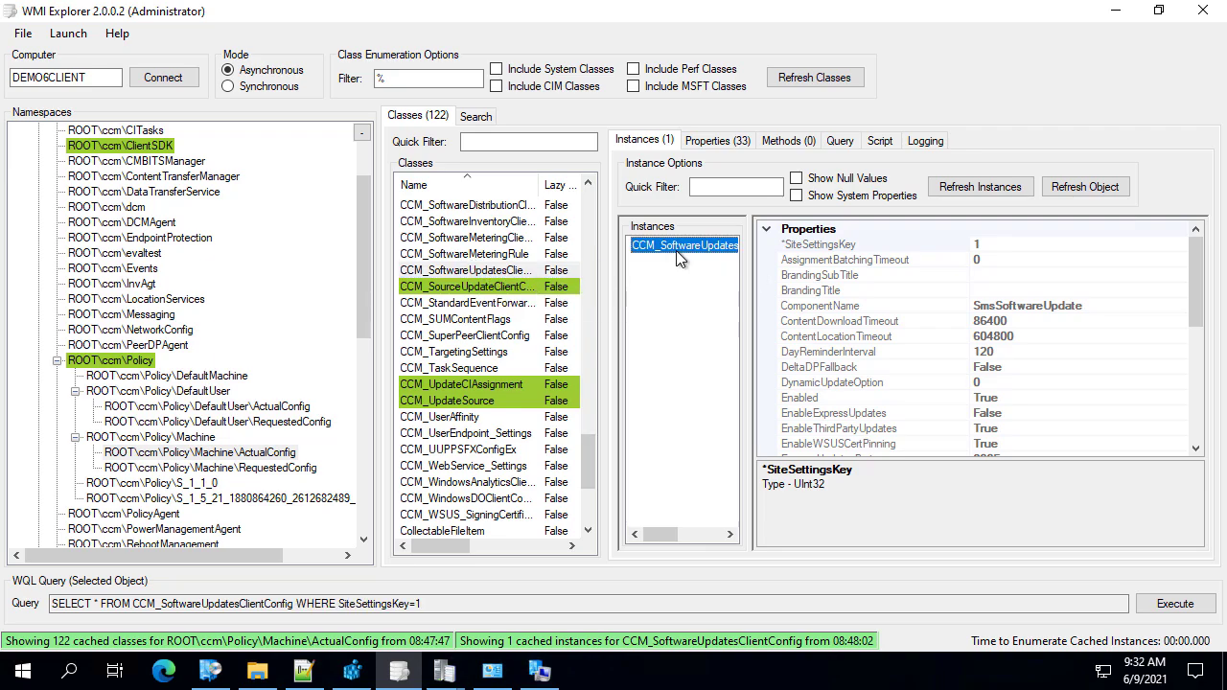
Step: Examine the instance's properties, including AssignmentBatchingTimeout, ContentDownloadTimeout and DeltaDPFallback
click(897, 246)
click(945, 259)
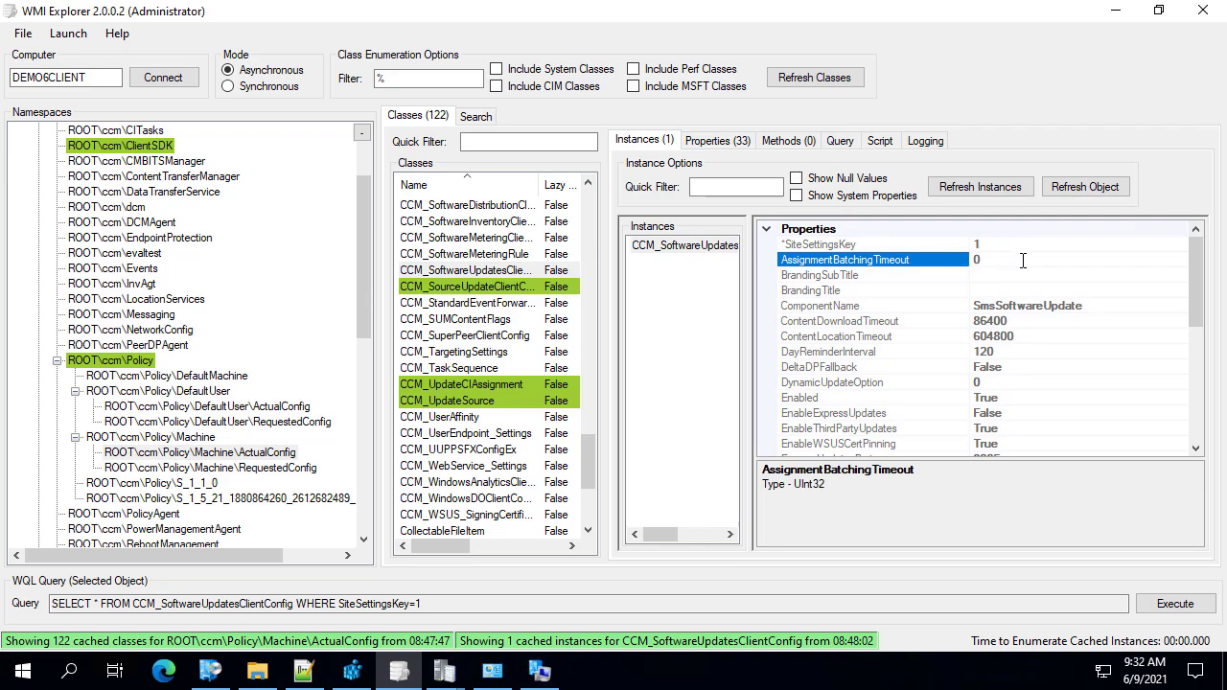
click(1011, 305)
click(960, 321)
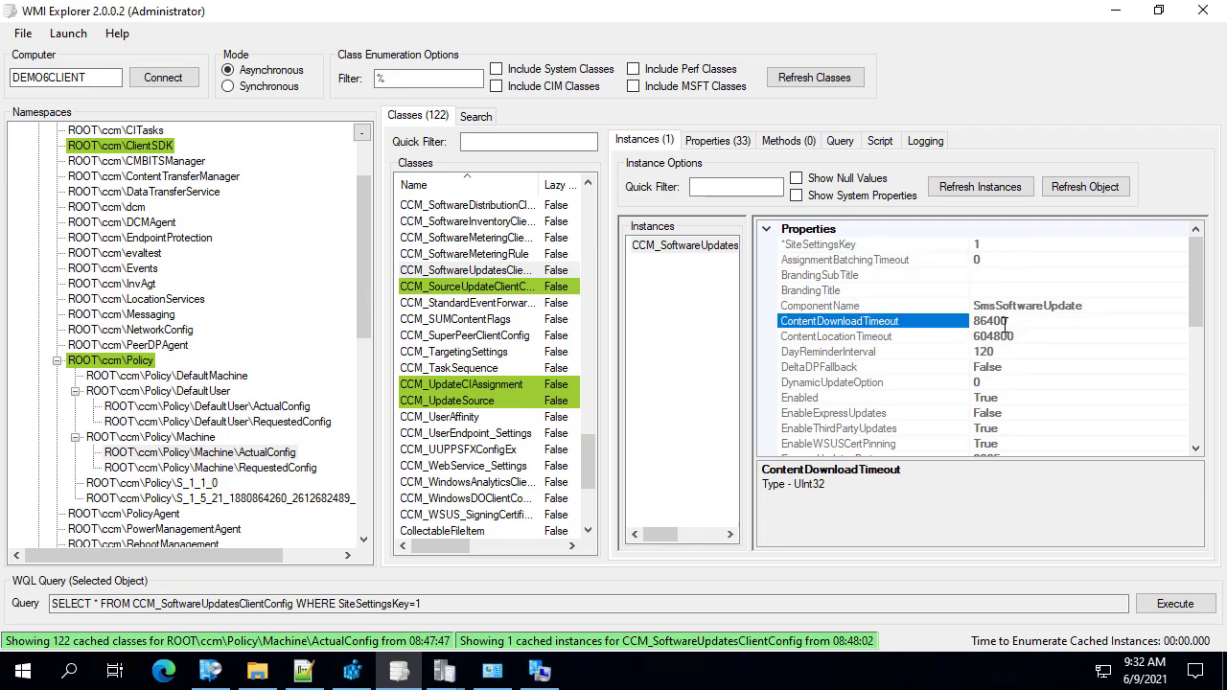
click(905, 368)
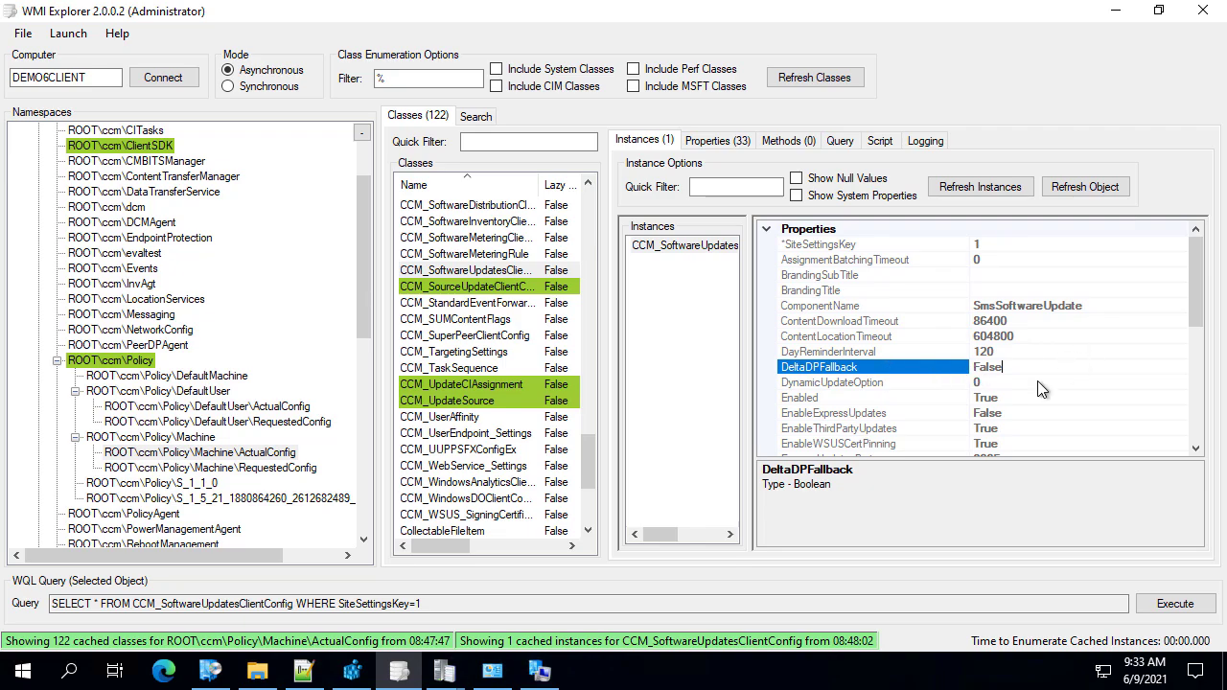
scroll(994, 429, down, 1)
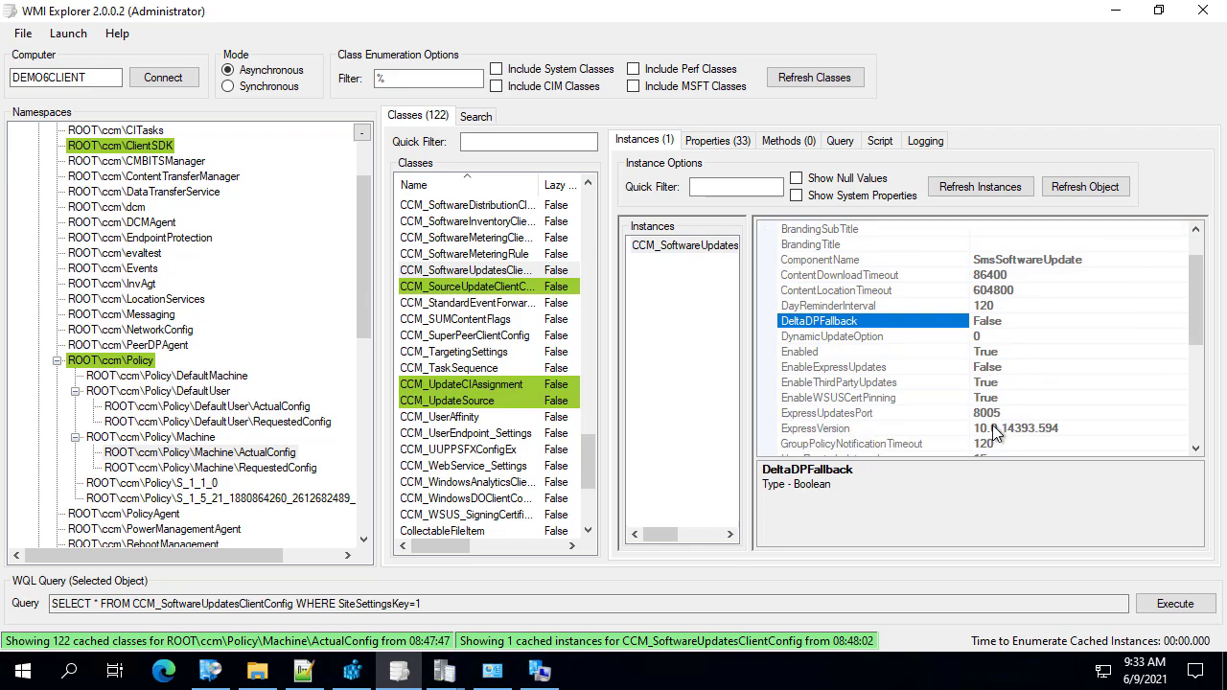
Step: Examine the instance's EnableThirdPartyUpdates, ExpressUpdatesPort, ExpressVersion and GroupPolicyNotificationTimeout properties
scroll(968, 383, down, 1)
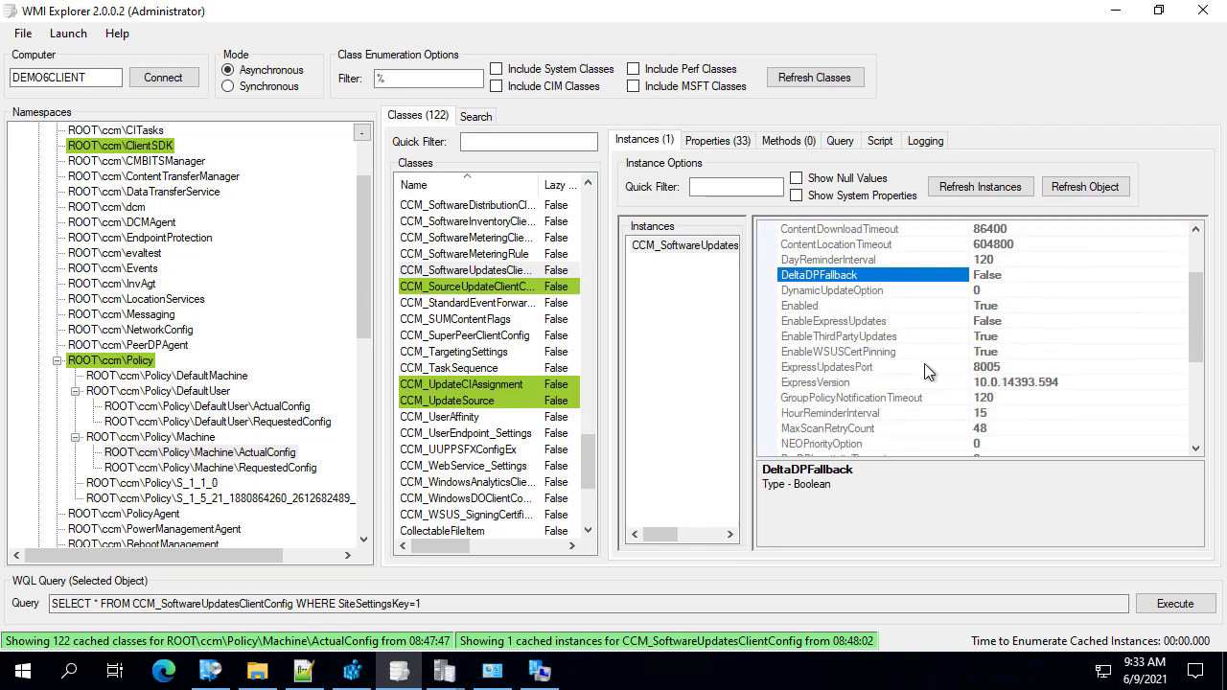
click(1003, 339)
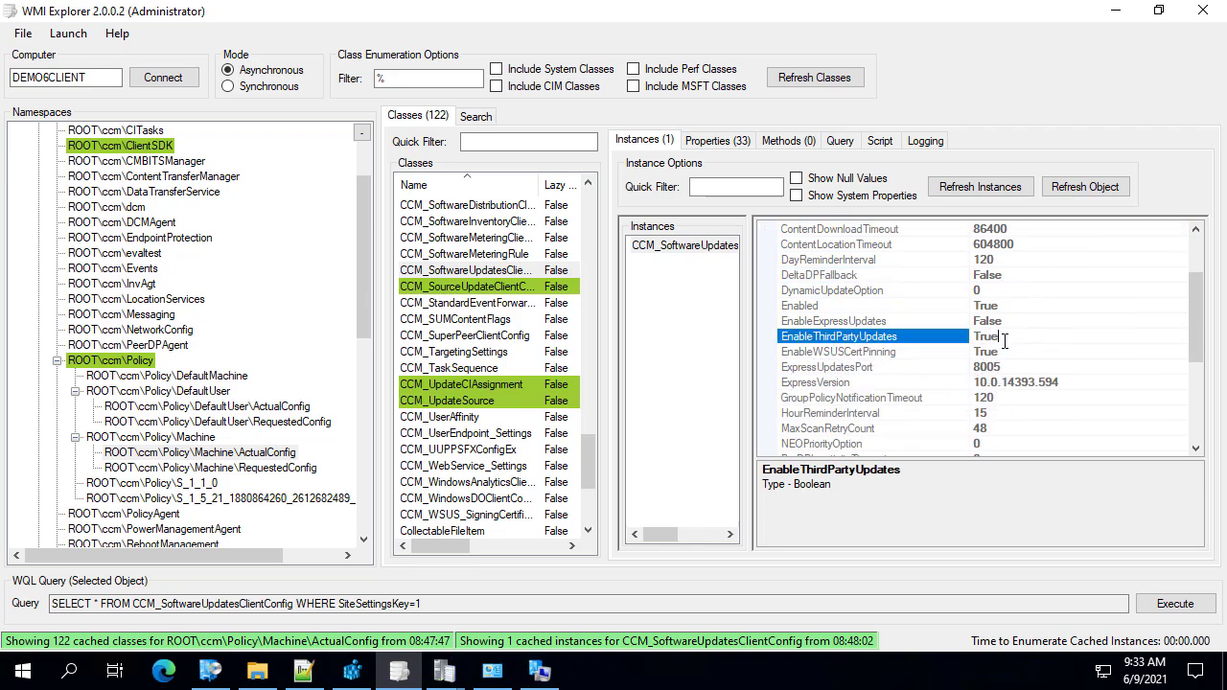
click(1004, 336)
click(862, 370)
click(1098, 387)
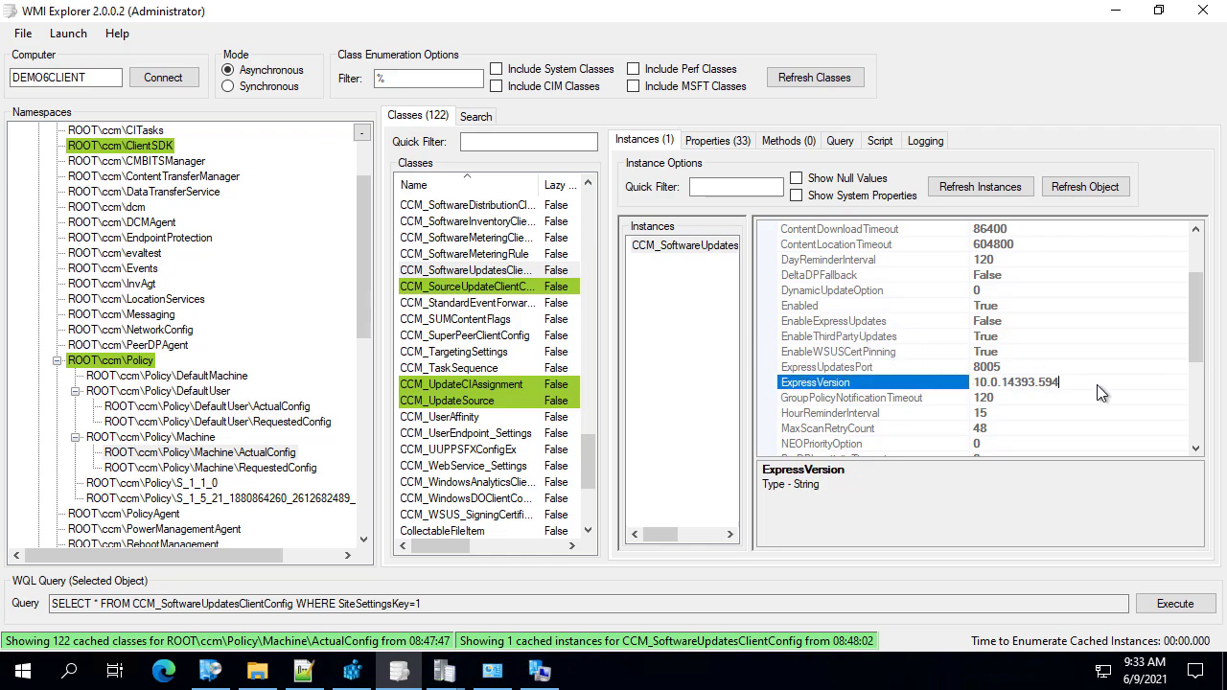
click(1071, 399)
scroll(1069, 401, down, 1)
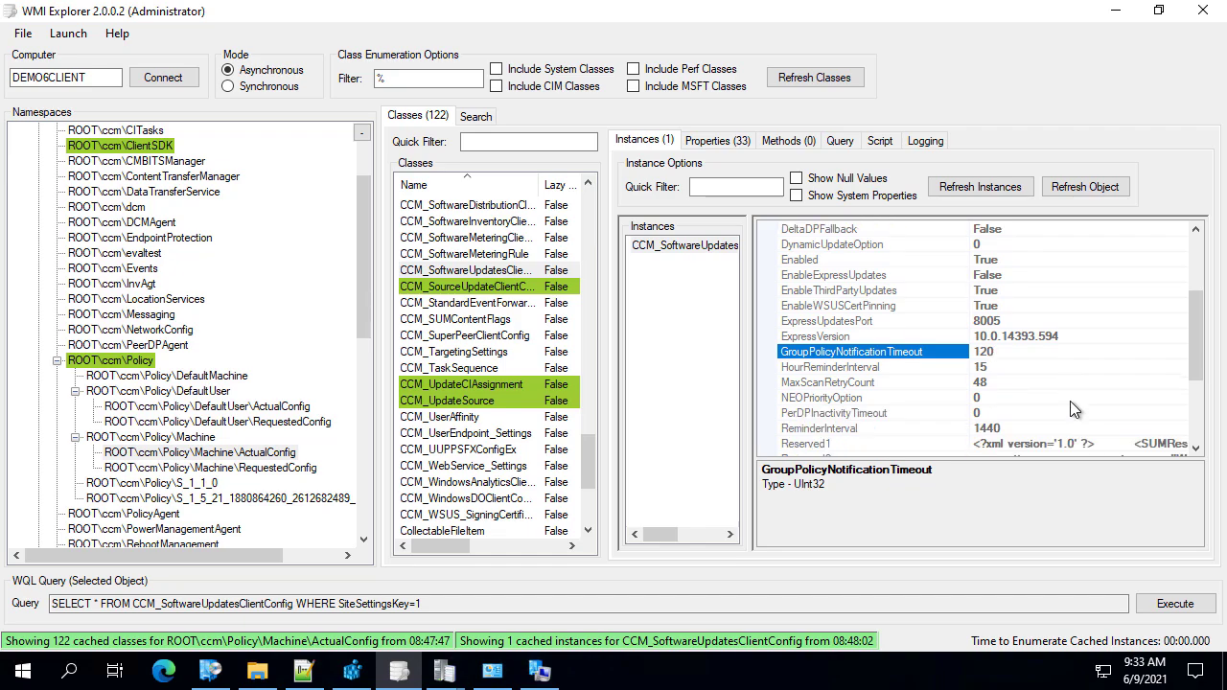
Step: Examine HourReminderInterval, MaxScanRetryCount and the remaining properties of the instance down to WUfBEnabled
click(1008, 367)
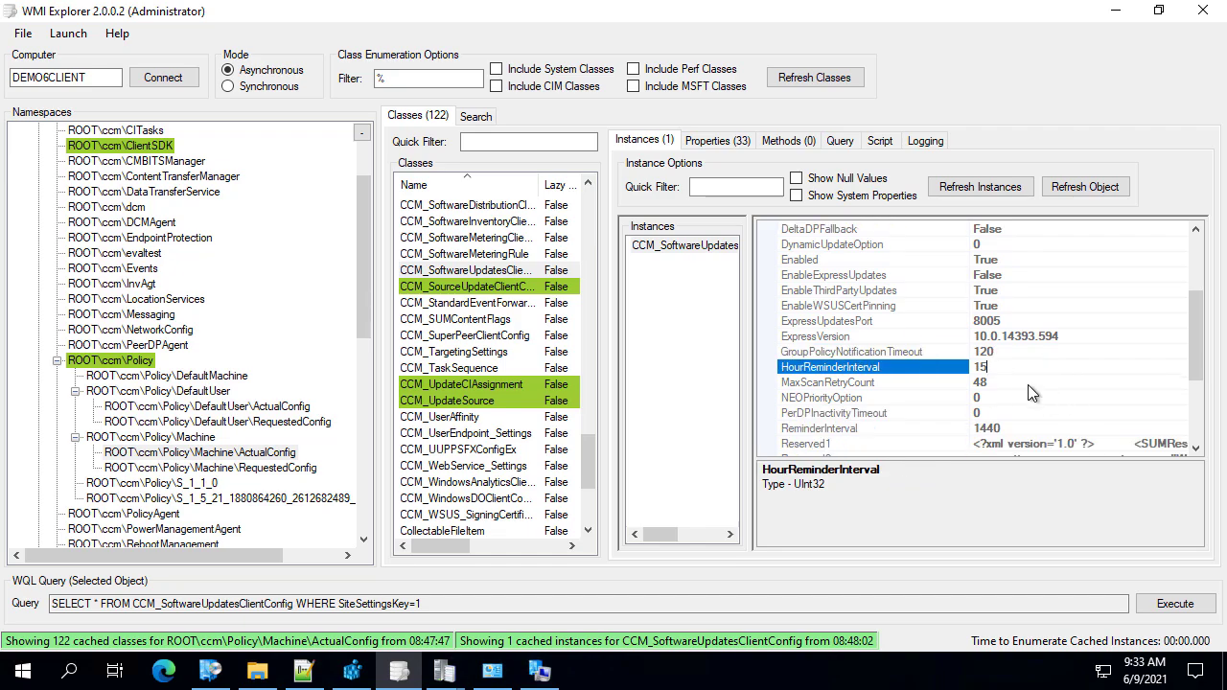
click(1026, 383)
click(1014, 369)
click(1011, 384)
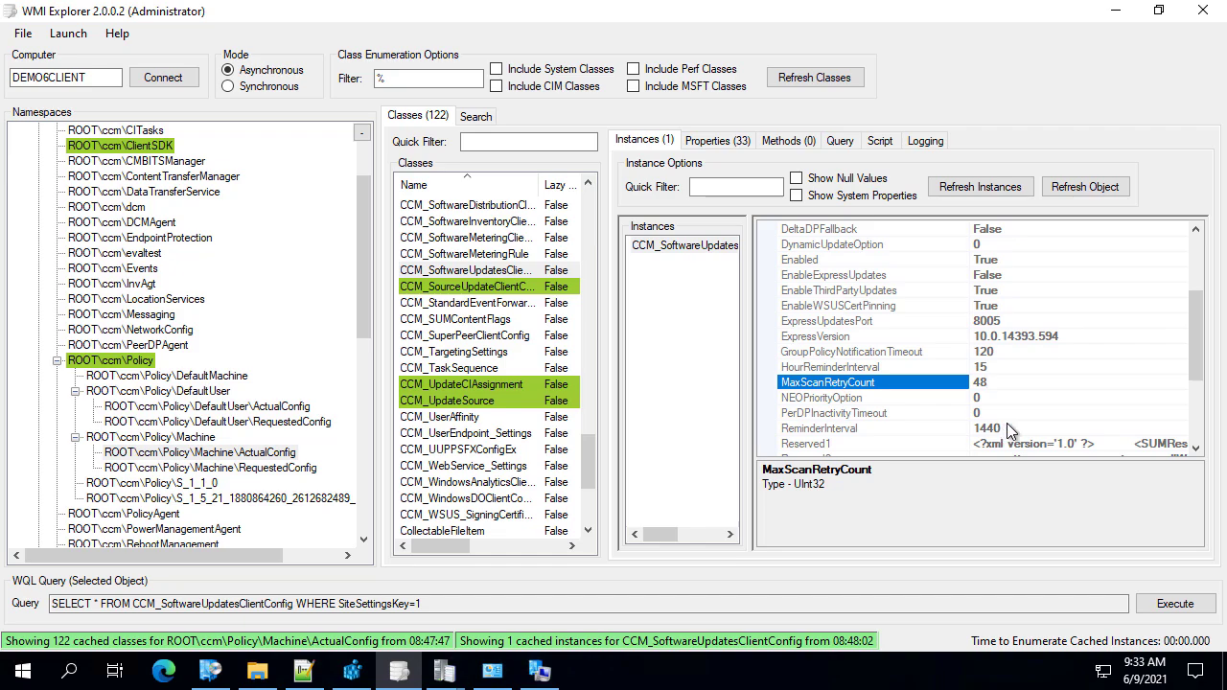
scroll(1007, 422, down, 2)
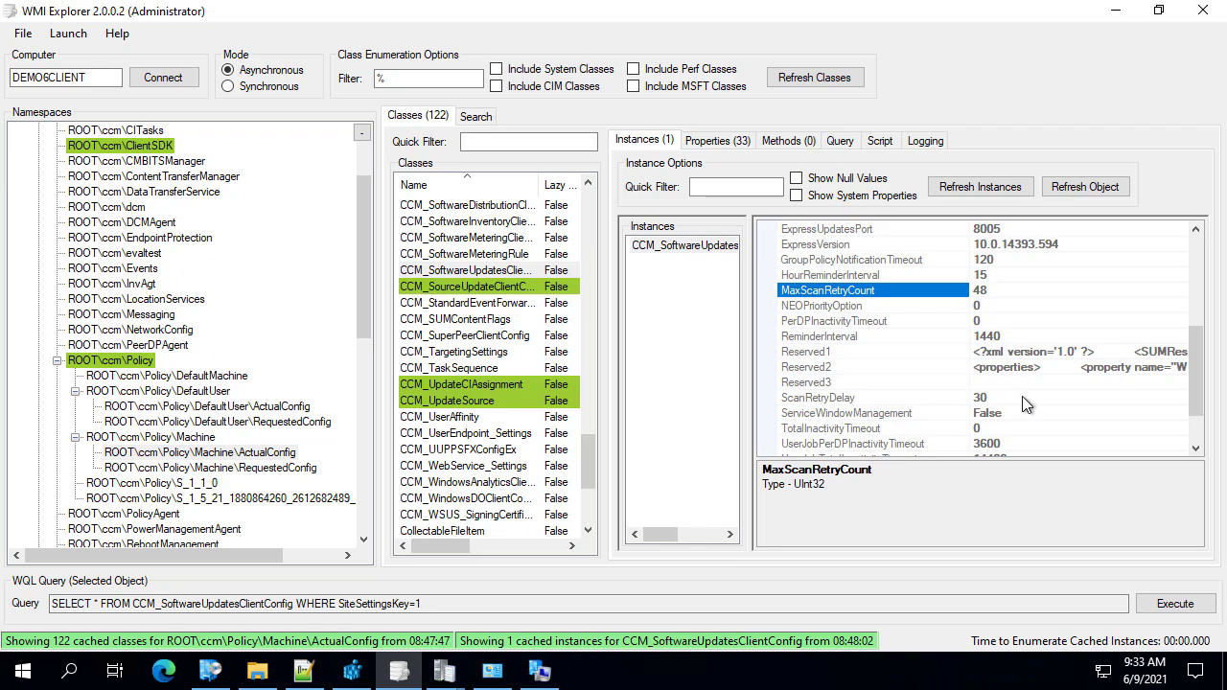
scroll(1025, 404, down, 1)
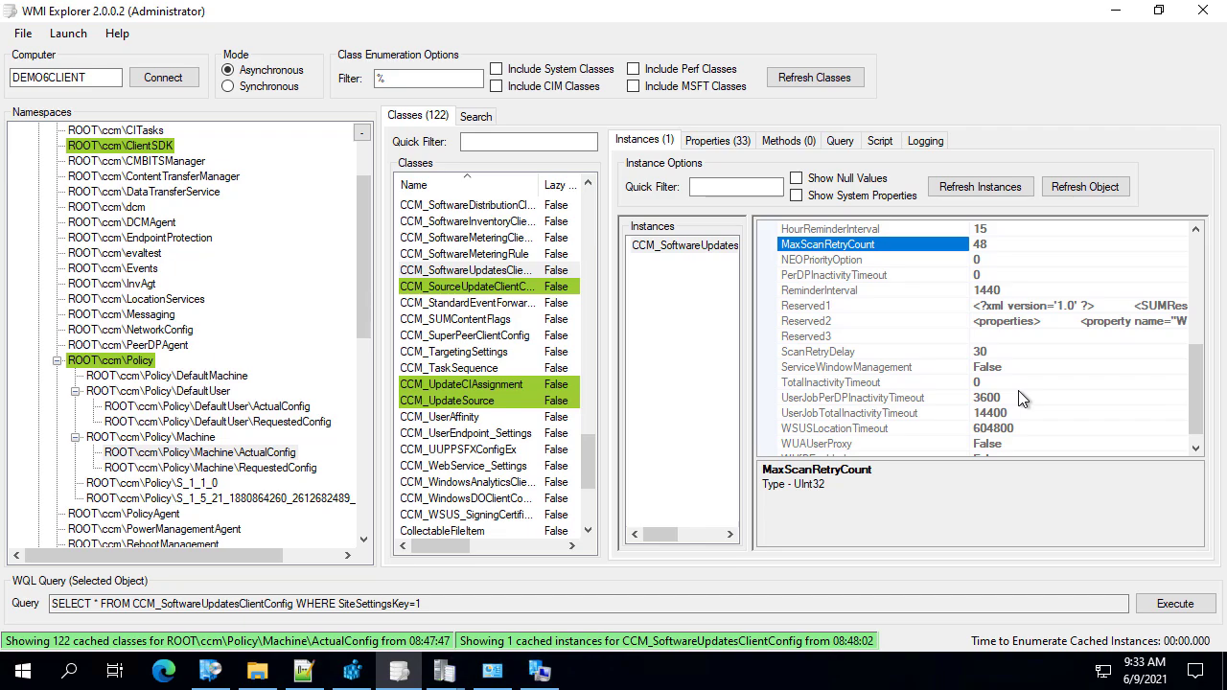
scroll(1017, 390, down, 1)
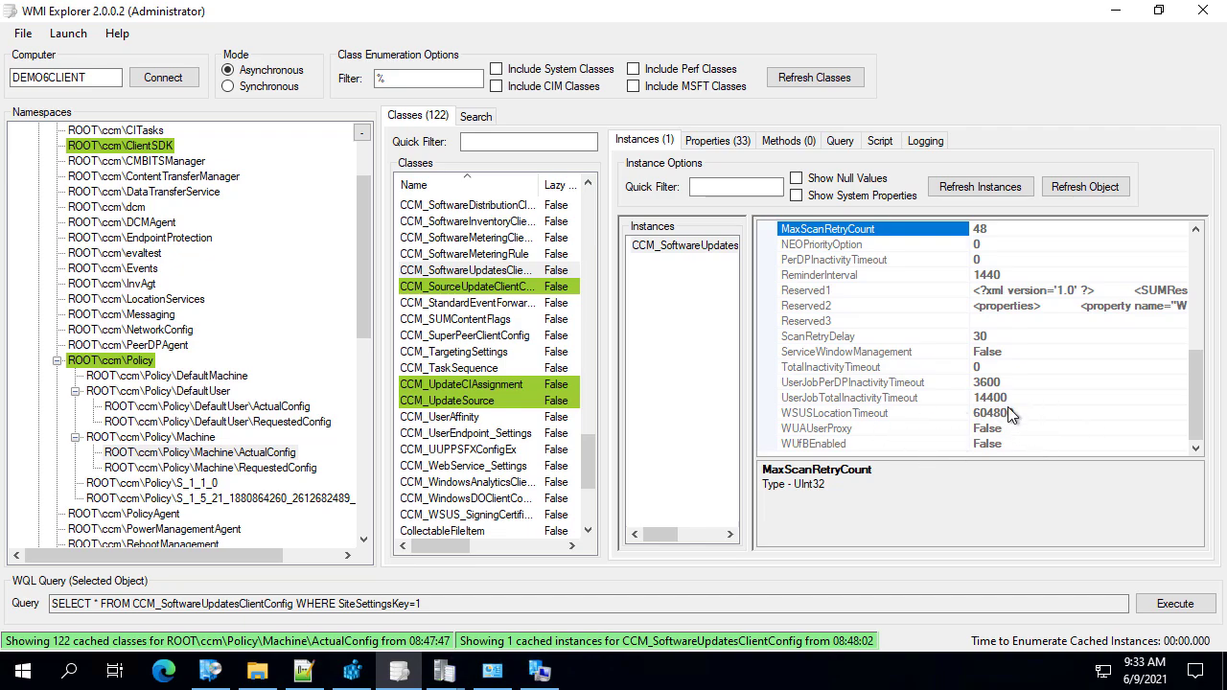
scroll(1007, 387, up, 1)
scroll(996, 318, down, 1)
Step: View the instance of CCM_SourceUpdateClientConfig, and return to the instance of CCM_SoftwareUpdatesClientConfig
click(468, 288)
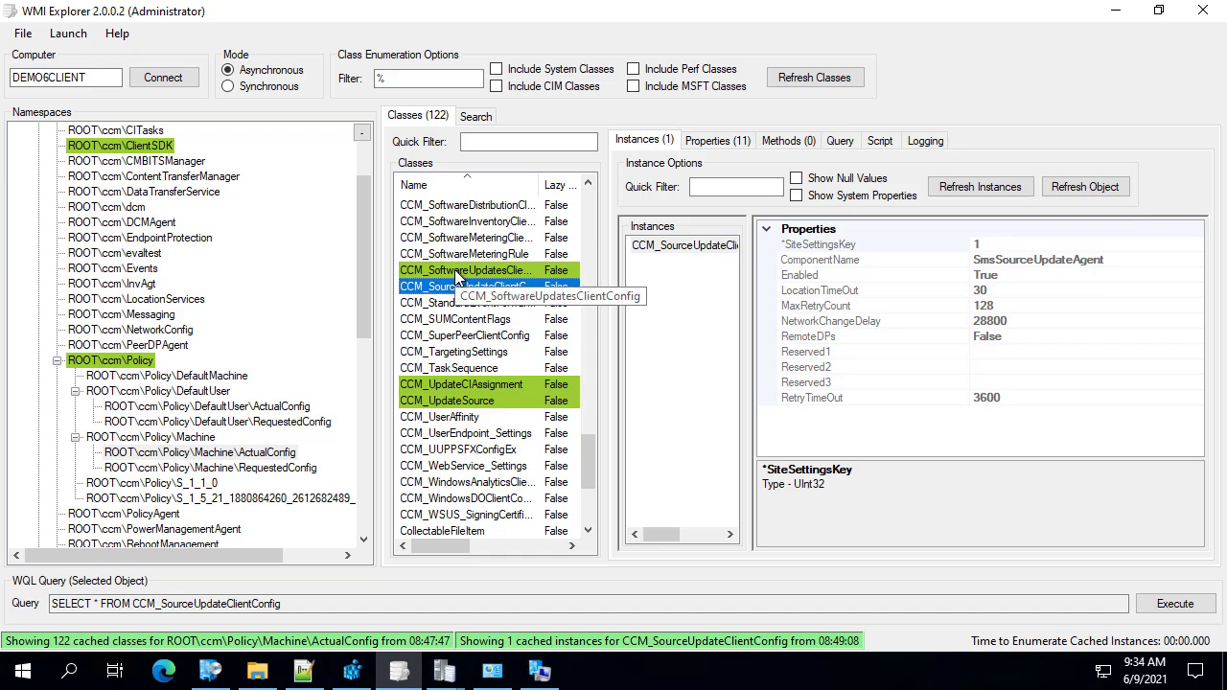
click(458, 271)
scroll(479, 384, down, 3)
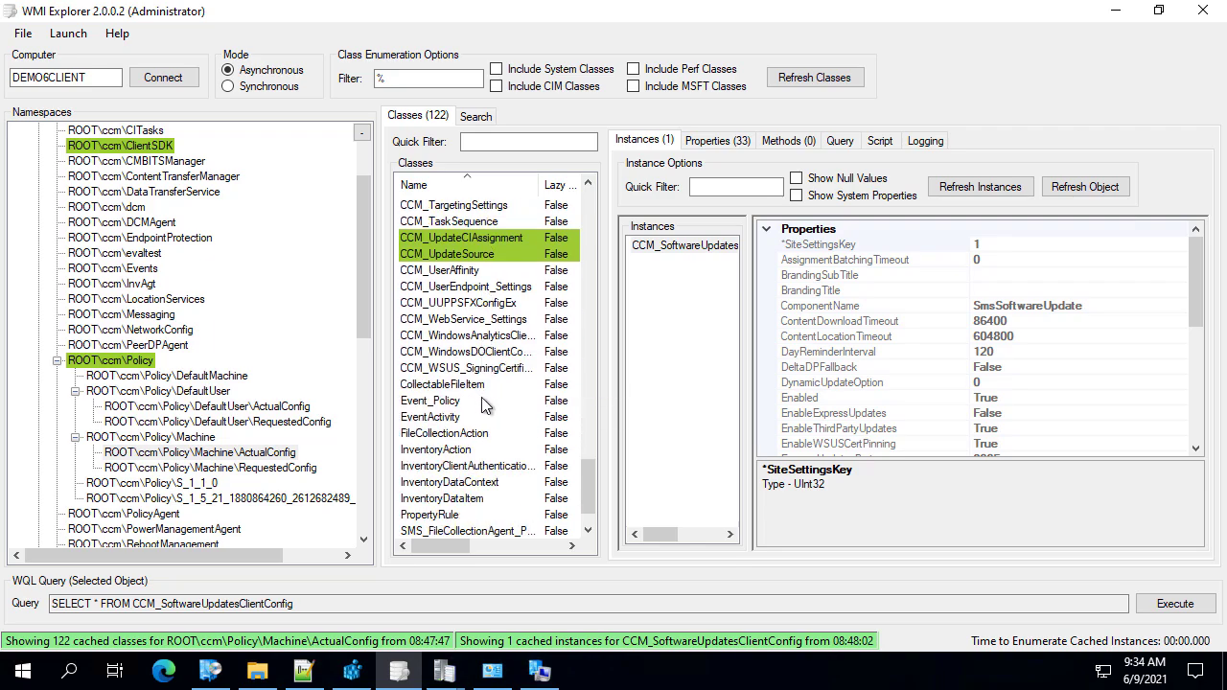
scroll(500, 345, down, 1)
scroll(499, 364, up, 8)
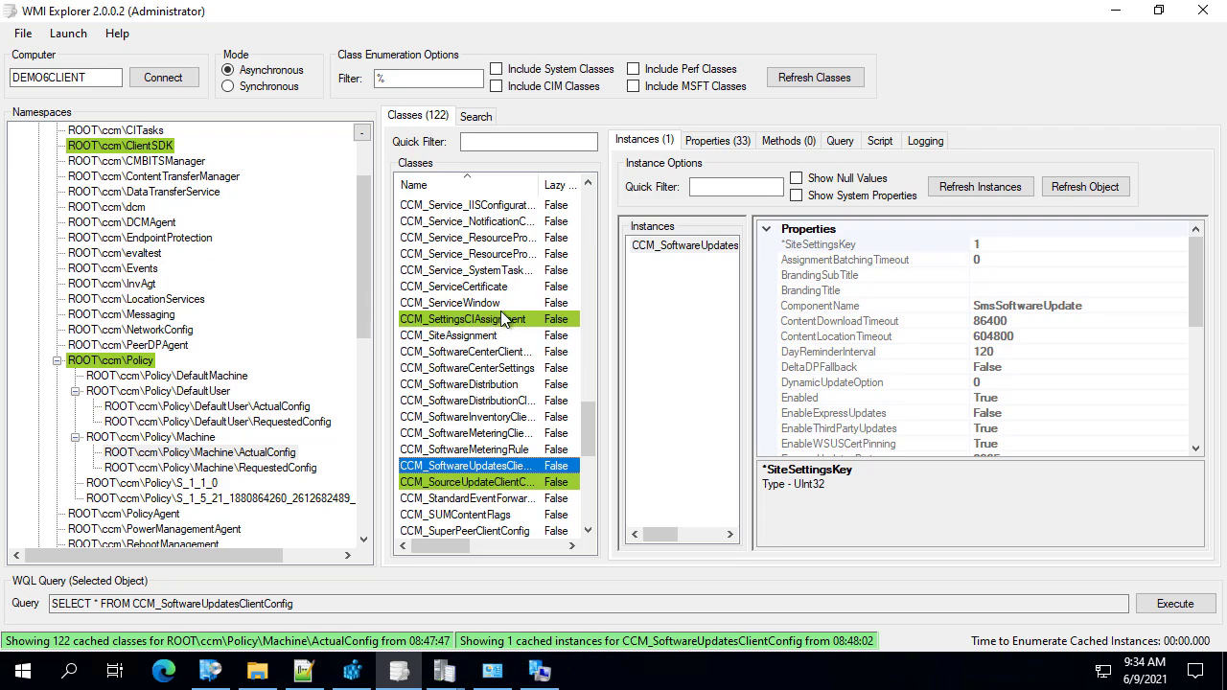
Step: Display the instance of the CCM_UpdateSource class and expand its ScanFailureRetryErrorCodes array
scroll(525, 467, down, 1)
scroll(525, 466, down, 7)
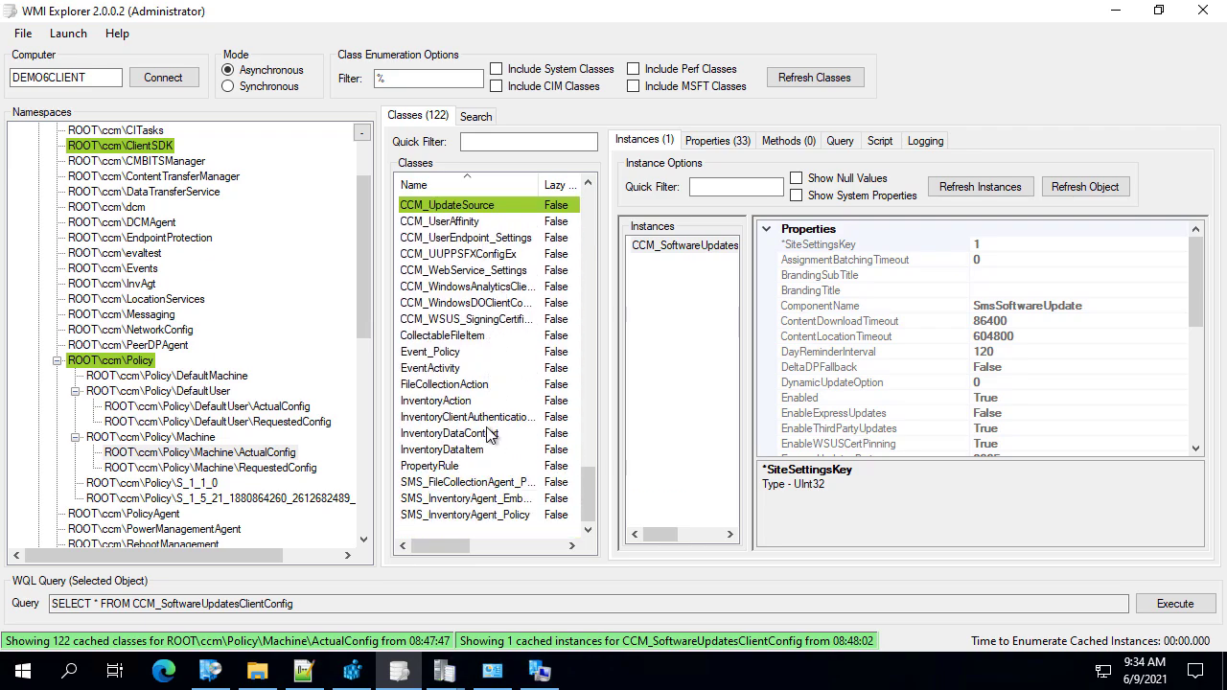
click(470, 204)
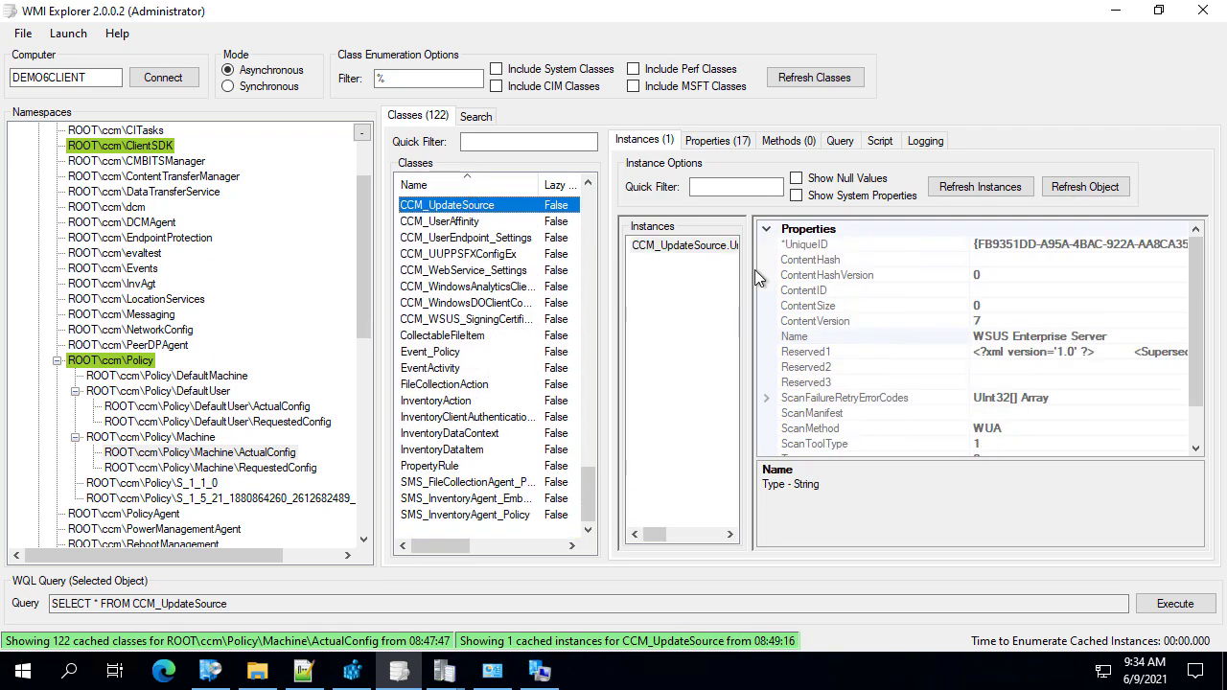
scroll(1020, 373, down, 1)
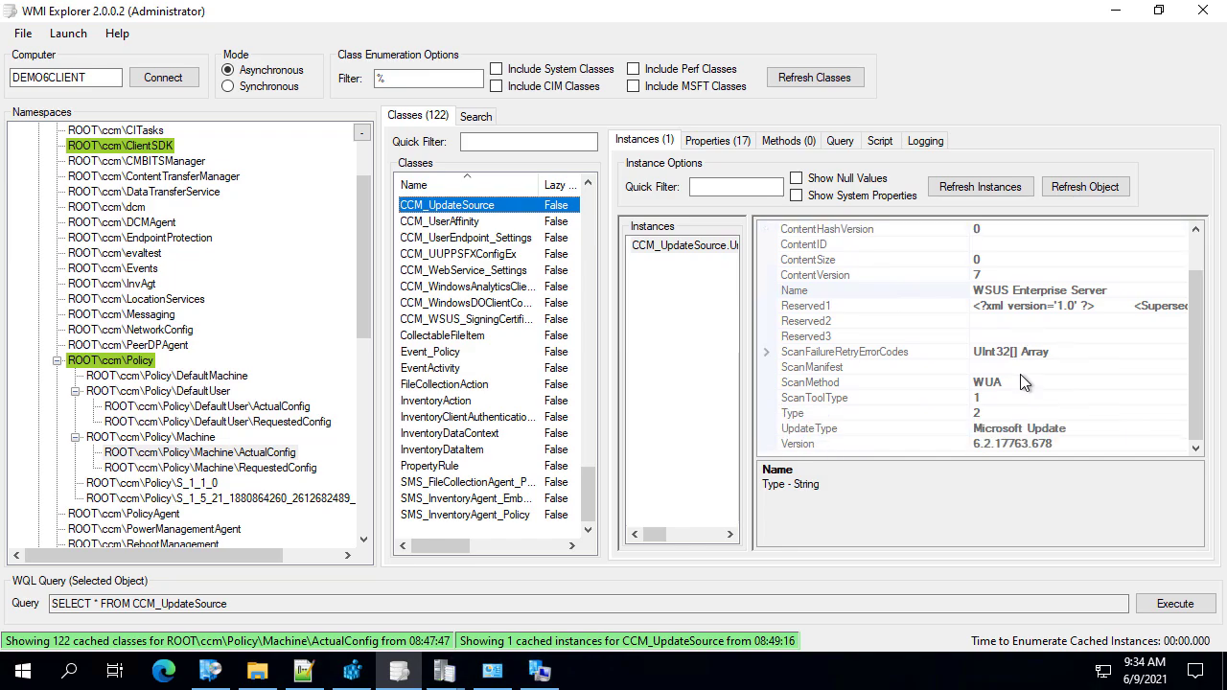
click(826, 349)
click(764, 352)
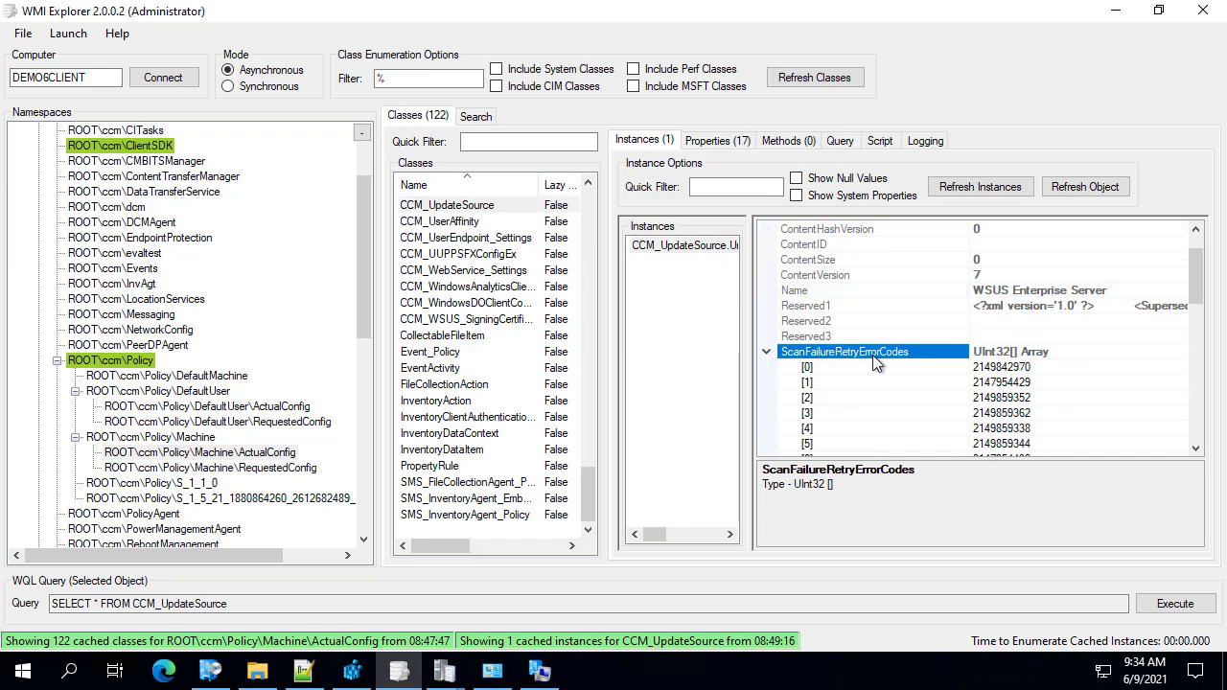
Step: Examine the individual error codes in the ScanFailureRetryErrorCodes array of the WSUS Enterprise Server update source
scroll(921, 364, down, 5)
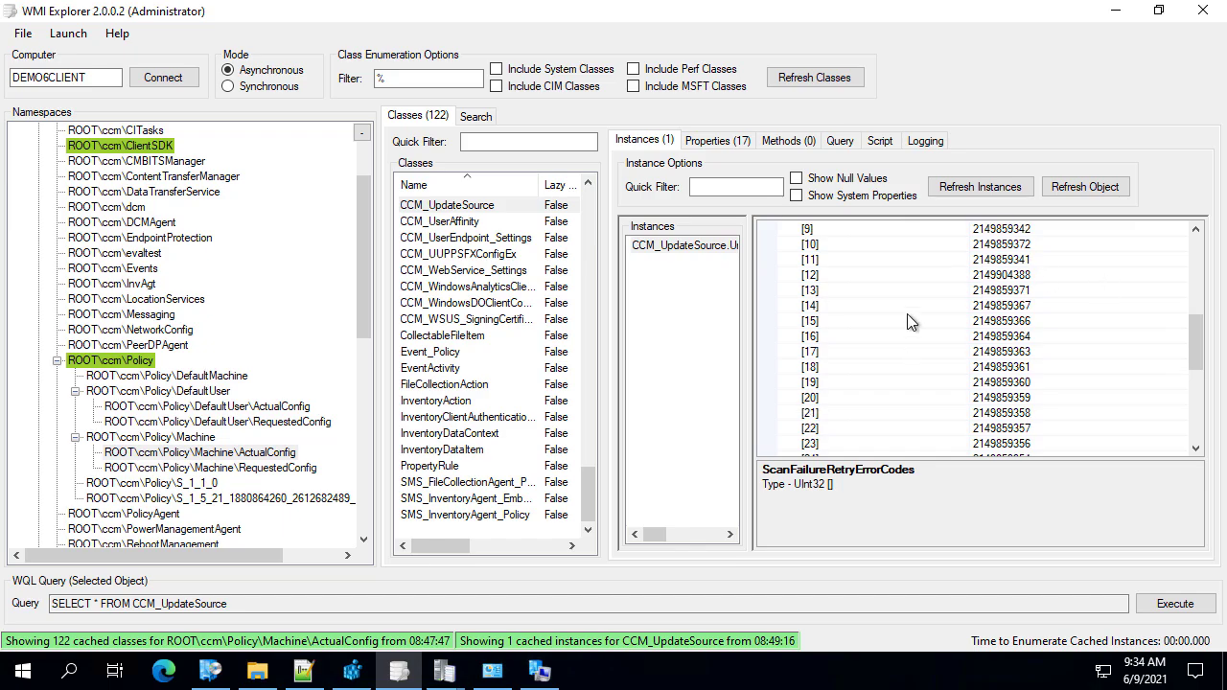
scroll(910, 336, up, 5)
click(965, 322)
click(1008, 336)
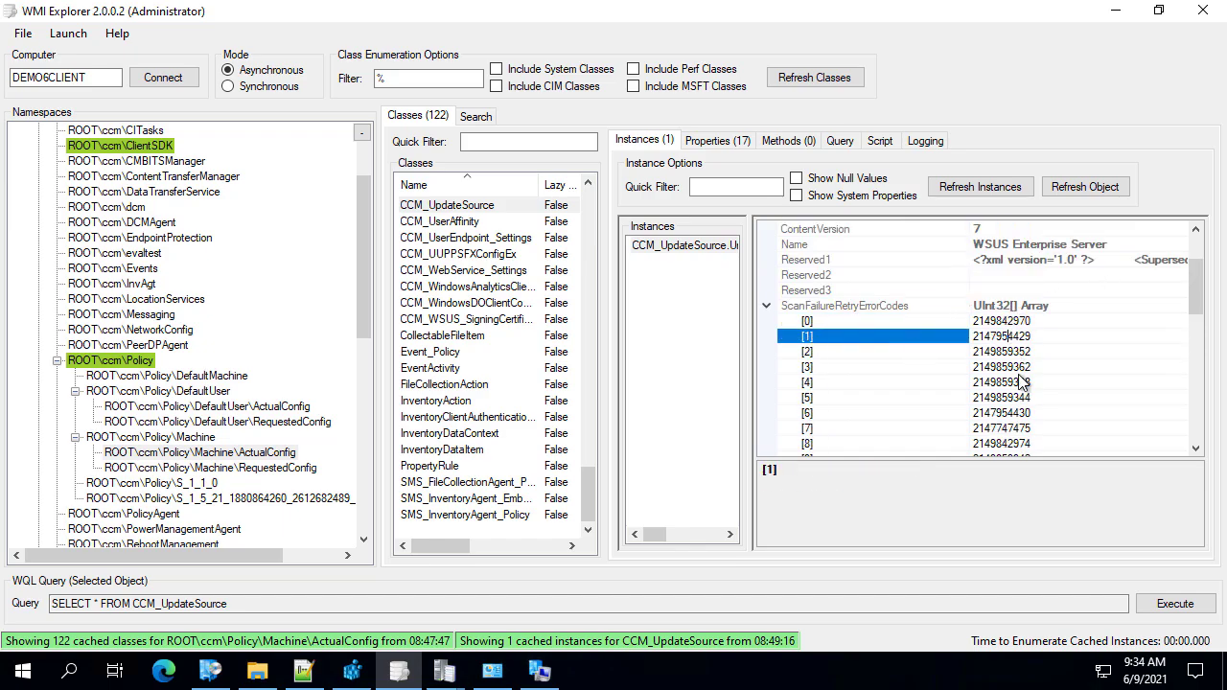
click(1022, 382)
click(1009, 413)
scroll(1021, 436, down, 1)
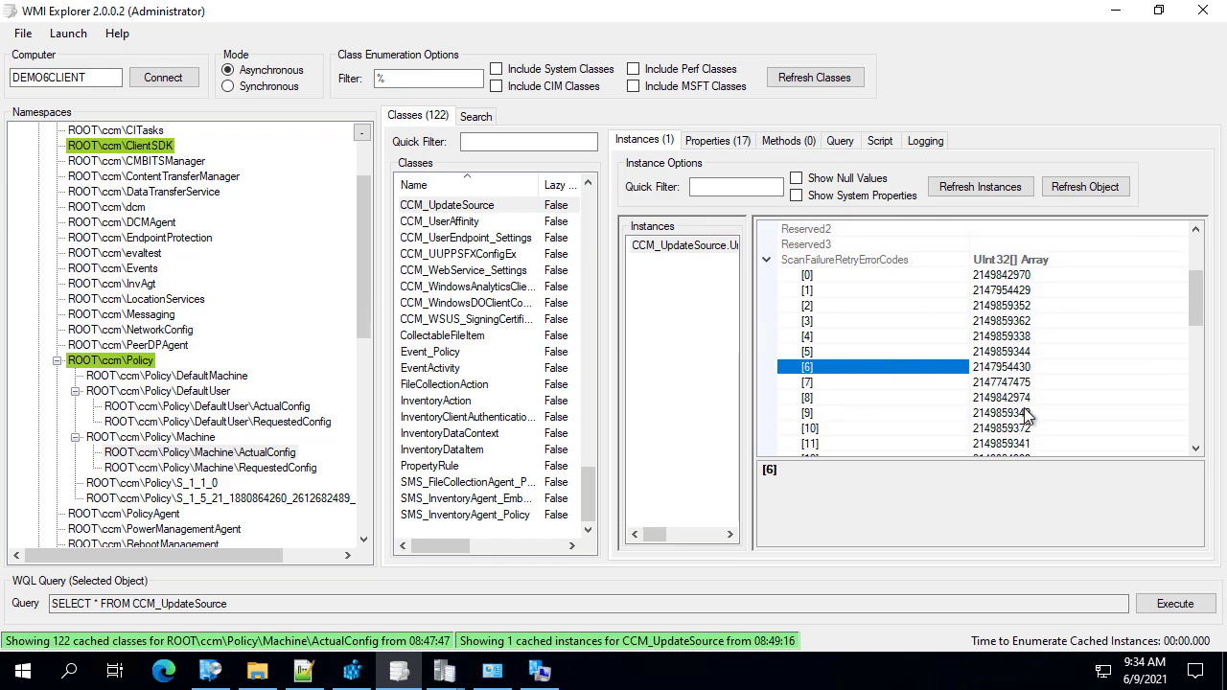
scroll(963, 360, down, 1)
scroll(929, 338, down, 9)
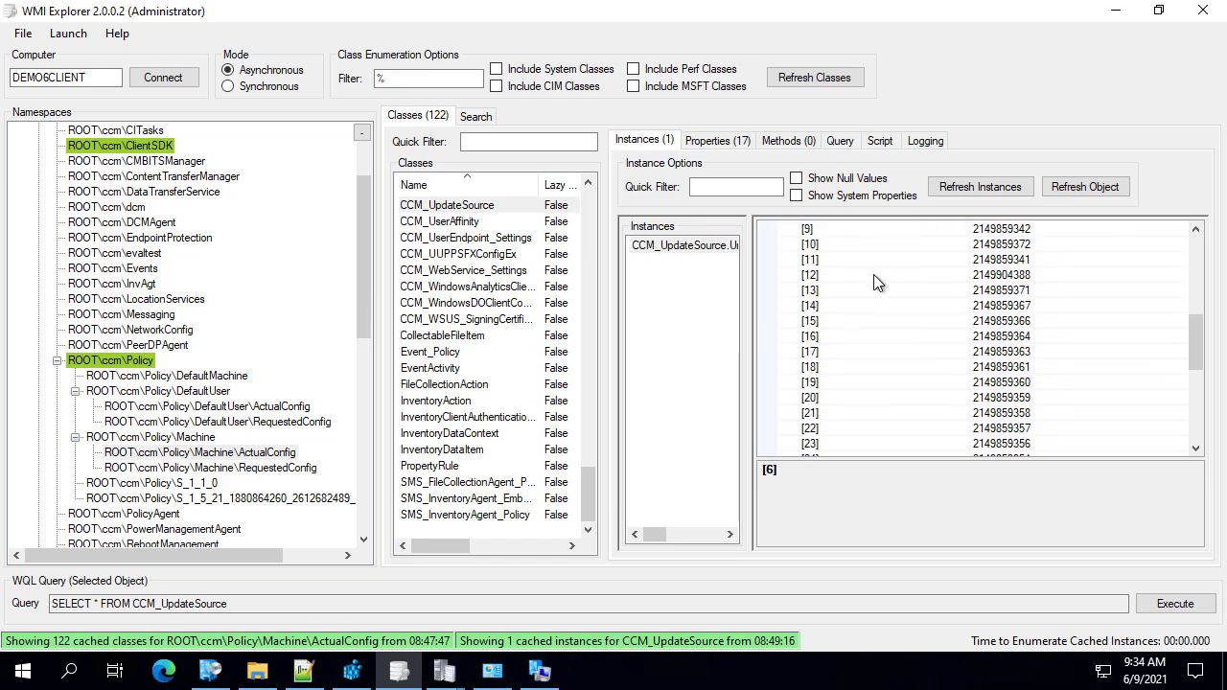
scroll(935, 343, up, 11)
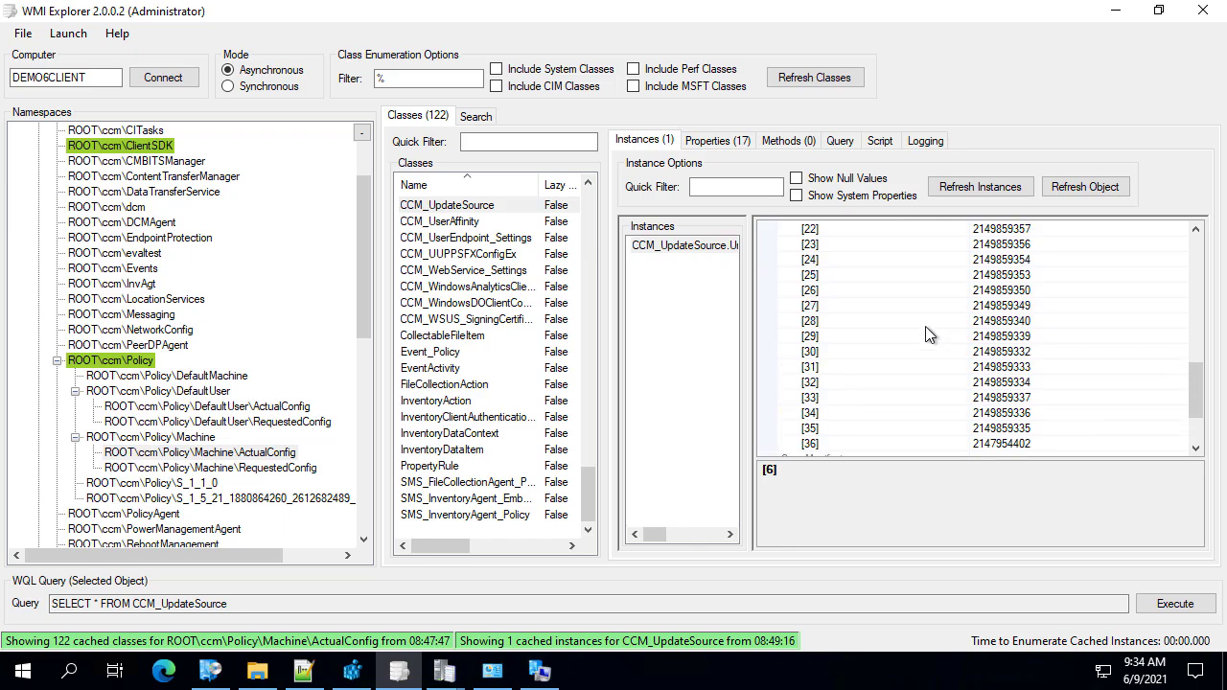
click(857, 307)
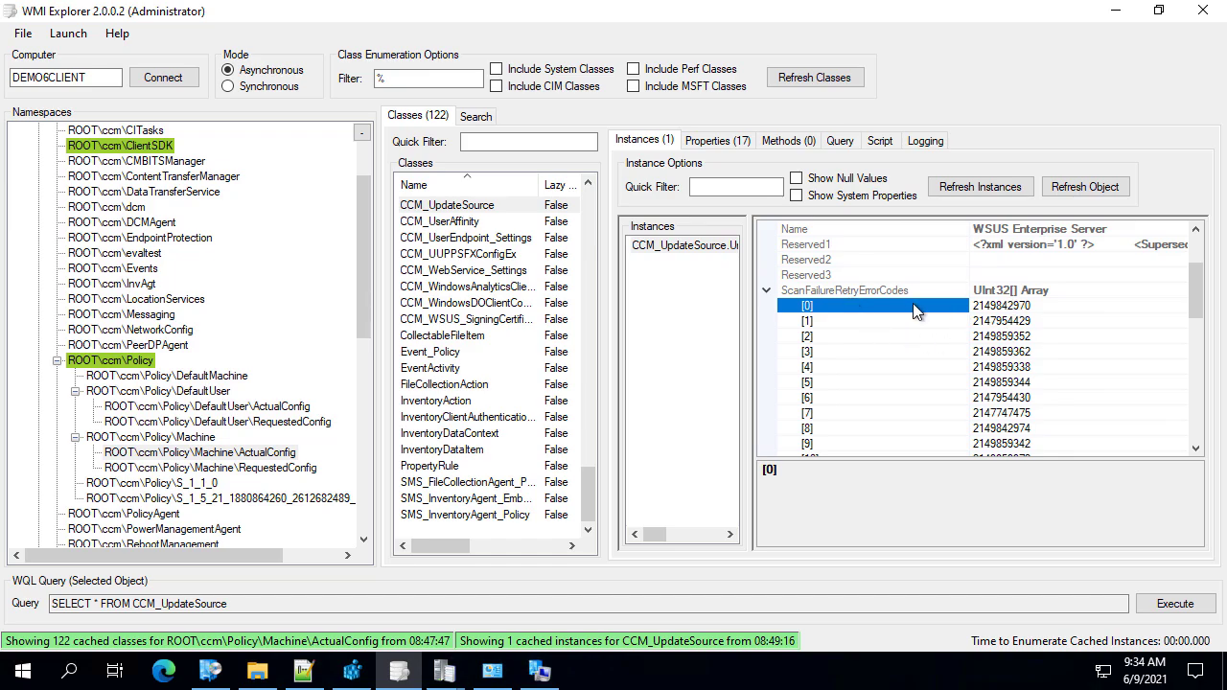
scroll(949, 345, down, 6)
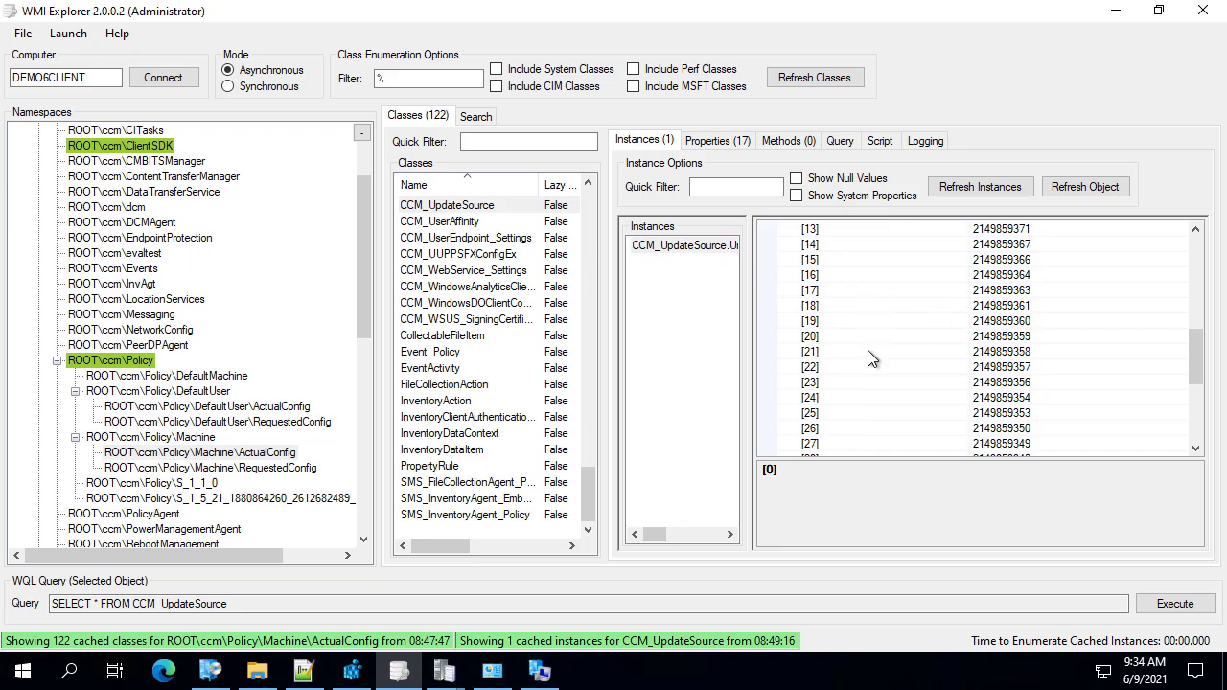
scroll(938, 339, up, 2)
scroll(489, 330, up, 1)
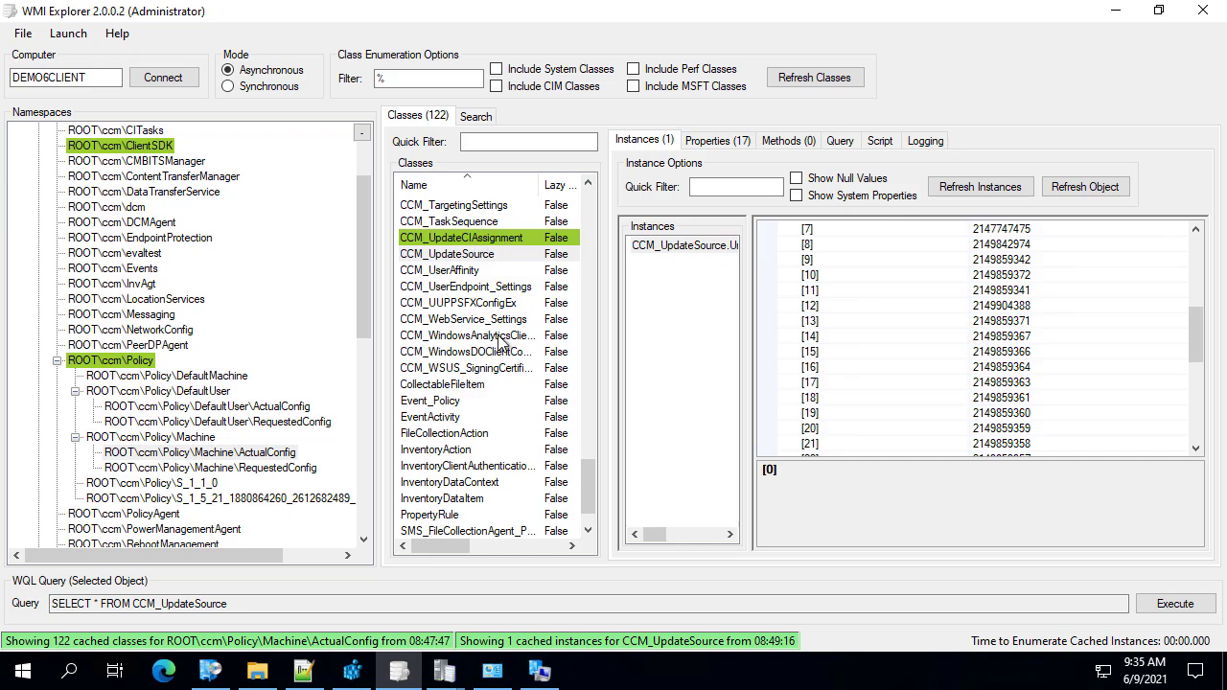
Step: Switch to the PolicyAgent.log window in Configuration Manager Trace Log Tool and move it fully into view
click(430, 676)
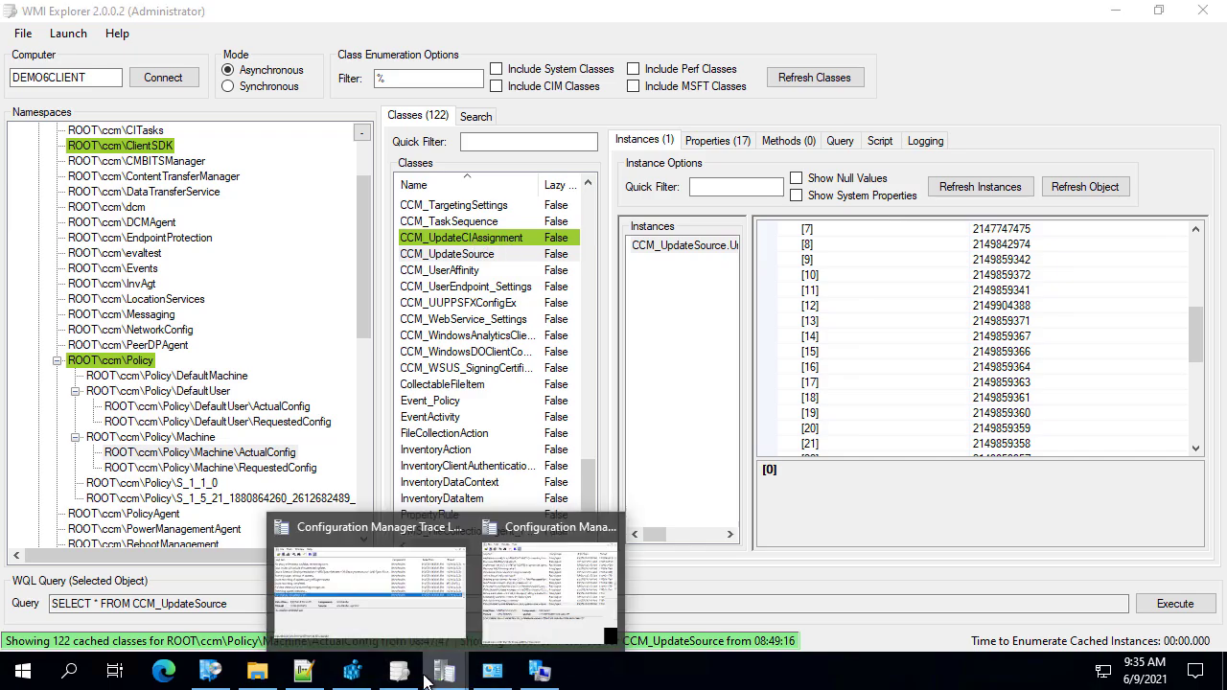
click(359, 572)
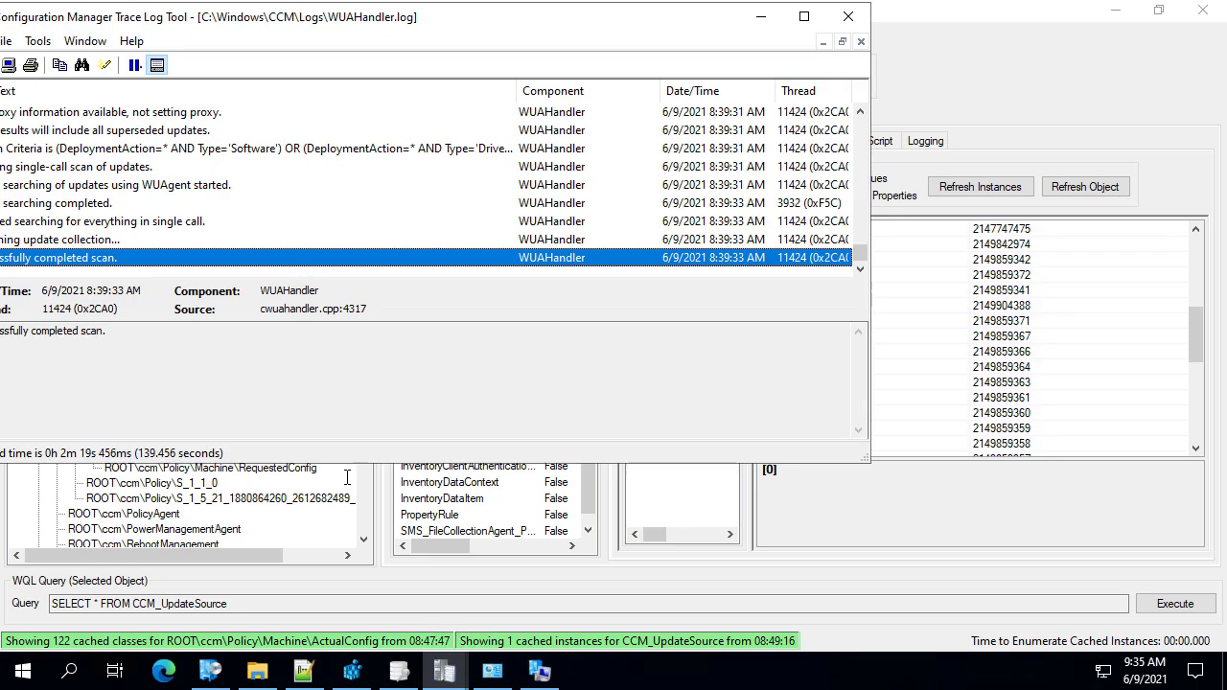
click(446, 674)
mouse_move(450, 682)
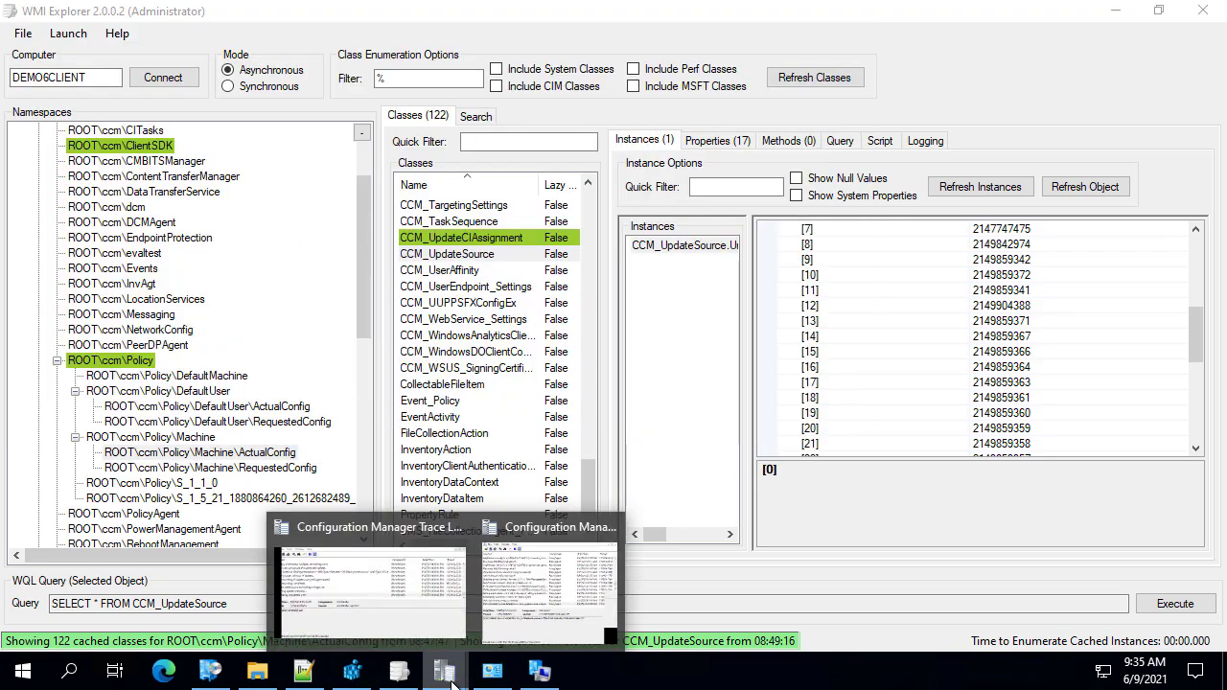
click(577, 582)
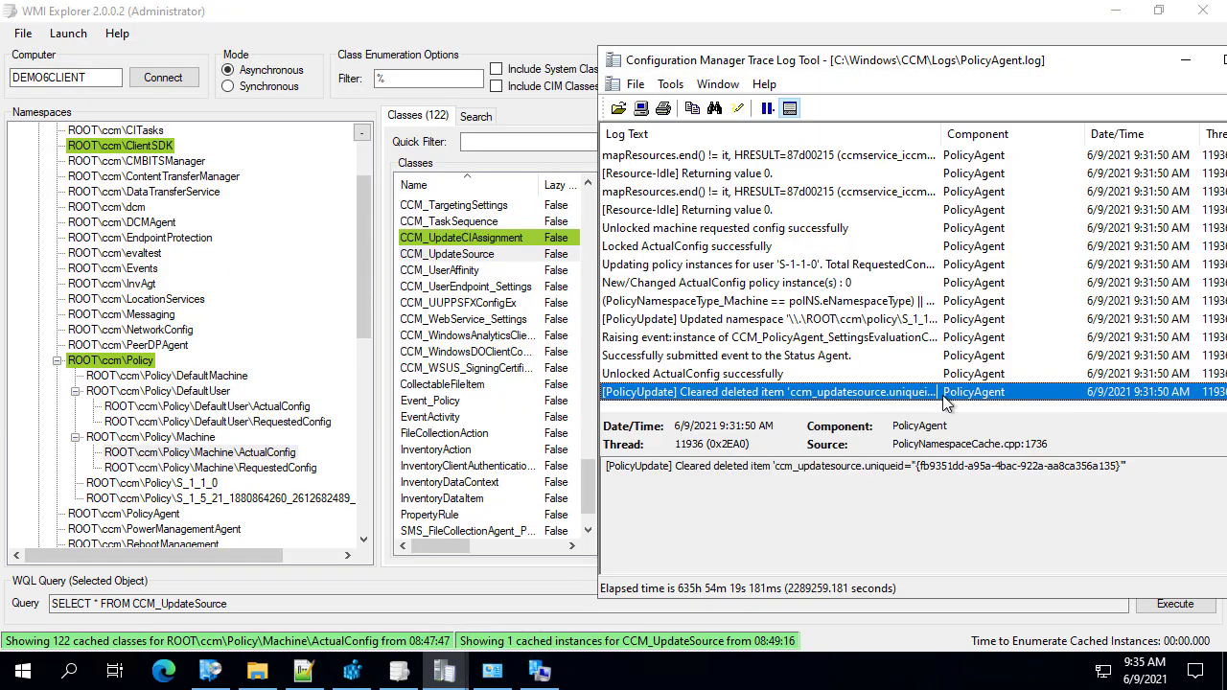
mouse_move(1068, 68)
mouse_down()
mouse_move(1030, 74)
mouse_move(932, 39)
mouse_move(892, 41)
mouse_up()
Step: Review the PolicyAgent.log entries from the policy instance update to the cleared ccm_updatesource item, and minimize the log
click(679, 238)
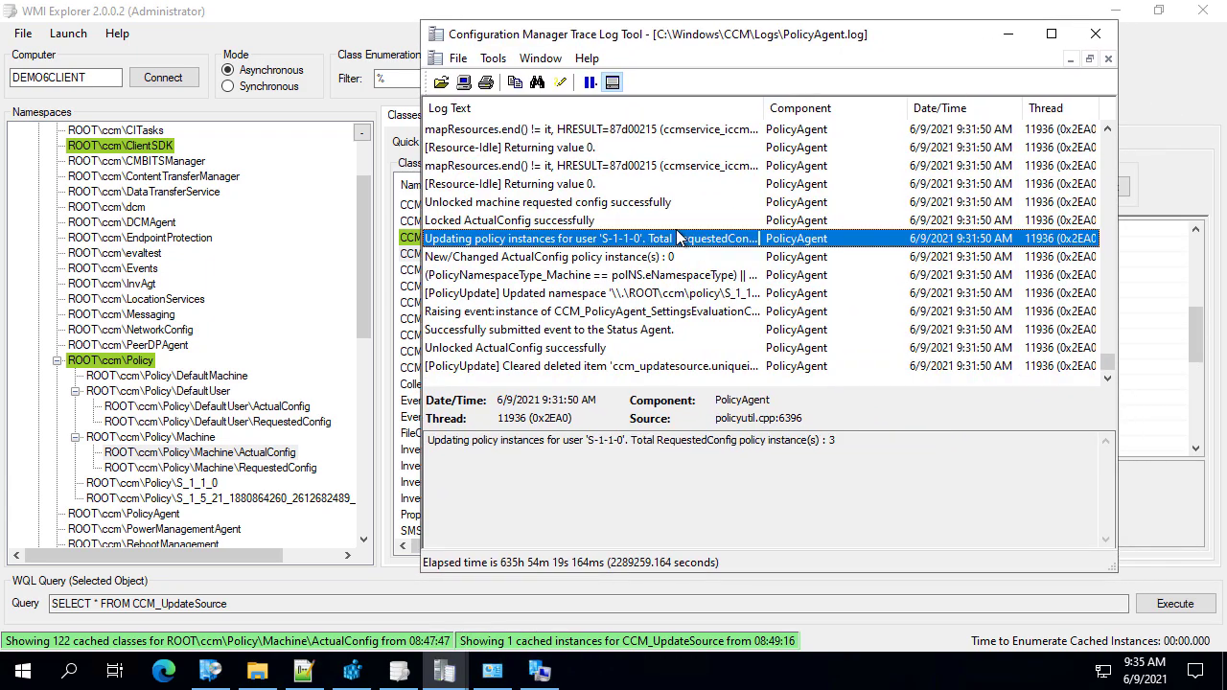
click(640, 275)
click(661, 294)
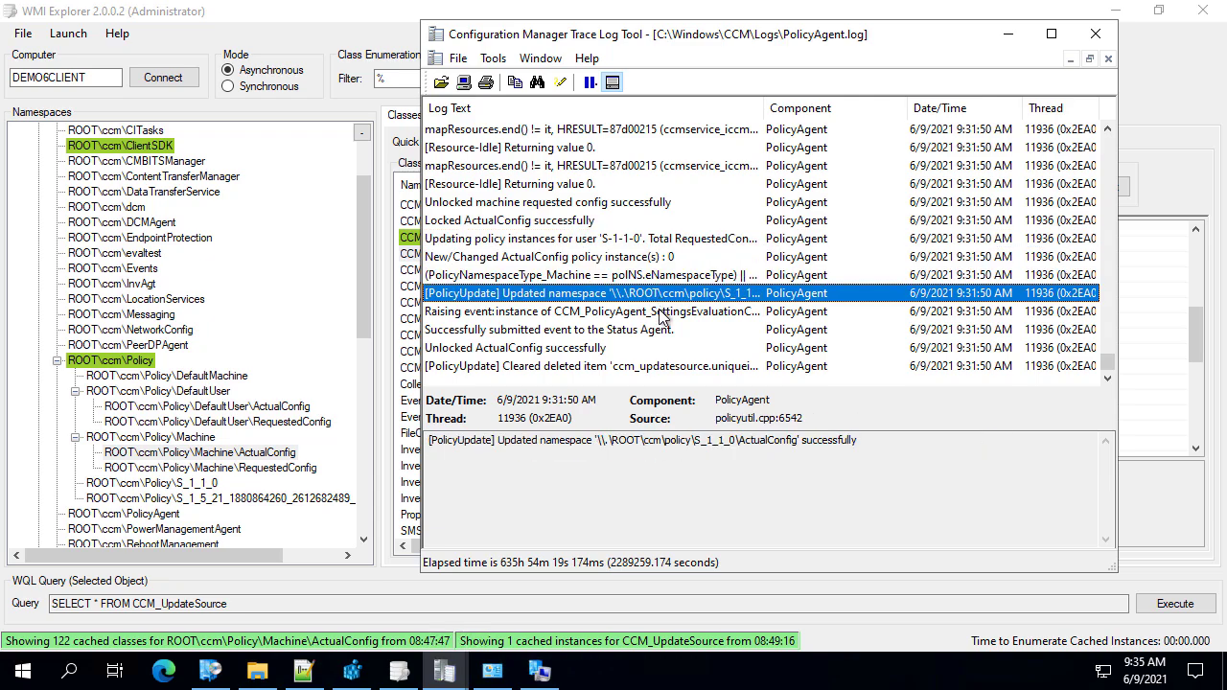
click(659, 314)
click(696, 334)
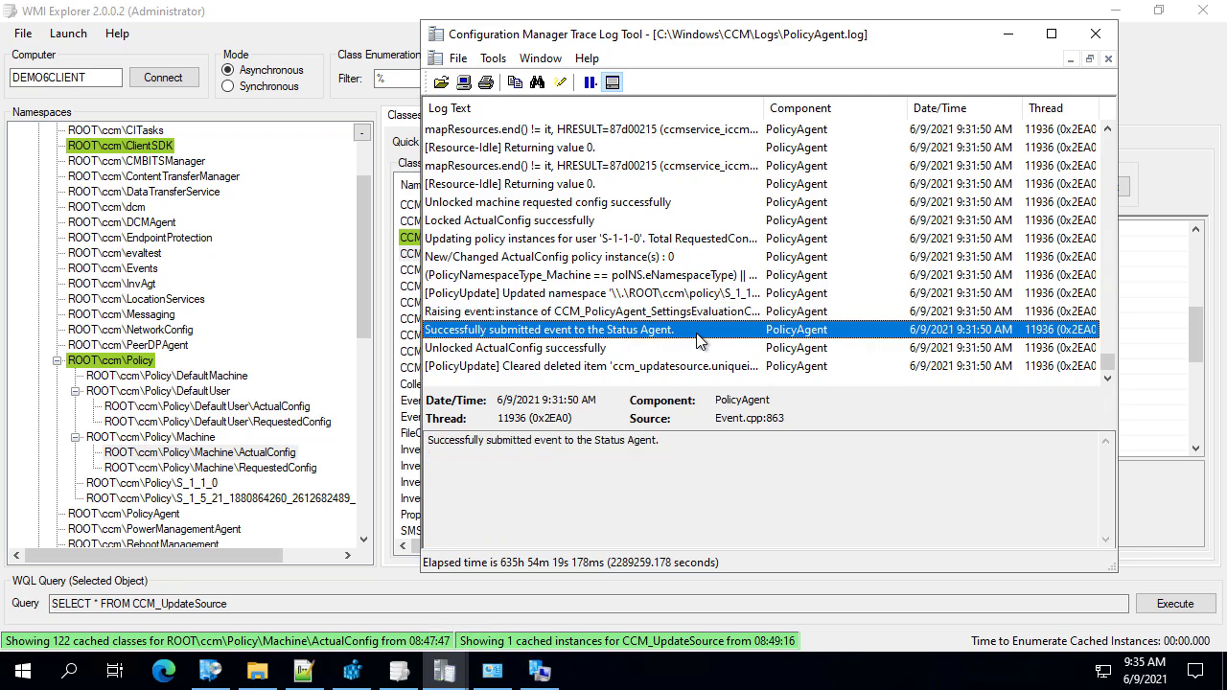
click(586, 350)
click(676, 368)
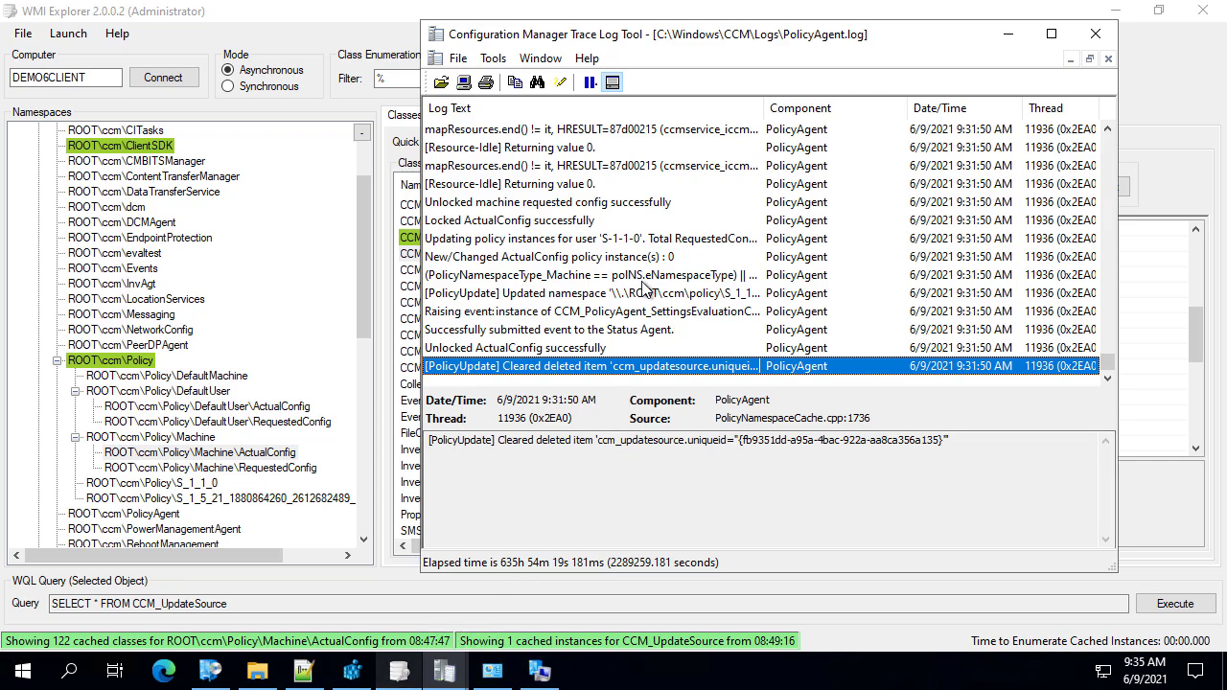
click(1007, 33)
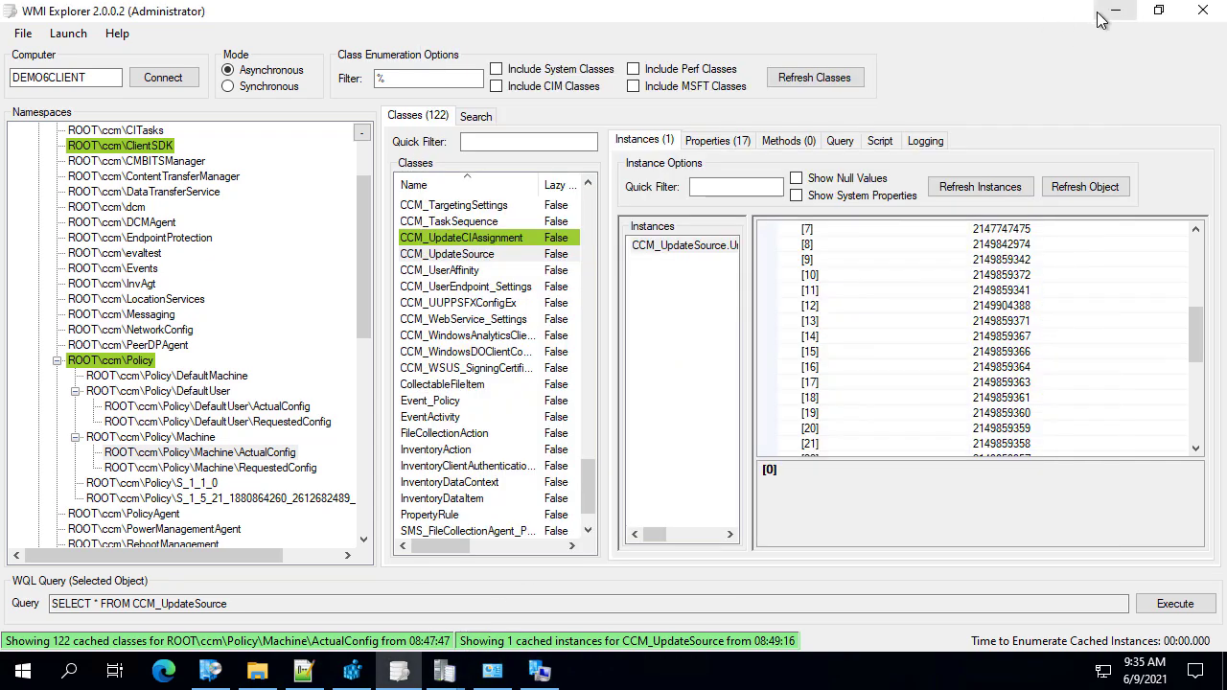
Step: Switch to Configuration Manager Properties and run the Machine Policy Retrieval & Evaluation Cycle
click(539, 671)
click(276, 378)
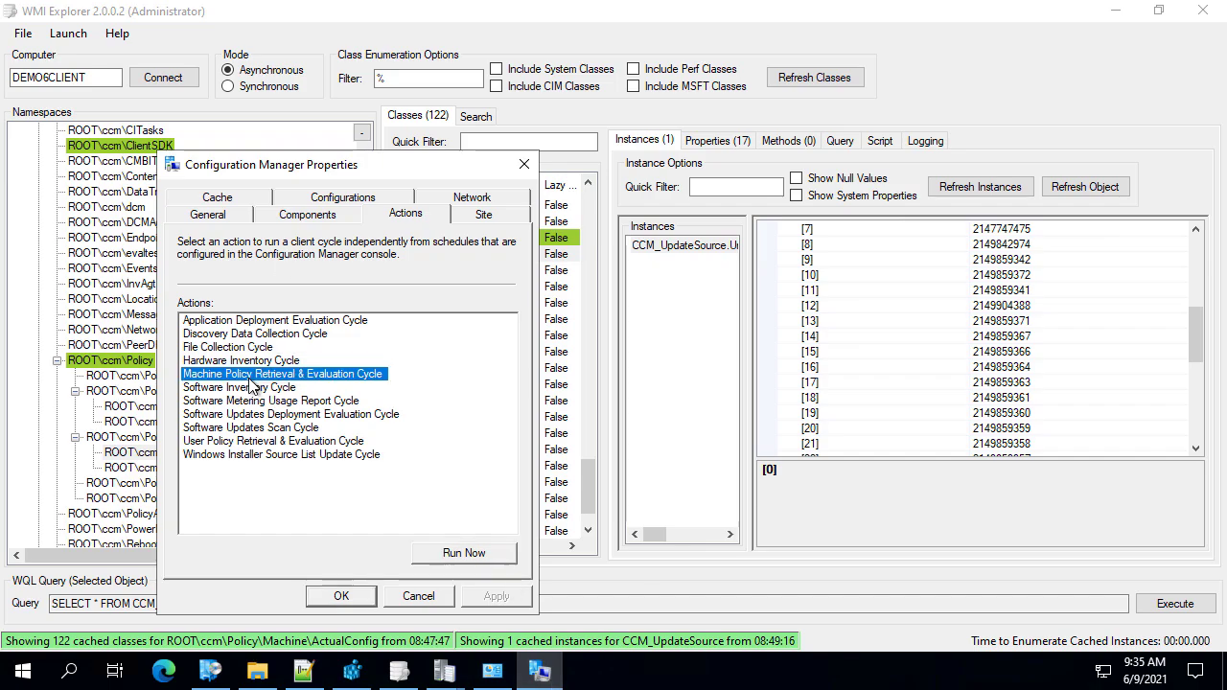
click(477, 556)
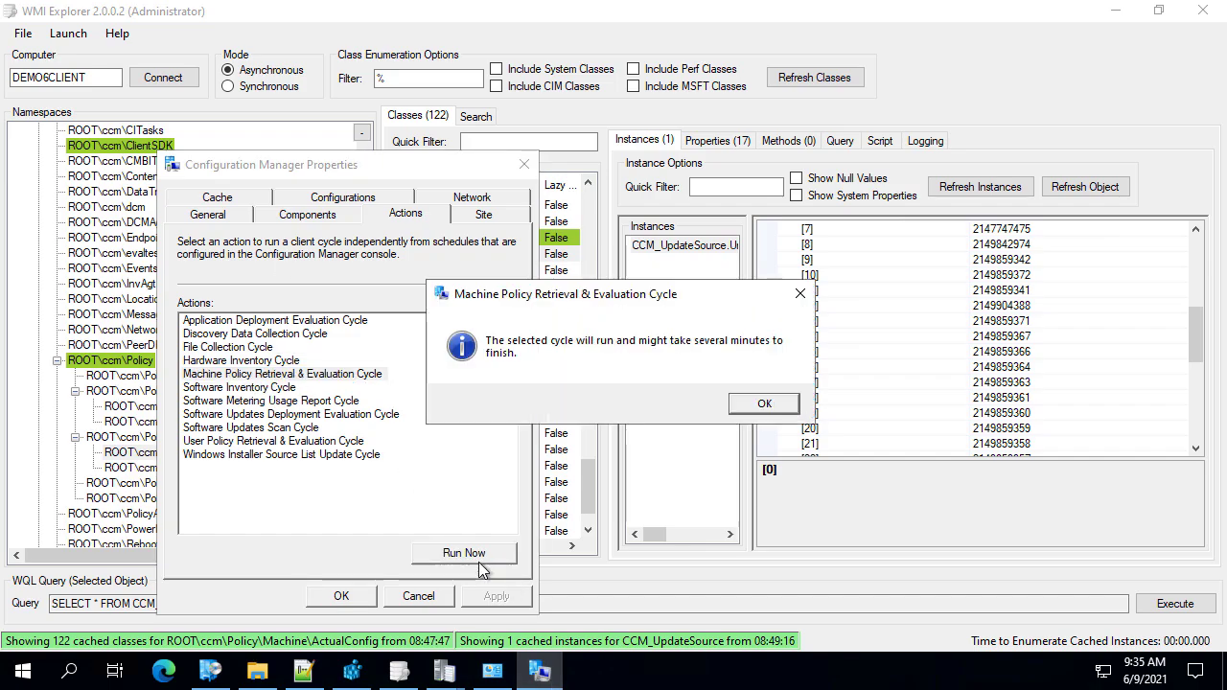
Step: Dismiss the policy cycle notice, check the newest assignment request entries in PolicyAgent.log, and minimize the log
click(781, 405)
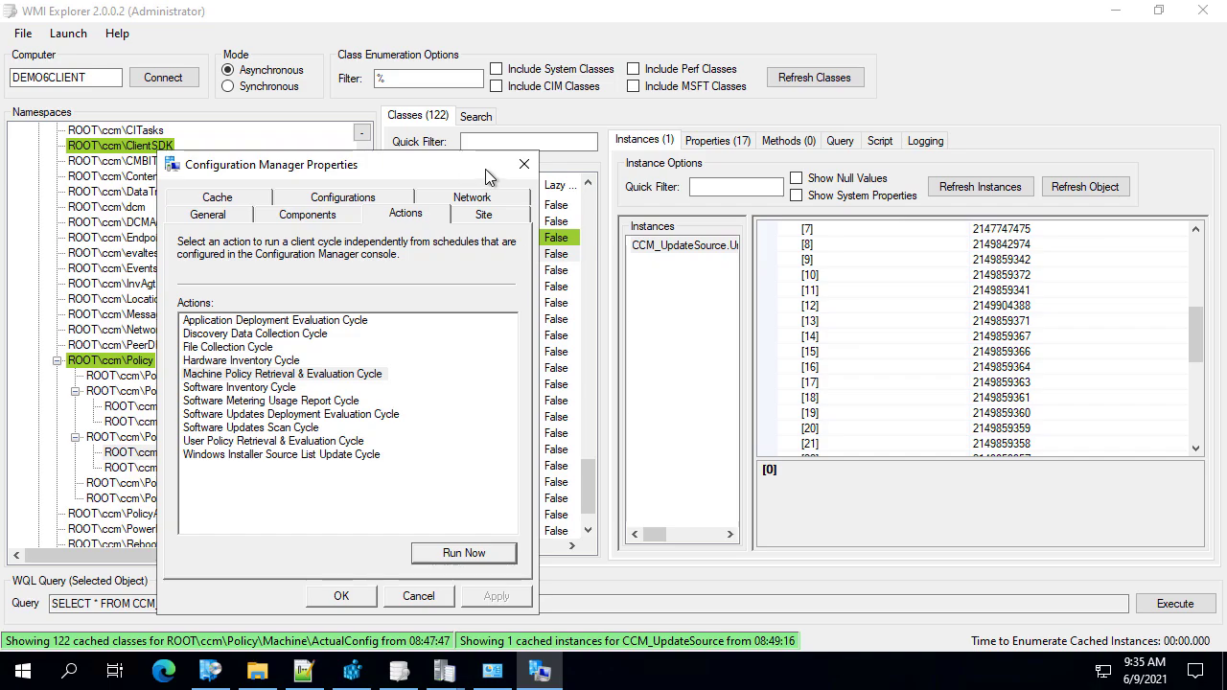
click(444, 671)
click(585, 575)
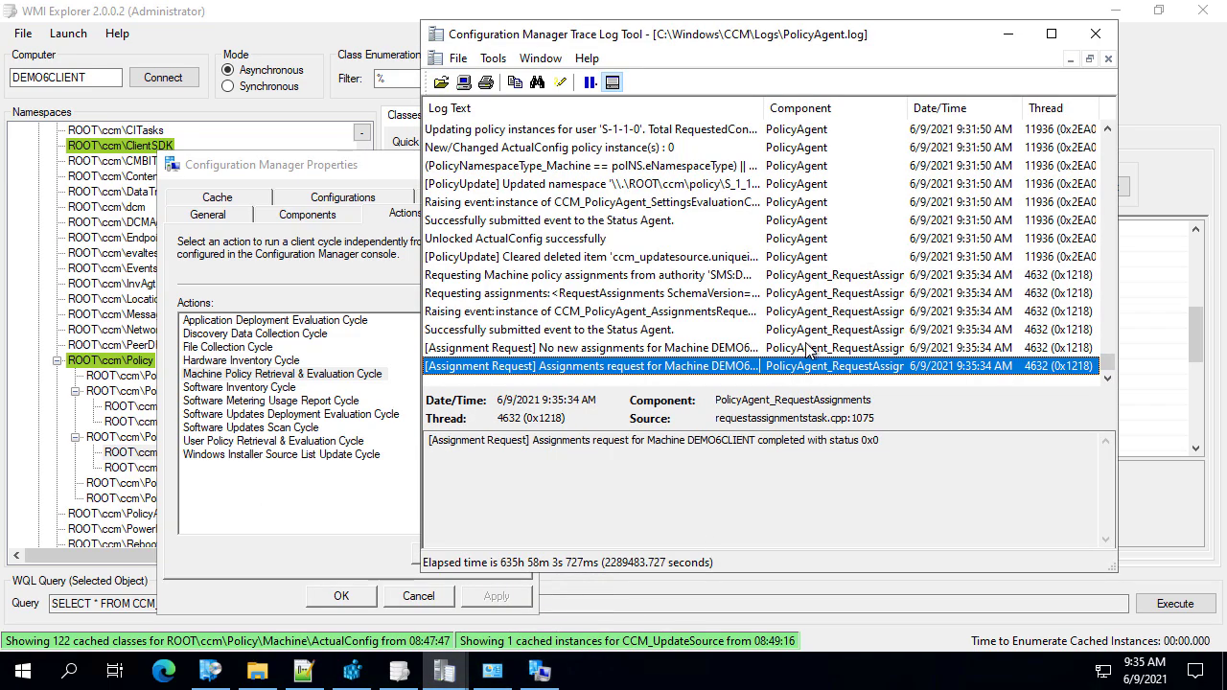
click(619, 348)
click(616, 367)
click(1007, 33)
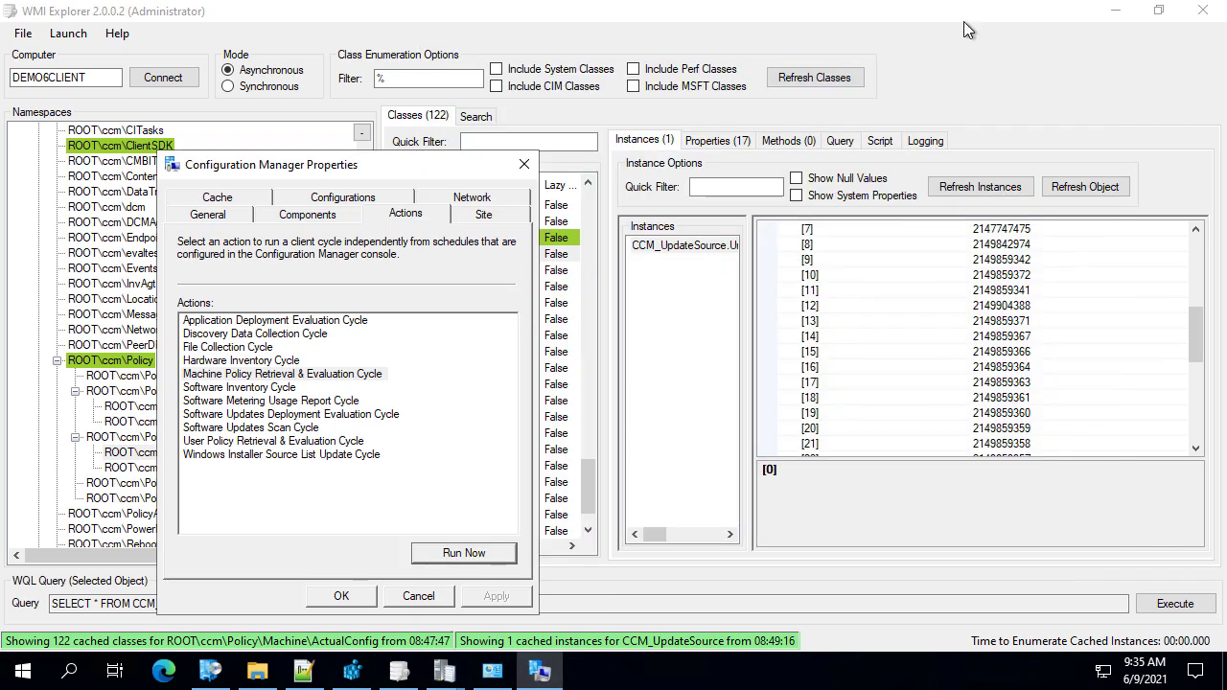
Step: Switch to WMI Explorer and browse the ActualConfig classes listed above CCM_UpdateSource
click(936, 15)
click(452, 253)
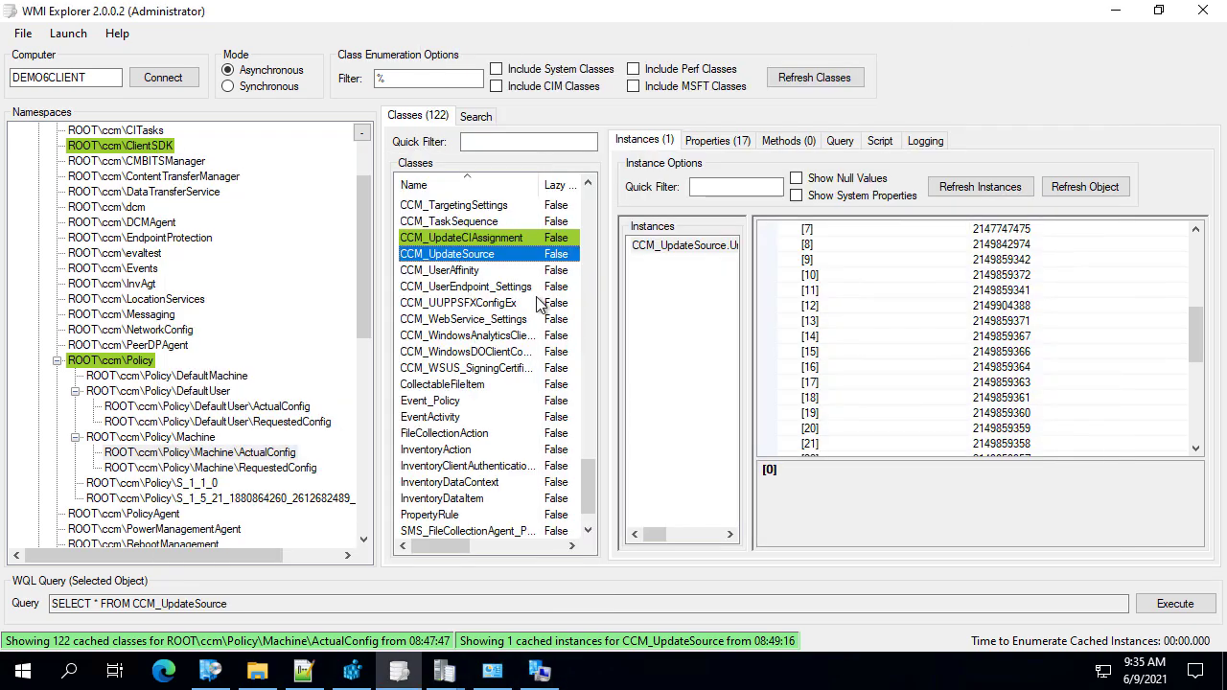
scroll(536, 305, up, 3)
scroll(537, 304, up, 1)
scroll(508, 287, up, 8)
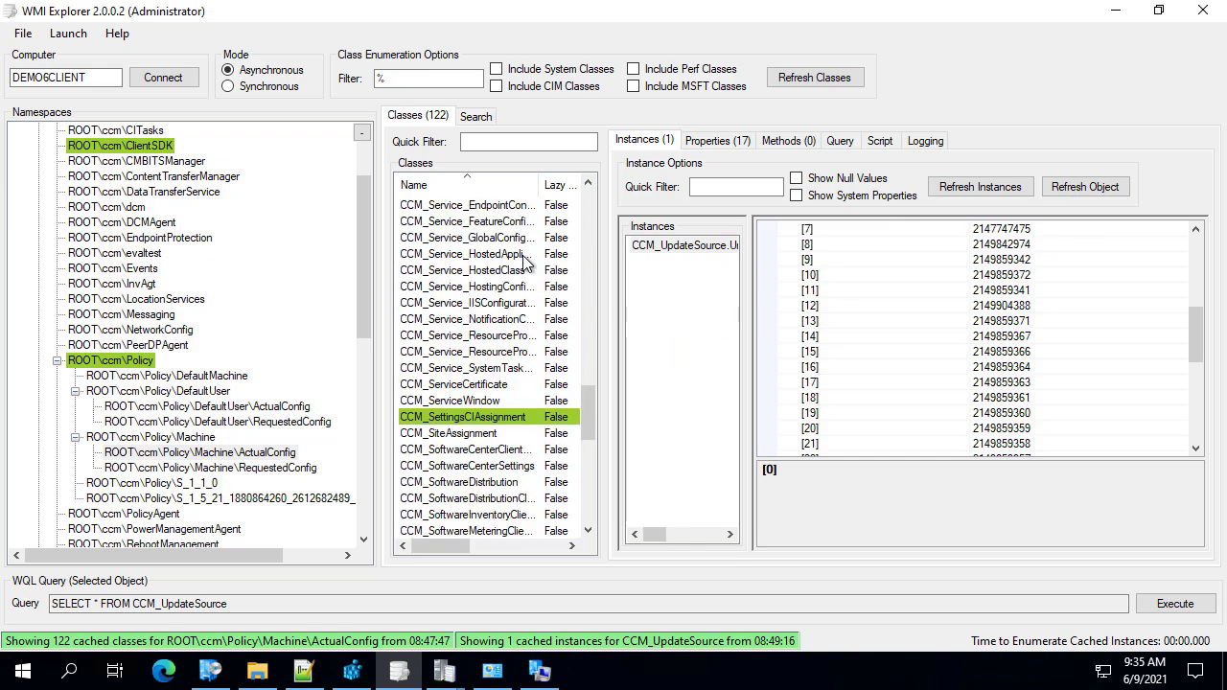
scroll(517, 263, up, 1)
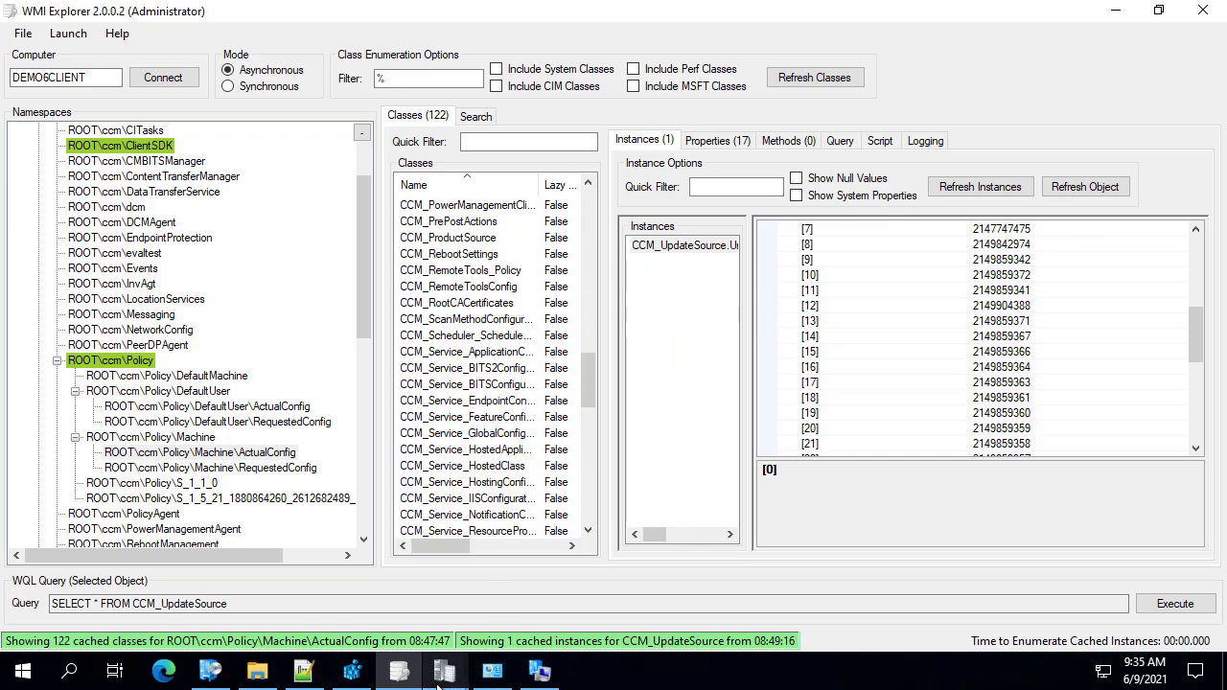
Step: Switch to the CCM Logs folder in File Explorer and open UpdatesDeployment.log
click(251, 674)
click(468, 363)
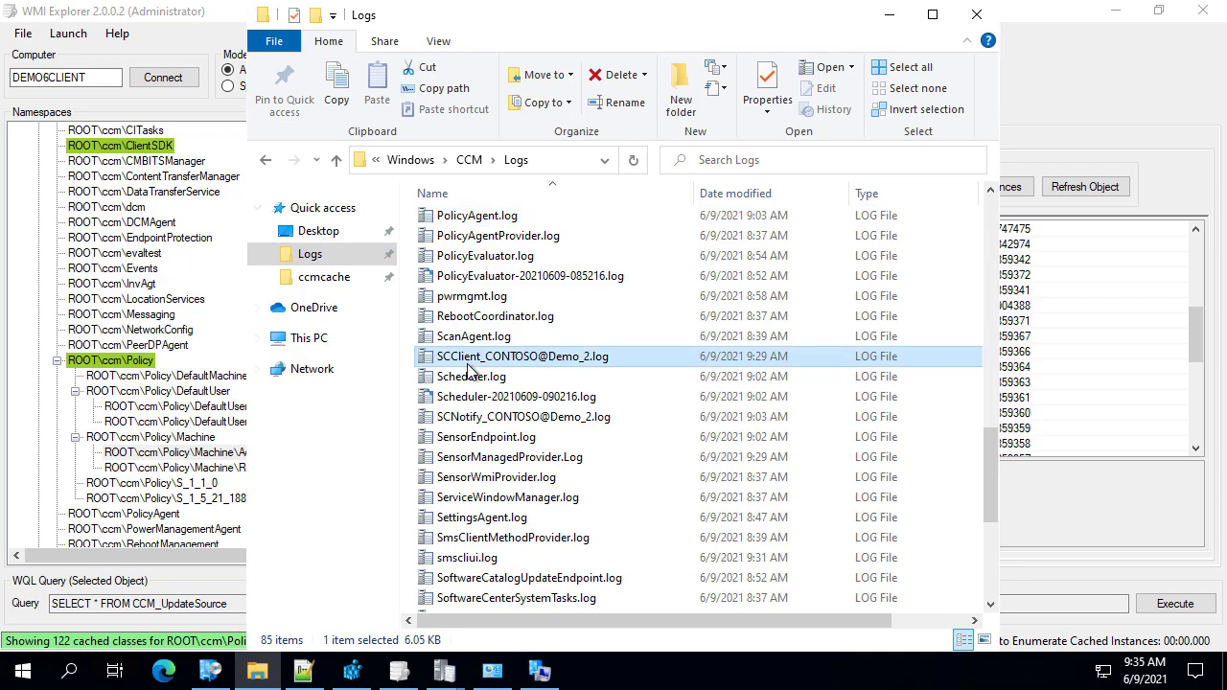
key(u)
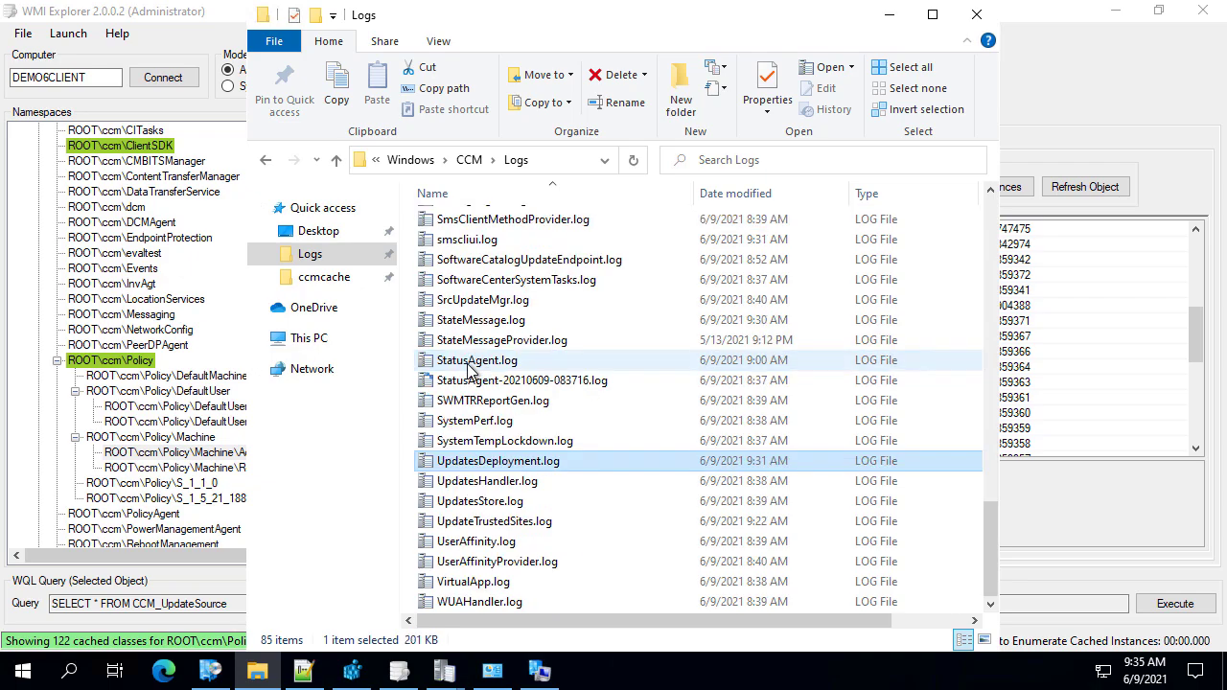
key(Return)
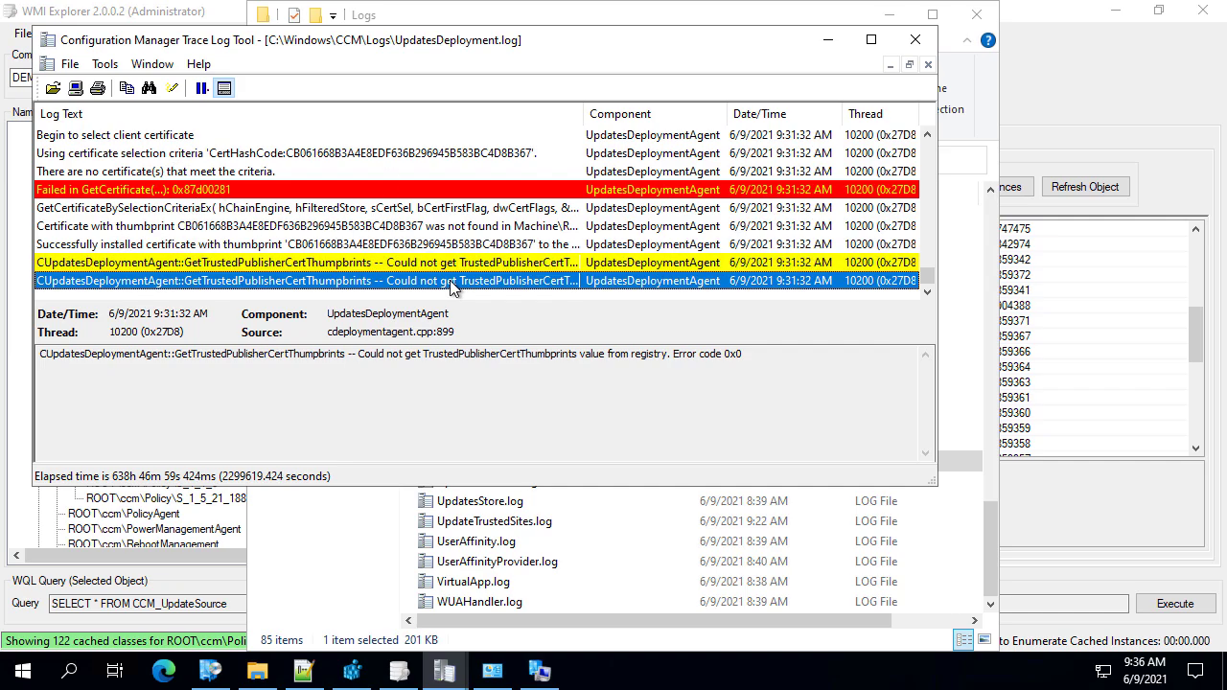
Step: Review the certificate selection and installation entries near the end of UpdatesDeployment.log, and maximize the log window
click(328, 245)
key(Up)
key(Up)
key(Up)
key(Up)
key(Up)
key(Up)
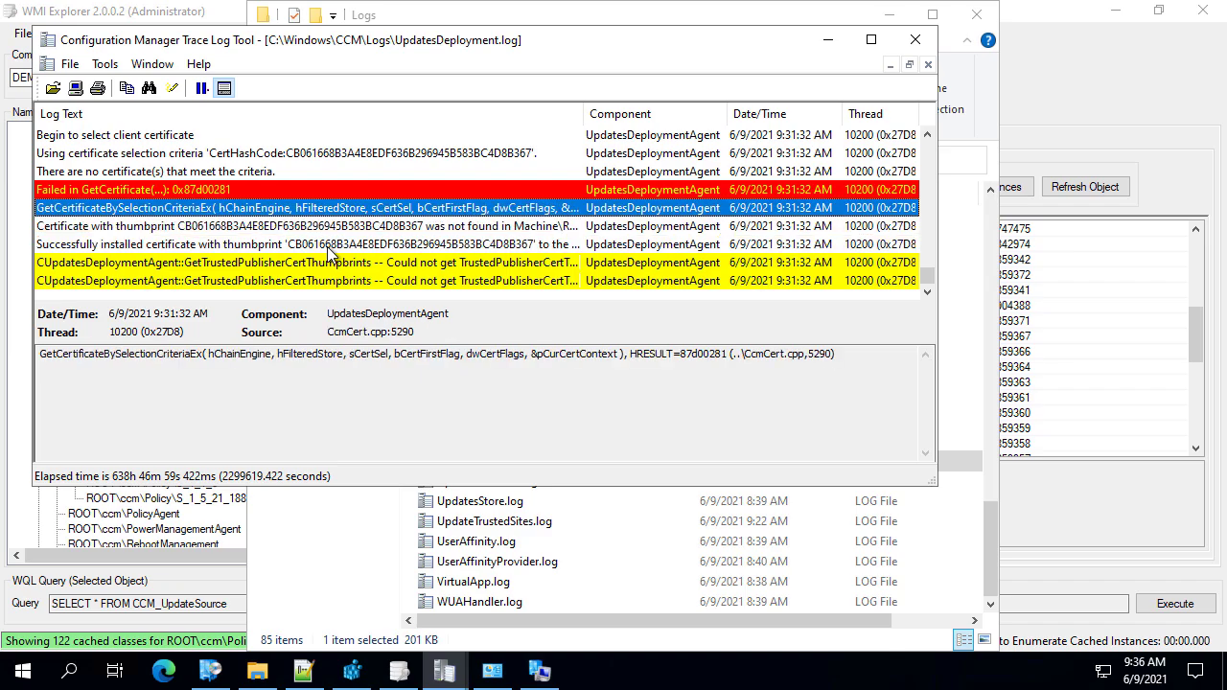
scroll(350, 211, up, 6)
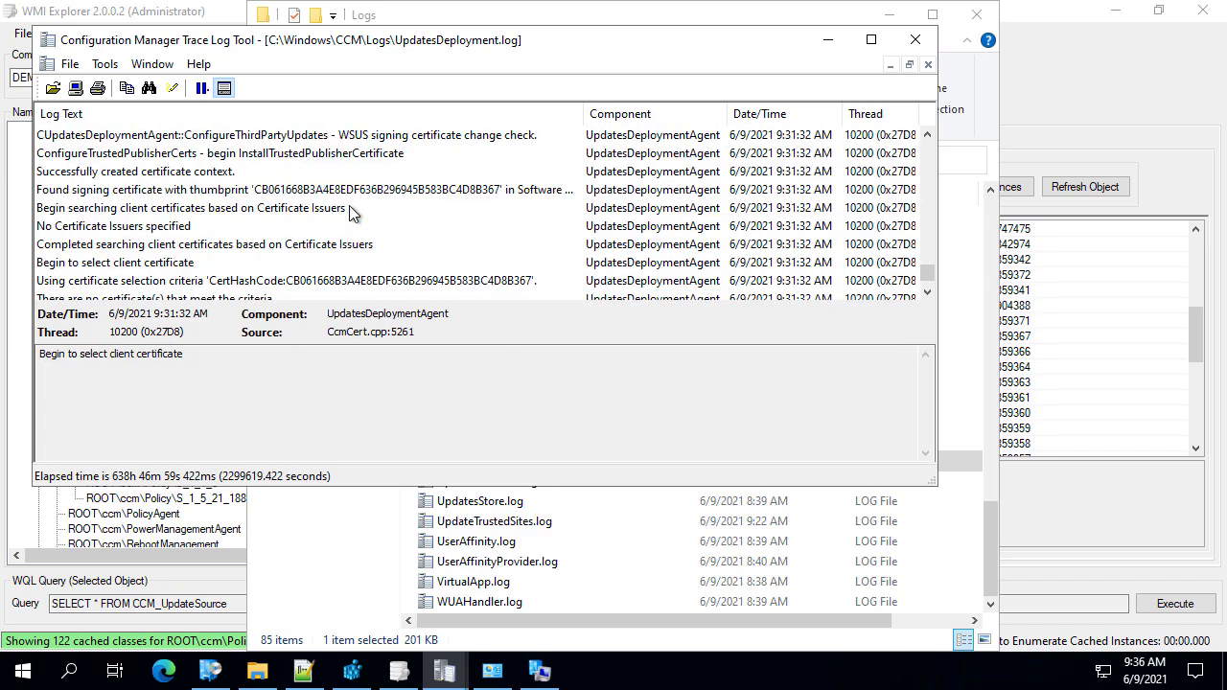
click(869, 40)
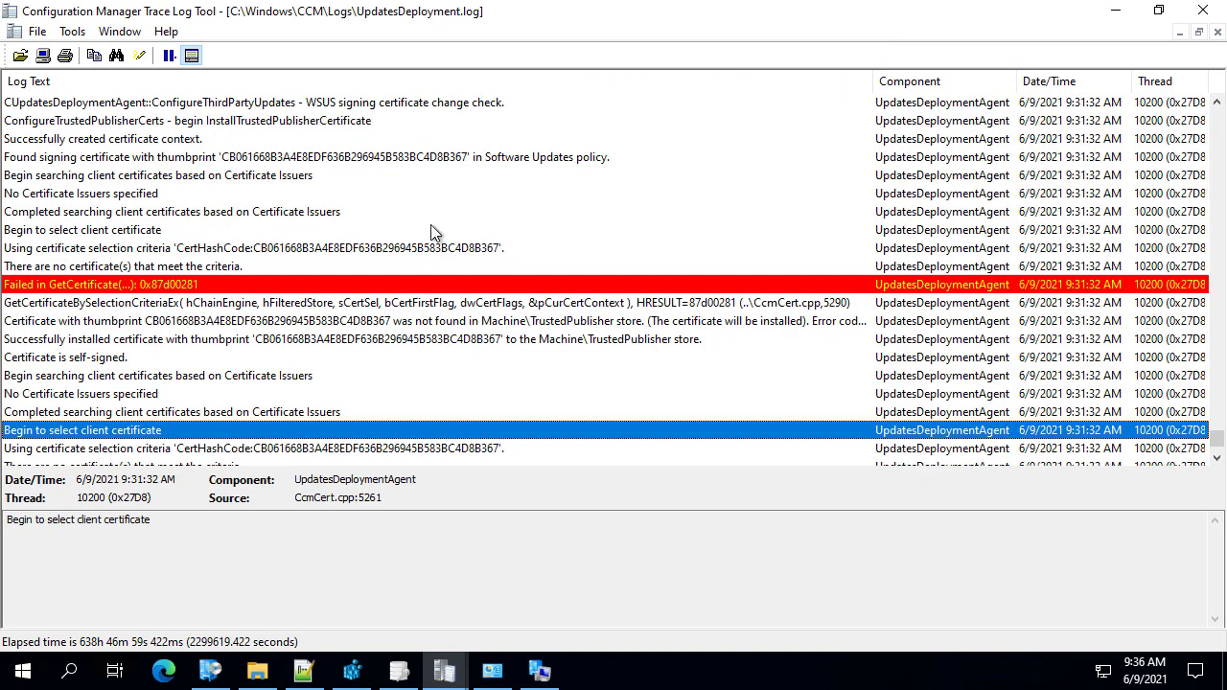
Step: Search UpdatesDeployment.log upward for "assignment"
key(ctrl+f)
text(as)
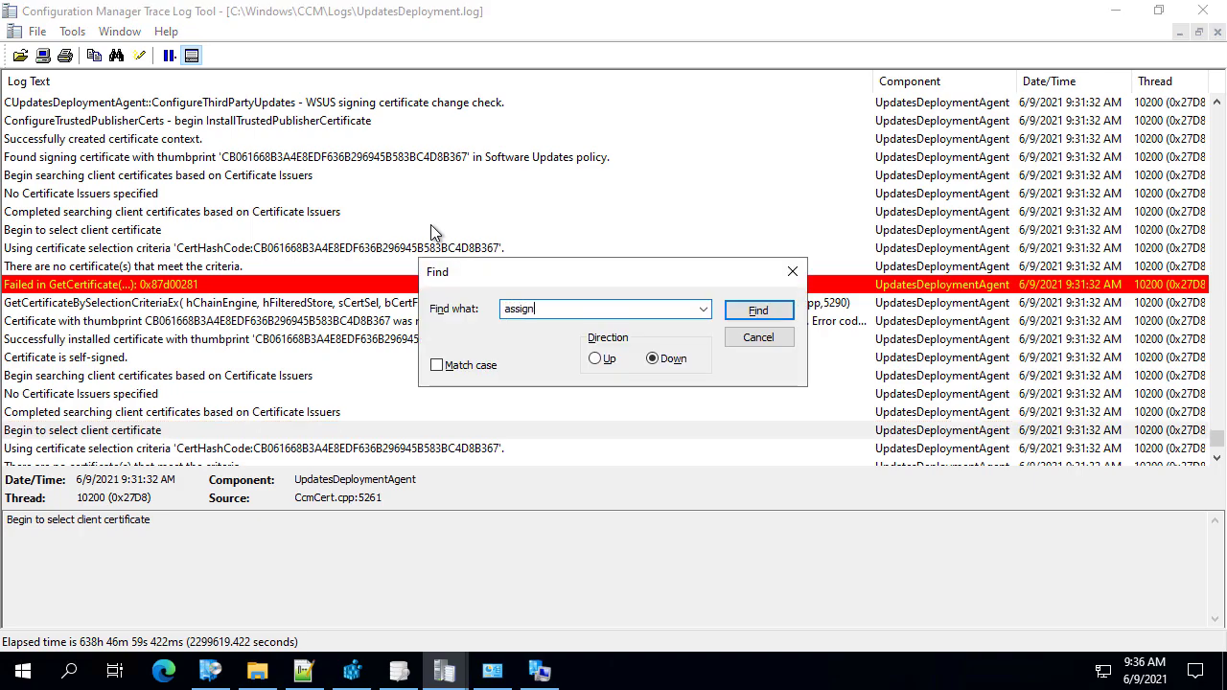
text(signment)
click(600, 358)
click(778, 310)
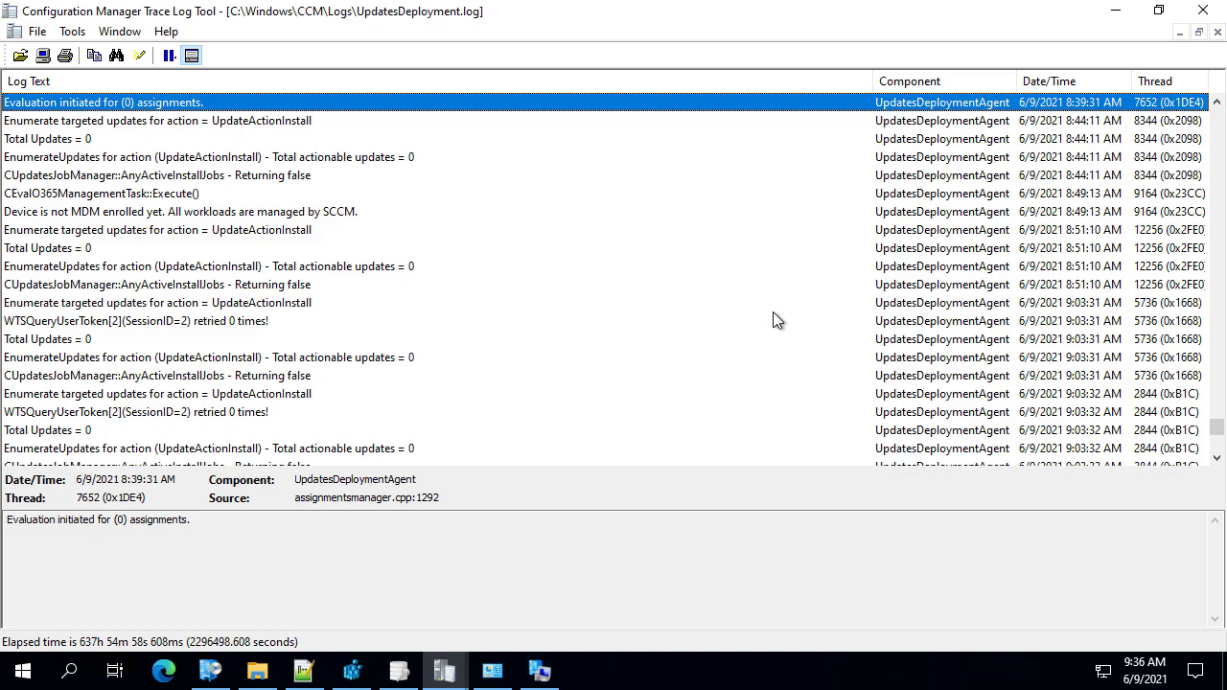
Step: Examine the log entries from the assignment evaluations through the WSUS signing certificate check to the latest lines
click(93, 122)
scroll(163, 207, down, 10)
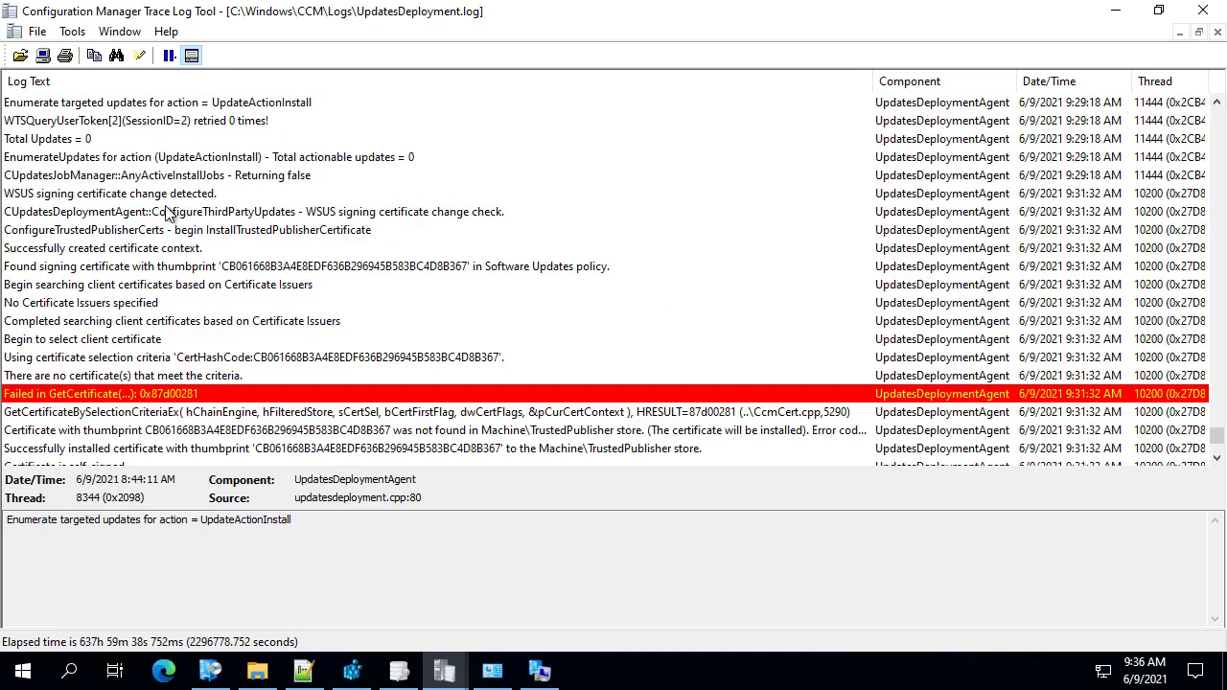
scroll(187, 182, down, 1)
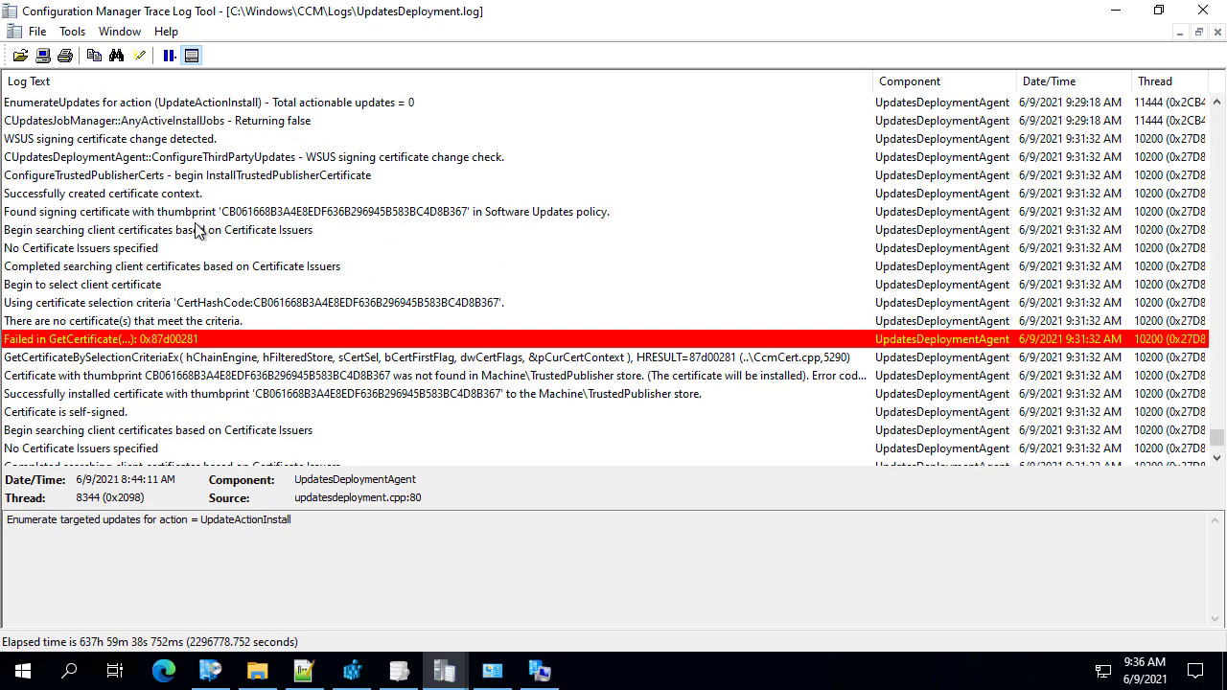
scroll(209, 273, up, 5)
scroll(216, 282, up, 8)
scroll(230, 288, down, 14)
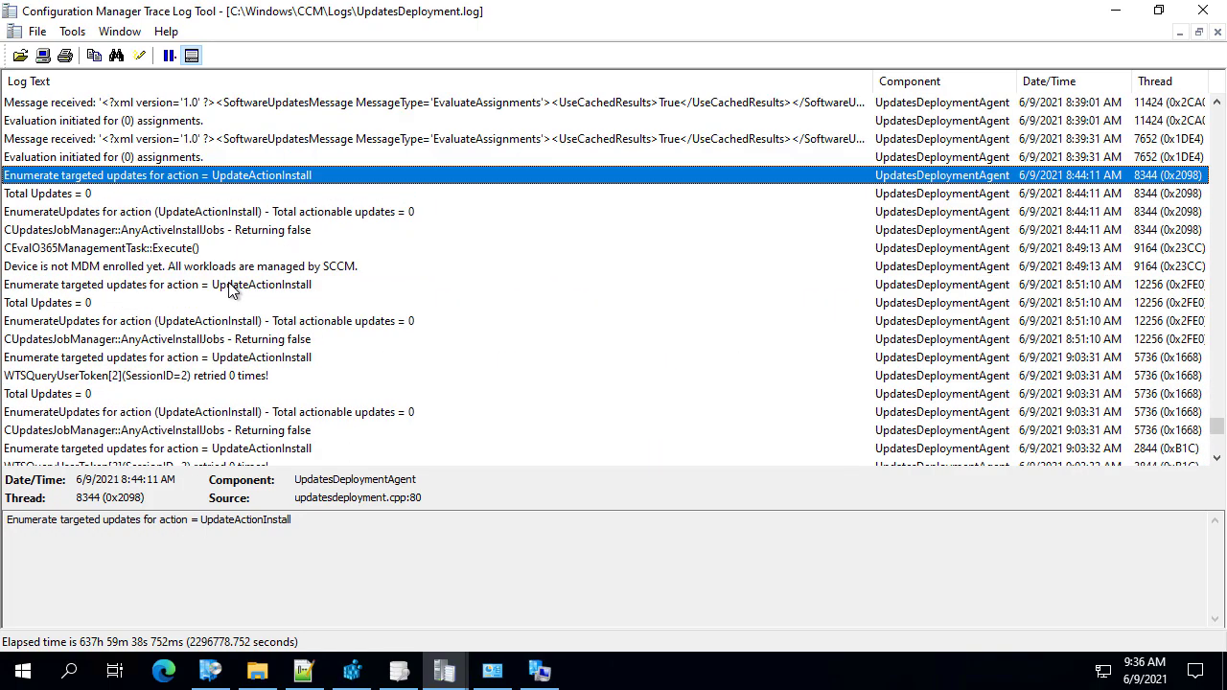
scroll(241, 290, down, 2)
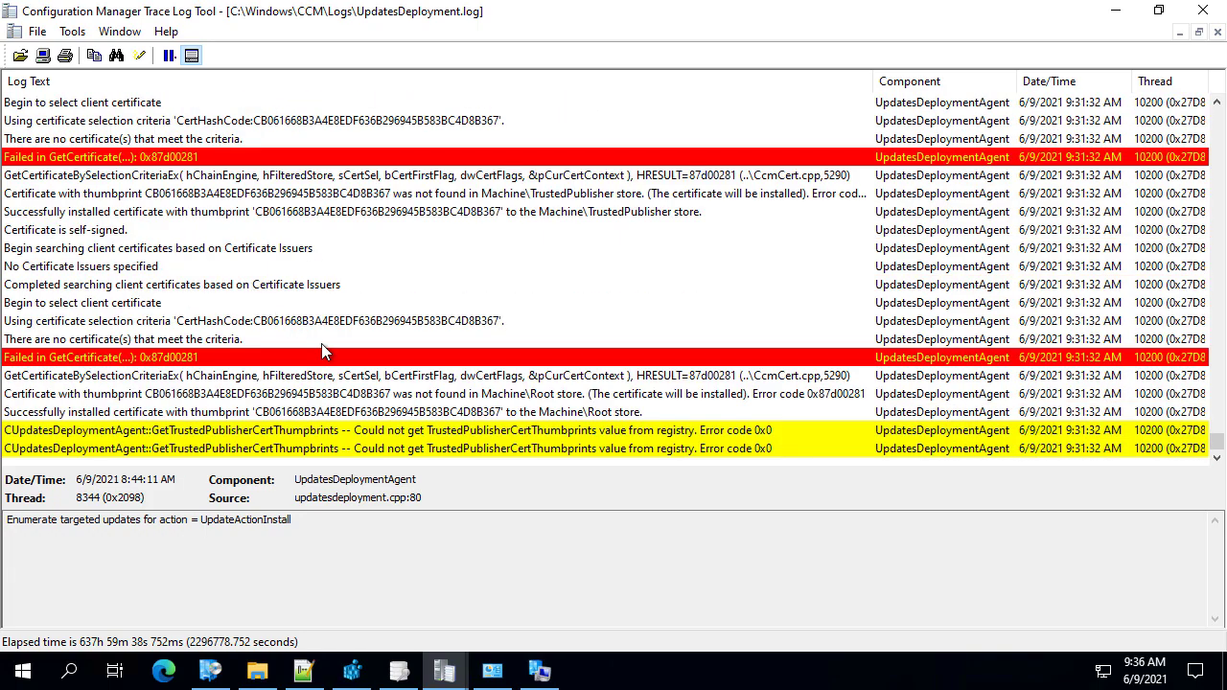
scroll(464, 401, up, 6)
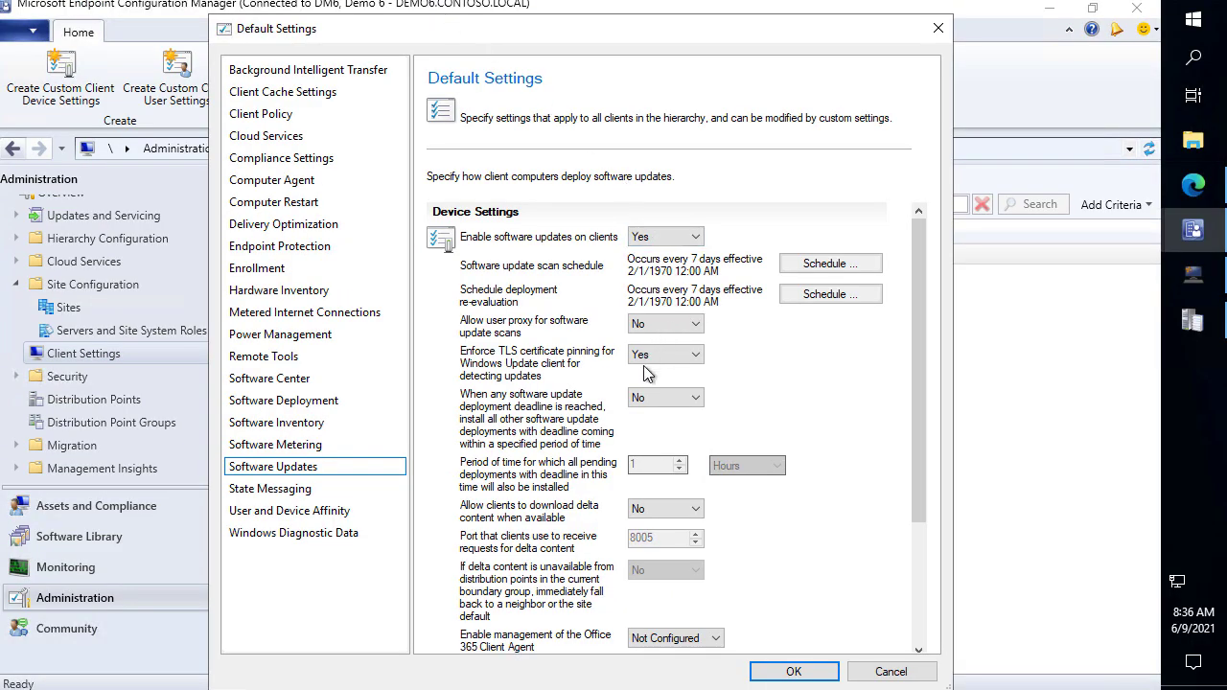
Step: Switch to the Configuration Manager console, accept the Default Settings, and show the deployments of the Patch My PC Software Updates group
click(814, 674)
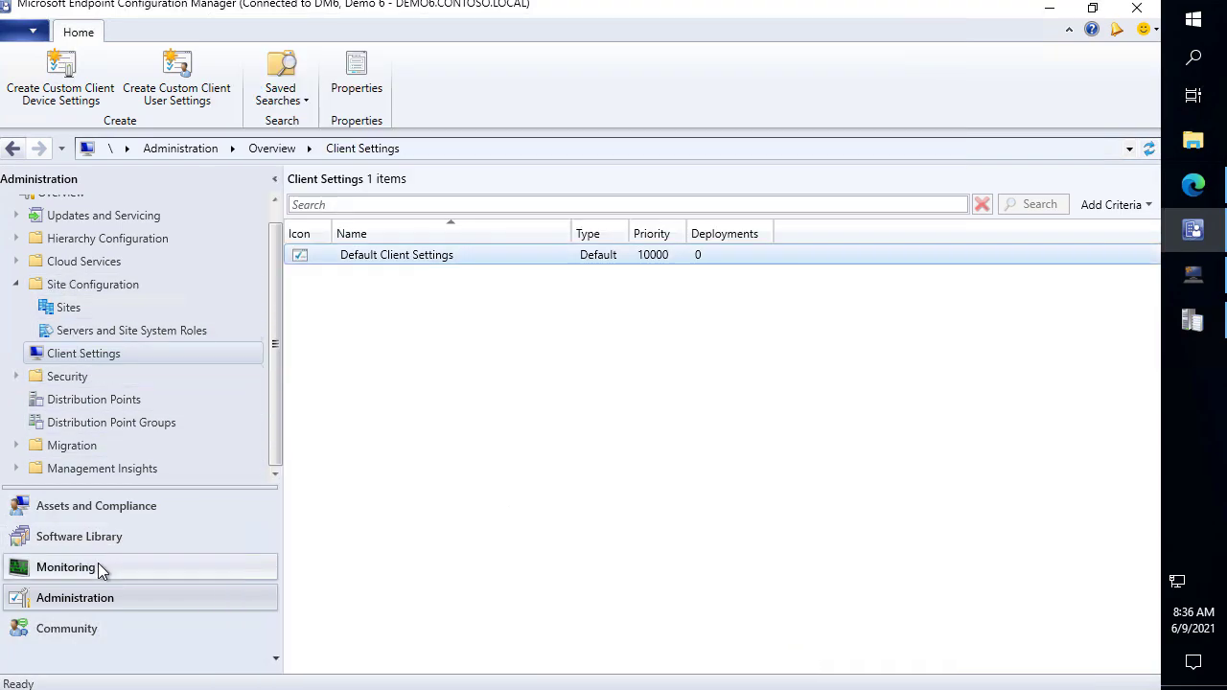
click(131, 534)
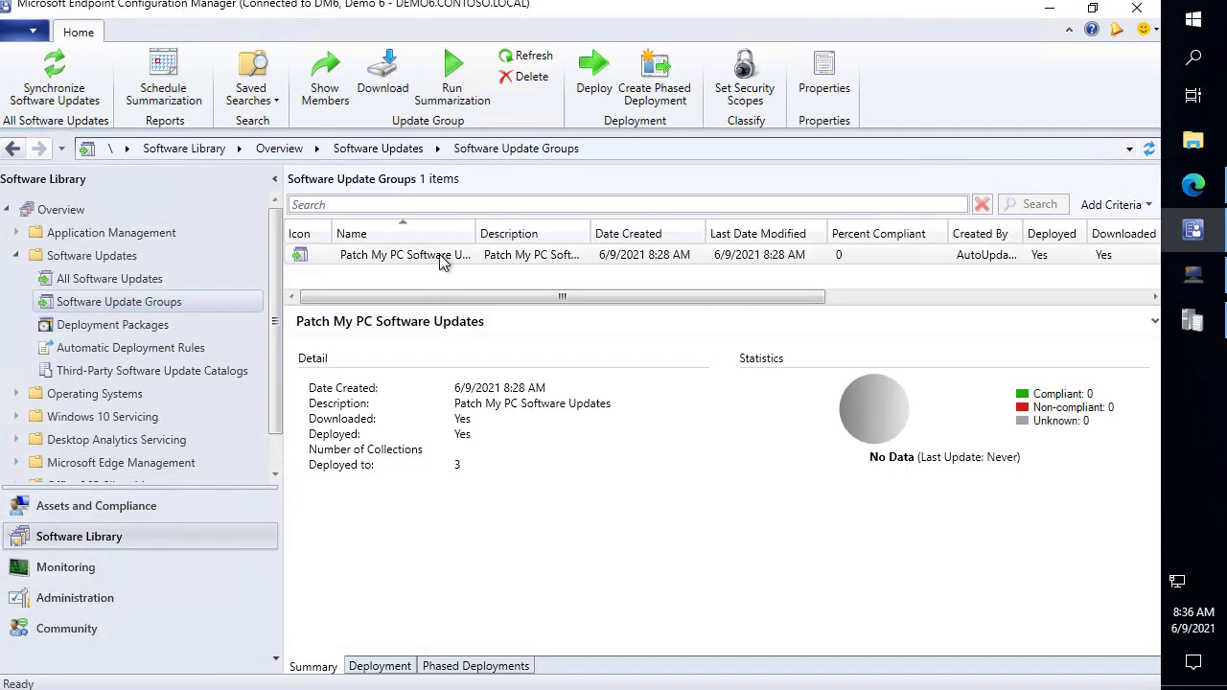
click(410, 665)
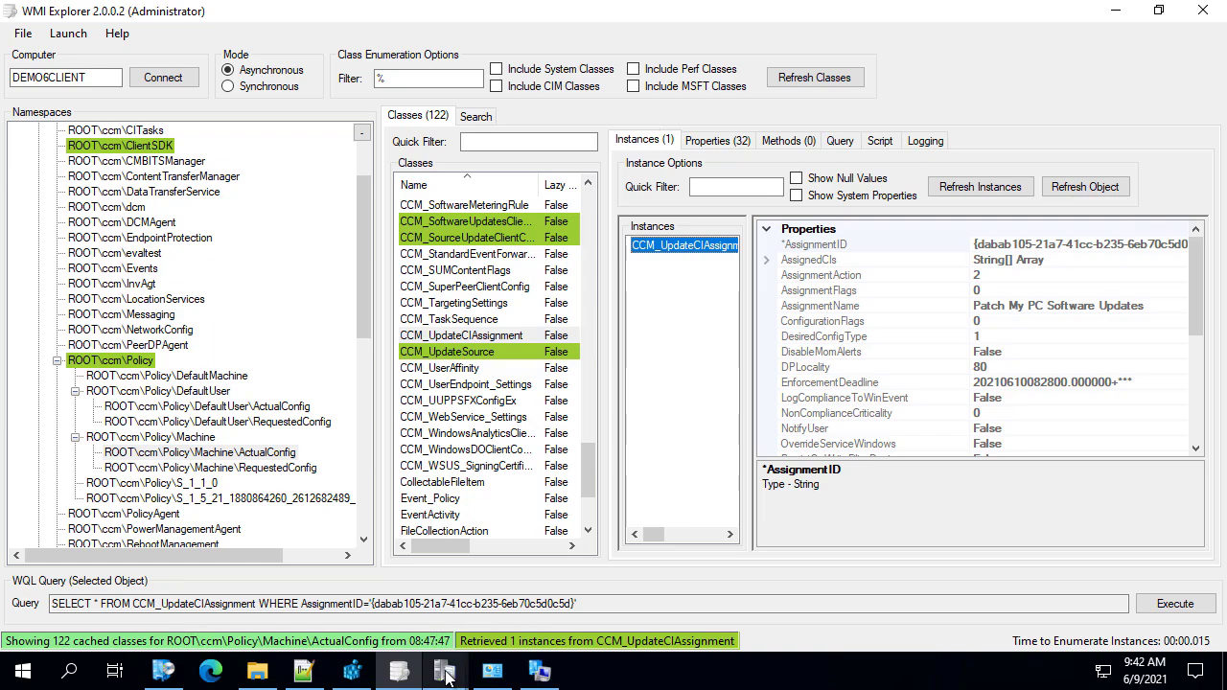
Step: Bring up the WUAHandler.log window, check its latest scan entries, and minimize it
mouse_move(441, 673)
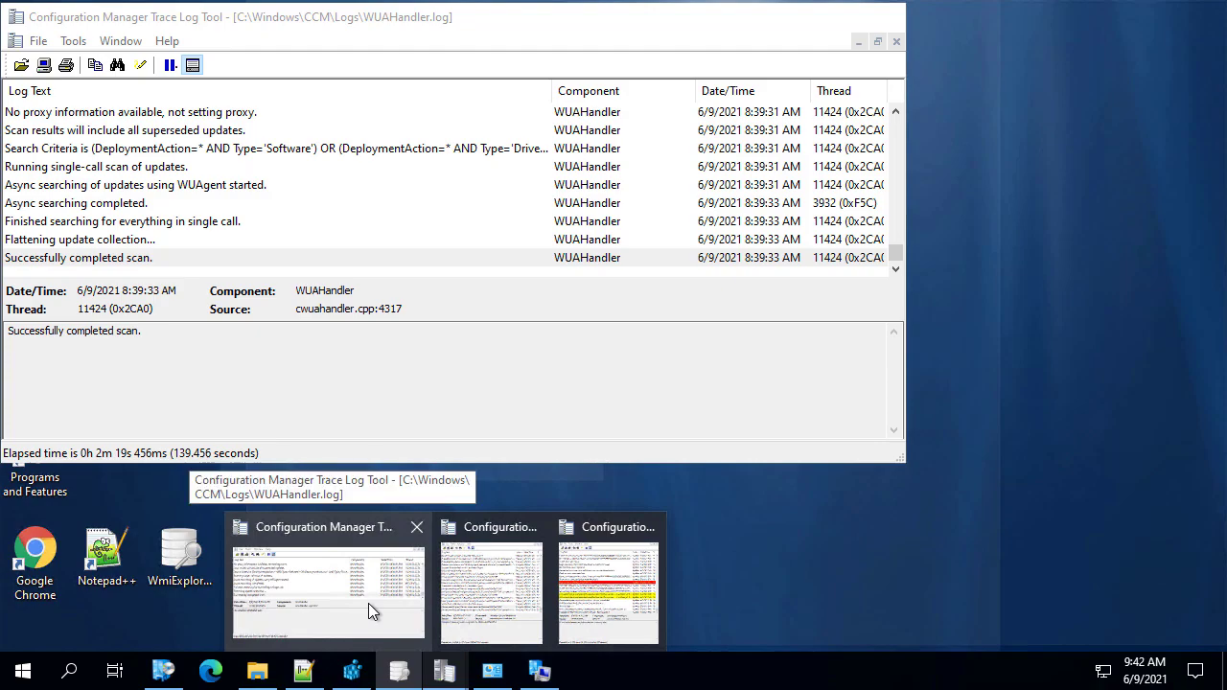
click(368, 603)
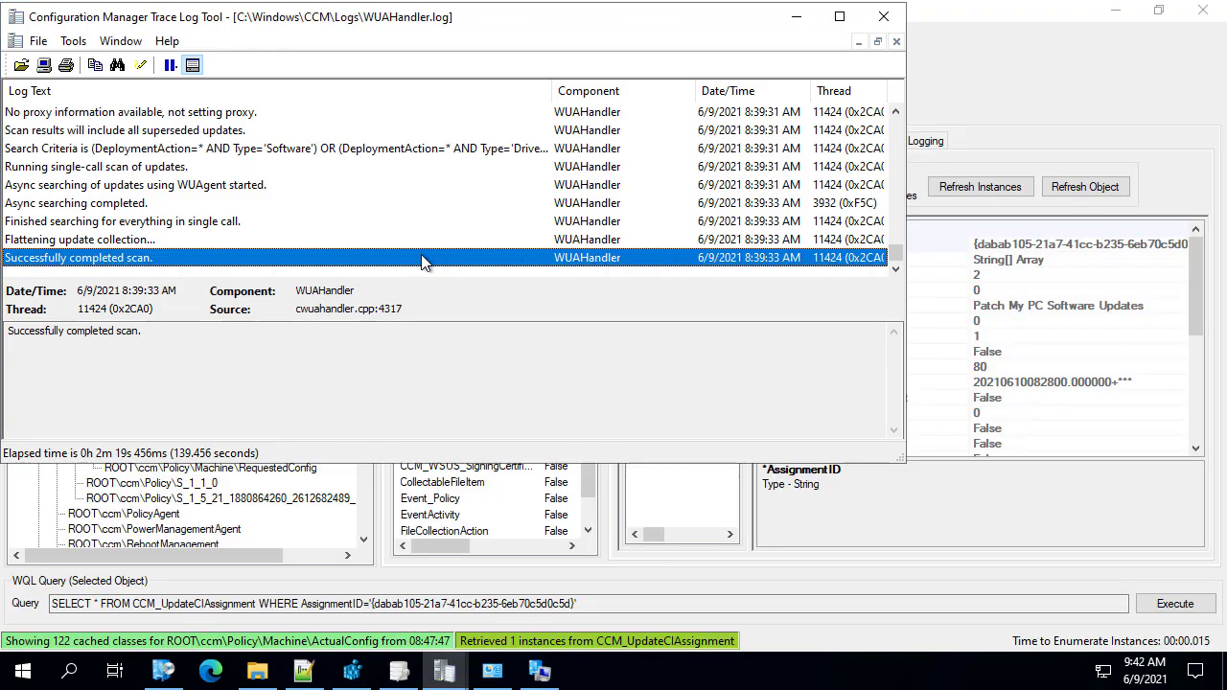
click(796, 17)
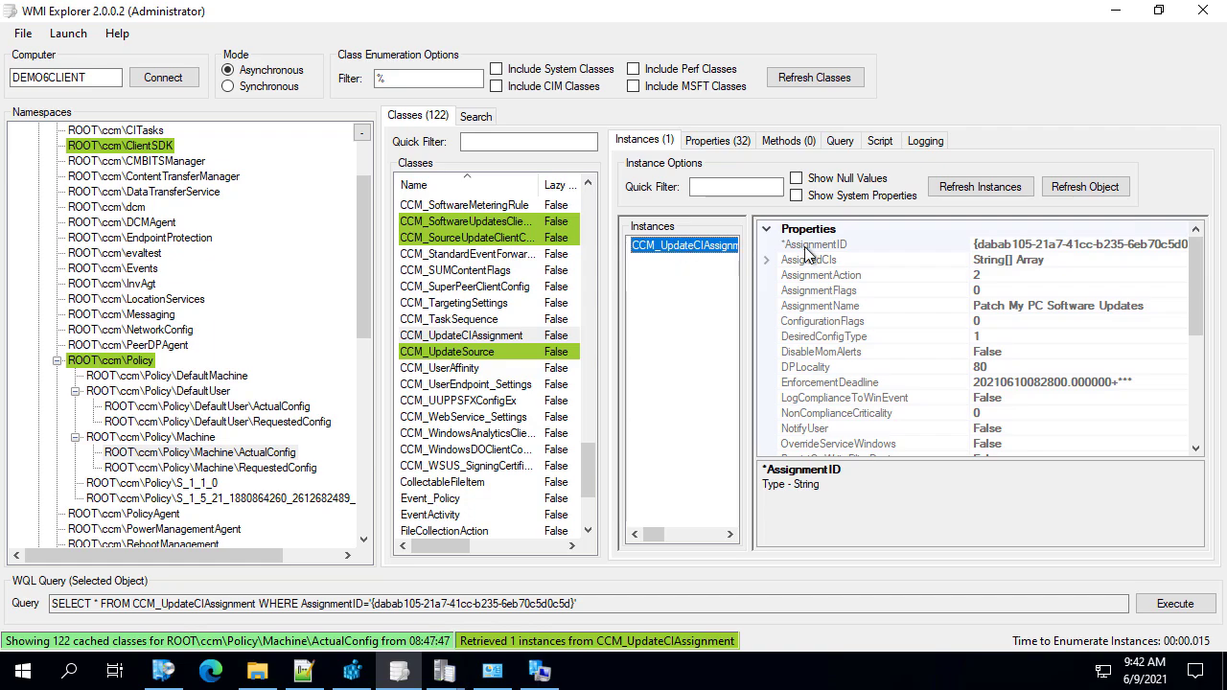
Step: Examine the CCM_UpdateCIAssignment instance's properties, including AssignmentName, and expand AssignedCIs to its first XML entry
scroll(1055, 269, down, 2)
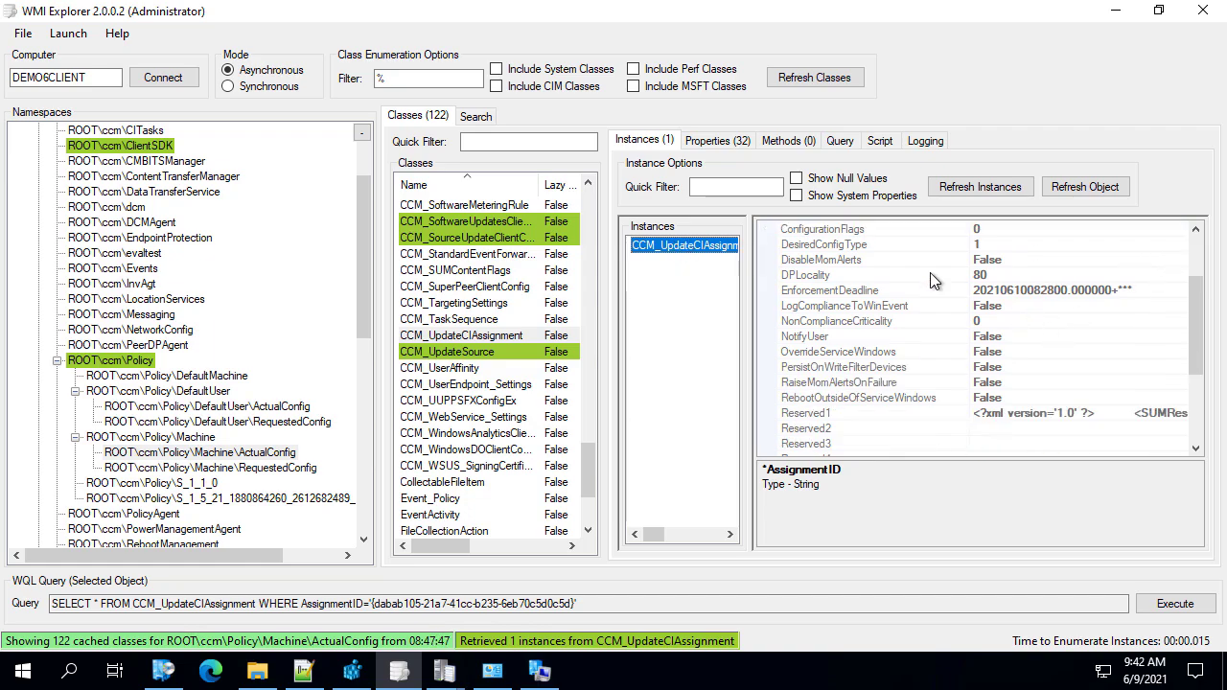
drag(1197, 321, 1193, 251)
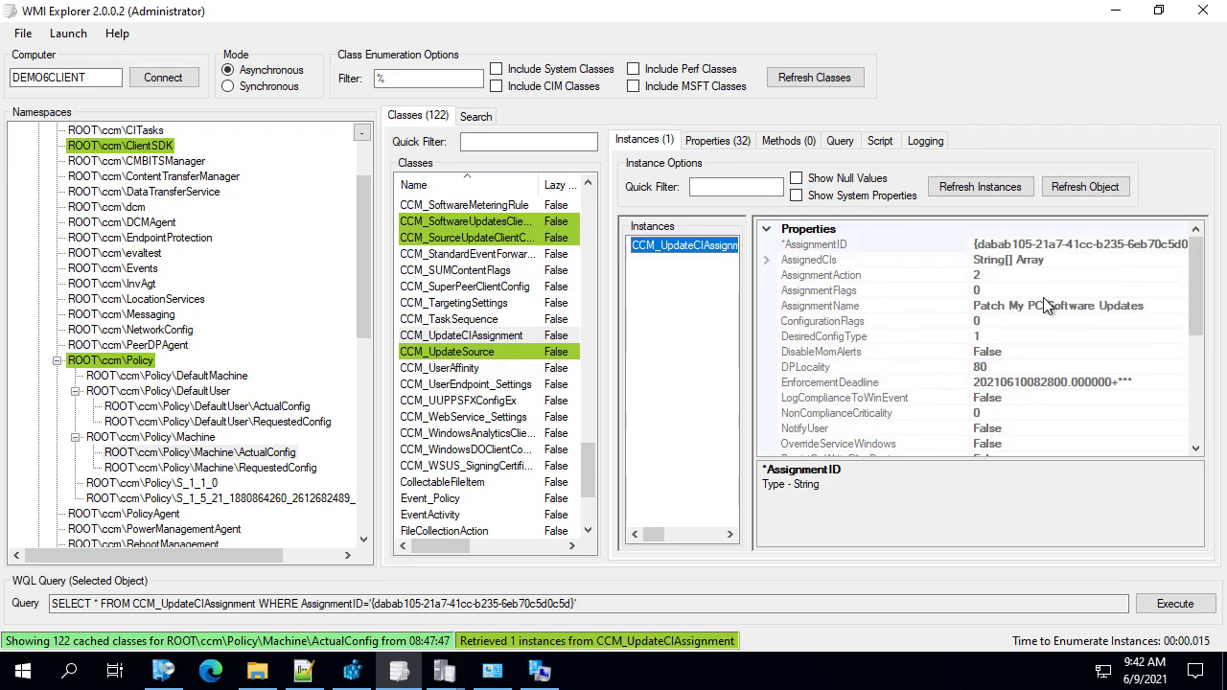
click(909, 306)
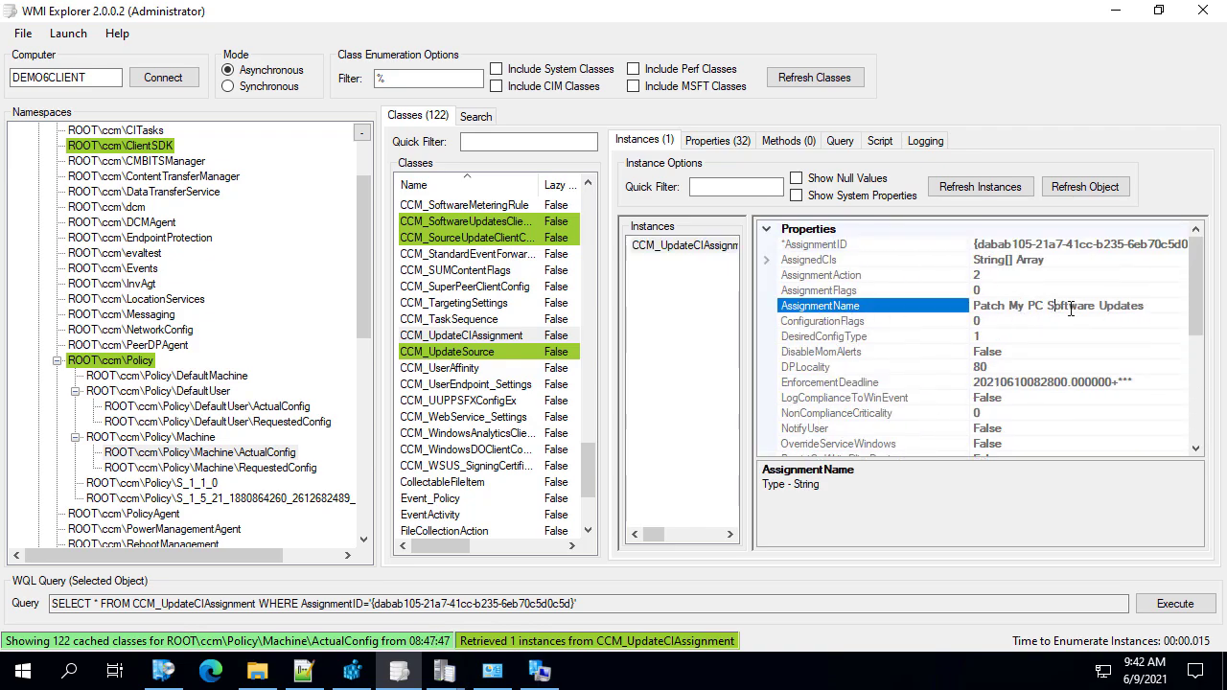
click(832, 276)
click(796, 261)
click(762, 258)
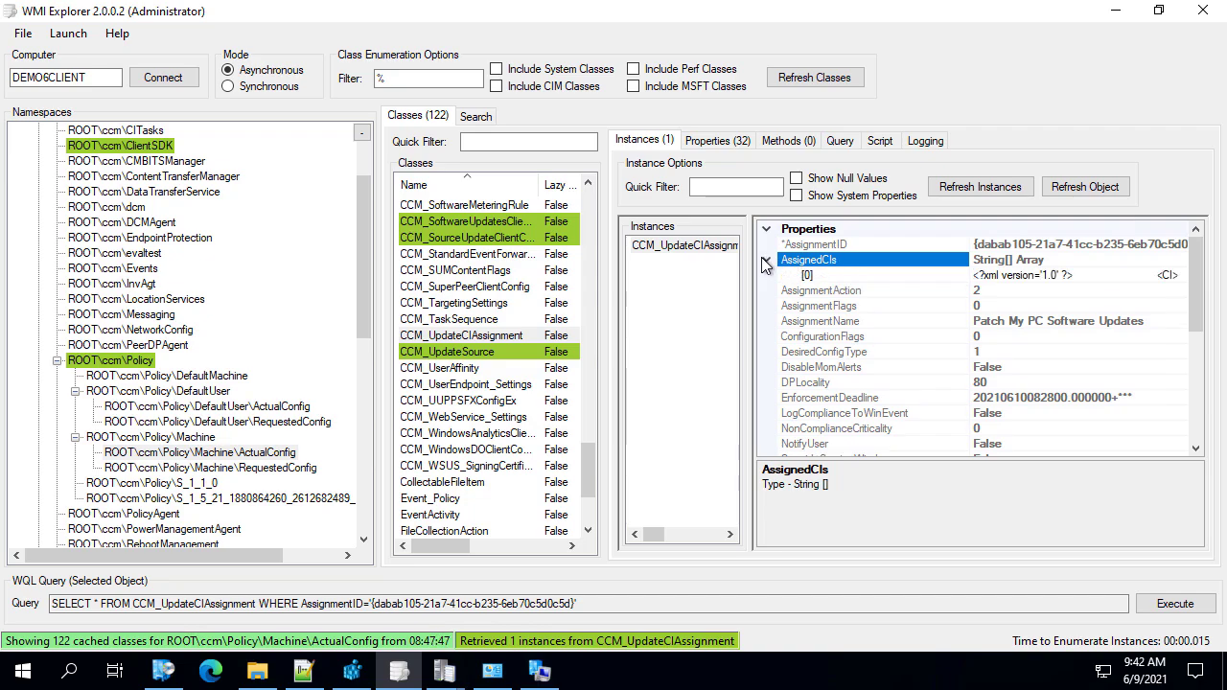
click(969, 275)
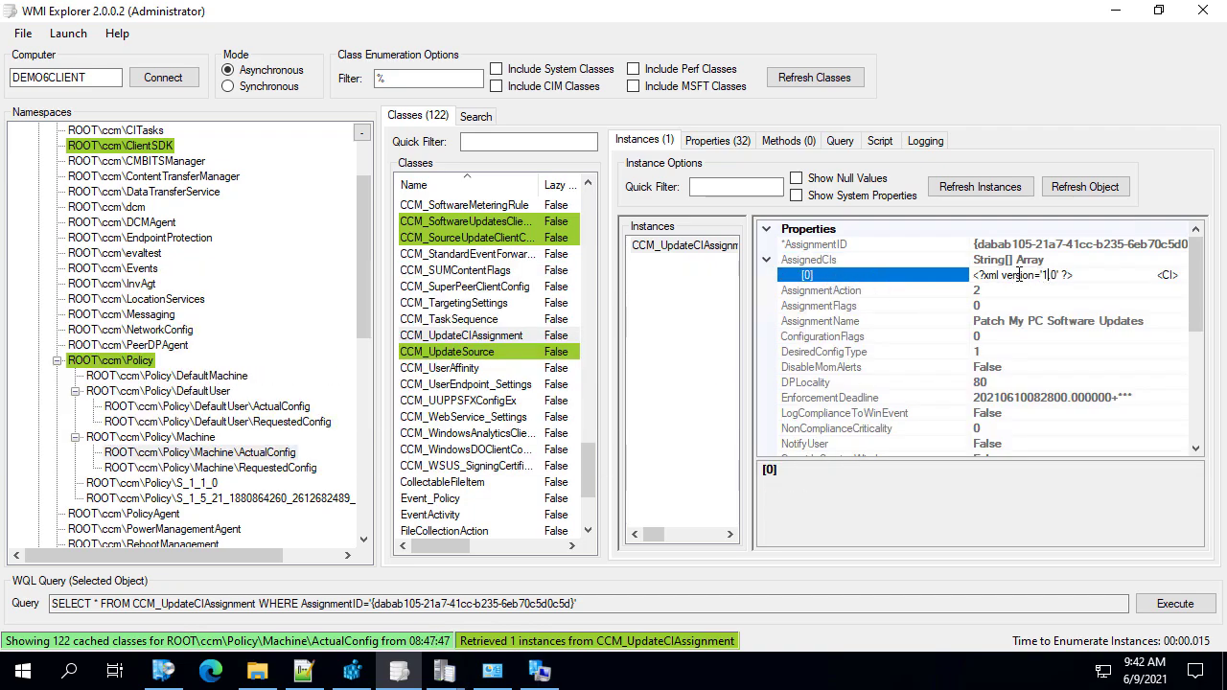
Step: Open the CCM_SoftwareUpdatesClientConfig instance, review its property values, and browse the neighbouring classes
click(505, 222)
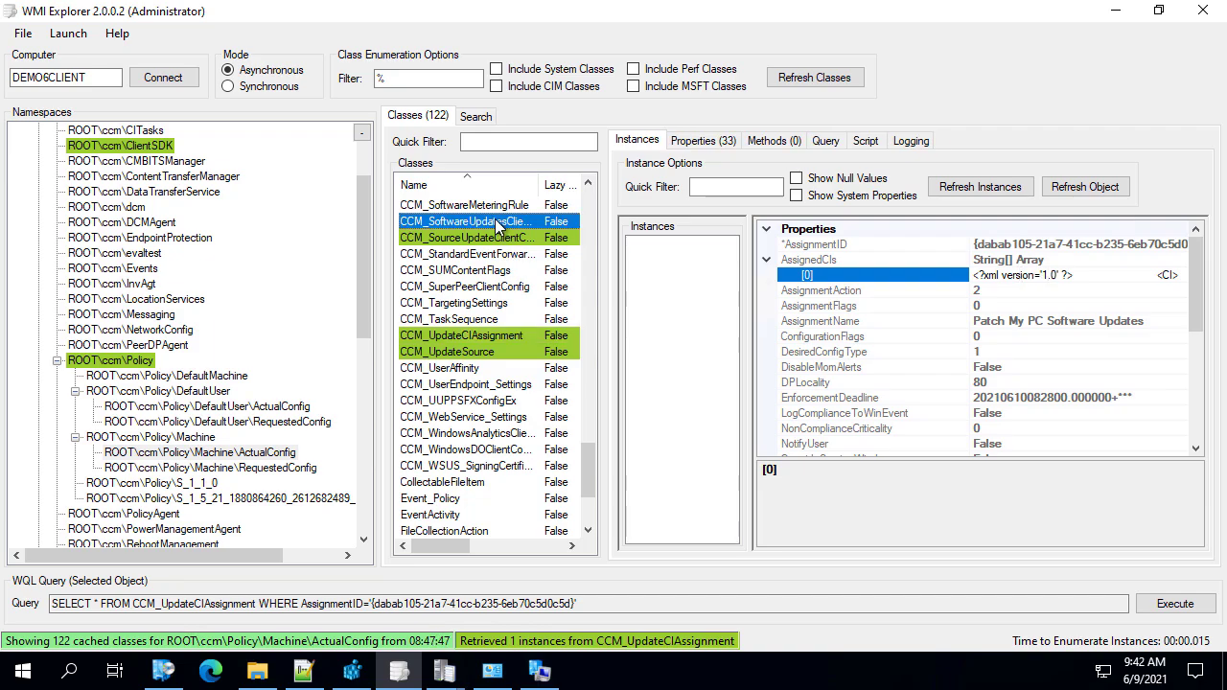
click(659, 246)
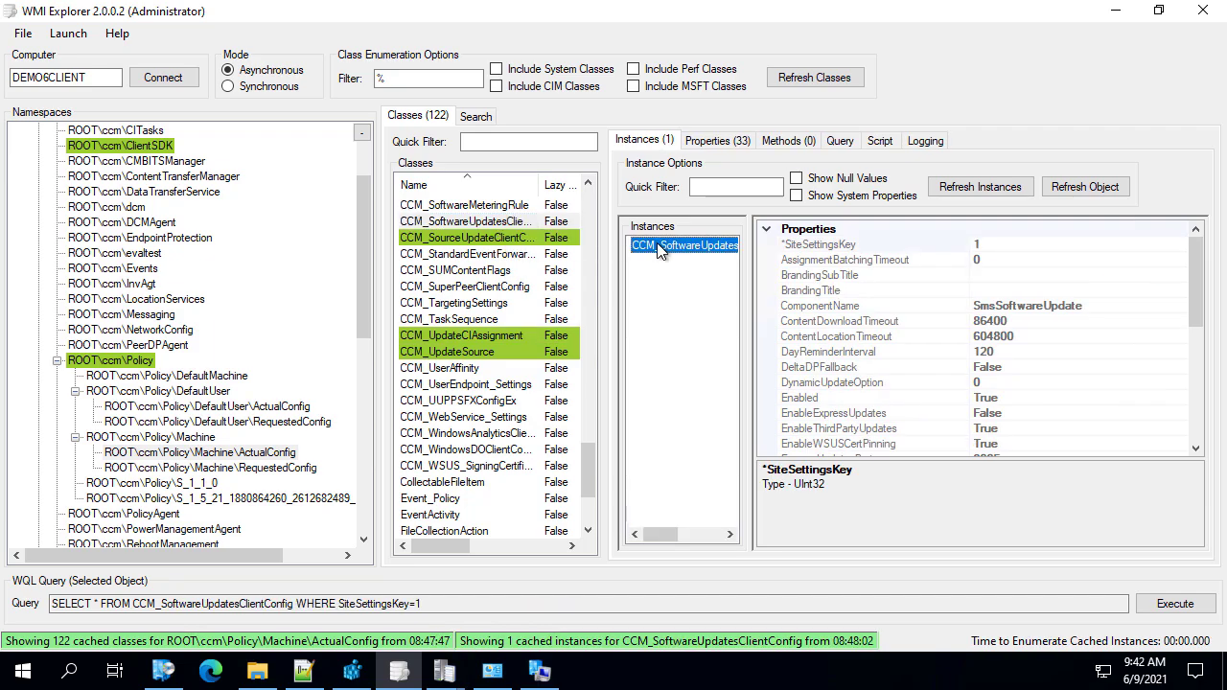
scroll(1038, 336, down, 2)
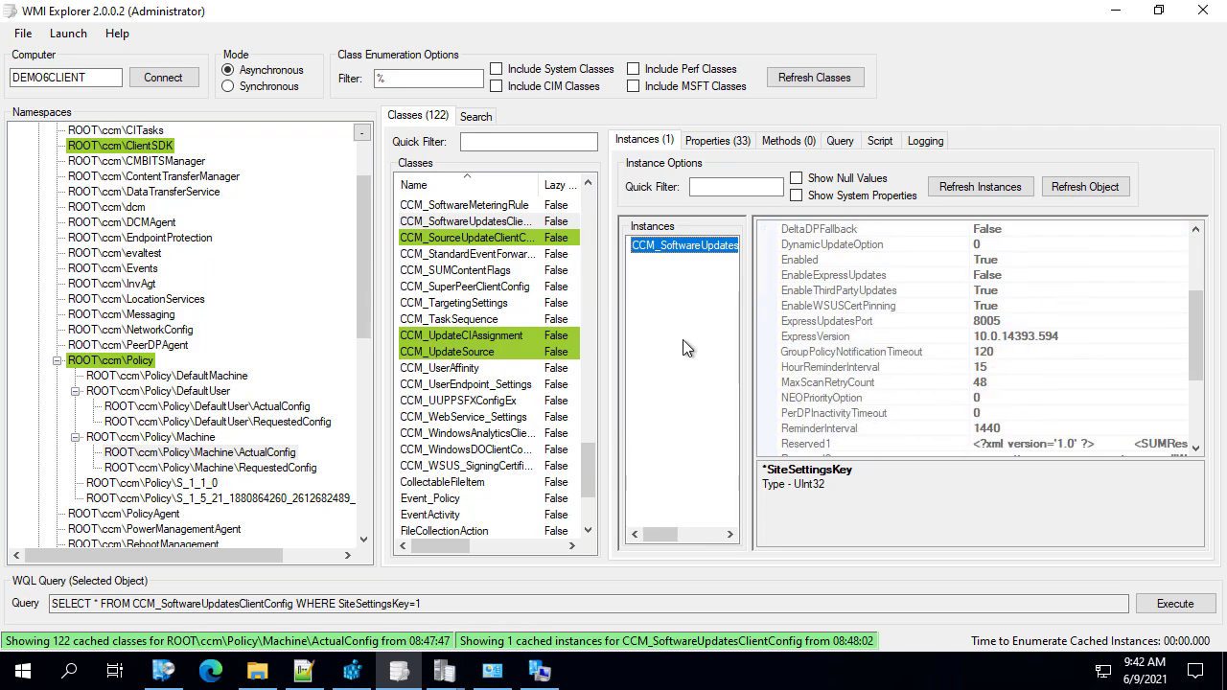
scroll(761, 341, down, 2)
scroll(511, 254, up, 1)
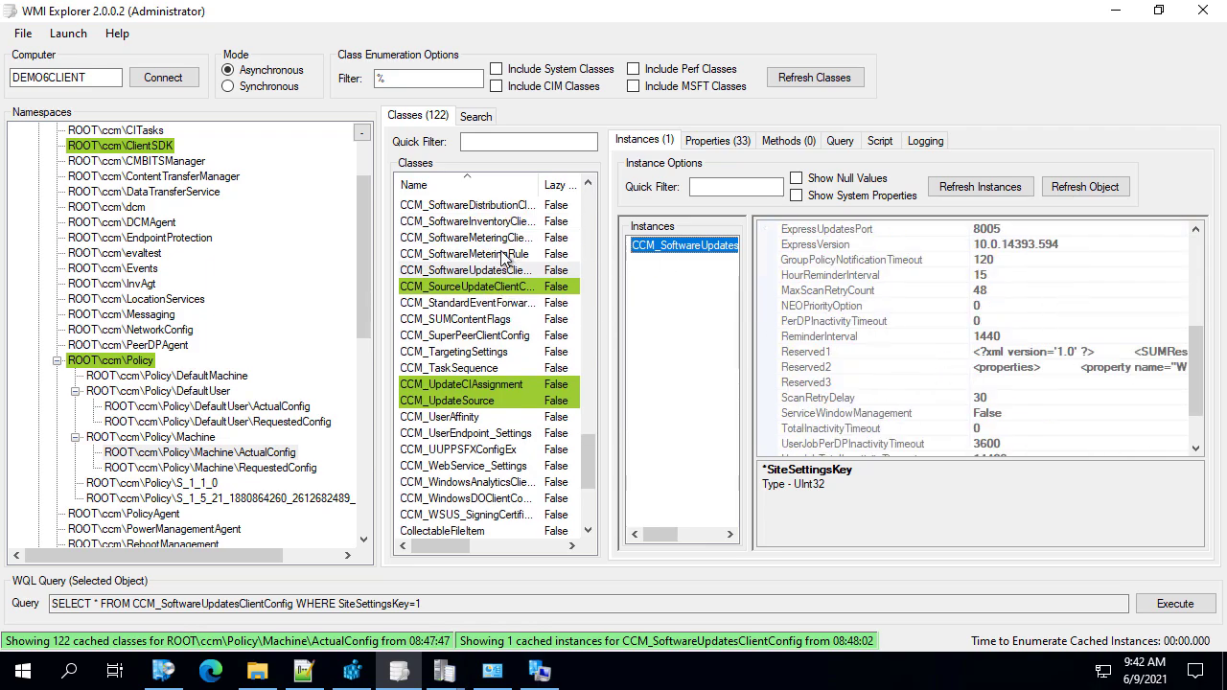
scroll(511, 309, up, 2)
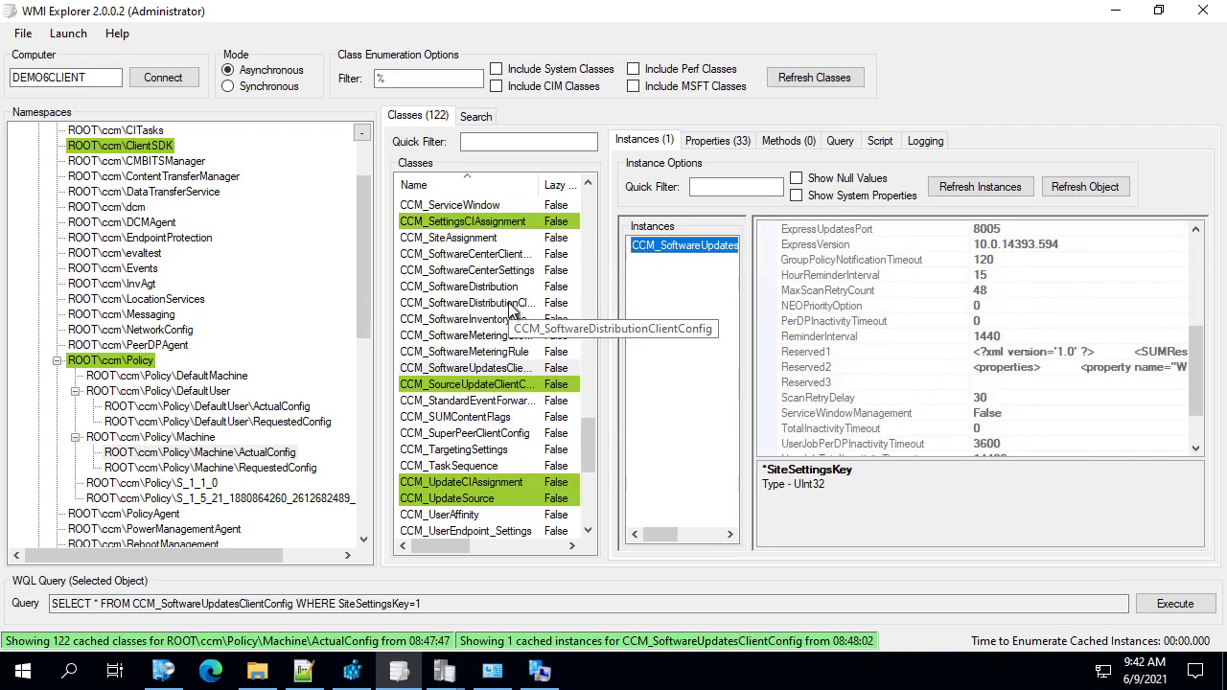
Step: Check the CCM_SettingsCIAssignment class for instances, and review the property values of the CCM_UpdateCIAssignment instance
scroll(510, 309, up, 3)
click(478, 369)
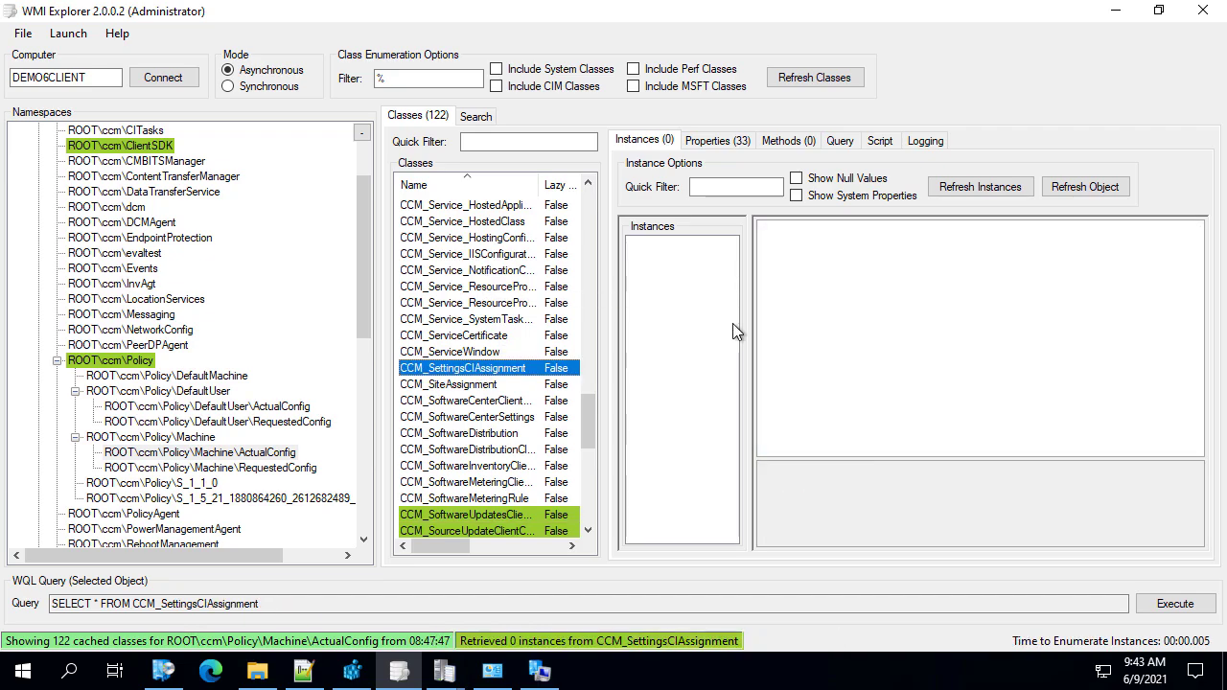
scroll(488, 372, down, 9)
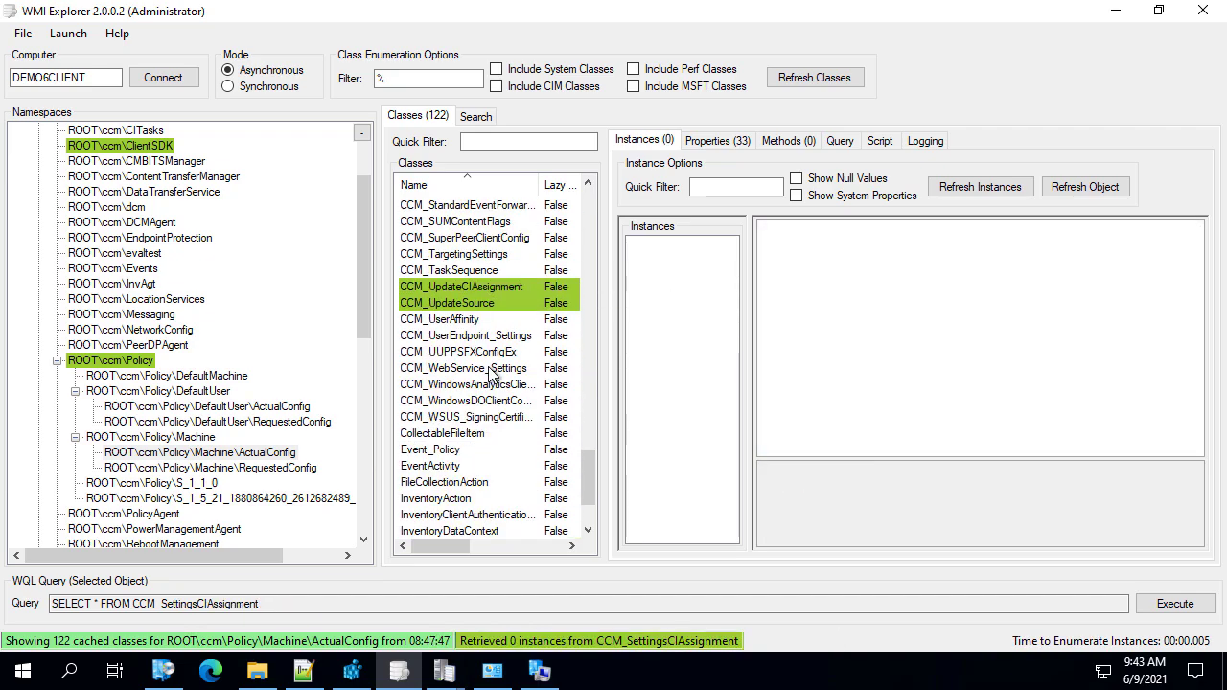
scroll(475, 359, up, 1)
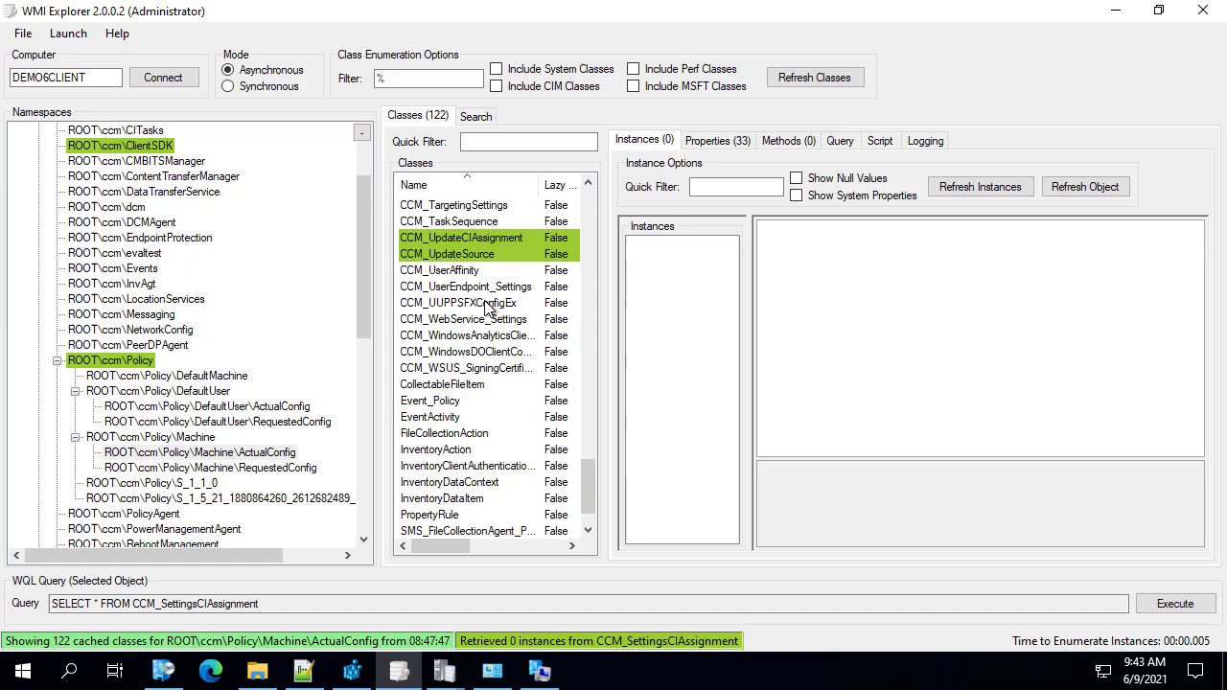
click(474, 242)
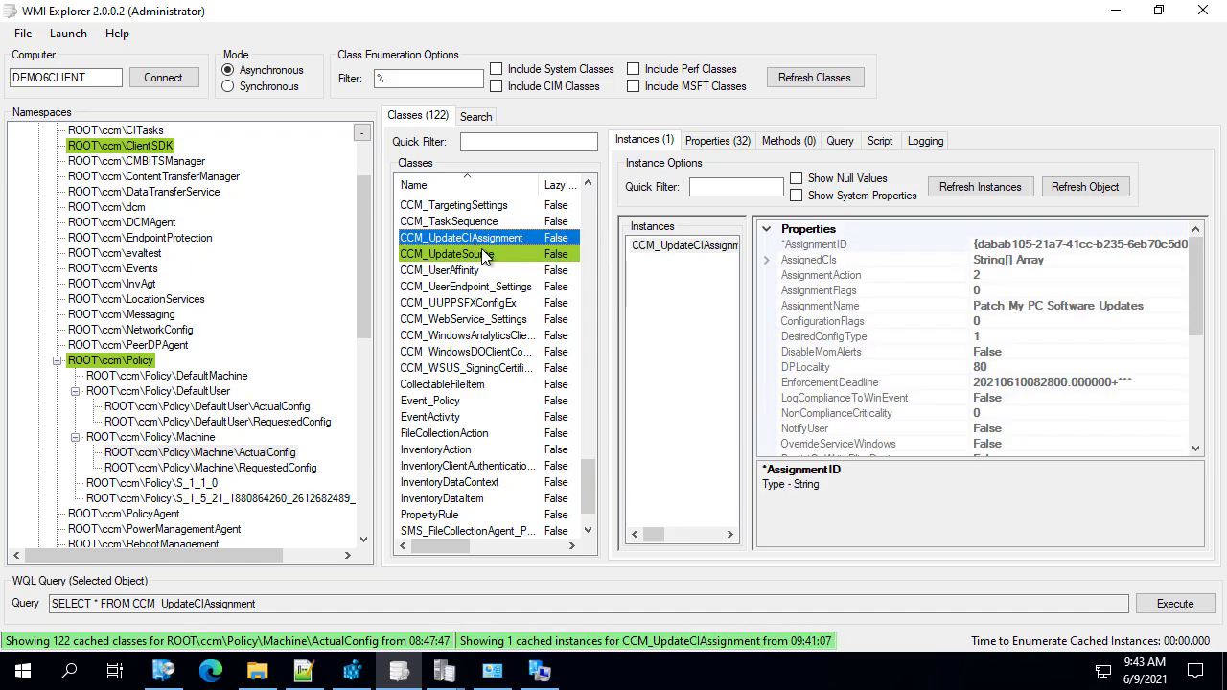
scroll(1062, 352, down, 2)
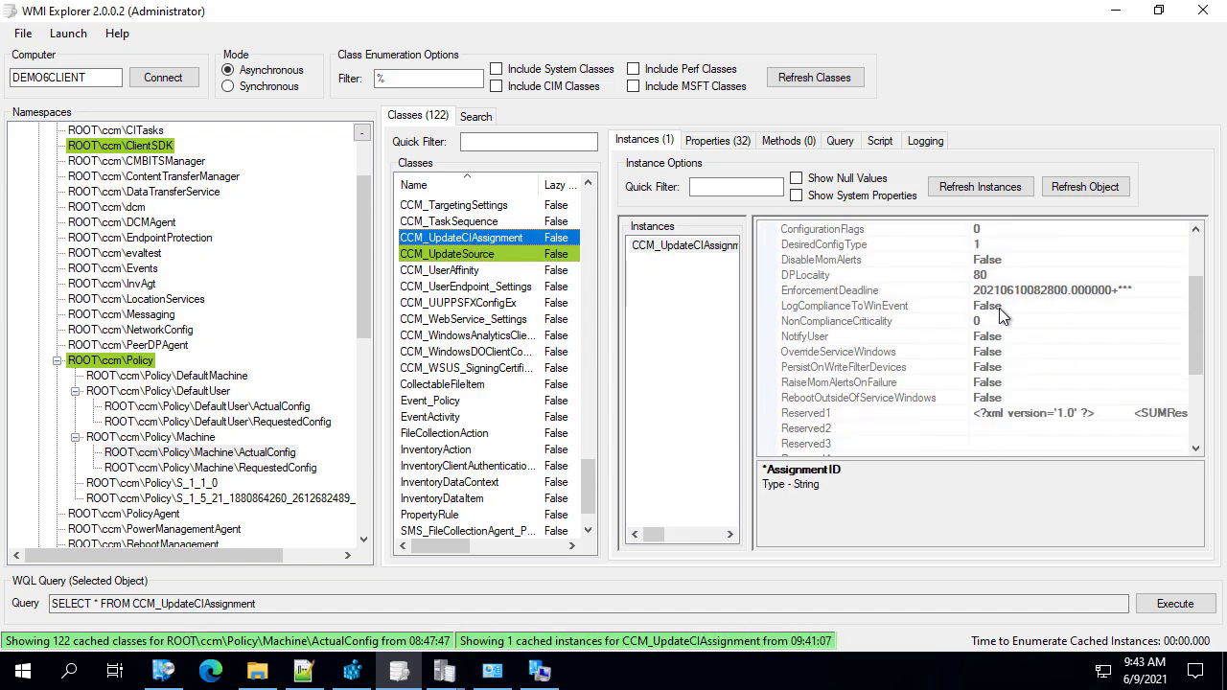
scroll(1002, 318, up, 2)
Step: Expand the AssignedCIs array of the CCM_UpdateCIAssignment instance and copy the XML text of entry [0]
click(768, 257)
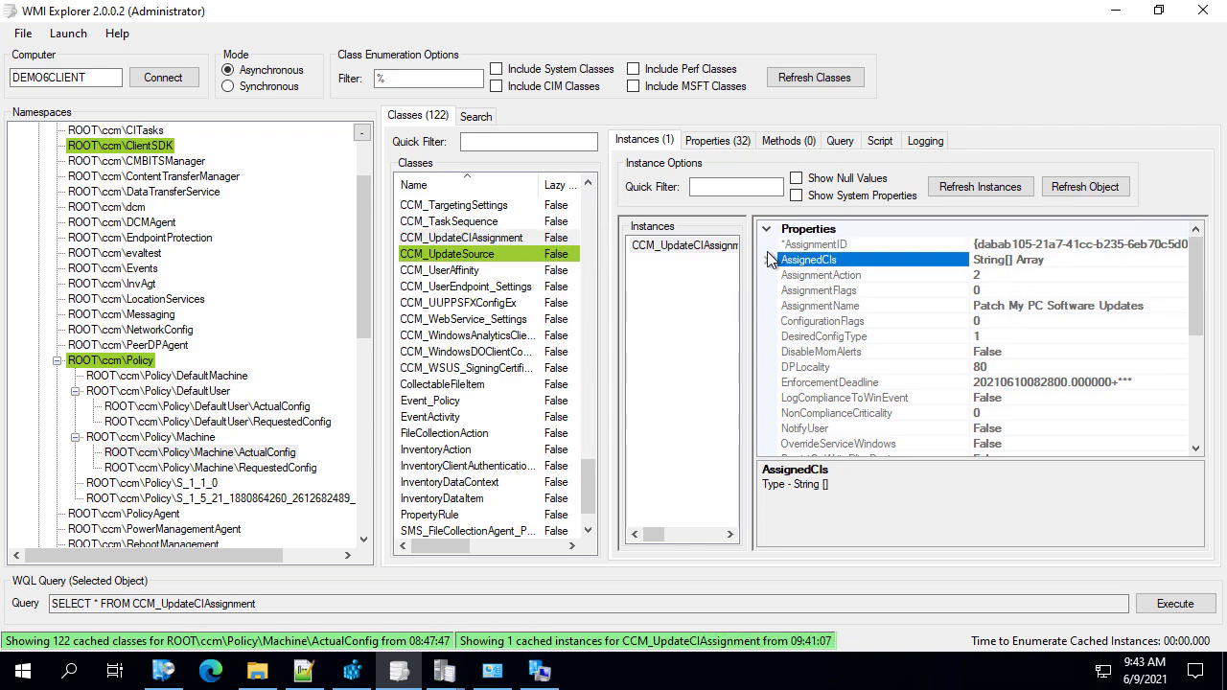
click(767, 260)
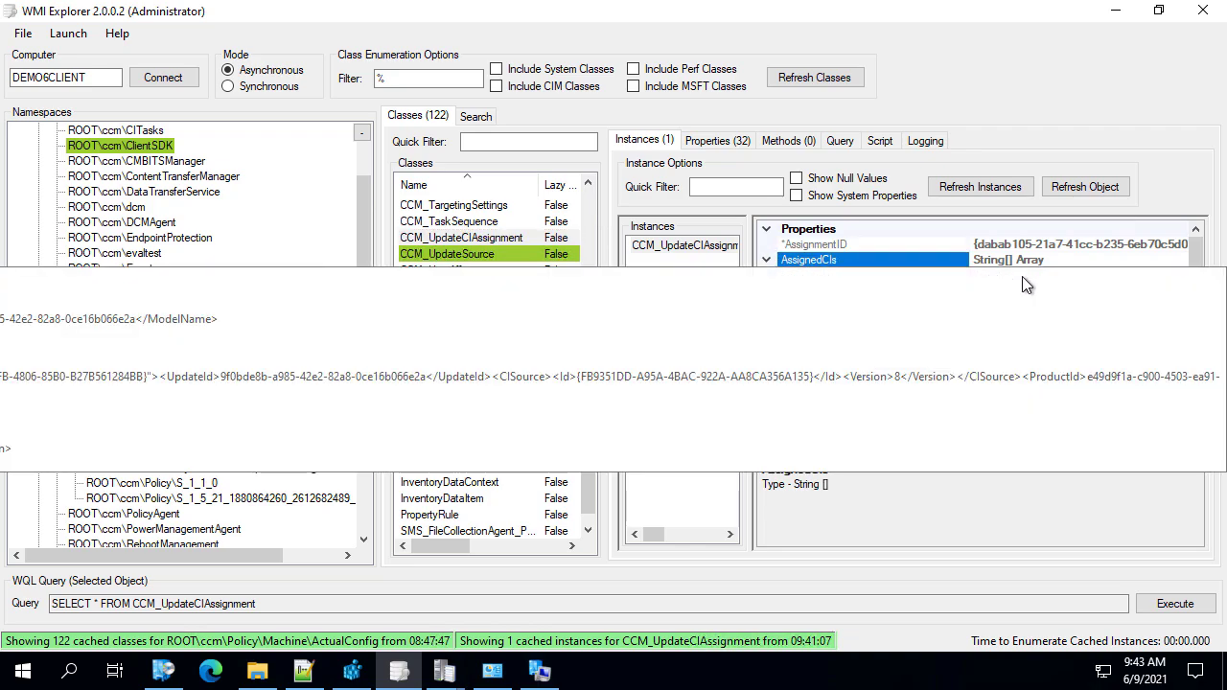
click(1026, 275)
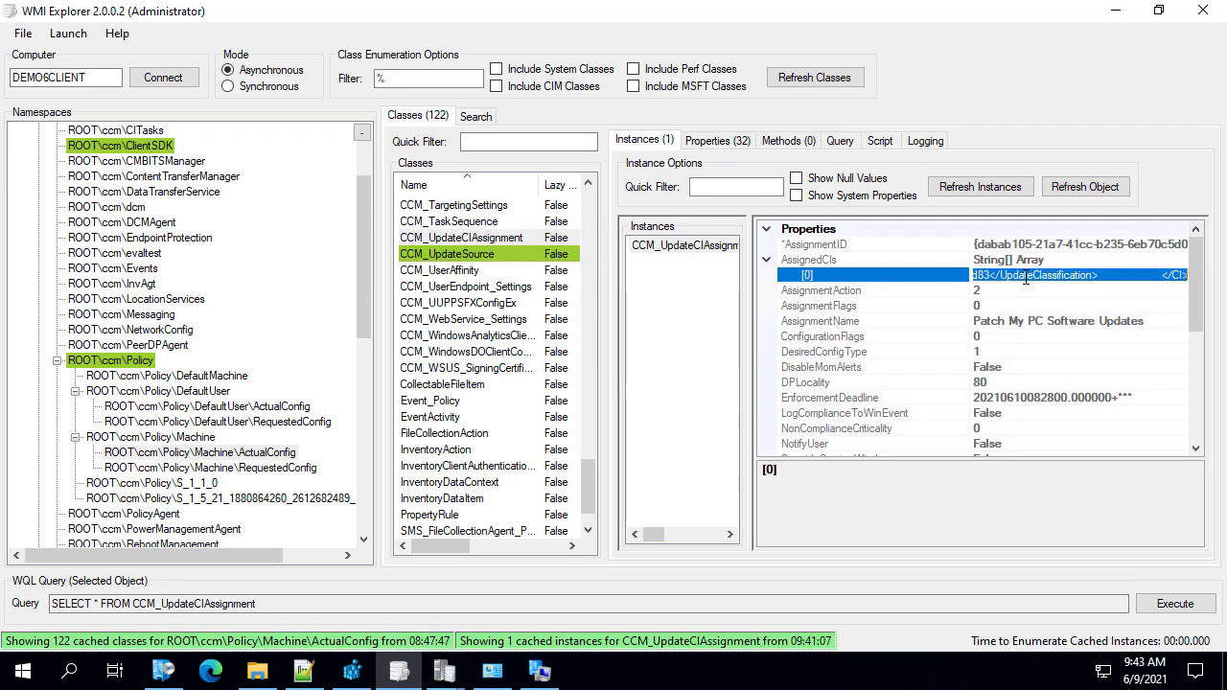
right_click(993, 276)
click(1020, 335)
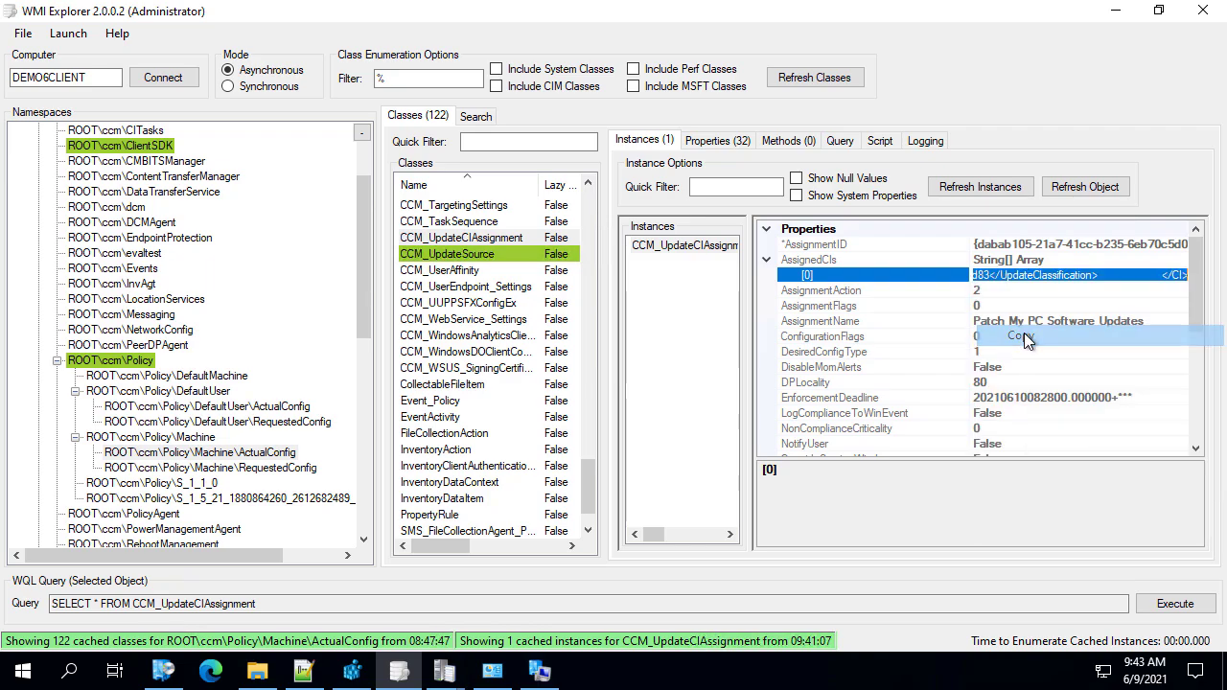
Step: Switch to Notepad++ and paste the copied CI XML into a new document
click(302, 671)
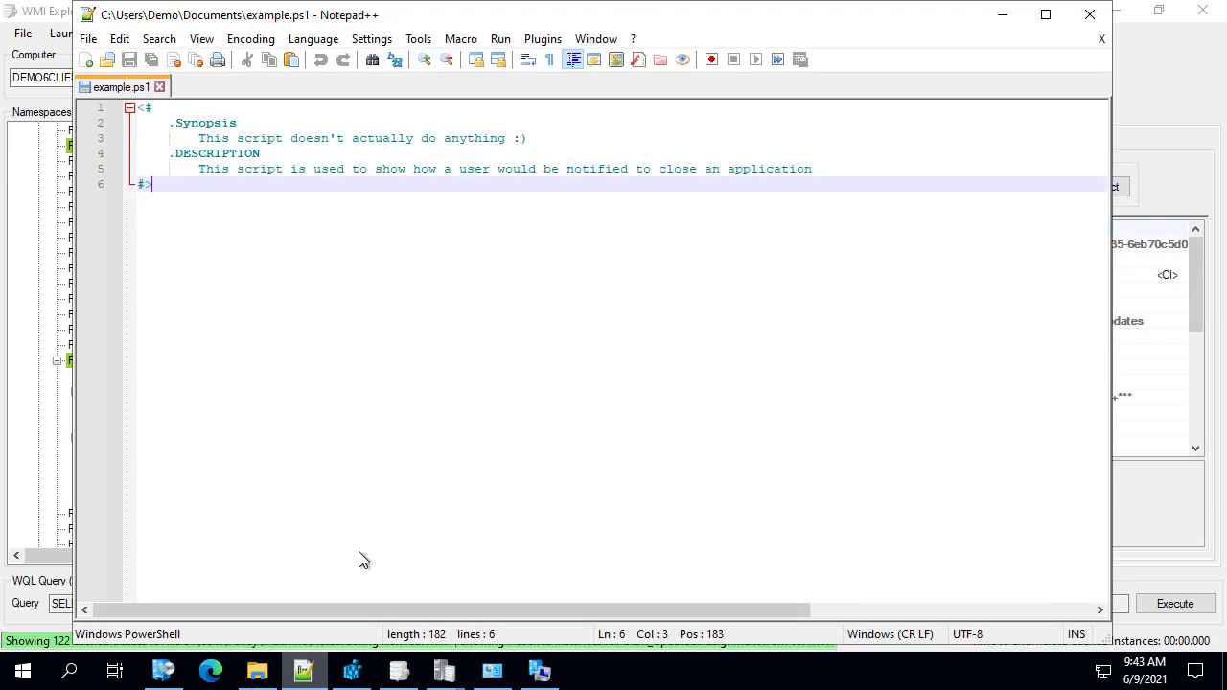
click(86, 59)
key(ctrl+v)
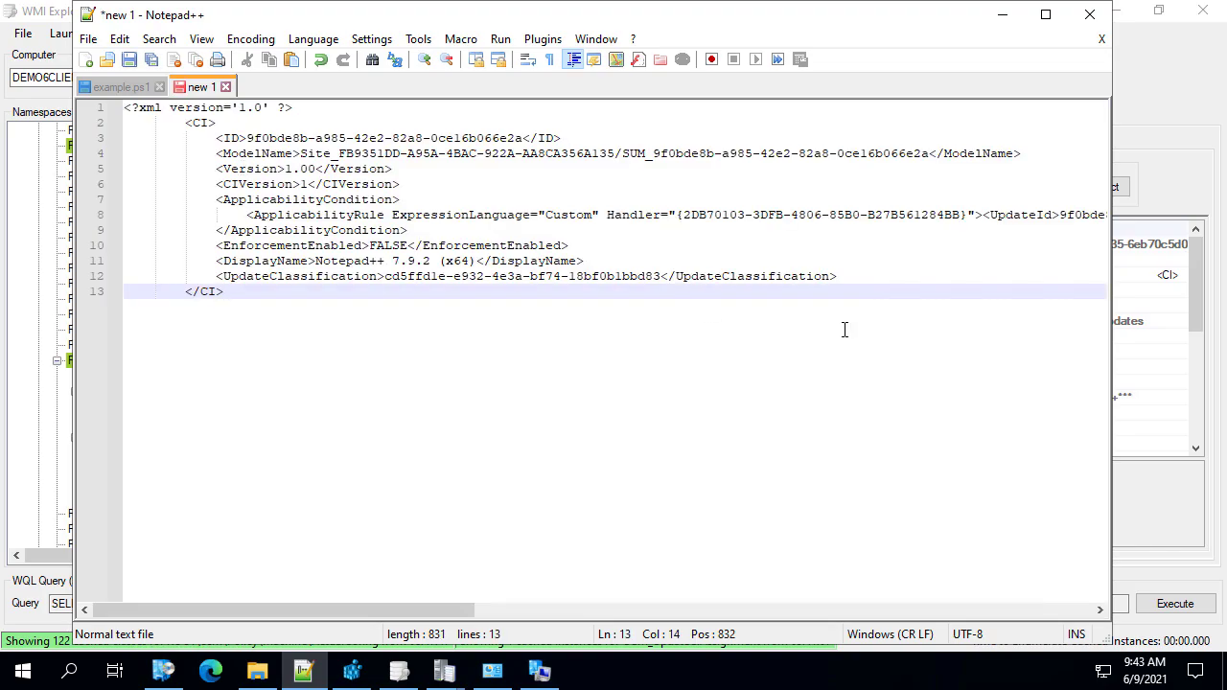
Step: Examine the DisplayName, UpdateClassification and neighbouring elements of the pasted CI XML, and minimize Notepad++
click(431, 276)
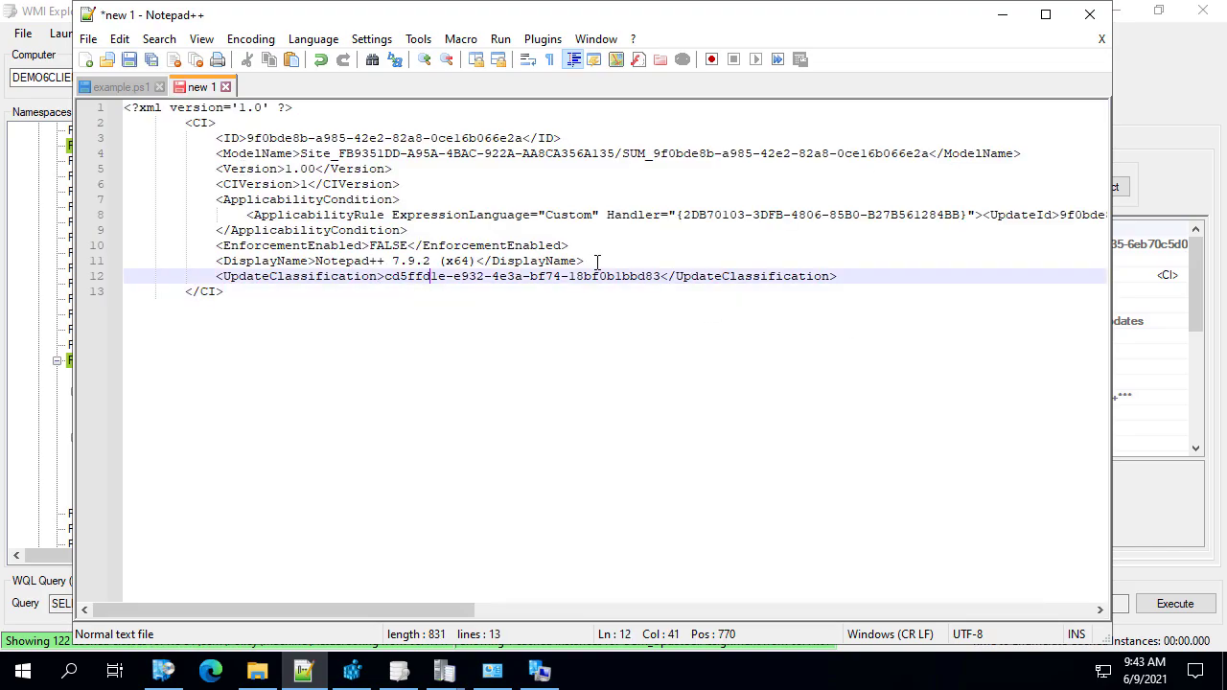
drag(582, 261, 231, 261)
drag(856, 278, 90, 230)
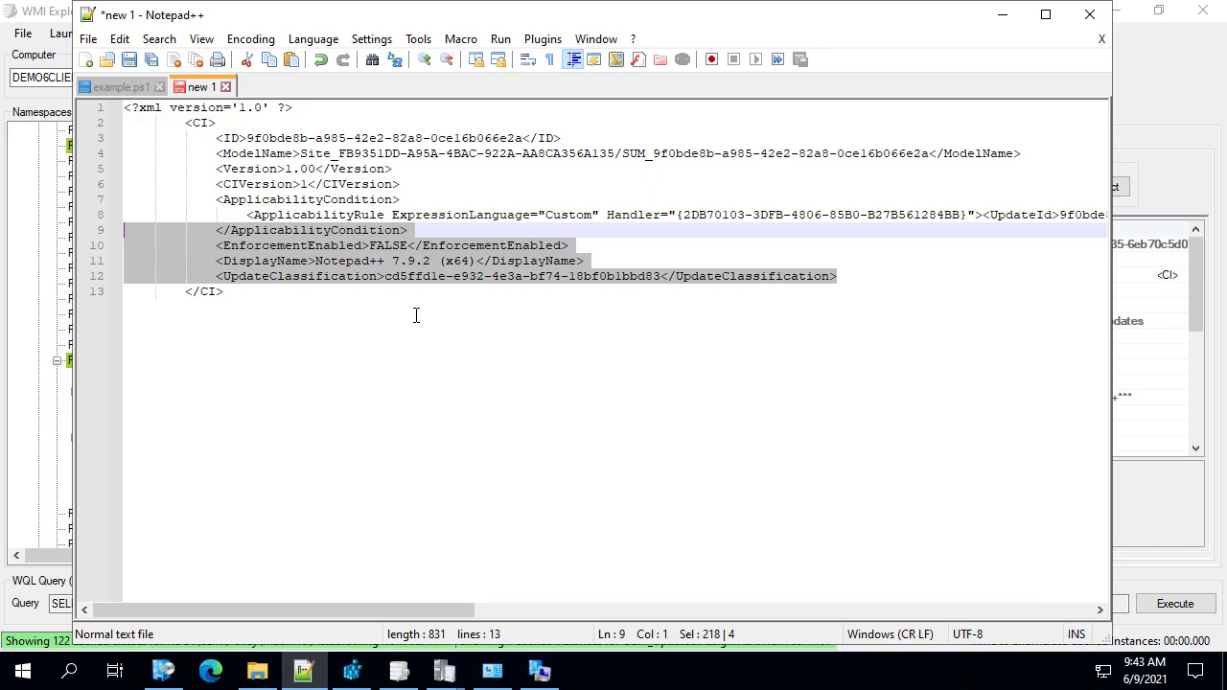
click(933, 270)
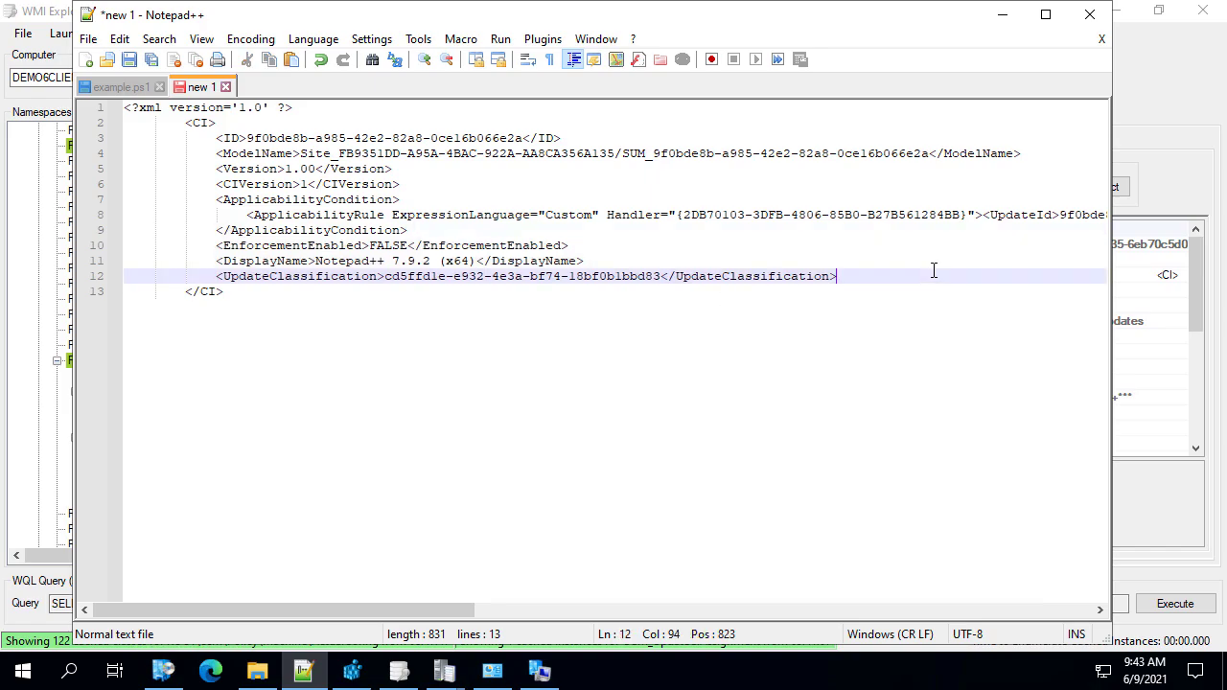
click(1003, 17)
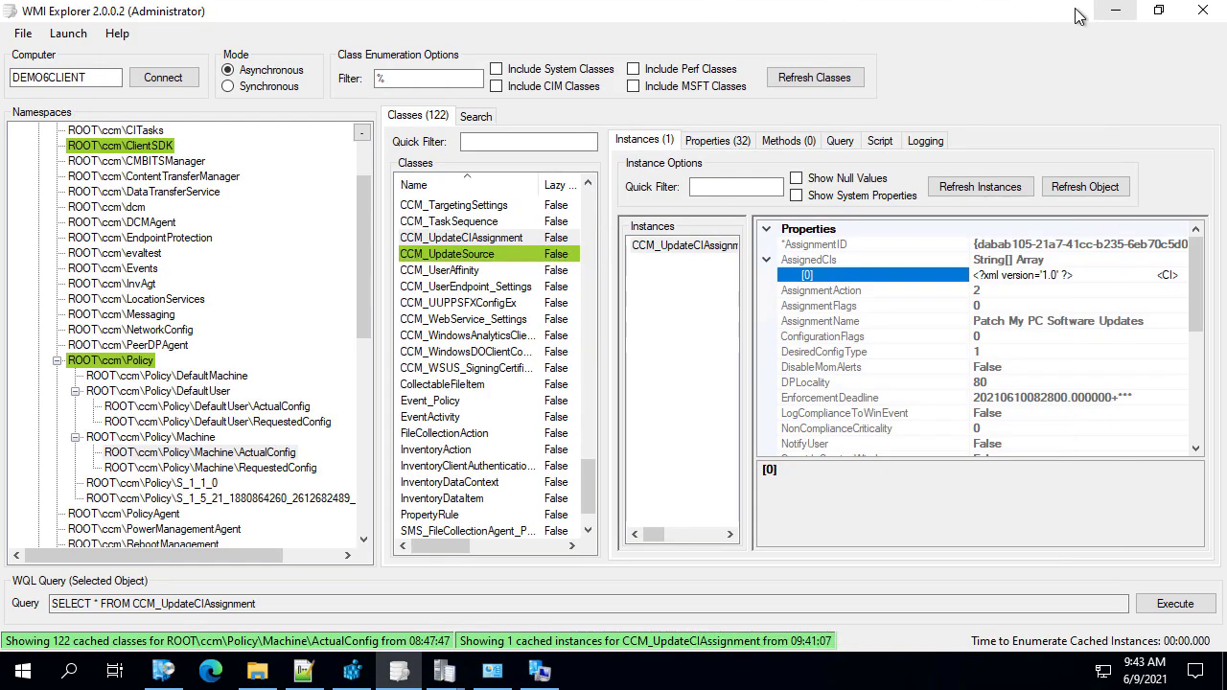
Step: Bring up the UpdatesDeployment log in the trace log tool and examine its latest UpdateActionInstall enumeration entries
mouse_move(533, 680)
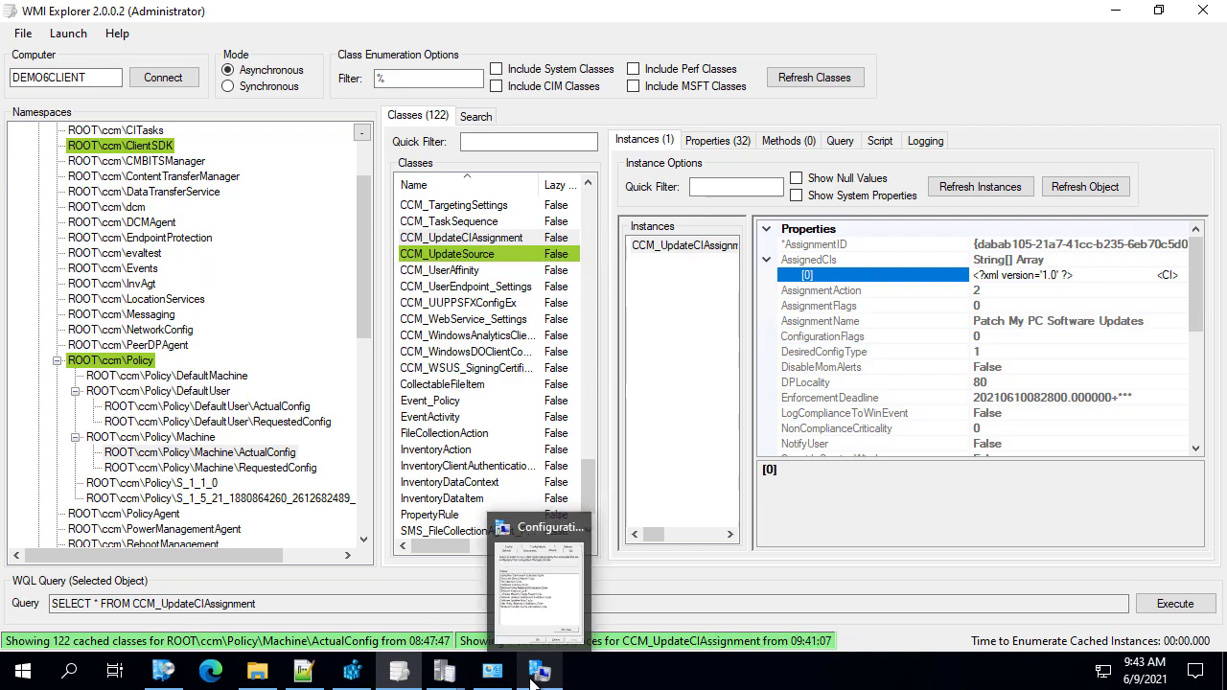
mouse_move(443, 674)
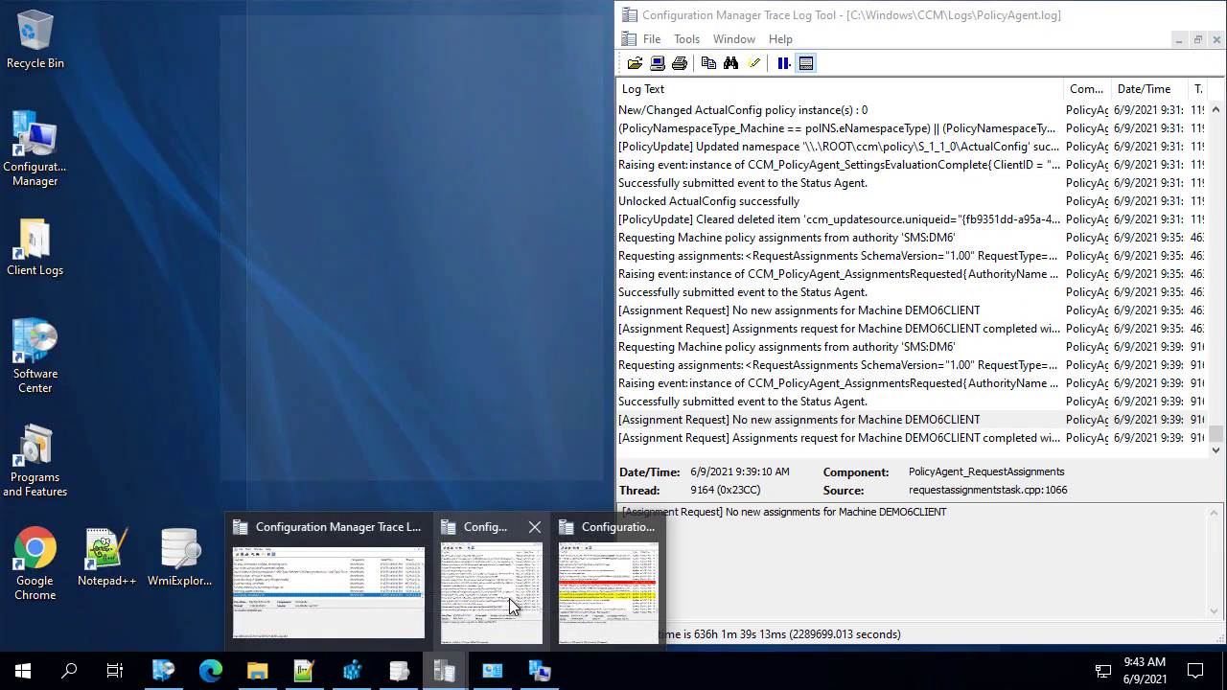
mouse_move(613, 591)
mouse_move(516, 600)
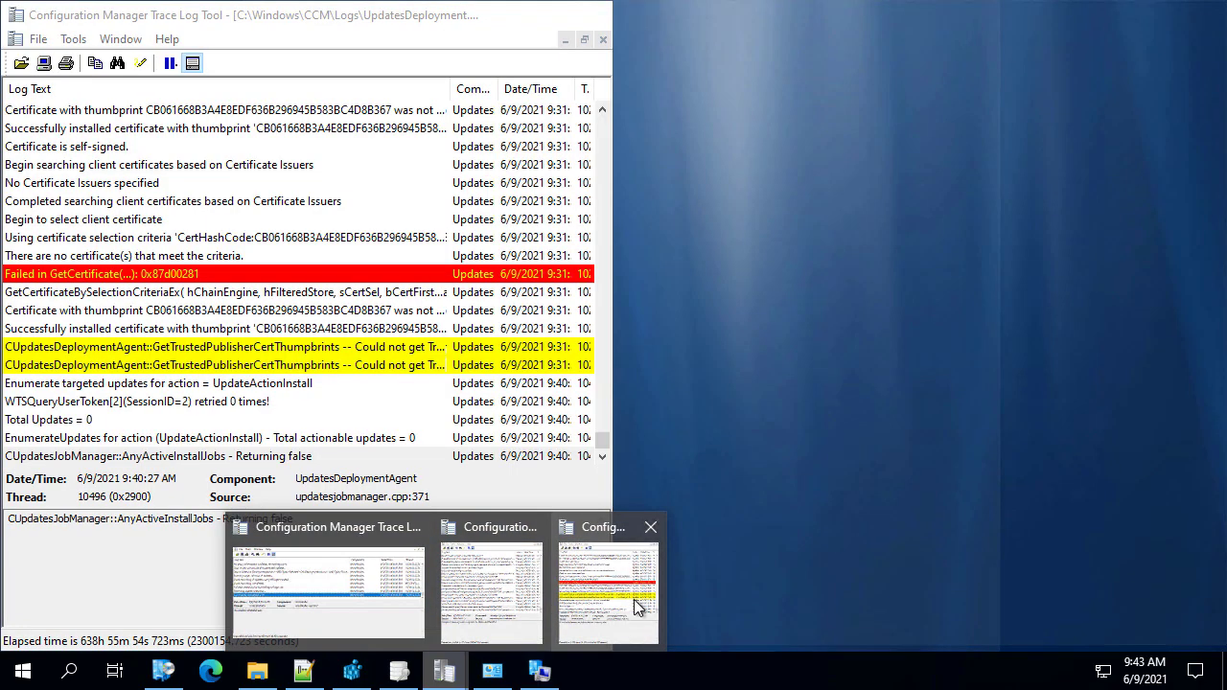
click(641, 599)
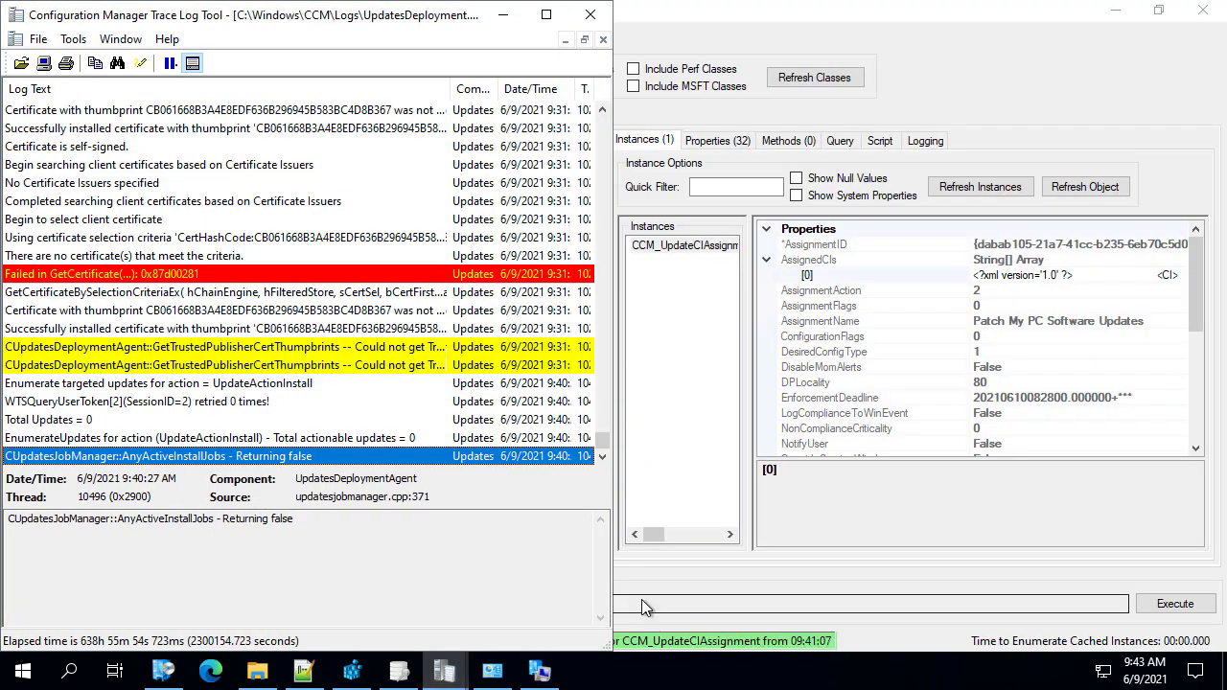
click(302, 441)
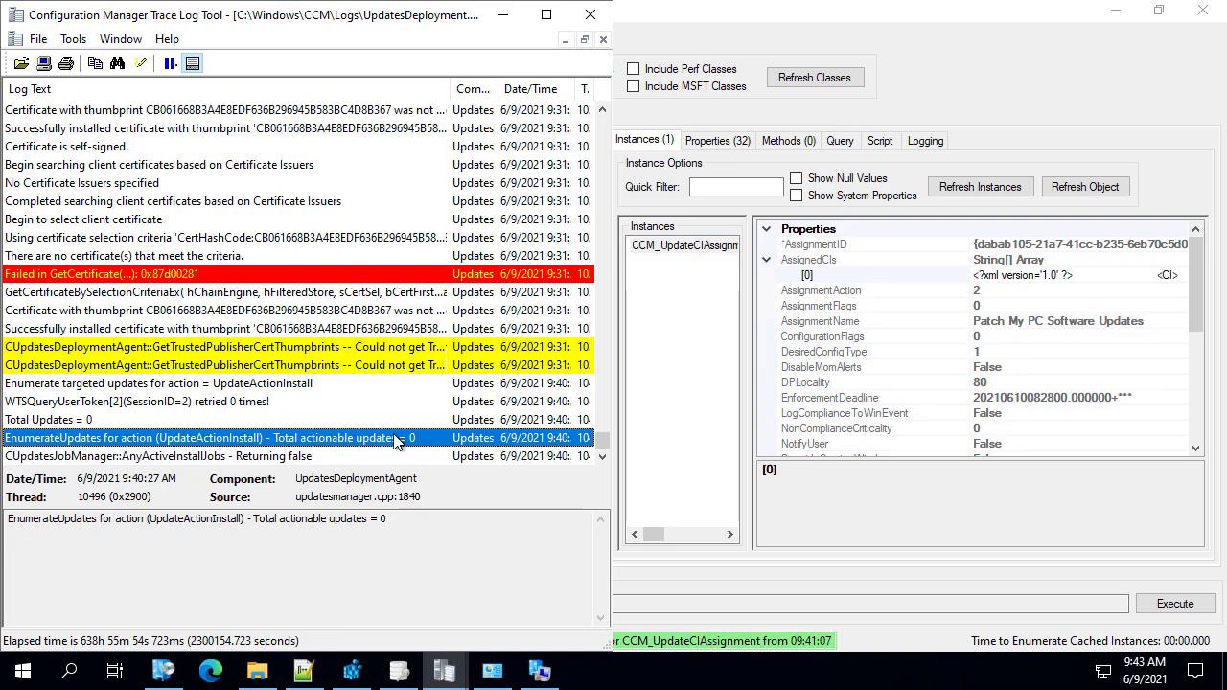
click(159, 387)
click(170, 401)
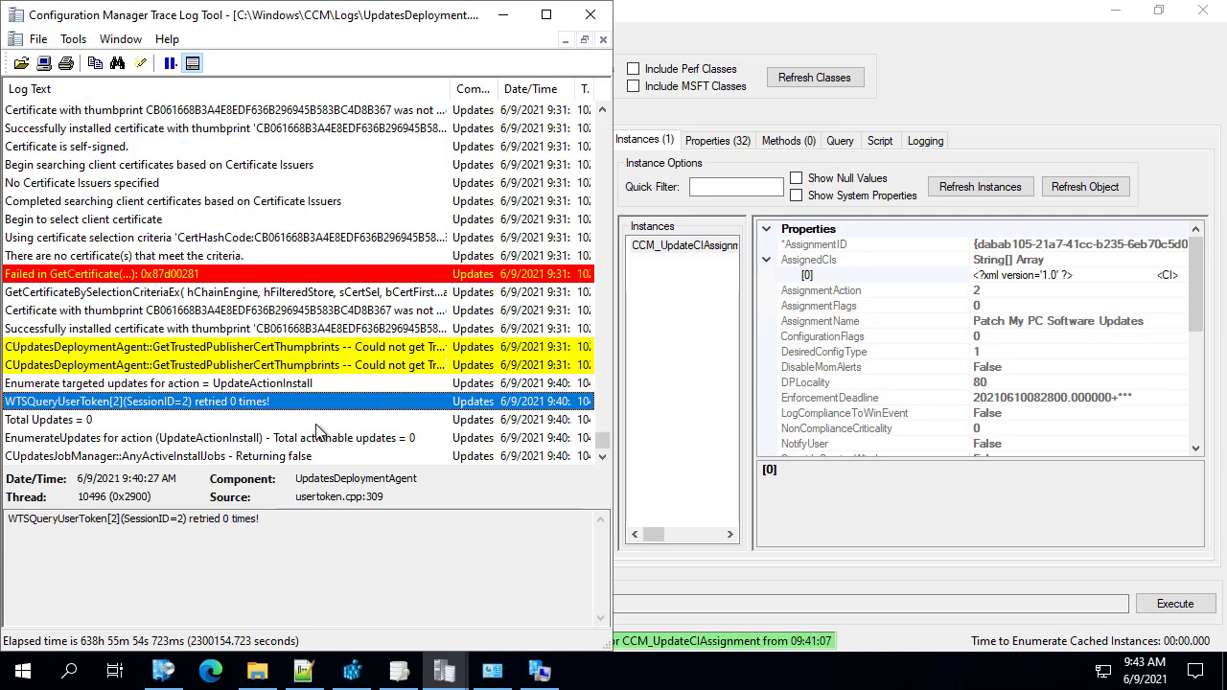
click(318, 426)
click(365, 438)
click(364, 456)
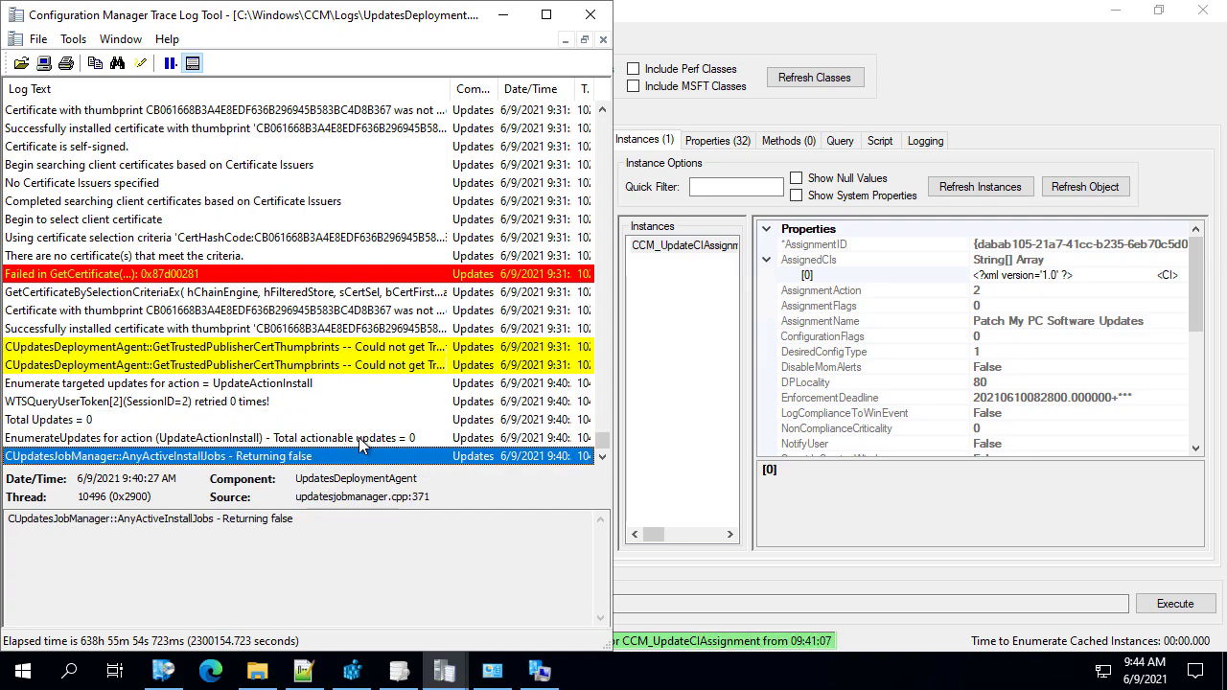
click(324, 439)
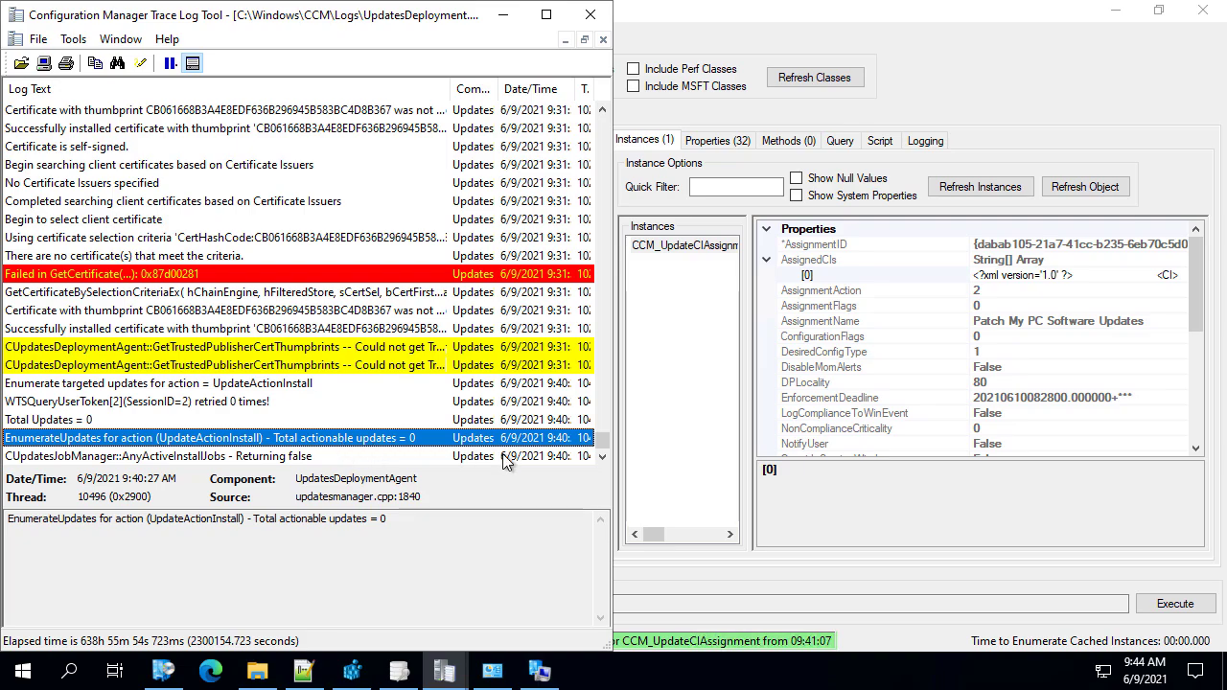
Step: Bring up the WUAHandler.log window and enlarge it to show more of the latest scan entries
click(444, 671)
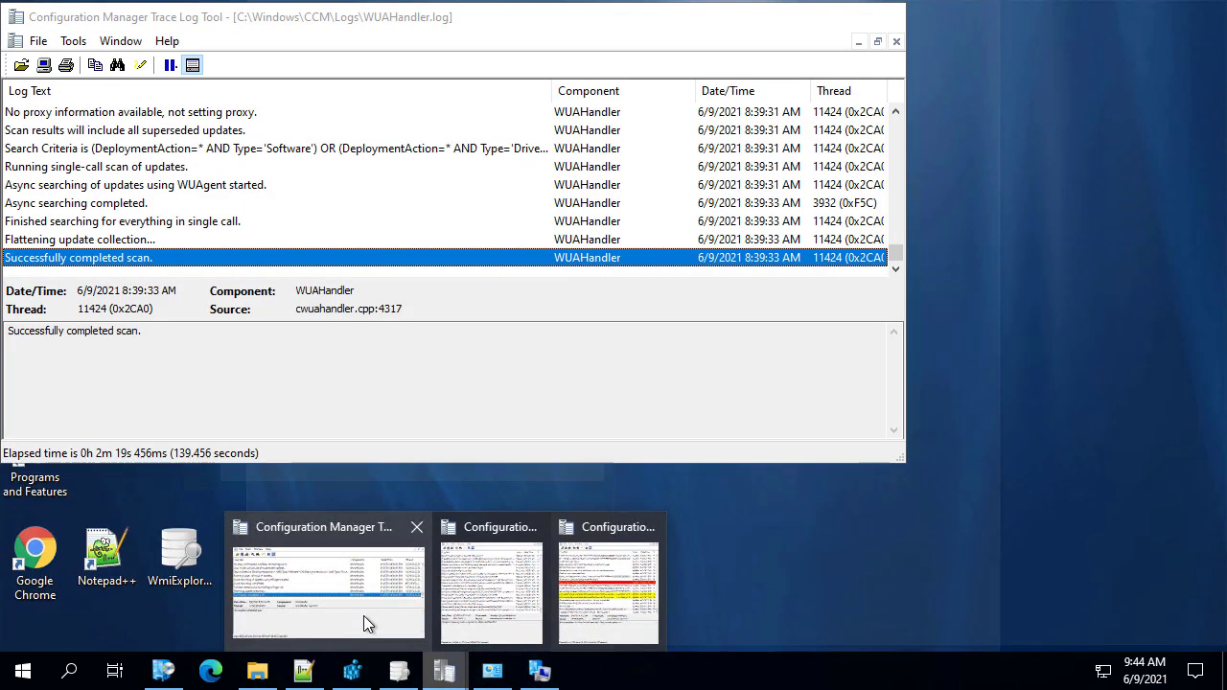
click(369, 615)
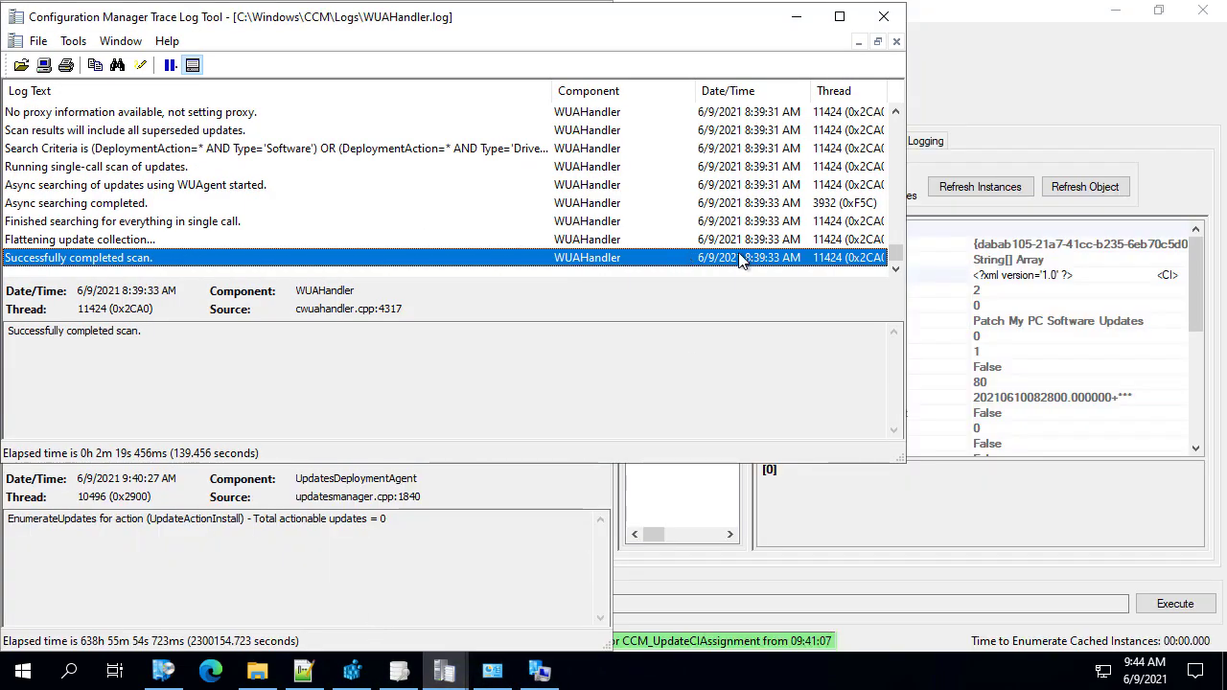
drag(905, 463, 979, 578)
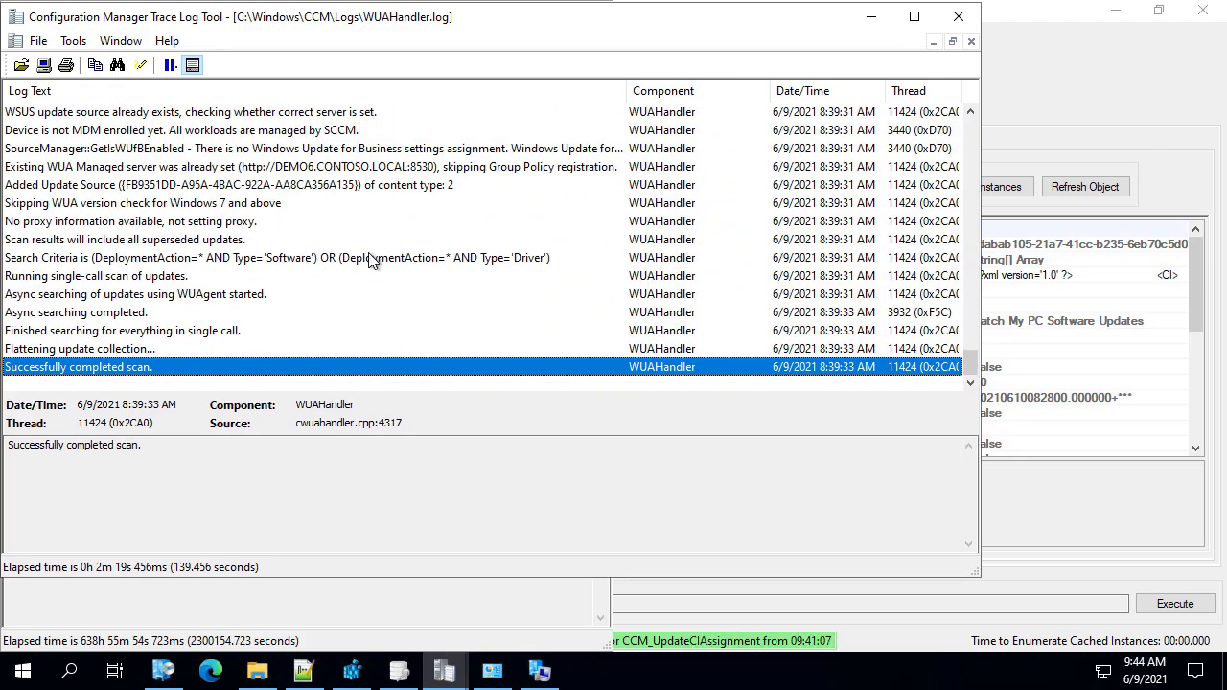
Step: Switch to the Configuration Manager console and open the properties of Default Client Settings under Administration
click(499, 671)
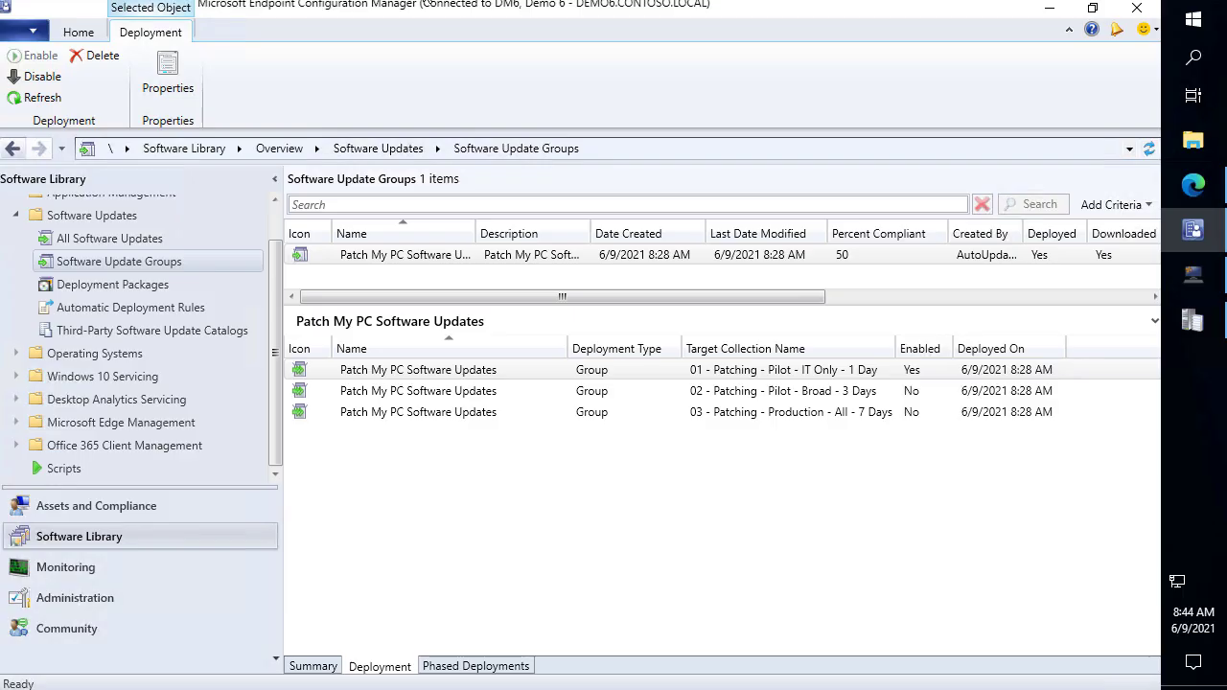
click(68, 597)
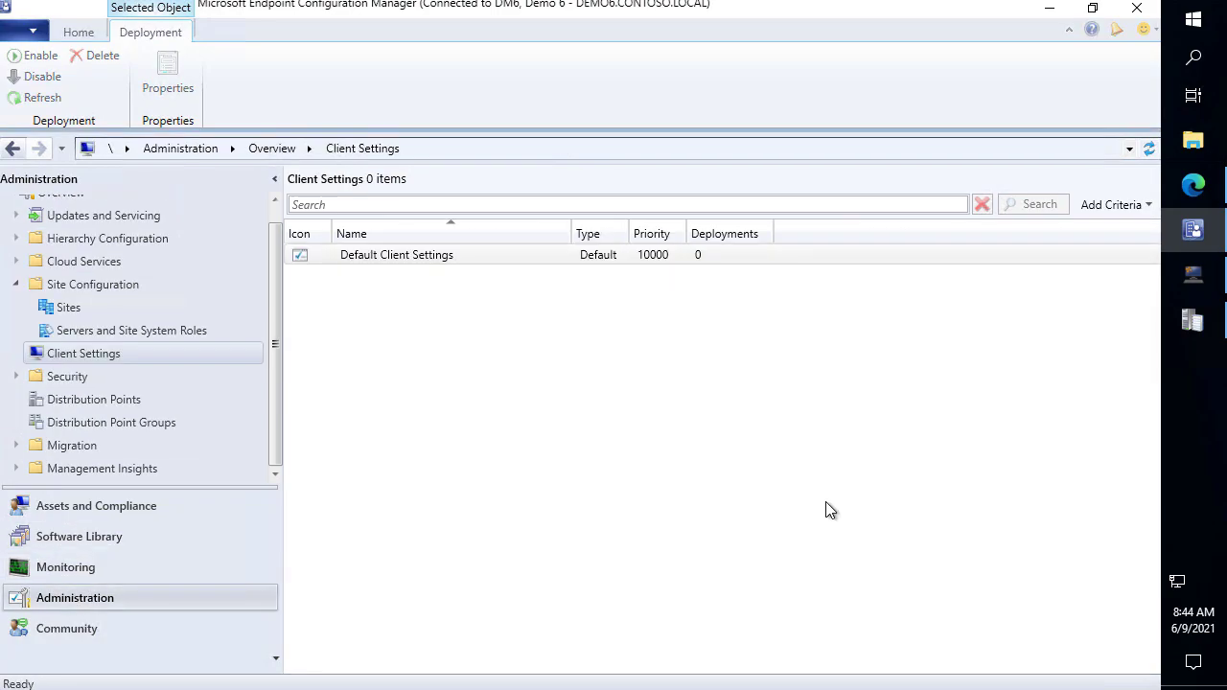
right_click(85, 357)
right_click(387, 262)
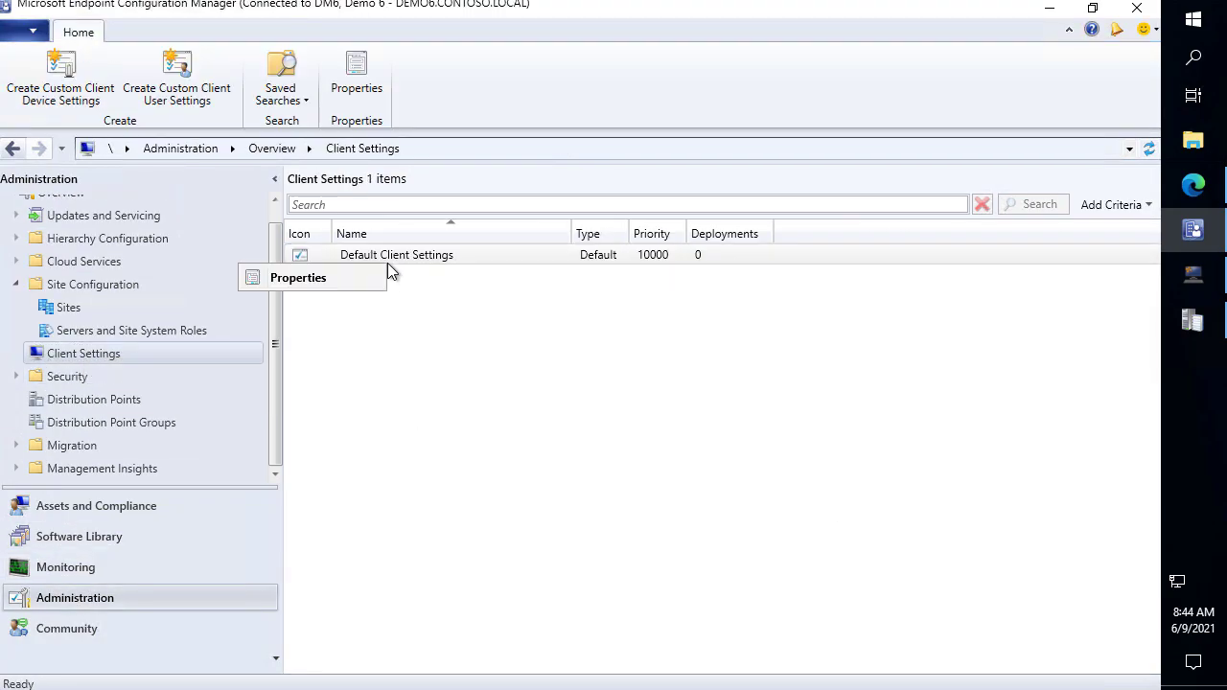
click(317, 278)
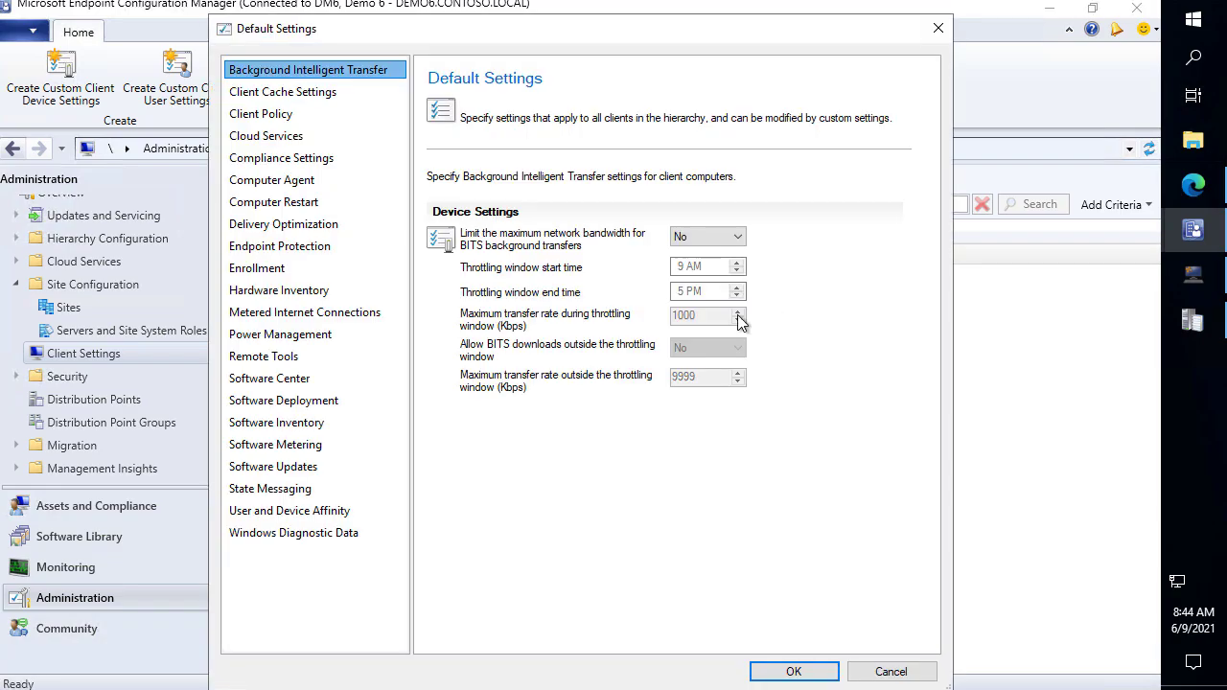
Step: Review the Software Updates options in Default Settings, focusing on the user proxy and TLS certificate pinning settings for update scans
click(263, 466)
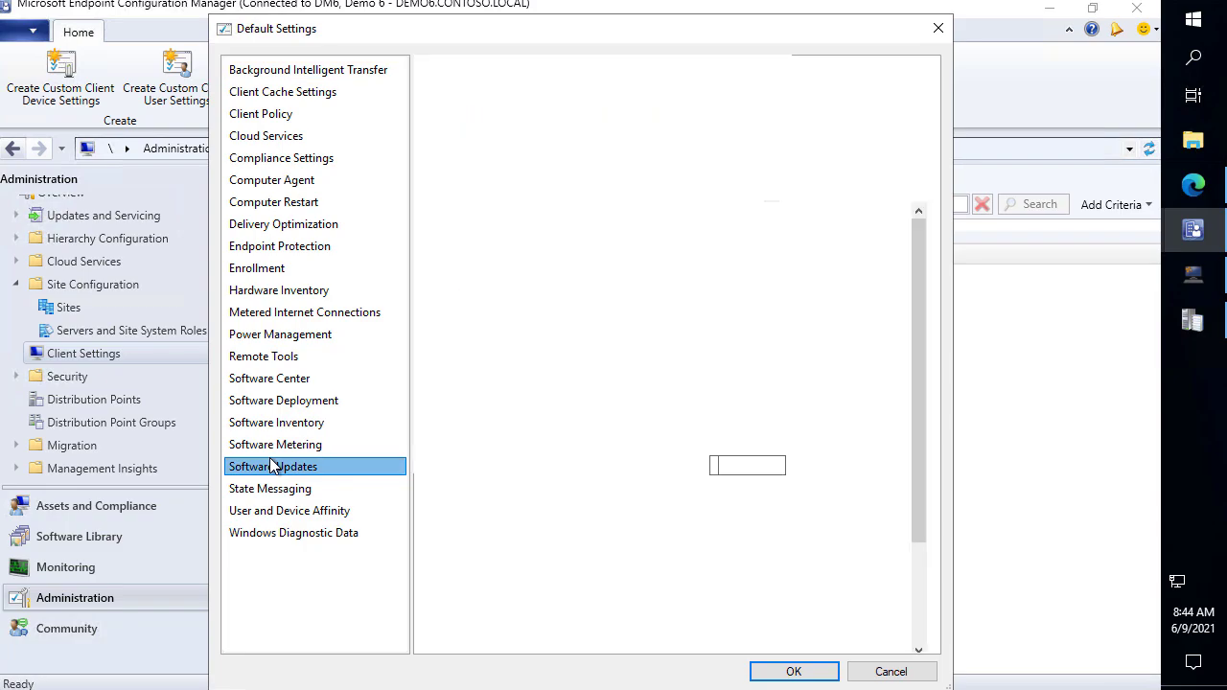
scroll(868, 385, down, 3)
scroll(869, 385, down, 1)
scroll(868, 385, up, 2)
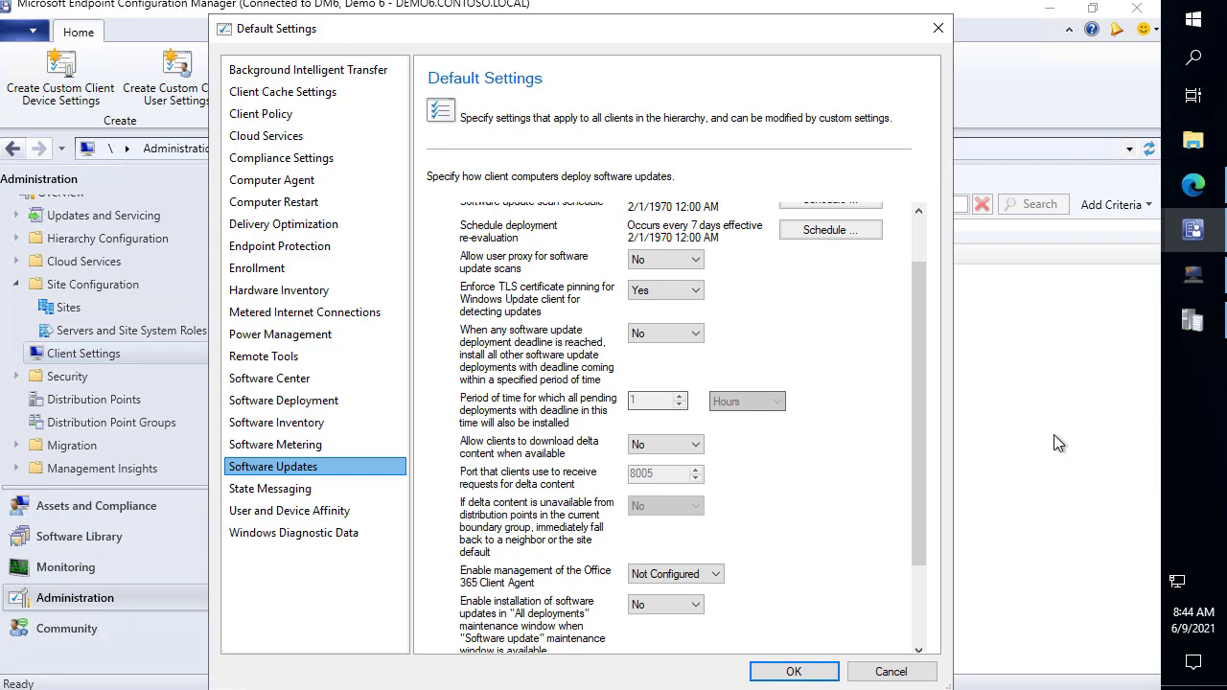
drag(700, 23, 710, 23)
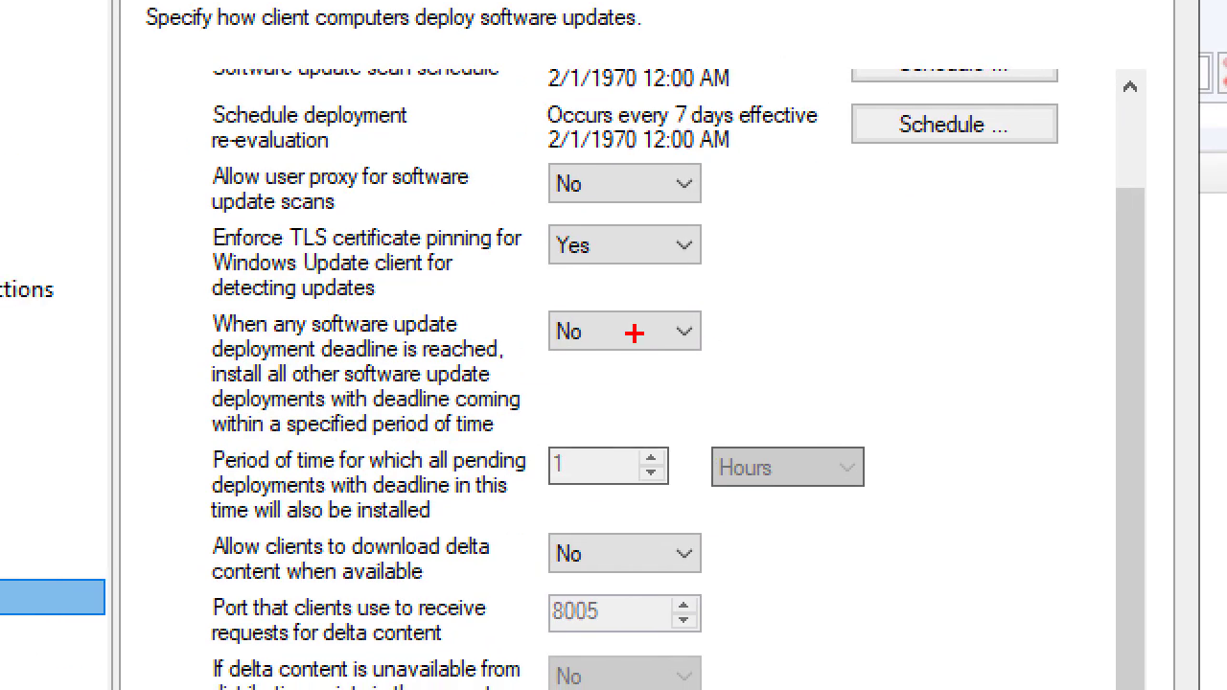
mouse_move(182, 204)
mouse_down()
mouse_move(782, 291)
mouse_move(792, 304)
mouse_up()
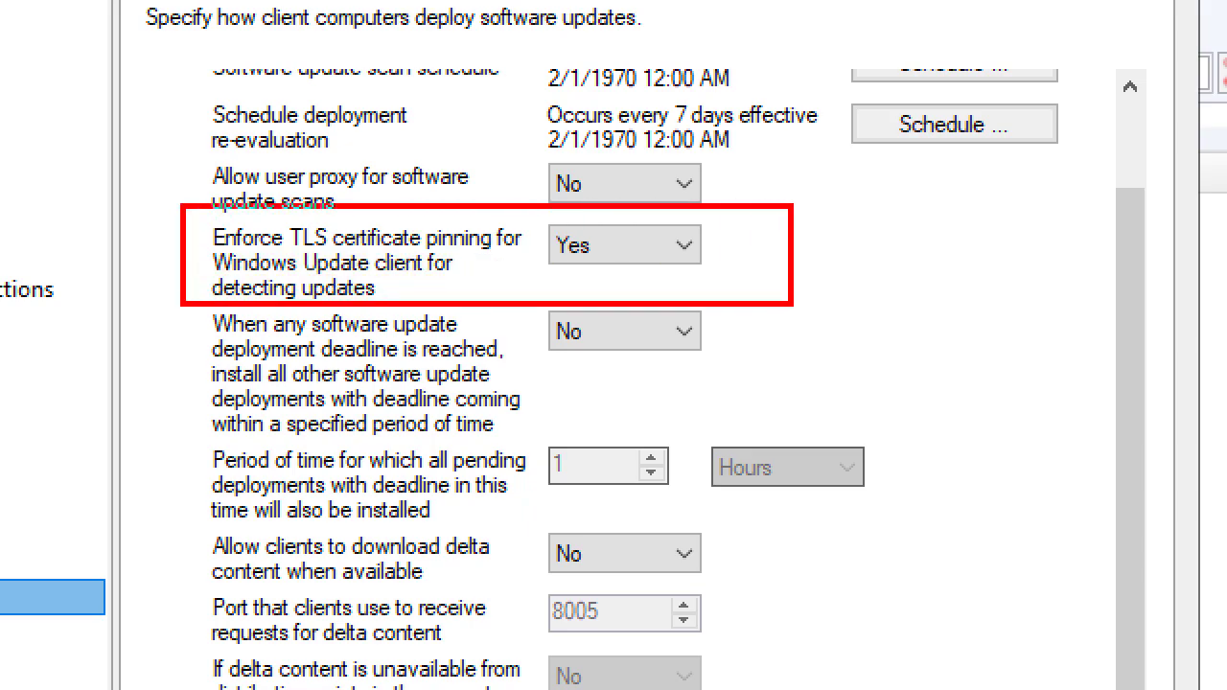
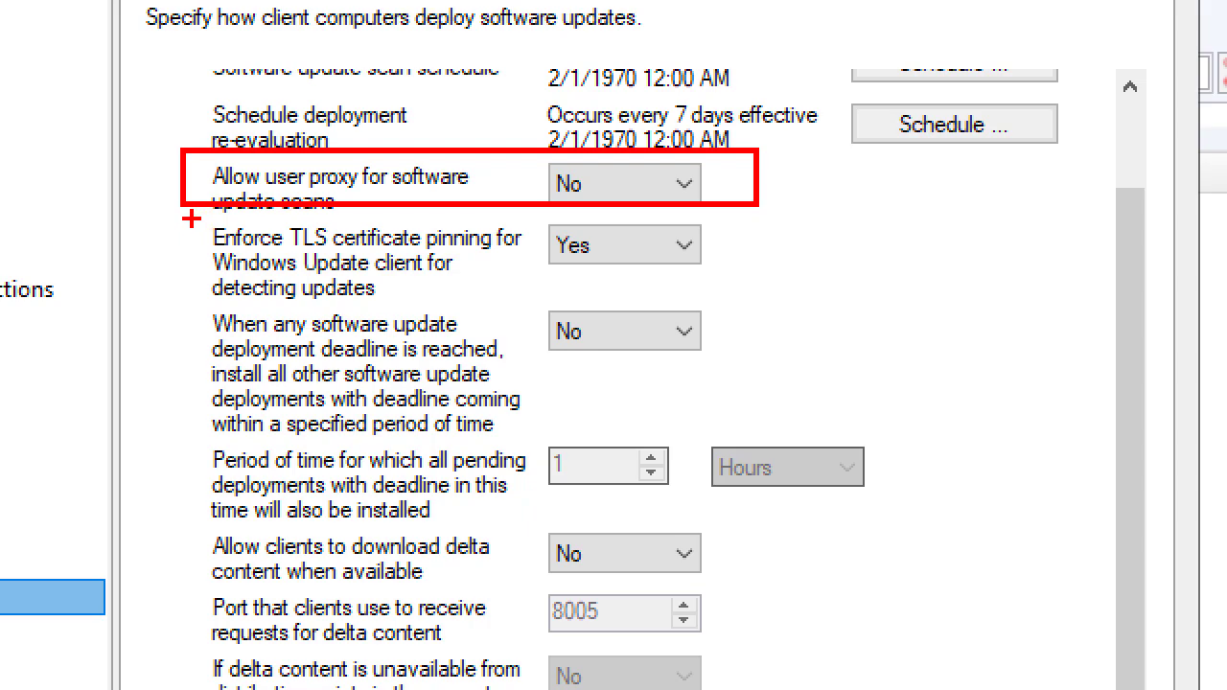
Step: Switch to Edge and skim the Understanding the Software Update Chain page from Schedule Deployment Re-evaluation through Maintenance Windows, then return to the console
drag(191, 219, 759, 308)
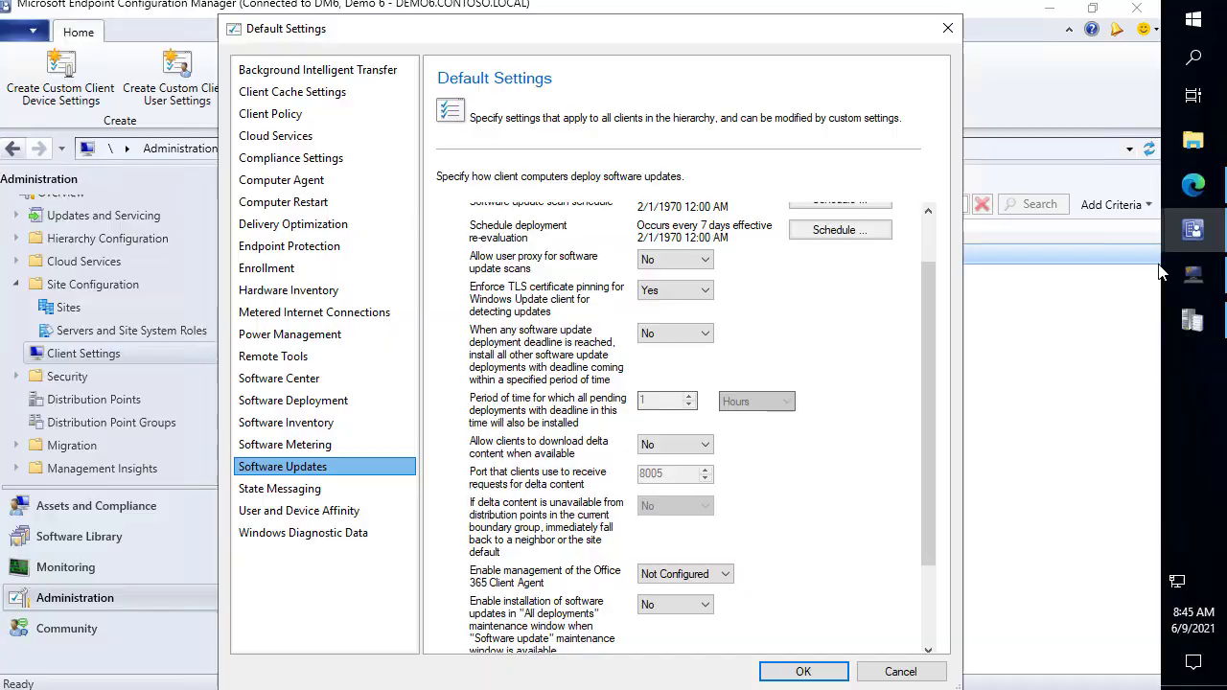
click(1189, 184)
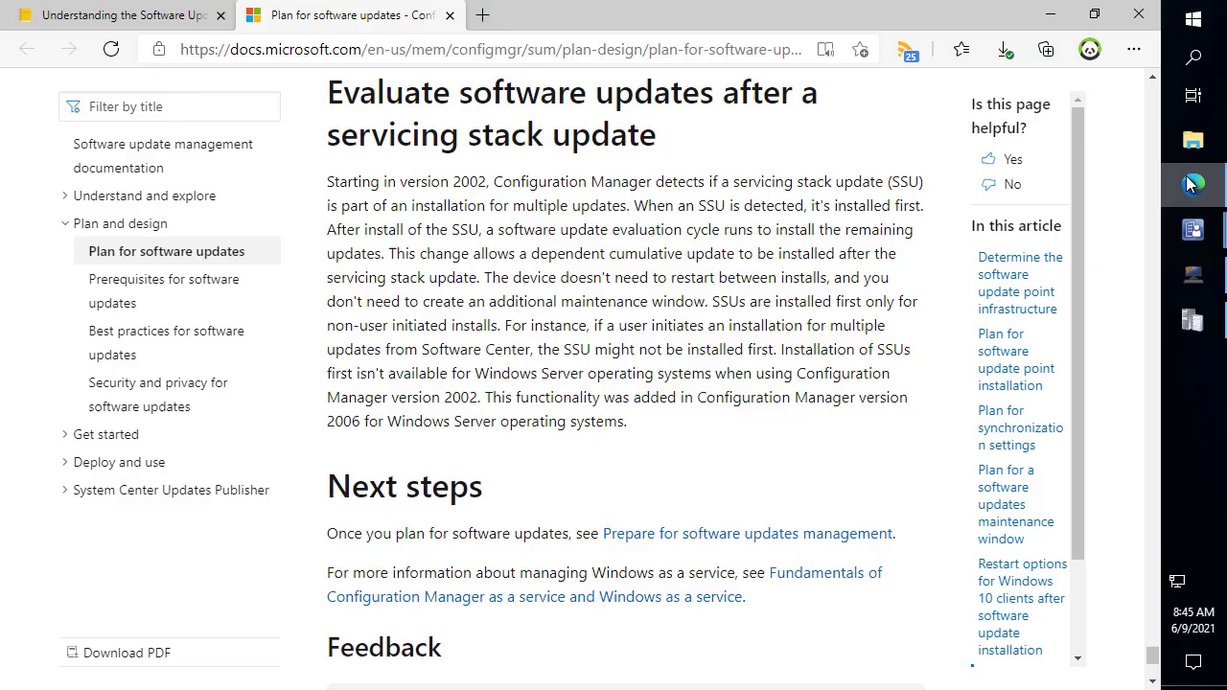
scroll(577, 347, down, 1)
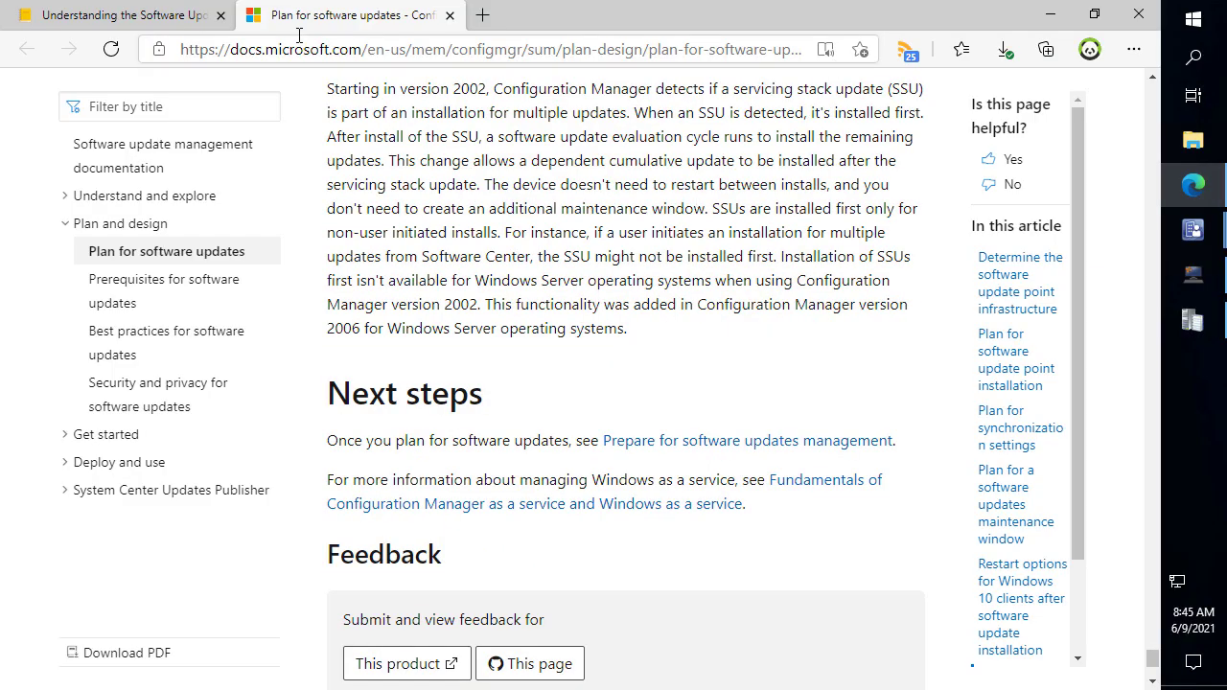
click(167, 17)
scroll(798, 393, down, 3)
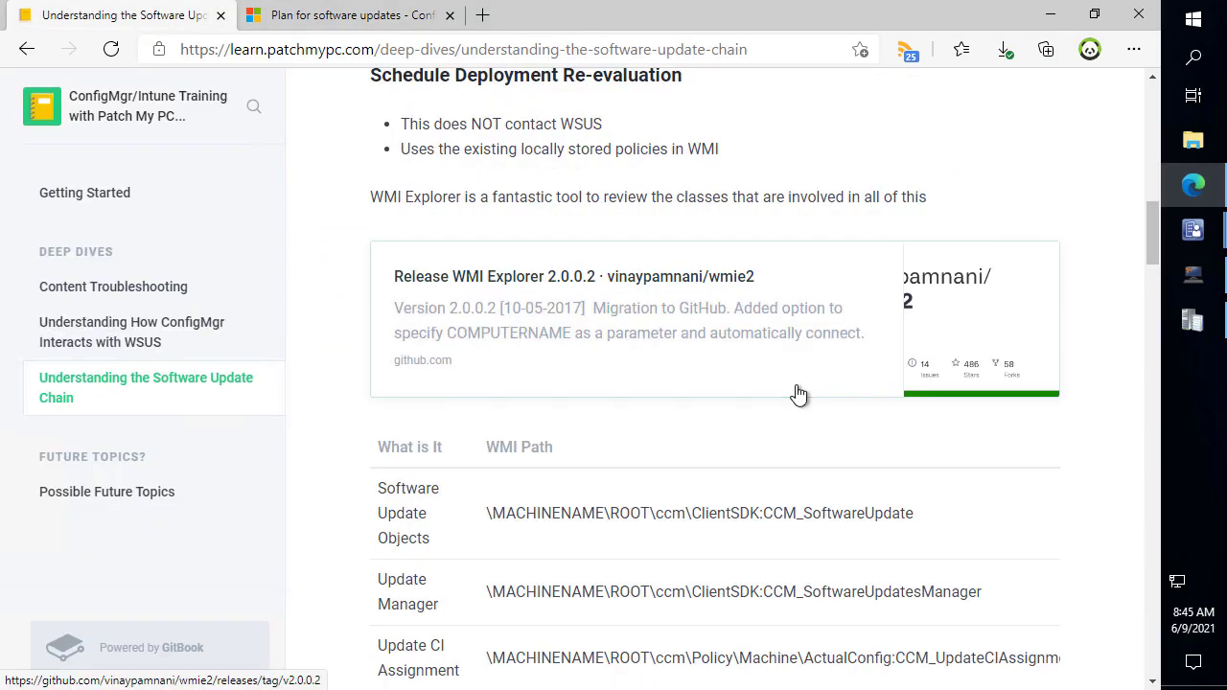
scroll(652, 351, down, 7)
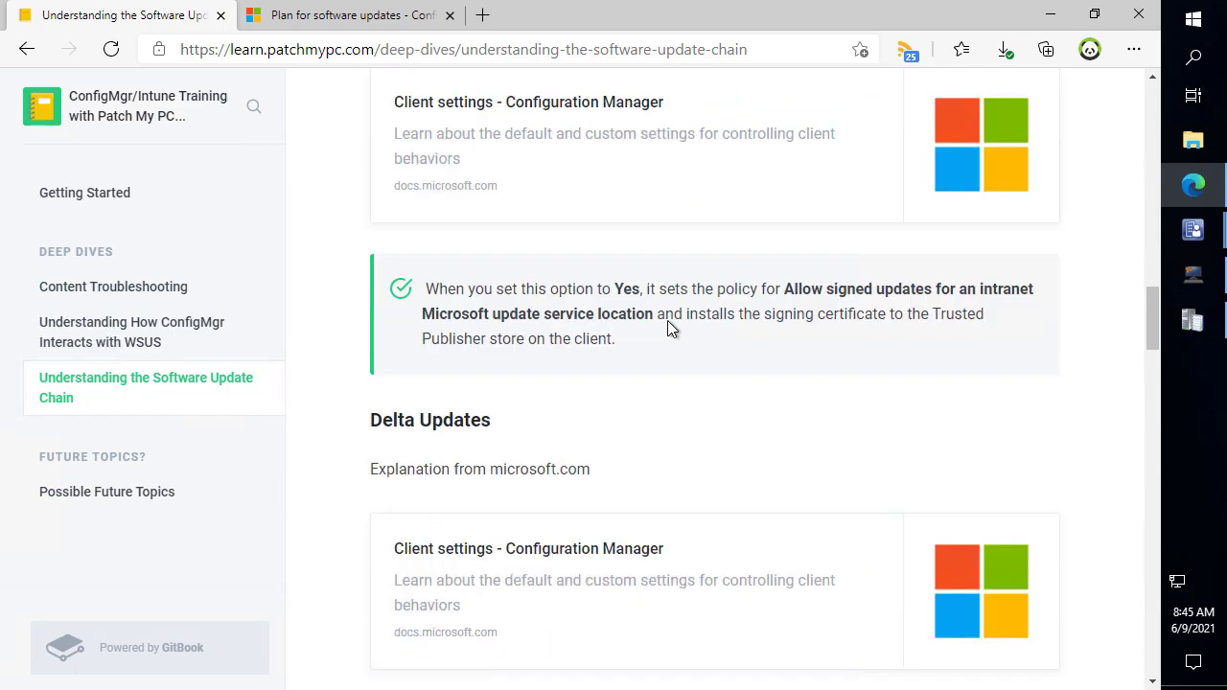
scroll(539, 345, up, 2)
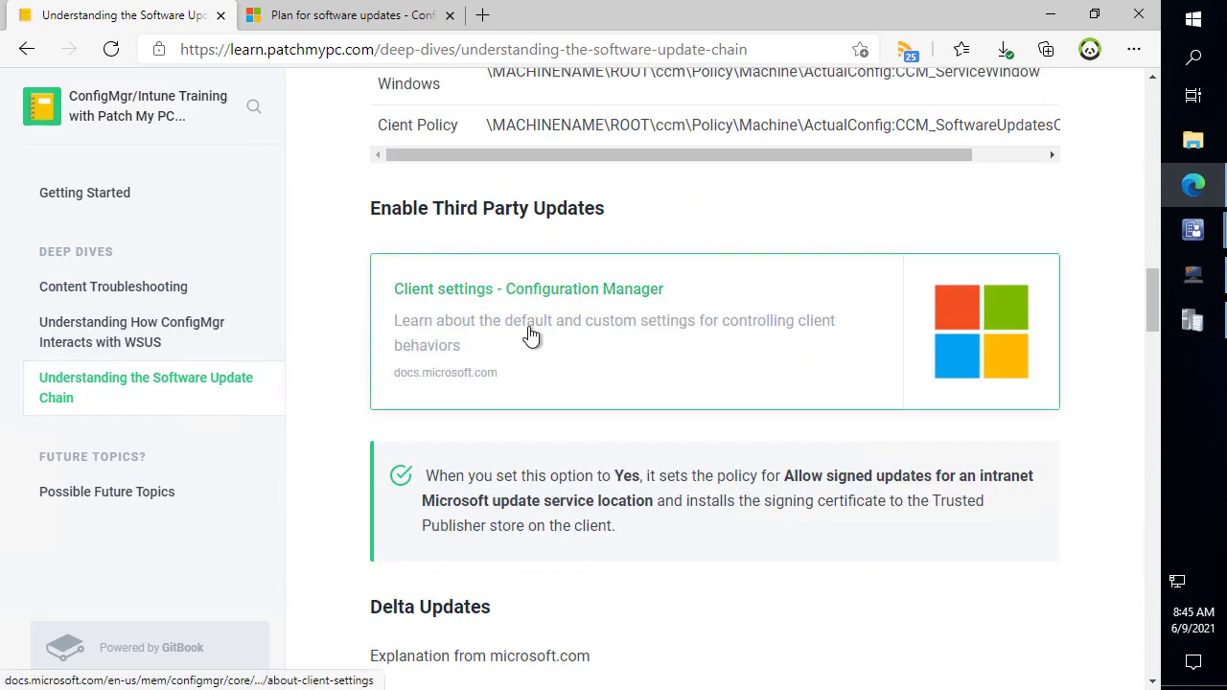
scroll(623, 424, down, 4)
scroll(622, 422, down, 4)
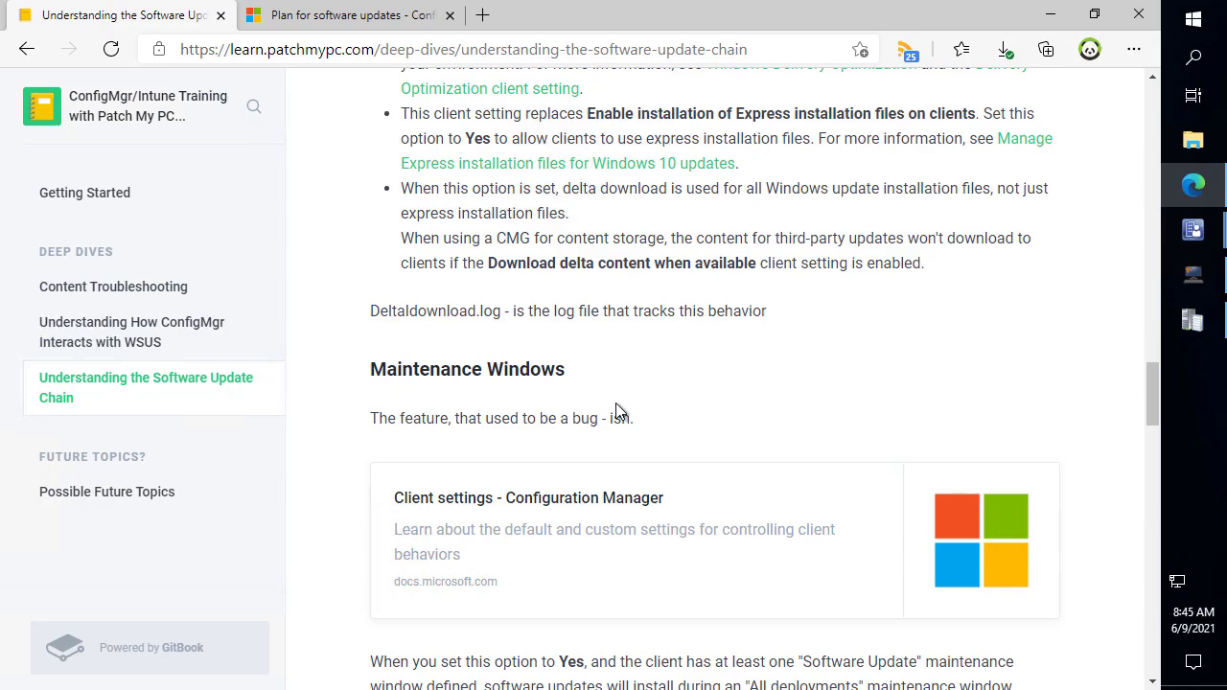
scroll(620, 408, down, 6)
scroll(614, 389, up, 7)
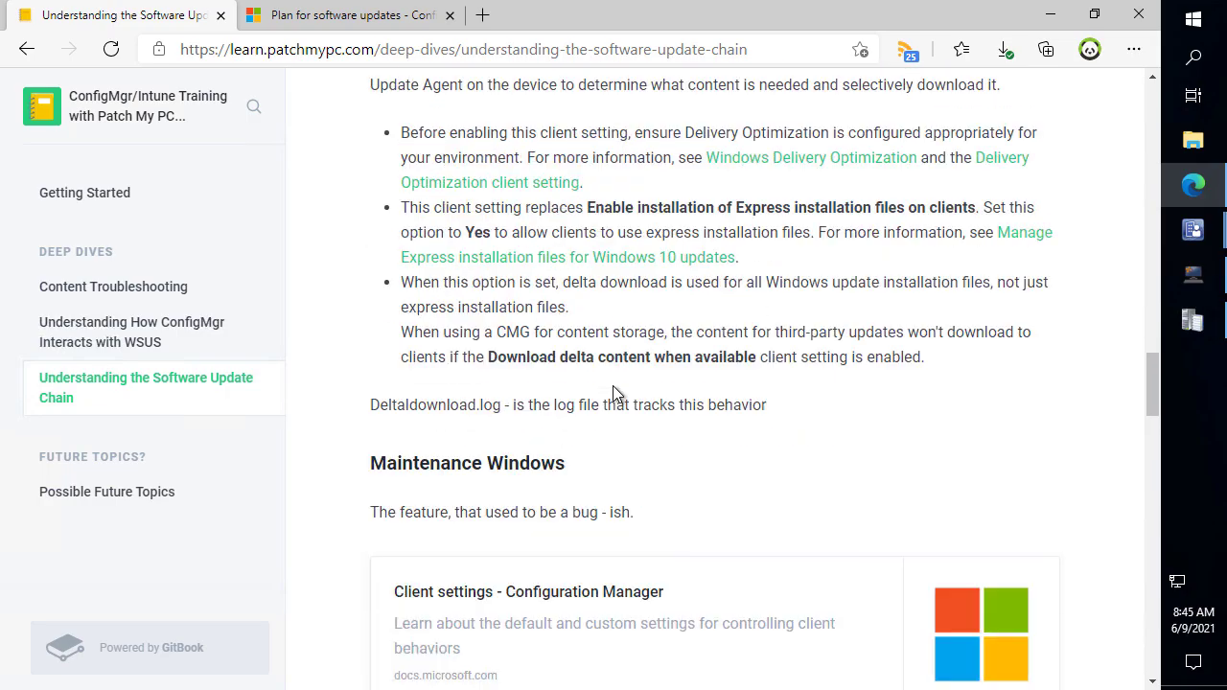
scroll(613, 391, up, 3)
scroll(616, 416, up, 3)
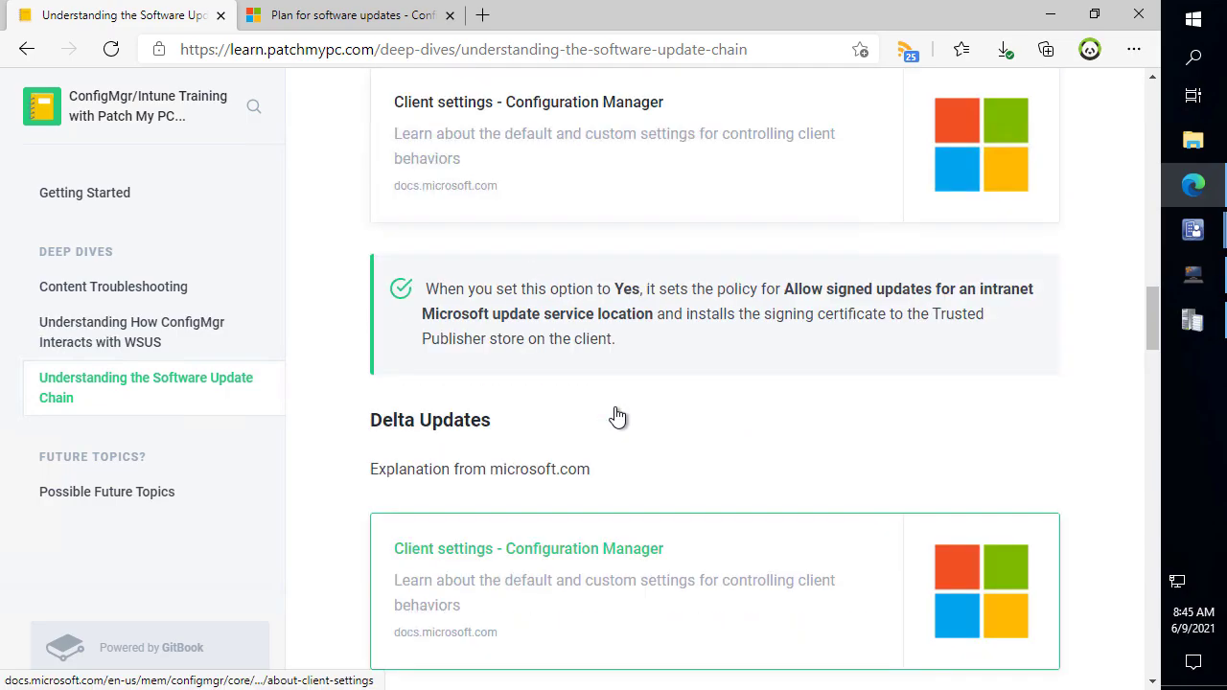
scroll(616, 414, up, 3)
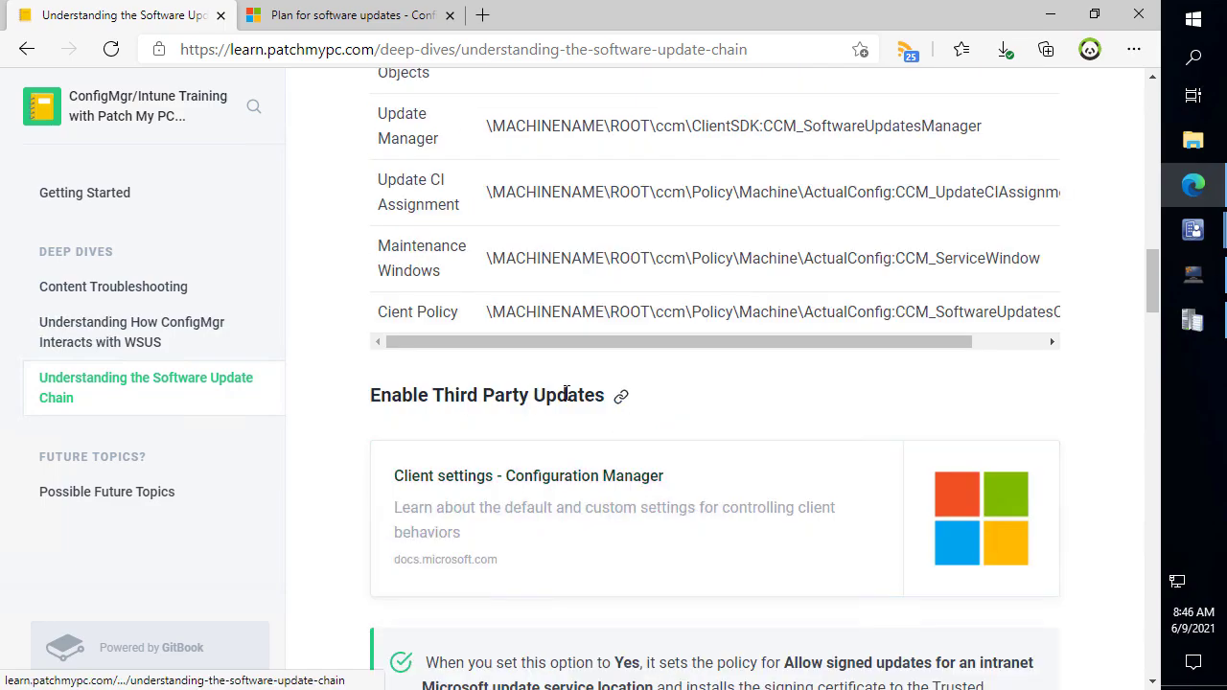
scroll(710, 417, up, 4)
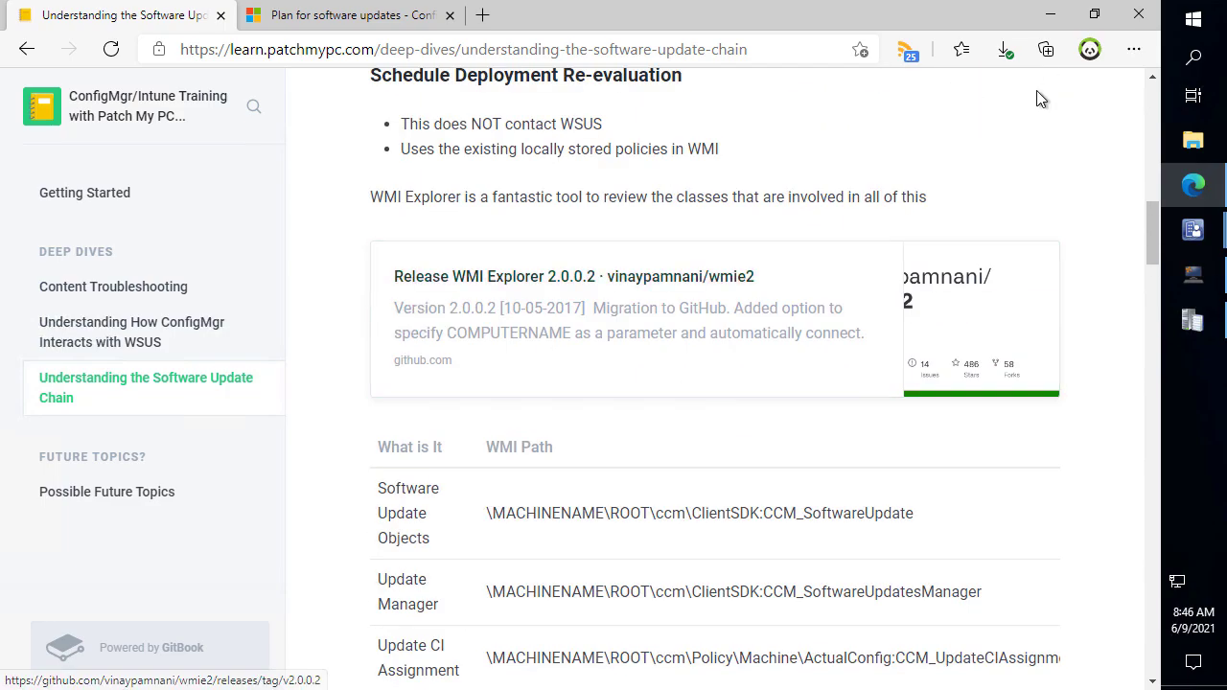
click(1049, 14)
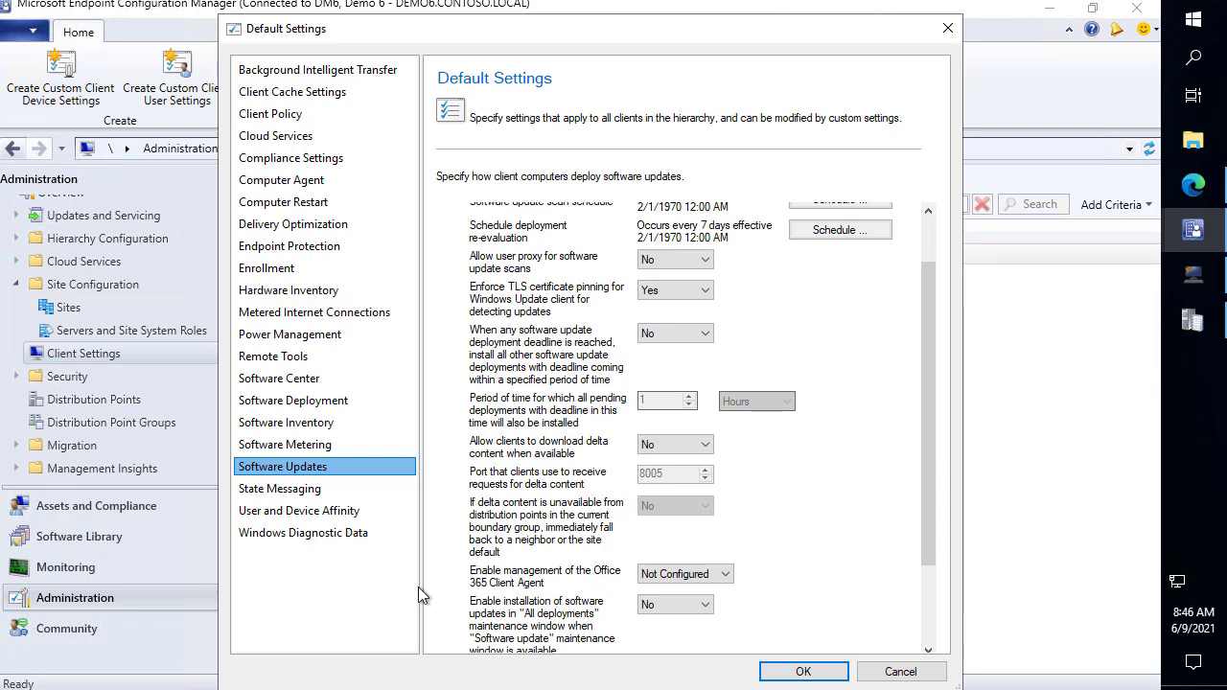
Step: Switch back to Edge and search the web for "certi pinning" in a new browser tab
click(1193, 184)
click(480, 16)
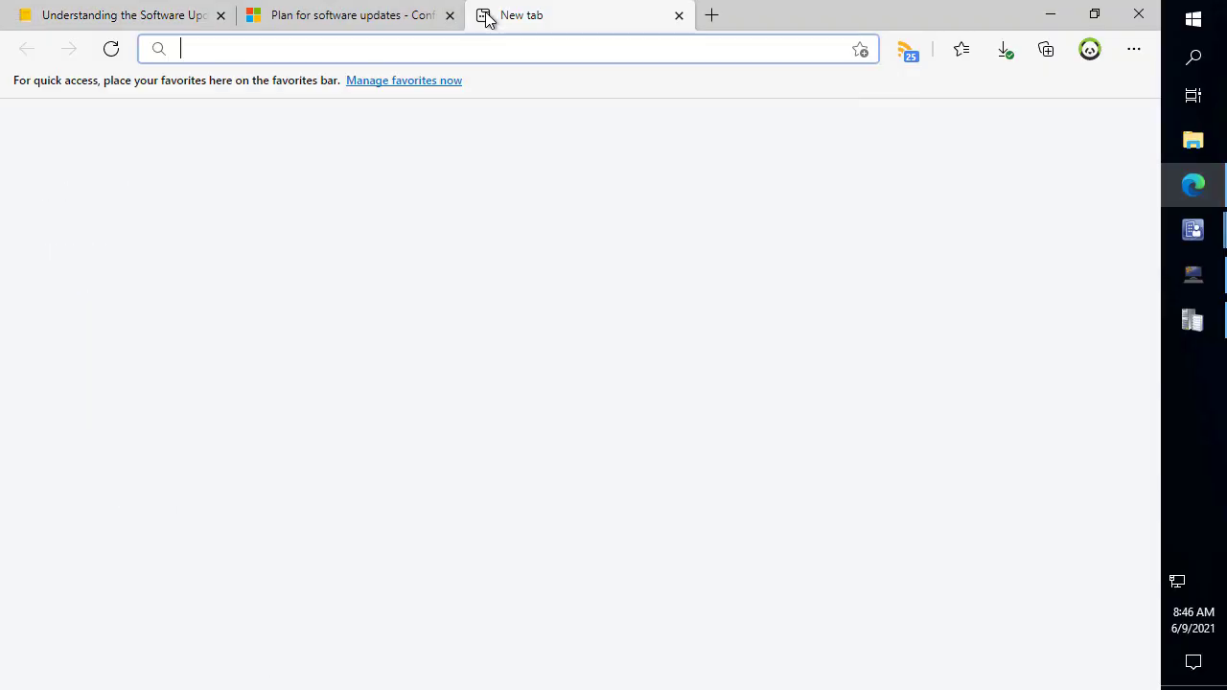
text(certi p)
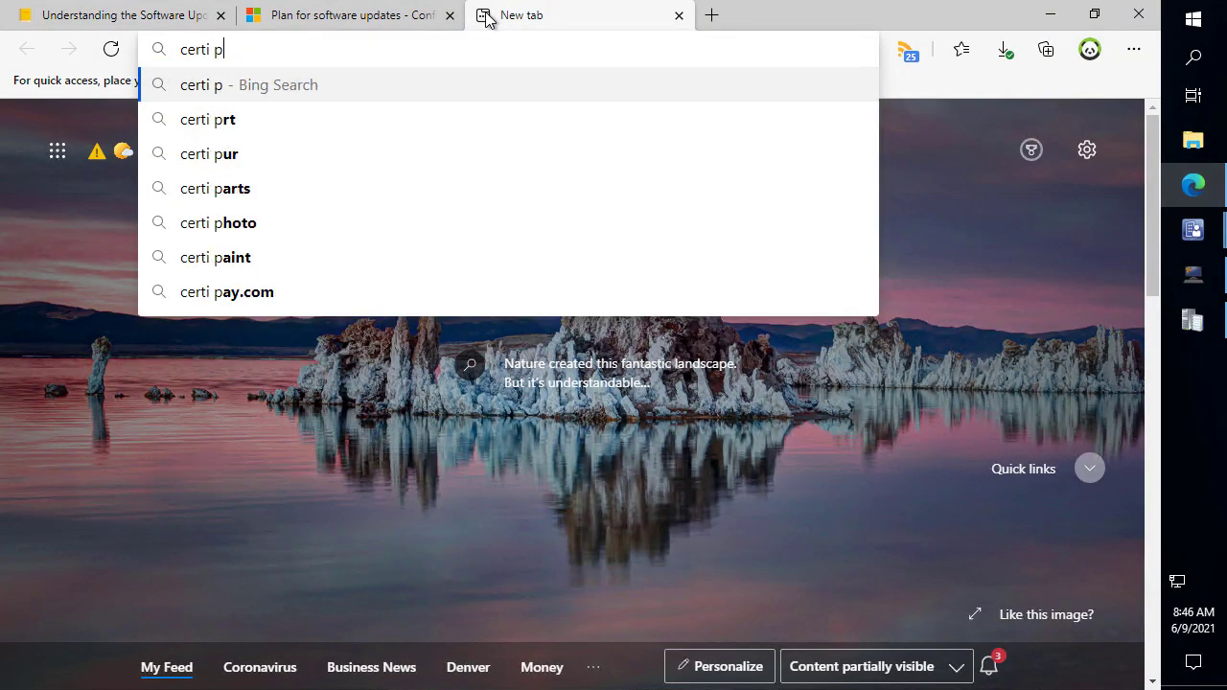
text(inning)
key(Return)
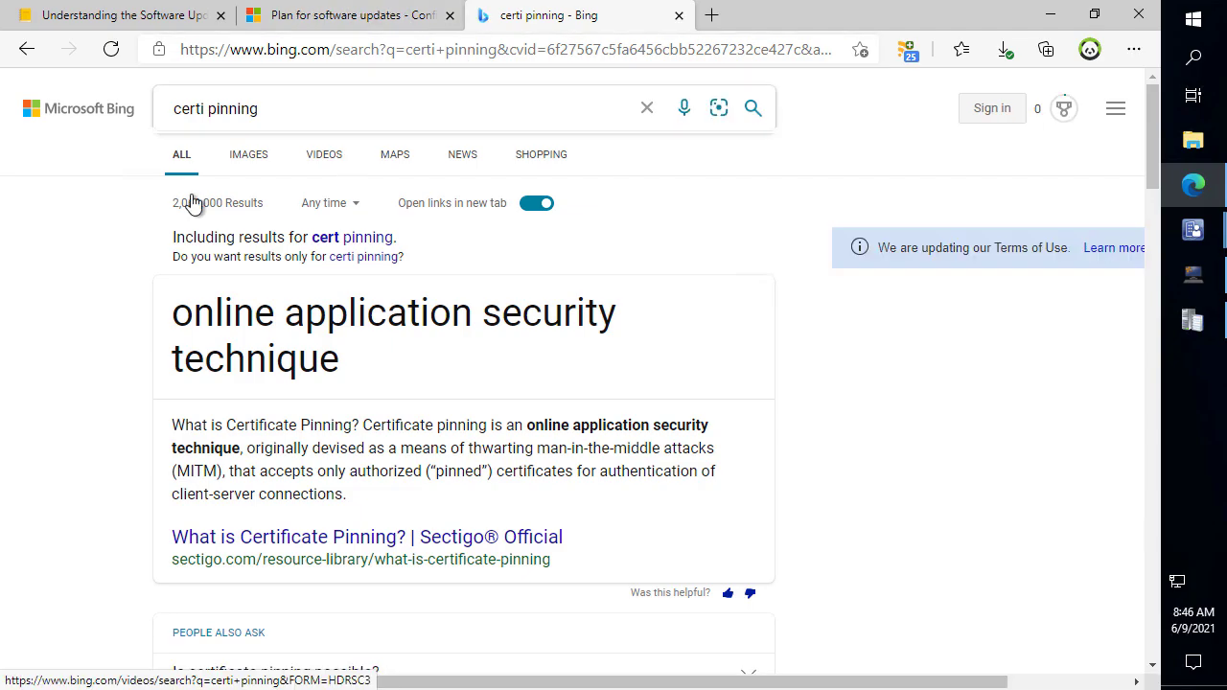
Step: Refine the search to "certi pinning wsus" and open the Tech Community article on scan changes and certificates for WSUS devices
click(285, 112)
text(w)
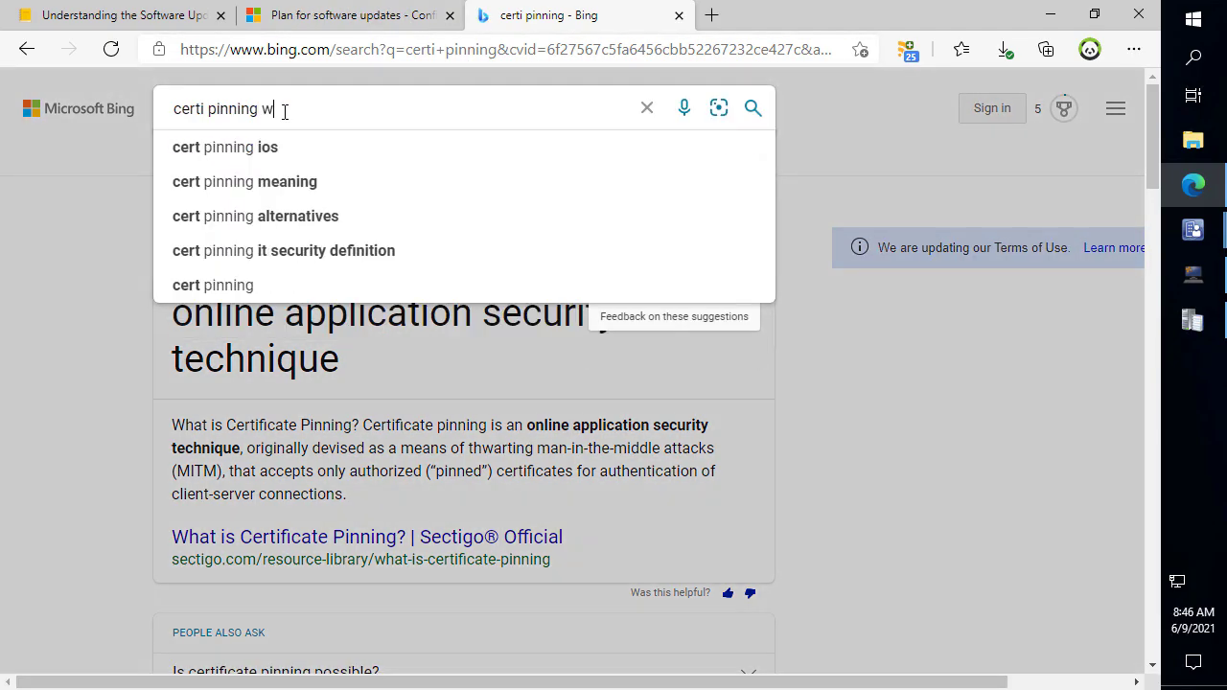
text(sus)
key(Return)
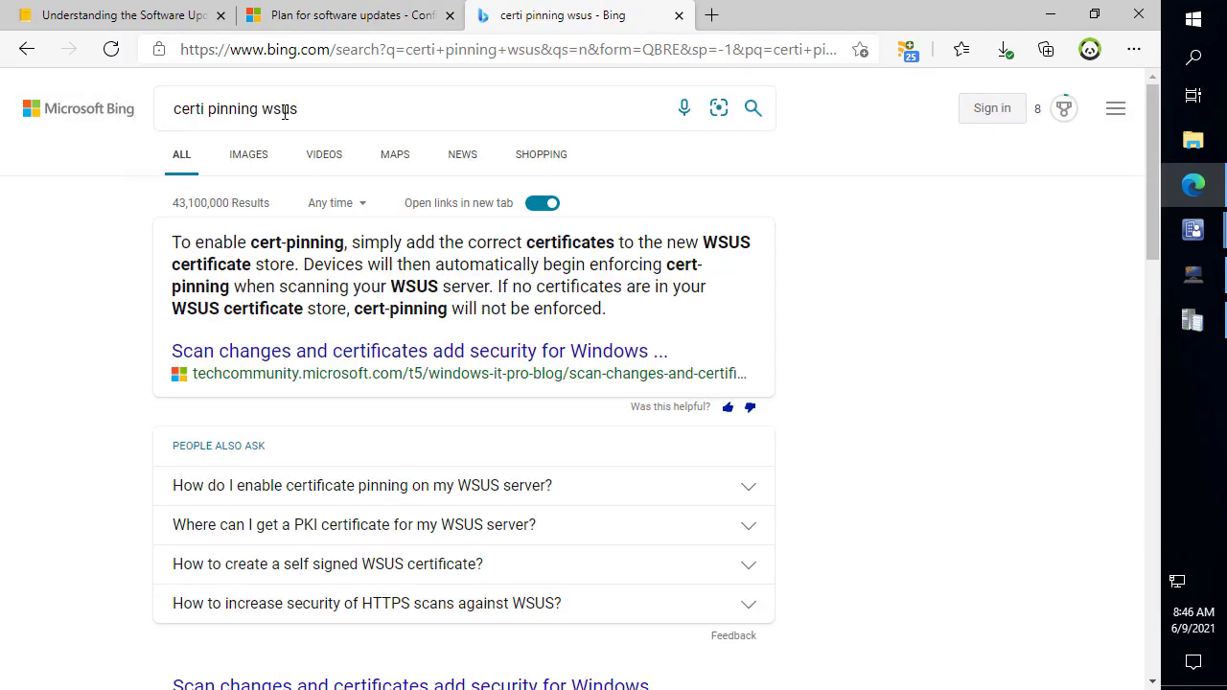
click(284, 353)
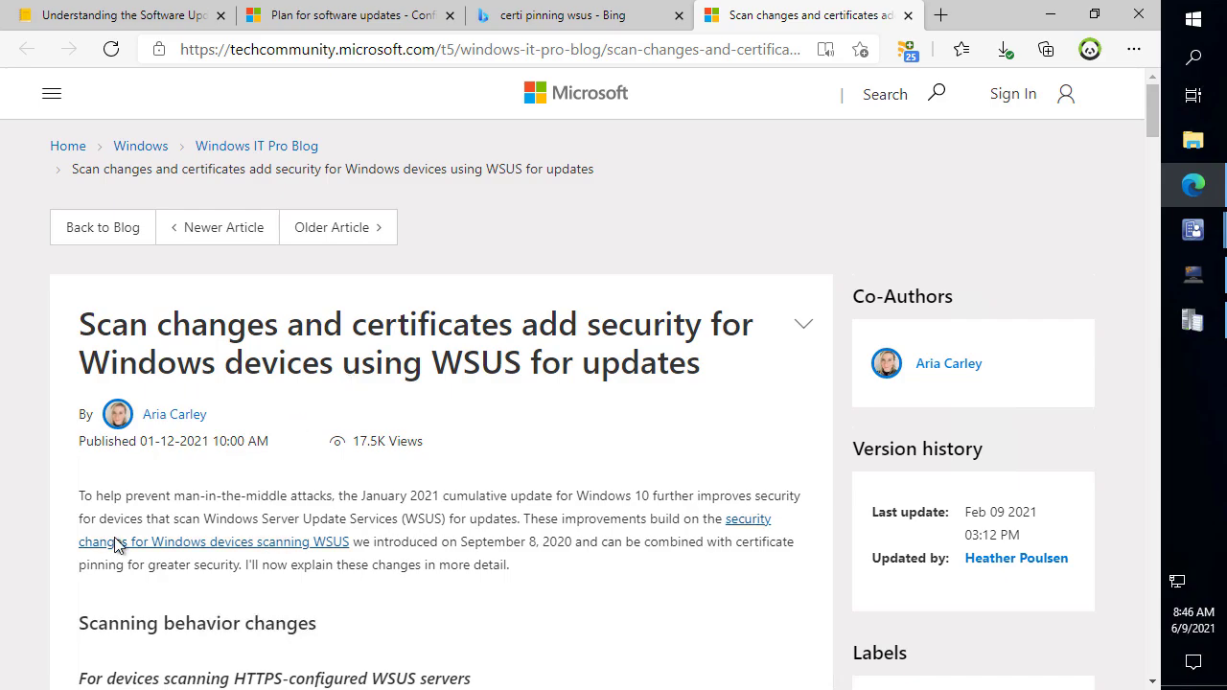
Step: Read the article's sections on user proxy fallback policies, certificate pinning, and HTTP and online scans, then return to the Configuration Manager console
scroll(115, 545, down, 3)
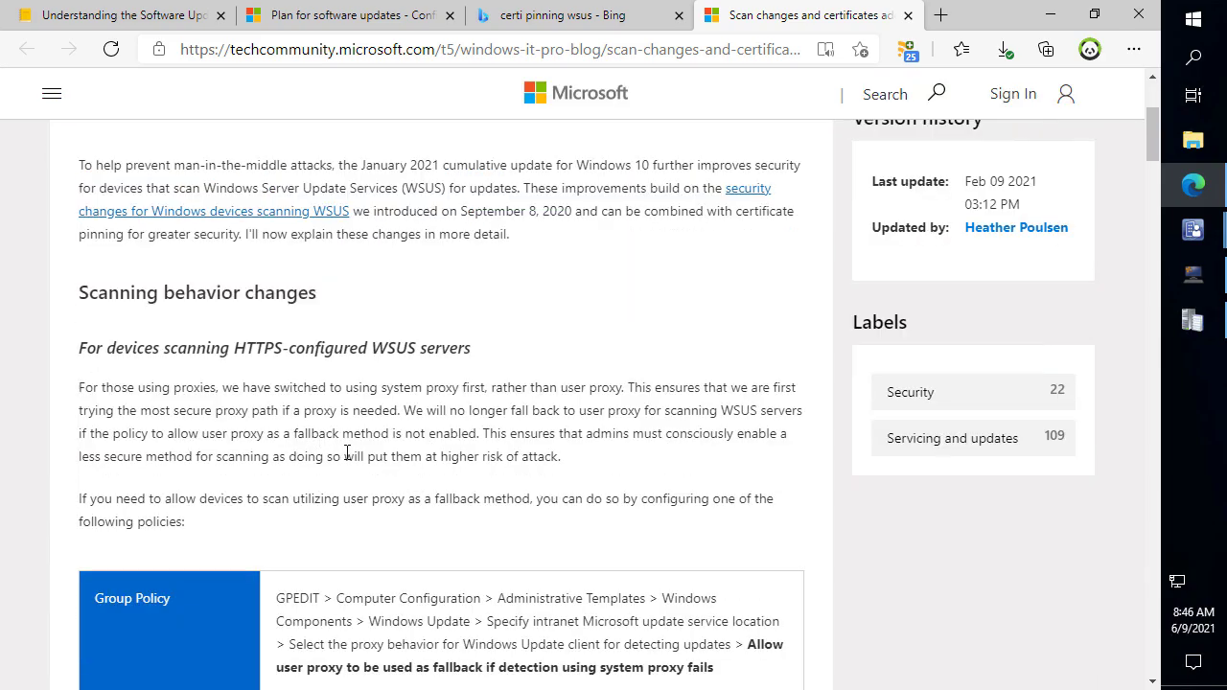
scroll(347, 454, down, 3)
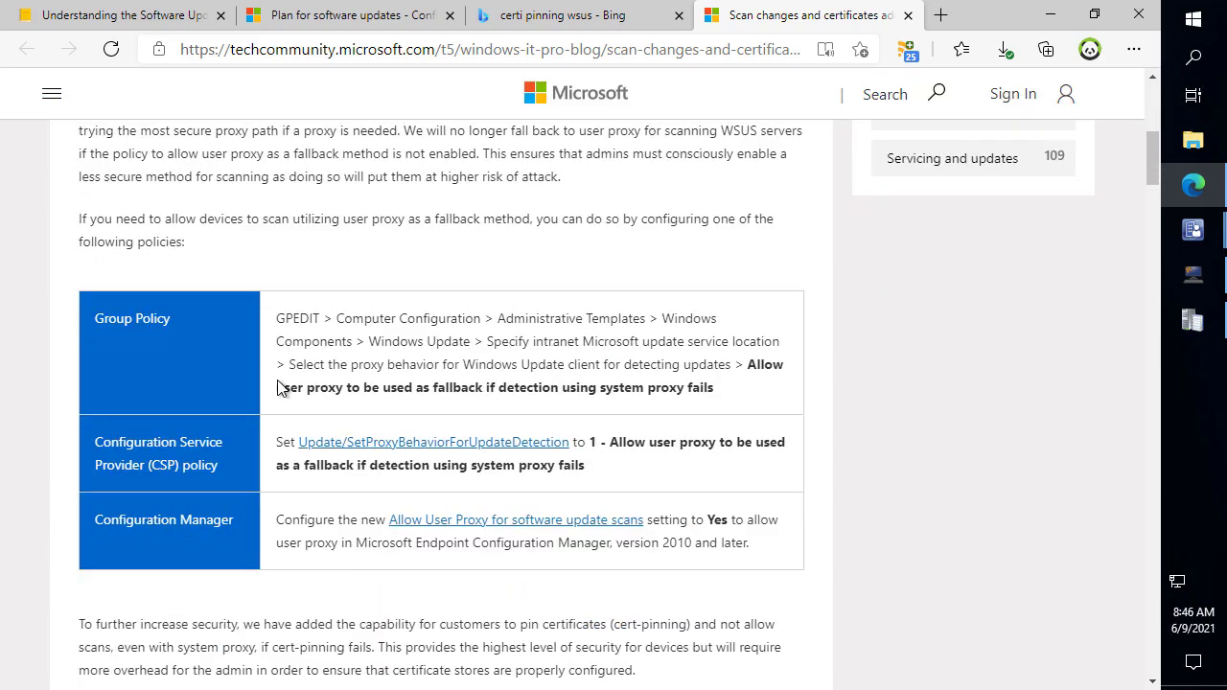
scroll(274, 447, down, 1)
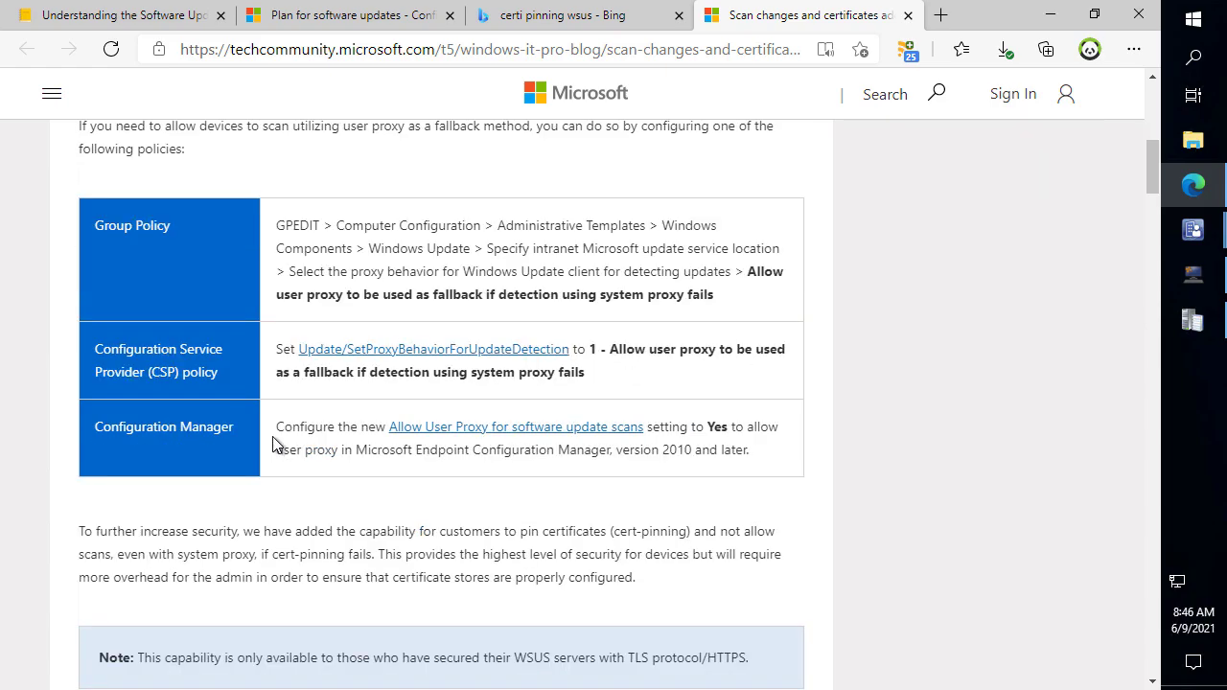
scroll(276, 445, down, 2)
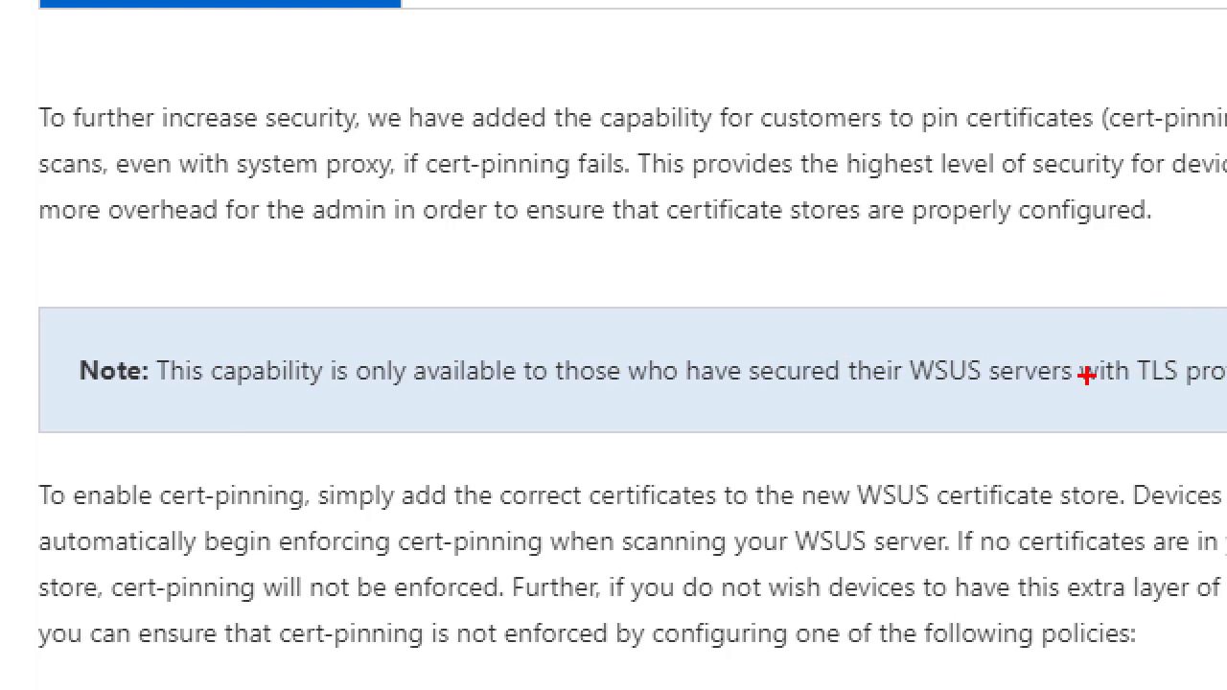
drag(1073, 377, 607, 393)
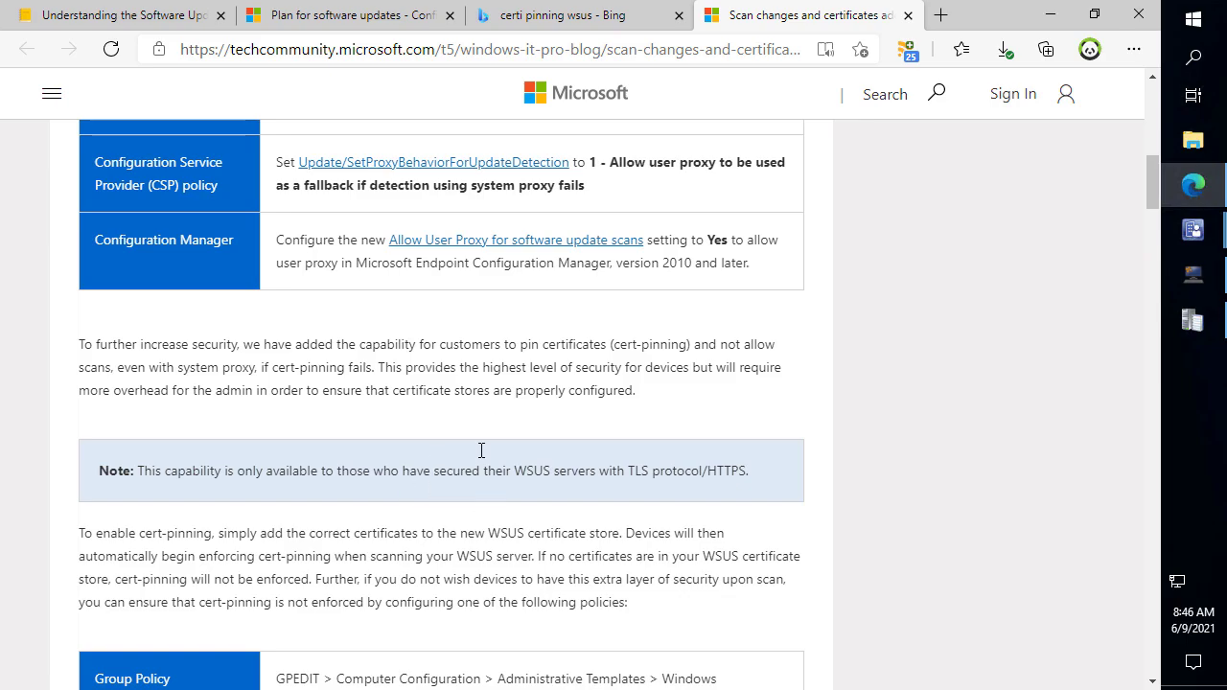
scroll(481, 450, down, 2)
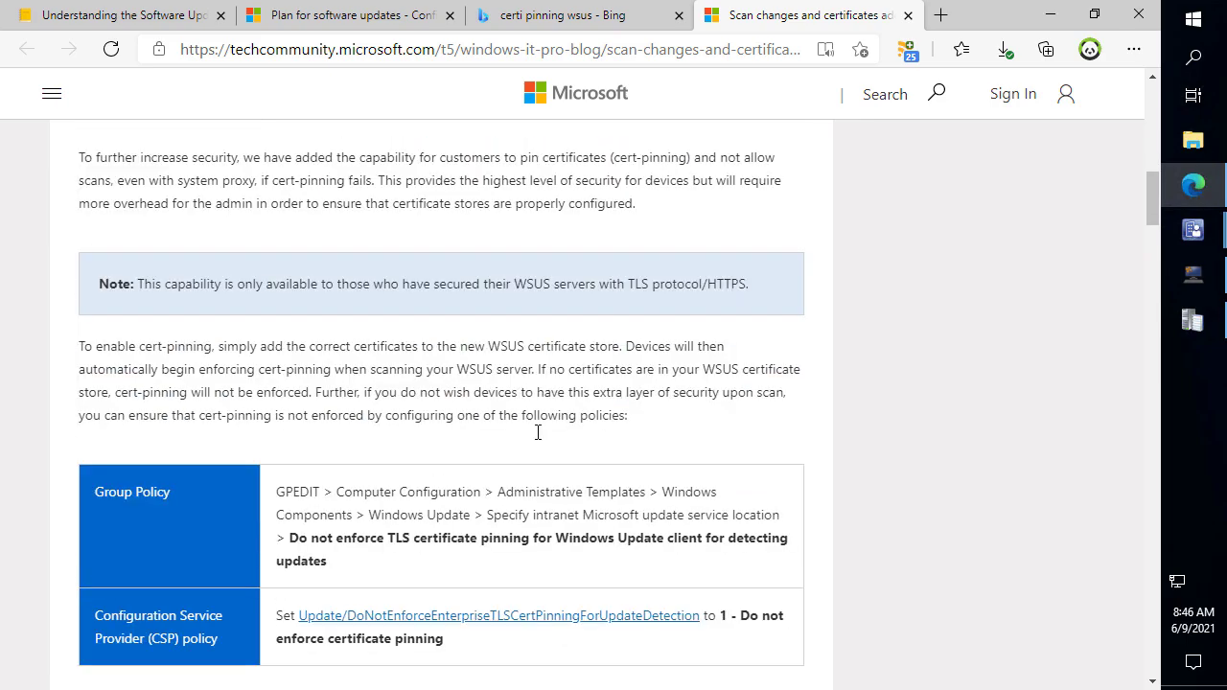
scroll(539, 428, down, 1)
scroll(538, 414, down, 4)
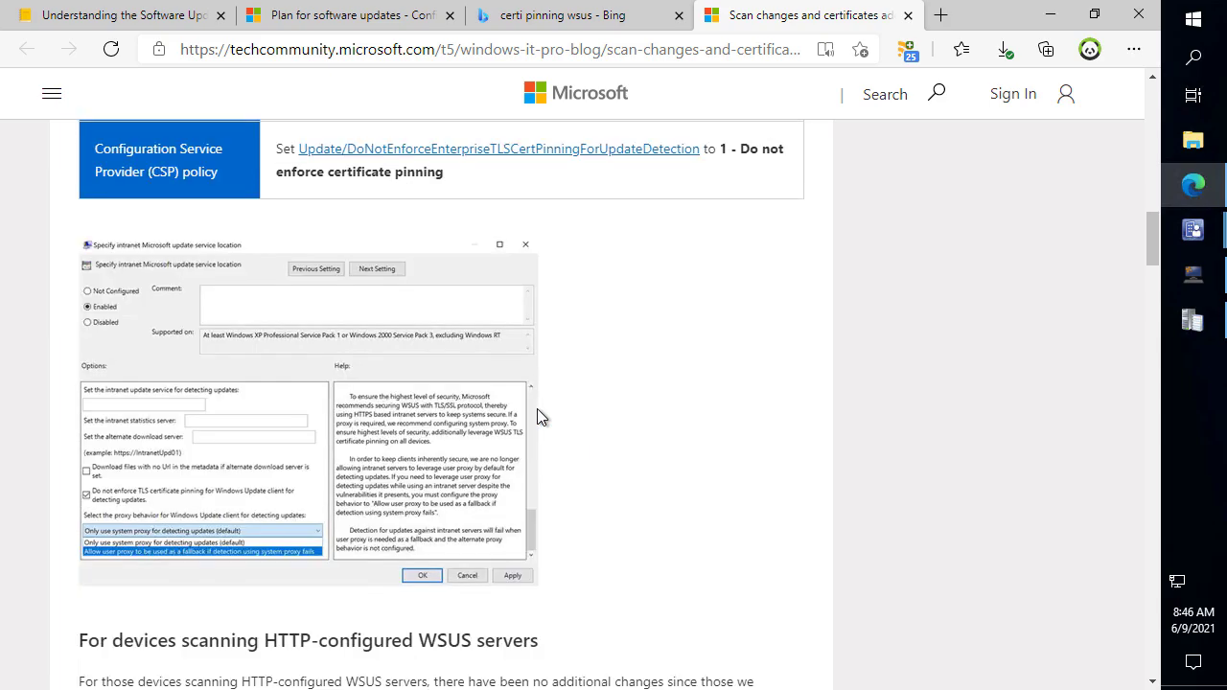
scroll(536, 412, down, 4)
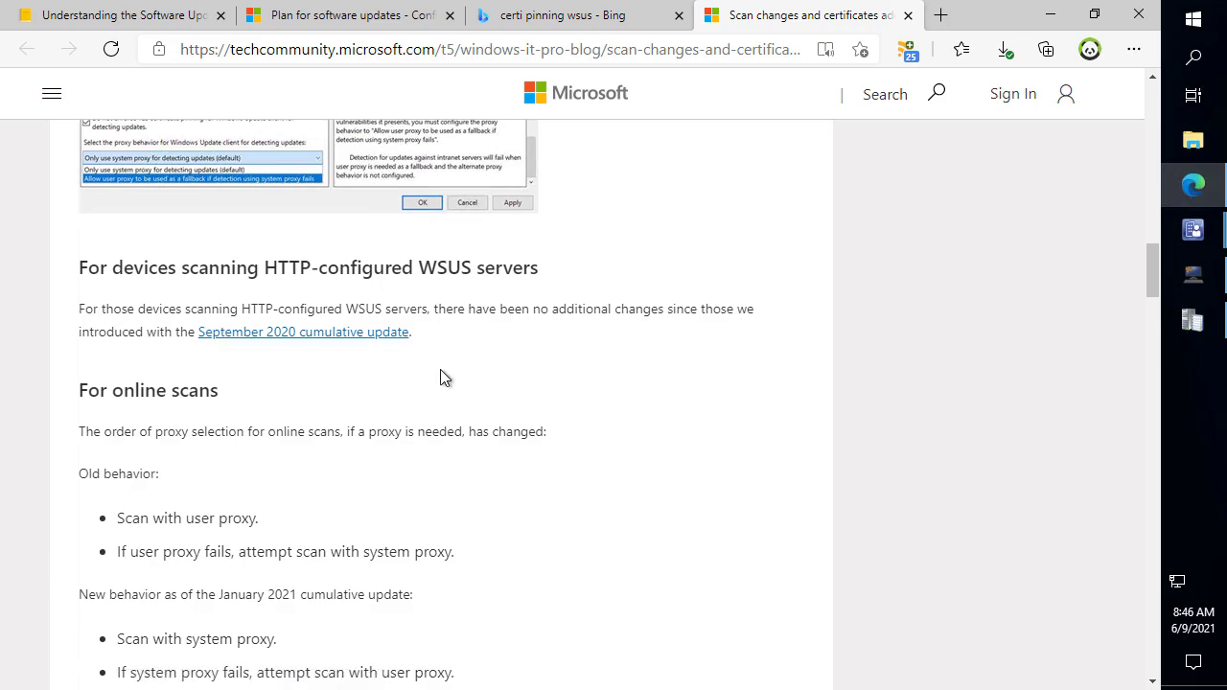
scroll(562, 402, down, 3)
scroll(572, 430, up, 6)
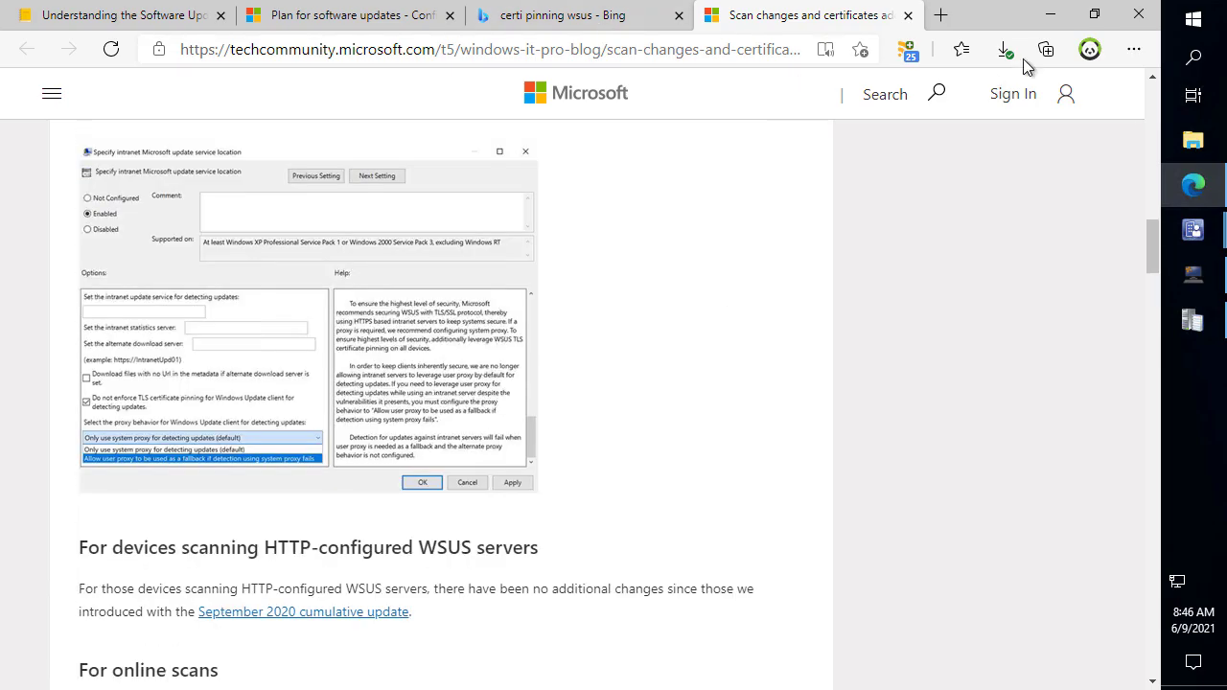
click(1050, 14)
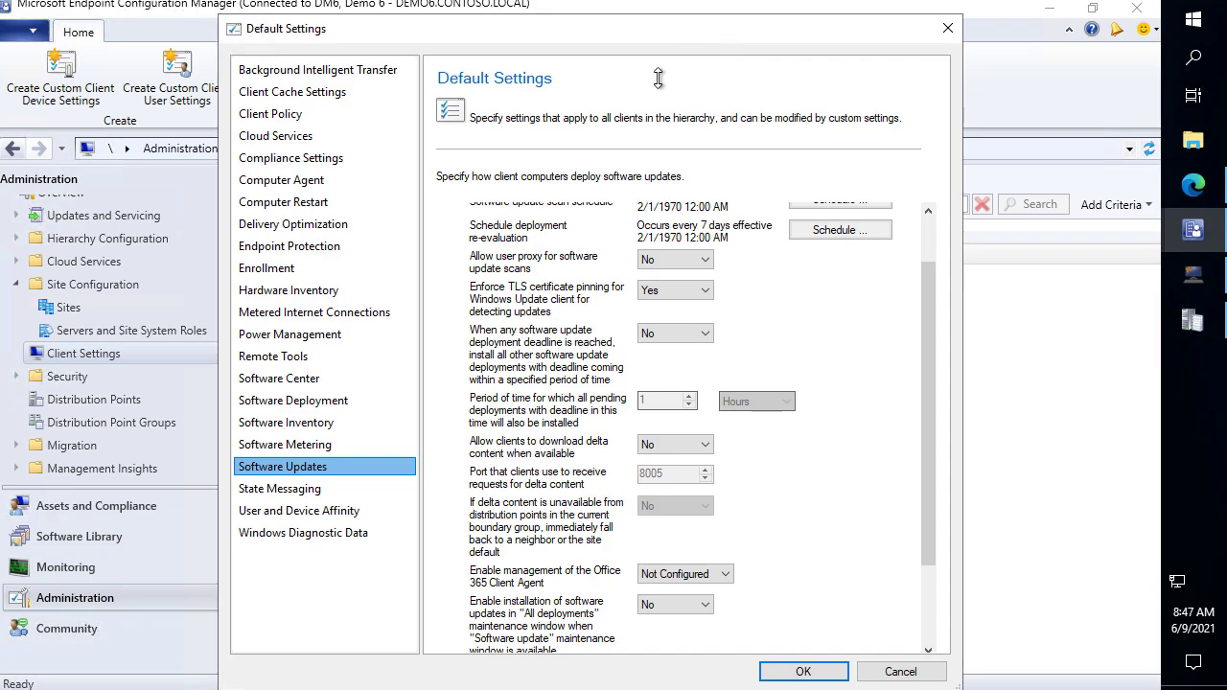
Step: Return to the article in Edge and examine the TLS/HTTPS note, the WSUS certificate store paragraph and the policies for not enforcing cert-pinning
click(1190, 183)
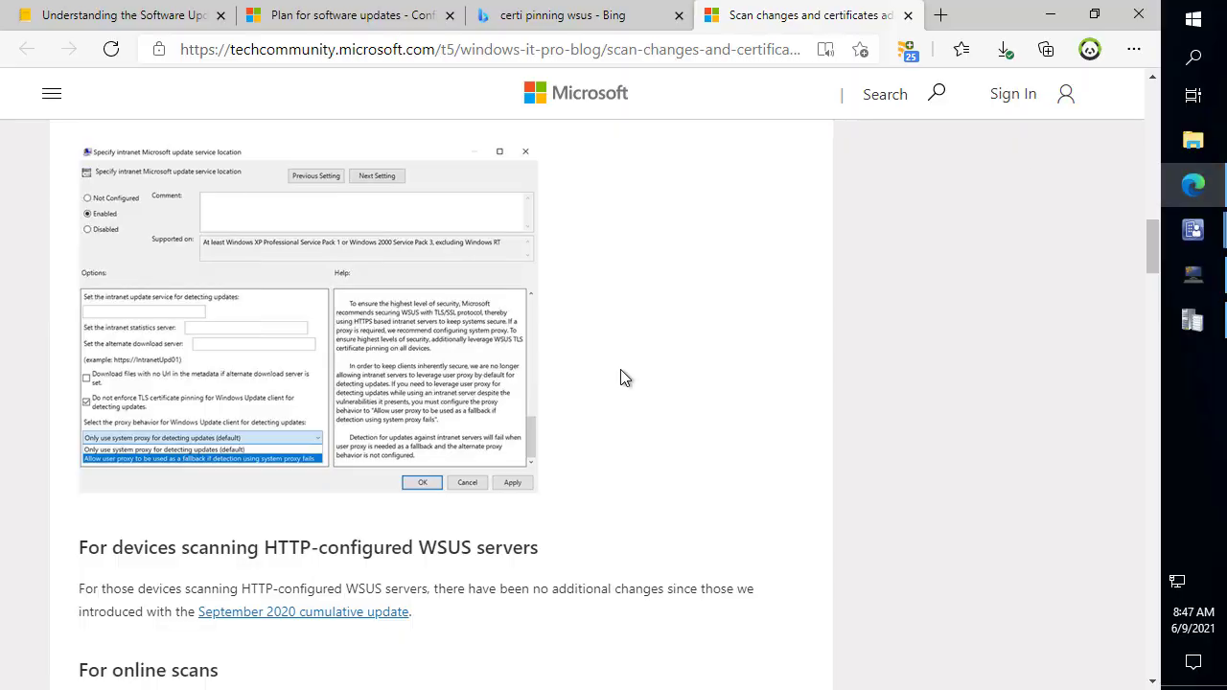
scroll(622, 377, up, 4)
scroll(633, 370, up, 2)
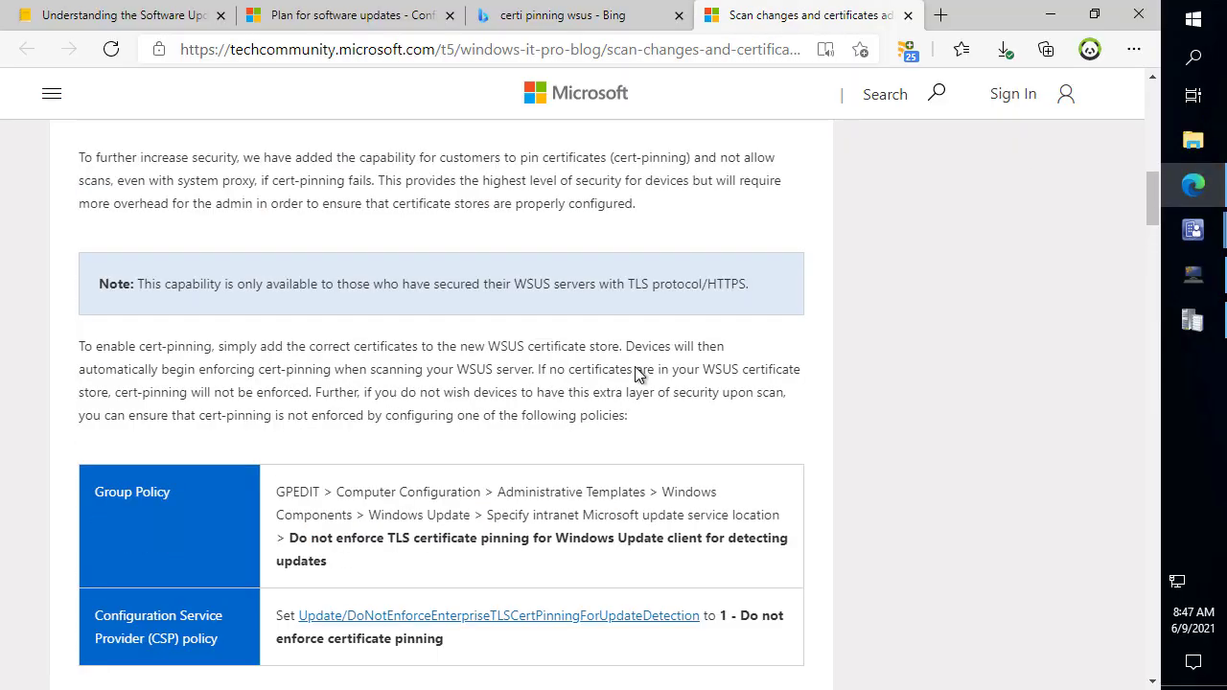
scroll(652, 399, down, 1)
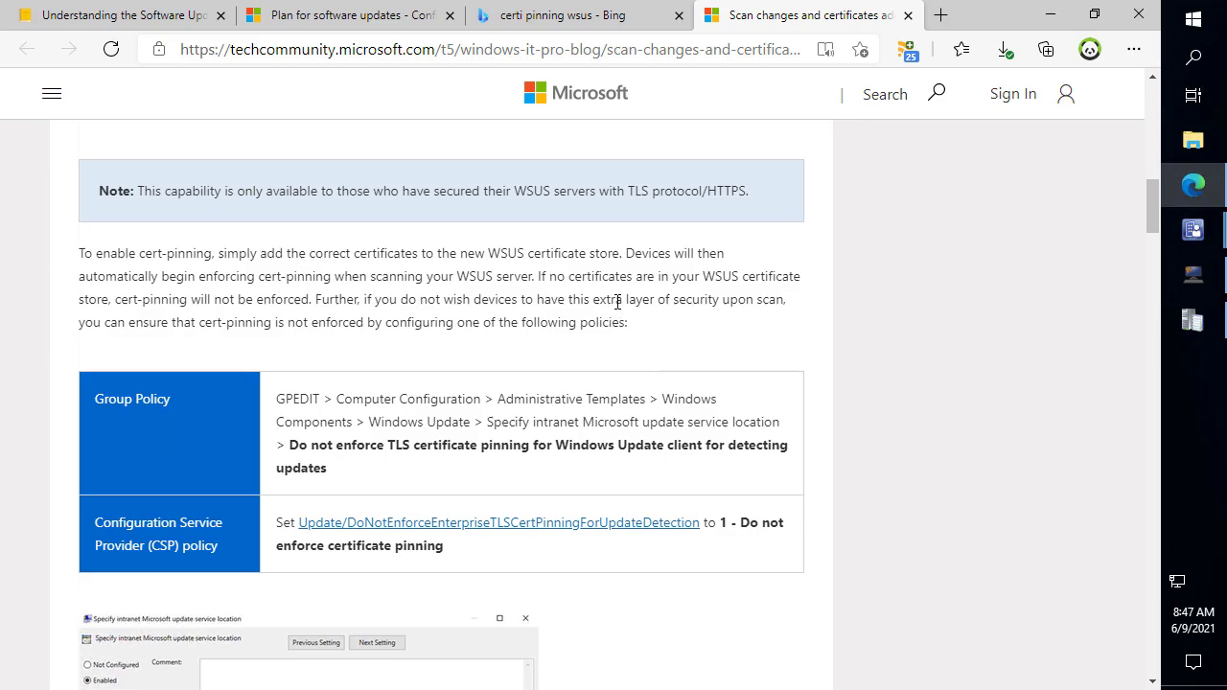
scroll(616, 301, up, 2)
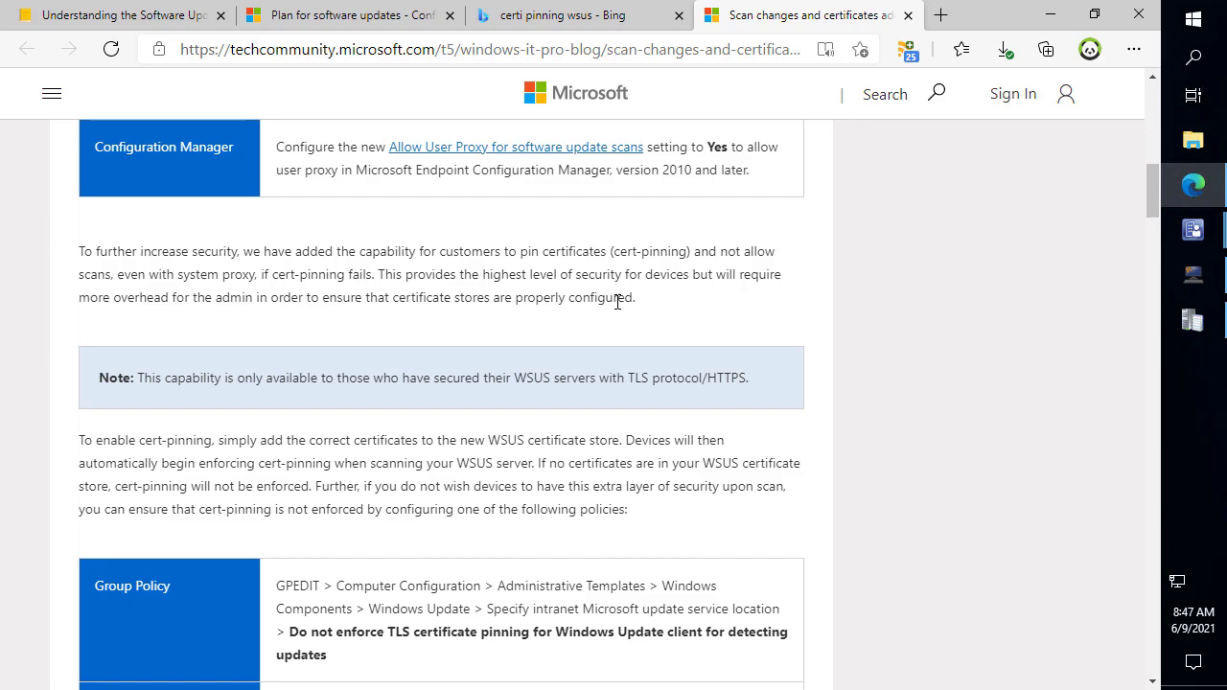
scroll(616, 301, down, 1)
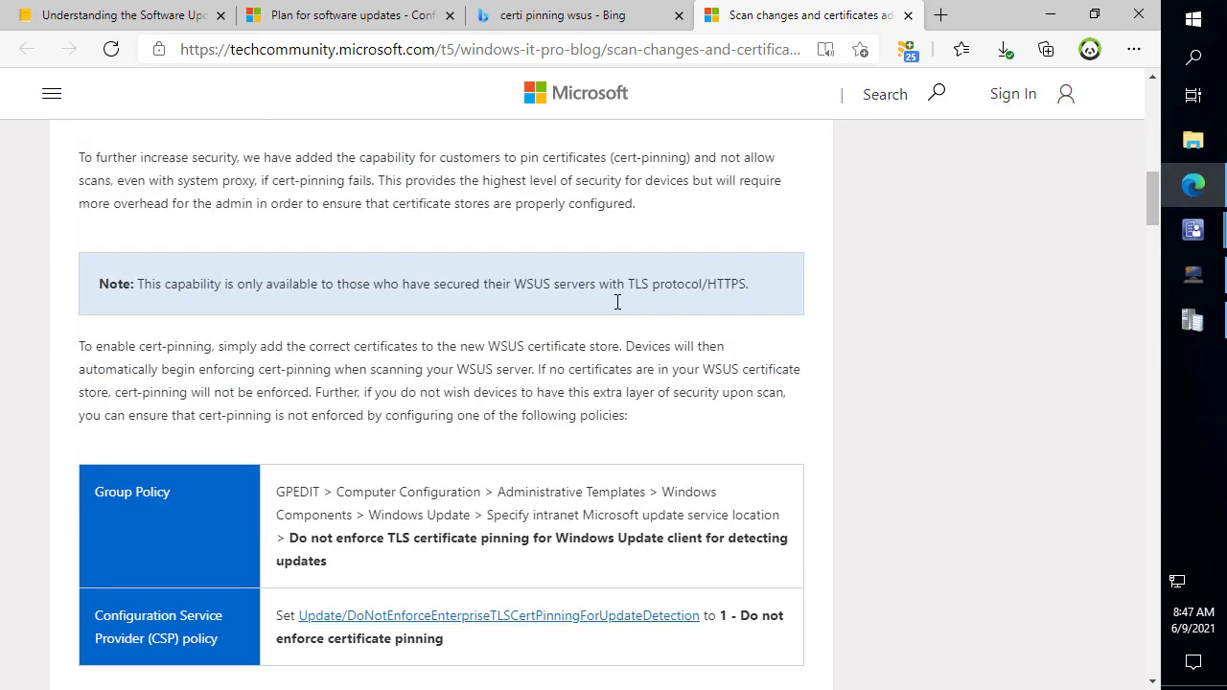
Step: Leave the browser and bring the WUAHandler.log window to the front on the client machine
click(1050, 14)
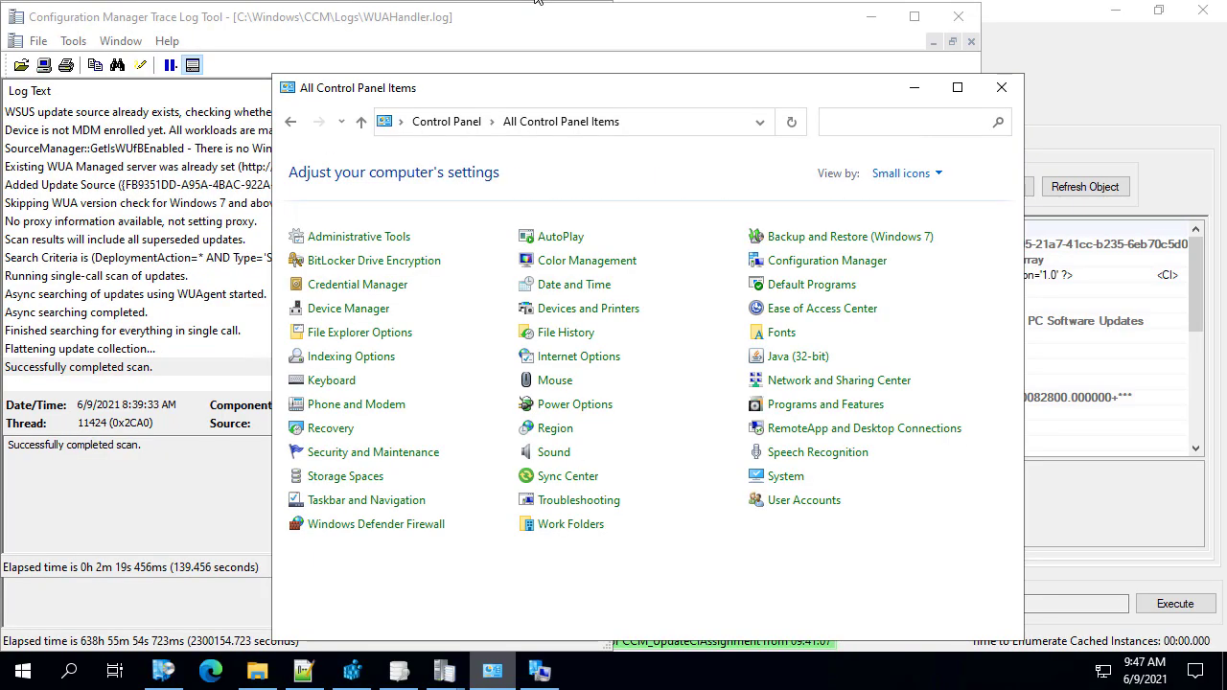
click(163, 493)
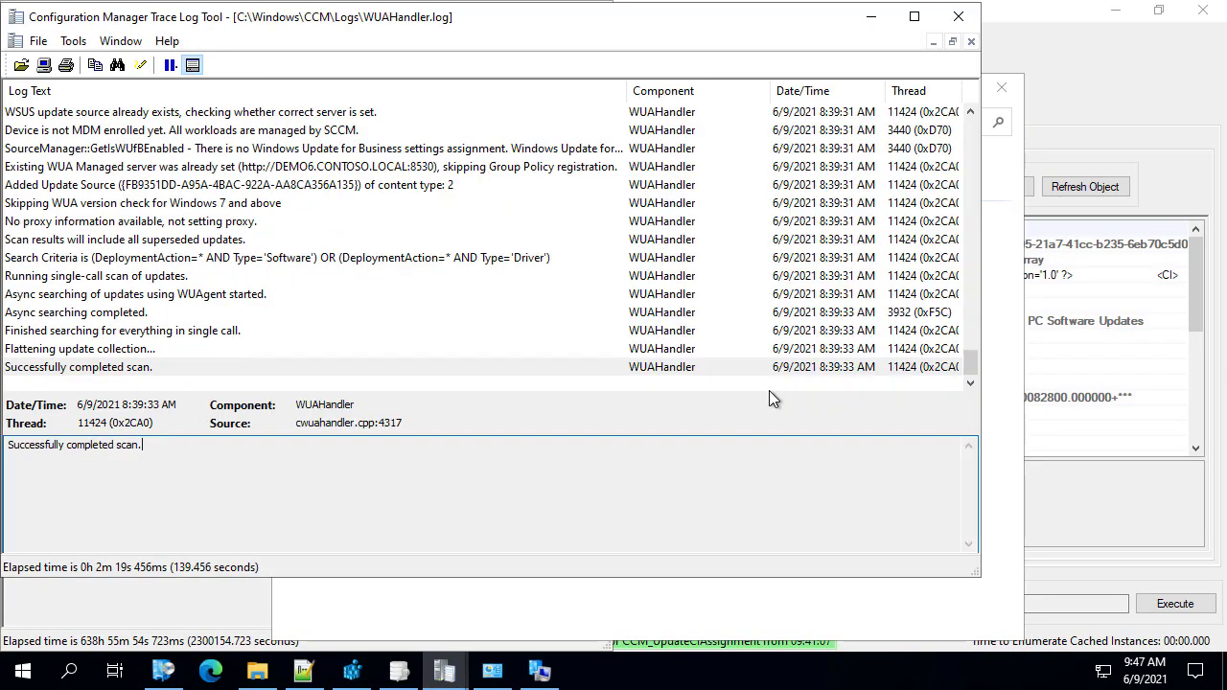
Step: Switch to the console's Default Settings and examine the Software Updates option for allowing clients to download delta content when available
click(849, 369)
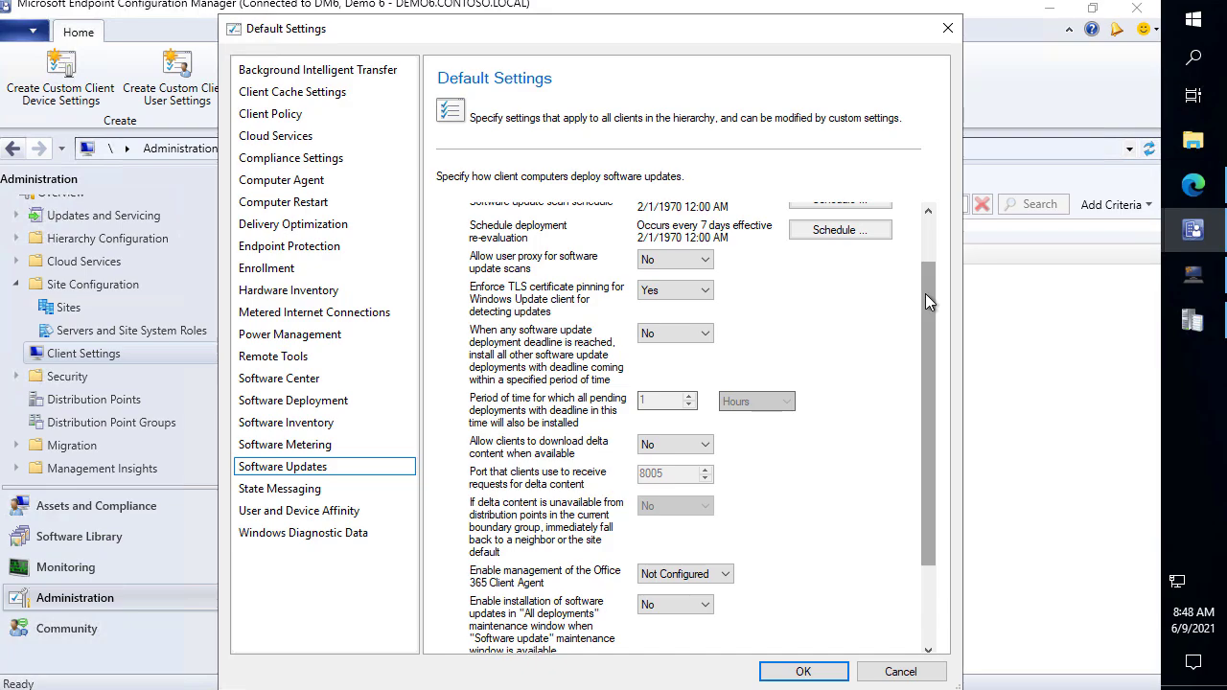
drag(925, 293, 921, 365)
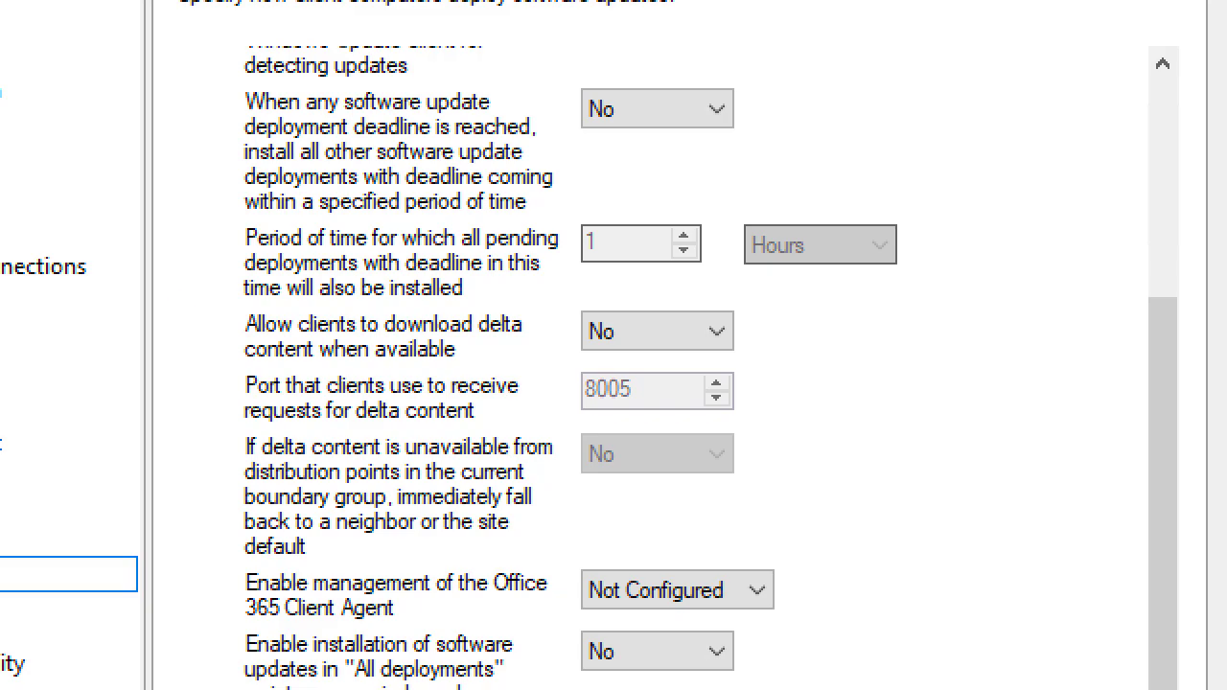
drag(194, 293, 821, 364)
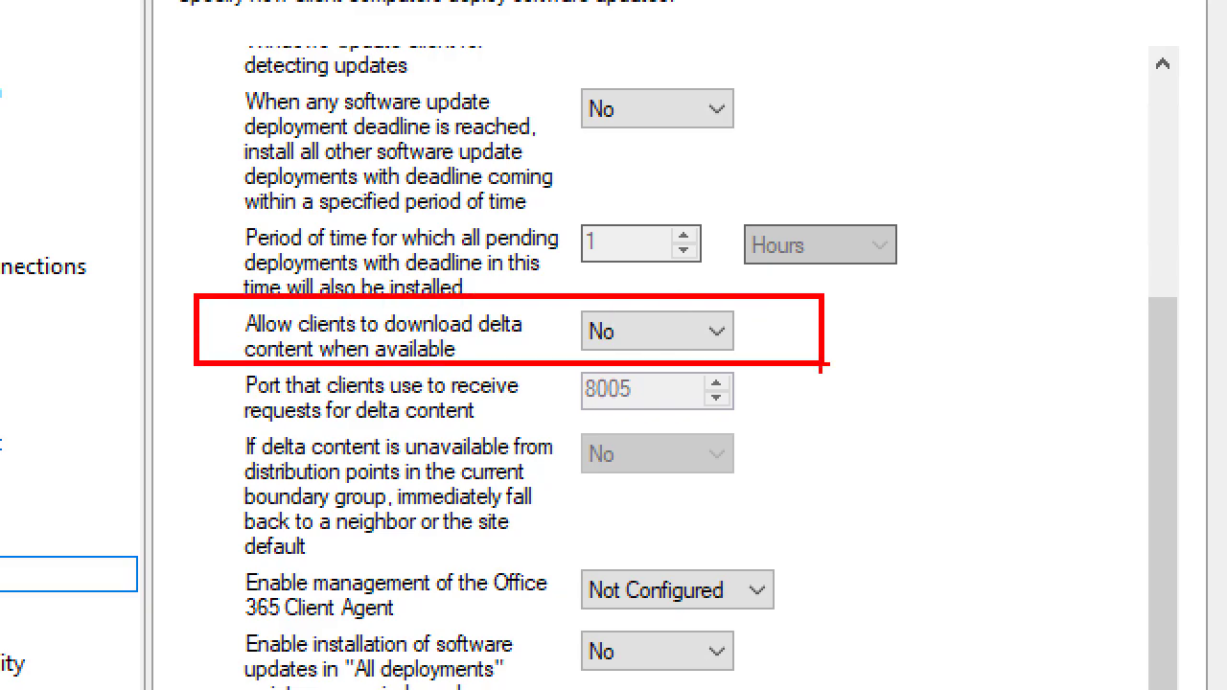
drag(734, 330, 853, 311)
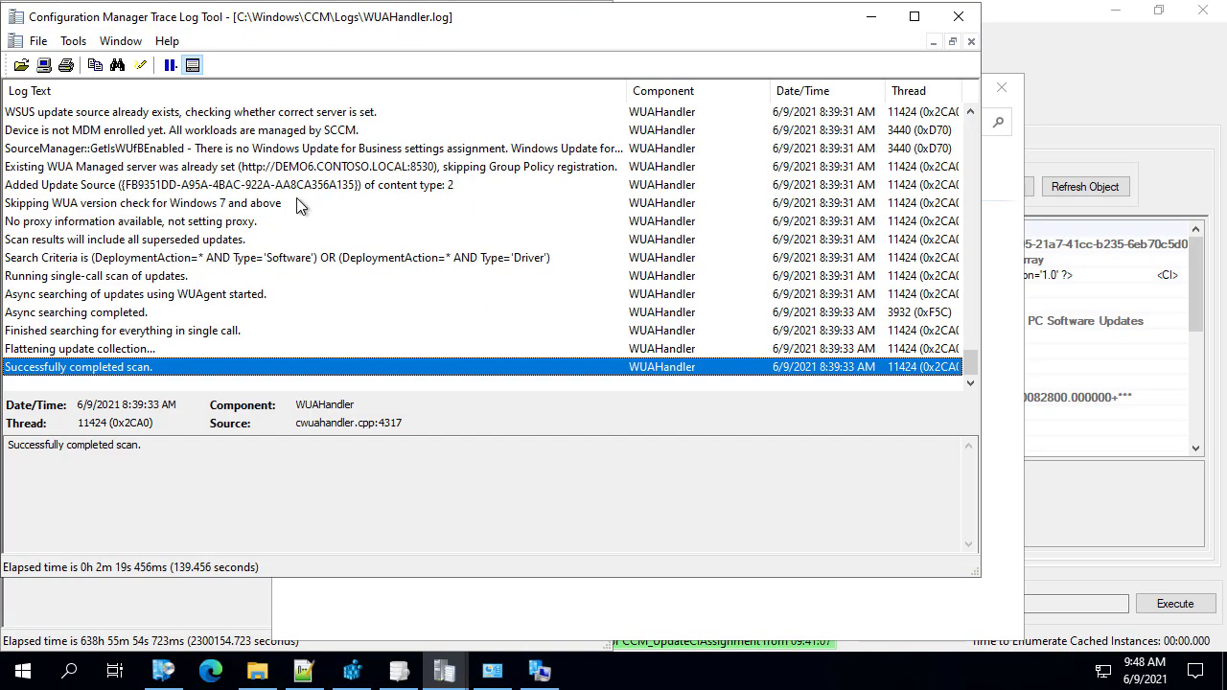
Step: Switch to WMI Explorer on the client and open the software updates client configuration class (CCM_SoftwareUpdatesClientConfig) in ROOT\ccm\Policy\Machine\ActualConfig
click(1089, 39)
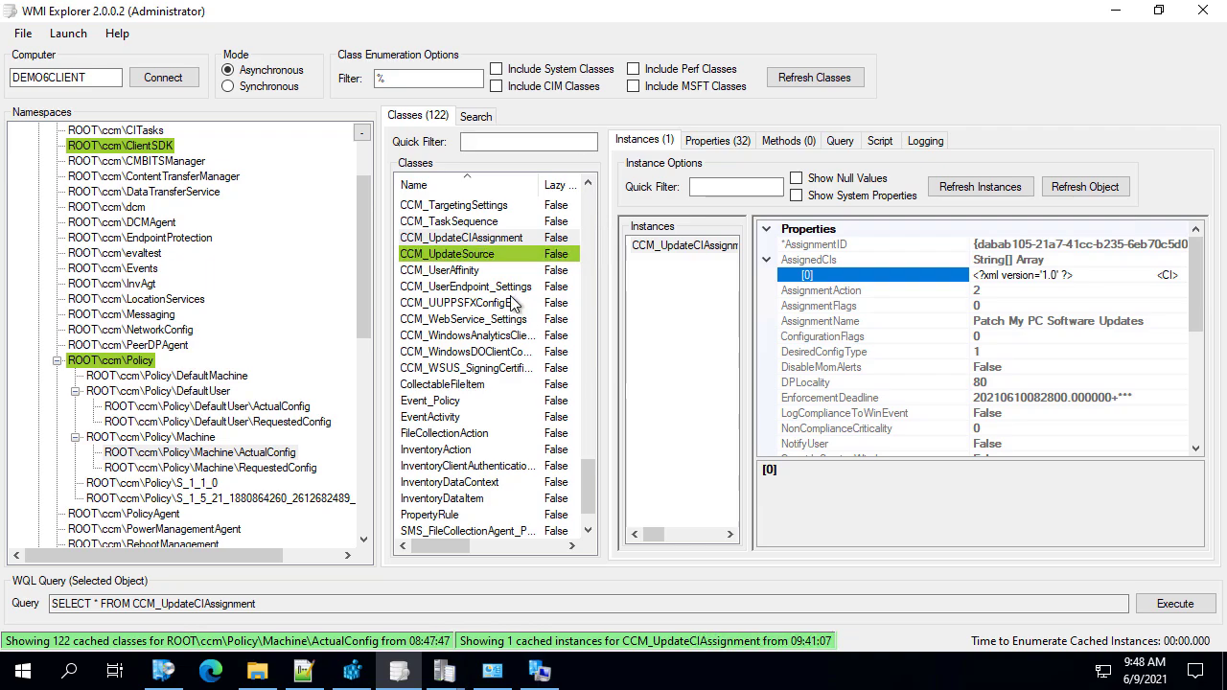
scroll(518, 491, down, 1)
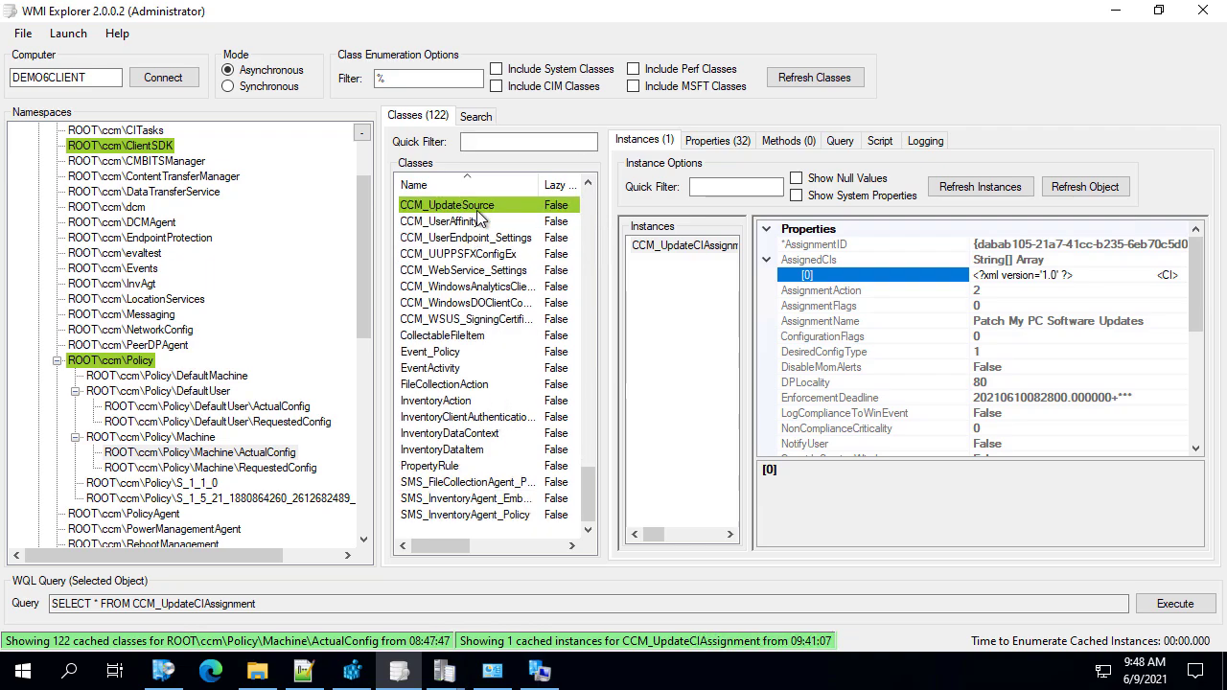
scroll(496, 392, up, 3)
click(495, 355)
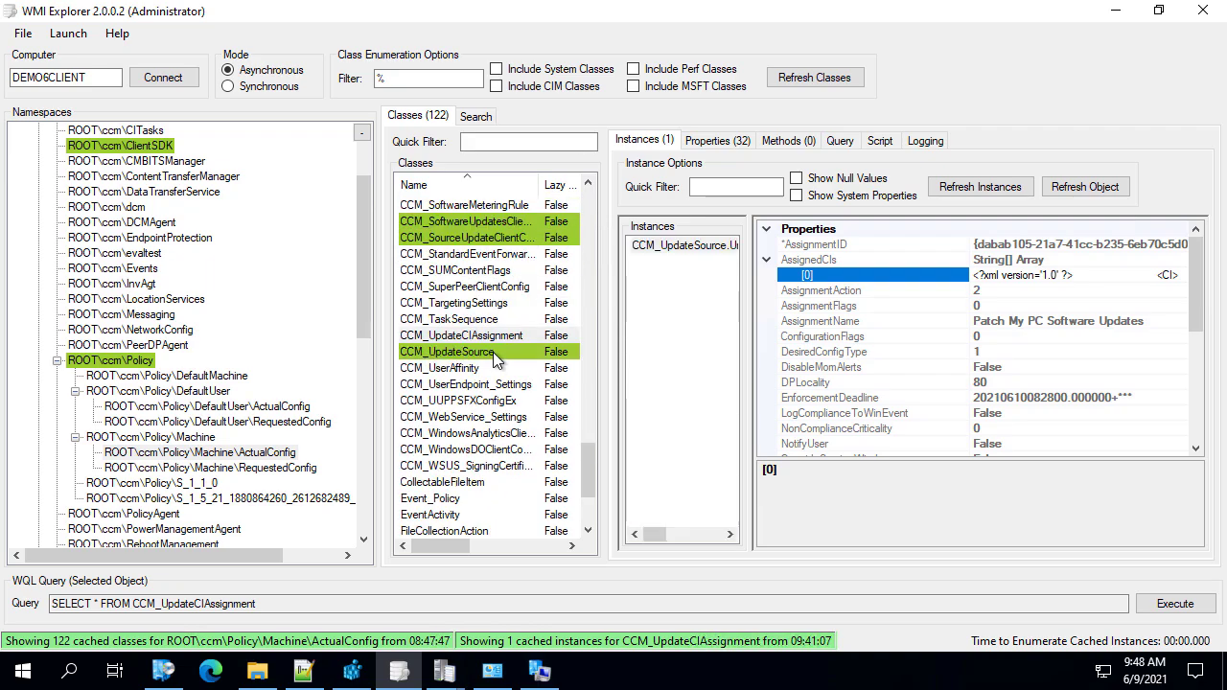
click(497, 223)
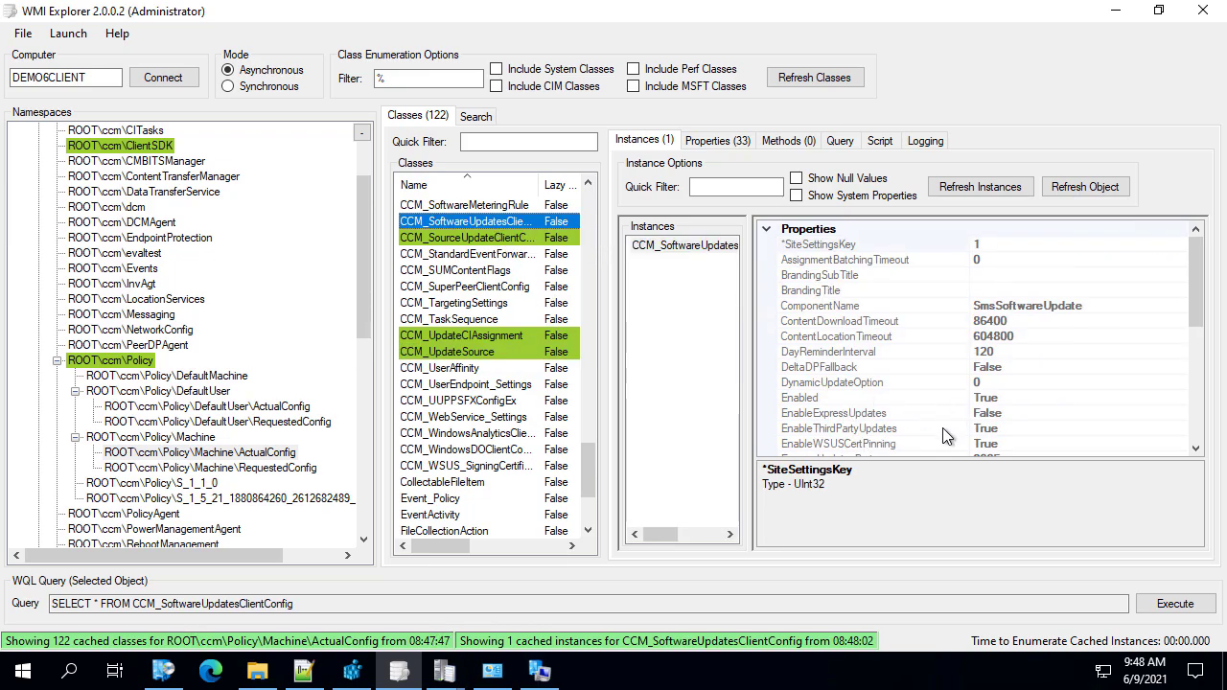
Step: Review the instance's properties, focusing on DeltaDPFallback, EnableExpressUpdates and ExpressUpdatesPort
click(1022, 413)
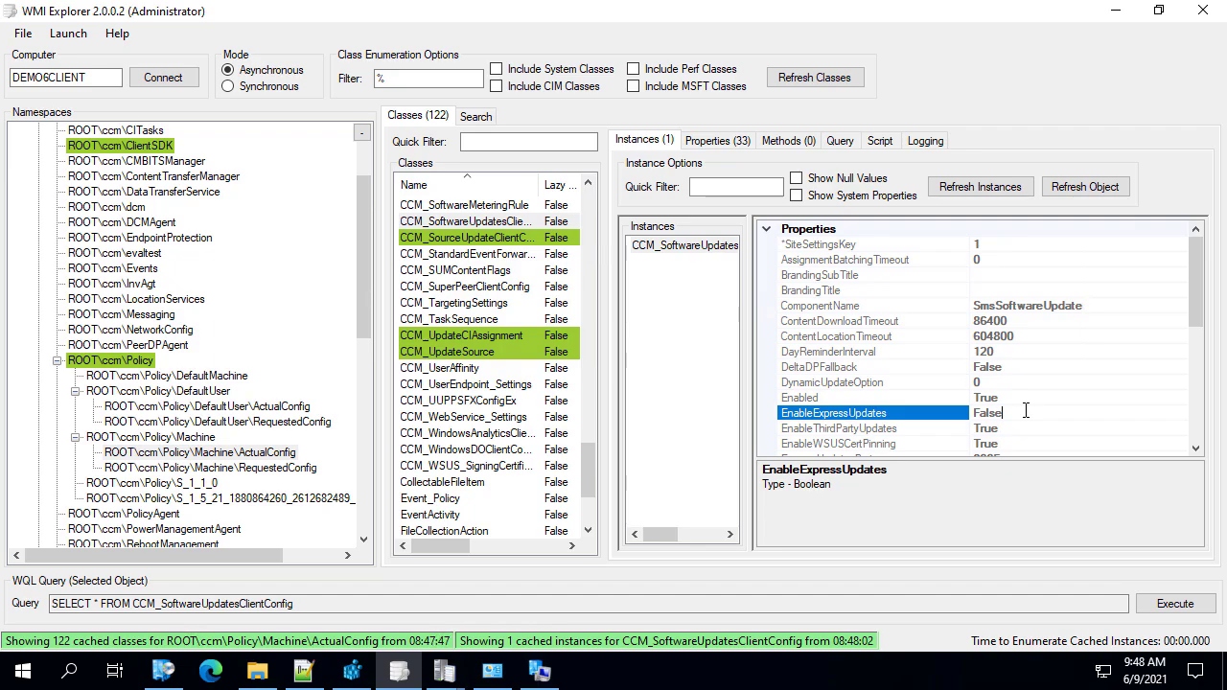
scroll(1026, 410, down, 1)
scroll(1024, 409, down, 1)
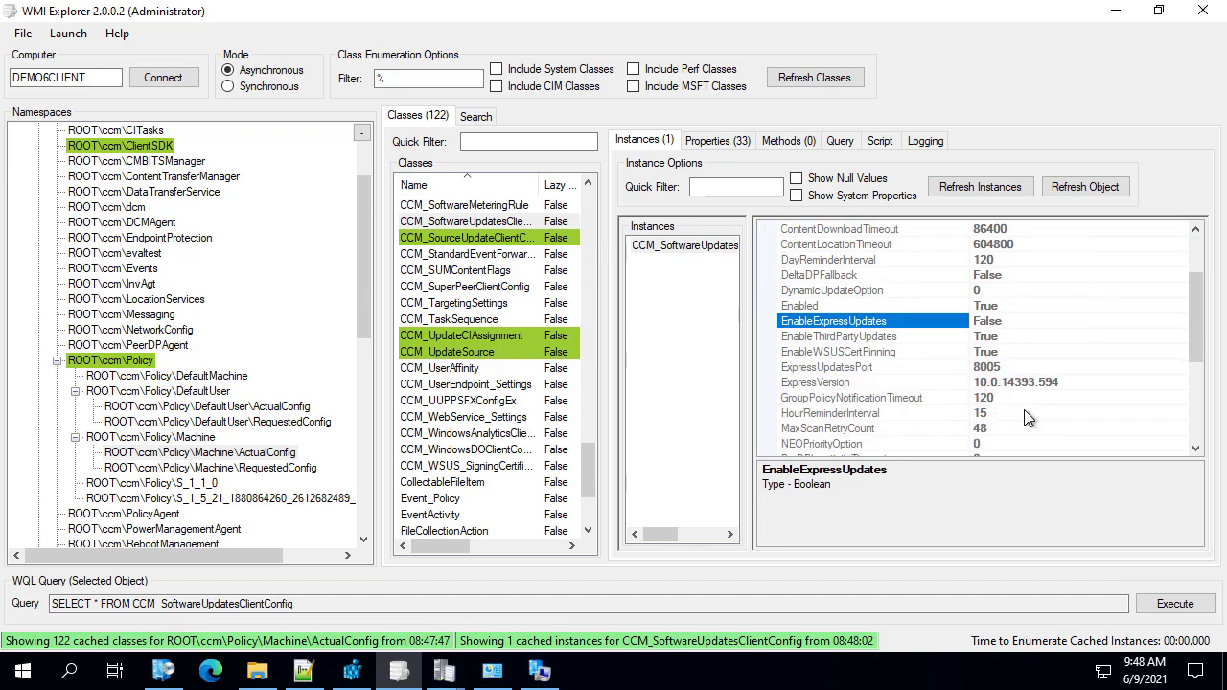
scroll(1023, 409, down, 1)
scroll(1021, 384, down, 1)
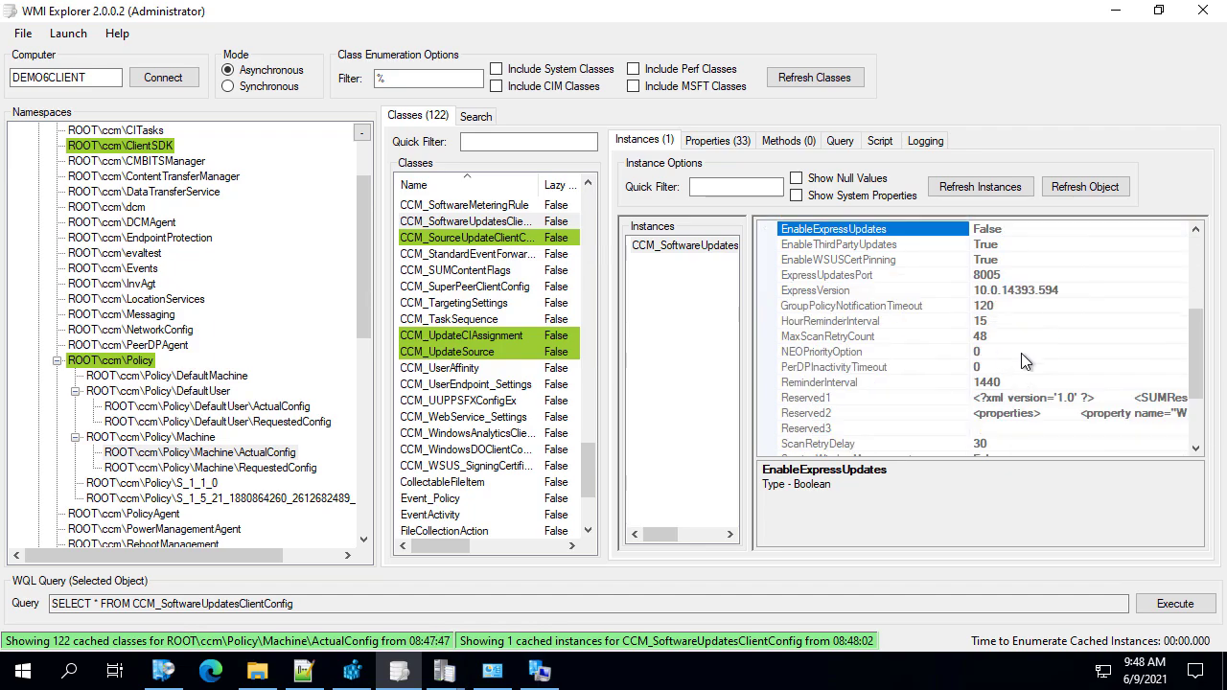
scroll(1038, 332, down, 3)
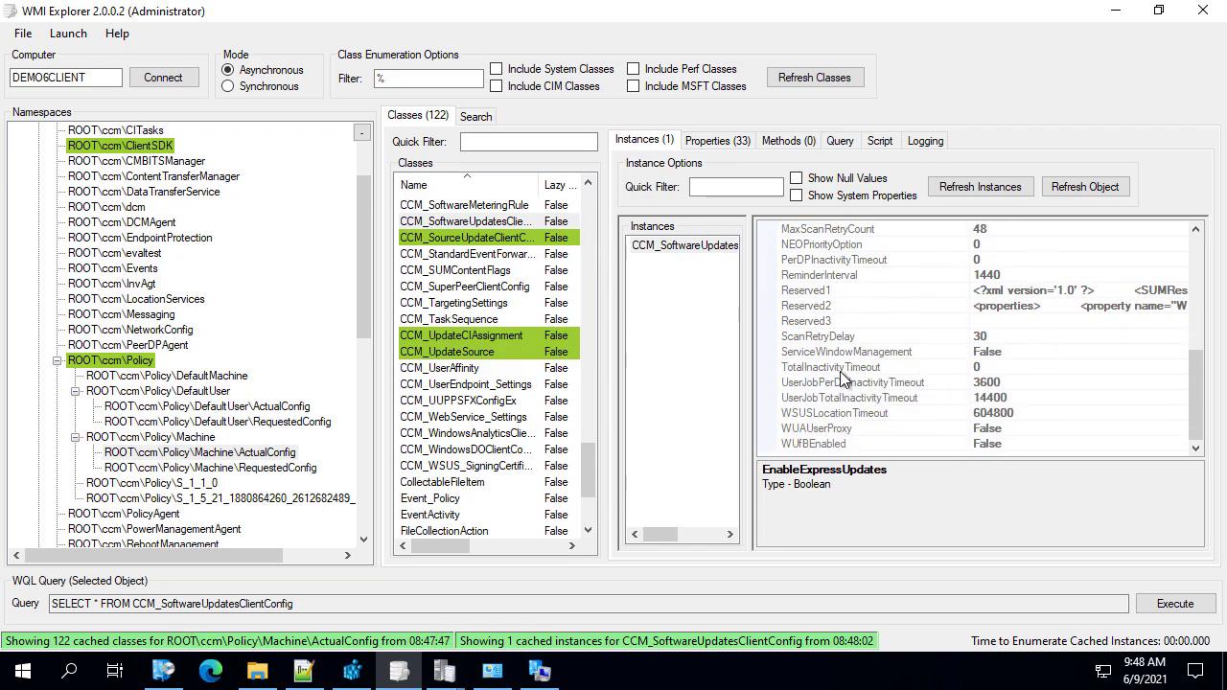
scroll(848, 360, up, 4)
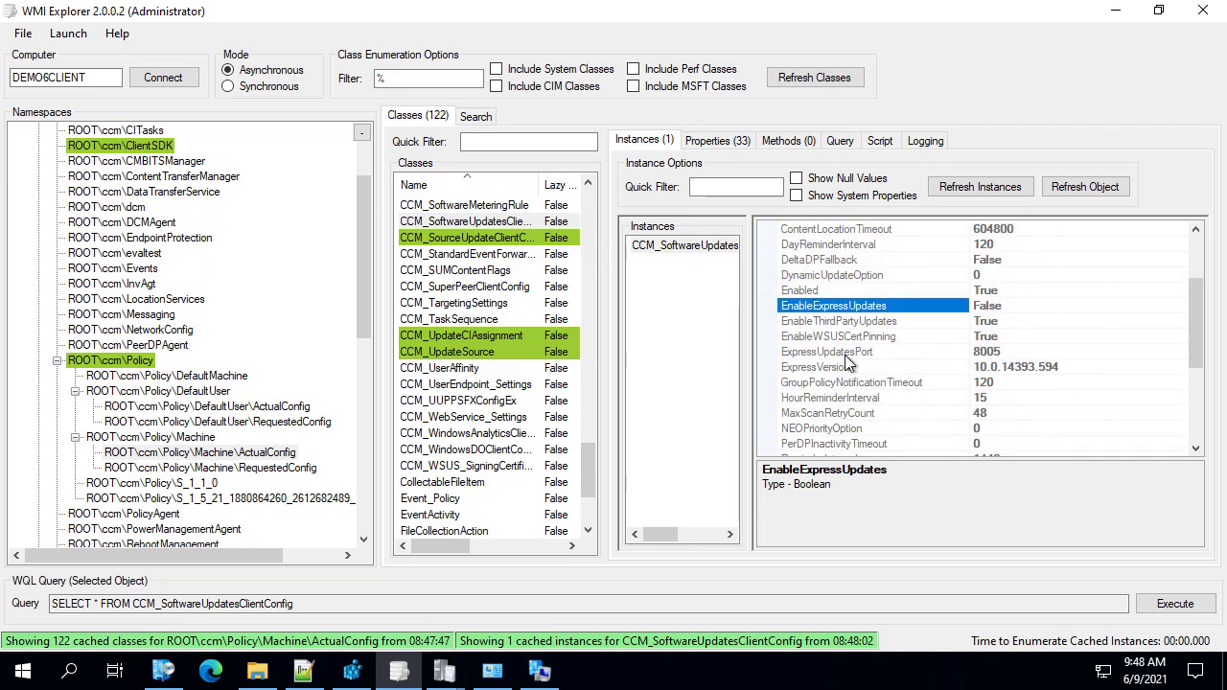
click(836, 263)
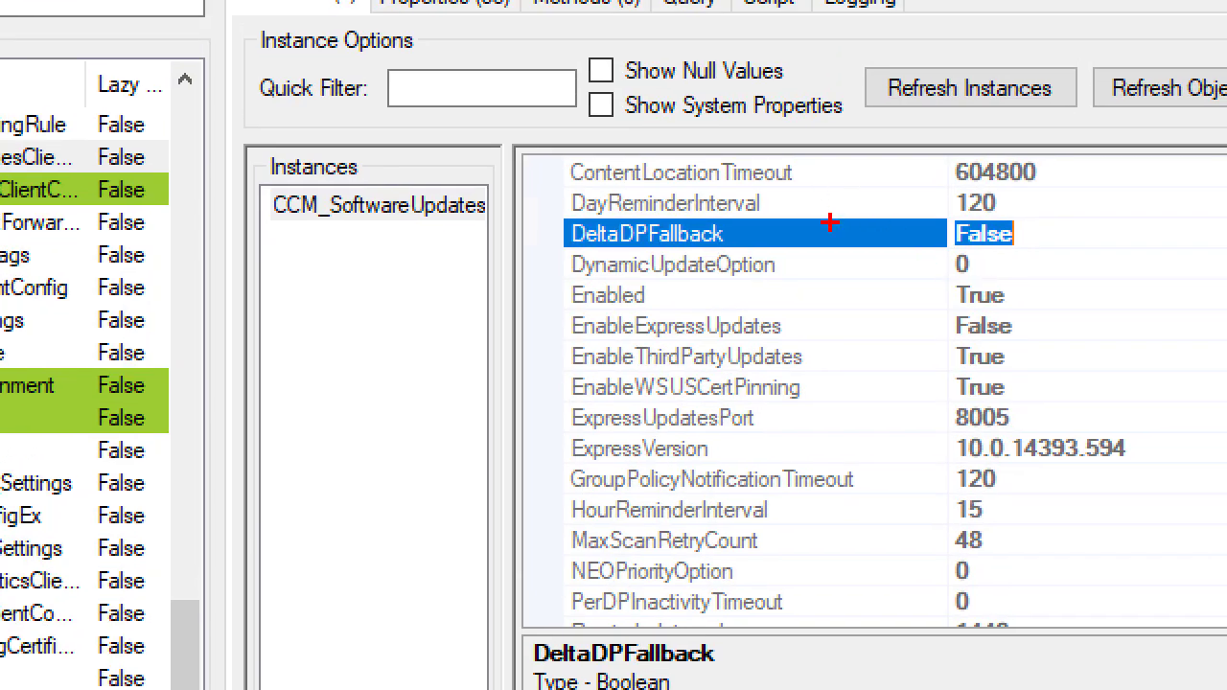
drag(824, 230, 843, 204)
drag(803, 335, 823, 317)
drag(1023, 417, 1054, 406)
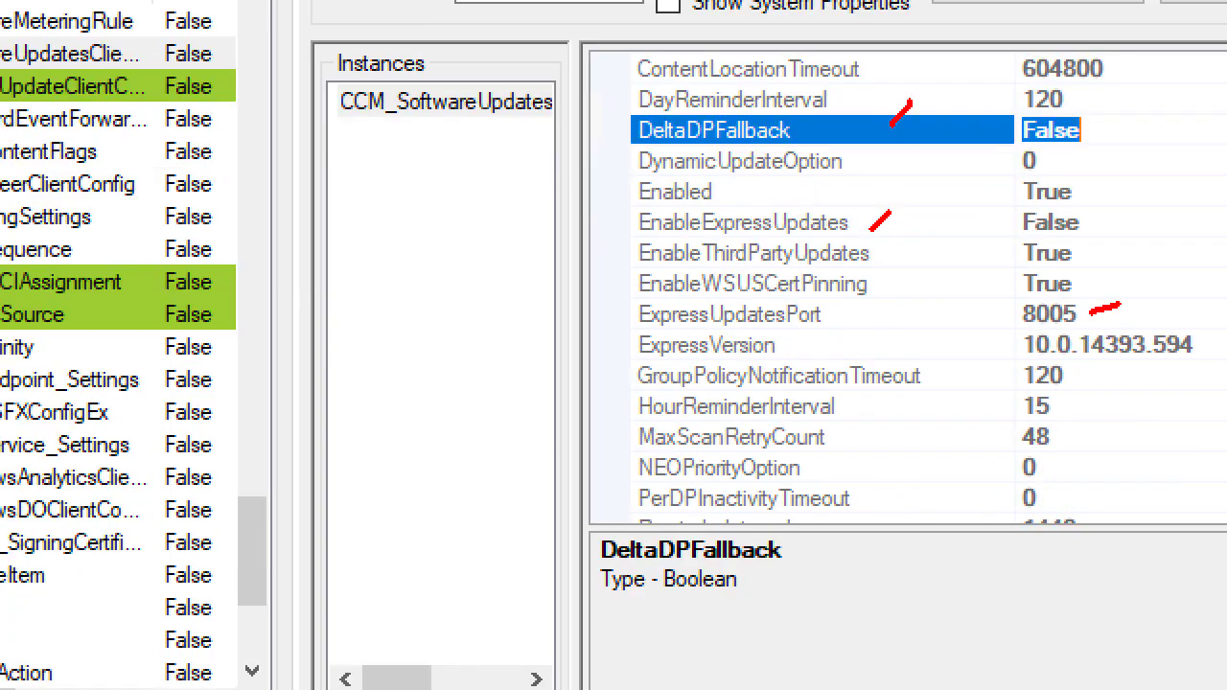
key(Escape)
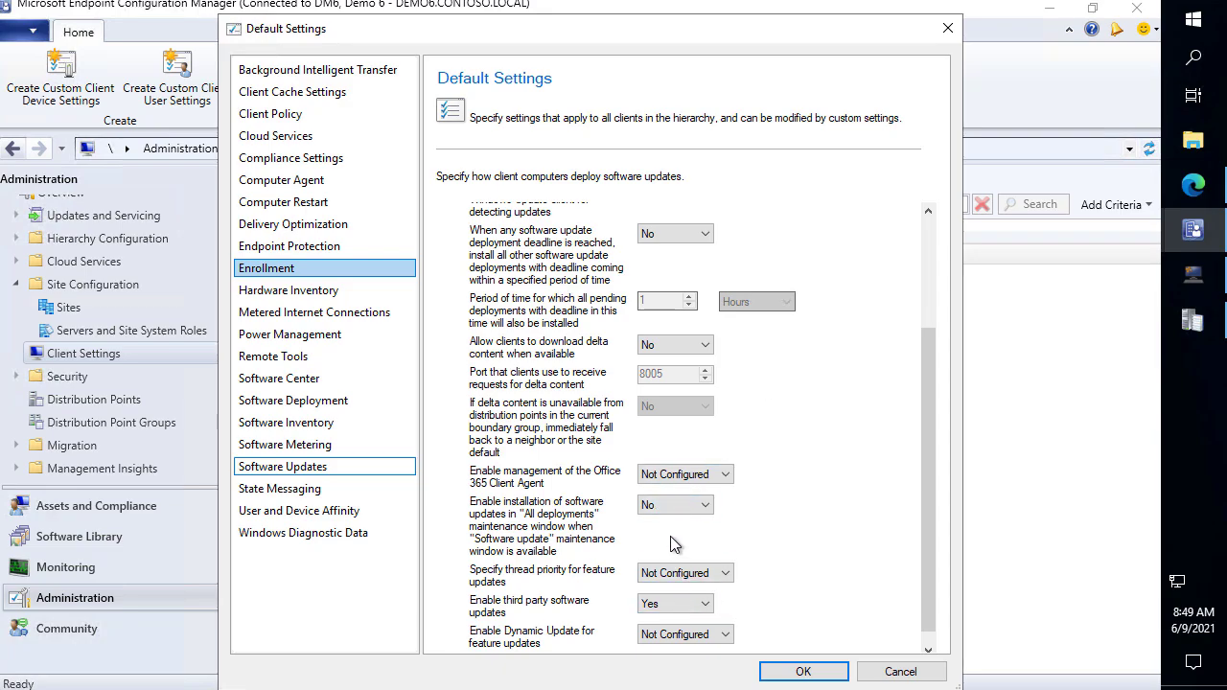
Step: In the console's default client settings, set "Allow clients to download delta content when available" to Yes and save
click(694, 356)
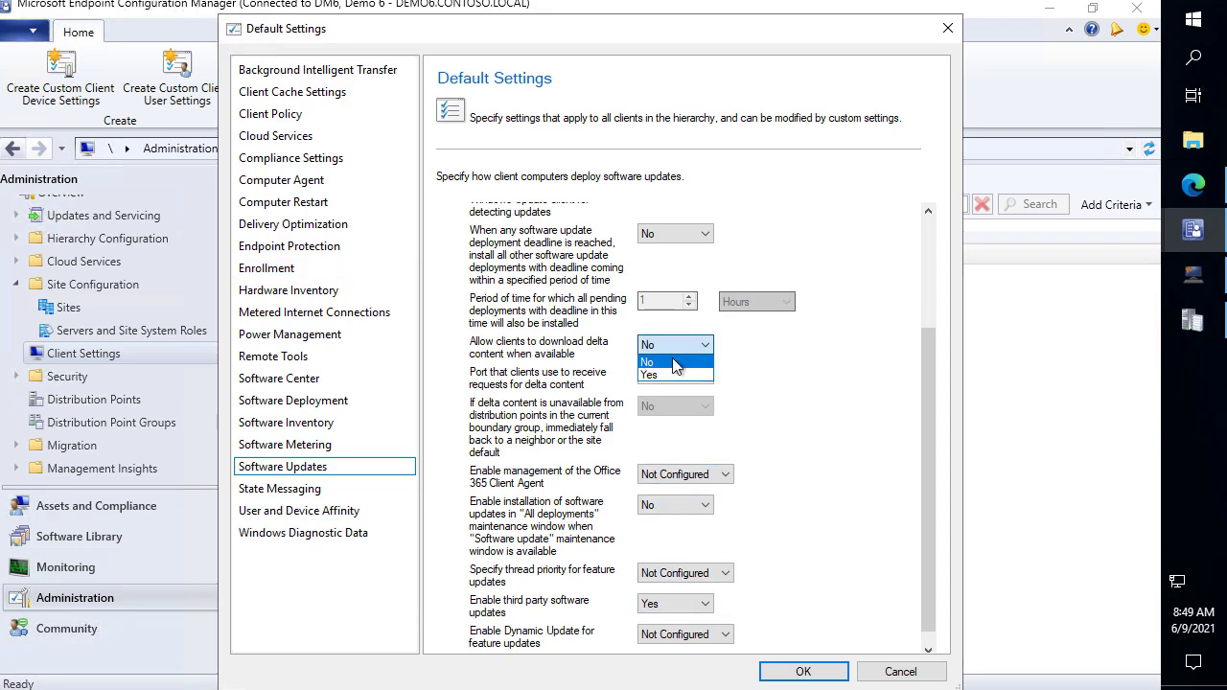
click(676, 368)
click(803, 671)
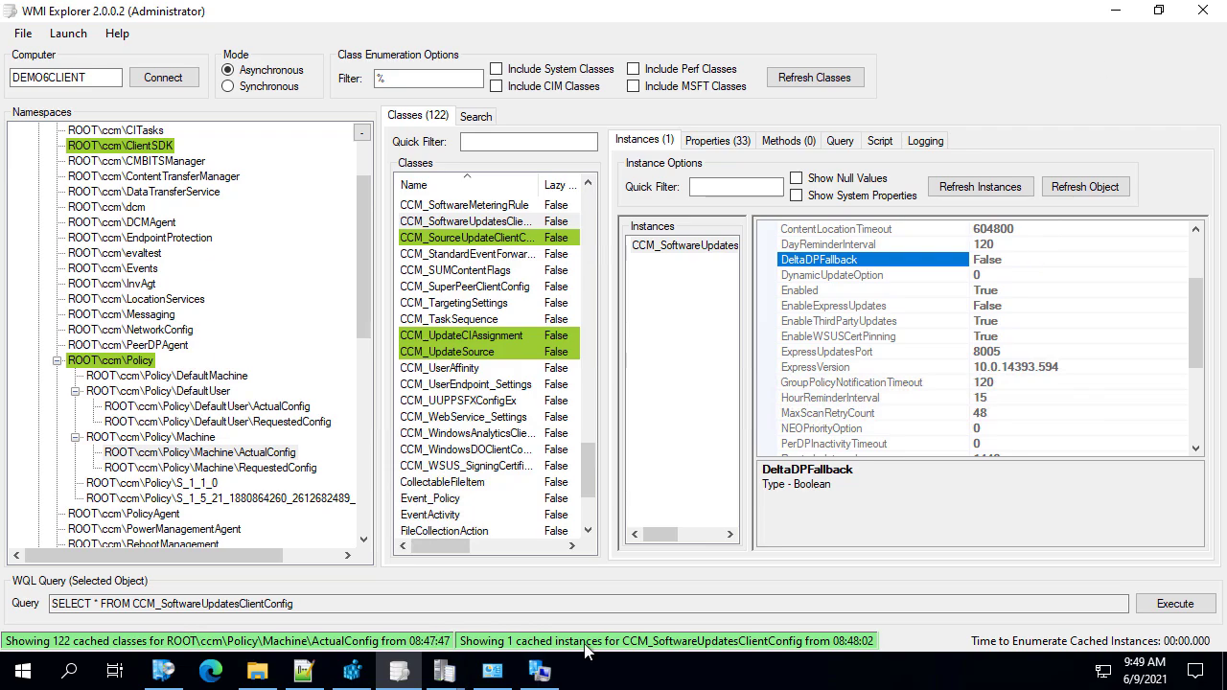
Step: Run the Machine Policy Retrieval & Evaluation Cycle from Configuration Manager Properties on the client and dismiss the confirmation
click(540, 671)
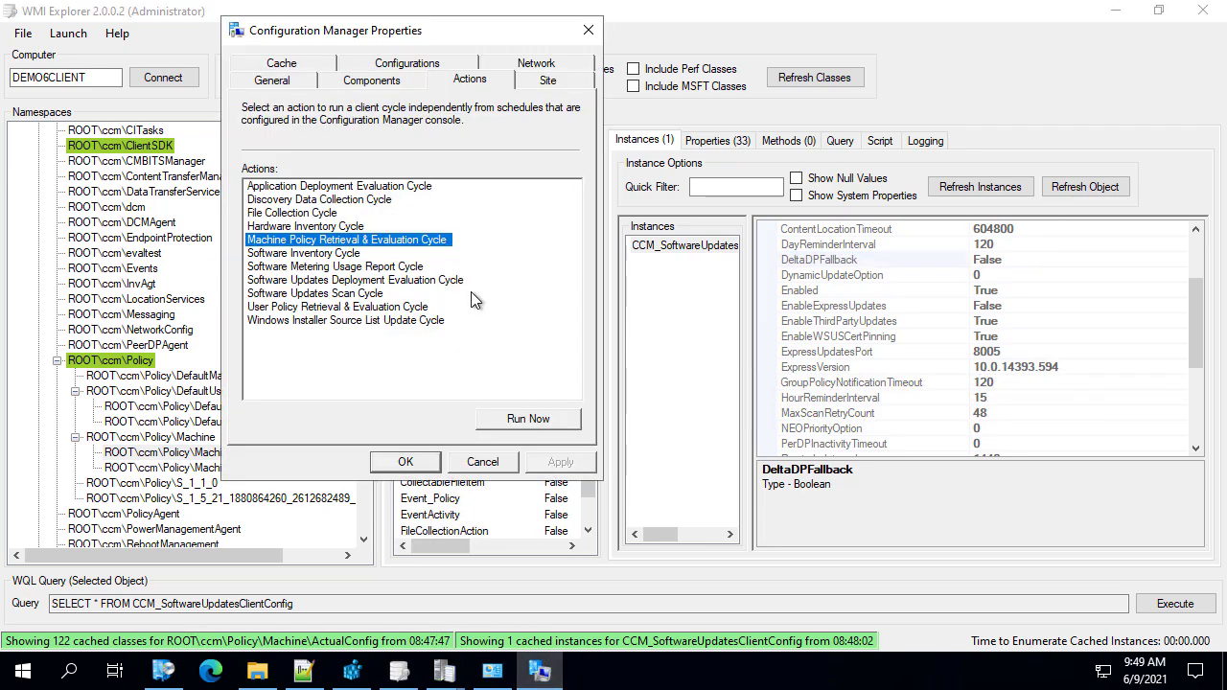
click(546, 419)
click(764, 404)
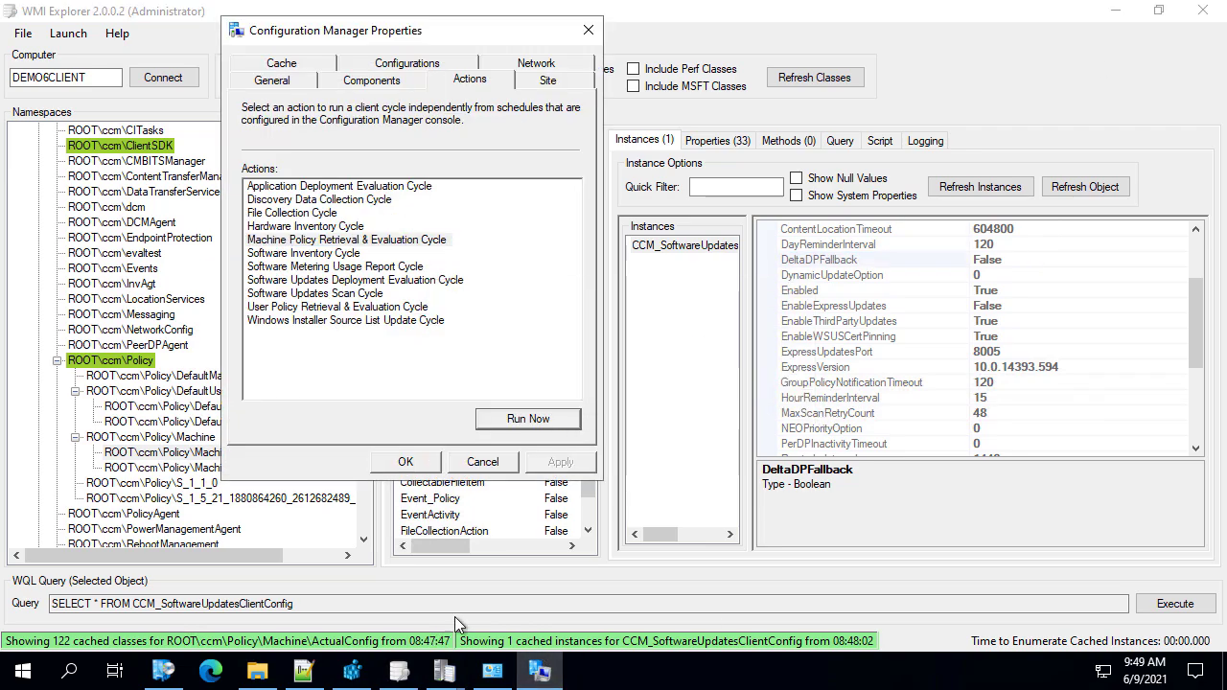
Step: Bring PolicyAgent.log to the front and examine the policy download and ActualConfig update entries through the final line
mouse_move(444, 671)
click(582, 565)
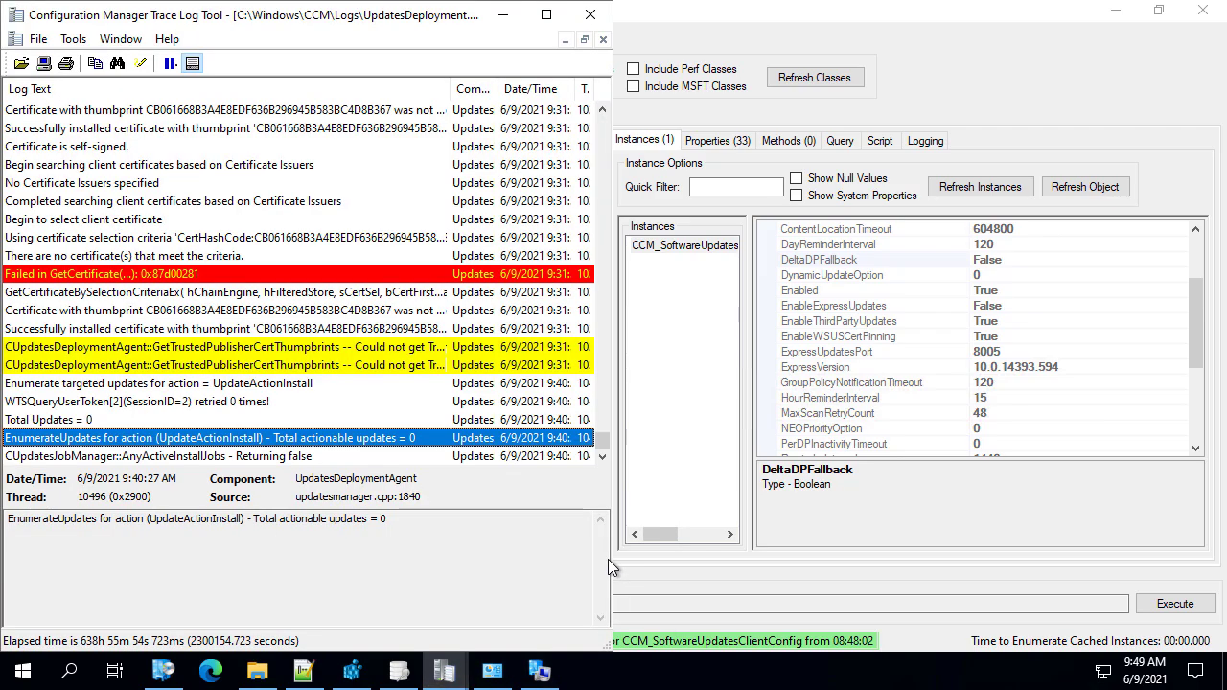
mouse_move(466, 675)
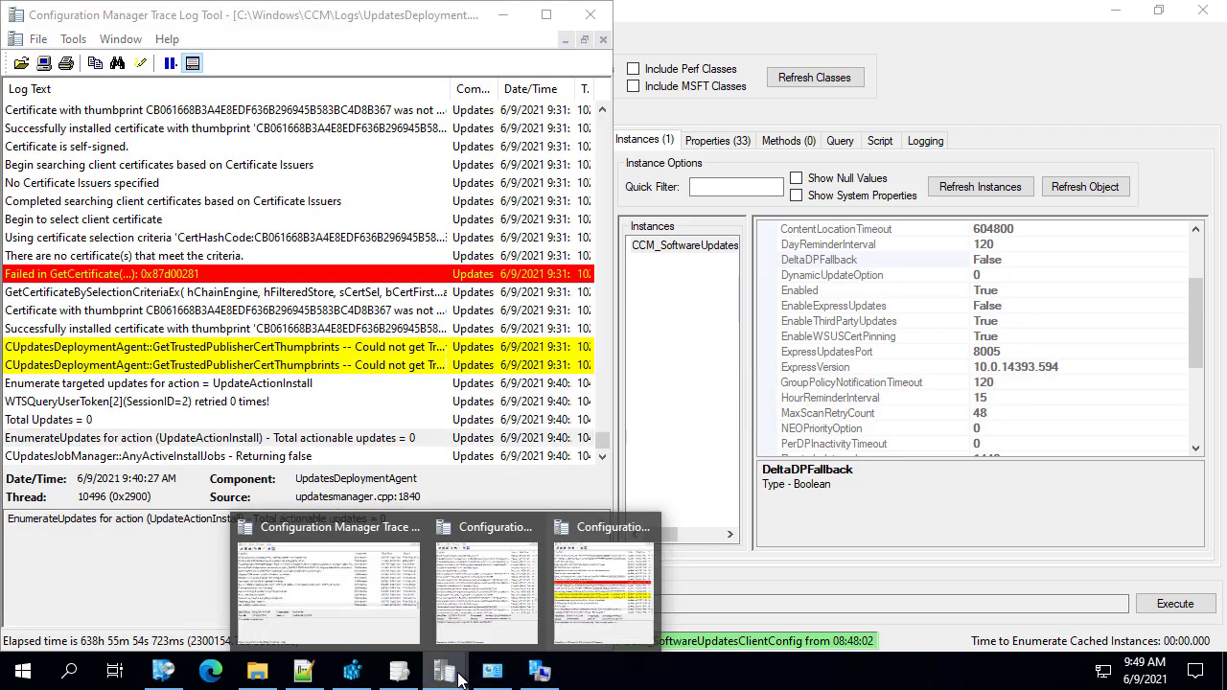
click(457, 589)
click(861, 364)
scroll(861, 364, down, 10)
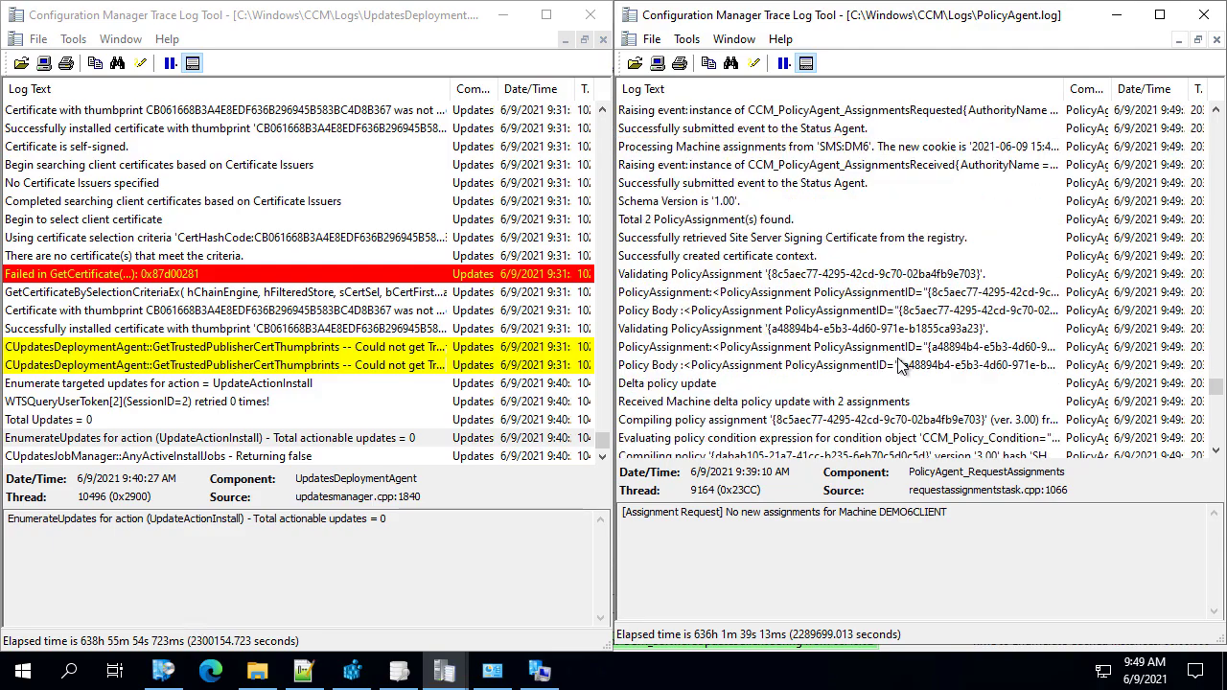
scroll(858, 398, down, 6)
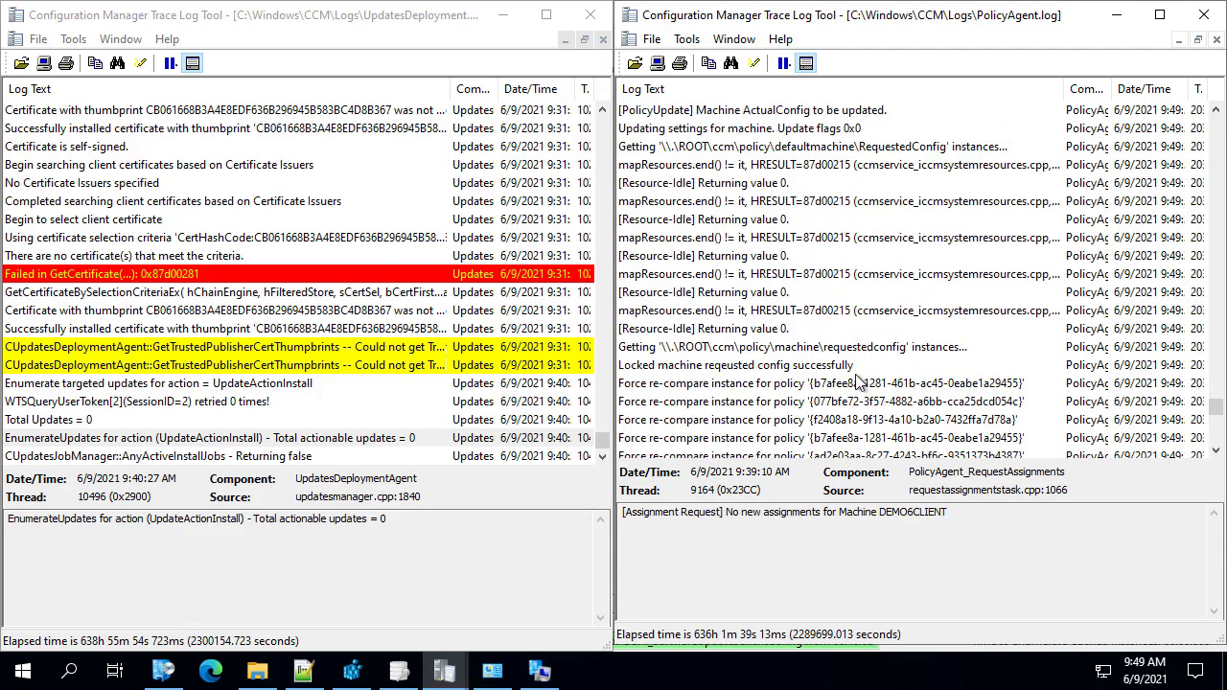
scroll(860, 376, down, 8)
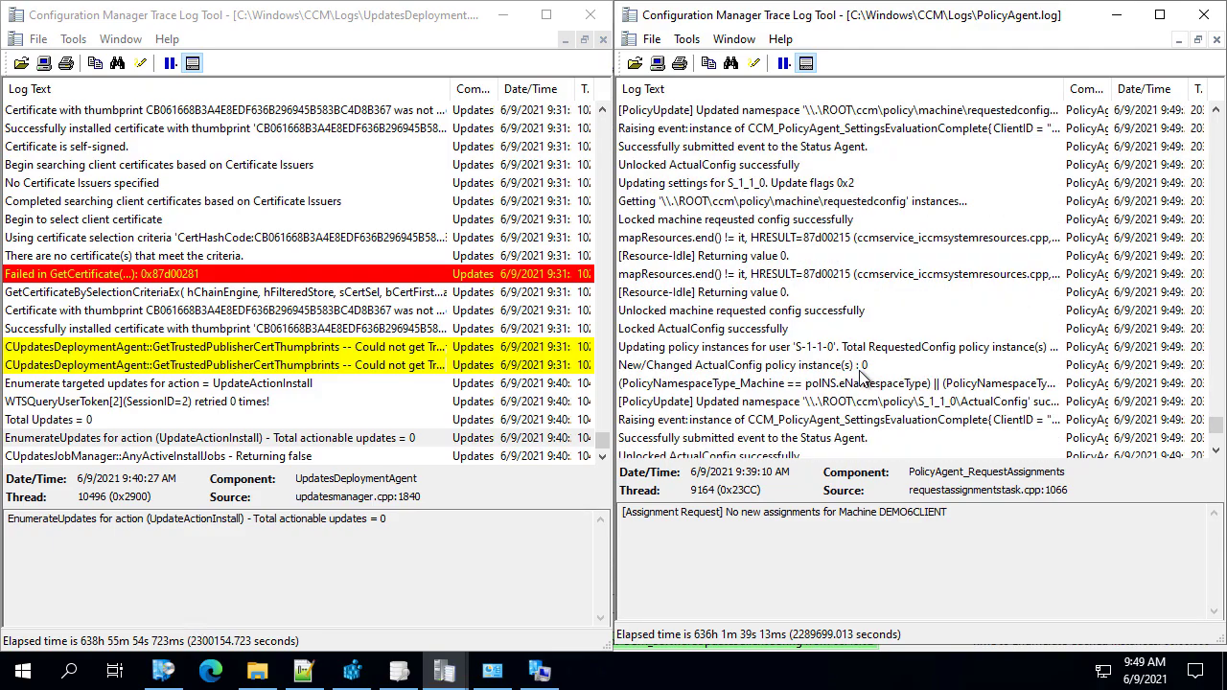
scroll(874, 362, down, 10)
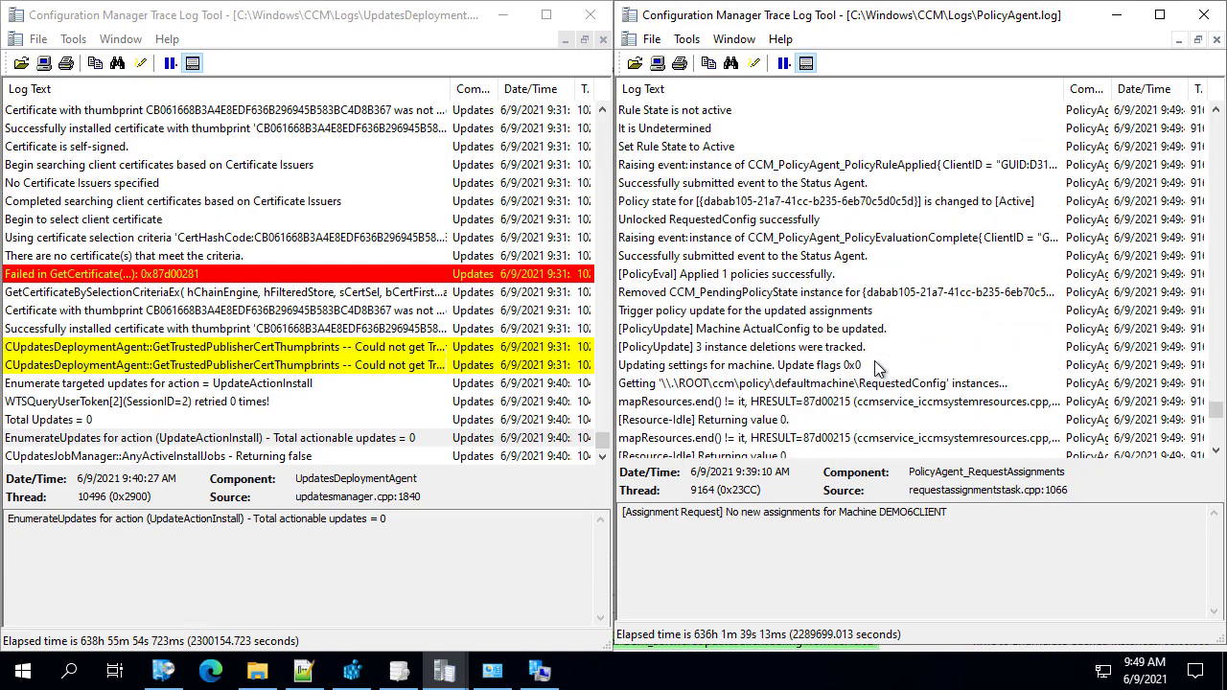
drag(1220, 432, 1220, 462)
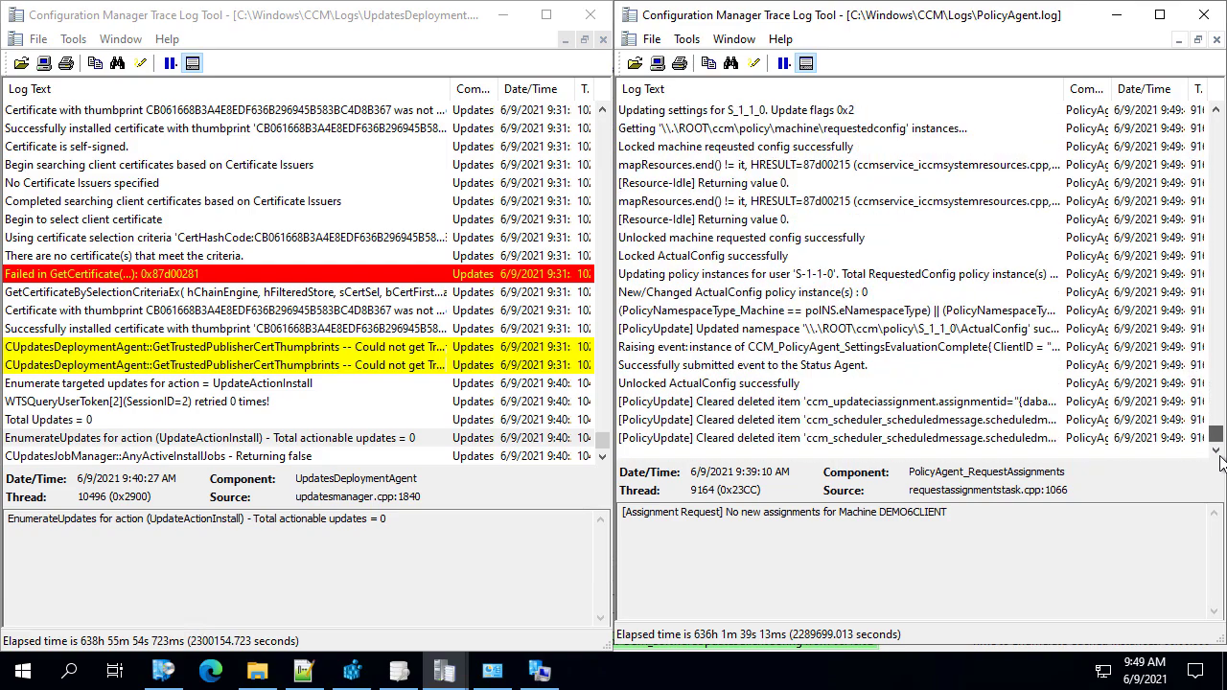
click(963, 440)
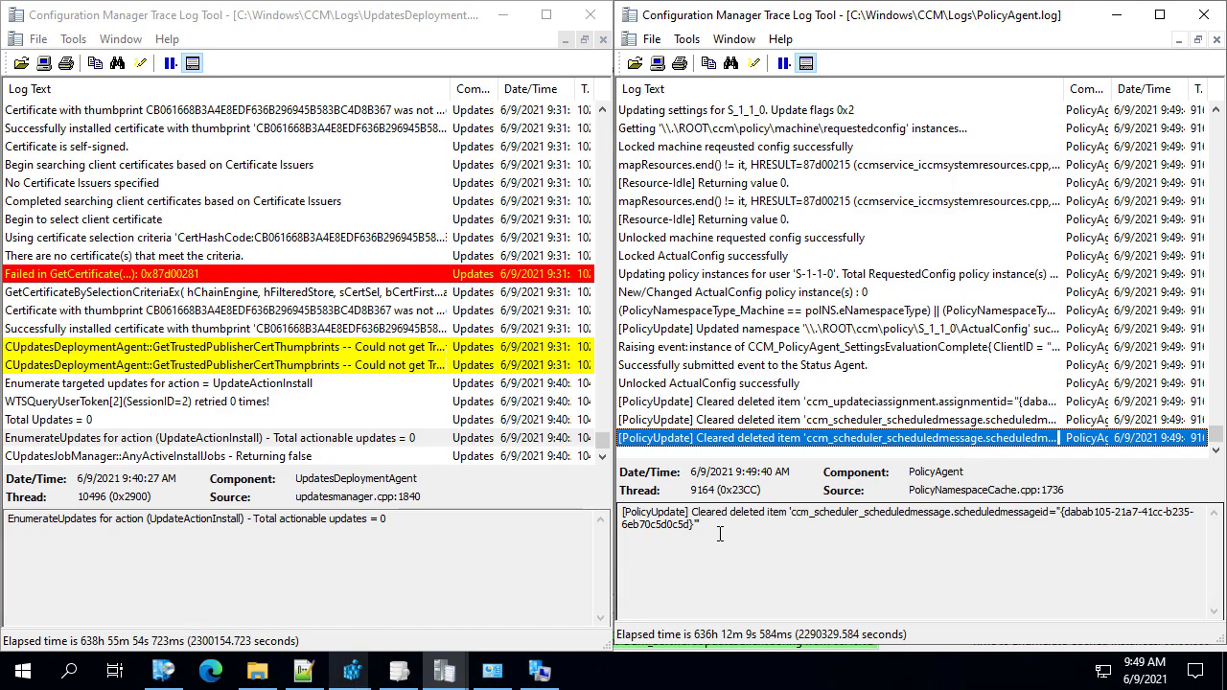
Step: Open DeltaDownload.log from the CCM Logs folder and move its window aside to read the Delta Download Agent entries
click(437, 679)
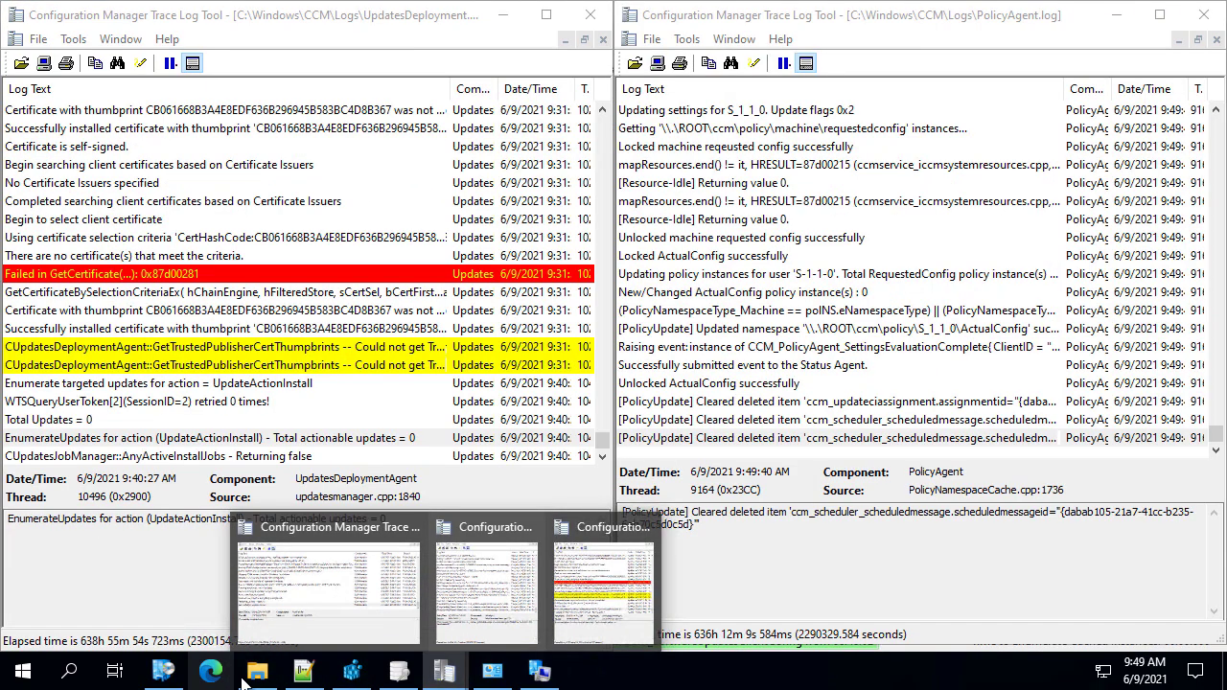
click(213, 671)
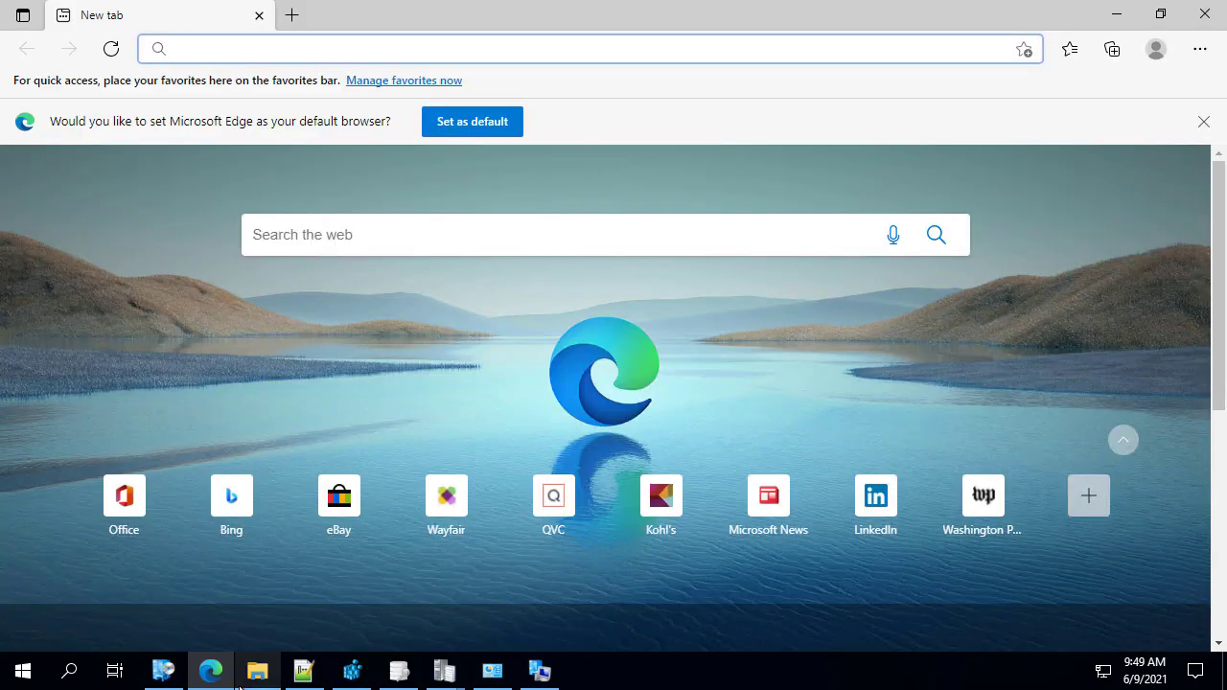
click(257, 670)
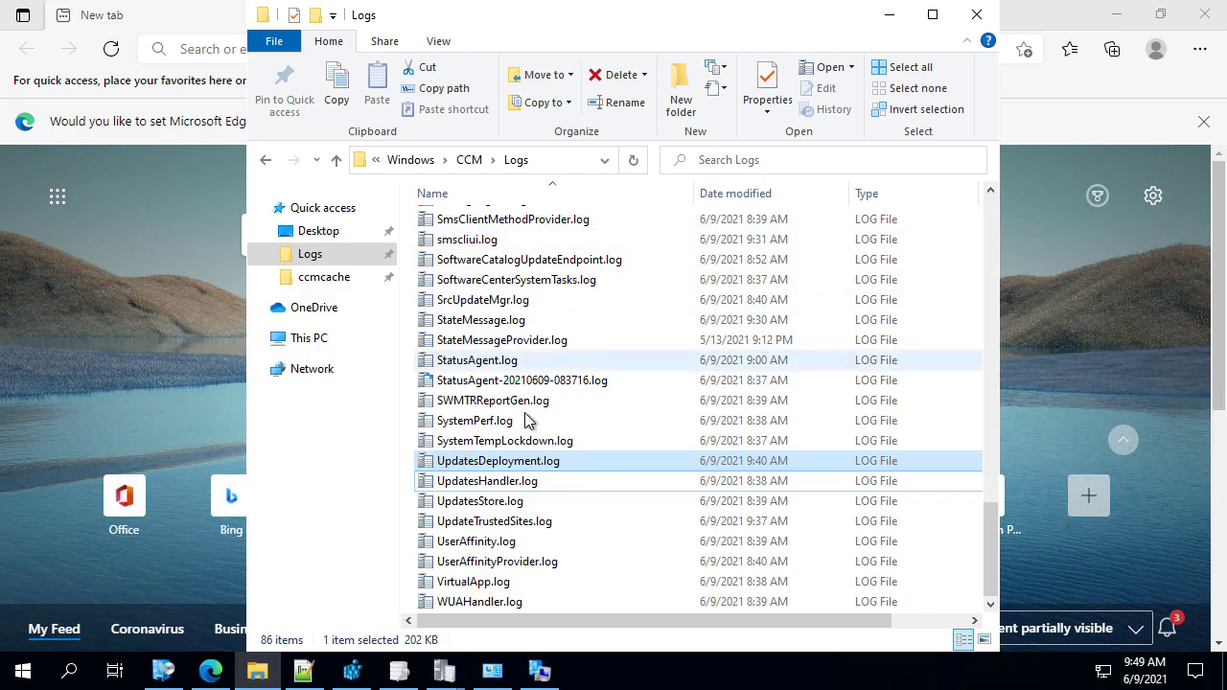
click(474, 421)
text(de)
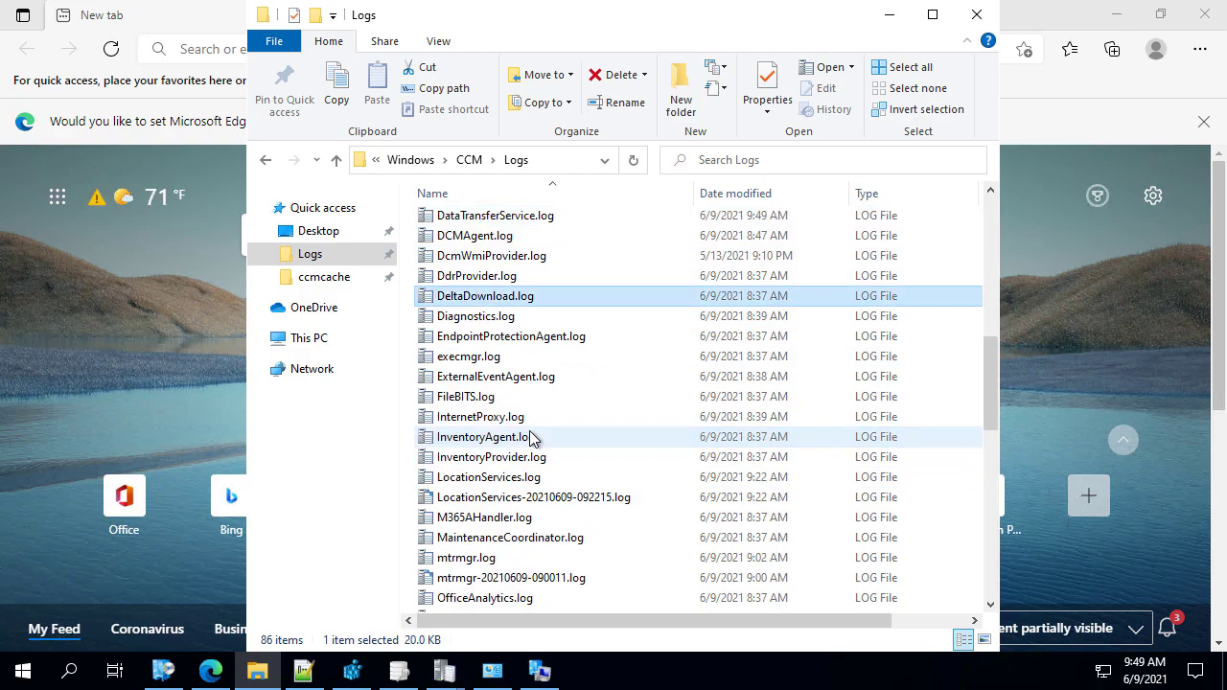
key(BackSpace)
click(266, 162)
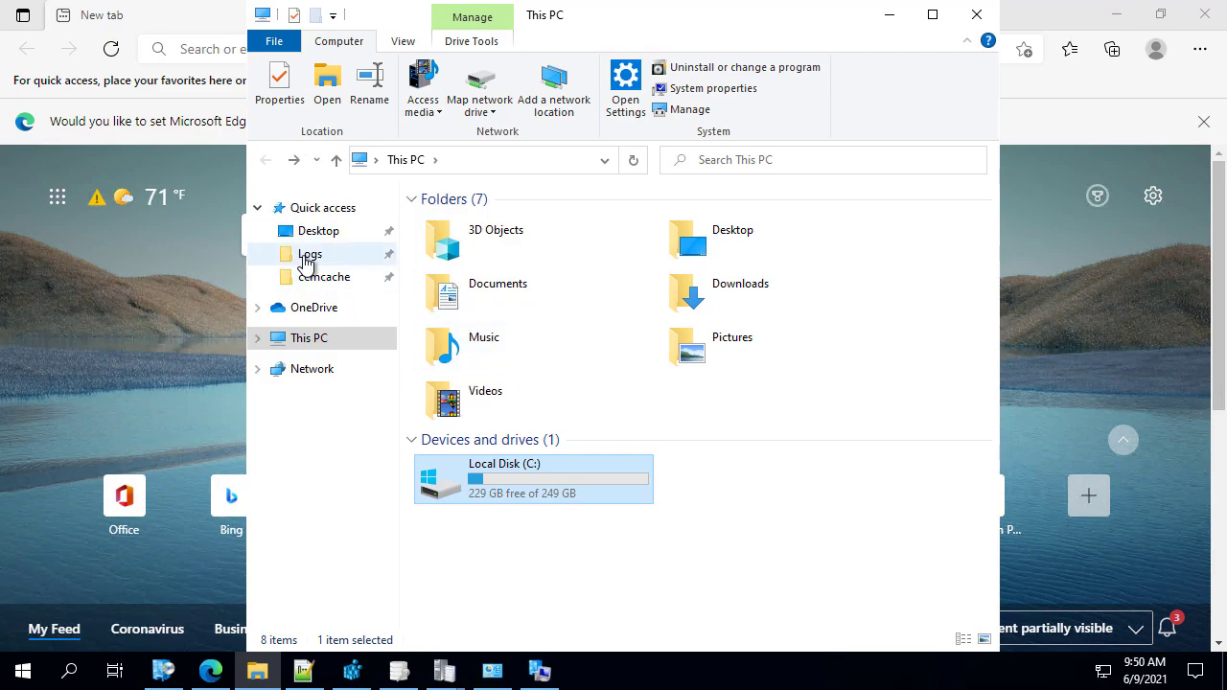
click(307, 257)
click(465, 422)
text(de)
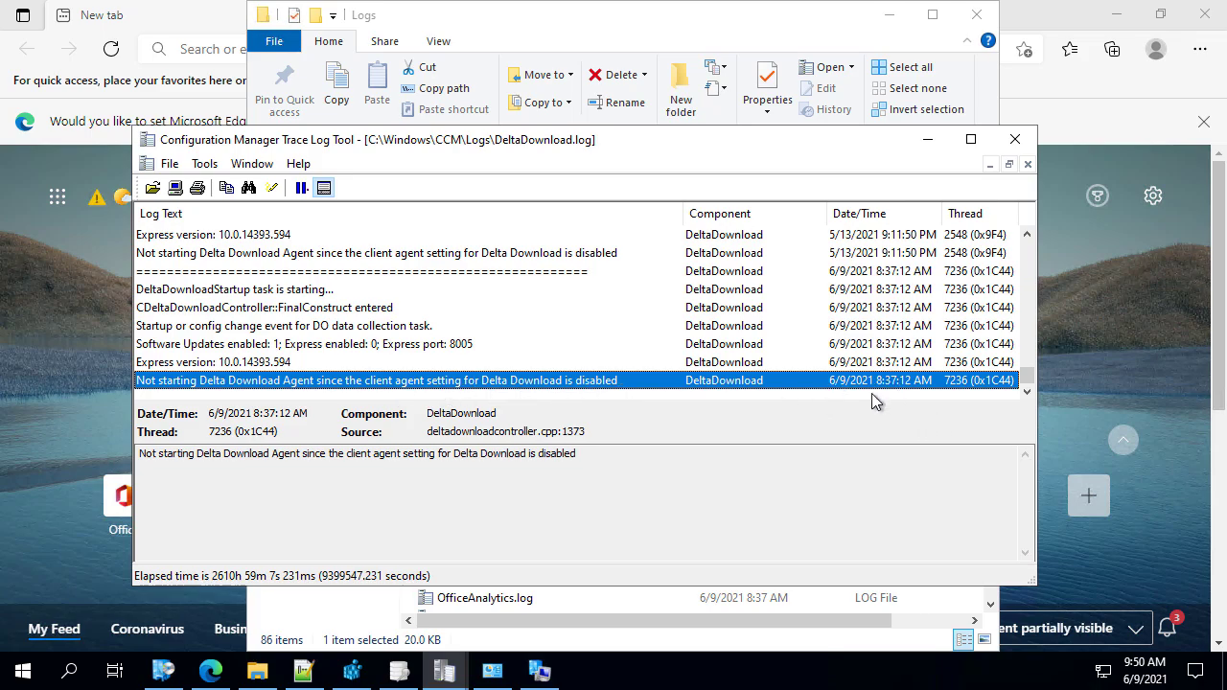
drag(812, 142, 694, 142)
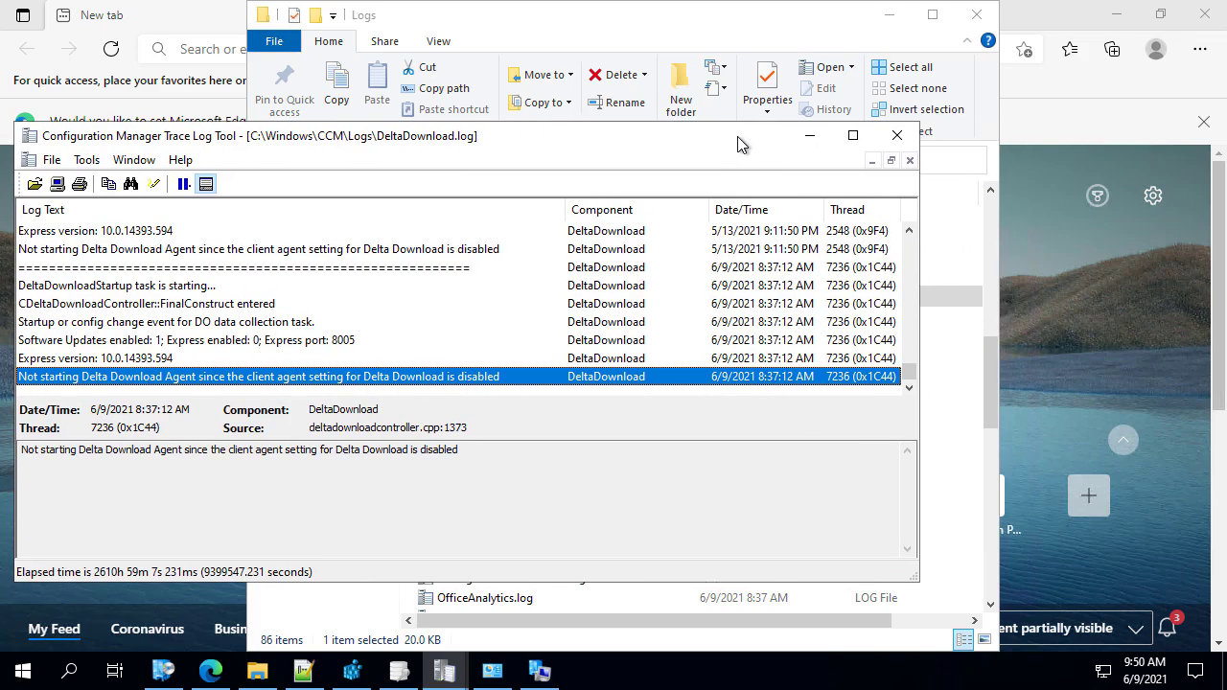
Step: Minimize File Explorer, Edge, DeltaDownload.log and UpdatesDeployment.log, and return to WMI Explorer
click(873, 17)
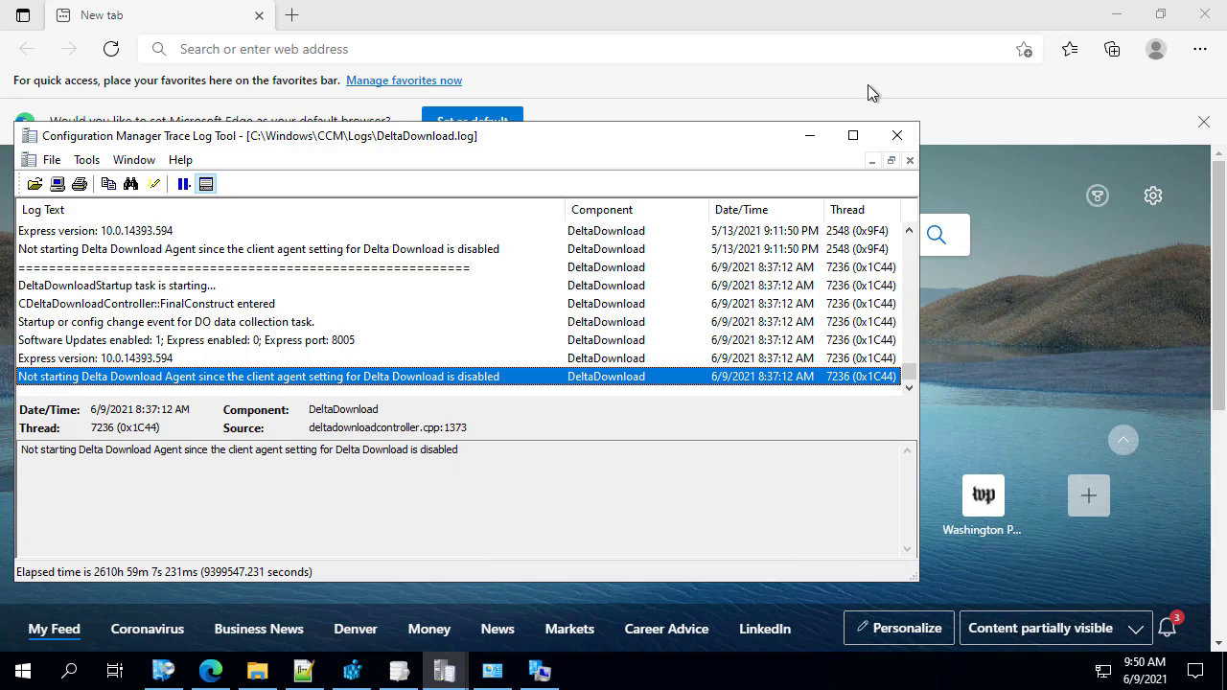
click(1117, 22)
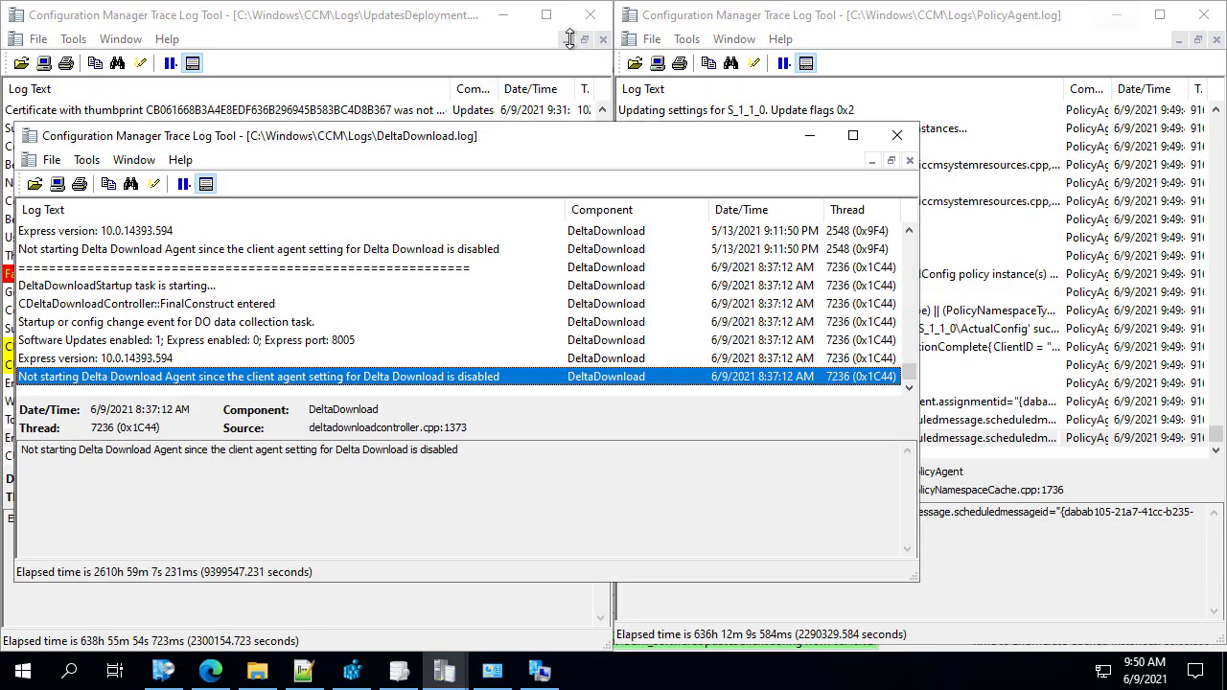
click(824, 137)
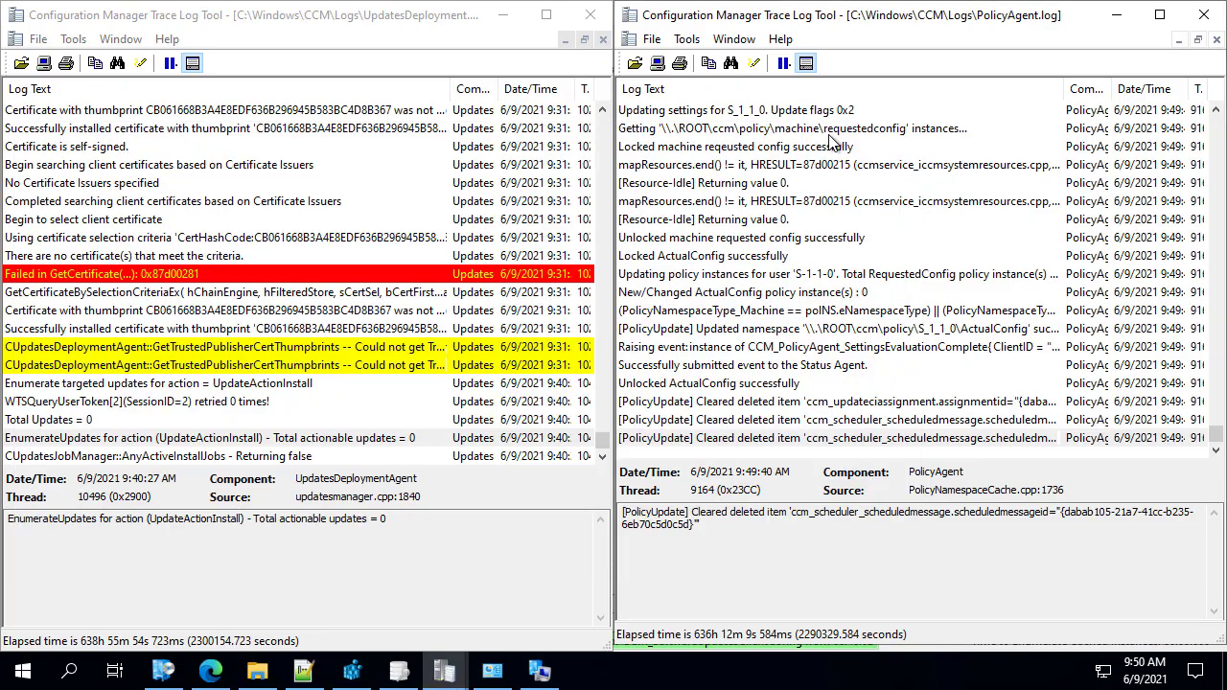
click(516, 12)
click(451, 680)
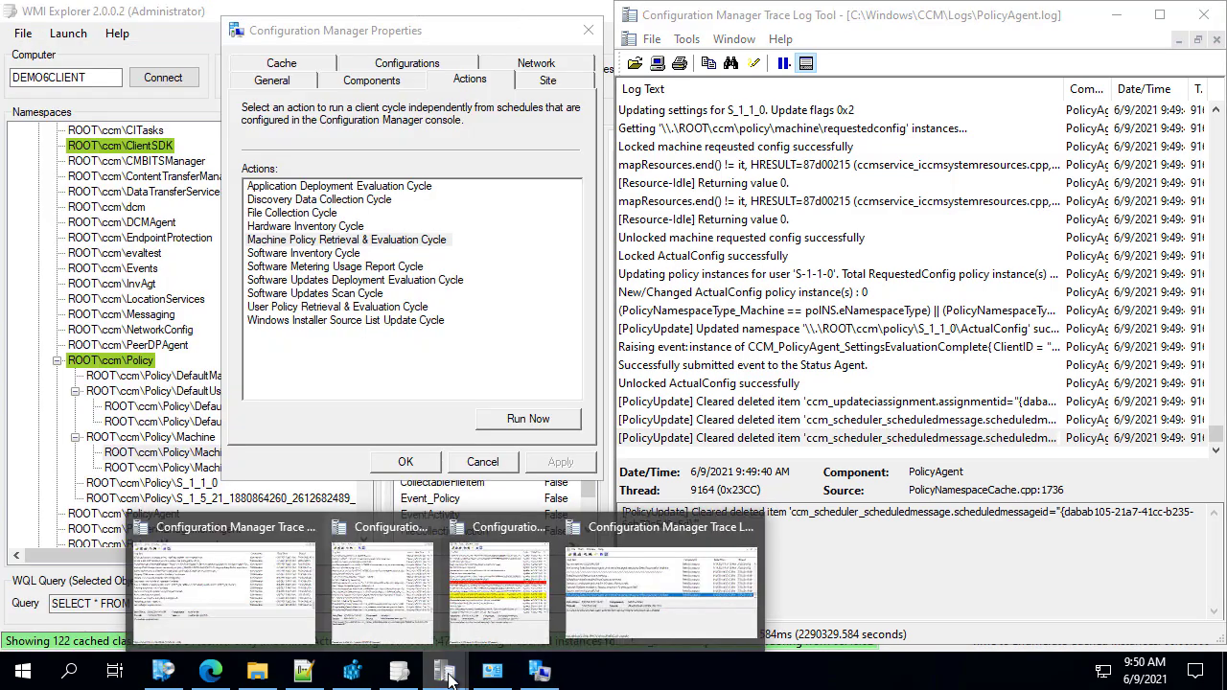
click(403, 676)
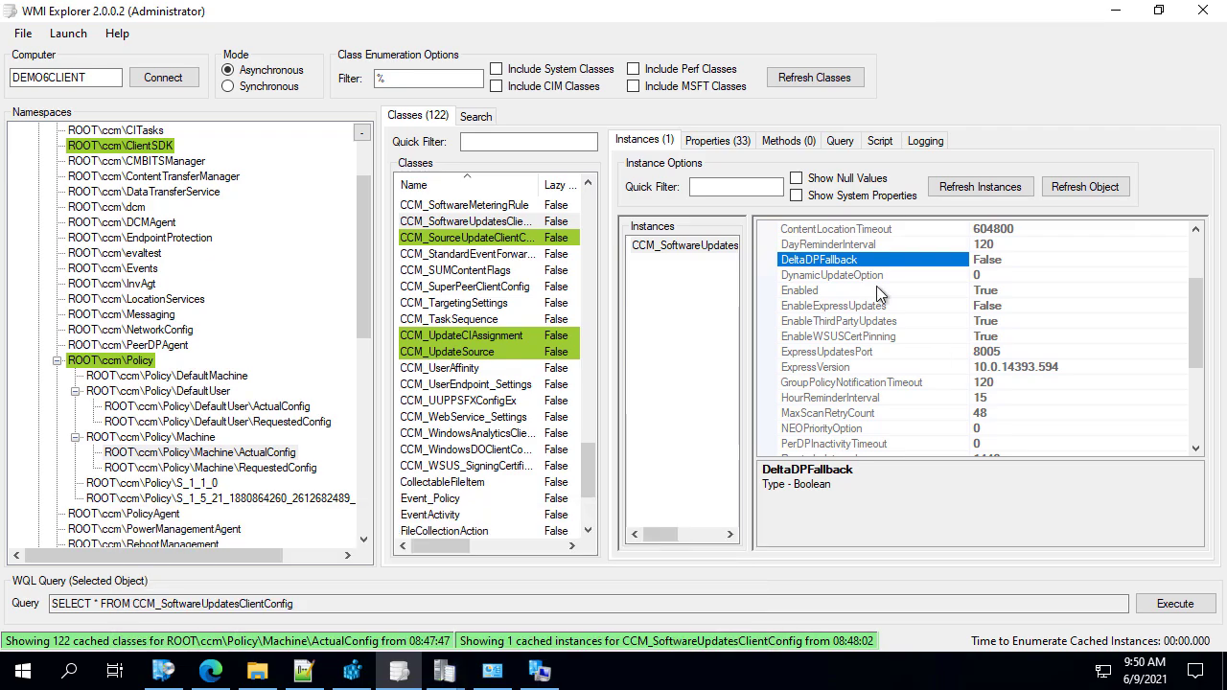
Step: Refresh the classes of ROOT\ccm\Policy\Machine\ActualConfig and enumerate the instances of CCM_SoftwareUpdatesClientConfig
click(826, 80)
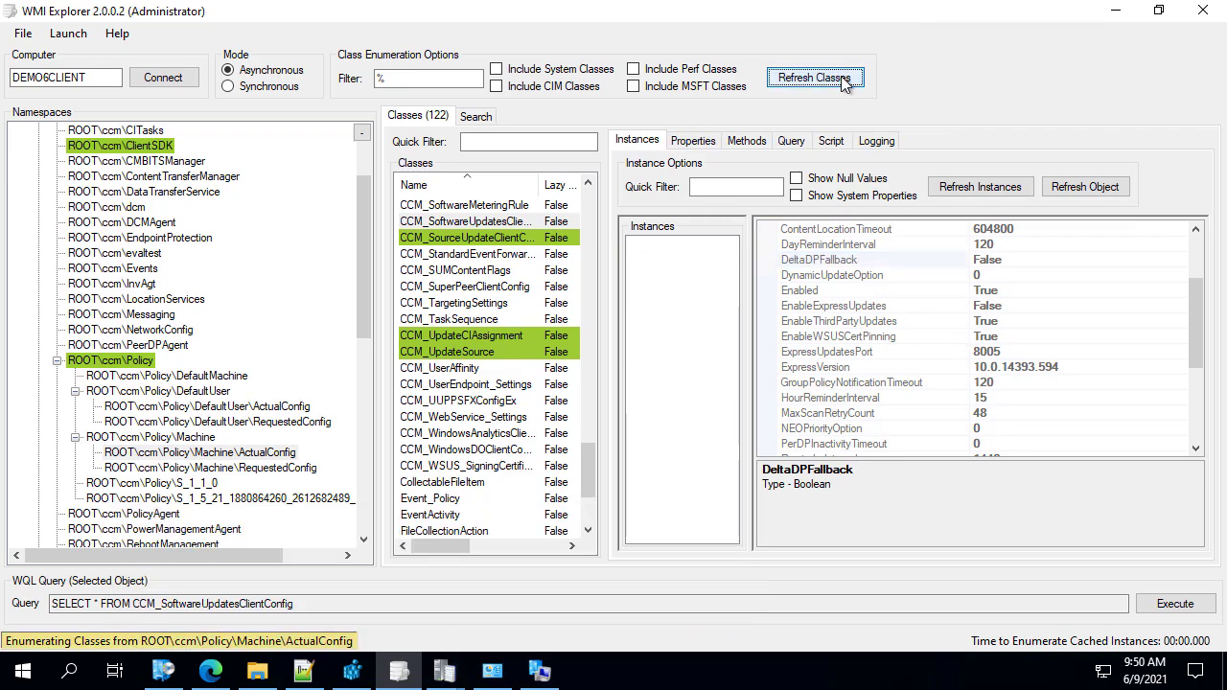
click(1000, 190)
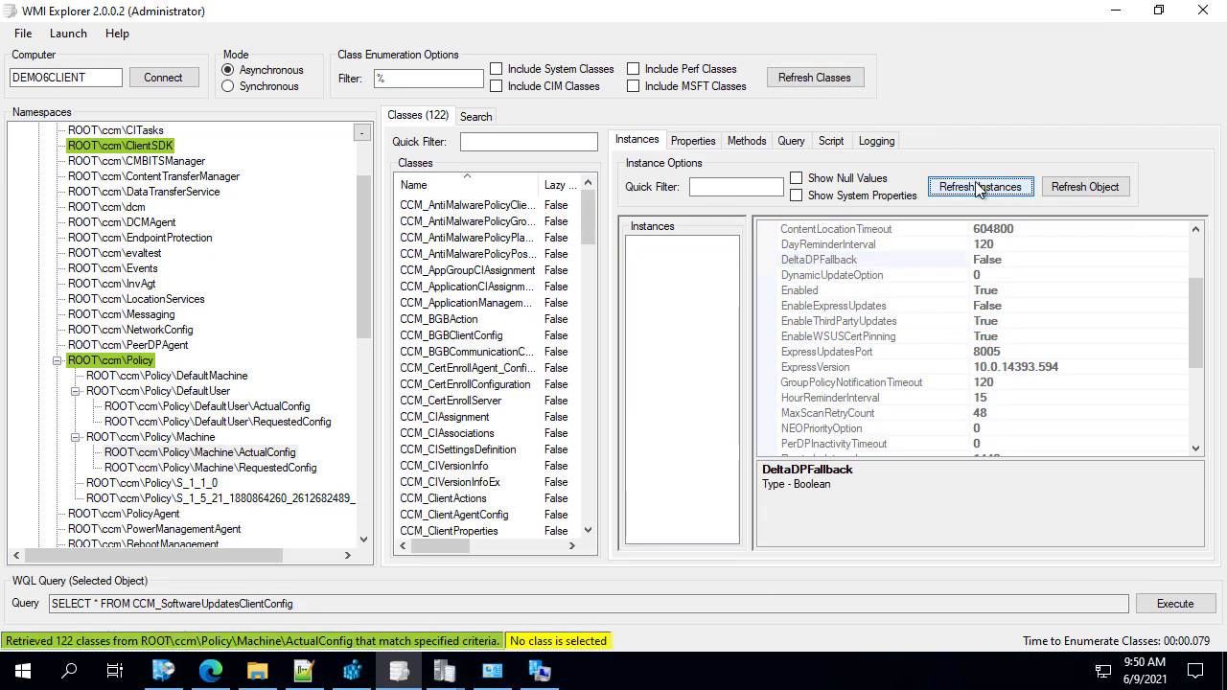
click(478, 417)
scroll(476, 418, down, 3)
scroll(476, 418, down, 6)
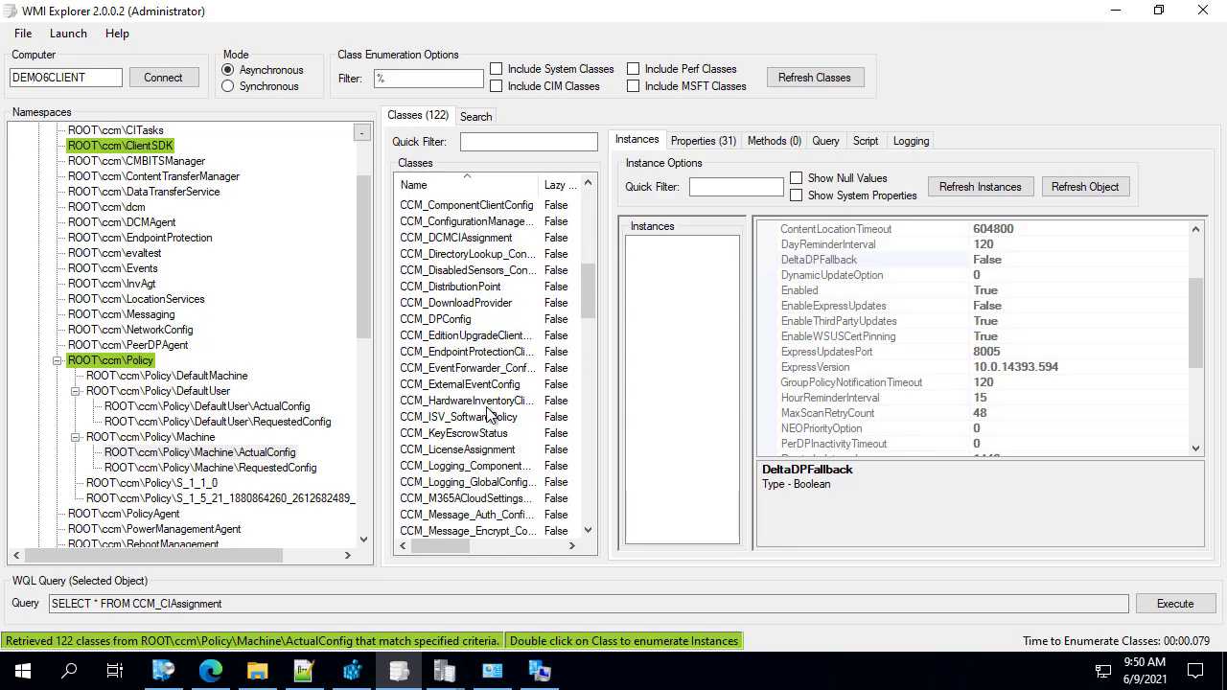
scroll(494, 450, down, 6)
scroll(496, 475, down, 12)
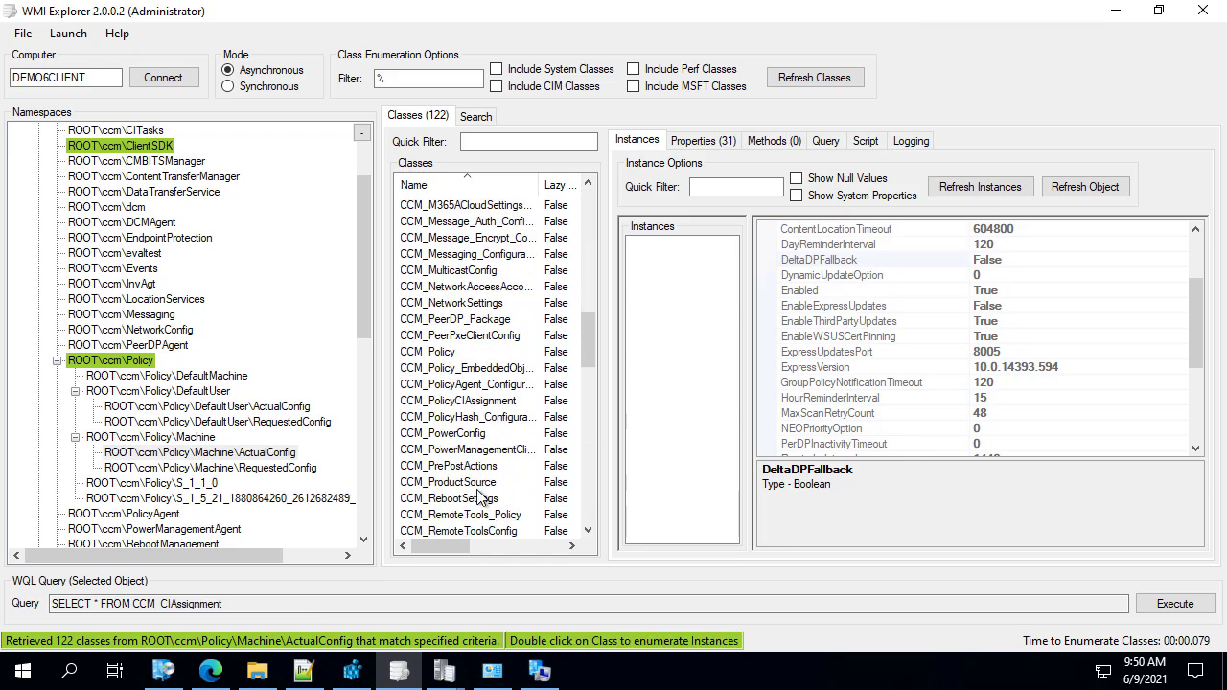
scroll(479, 513, down, 1)
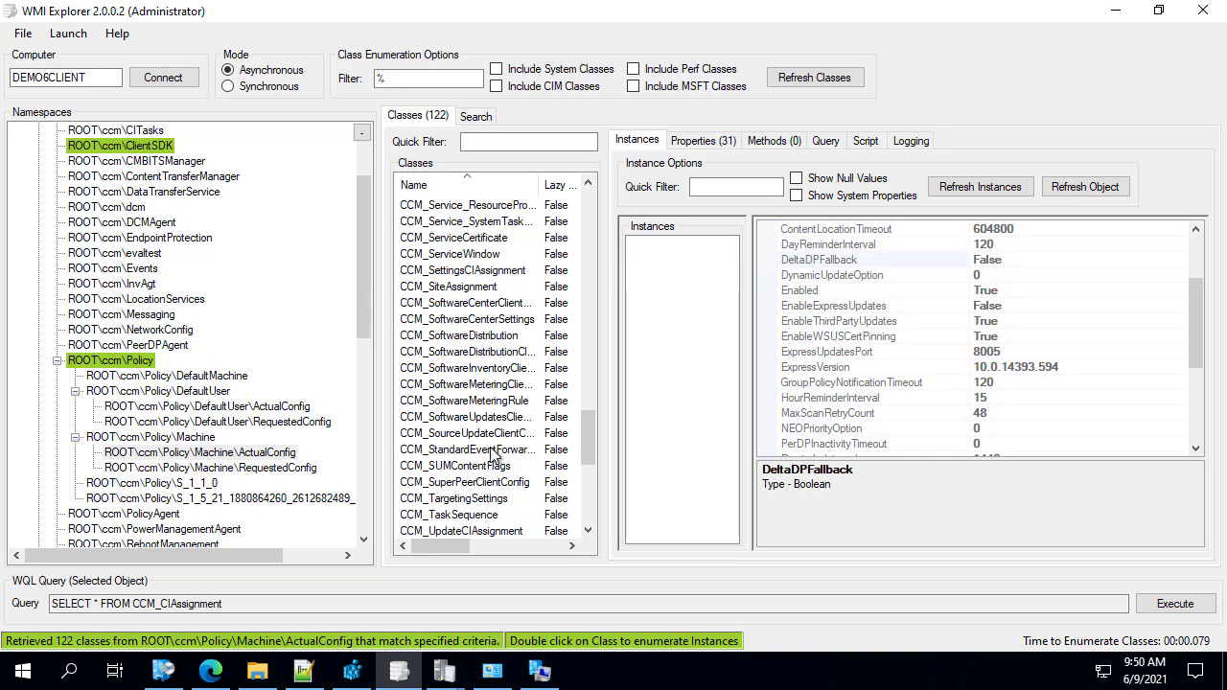
click(502, 434)
click(516, 418)
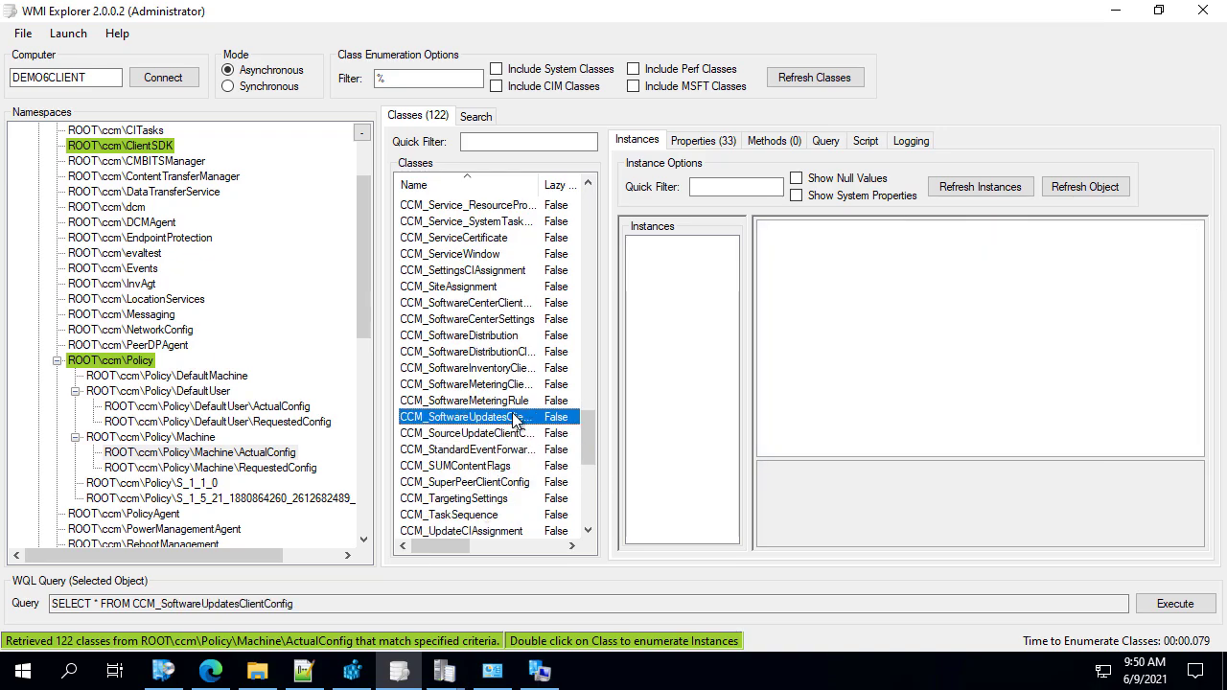
double_click(490, 418)
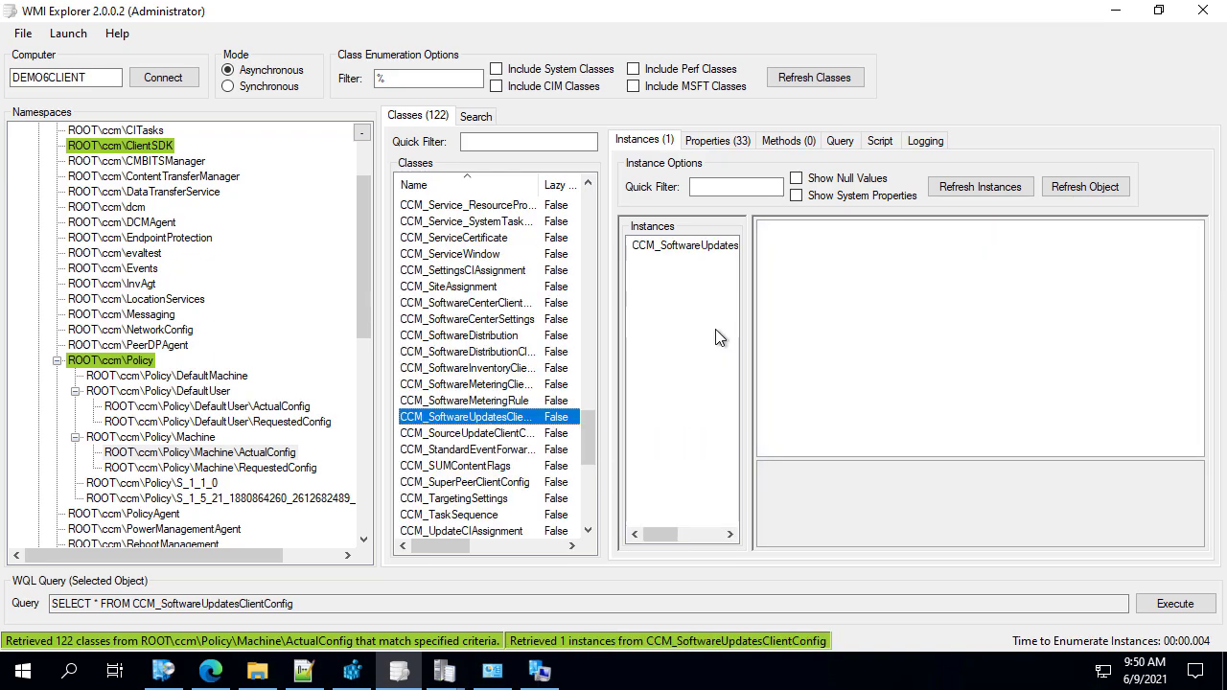
Step: Open the CCM_SoftwareUpdatesClientConfig instance and check its DeltaDPFallback and EnableExpressUpdates properties
click(682, 247)
scroll(832, 307, down, 3)
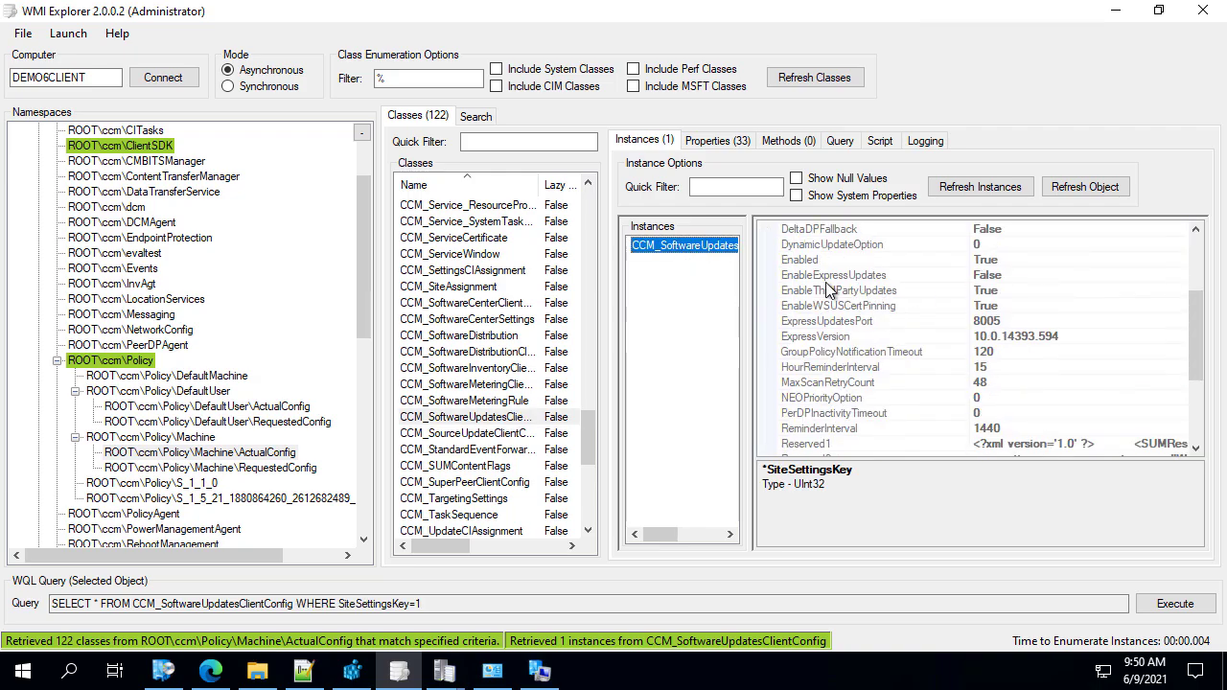
click(821, 233)
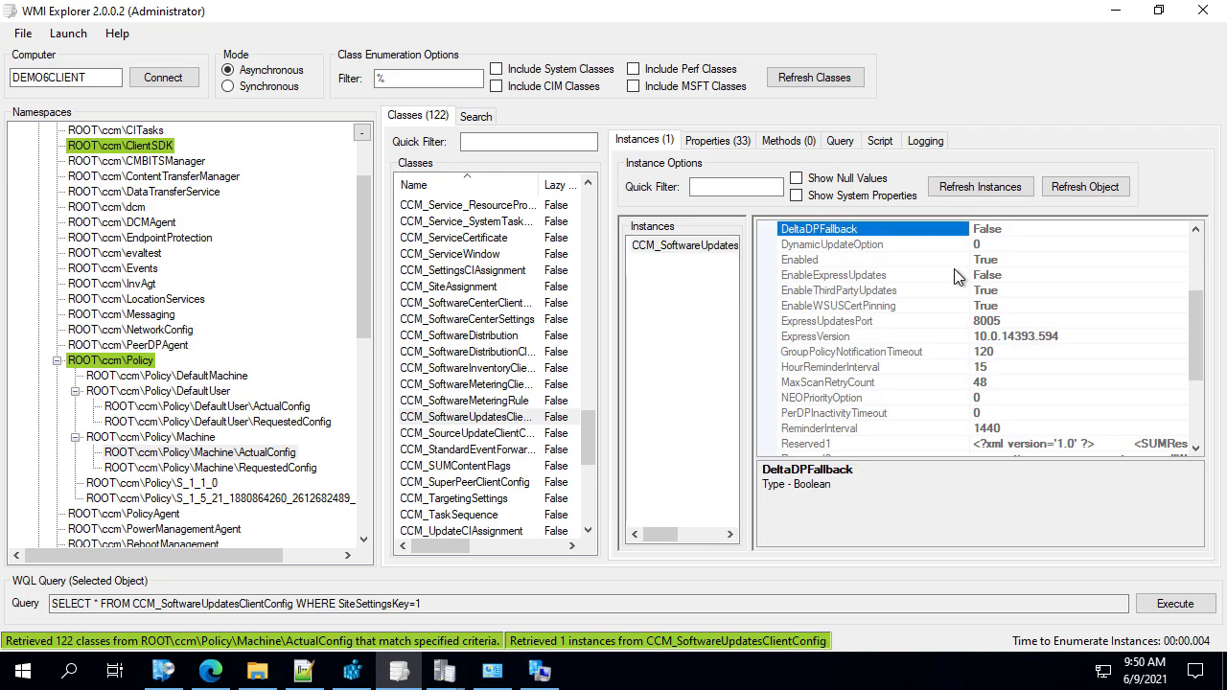
click(852, 277)
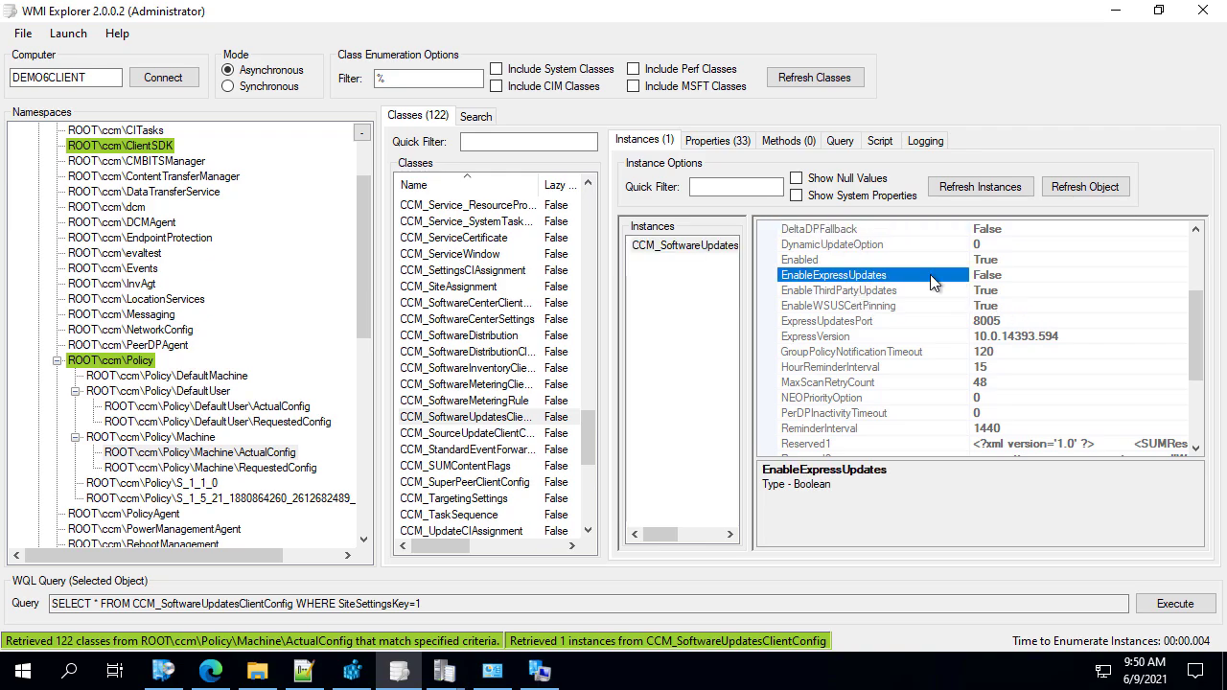
scroll(934, 248, up, 1)
Step: Run the Machine Policy Retrieval & Evaluation Cycle from the Configuration Manager client properties
click(1117, 17)
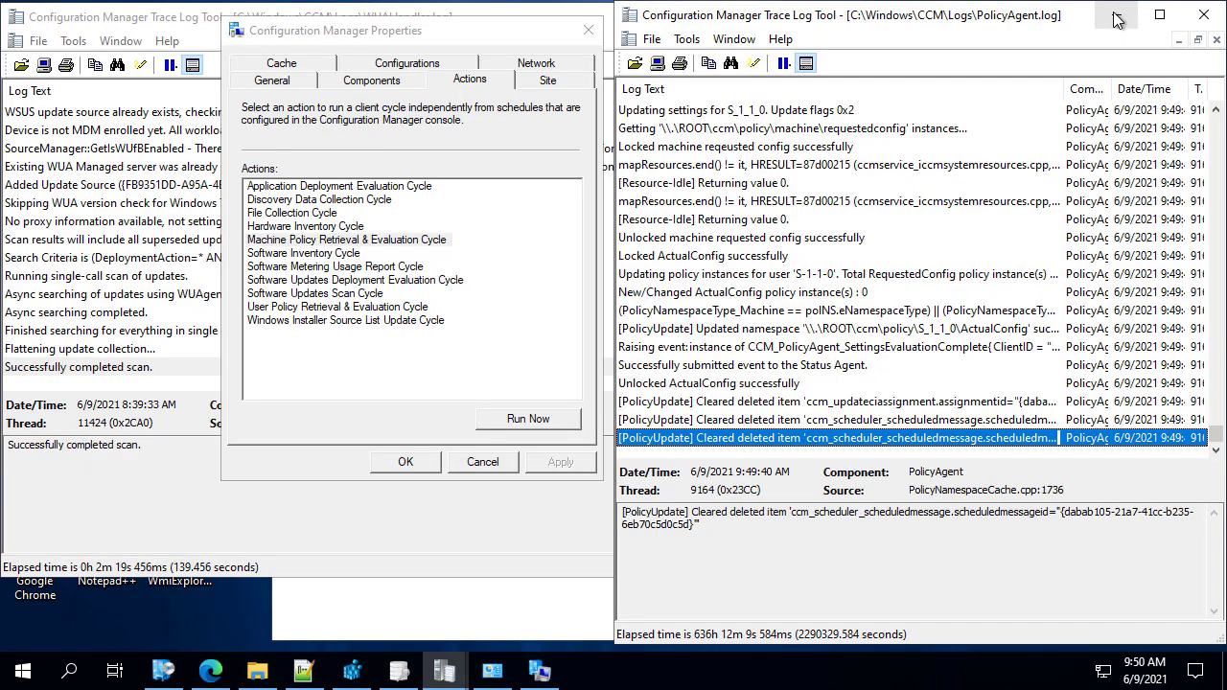
click(326, 240)
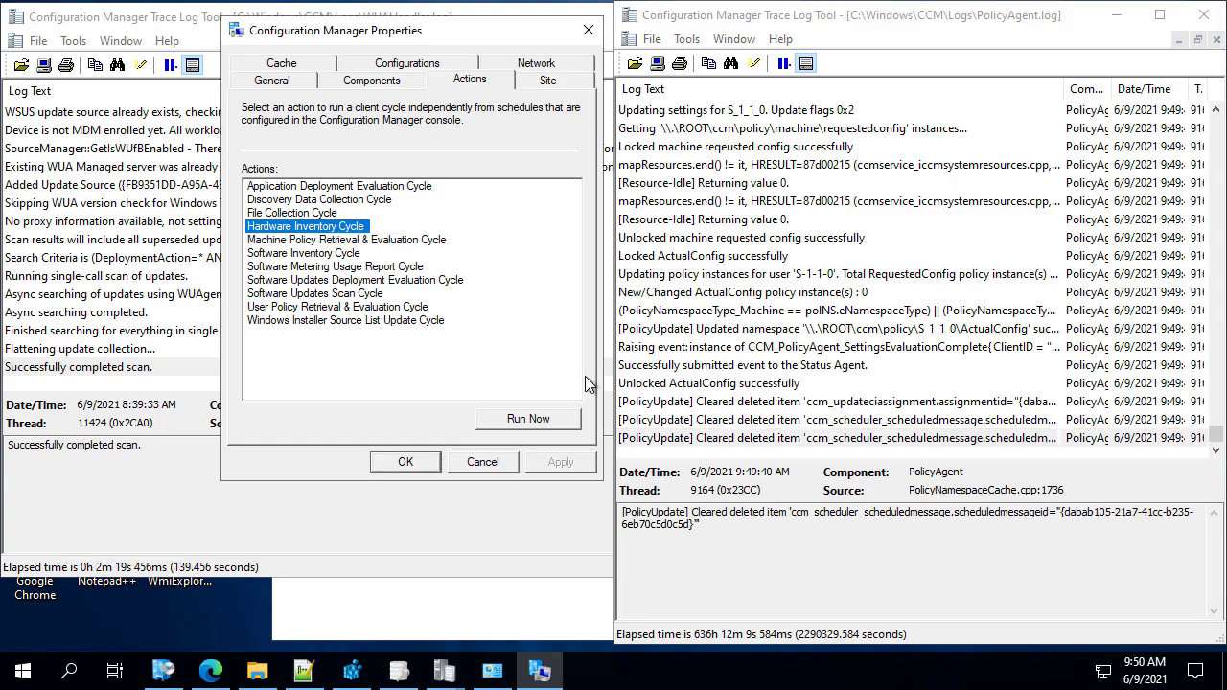
click(538, 421)
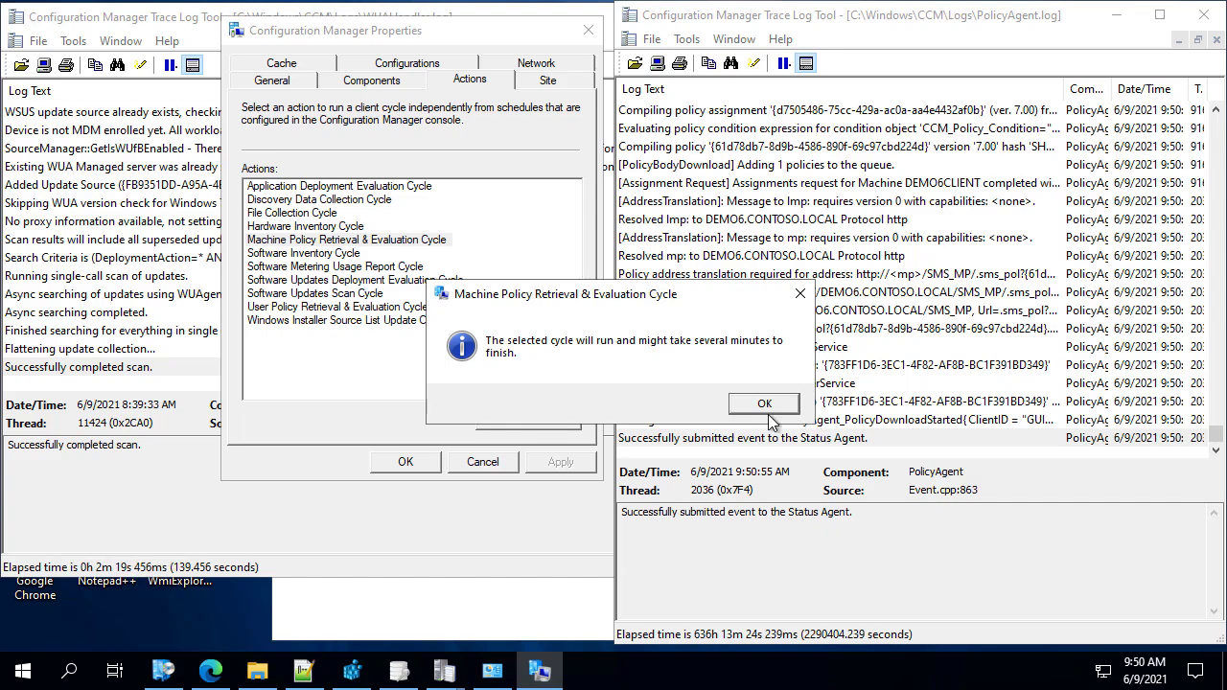
click(542, 422)
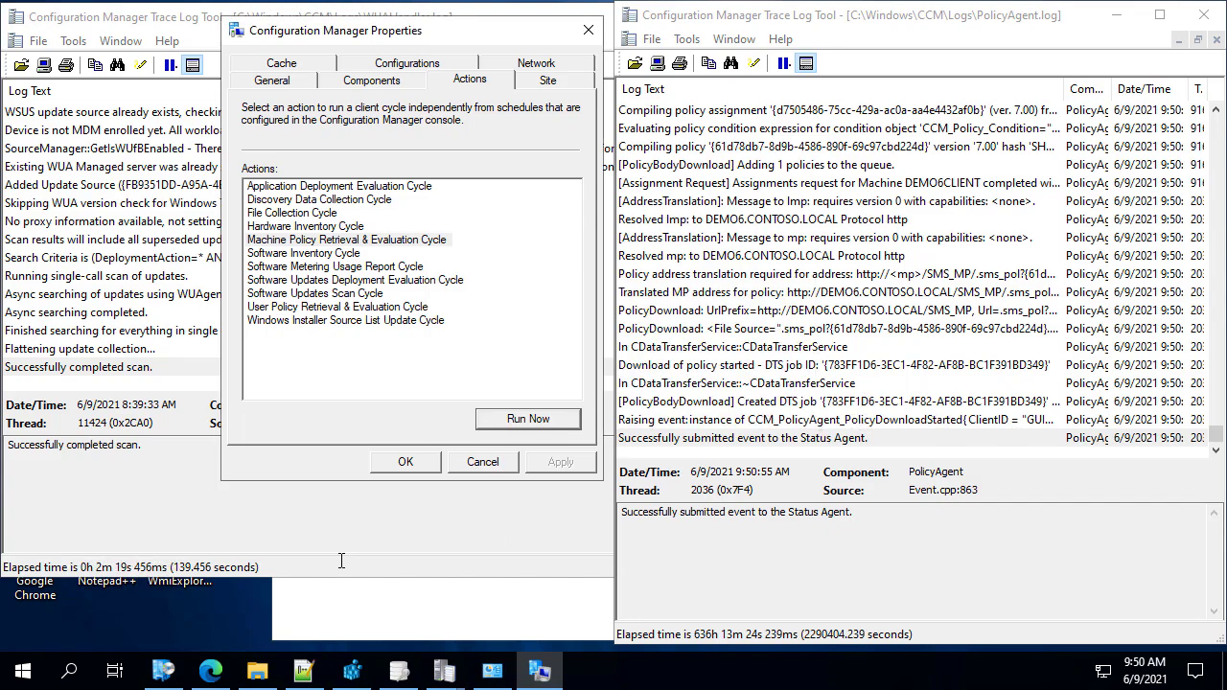
Step: Check WUAHandler.log and follow the newest policy update entries in PolicyAgent.log
click(142, 492)
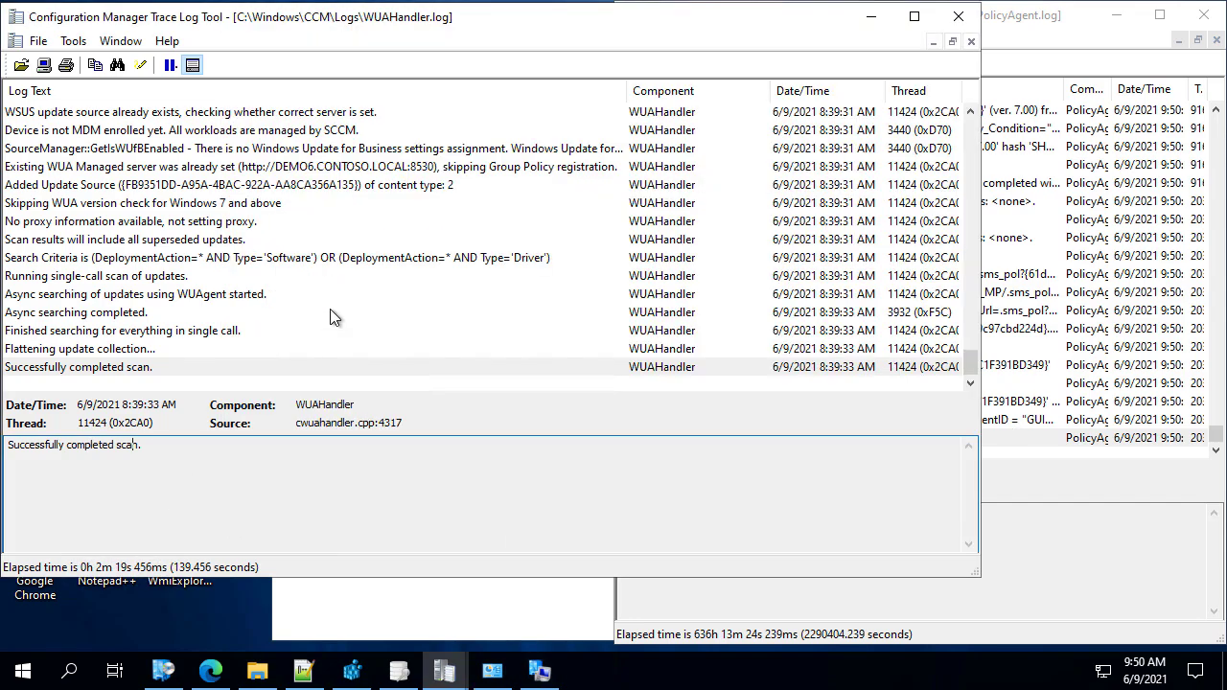
click(1065, 593)
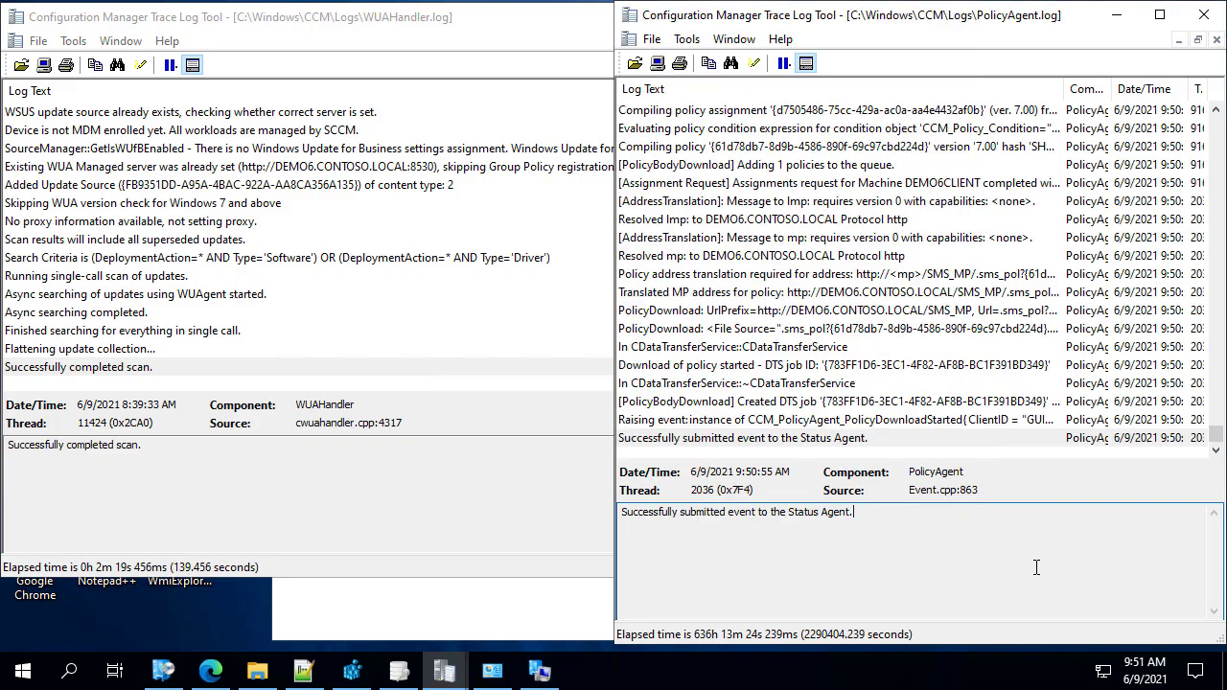
click(772, 438)
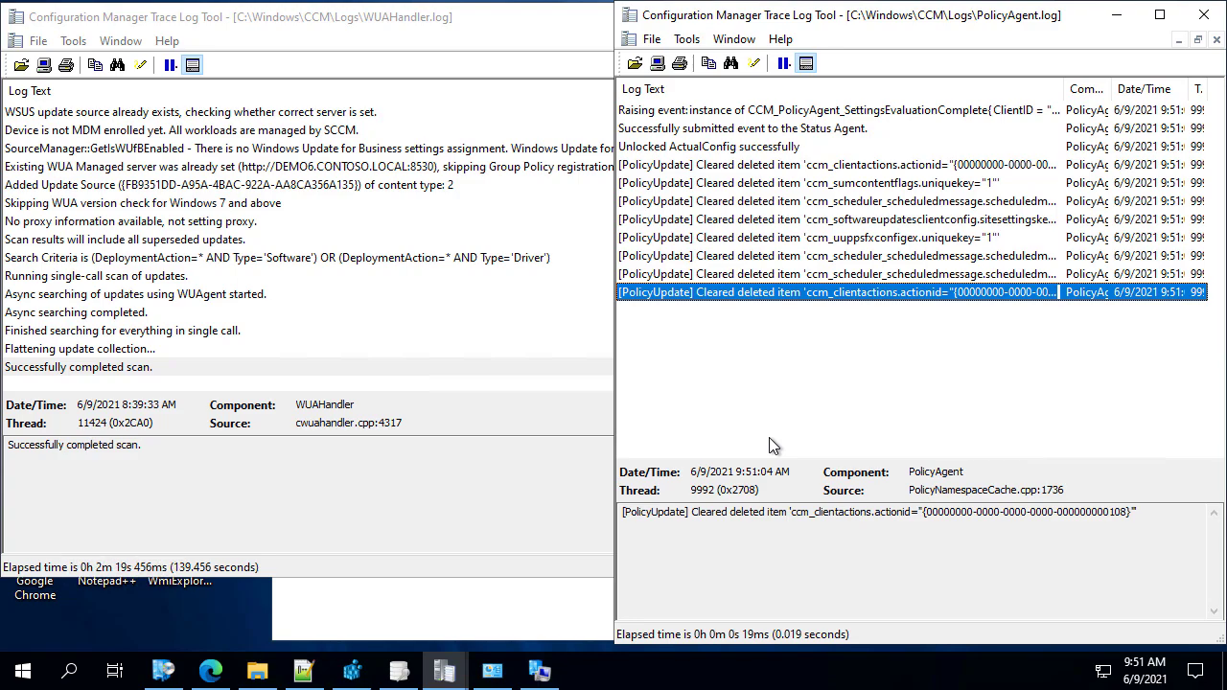
Step: Check the available updates in Software Center, and minimize it to return to the logs
mouse_move(175, 677)
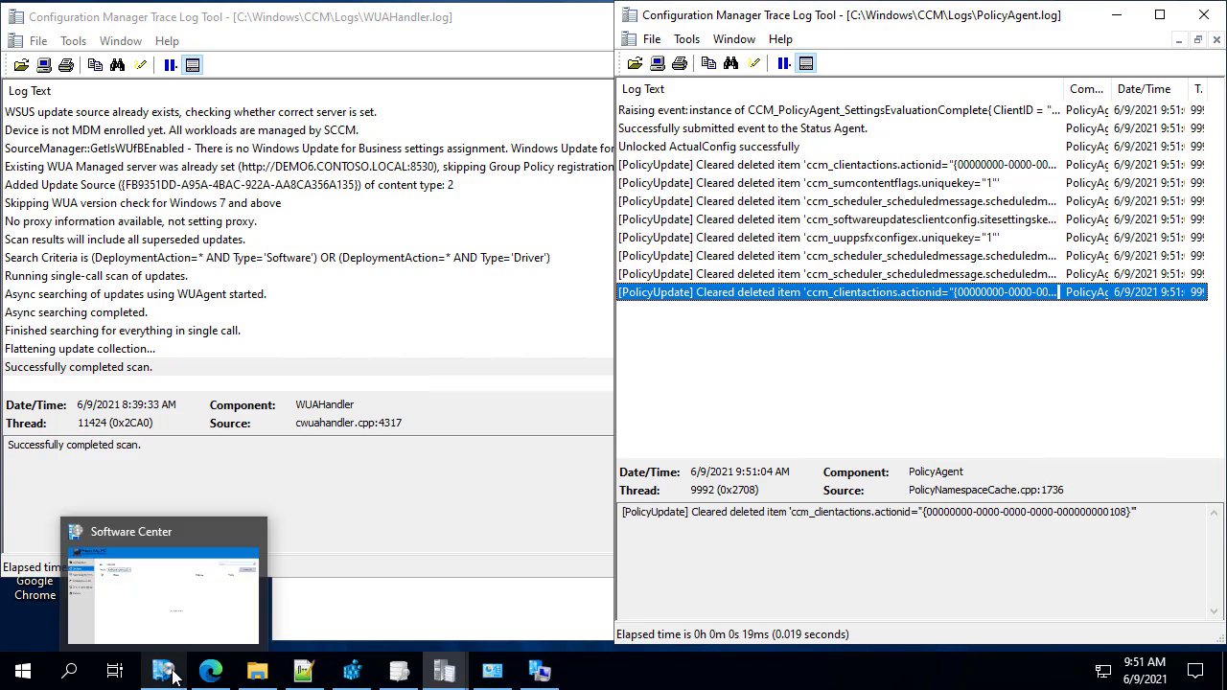
click(176, 634)
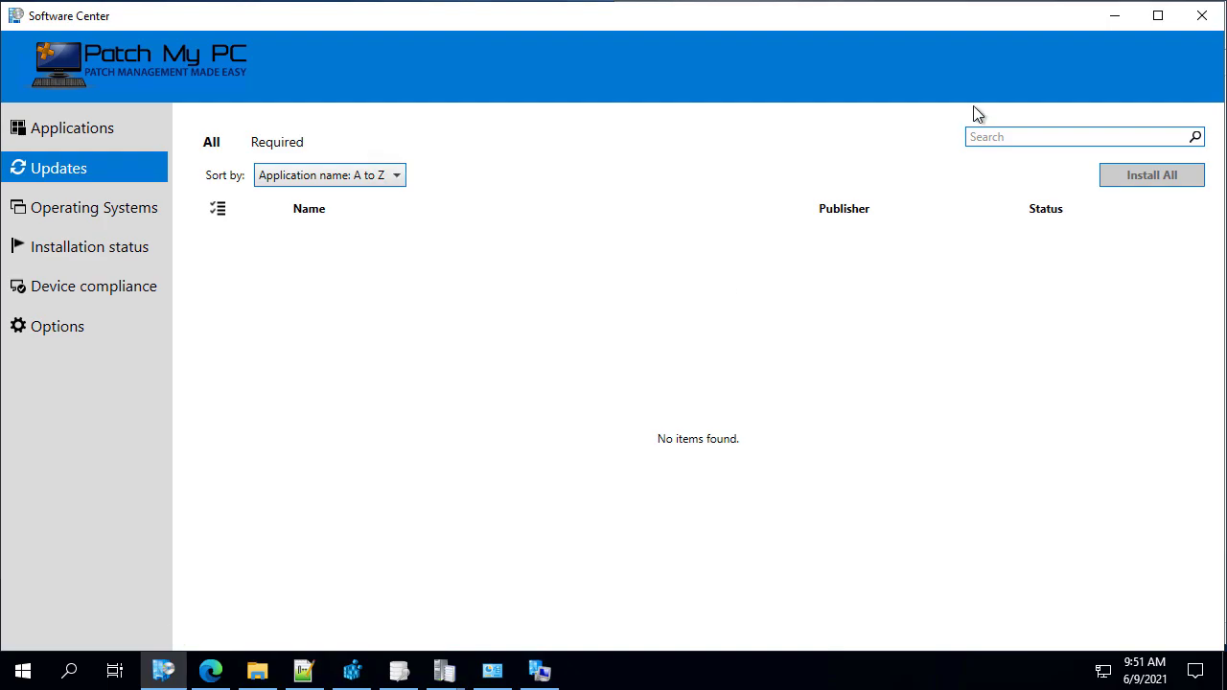
click(1114, 17)
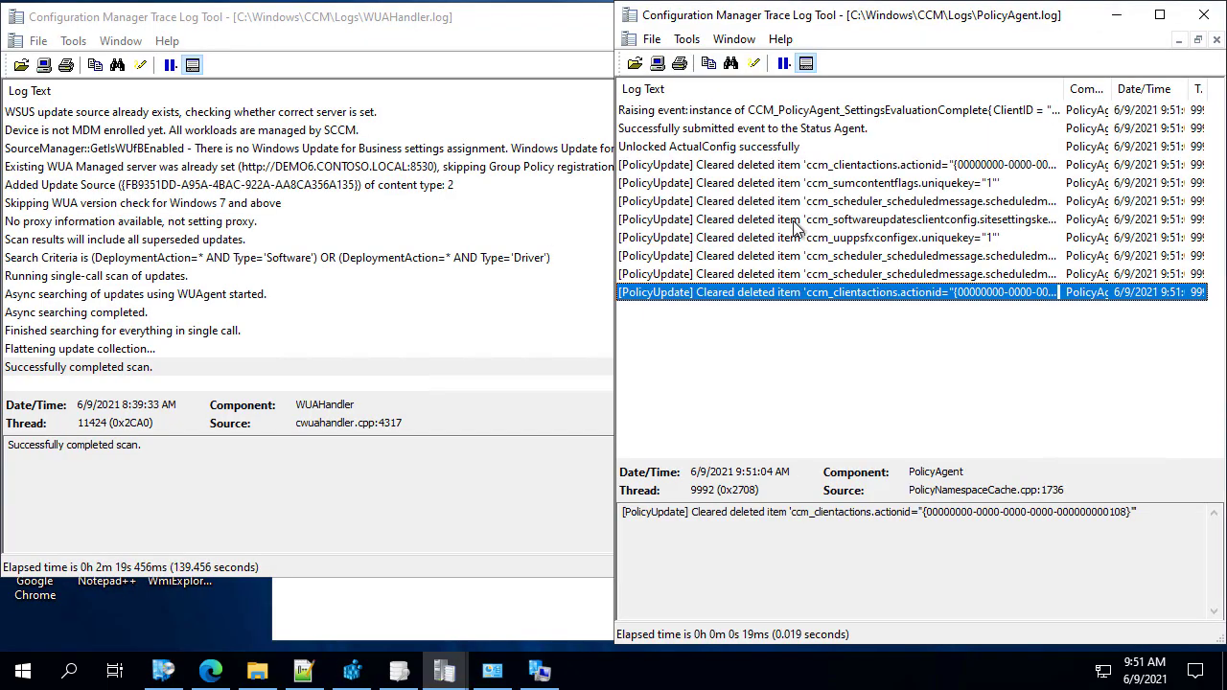
Step: Open DeltaDownload.log from the Windows\CCM\Logs folder
click(257, 671)
mouse_move(303, 671)
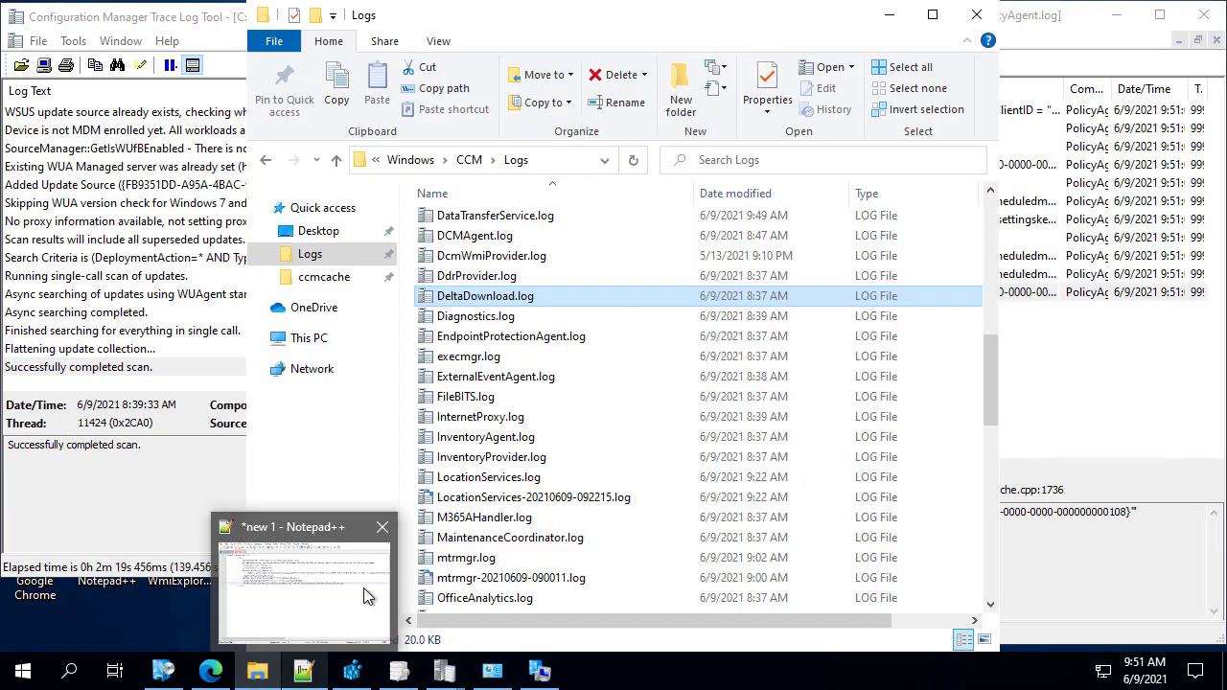
double_click(515, 297)
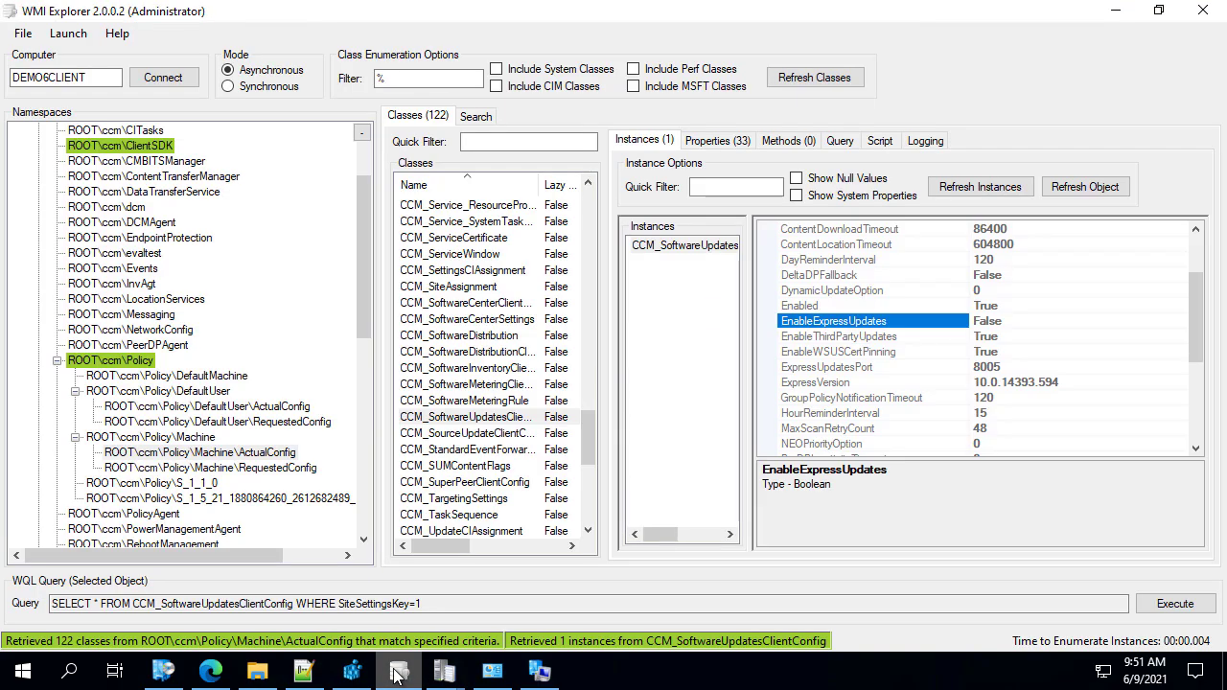
Step: Switch to WMI Explorer and refresh the instances of CCM_SoftwareUpdatesClientConfig, then minimize the window
click(399, 671)
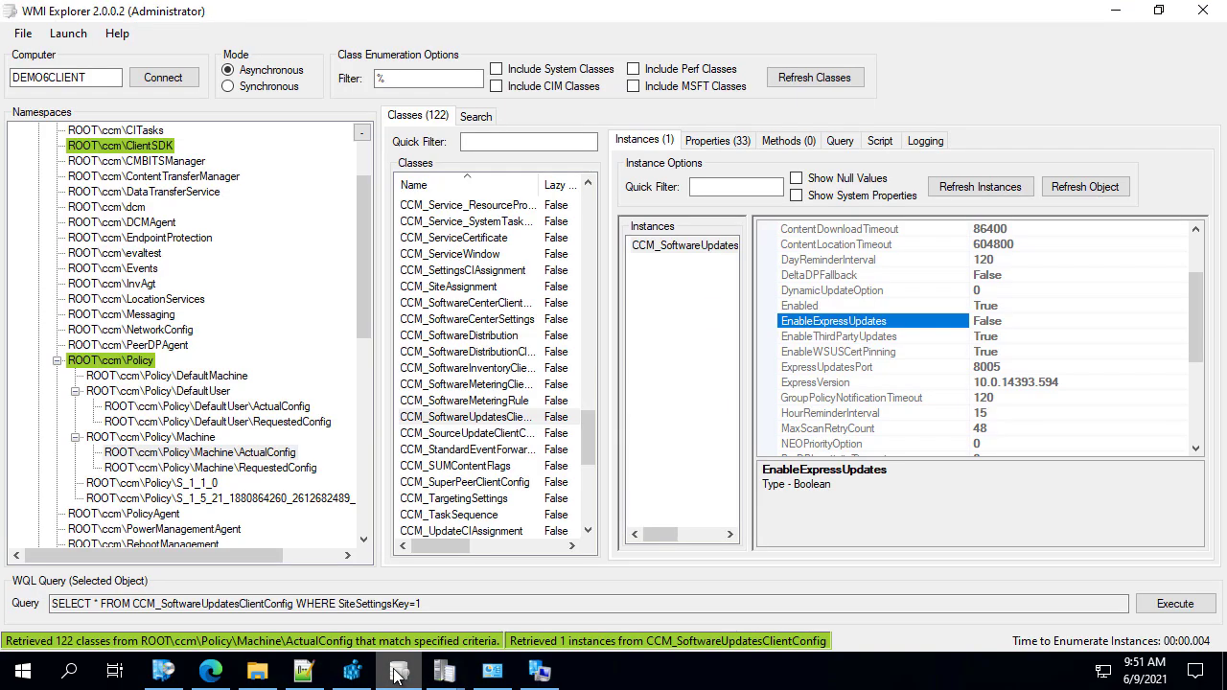
click(984, 189)
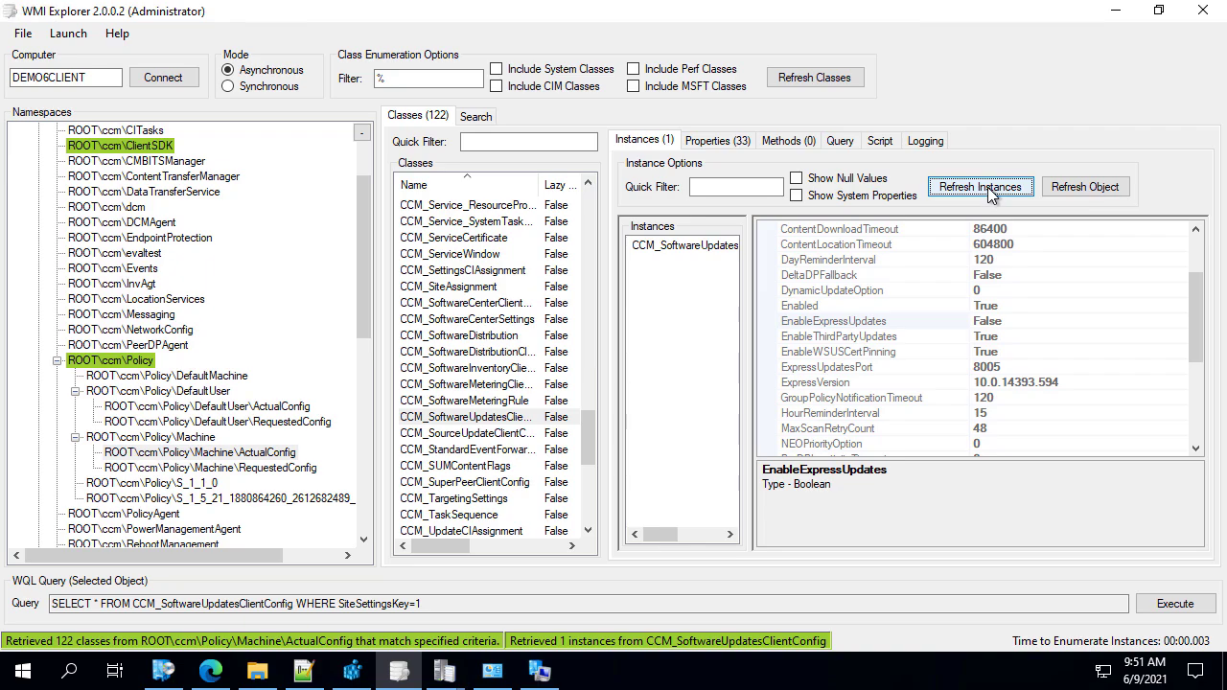
click(1115, 11)
Step: Examine the latest entries in DeltaDownload.log and bring PolicyAgent.log to the front
scroll(572, 388, down, 2)
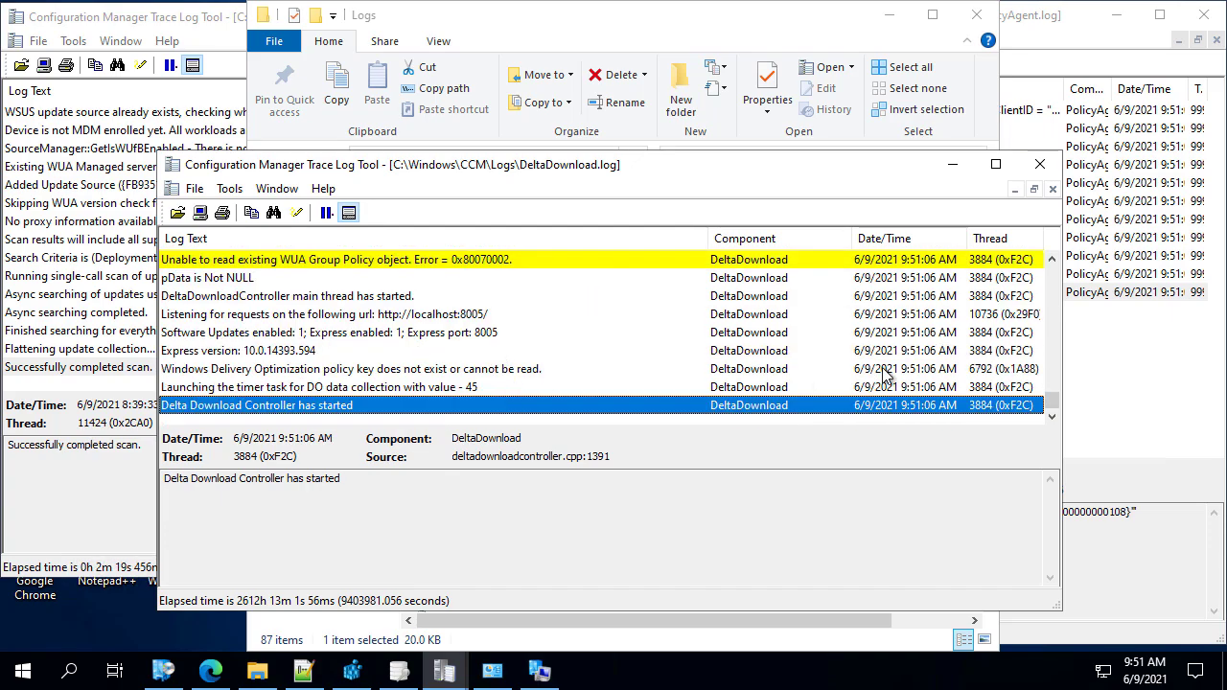
ctrl+click(251, 410)
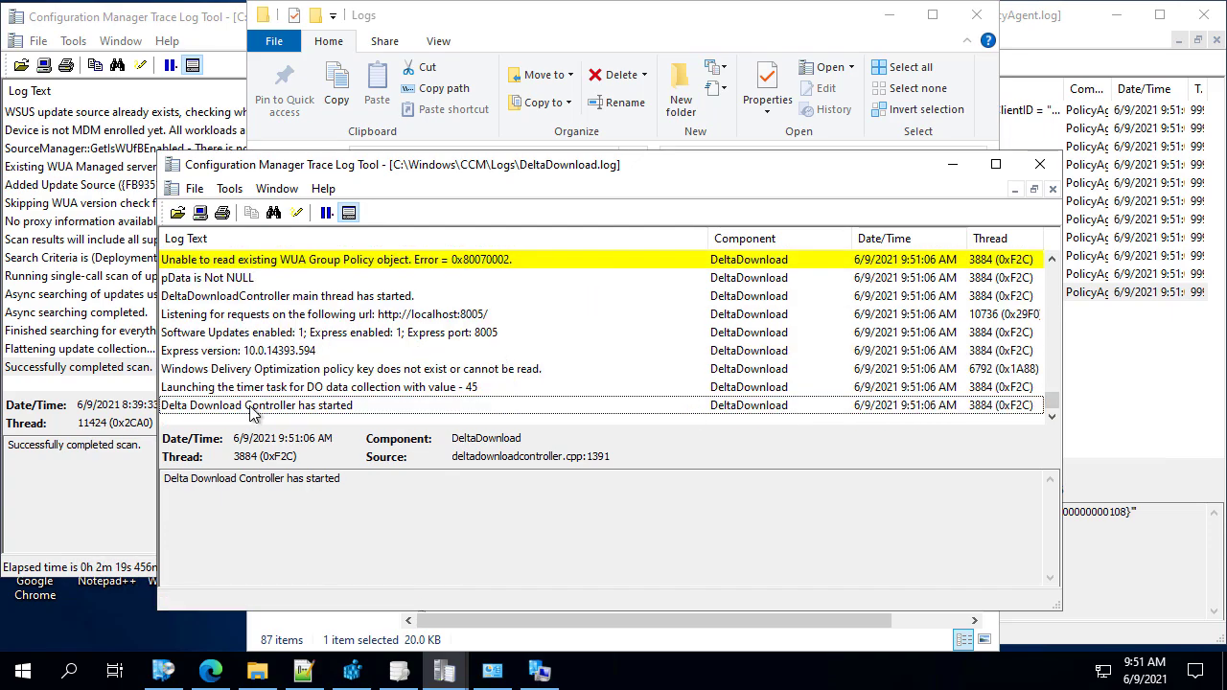
ctrl+click(366, 412)
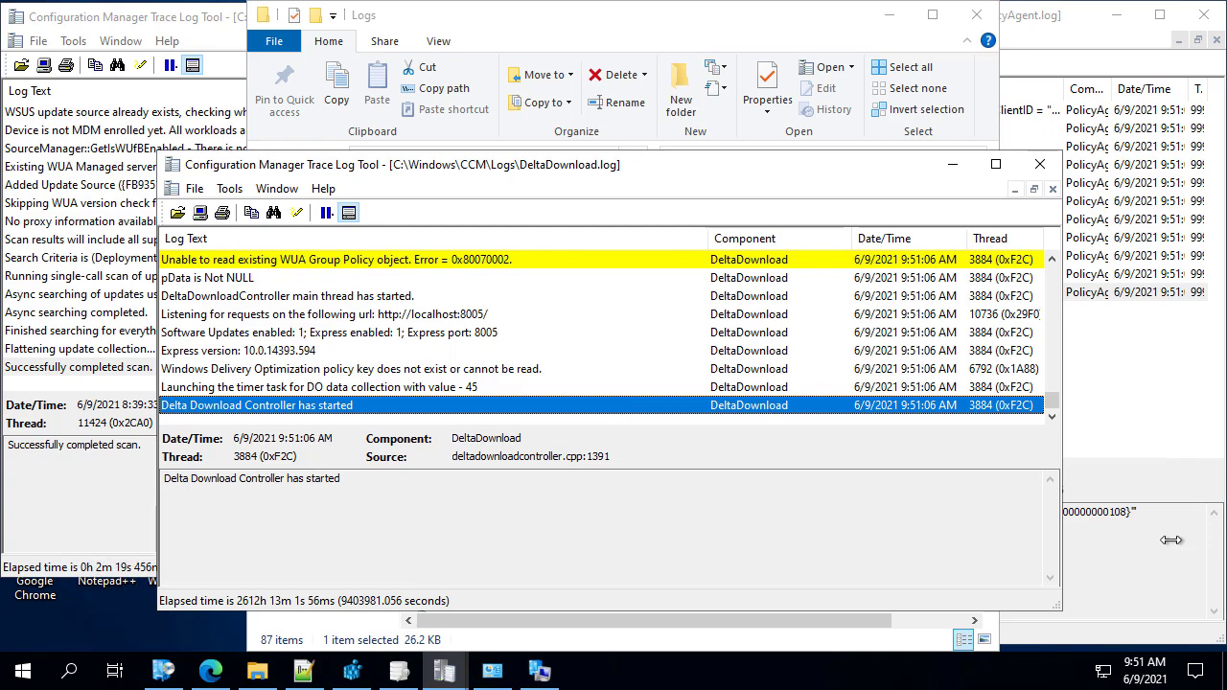
click(1150, 410)
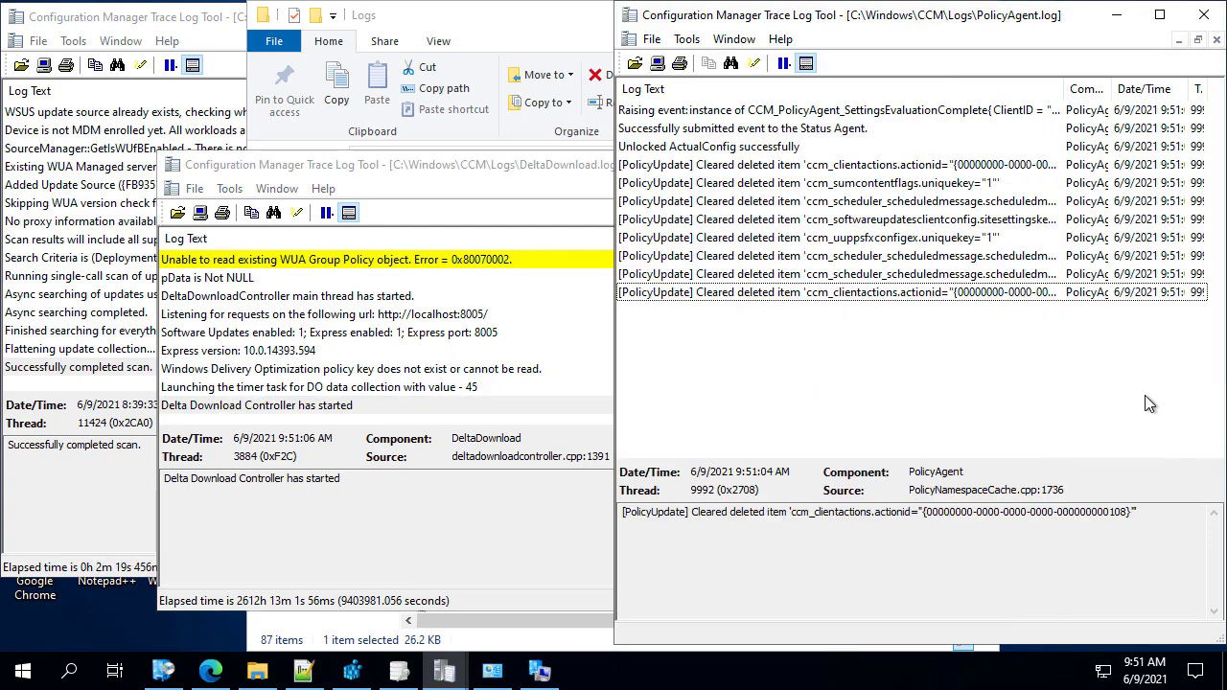
Step: Refresh and reselect the CCM_SoftwareUpdatesClientConfig instance in WMI Explorer to check its EnableExpressUpdates, ExpressUpdatesPort and DeltaDPFallback properties
click(401, 673)
click(969, 187)
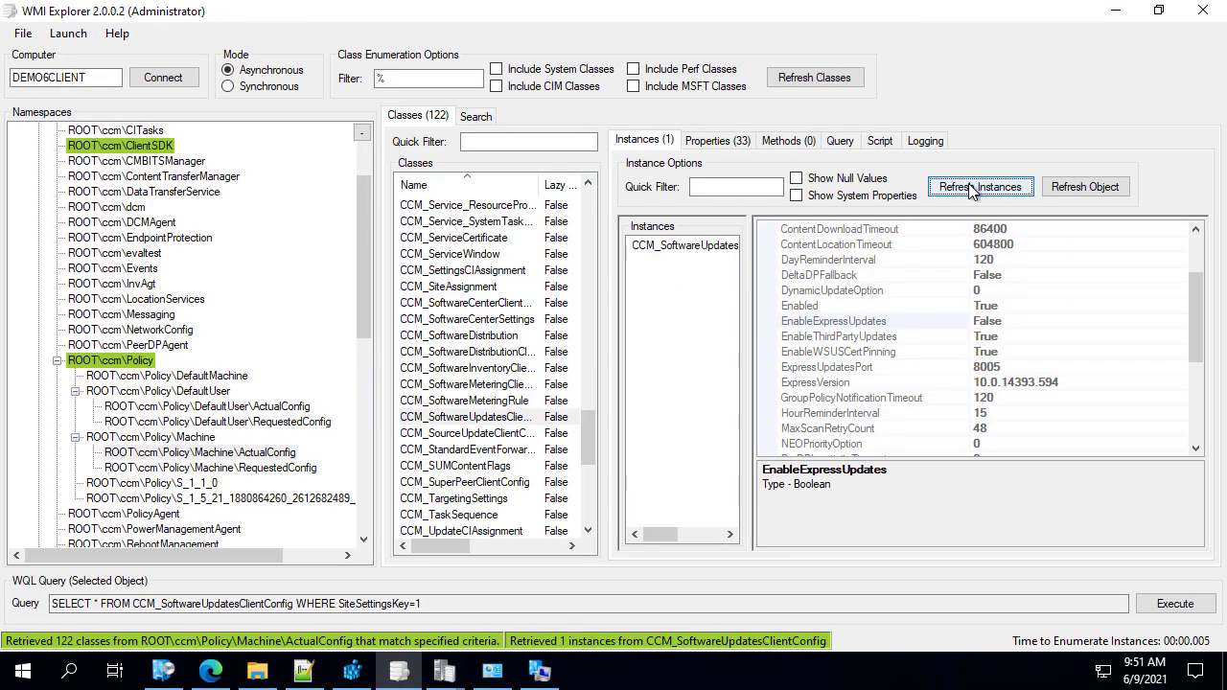
click(695, 247)
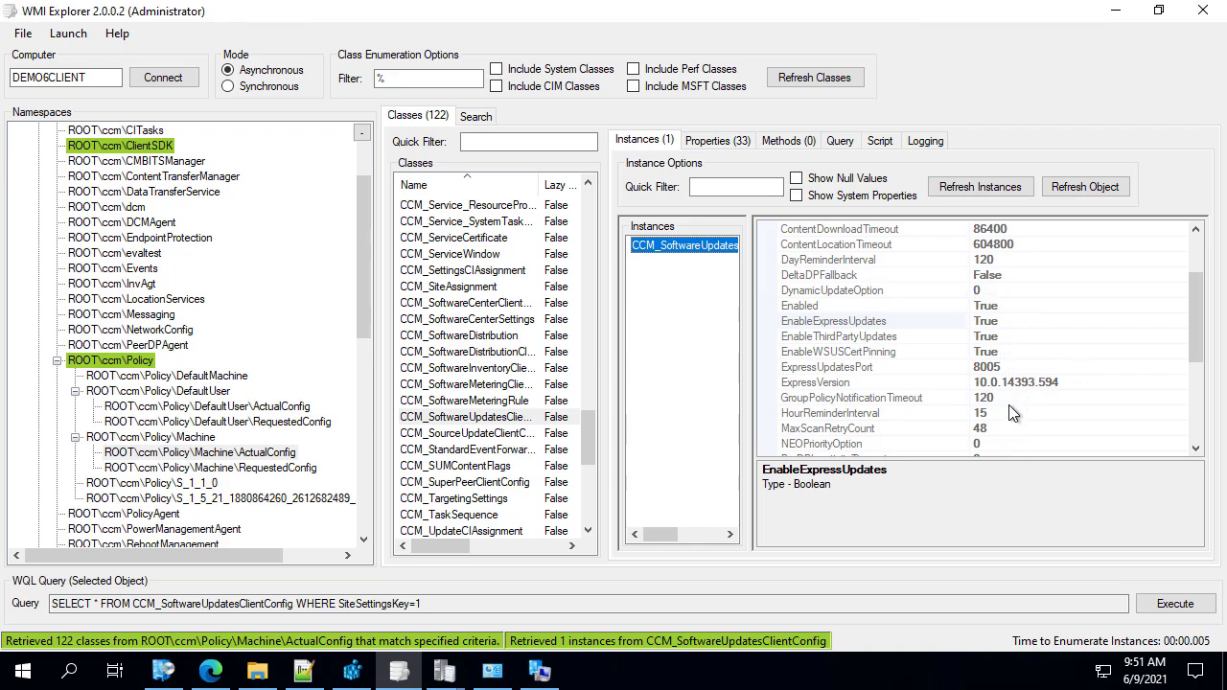
scroll(1011, 412, down, 2)
scroll(1013, 412, up, 2)
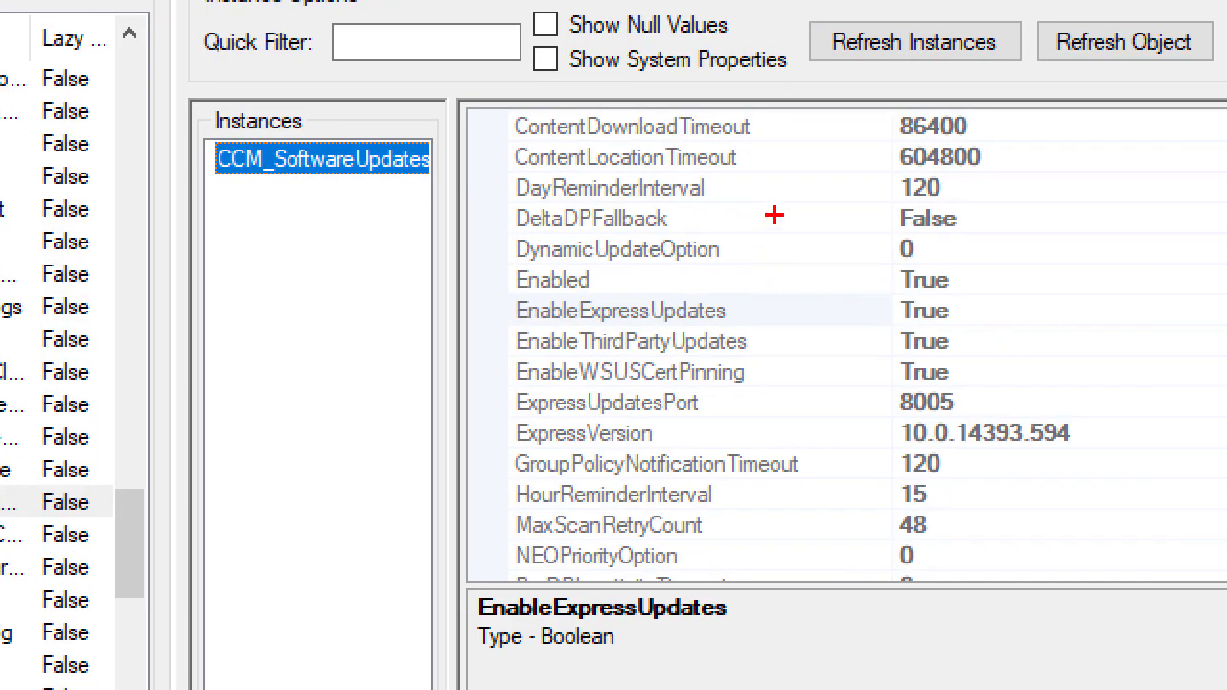
mouse_move(892, 272)
mouse_down()
mouse_move(1030, 459)
mouse_move(1001, 366)
mouse_up()
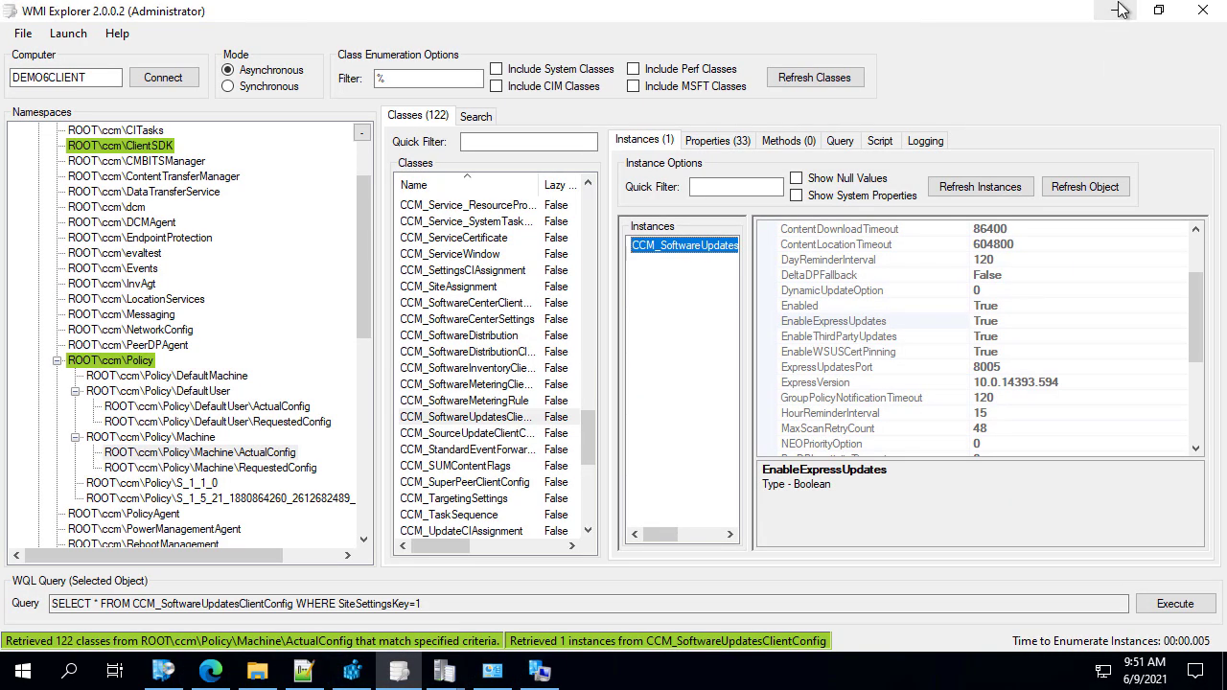
click(1116, 10)
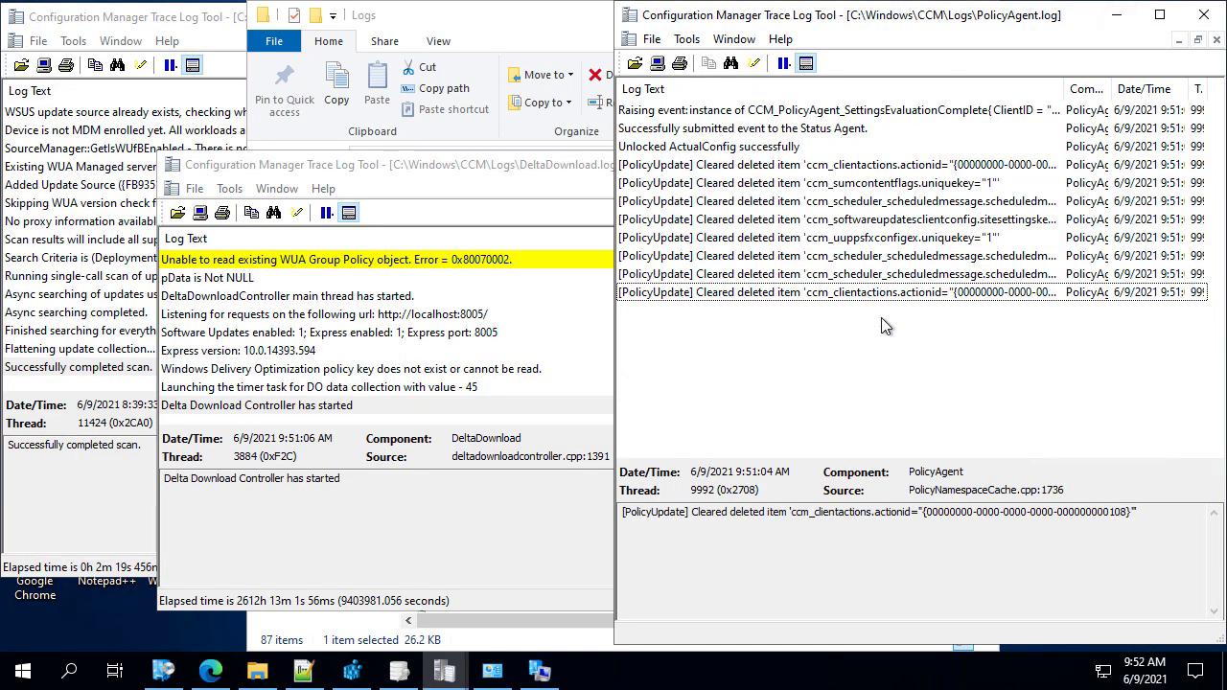
Step: Review the last entry of DeltaDownload.log and bring WUAHandler.log to the front
click(446, 446)
click(305, 407)
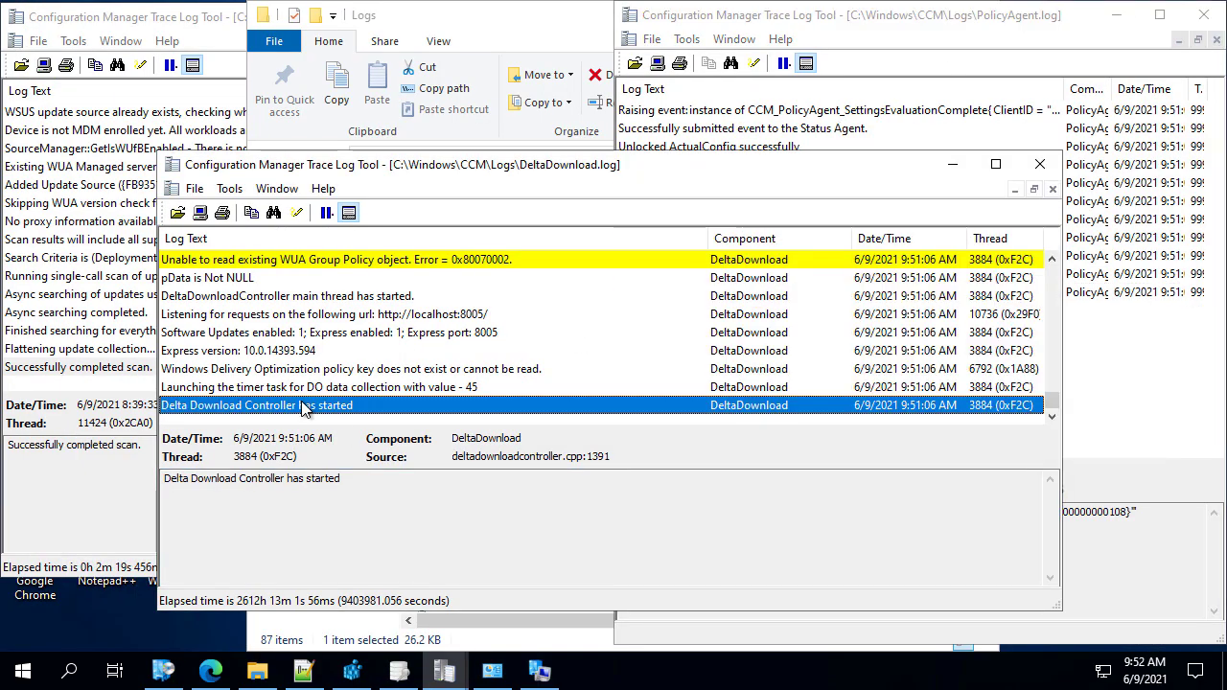
click(100, 491)
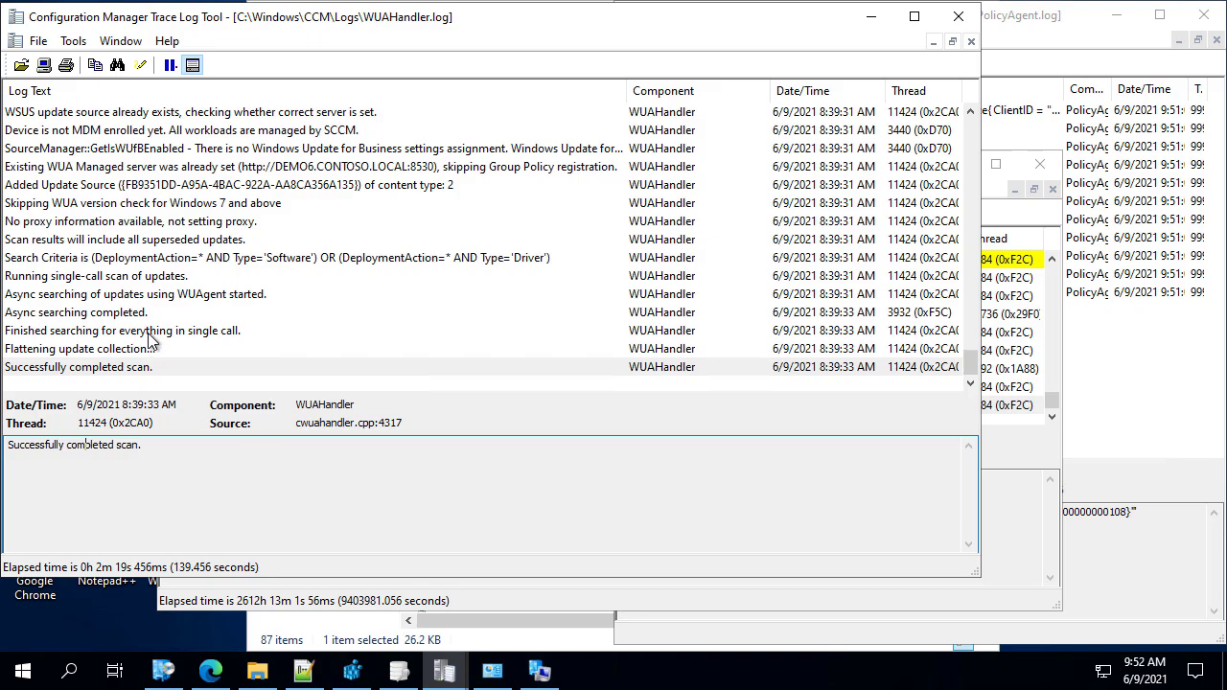
Step: Minimize WUAHandler.log and open the Software Updates section of Default Client Settings in the Configuration Manager console
click(743, 367)
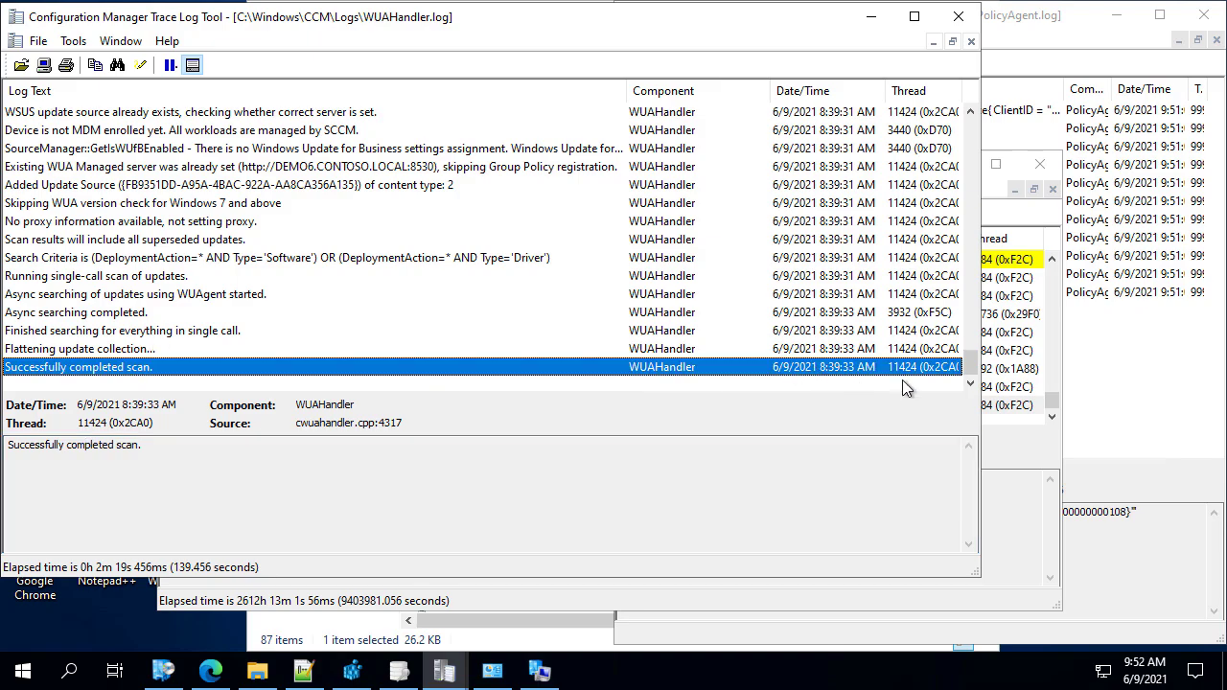
click(870, 16)
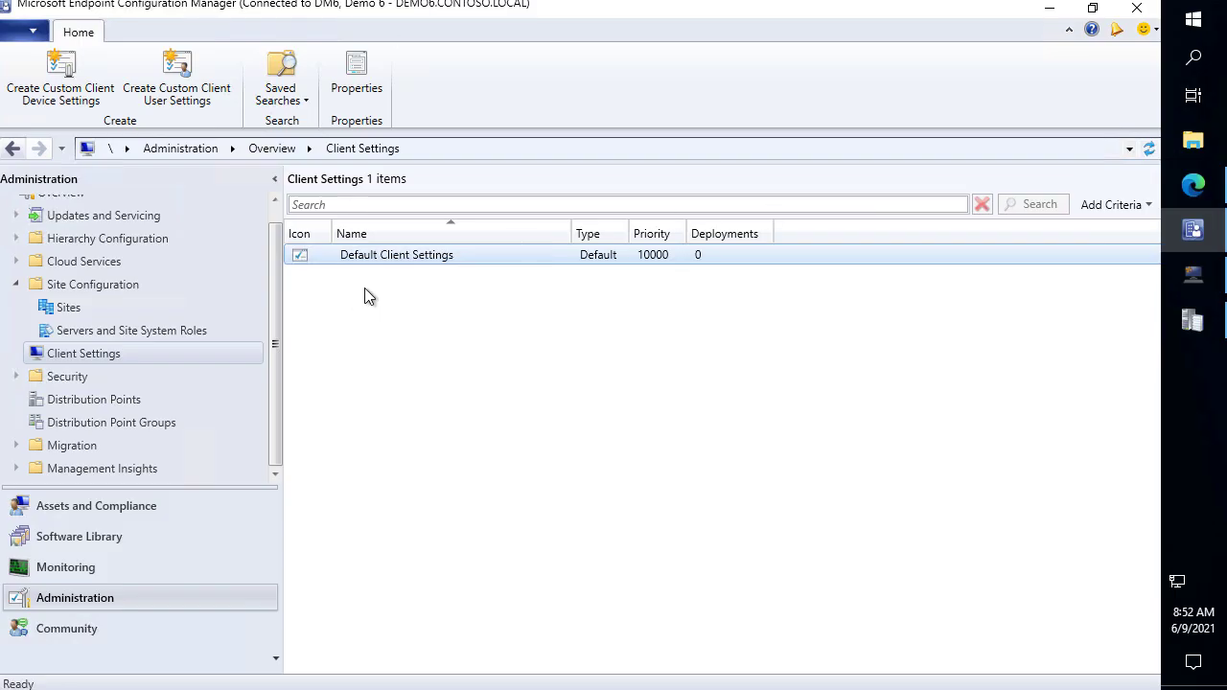
click(419, 260)
right_click(371, 260)
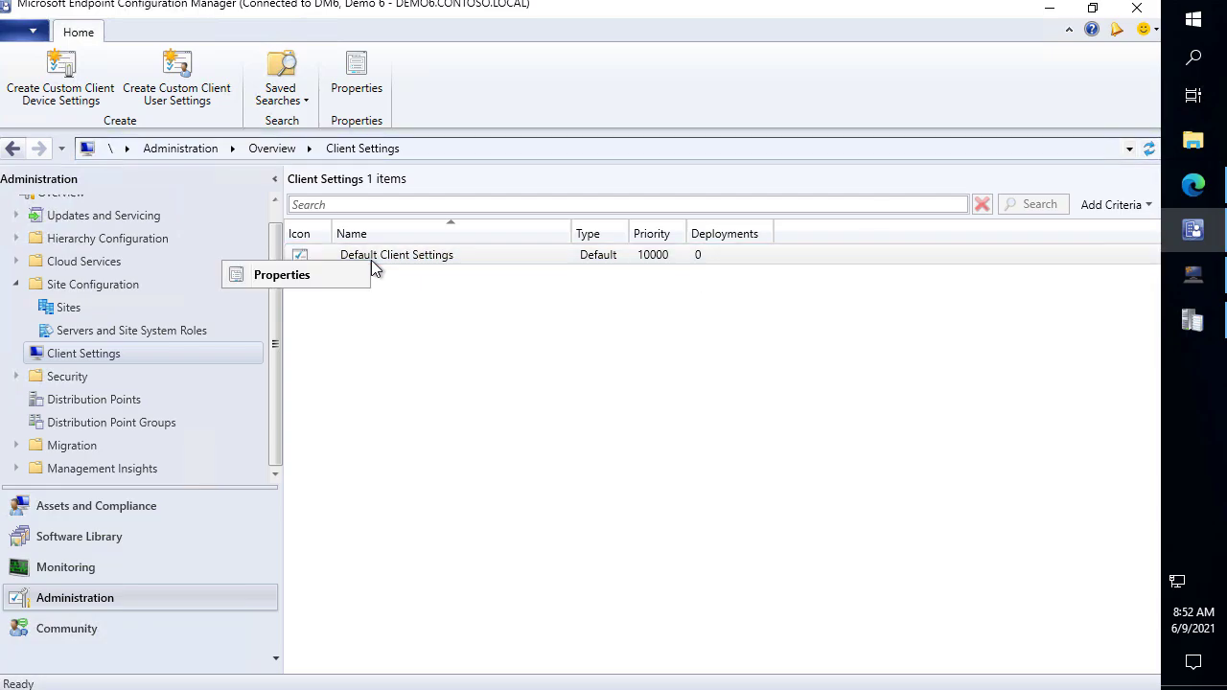
click(281, 275)
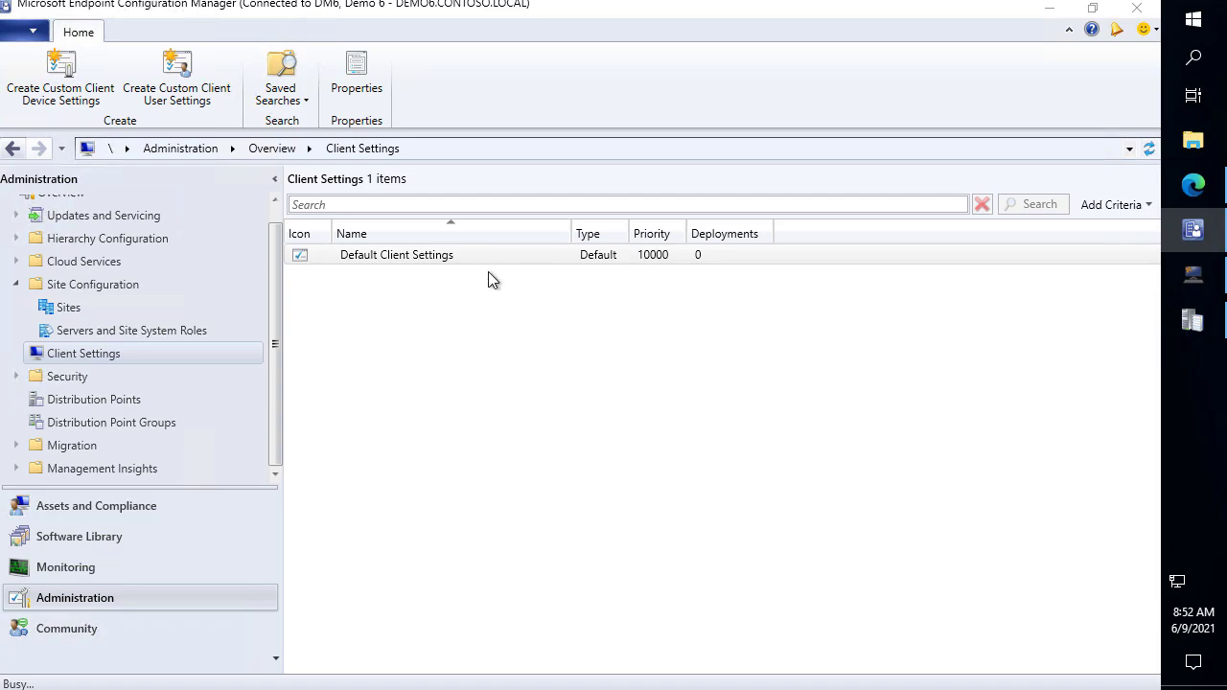
click(268, 447)
click(271, 468)
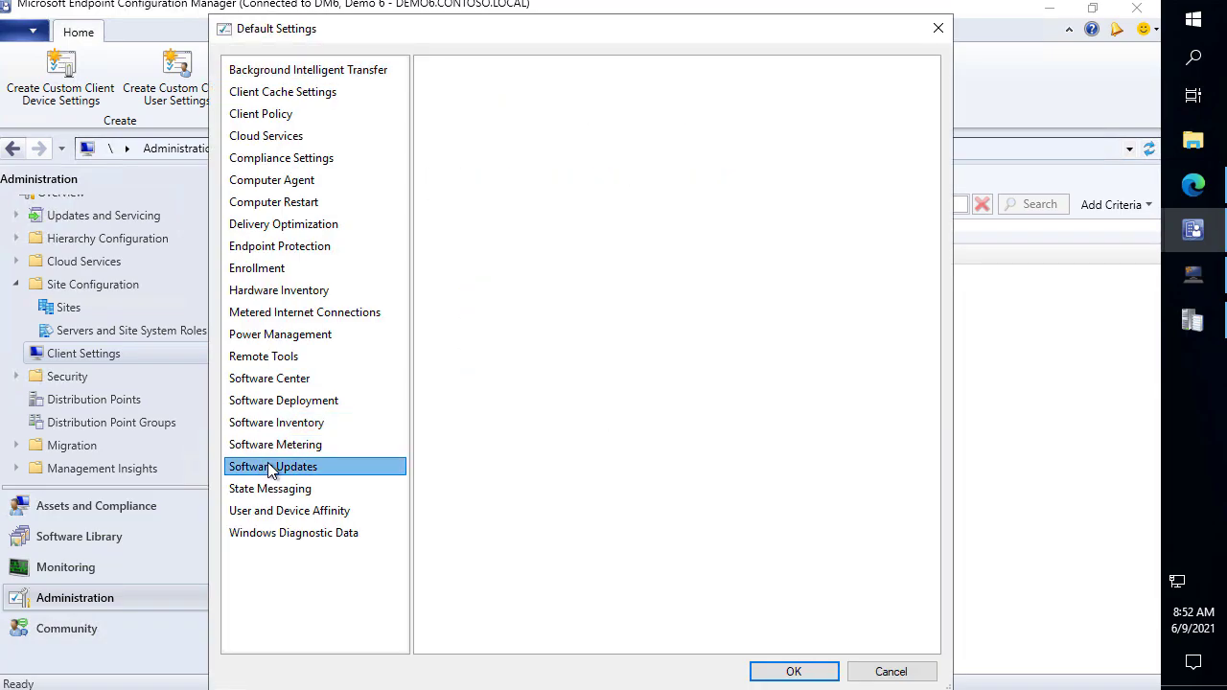
scroll(803, 409, down, 5)
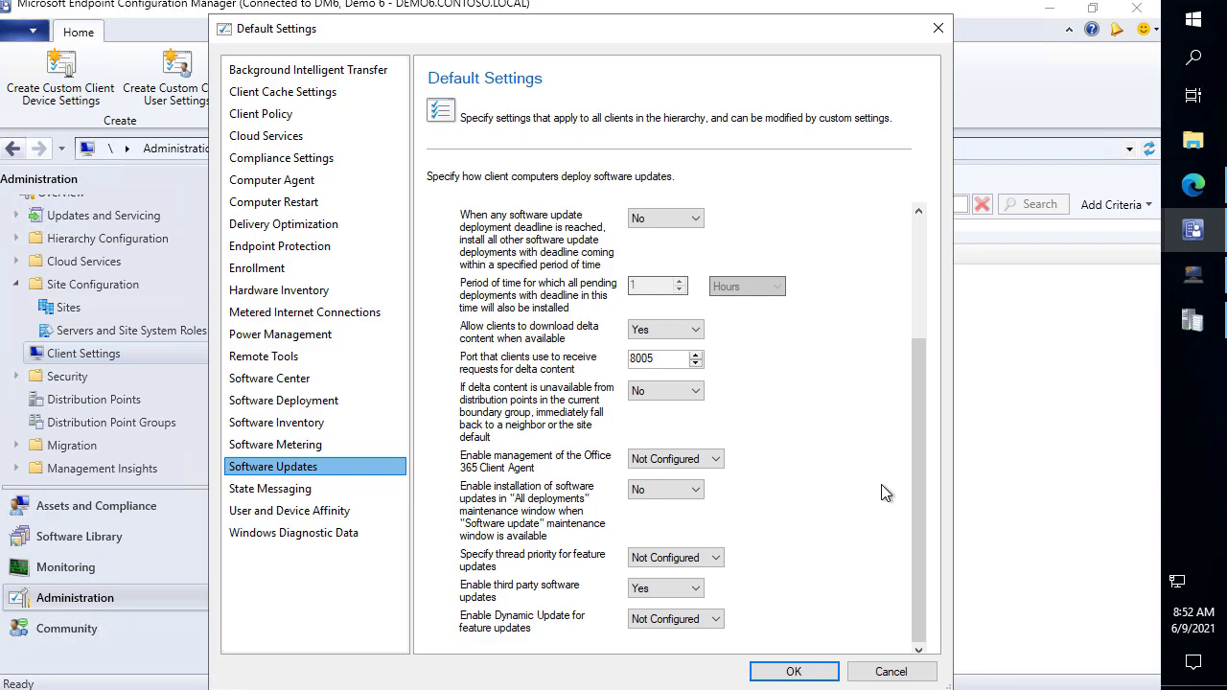
Step: Review the delta content and "All deployments" maintenance window options for software updates, and close the default settings
click(230, 269)
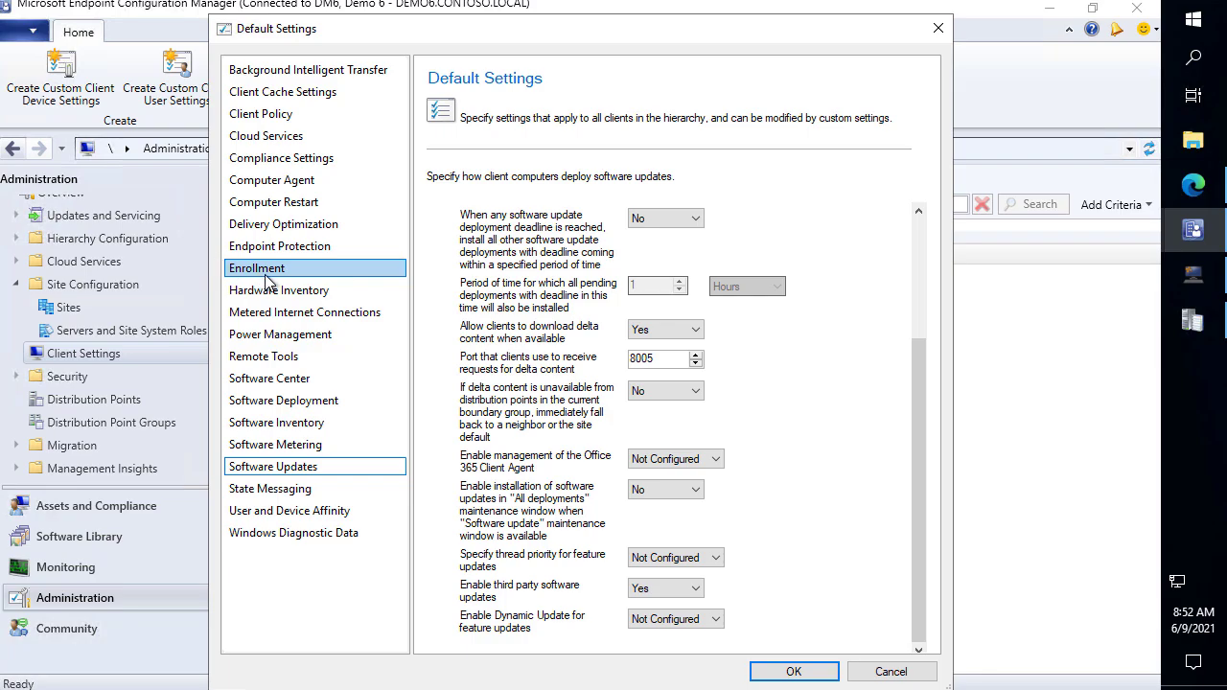
click(230, 355)
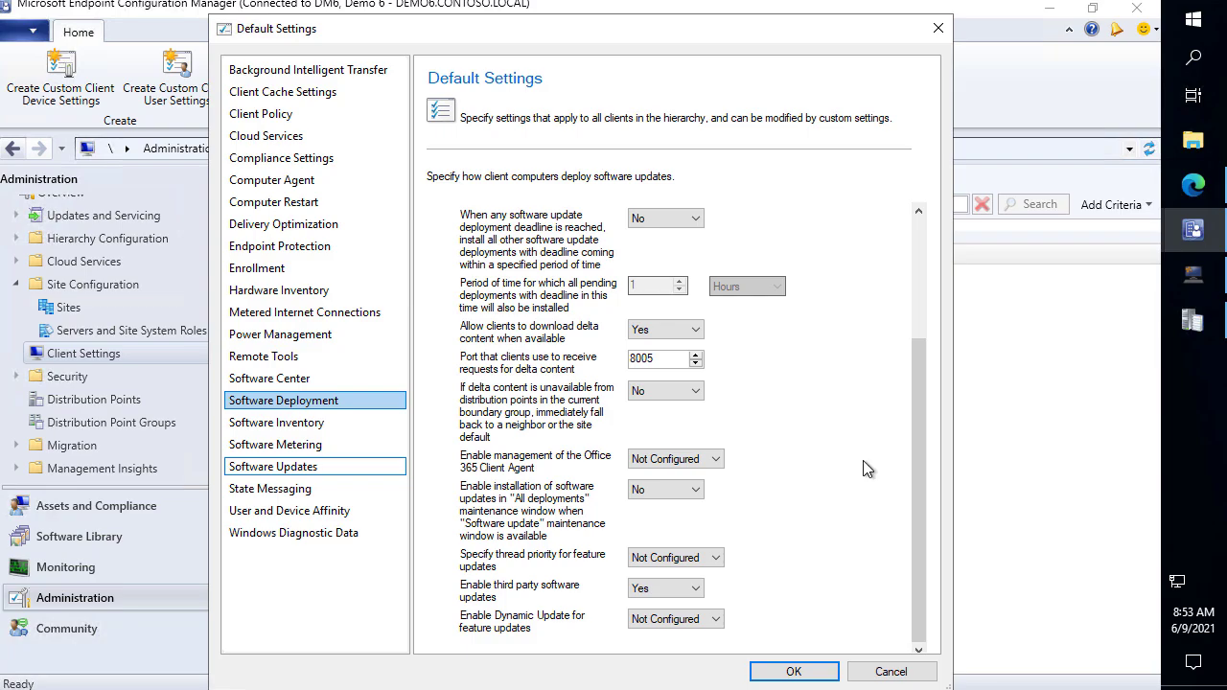
click(698, 490)
click(700, 492)
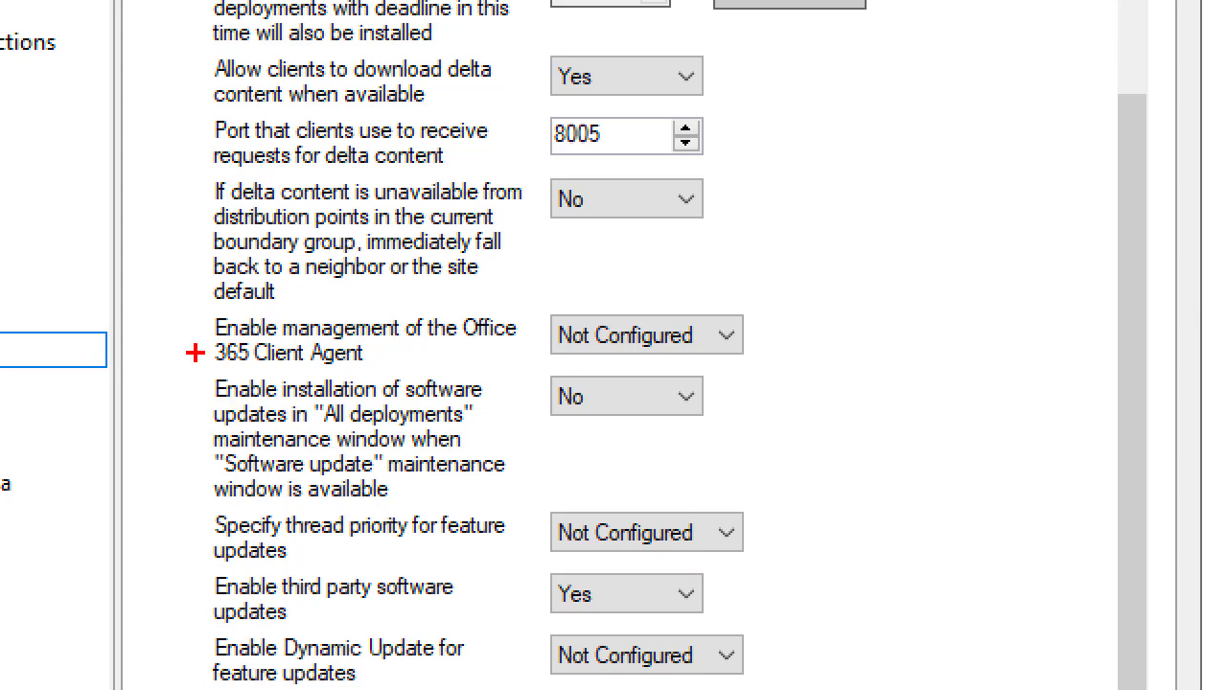
mouse_move(192, 362)
mouse_down()
mouse_move(607, 492)
mouse_move(753, 492)
mouse_move(766, 504)
mouse_up()
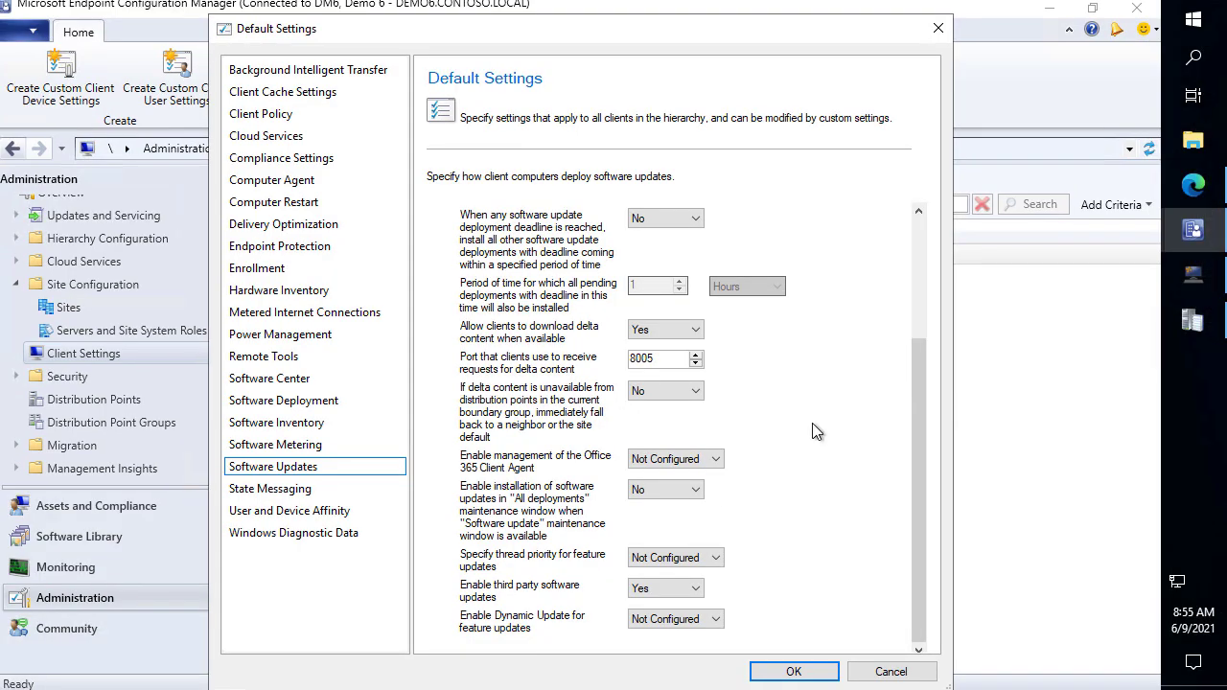
click(937, 28)
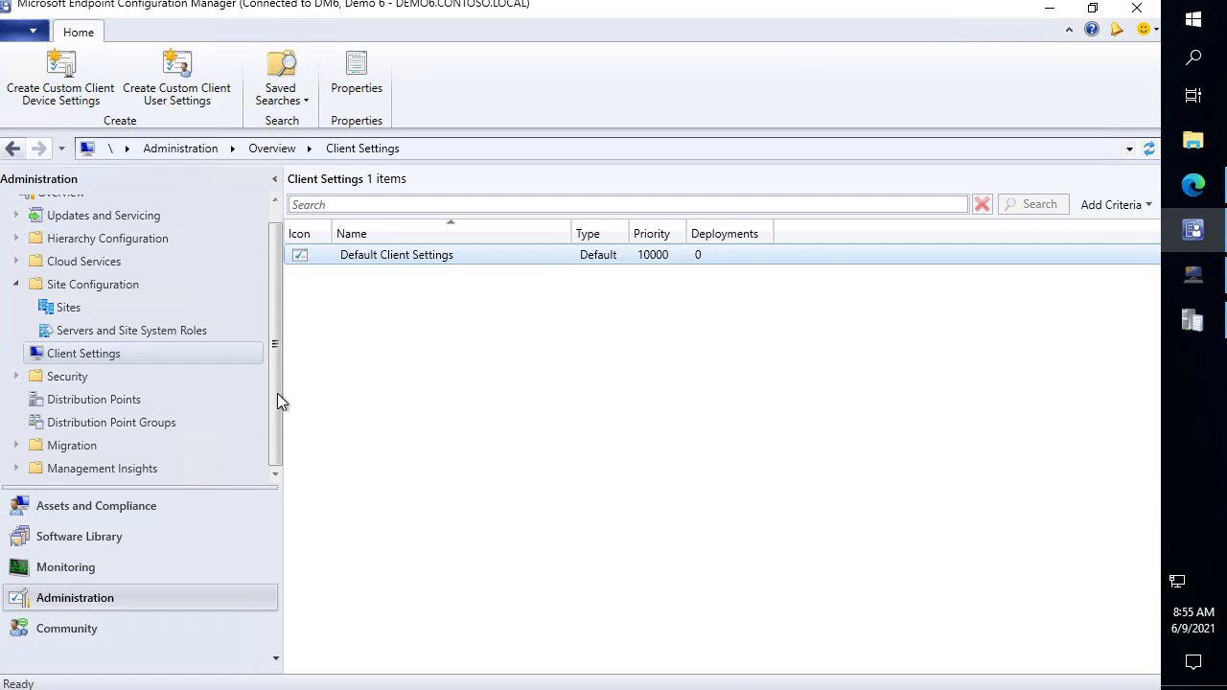
Step: Show the device collections under Assets and Compliance and enlarge the collection list
click(93, 536)
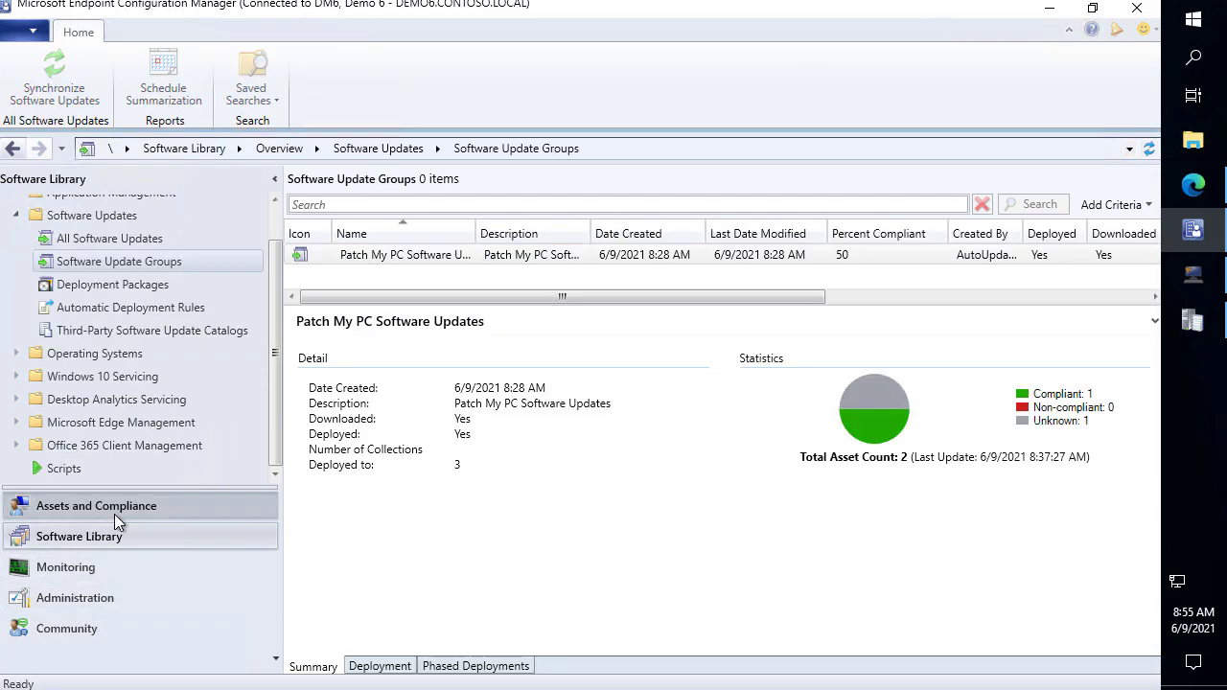
click(114, 507)
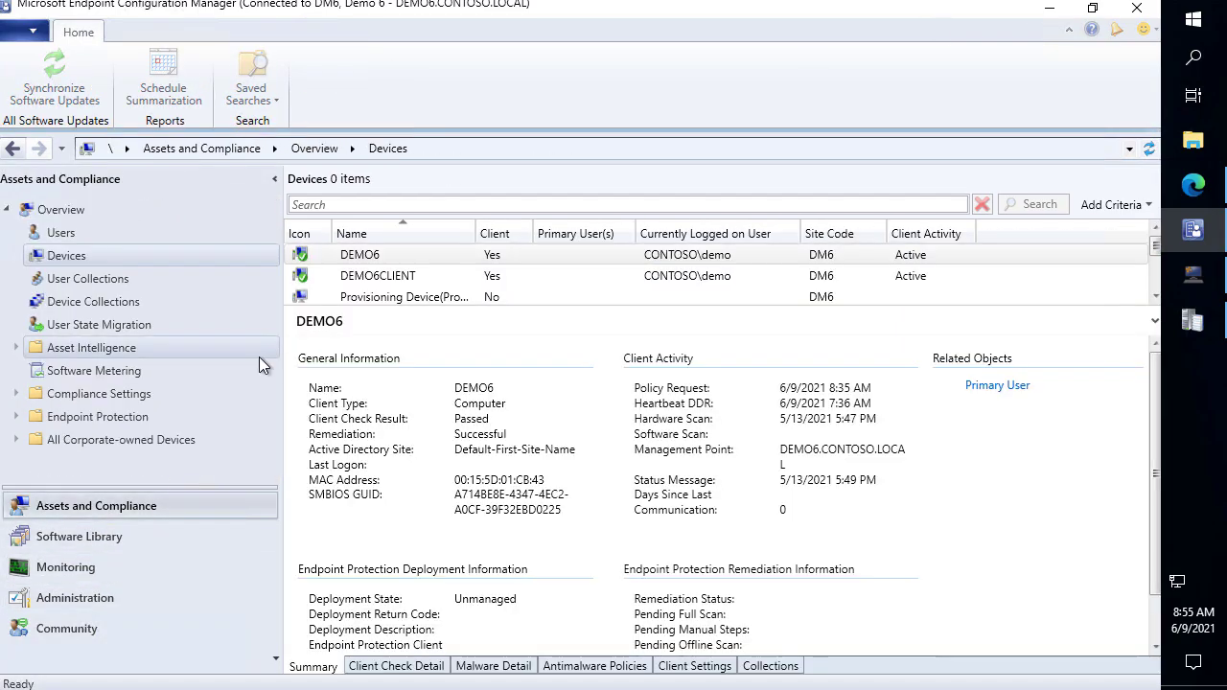
click(146, 303)
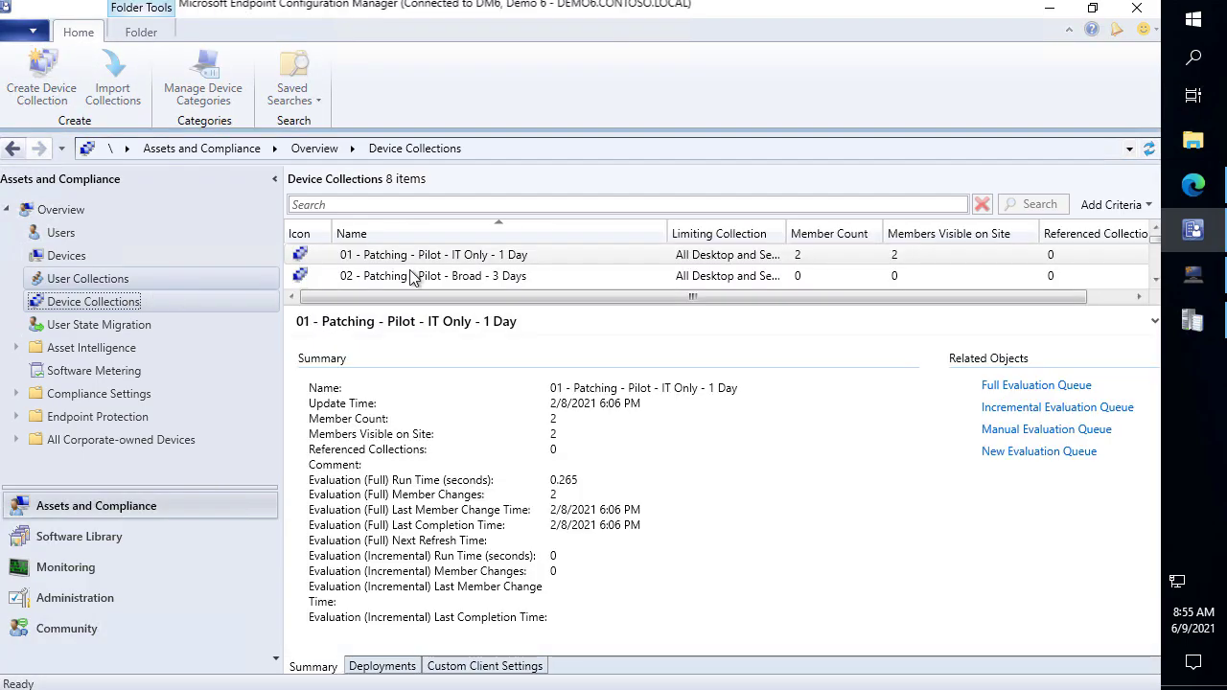
drag(484, 305, 485, 414)
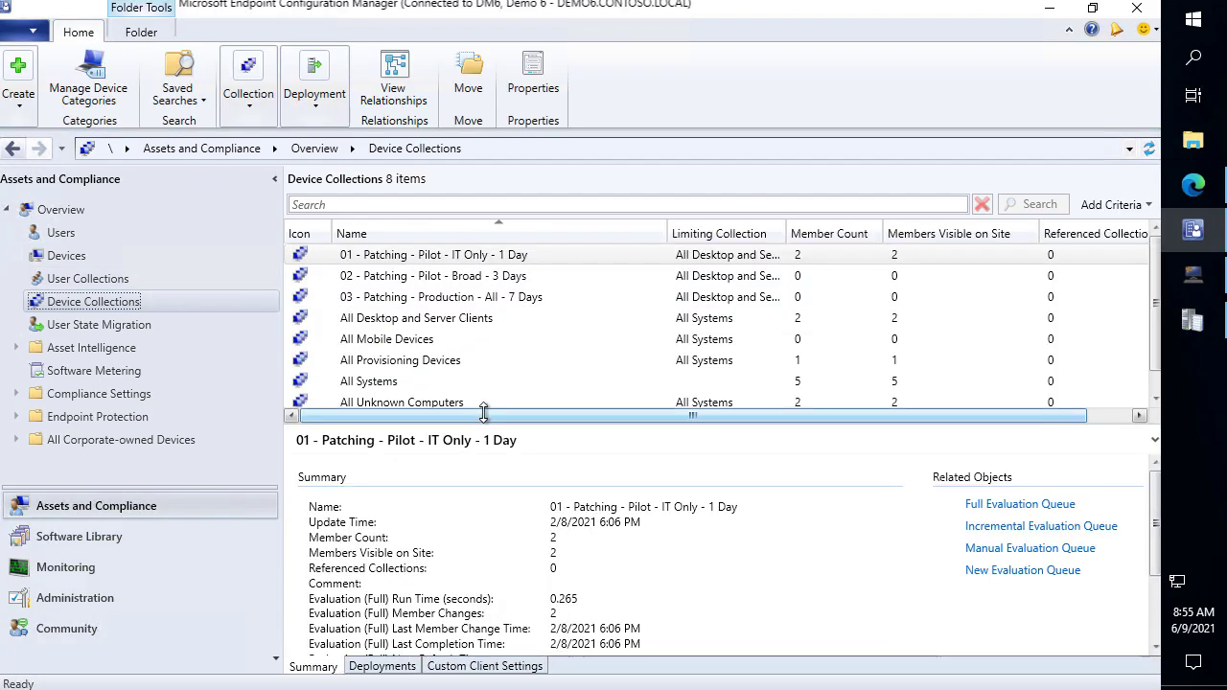
Step: Open the maintenance windows of the "01 - Patching - Pilot - IT Only - 1 Day" collection
right_click(505, 257)
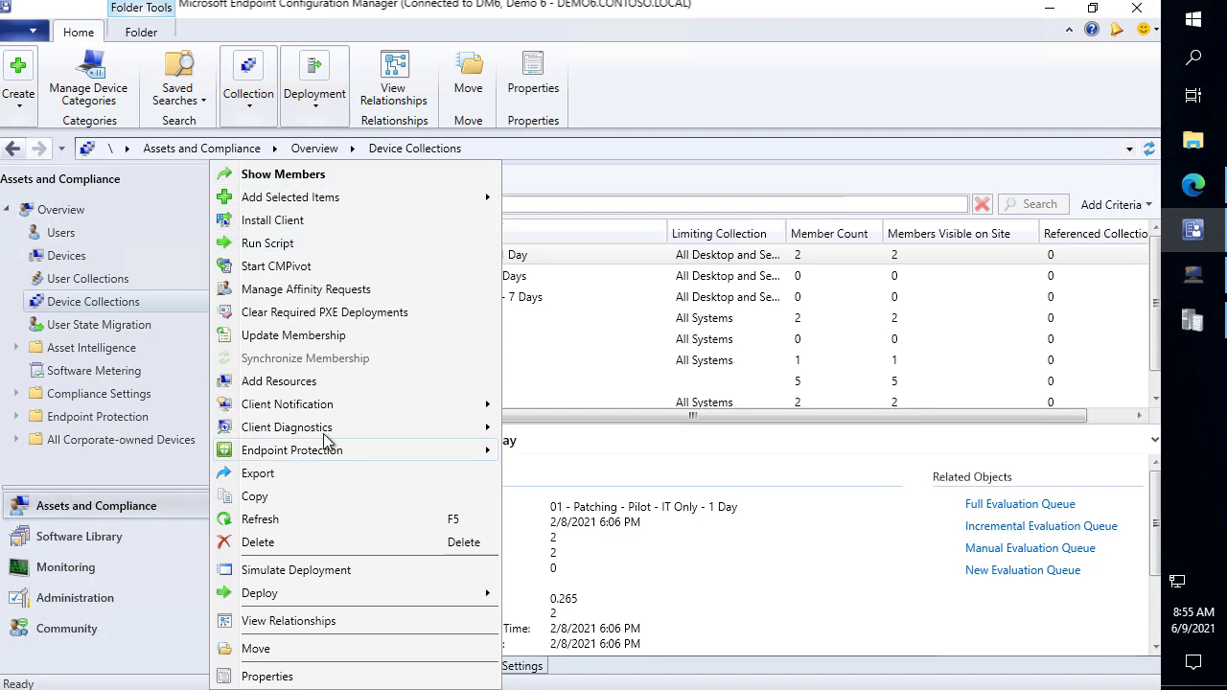
click(267, 675)
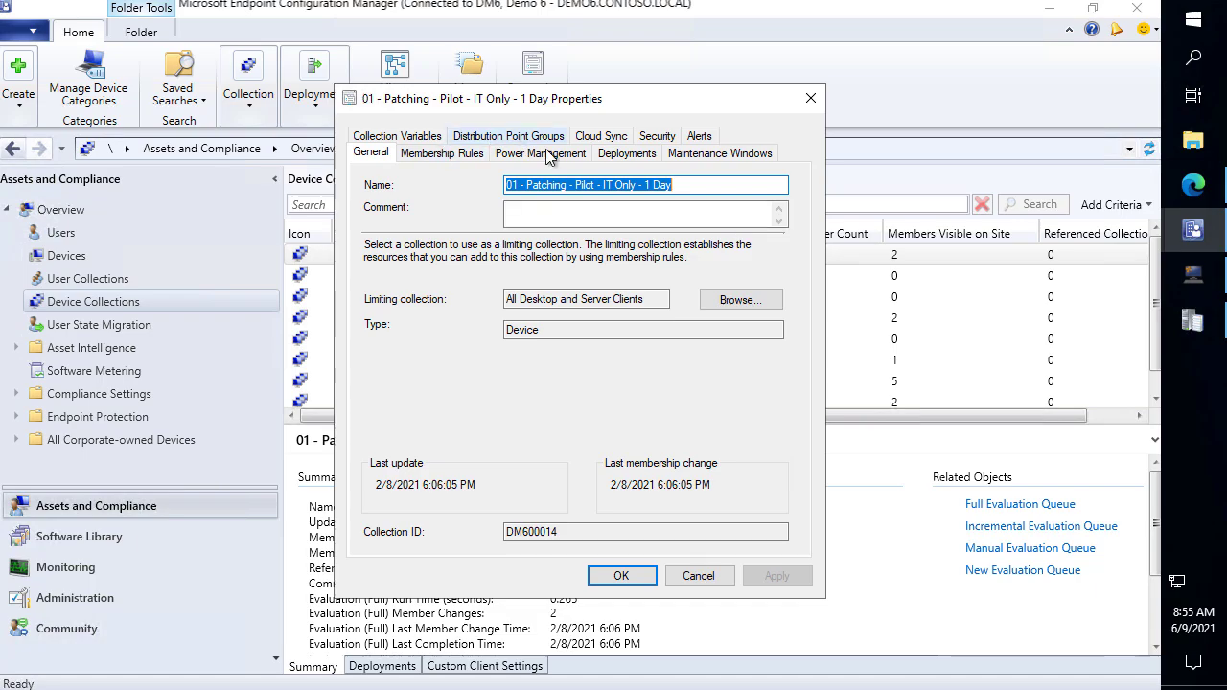
click(728, 156)
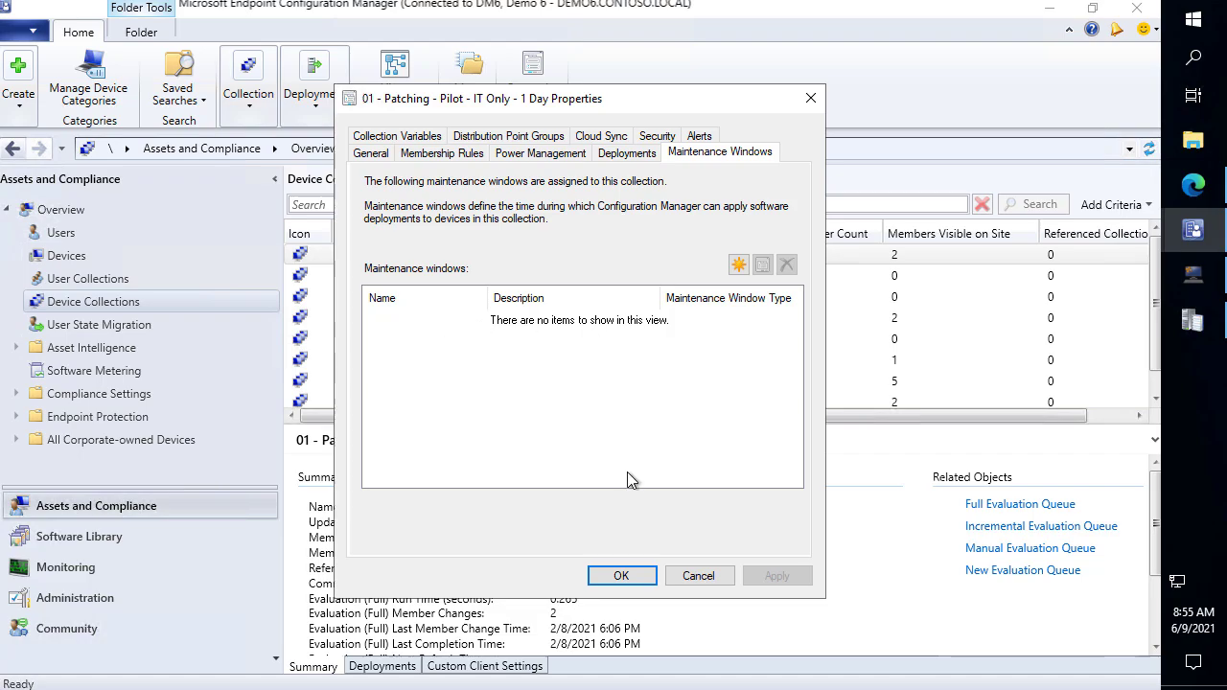
Step: Start a new maintenance window schedule for the collection and name it "Monthly Patching"
click(738, 265)
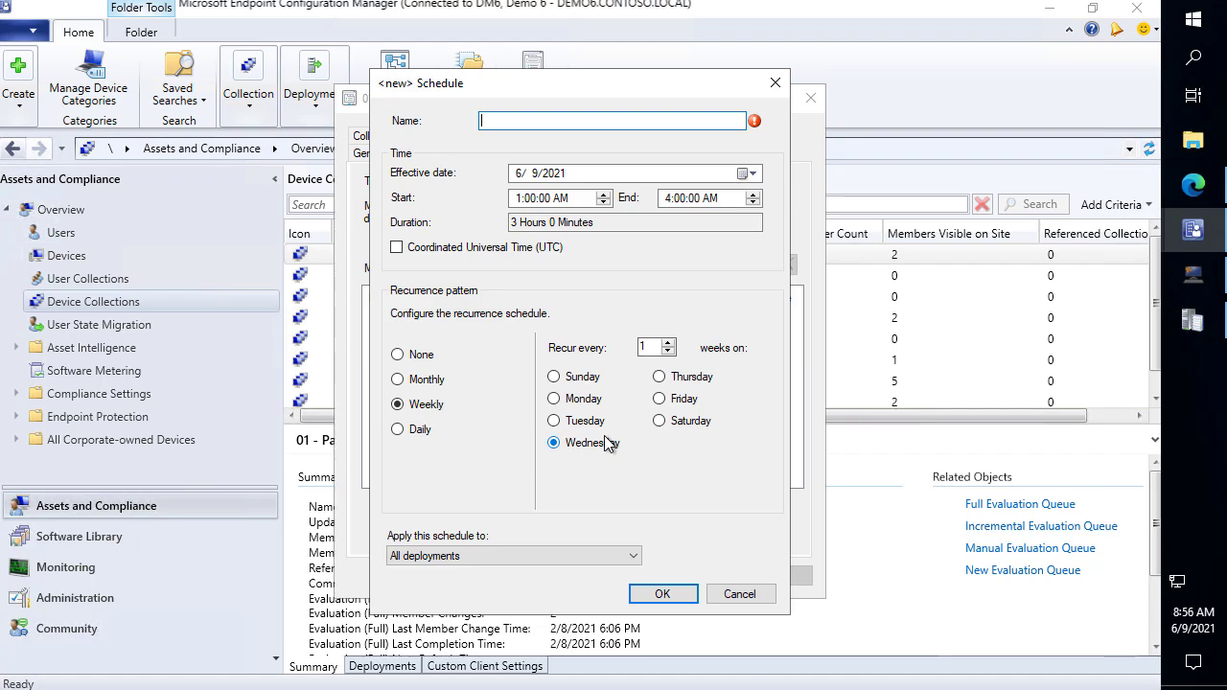
text(Monthly PPatch)
key(BackSpace)
key(BackSpace)
key(BackSpace)
key(BackSpace)
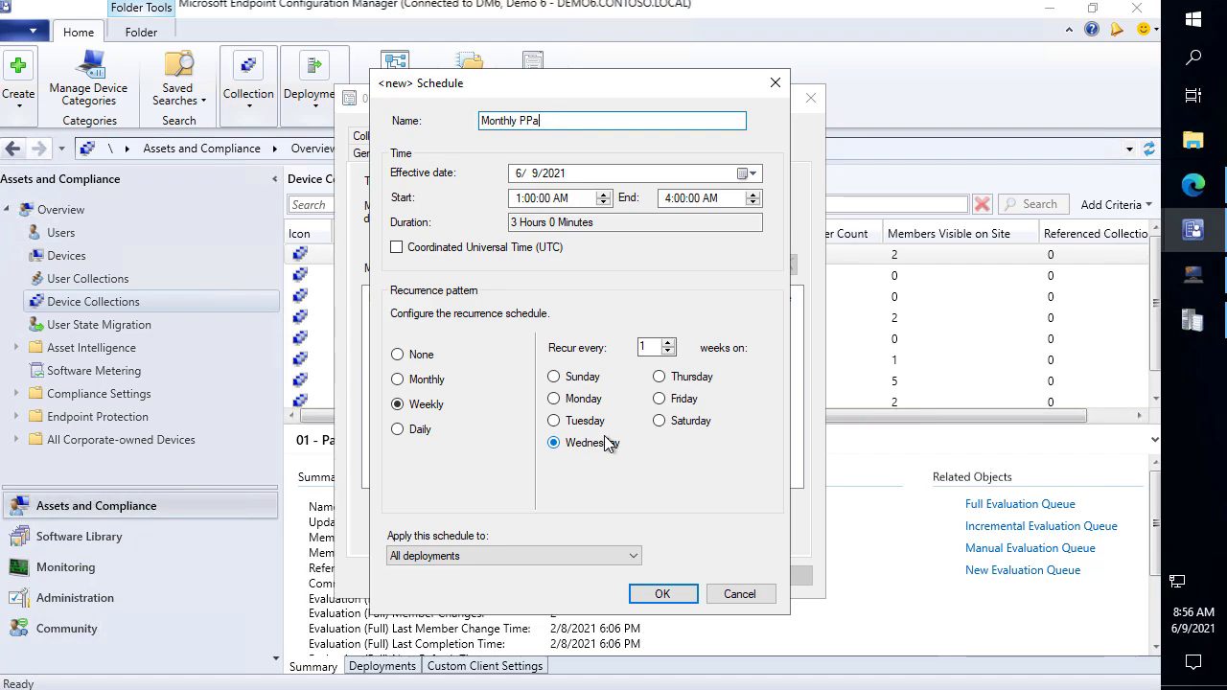
text(at)
key(BackSpace)
key(BackSpace)
key(BackSpace)
text(atching)
Step: Set the schedule to recur monthly on the second Tuesday
click(415, 380)
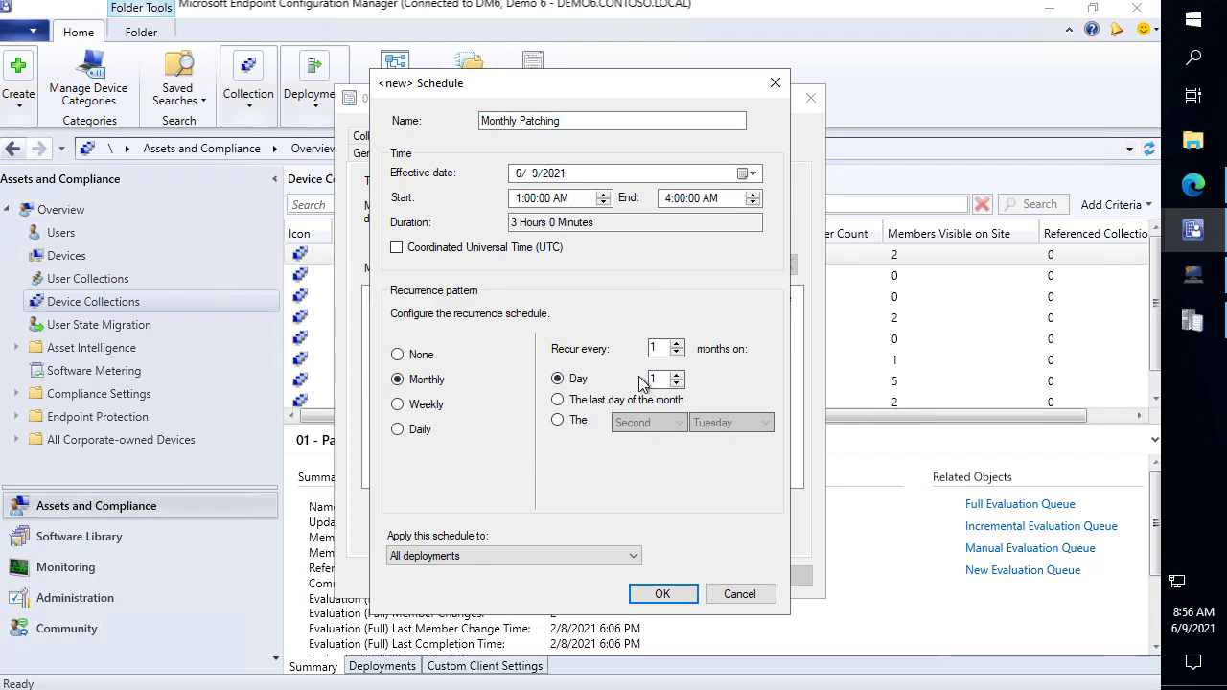
click(573, 423)
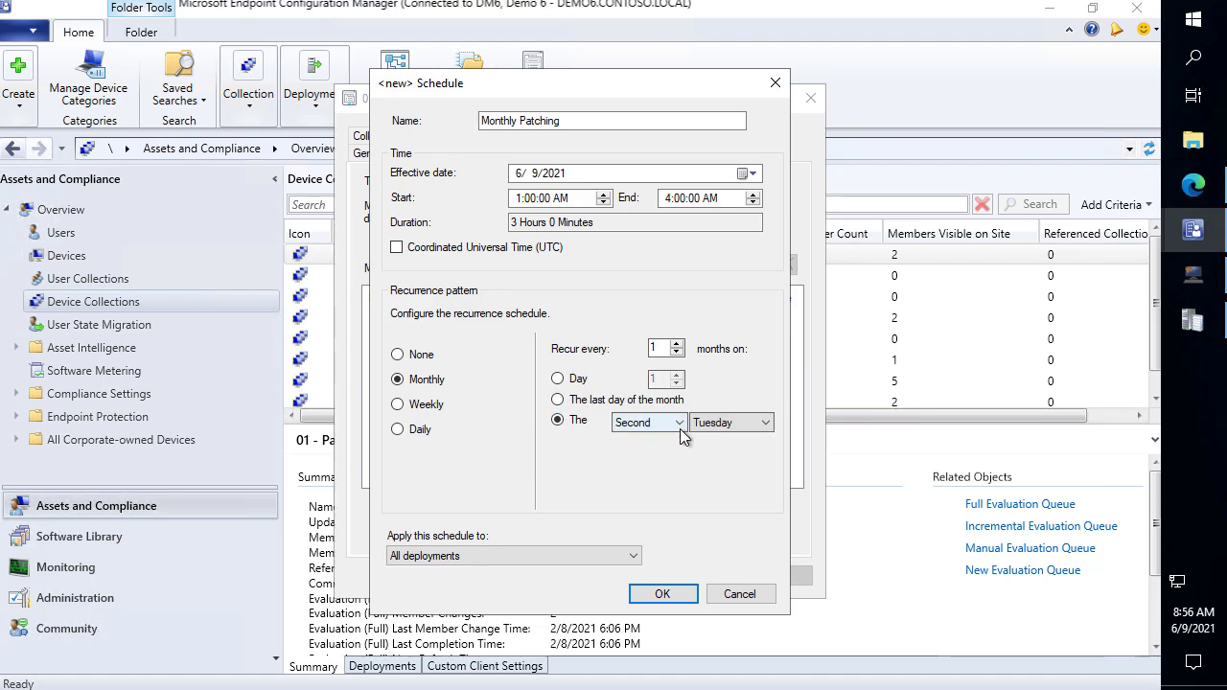
click(679, 426)
click(638, 452)
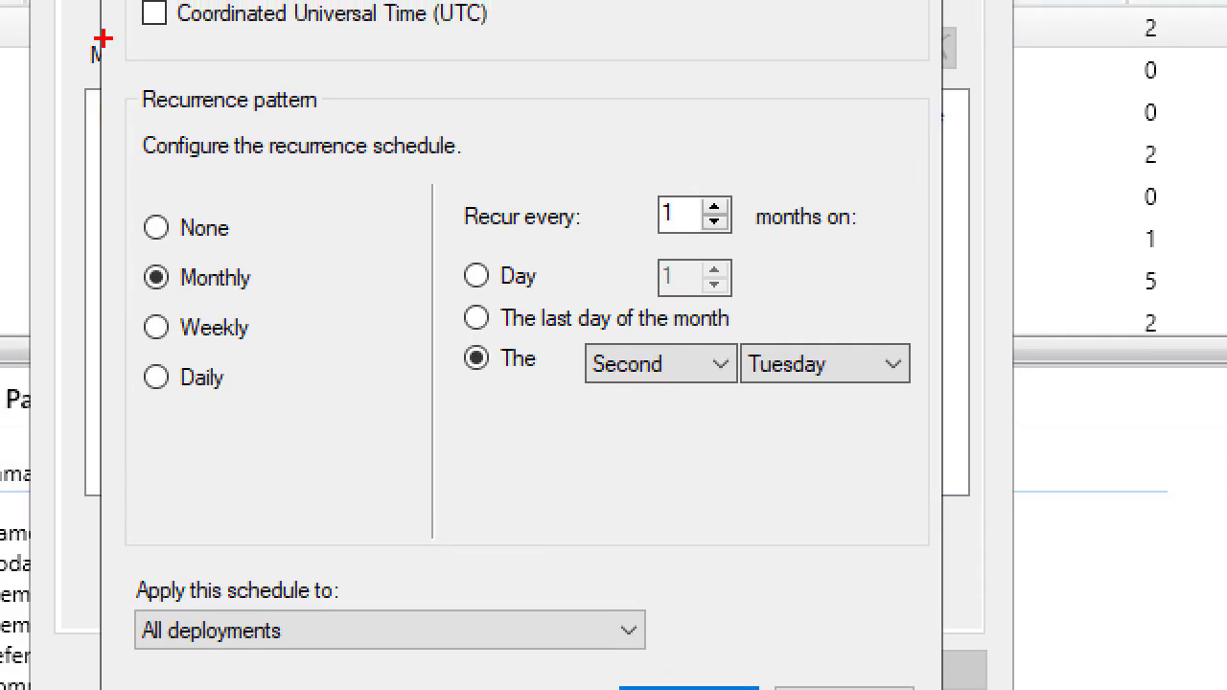
mouse_move(105, 75)
mouse_down()
mouse_move(501, 348)
mouse_move(960, 506)
mouse_move(941, 518)
mouse_up()
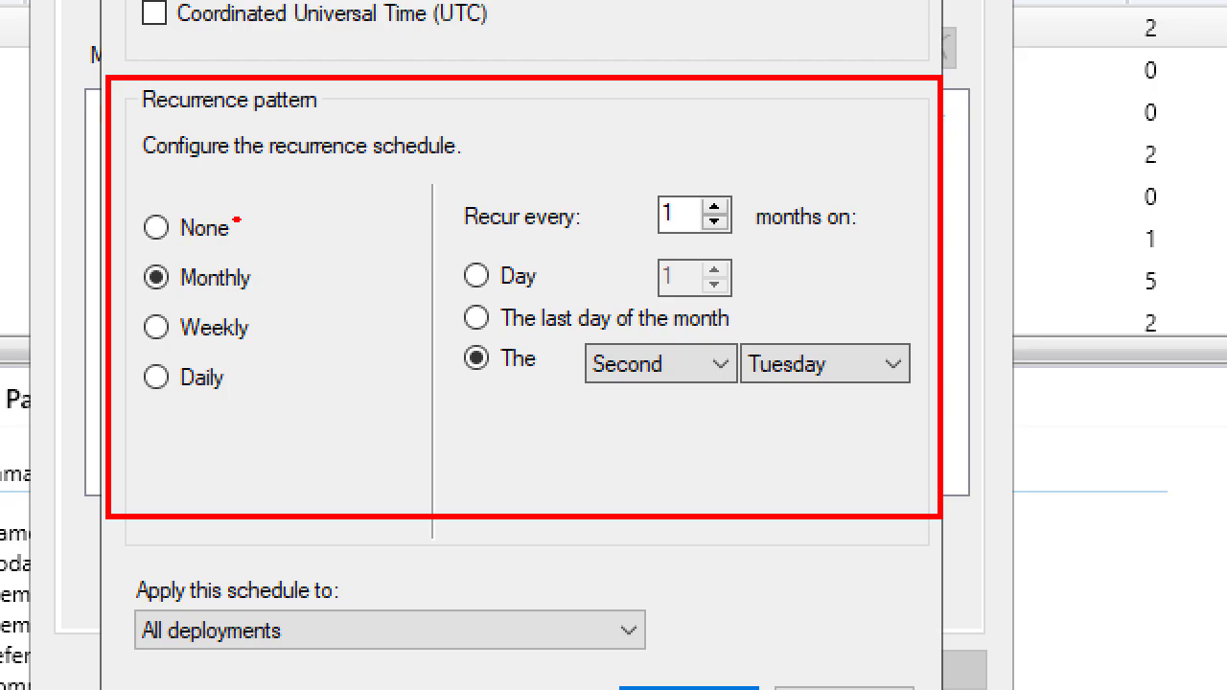
drag(234, 220, 270, 197)
drag(266, 268, 296, 239)
drag(263, 334, 308, 281)
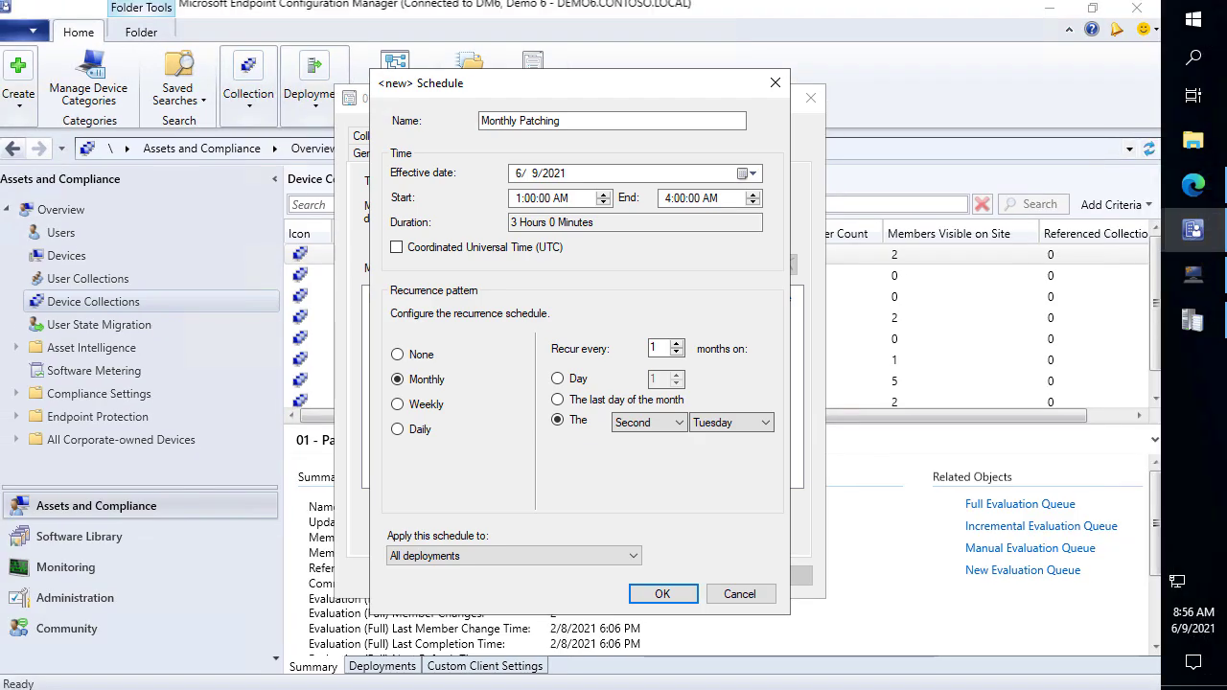
Step: Examine the deployment types that the maintenance window schedule can be applied to
click(574, 555)
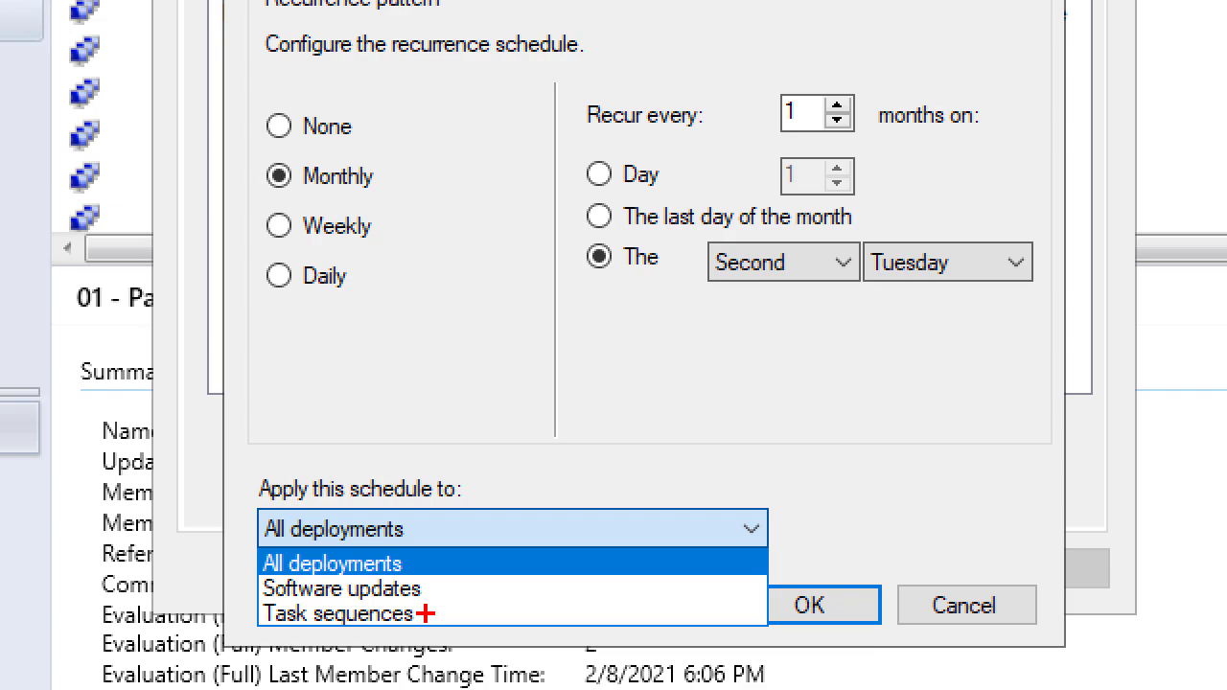
drag(425, 614, 447, 606)
drag(412, 566, 473, 536)
key(Escape)
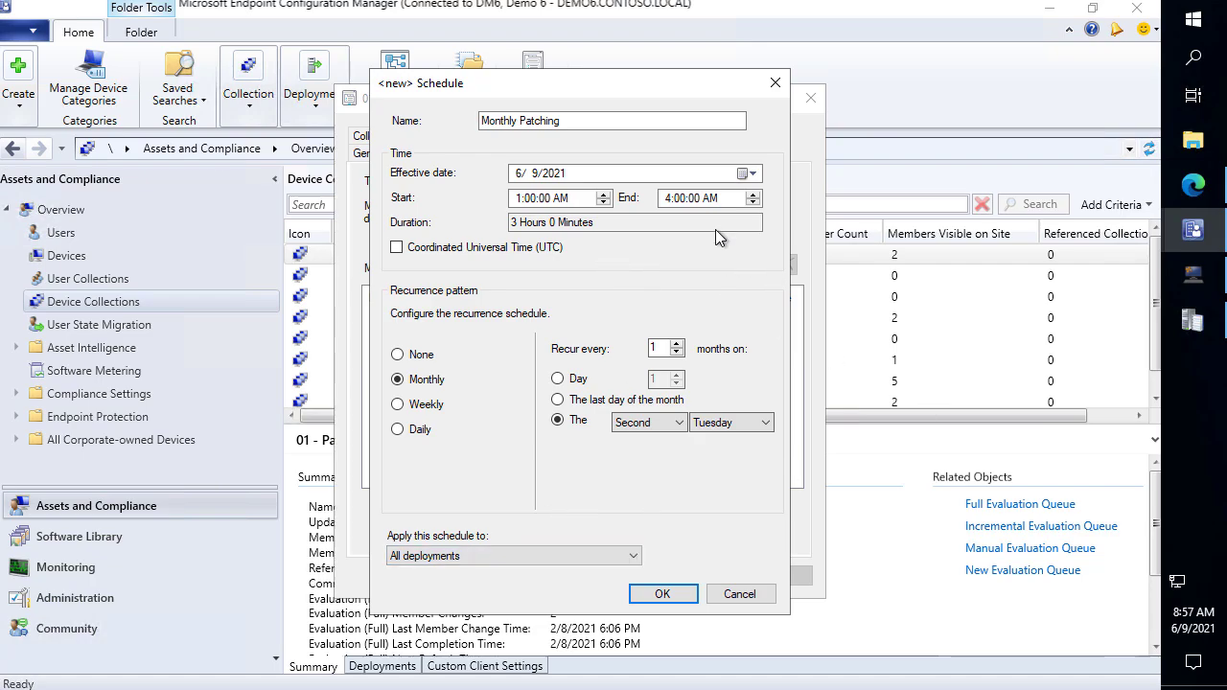
Step: Set the schedule's effective date to 3/1/2021
click(739, 174)
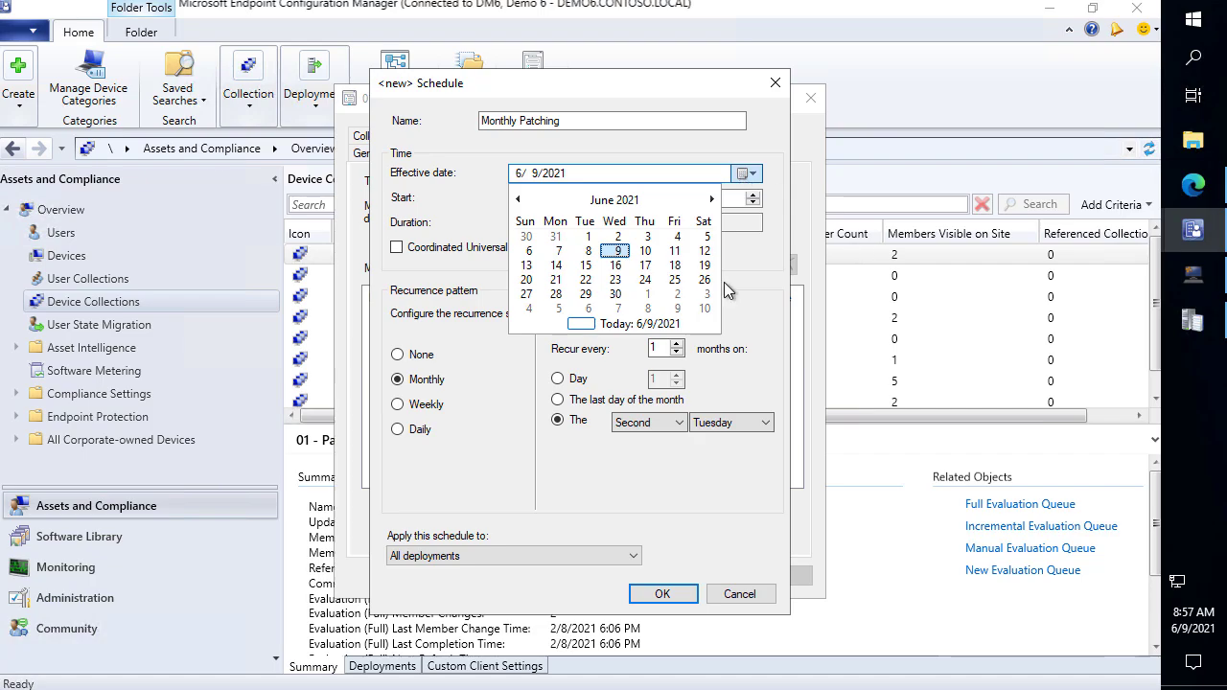
click(523, 200)
click(522, 199)
click(520, 200)
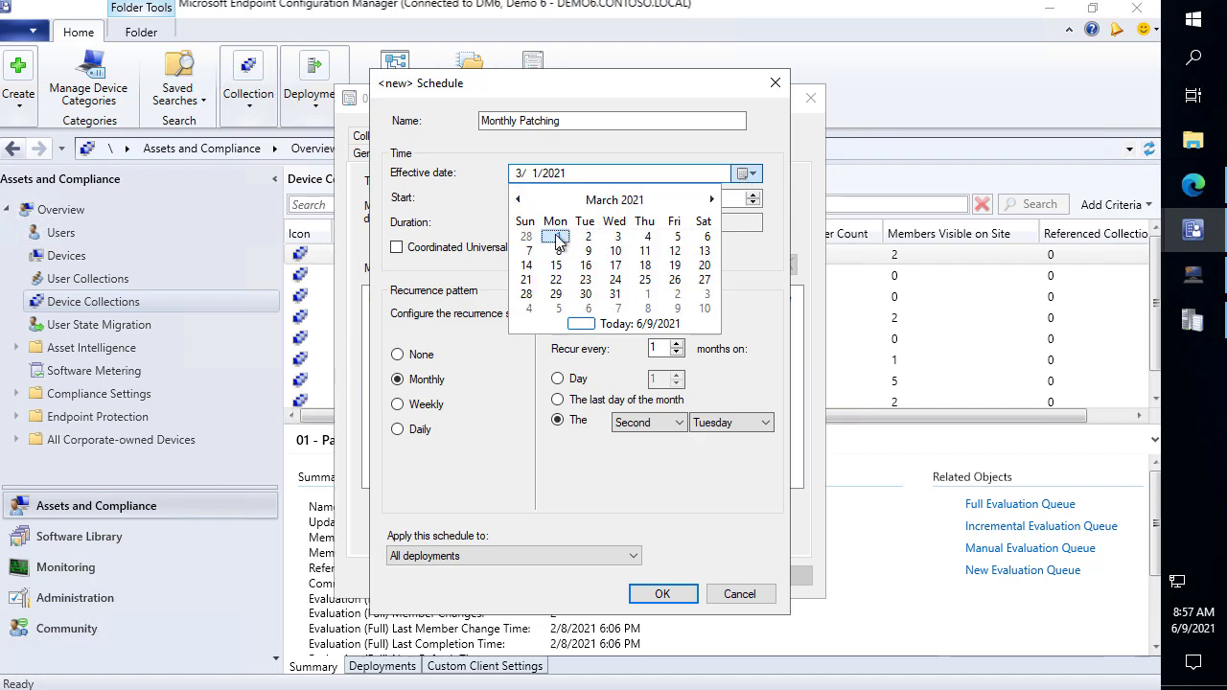
click(556, 235)
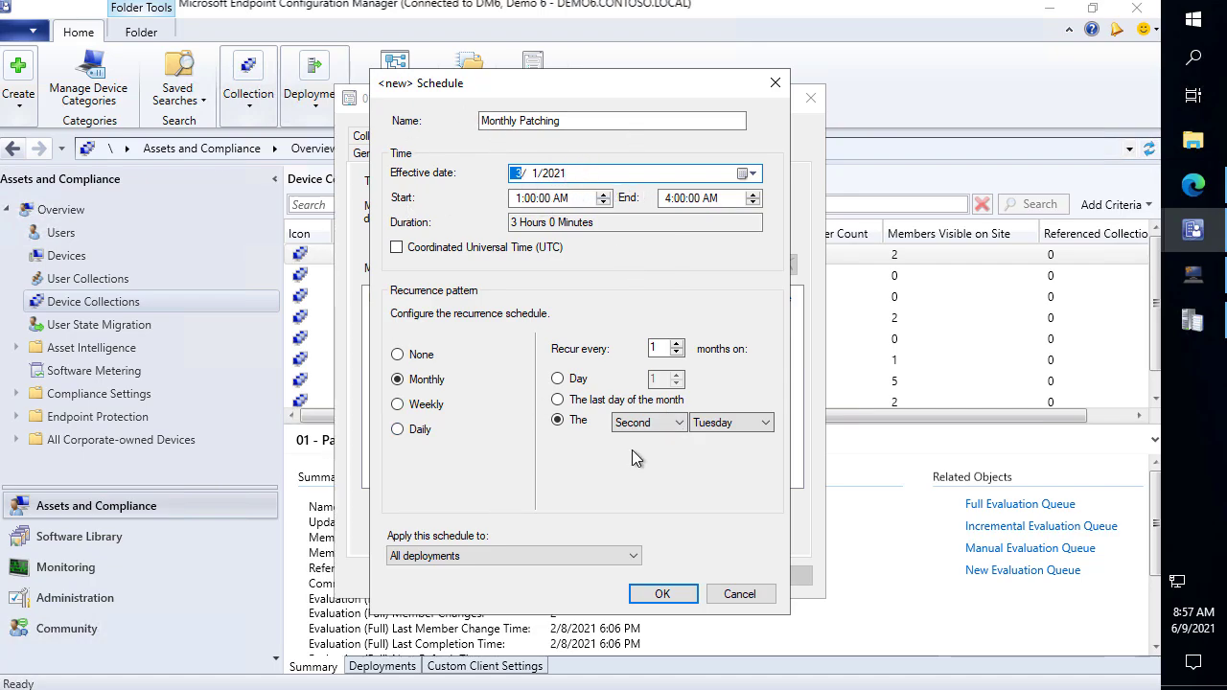
Step: Switch the schedule to no recurrence for all deployments, and discard it along with the collection's properties dialog
click(401, 355)
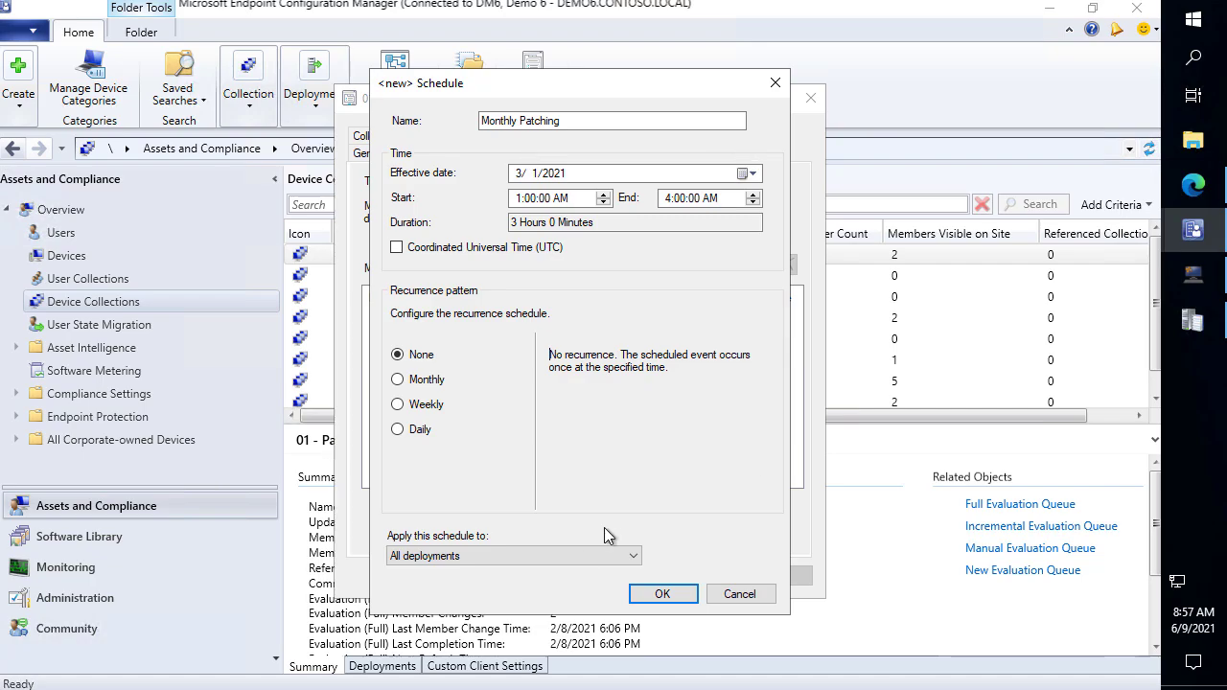
click(635, 557)
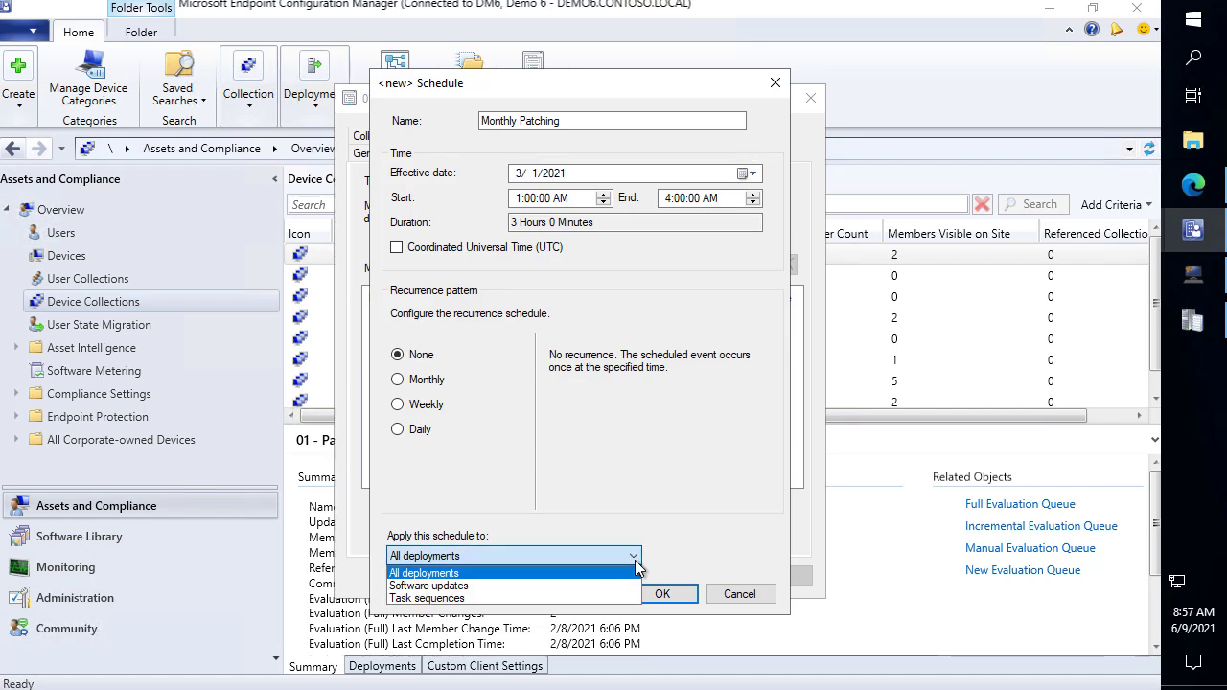
click(438, 573)
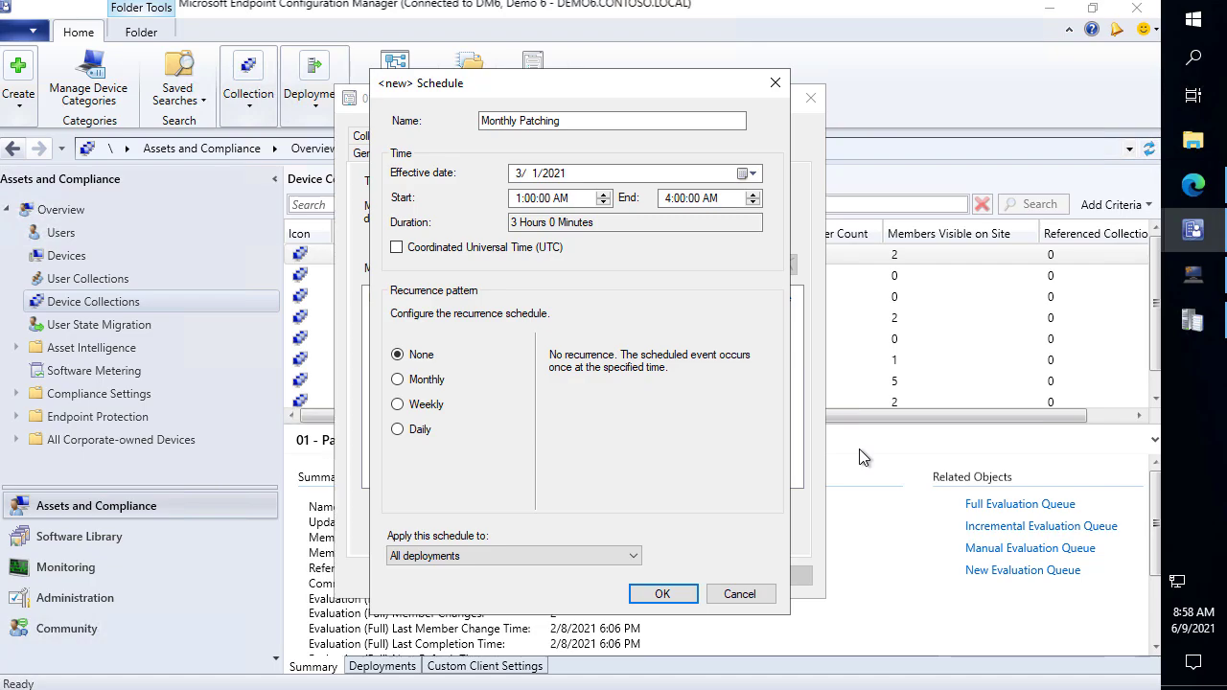
click(735, 593)
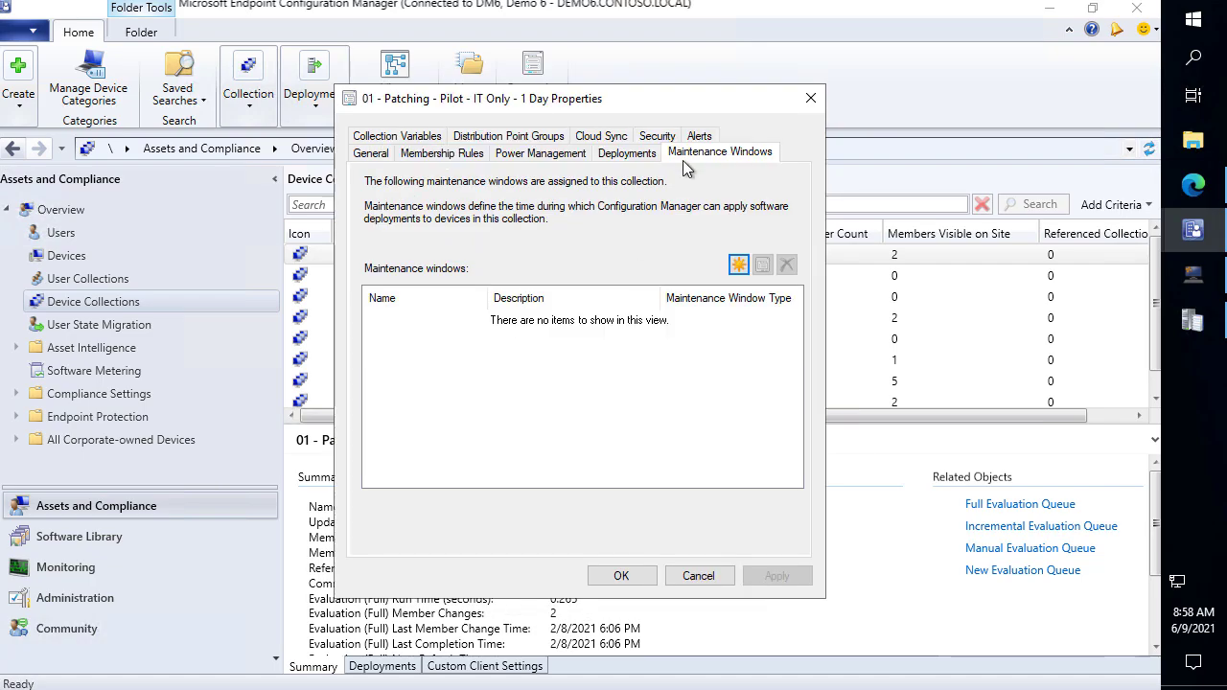
click(697, 576)
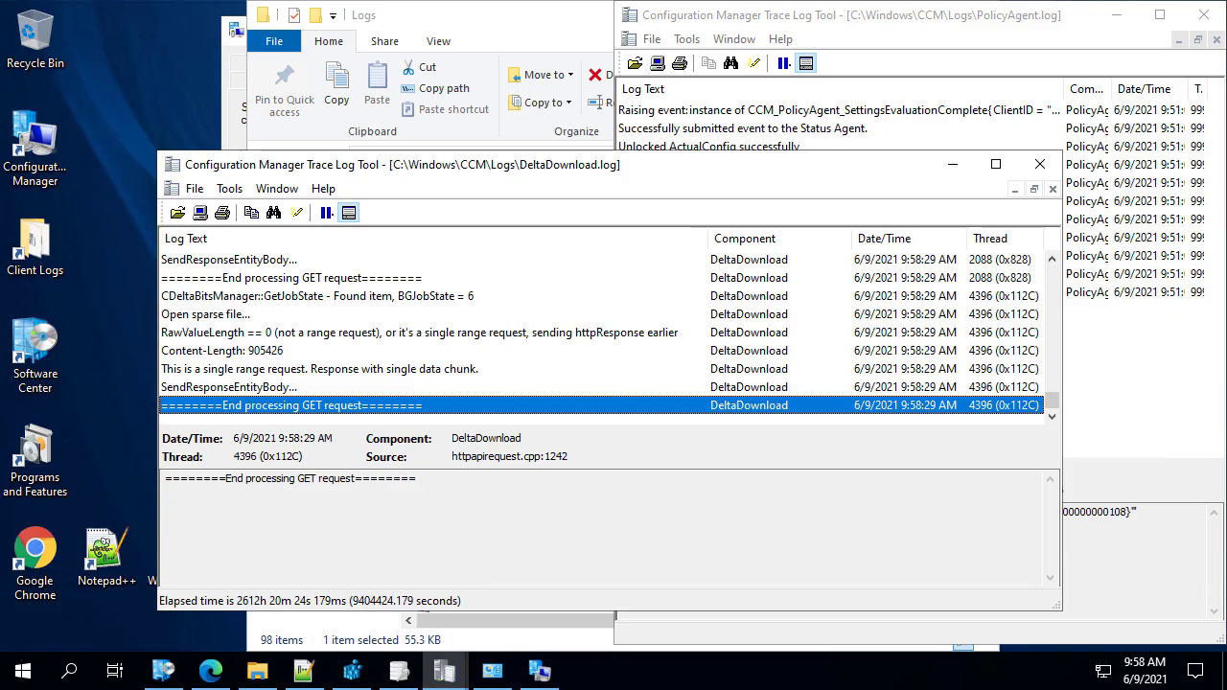
Step: Minimize the DeltaDownload log and bring up the WUAHandler log to review its latest download entries
click(968, 168)
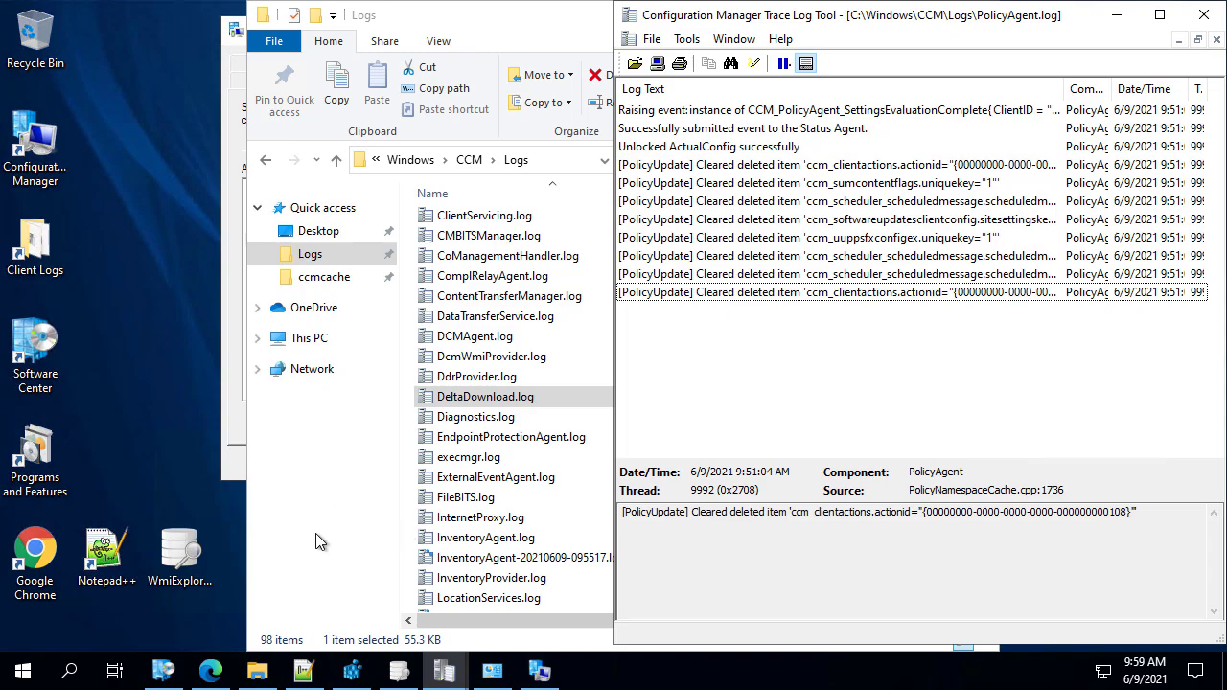
click(520, 525)
click(443, 671)
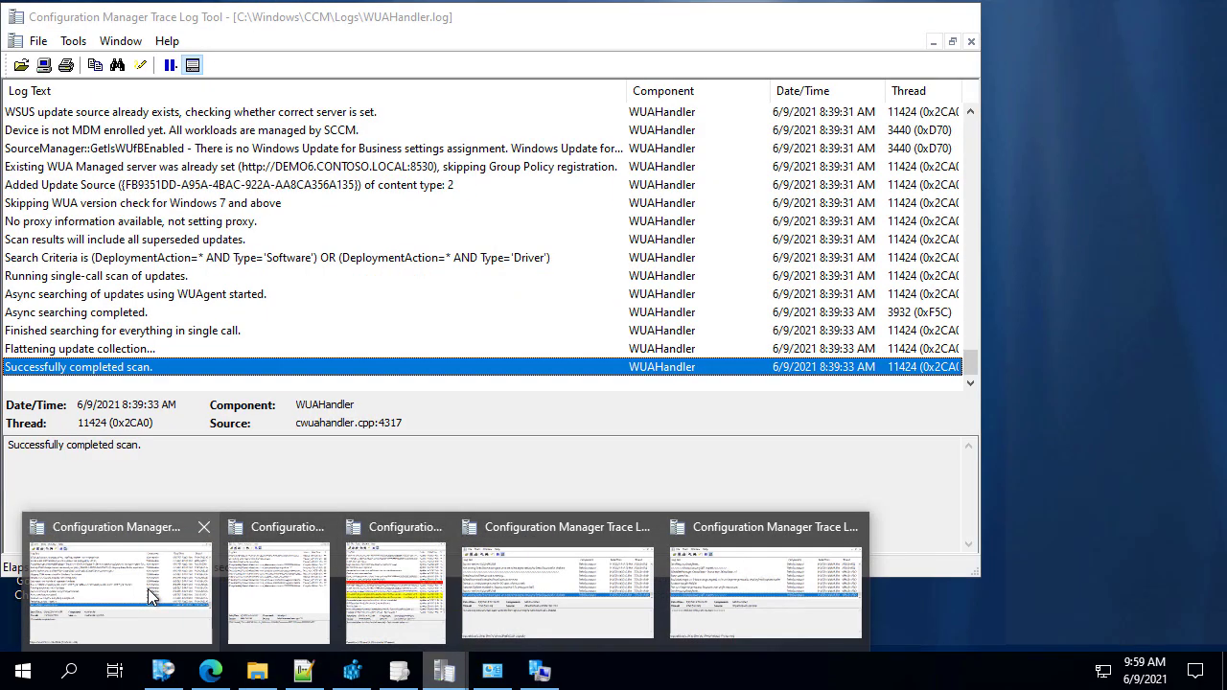
click(148, 588)
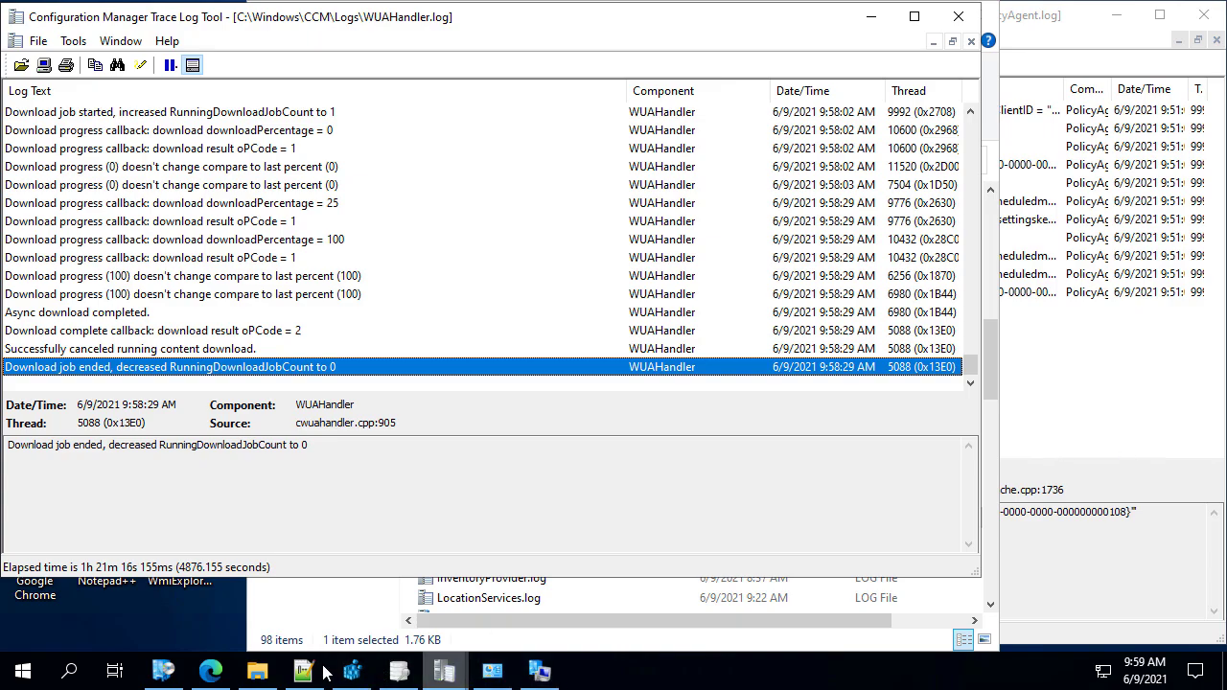
Step: Check the available updates in Software Center, and minimize it
mouse_move(164, 674)
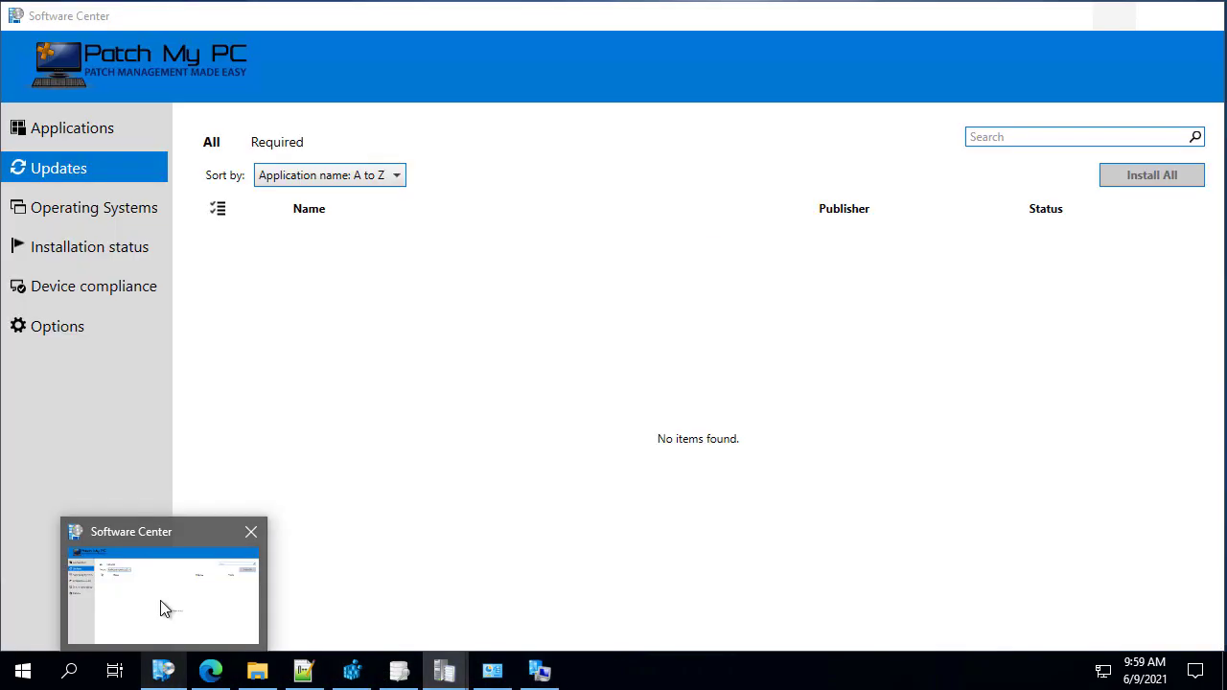
click(158, 588)
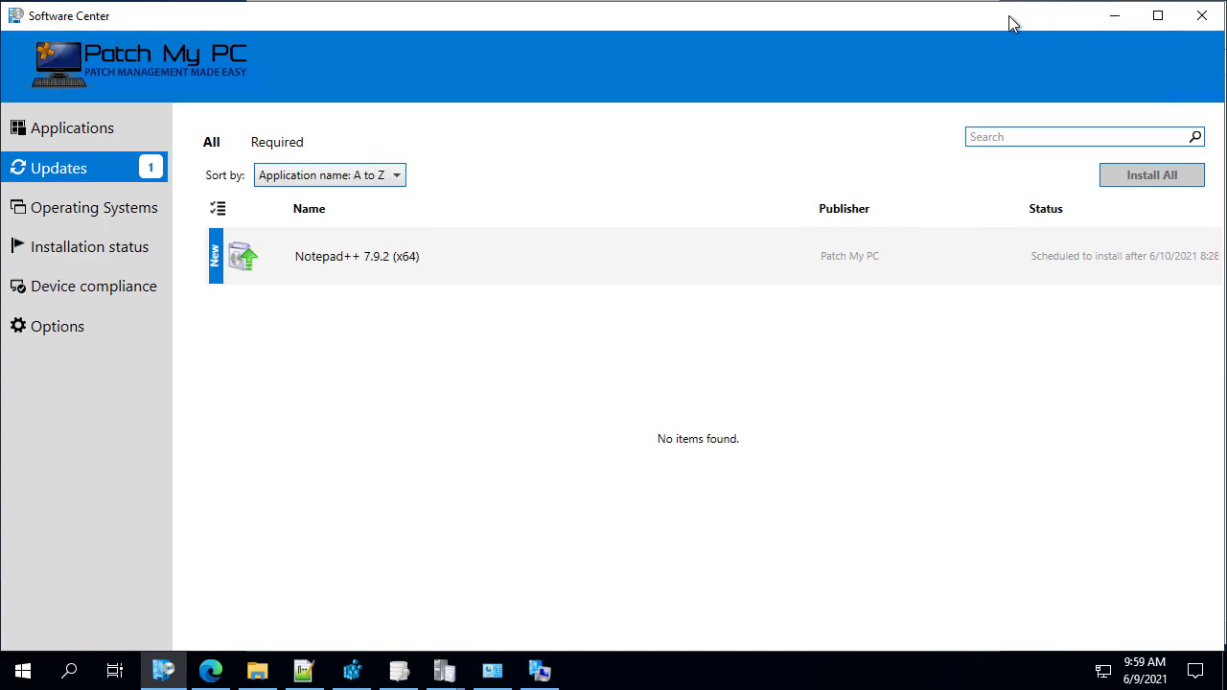
click(1120, 19)
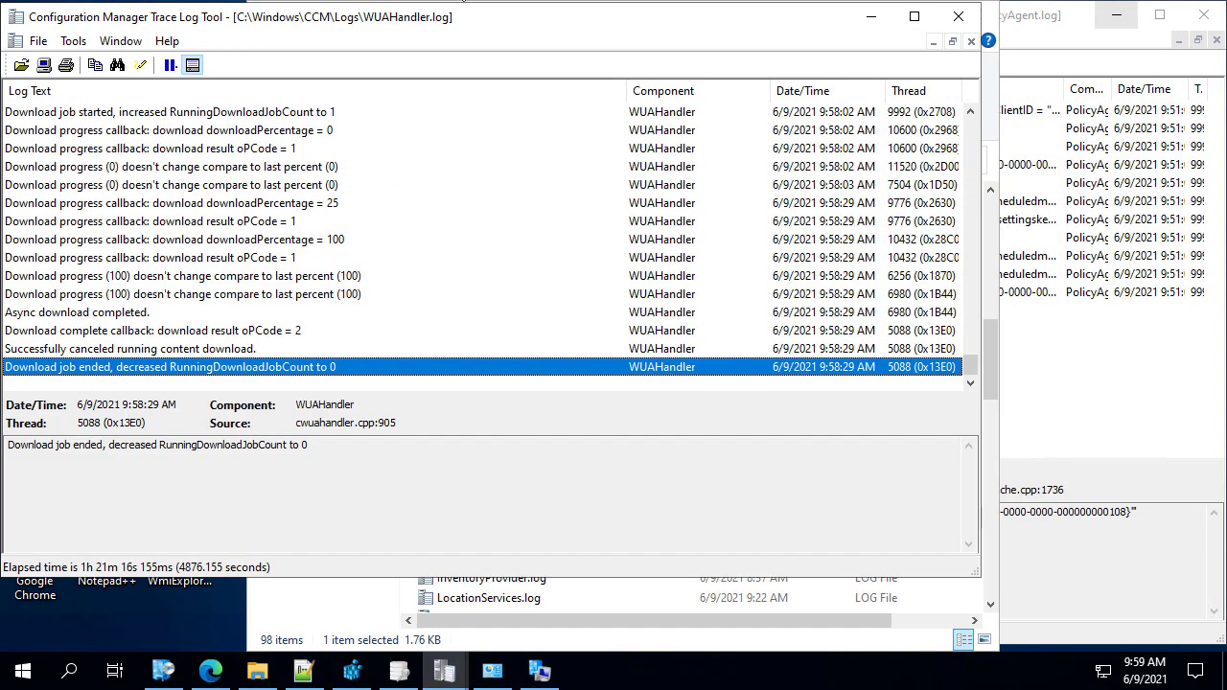
Step: Minimize the log, Logs folder and Control Panel windows, leaving the Configuration Manager Properties dialog near the middle of the desktop
click(871, 17)
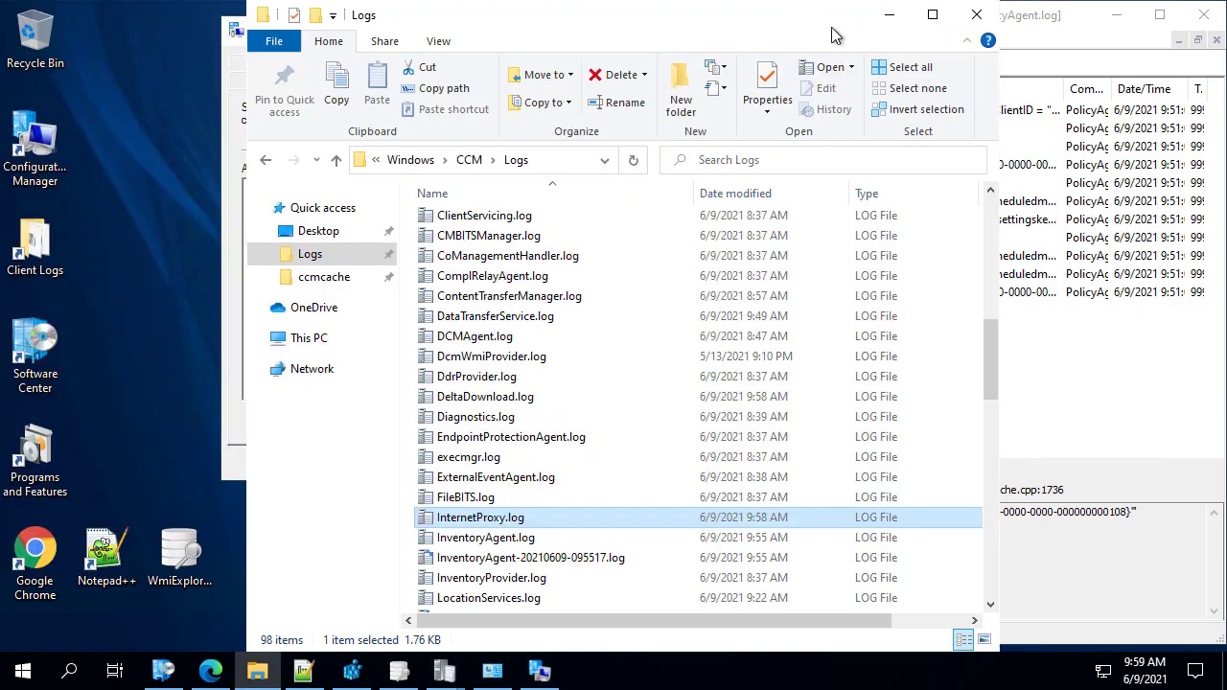
click(894, 18)
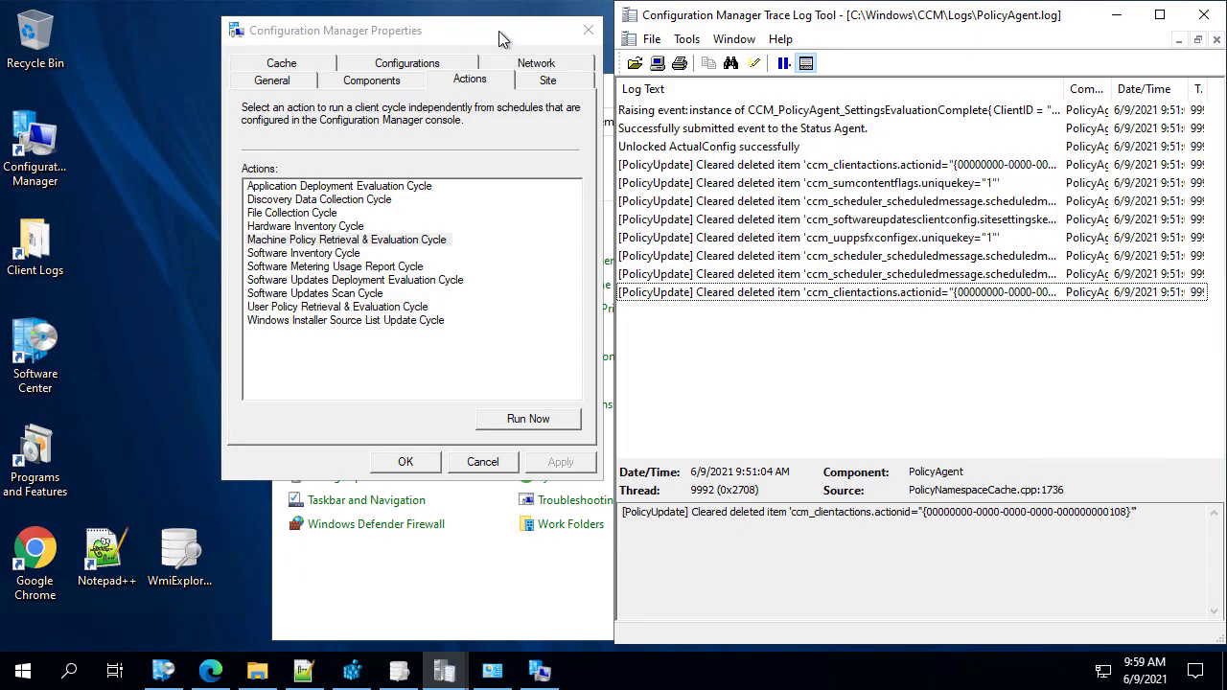
drag(498, 39, 284, 36)
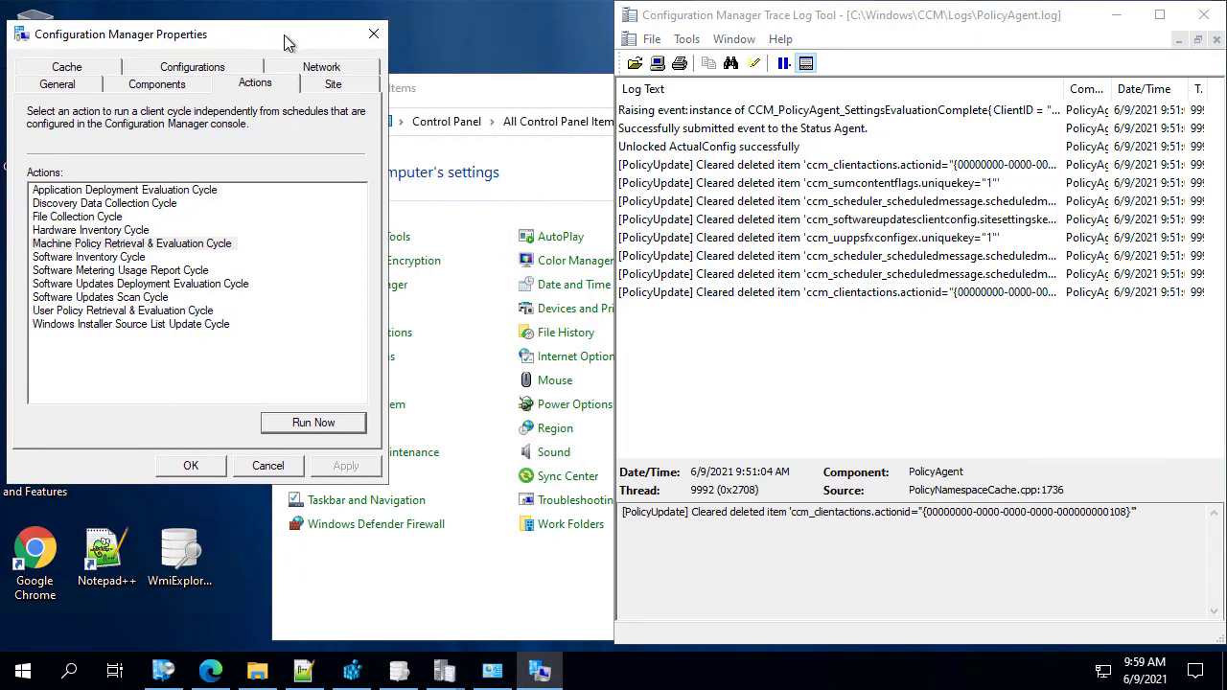
click(498, 100)
click(1003, 87)
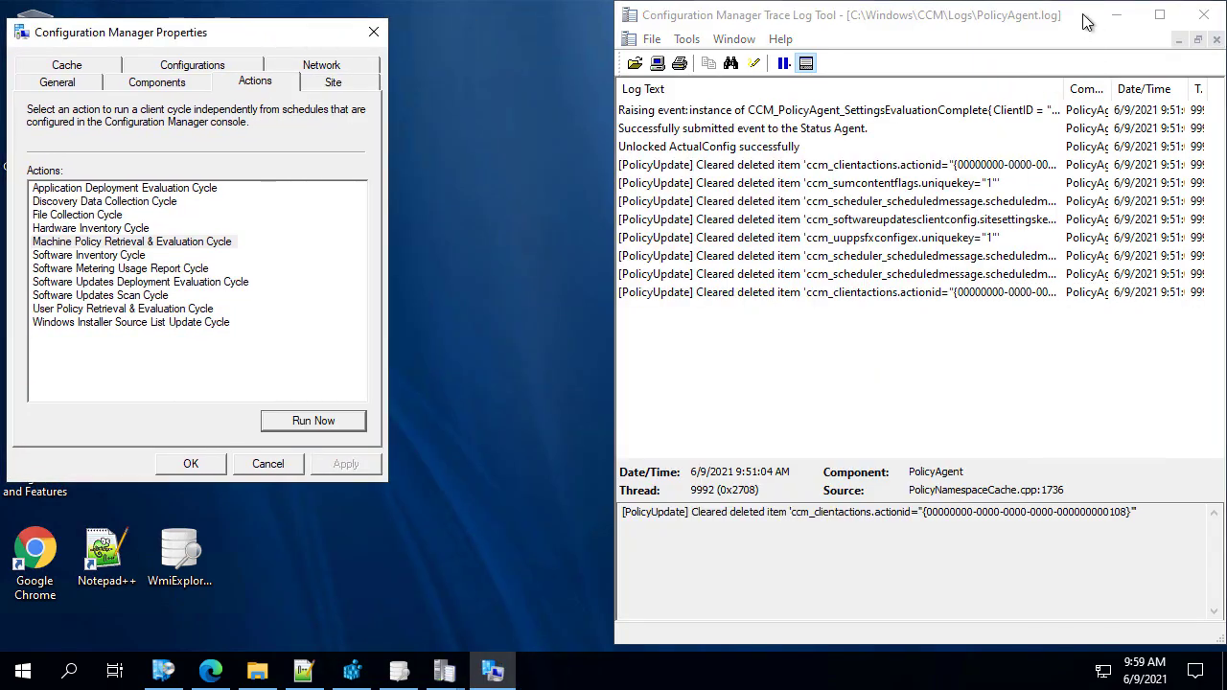
drag(1055, 16, 952, 15)
click(1099, 16)
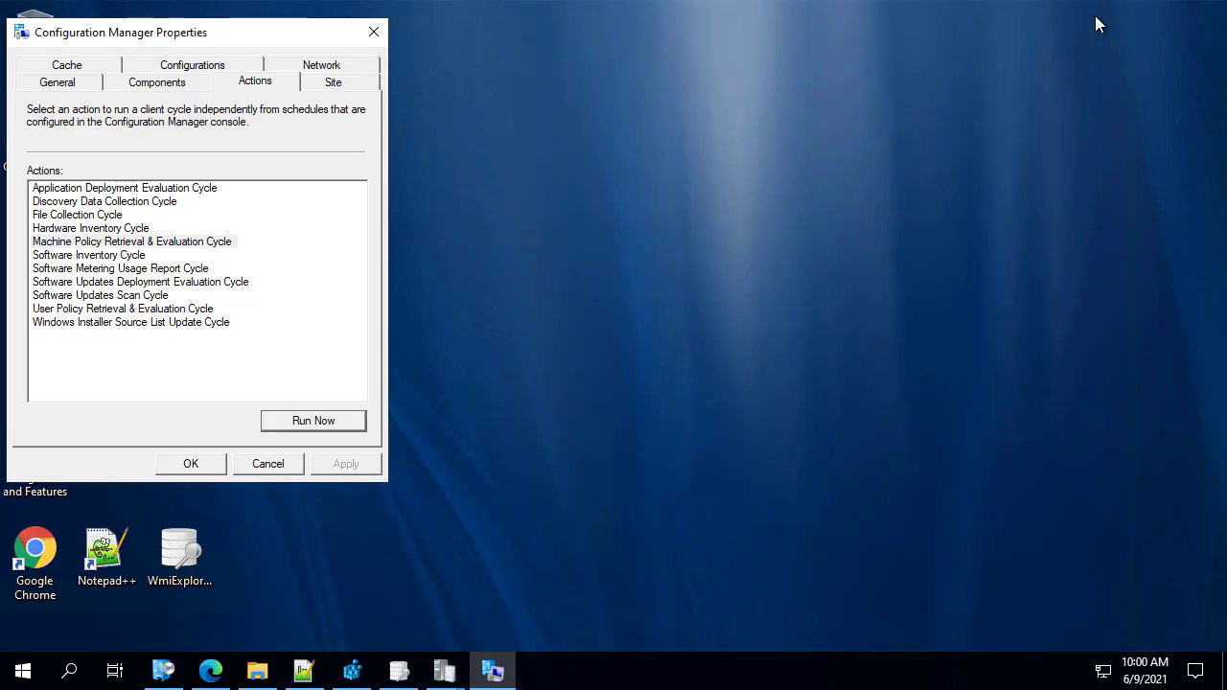
click(229, 32)
drag(229, 32, 594, 49)
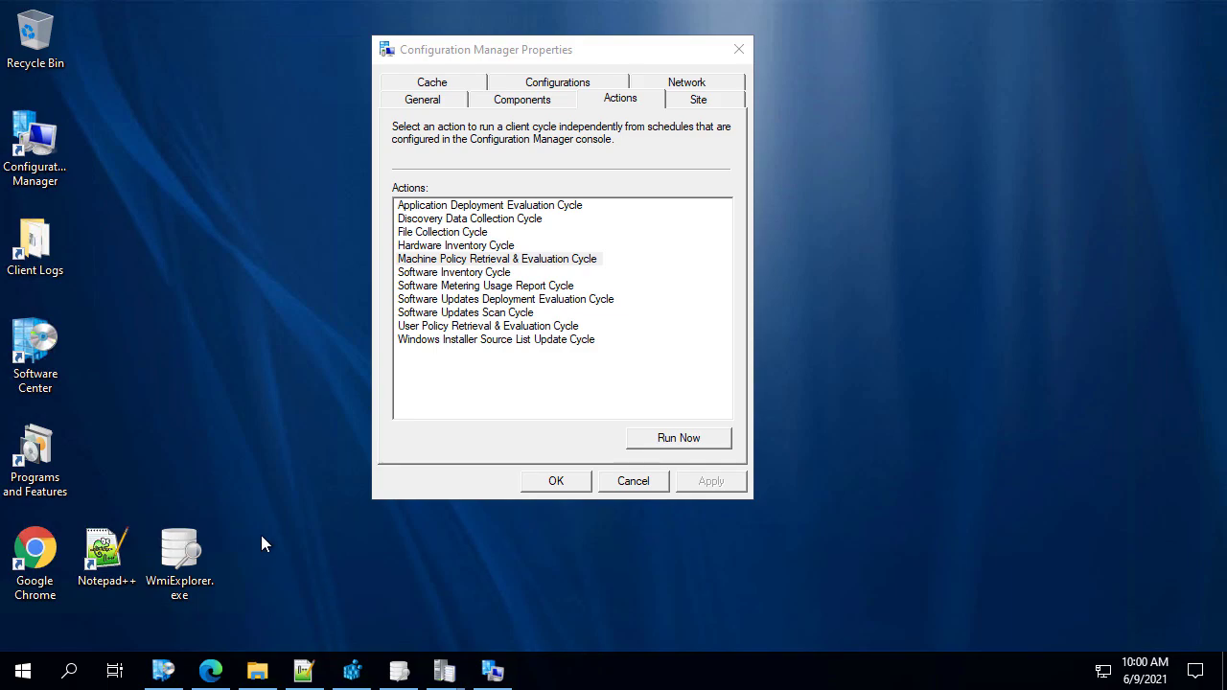
Step: Switch to WMI Explorer and open the CCM_SoftwareUpdate instance in the ROOT\ccm\ClientSDK namespace
click(563, 260)
mouse_move(444, 675)
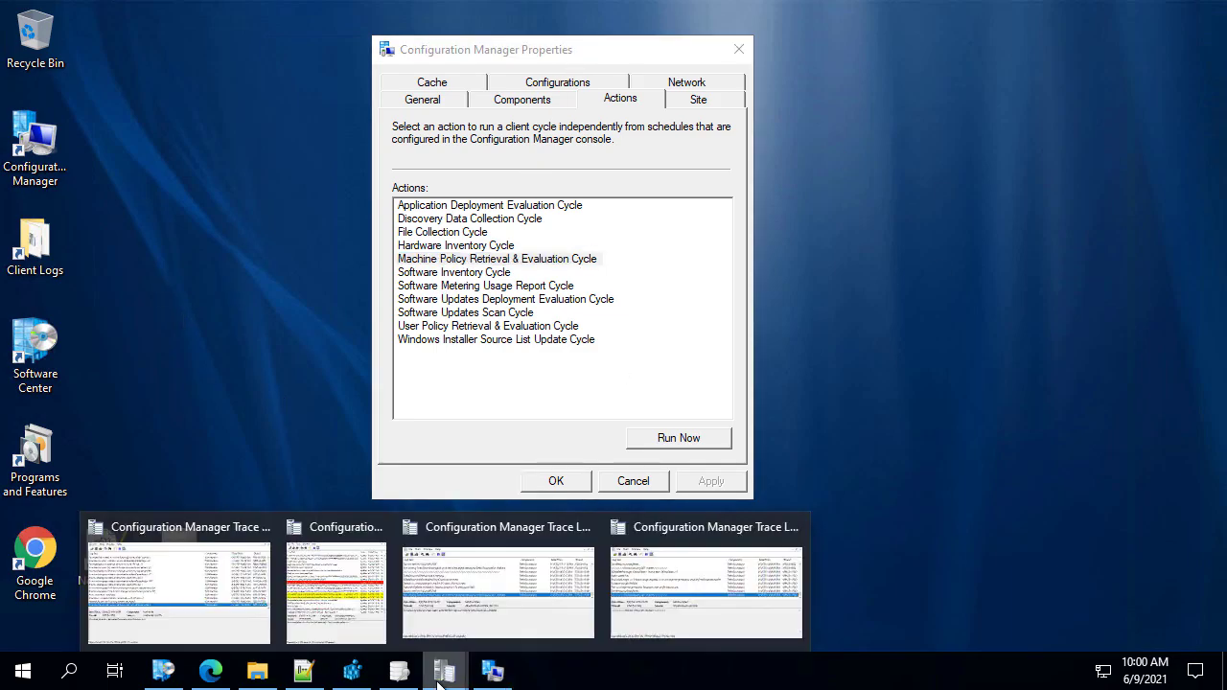
click(398, 671)
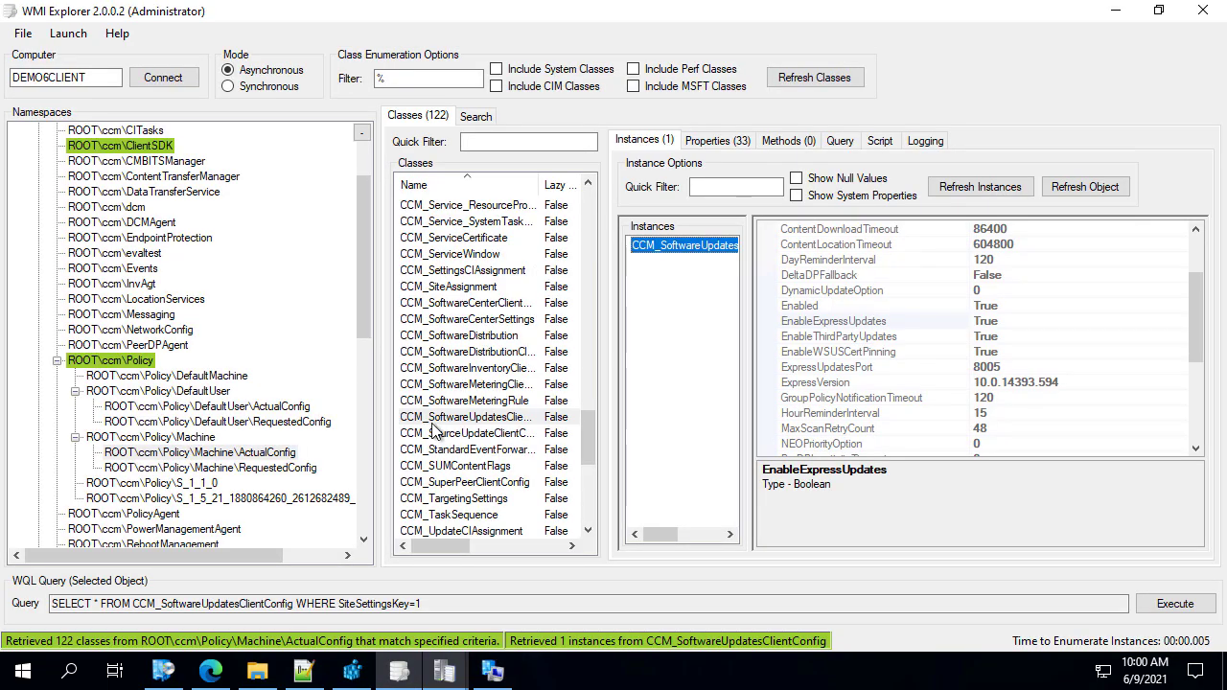
click(514, 419)
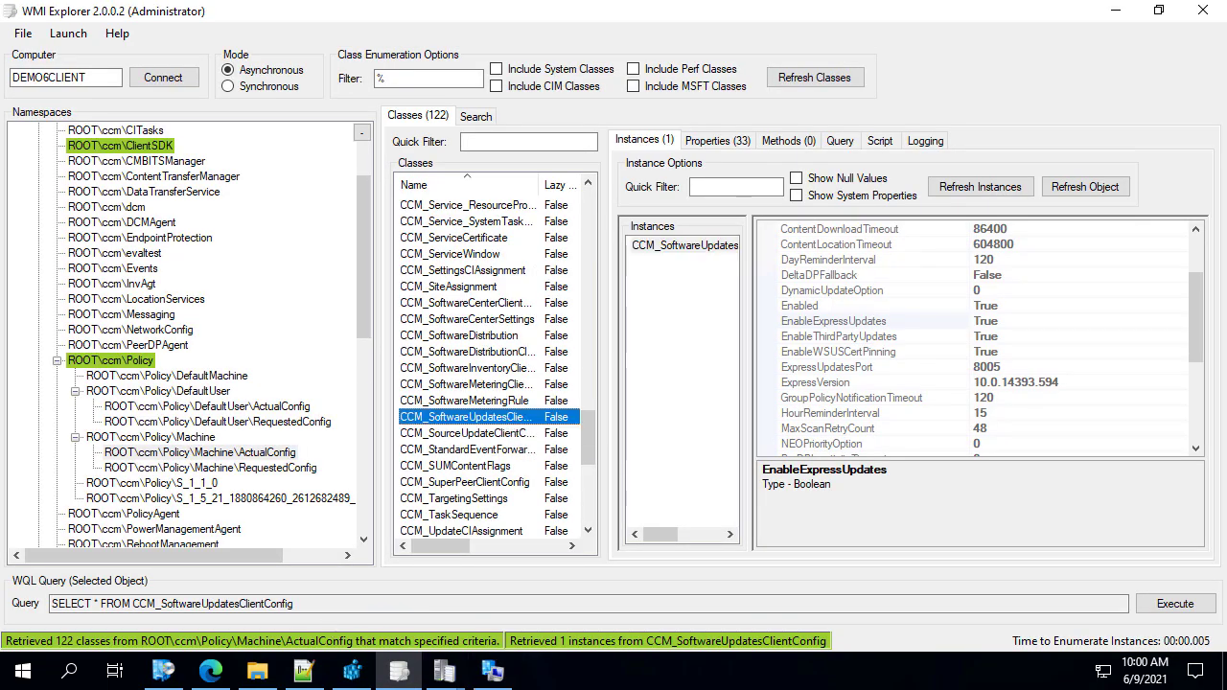
click(117, 146)
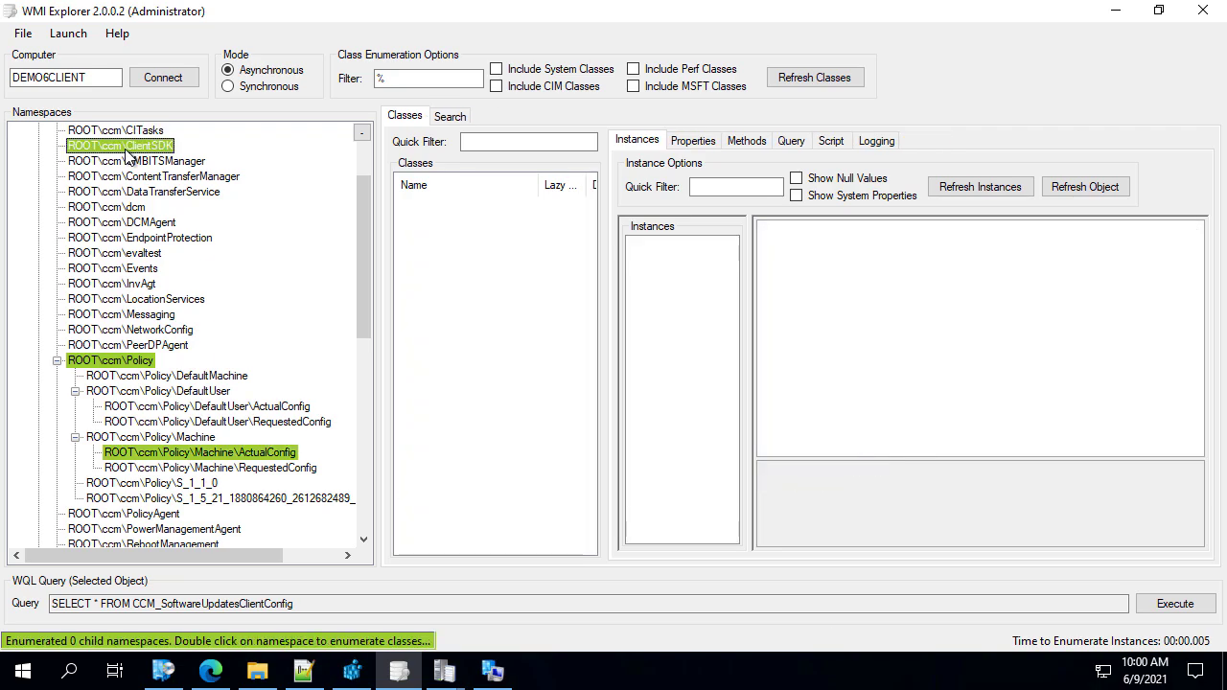
click(439, 434)
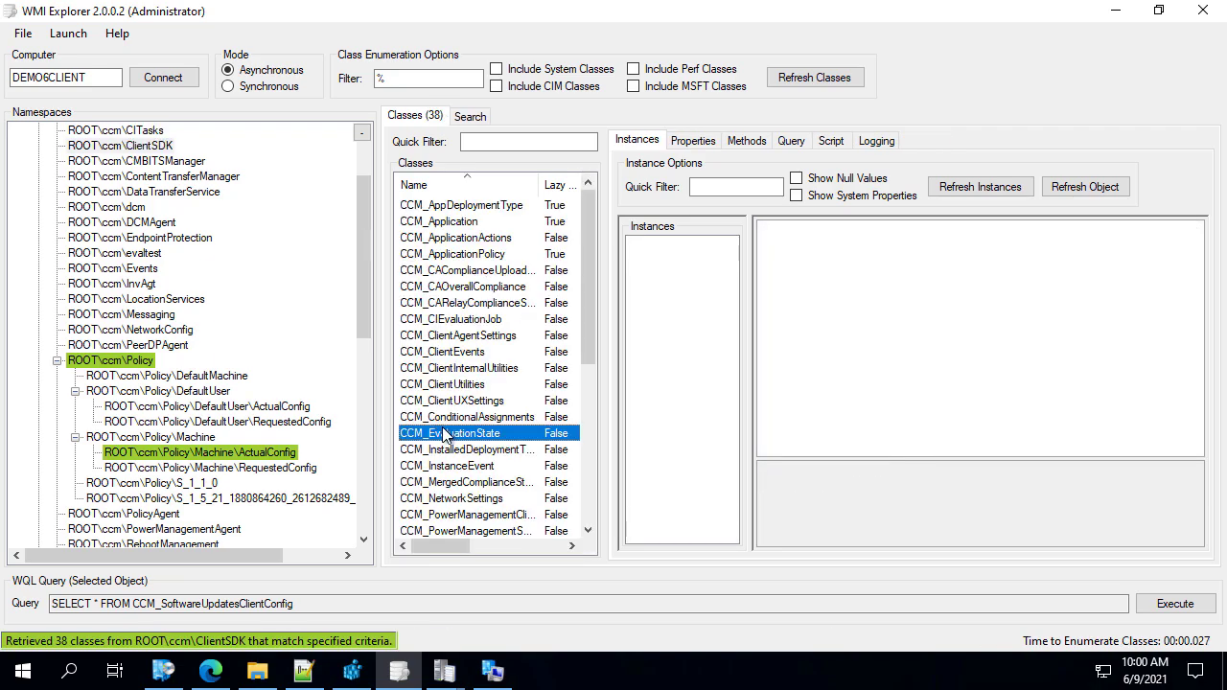
scroll(508, 446, down, 6)
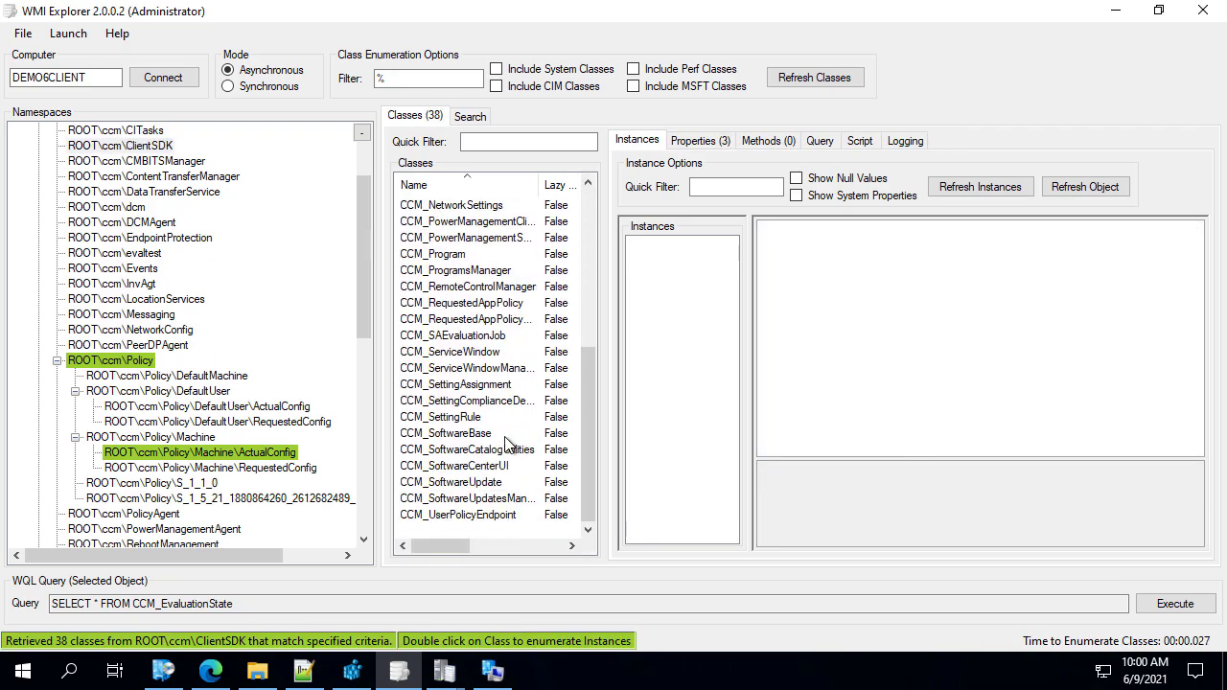
click(467, 483)
double_click(518, 483)
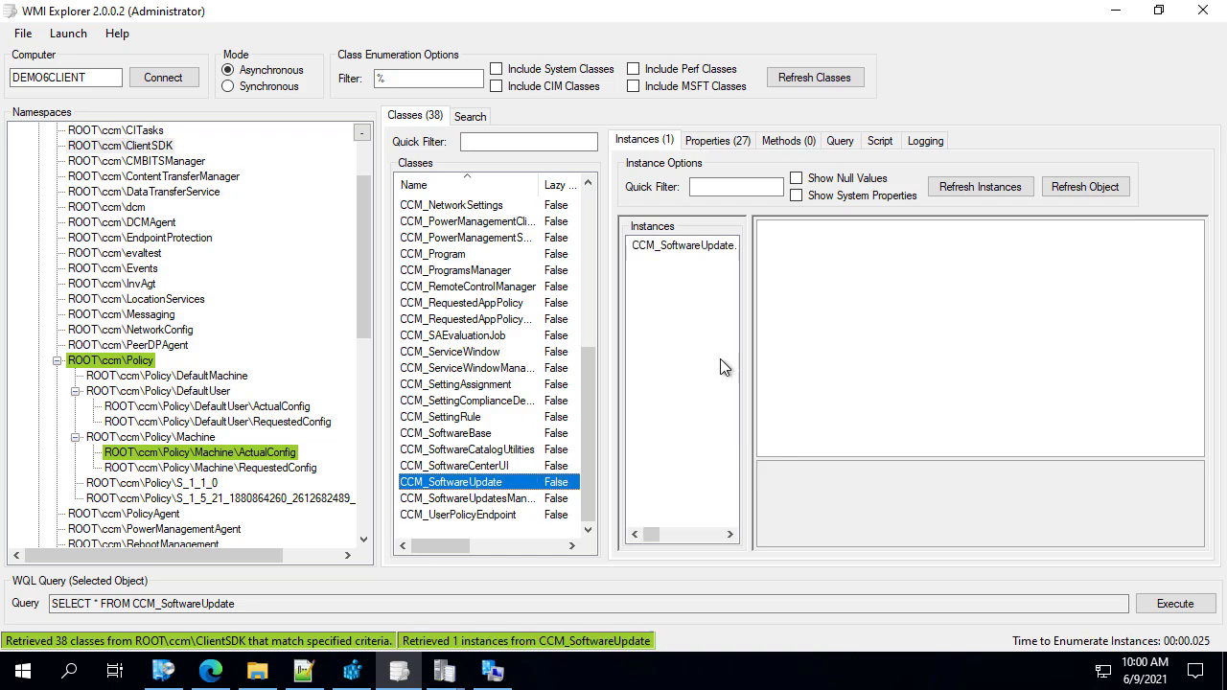
click(680, 246)
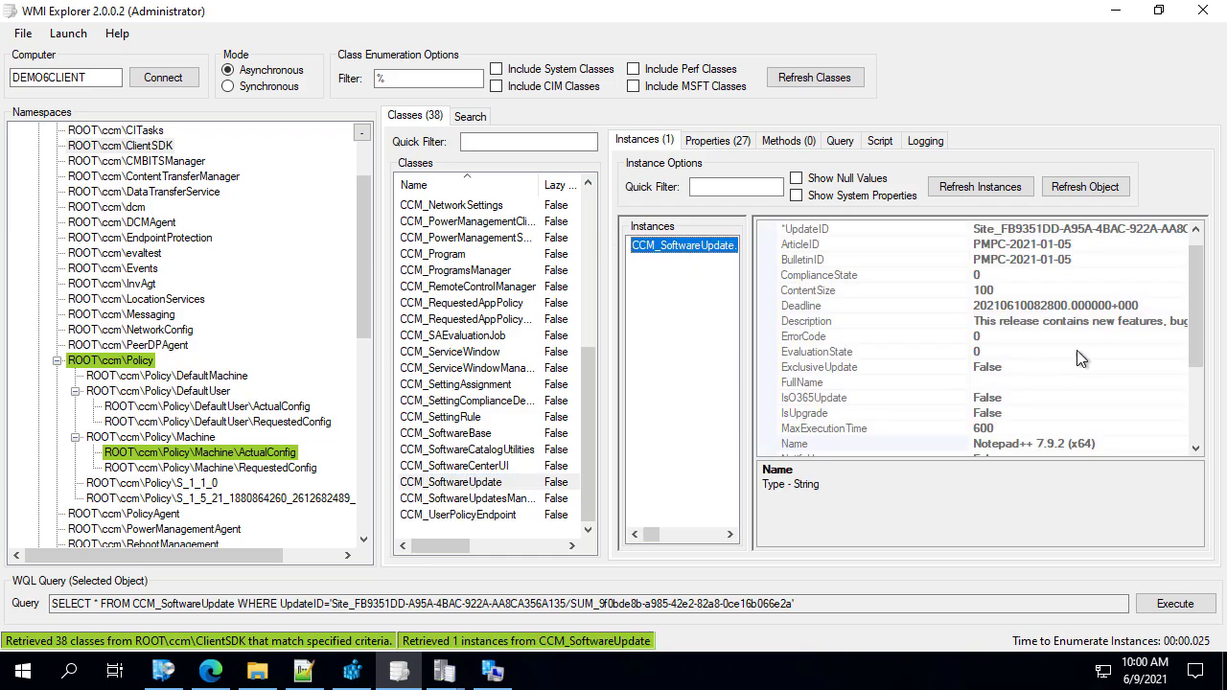
Step: Examine the update instance's properties, including Name, Publisher, StartTime, Type, UserUIExperience and BulletinID
click(1007, 443)
scroll(1046, 382, down, 2)
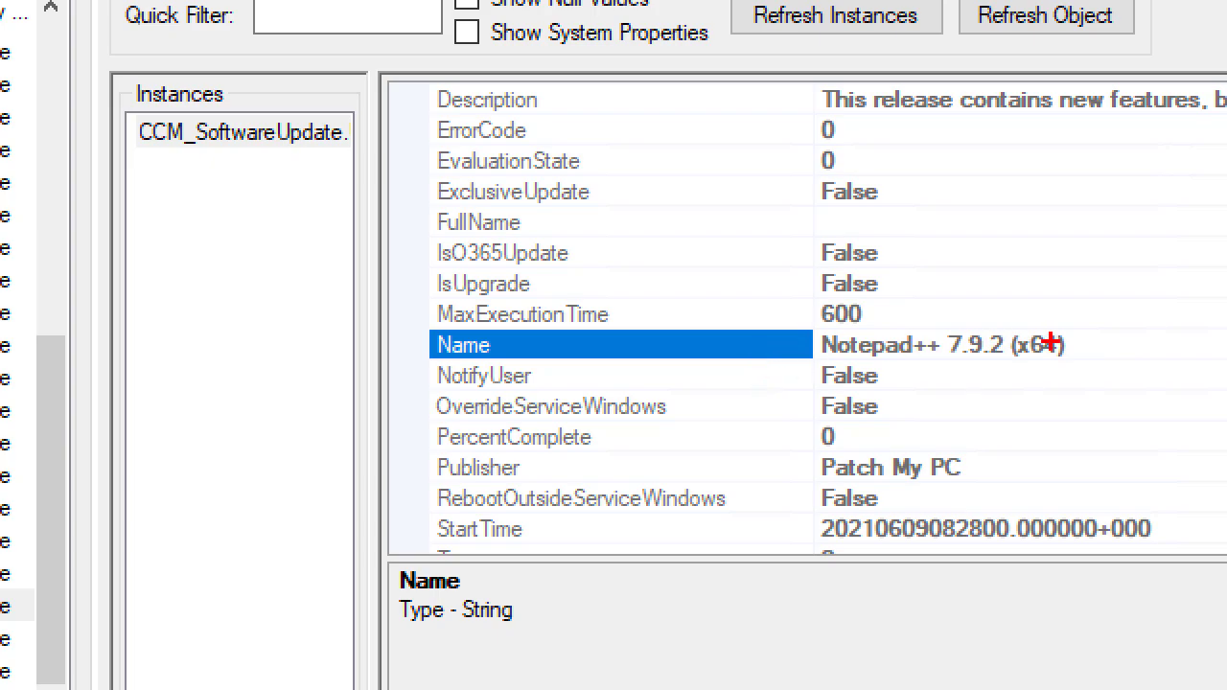
drag(1062, 329, 1171, 160)
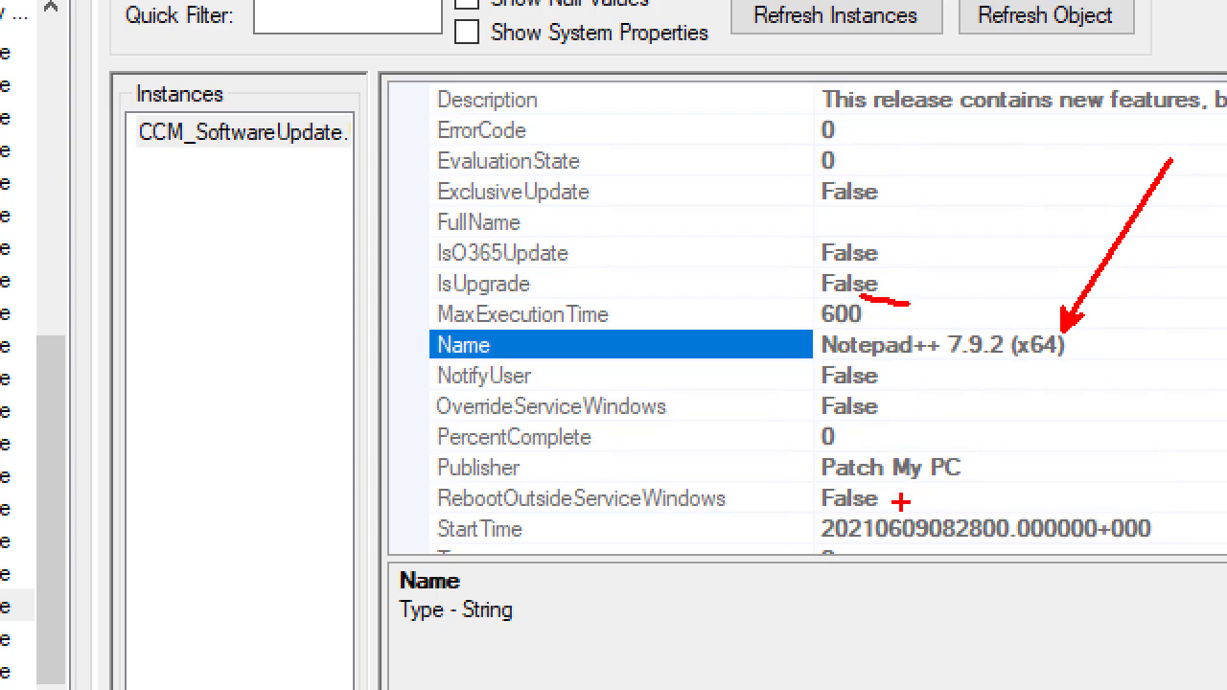
drag(901, 499, 1001, 509)
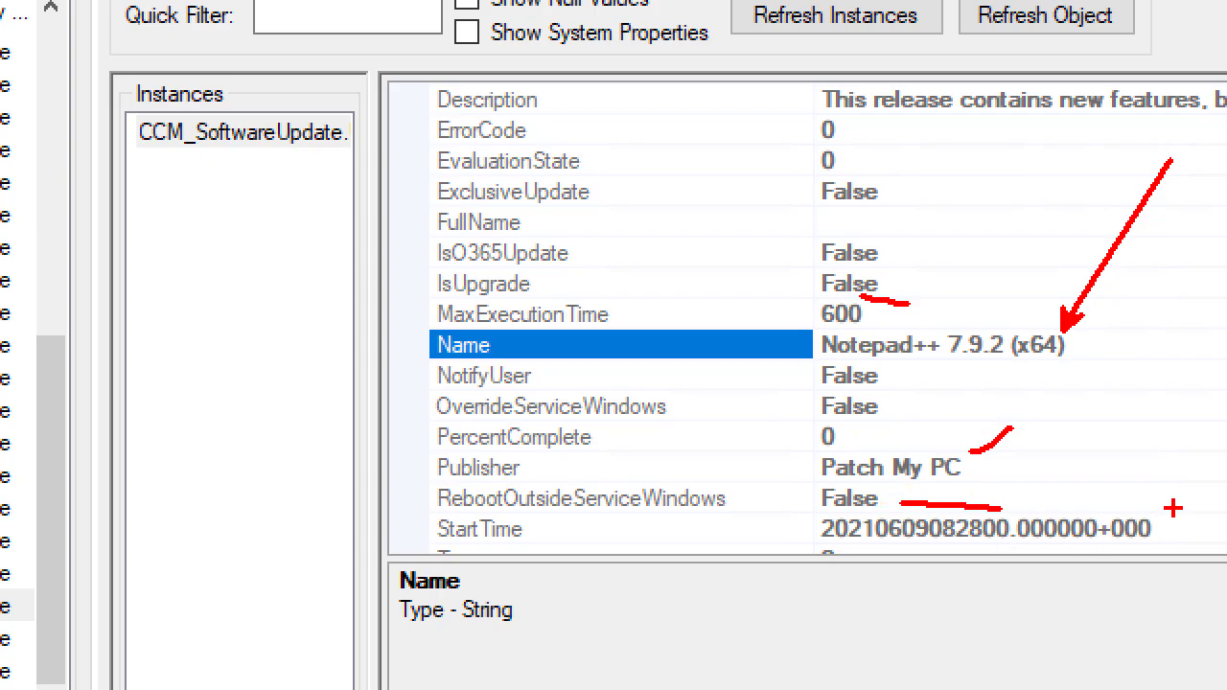
drag(1158, 511, 1173, 448)
key(Escape)
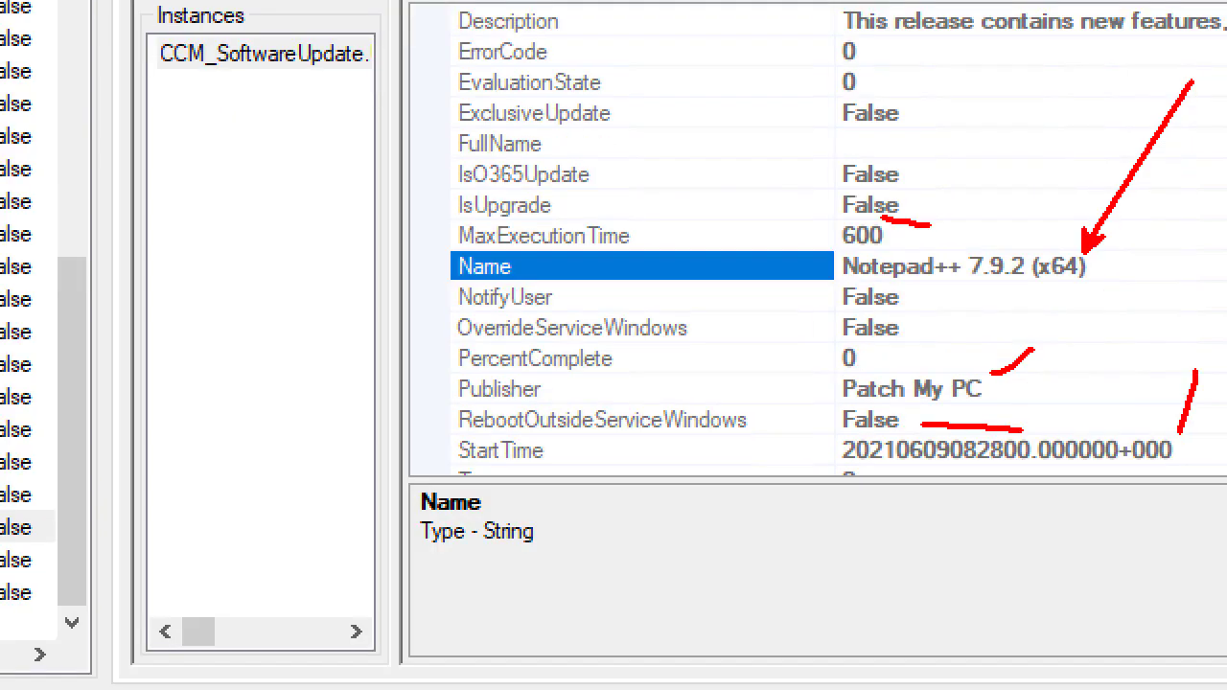
scroll(1058, 415, down, 1)
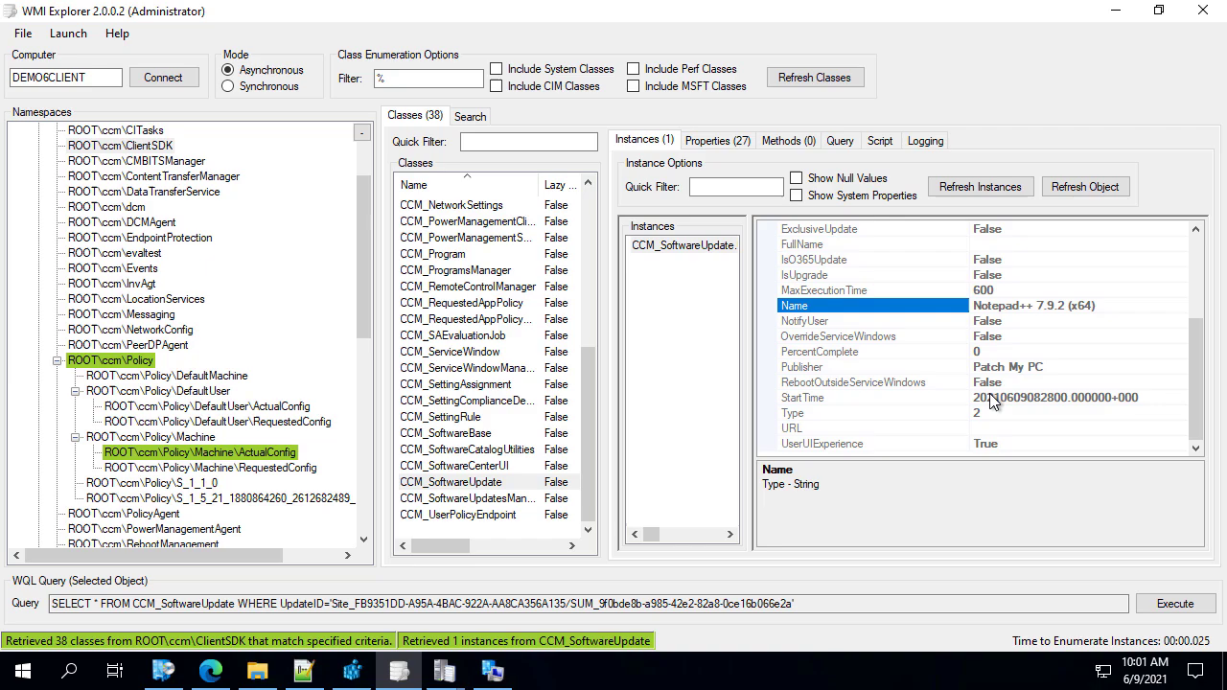
click(1077, 397)
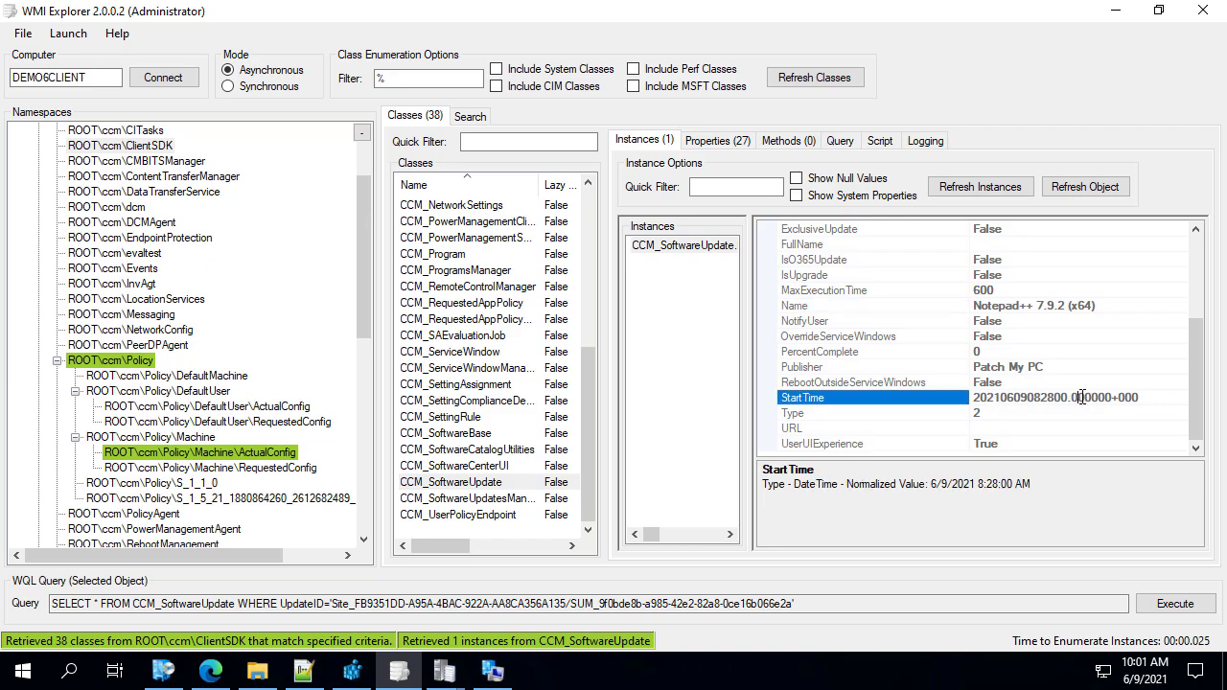
click(1023, 412)
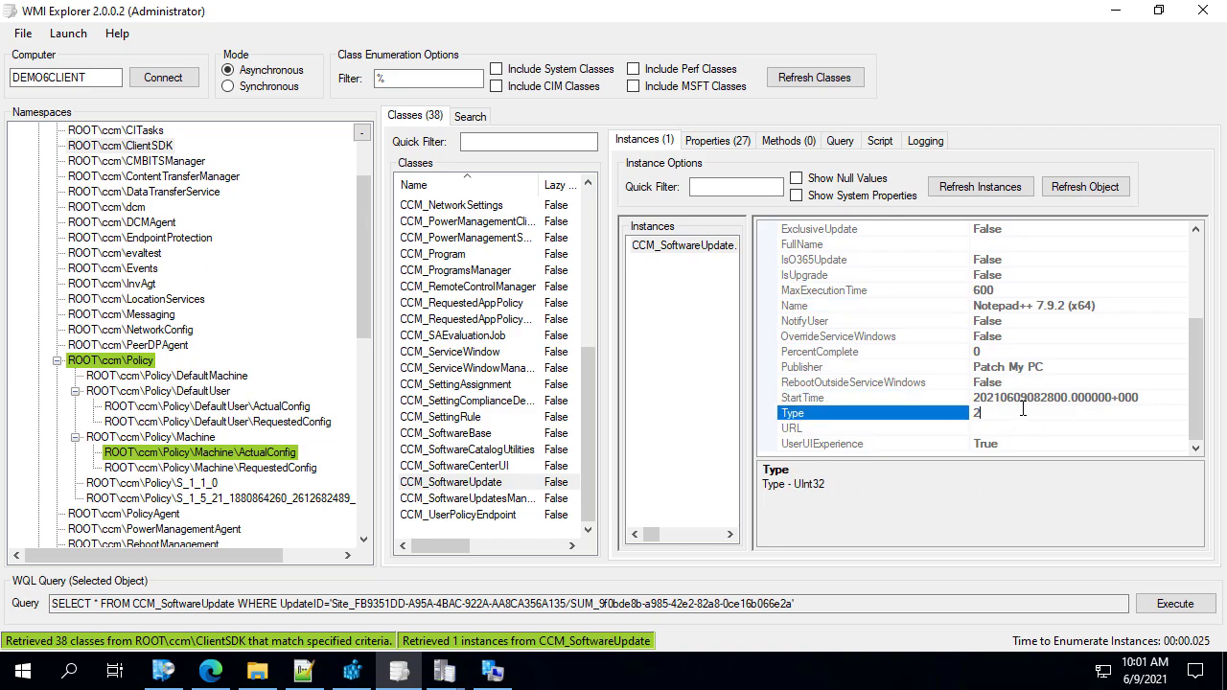
click(1021, 443)
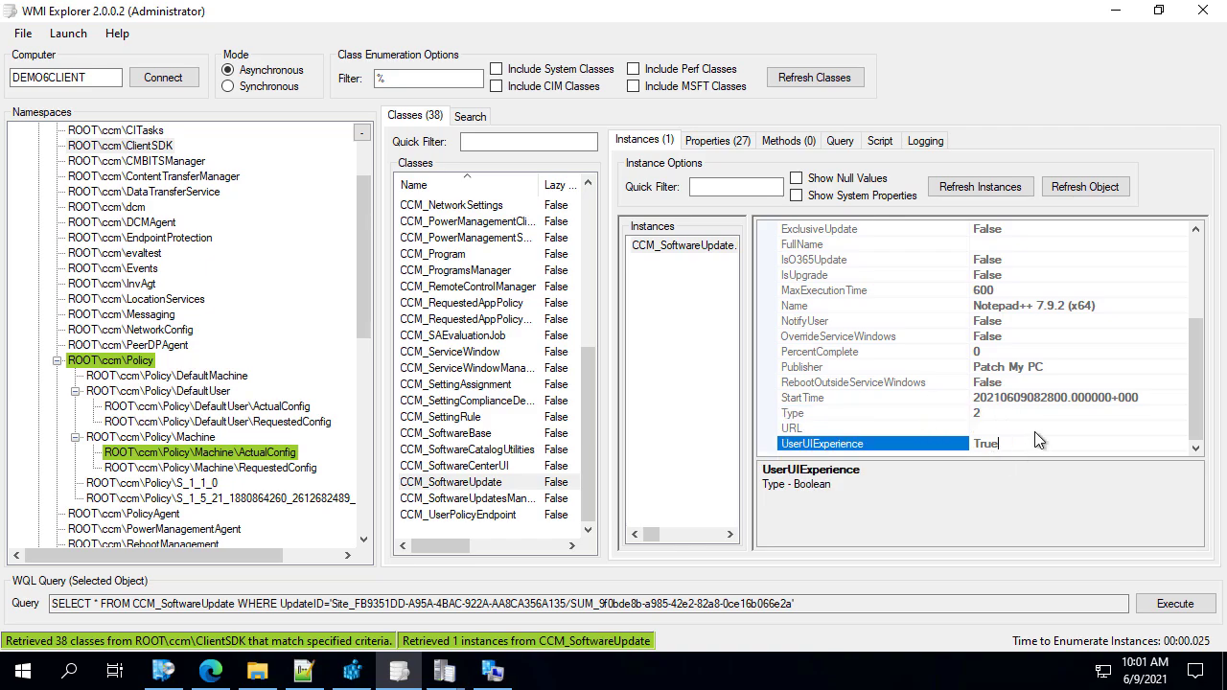
scroll(1054, 402, up, 4)
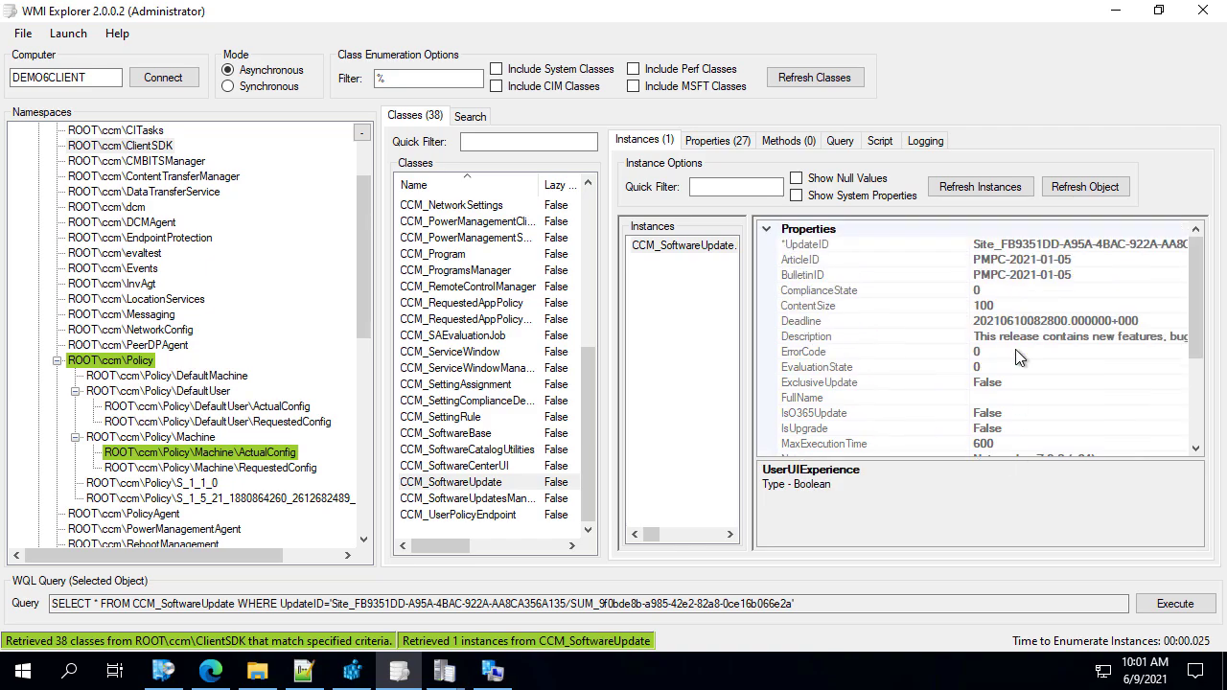
click(1066, 276)
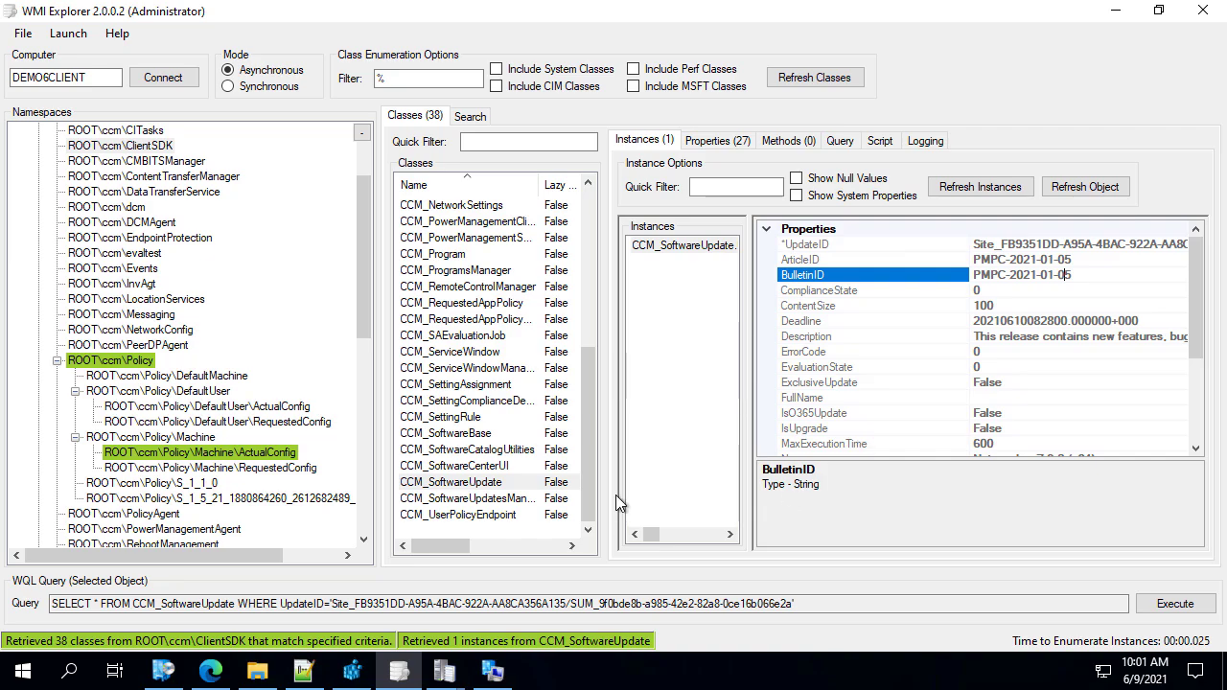
Step: Enumerate the instances of the CCM_ServiceWindowManager and CCM_ServiceWindow classes in the ClientSDK namespace
click(482, 484)
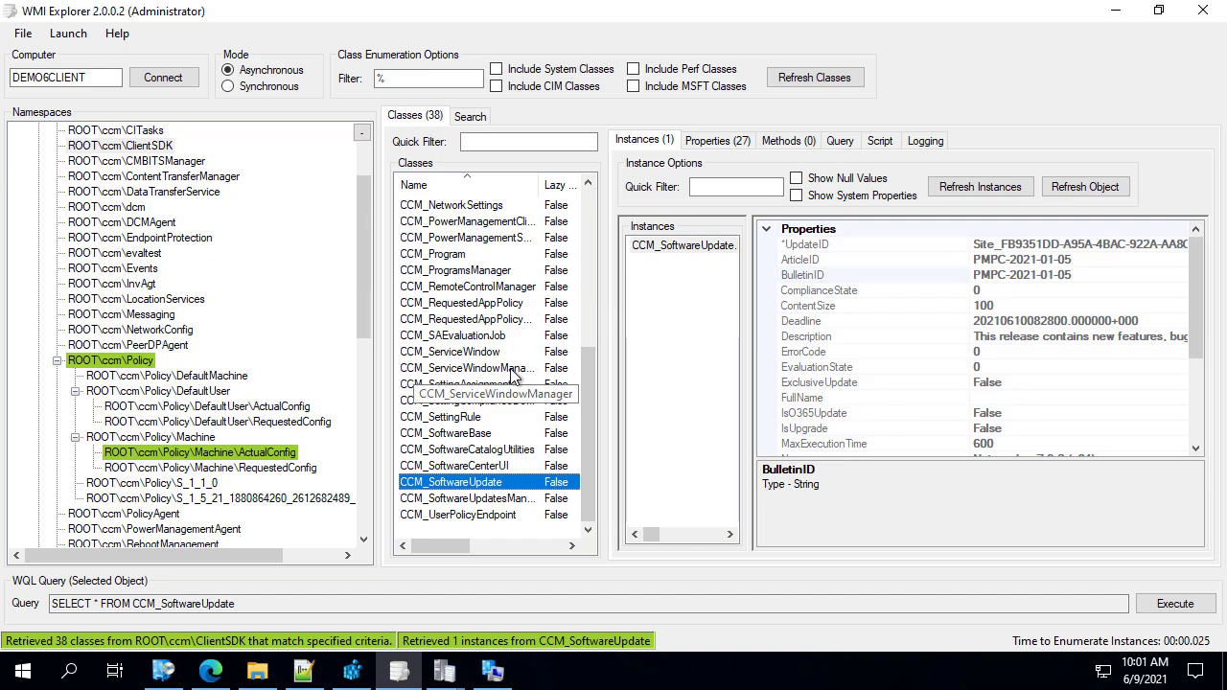
scroll(513, 344, up, 6)
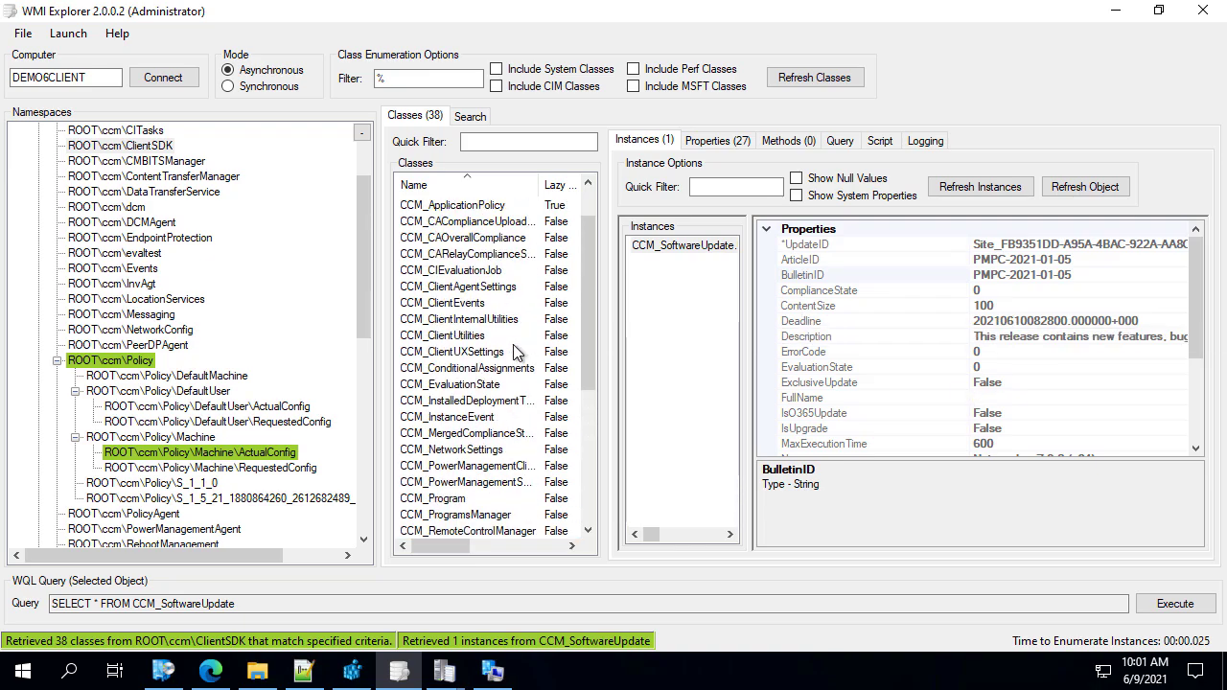
click(455, 337)
scroll(455, 350, down, 6)
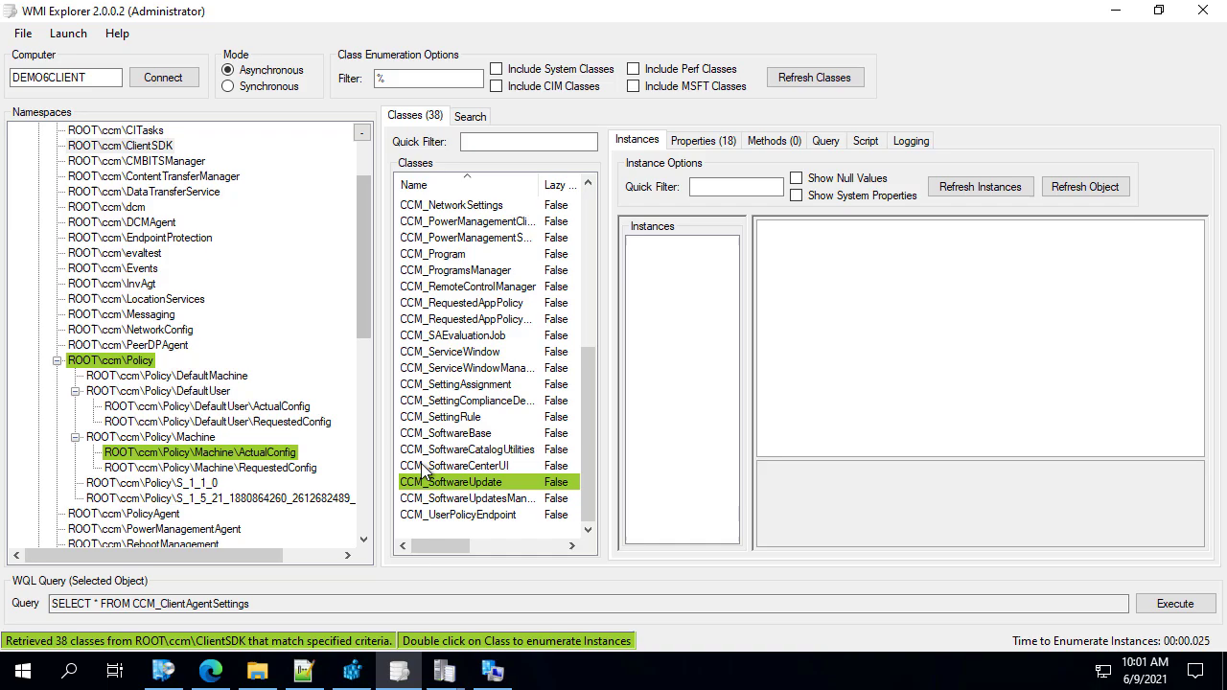
click(484, 386)
click(491, 370)
double_click(497, 372)
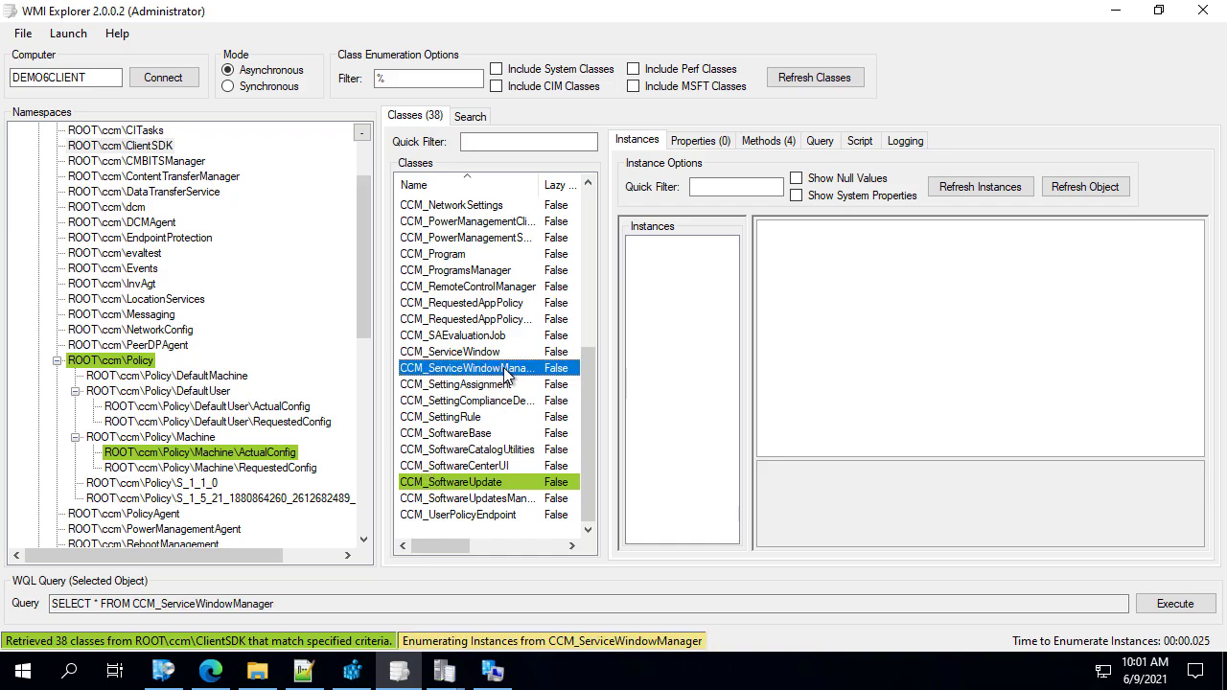
double_click(479, 351)
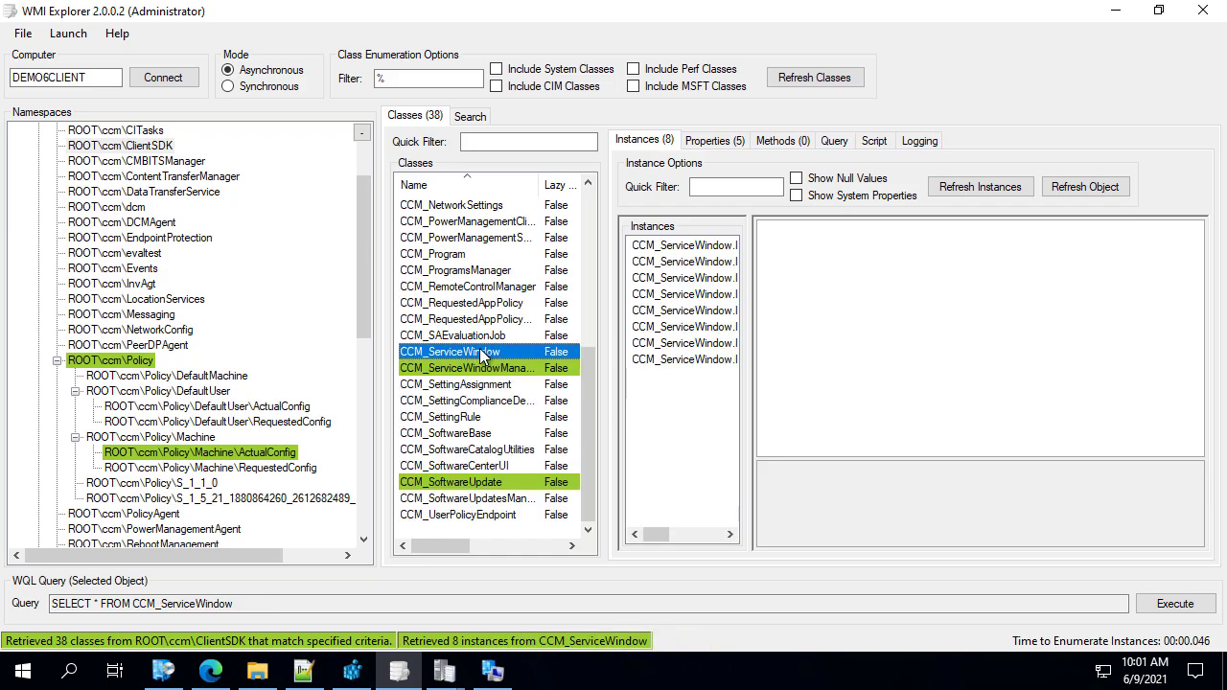
Step: Widen the instance list and examine the Duration, StartTime, EndTime and Type of the first four CCM_ServiceWindow instances
drag(748, 264, 909, 287)
click(738, 247)
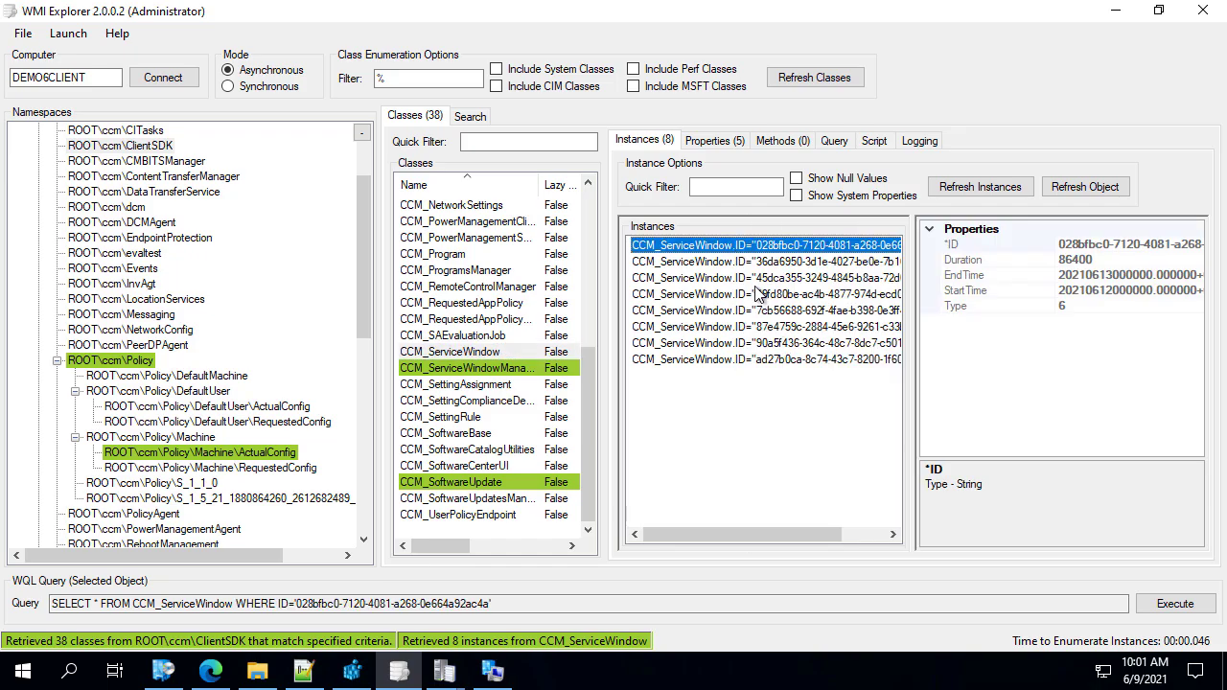
click(754, 261)
click(752, 277)
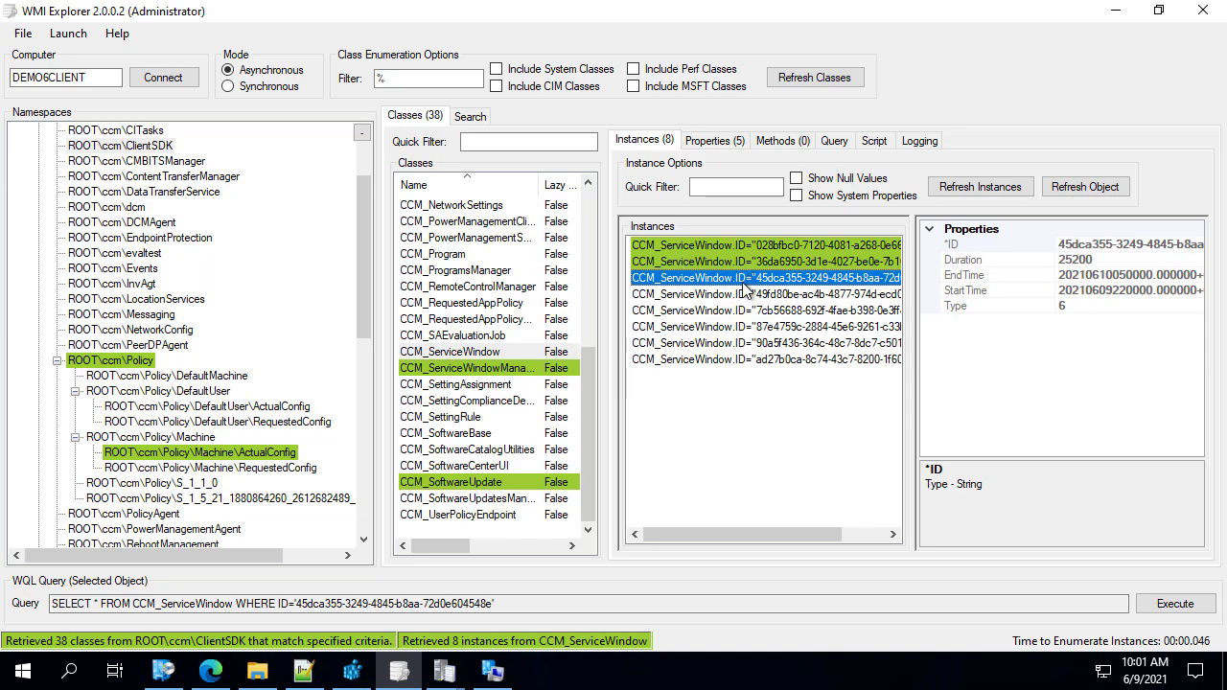
click(749, 295)
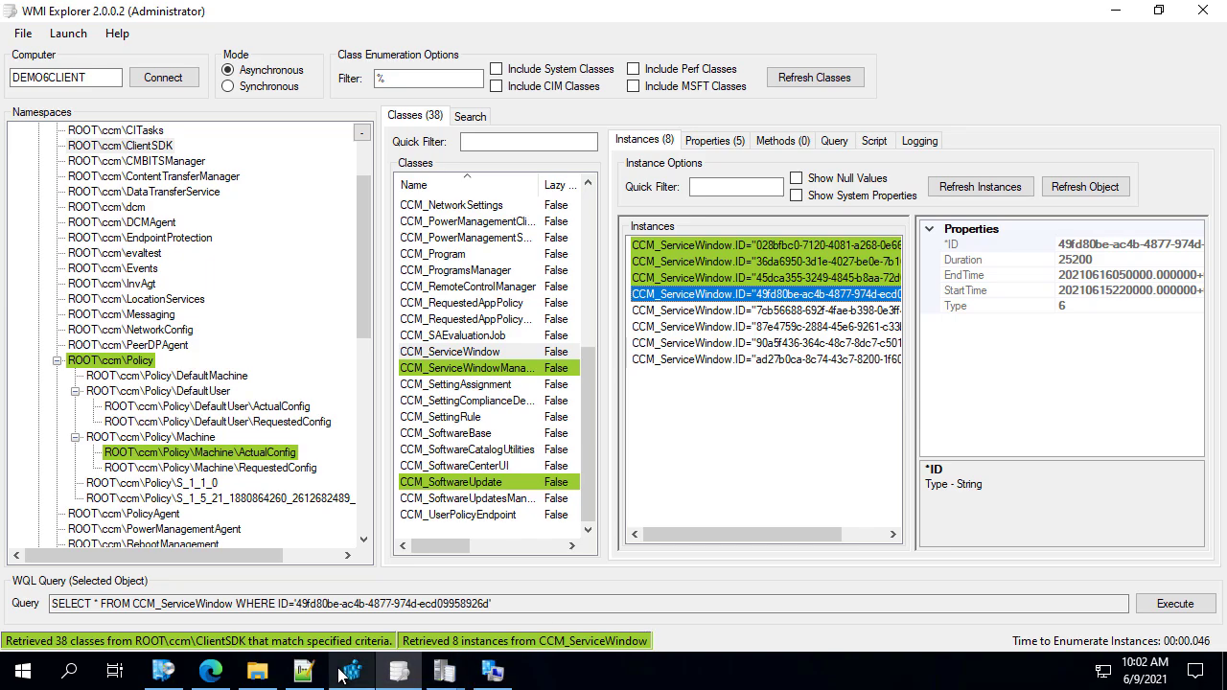
Step: Switch to Software Center and review the business hours and computer maintenance settings in its options
click(163, 670)
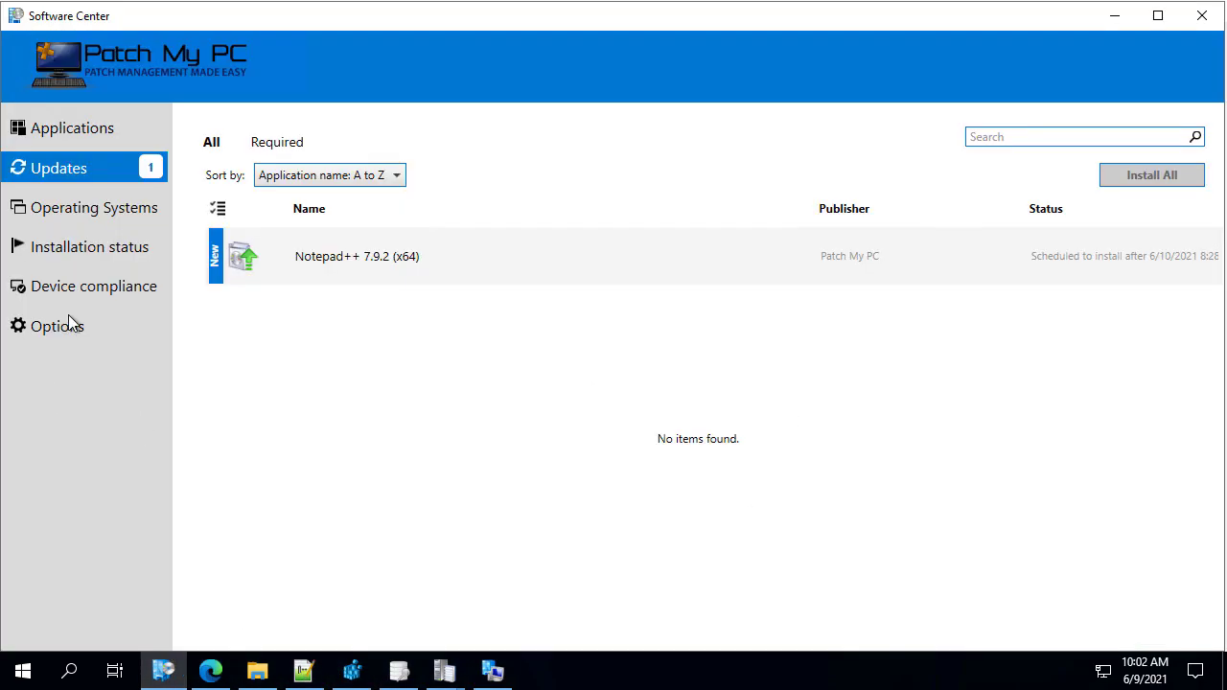
click(67, 326)
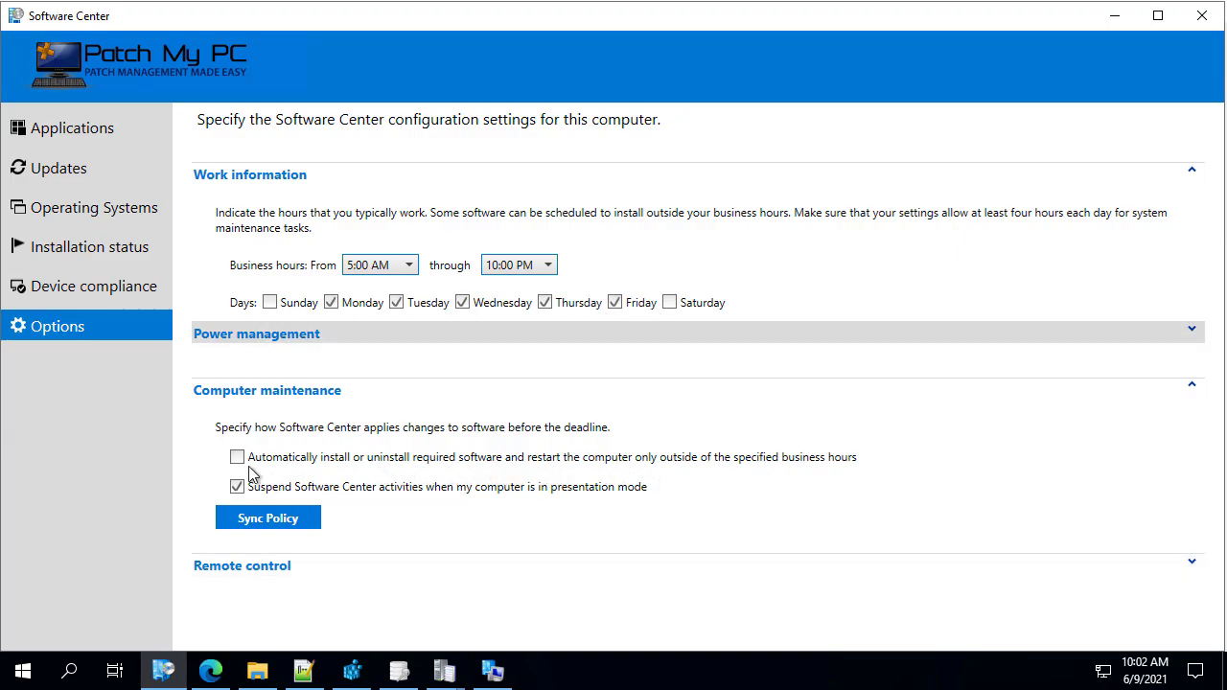
mouse_move(372, 463)
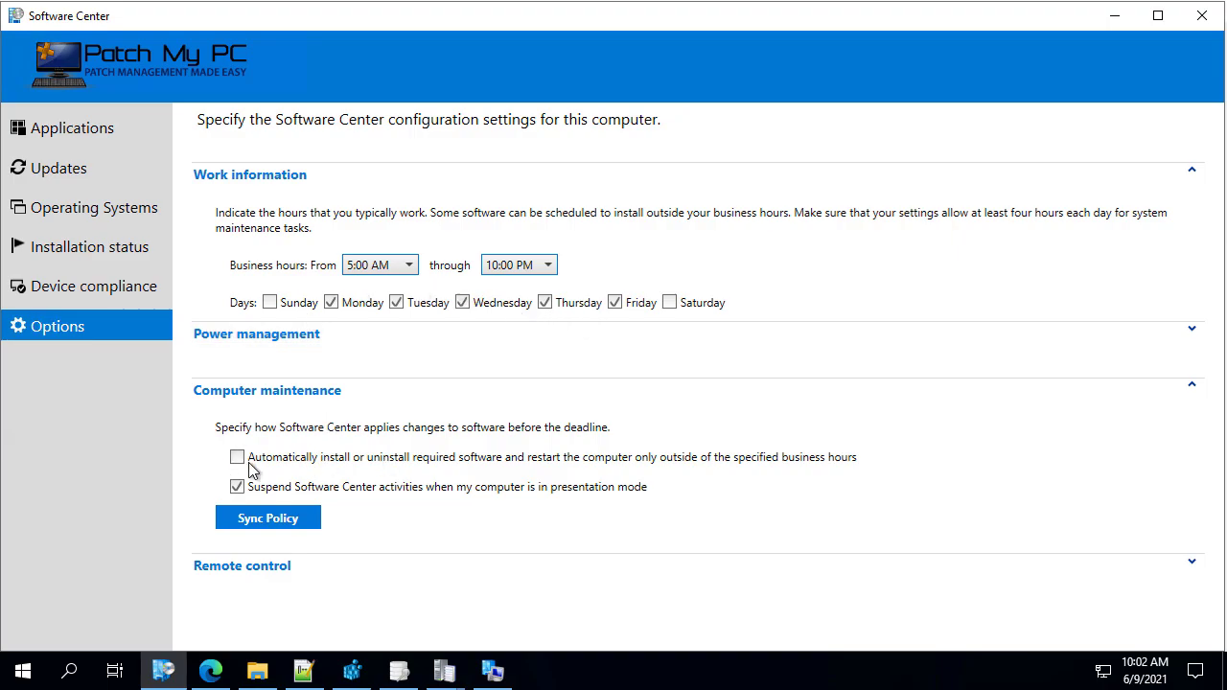
mouse_move(252, 470)
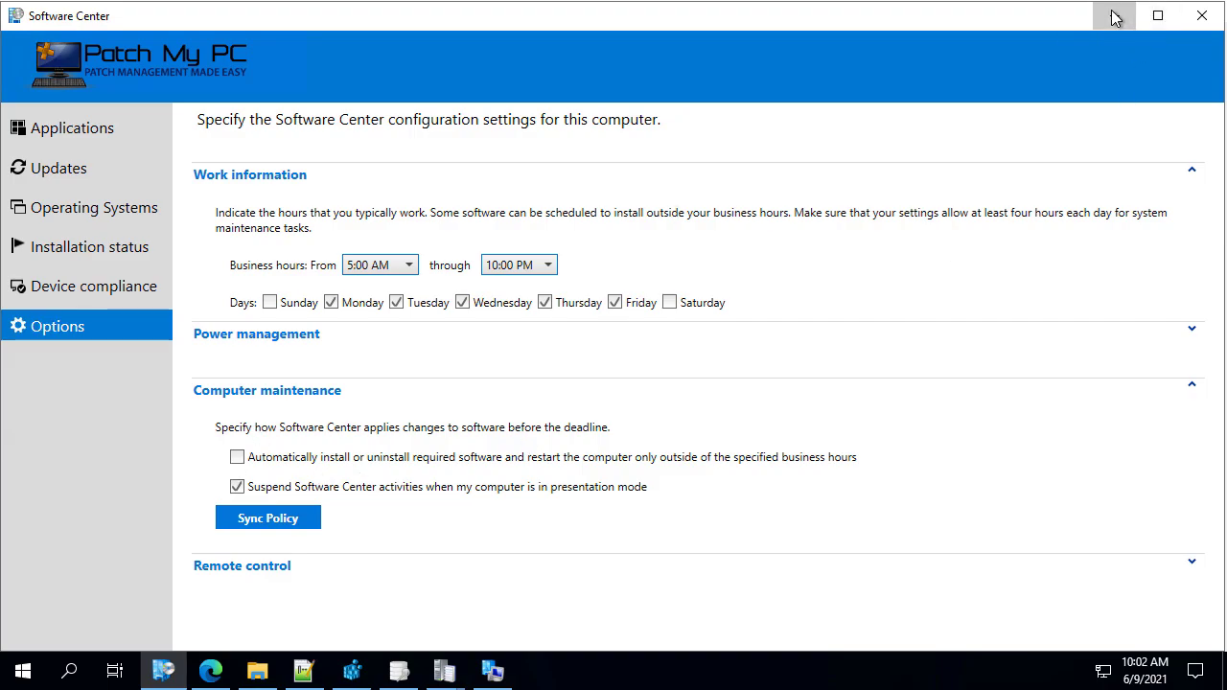
Step: Leave the client session, switch to Edge and open the Business Hours vs. Maintenance Windows article linked from the Software Update Chain guide
click(1189, 15)
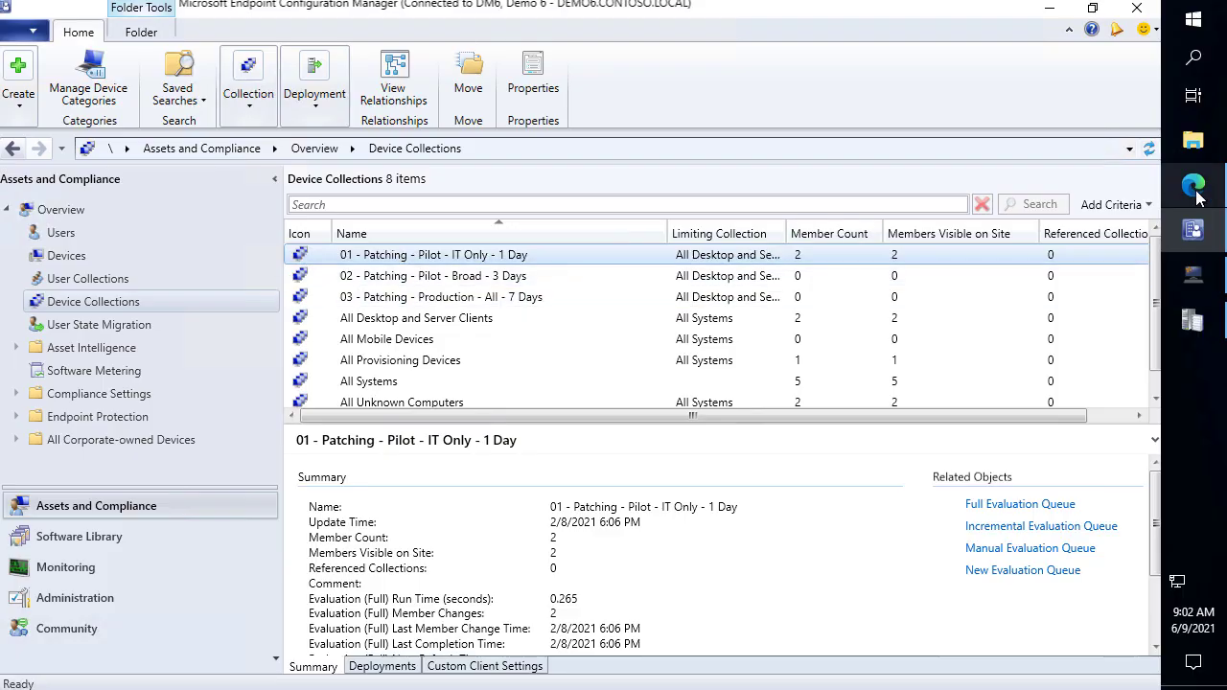
click(1193, 184)
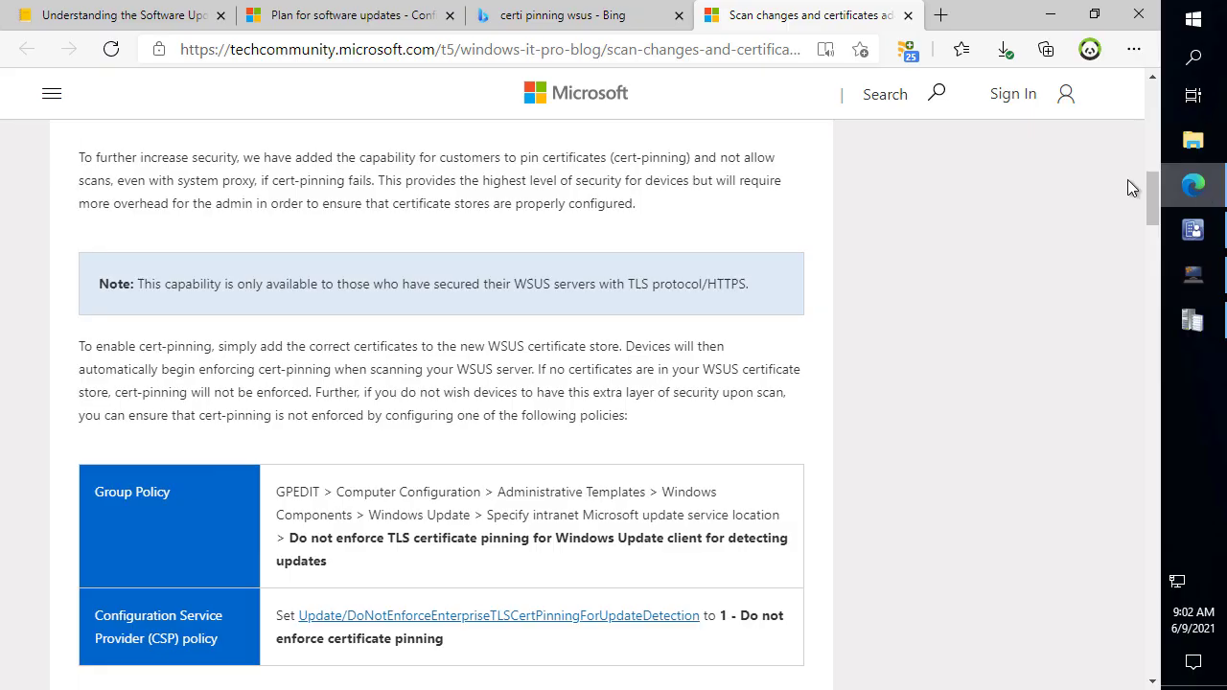
click(165, 18)
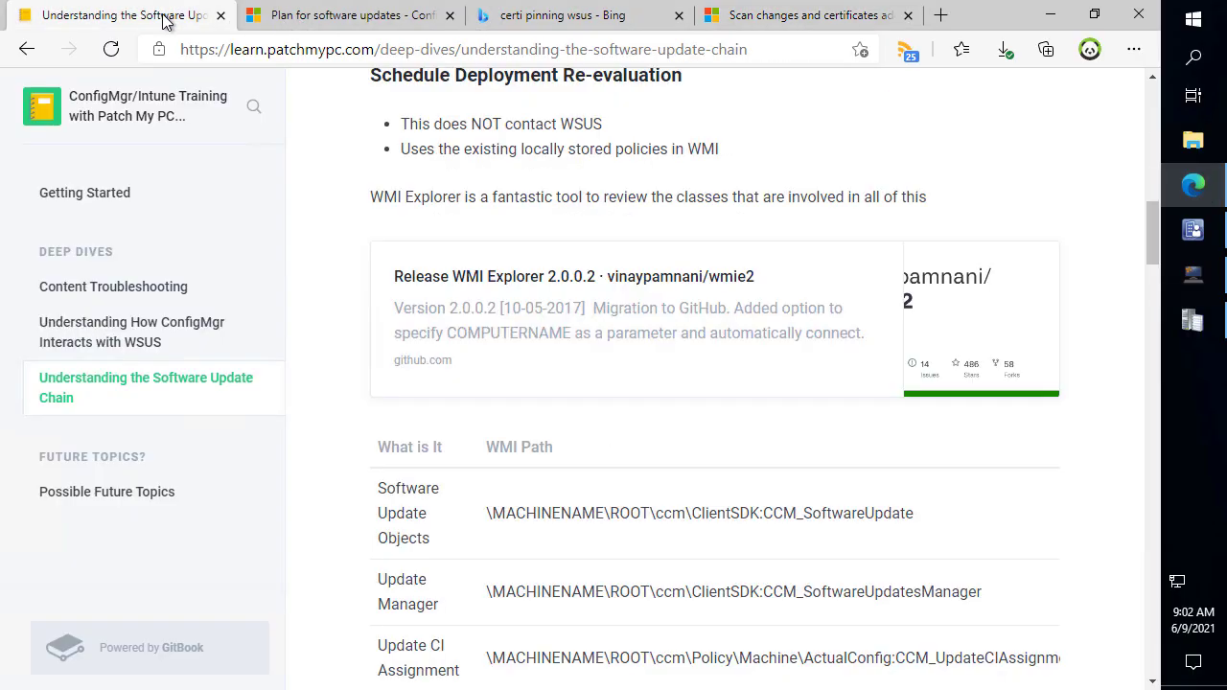
scroll(662, 413, down, 9)
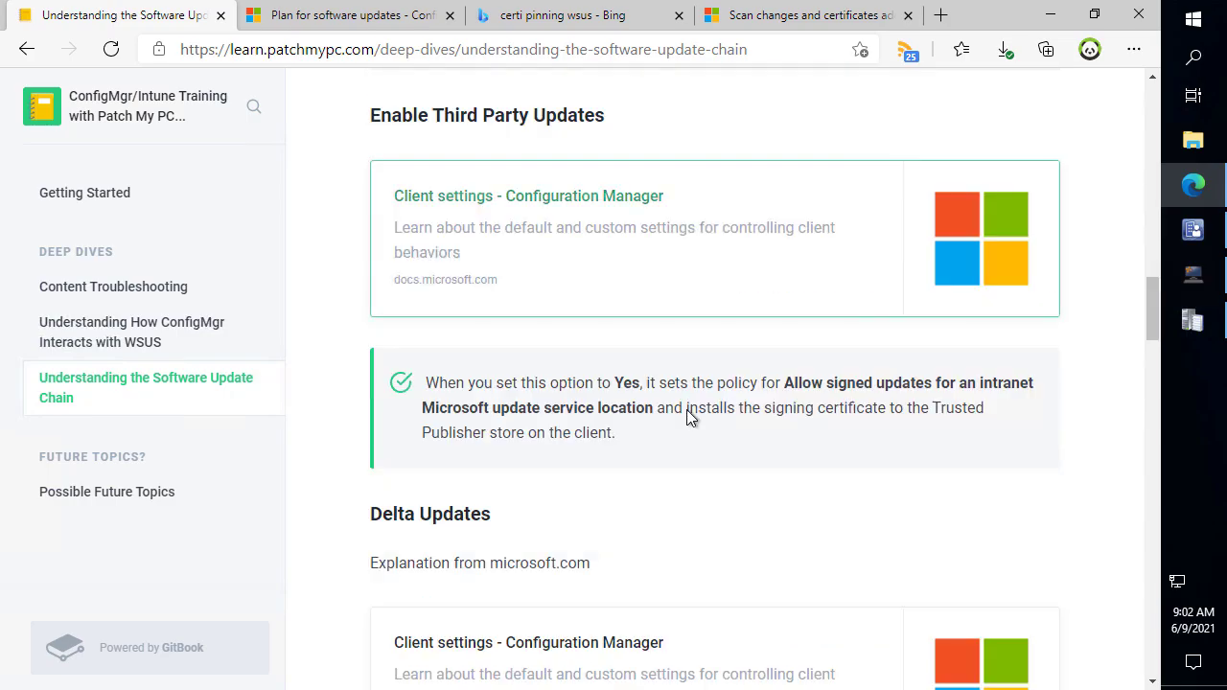
scroll(688, 416, down, 15)
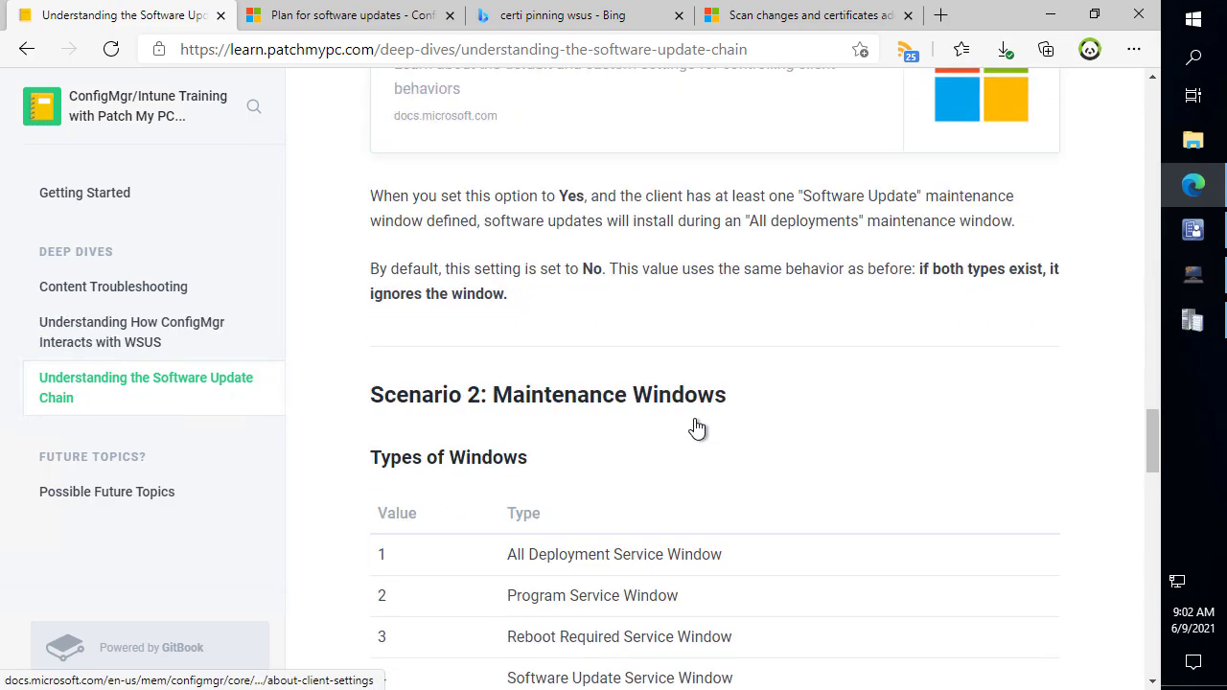
scroll(697, 417, down, 18)
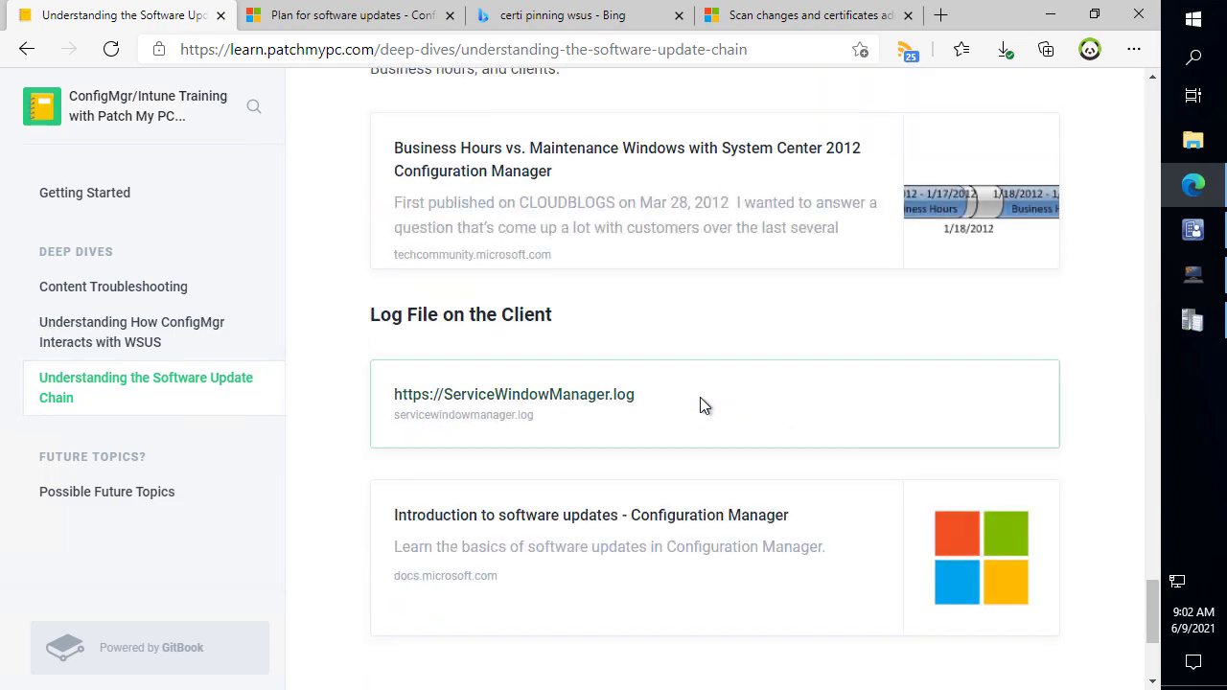
click(512, 110)
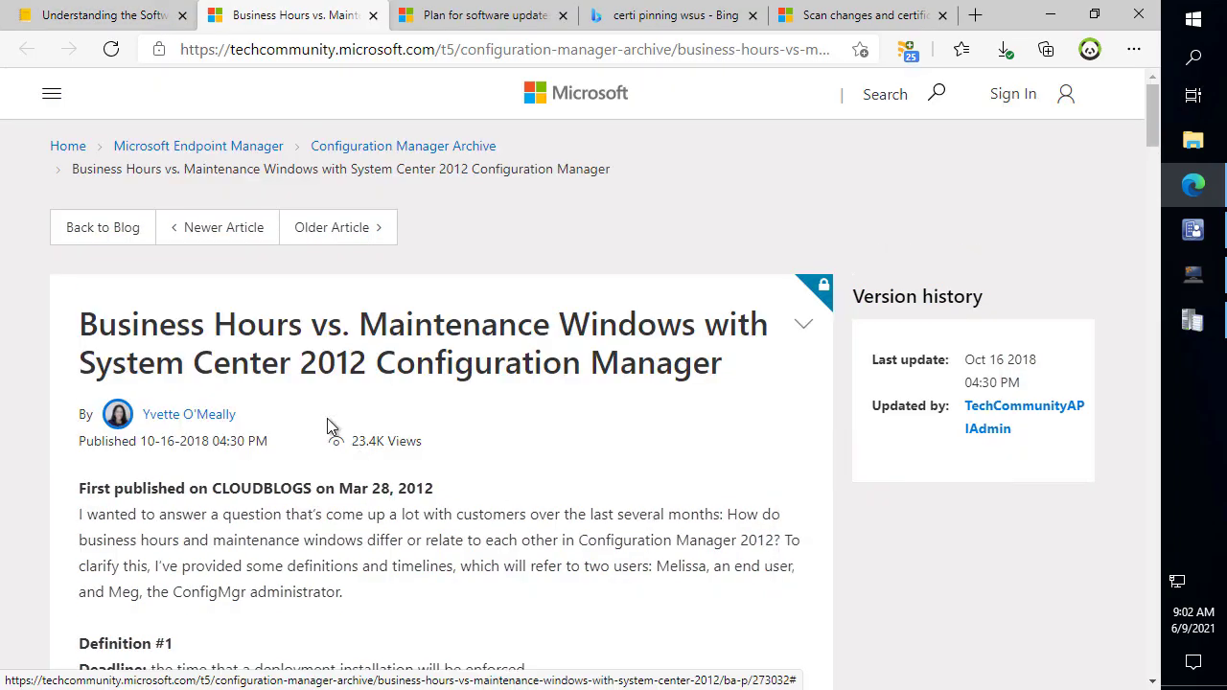
Step: Read the article's definitions of Deadline and Maintenance Windows, including the deferred installation example in Figure 2
scroll(307, 375, down, 2)
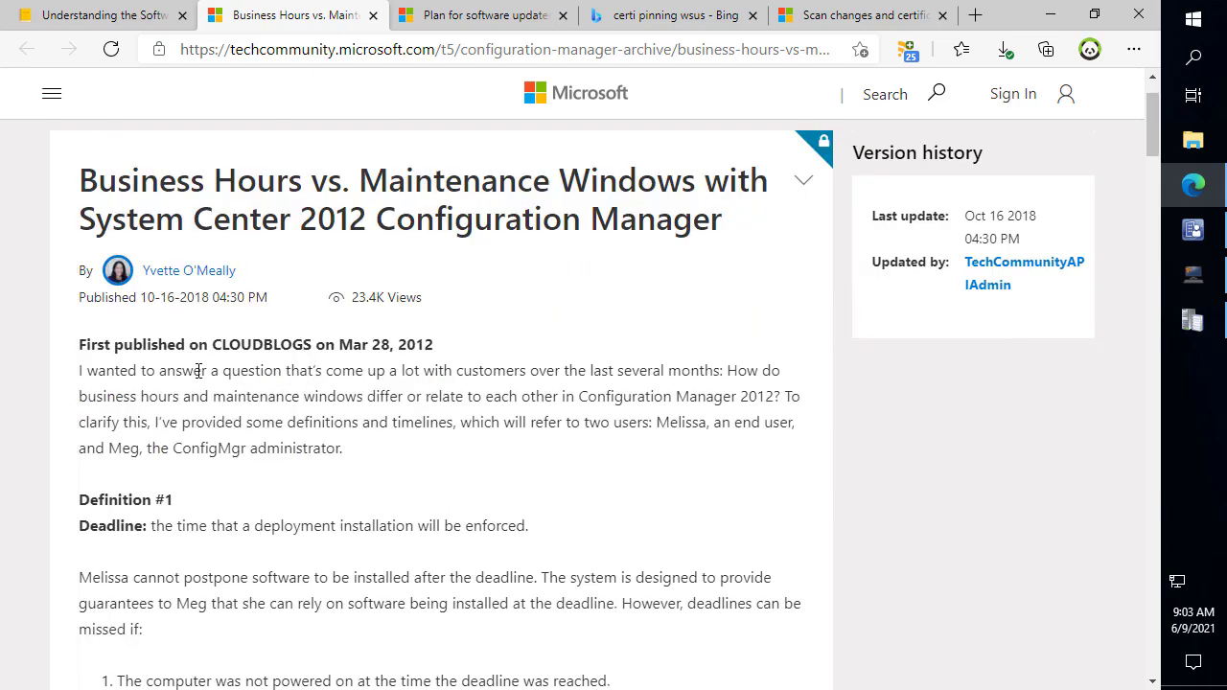
scroll(390, 367, down, 3)
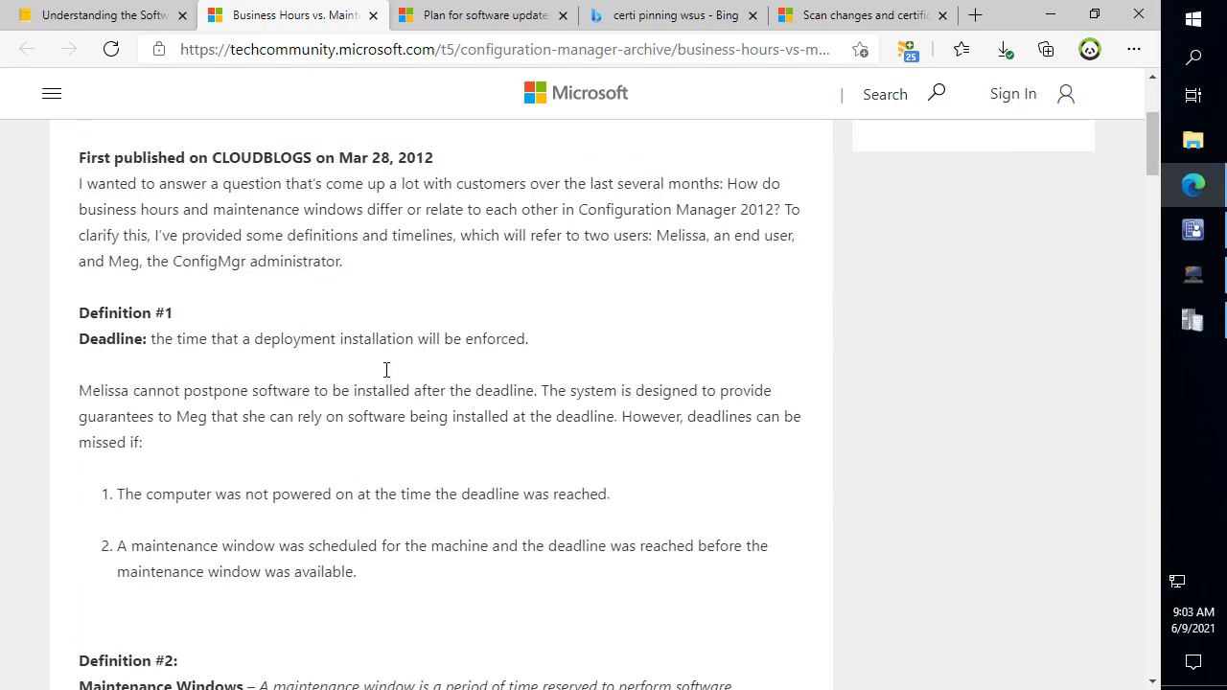
scroll(382, 374, down, 5)
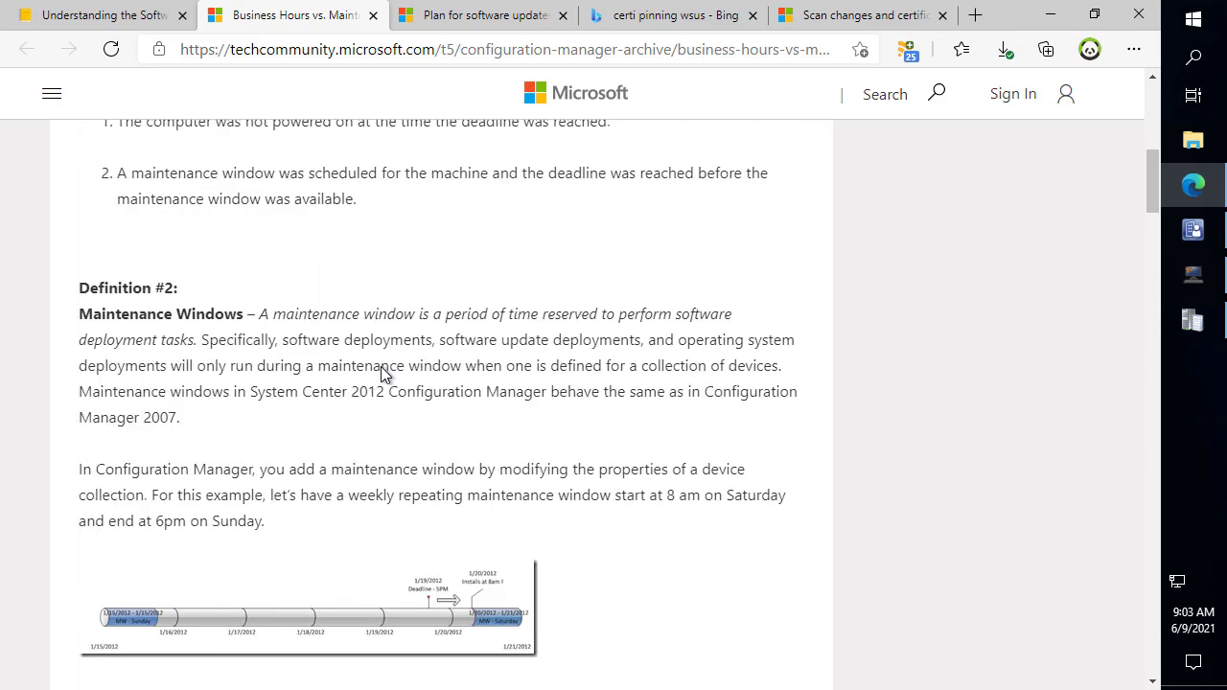
scroll(383, 364, up, 1)
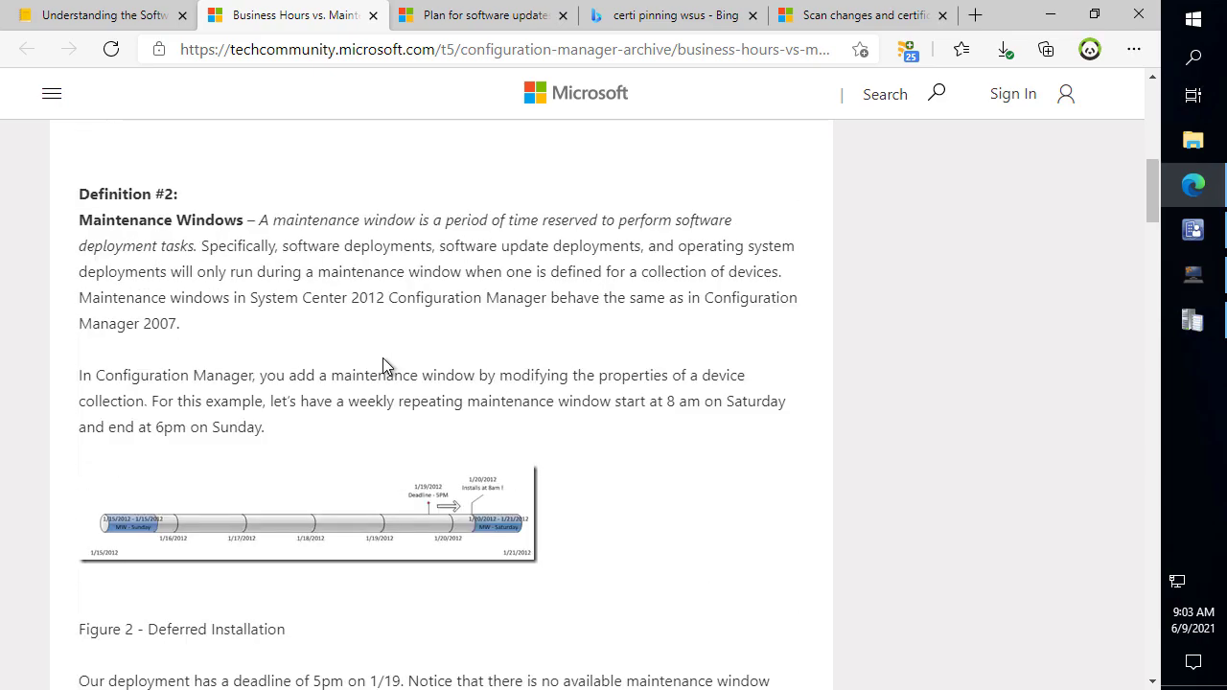
scroll(382, 366, down, 3)
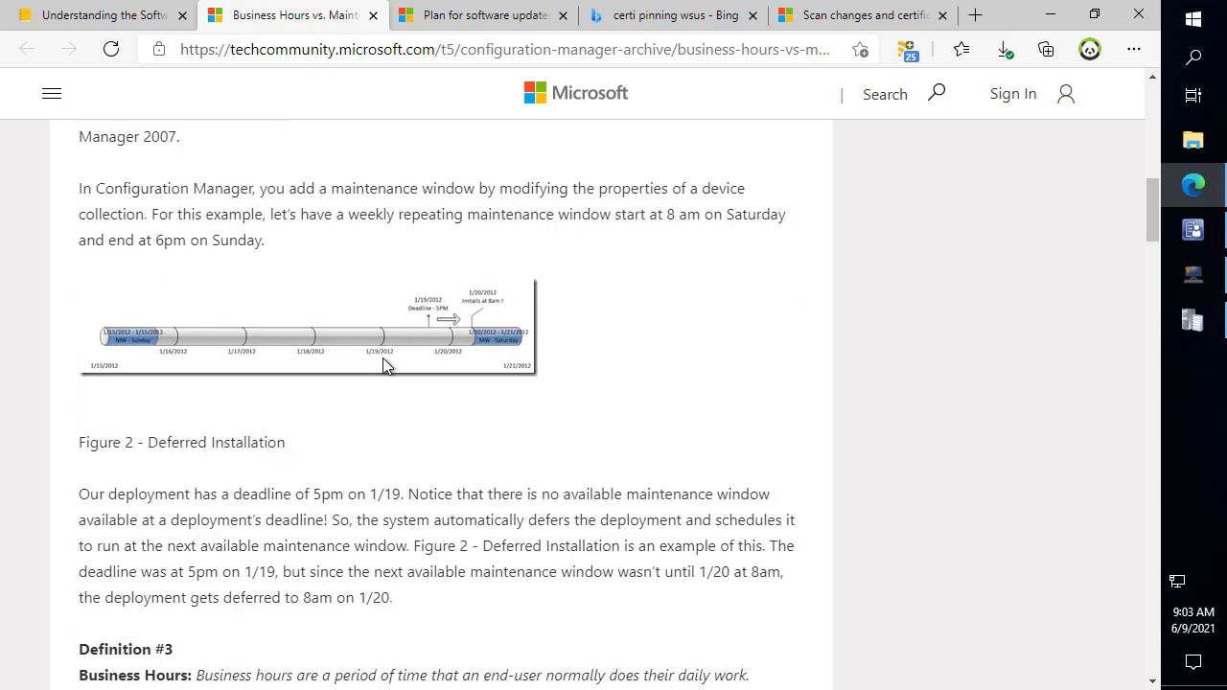
scroll(382, 366, down, 1)
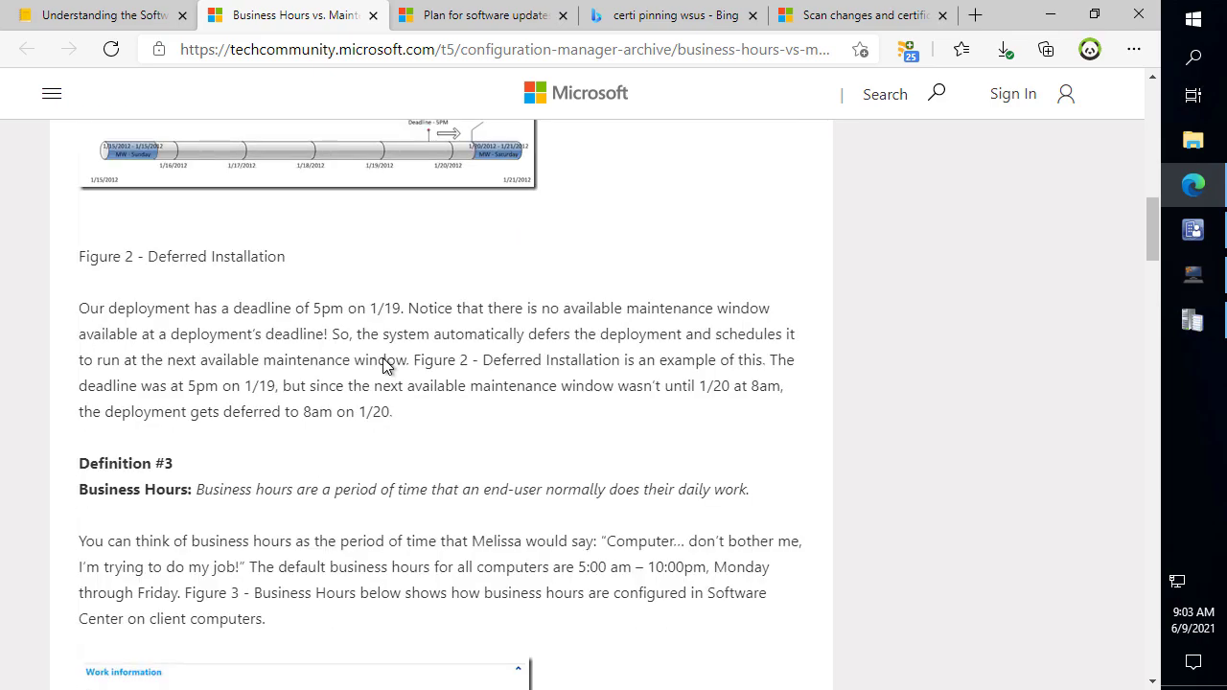
Step: Read the Business Hours definition and the deadline, available time and deferred installation timelines in Figures 3 to 6
scroll(382, 364, down, 2)
scroll(382, 357, down, 1)
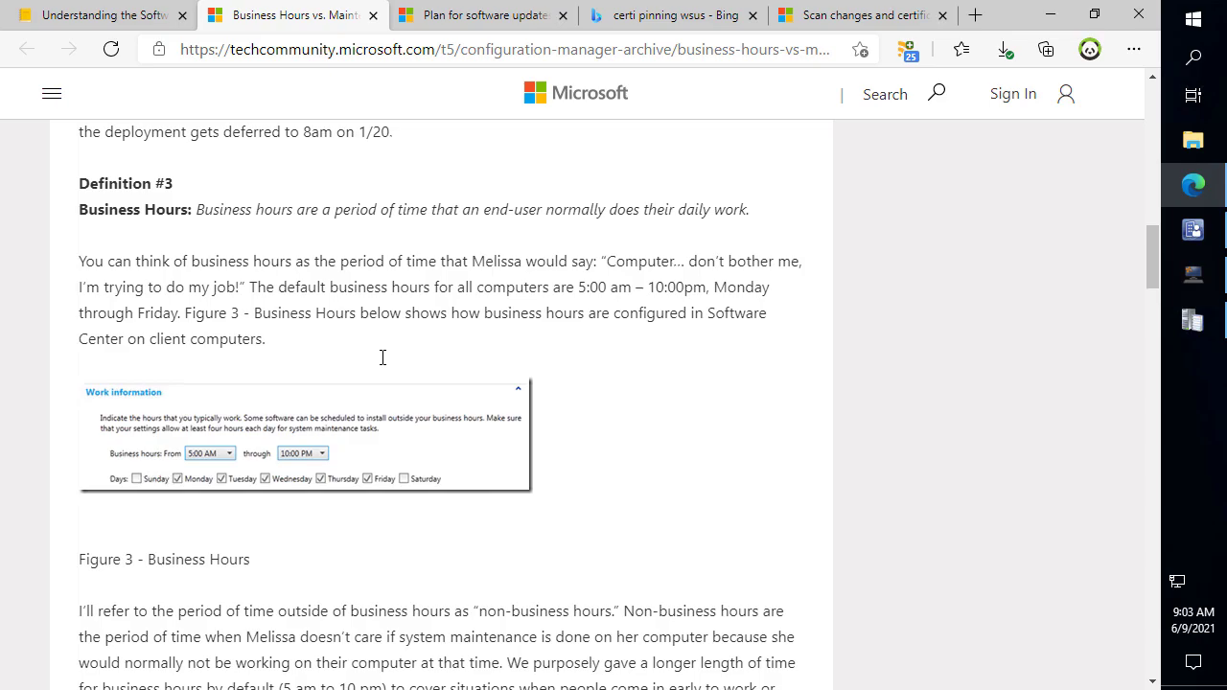
scroll(382, 357, down, 4)
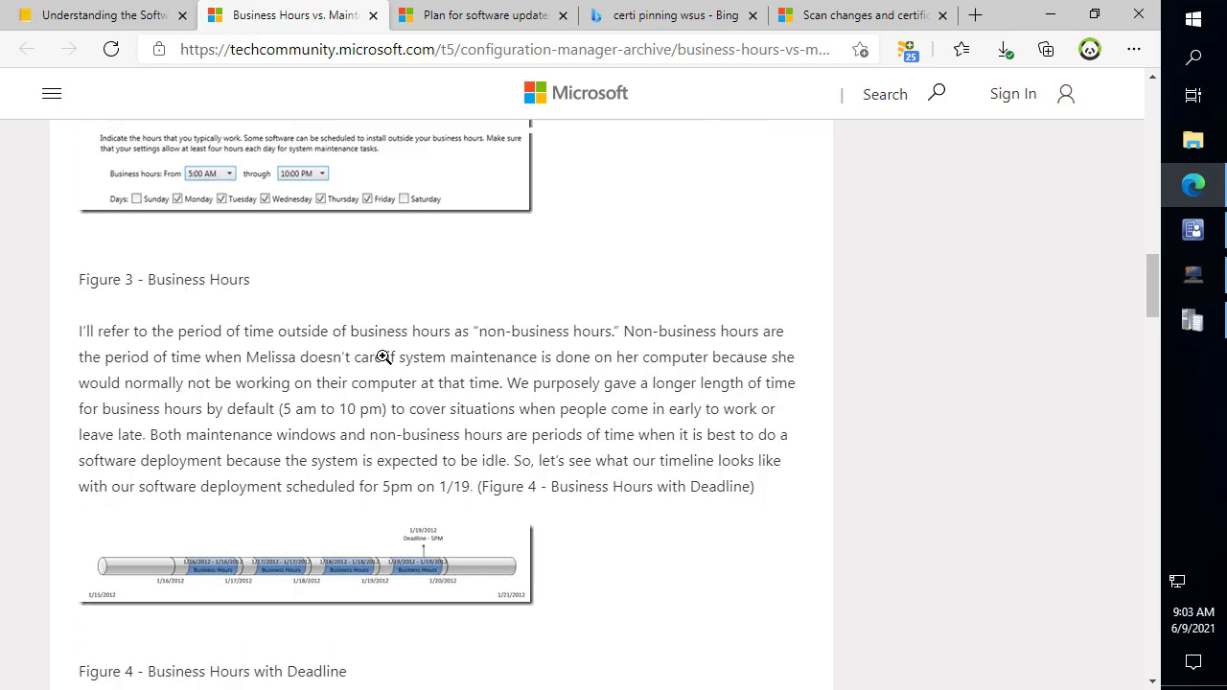
scroll(382, 356, down, 3)
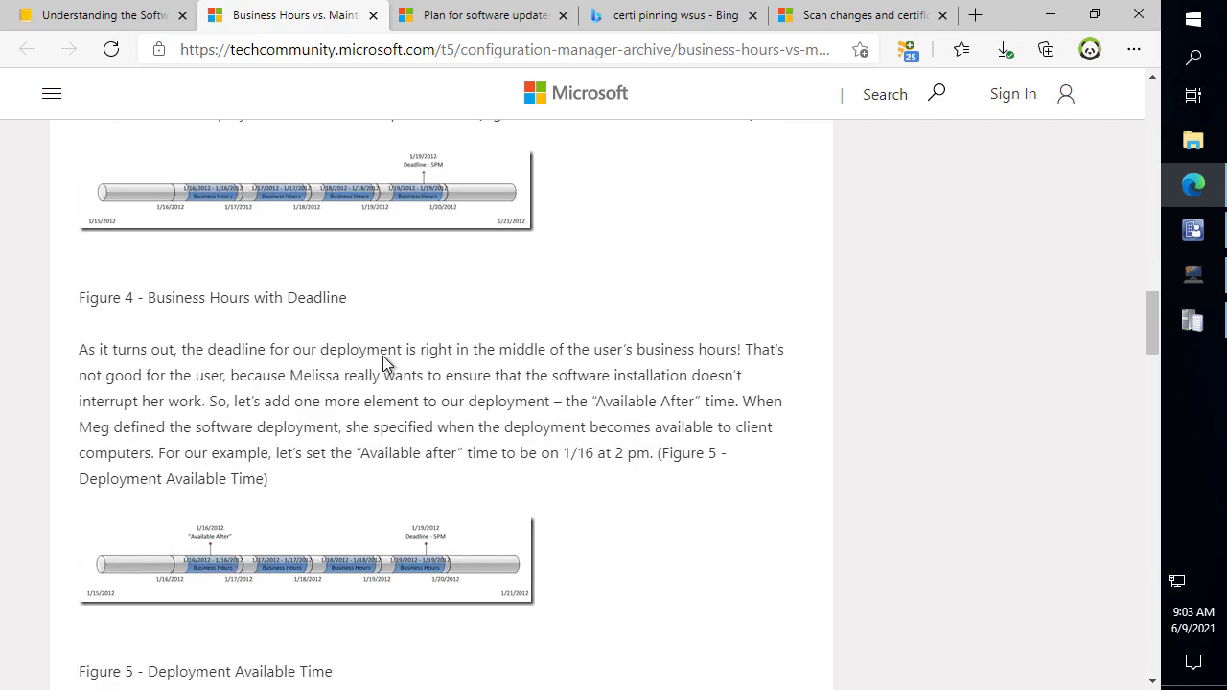
scroll(384, 357, down, 1)
scroll(384, 357, down, 1)
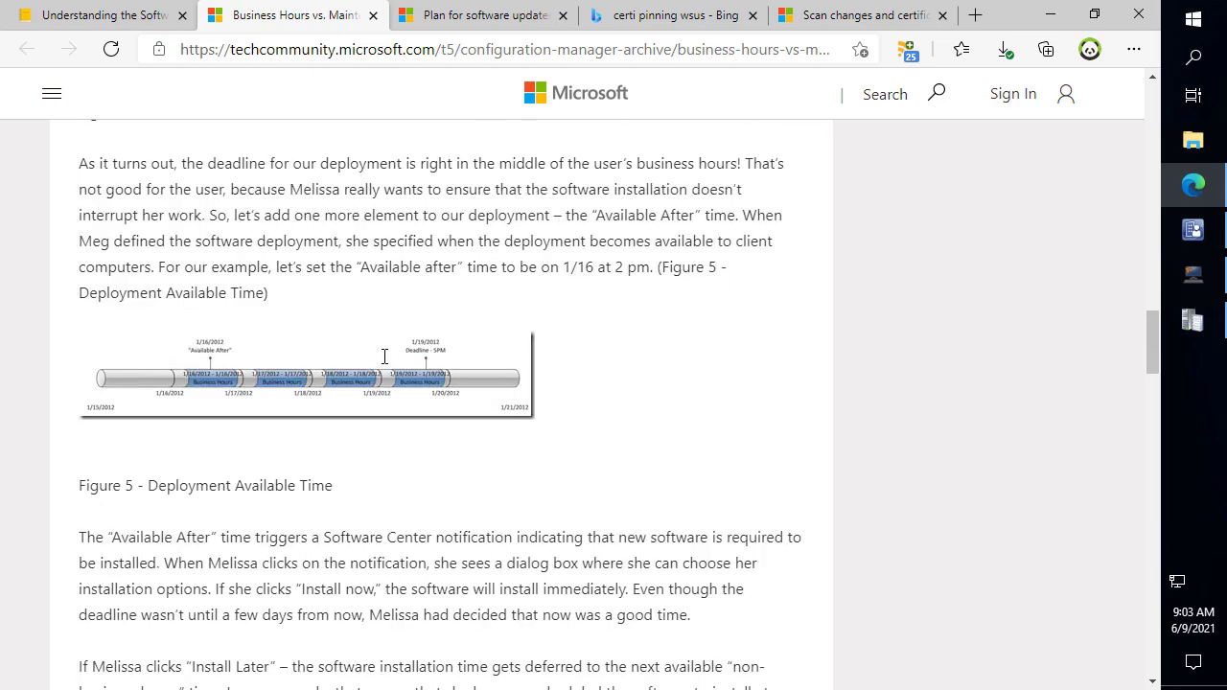
scroll(384, 356, down, 1)
scroll(382, 364, down, 1)
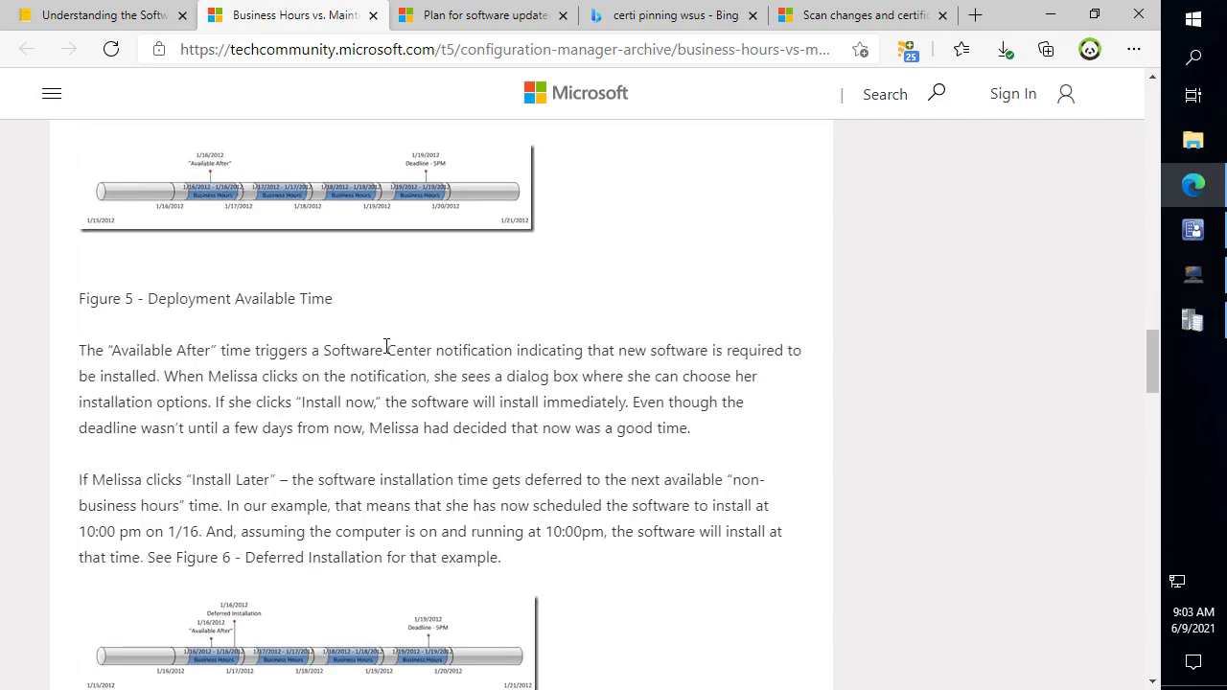
scroll(386, 346, down, 1)
scroll(386, 346, down, 1)
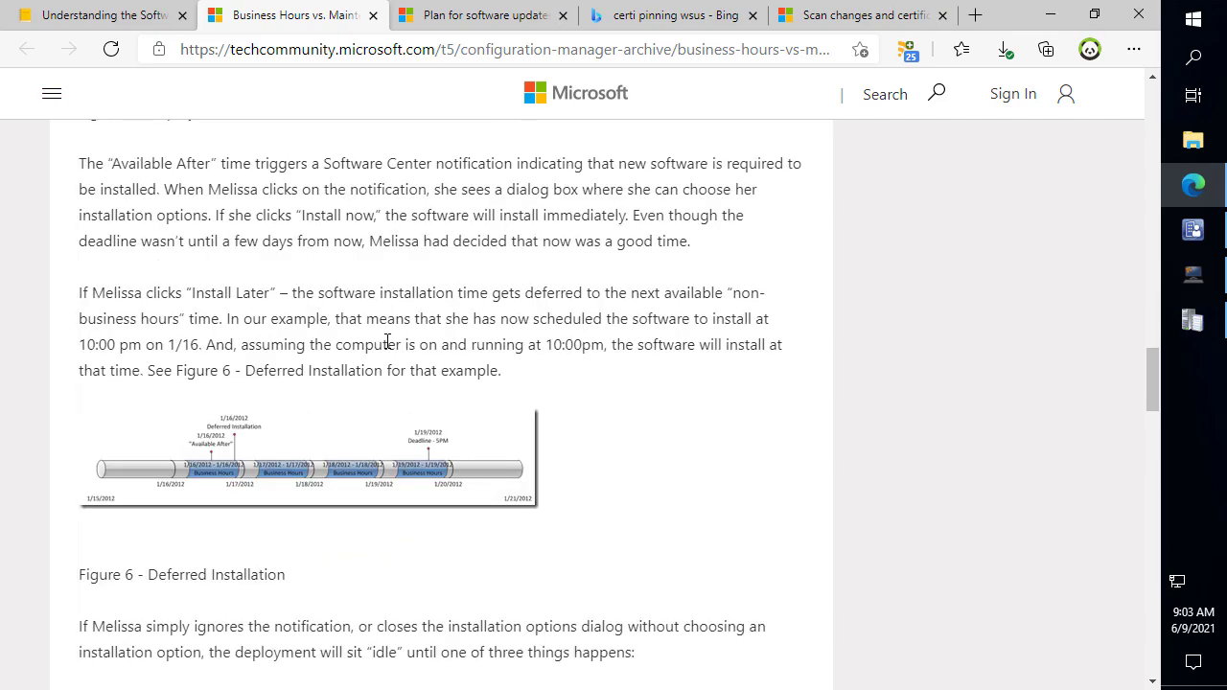
Step: Examine the automatic installation option, the merged timeline in Figure 9, the end user's four choices and the closing recap
scroll(387, 342, down, 8)
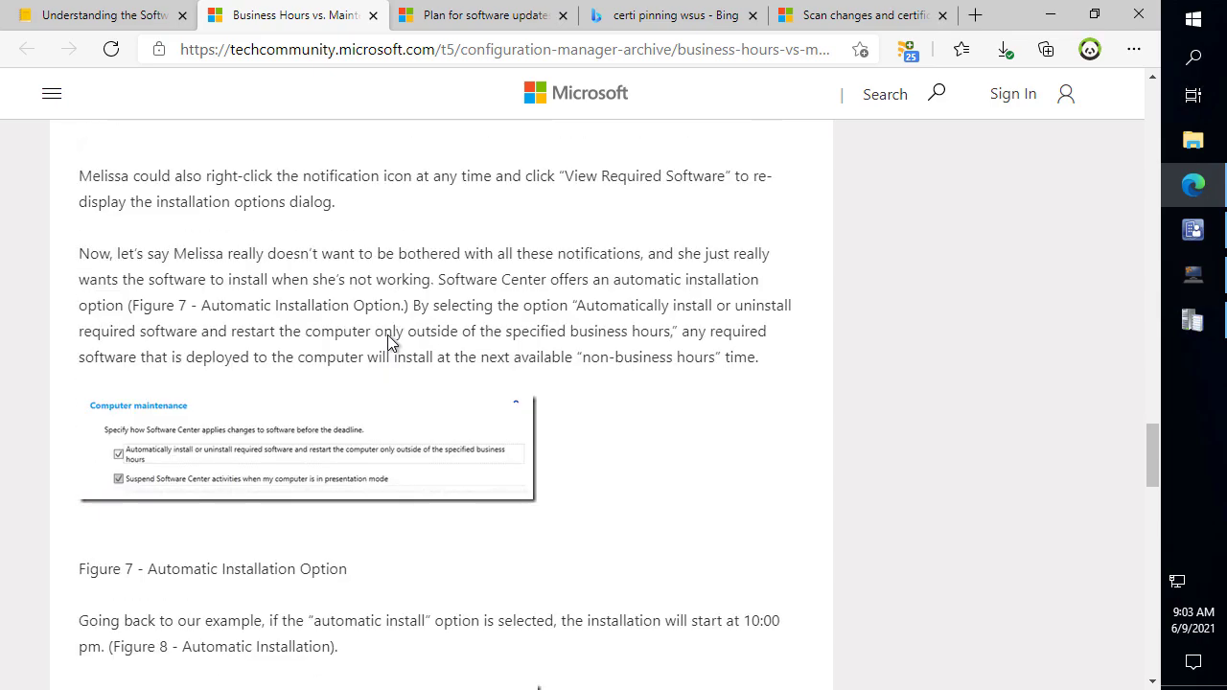
scroll(388, 342, down, 3)
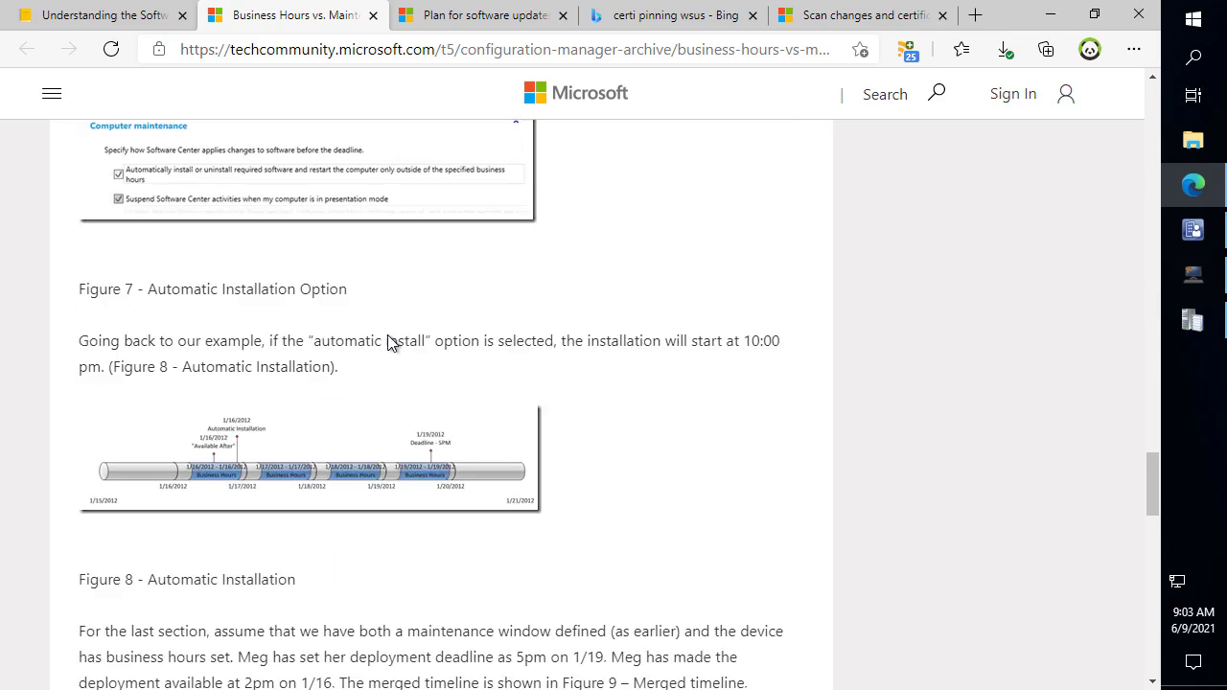
scroll(388, 343, down, 1)
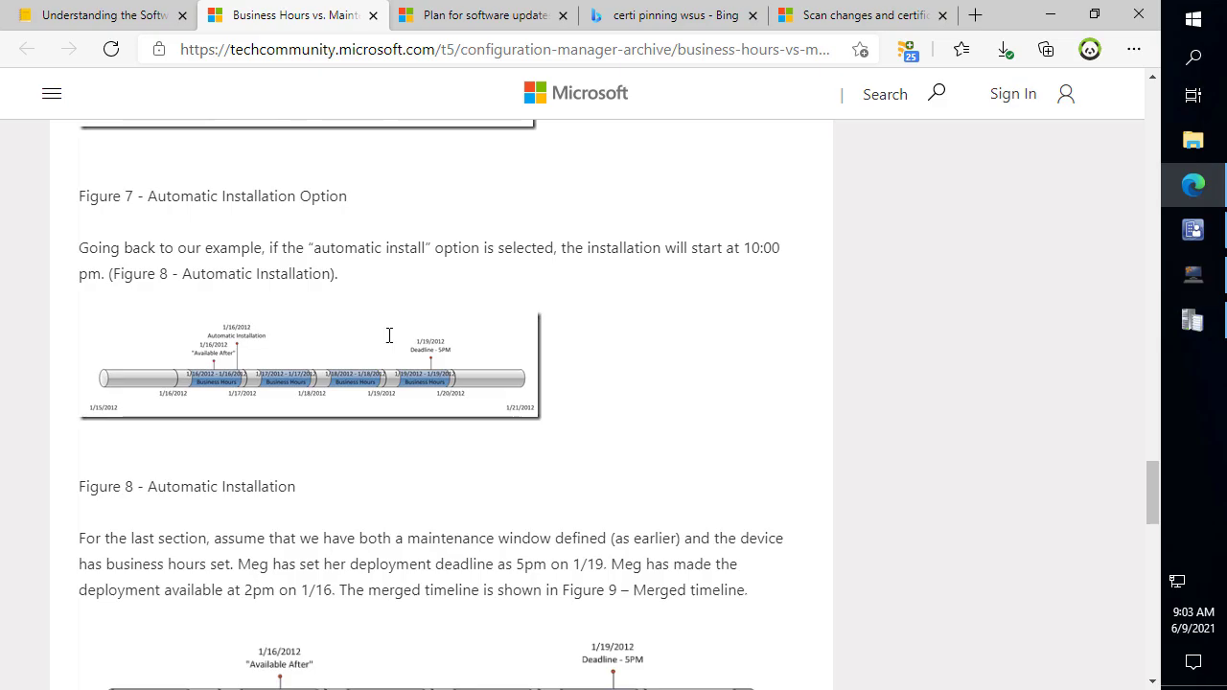
scroll(389, 335, down, 2)
scroll(388, 335, down, 5)
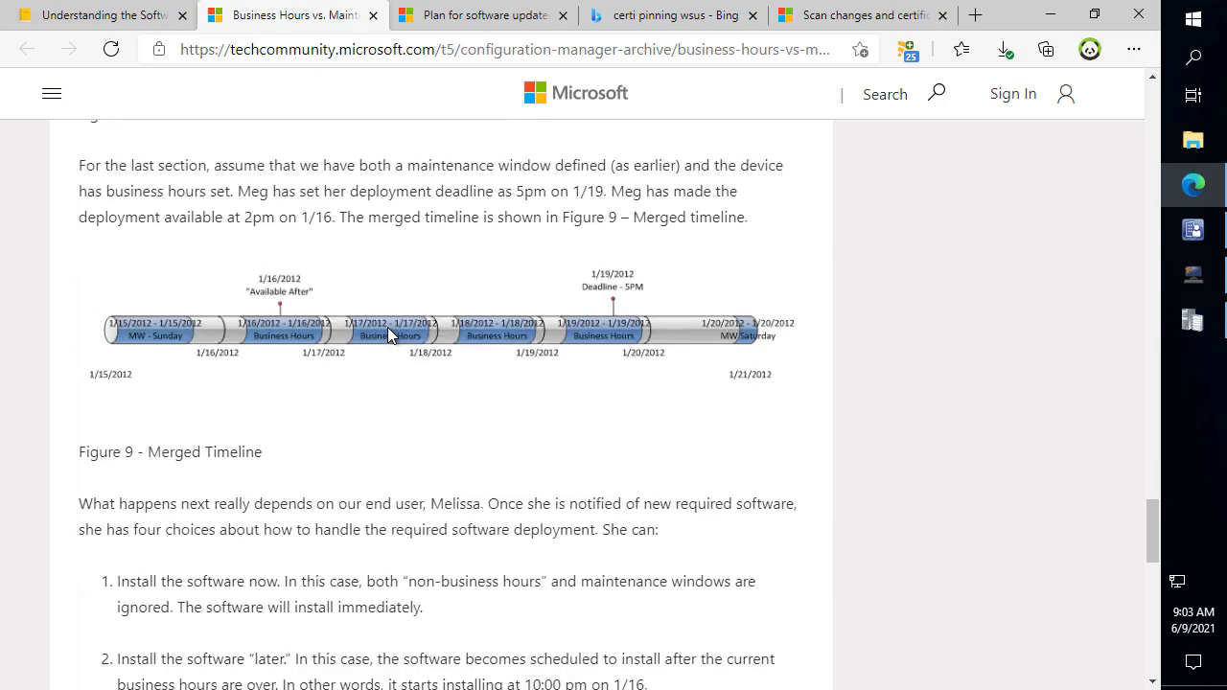
scroll(388, 327, up, 4)
scroll(388, 328, down, 7)
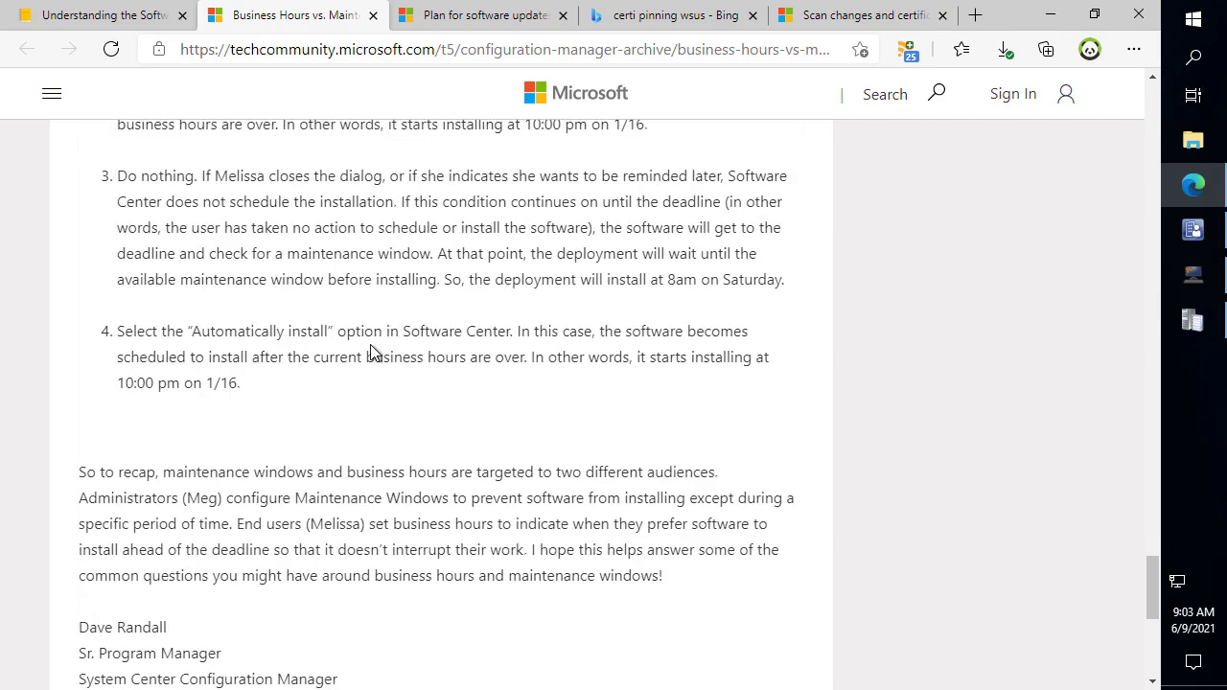
scroll(370, 344, down, 3)
Step: Go back through the article's timeline figures to its title and introduction
scroll(370, 344, up, 5)
scroll(370, 344, up, 14)
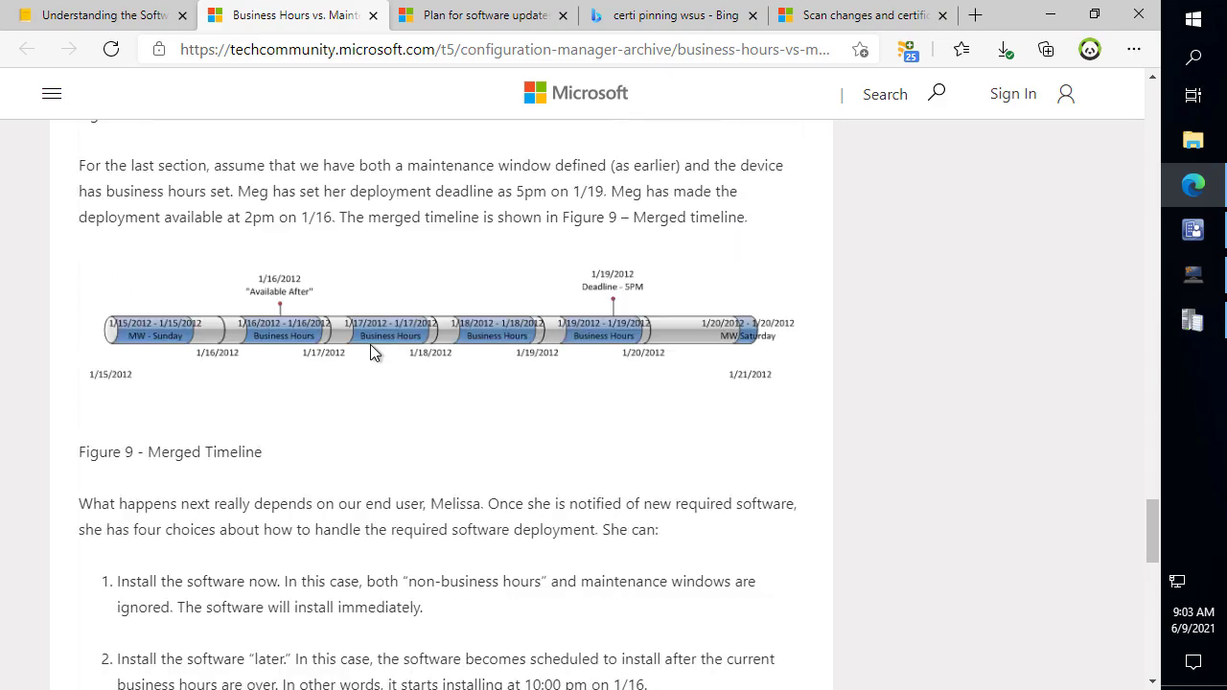
scroll(457, 404, up, 11)
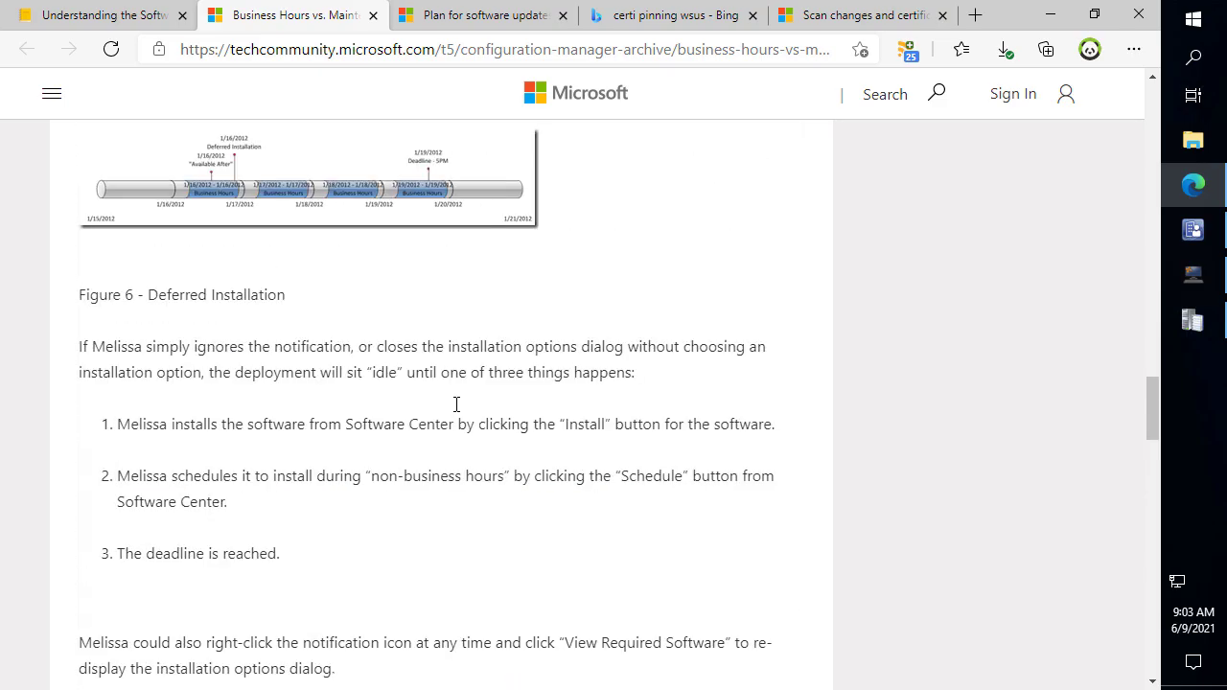
scroll(455, 411, up, 15)
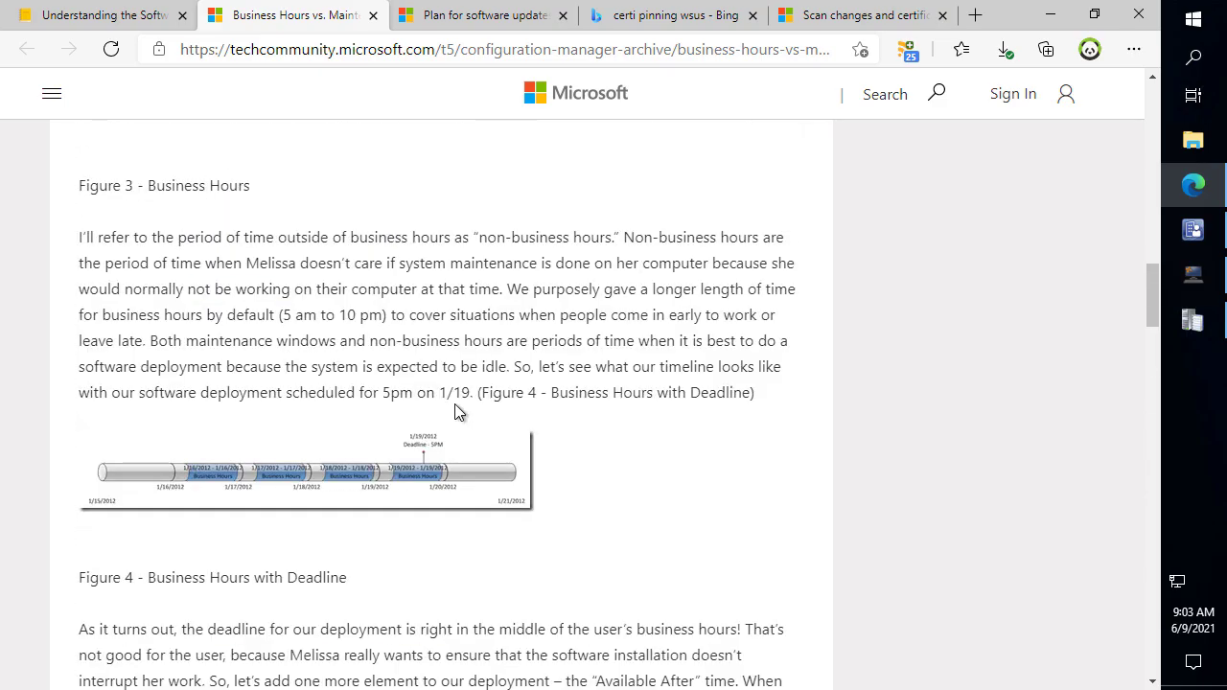
scroll(455, 410, up, 9)
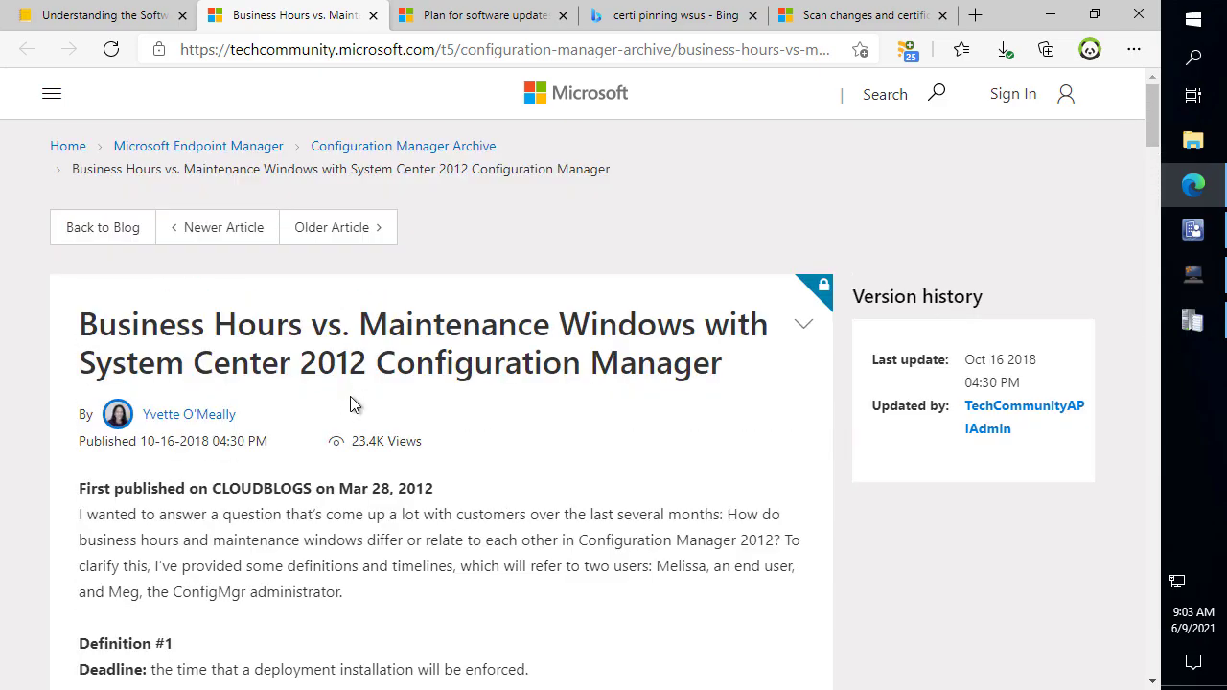
Step: Reread the Deadline definition and the reasons deadlines can be missed, and return to the software update chain guide
scroll(484, 564, down, 3)
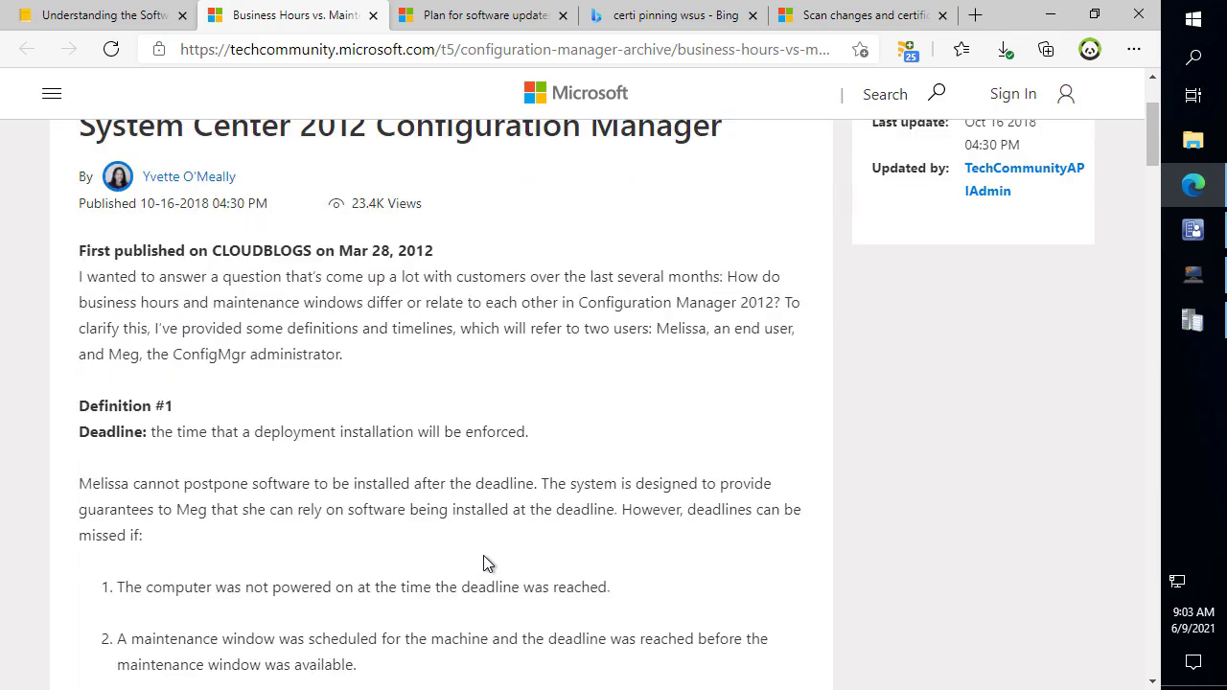
scroll(484, 556, down, 1)
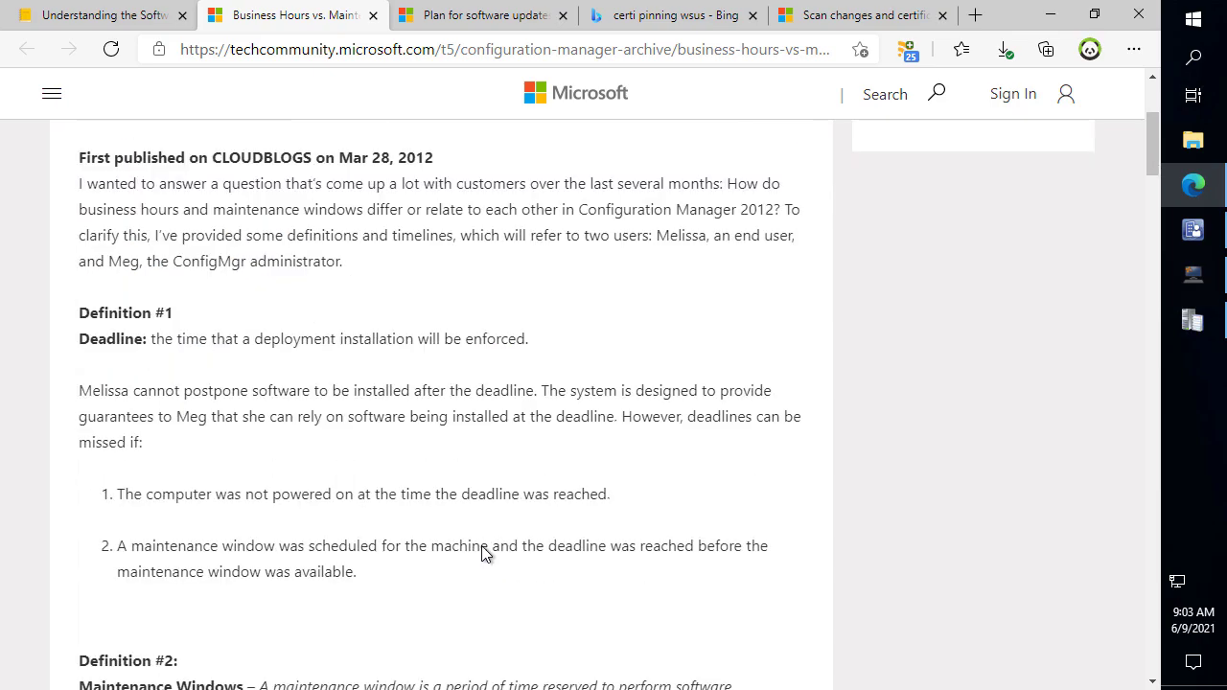
scroll(484, 554, down, 2)
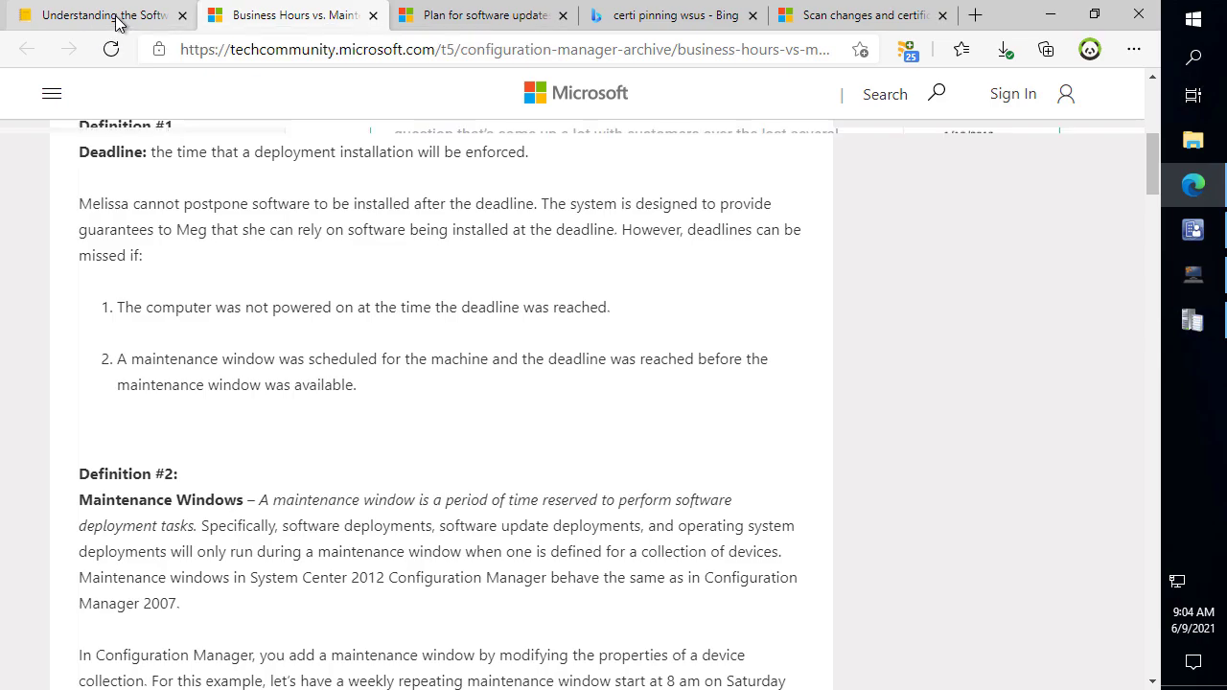
click(81, 19)
Step: Switch to WMI Explorer and inspect the Type property of the CCM_ServiceWindow instance whose ID begins with 7cb56688
click(1050, 15)
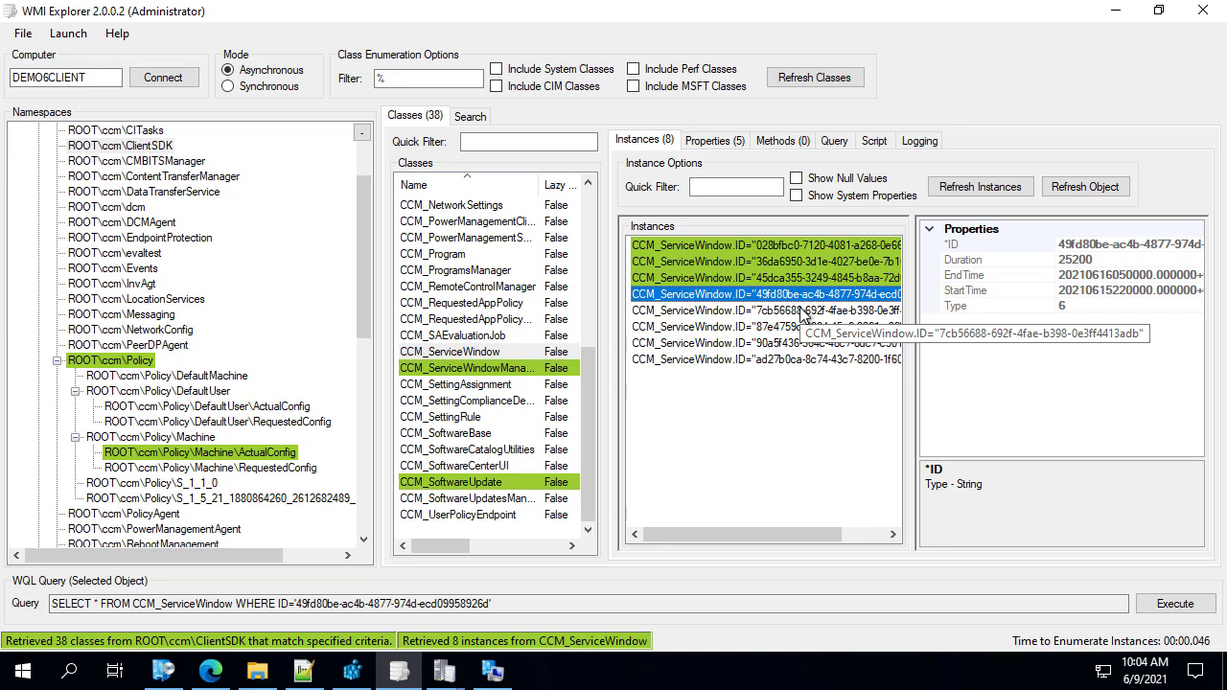
click(800, 310)
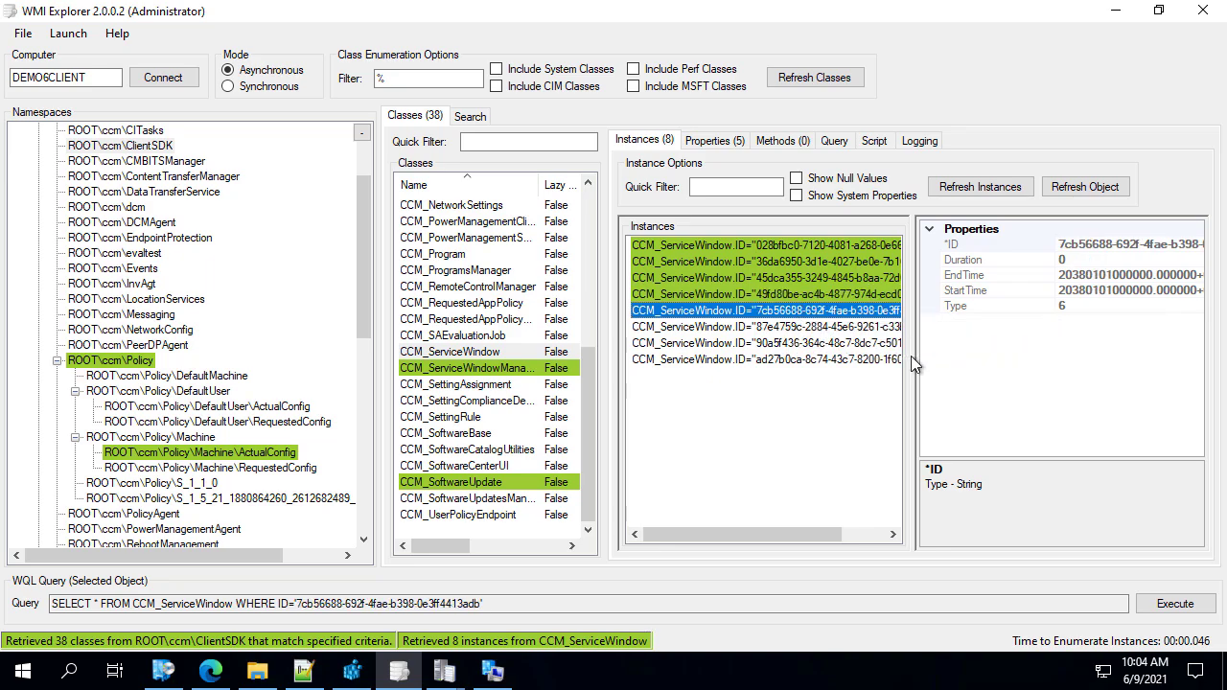
click(979, 377)
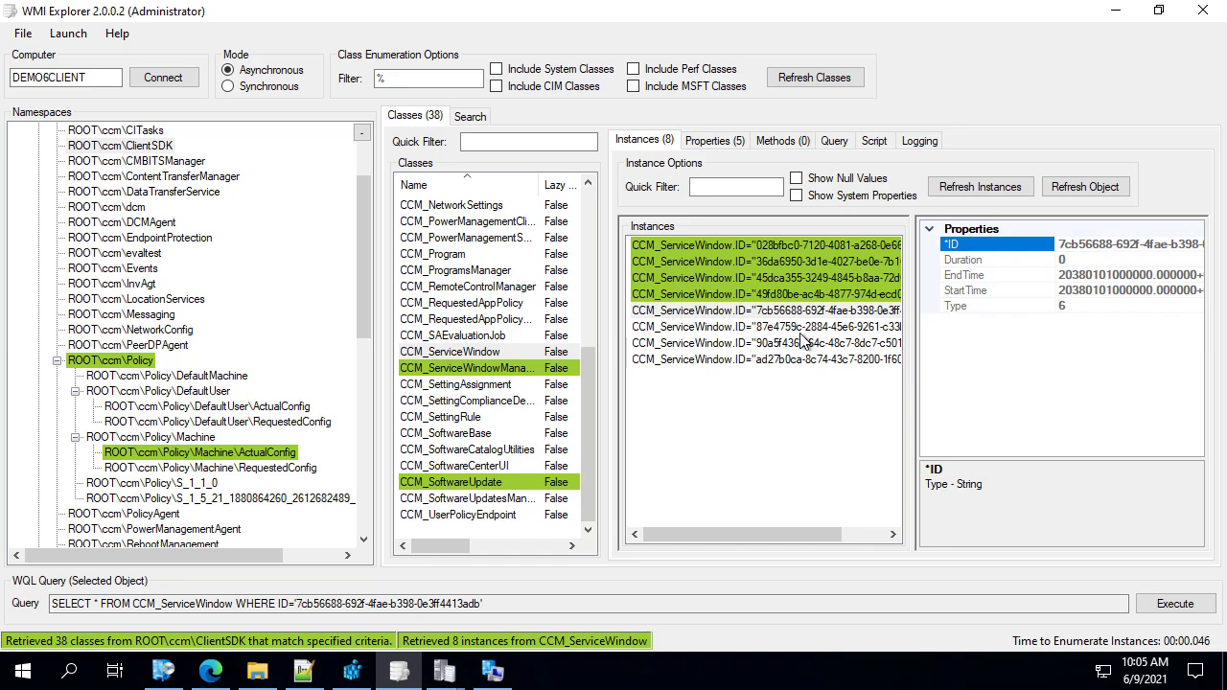
click(485, 351)
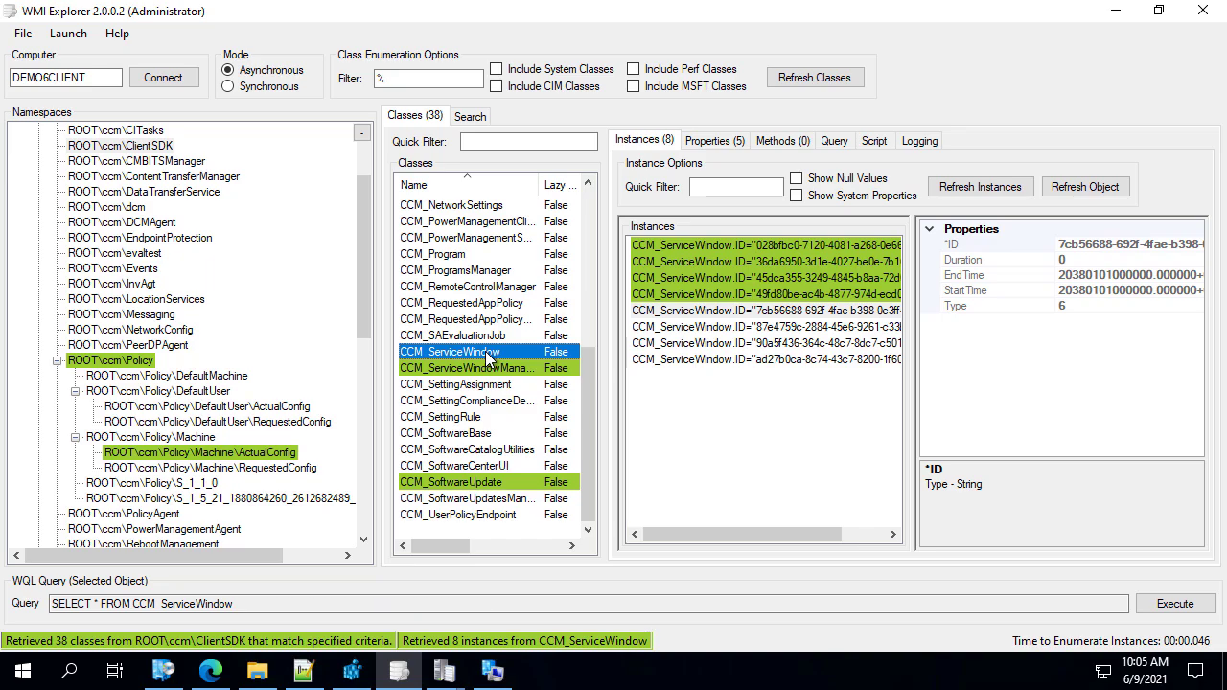
click(951, 306)
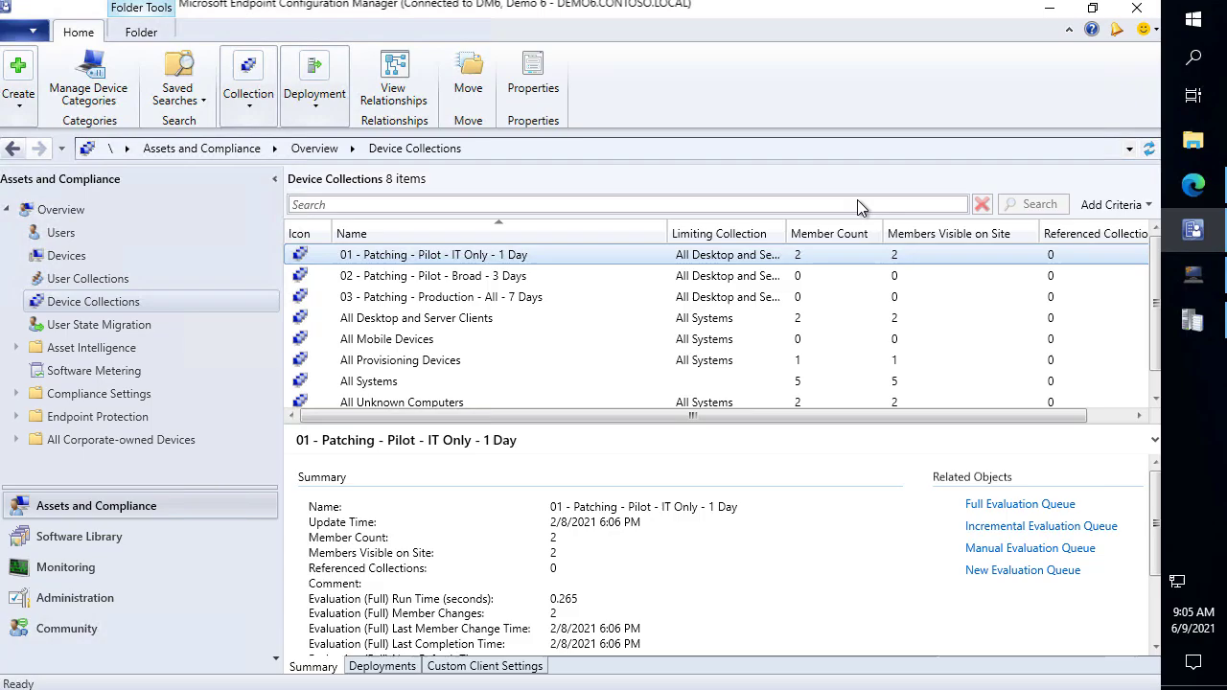
Step: Switch to the software update chain guide in the browser and look up the service window values in the Types of Windows table
click(1193, 184)
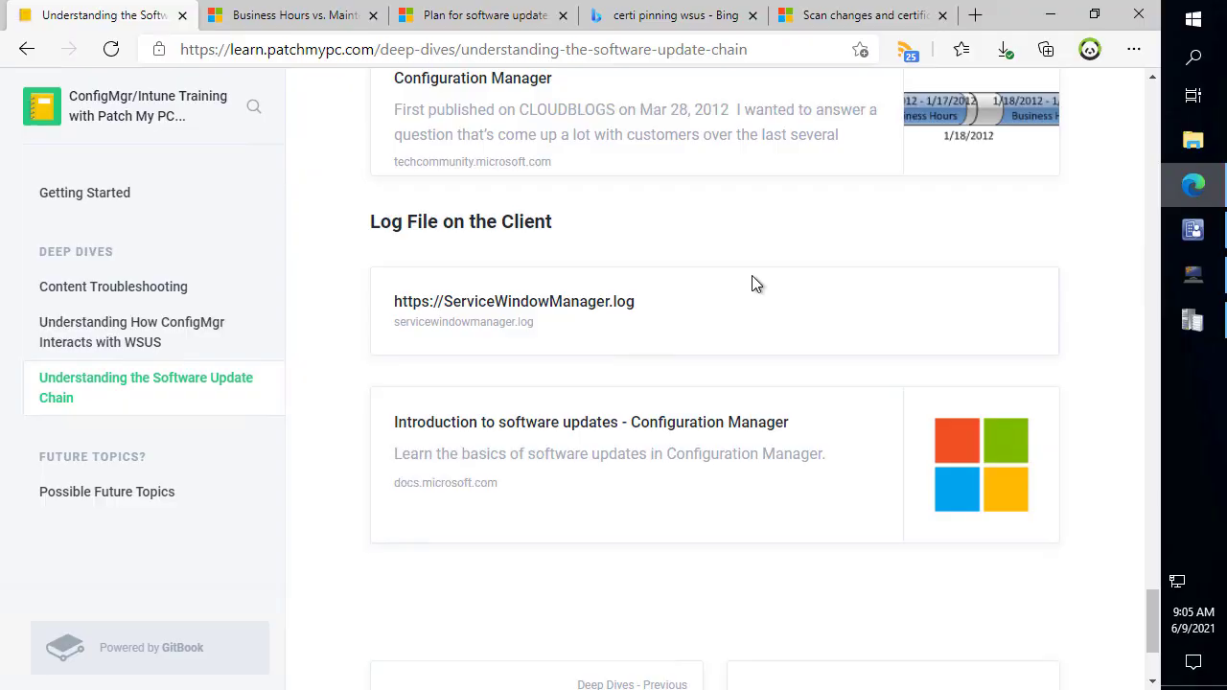
scroll(644, 311, up, 15)
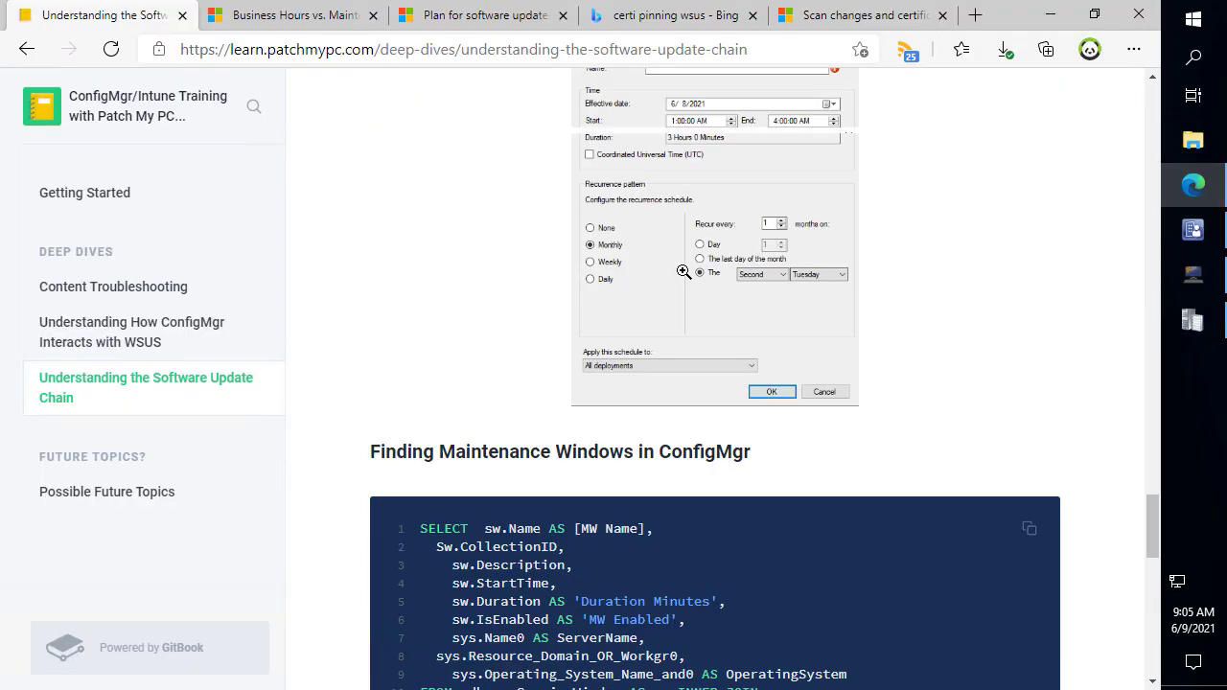
scroll(670, 293, up, 1)
scroll(657, 311, down, 2)
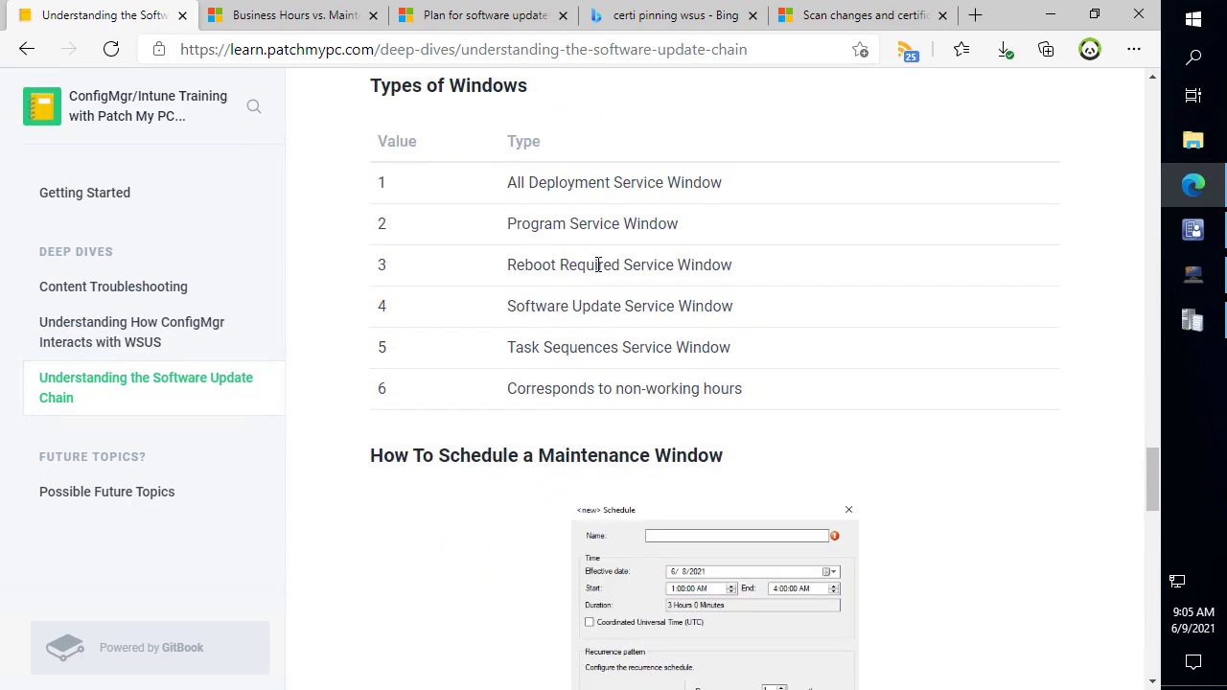
drag(777, 388, 375, 134)
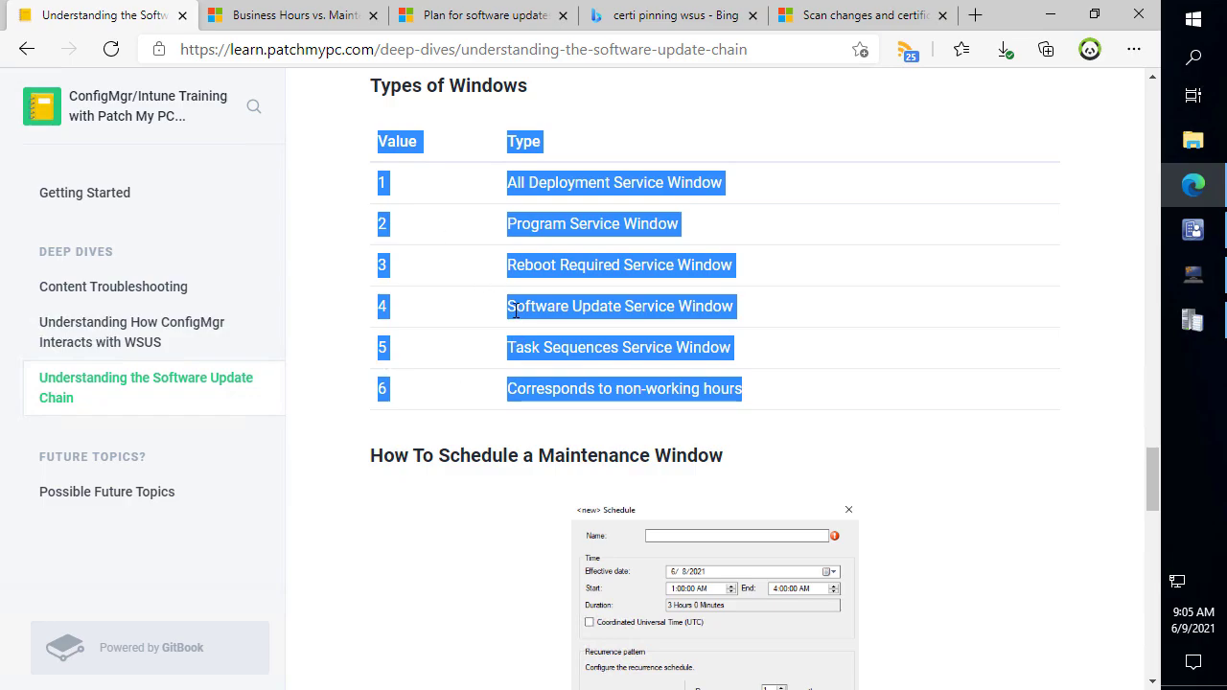
click(788, 390)
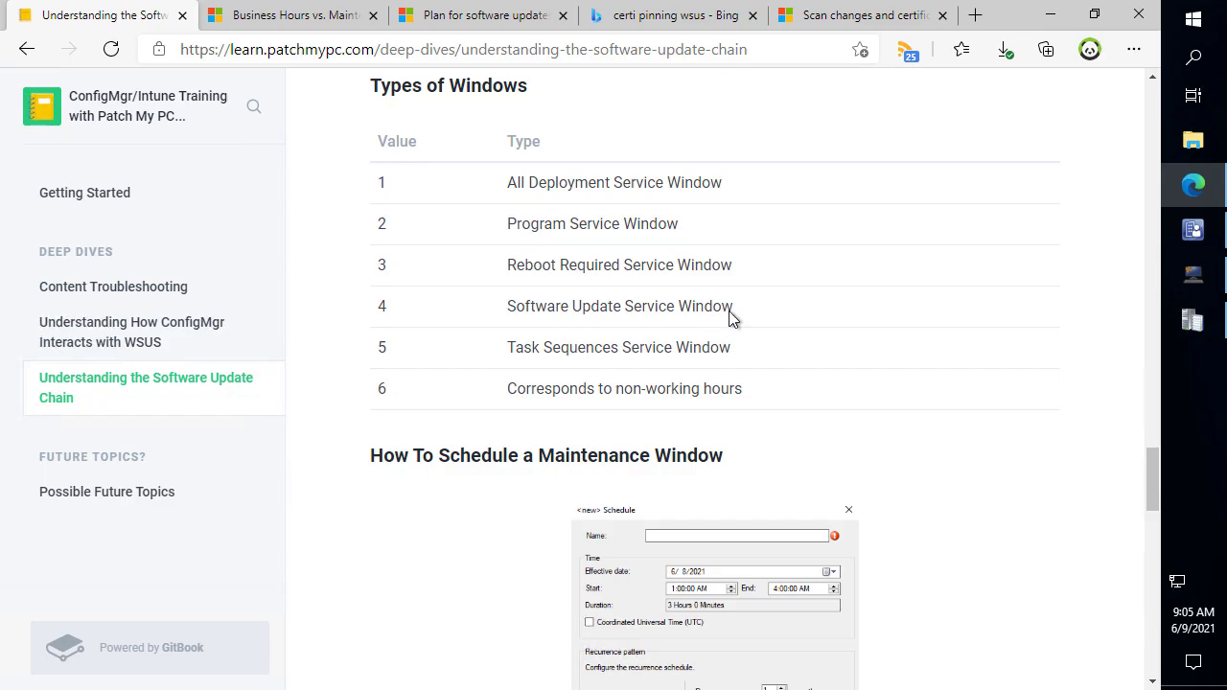
Step: Return to WMI Explorer and list the instances of the CCM_ServiceWindow class again
click(1051, 23)
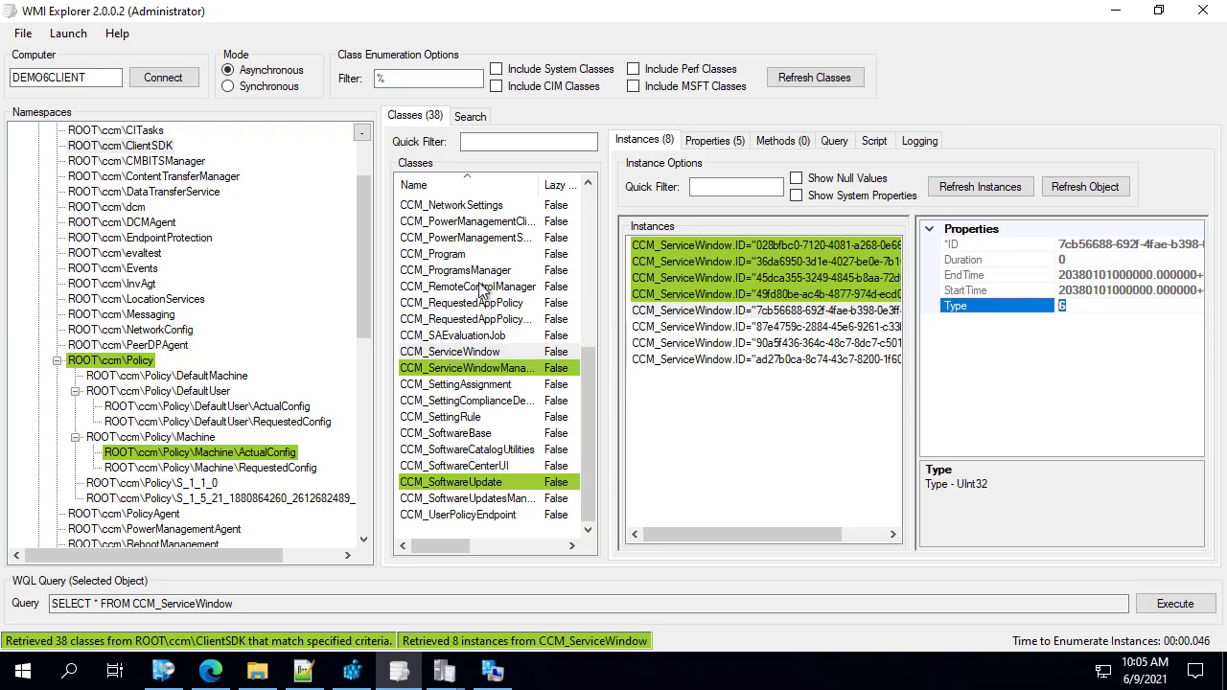
scroll(484, 290, up, 5)
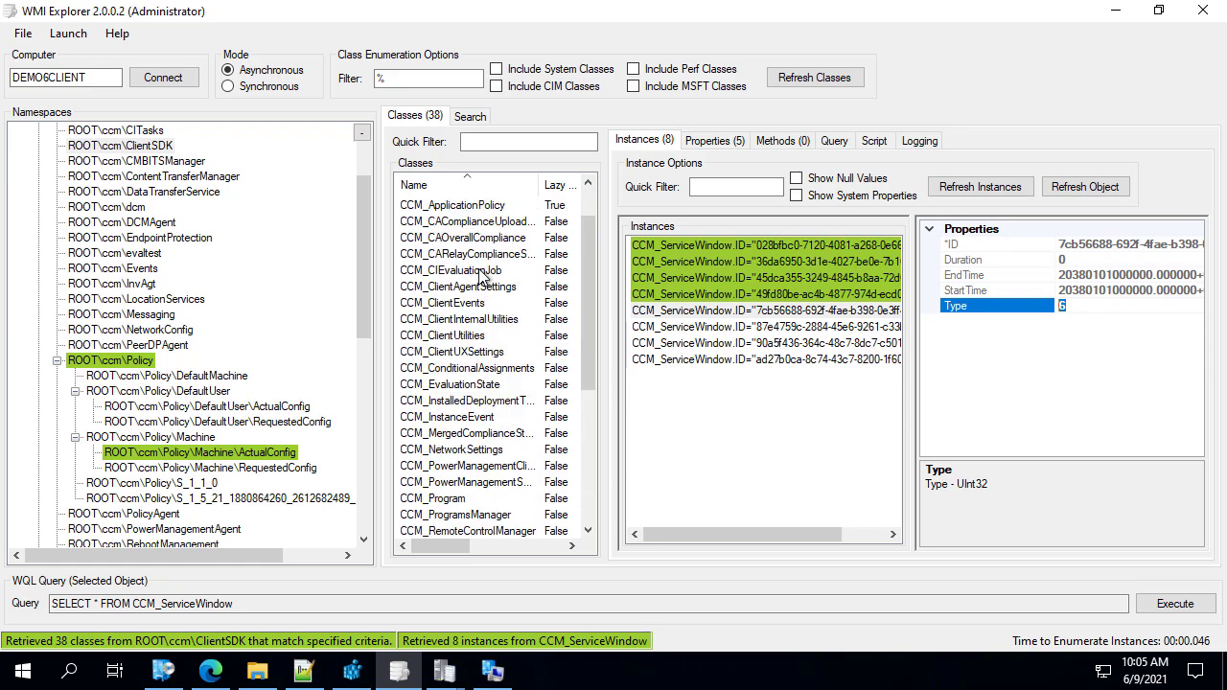
click(483, 272)
scroll(486, 343, down, 4)
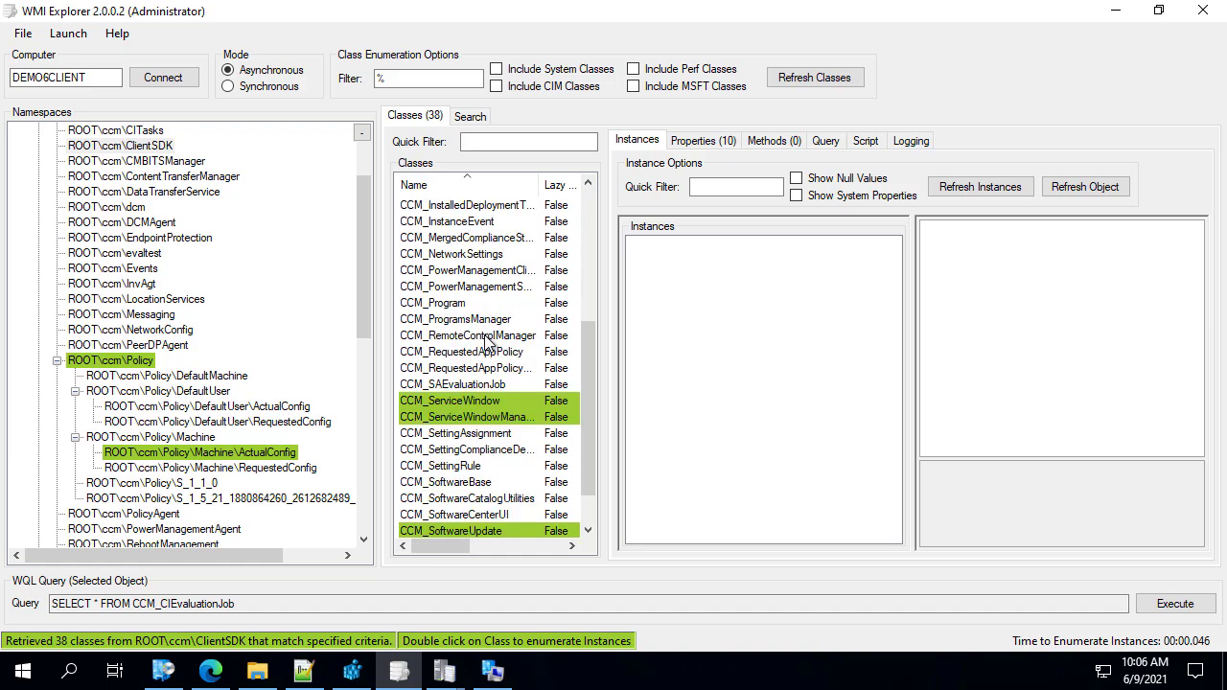
double_click(484, 401)
scroll(497, 474, down, 1)
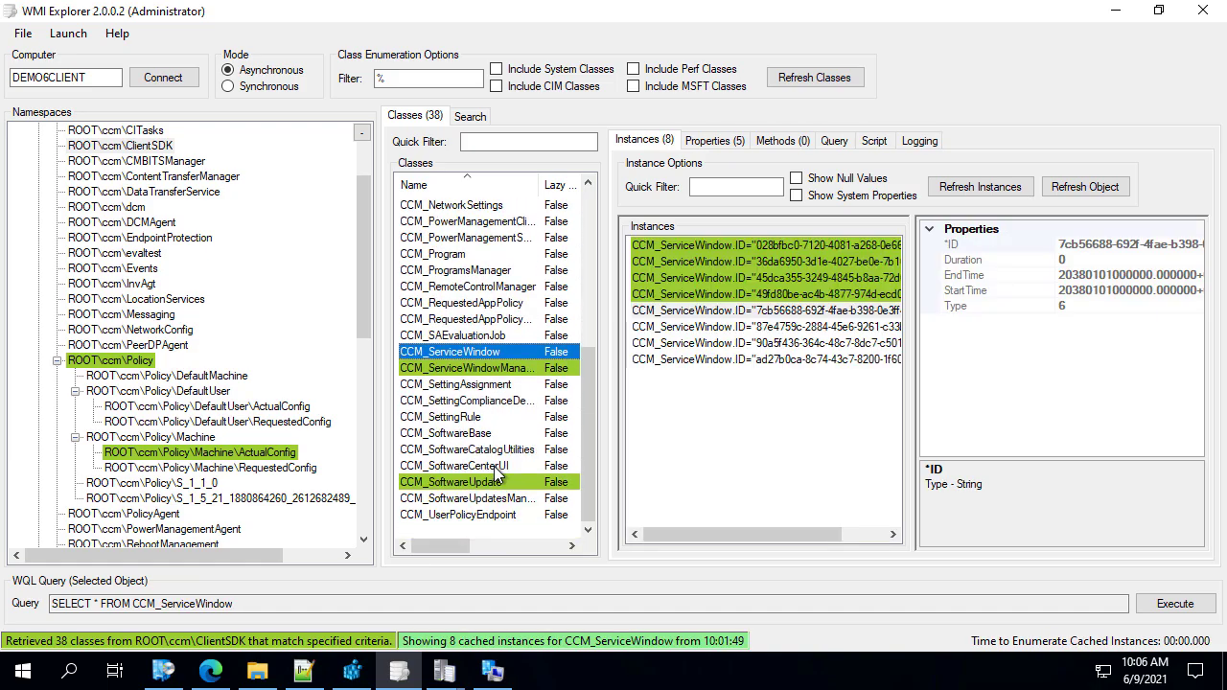
Step: Enumerate the CCM_SoftwareUpdatesManager class and display its methods
click(488, 497)
double_click(487, 502)
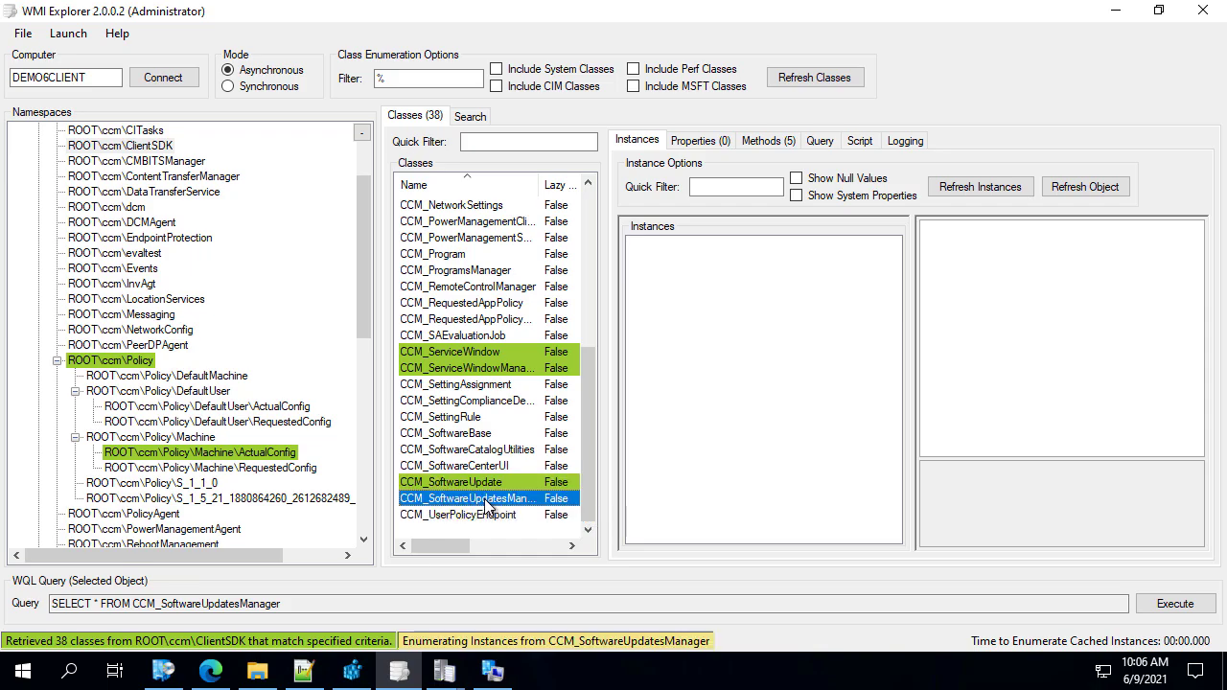
click(772, 141)
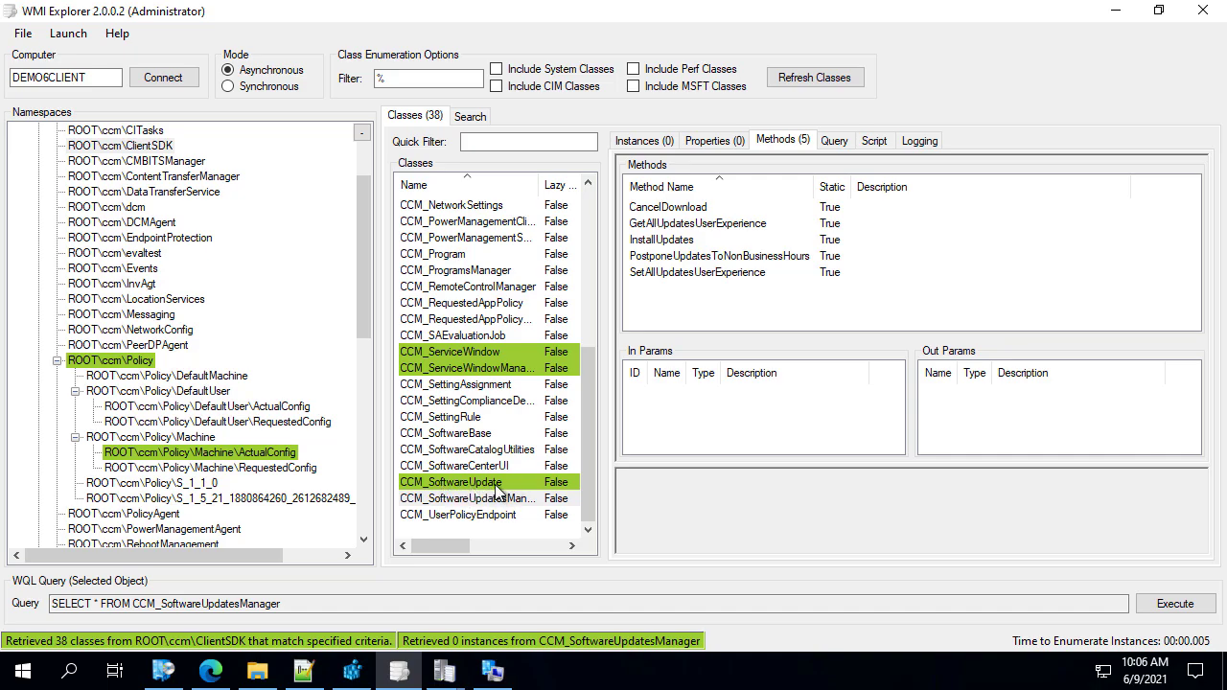
Step: Check the CCM_ServiceWindow class for methods, and display the CCM_SoftwareUpdate instance with its properties
click(463, 354)
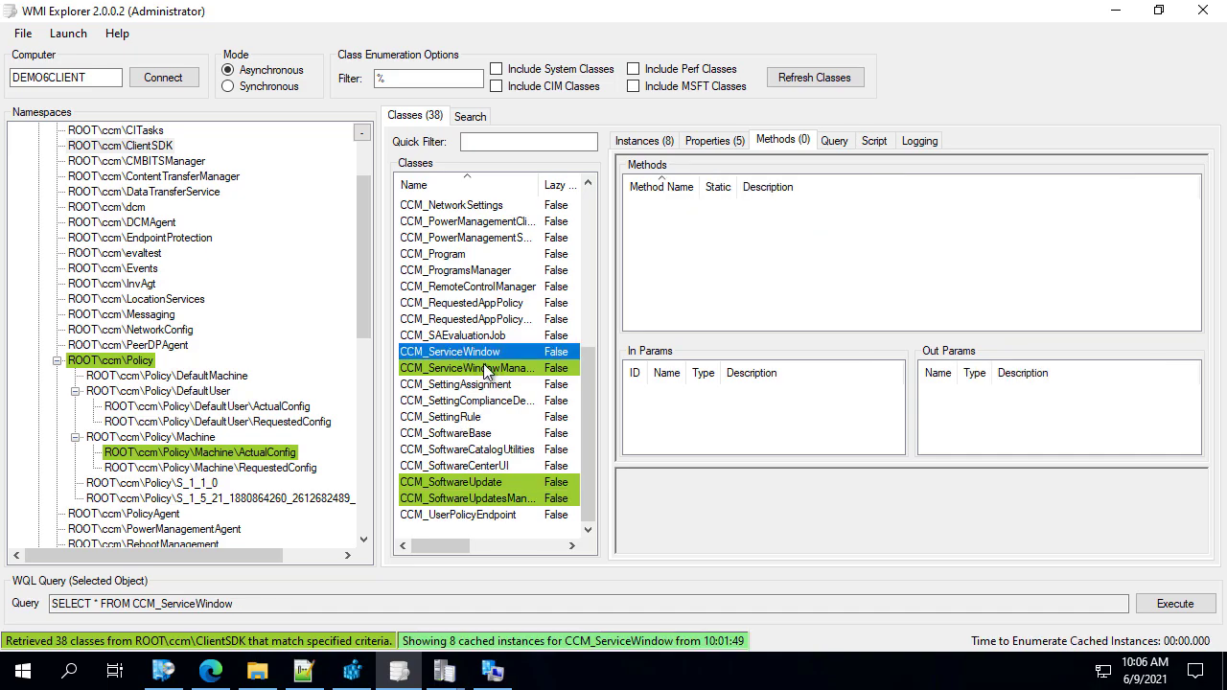
click(467, 484)
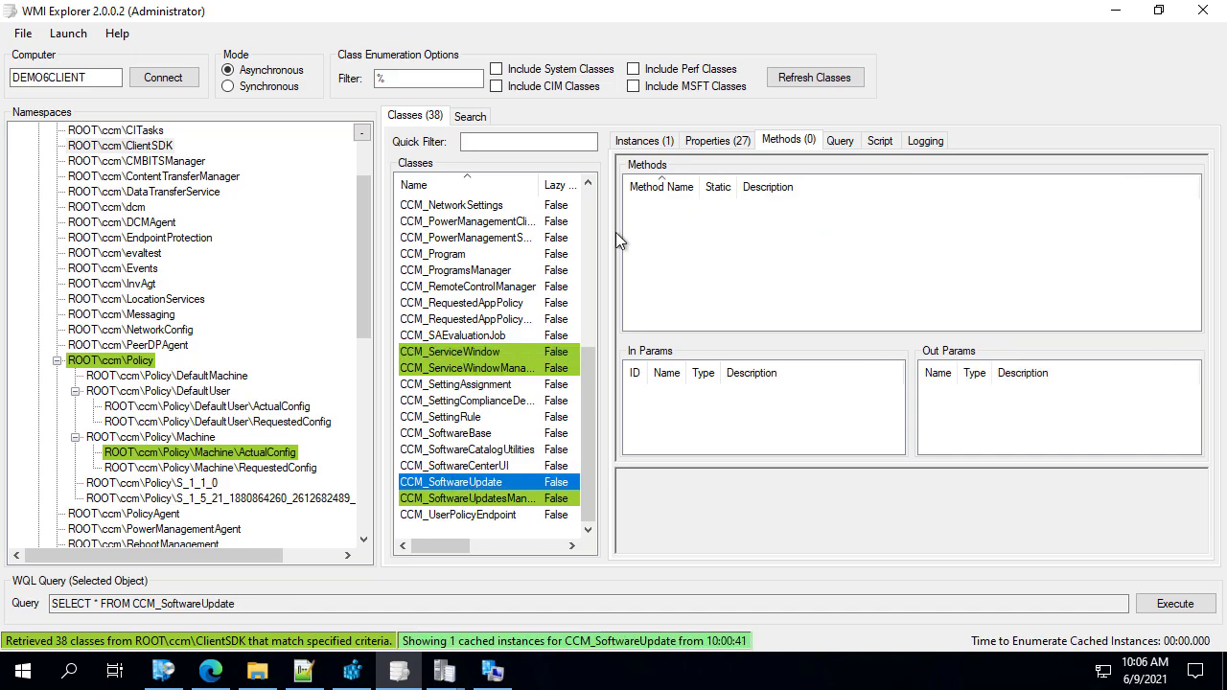
click(641, 140)
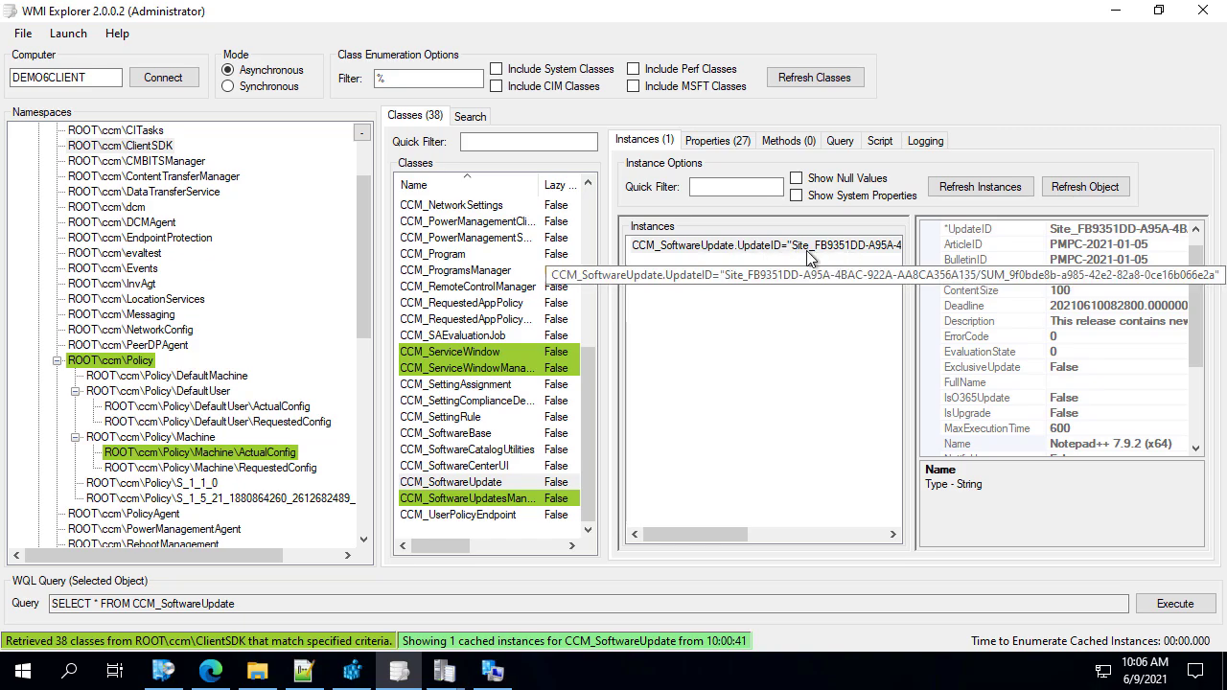
Step: Examine the InstallUpdates method of CCM_SoftwareUpdatesManager and its CCMUpdates input parameter
click(540, 499)
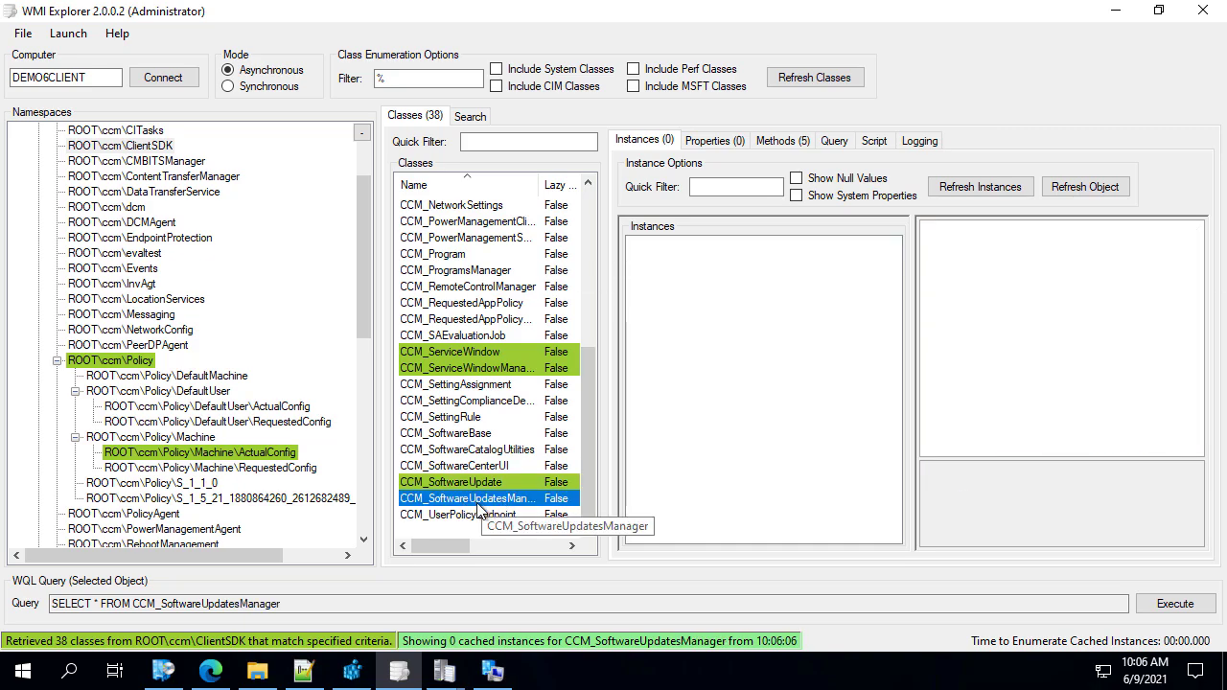
click(780, 140)
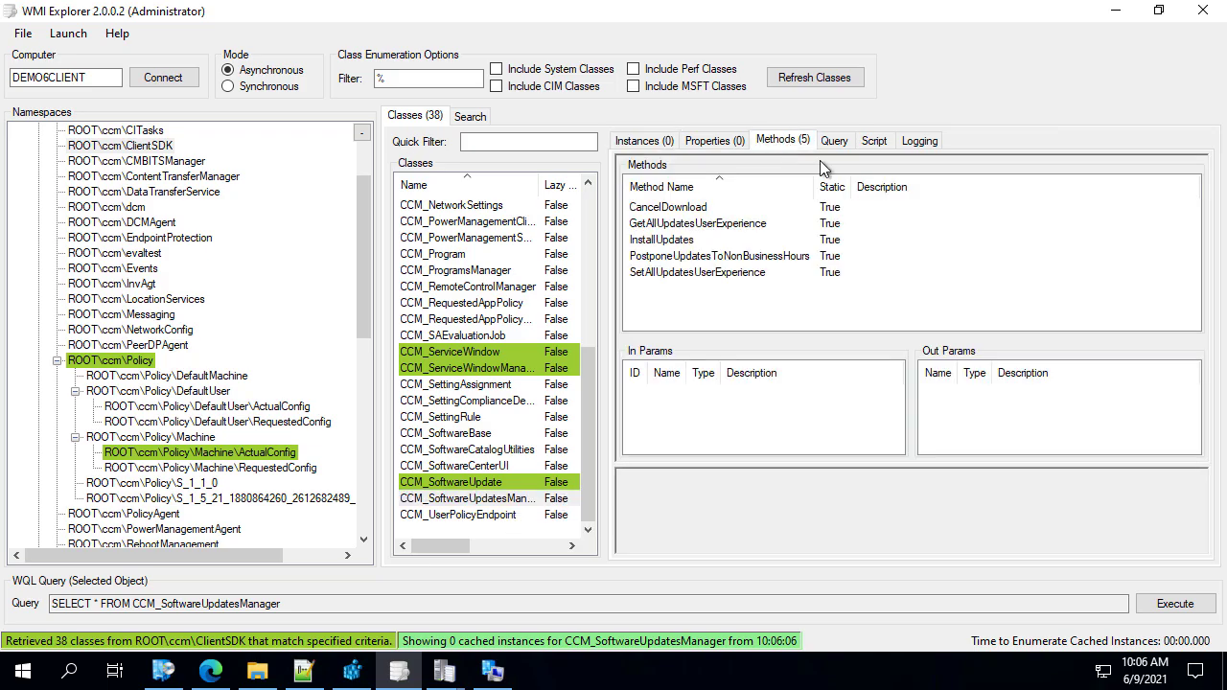
click(697, 226)
click(674, 241)
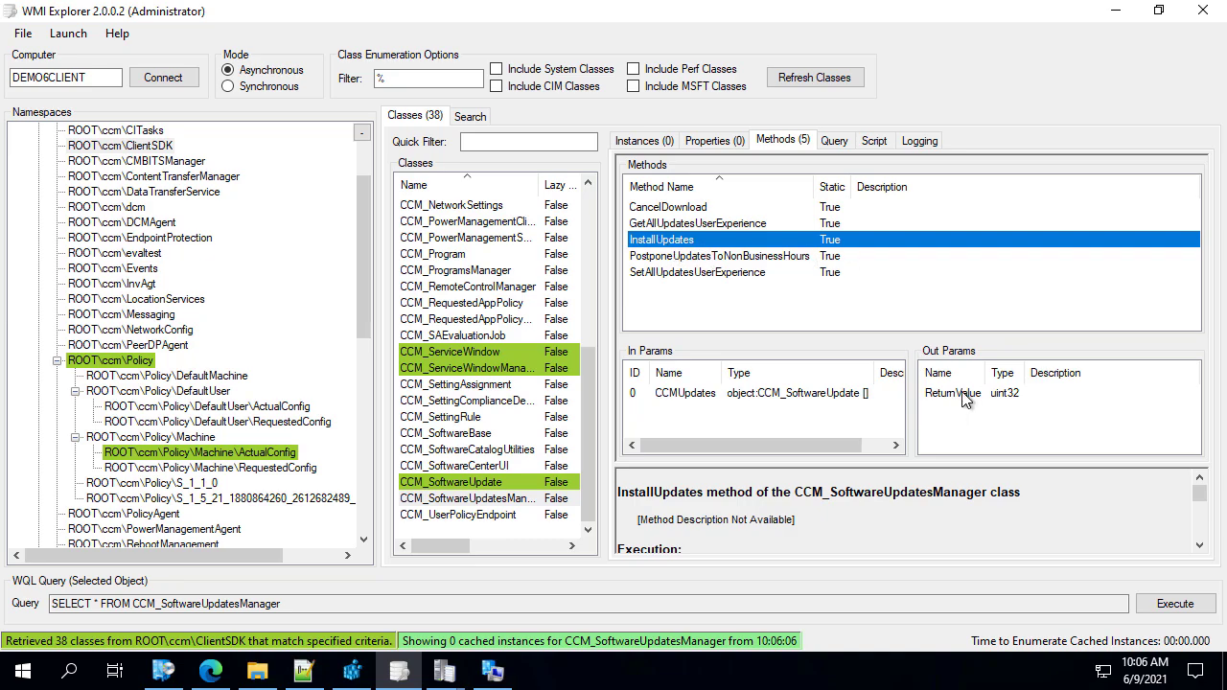
drag(705, 445, 681, 453)
click(702, 405)
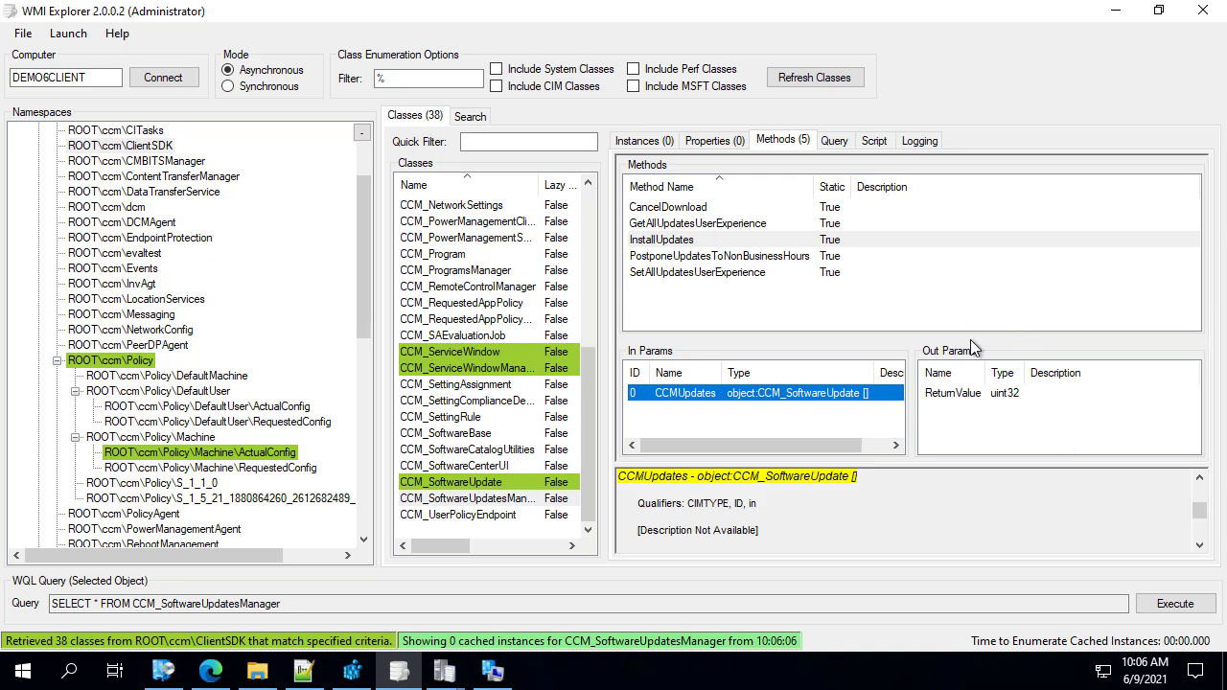
Step: Review the properties of the CCM_SoftwareUpdate instance again, and return to the CCM_SoftwareUpdatesManager class
click(471, 477)
click(661, 140)
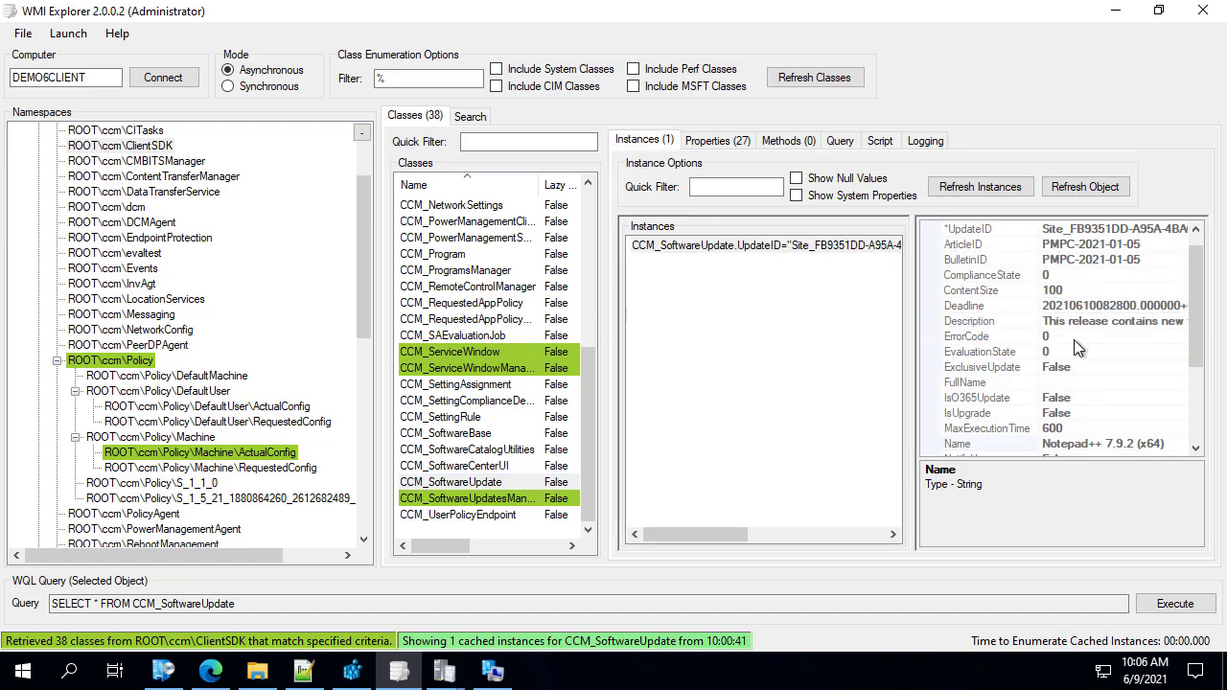
click(499, 499)
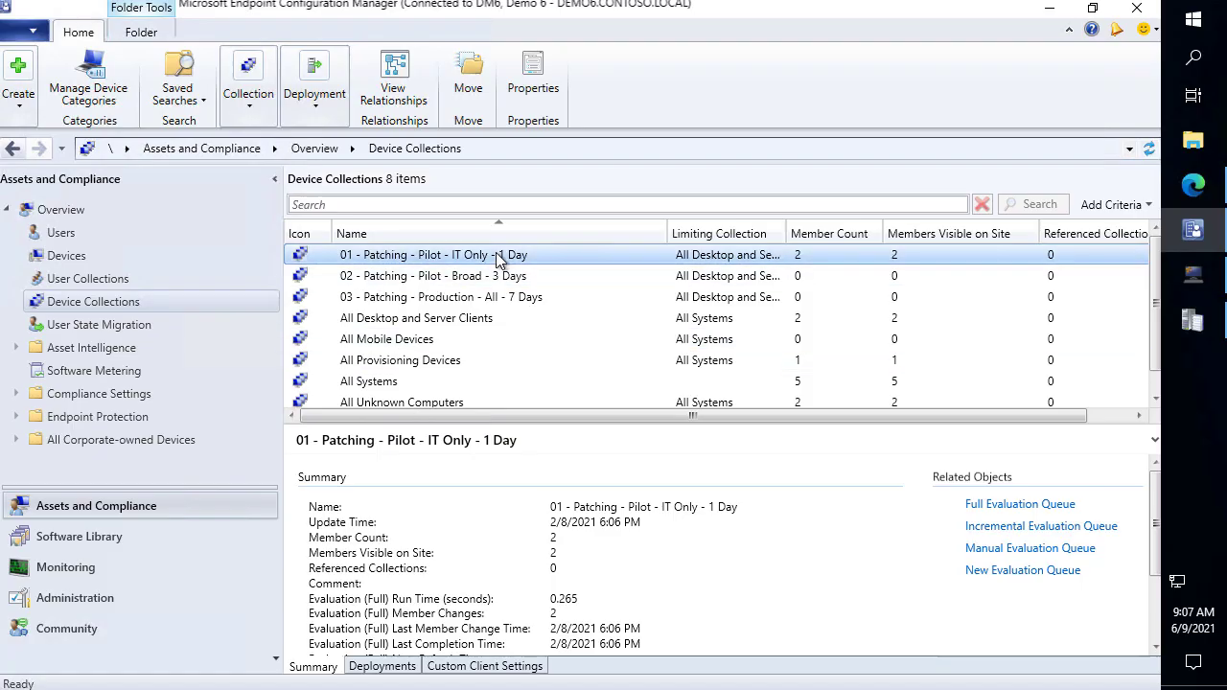
right_click(498, 257)
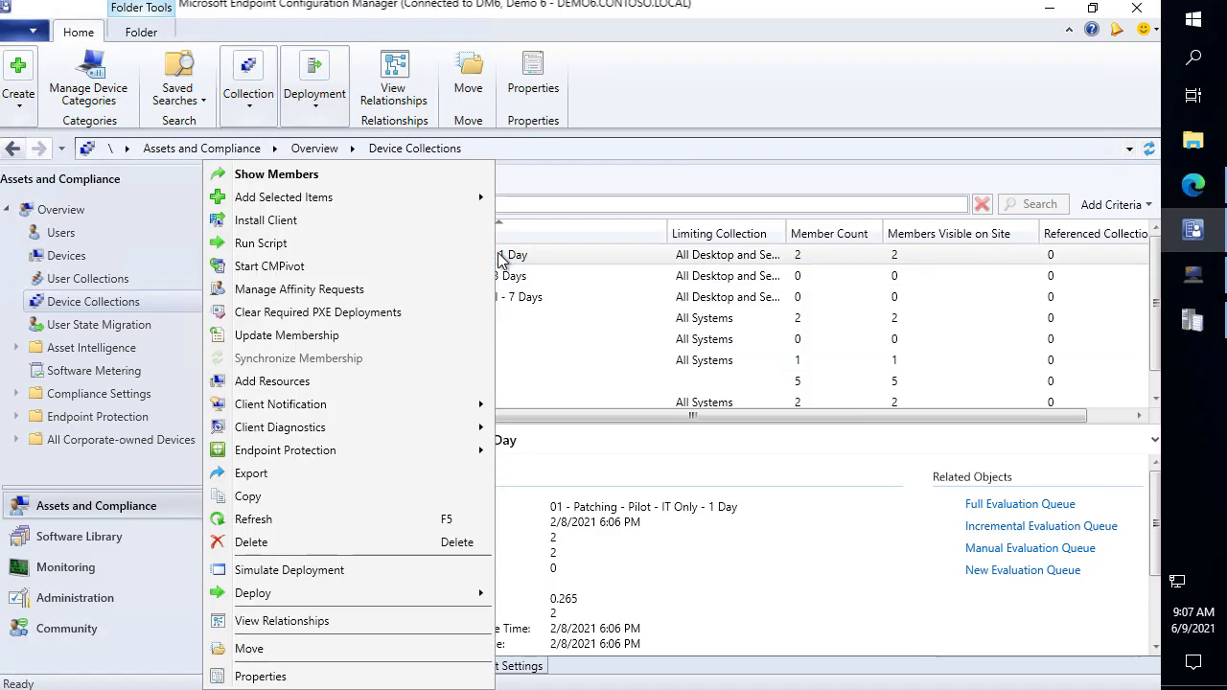
click(106, 597)
click(107, 597)
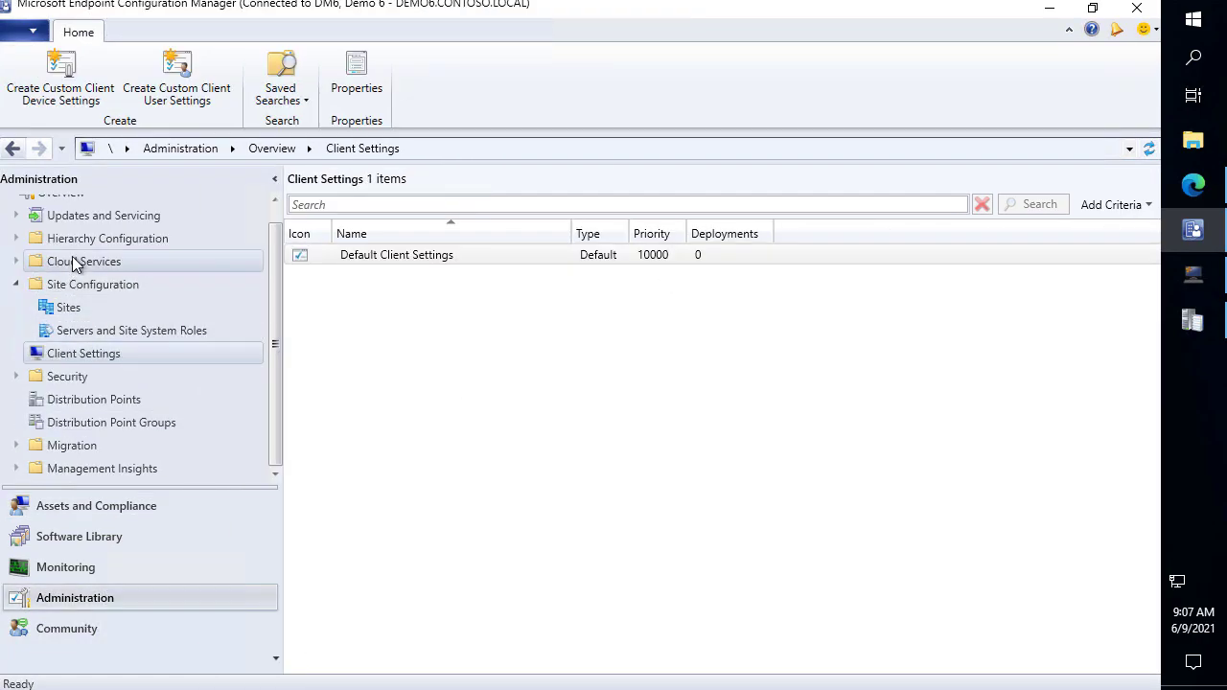
Step: Check the downloaded and deployed status of Notepad++ 7.9.2 (x64) in All Software Updates, and open the update's properties
click(84, 536)
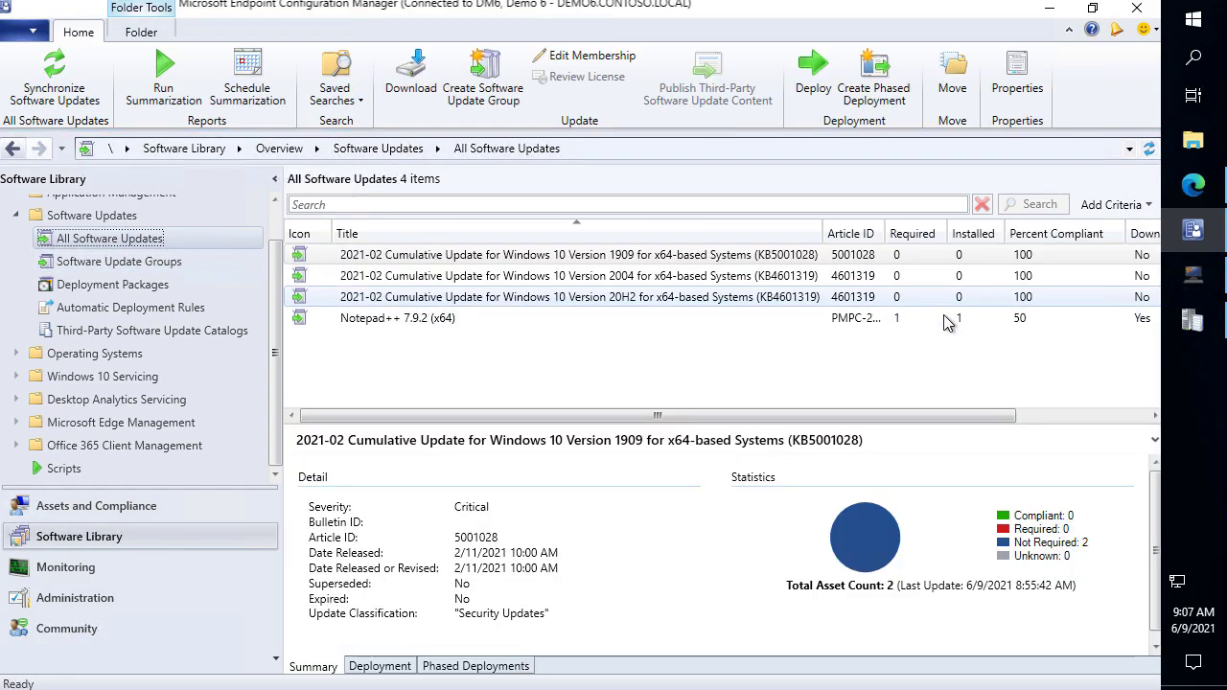
click(1006, 327)
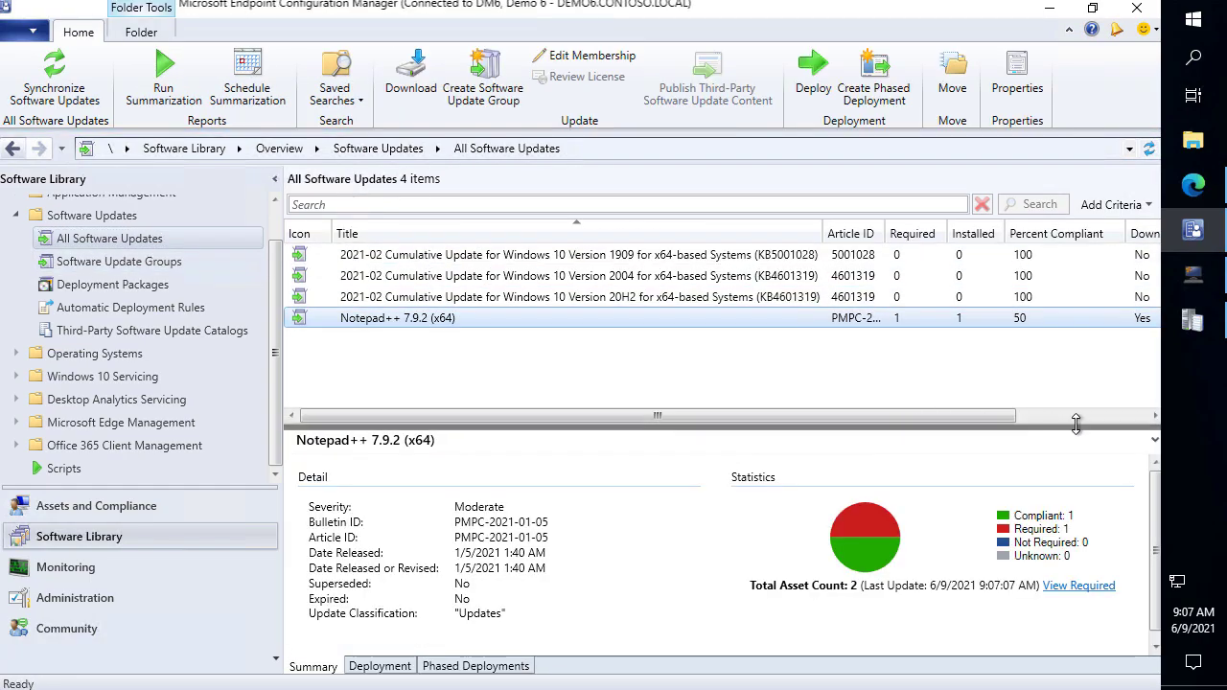
drag(947, 422, 1122, 428)
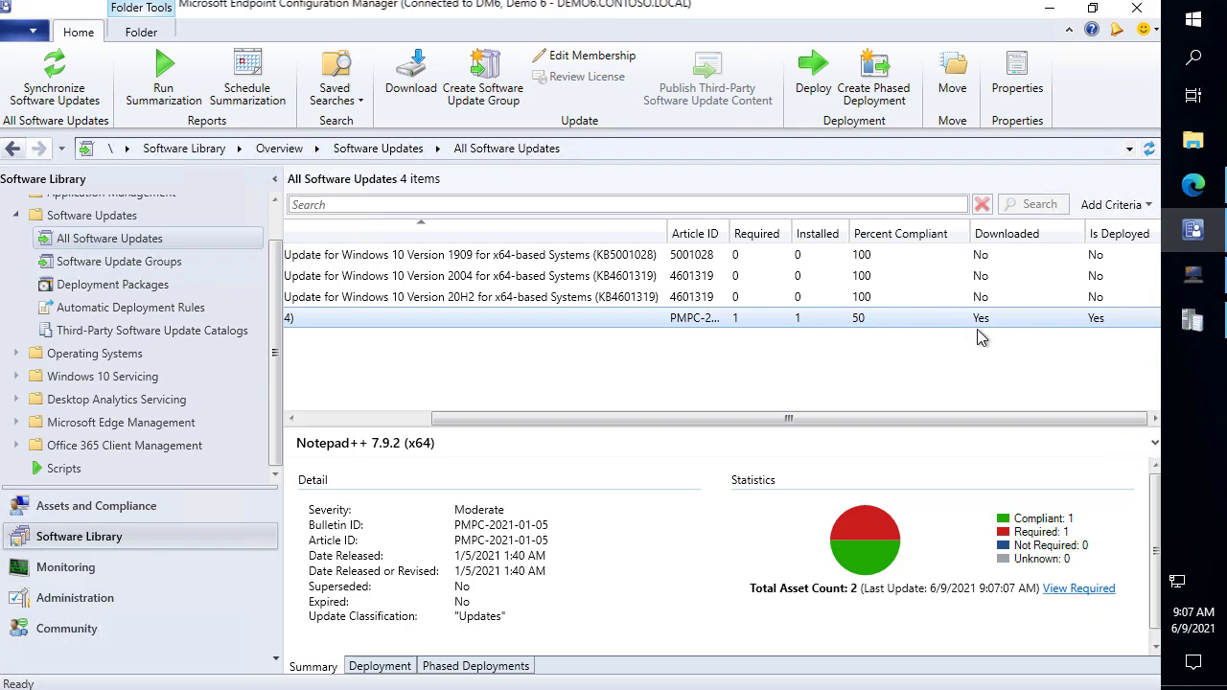
right_click(793, 322)
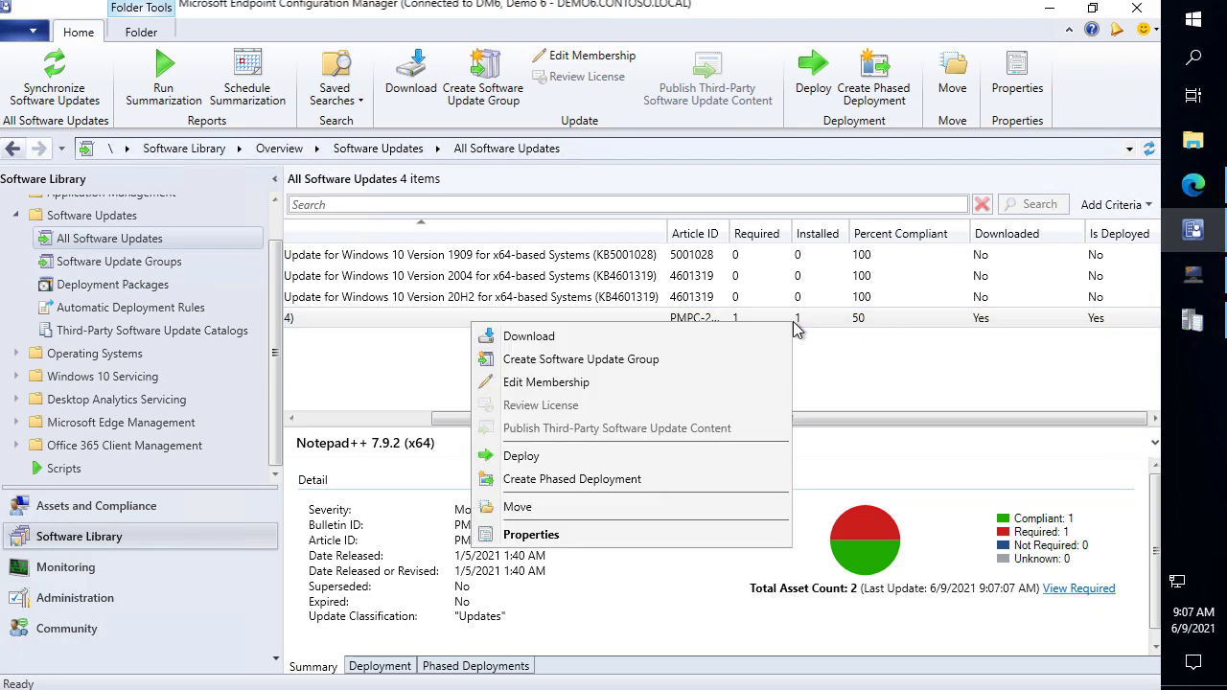
click(568, 538)
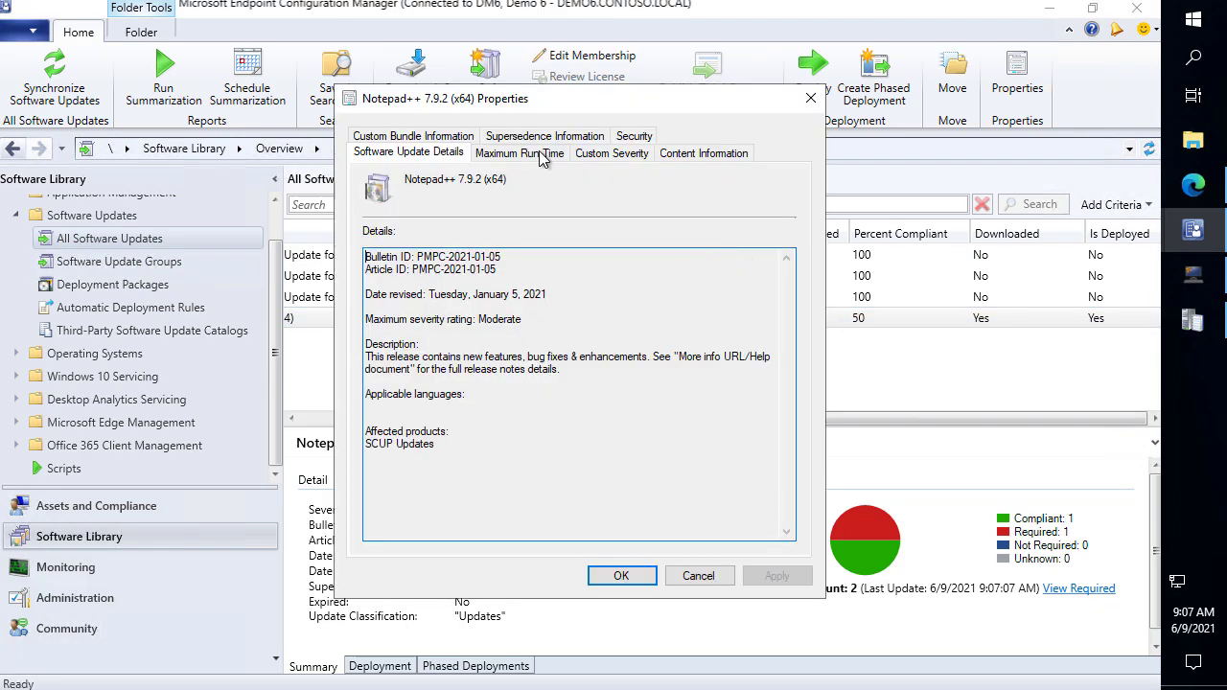
Step: Check the maximum run time of Notepad++ 7.9.2 (x64), and close the update's properties without changes
click(535, 157)
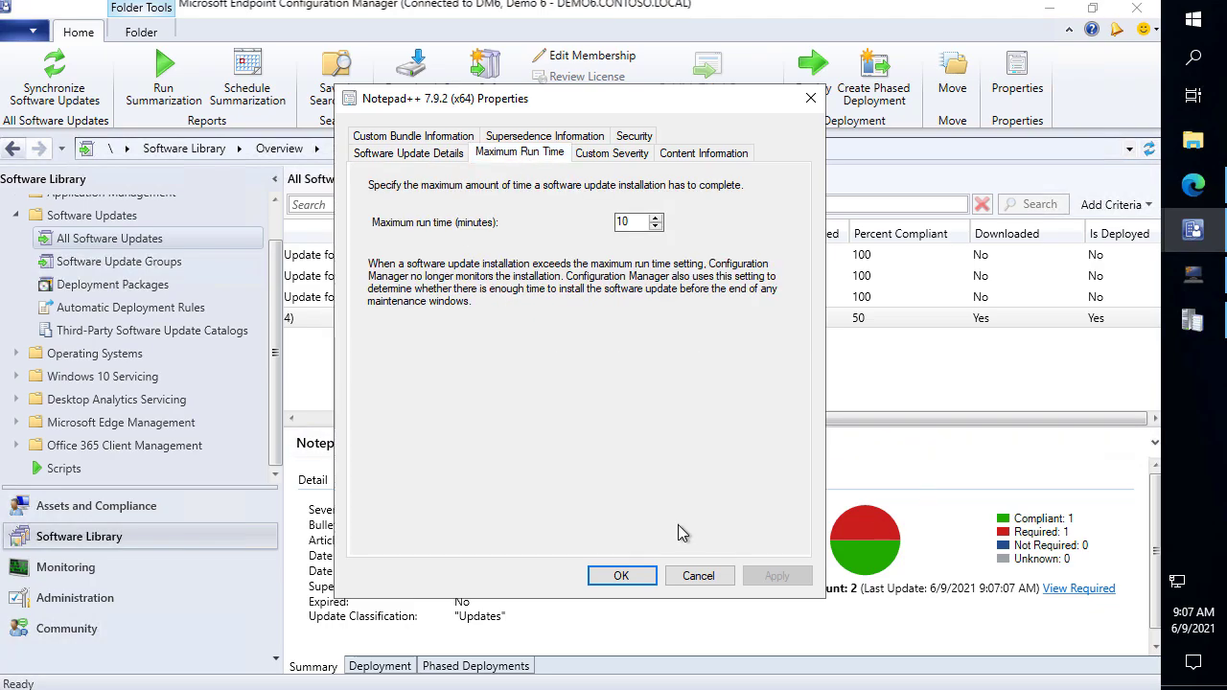
click(696, 577)
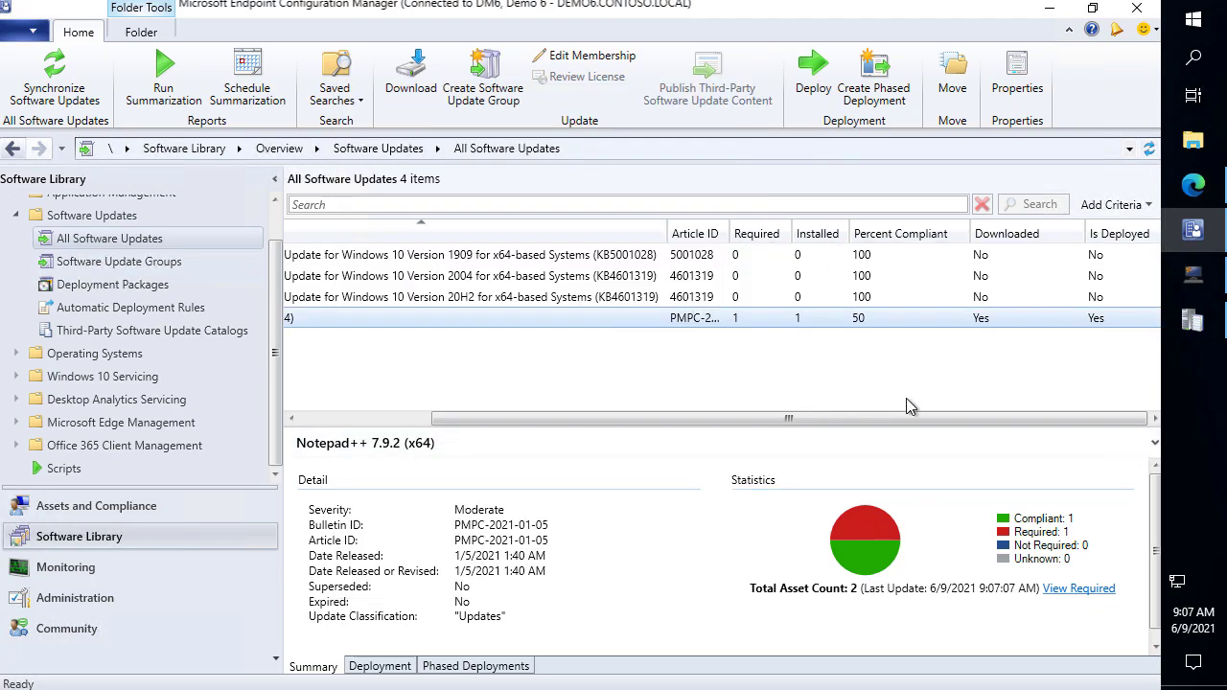
click(764, 410)
click(331, 319)
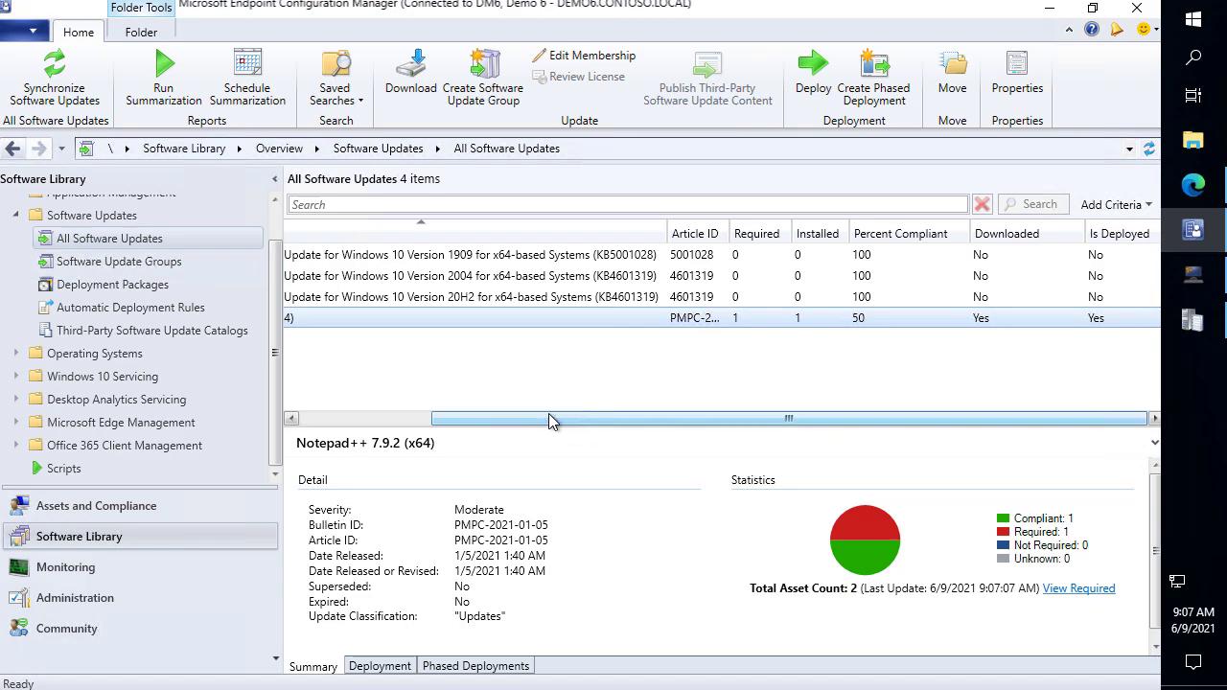
drag(582, 422, 431, 426)
Step: Open the properties of the DM6 - Demo 6 site under Site Configuration, and close them again
click(86, 598)
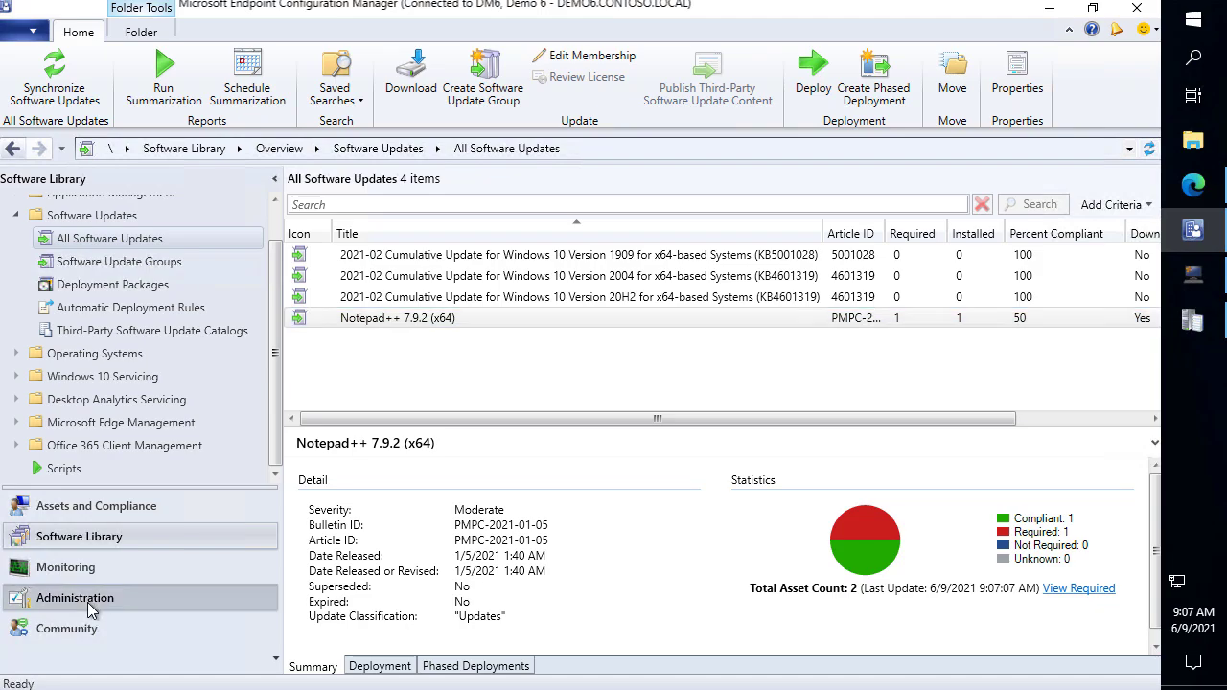
click(71, 326)
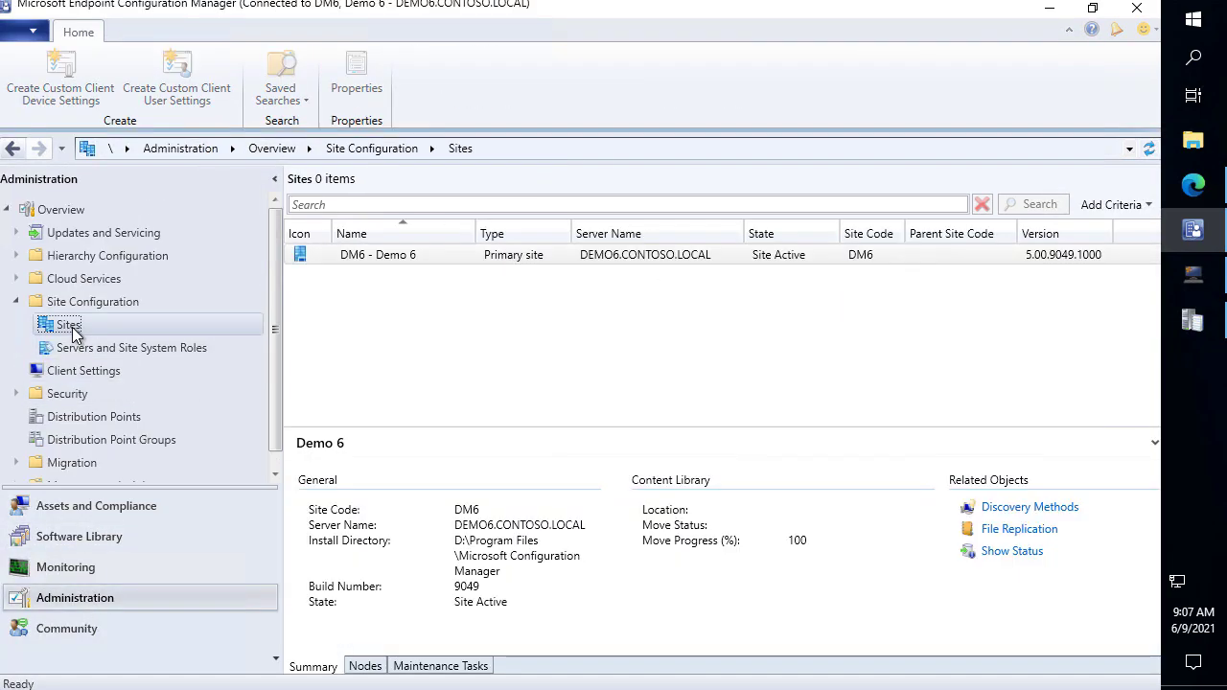
click(427, 262)
click(955, 86)
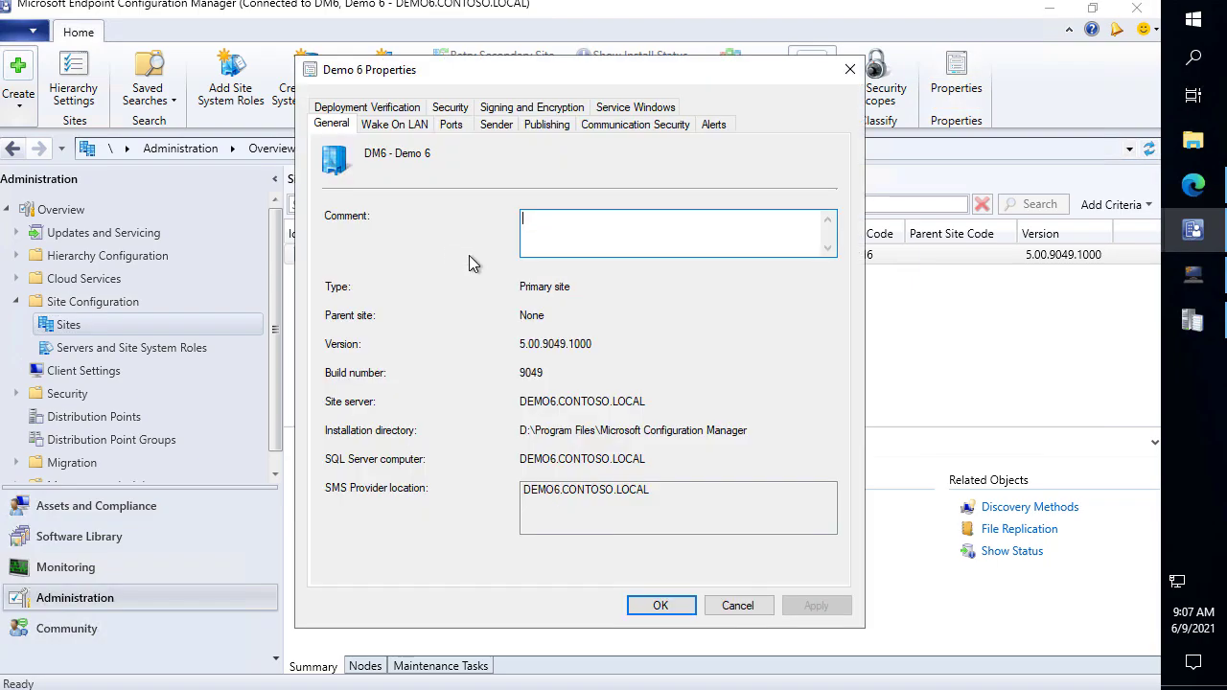
click(856, 65)
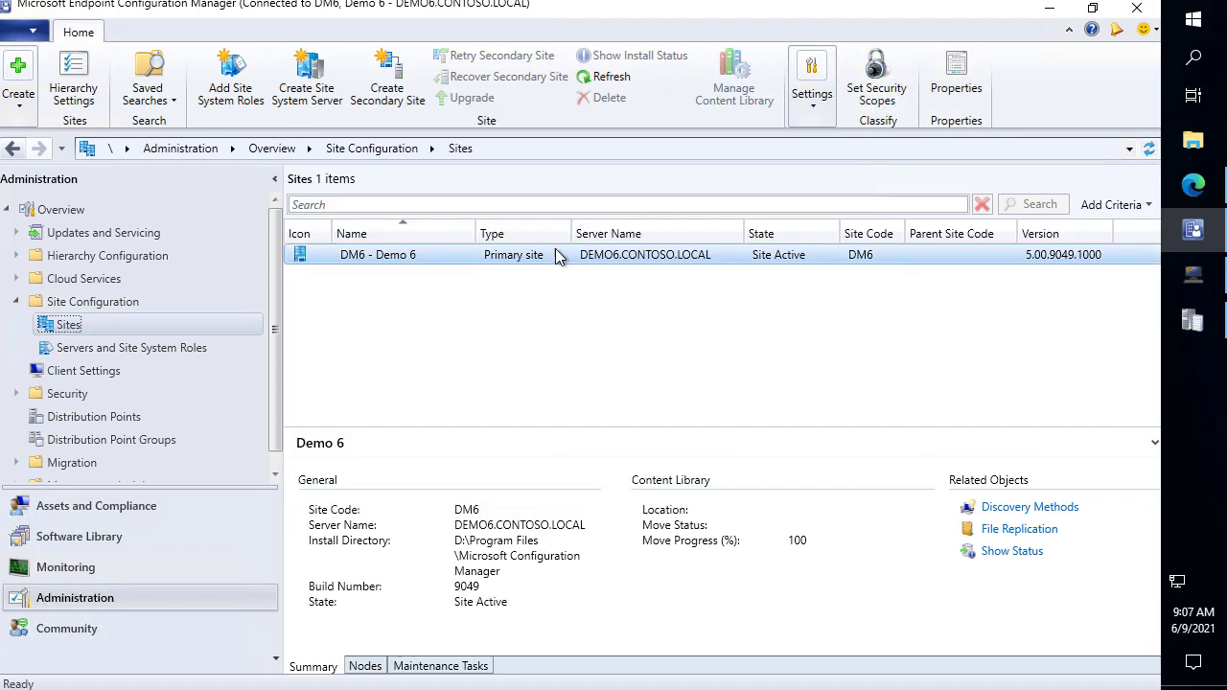
Step: Examine the default maximum run times for feature, non-feature and Office 365 updates in the site's Software Update Point component, and close it without changes
right_click(292, 254)
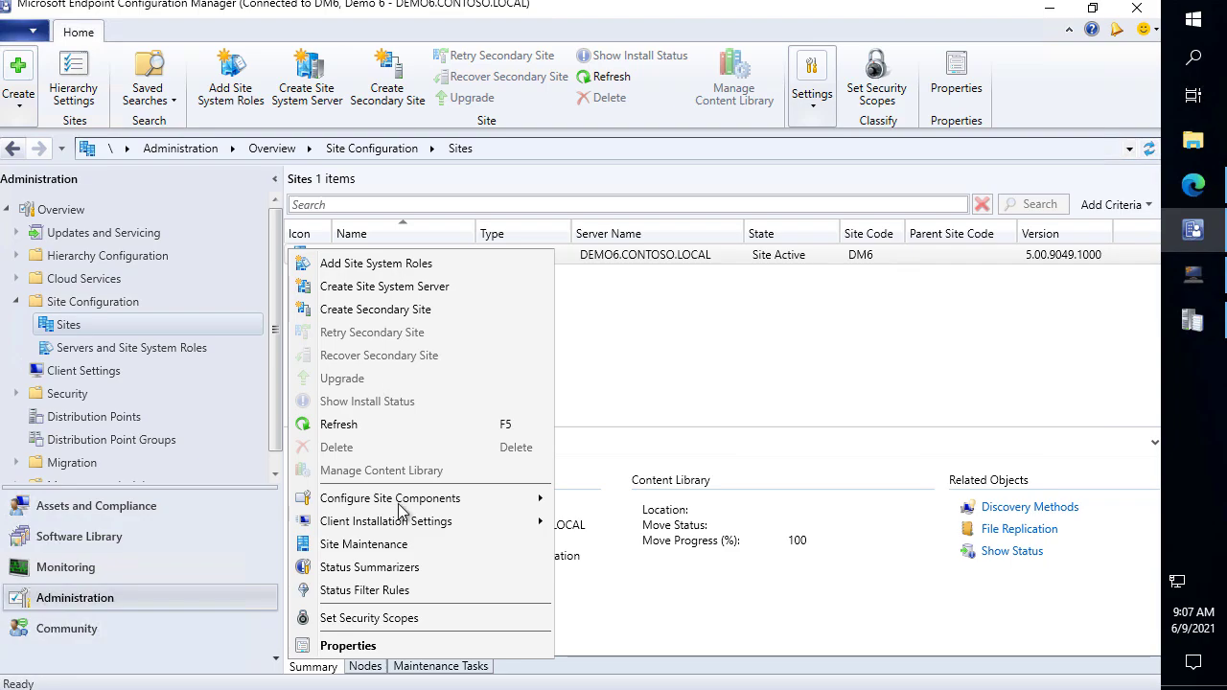
mouse_move(386, 506)
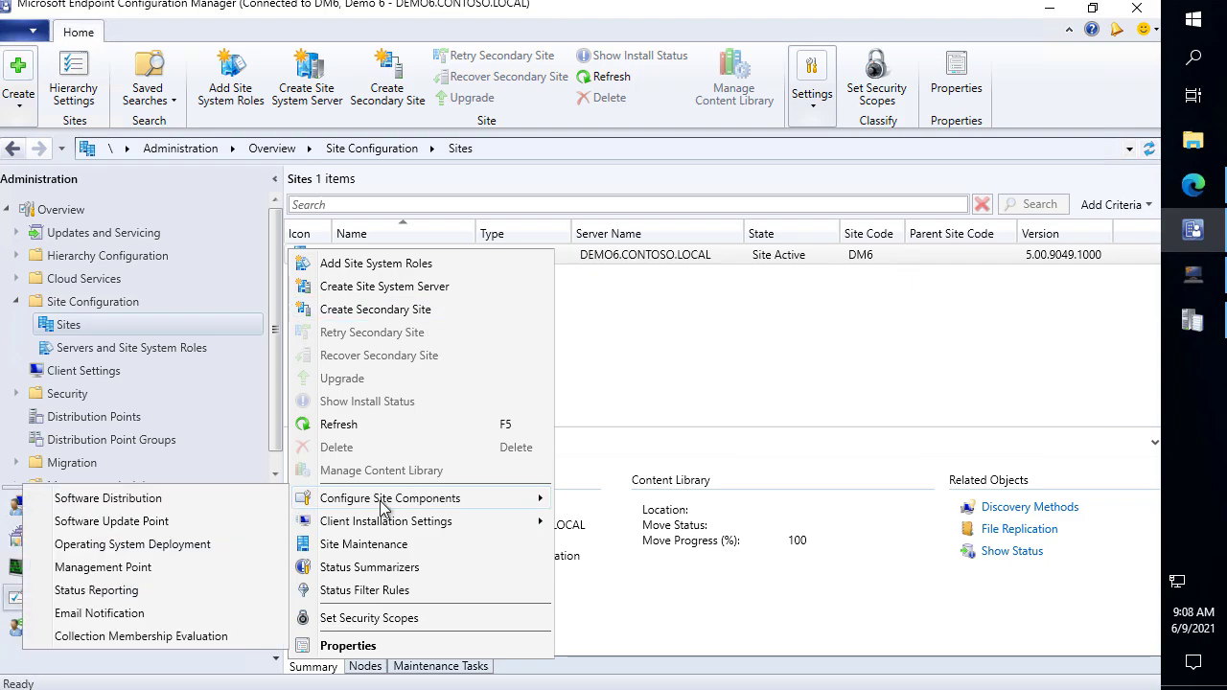
click(155, 523)
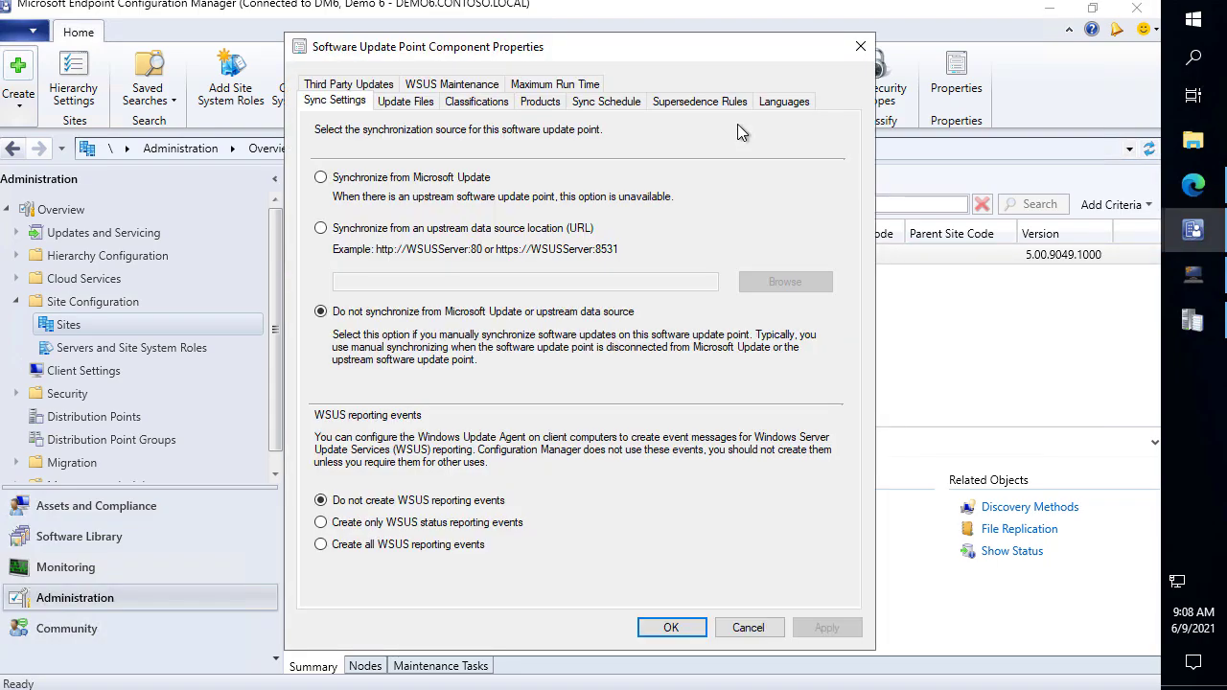
click(554, 85)
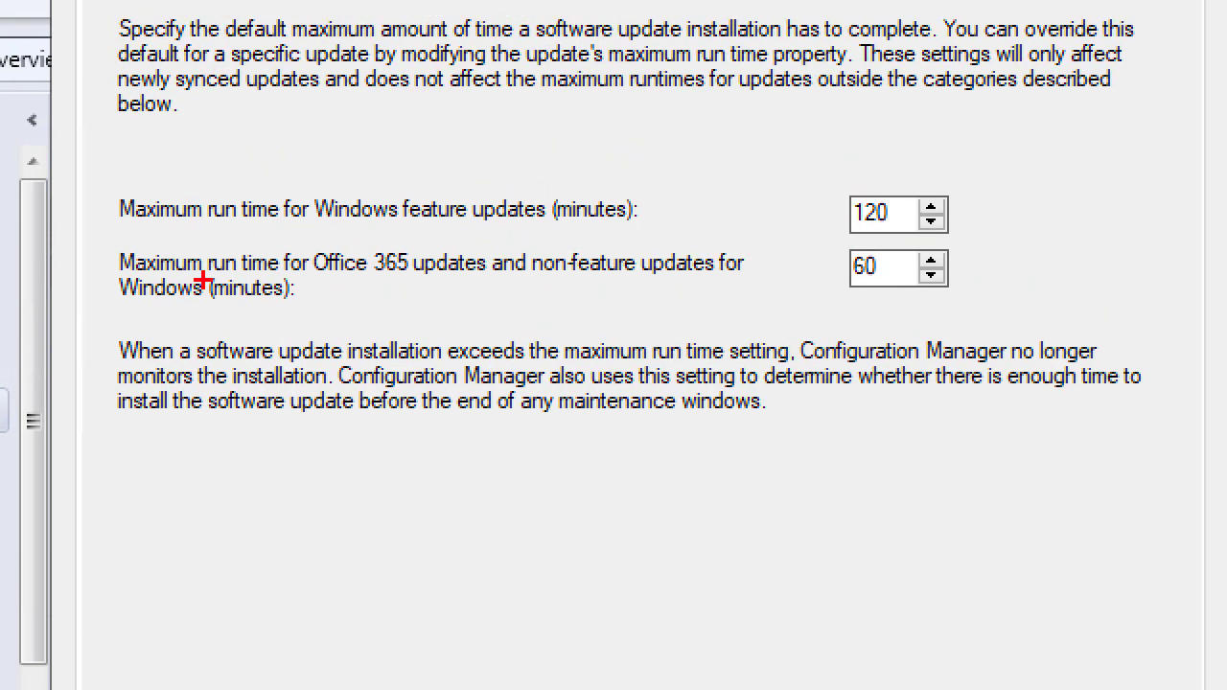
drag(393, 227, 522, 221)
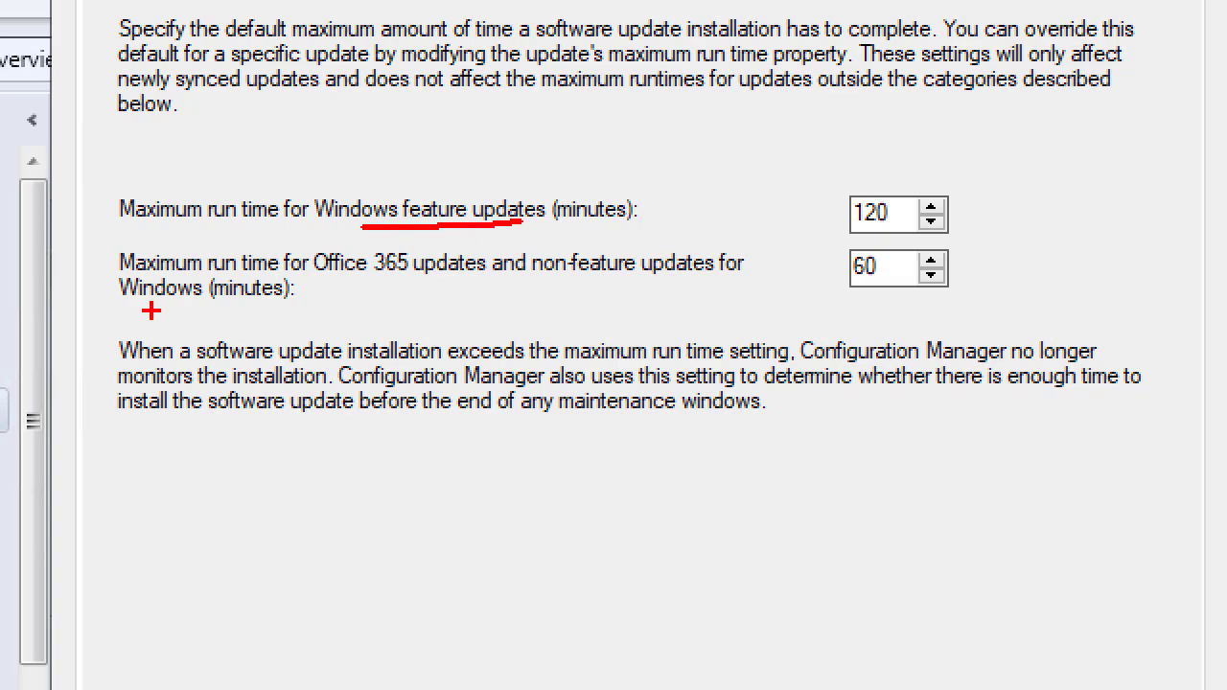
drag(380, 283, 528, 289)
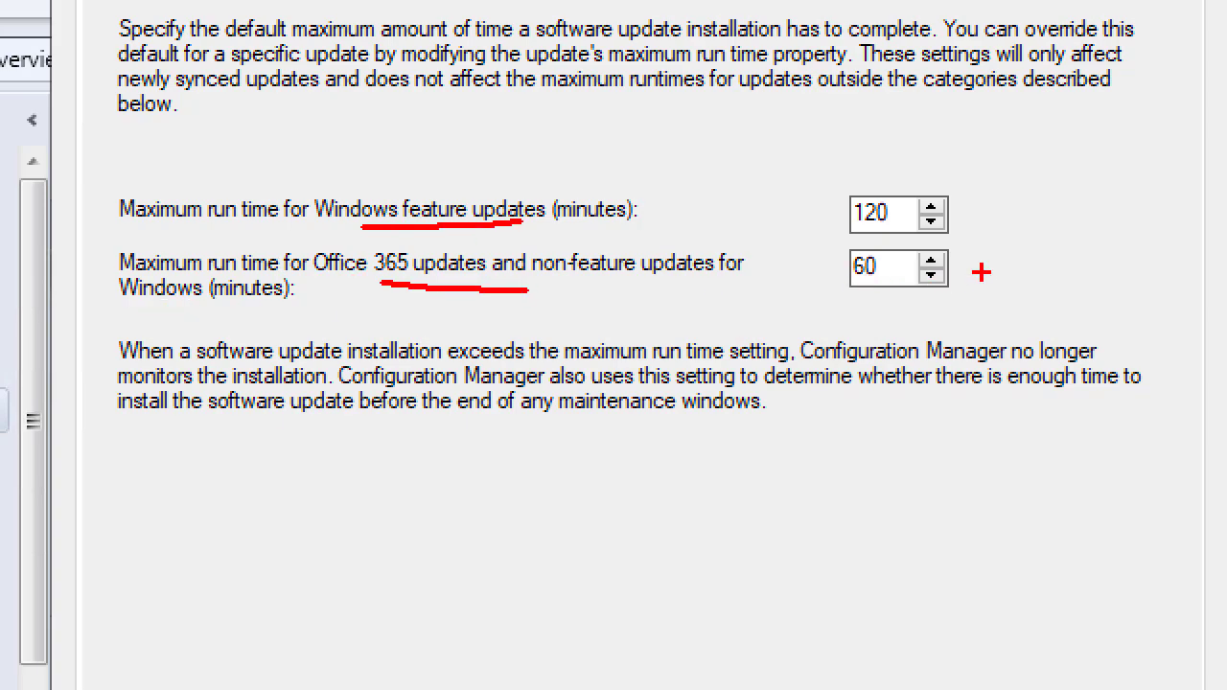
drag(980, 272, 1062, 235)
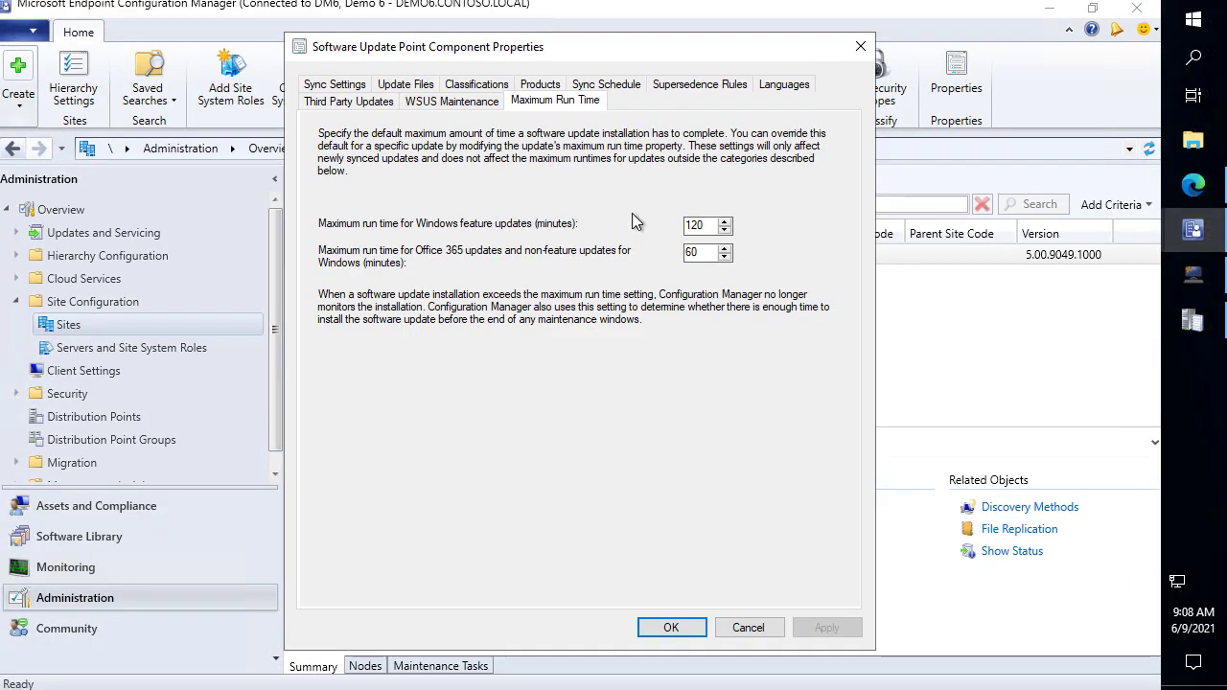
click(750, 631)
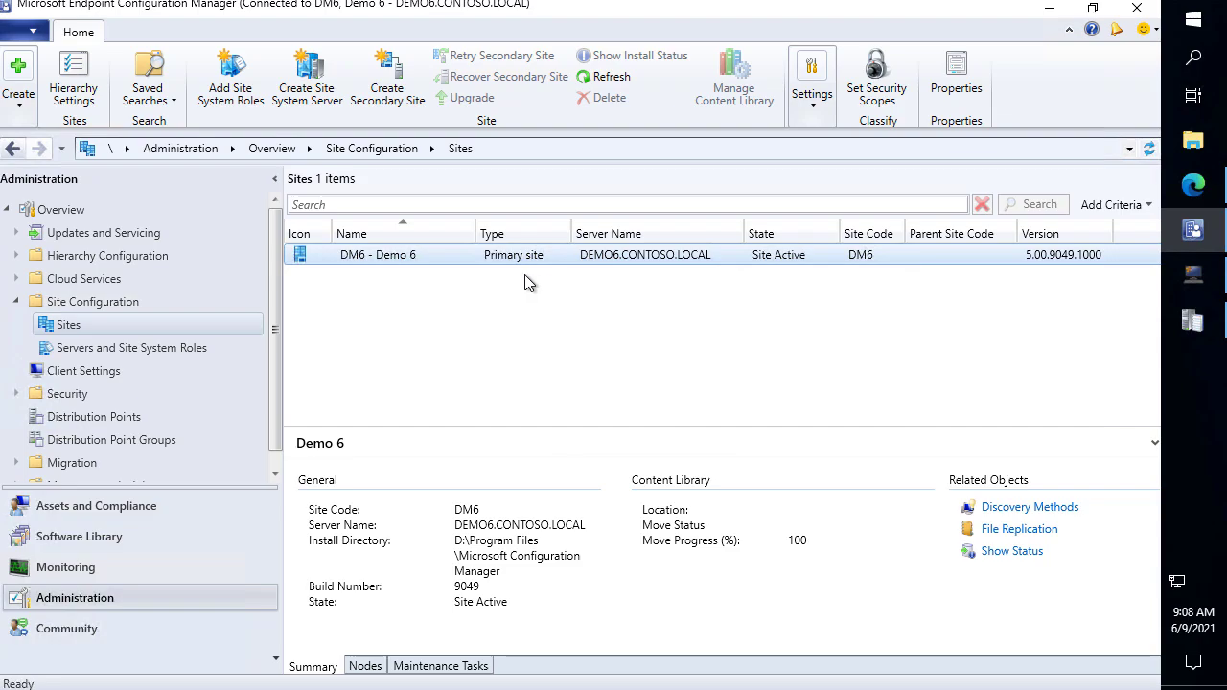
Step: Look through the Updates and Servicing, Hierarchy Configuration and Cloud Services nodes, and collapse Cloud Services and Site Configuration
click(96, 236)
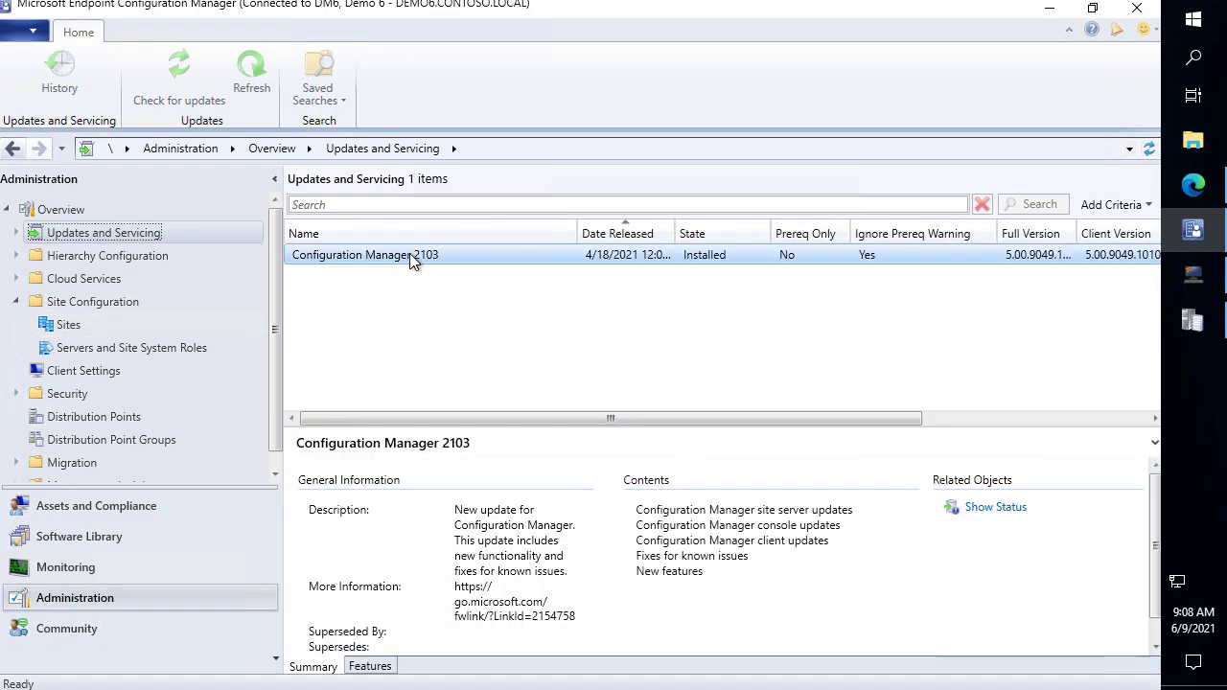
click(84, 259)
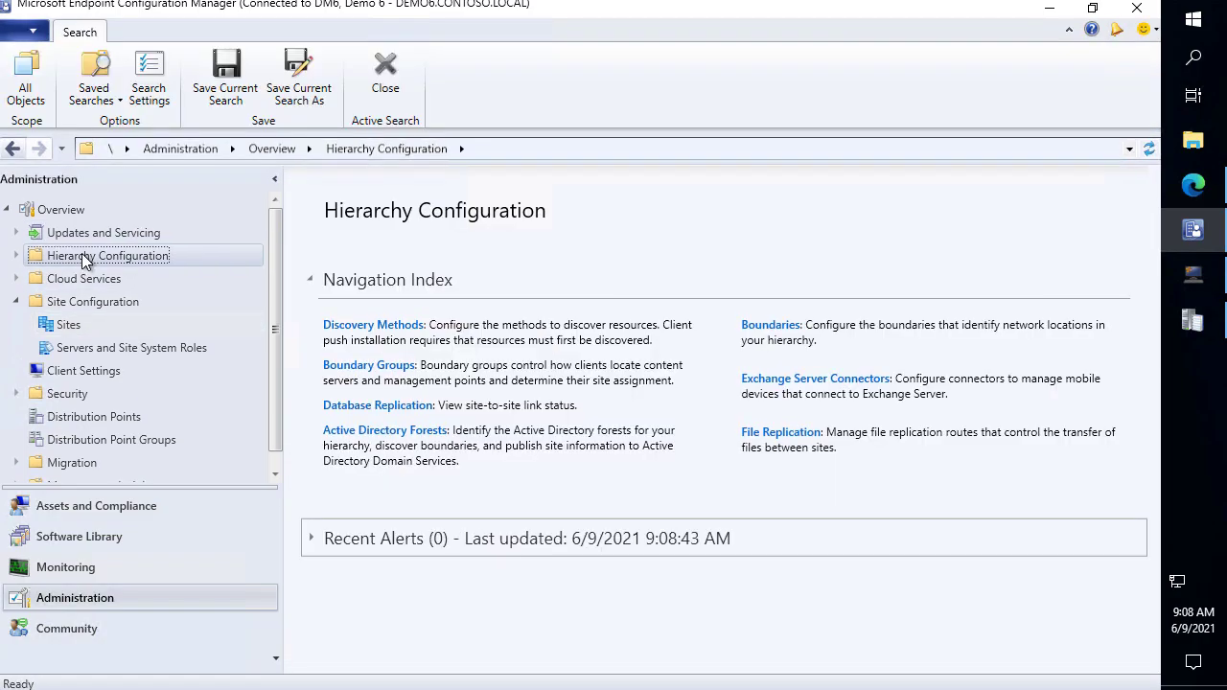
click(86, 278)
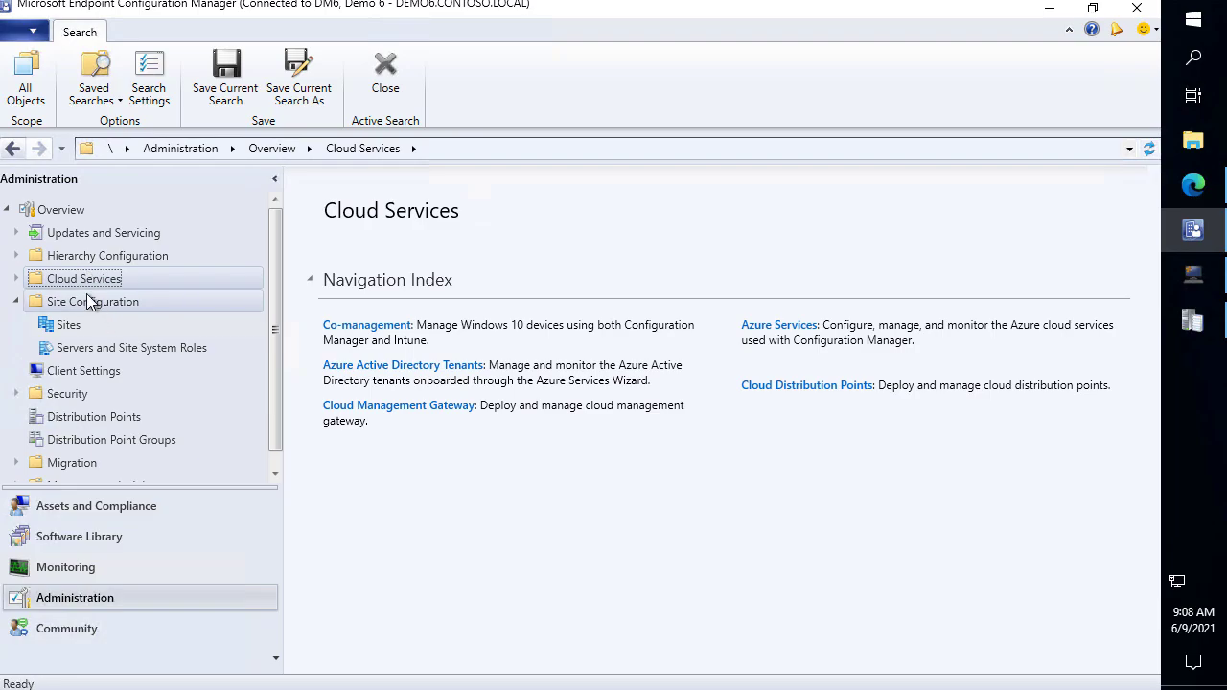
click(84, 302)
click(35, 279)
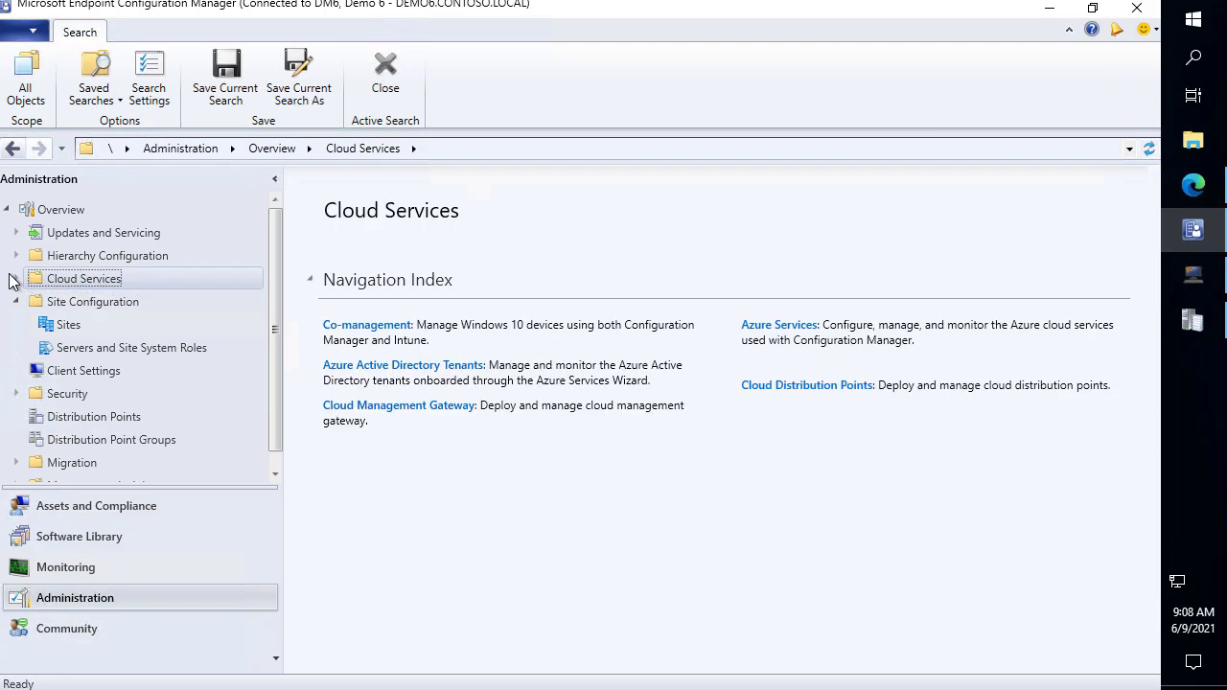
click(15, 279)
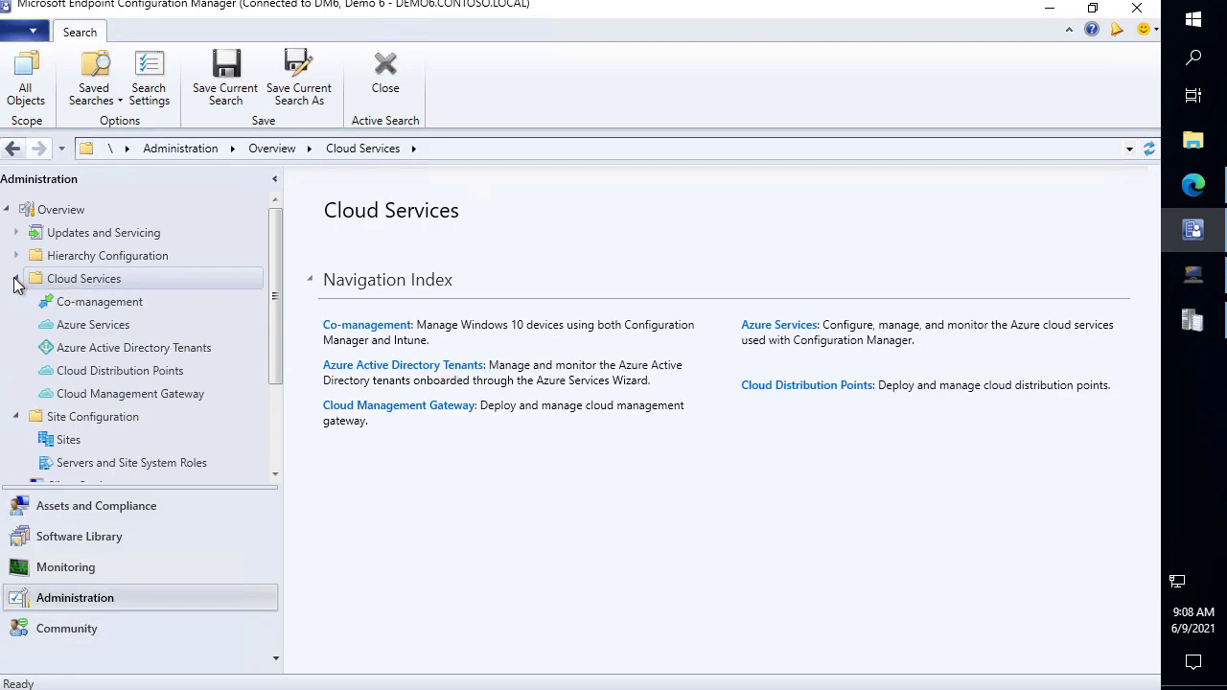
click(16, 279)
click(16, 302)
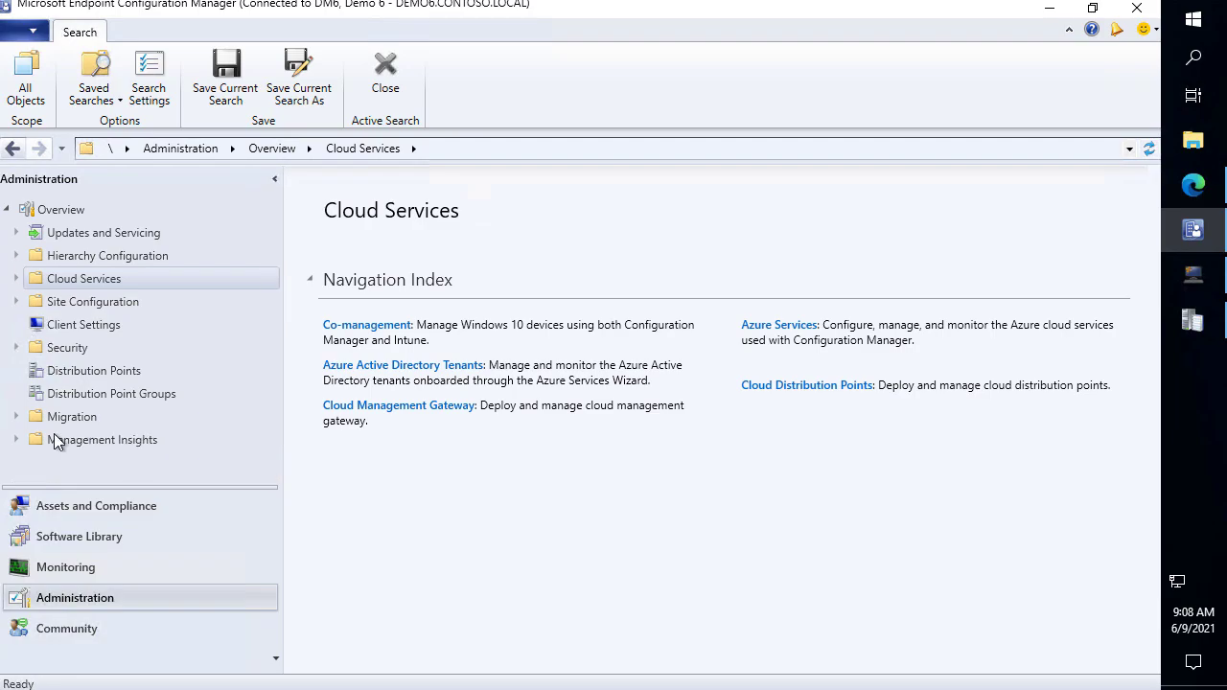
Step: In All Software Updates, narrow the Title column and add the Maximum Run Time (Mins) column to the list
click(155, 536)
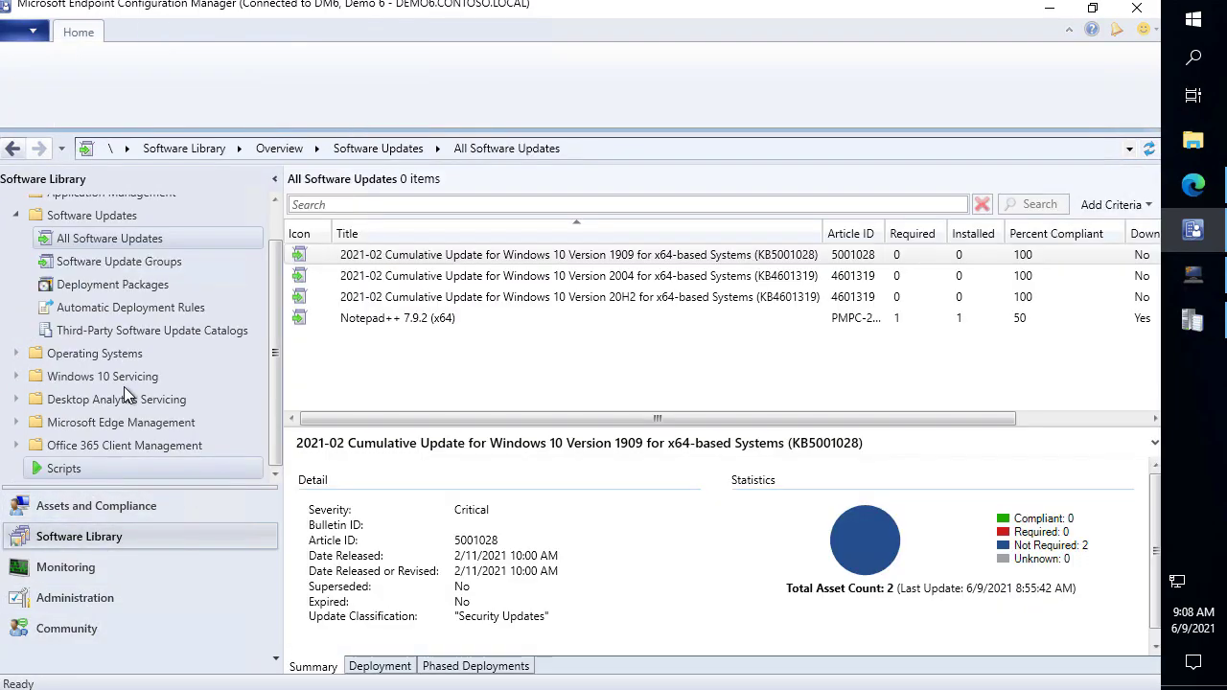
click(941, 321)
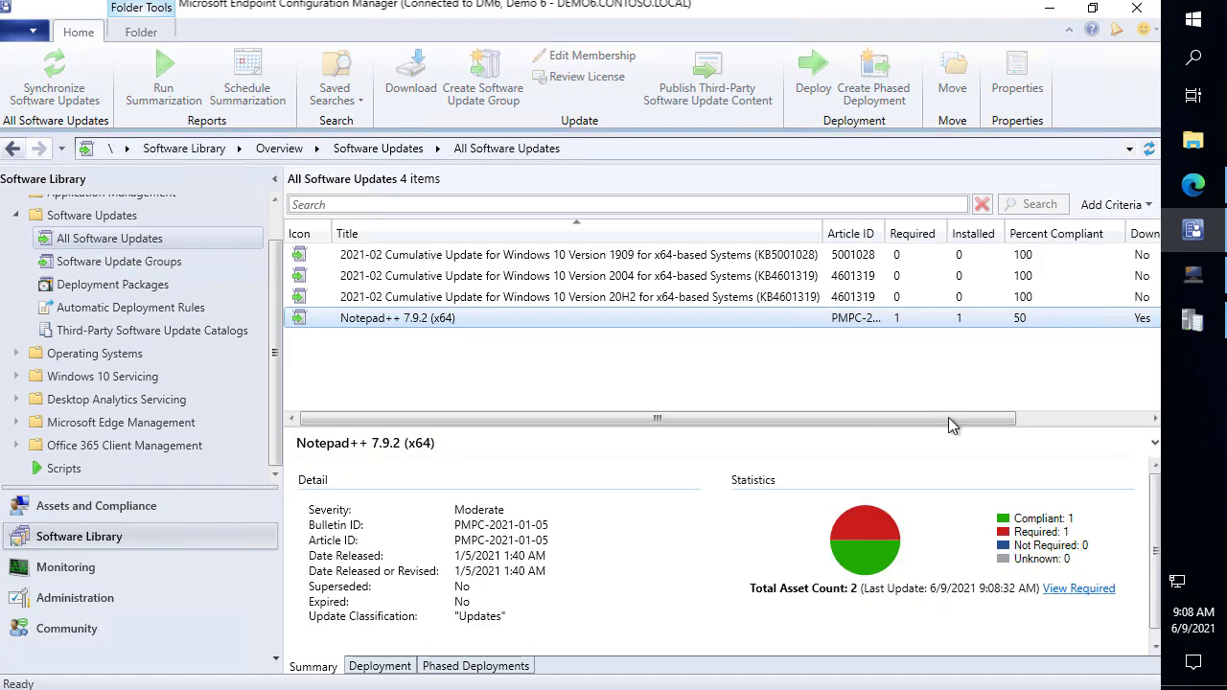
drag(948, 425, 624, 422)
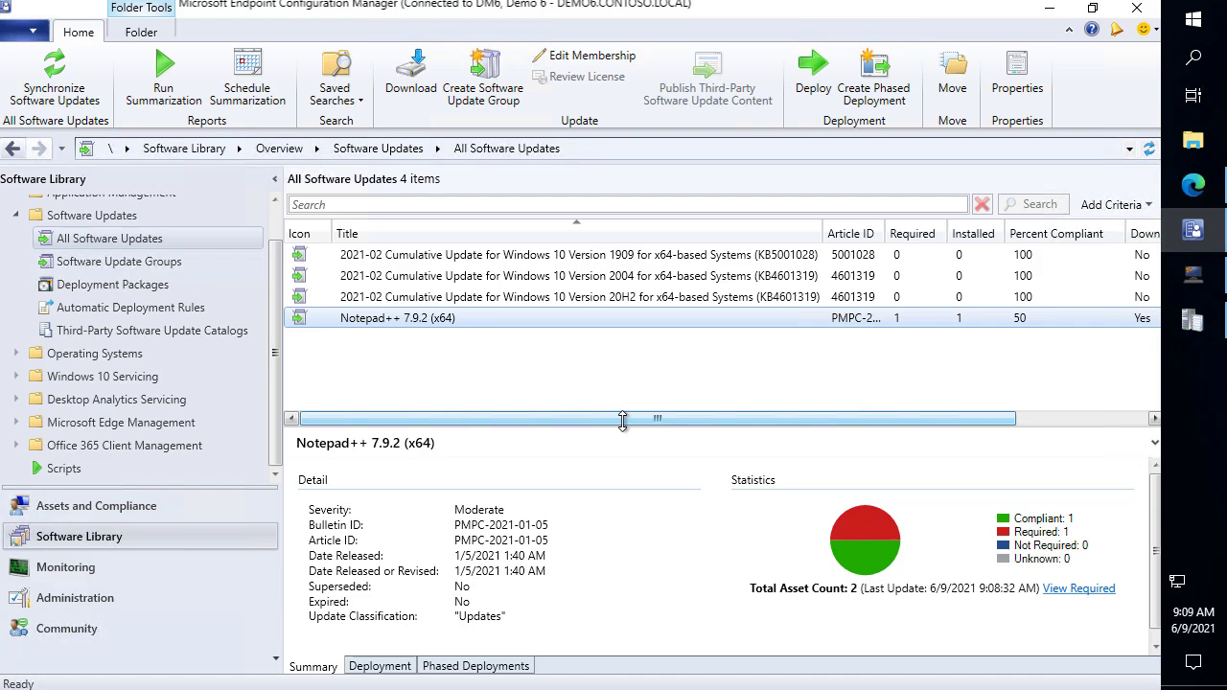
drag(619, 425, 890, 416)
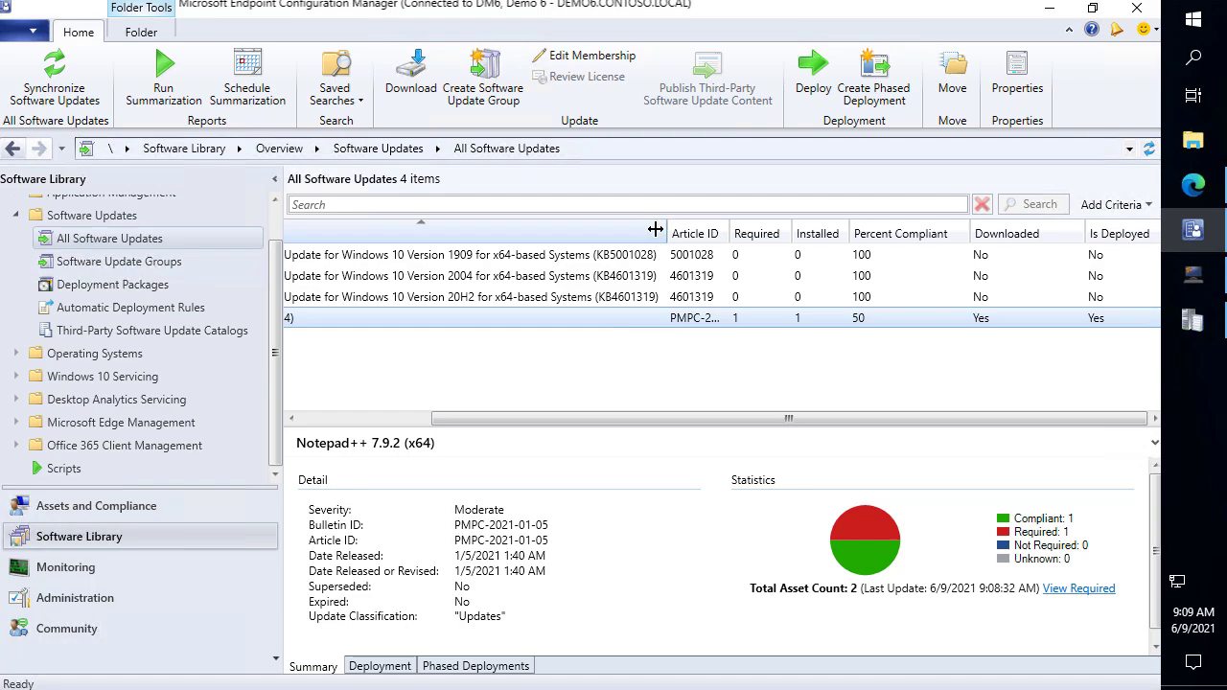
drag(655, 229, 542, 241)
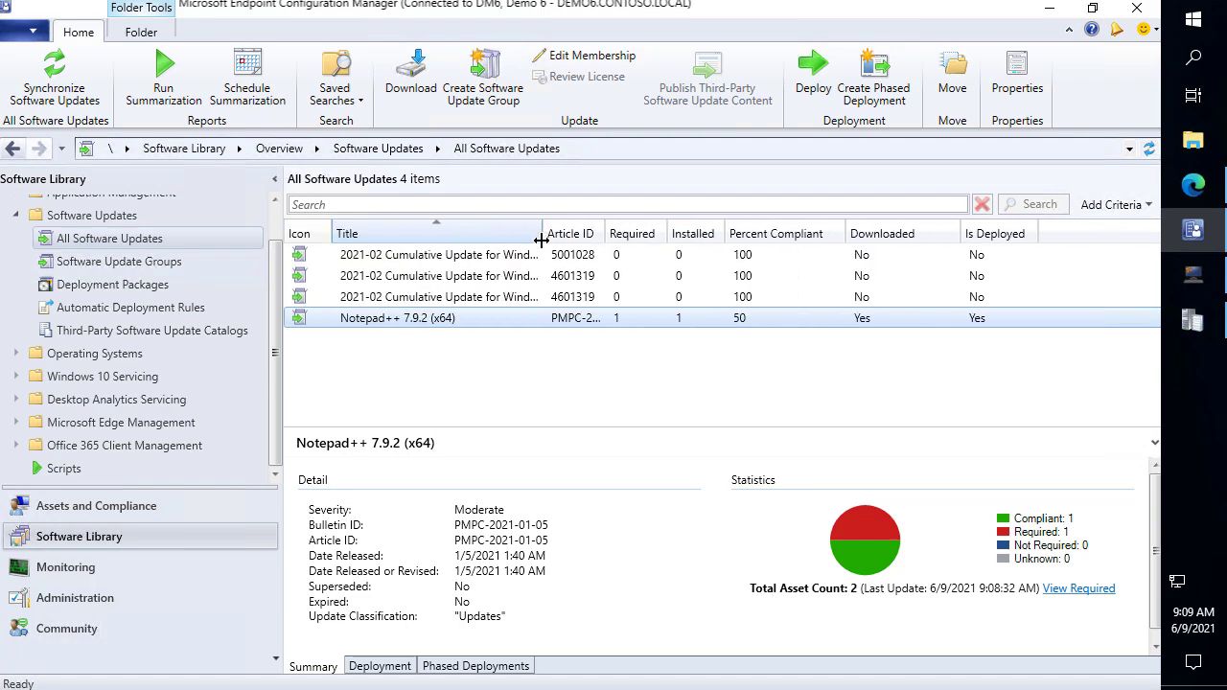
right_click(1091, 239)
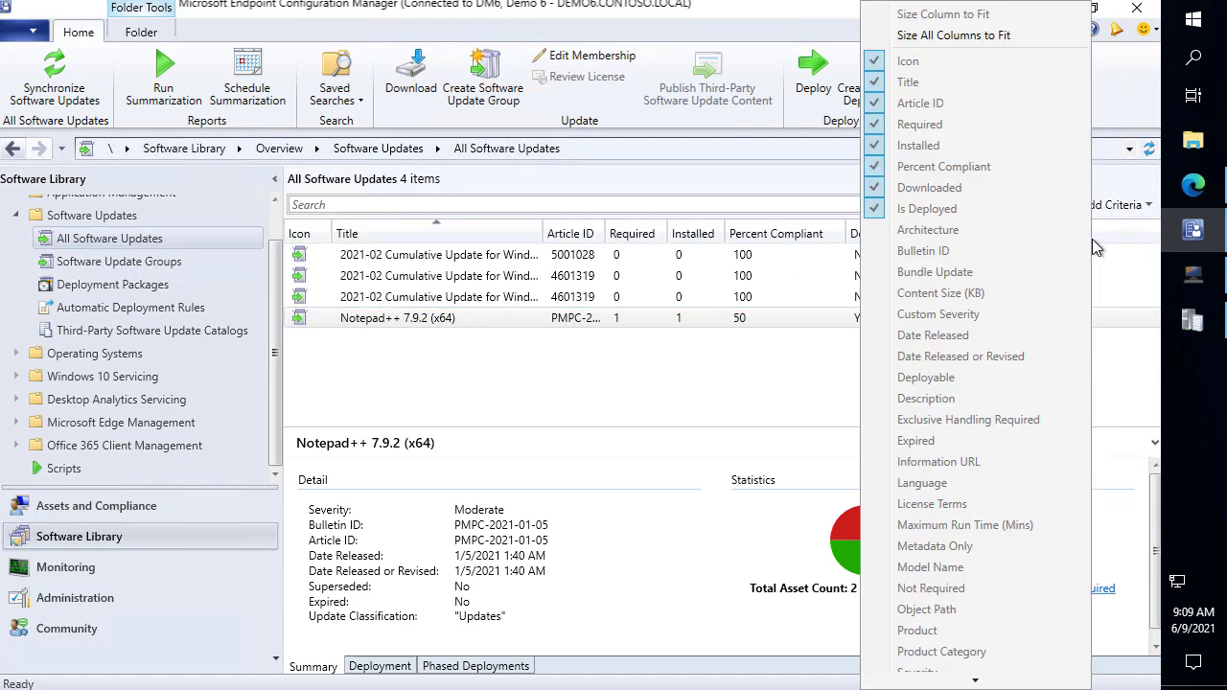
click(937, 530)
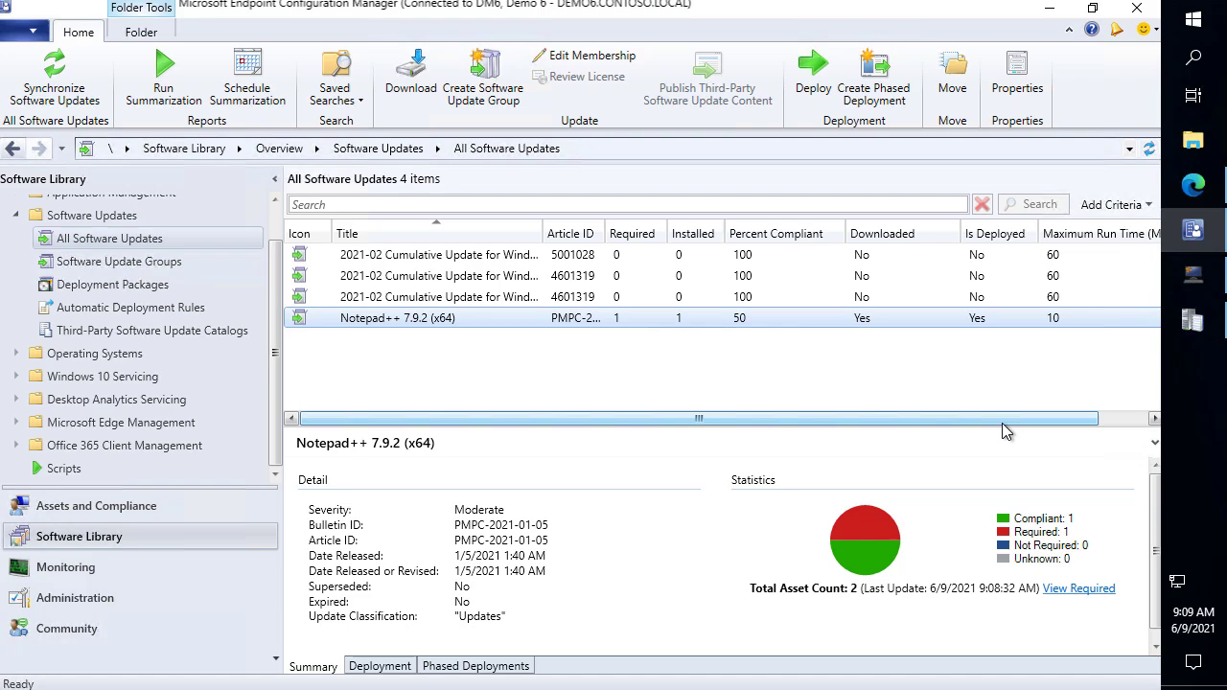
click(1076, 345)
Step: Switch to Microsoft Edge, open ideas.patchmypc.com in a new tab, and search the ideas for "max runtime"
click(1192, 184)
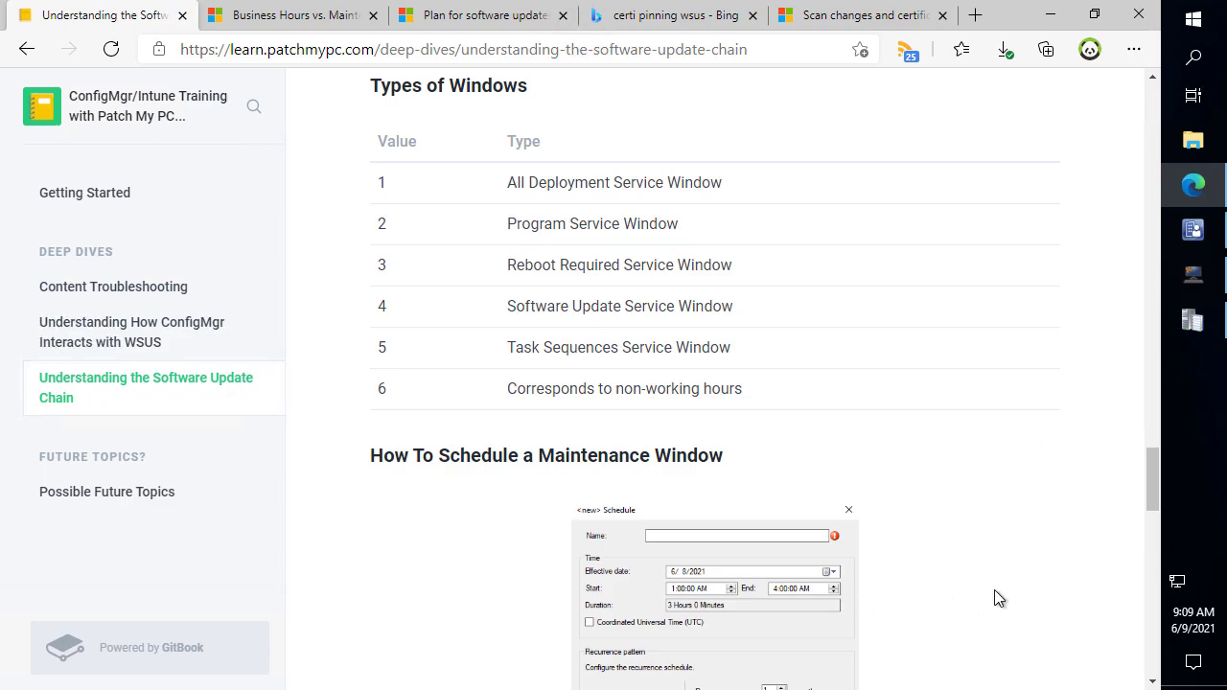
key(ctrl+t)
text(ideas)
key(Return)
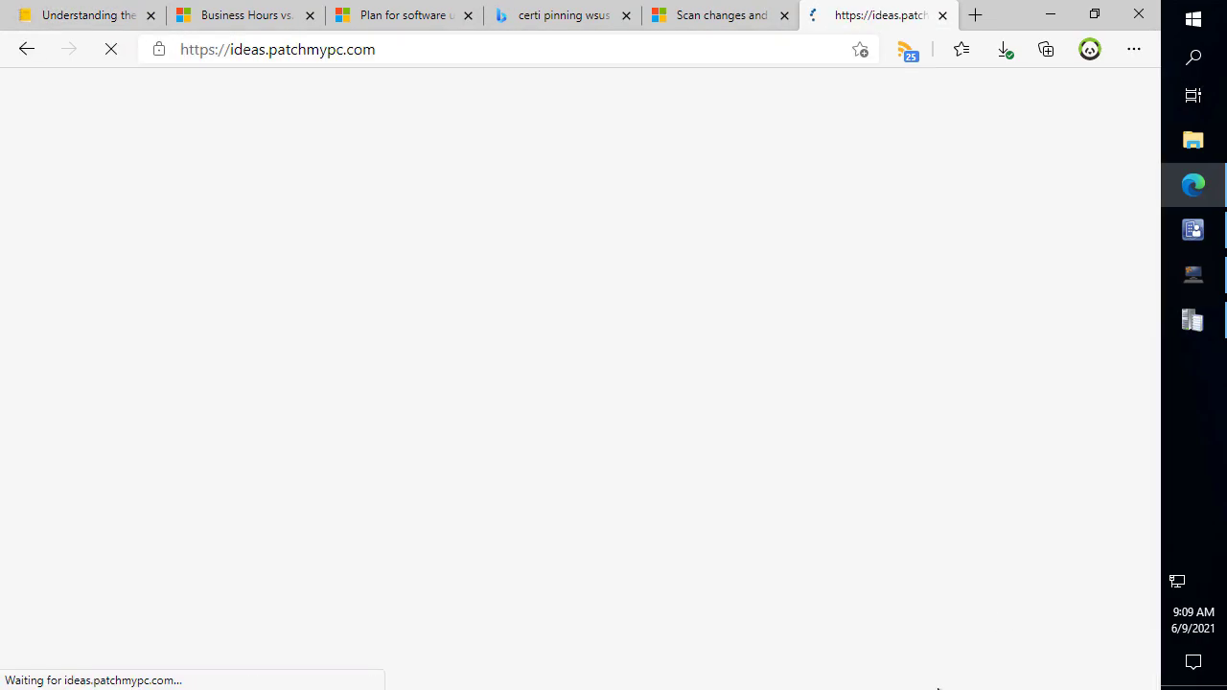
click(933, 305)
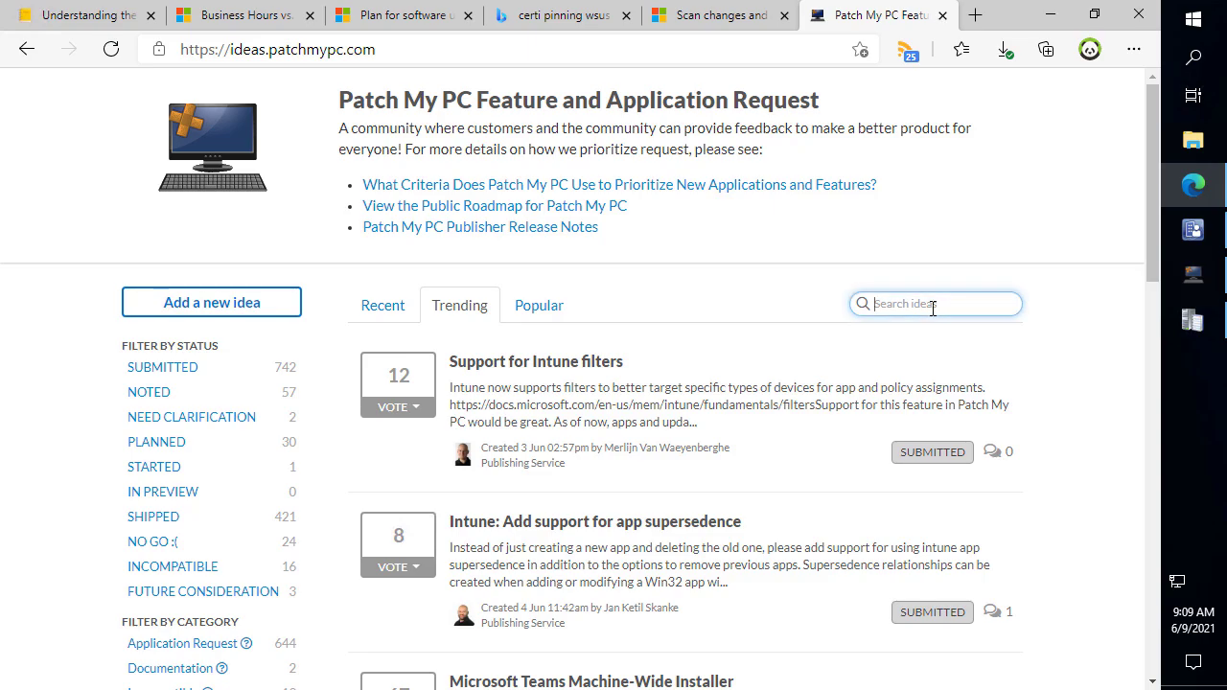
text(max runtime)
key(Return)
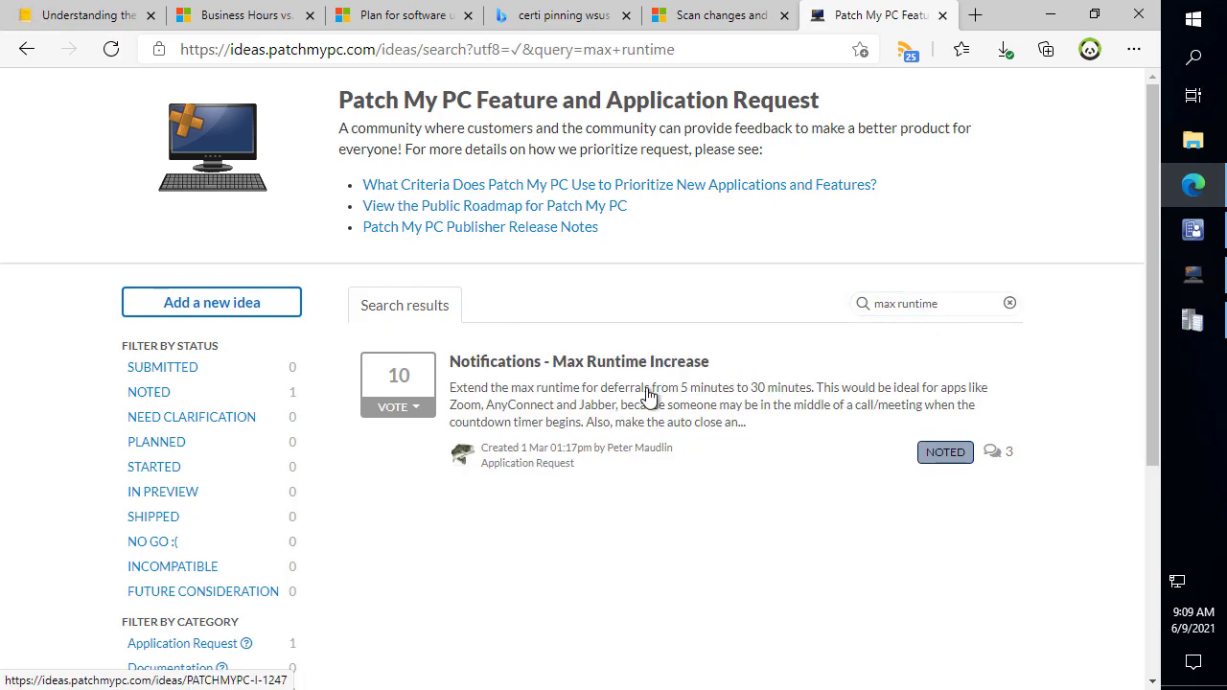
Step: View the "Notifications - Max Runtime Increase" idea, and return to Configuration Manager with Notepad++ 7.9.2 (x64) selected
click(648, 400)
scroll(823, 174, down, 1)
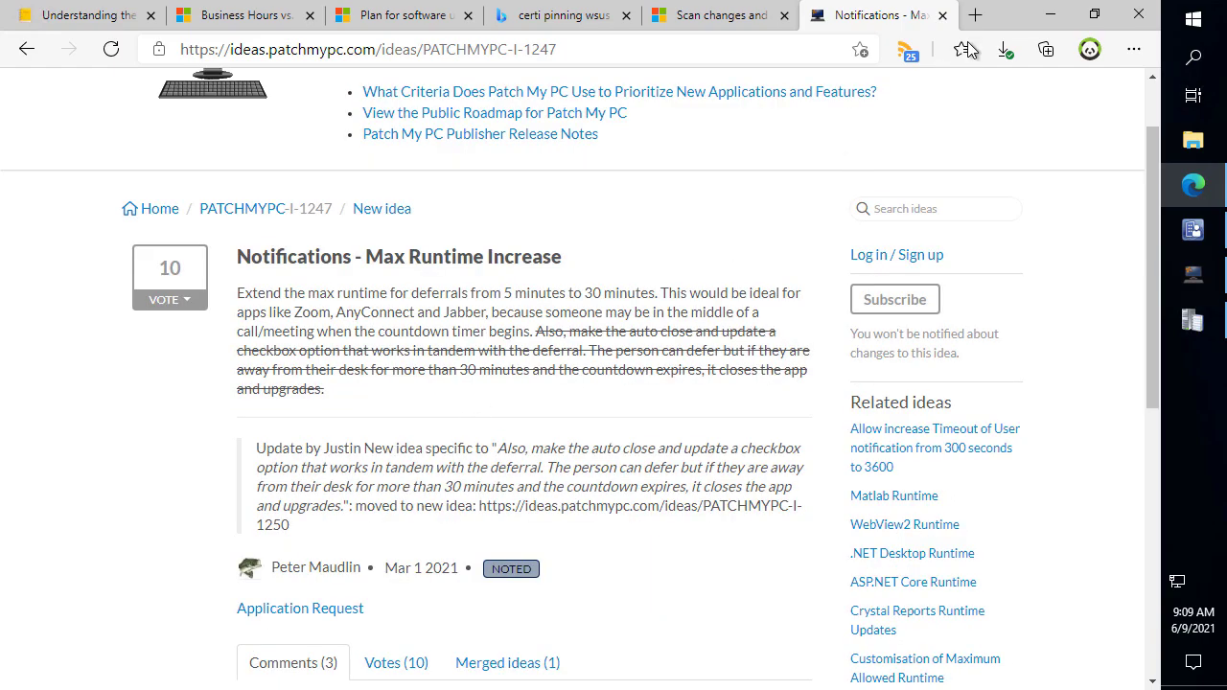
click(1051, 21)
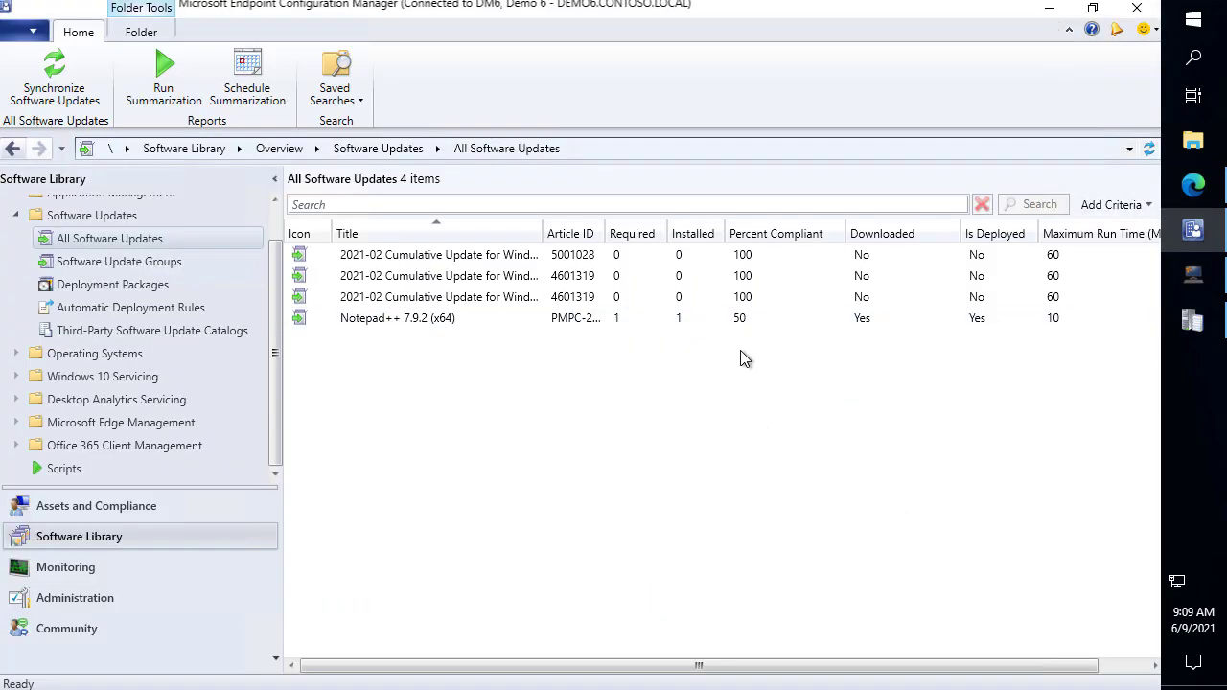
click(685, 319)
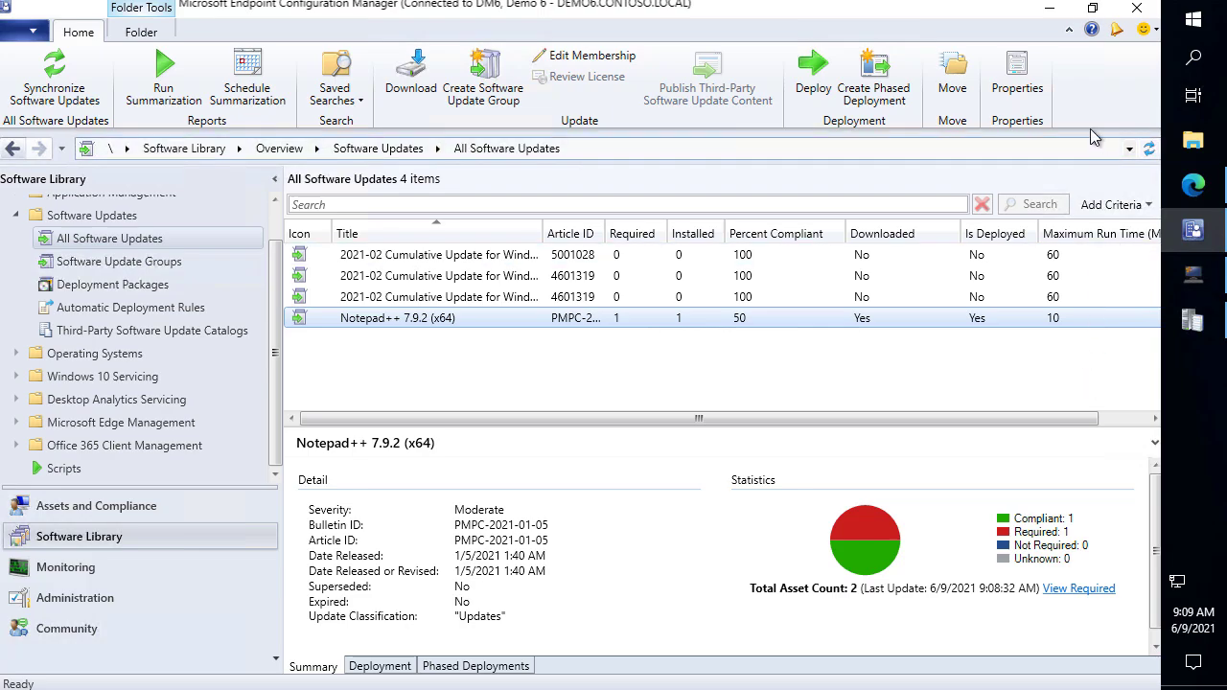
Step: Open the maintenance window settings of the device collection "01 - Patching - Pilot - IT Only - 1 Day"
mouse_move(1216, 261)
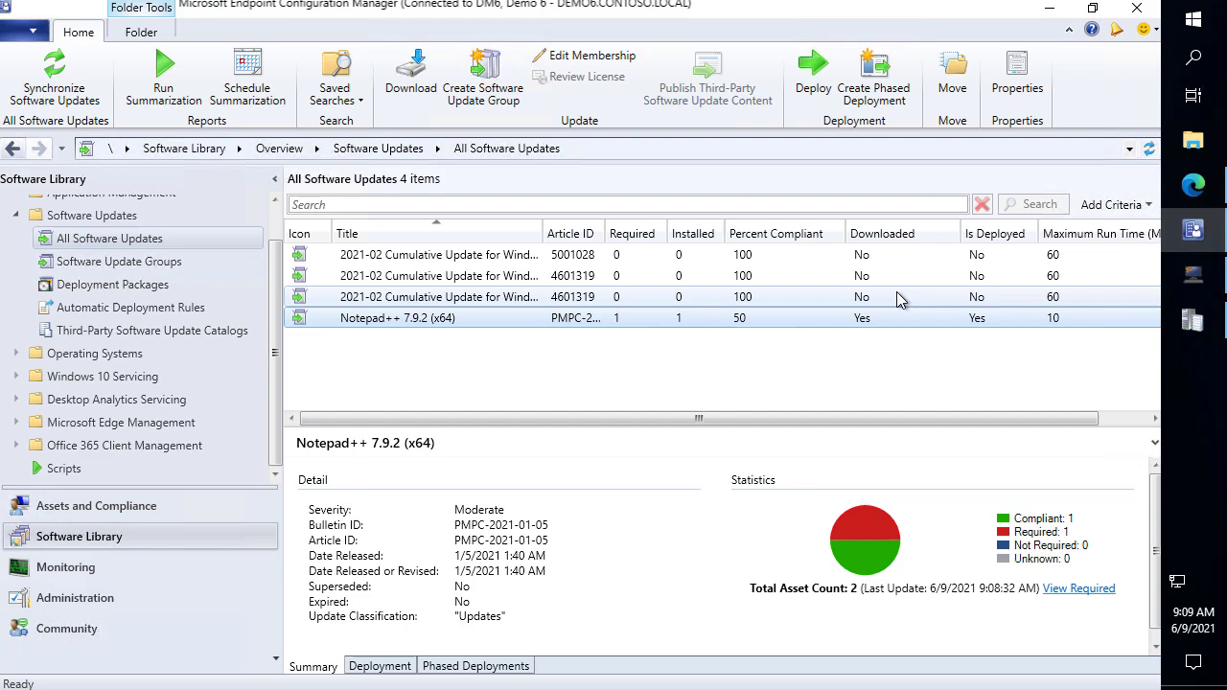
click(179, 509)
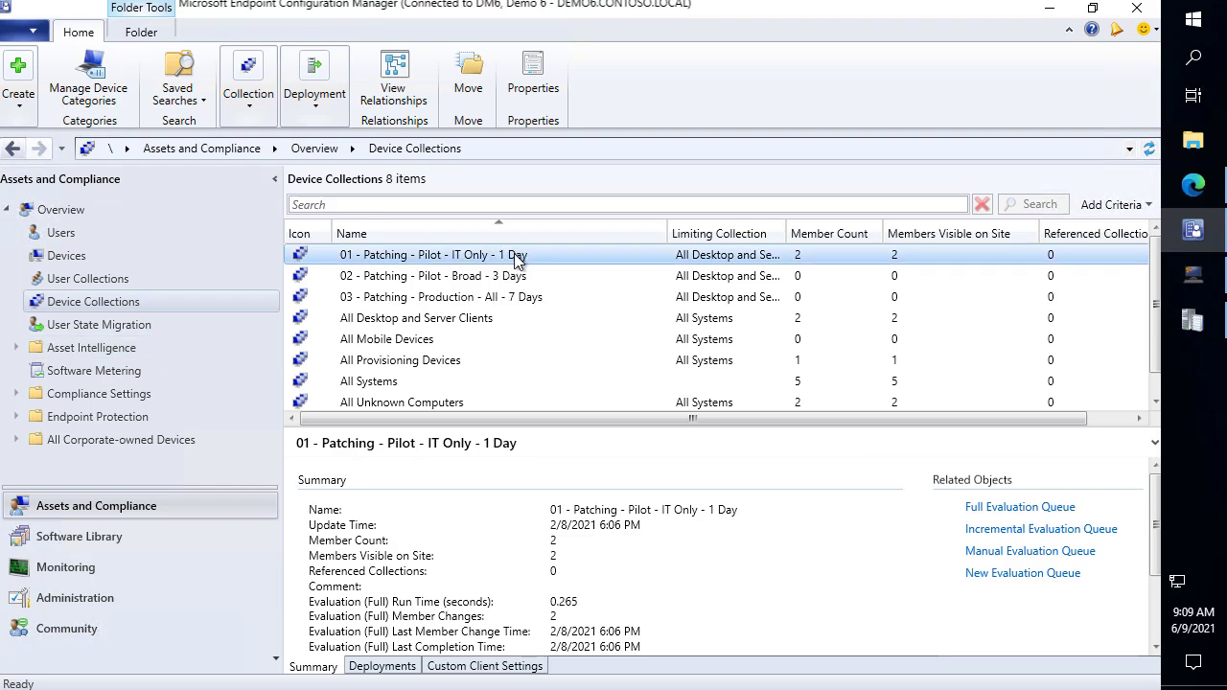
right_click(515, 259)
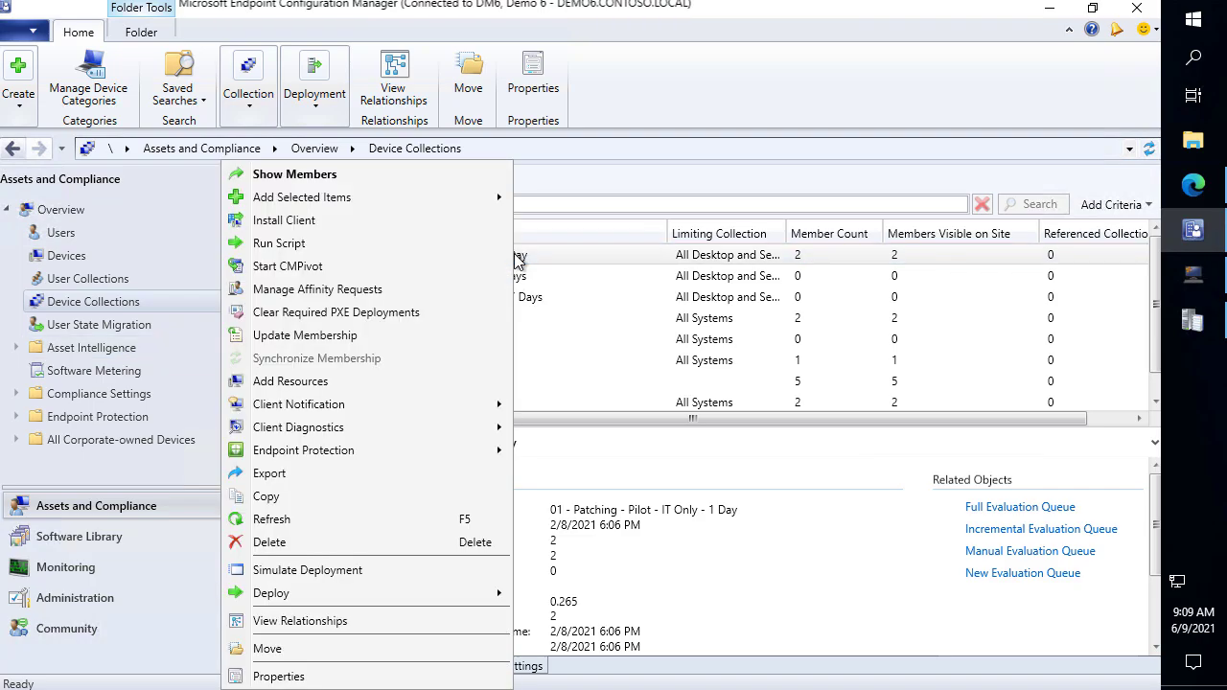
click(106, 302)
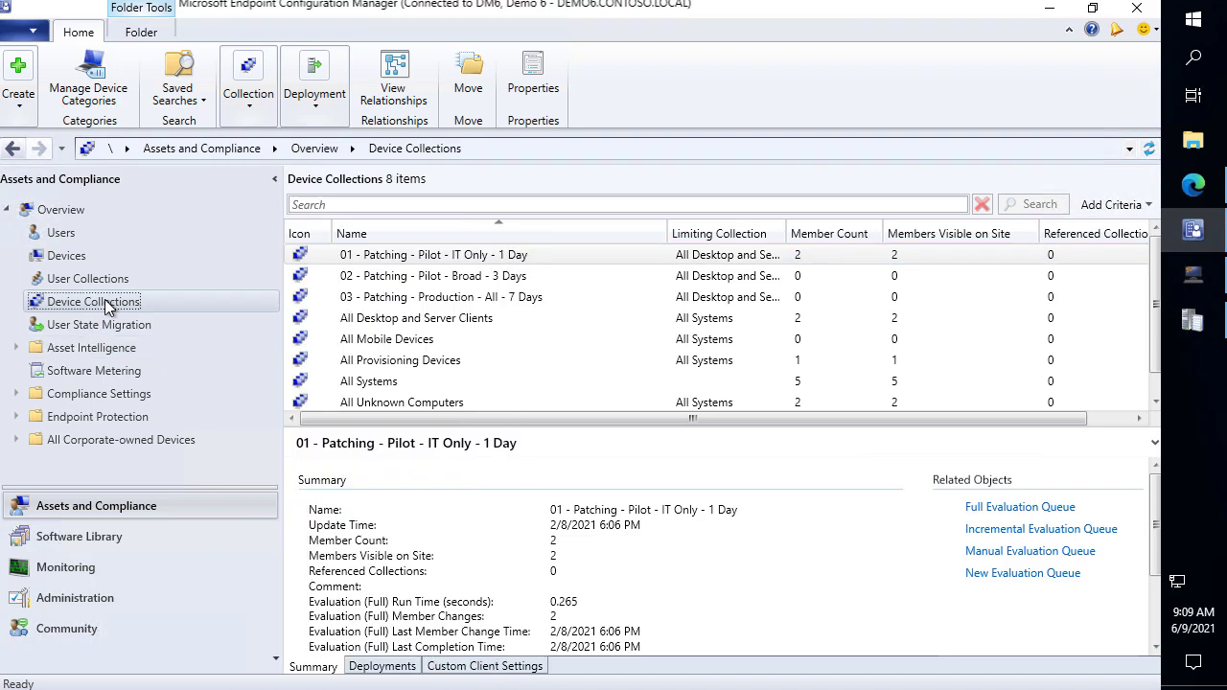
right_click(525, 259)
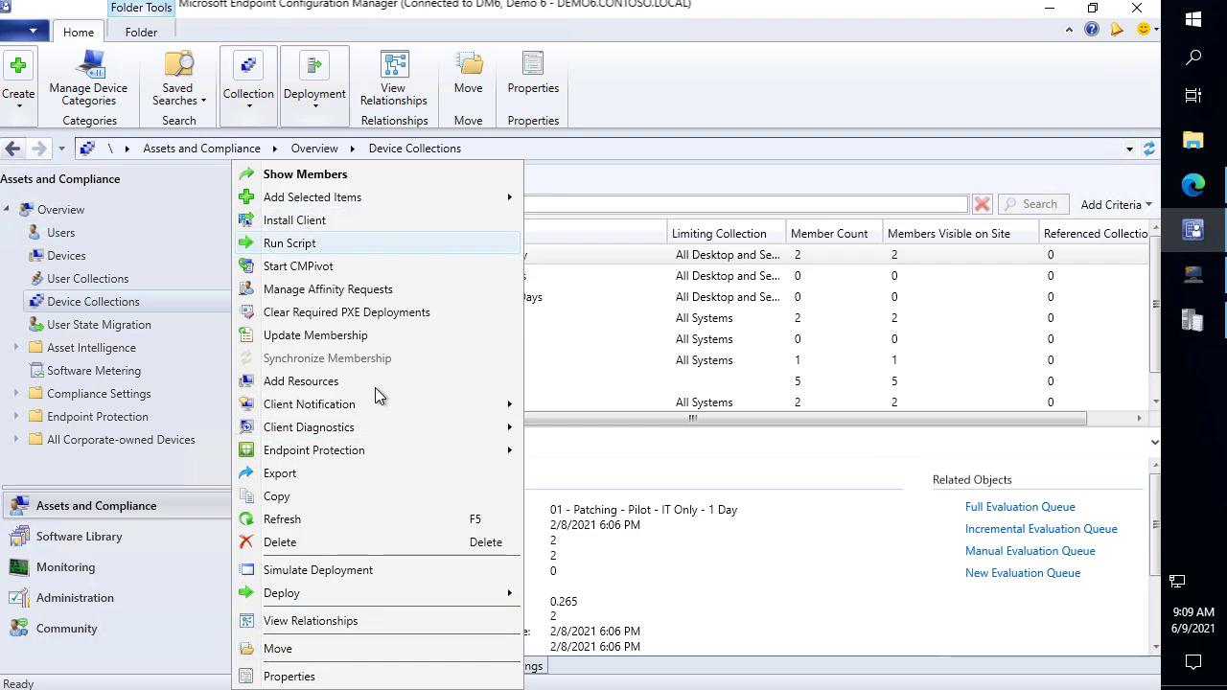
click(300, 677)
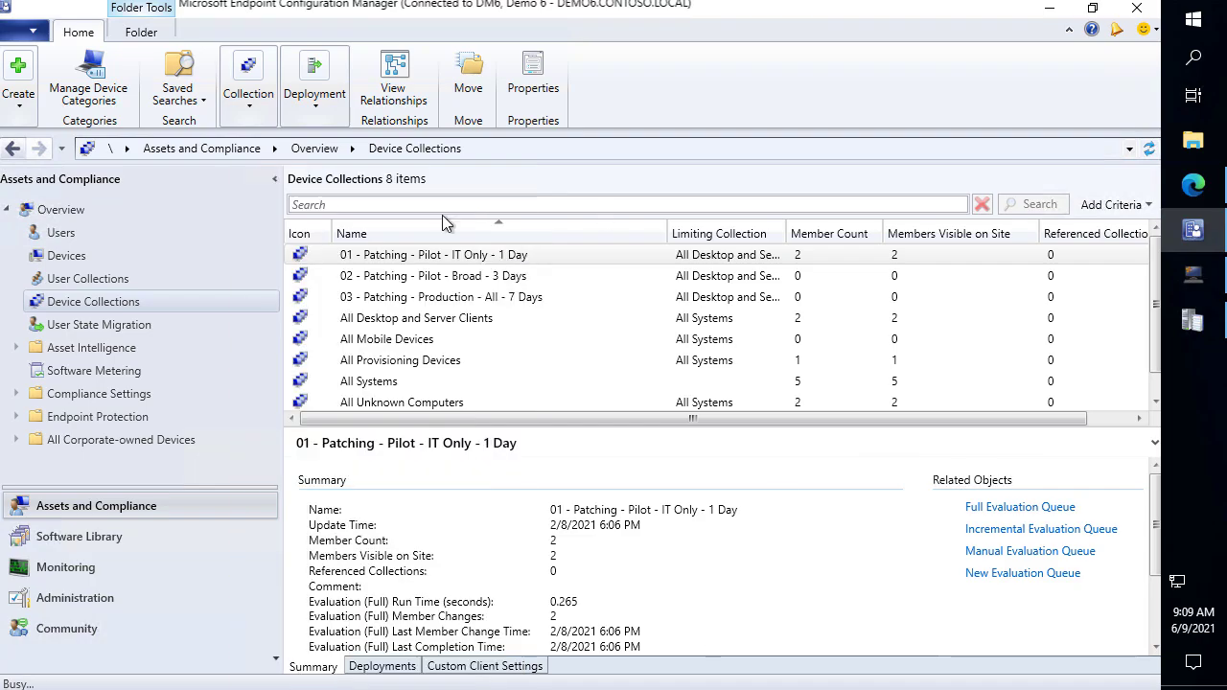
click(729, 152)
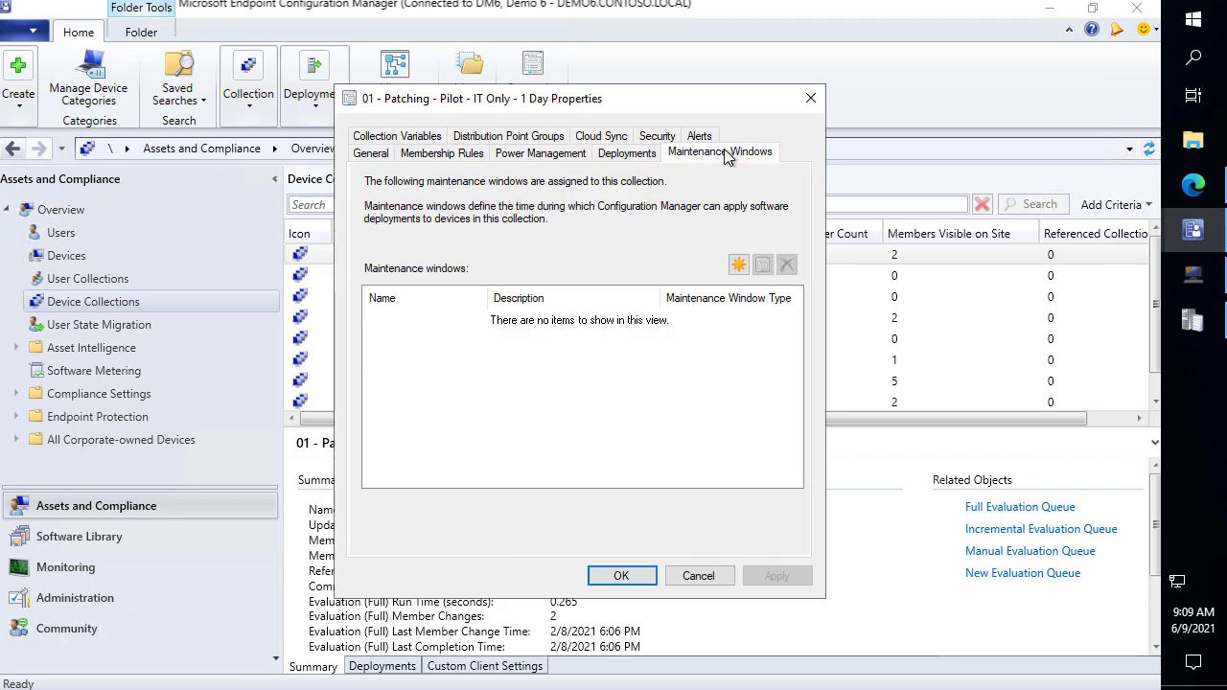
Step: Start a new maintenance window named "Udates" with monthly recurrence on day 1 and an effective date of 6/9/2021
click(738, 265)
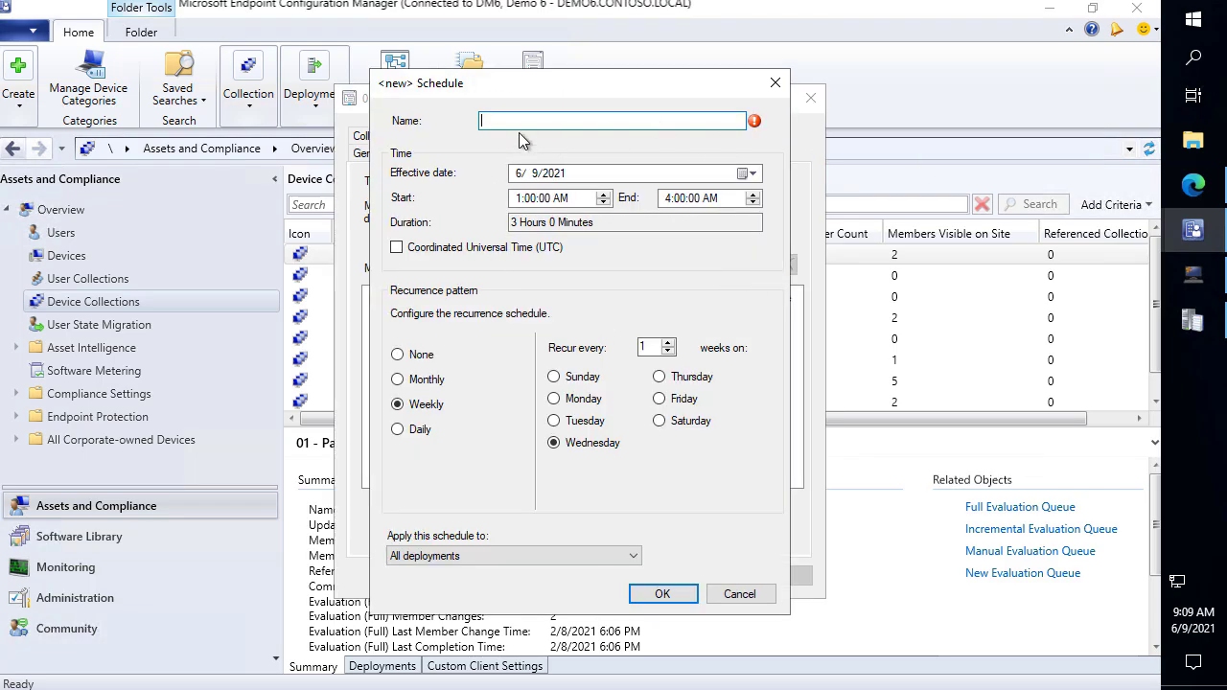
click(399, 380)
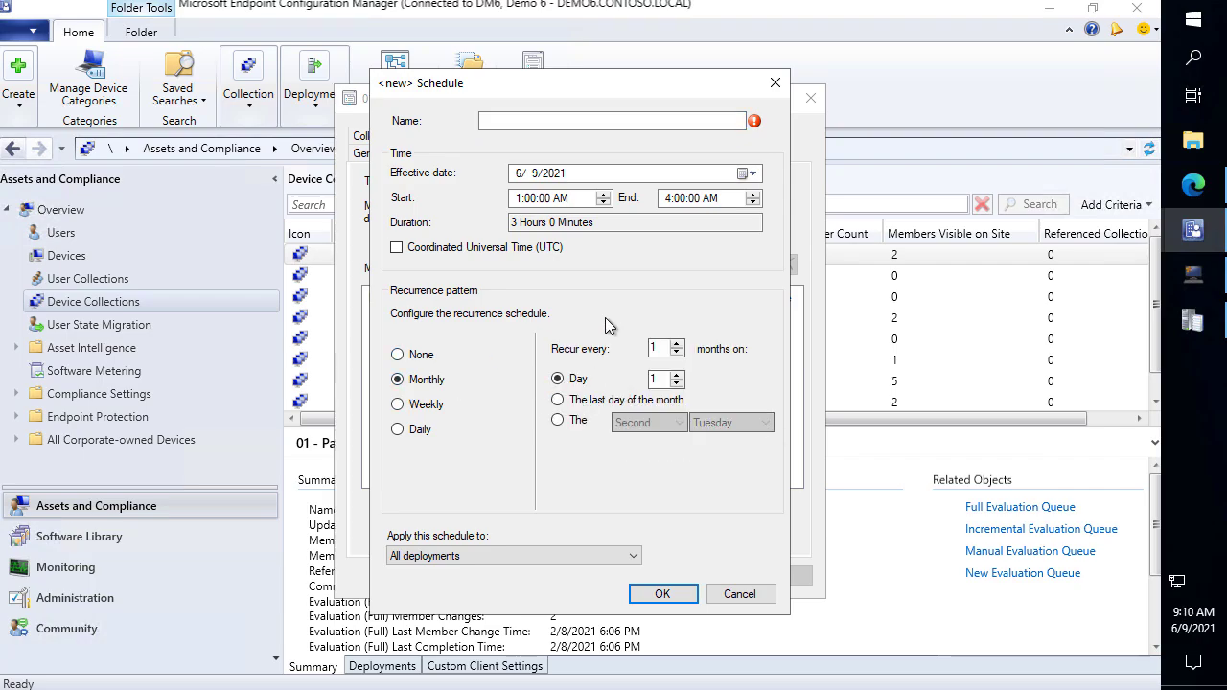
click(526, 116)
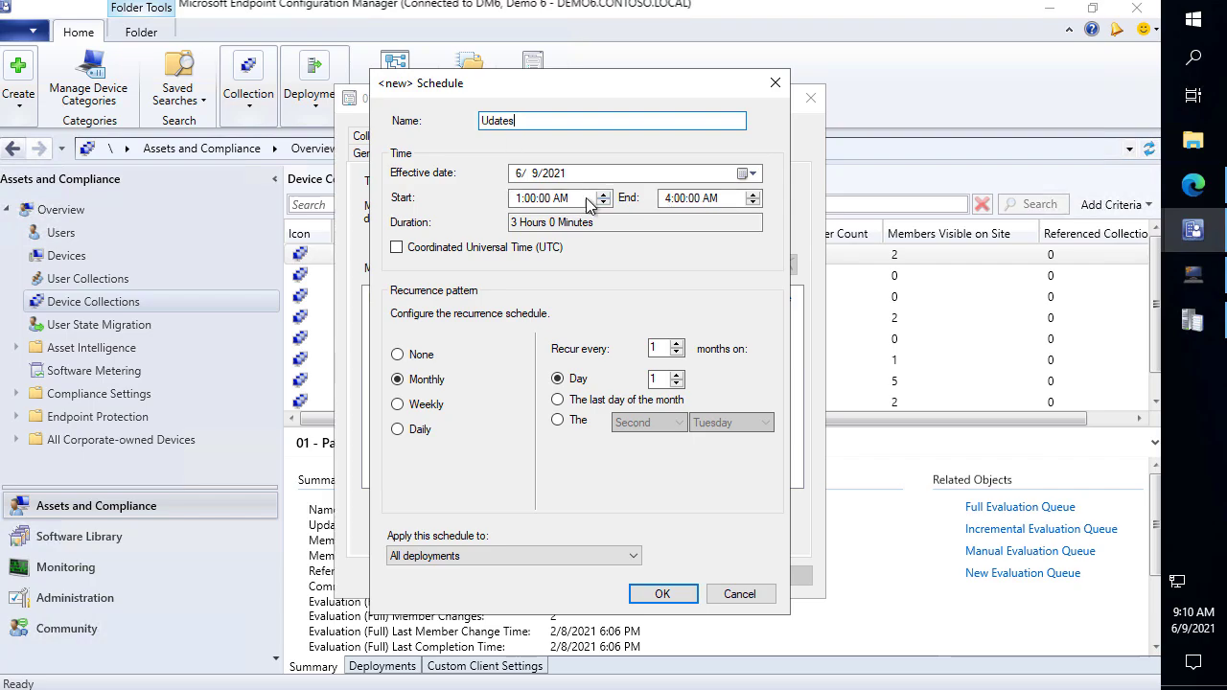
click(556, 173)
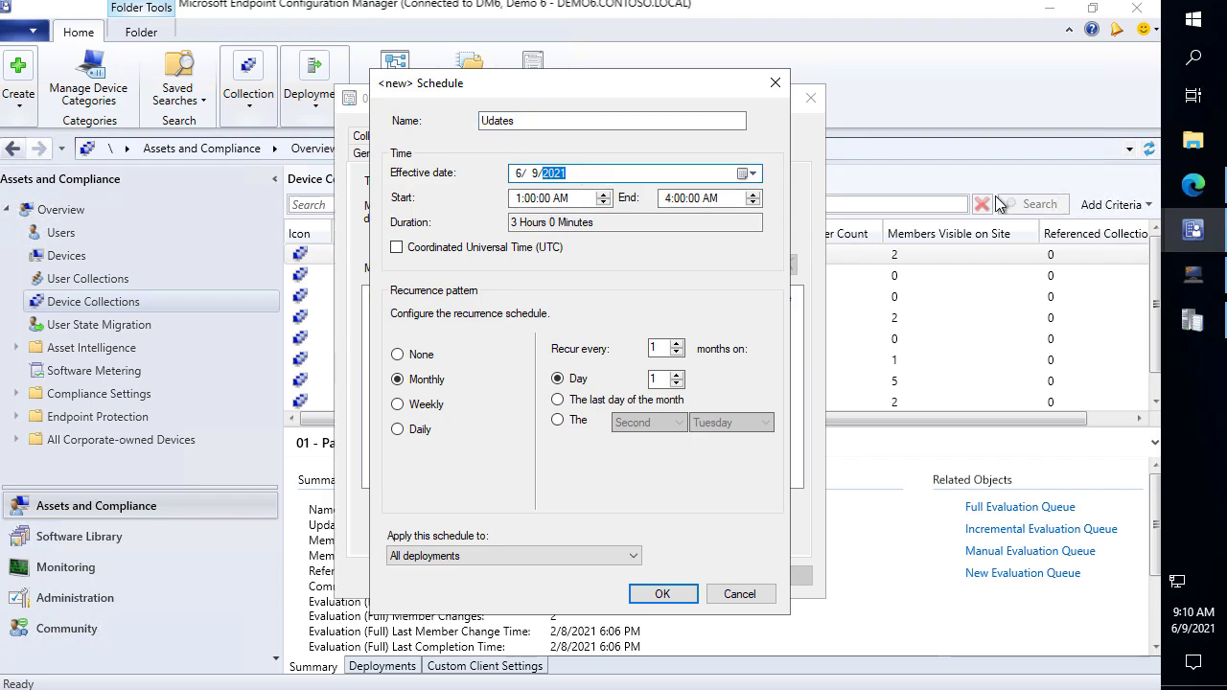
click(746, 174)
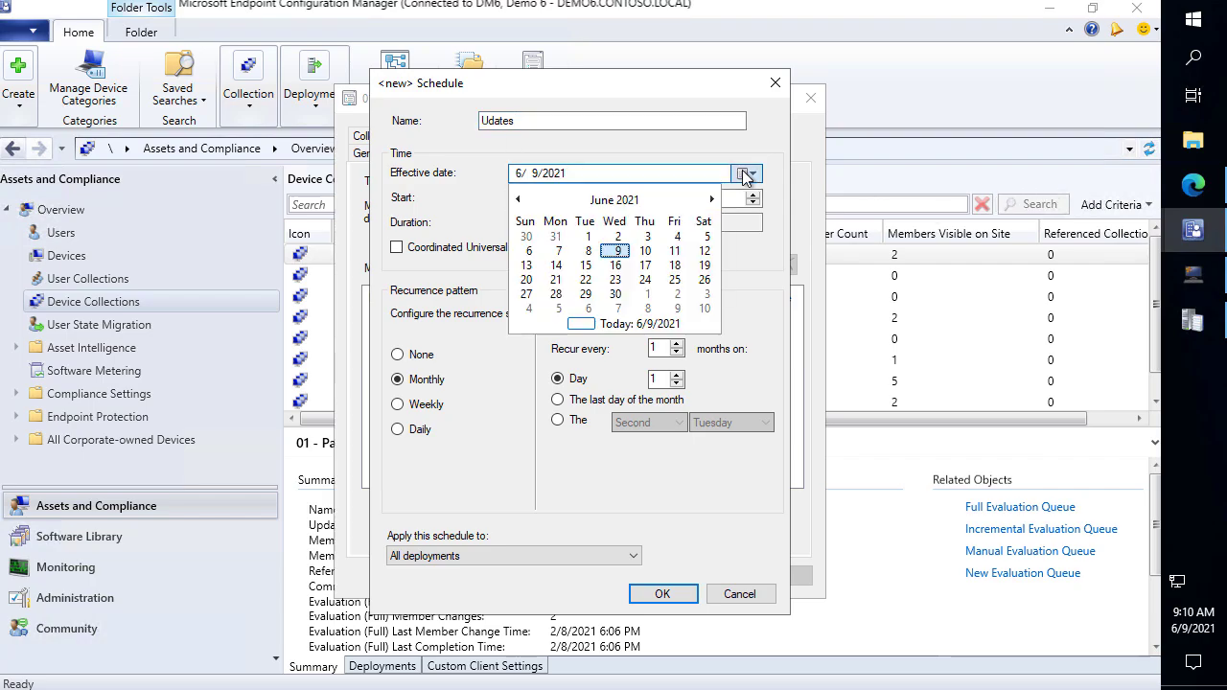
click(615, 250)
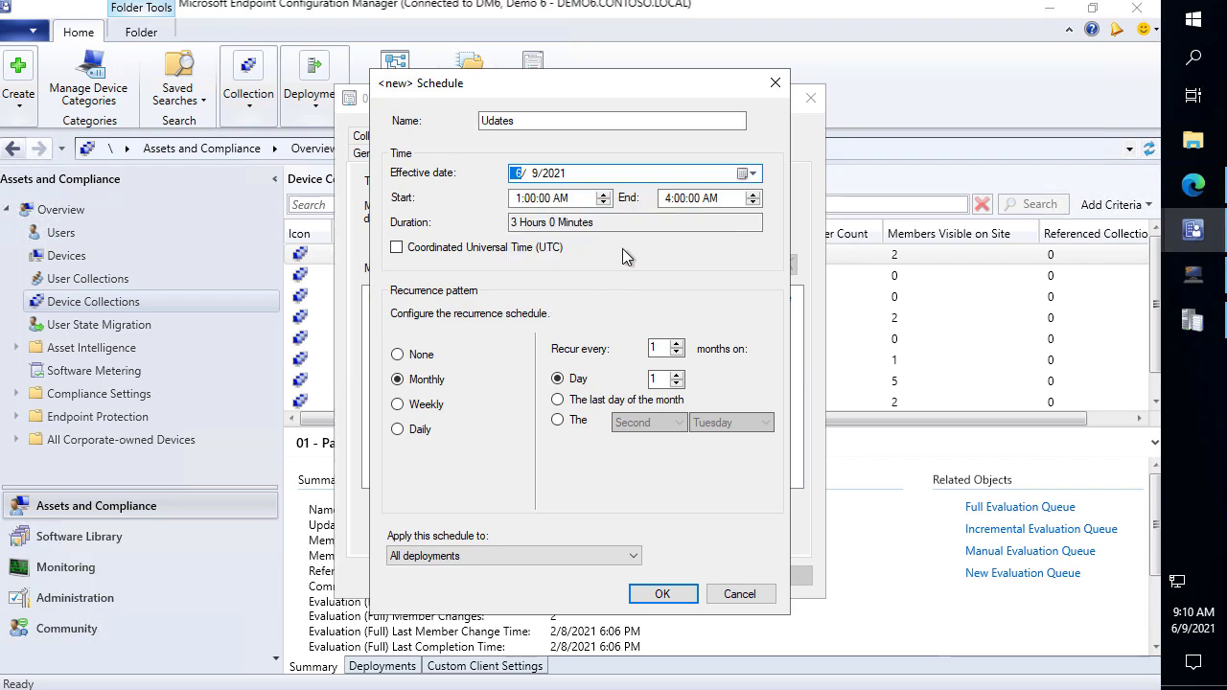
Step: Set the new maintenance window's start time to 9:00 AM and create the window
click(596, 198)
text(4)
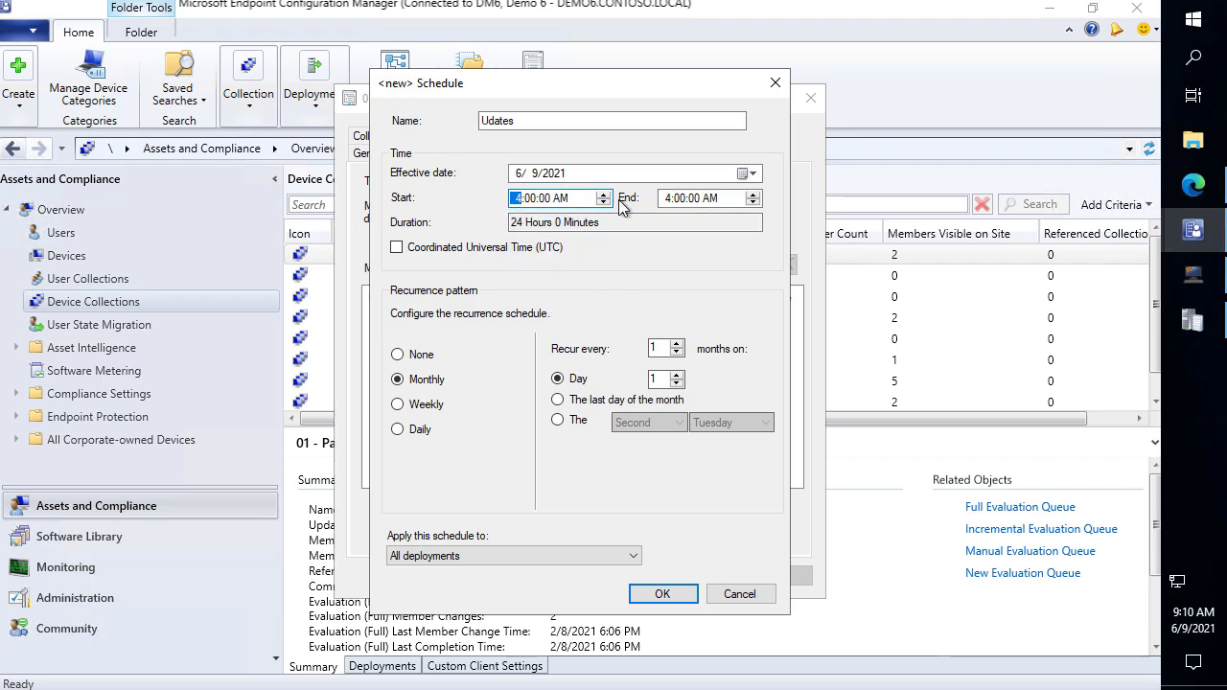
click(533, 198)
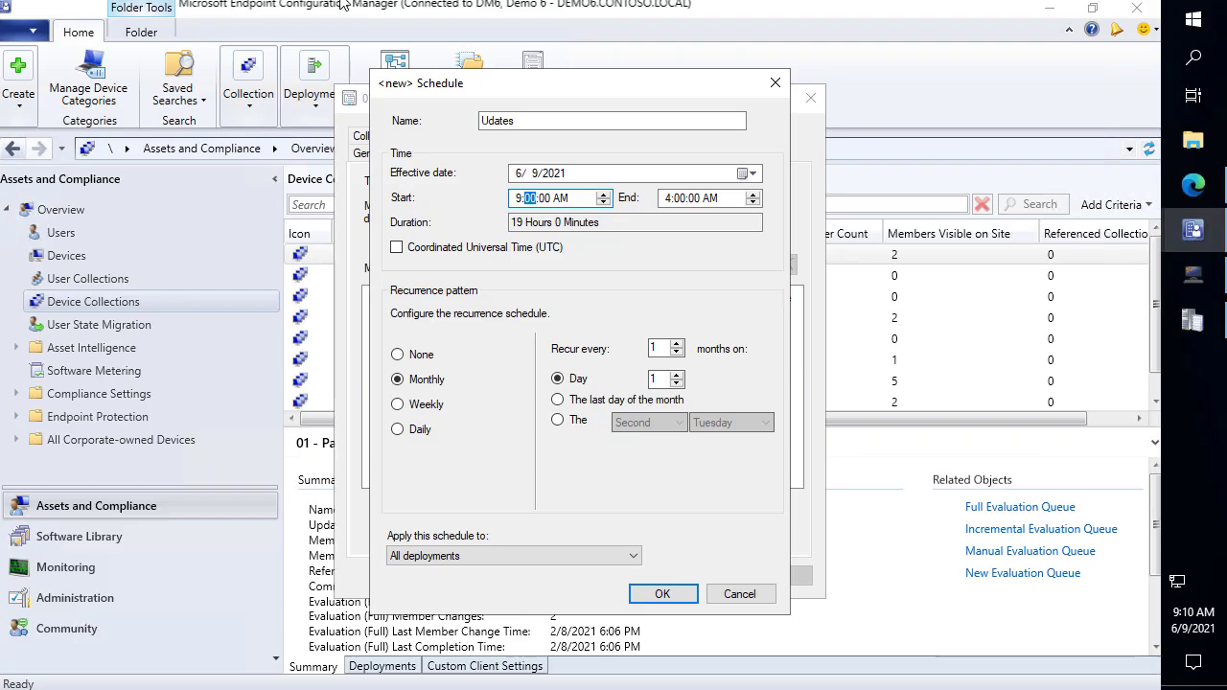
click(515, 199)
key(Return)
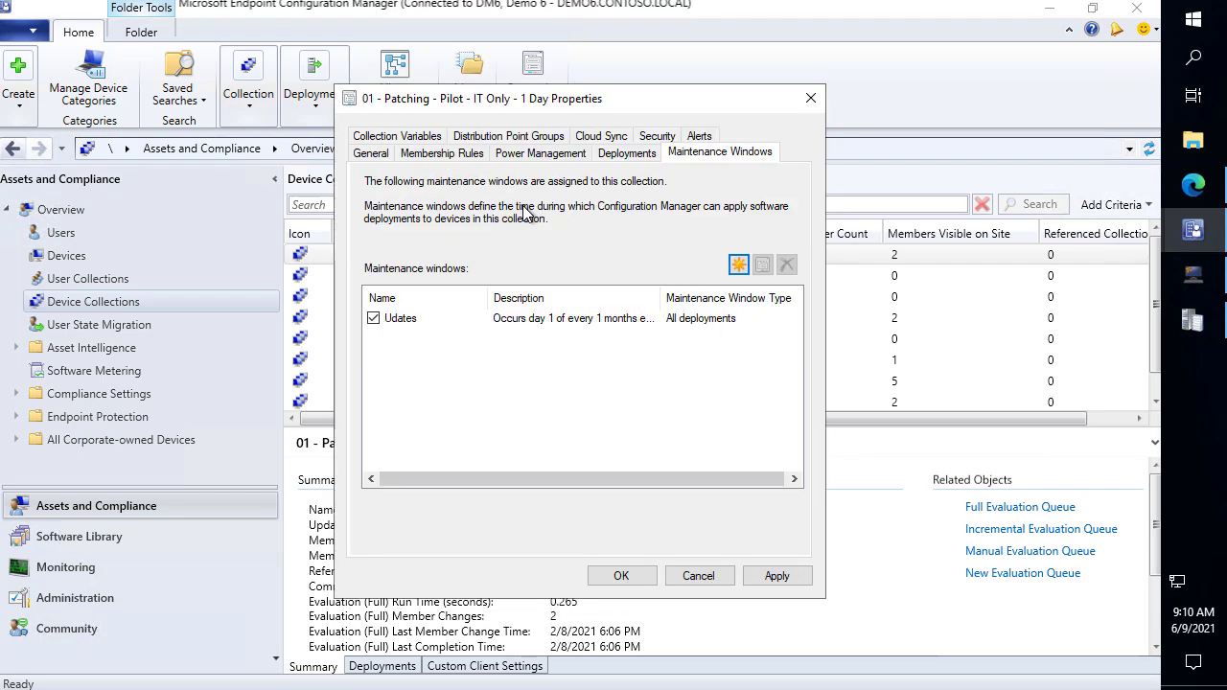
Step: Edit the Udates maintenance window so it starts at 10:00 AM and ends at 10:30 AM
click(672, 317)
click(758, 262)
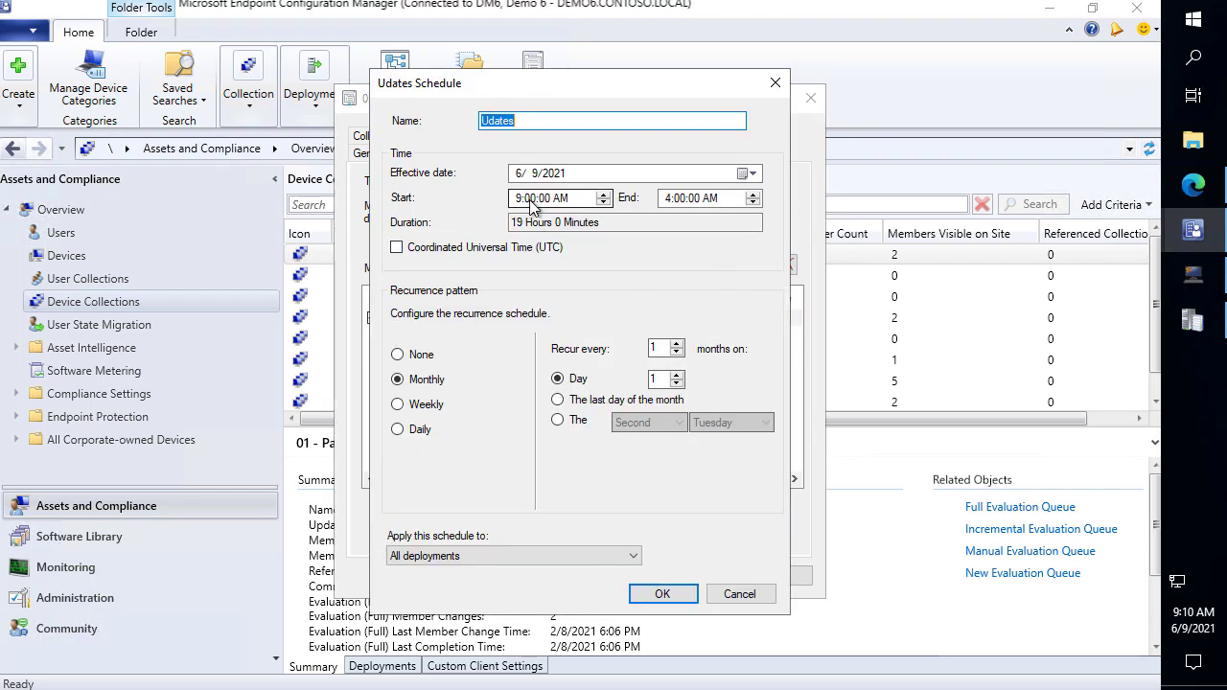
click(518, 198)
click(604, 193)
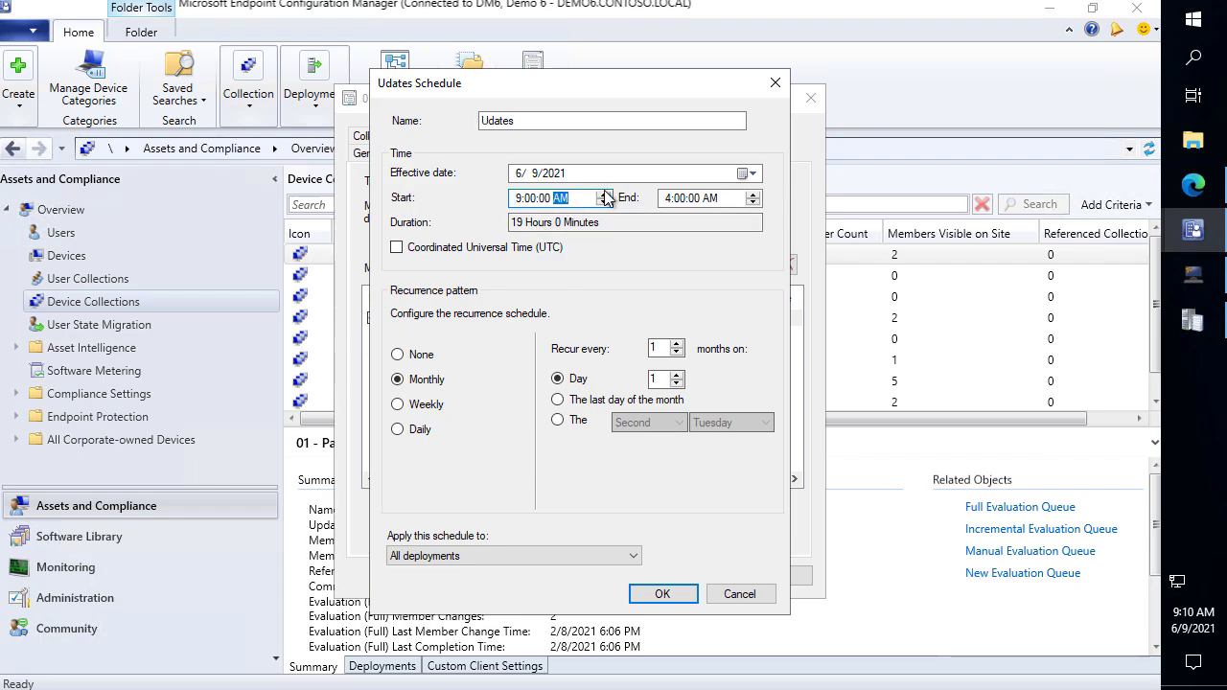
click(523, 195)
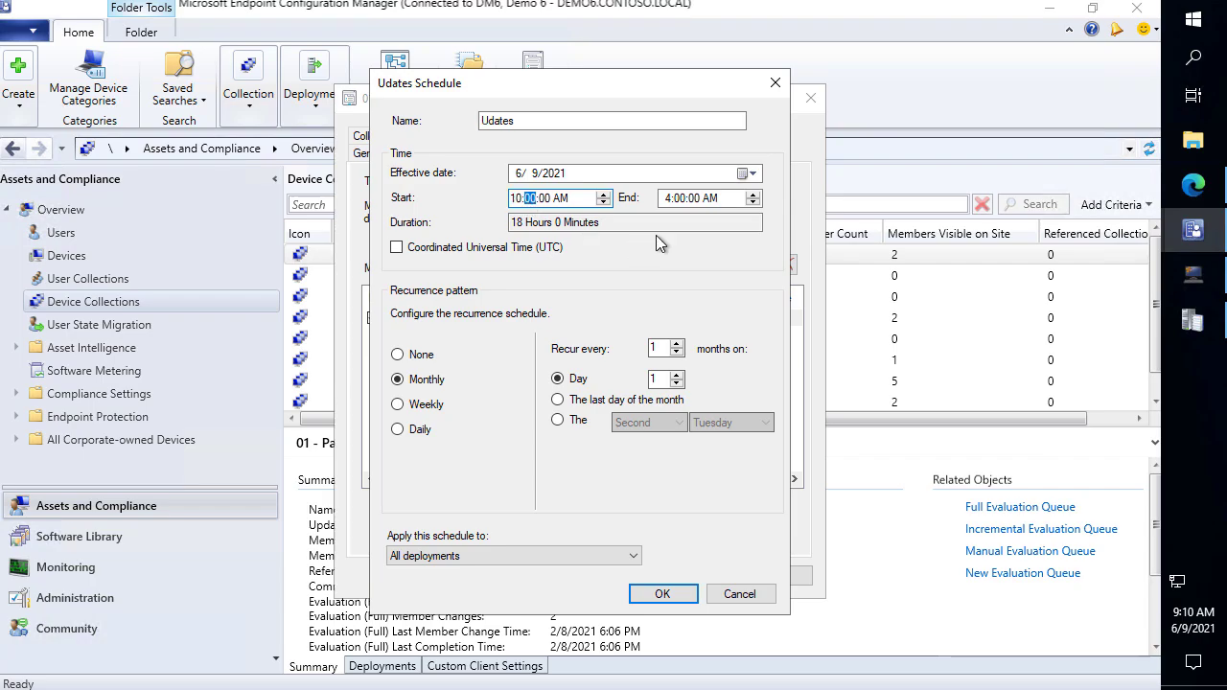
click(677, 198)
click(667, 198)
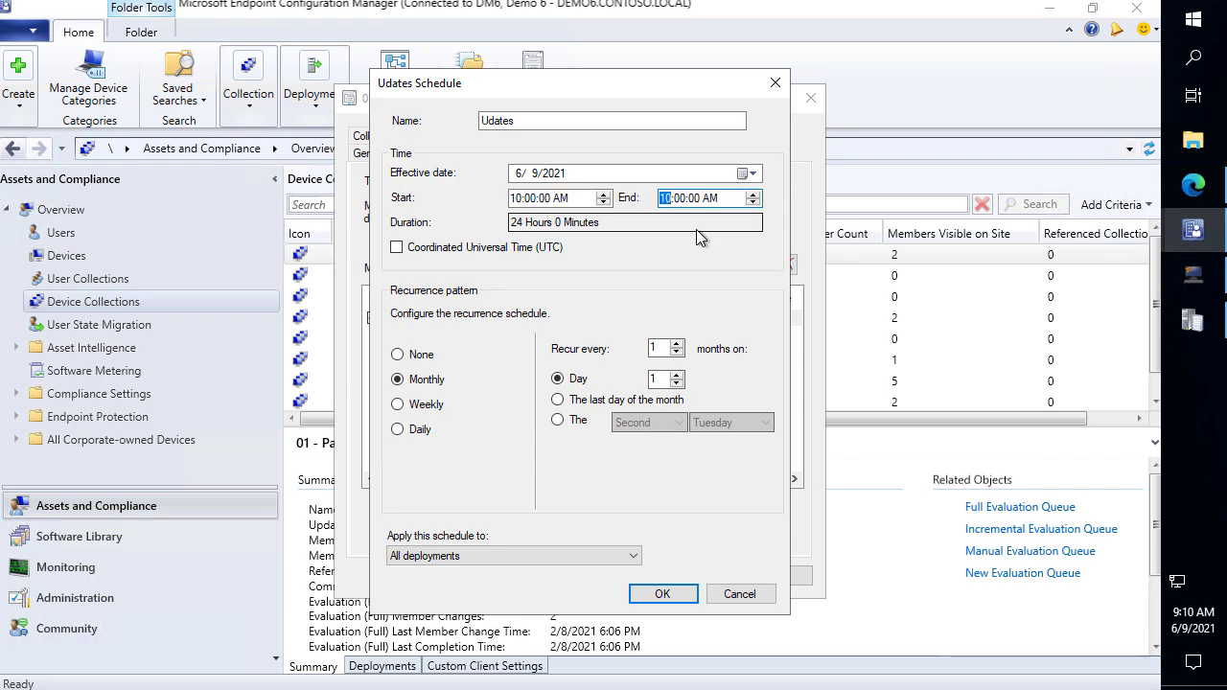
key(Right)
text(30)
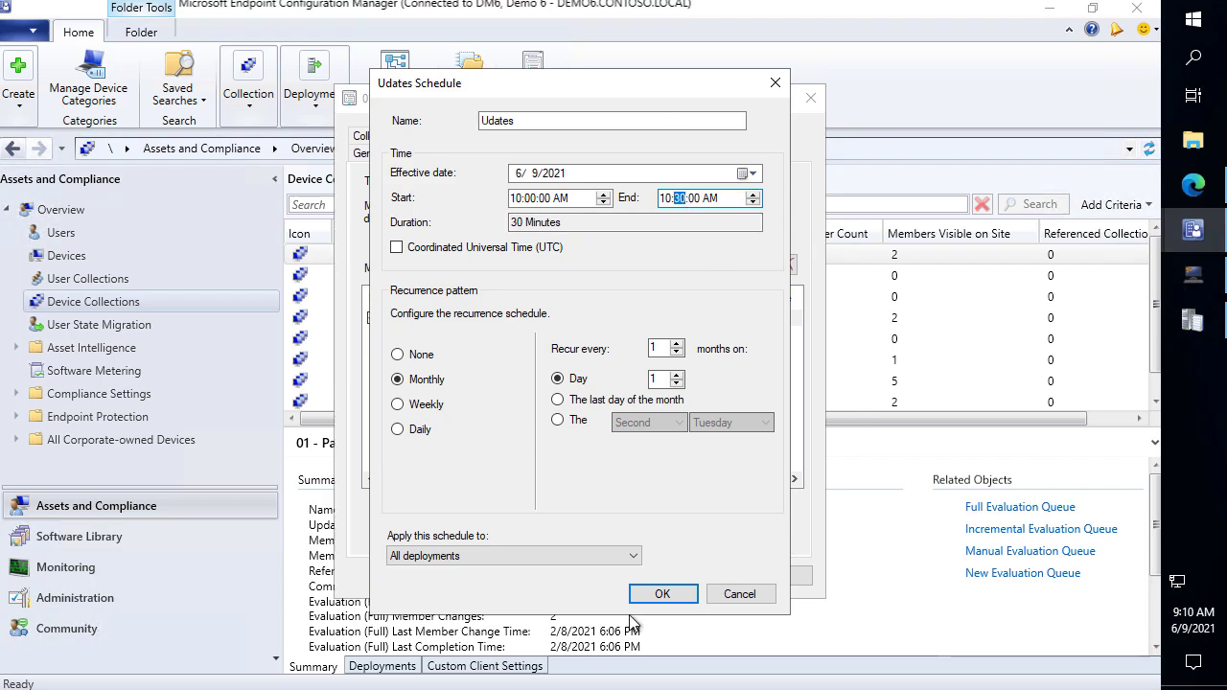
click(662, 594)
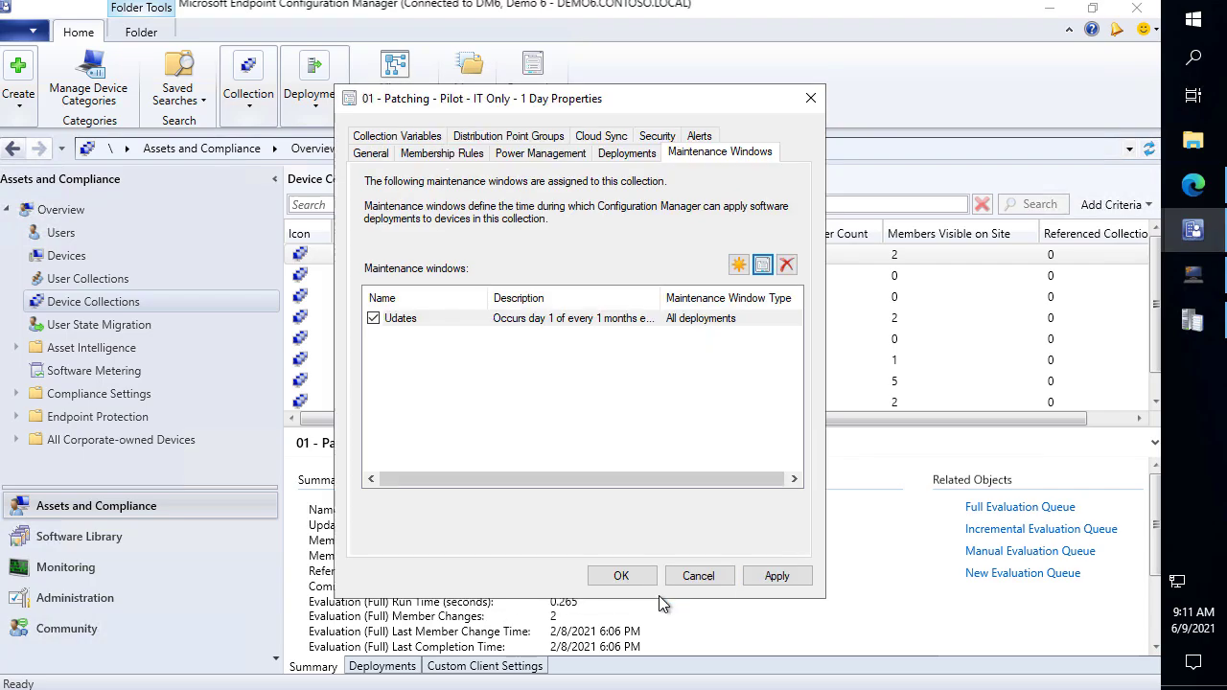
Step: Change the Udates schedule so it covers only software updates, and apply the change to the collection
click(581, 324)
click(762, 264)
click(518, 555)
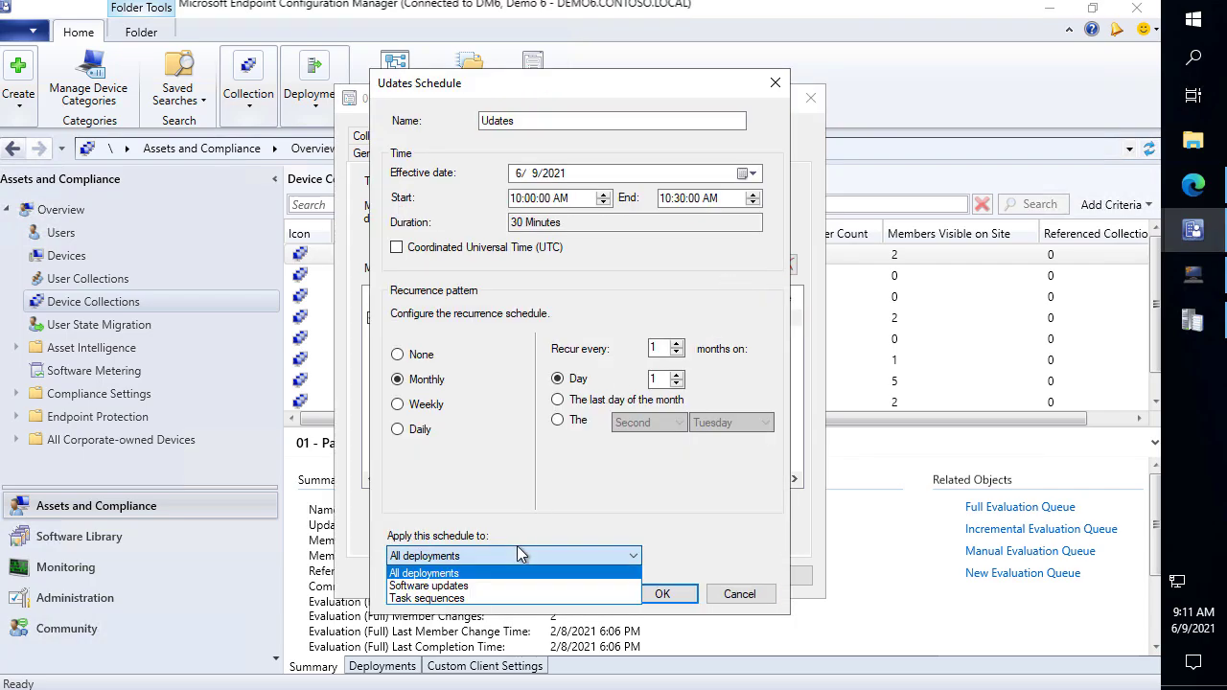
click(420, 577)
click(440, 556)
click(422, 585)
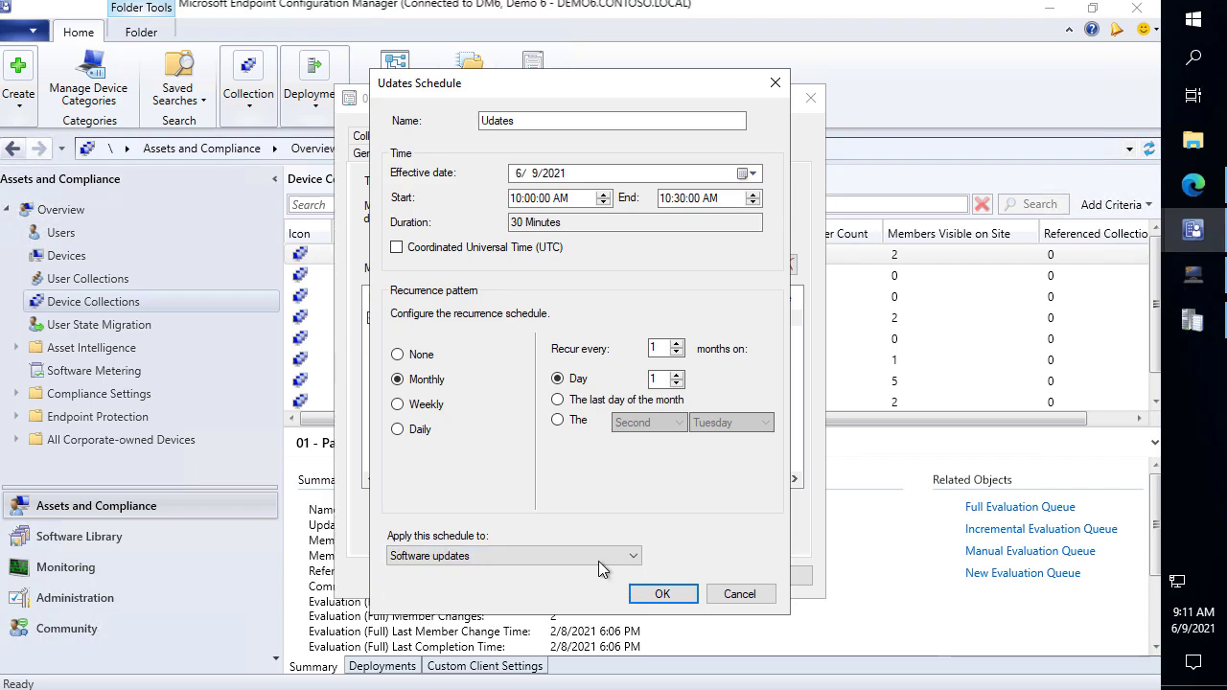
click(663, 592)
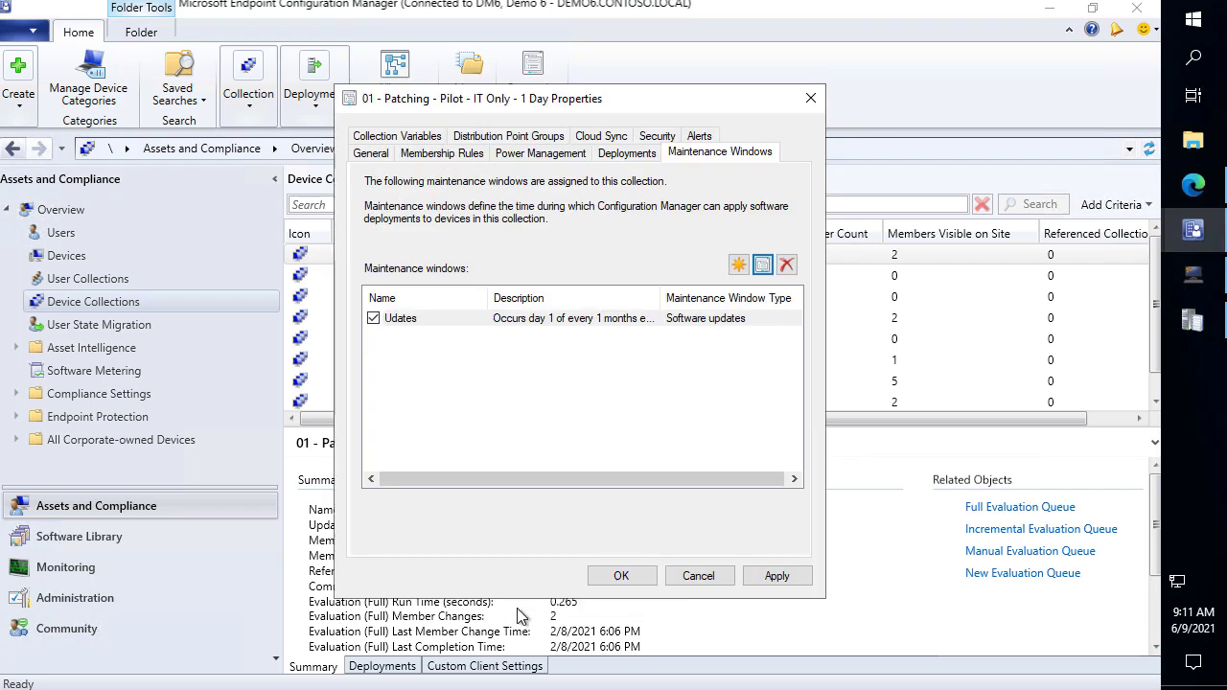
click(778, 579)
Step: Change the Udates window's recurrence to daily, every 1 day, and save the collection properties
click(762, 265)
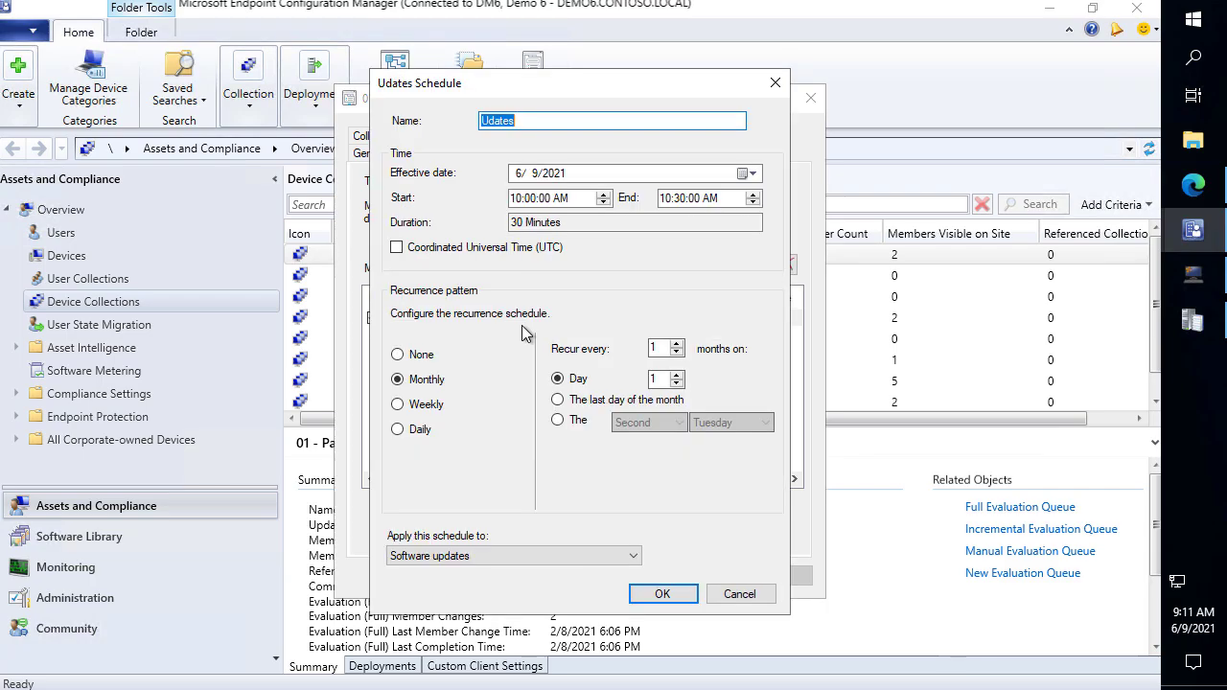
click(396, 429)
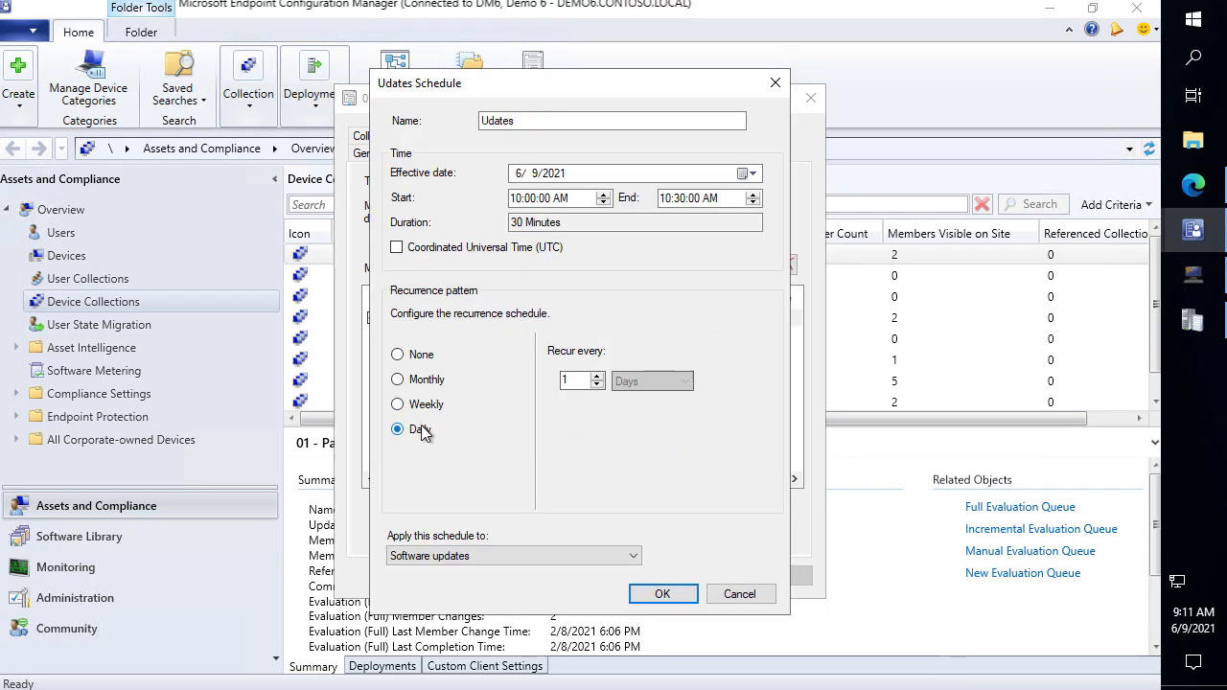
click(661, 593)
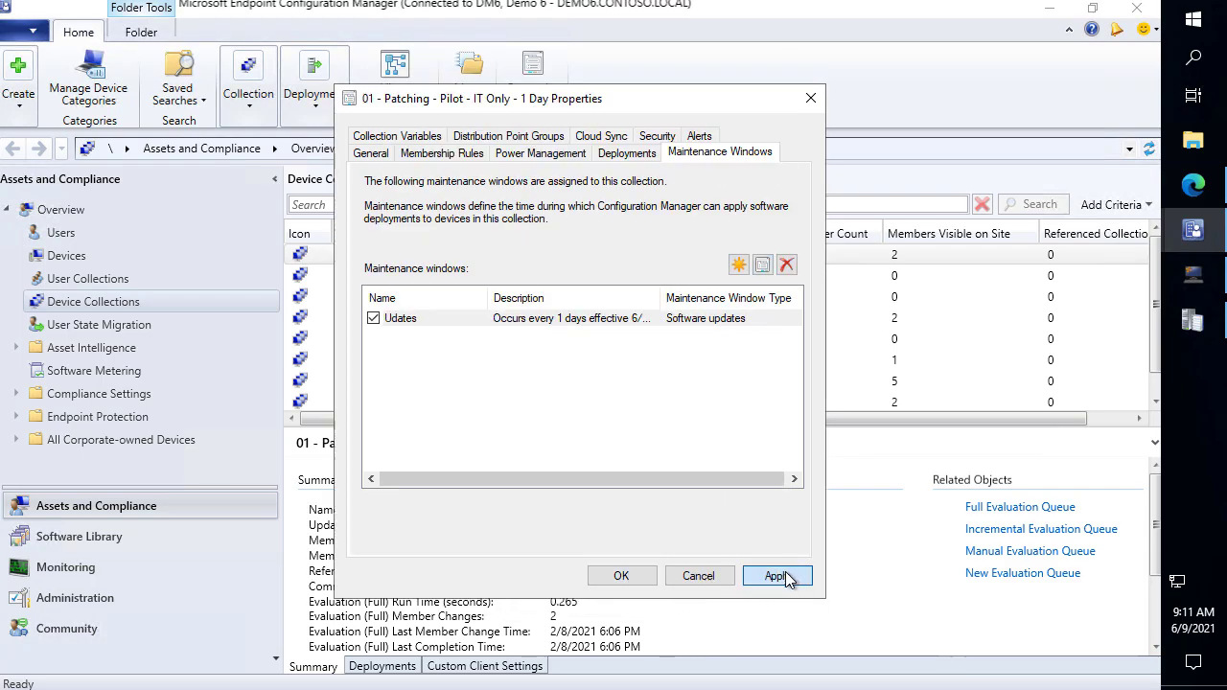
click(781, 577)
click(624, 575)
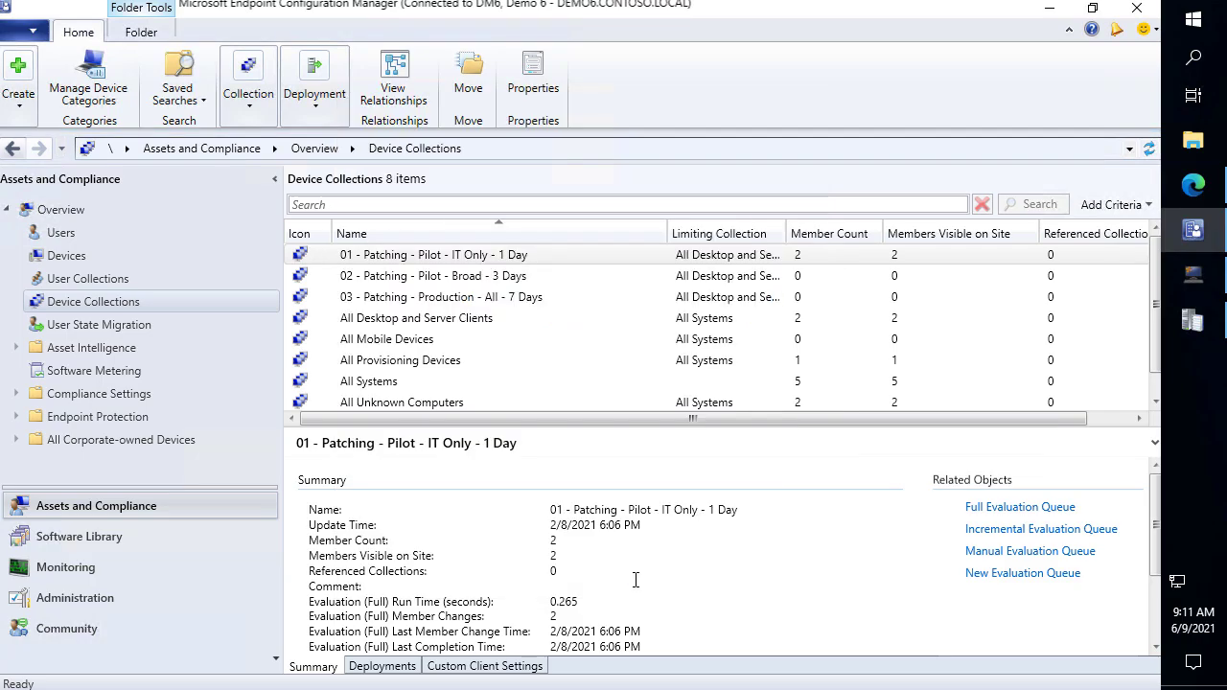
Step: Set the Notepad++ 7.9.2 (x64) software update's maximum run time to 120 minutes and save its properties
click(474, 256)
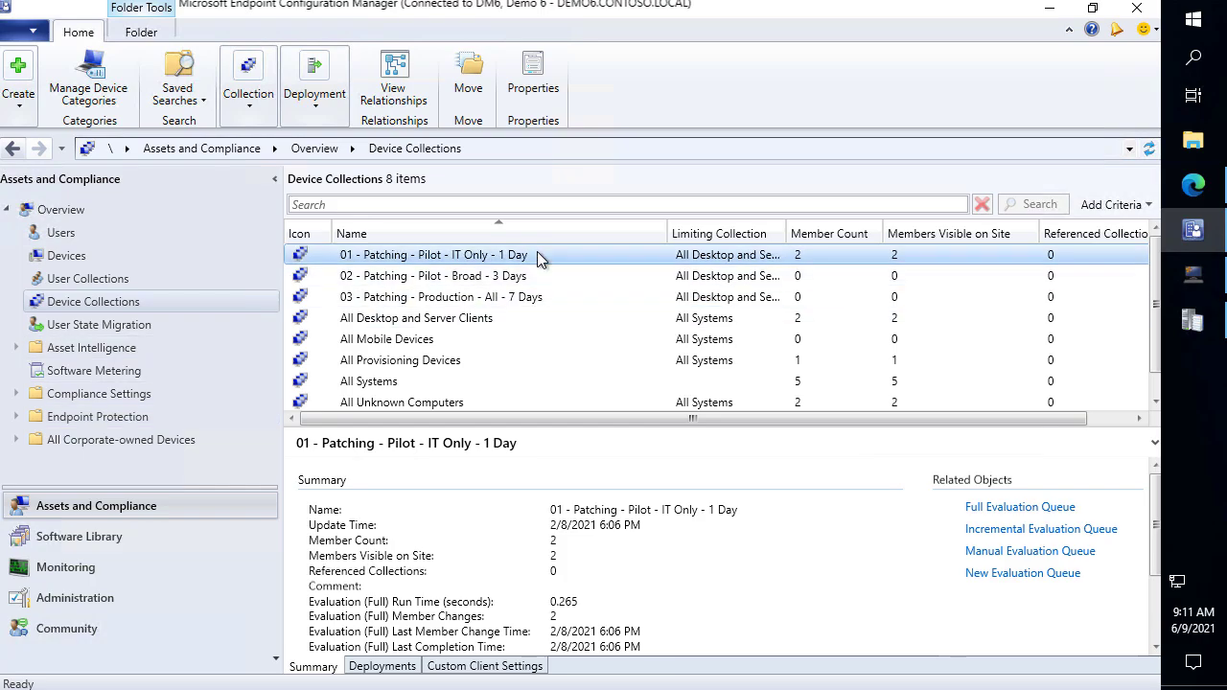
click(63, 546)
click(451, 319)
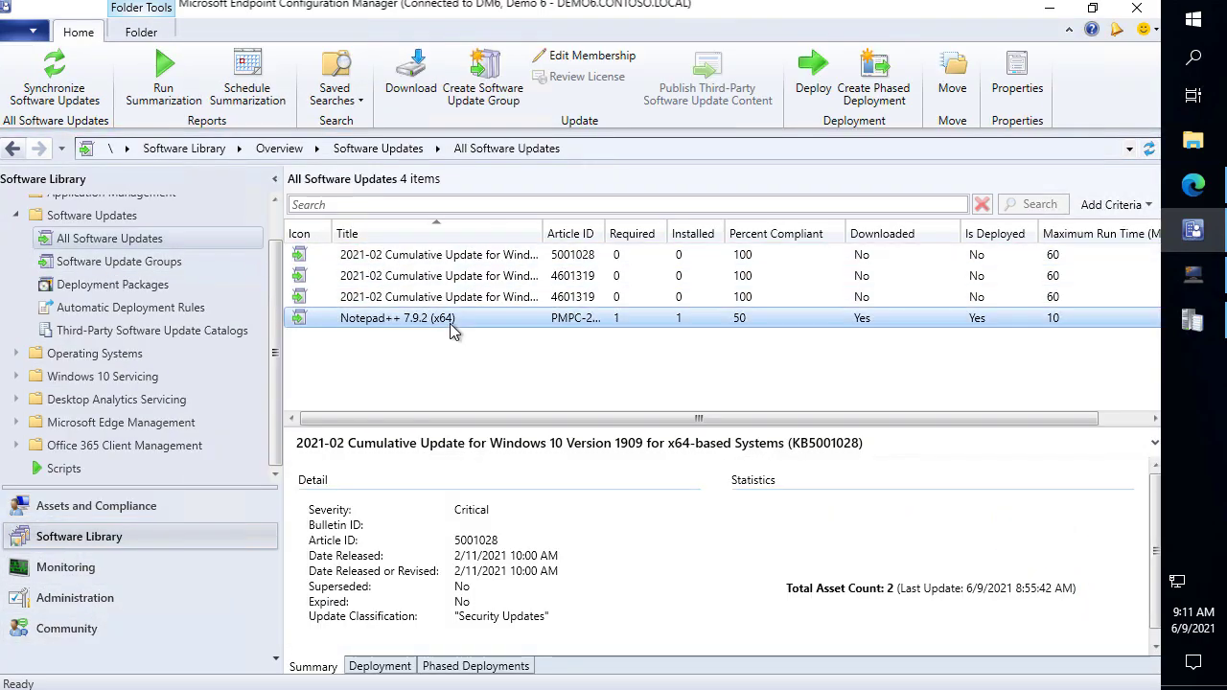
right_click(449, 320)
click(242, 533)
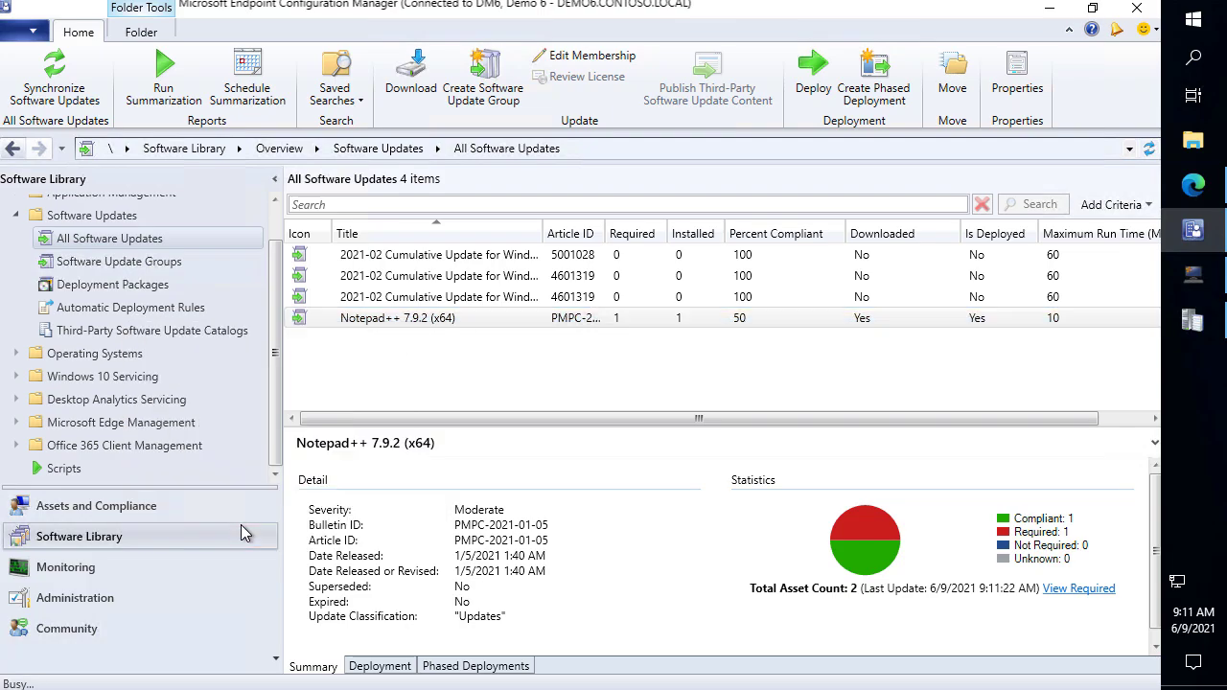
click(677, 156)
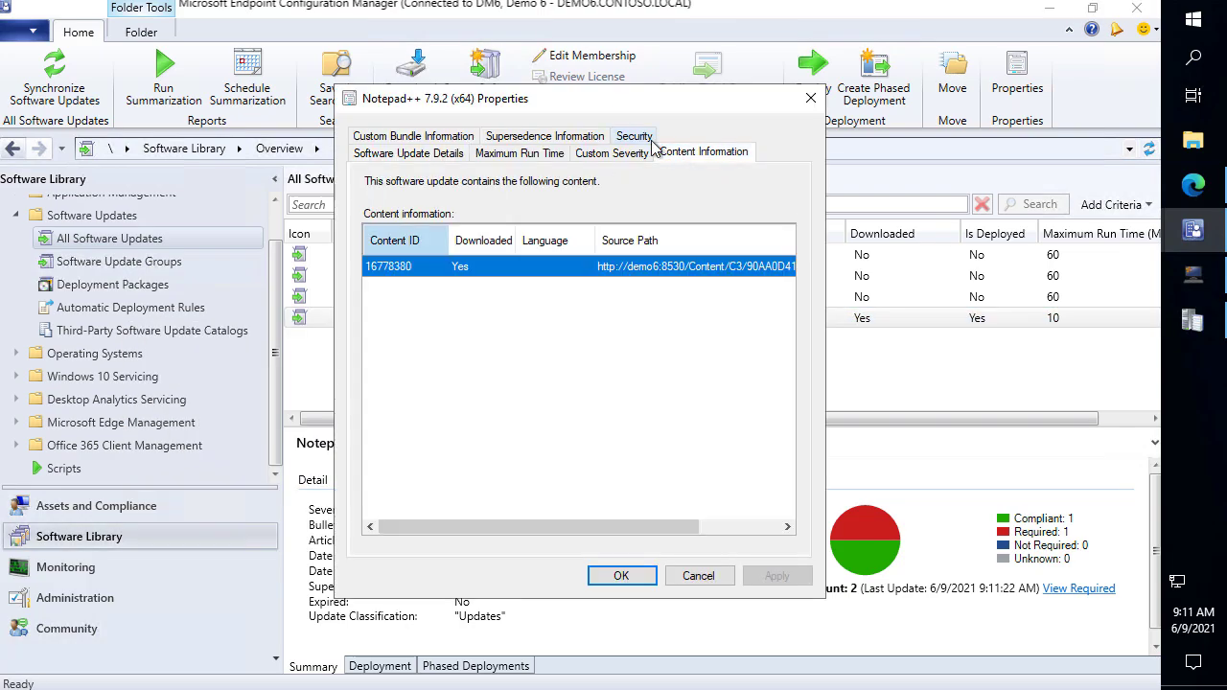
click(520, 155)
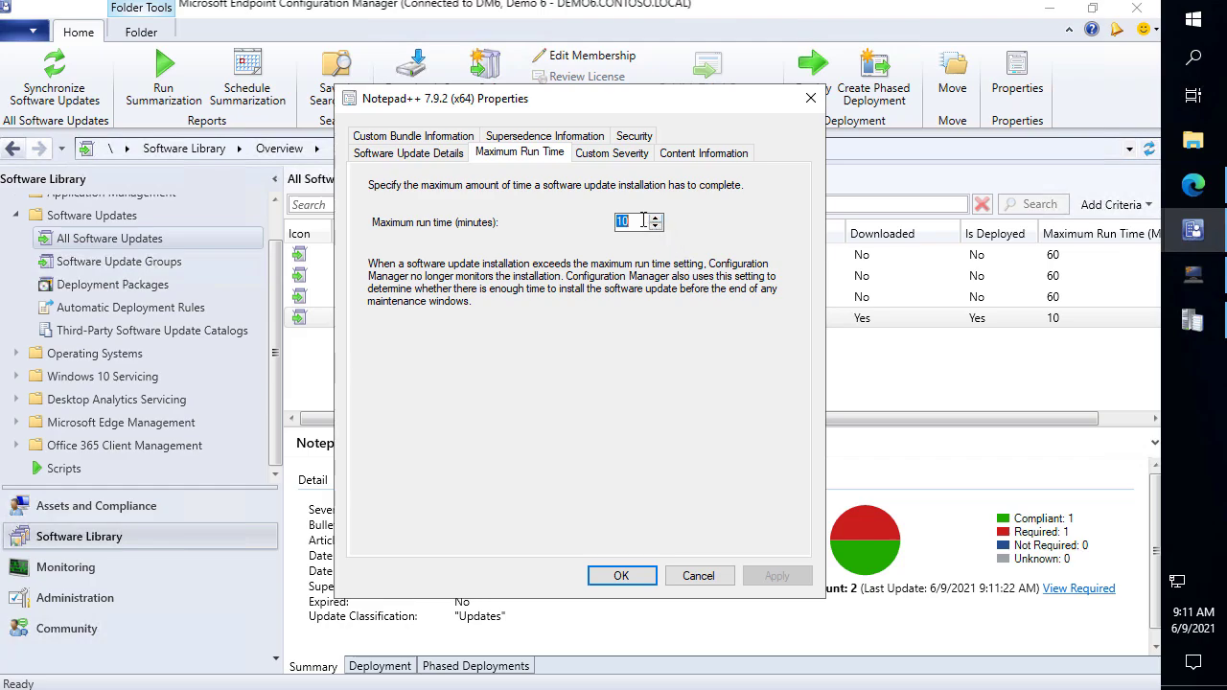
key(BackSpace)
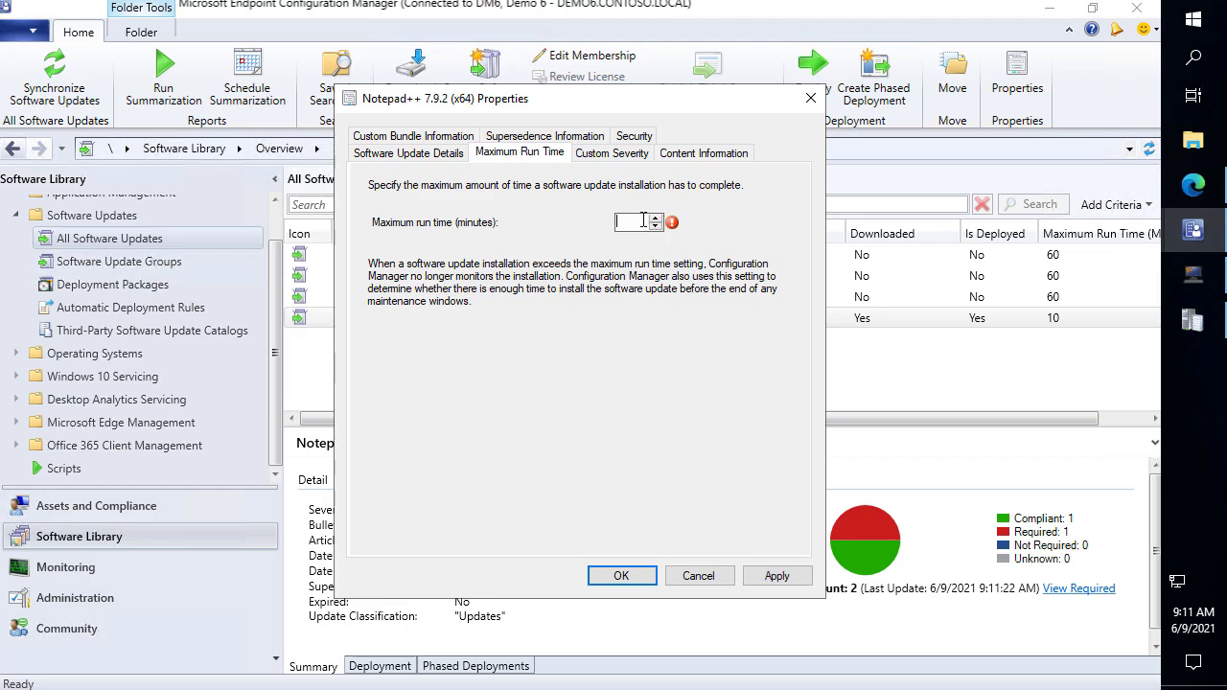
text(60)
click(778, 578)
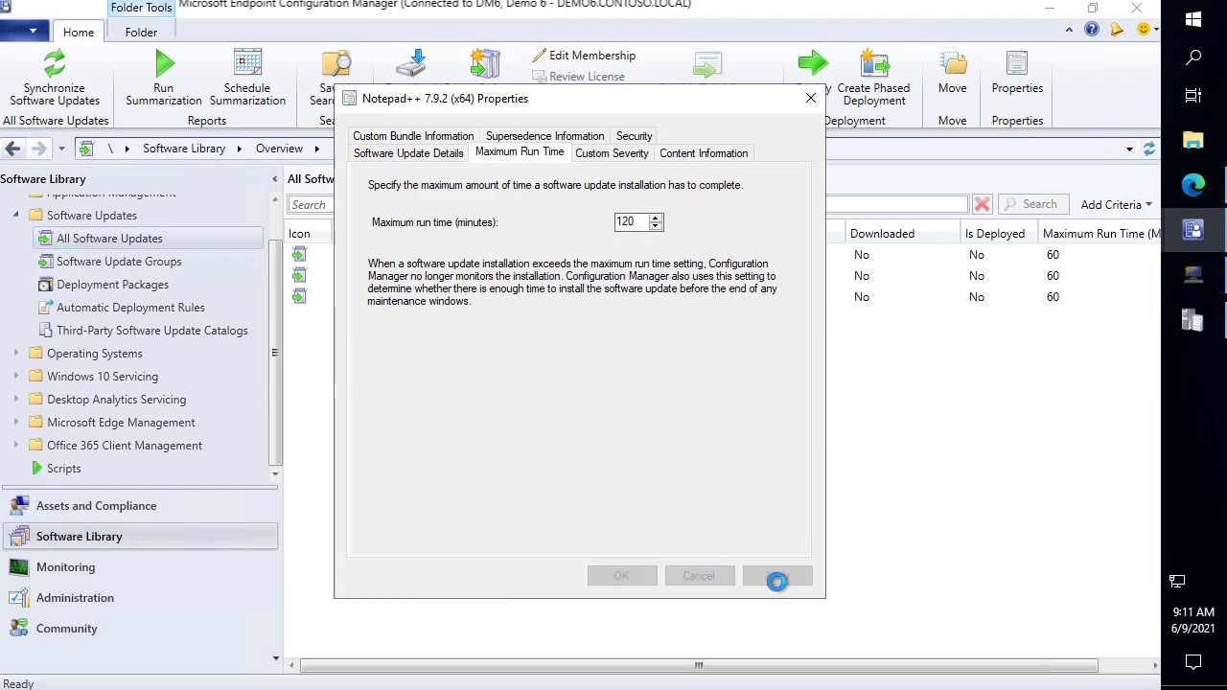
click(621, 576)
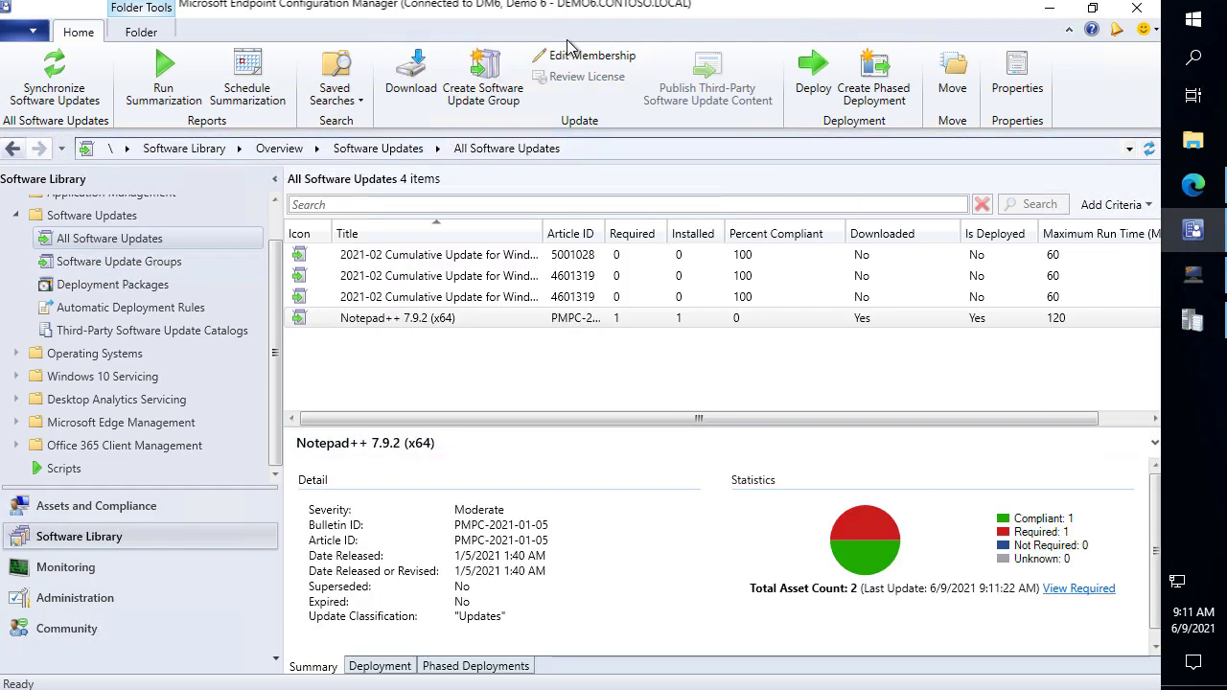
Step: Switch to the client machine and run the Machine Policy Retrieval & Evaluation Cycle from the Configuration Manager client properties
click(525, 2)
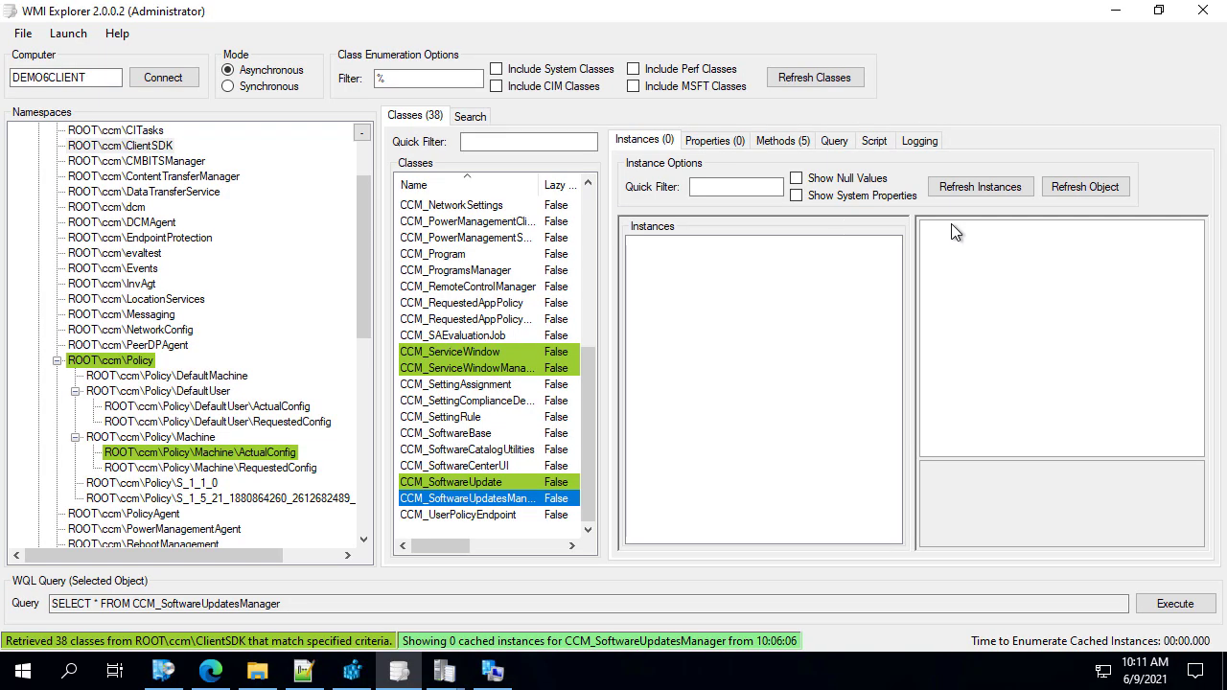
click(492, 671)
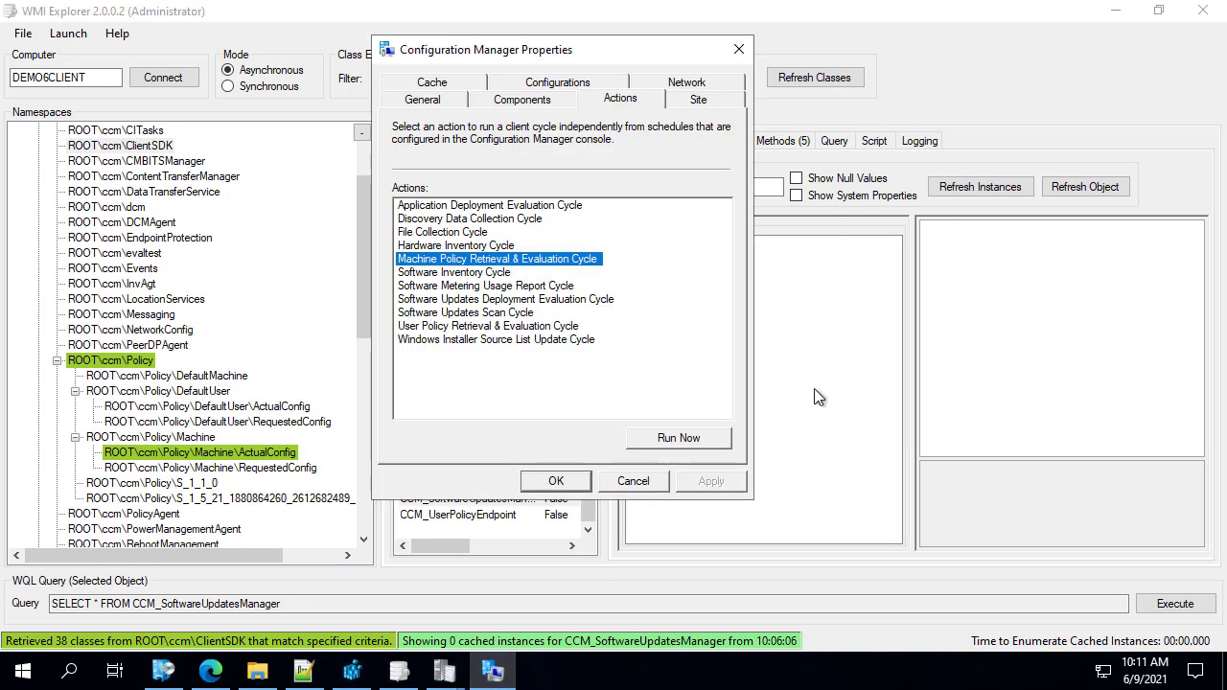
click(684, 439)
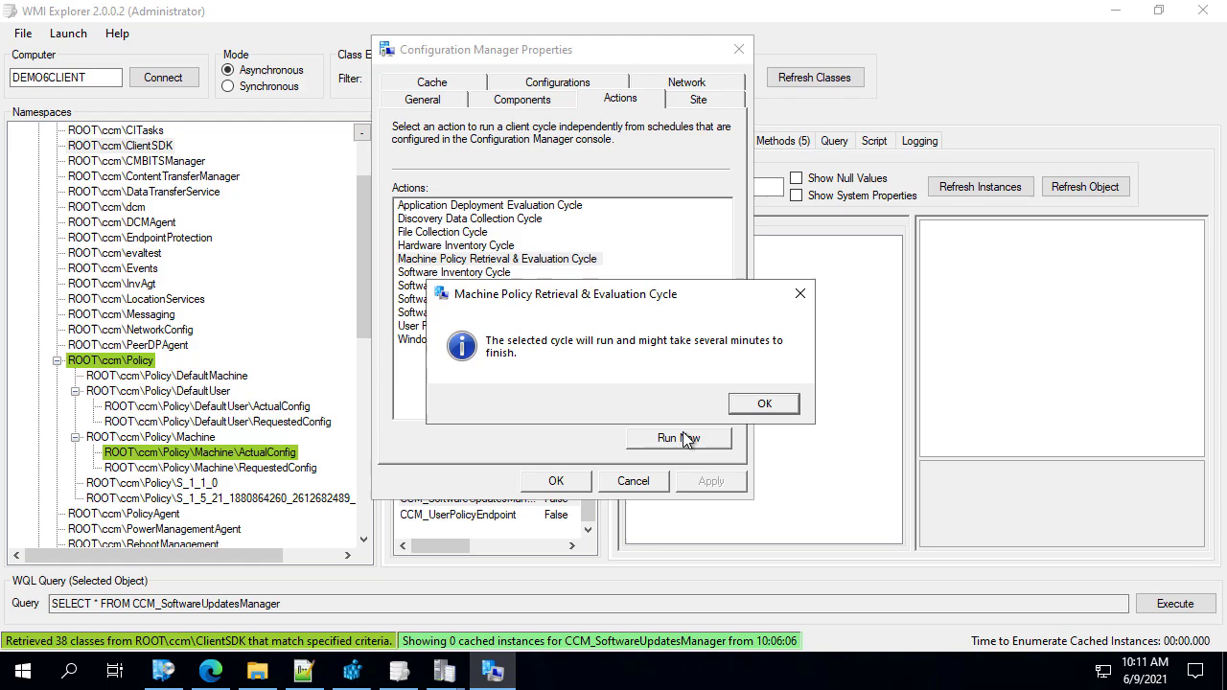
click(761, 404)
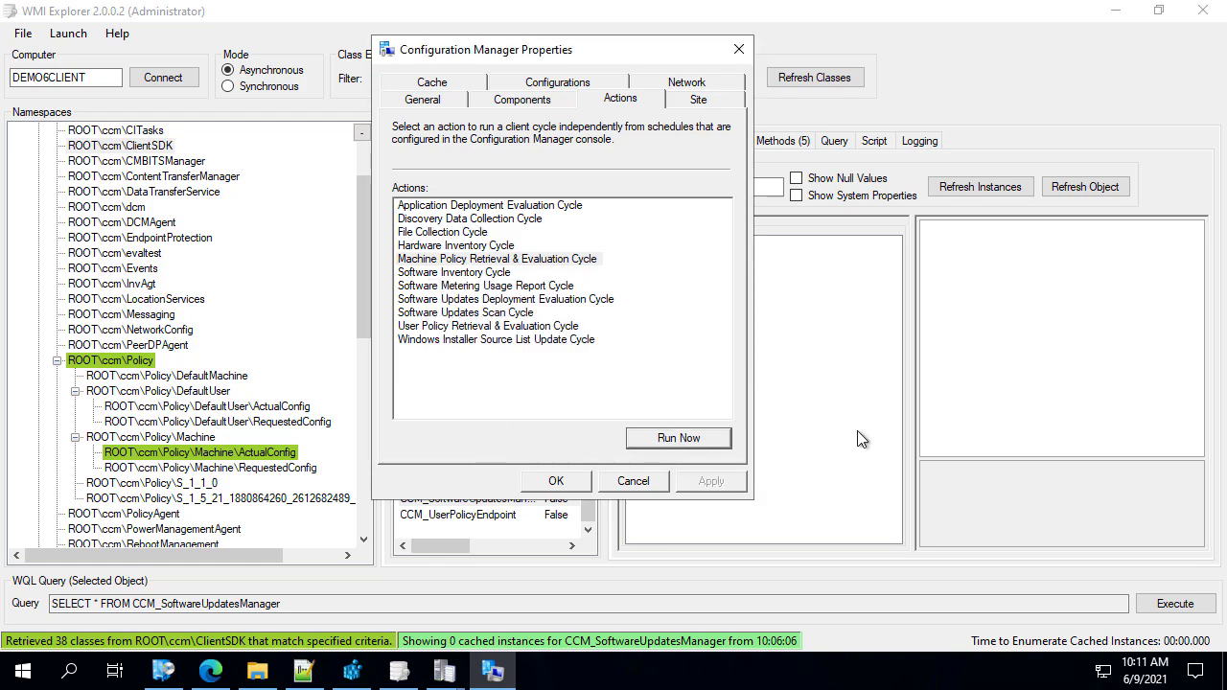
Step: Review the CCM_SoftwareUpdatesClientConfig properties under ROOT\ccm\Policy\Machine\ActualConfig in WMI Explorer and the DeltaDownload.log entries
click(1040, 330)
click(205, 458)
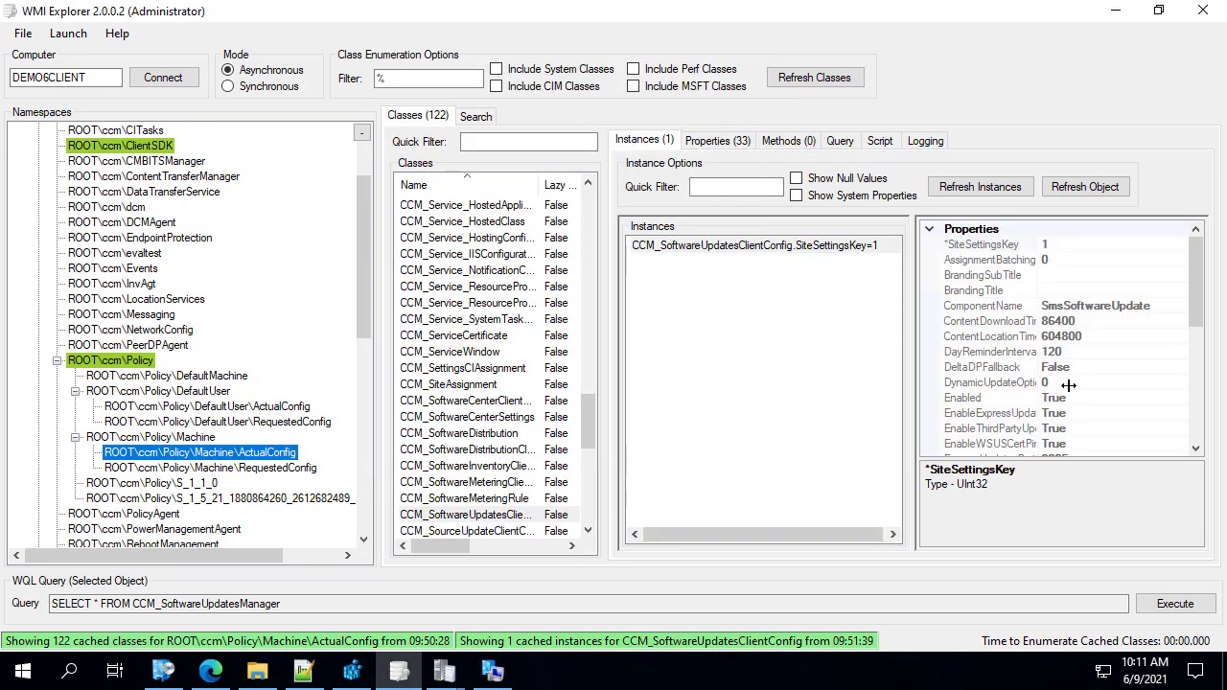
scroll(1068, 384, down, 3)
mouse_move(439, 676)
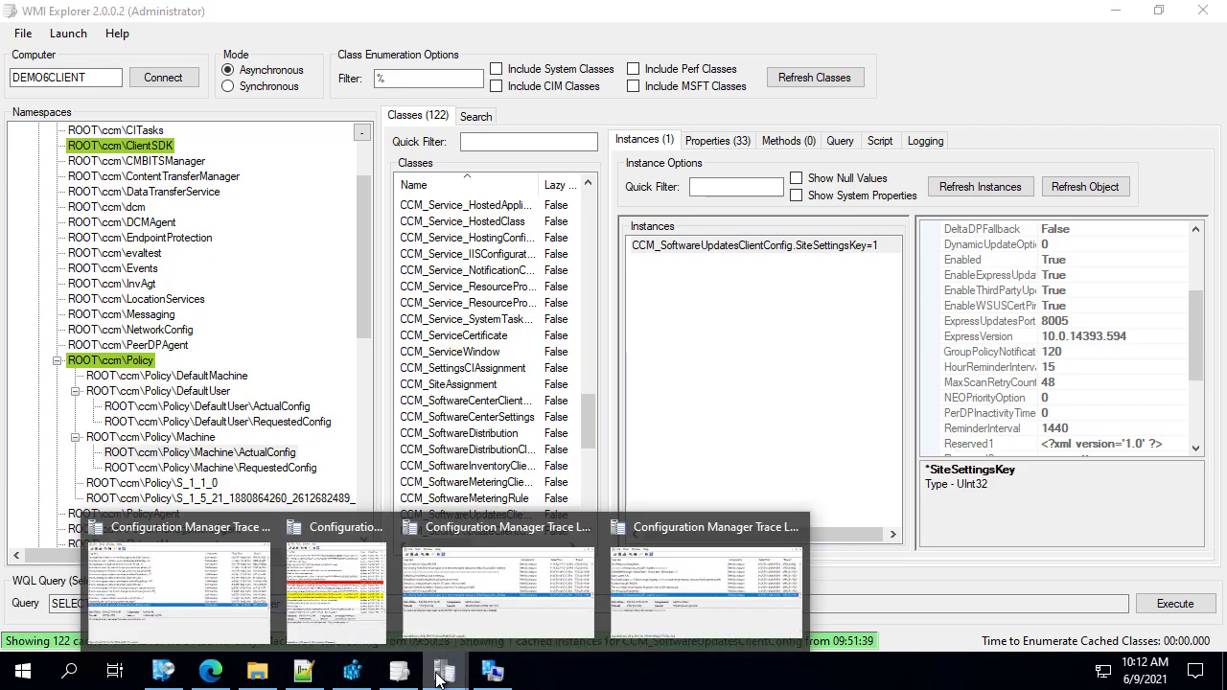
click(714, 576)
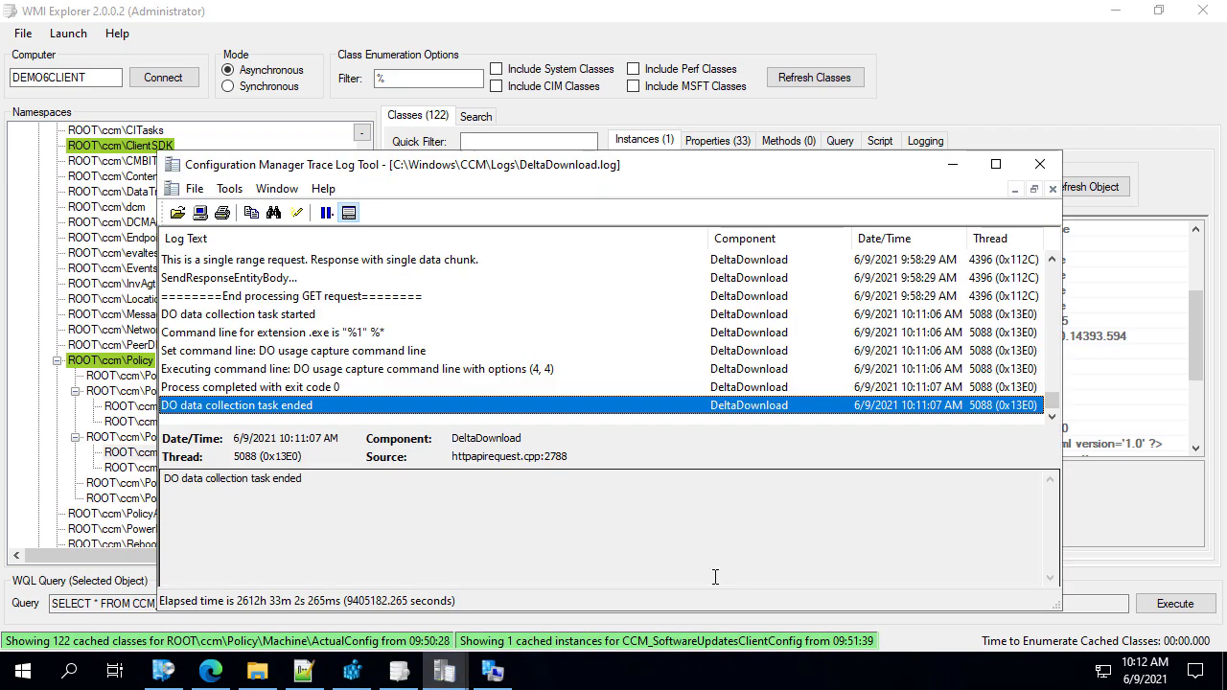
mouse_move(443, 674)
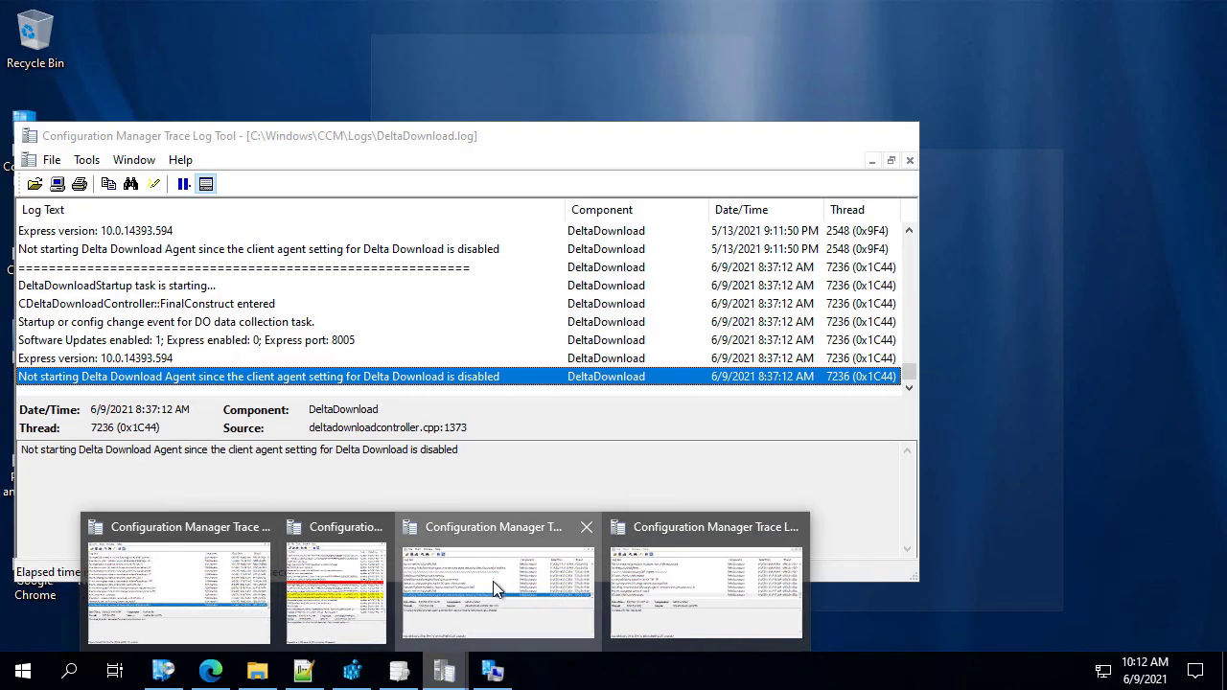
click(493, 582)
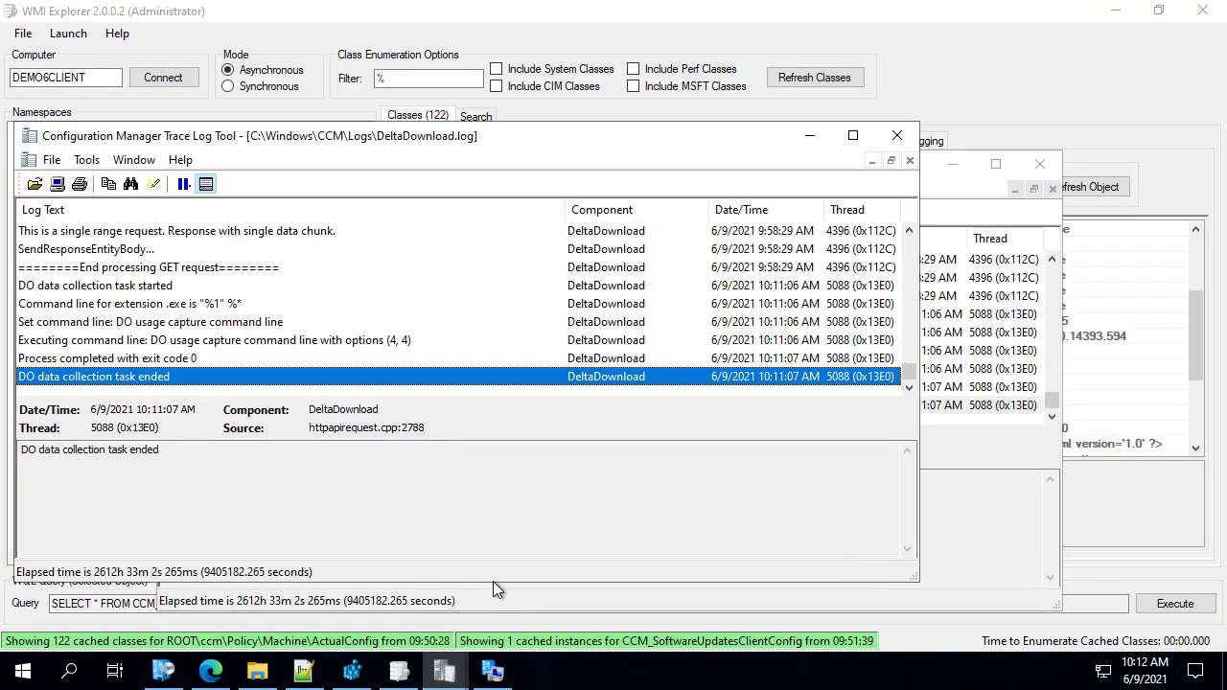
click(399, 671)
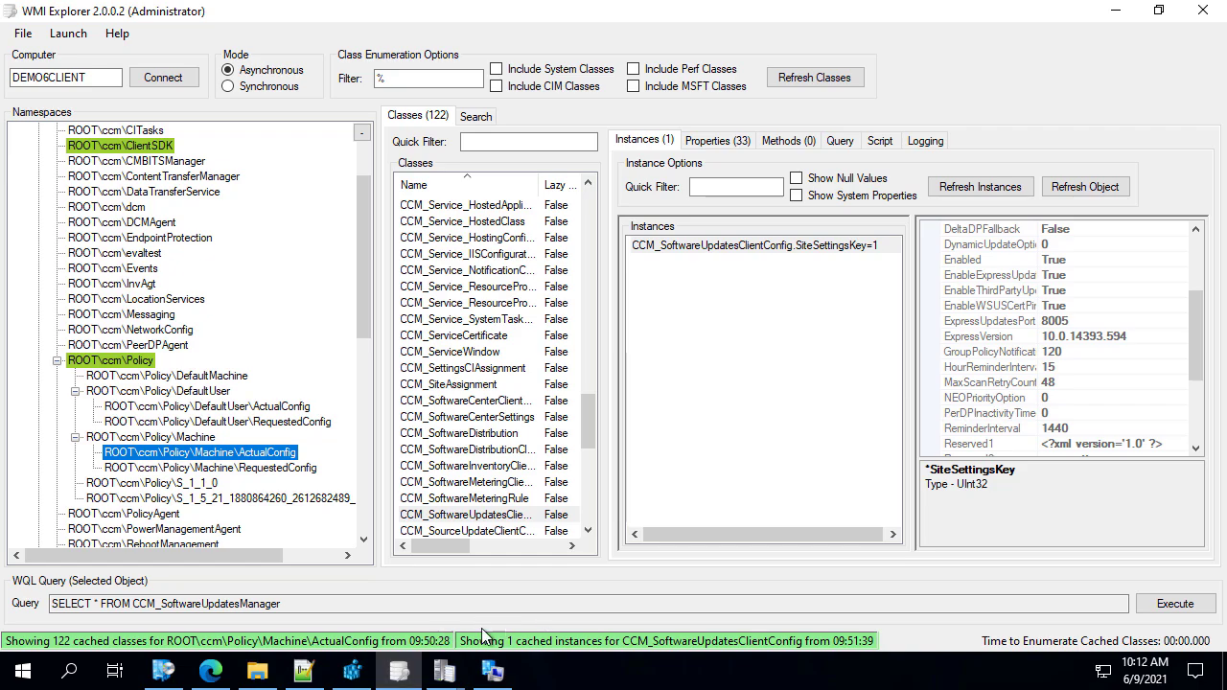
click(1064, 351)
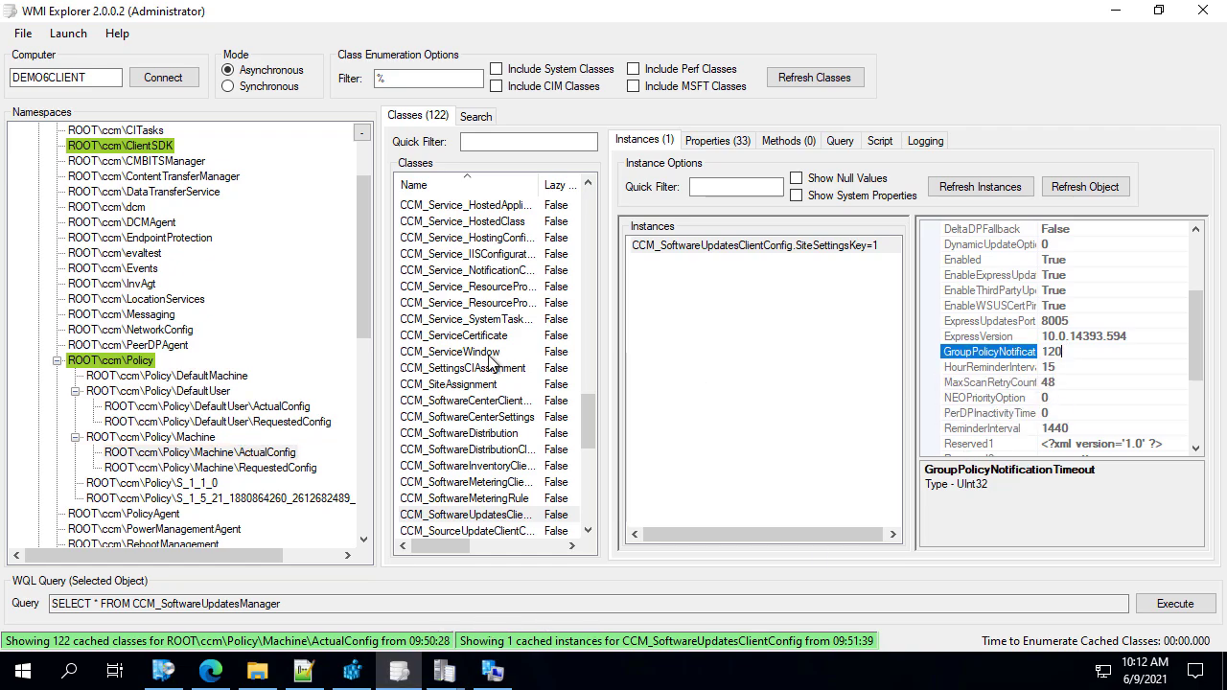
scroll(496, 465, down, 2)
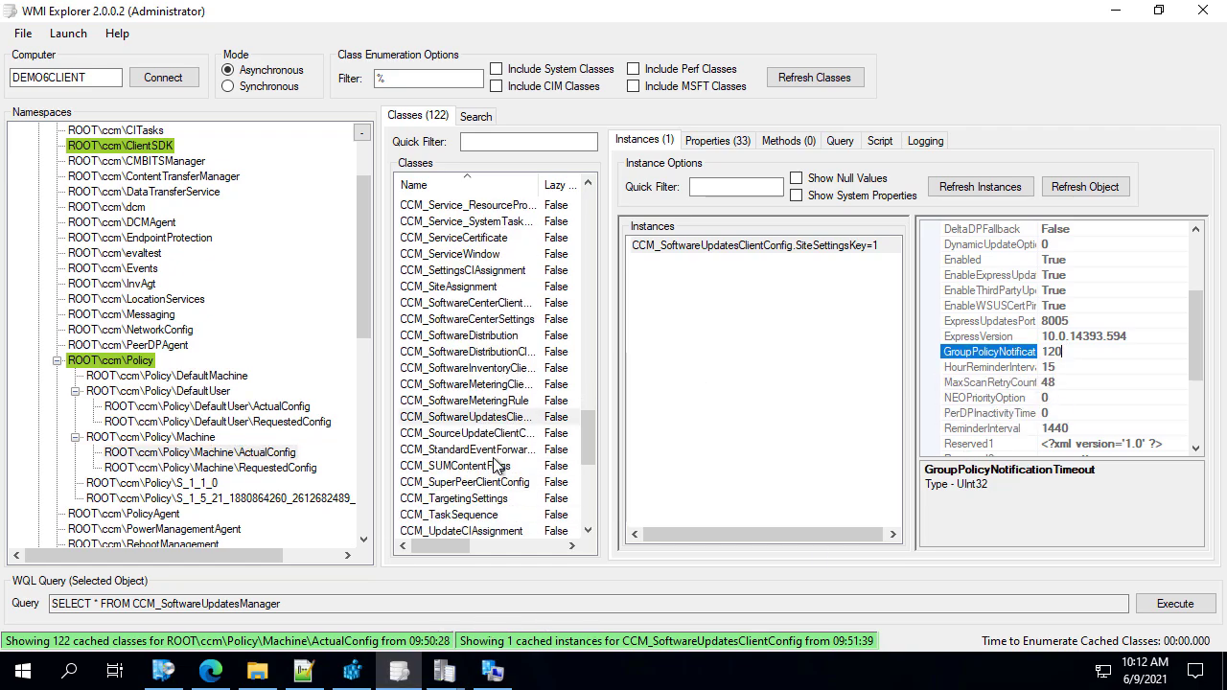
Step: Check MaxExecutionTime on the CCM_SoftwareUpdate instance in ROOT\ccm\ClientSDK, refreshing the instances and the object
click(146, 148)
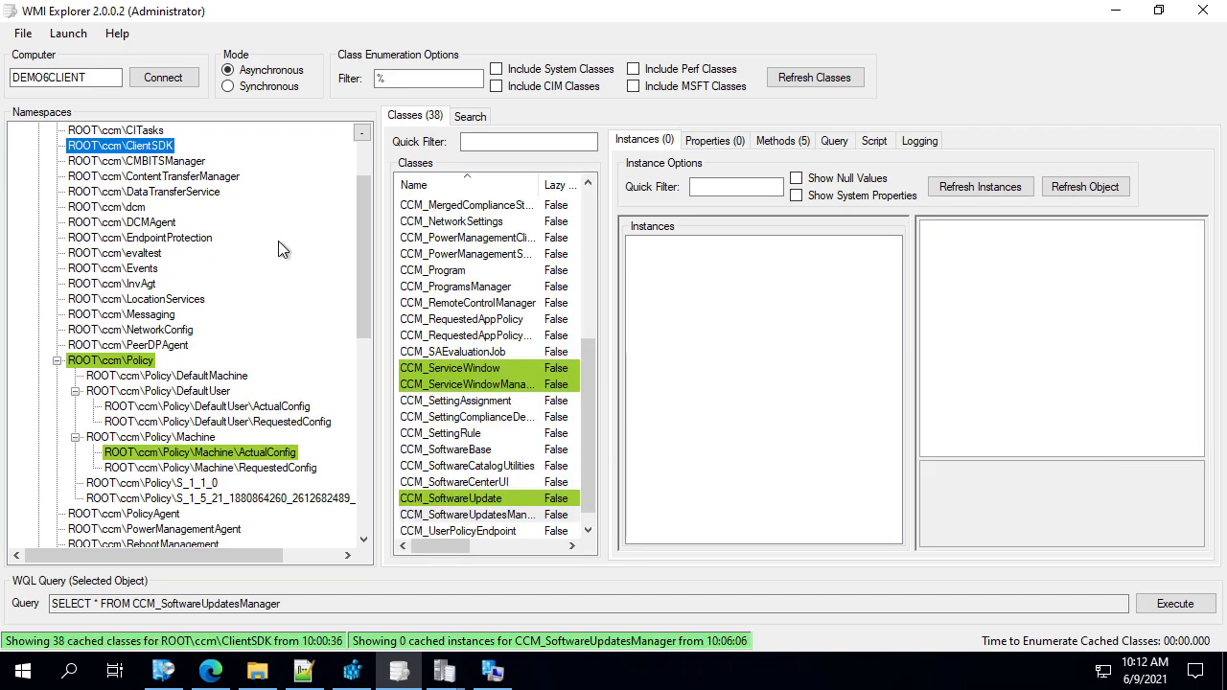
click(503, 497)
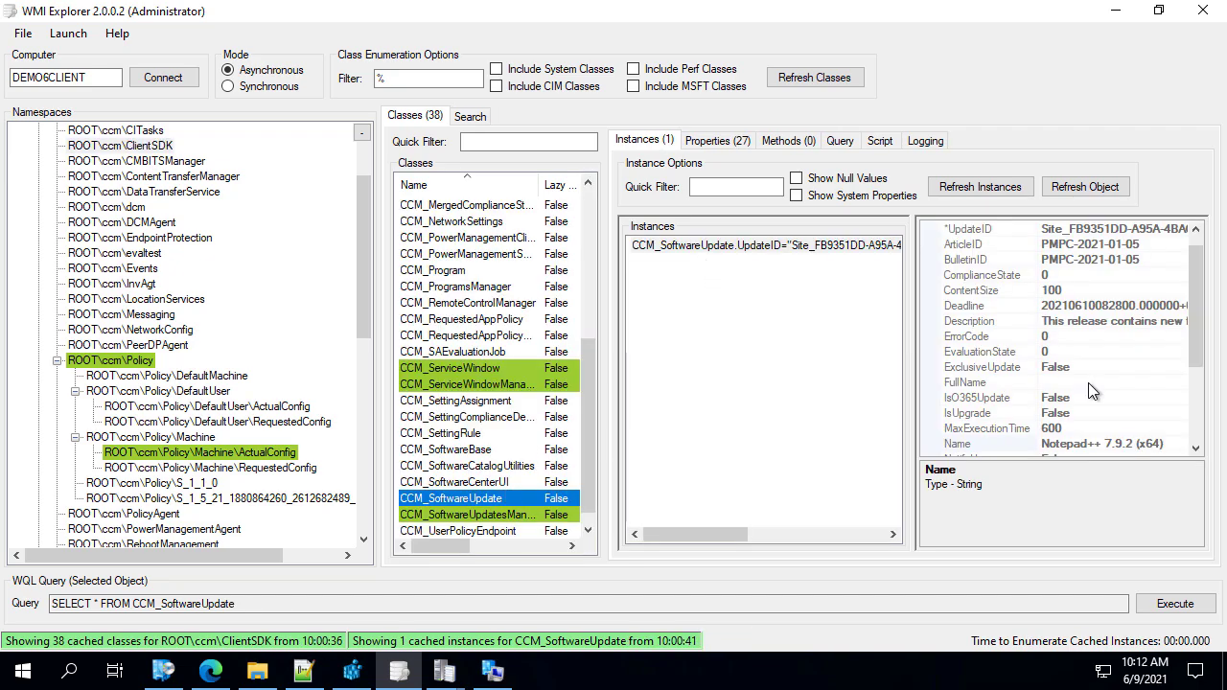
click(1078, 430)
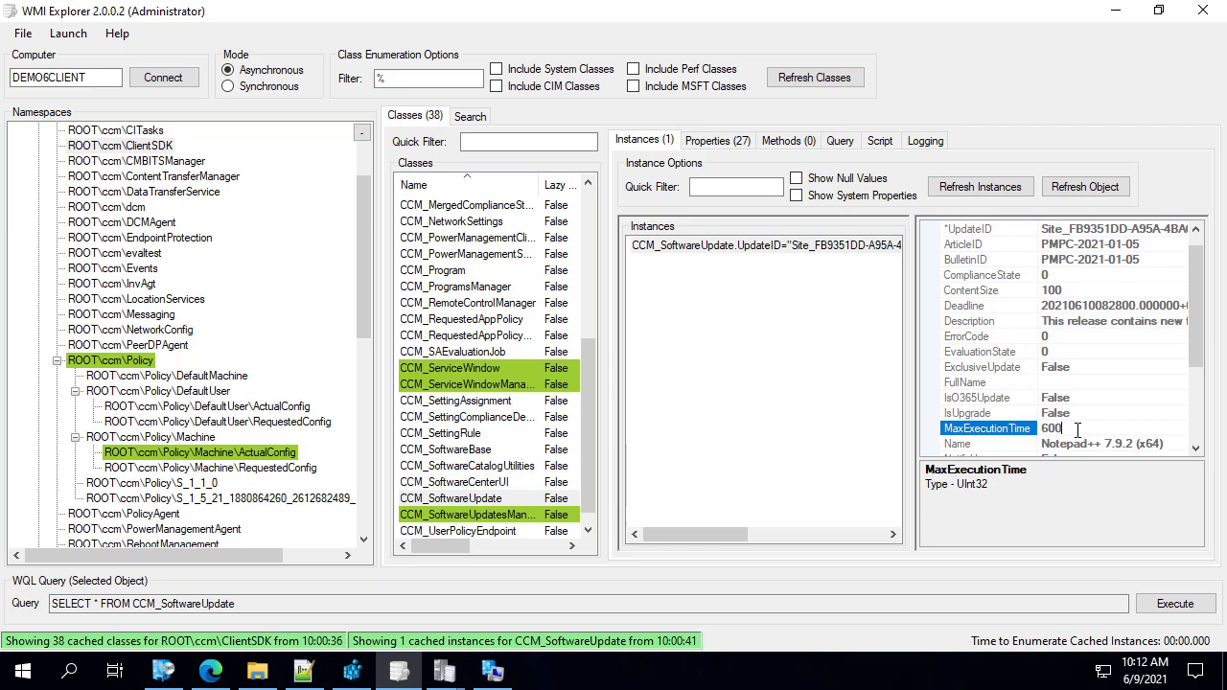
click(1000, 186)
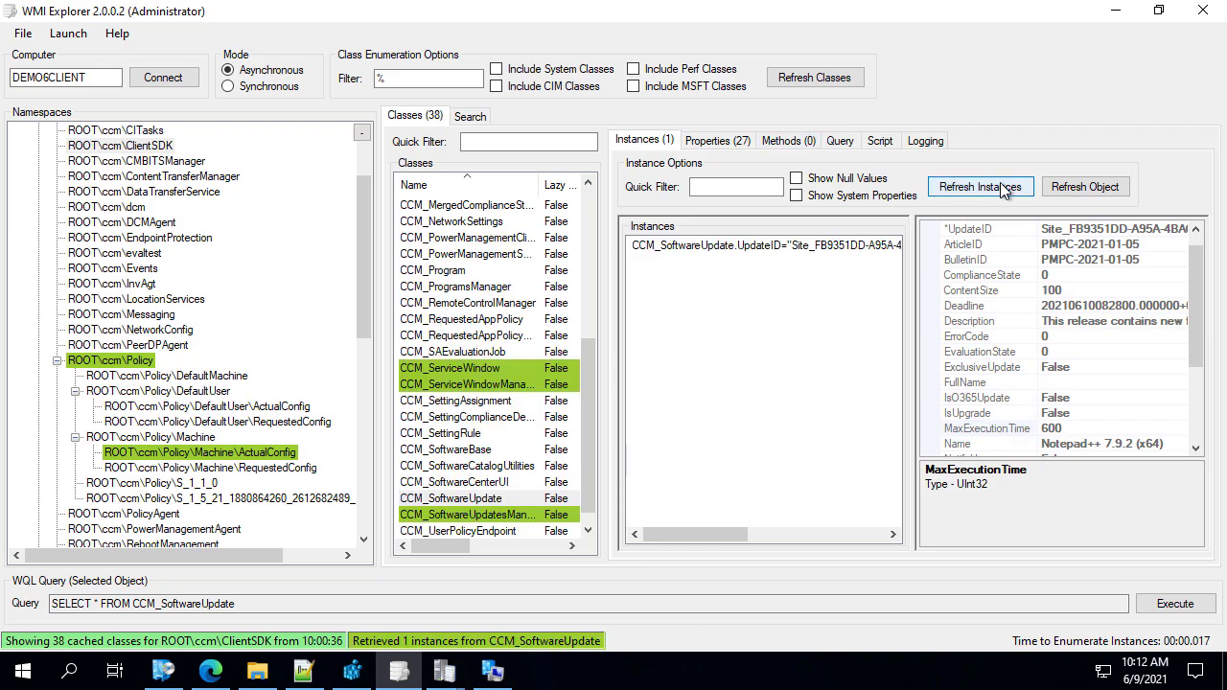
click(1001, 184)
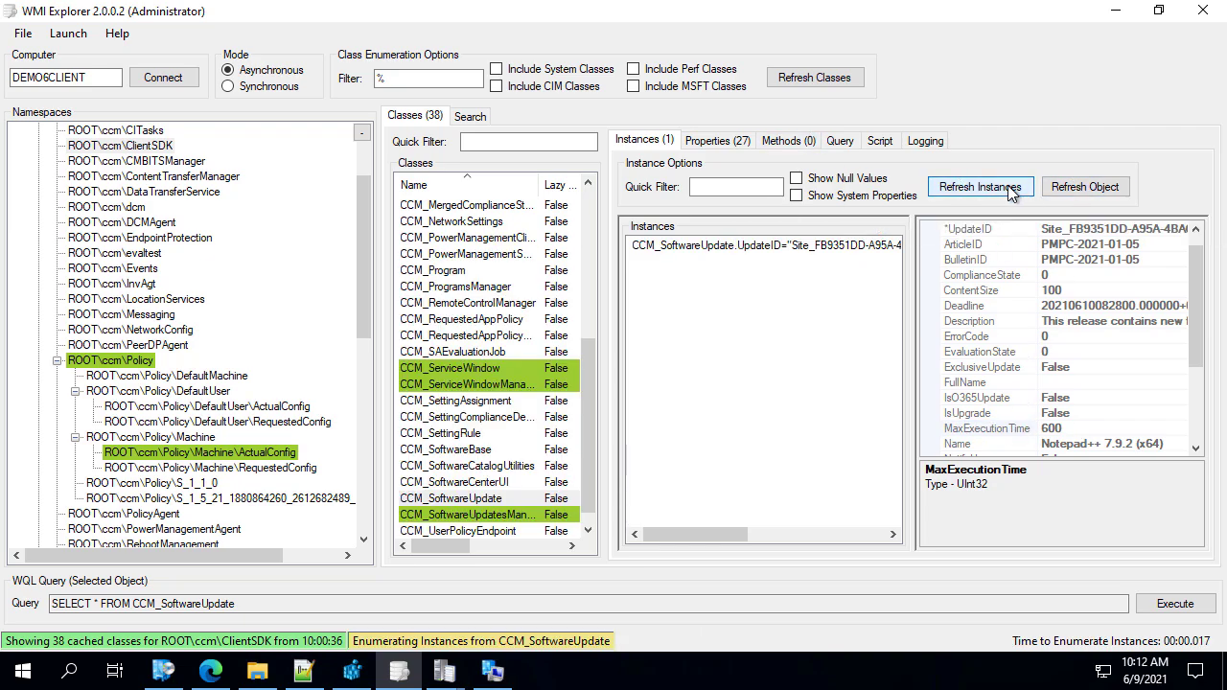
click(764, 248)
click(1078, 188)
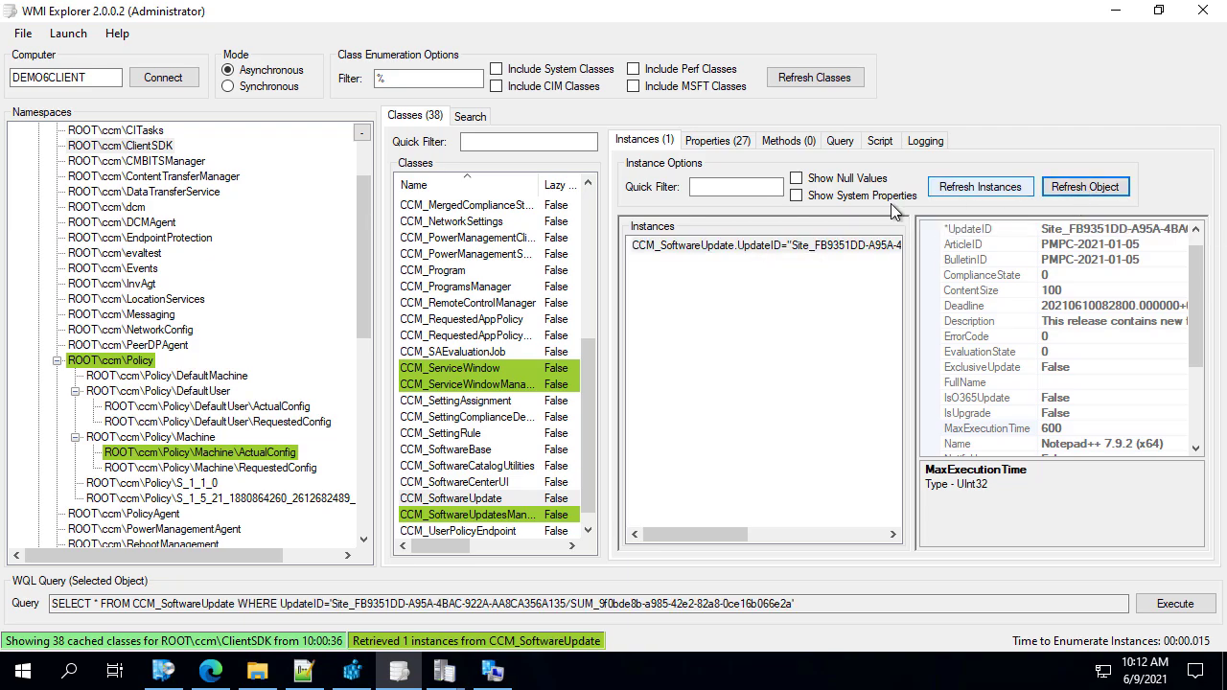
click(740, 251)
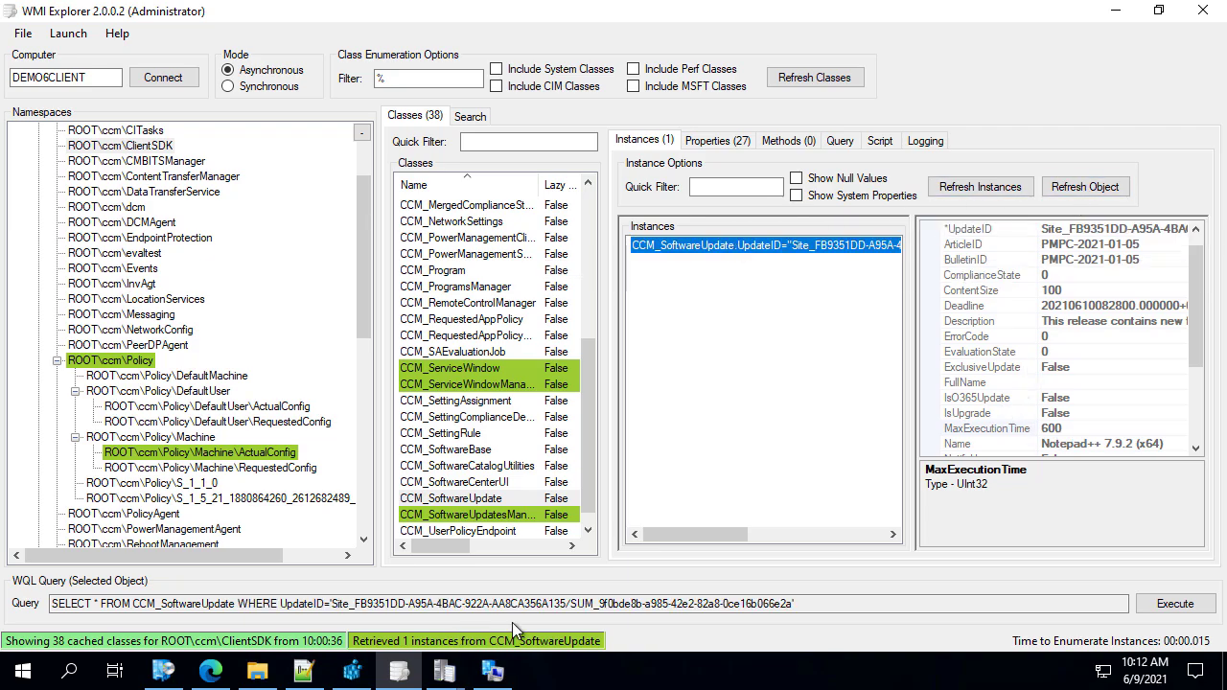
Step: Close the open trace log windows showing DeltaDownload.log and UpdatesDeployment.log
mouse_move(453, 678)
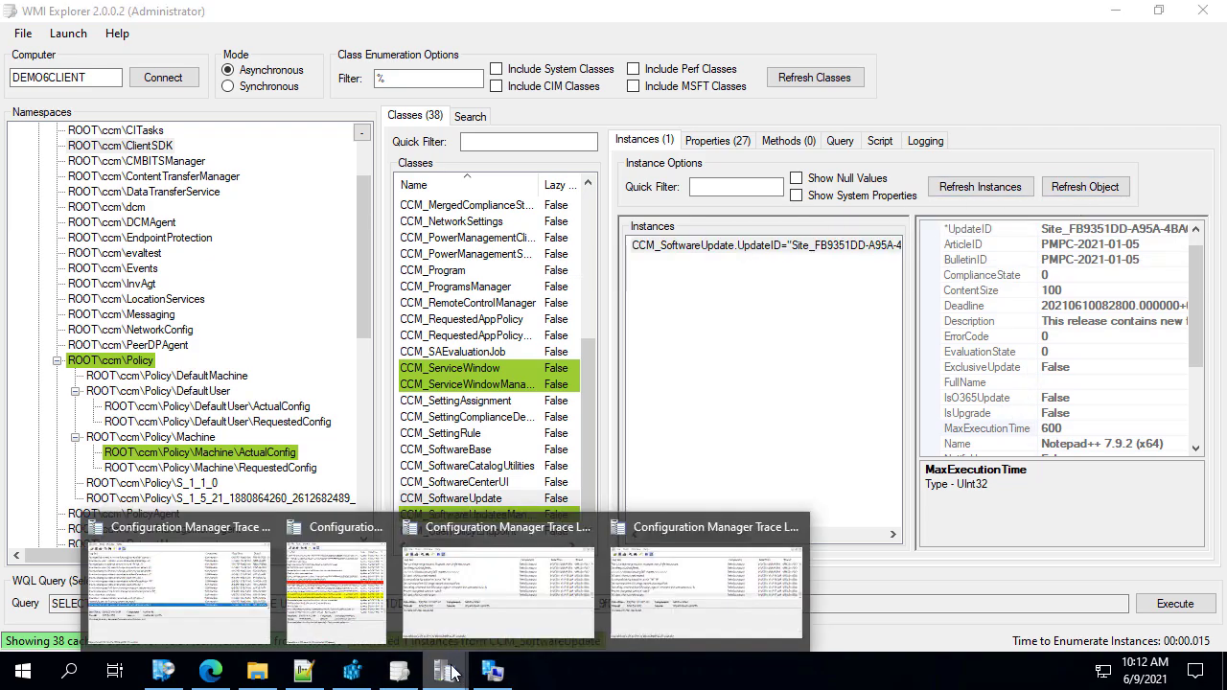
click(530, 586)
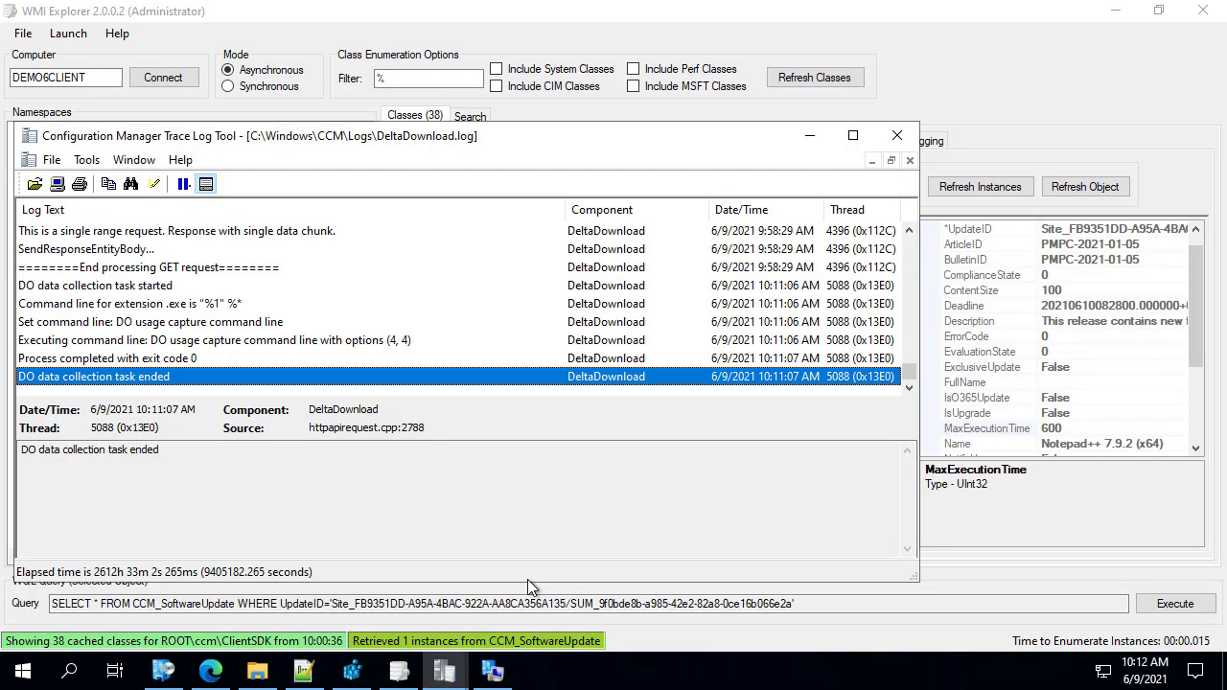
click(896, 135)
mouse_move(444, 671)
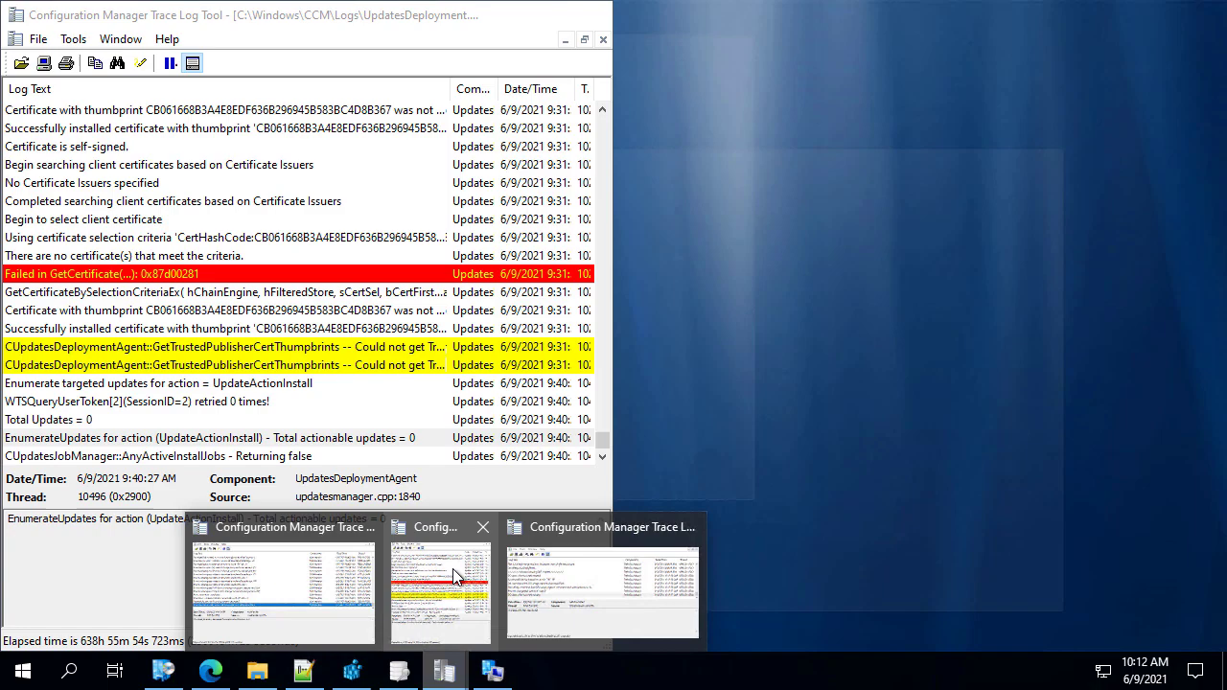
click(455, 573)
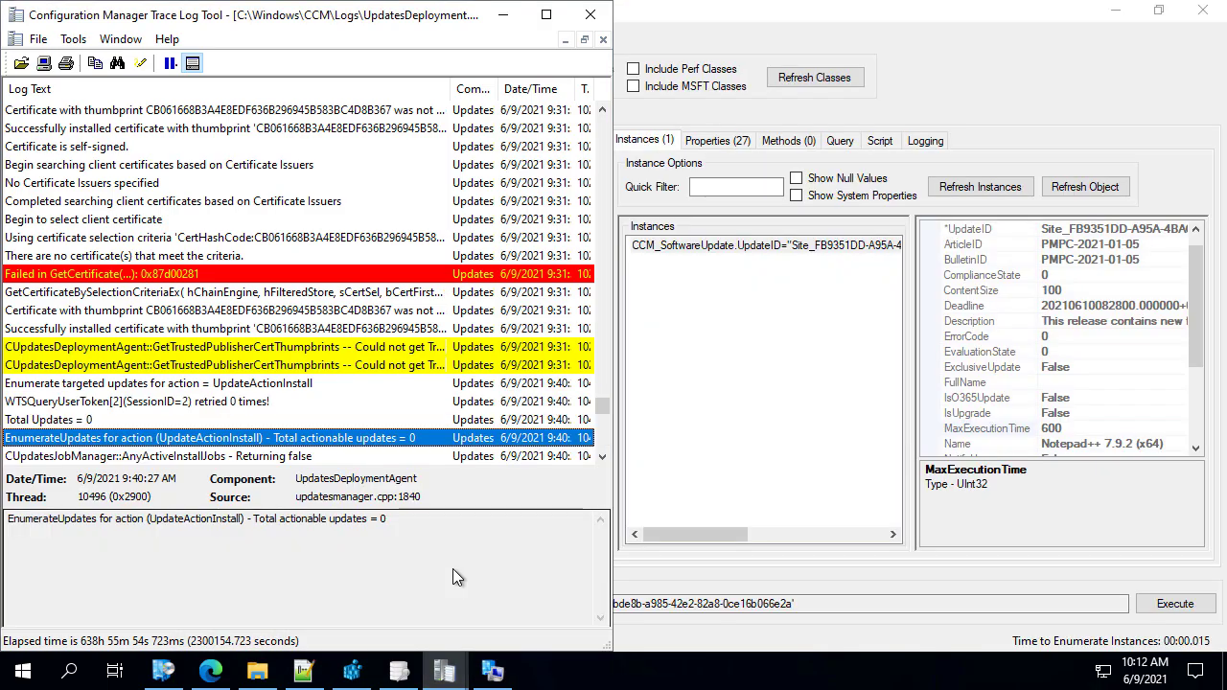
click(590, 14)
click(443, 673)
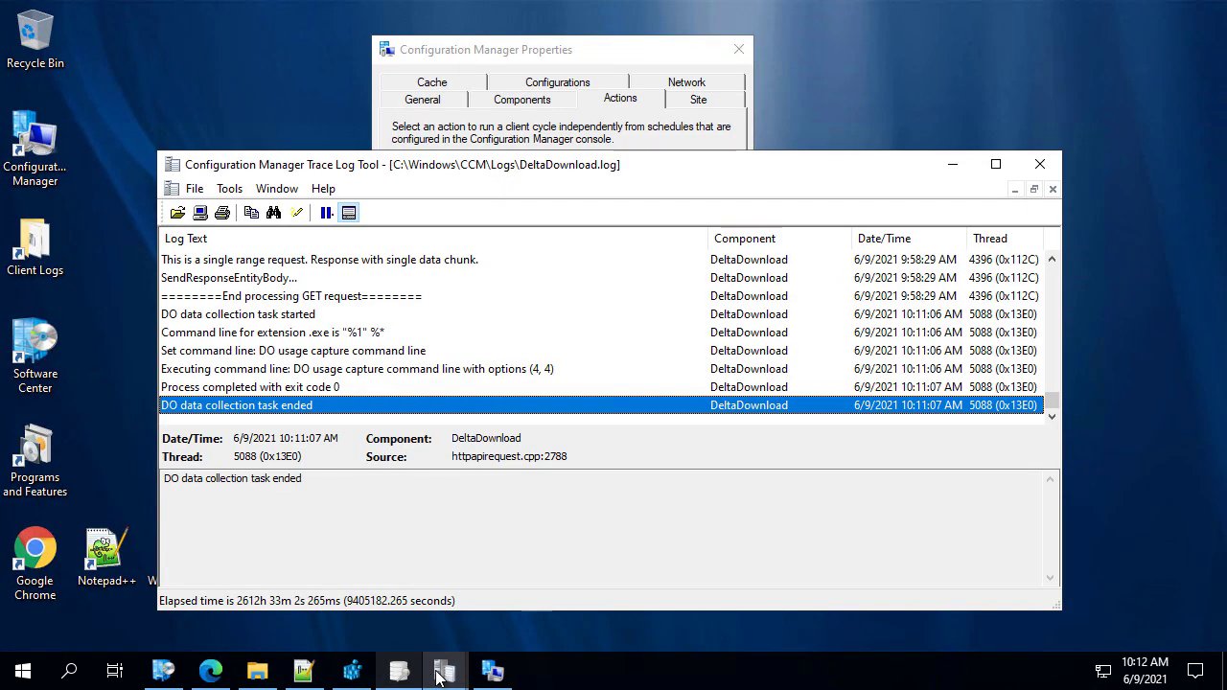
click(1040, 164)
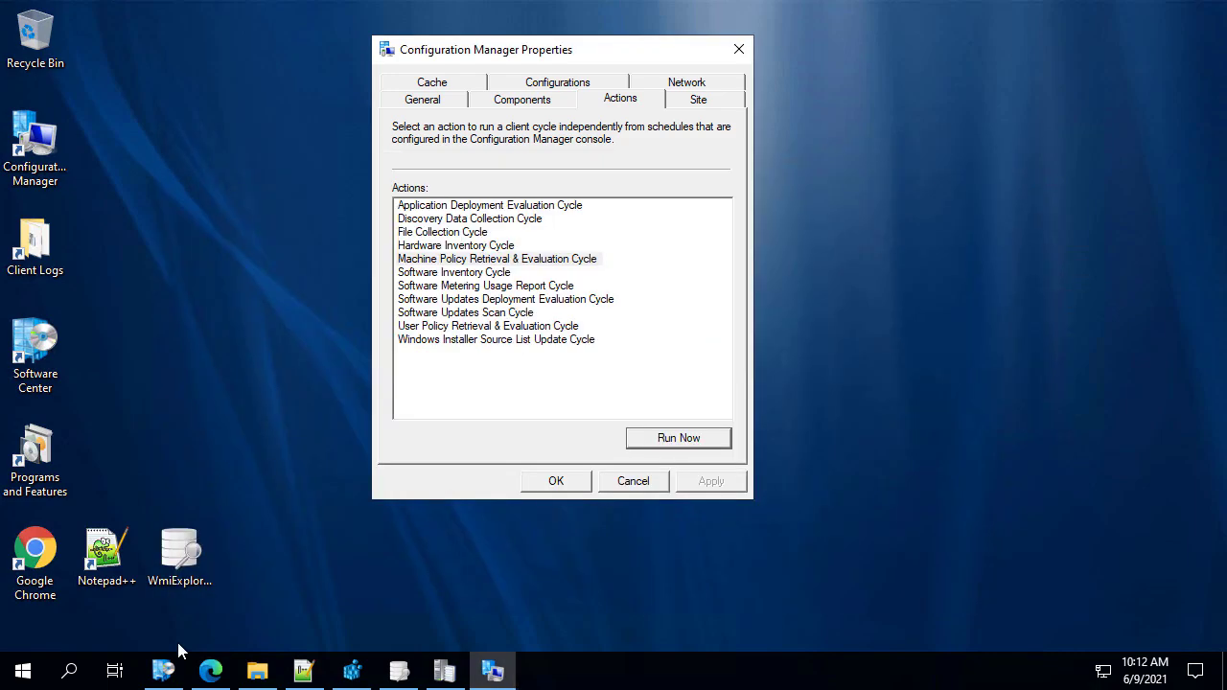
Step: Open ServiceWindowManager.log from the client's Windows\CCM\Logs folder and view its latest entries
click(257, 671)
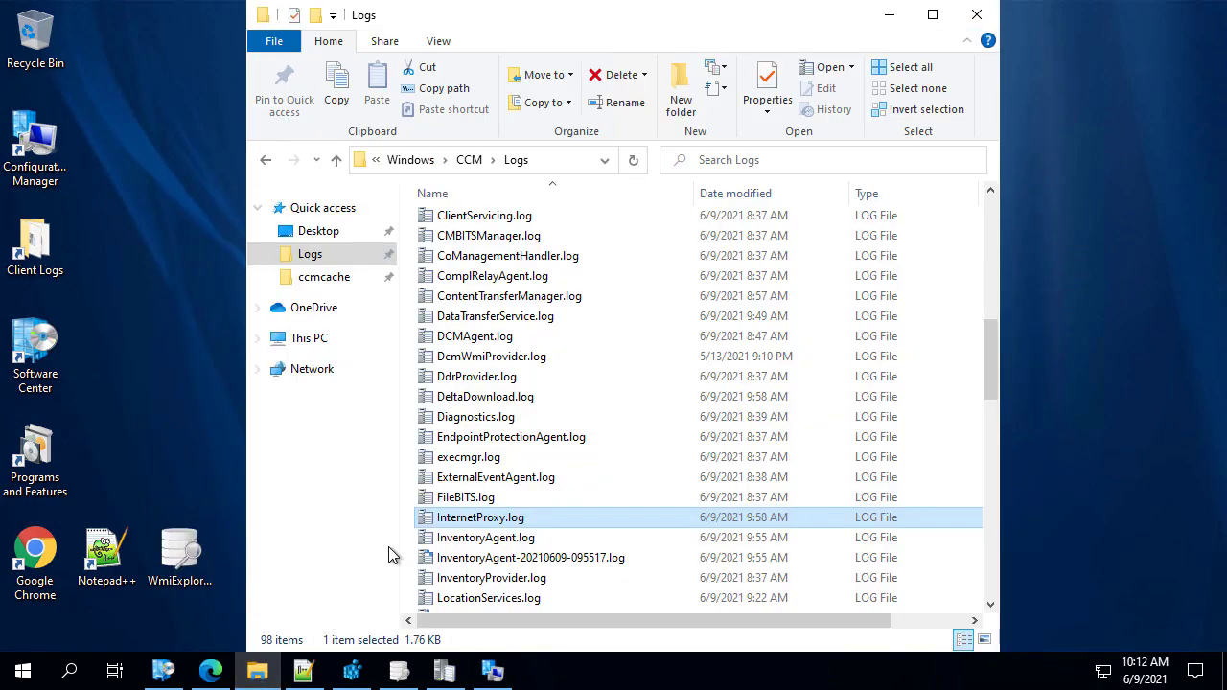
click(486, 539)
text(so)
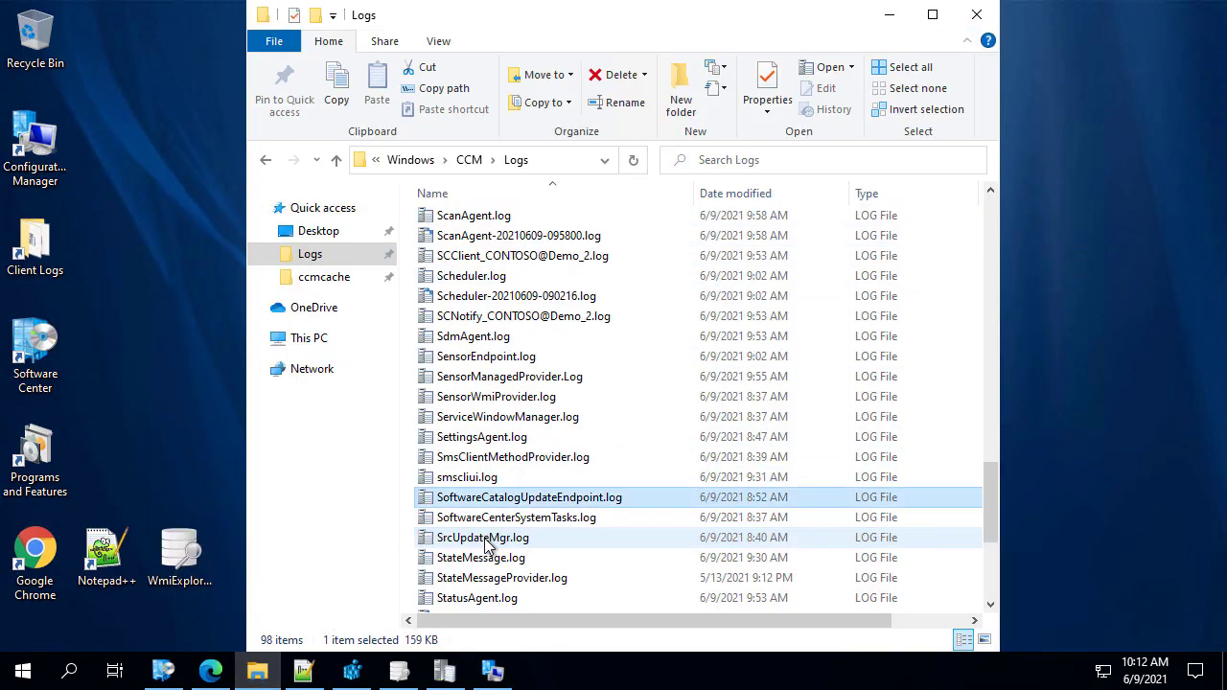
text(ser)
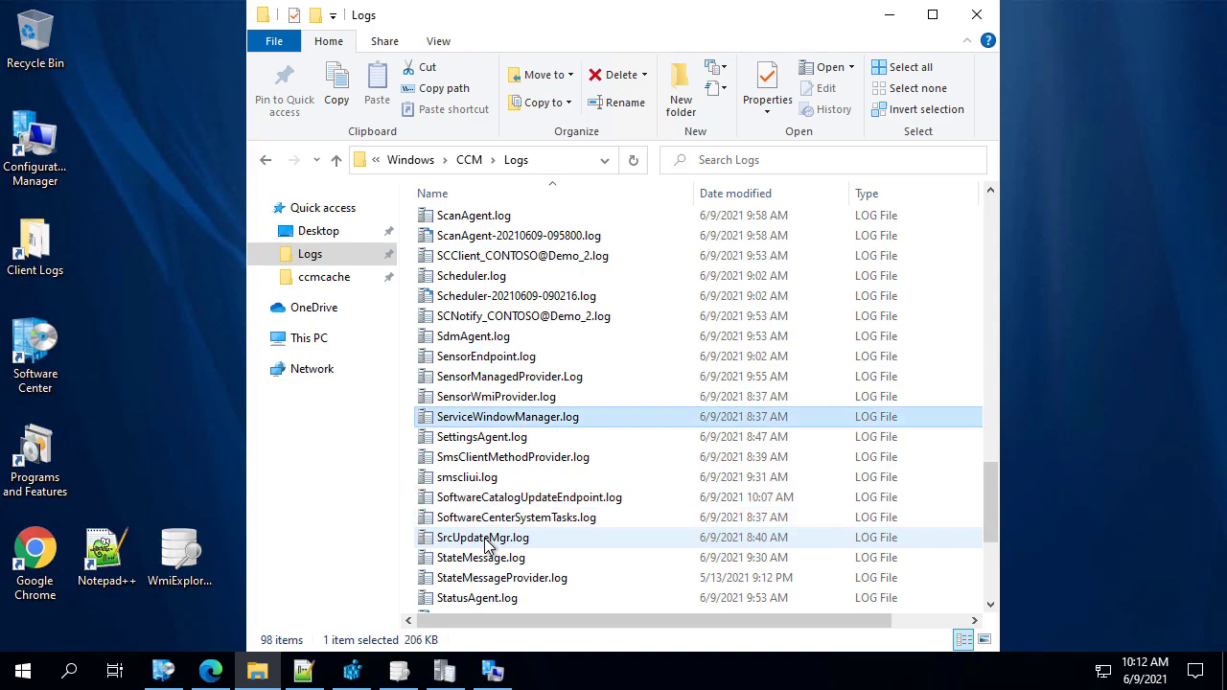
key(Return)
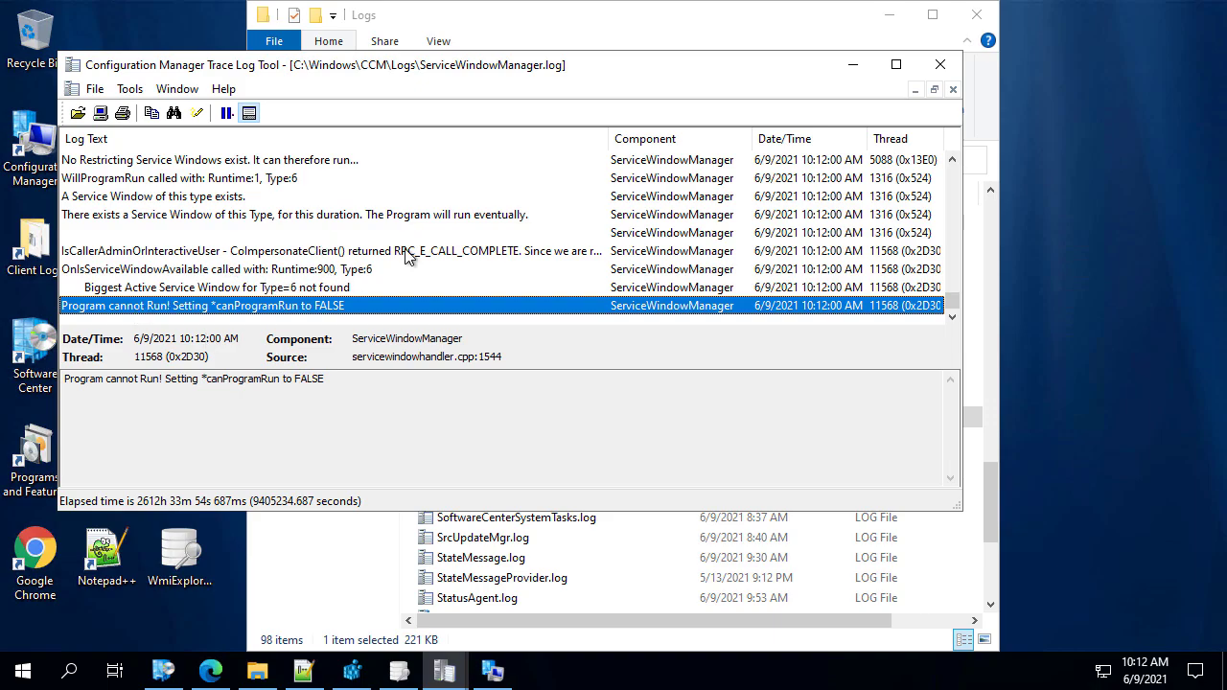
Step: Open PolicyAgent.log from the client's Logs folder and examine its most recent policy update entries
click(322, 527)
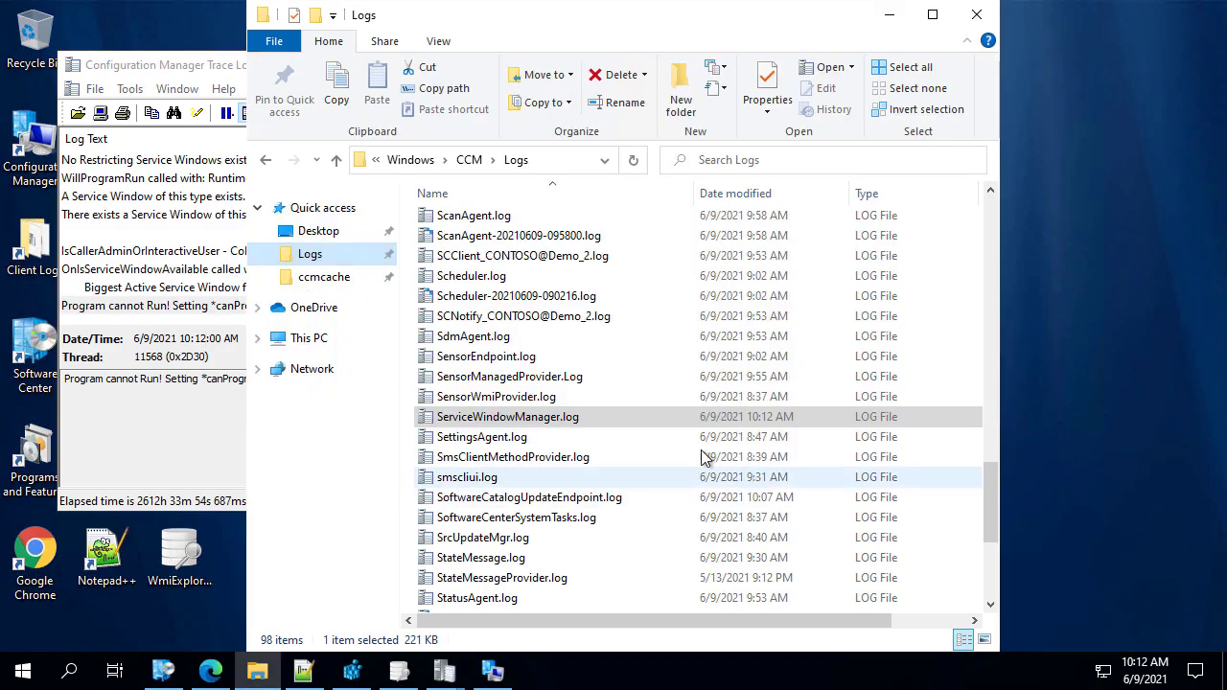
click(509, 517)
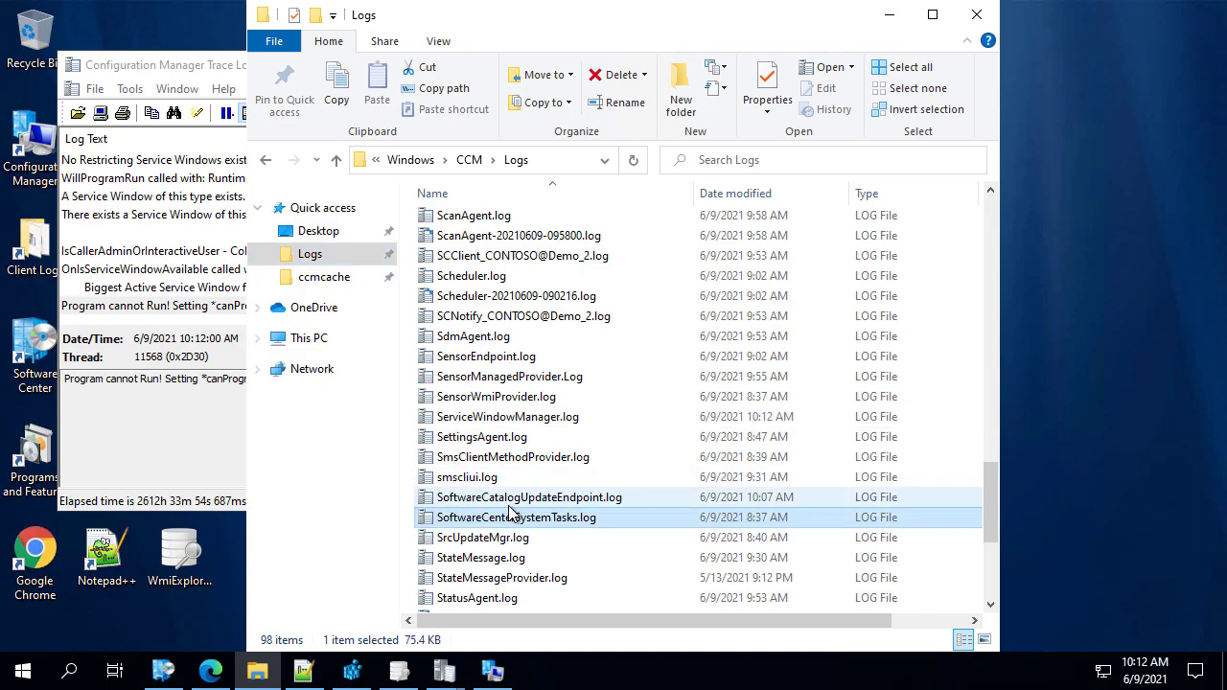
scroll(509, 506, up, 20)
key(p)
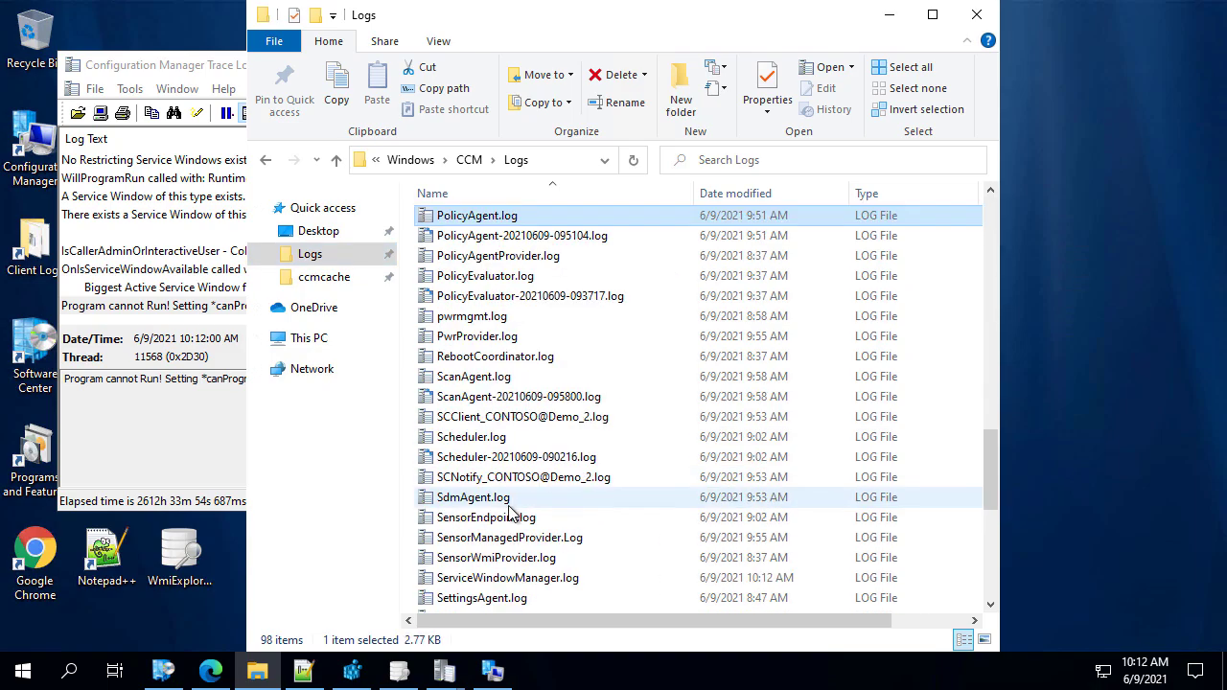
key(Return)
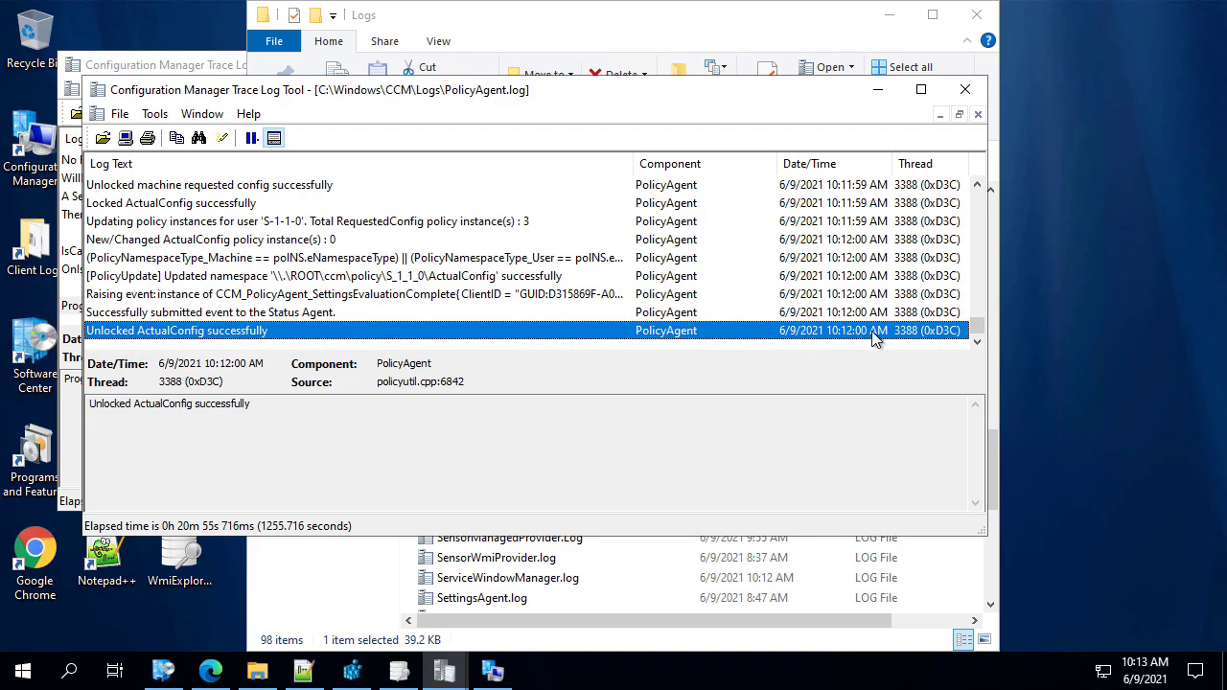
click(469, 276)
click(442, 295)
click(321, 314)
click(294, 332)
click(295, 619)
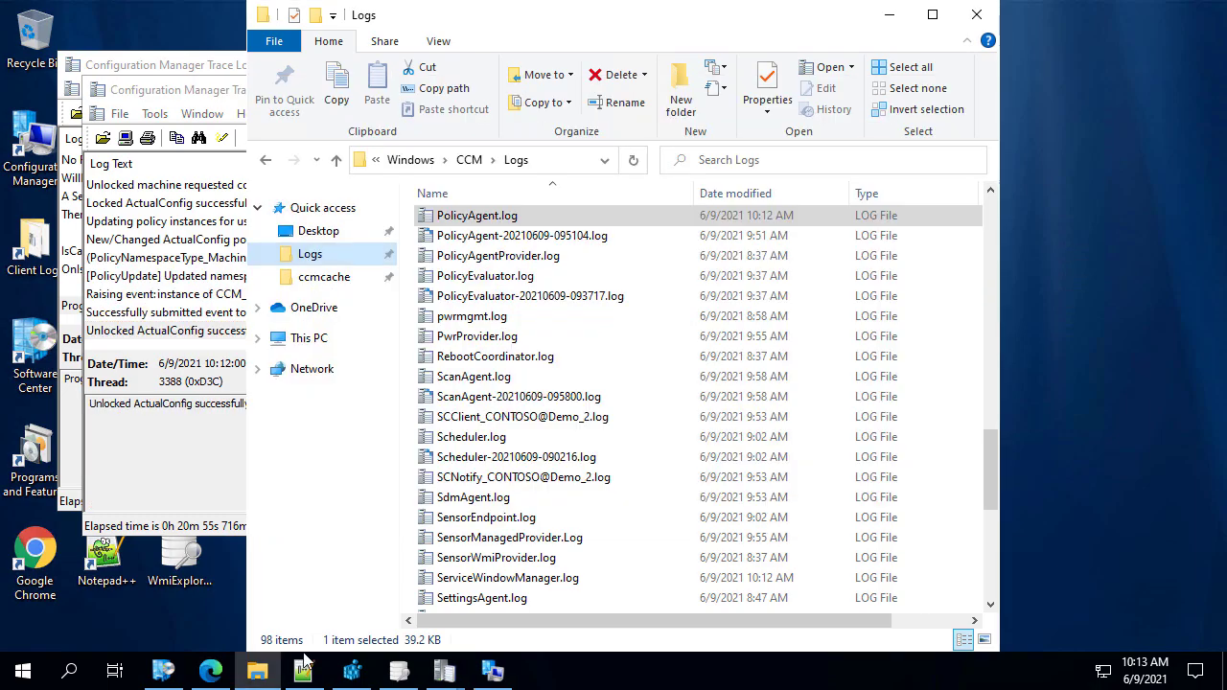
Step: Return to the Configuration Manager client properties and select the Software Updates Scan Cycle action
click(508, 677)
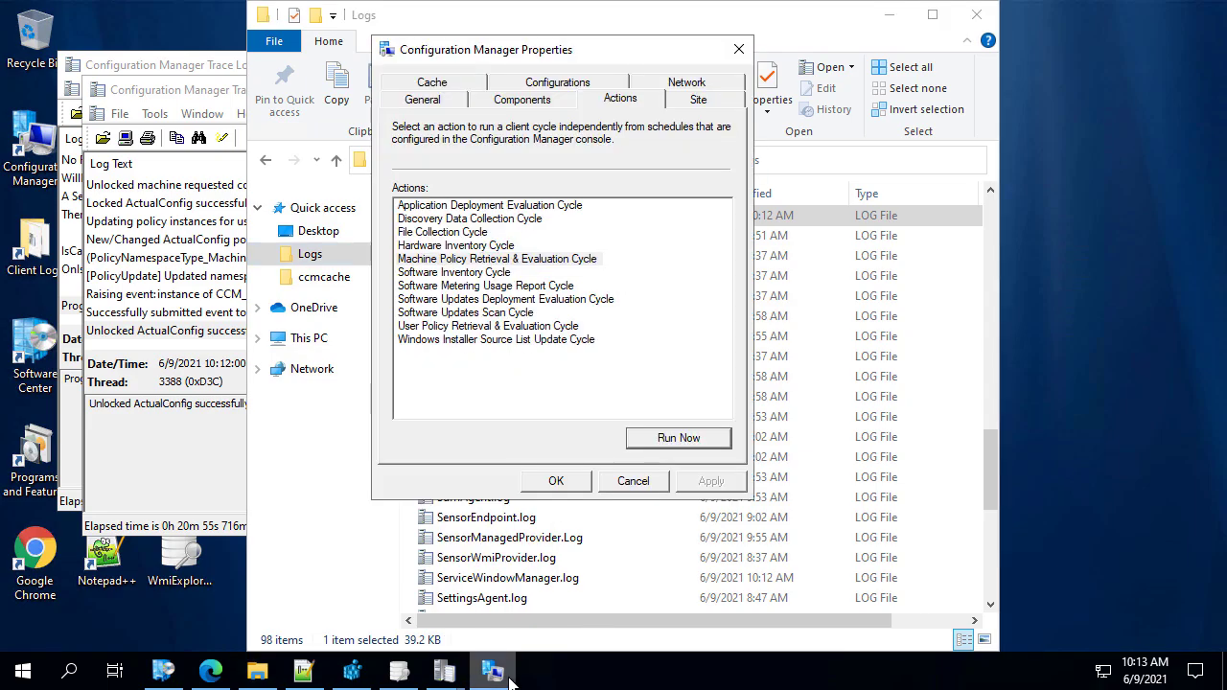
click(543, 320)
click(486, 315)
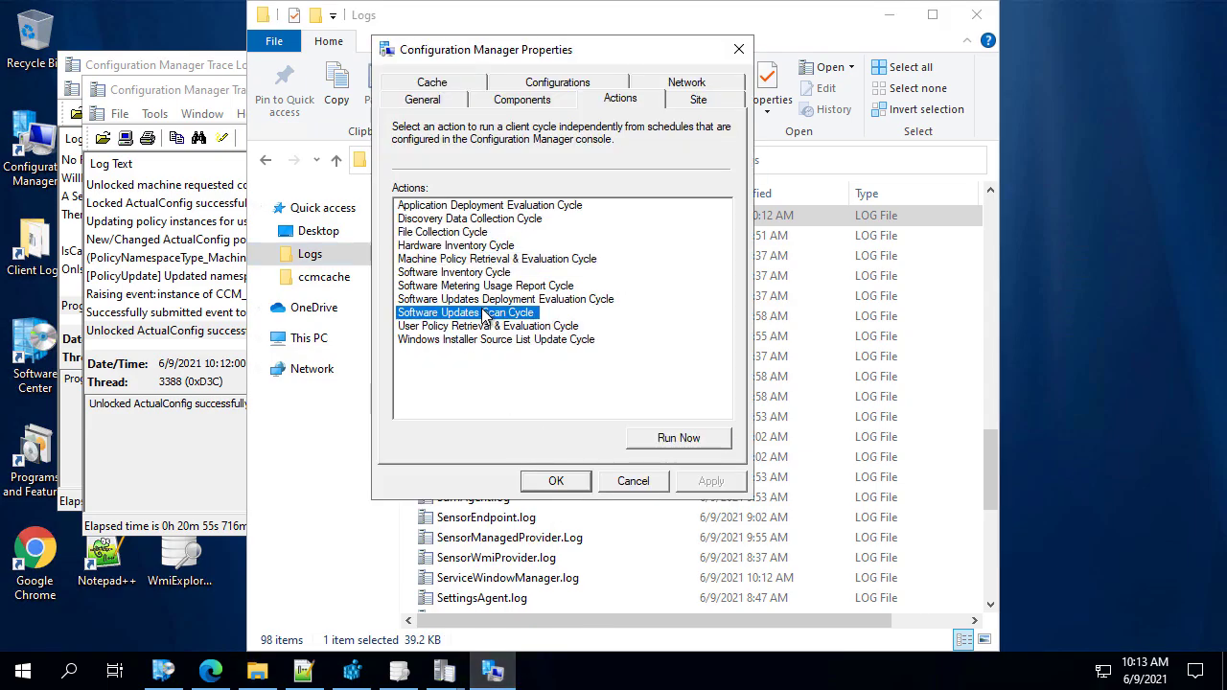
click(679, 442)
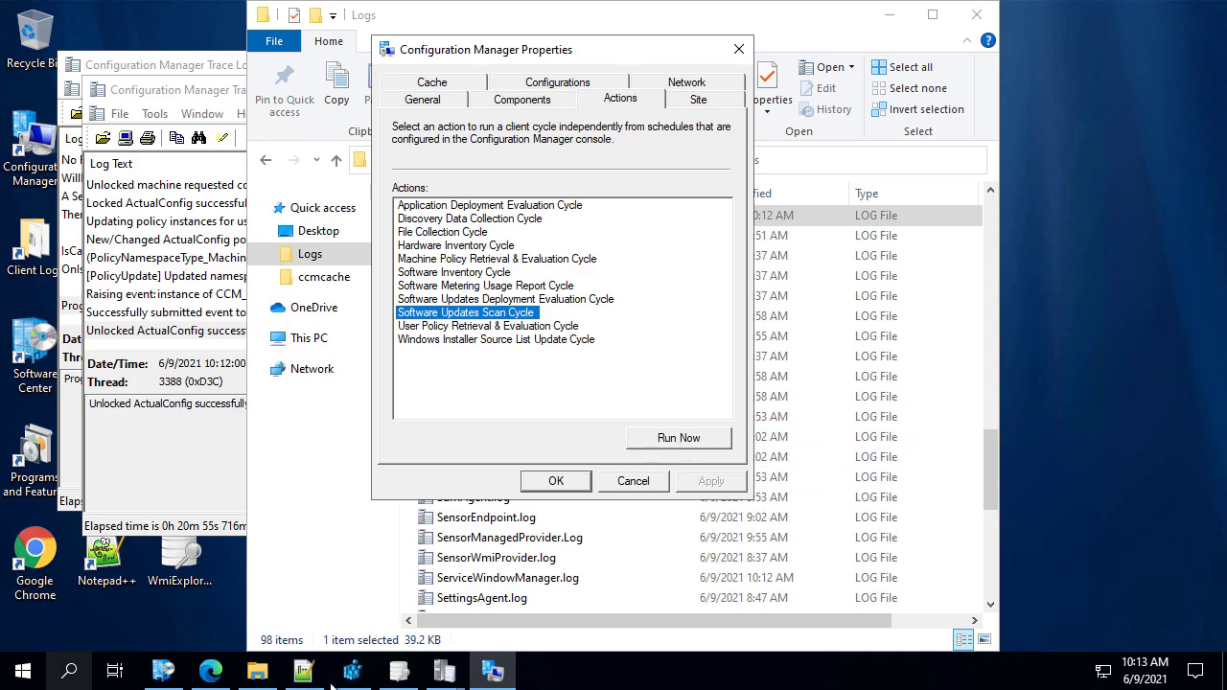
Step: Switch to WMI Explorer, refresh the CCM_SoftwareUpdate instances and check MaxExecutionTime on the Notepad++ update instance
click(418, 664)
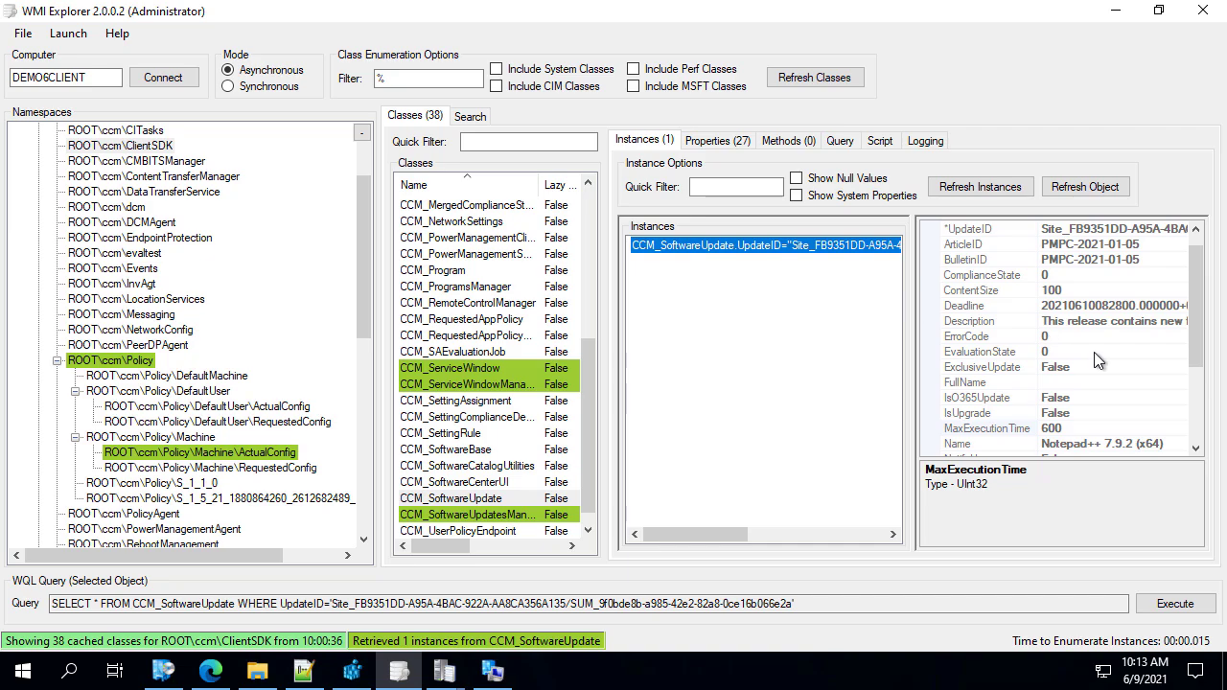
click(978, 187)
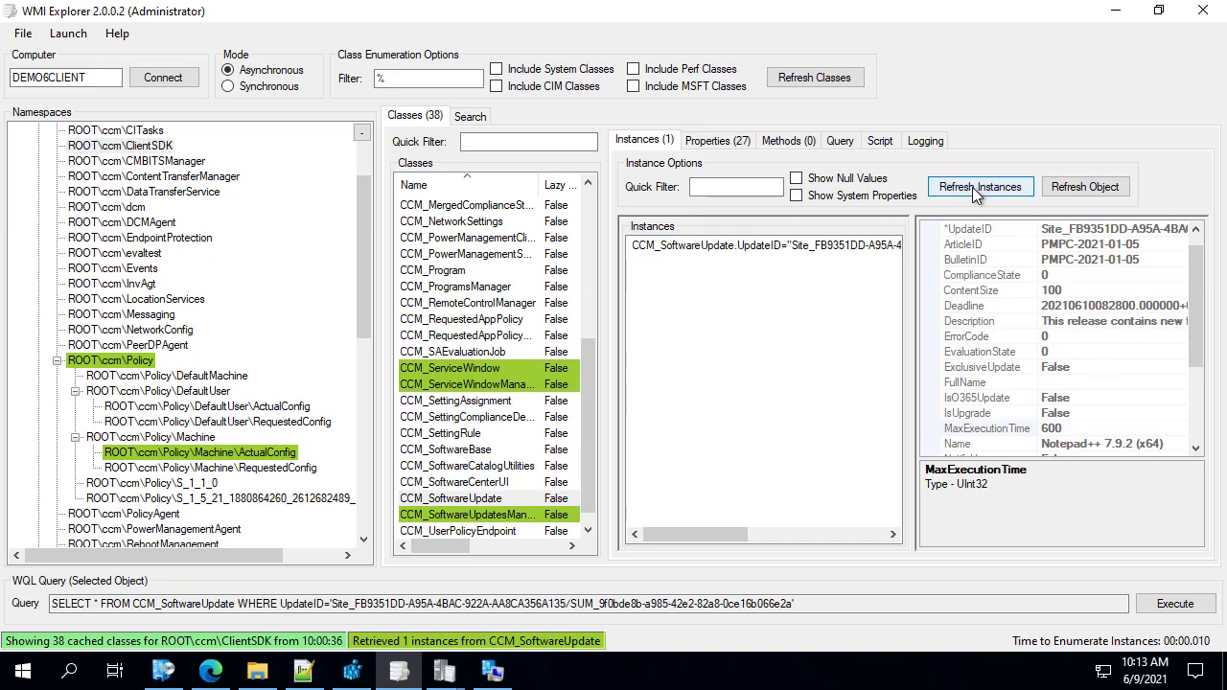
click(503, 516)
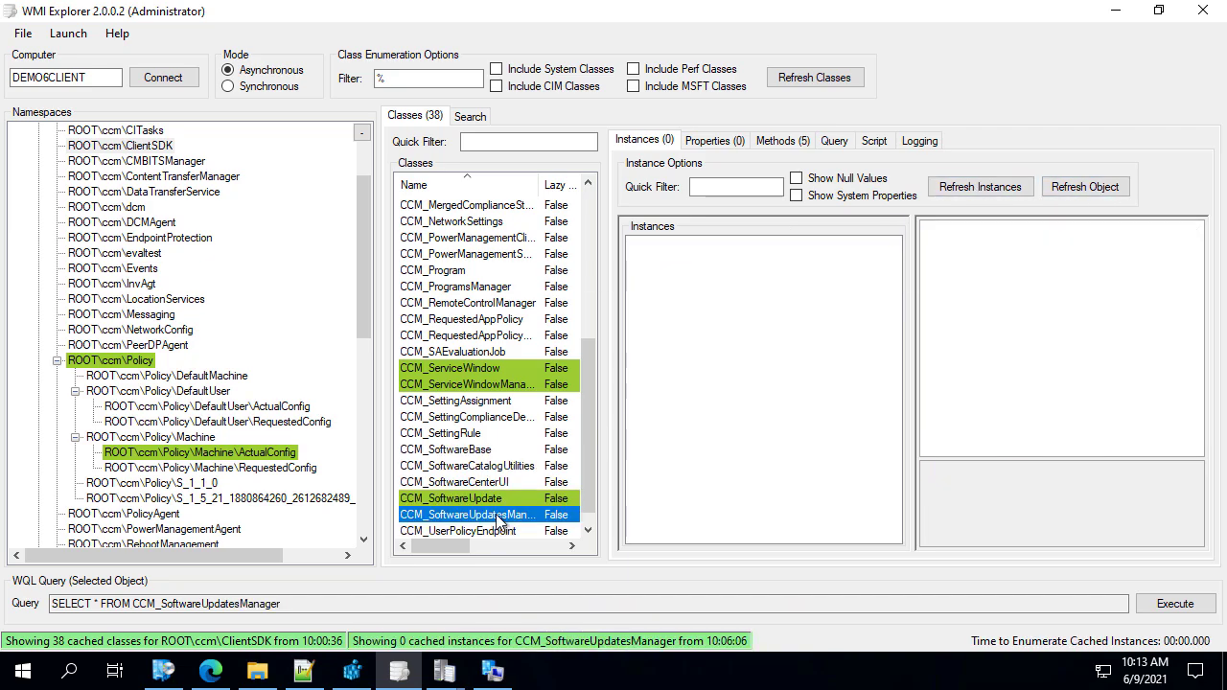
click(1076, 189)
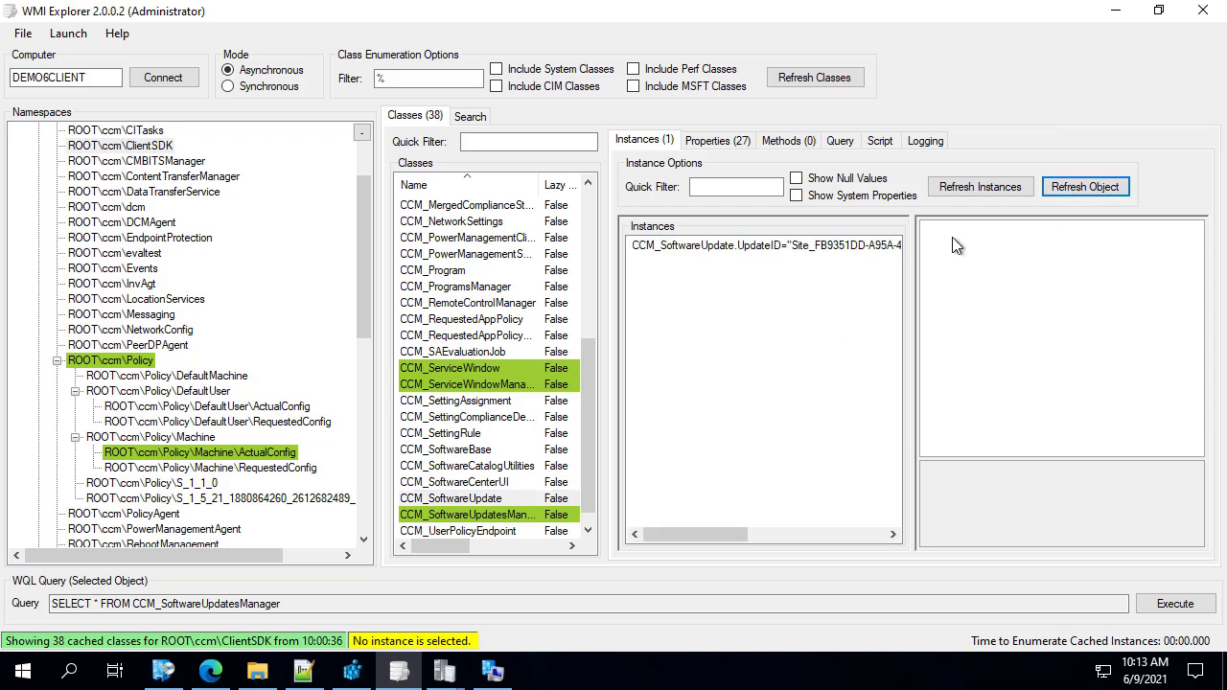
click(858, 244)
click(1072, 428)
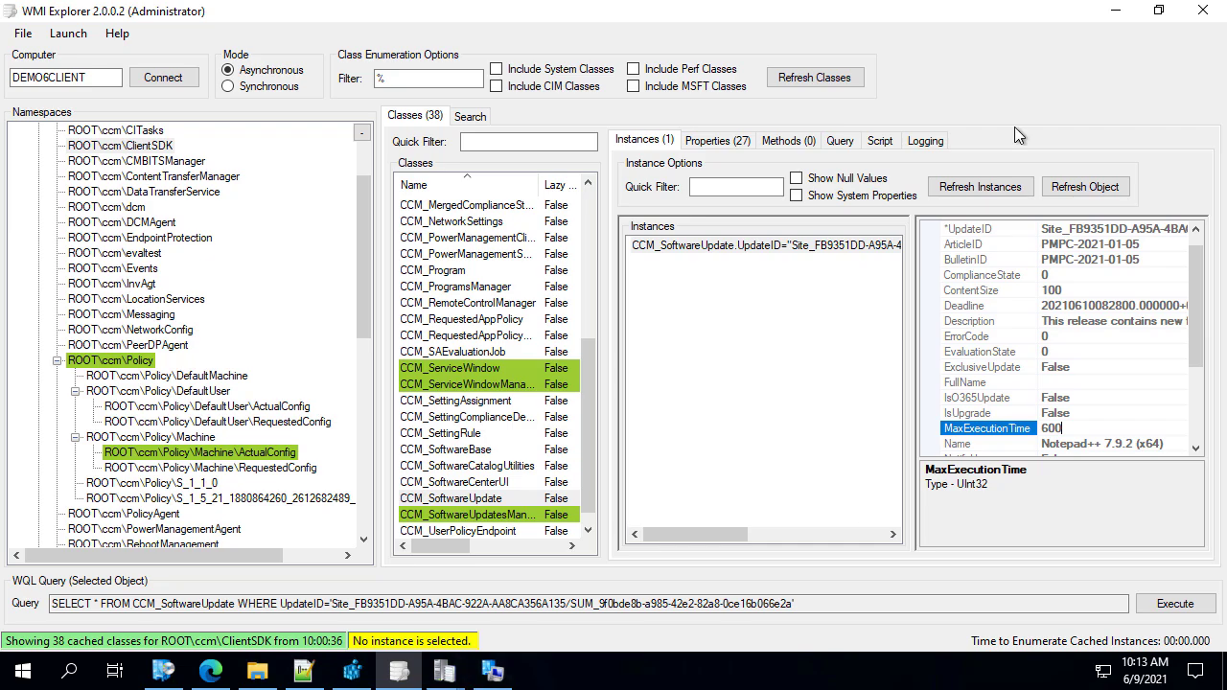
click(1114, 11)
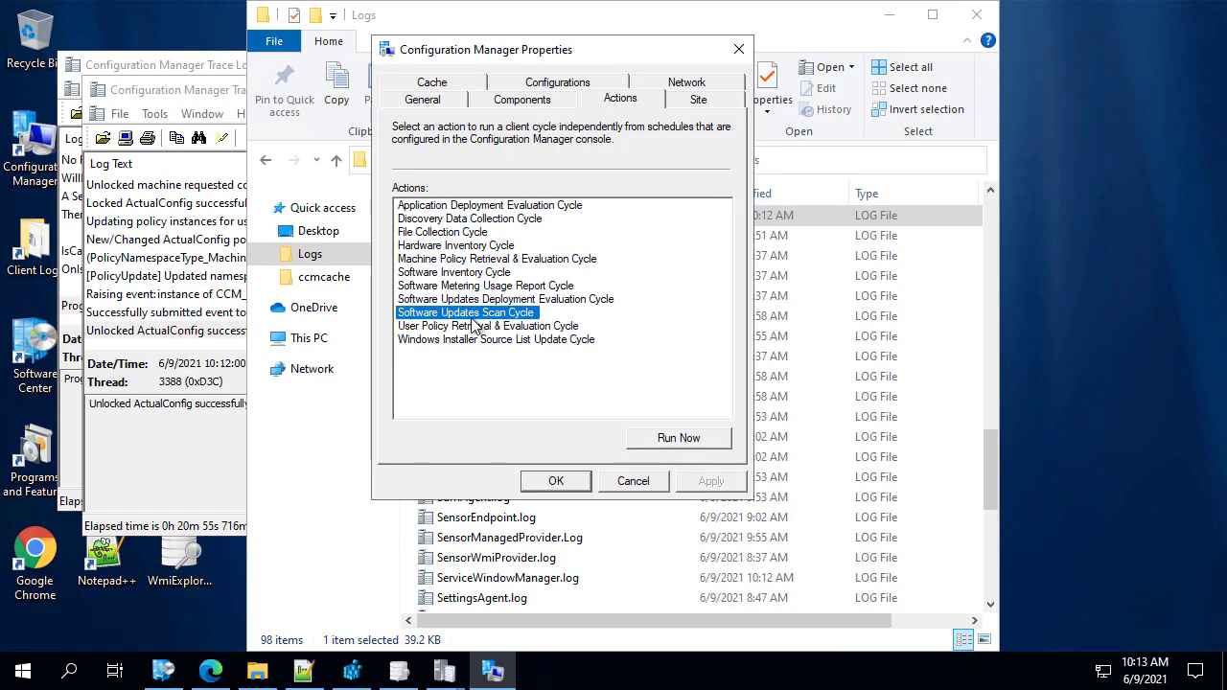
Step: Run the Software Updates Scan Cycle and the Machine Policy Retrieval & Evaluation Cycle from the client properties
click(690, 440)
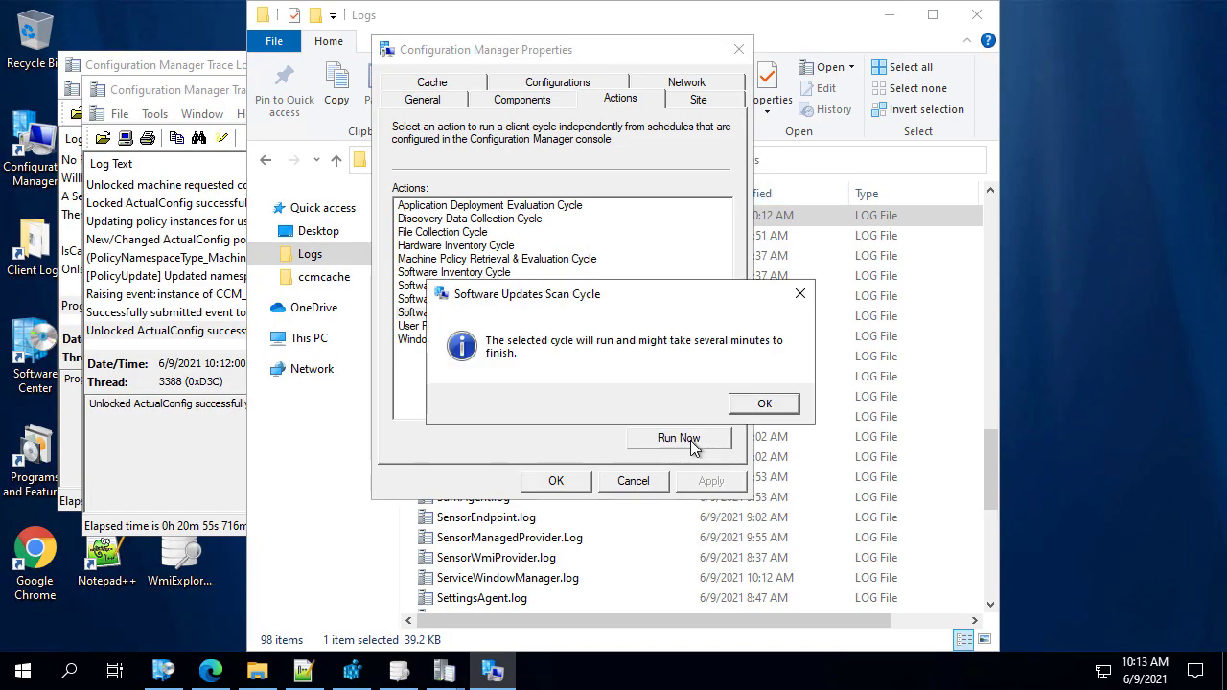
click(756, 412)
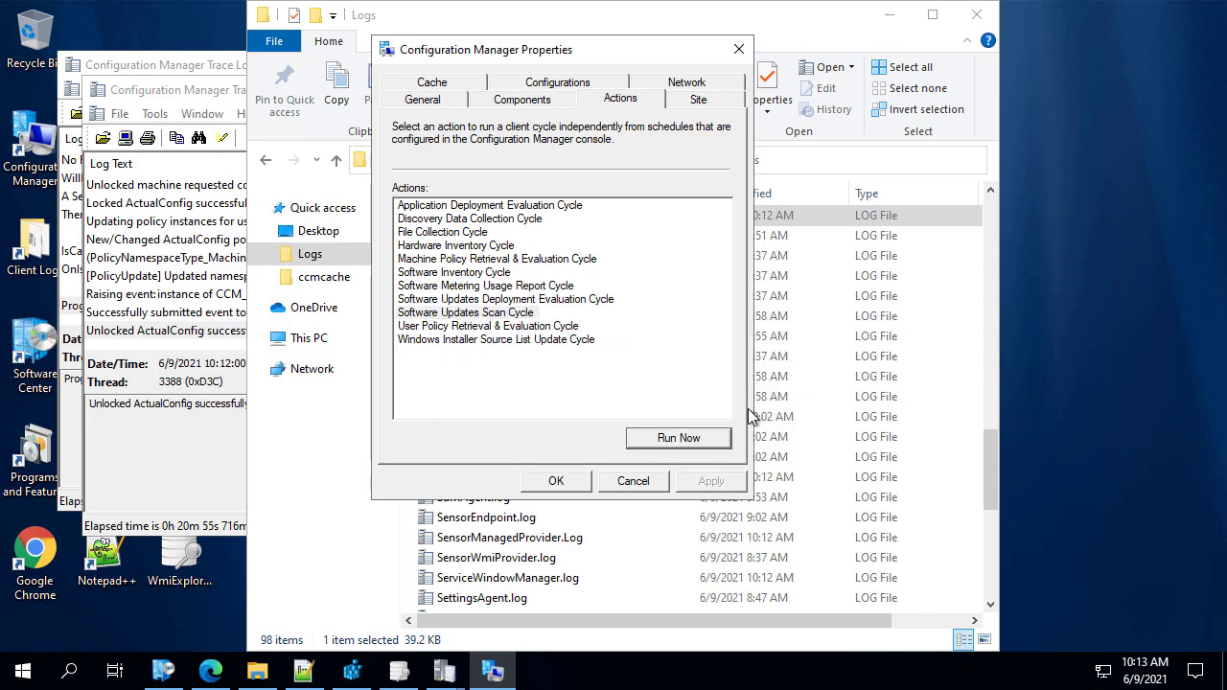
click(475, 262)
click(692, 440)
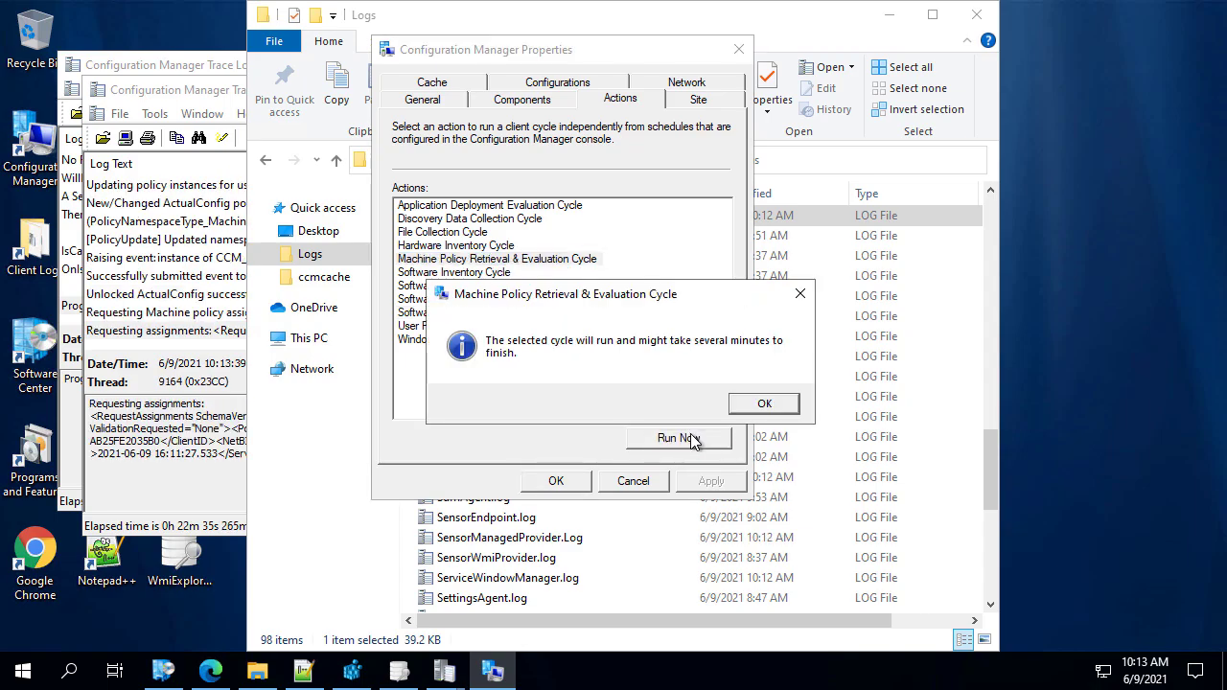
click(756, 412)
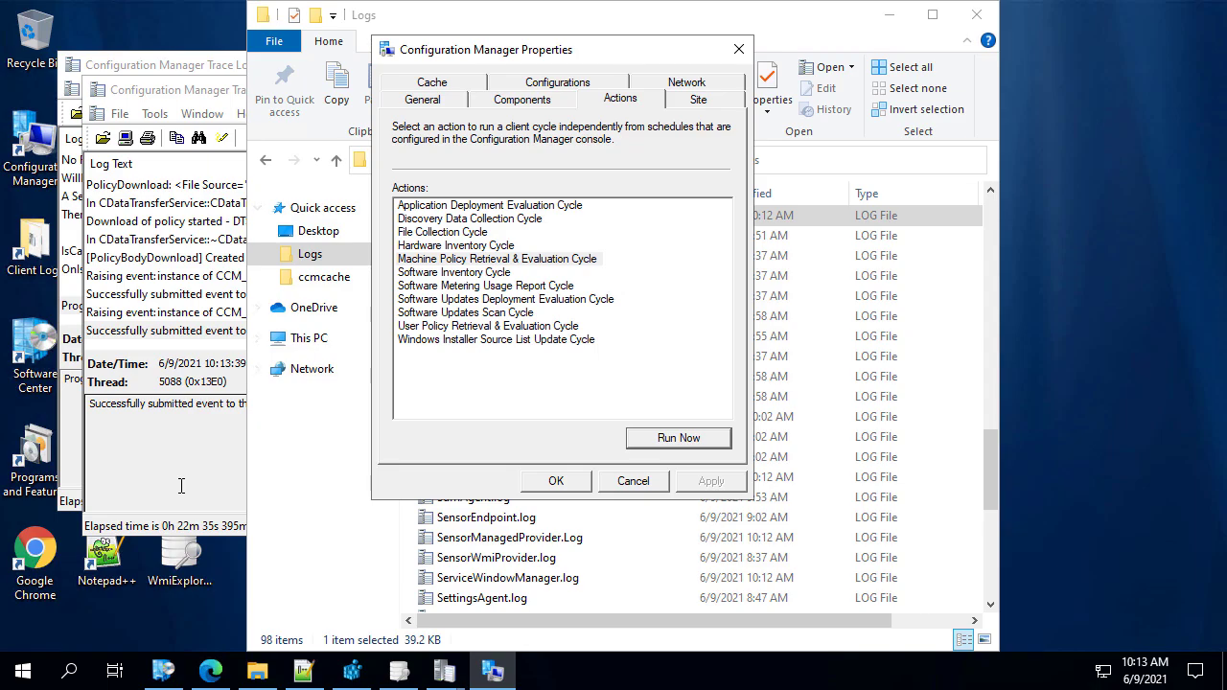
Step: Check the newest entries in the open PolicyAgent.log and ServiceWindowManager.log windows
click(181, 486)
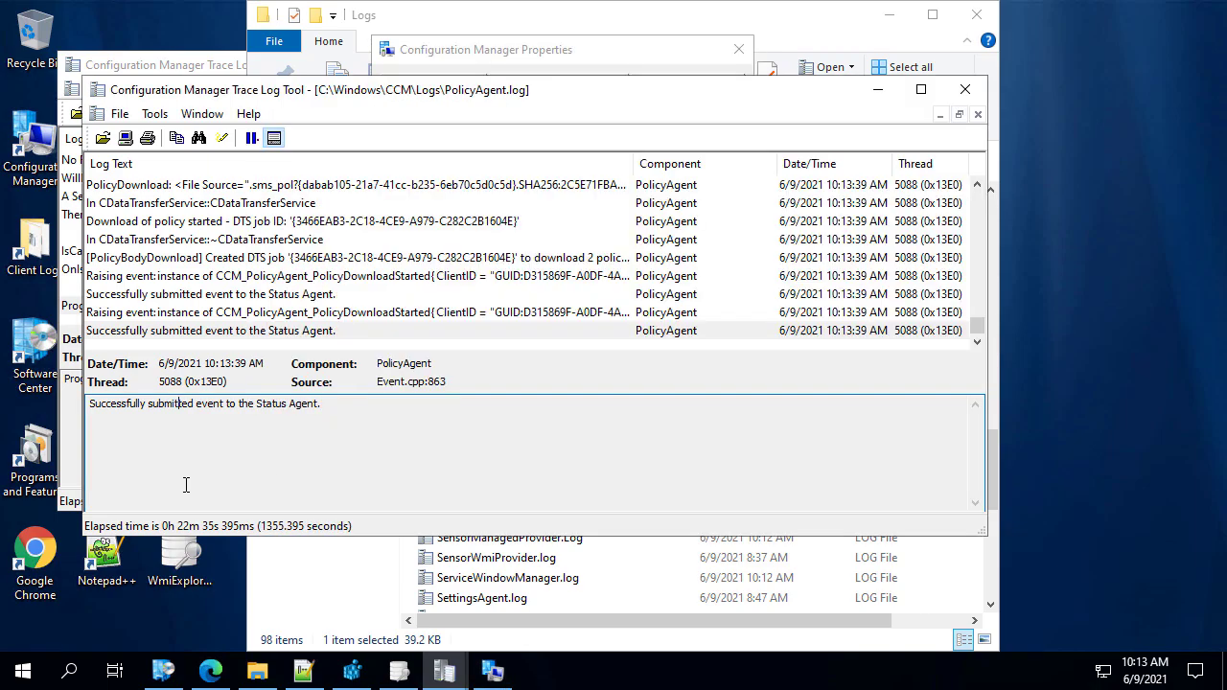
click(65, 450)
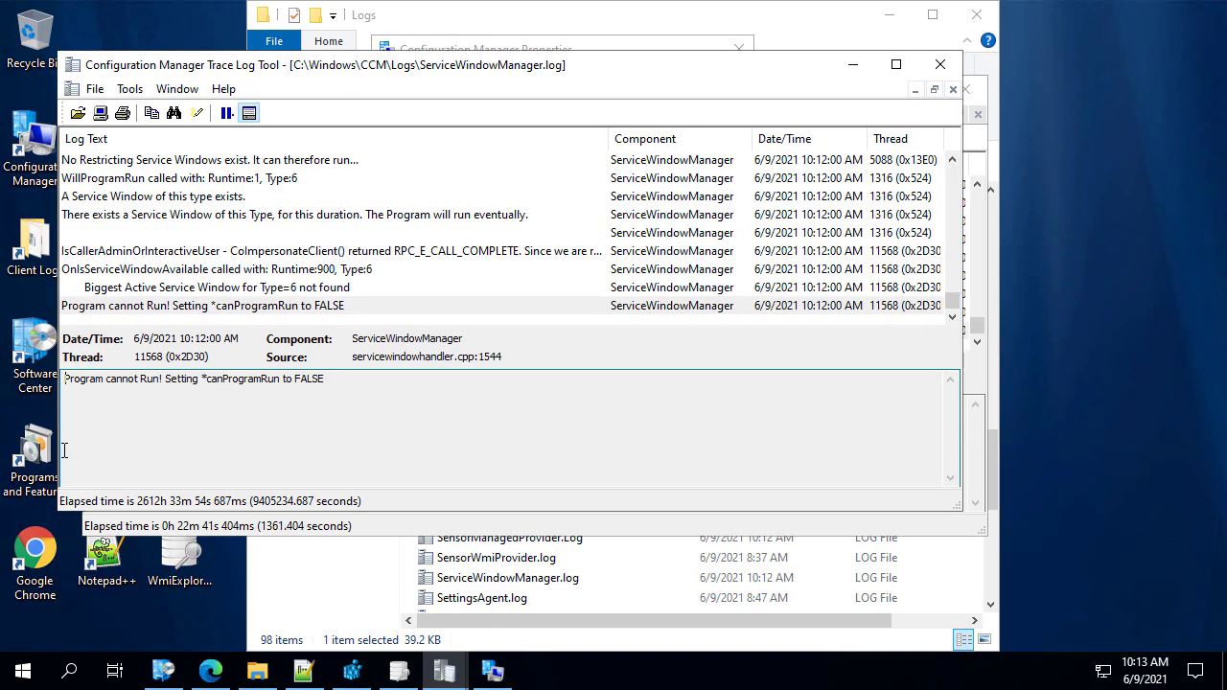
click(247, 528)
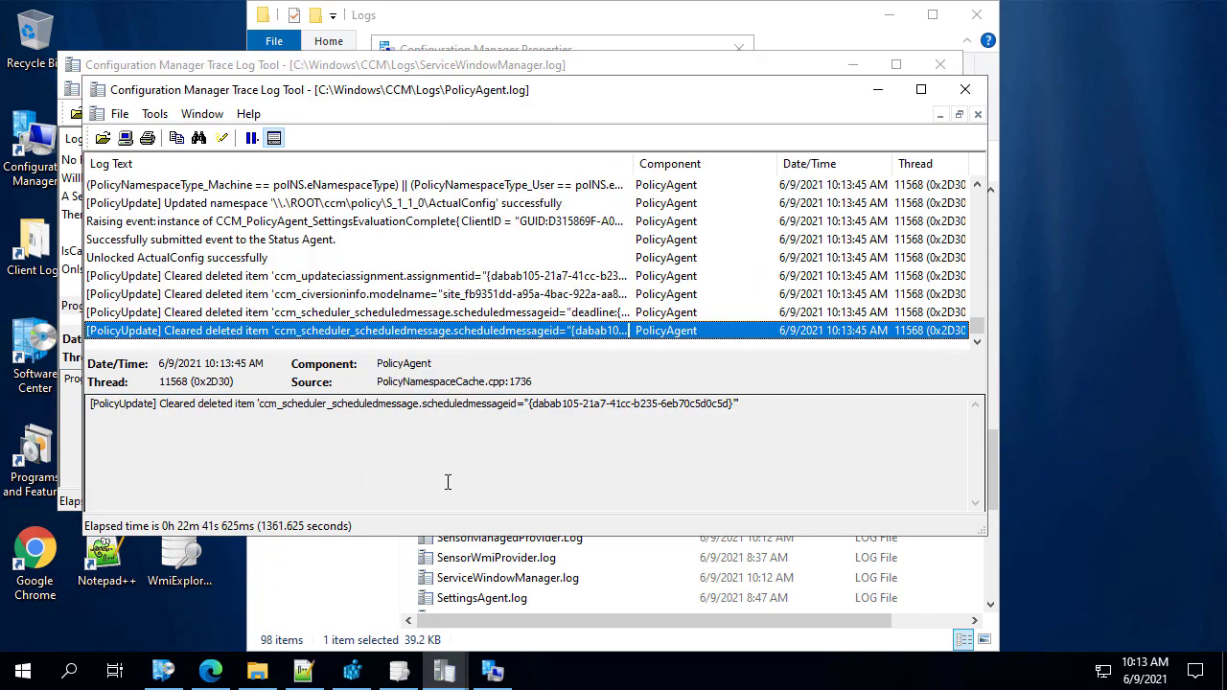
Step: Switch to WMI Explorer and review the properties of the cached CCM_ServiceWindow instances in ROOT\ccm\ClientSDK
click(398, 674)
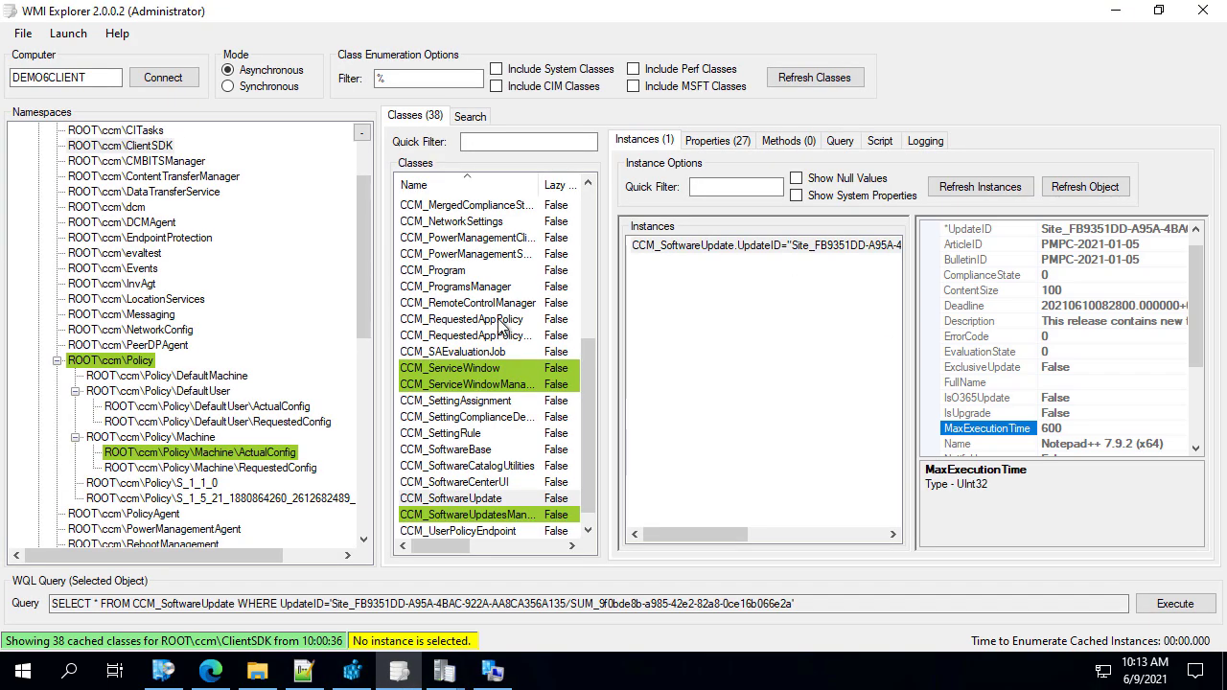
click(446, 271)
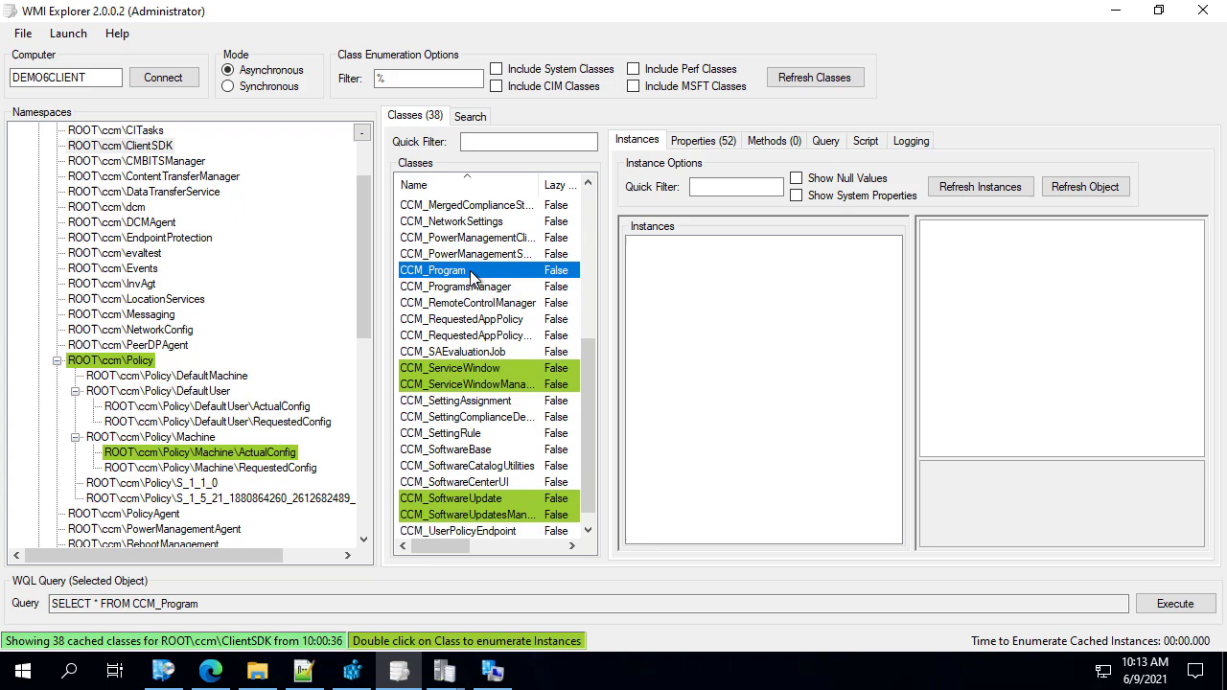
click(479, 367)
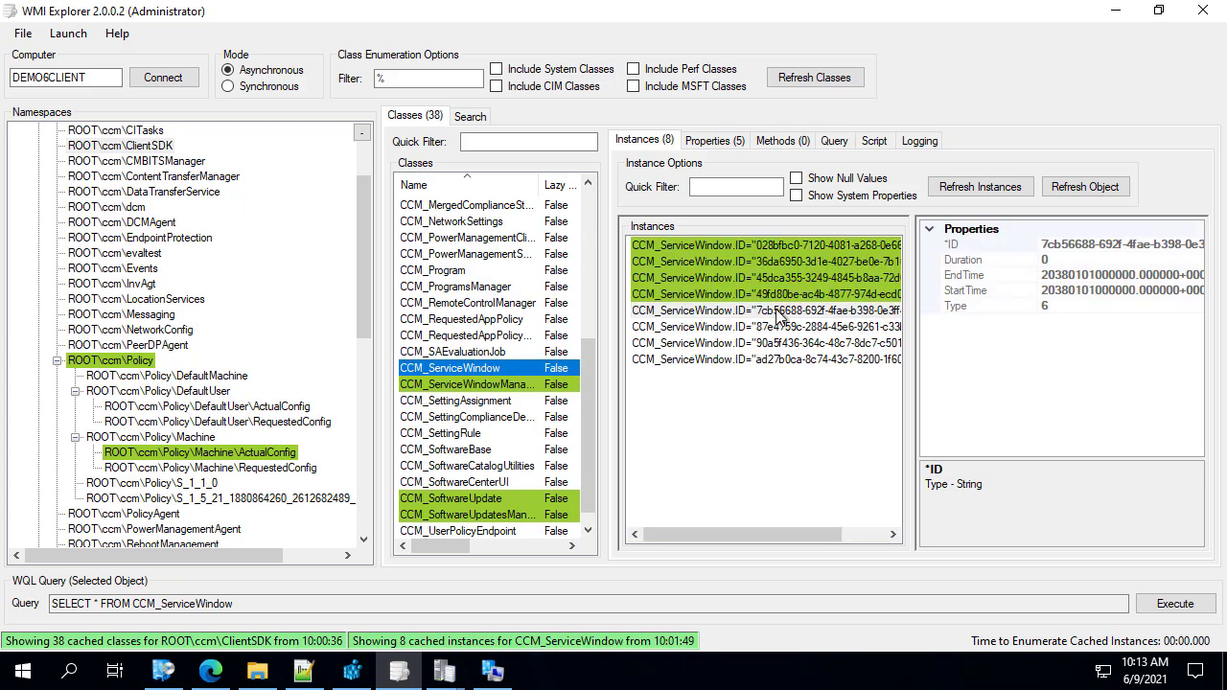
click(781, 312)
click(816, 327)
click(818, 343)
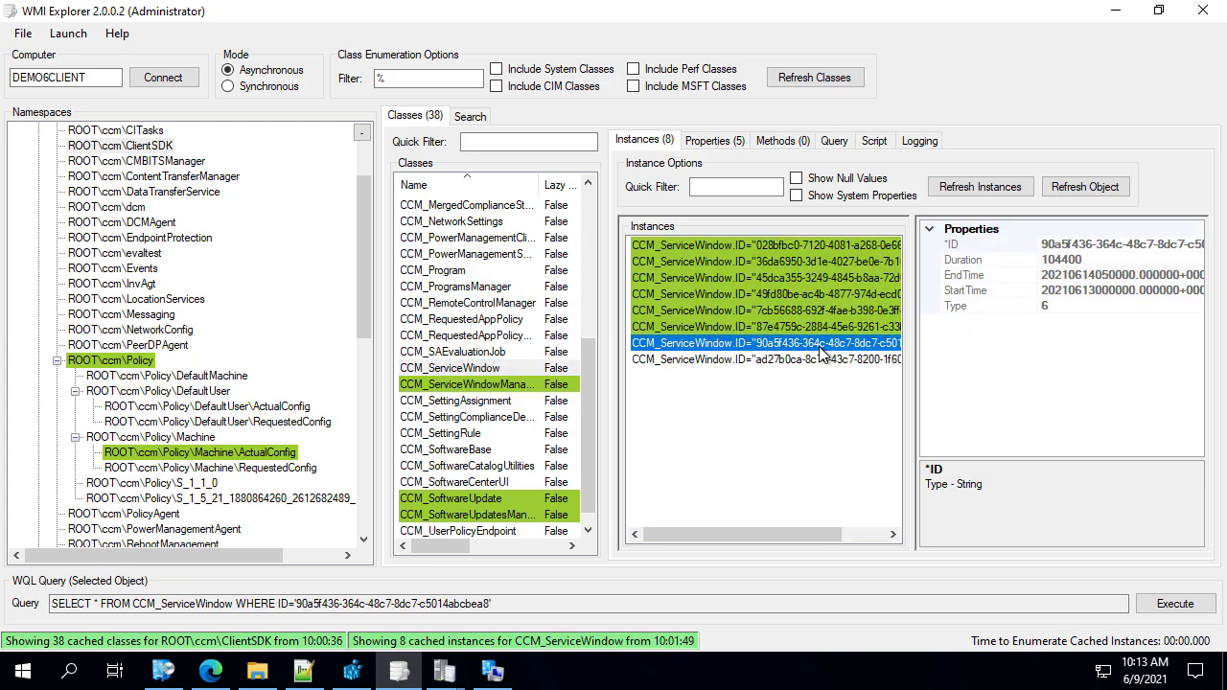
click(820, 359)
click(806, 244)
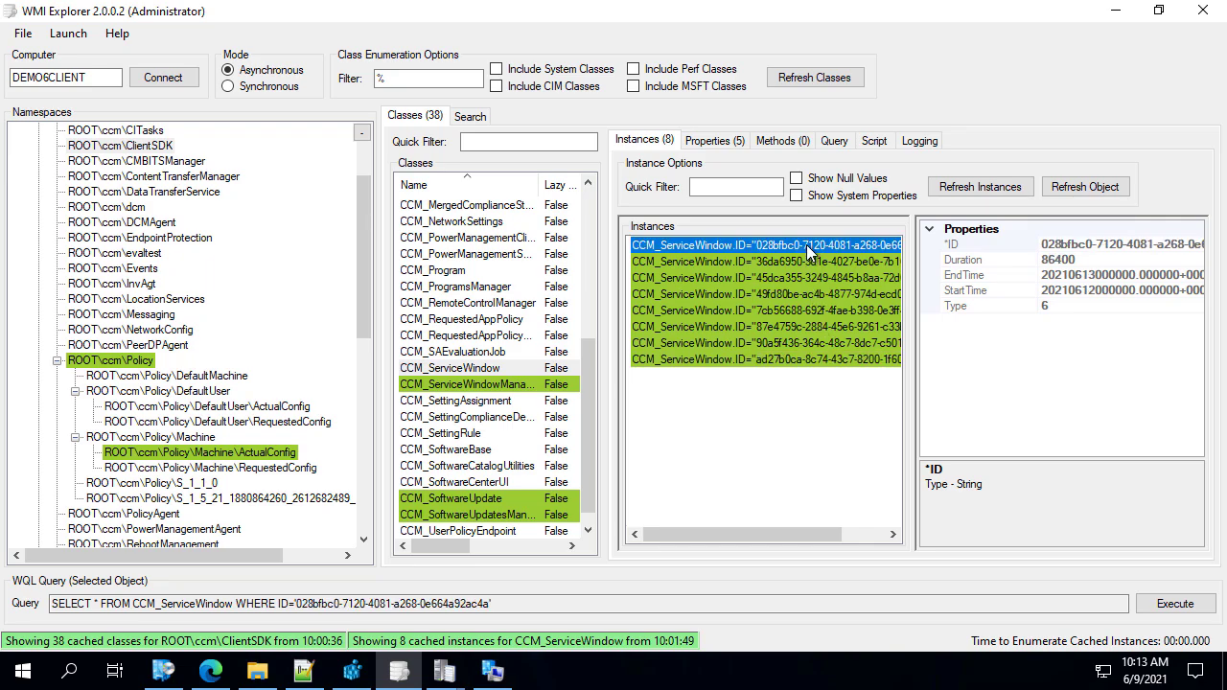
Step: Refresh the CCM_ServiceWindow instances and check the duration, start and end times and Type of the first two listed
click(977, 187)
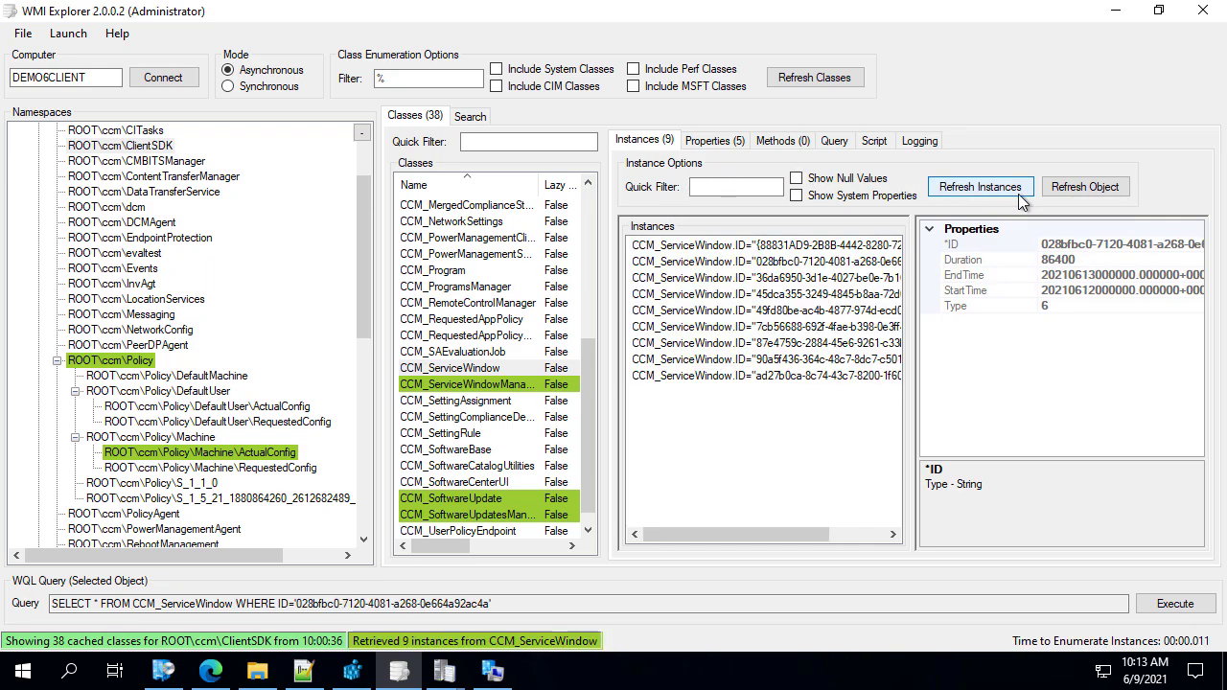
click(1069, 186)
click(485, 369)
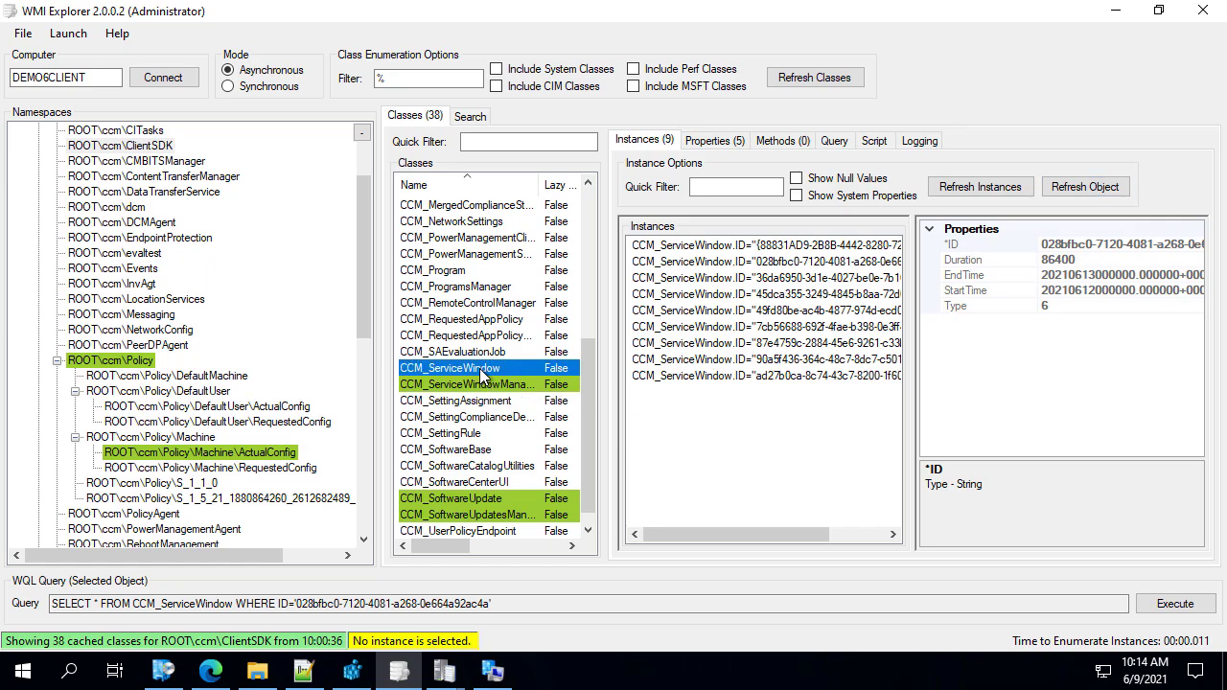
click(745, 245)
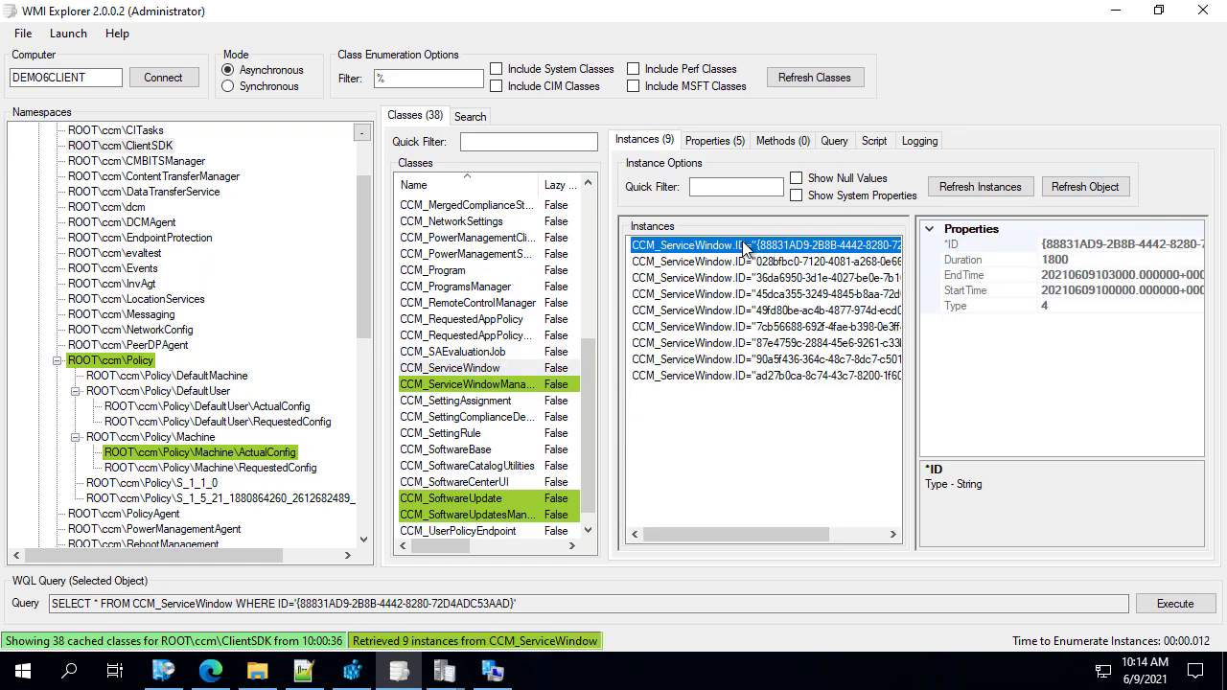
click(1070, 304)
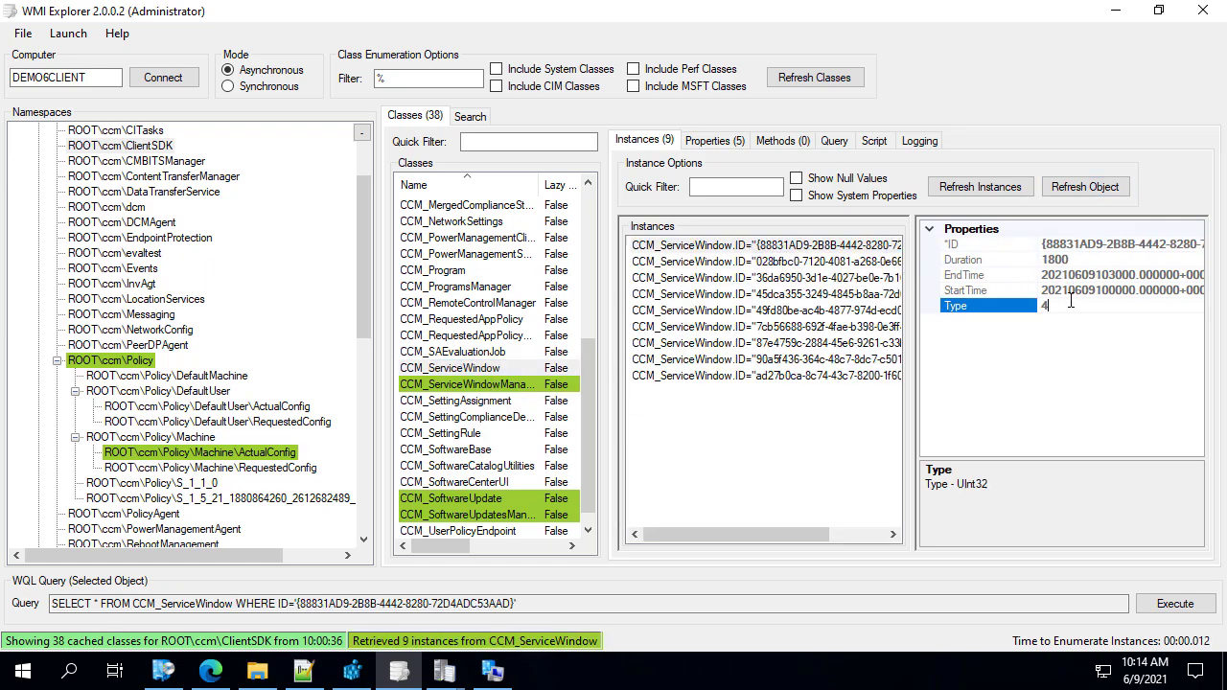
click(833, 262)
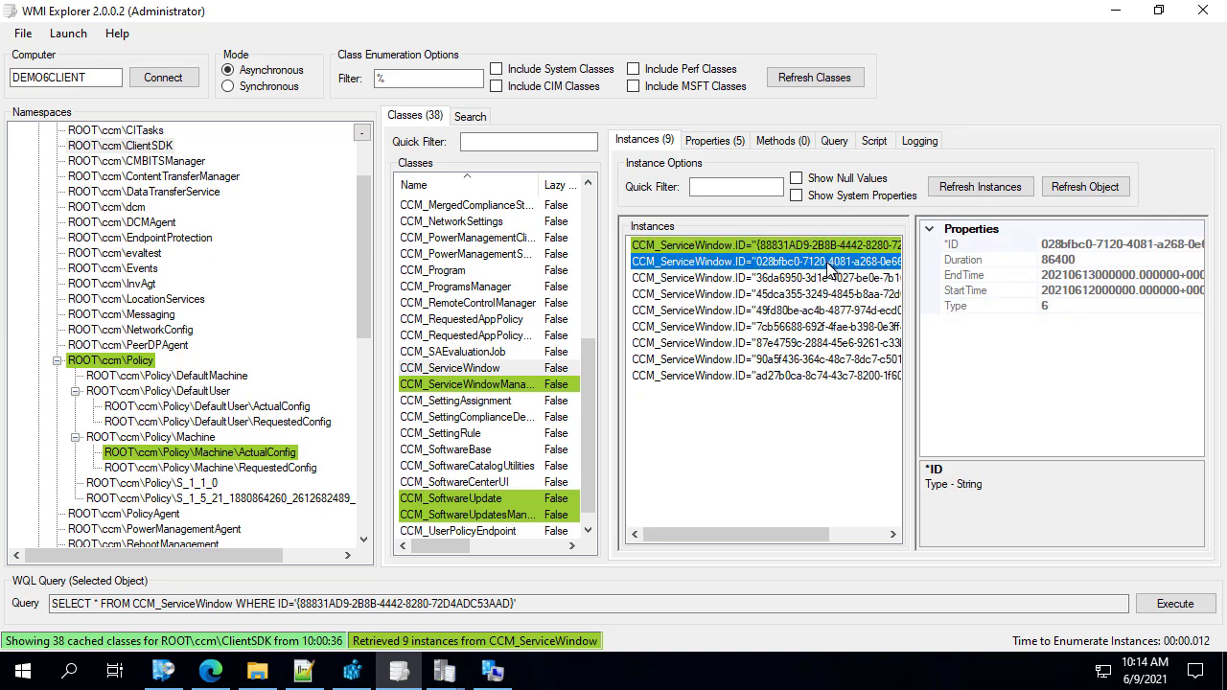
Step: Check MaxExecutionTime of the Notepad++ 7.9.2 (x64) CCM_SoftwareUpdate instance, refreshing both the instances and the object
click(834, 246)
click(474, 503)
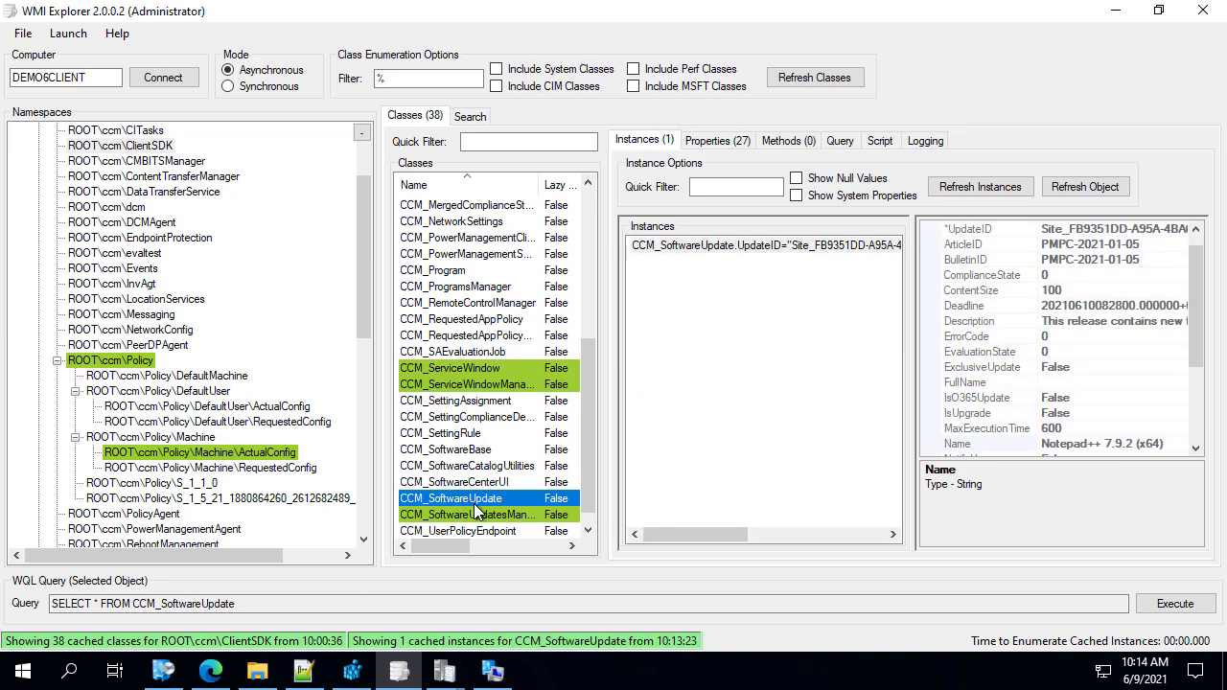
click(1094, 424)
click(786, 247)
click(951, 191)
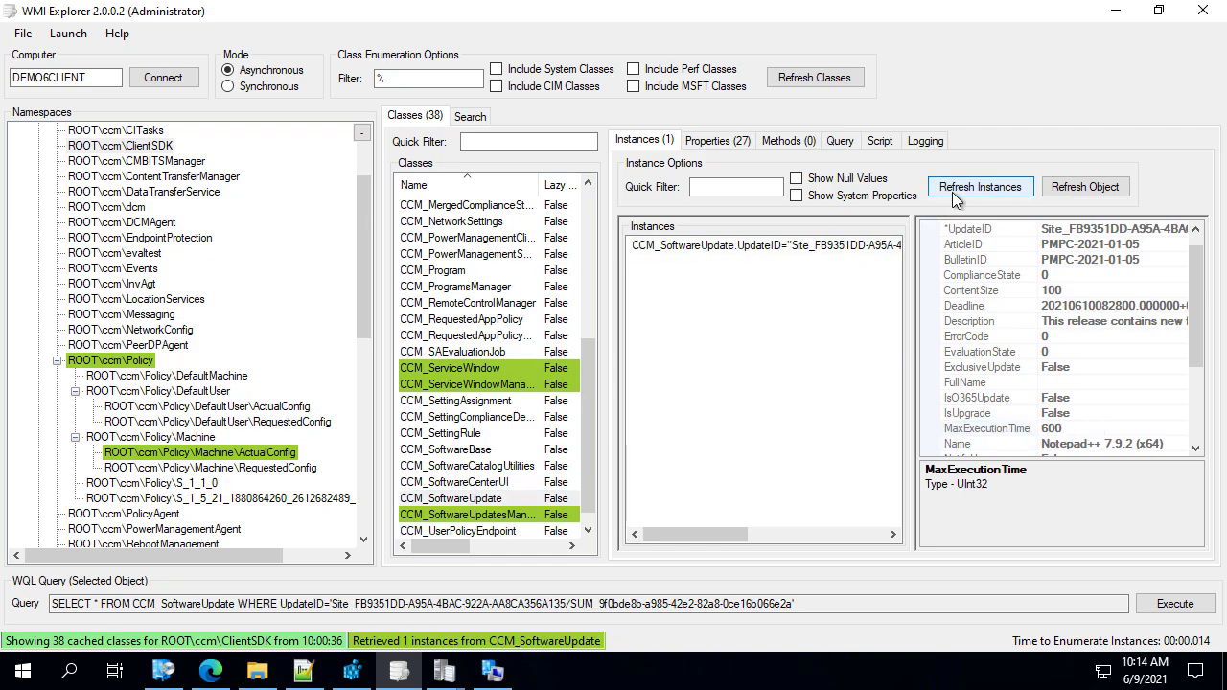
click(1107, 190)
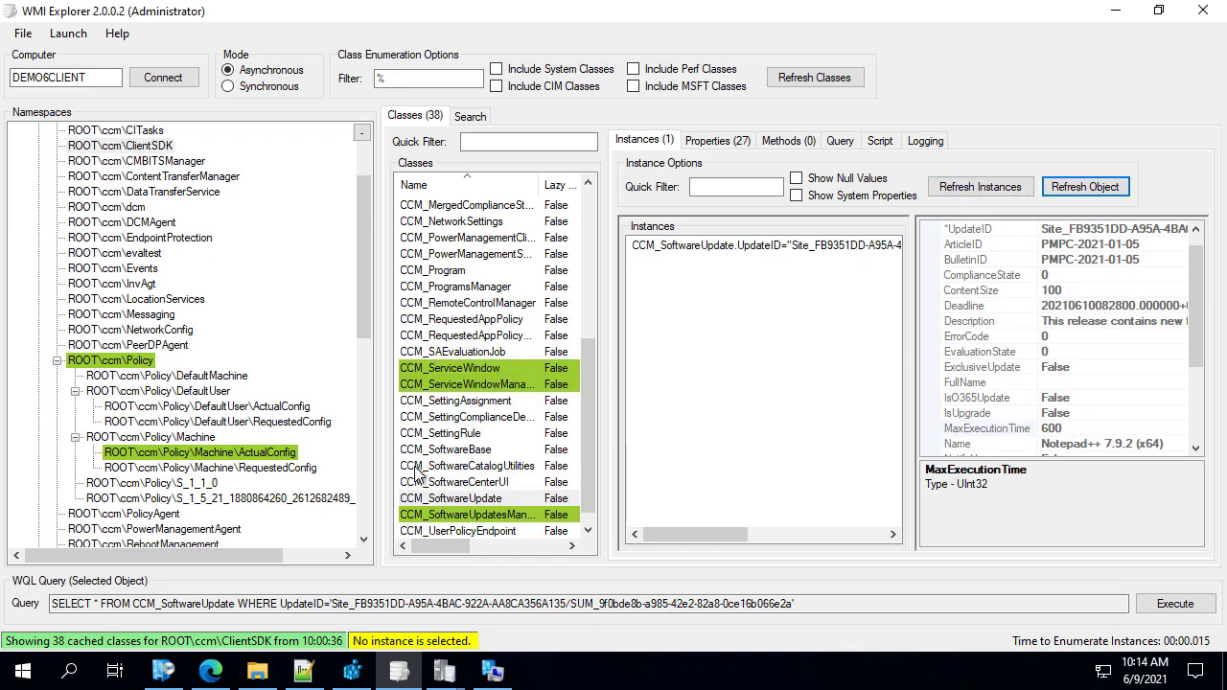
Step: Reload the CCM_SoftwareUpdate class and recheck the MaxExecutionTime of its Notepad++ 7.9.2 (x64) instance
scroll(460, 460, down, 1)
click(487, 482)
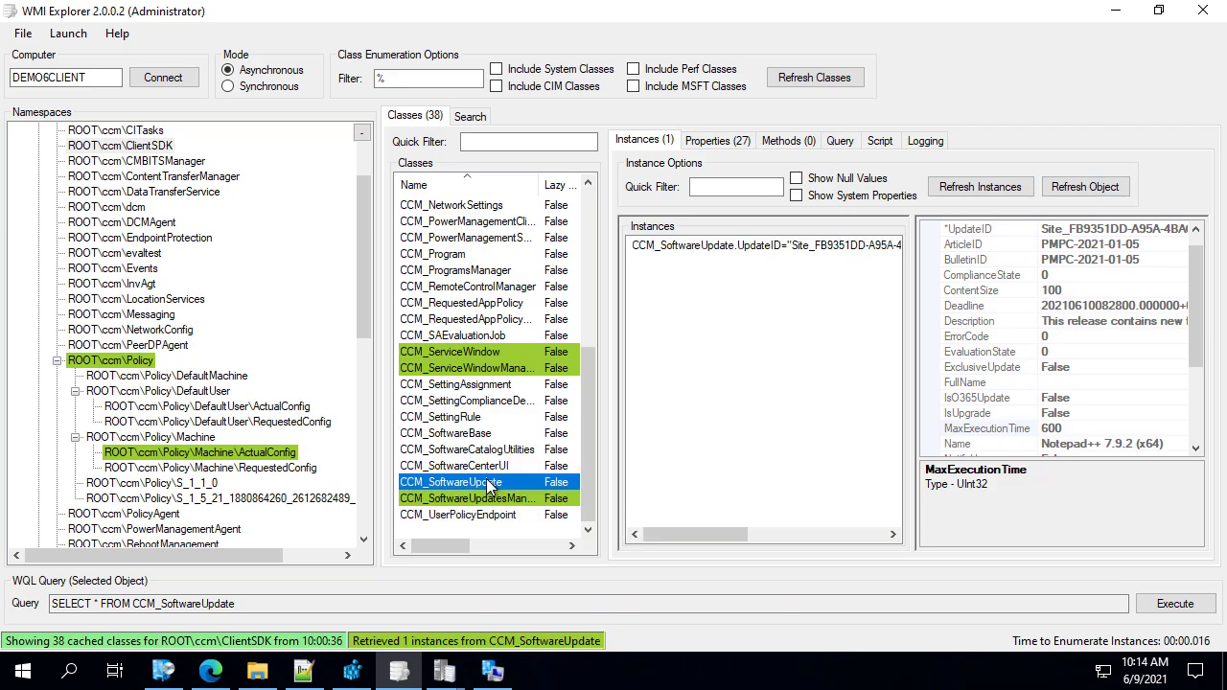
click(696, 247)
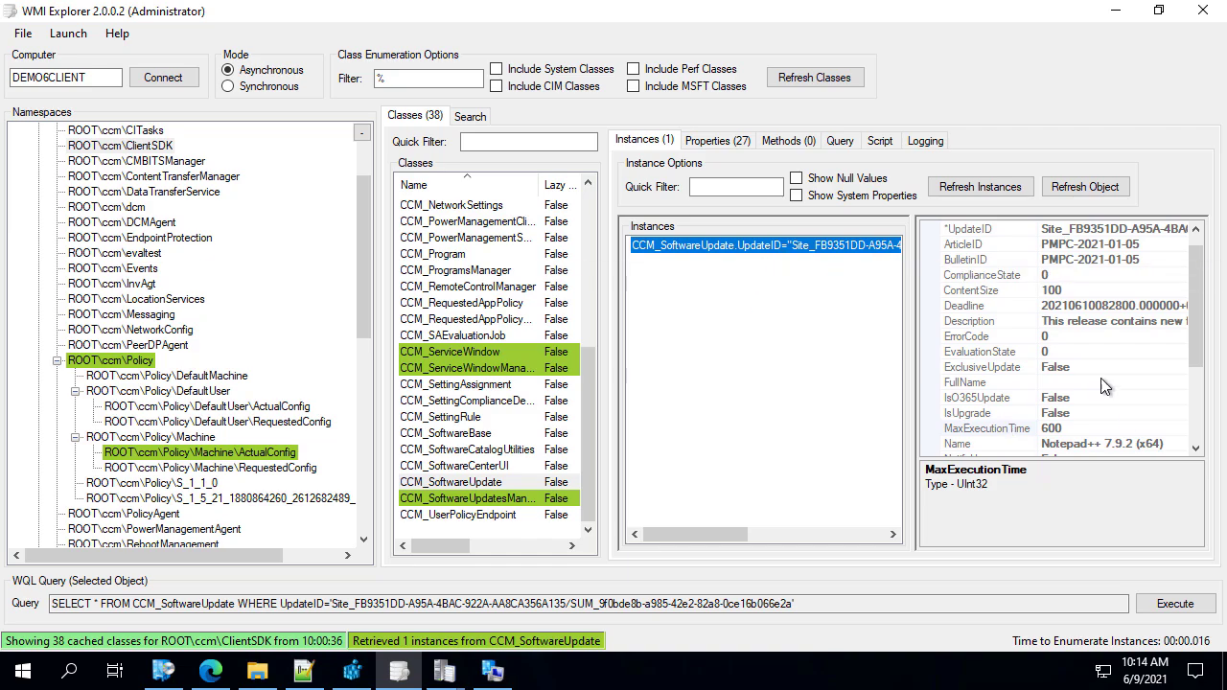
click(1064, 430)
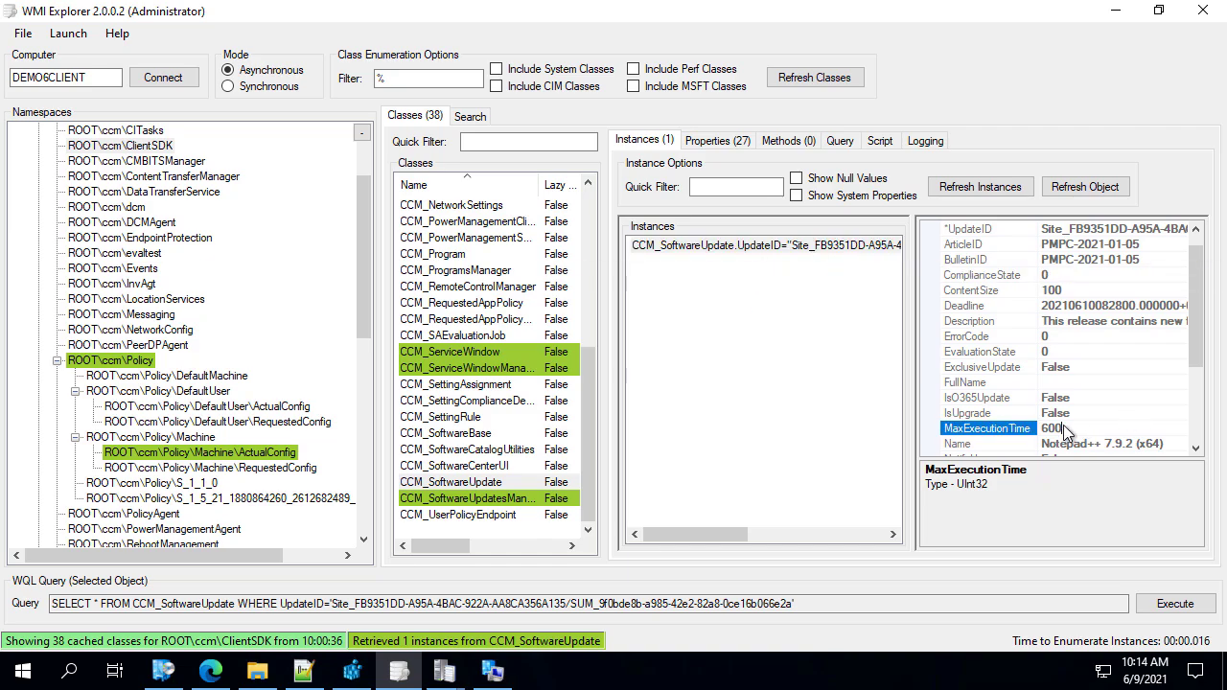
Step: Minimize WMI Explorer and move the PolicyAgent.log and ServiceWindowManager.log windows apart, with ServiceWindowManager.log in front
click(1118, 11)
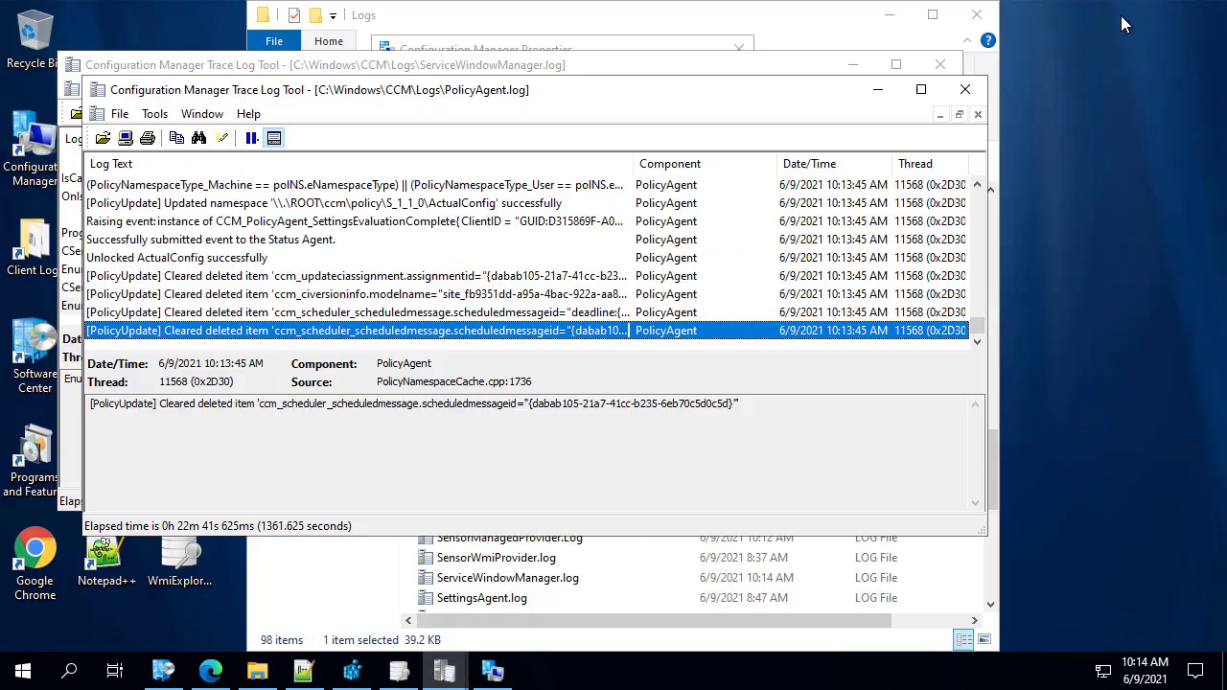
drag(753, 104, 683, 166)
click(746, 96)
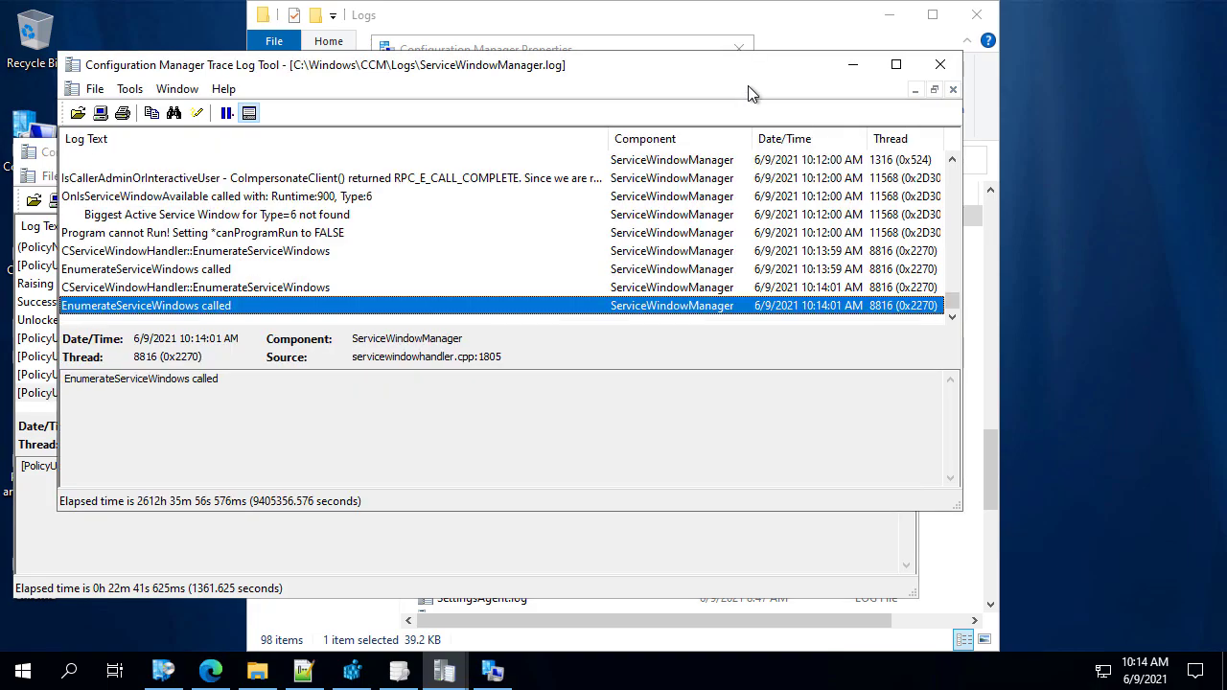
drag(780, 63, 833, 59)
Step: Maximize the ServiceWindowManager.log window and examine the 10:12:00 AM WillProgramRun entry with Runtime:1, Type:6
mouse_move(429, 2)
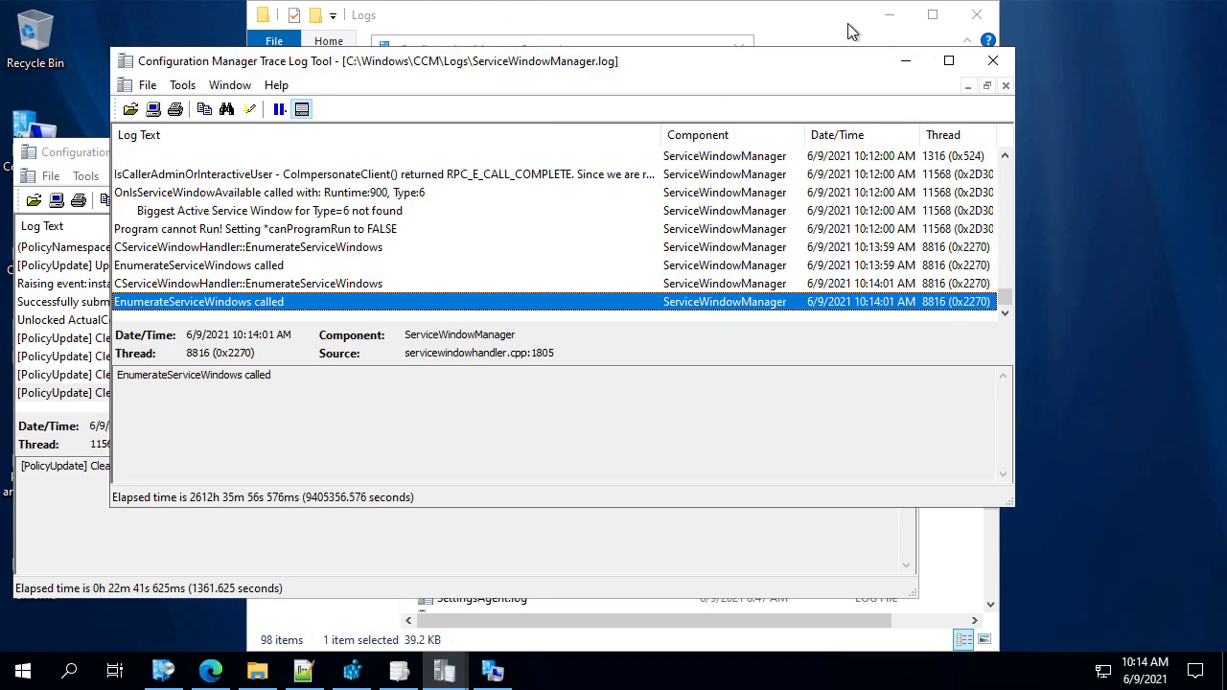
mouse_move(444, 671)
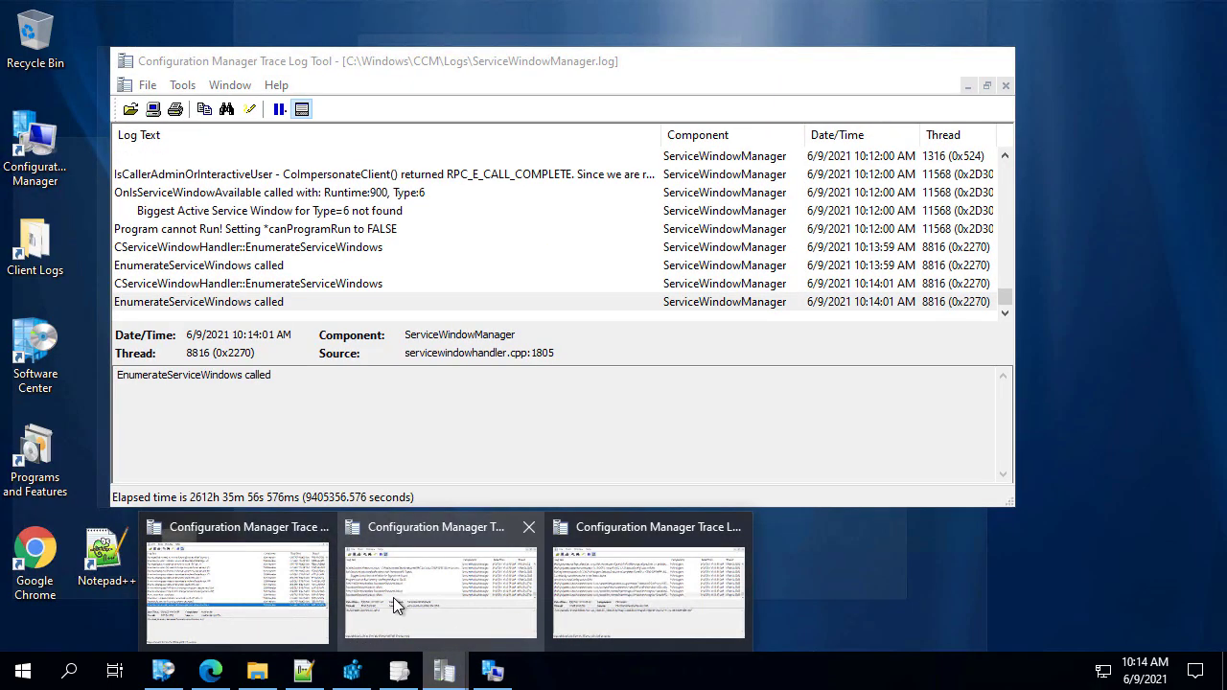
click(424, 599)
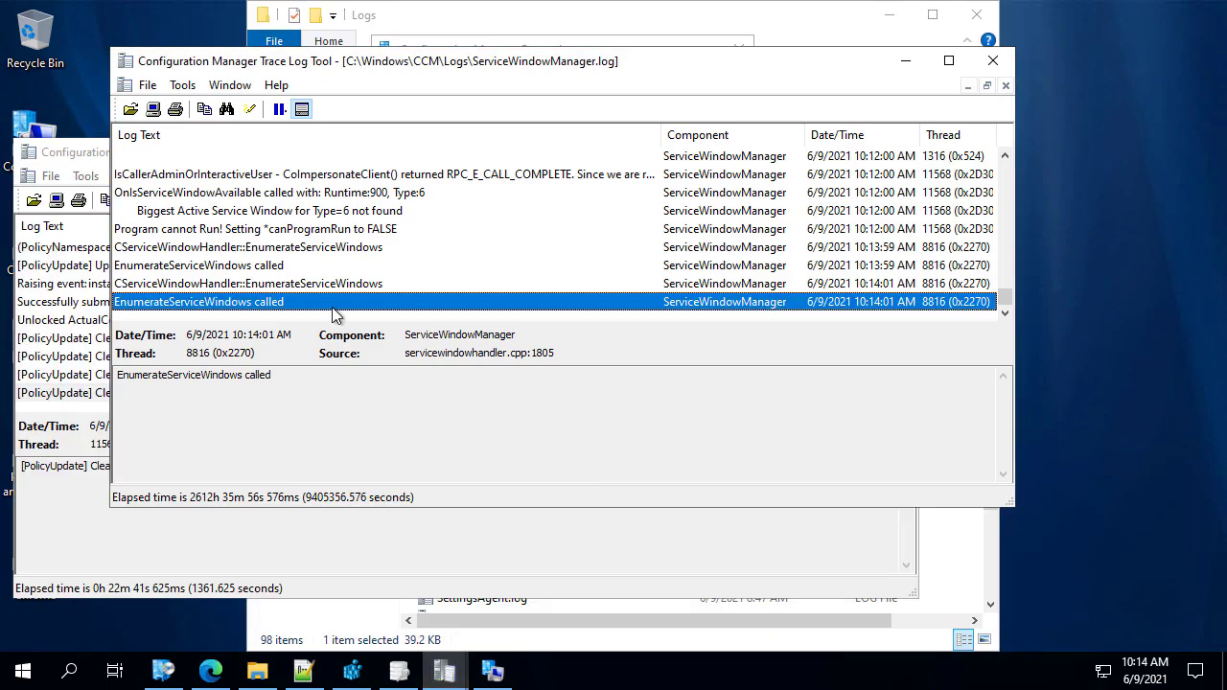
click(948, 63)
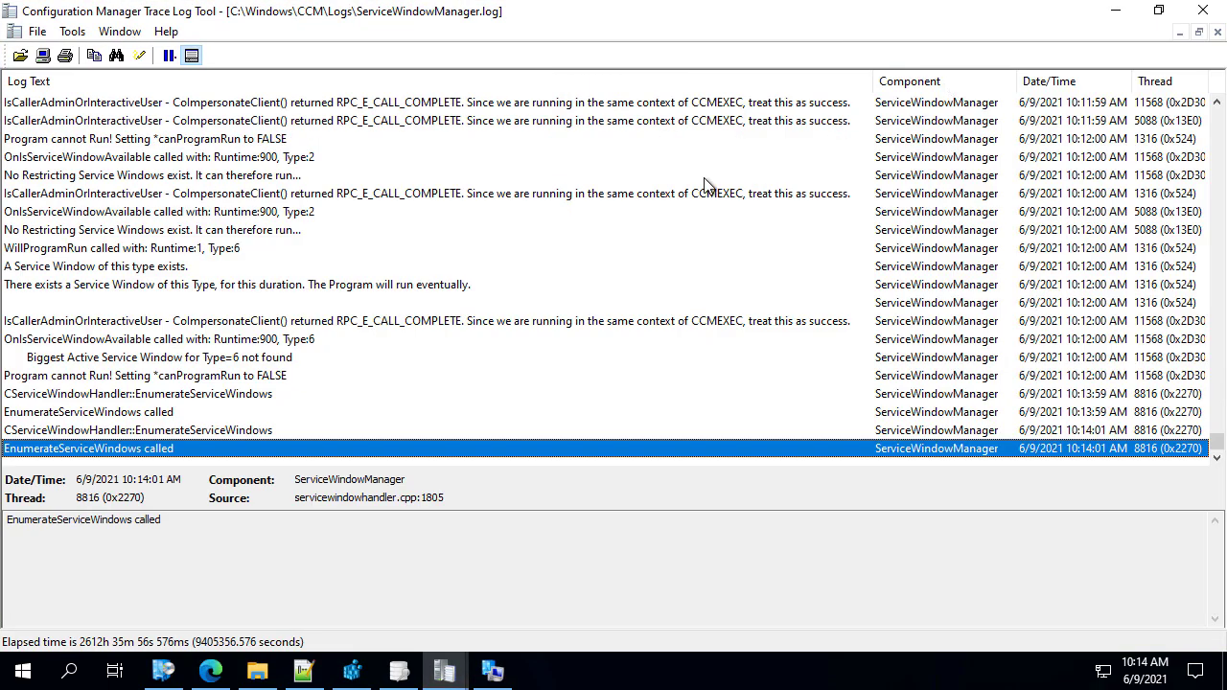
click(223, 248)
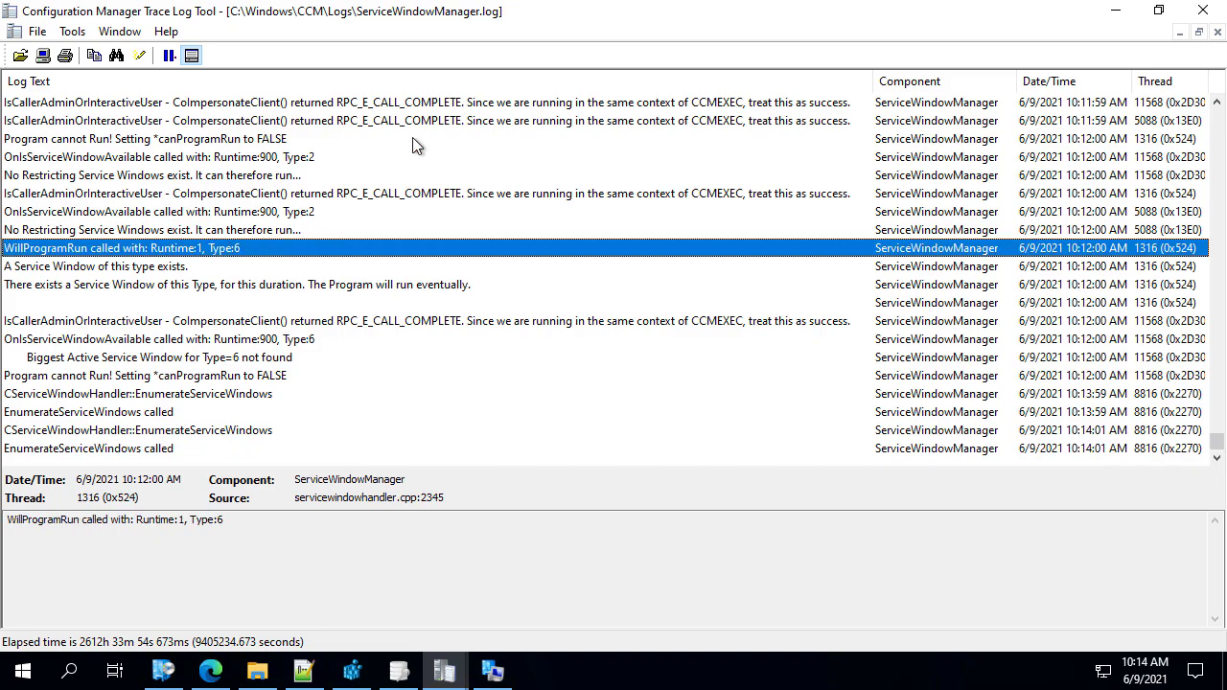
Step: Examine the service window evaluation entries logged around 10:12:00 AM in ServiceWindowManager.log, including the Type:2 and Type:6 calls
key(Up)
key(Up)
key(Up)
key(Up)
key(Up)
key(Up)
key(Up)
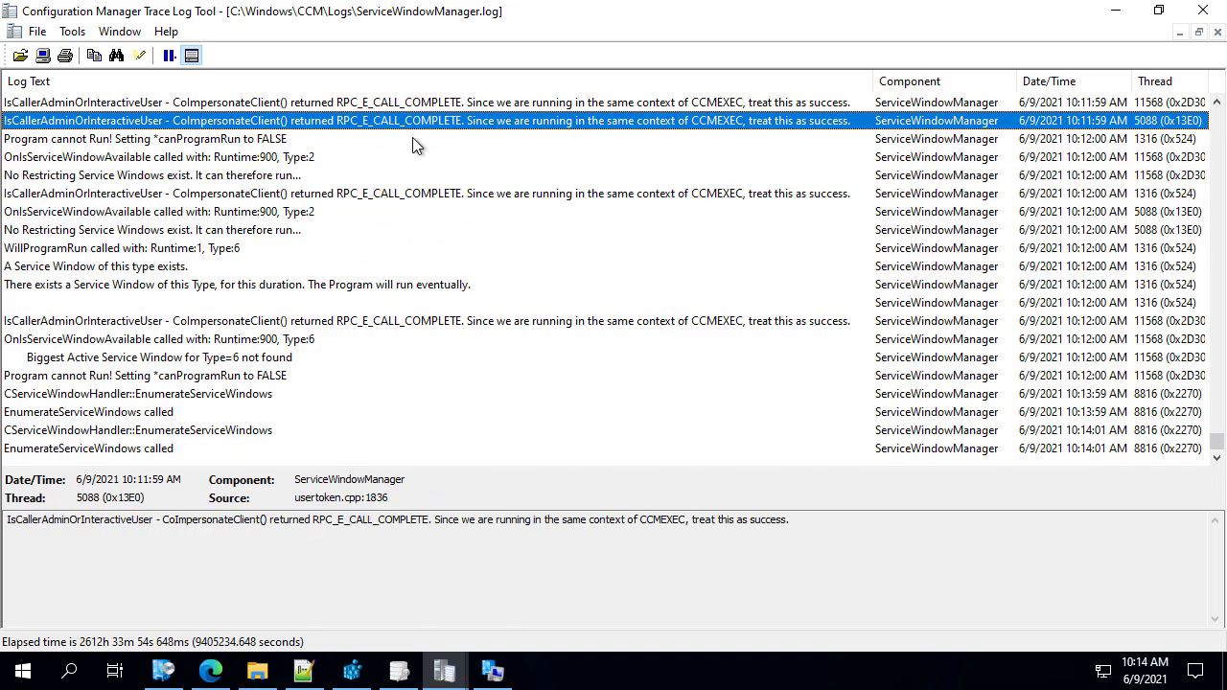
key(Down)
key(Down)
key(Down)
key(Down)
key(Down)
key(Down)
key(Down)
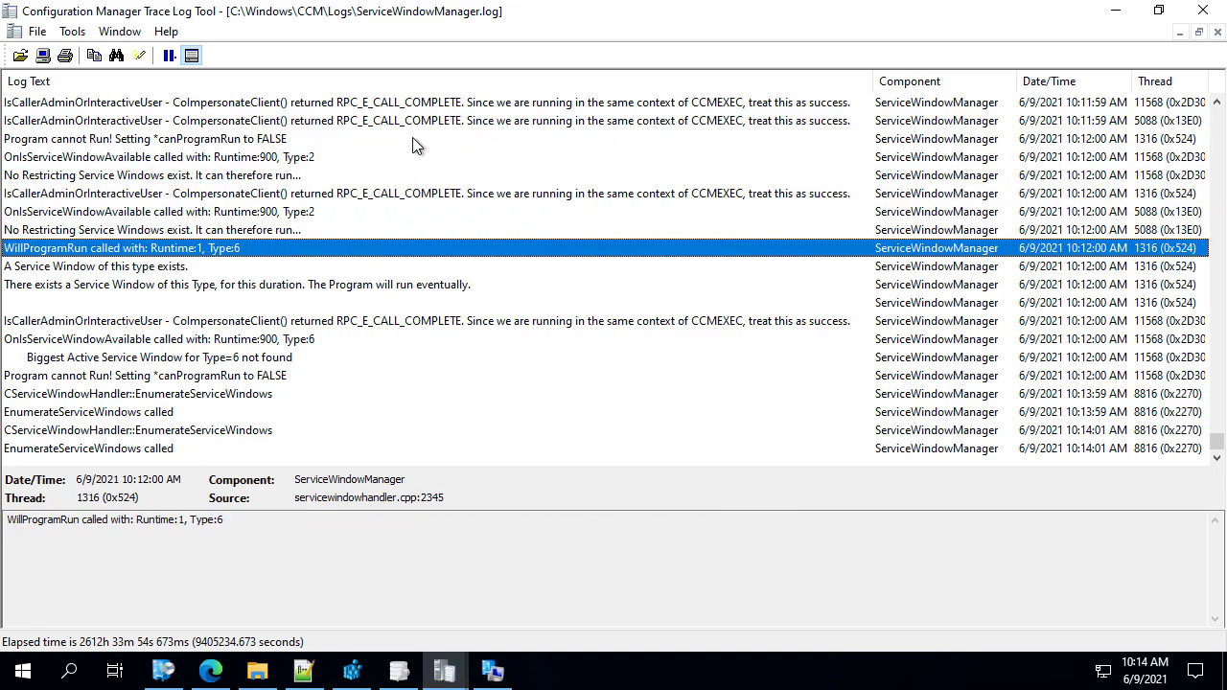
key(Up)
key(Up)
key(Up)
key(Up)
key(Up)
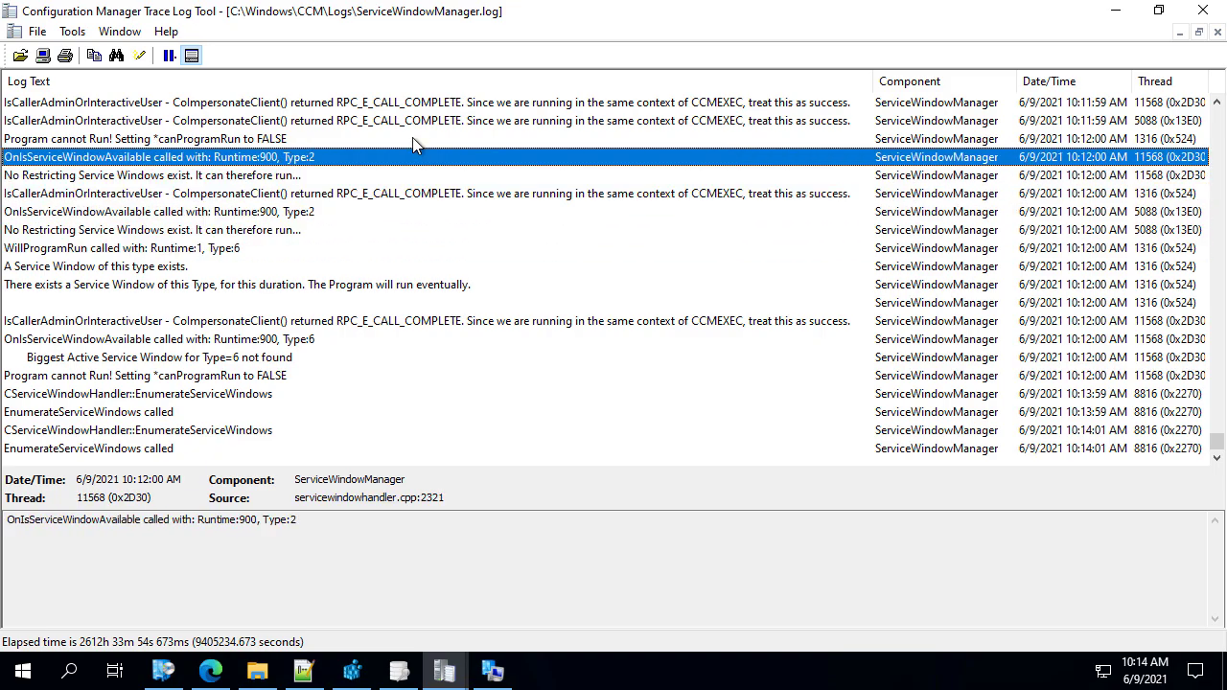
key(Down)
key(Down)
key(Down)
key(Down)
key(Down)
key(Down)
key(Down)
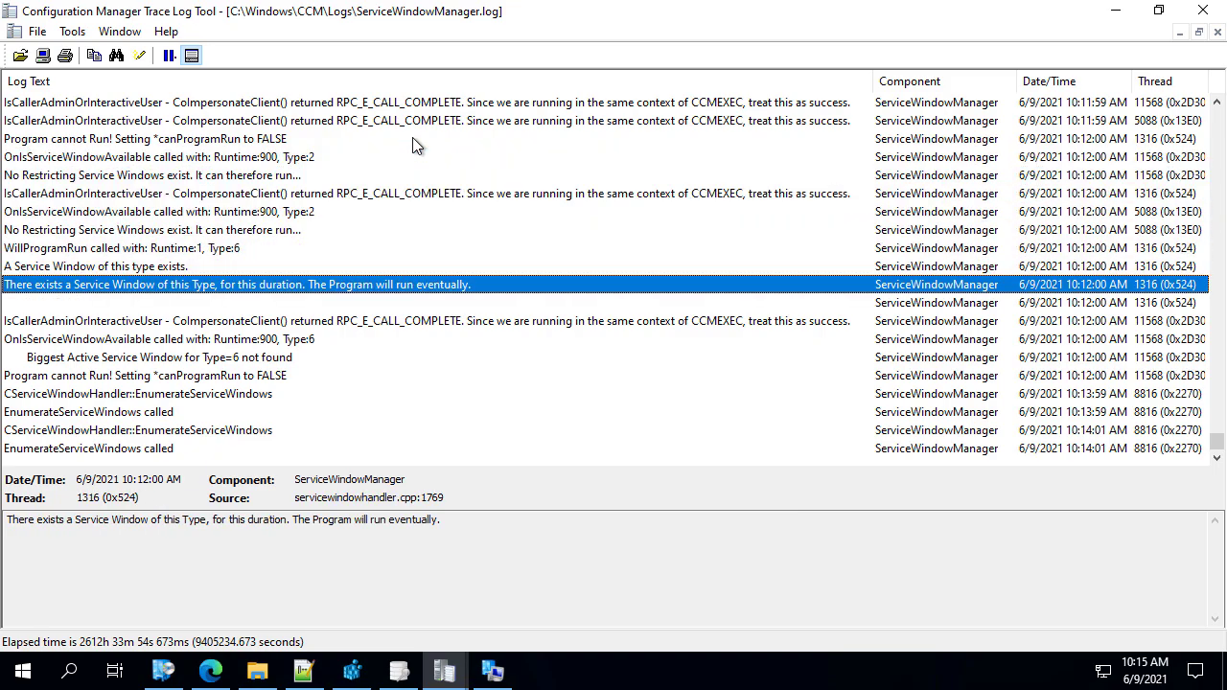
Step: Step through the remaining ServiceWindowManager.log entries down to the last EnumerateServiceWindows line
key(Down)
key(Down)
key(Down)
key(Down)
key(Down)
key(Down)
key(Down)
key(Down)
key(Down)
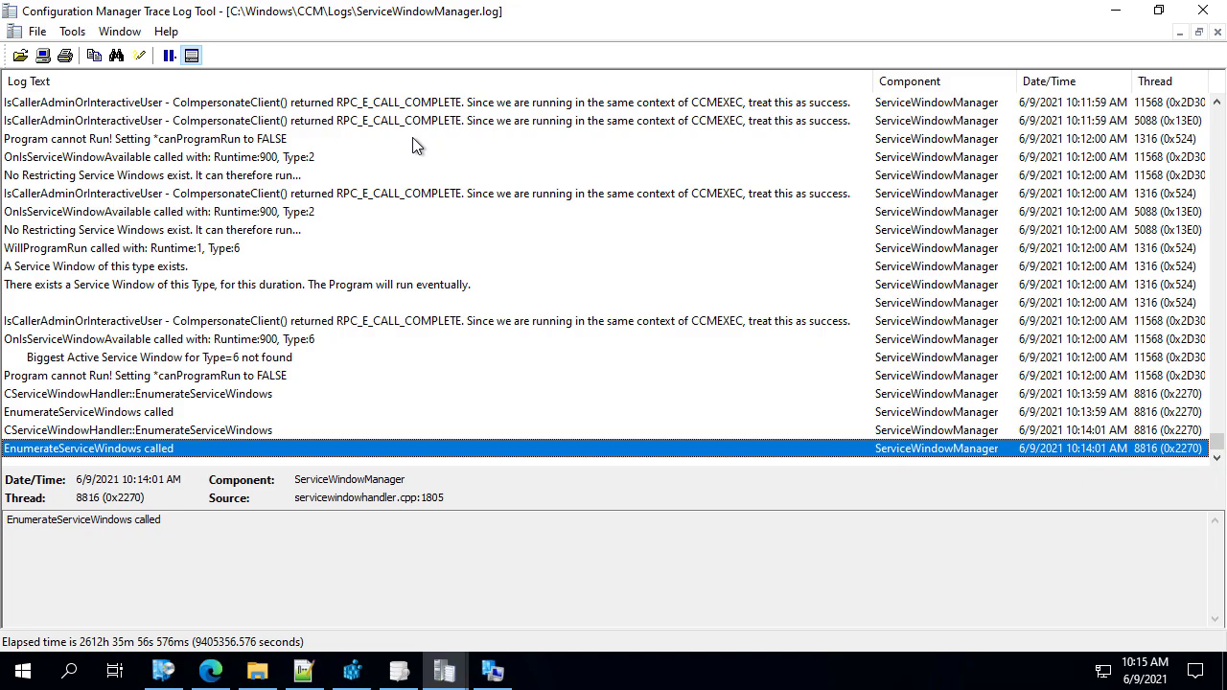
Step: Restore the ServiceWindowManager.log window to a smaller size, move it aside, and bring the PolicyAgent.log window to the front
click(1158, 11)
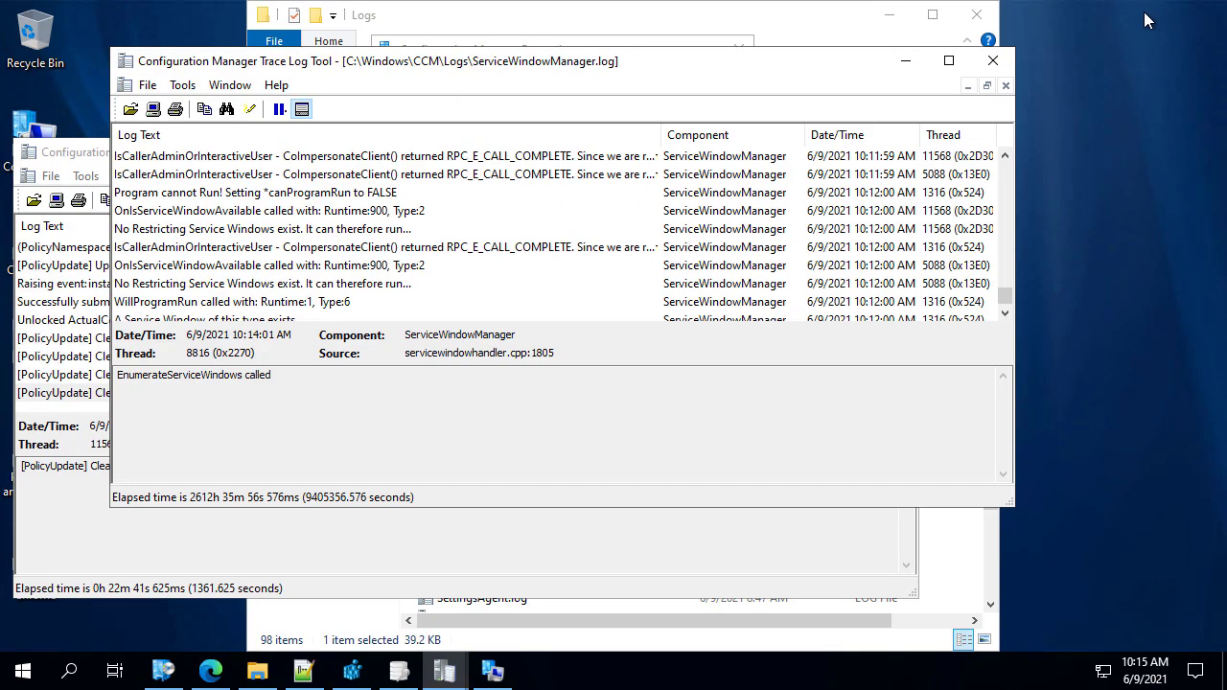
drag(794, 64, 908, 70)
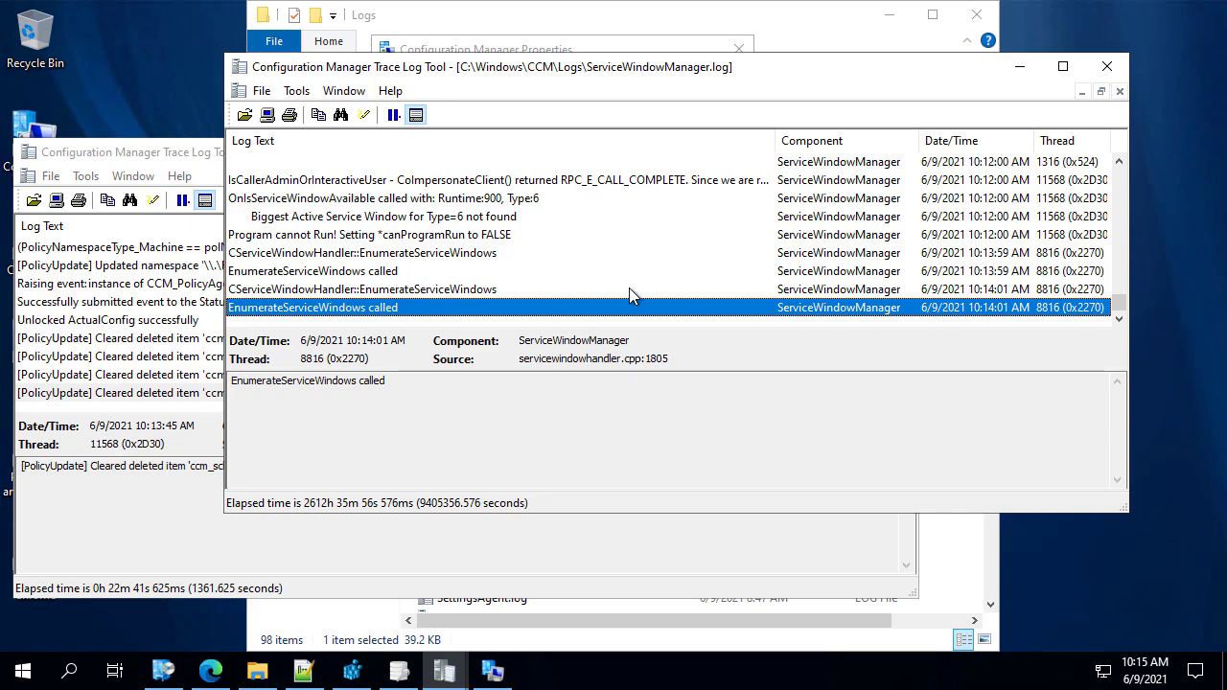
click(387, 290)
click(388, 307)
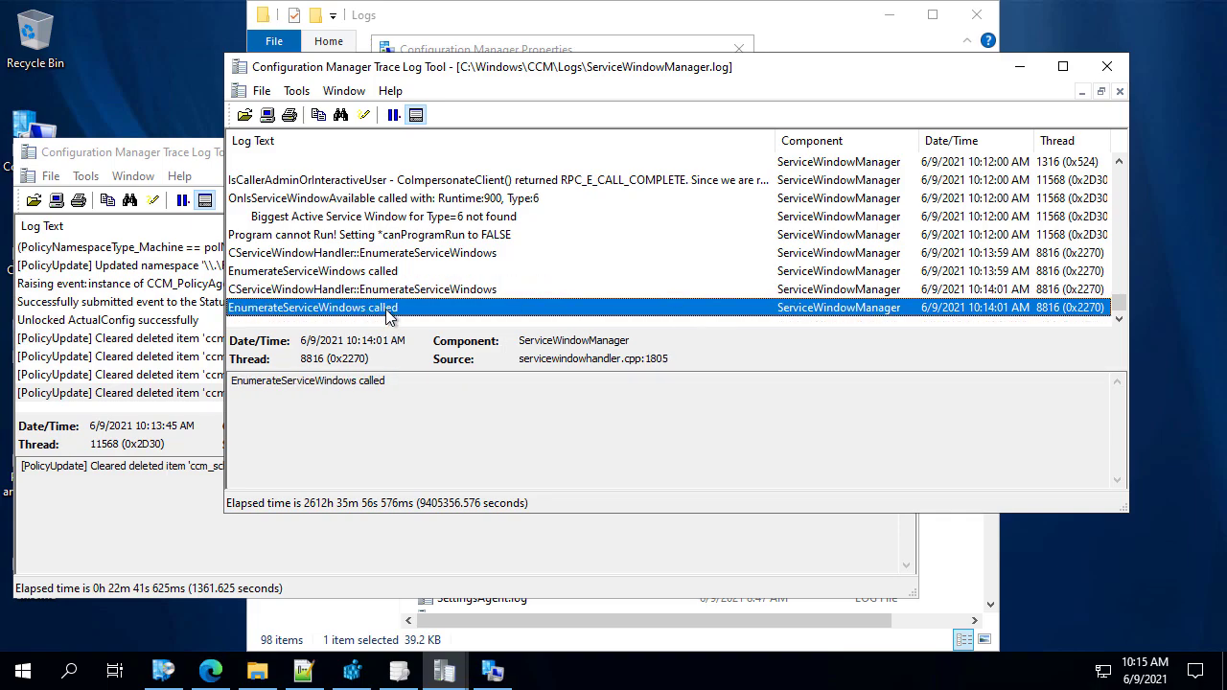
click(277, 553)
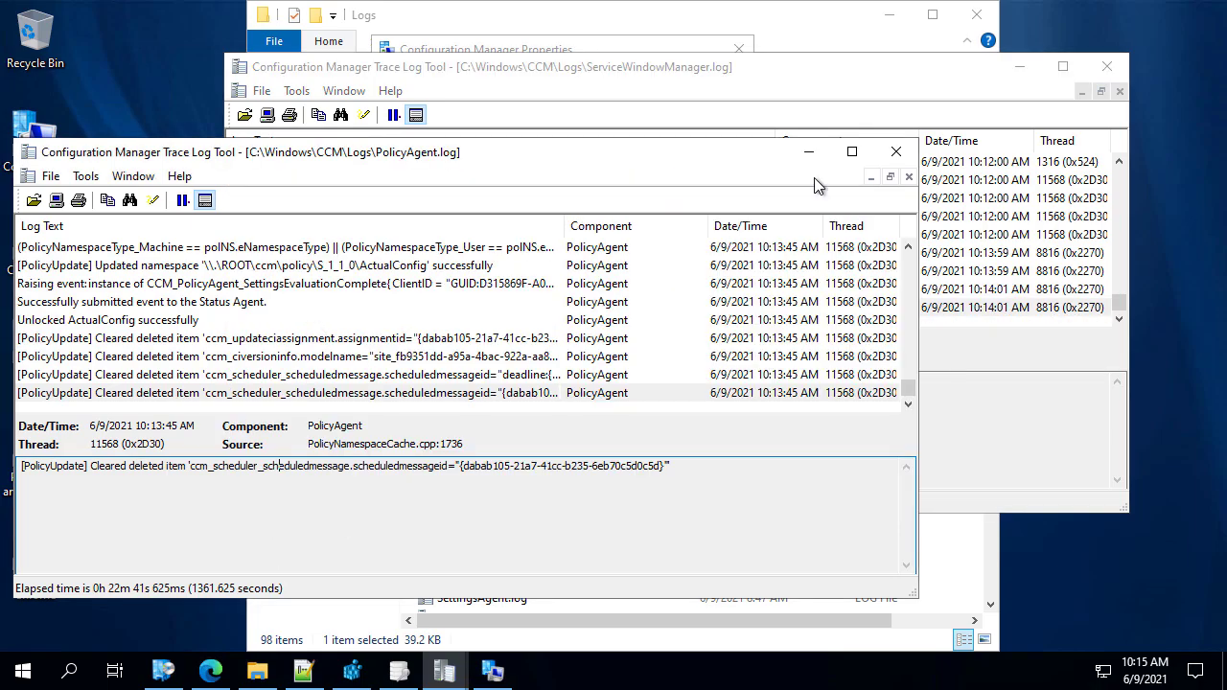
Step: Switch to WMI Explorer and show the methods of the CCM_ServiceWindowManager class in ROOT\ccm\ClientSDK
click(399, 671)
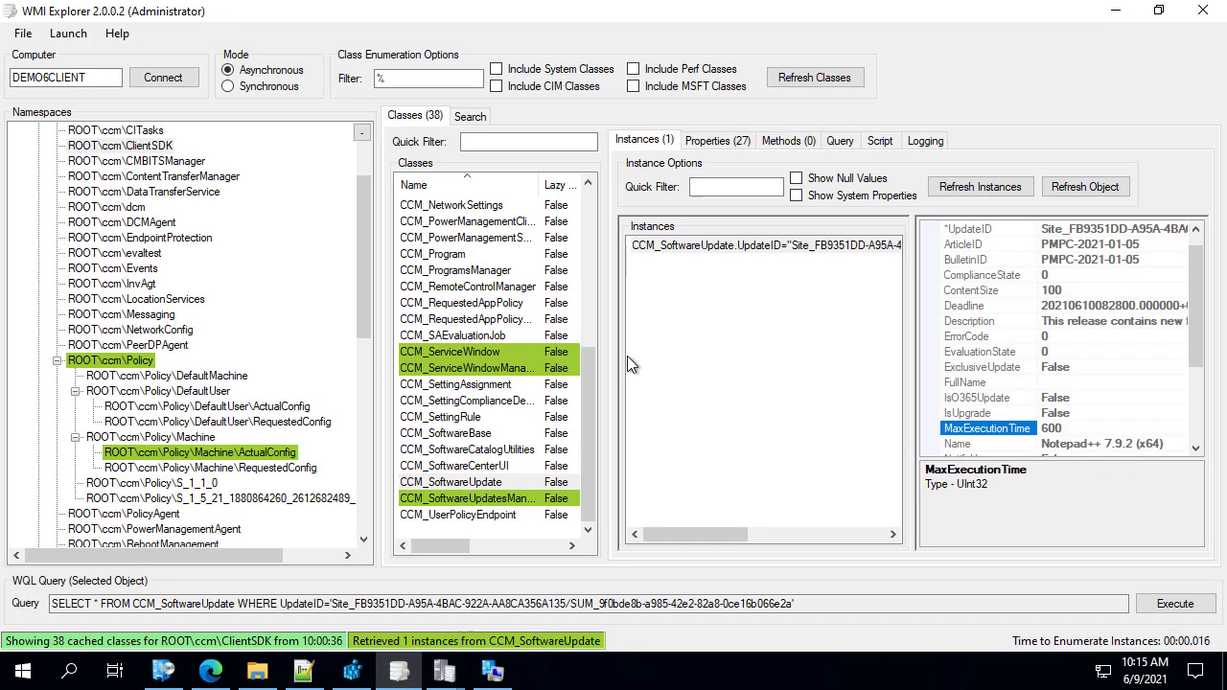
click(487, 383)
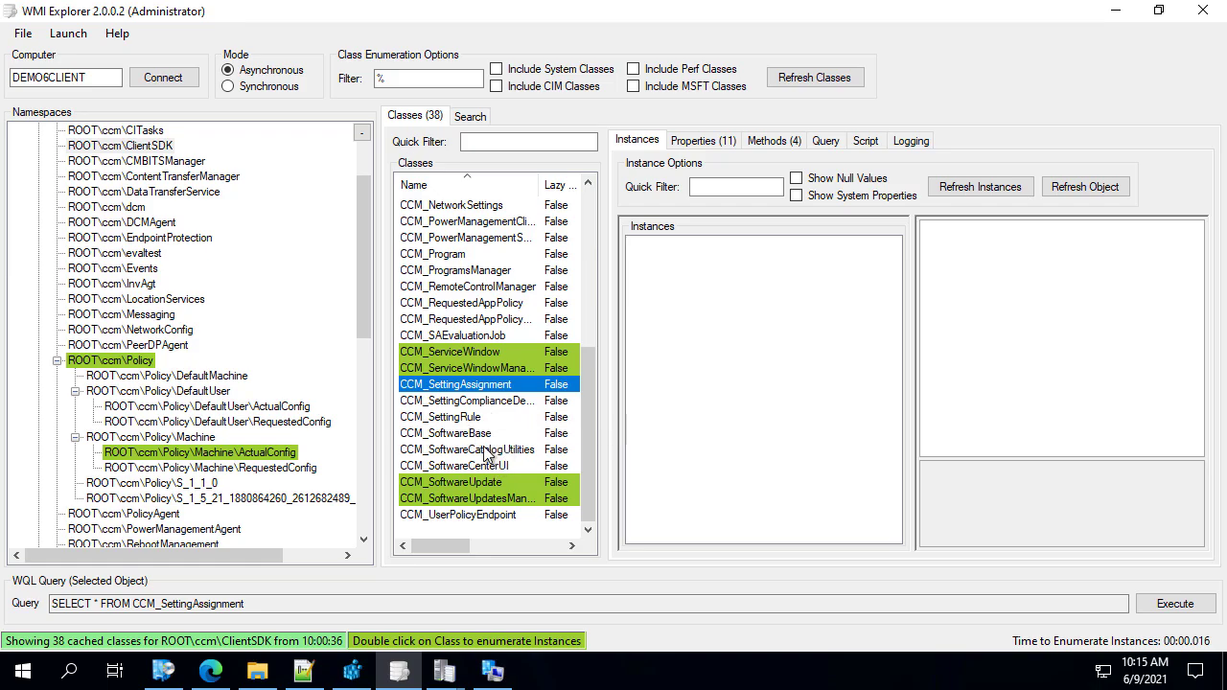
click(484, 369)
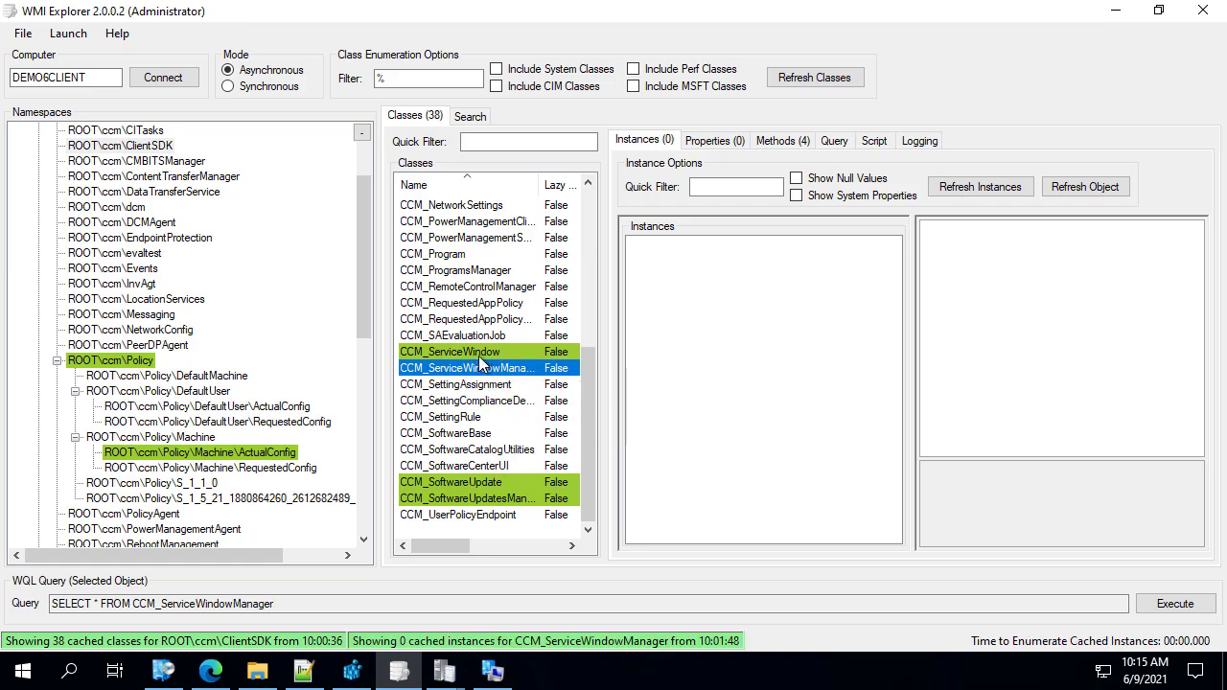
click(479, 353)
click(467, 370)
click(781, 140)
Step: Review the GetCurrentWindowAvailableTime, IsFutureWindowAvailable and IsWindowAvailableNow methods, widening the method name column
click(720, 210)
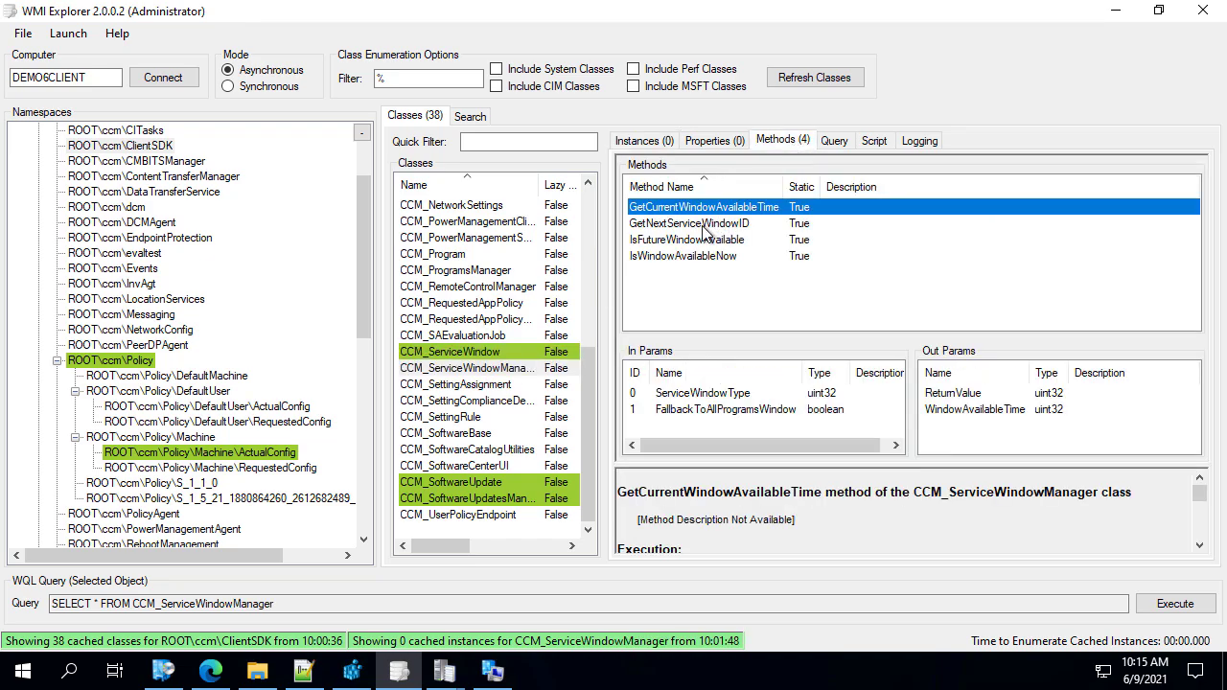
click(700, 245)
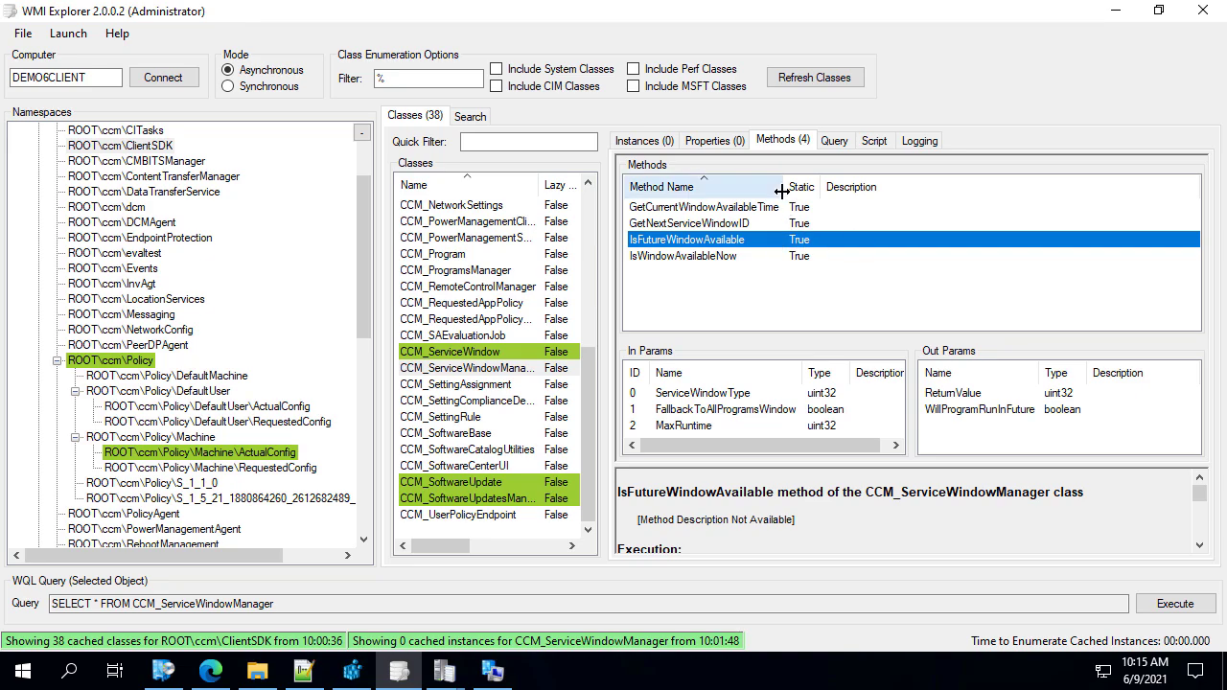
drag(785, 186, 885, 191)
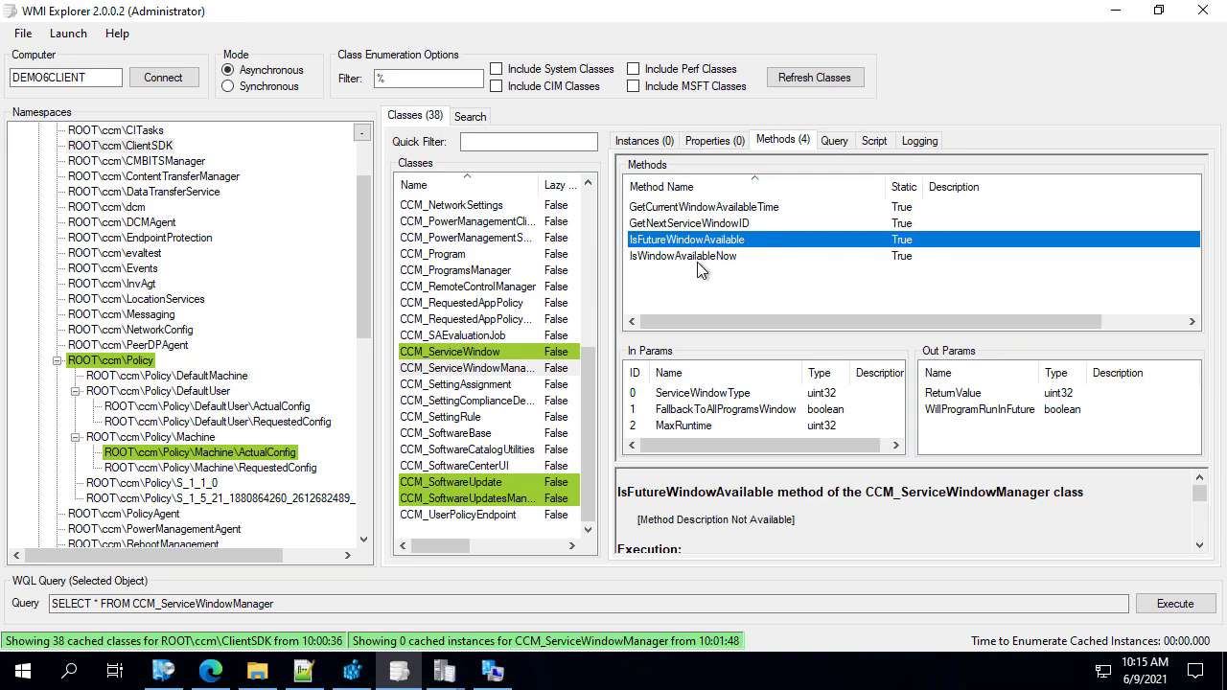
click(748, 256)
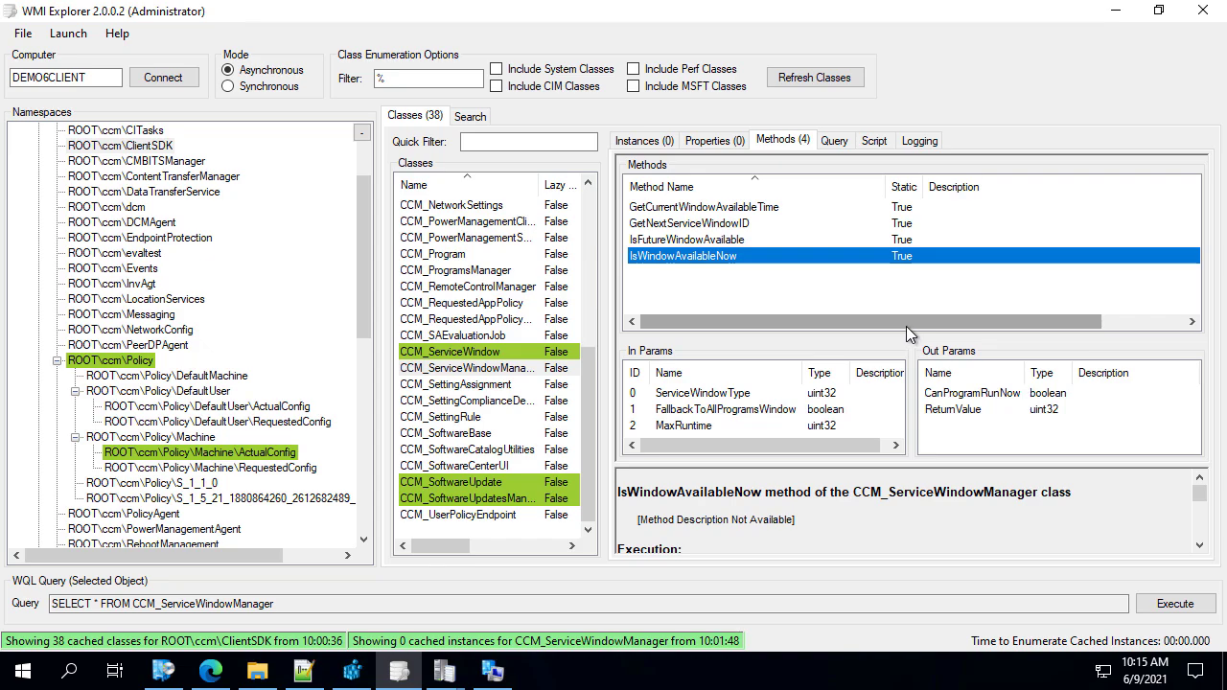
Step: Inspect the FallbackToAllProgramsWindow input and the output parameters of the IsWindowAvailableNow method
click(731, 408)
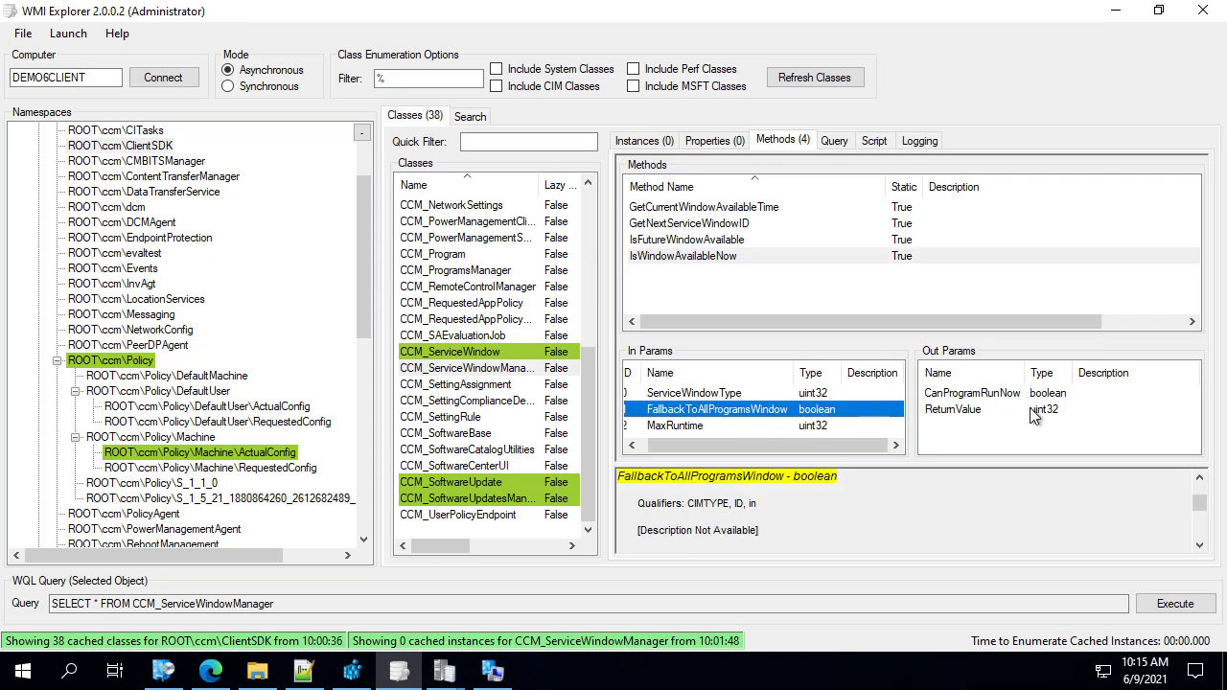
click(958, 409)
click(959, 394)
click(897, 411)
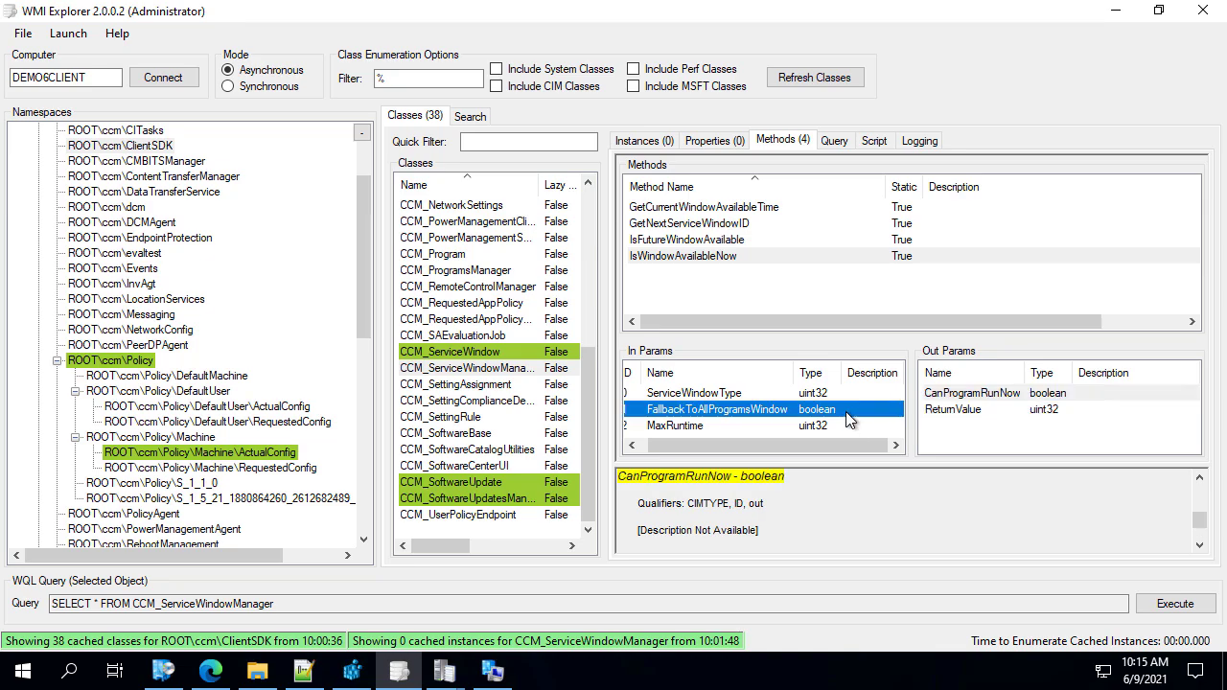
Step: Go through the ServiceWindowType, FallbackToAllProgramsWindow and MaxRuntime input parameters of IsWindowAvailableNow
click(702, 393)
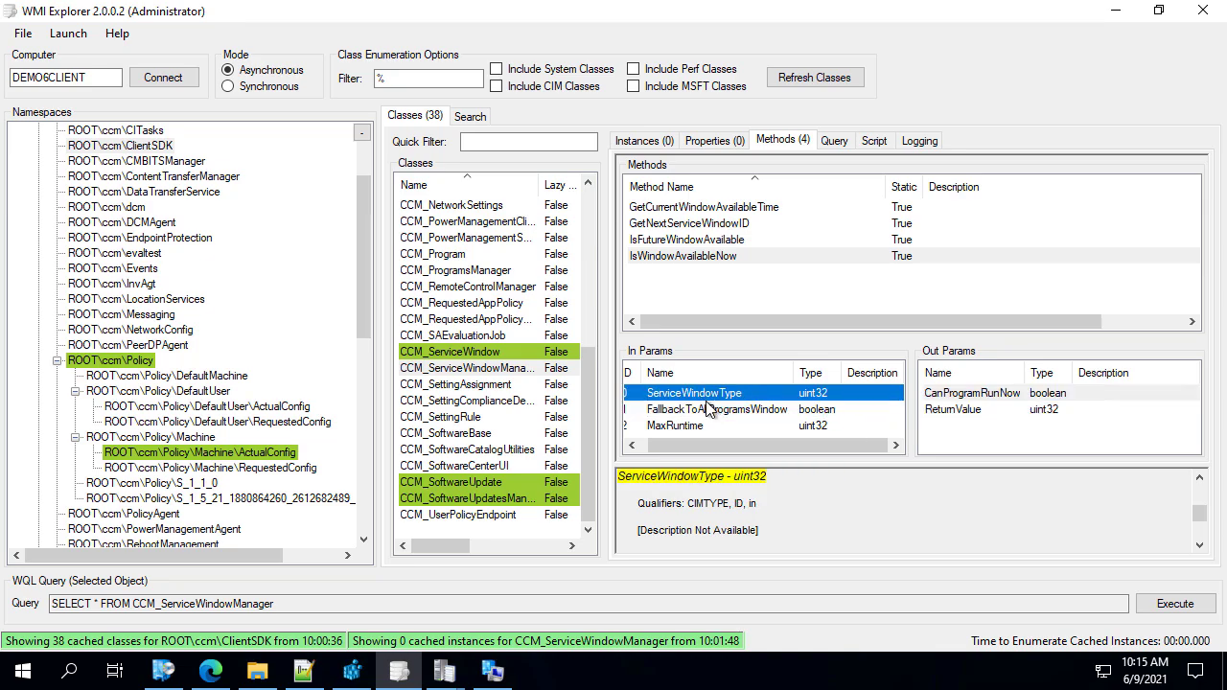
click(709, 409)
click(694, 425)
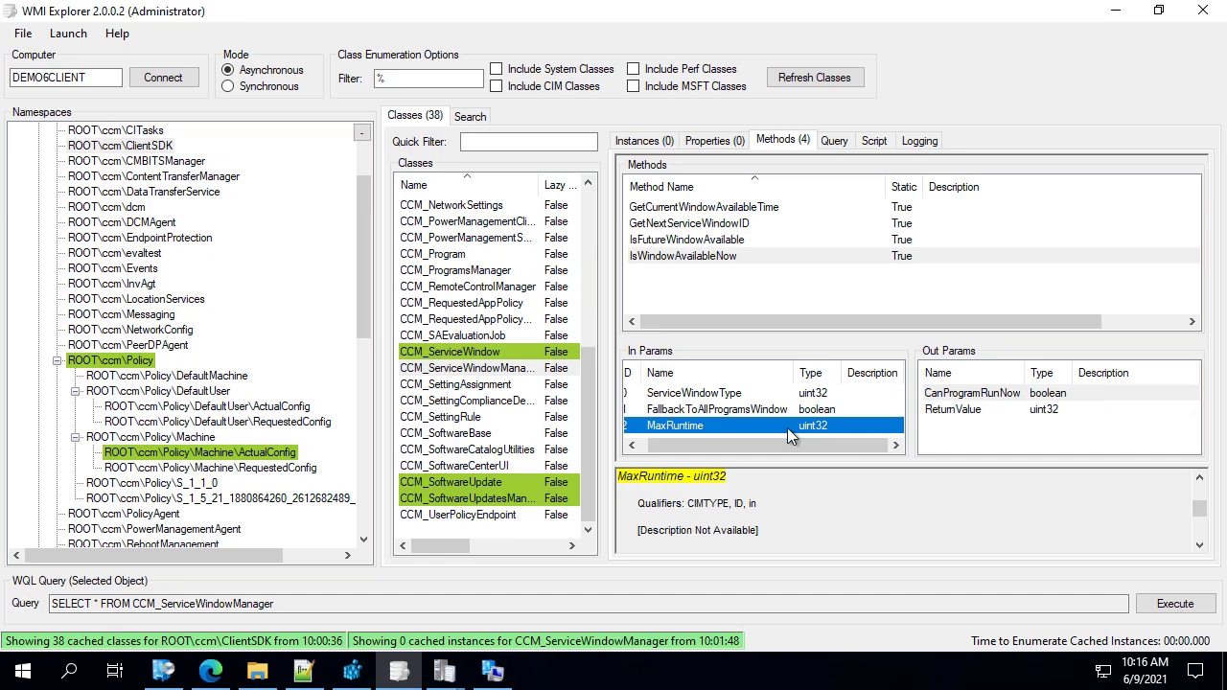
click(729, 396)
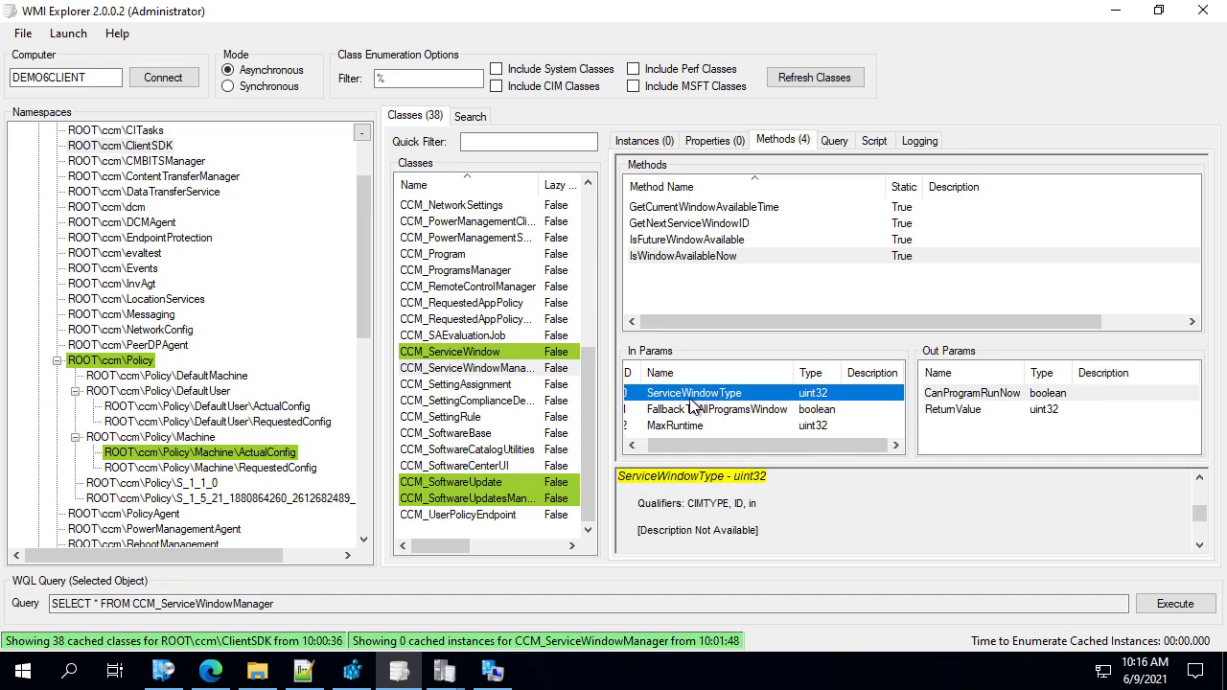
click(731, 412)
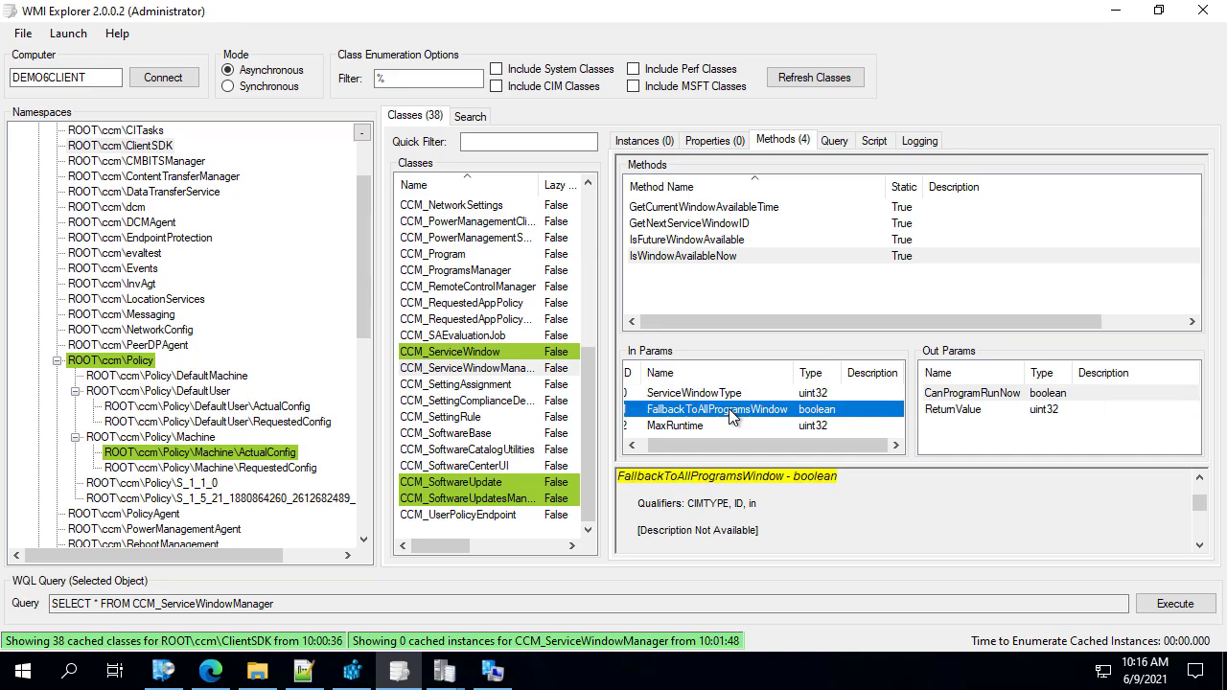
click(728, 394)
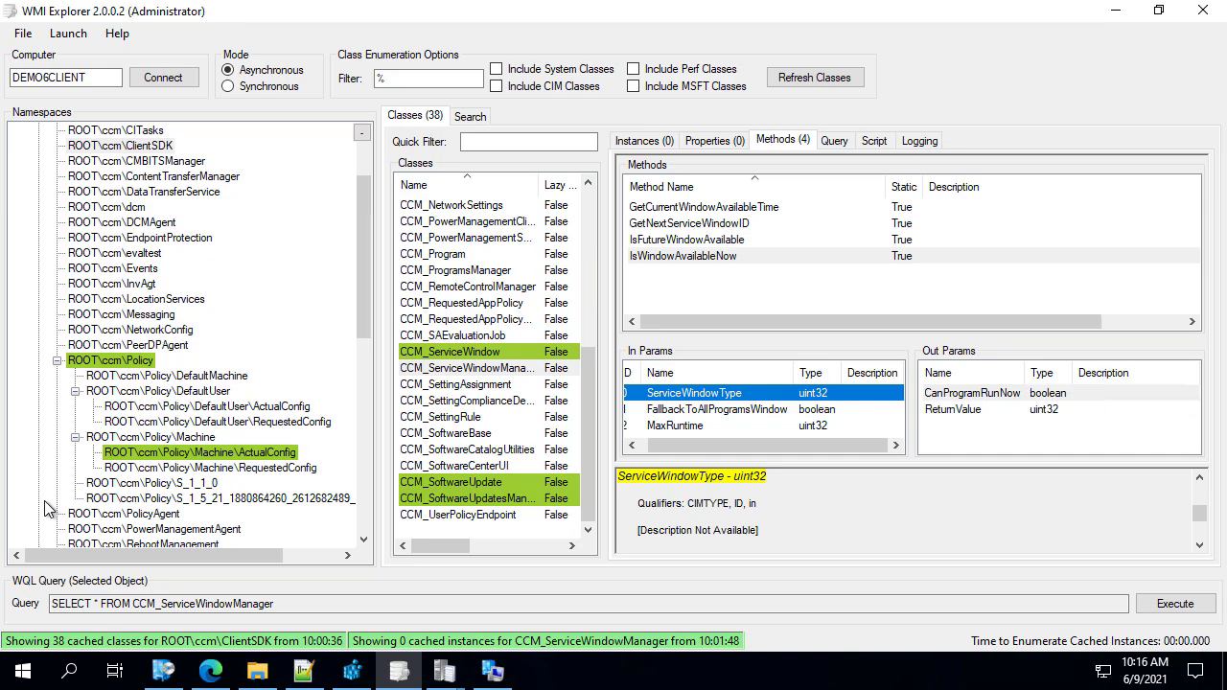
click(734, 412)
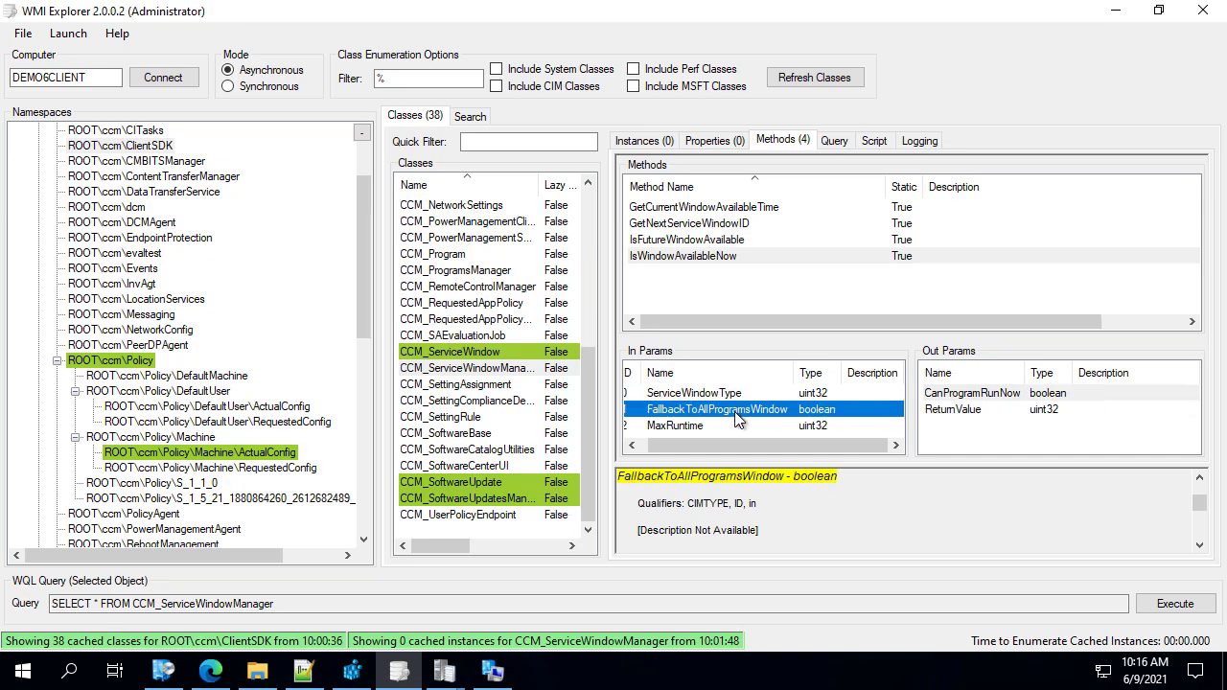
click(725, 424)
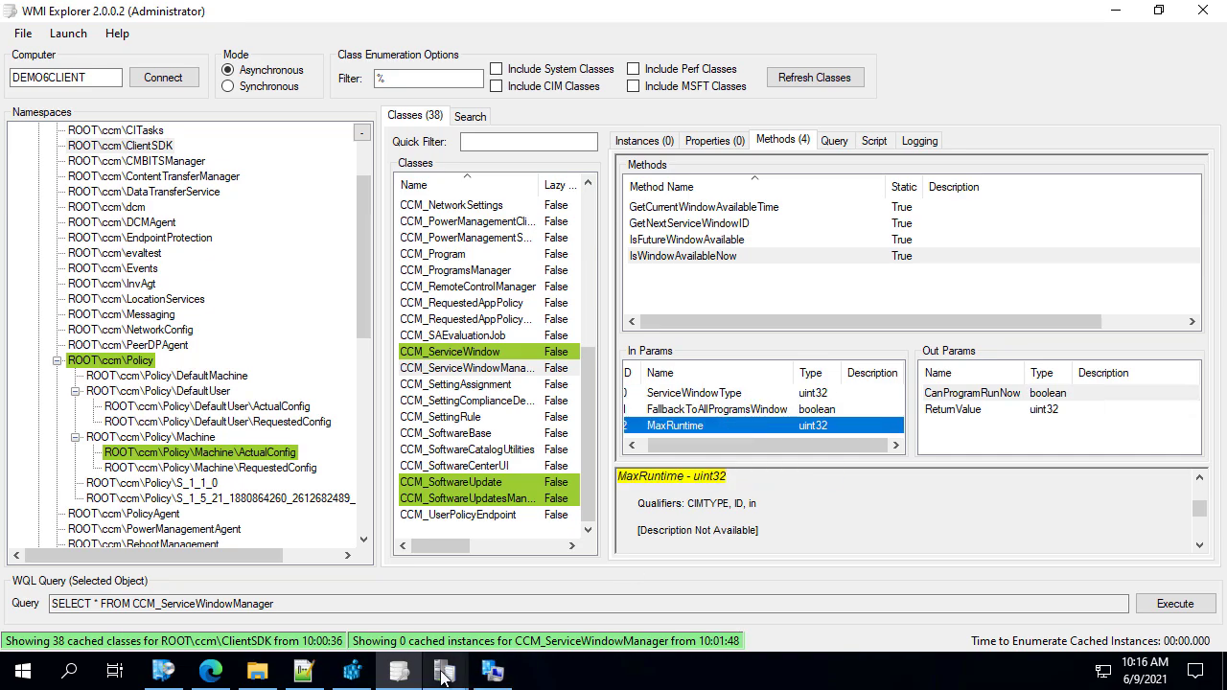
Step: Check the Notepad++ 7.9.2 (x64) update and scan entries in WUAHandler.log, and minimize that log window
mouse_move(444, 674)
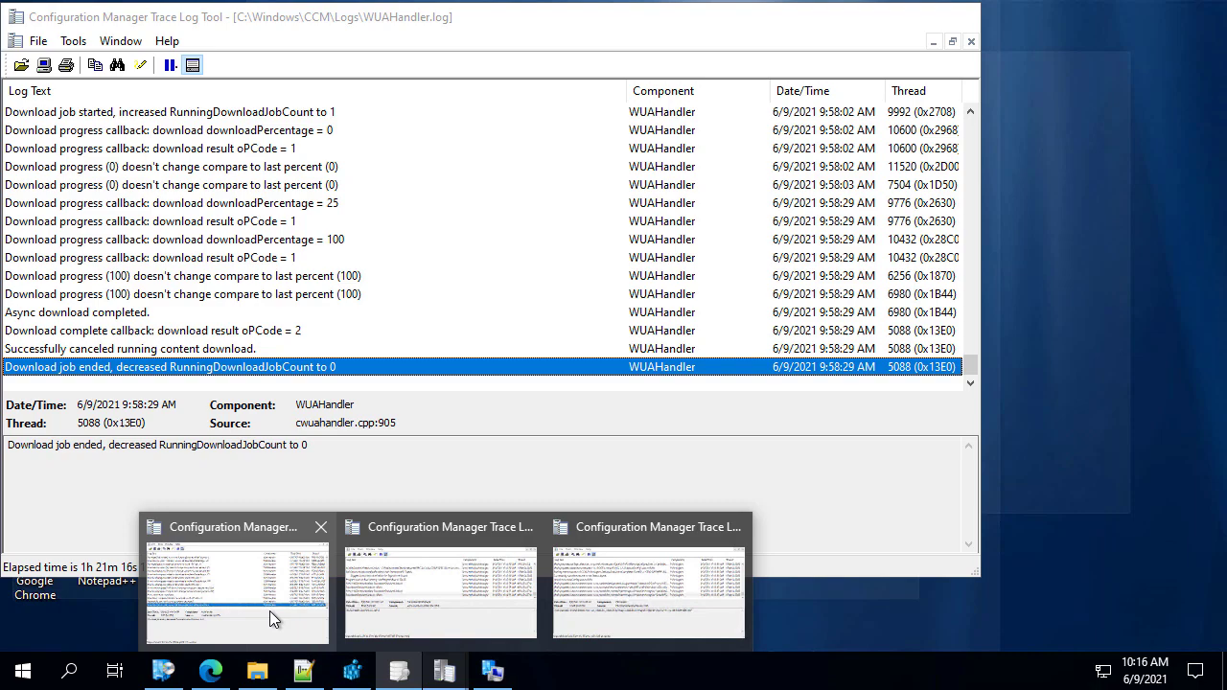
click(269, 610)
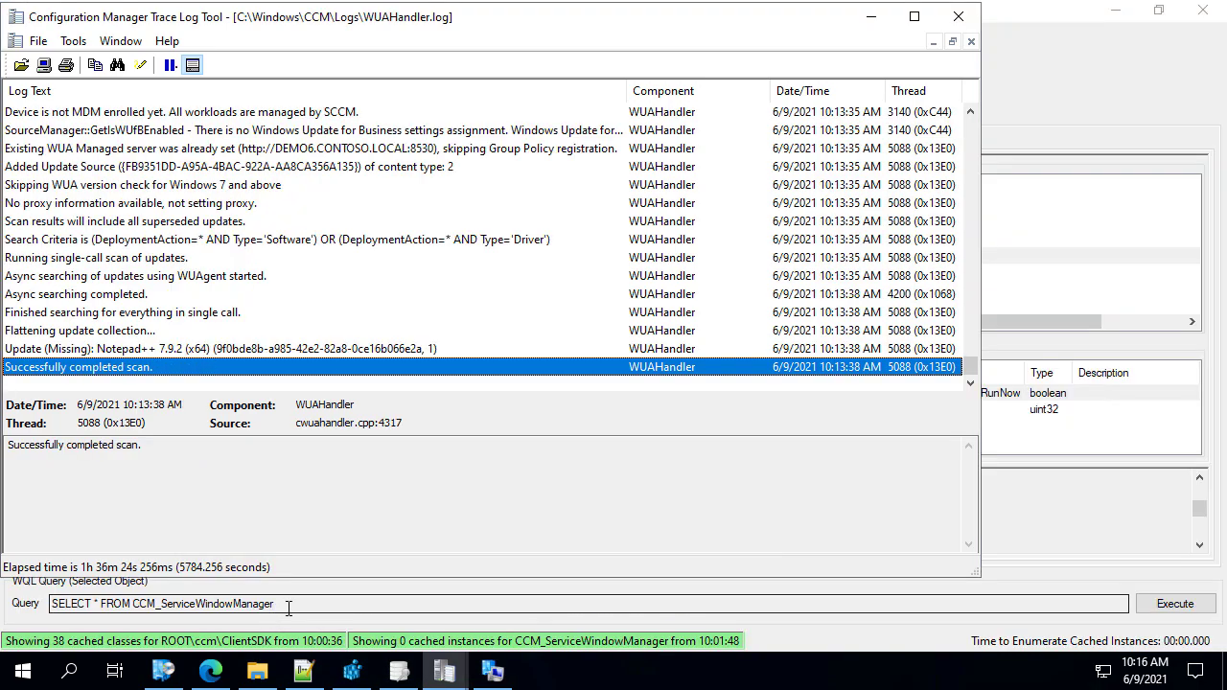
click(115, 350)
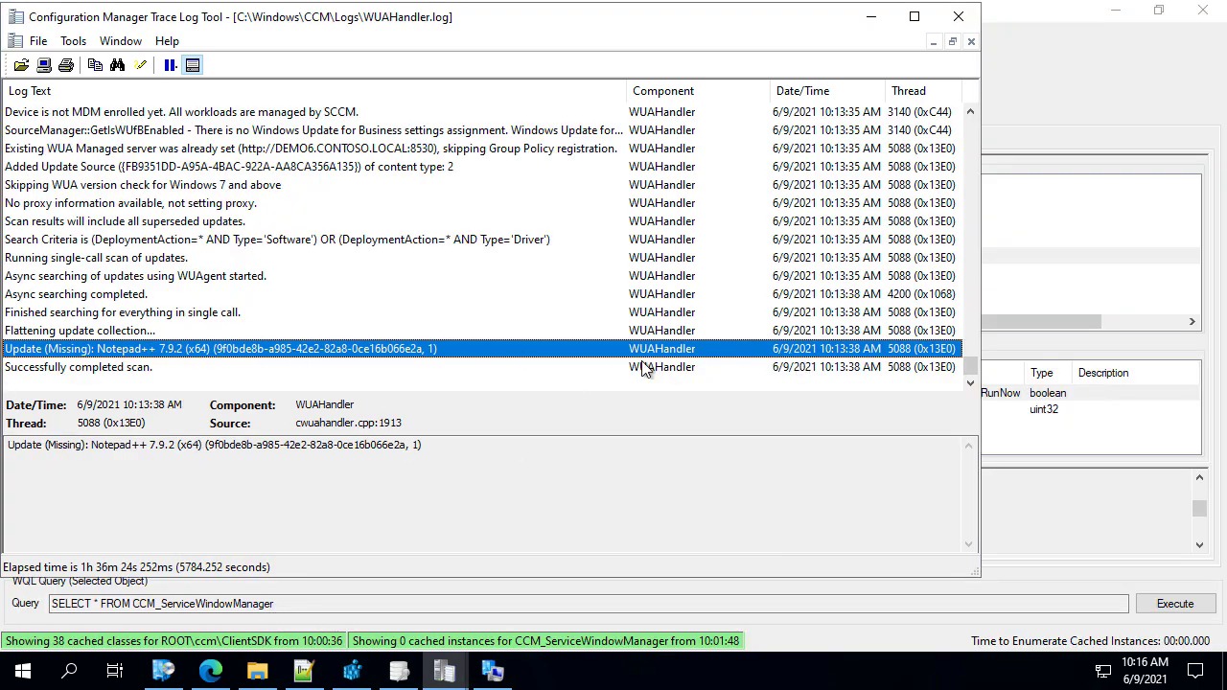
click(226, 367)
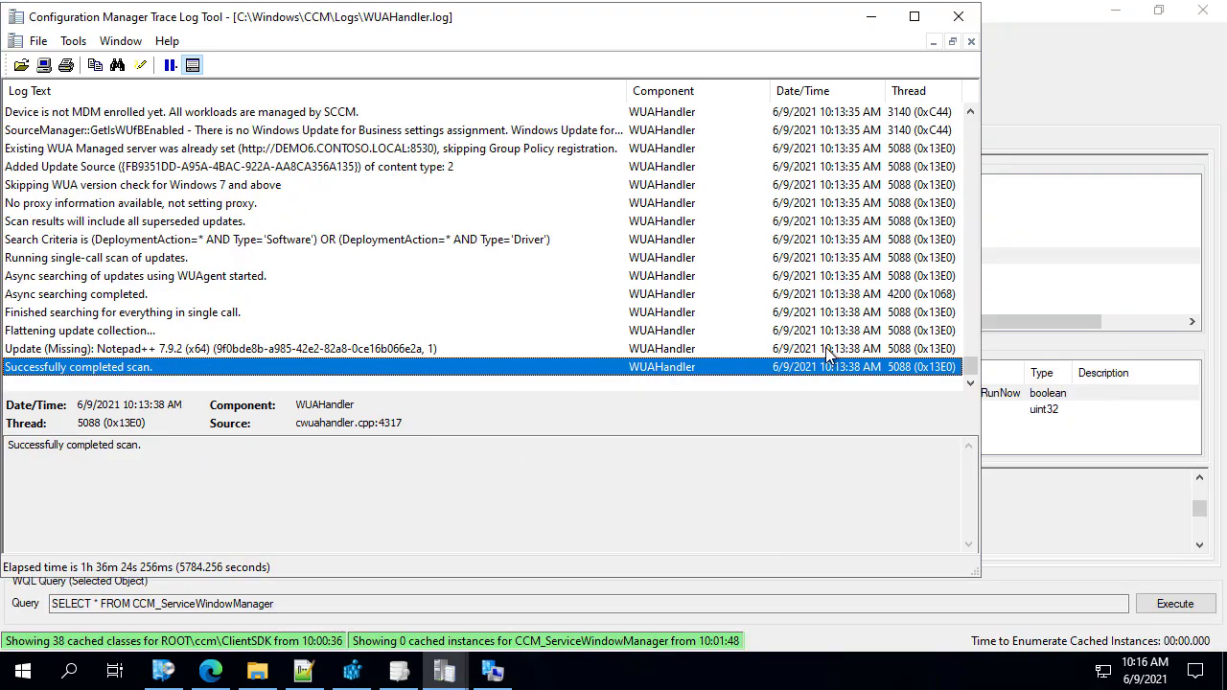
click(881, 17)
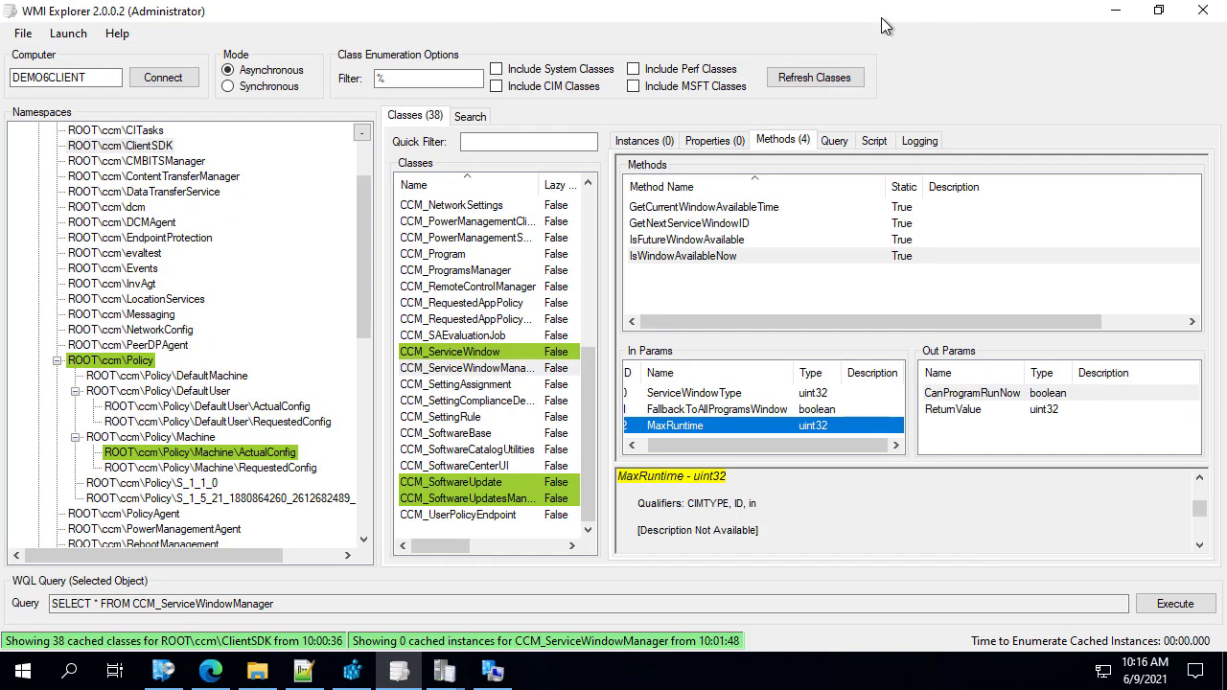
Step: Show the instances of the CCM_SoftwareUpdate class and select the Notepad++ 7.9.2 (x64) update instance
click(492, 482)
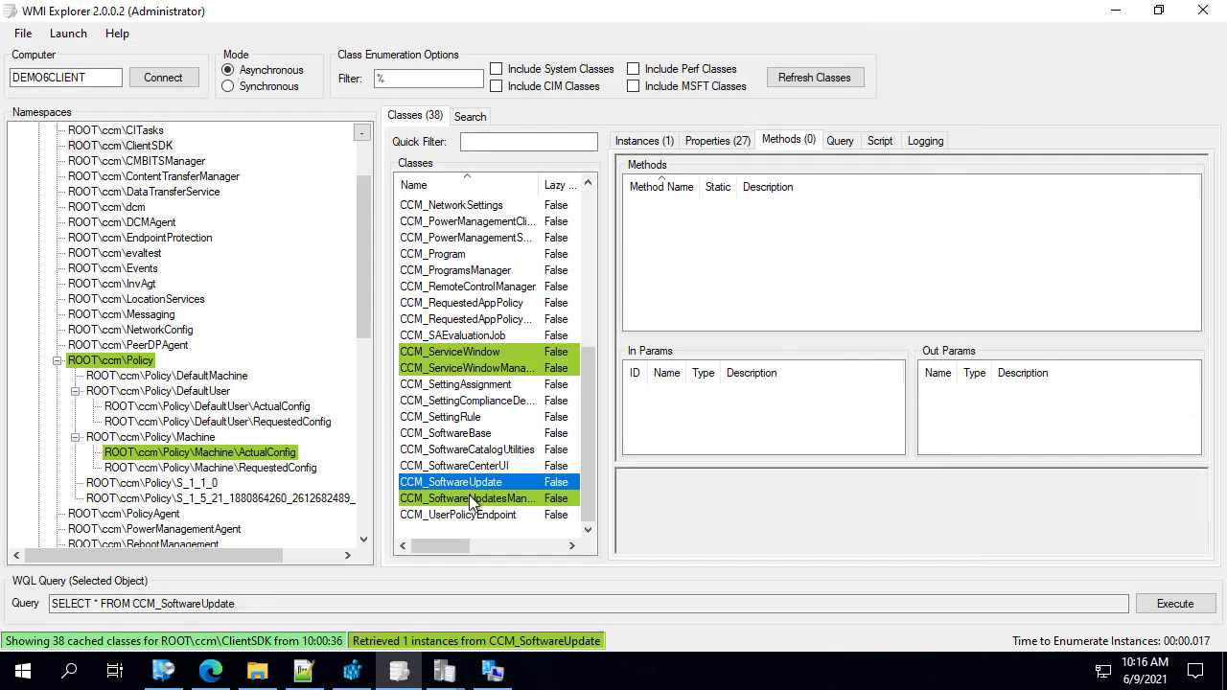
click(644, 140)
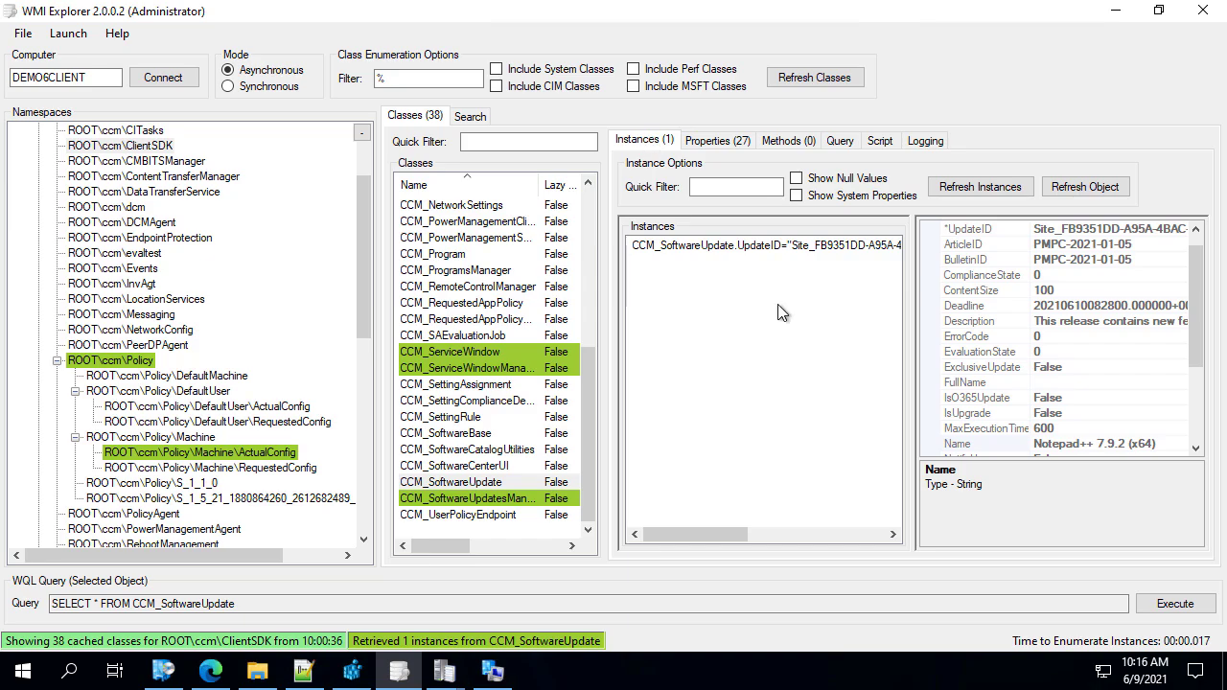
click(776, 246)
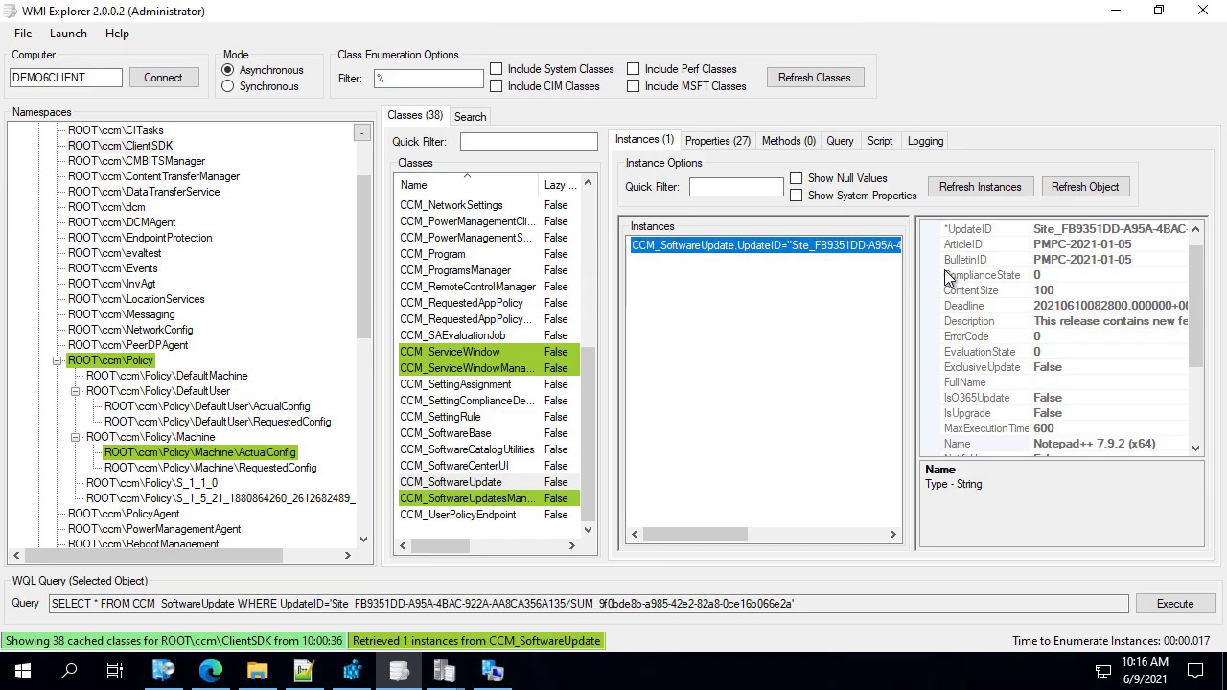
Step: Refresh the CCM_SoftwareUpdate instances and the selected update object, and reselect the class
click(996, 182)
click(770, 248)
click(1084, 187)
click(494, 484)
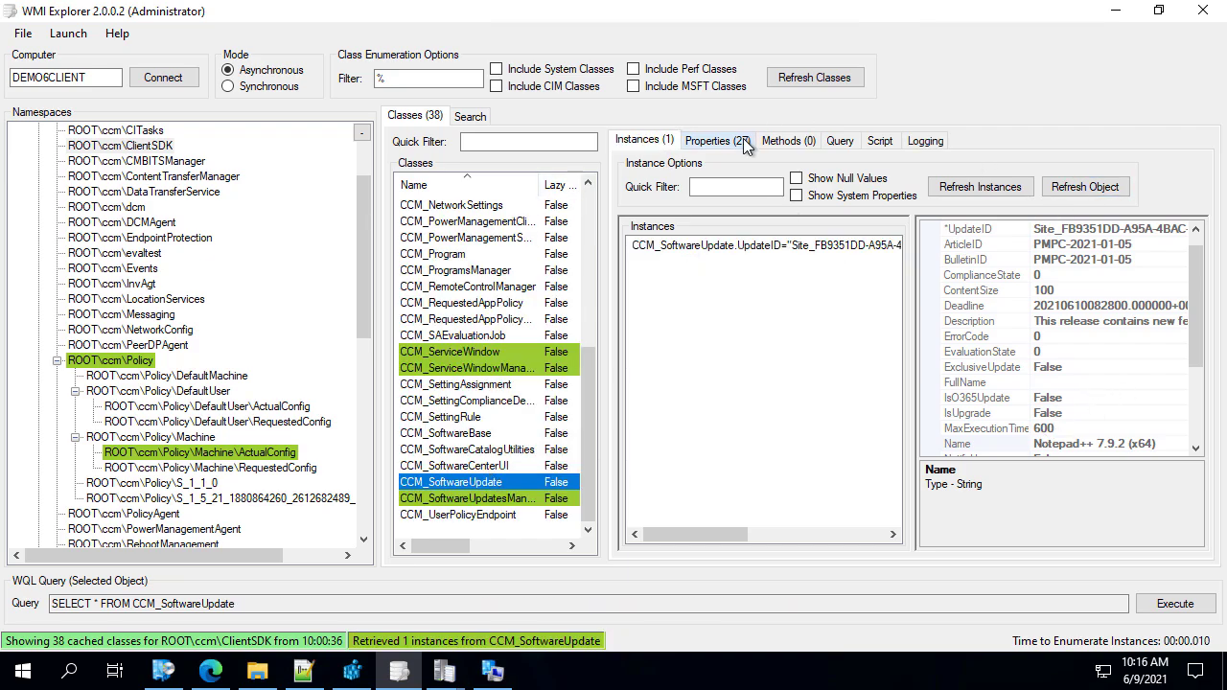
Step: Display the instances of the CCM_ServiceWindow class
click(486, 337)
click(484, 351)
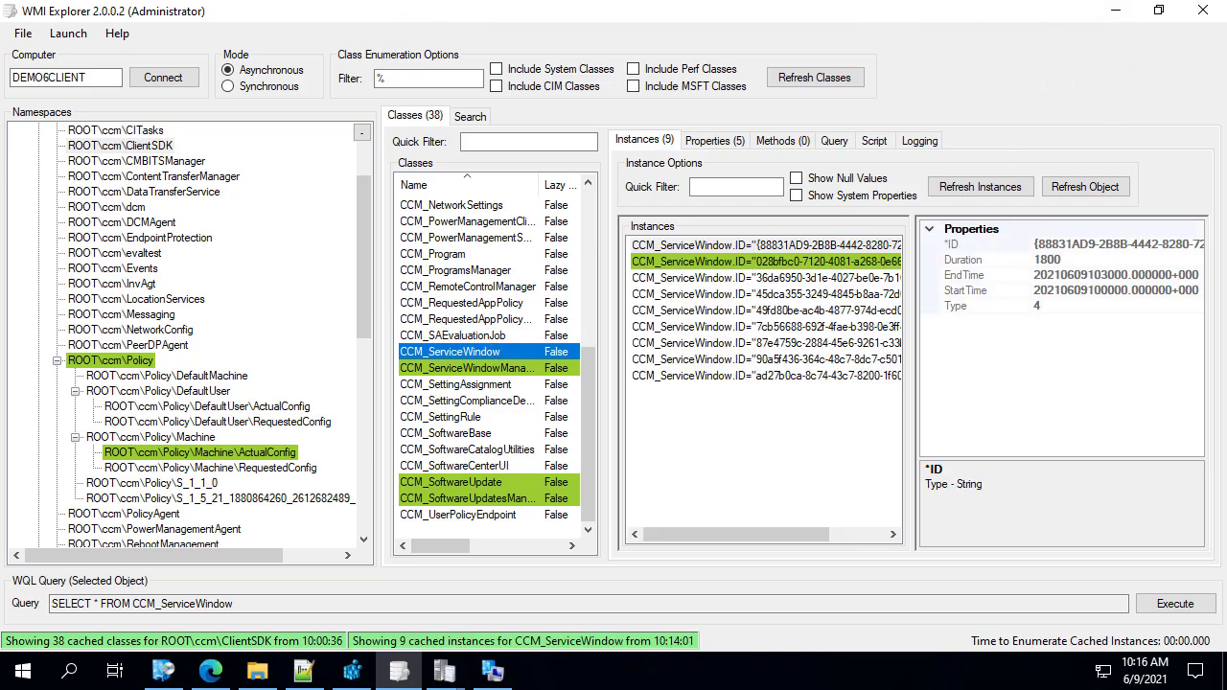
Step: Switch to the Patch My PC Publishing Settings and search the third-party update products for "goog"
click(412, 3)
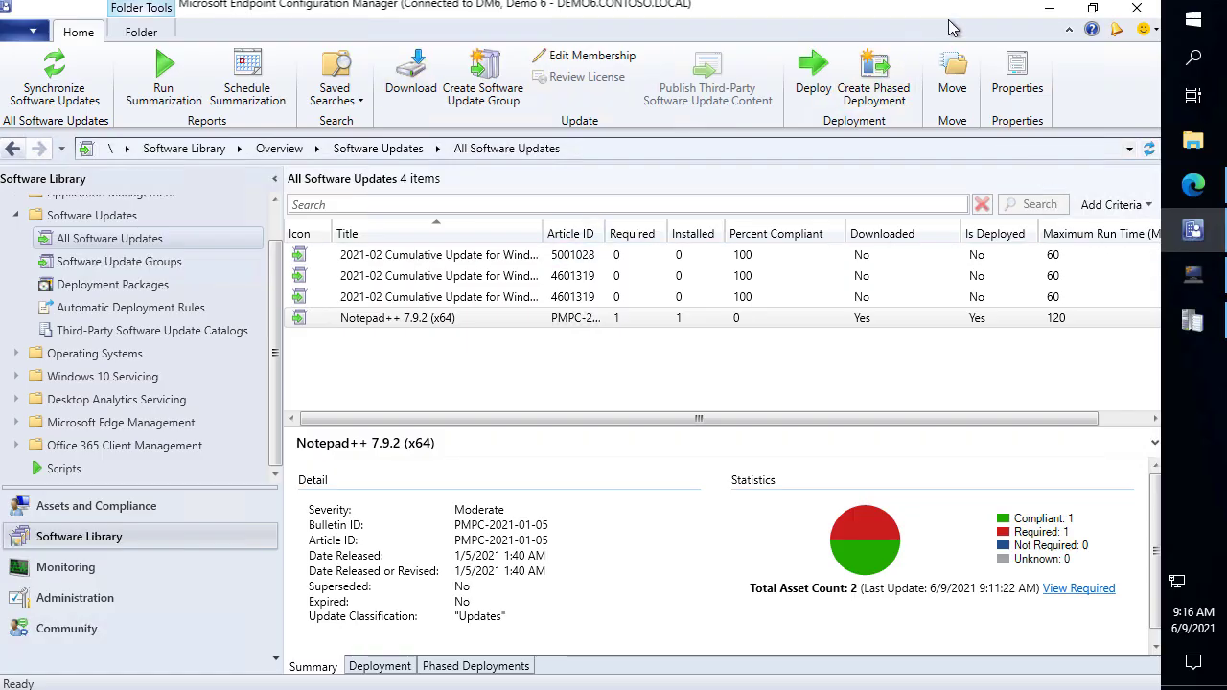
click(1191, 278)
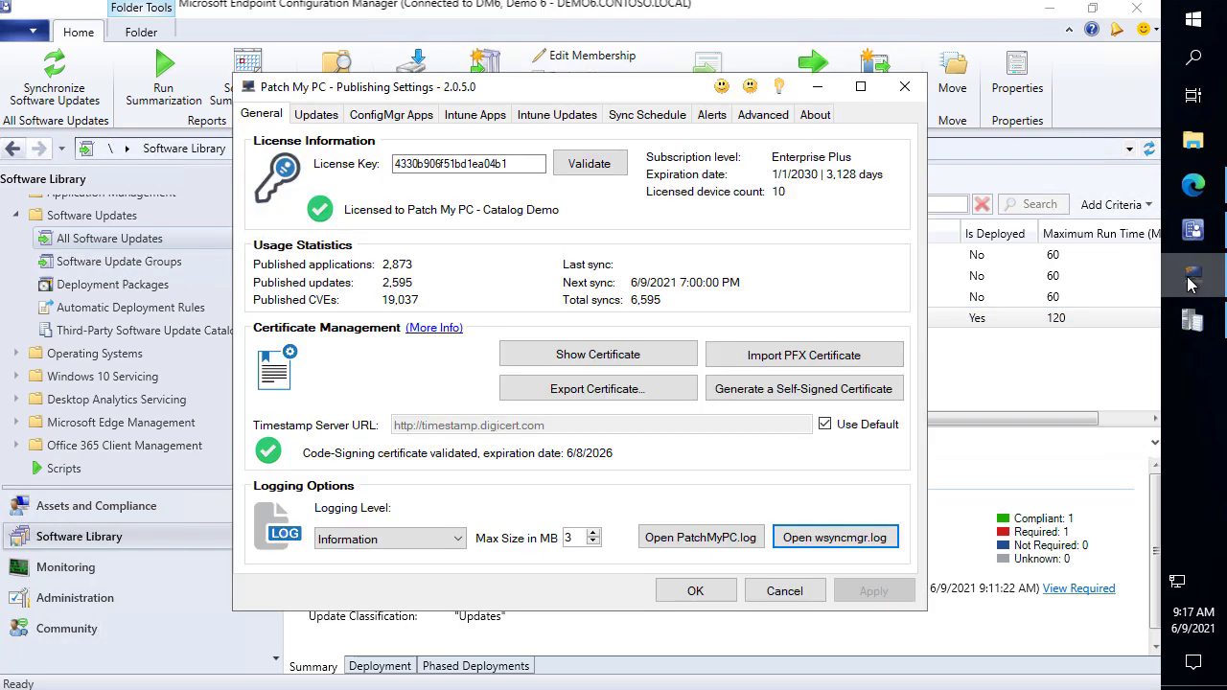
click(320, 117)
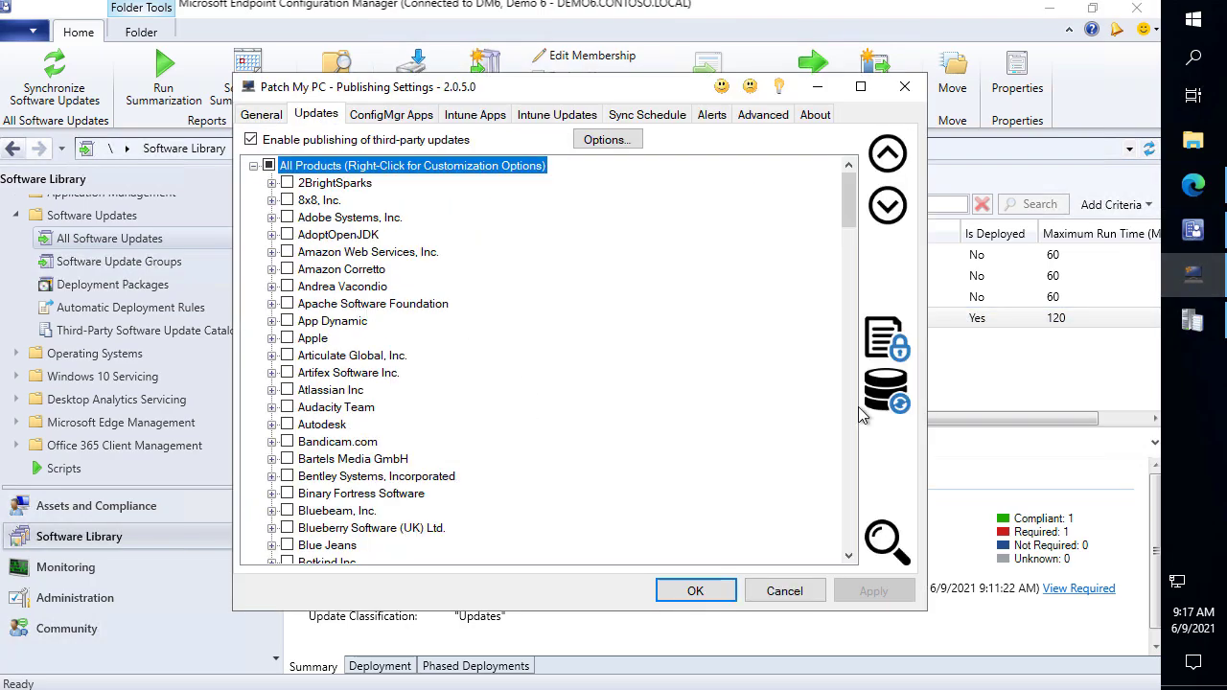
click(890, 536)
text(goog)
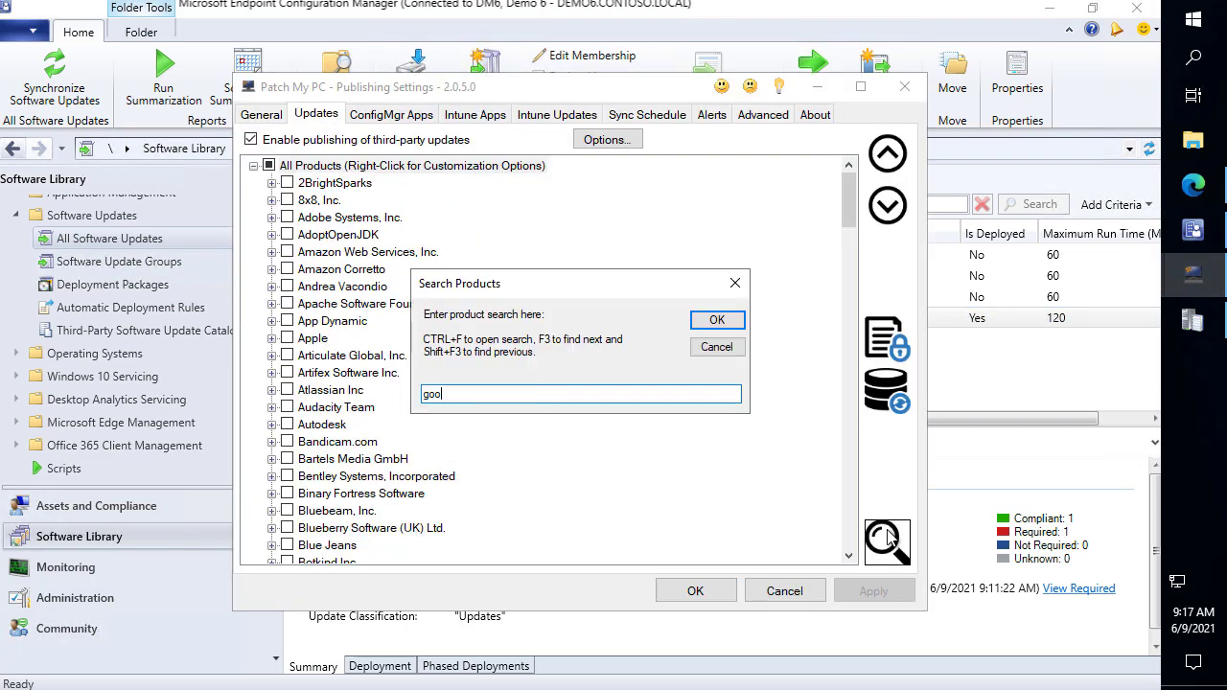
key(Return)
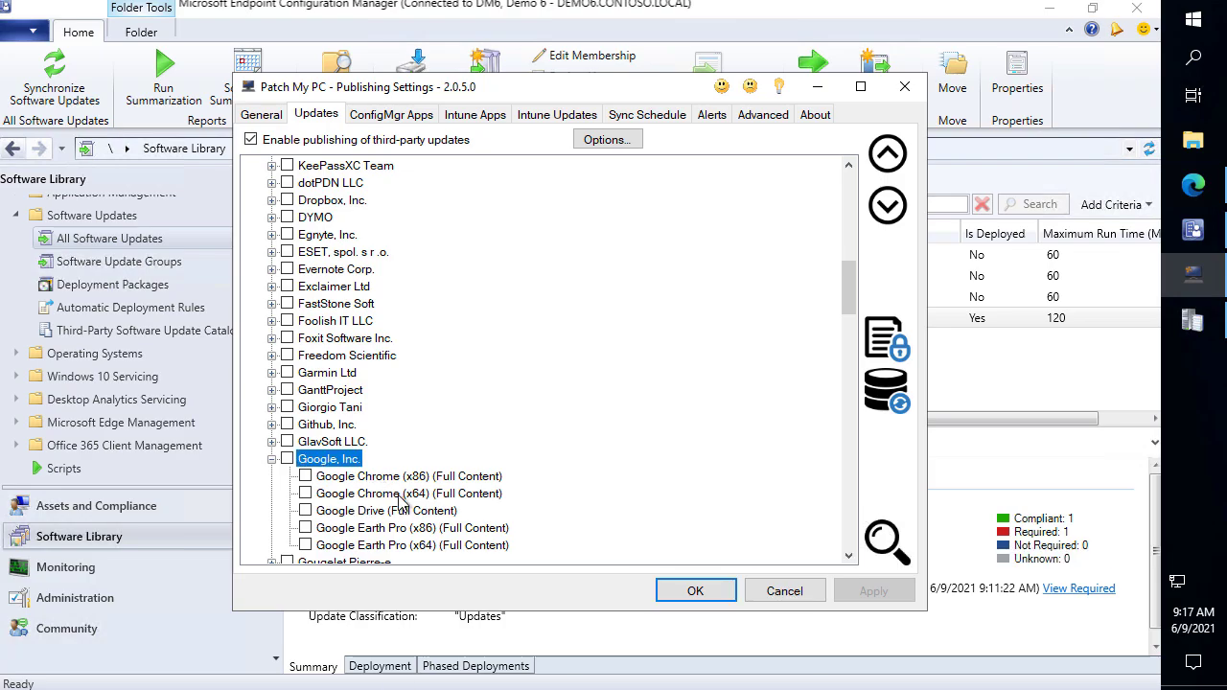
Step: Enable Google Chrome (x64) (Full Content) for update publishing and apply the change
click(404, 496)
click(304, 492)
click(905, 591)
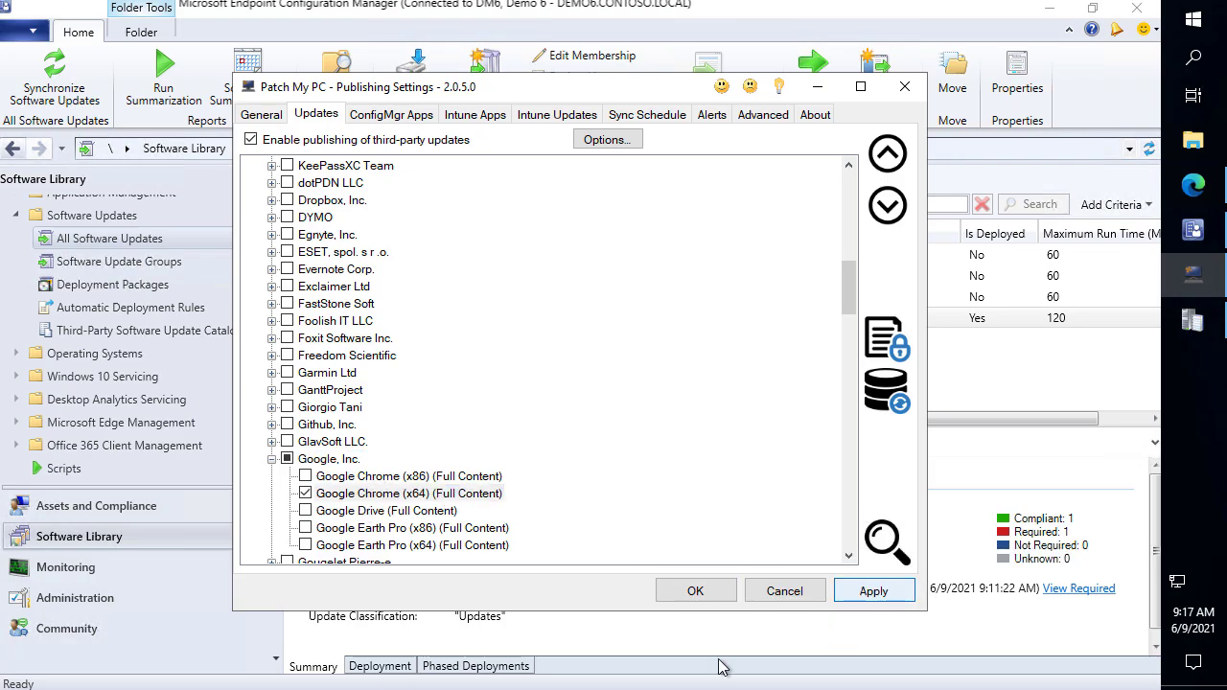
Step: Run a publishing service sync manually from the sync schedule settings and confirm it
click(647, 114)
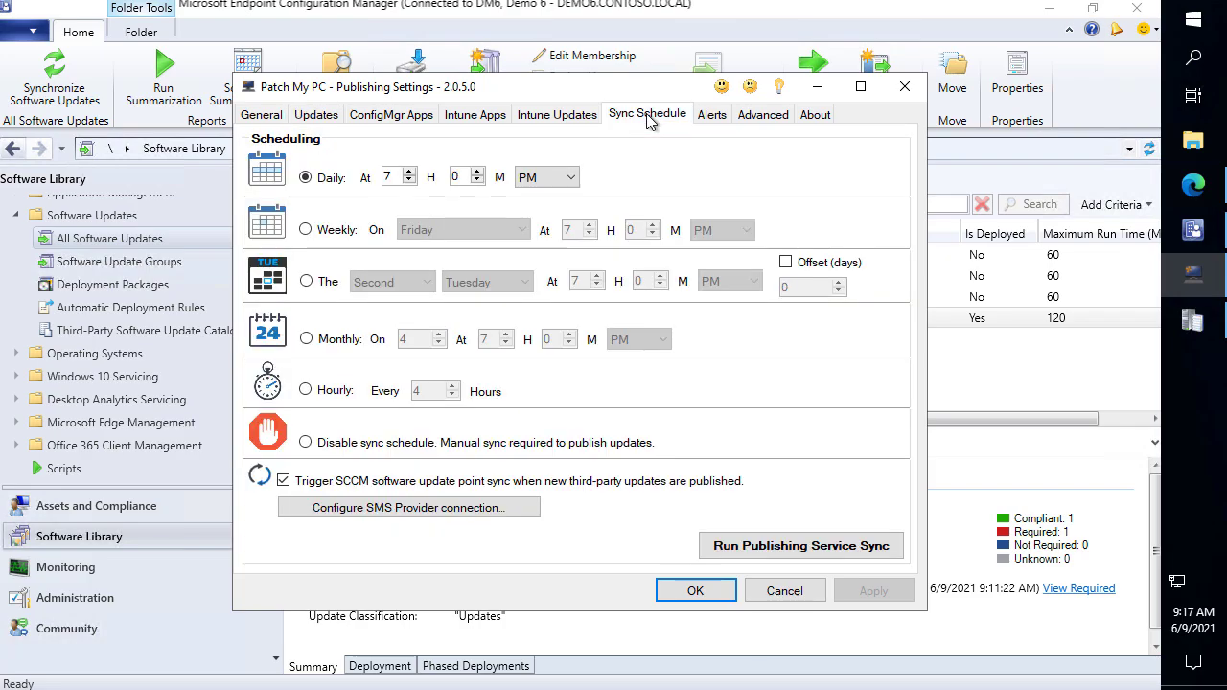
click(816, 545)
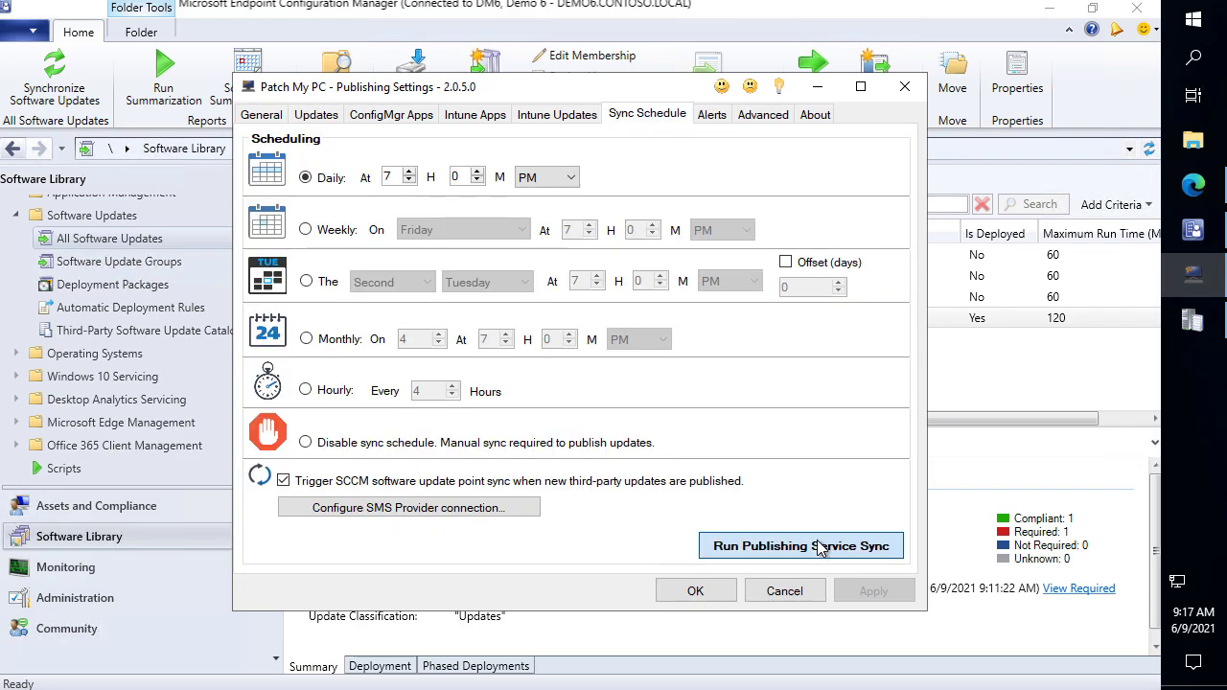
click(731, 424)
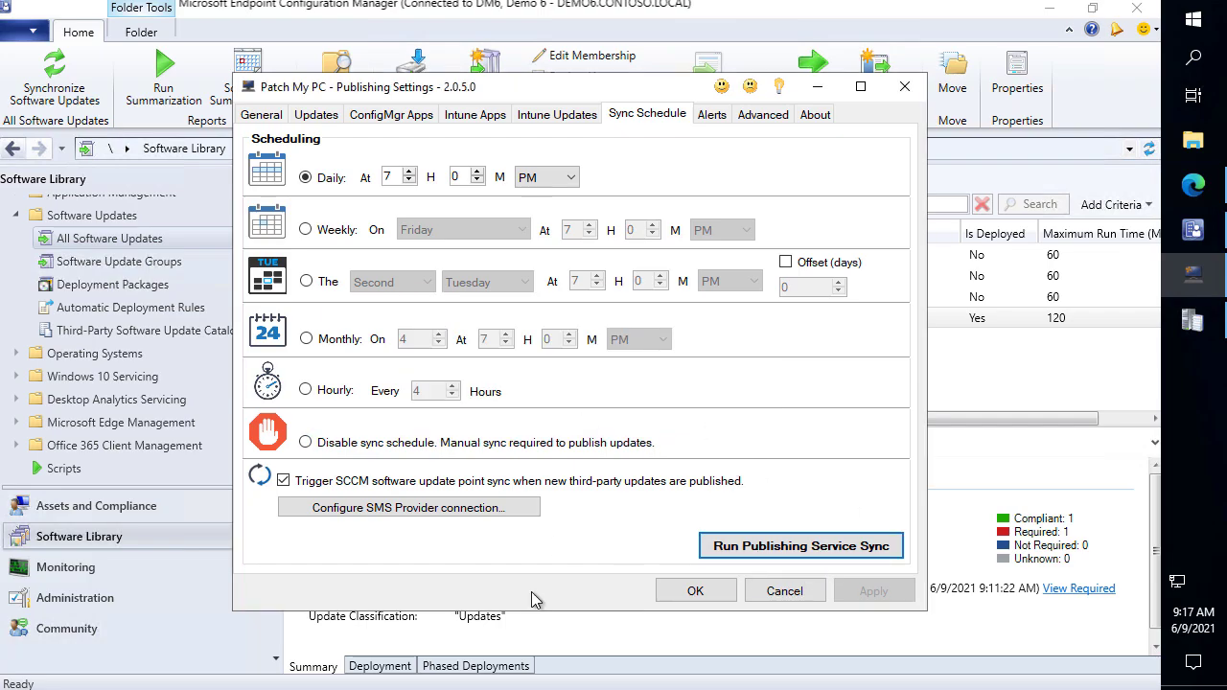
Step: Open PatchMyPC.log and check the publishing entries for the Google Chrome 88.0.4324.146 (x64) update
click(256, 122)
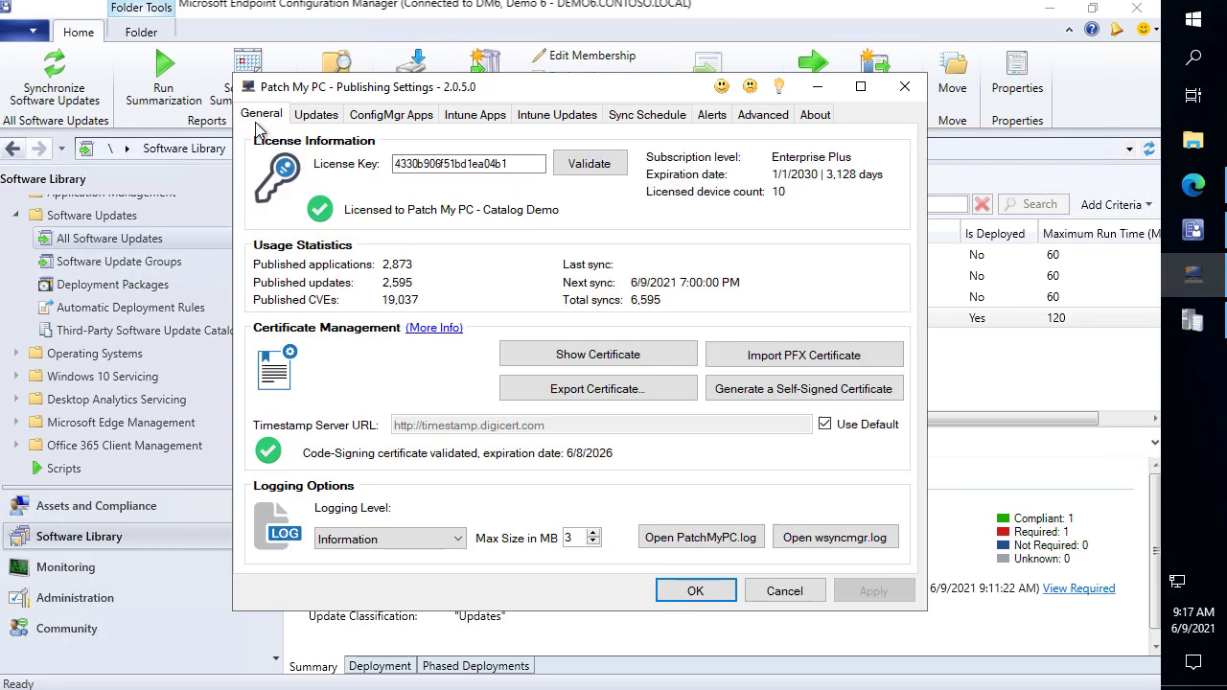
click(719, 537)
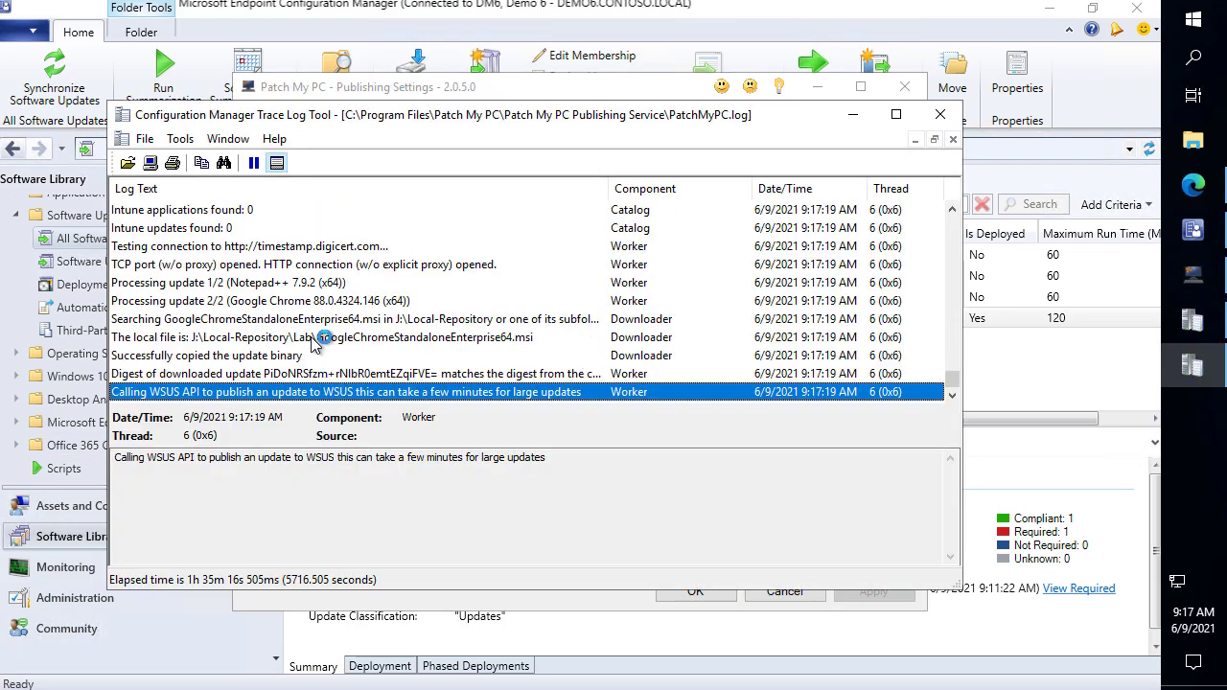
mouse_move(657, 119)
mouse_down()
mouse_move(505, 94)
mouse_move(614, 67)
mouse_move(629, 59)
mouse_move(622, 49)
mouse_up()
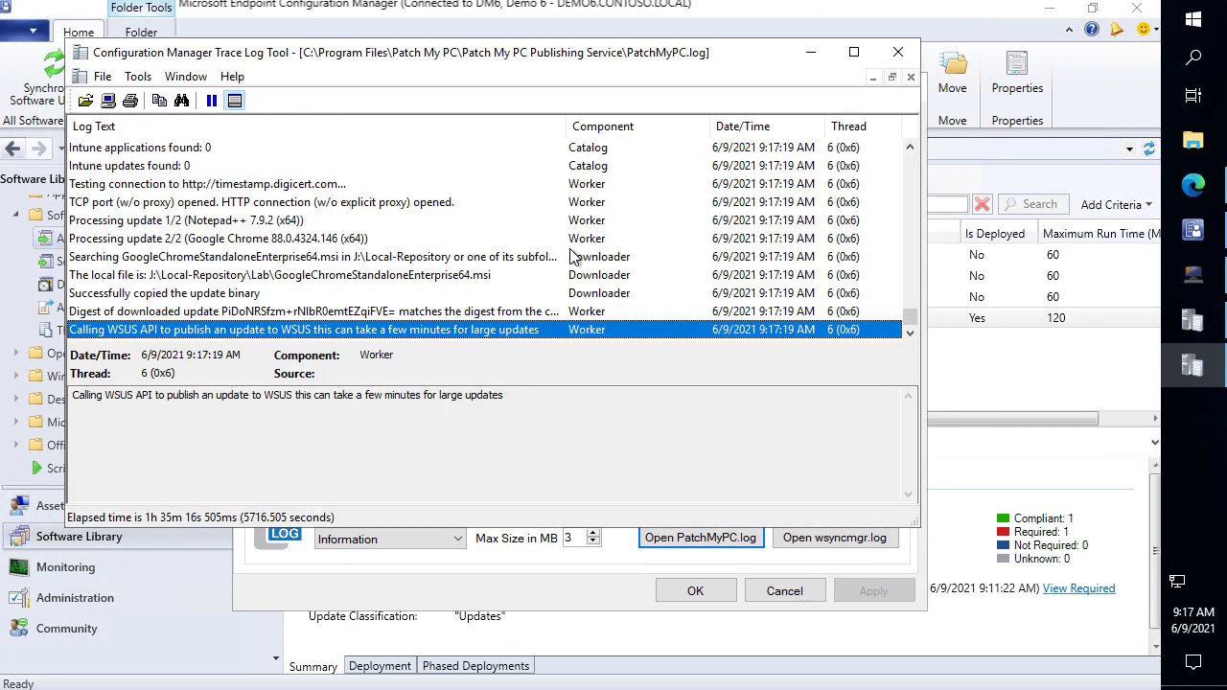
click(552, 595)
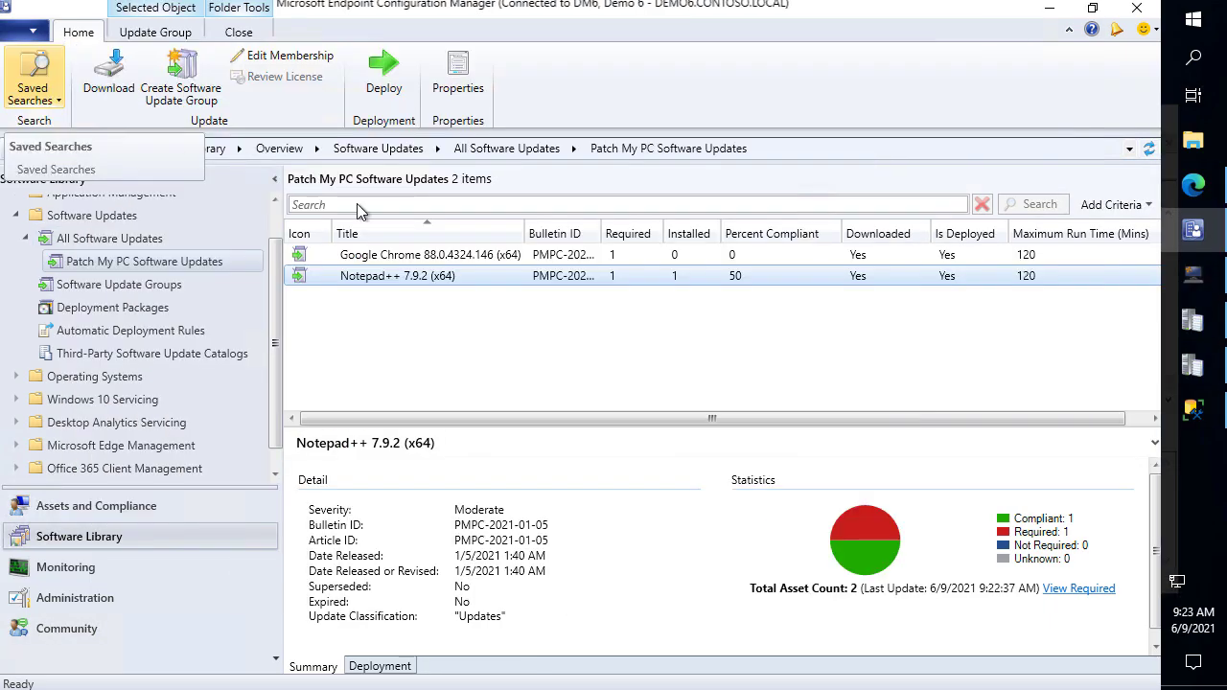
Step: Show the deployments of the Google Chrome 88.0.4324.146 (x64) update in the Configuration Manager console
click(683, 278)
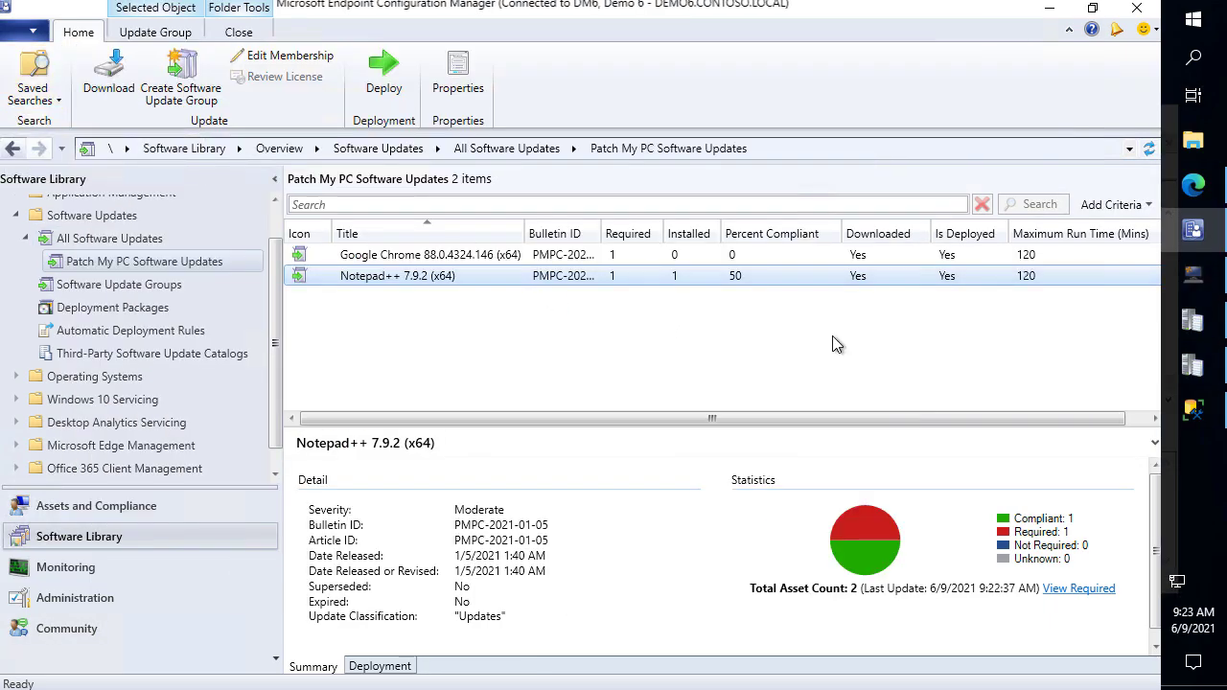
click(757, 255)
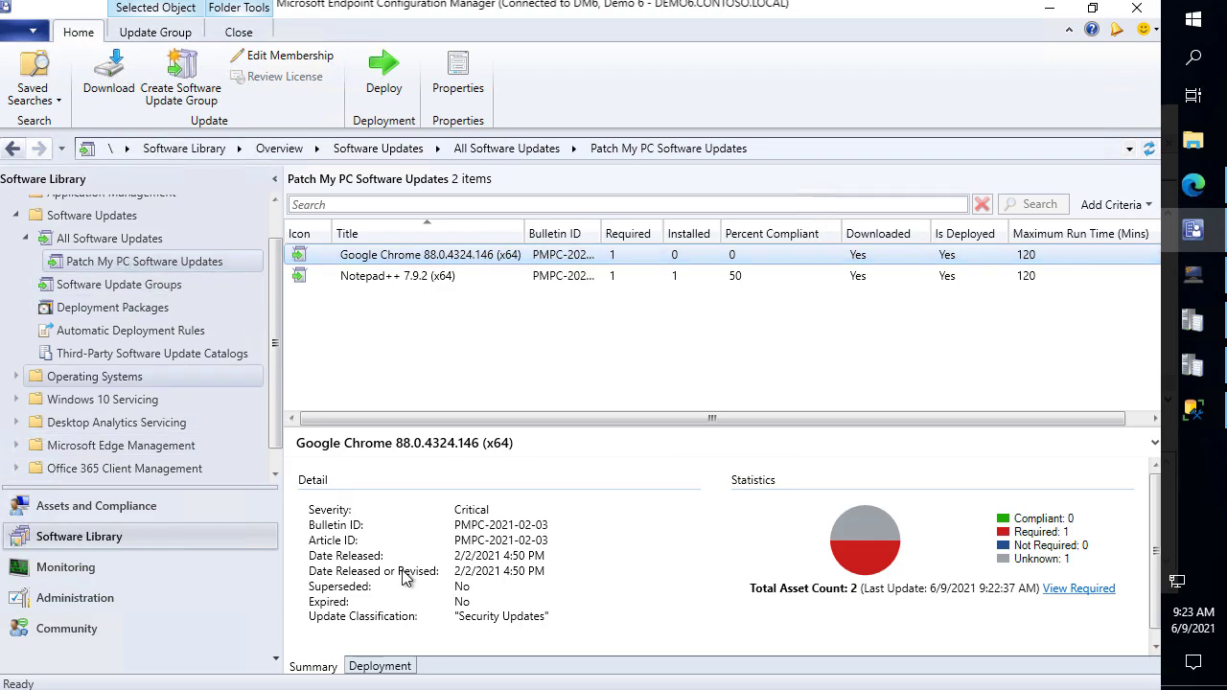
click(382, 665)
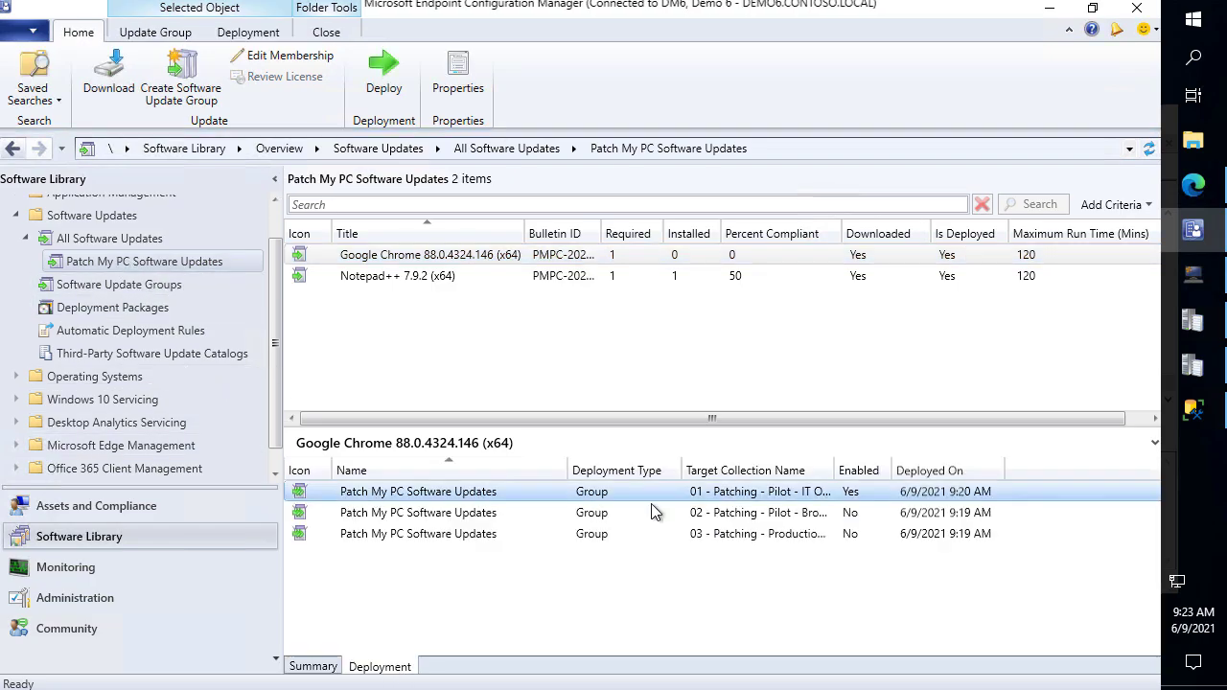
Step: Review the deployment settings and scheduling of the Chrome deployment targeting 01 - Patching - Pilot - IT Only - 1 Day, and close its properties
right_click(904, 501)
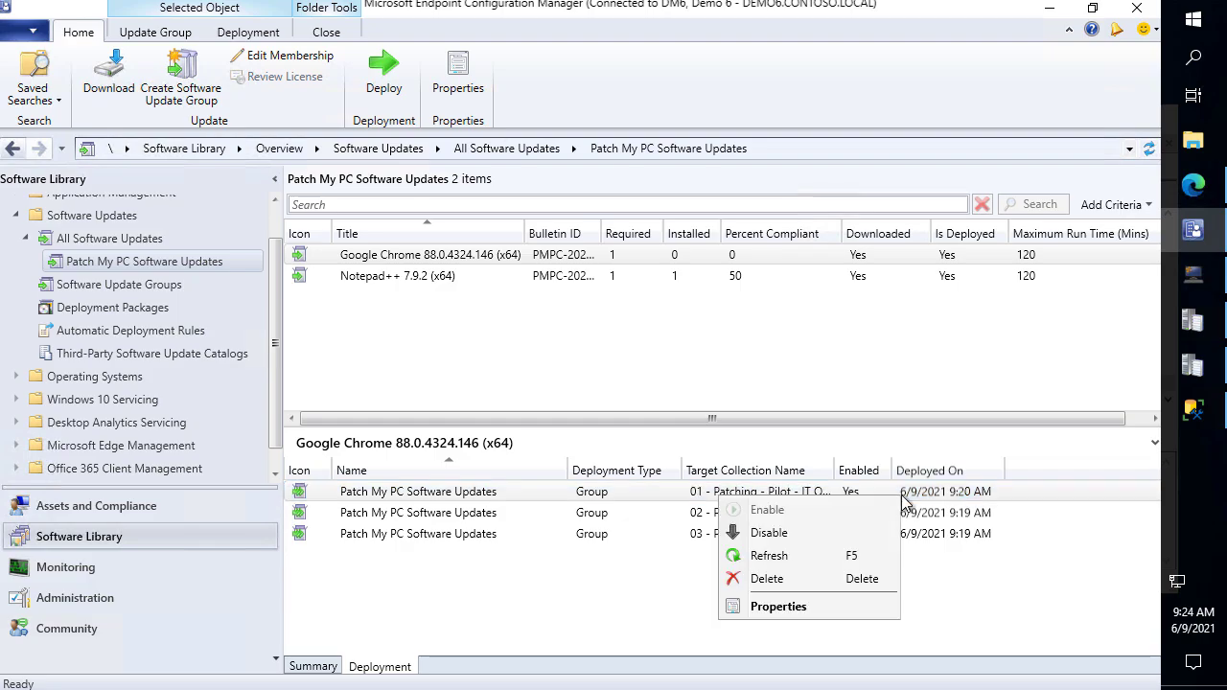
click(799, 608)
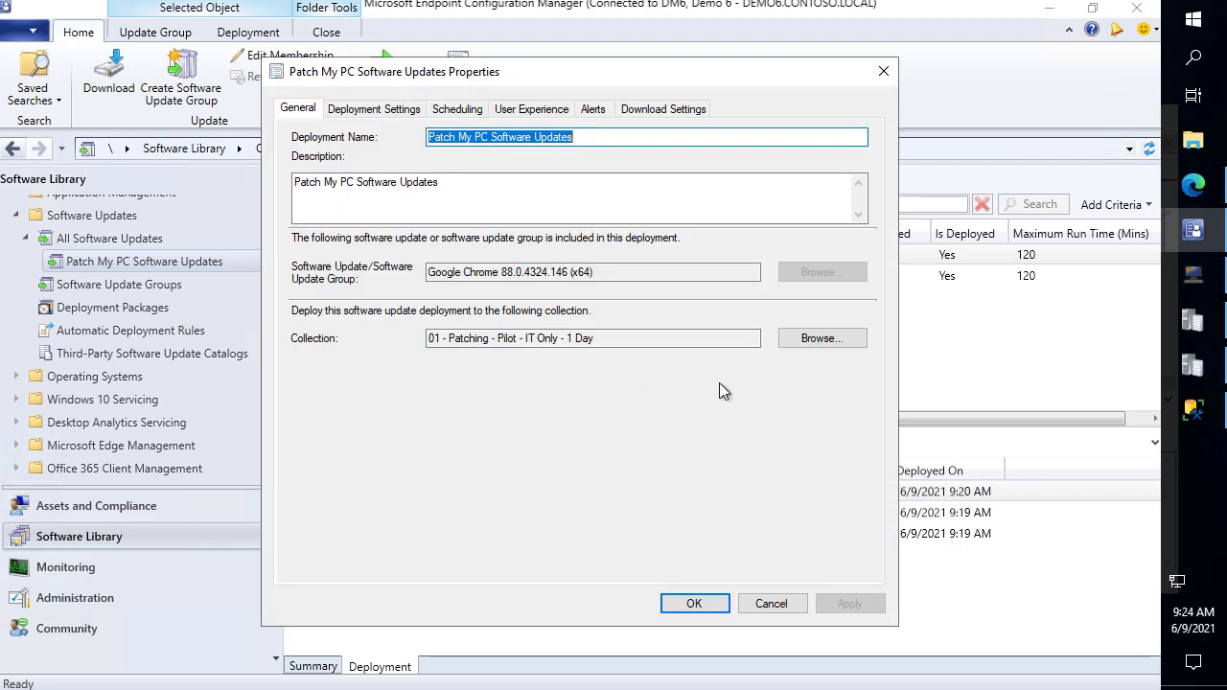
click(365, 109)
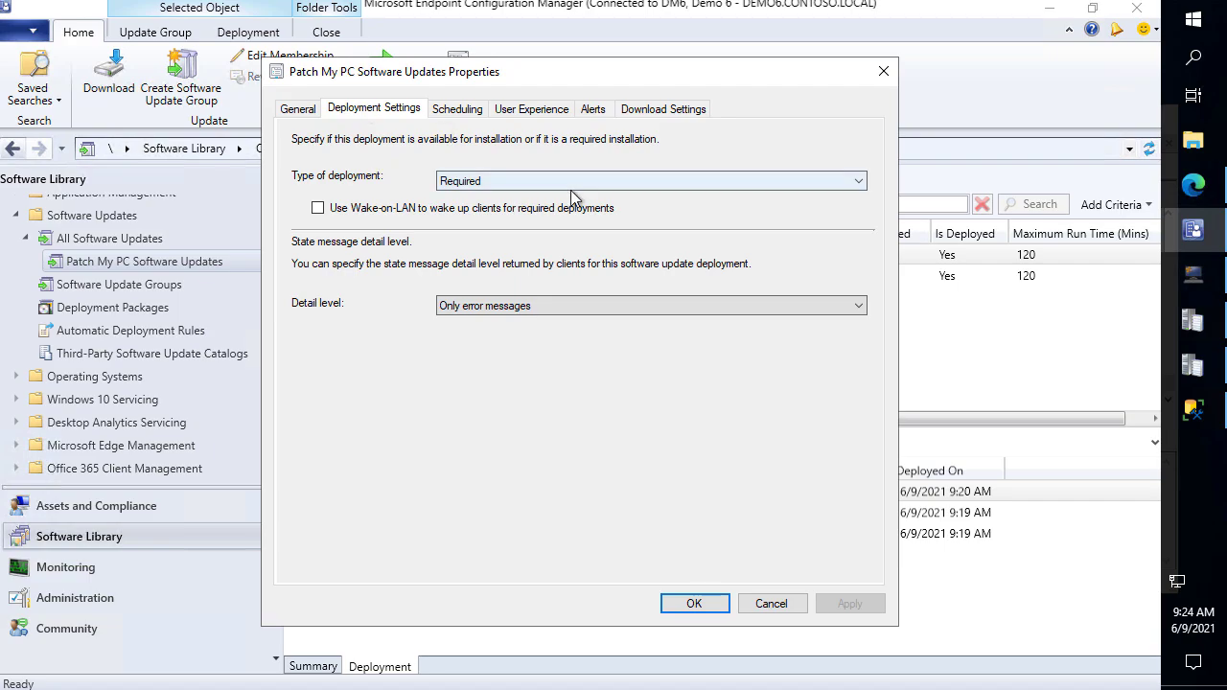
click(457, 109)
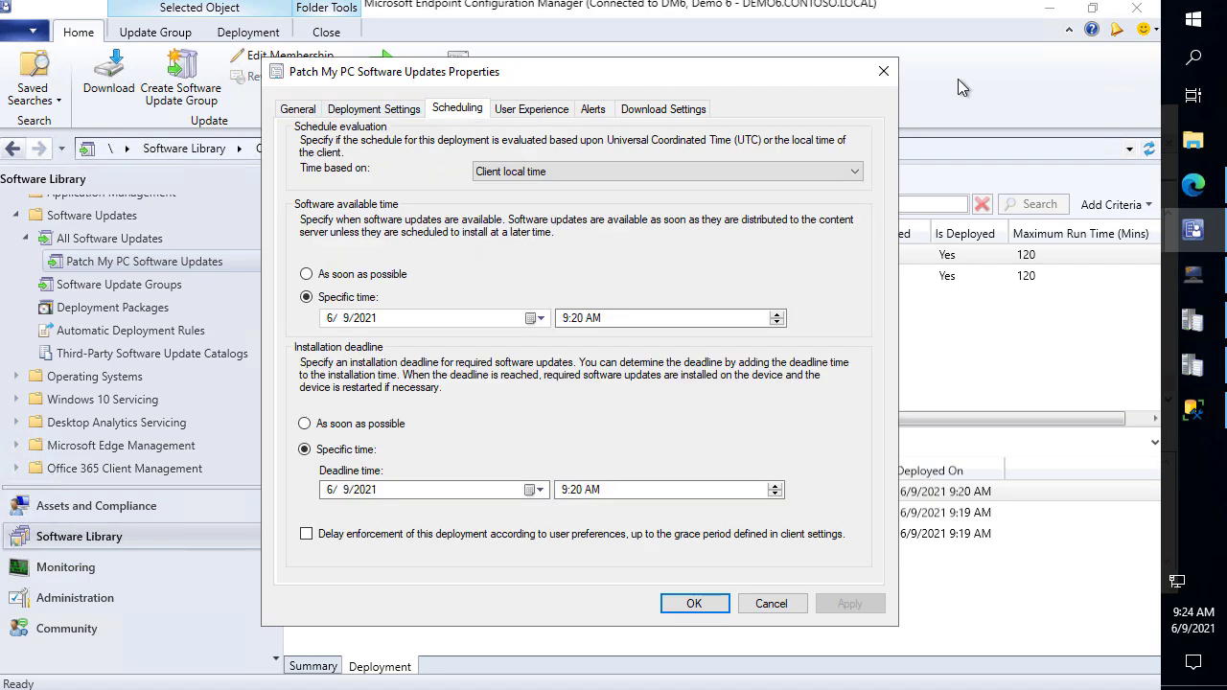
click(882, 71)
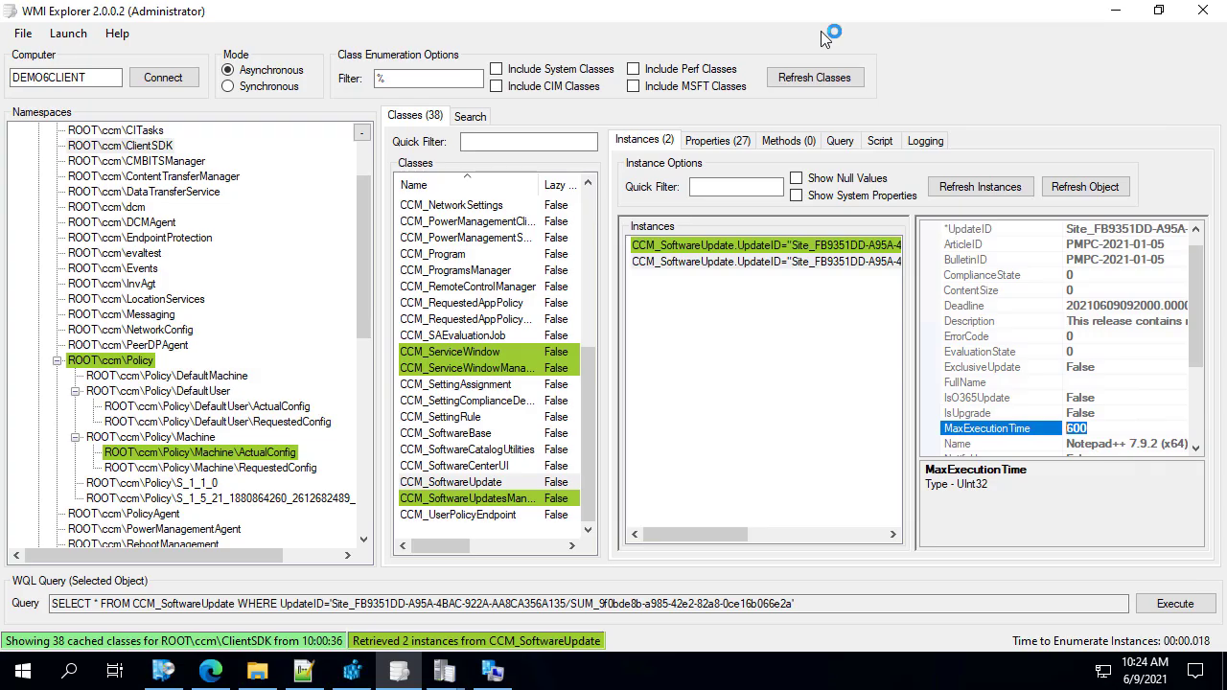
Step: Select the Google Chrome instance of CCM_SoftwareUpdate in WMI Explorer and inspect its MaxExecutionTime value
click(865, 264)
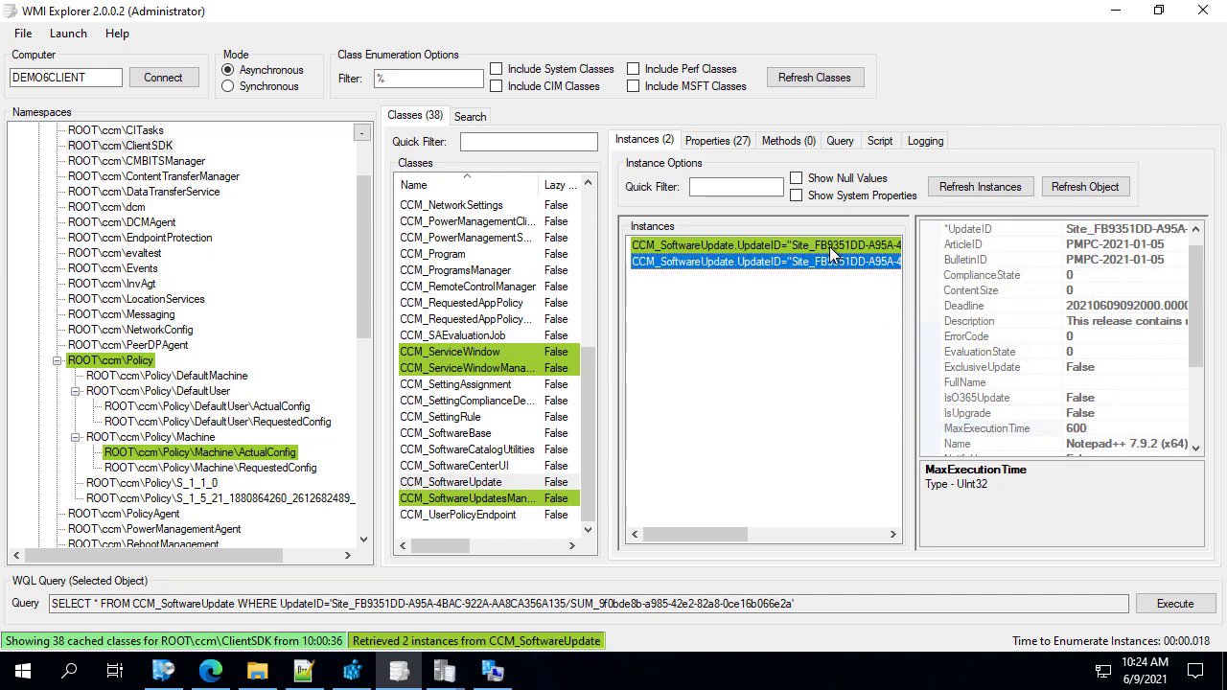
click(1097, 430)
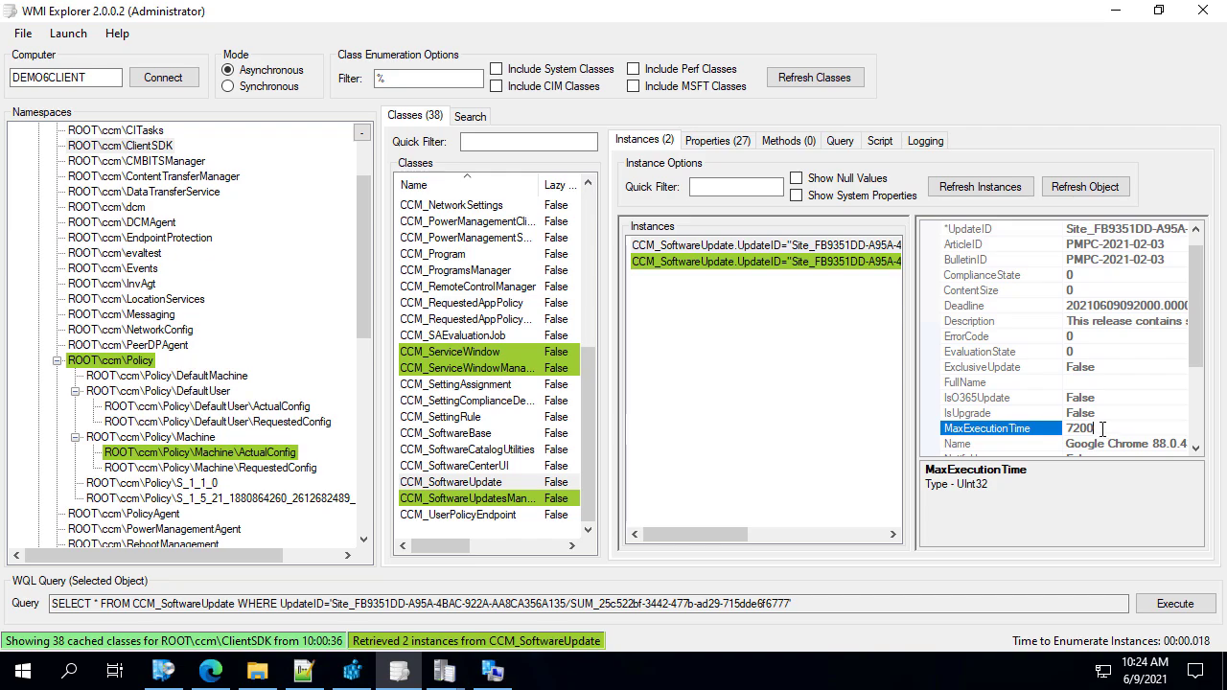
drag(1101, 428, 1045, 437)
Step: Minimize WMI Explorer, Software Center and WUAHandler.log, and bring up ServiceWindowManager.log maximized
click(1117, 11)
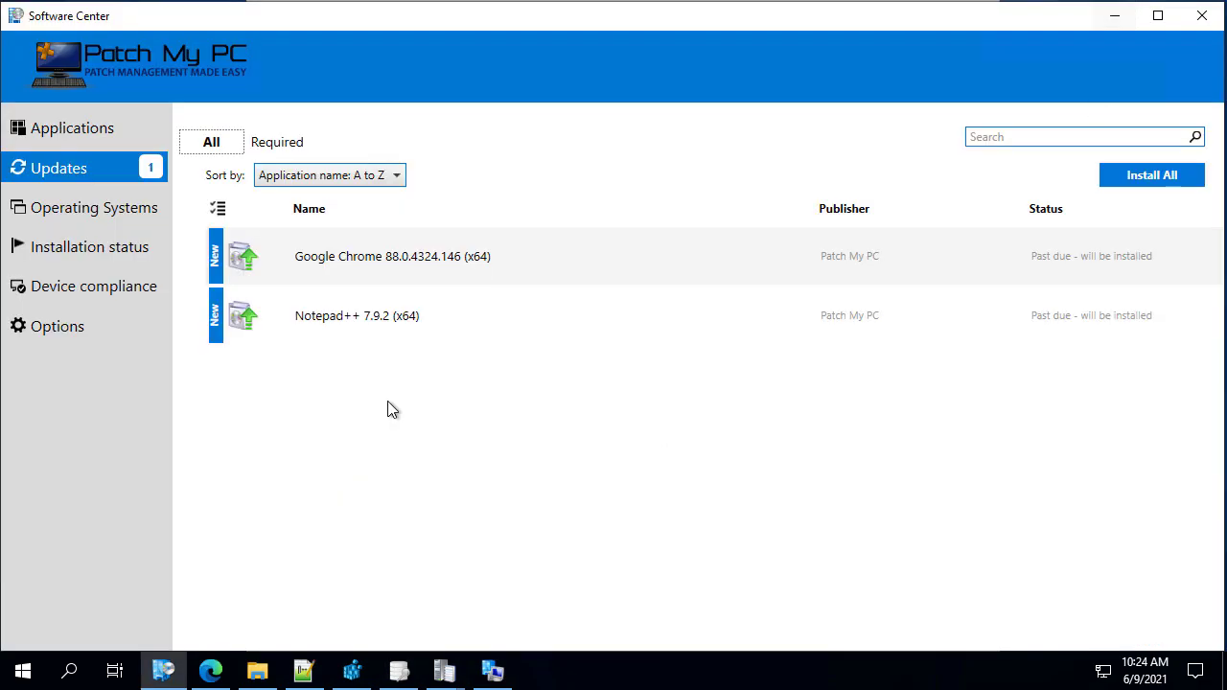
click(1112, 14)
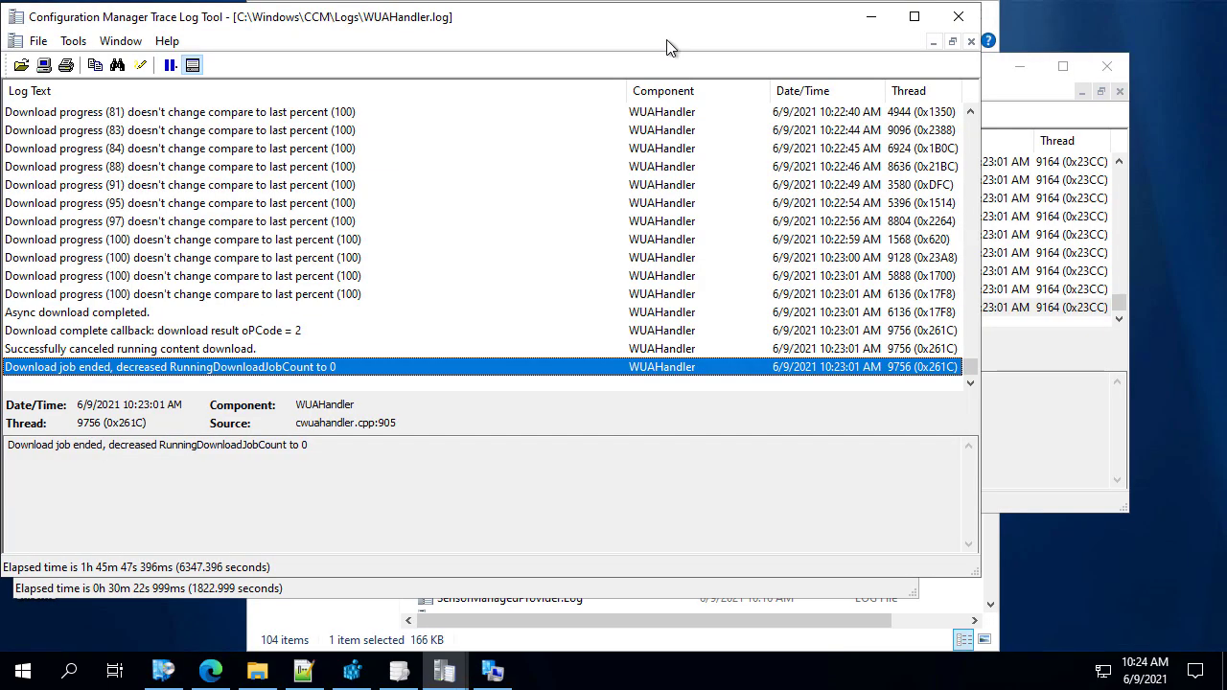
click(871, 16)
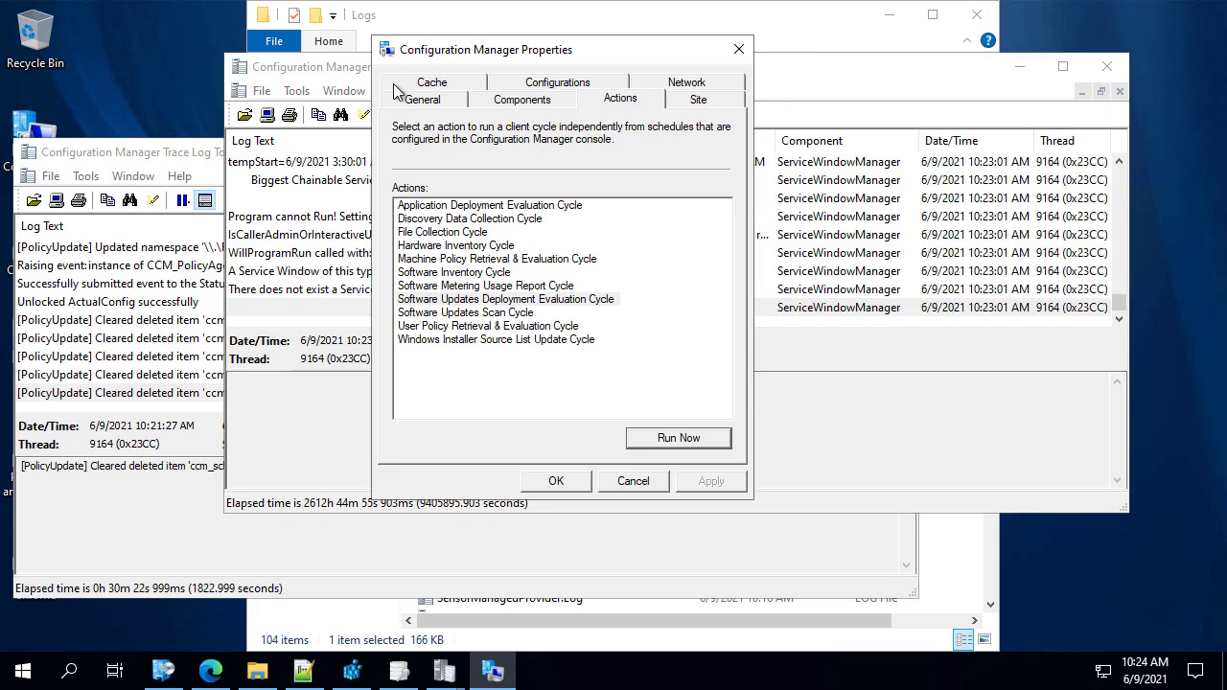
click(159, 487)
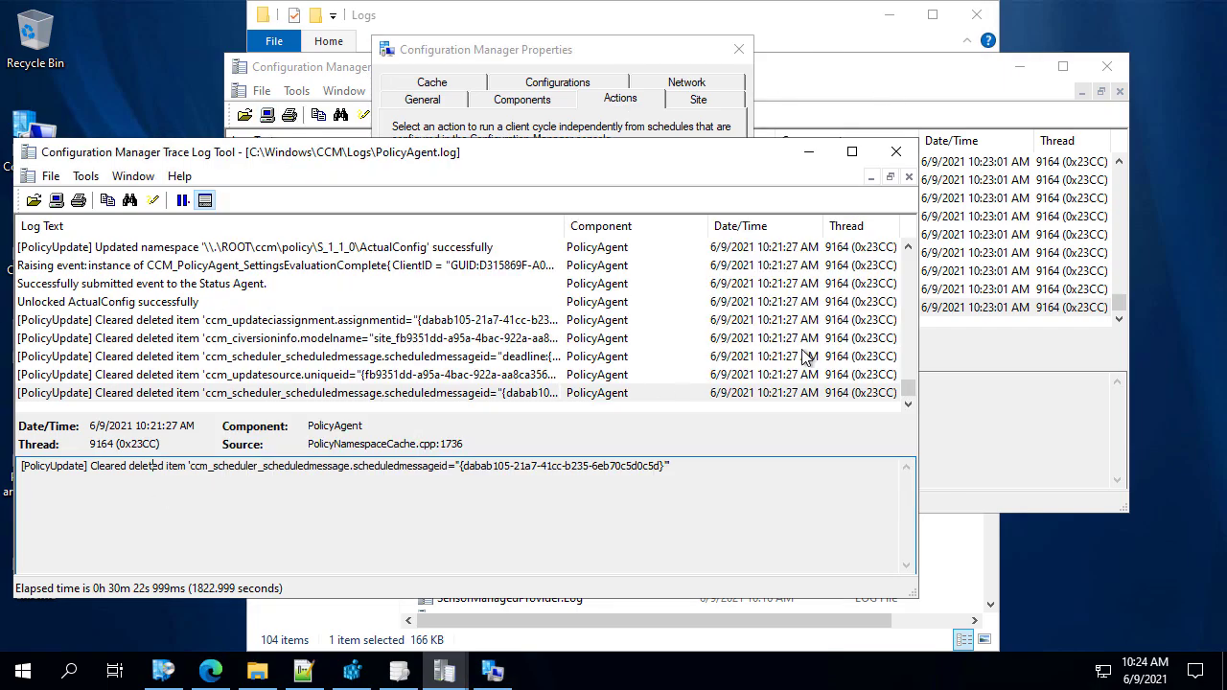
click(1066, 401)
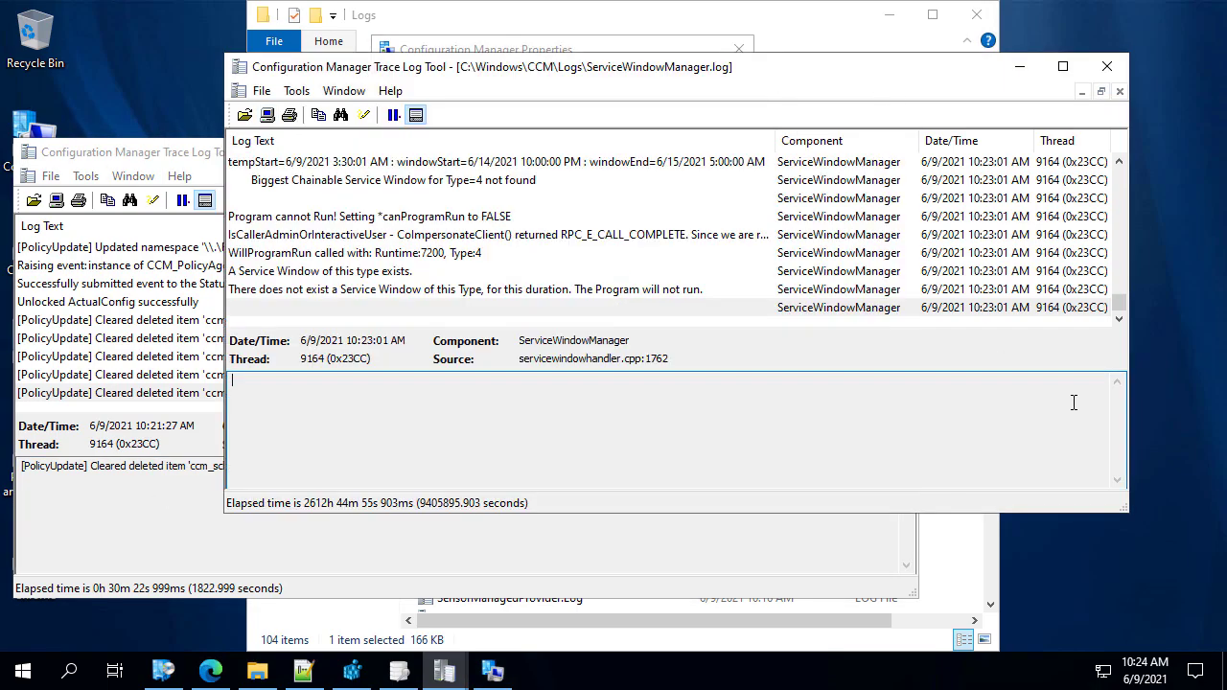
click(1062, 66)
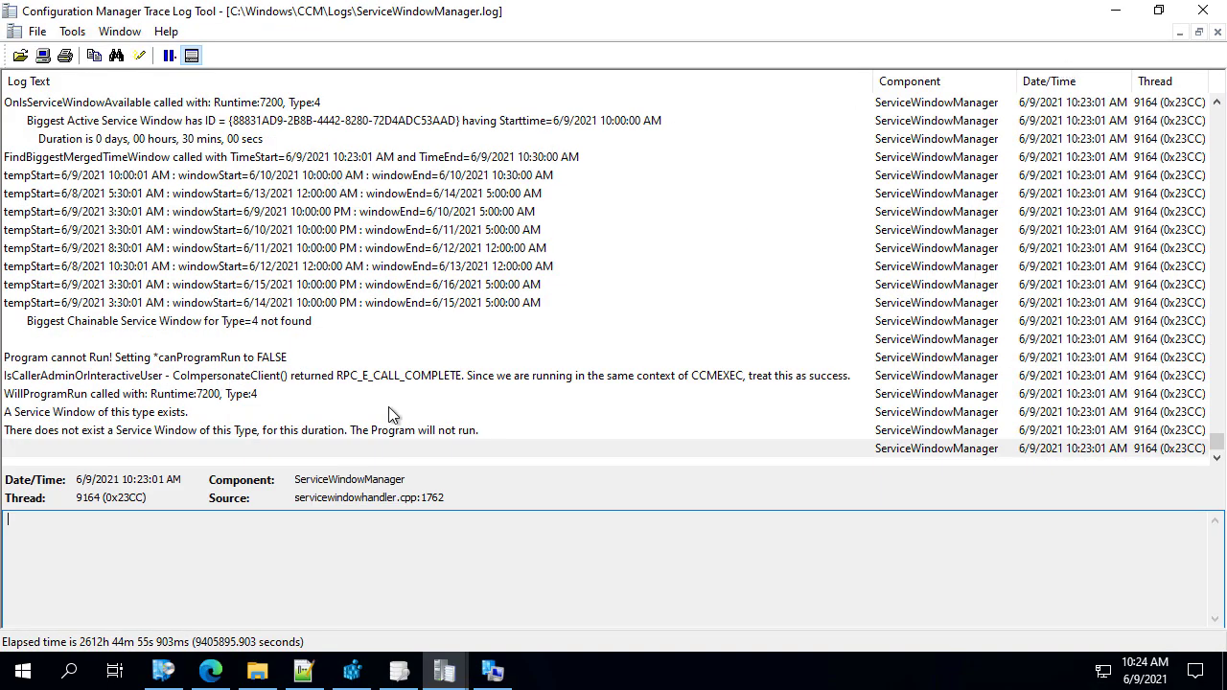
Step: Examine the 10:23:01 AM service window evaluation in ServiceWindowManager.log, tracing it back to the preceding EnumerateServiceWindows call
click(377, 432)
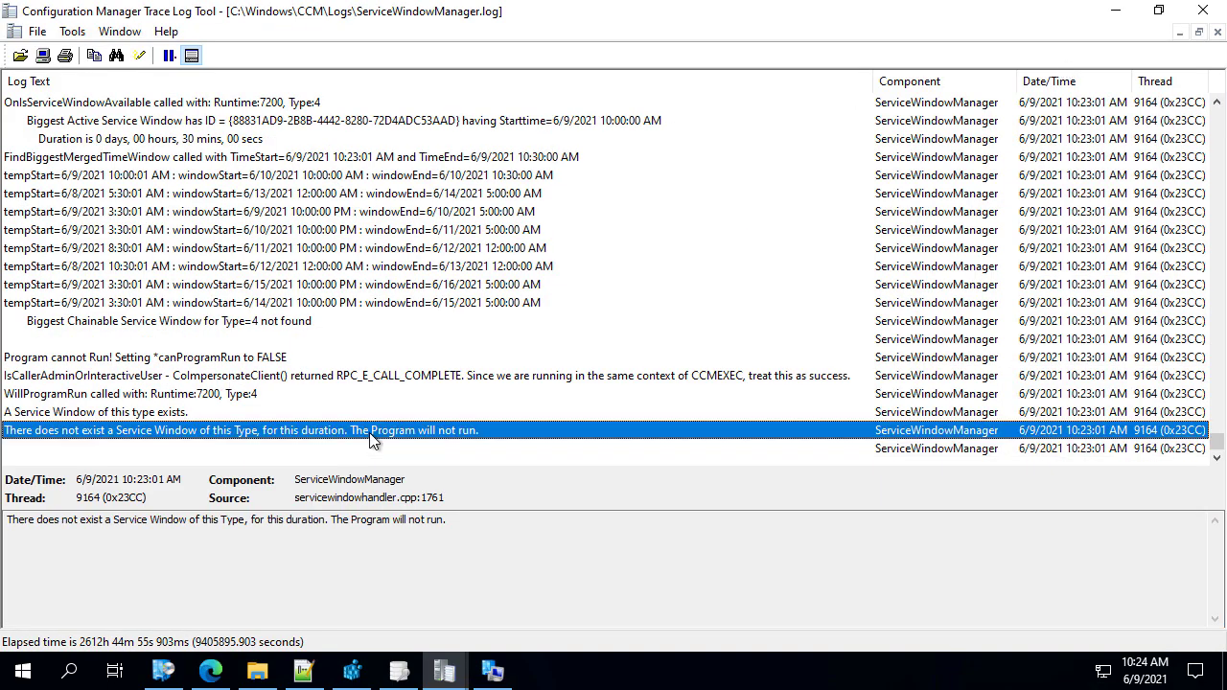
click(190, 360)
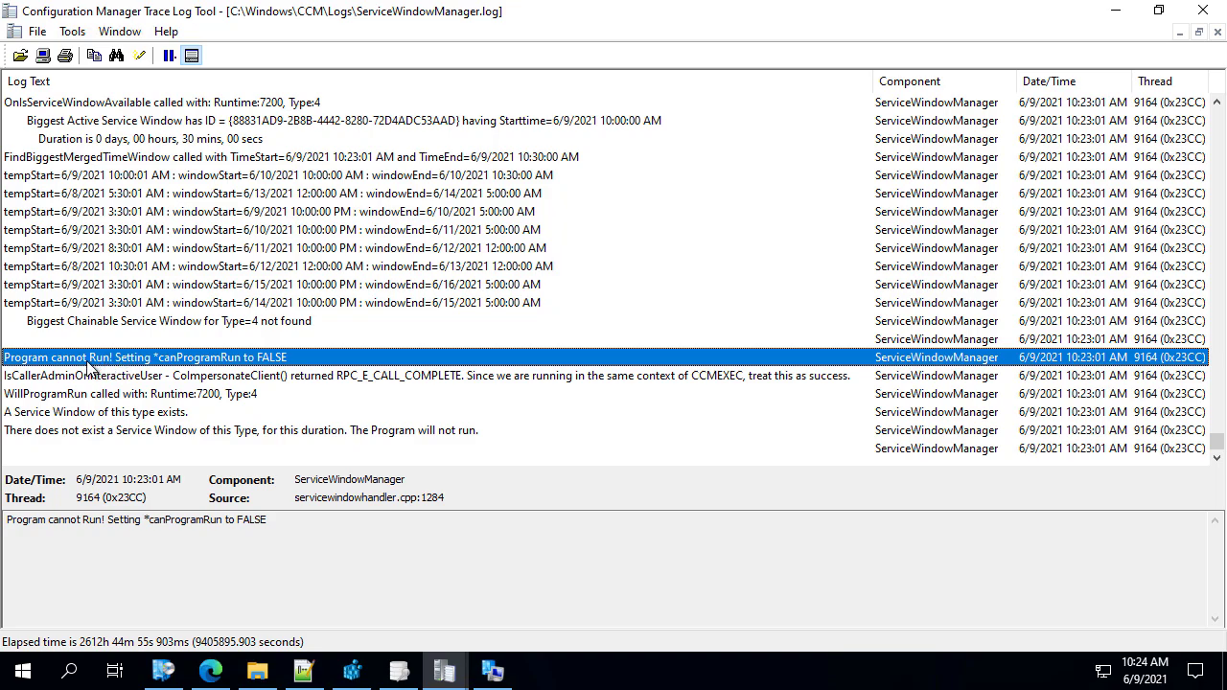
click(268, 308)
click(161, 326)
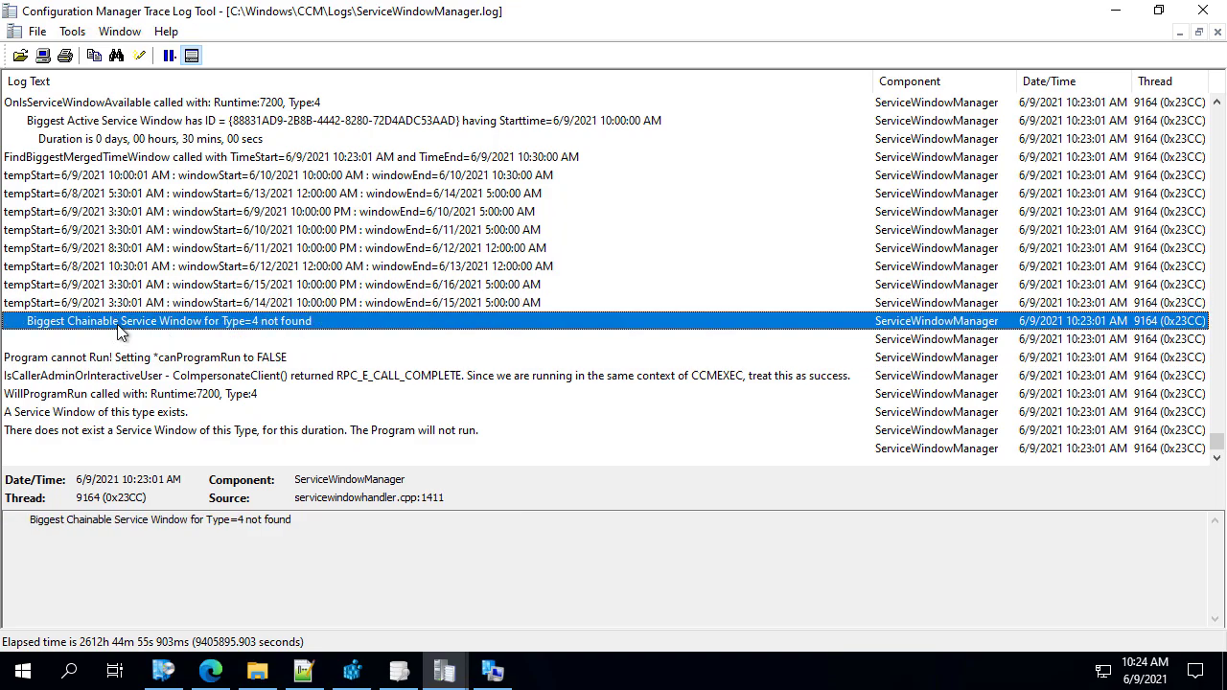
click(226, 143)
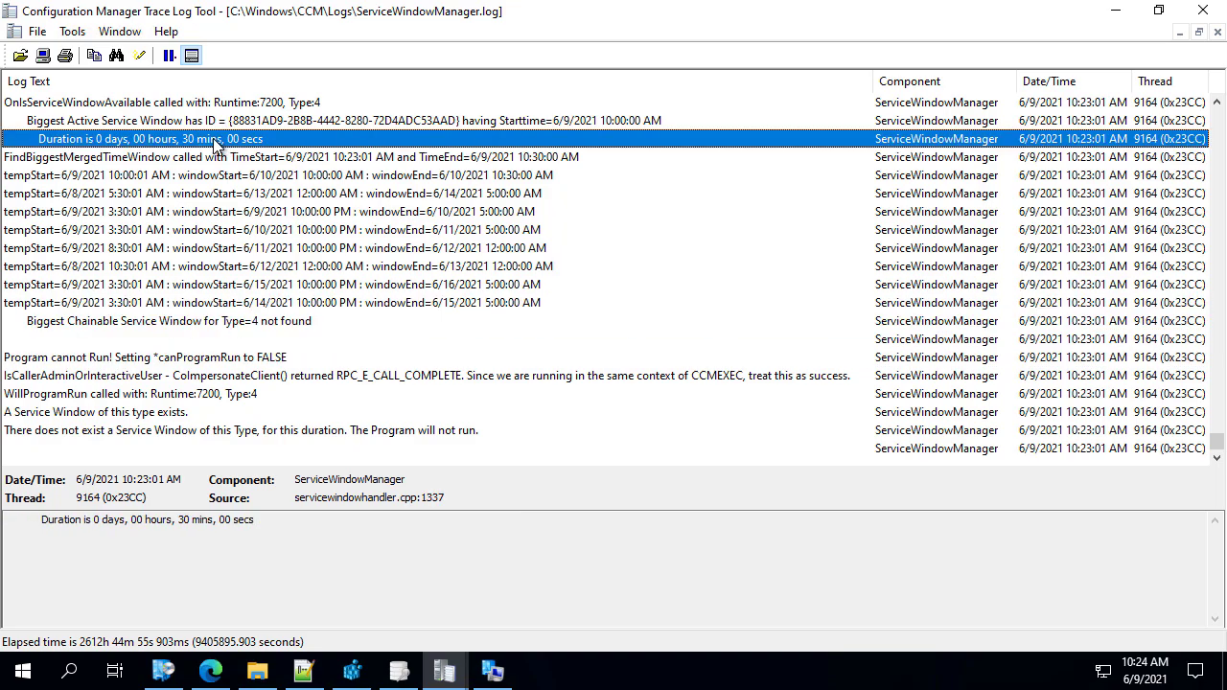
click(266, 102)
scroll(248, 259, up, 2)
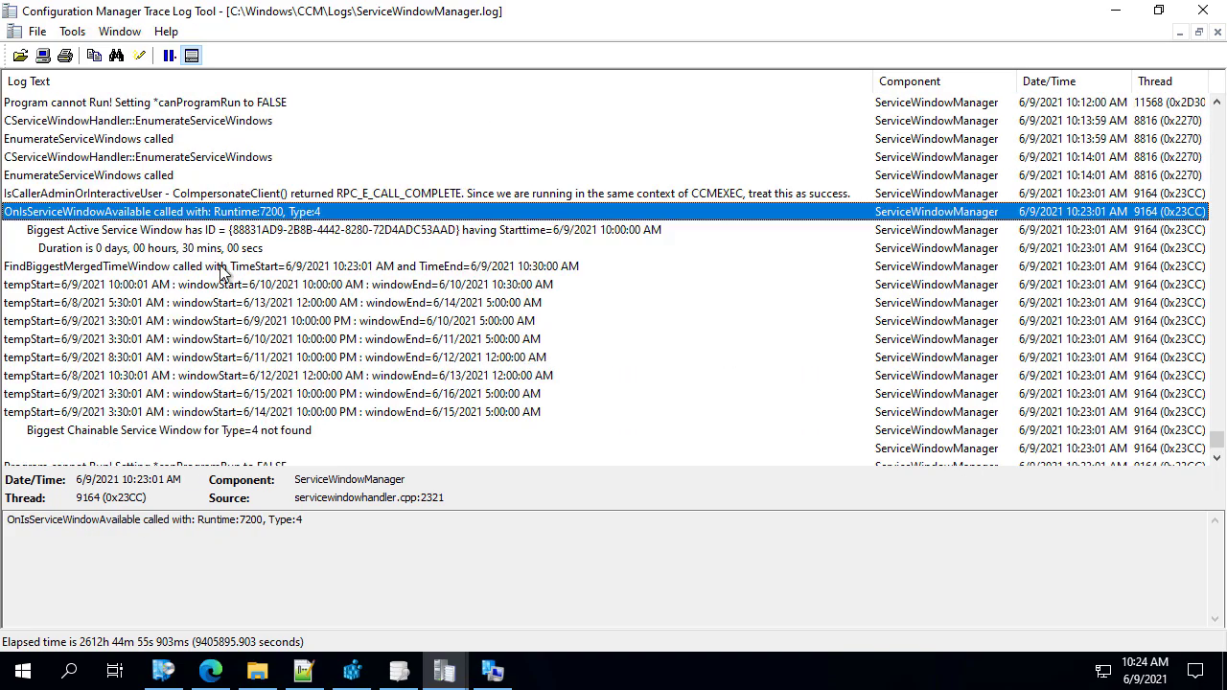
click(145, 194)
click(123, 177)
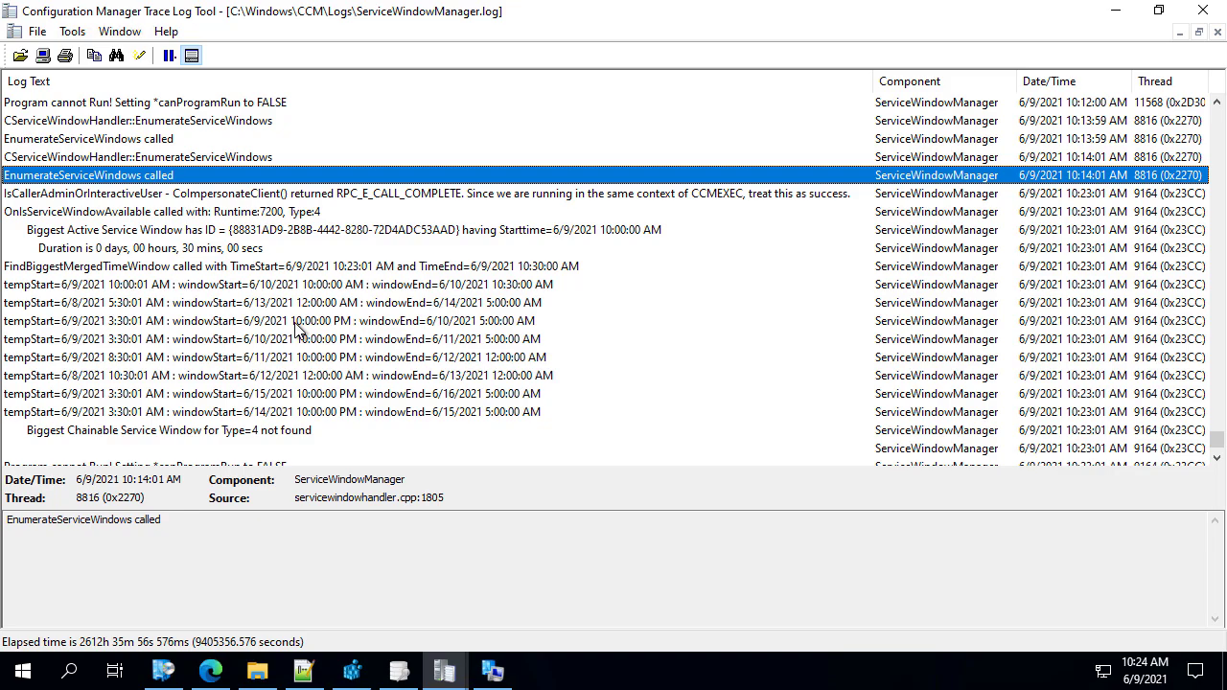
Step: Examine the 10:23:01 AM entries in ServiceWindowManager.log from the OnIsServiceWindowAvailable call through the active window's duration to the FindBiggestMergedTimeWindow call
key(Down)
key(Down)
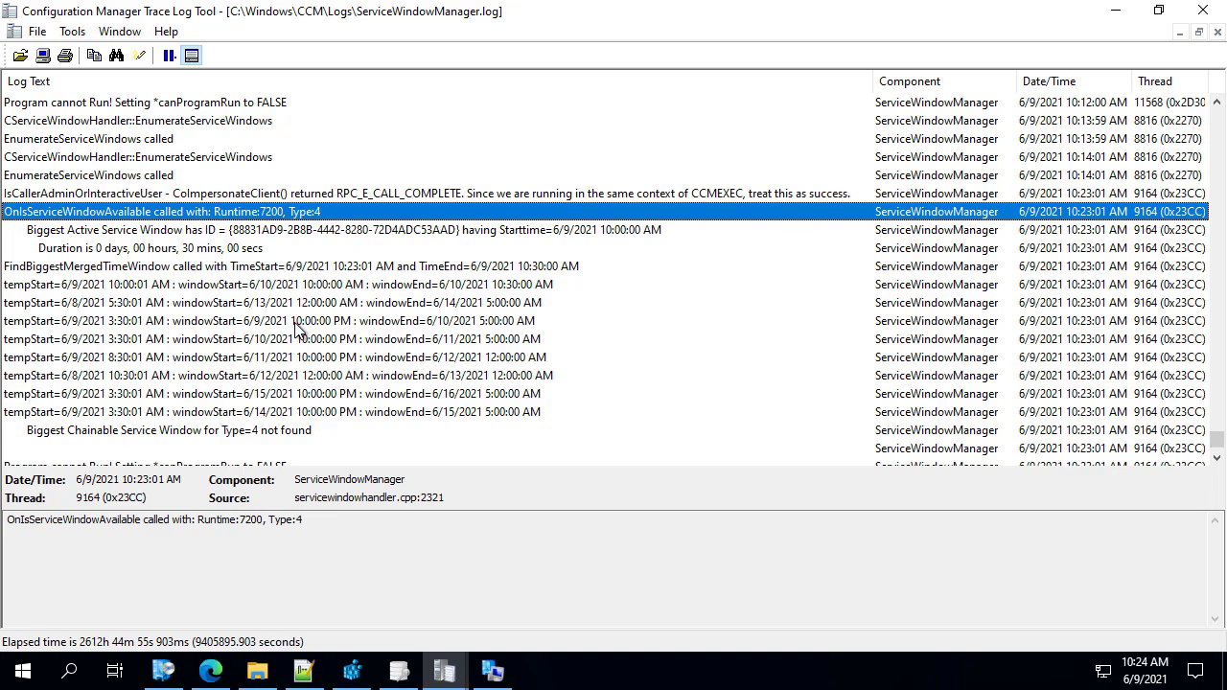
key(Down)
key(Down)
key(Up)
key(Down)
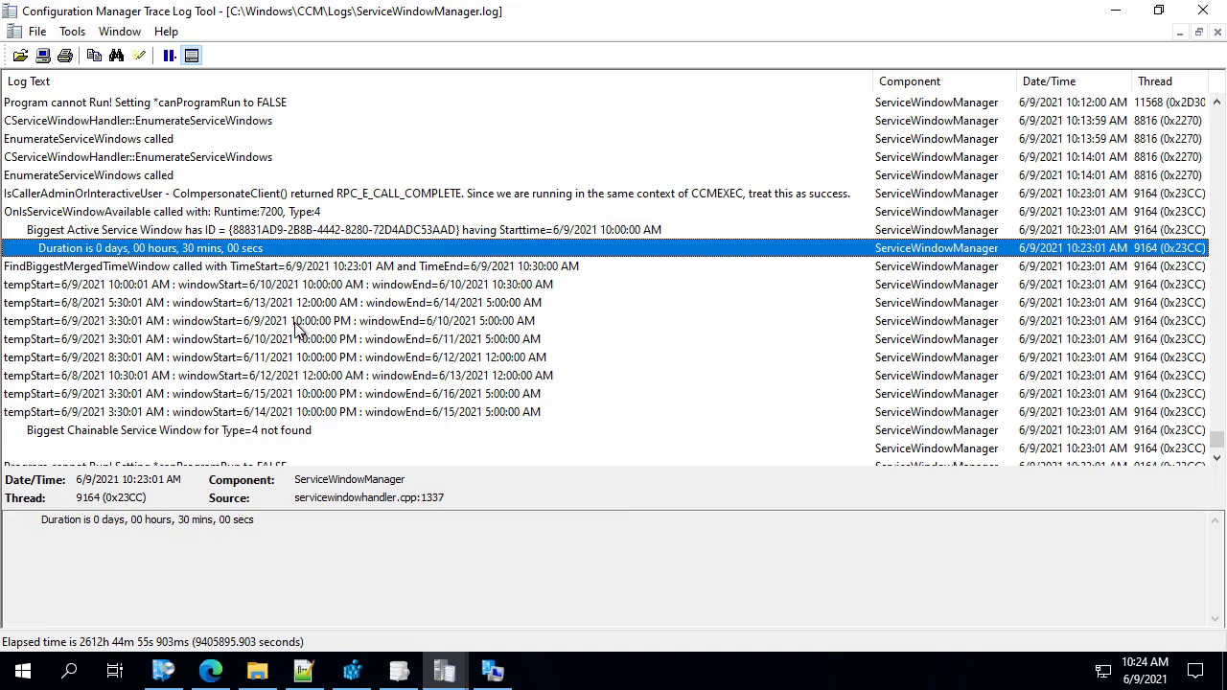
key(Down)
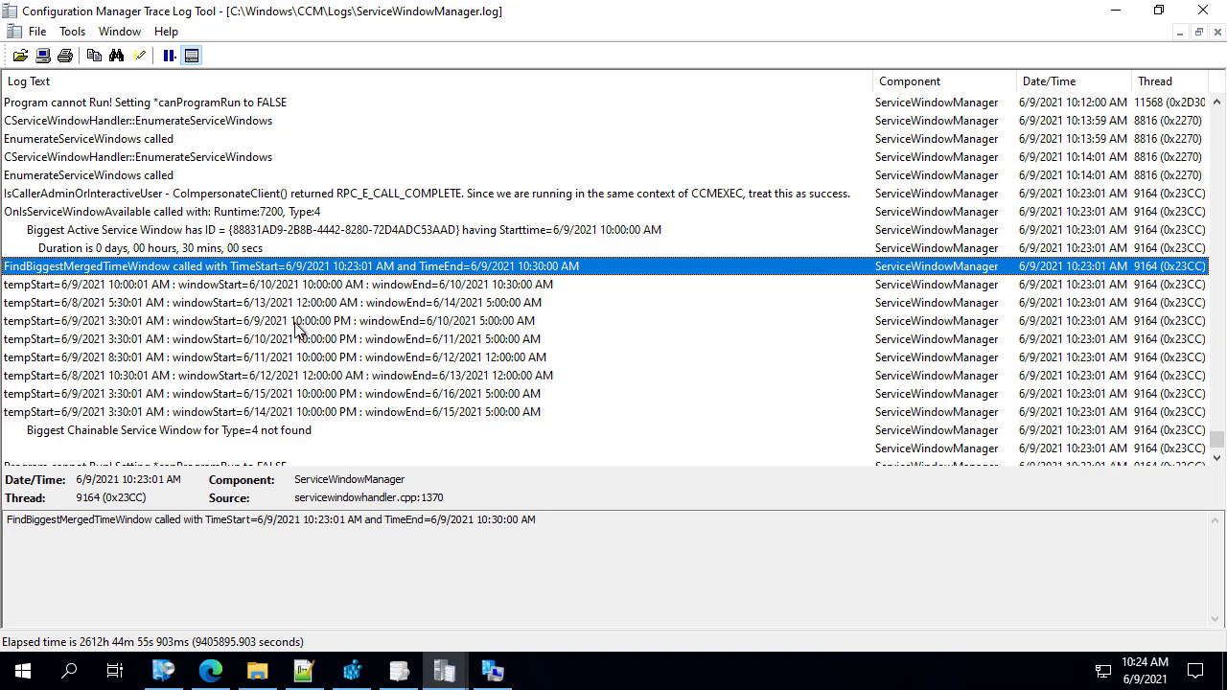
Step: Read through the tempStart/windowStart candidate entries down to the chainable service window result and the canProgramRun decision
key(Down)
key(Down)
key(Down)
key(Down)
key(Down)
key(Down)
key(Down)
key(Down)
key(Down)
key(Down)
key(Down)
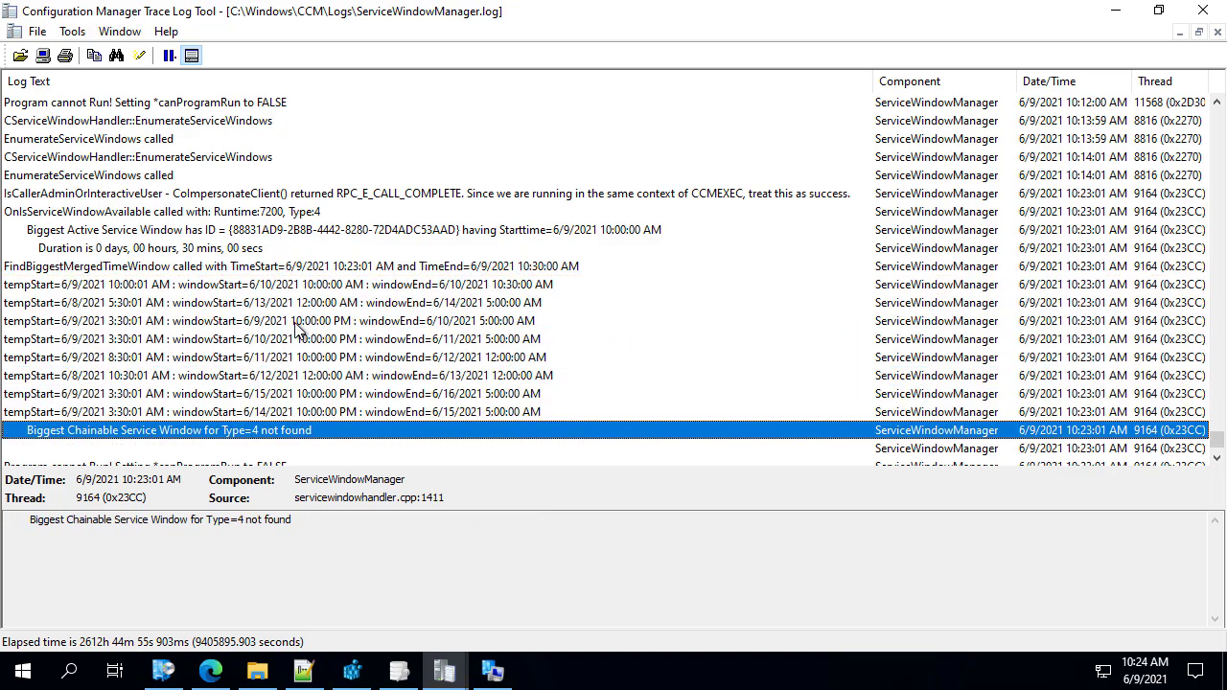
key(Down)
key(Up)
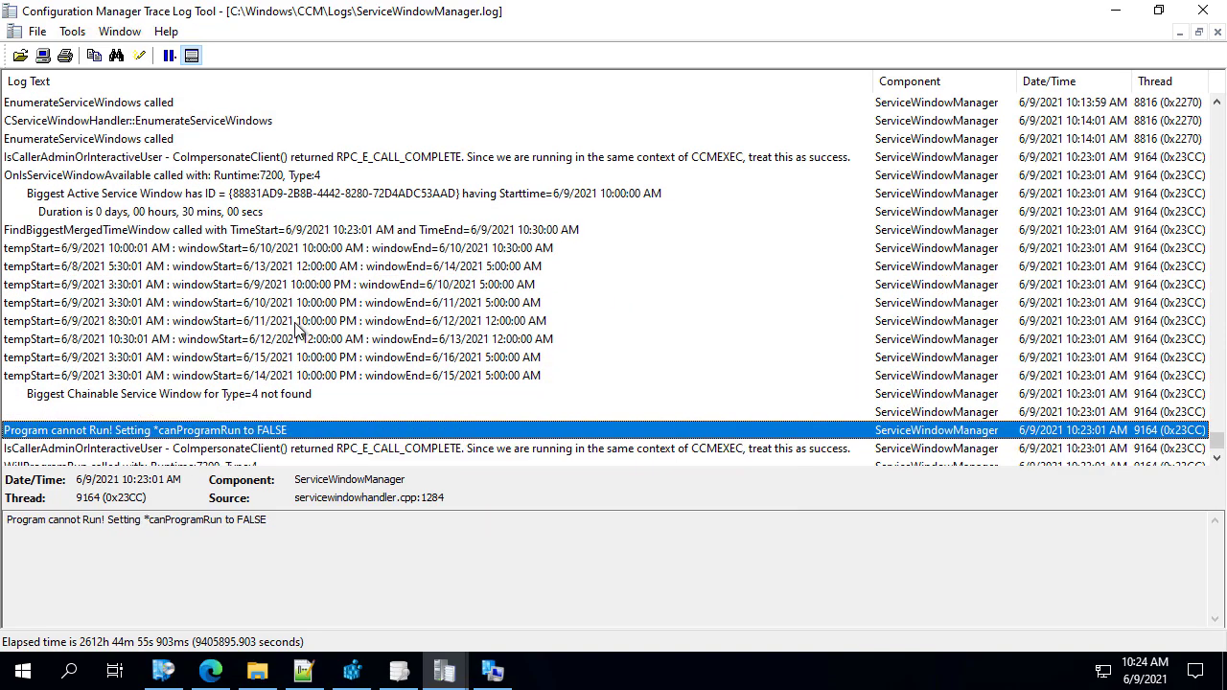
Step: Examine the WillProgramRun call at 10:23:01 AM and the service window type and duration entries that follow it
key(Down)
key(Down)
key(Down)
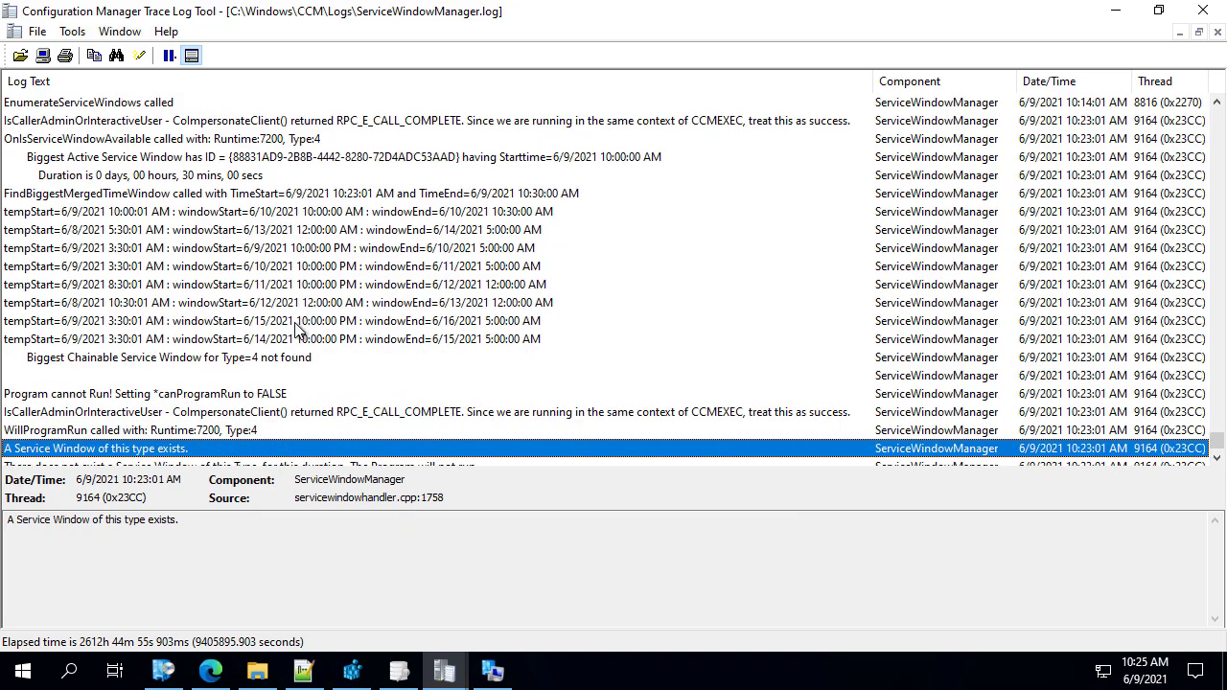
key(Up)
key(Down)
key(Down)
key(Down)
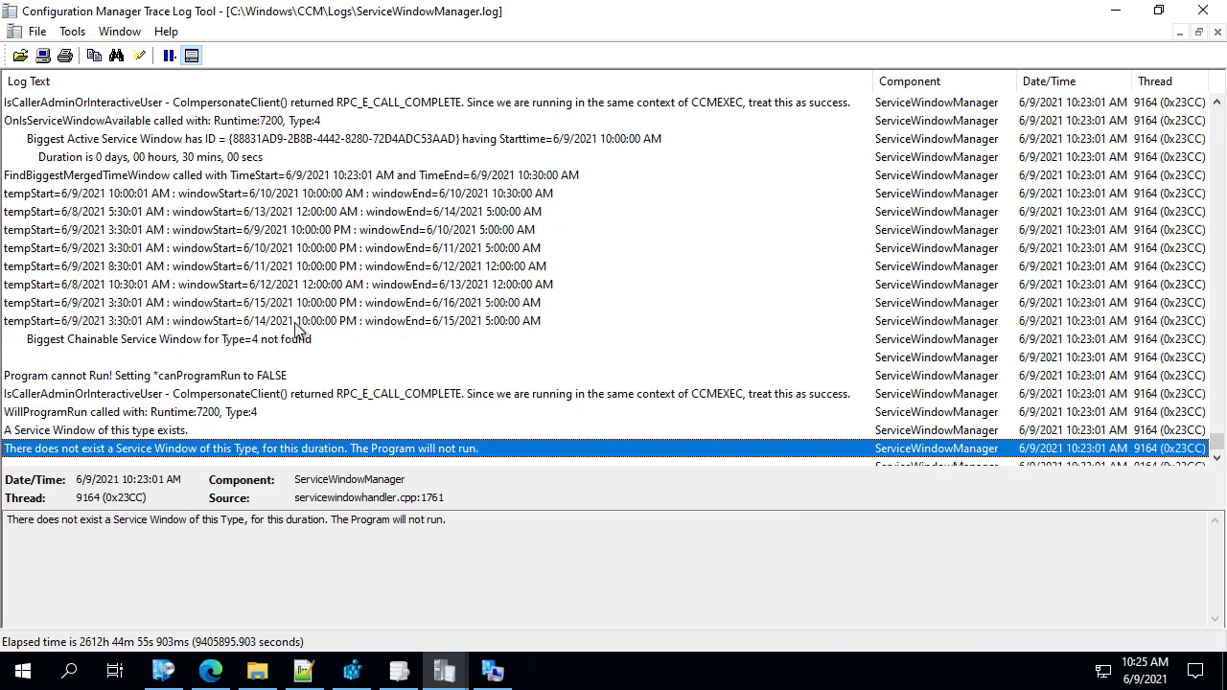
key(Up)
key(Down)
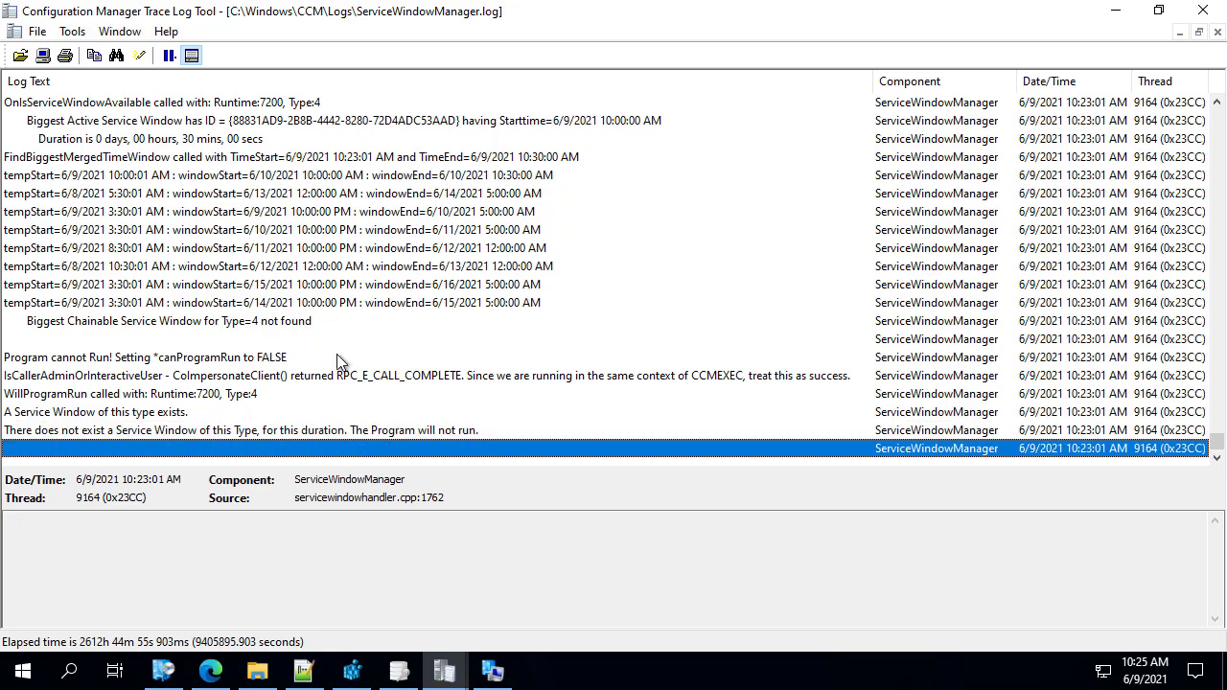
click(423, 430)
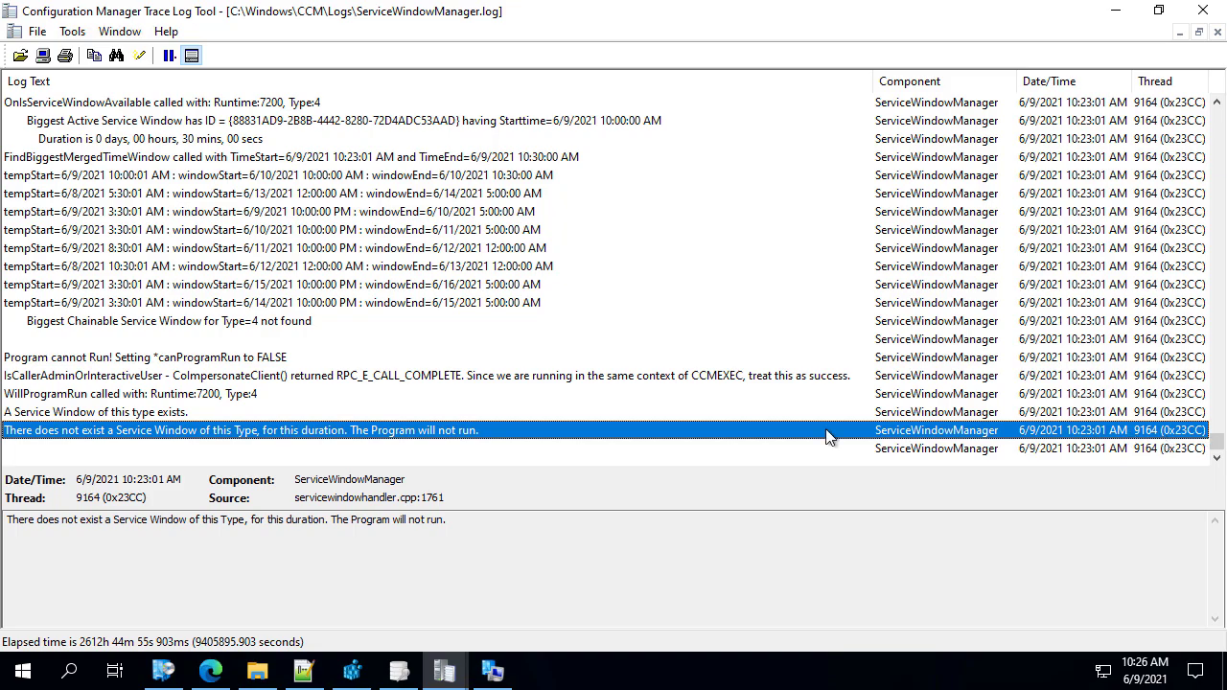
click(1093, 396)
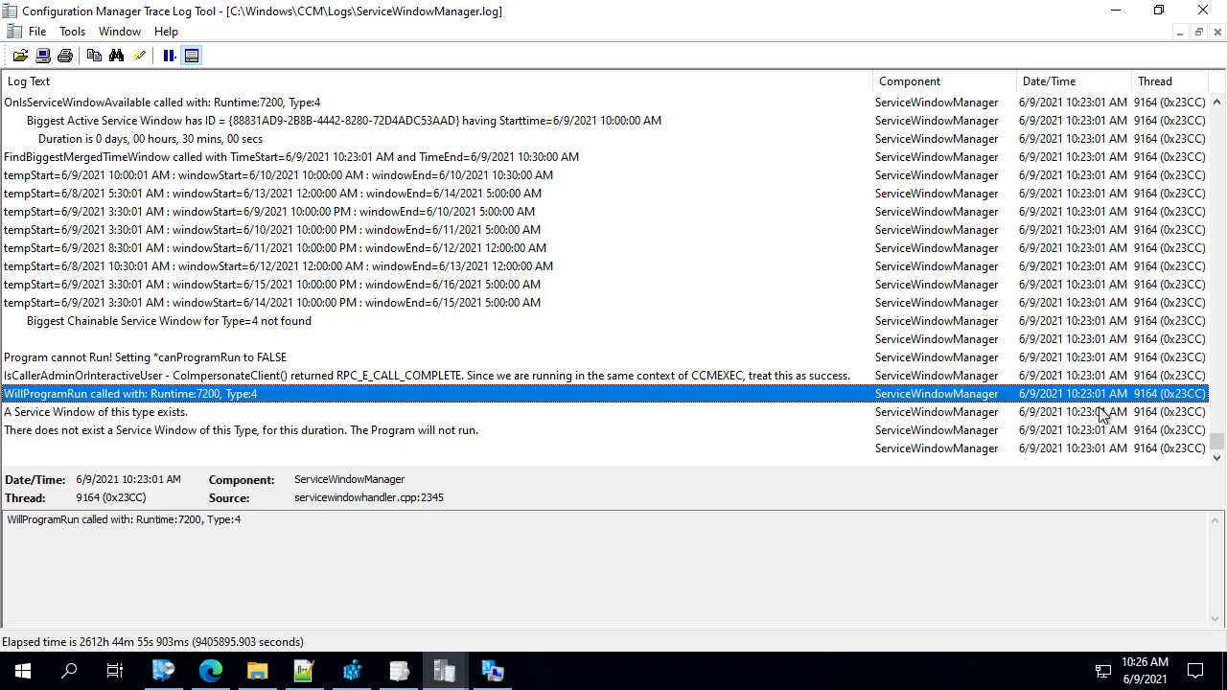
click(1117, 380)
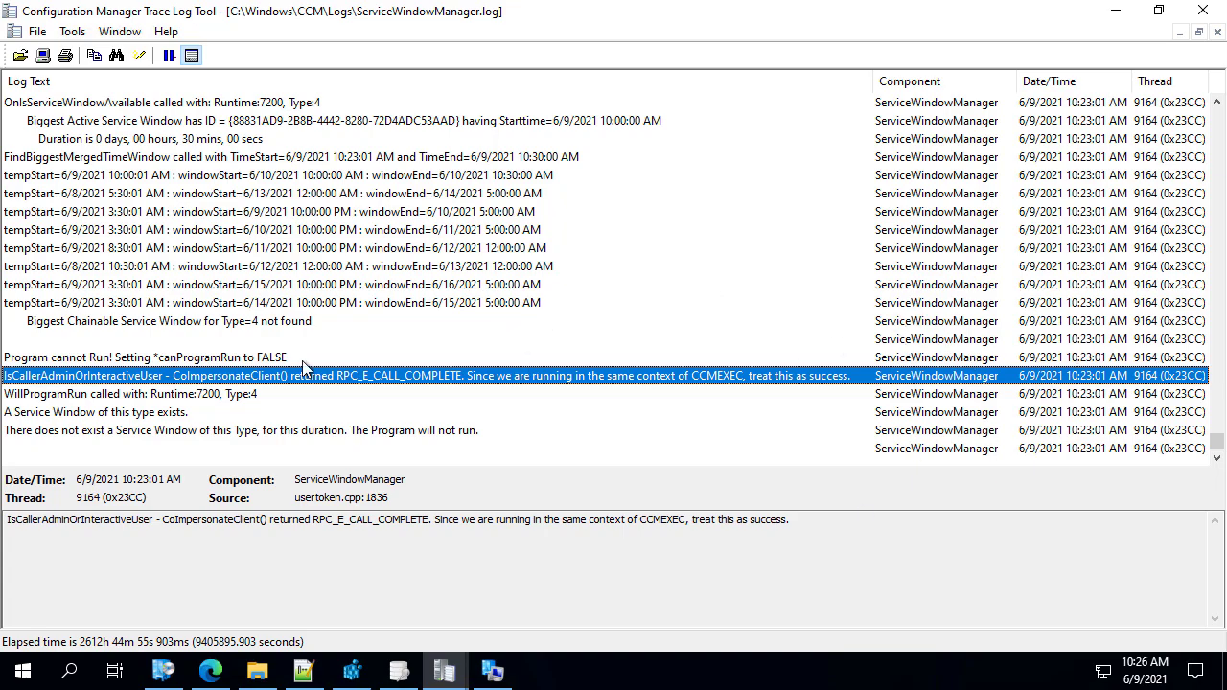
click(385, 430)
Step: Find the earlier 10:12:00 AM OnIsServiceWindowAvailable call for Type:6 and examine its evaluation entries for comparison
scroll(302, 331, up, 3)
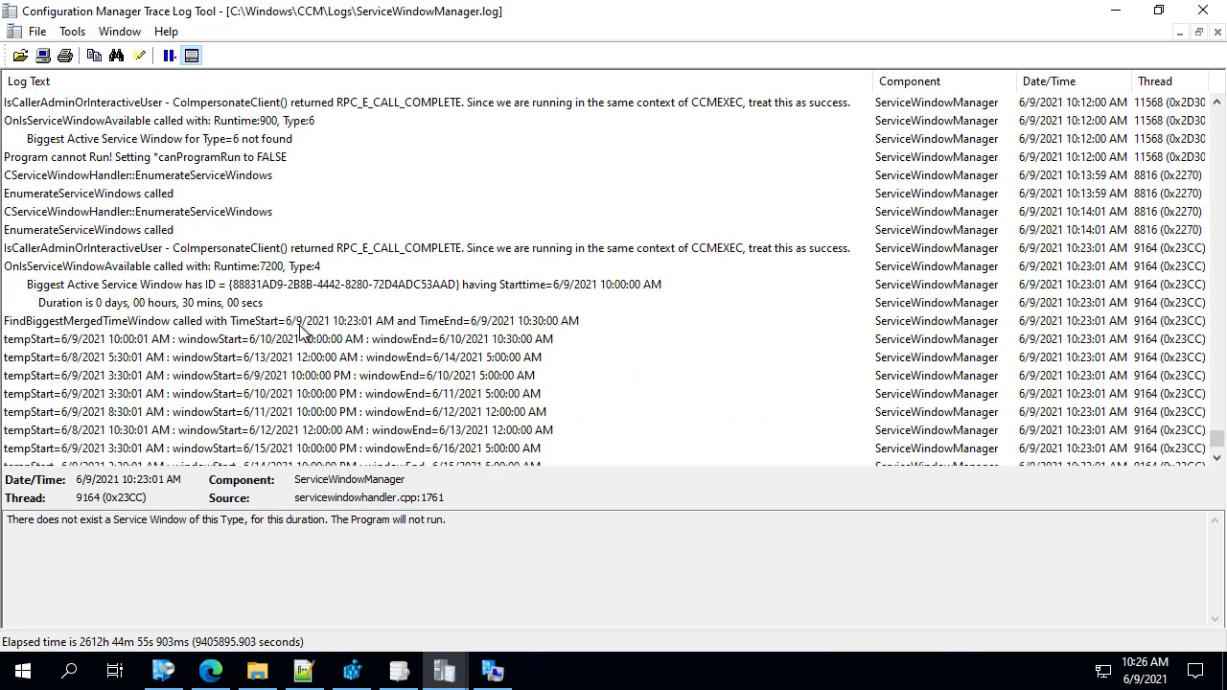
scroll(316, 331, up, 2)
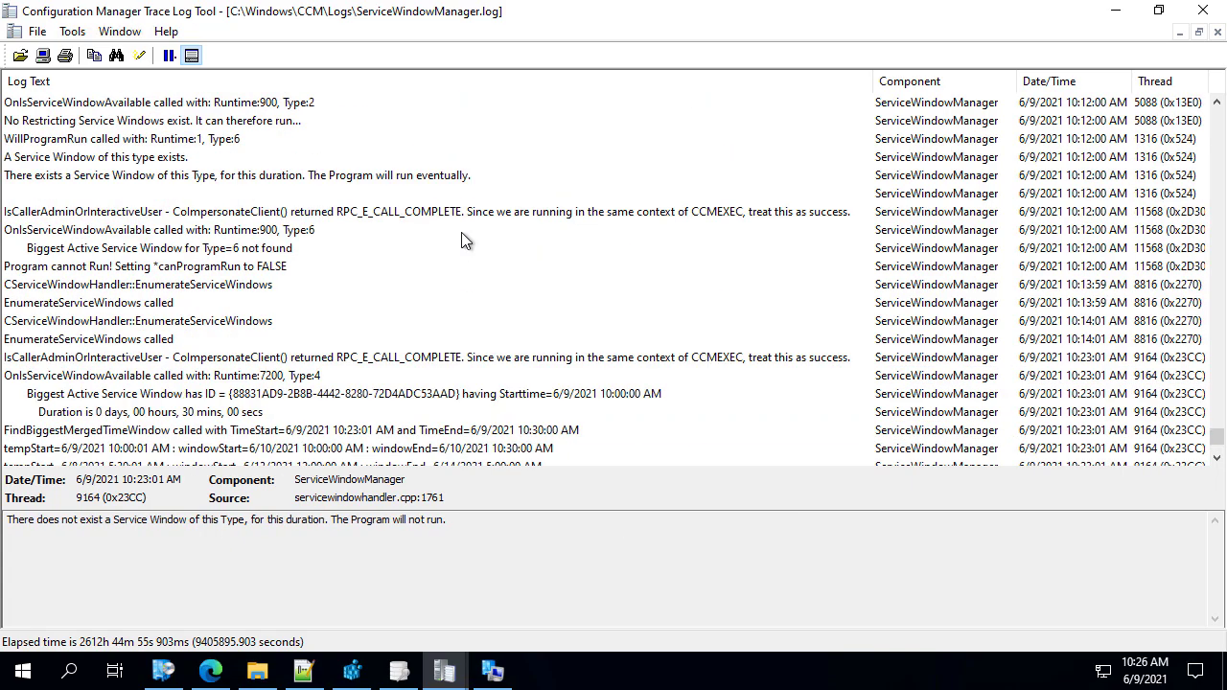
scroll(465, 237, up, 2)
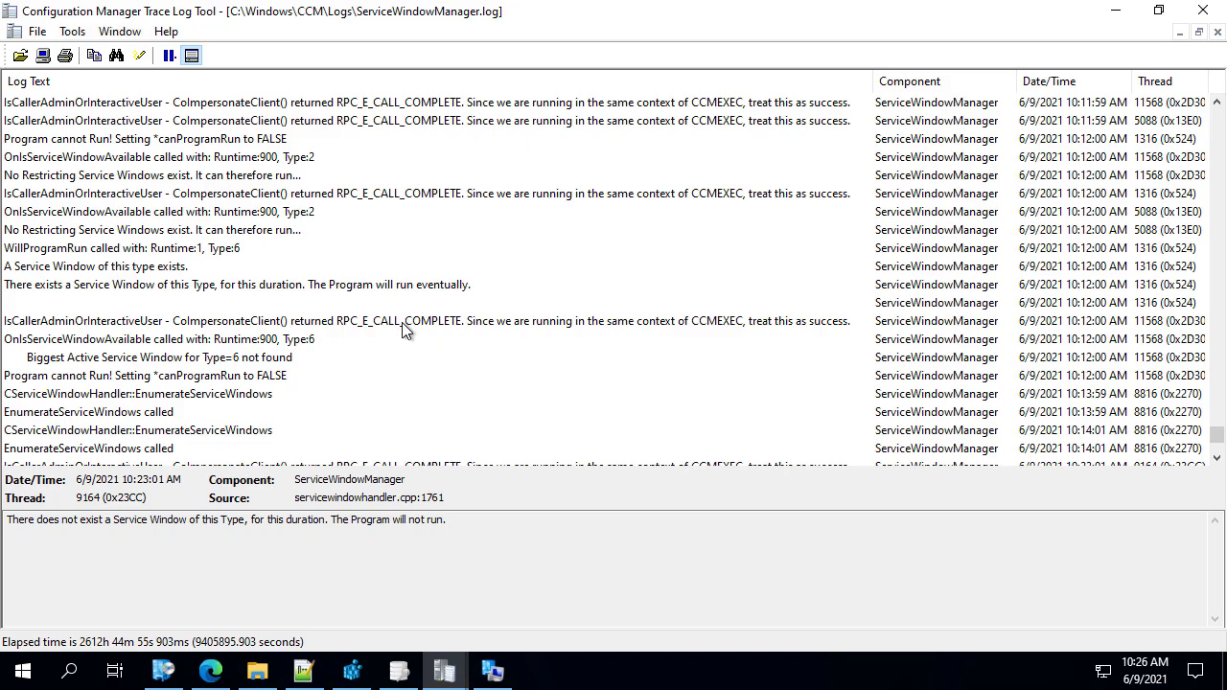
click(273, 327)
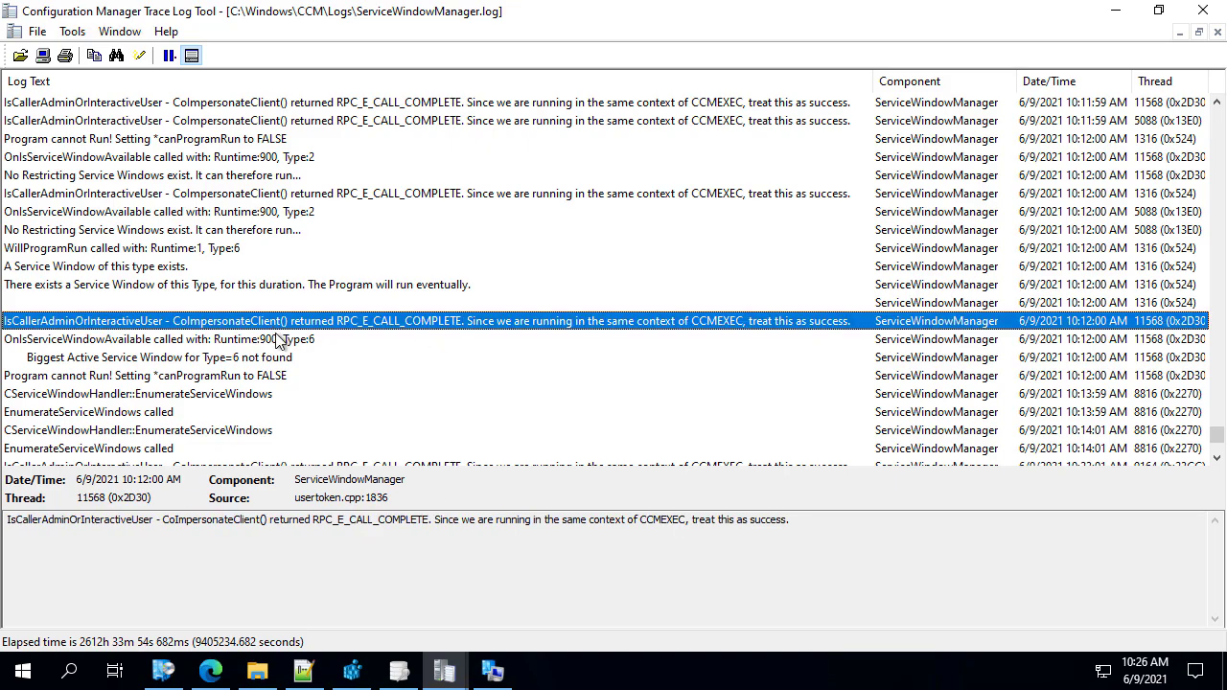
click(275, 341)
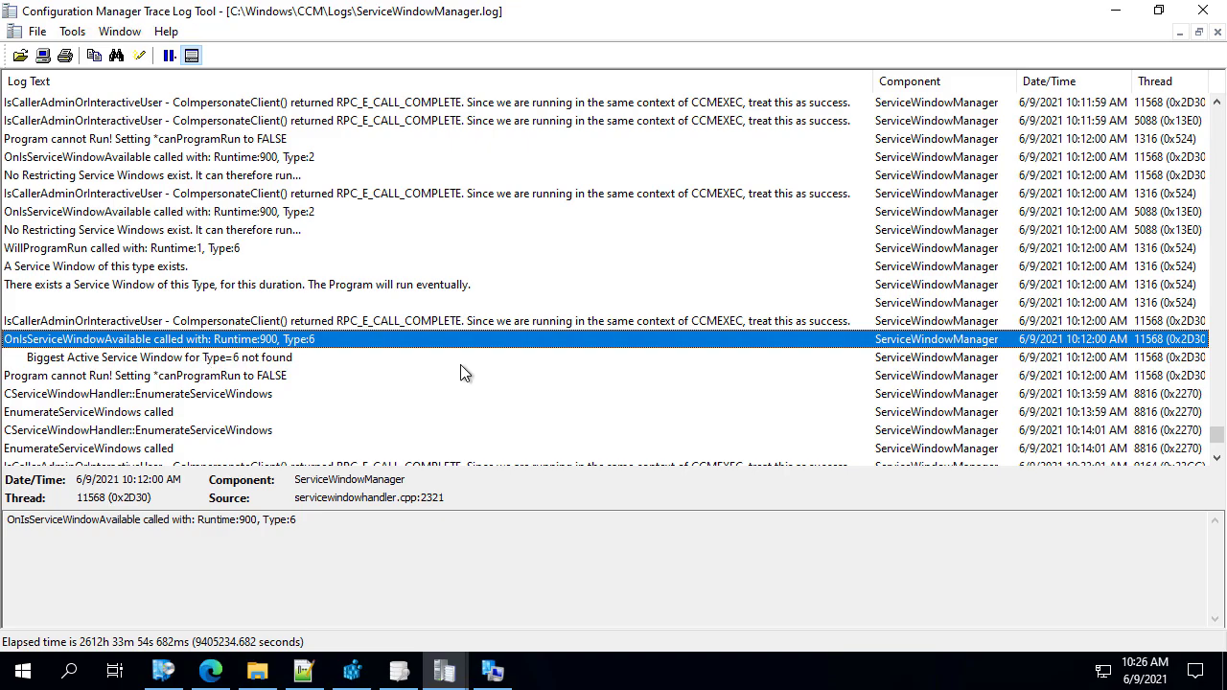
scroll(441, 366, down, 1)
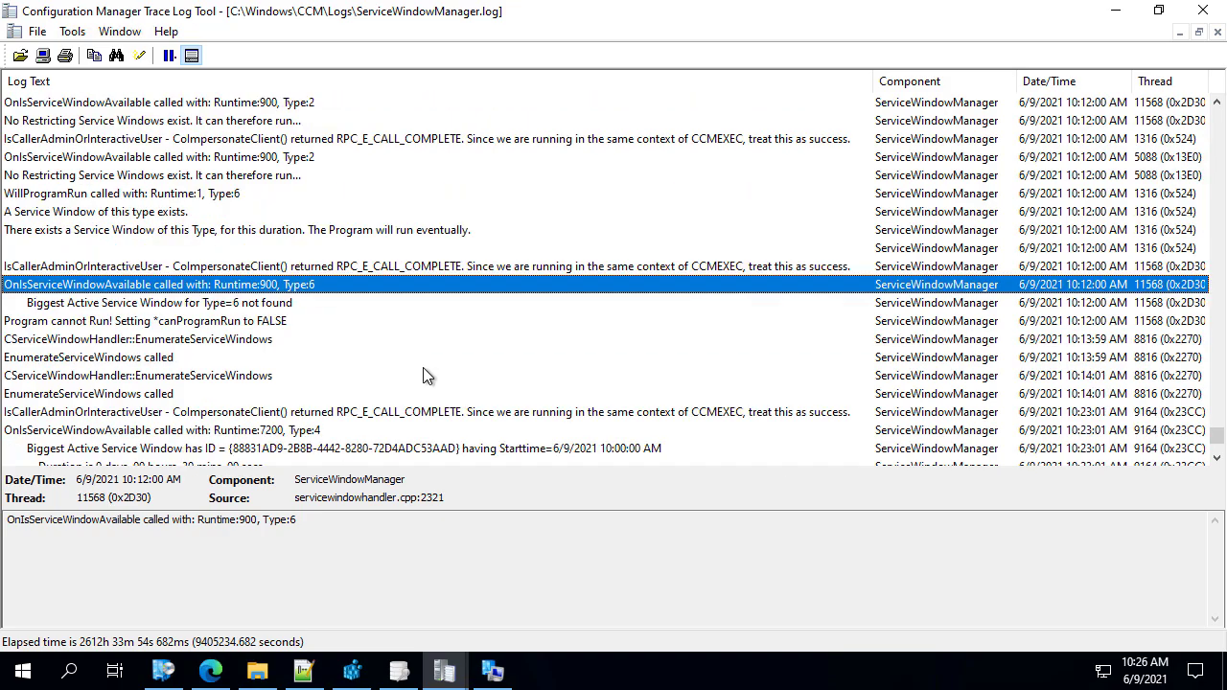
scroll(423, 367, down, 1)
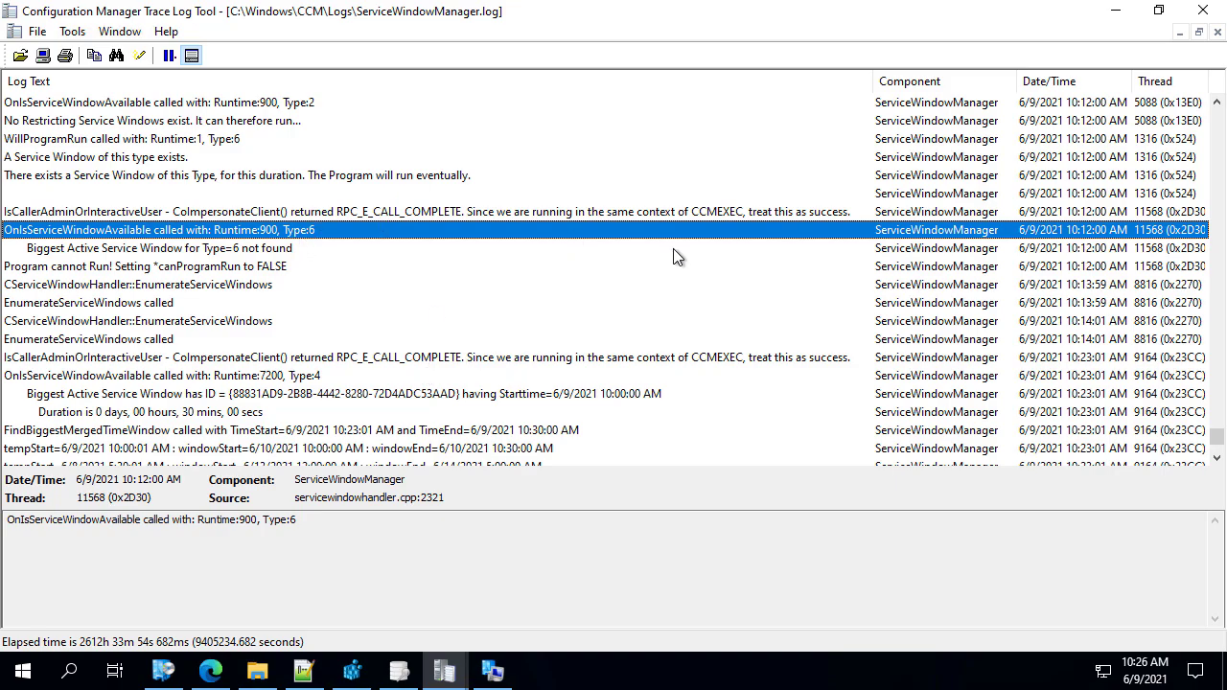
Step: Examine the two 10:12:00 AM OnIsServiceWindowAvailable calls for Type:2, and return to the final 10:23:01 AM run decision entry
scroll(674, 251, up, 1)
click(273, 104)
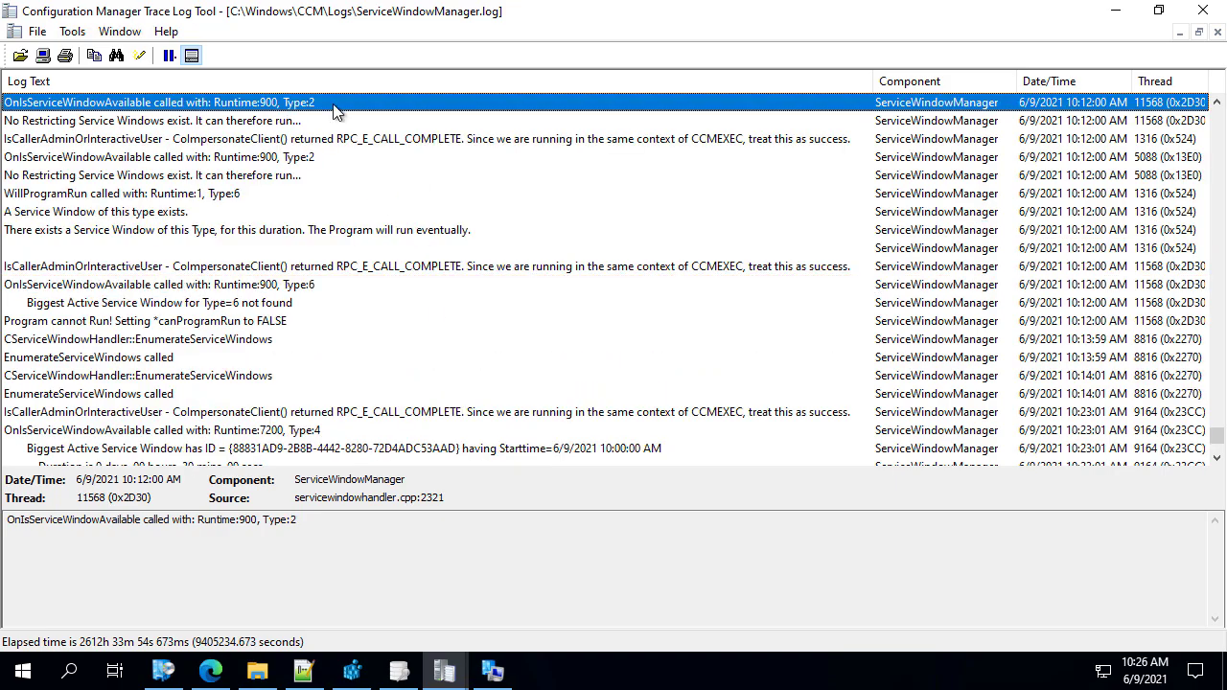
click(288, 158)
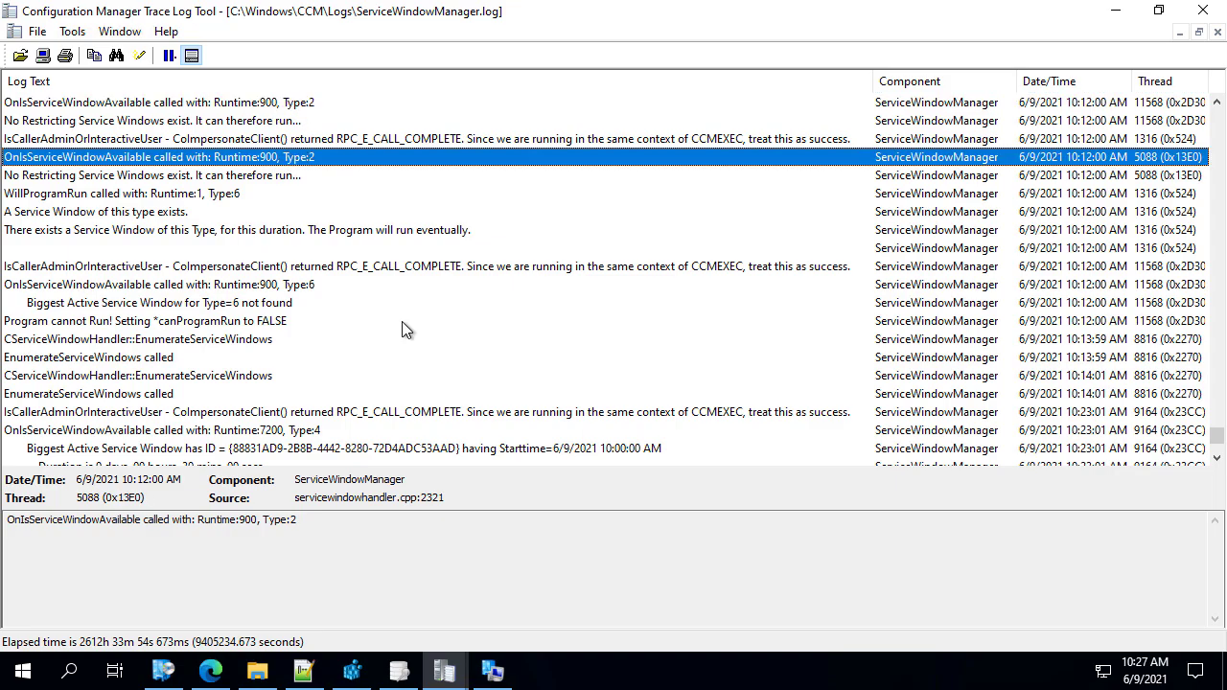
scroll(393, 312, up, 1)
scroll(378, 184, up, 4)
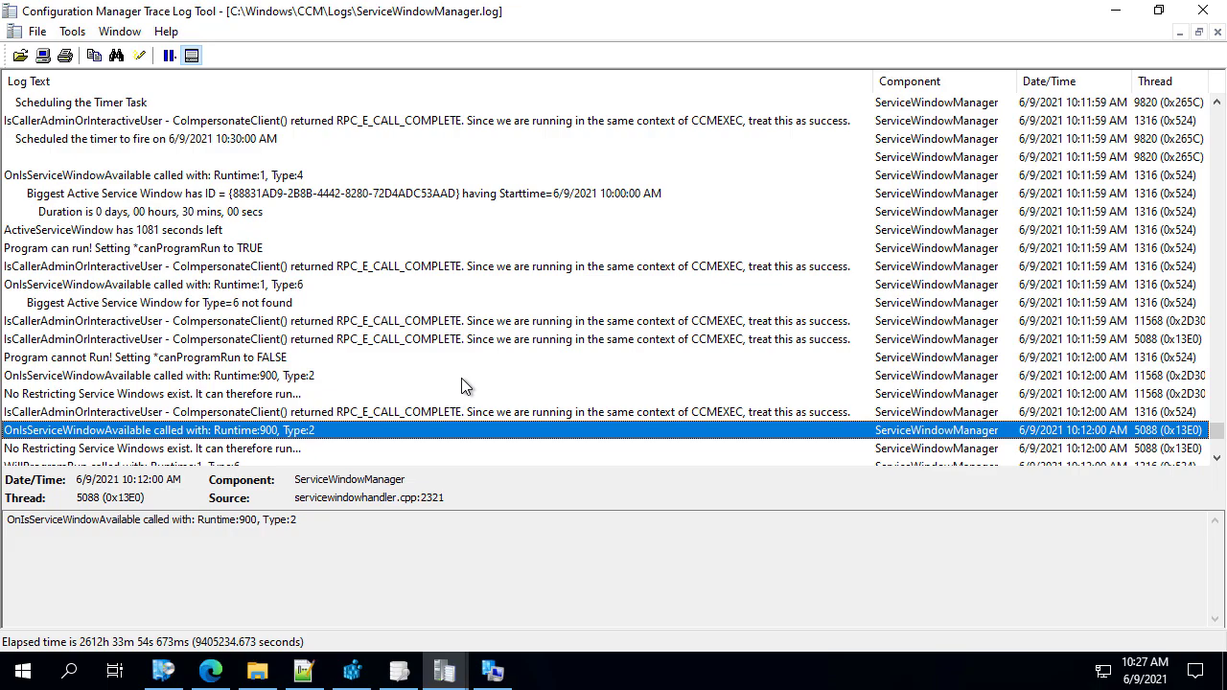
scroll(461, 377, down, 12)
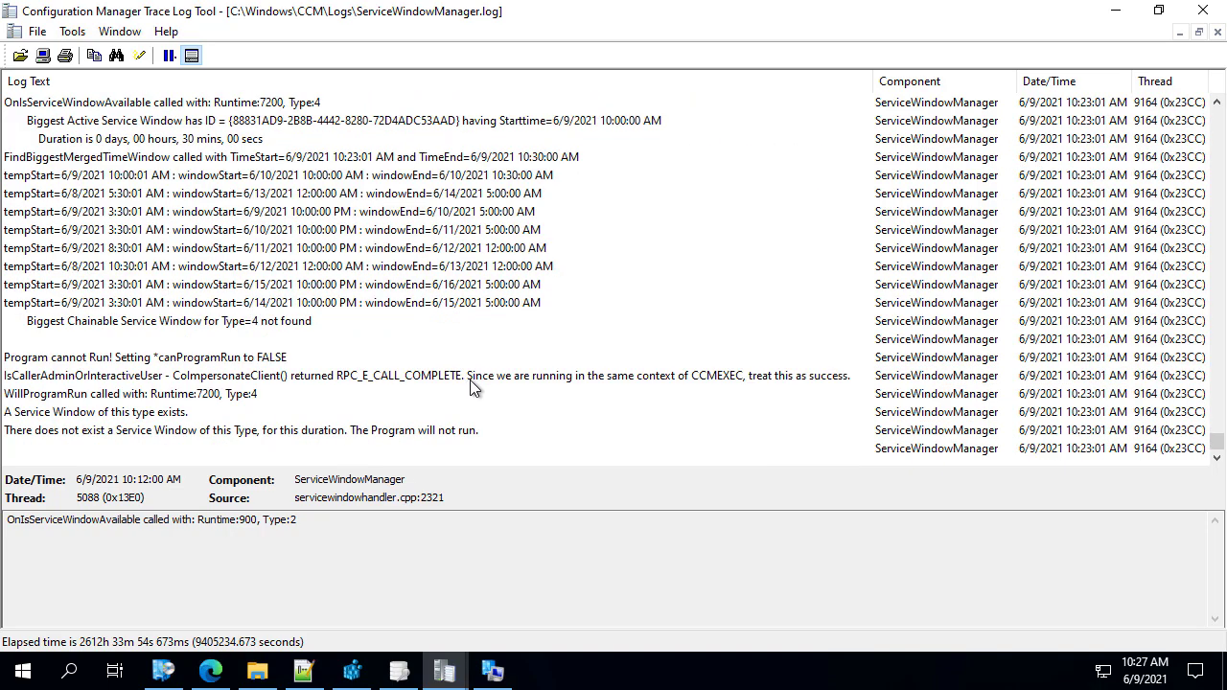
click(469, 432)
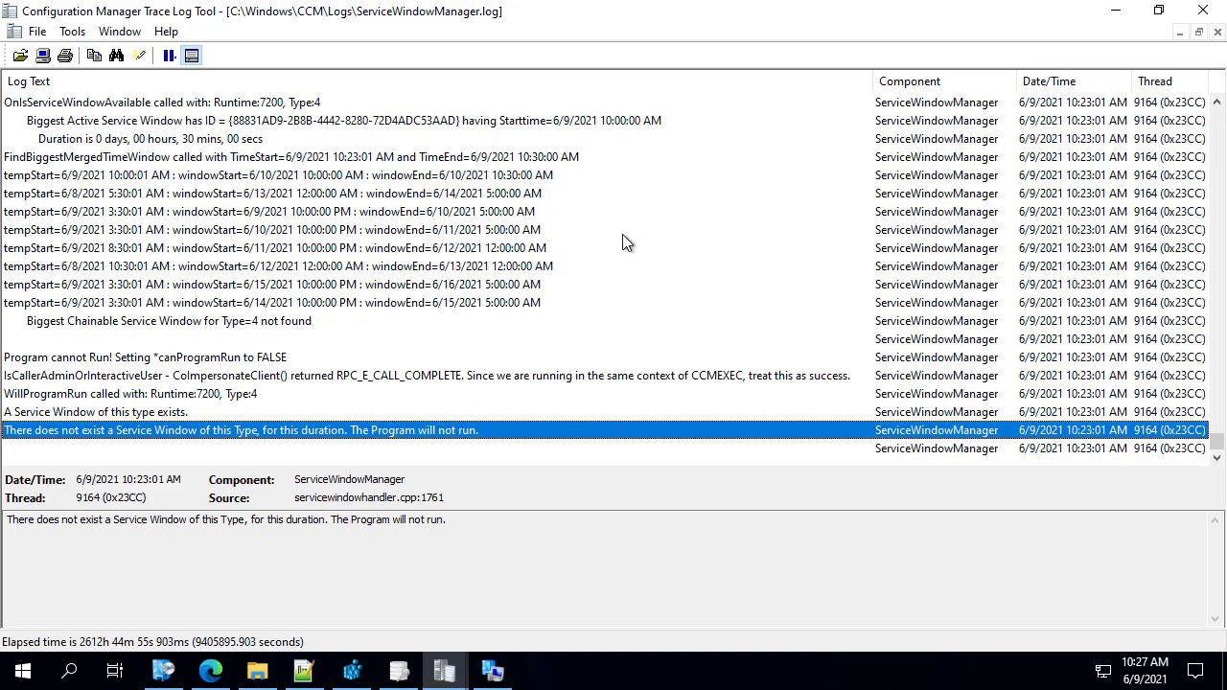
Step: Minimize the log and select the 01 - Patching - Pilot - IT Only - 1 Day device collection in Configuration Manager's Assets and Compliance
click(1114, 9)
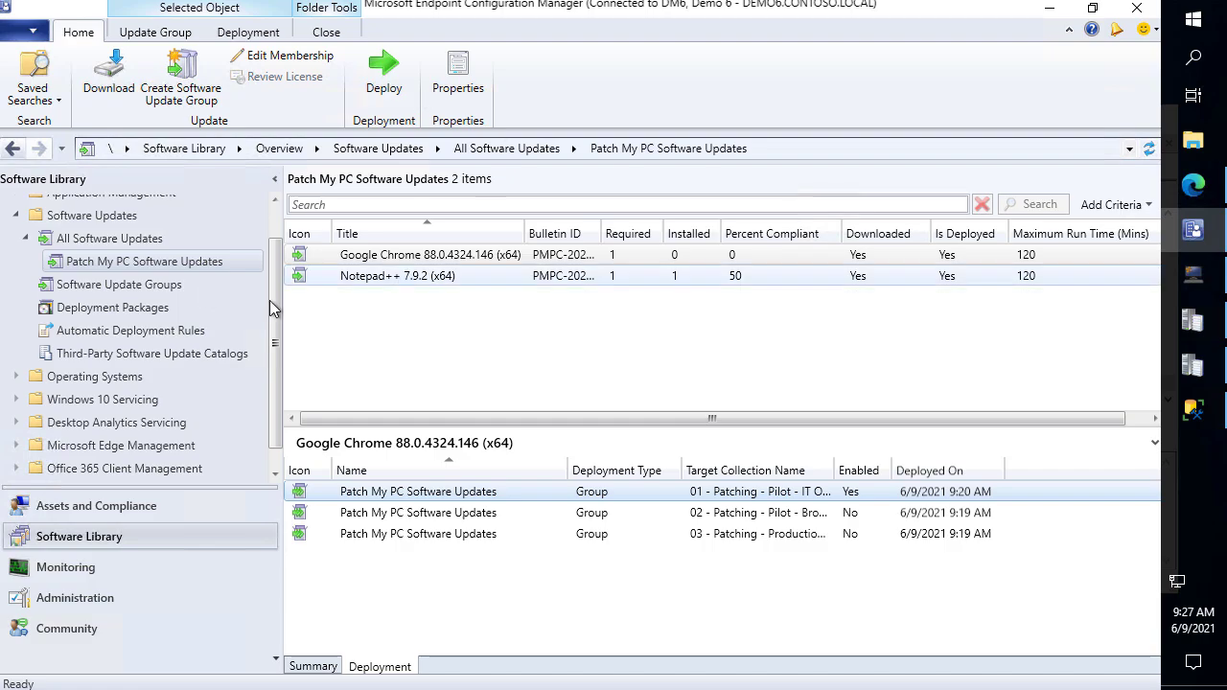
click(101, 597)
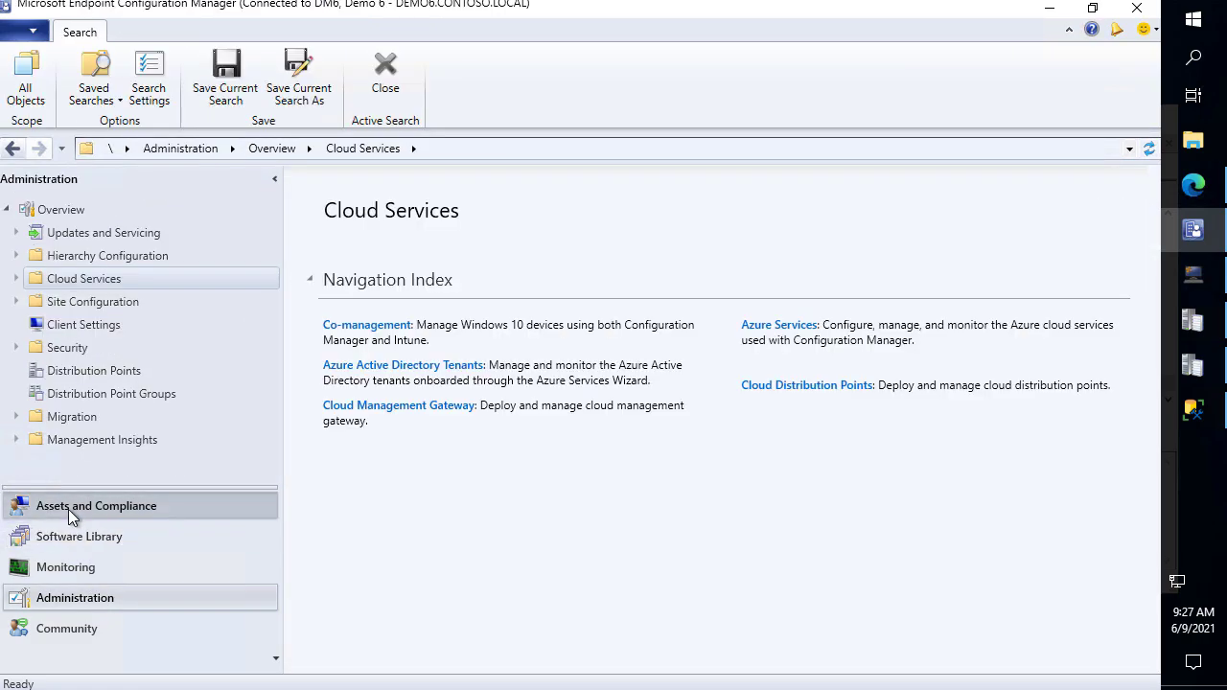
click(68, 509)
click(538, 275)
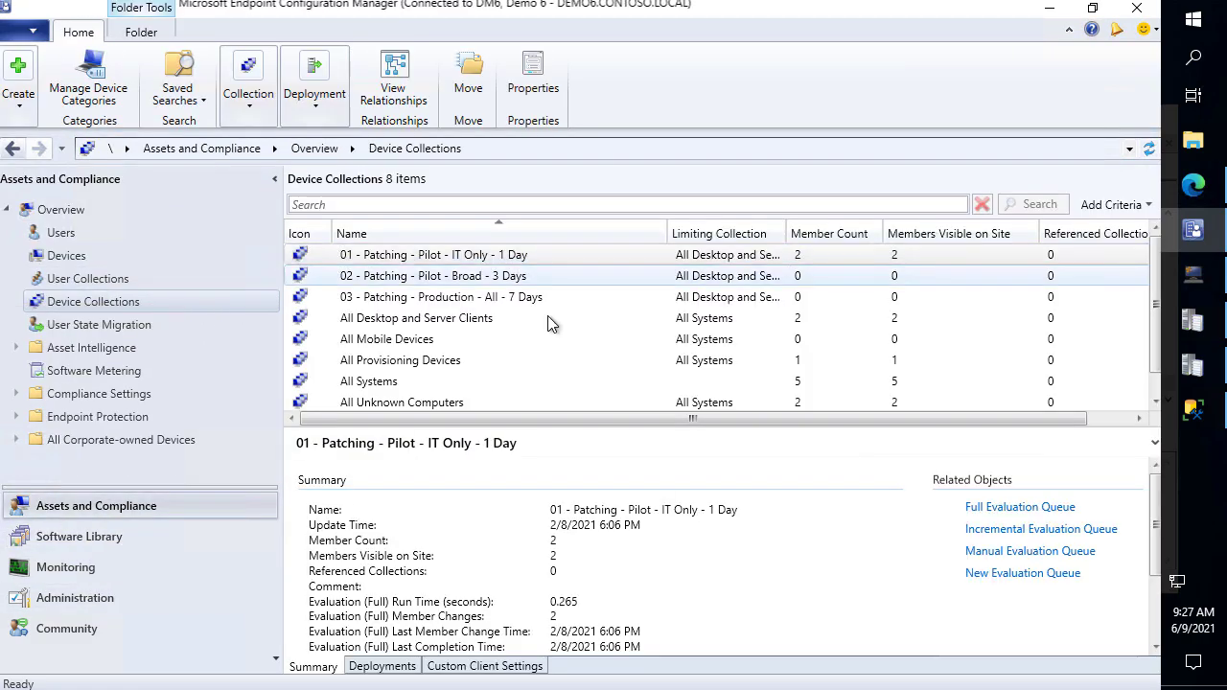
scroll(547, 316, down, 1)
scroll(503, 279, up, 1)
click(501, 263)
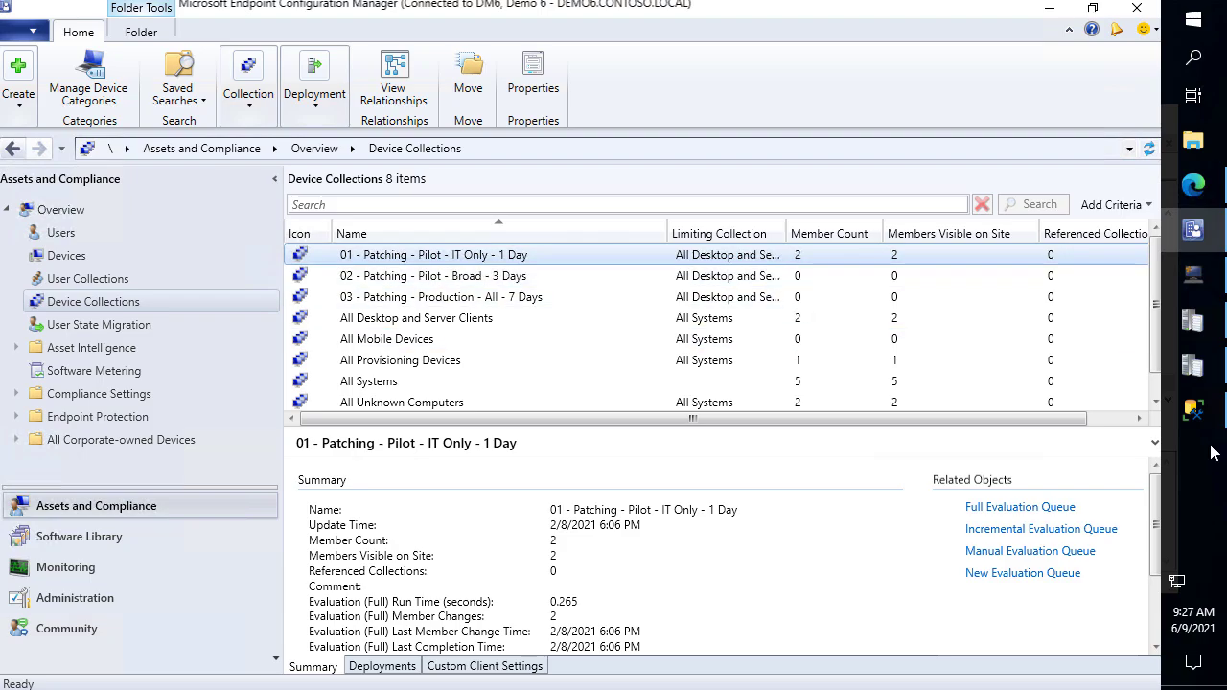
Step: Switch to SQL Server Management Studio and review the maintenance window query and its DEMO6CLIENT computer name filter
click(1193, 410)
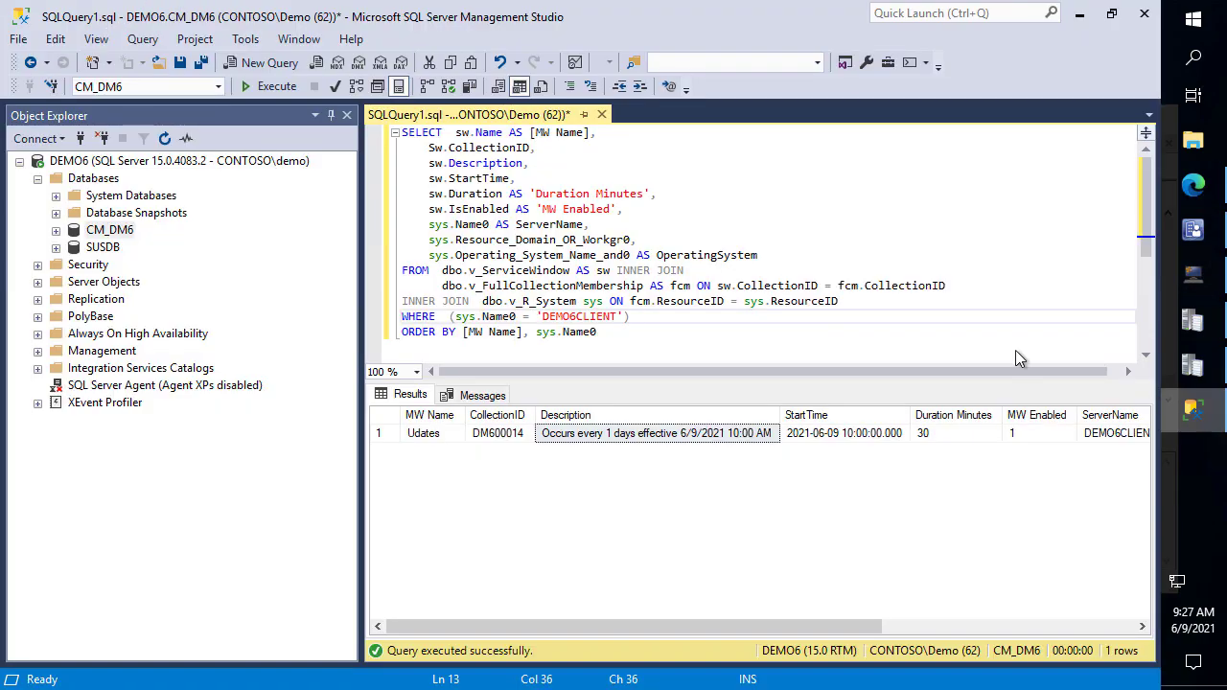
click(602, 332)
key(ctrl+a)
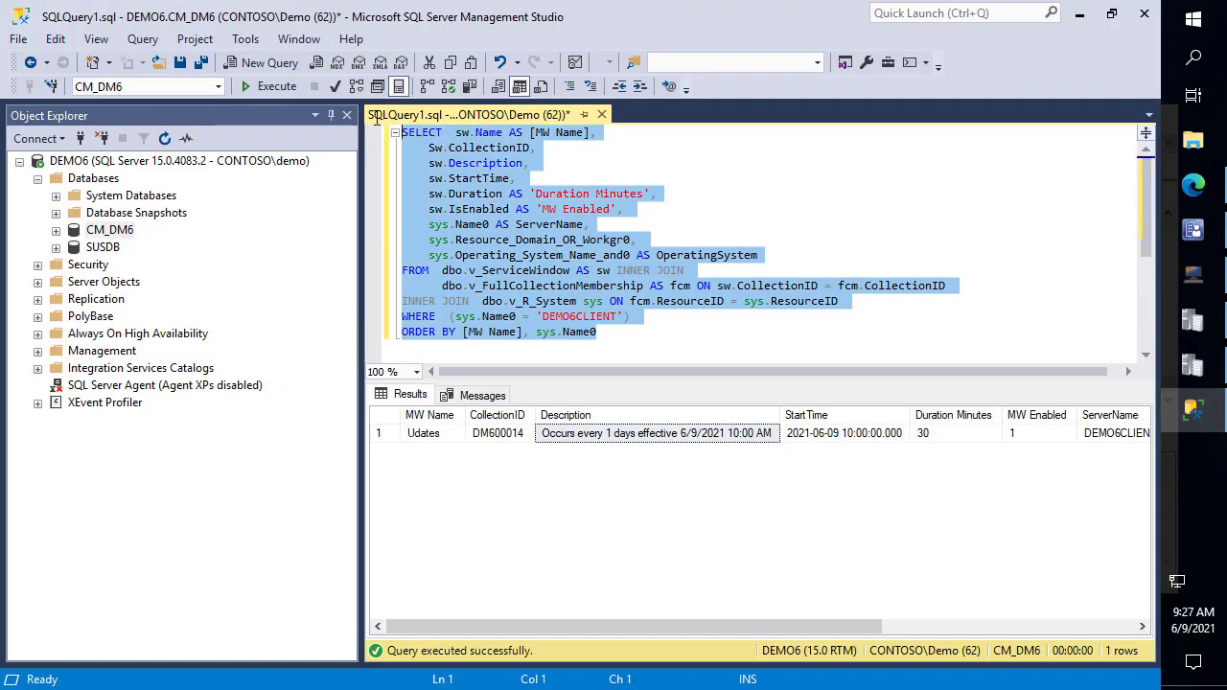
click(554, 316)
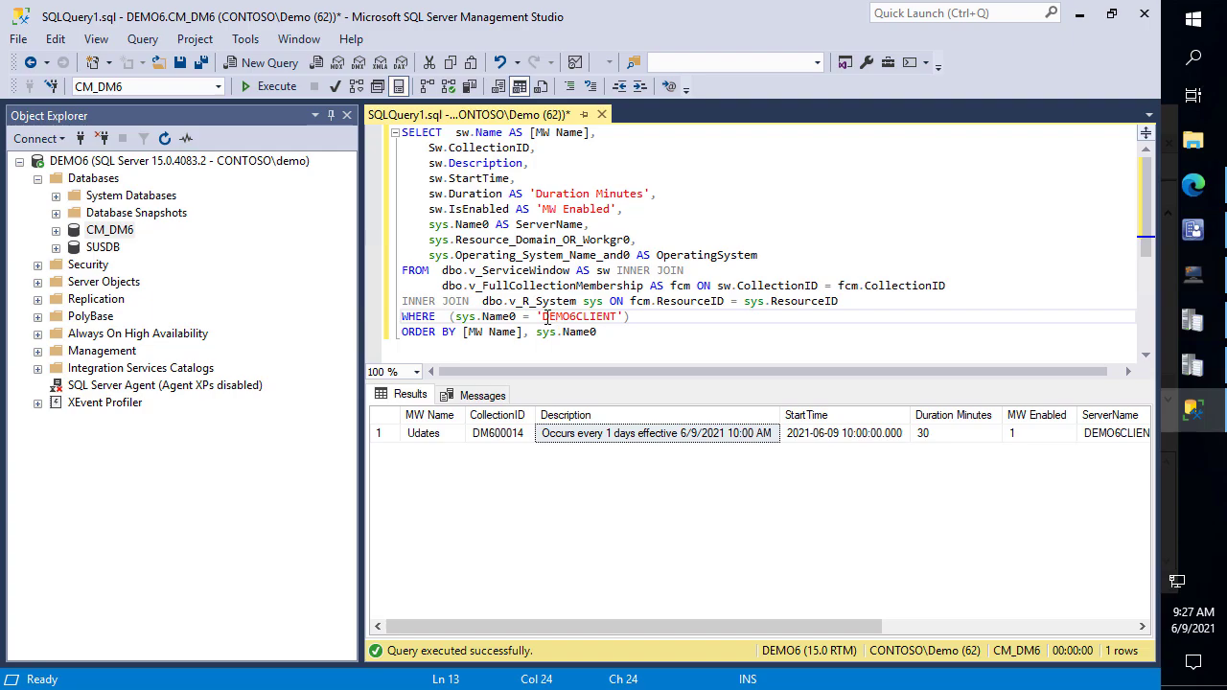
drag(546, 316, 614, 321)
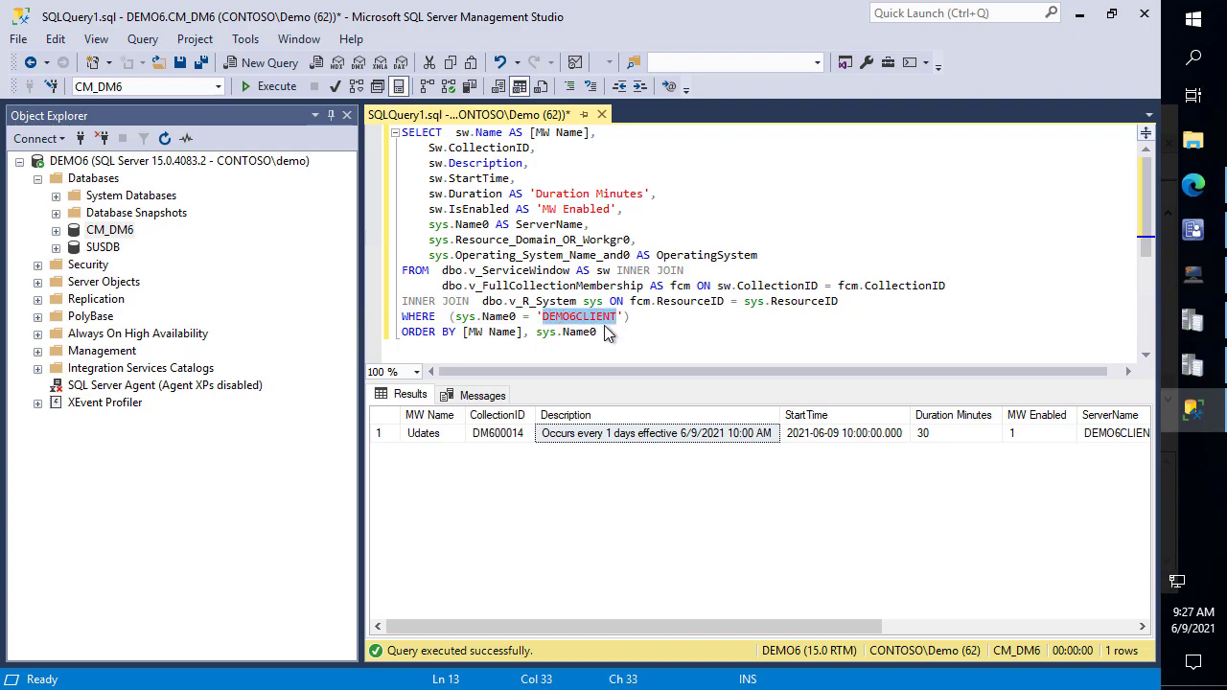
click(605, 331)
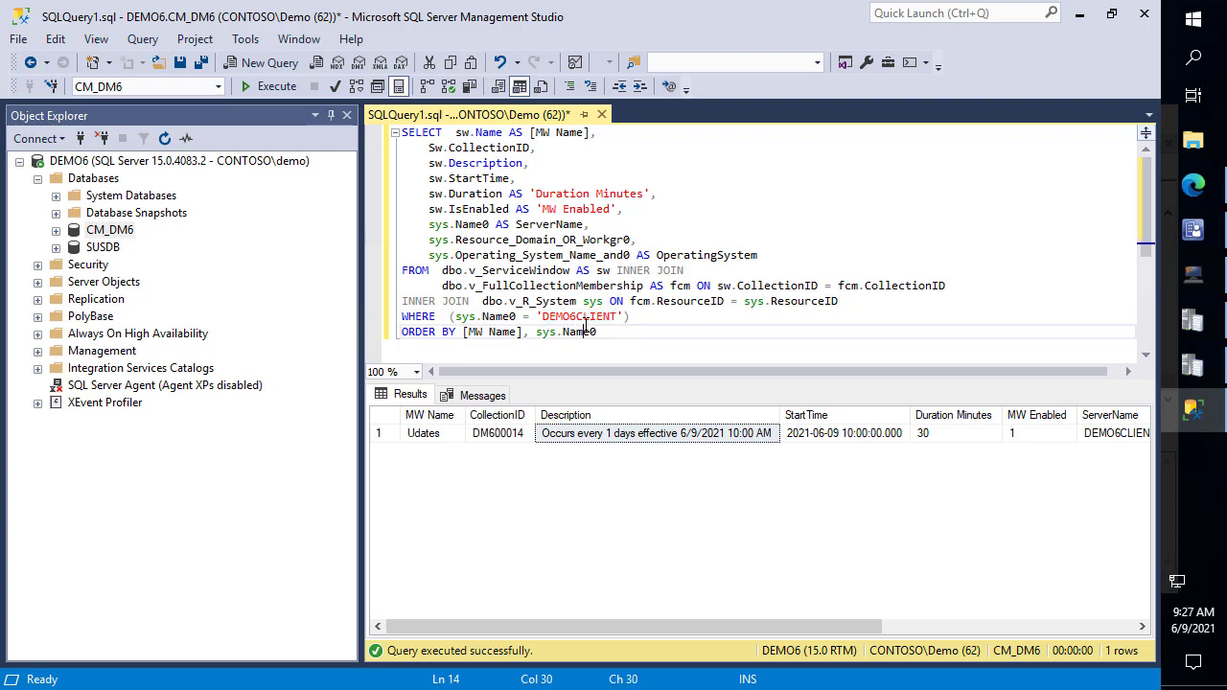
Step: Execute the whole maintenance window query for DEMO6CLIENT and select the MW Name value in the result row
drag(616, 334, 366, 113)
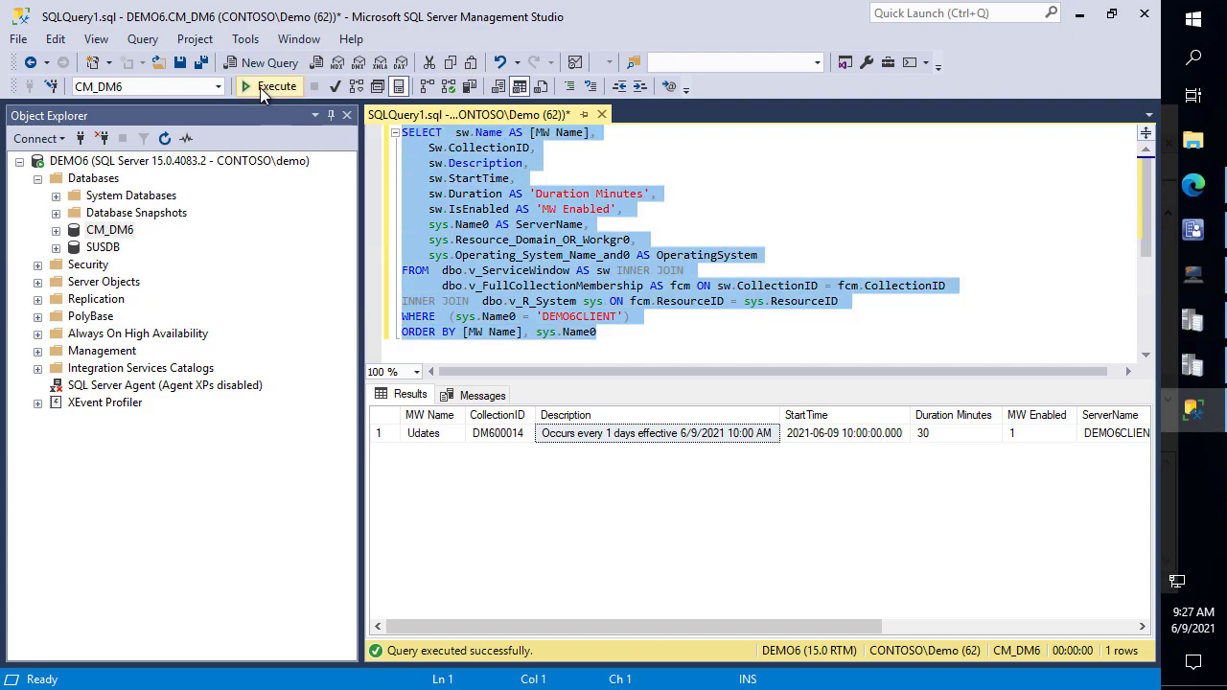
click(260, 87)
scroll(622, 310, right, 1)
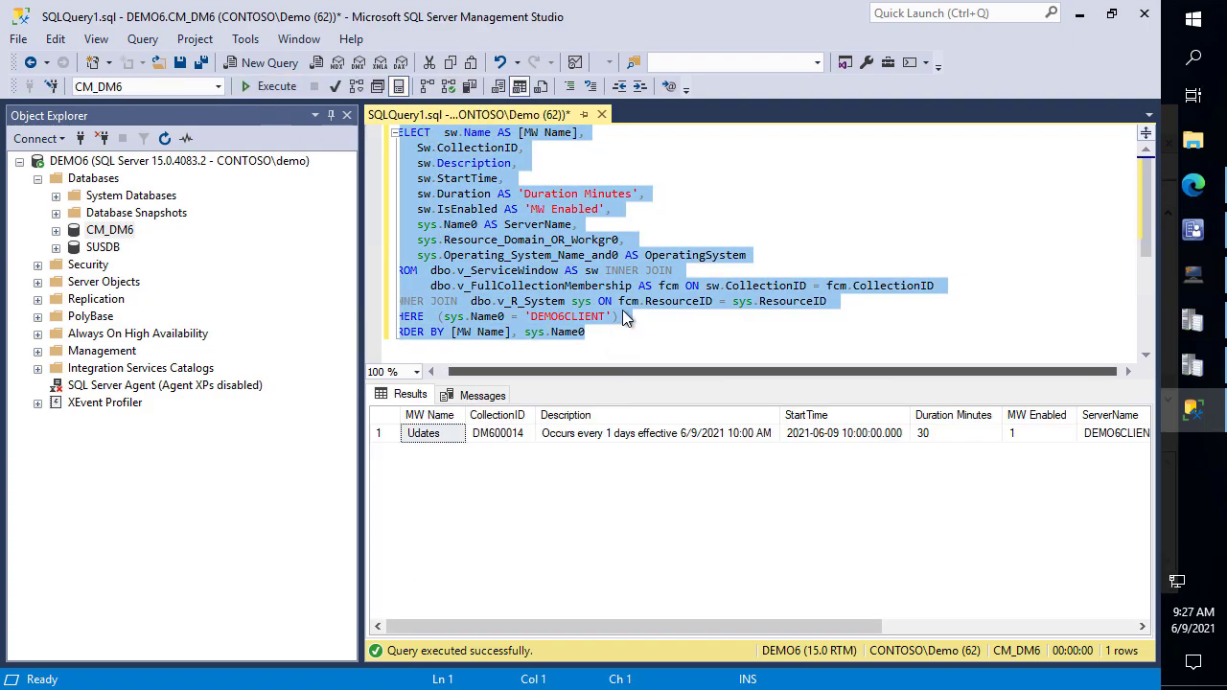
click(428, 438)
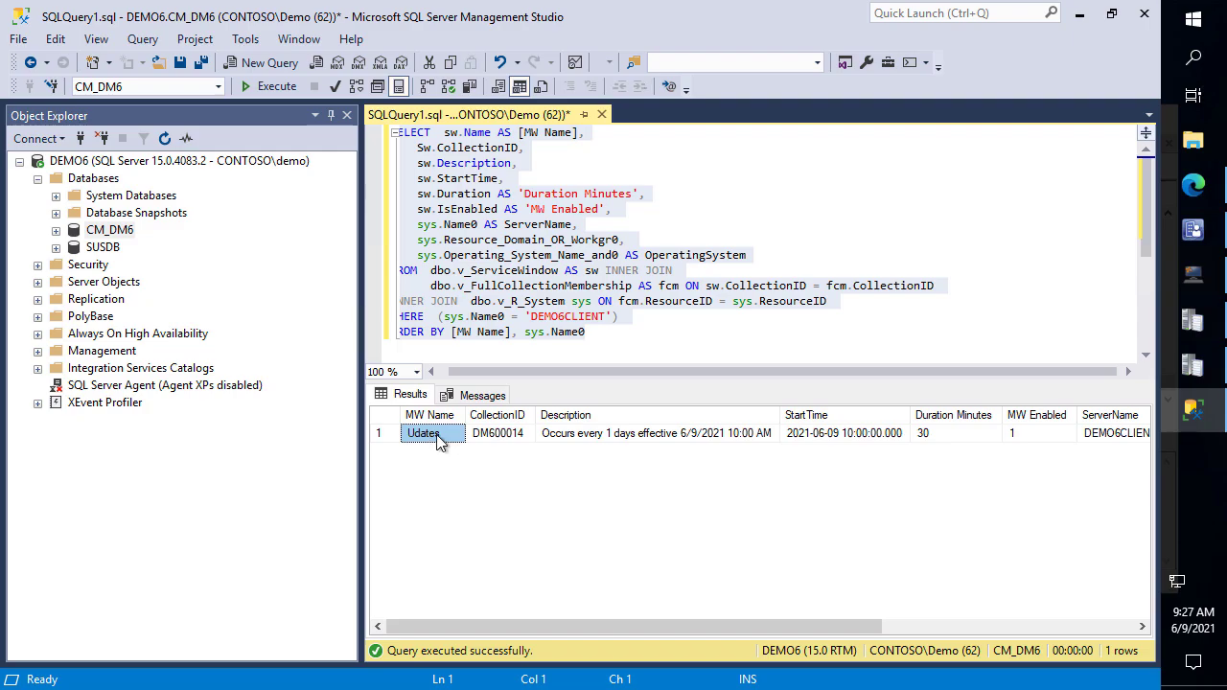
Step: Examine the result row's CollectionID, Description, StartTime, Duration Minutes, MW Enabled and ServerName values, plus its remaining columns
click(498, 434)
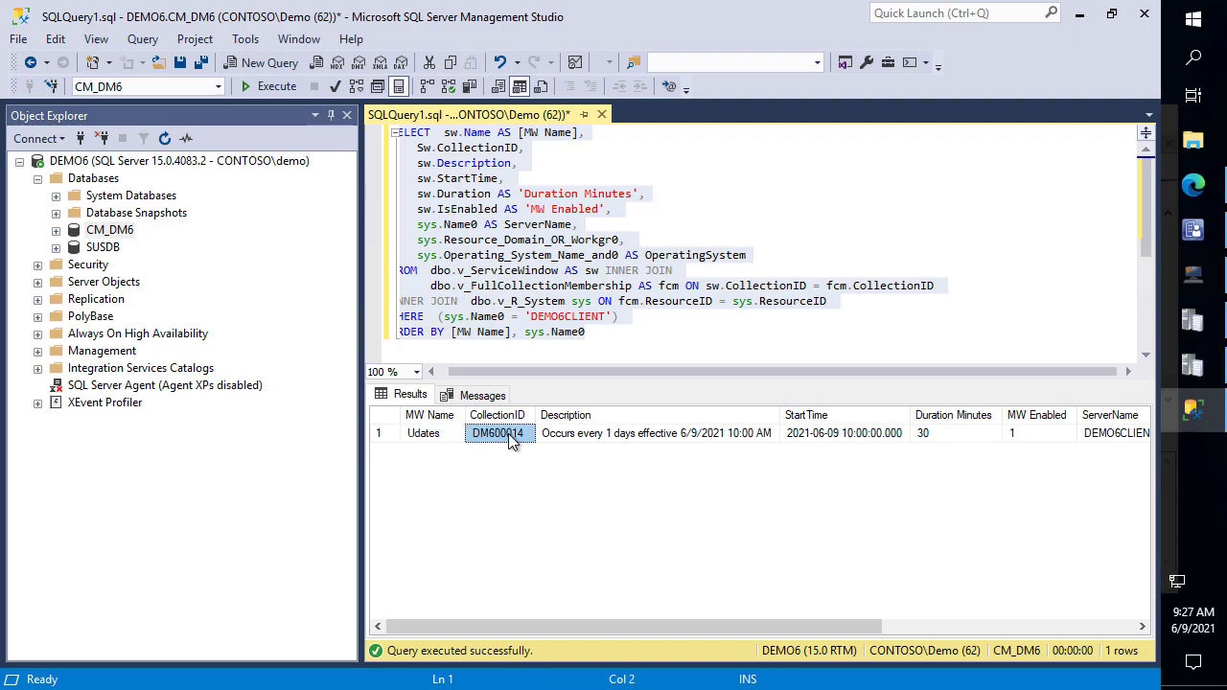
click(660, 439)
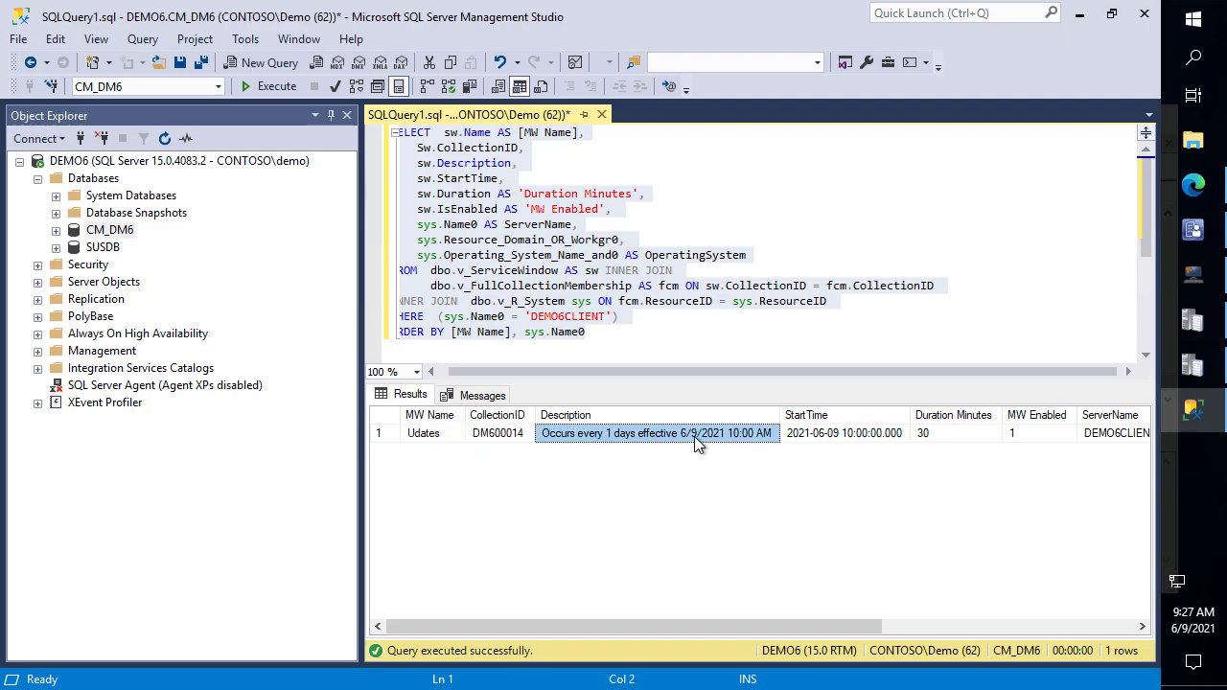
click(830, 441)
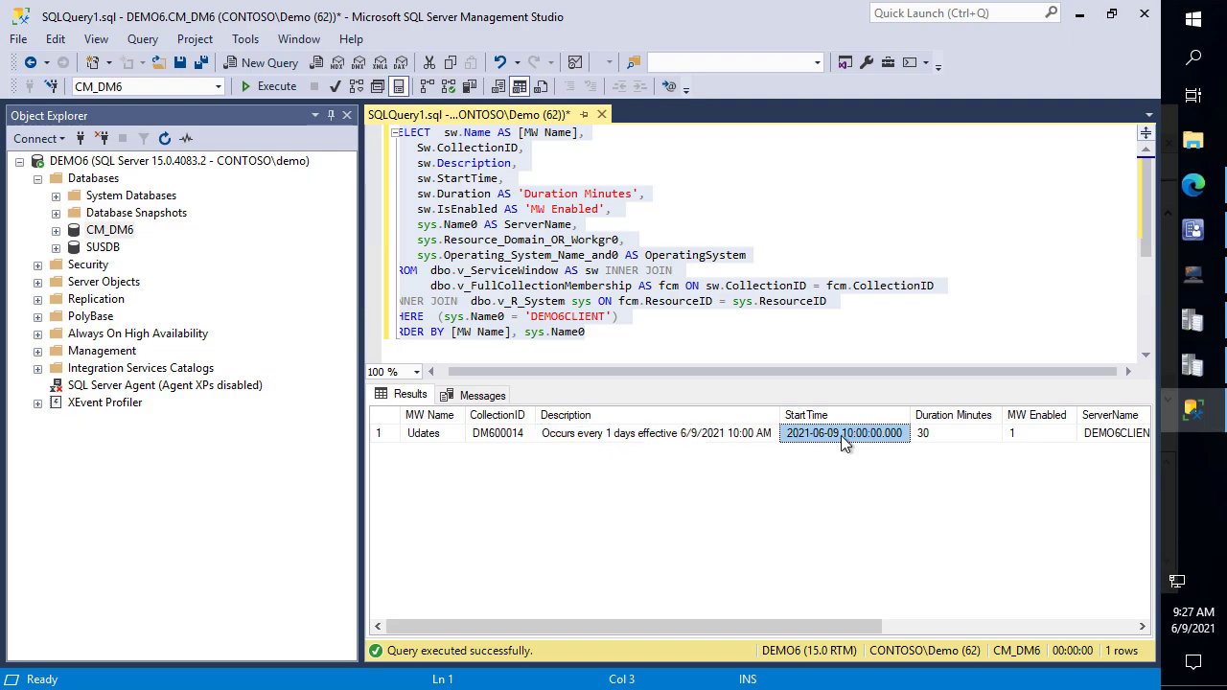
click(961, 438)
click(1054, 434)
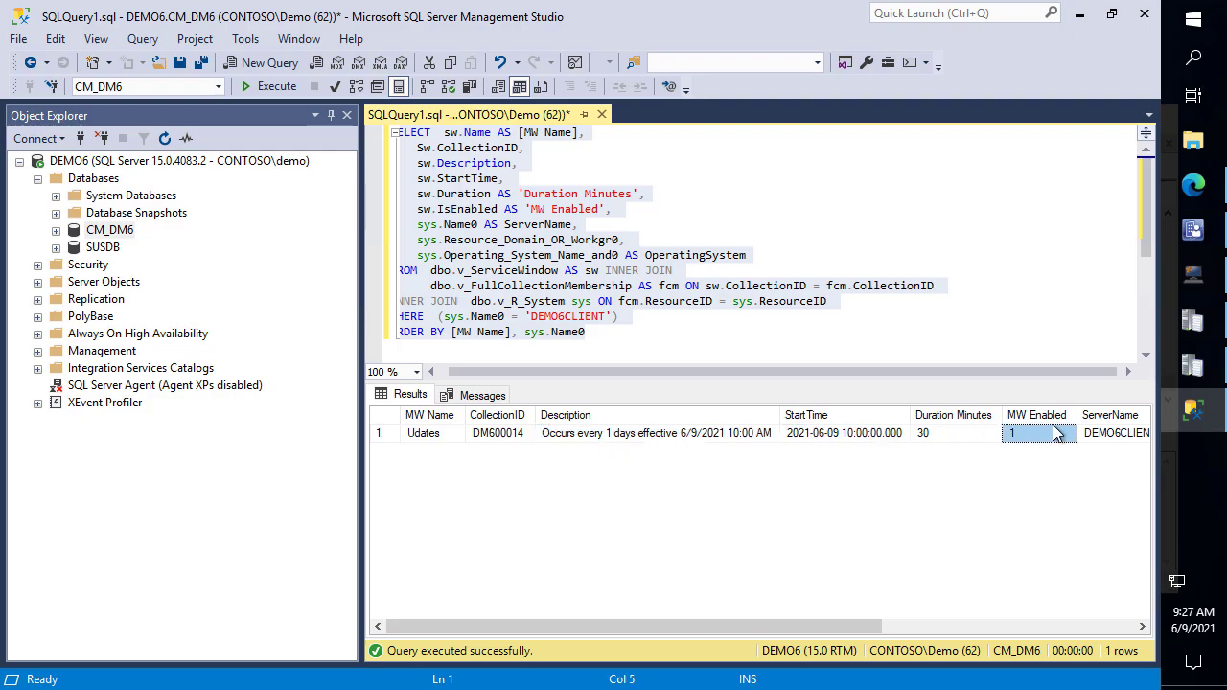
click(1102, 436)
drag(746, 628, 1001, 628)
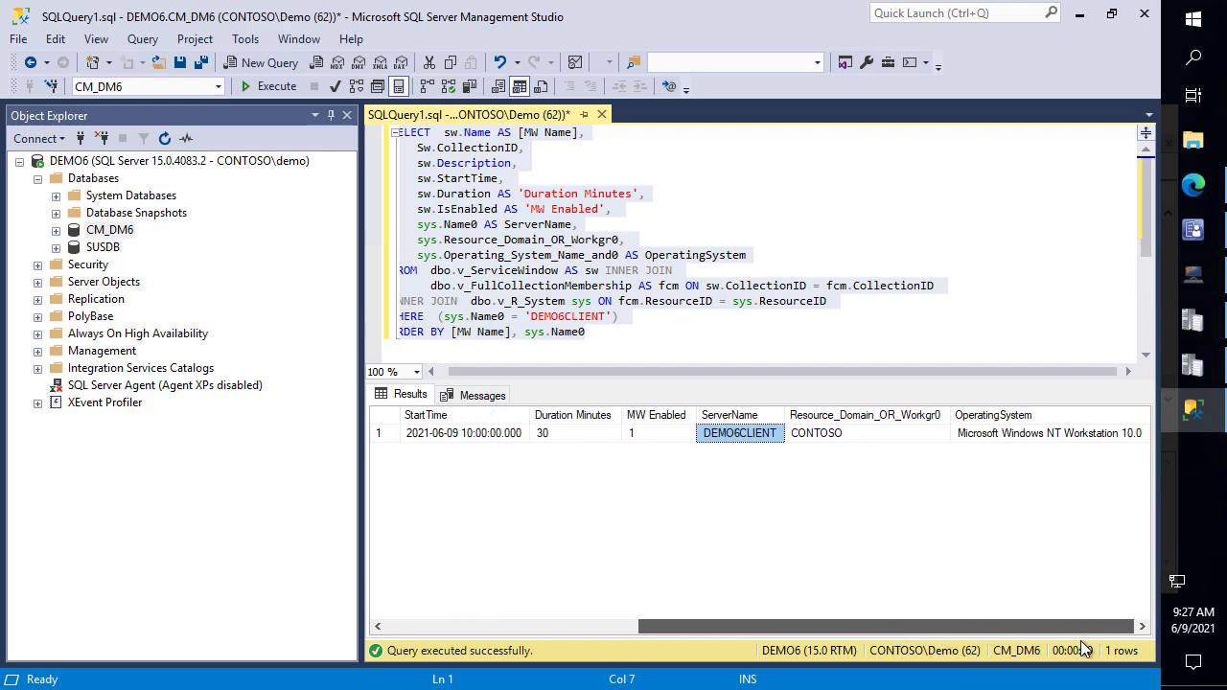
drag(813, 626, 484, 618)
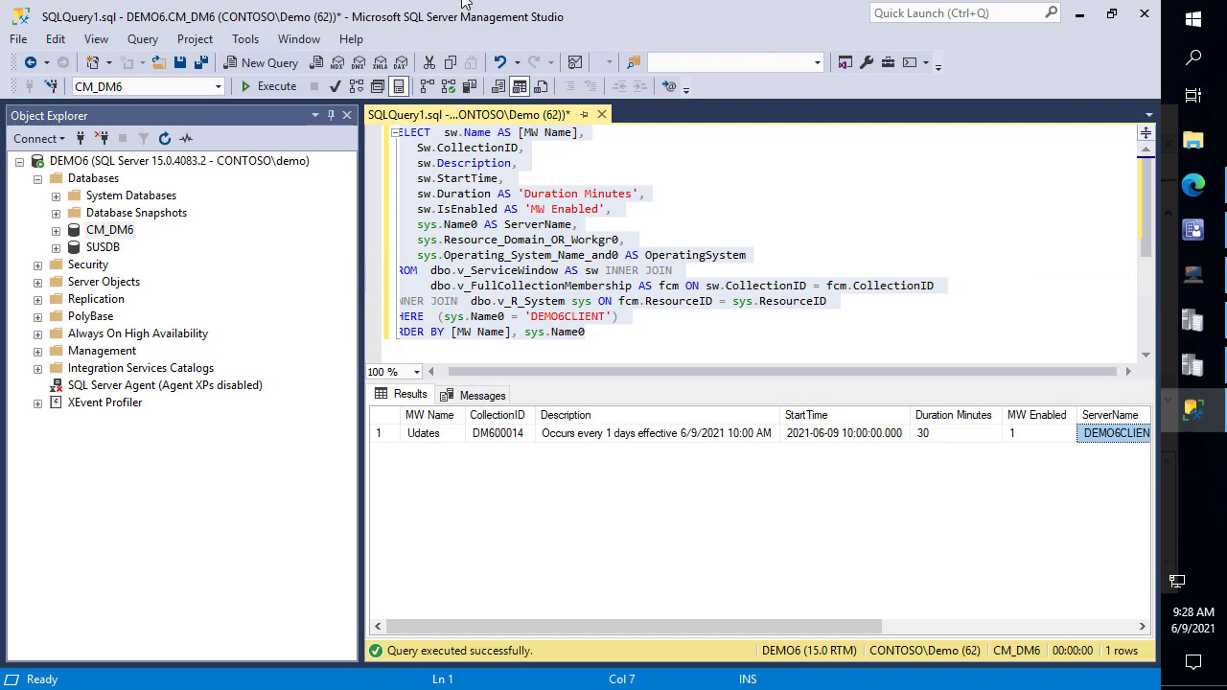
click(534, 1)
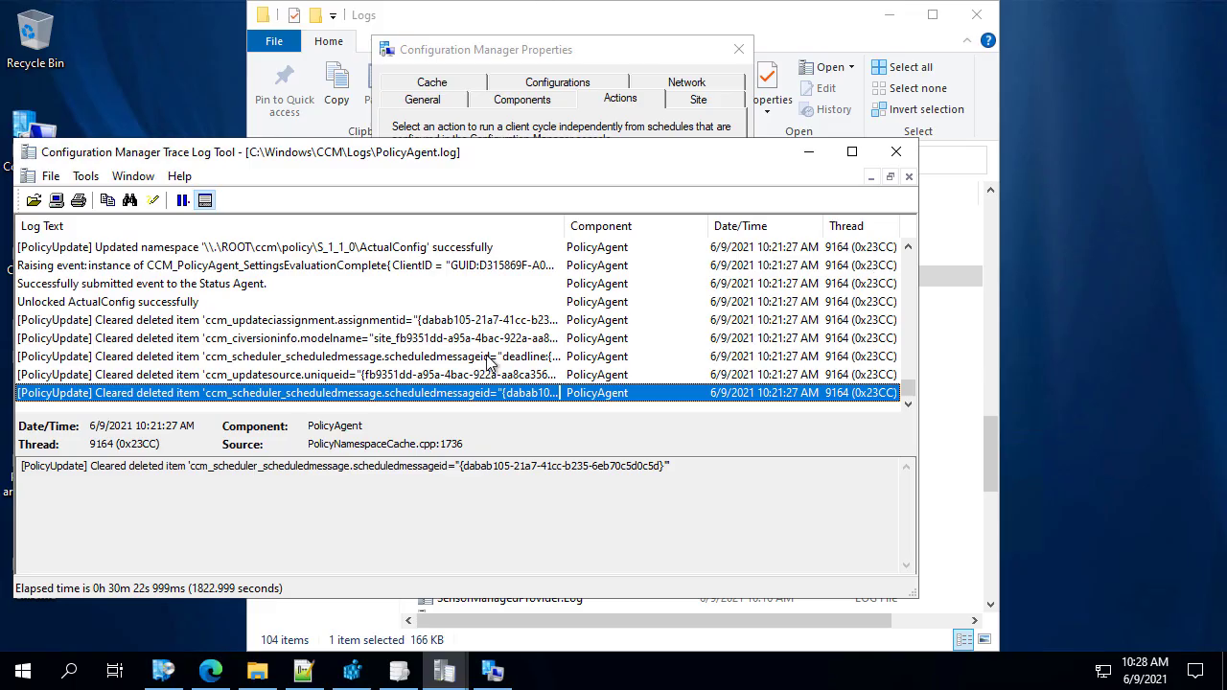
click(331, 1)
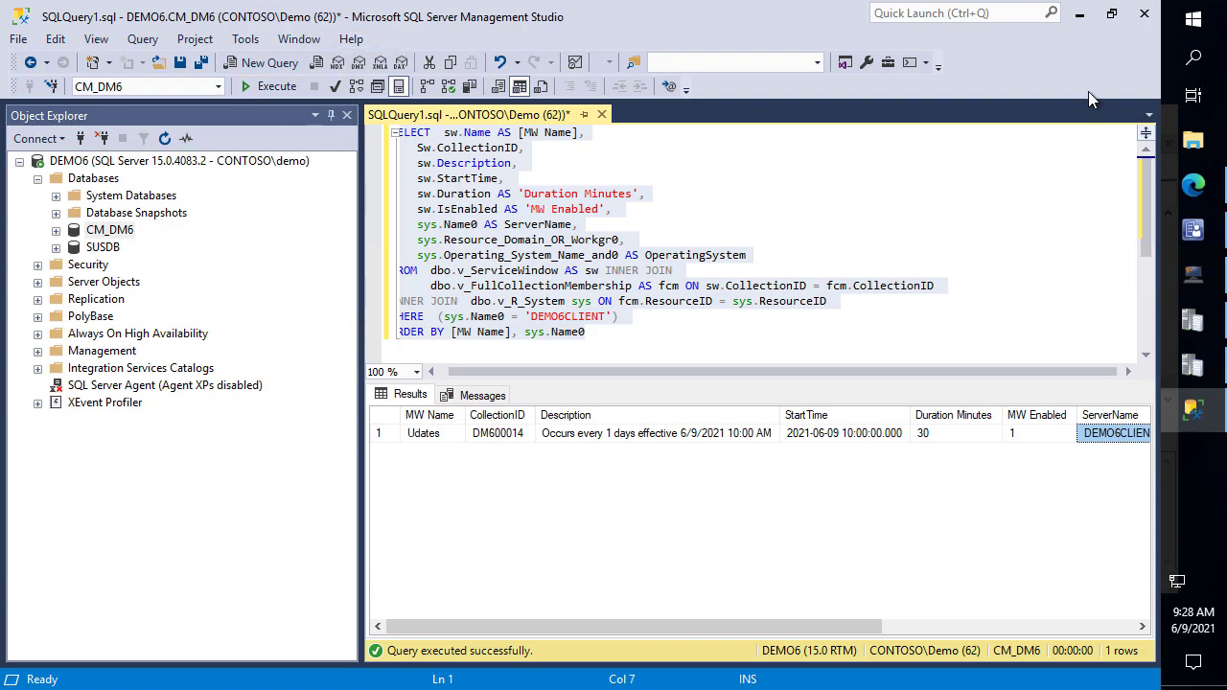
Step: Switch to Configuration Manager and check which maintenance windows are assigned to the All Desktop and Server Clients collection
click(1193, 229)
click(463, 278)
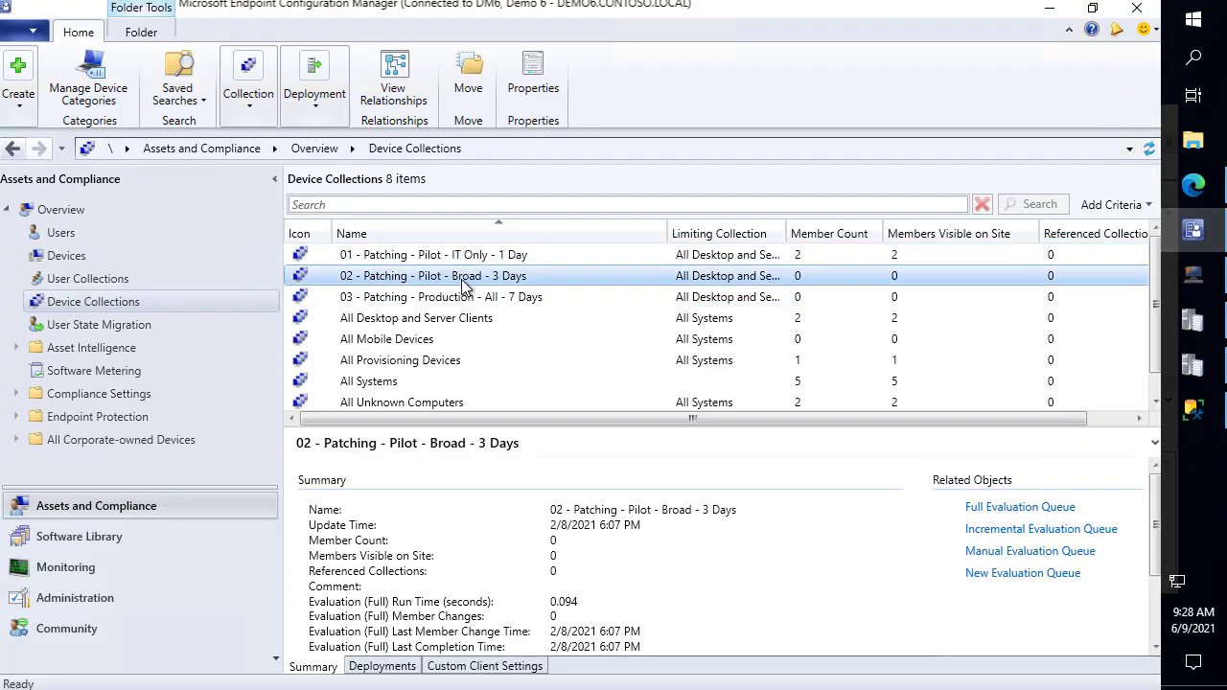
click(481, 320)
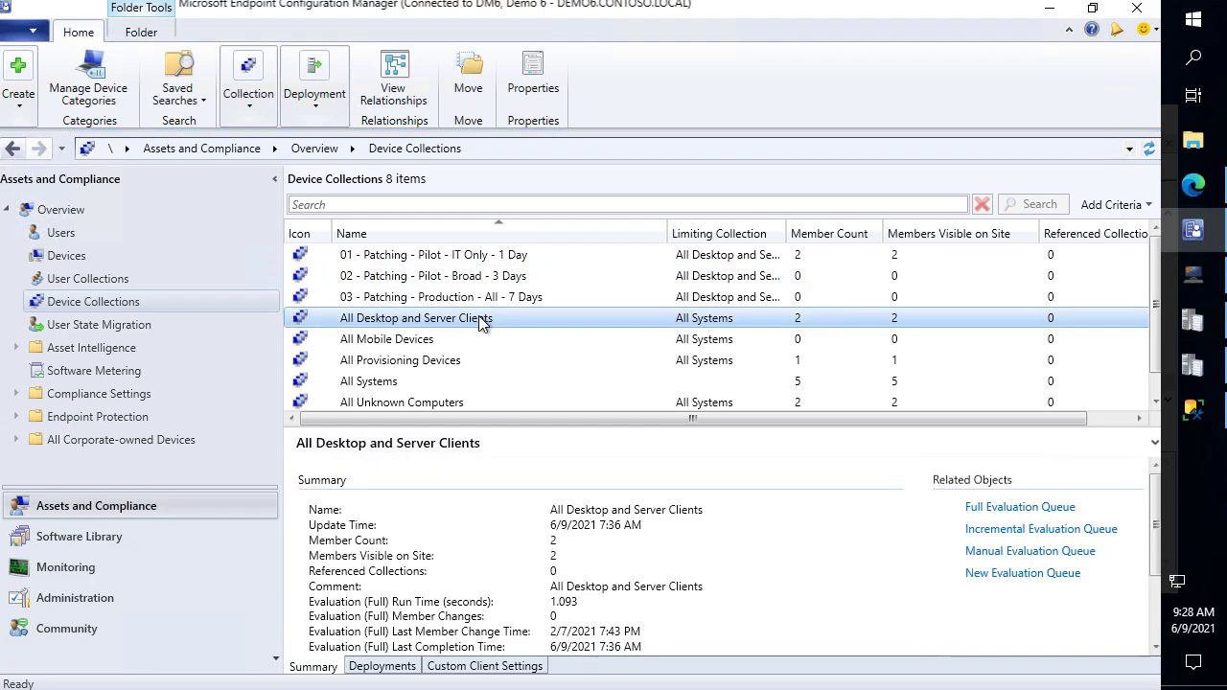
right_click(481, 320)
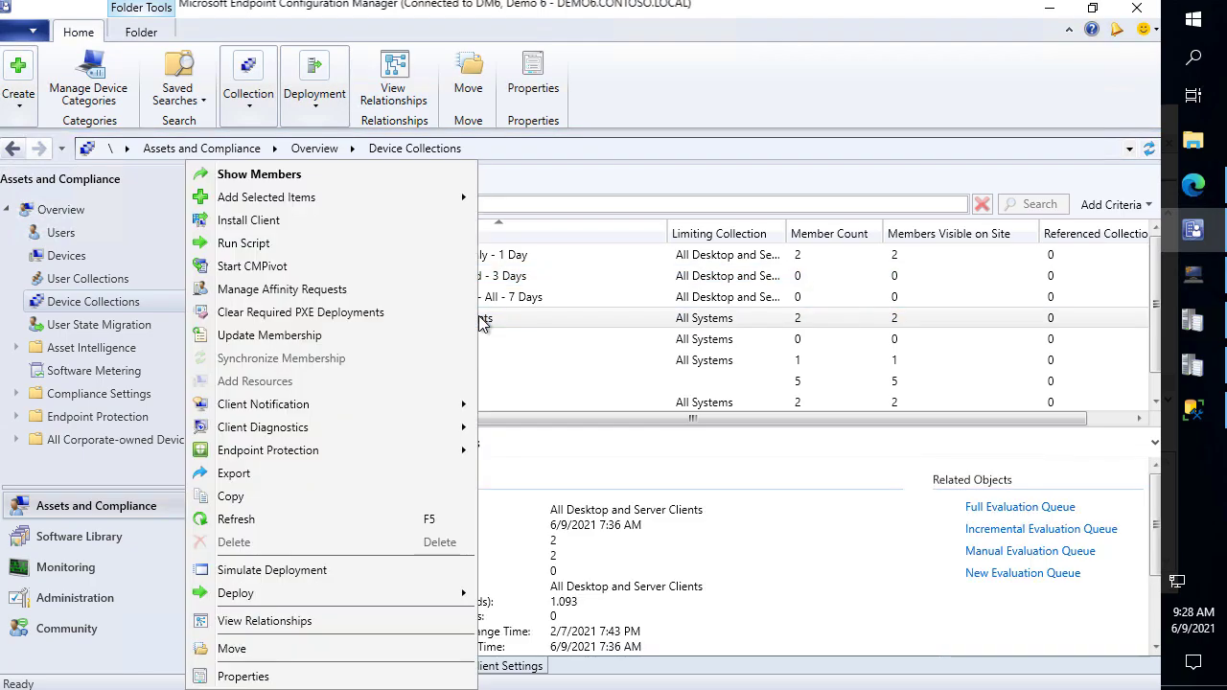
click(269, 675)
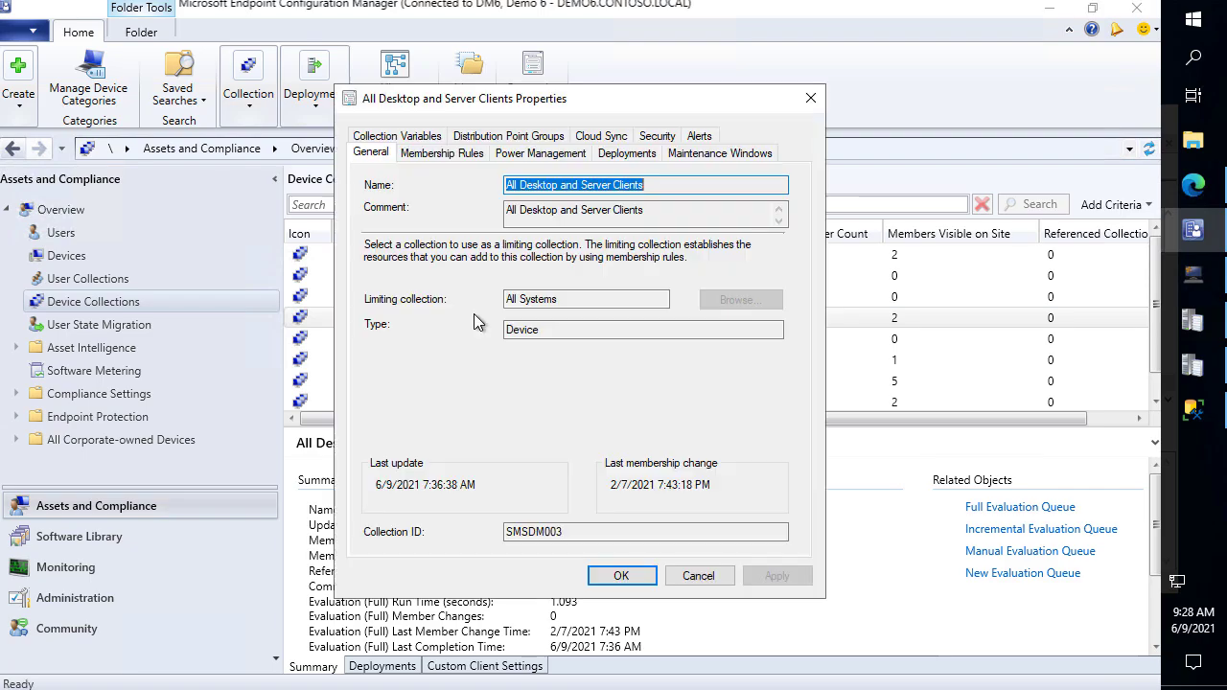
click(719, 153)
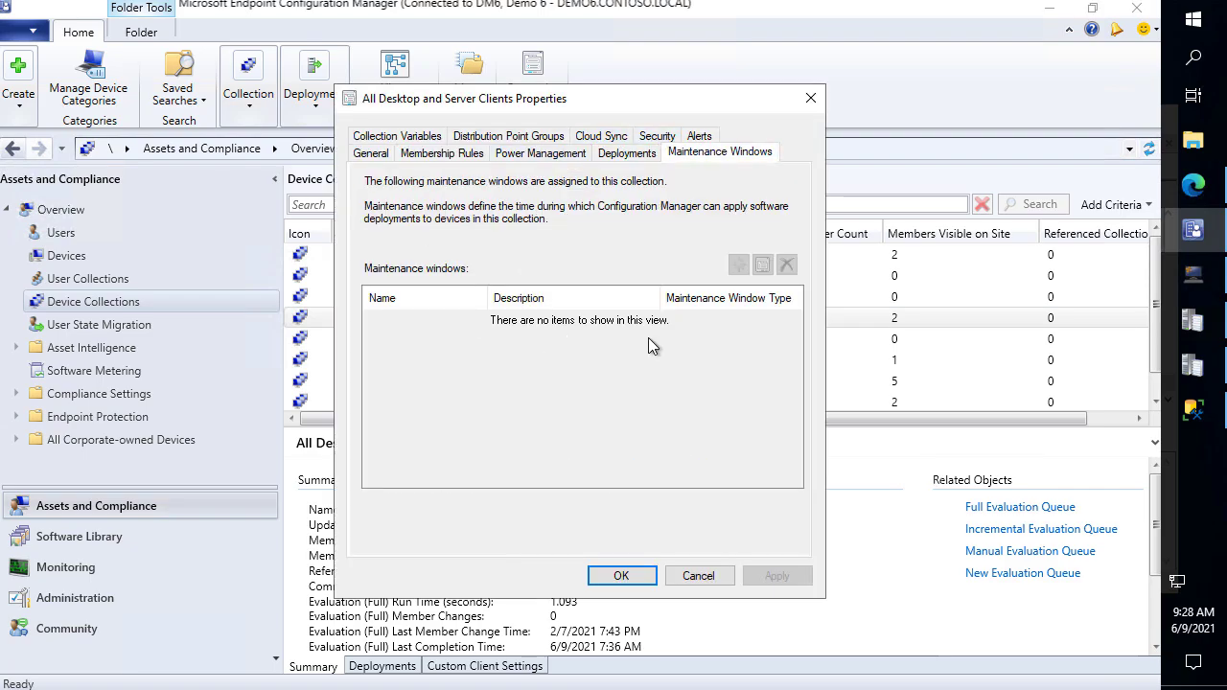
click(812, 103)
Step: Open the membership rules in the properties of the 02 - Patching - Pilot - Broad - 3 Days collection
scroll(470, 349, down, 1)
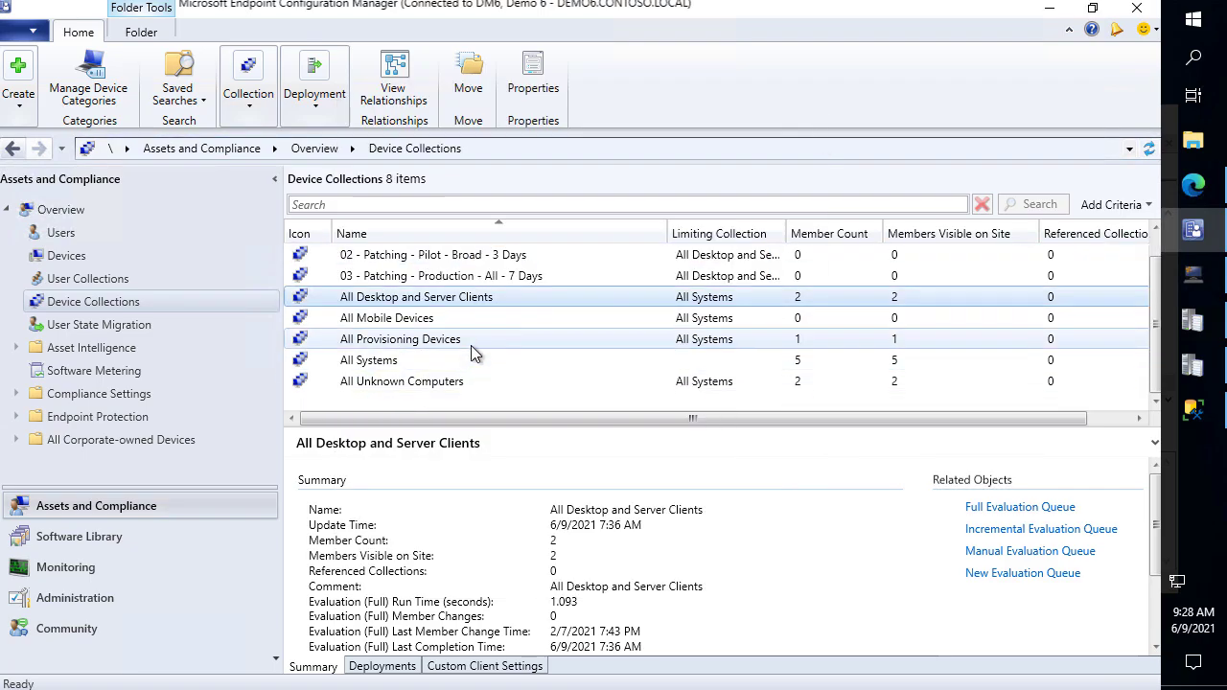
click(427, 343)
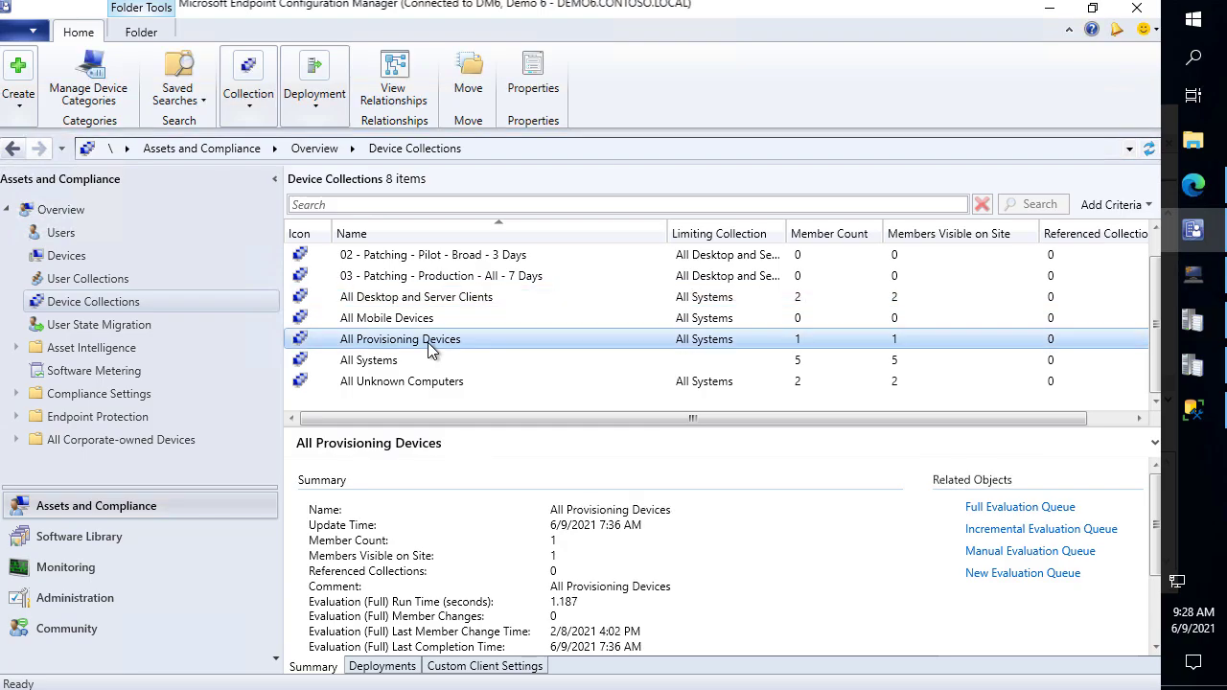
scroll(424, 367, up, 1)
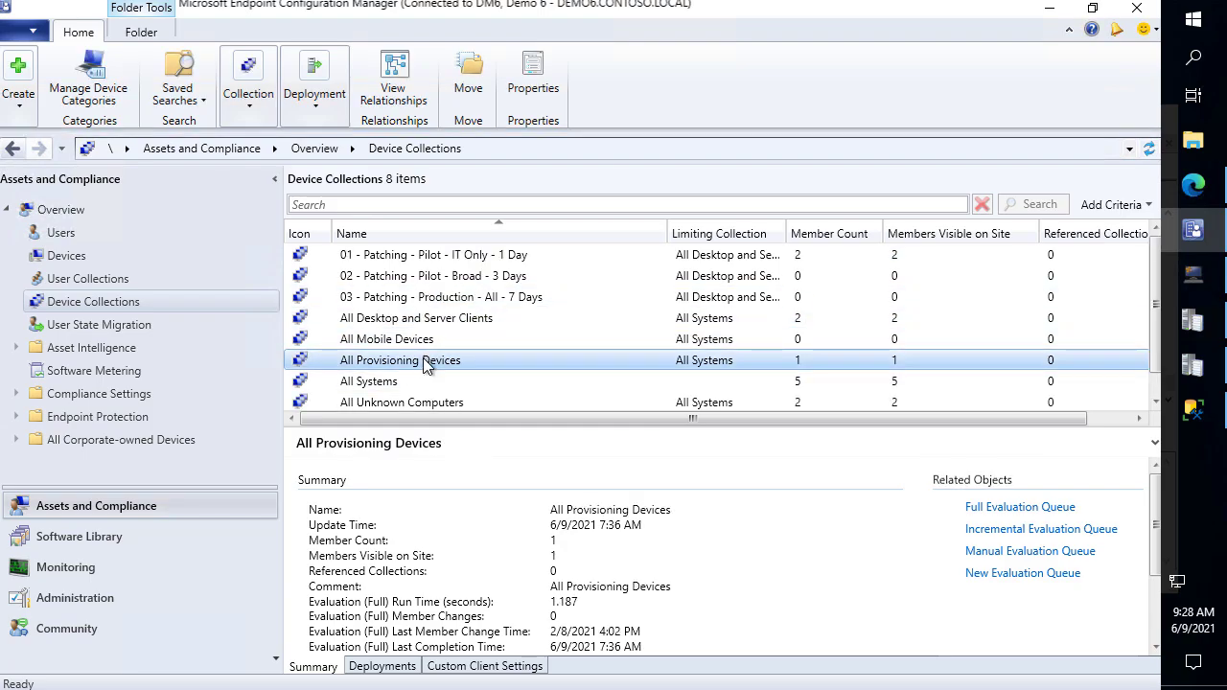
click(524, 280)
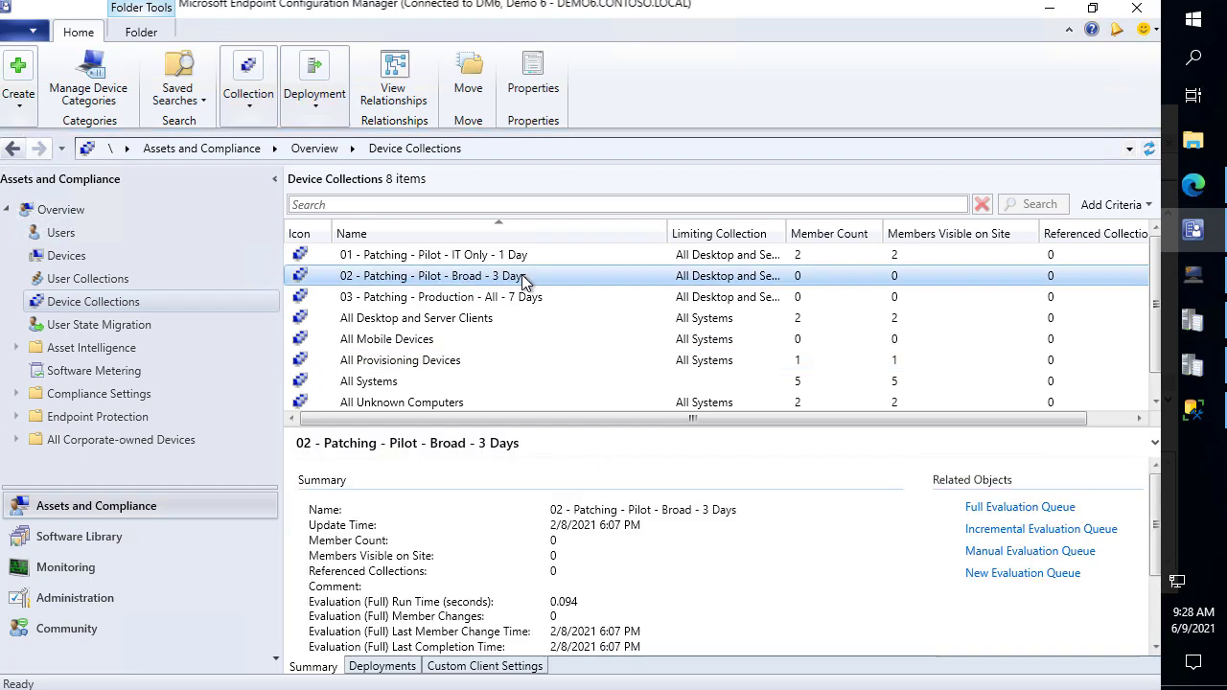
right_click(523, 278)
click(288, 676)
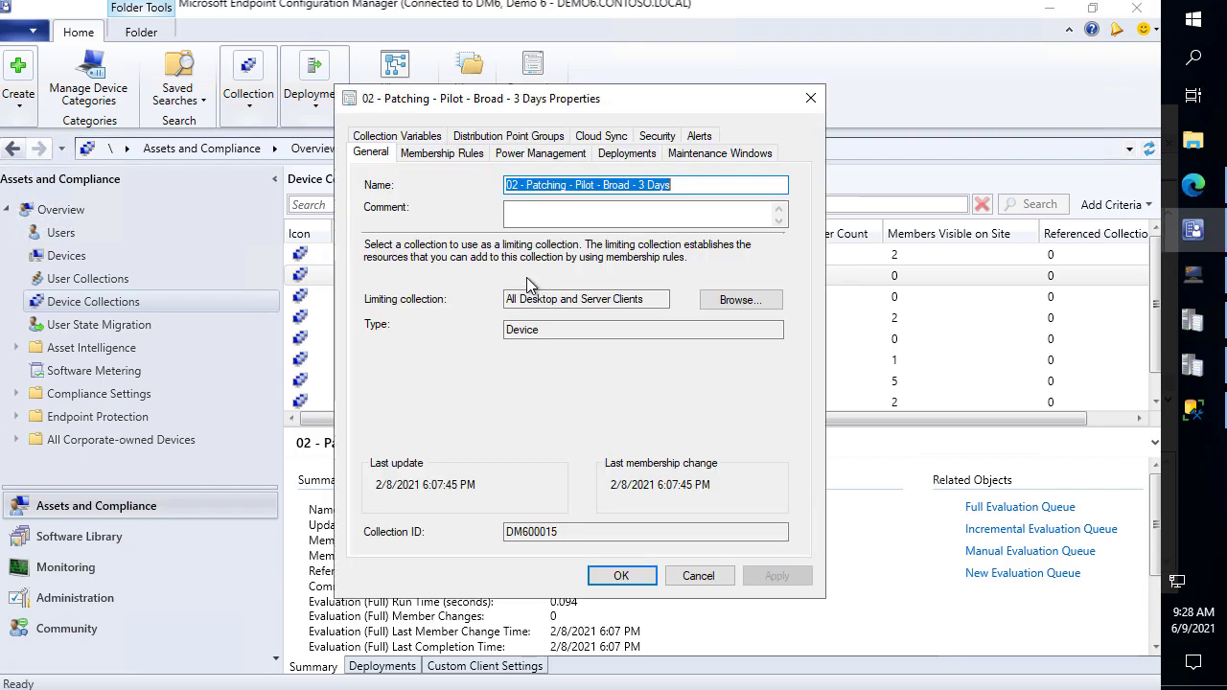
click(448, 153)
Step: Start a direct membership rule and search the system resources for the name demo6
click(585, 390)
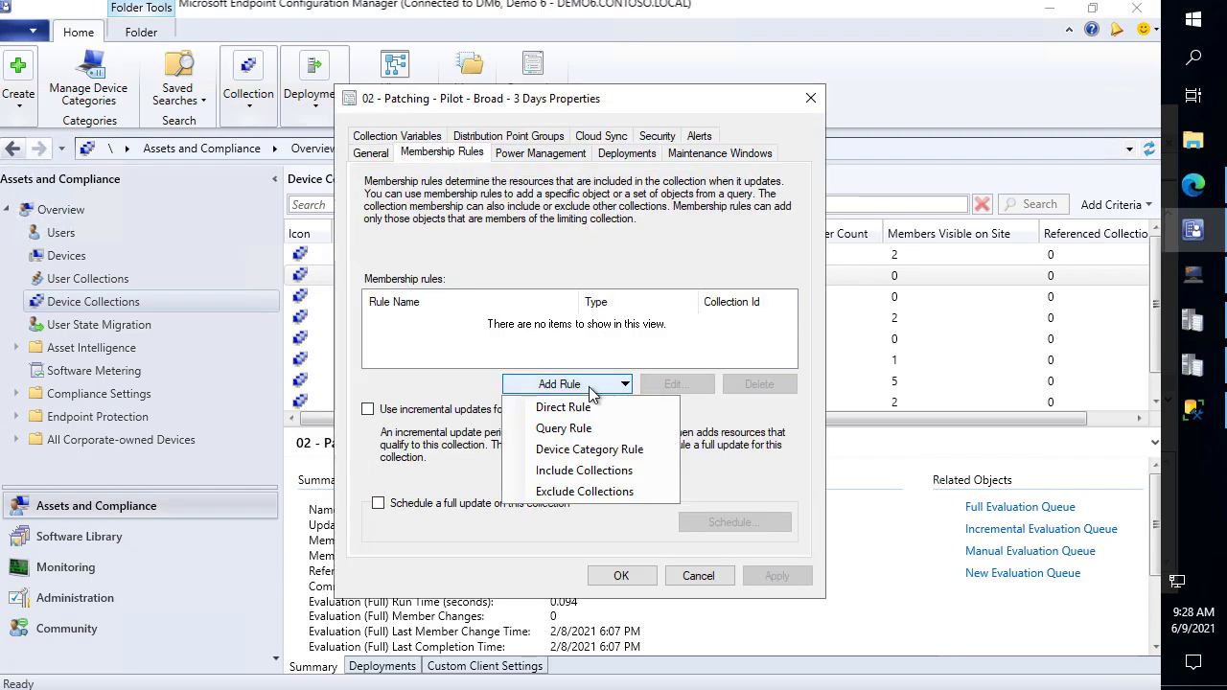
click(583, 406)
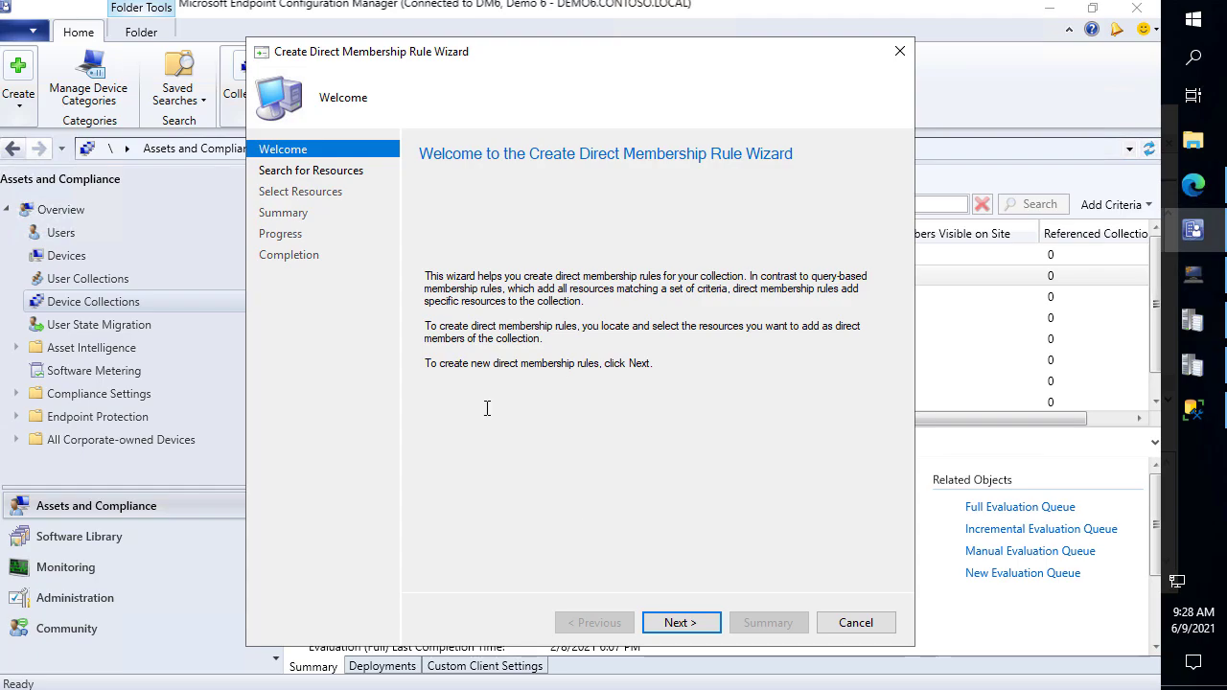
click(686, 623)
click(636, 474)
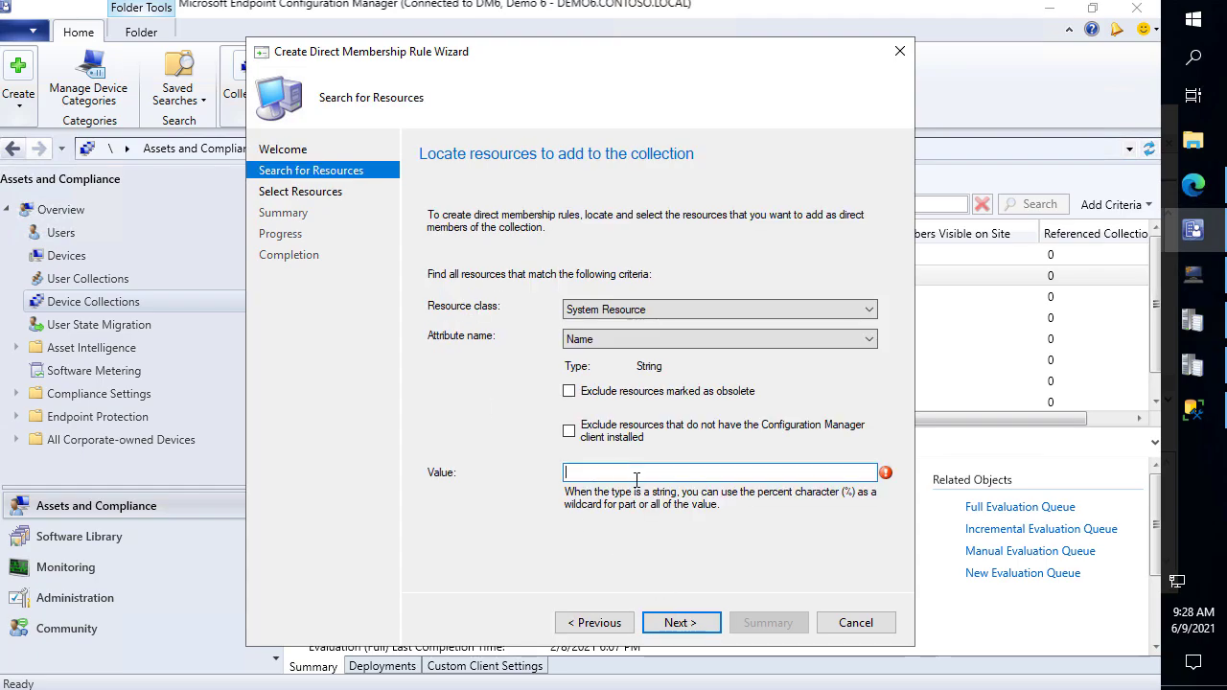
text(demo6)
key(Return)
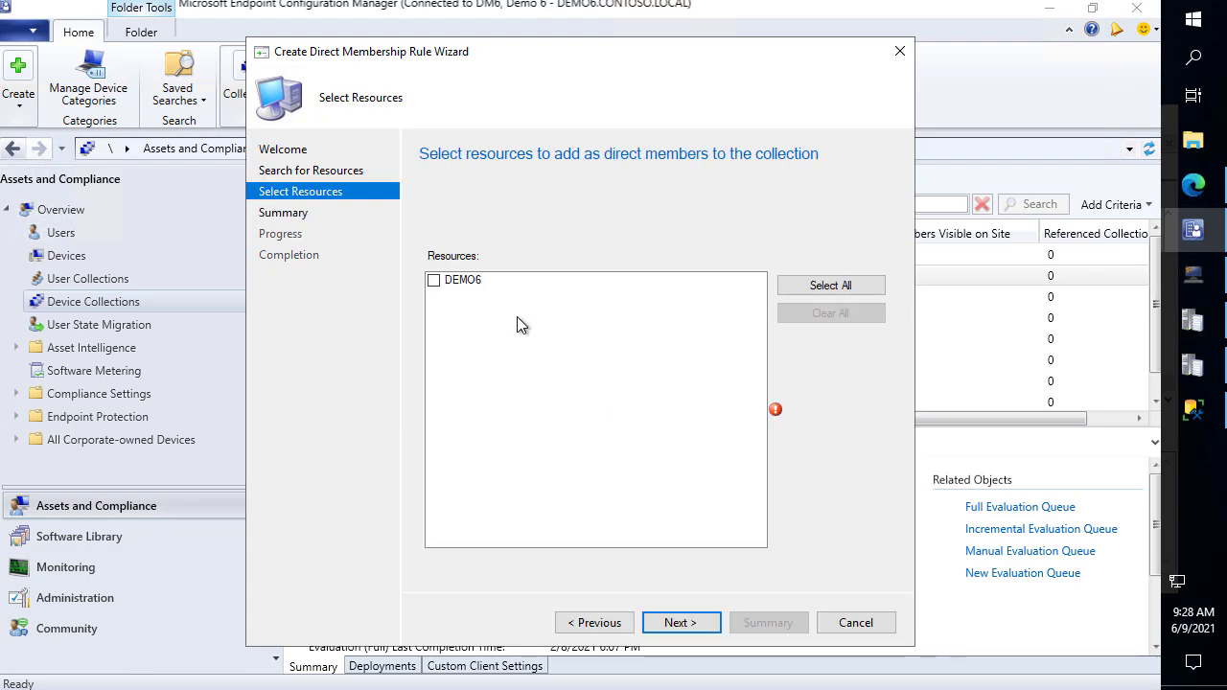
Step: Go back to change the resource name to demo6client, and add DEMO6CLIENT as a direct member of the collection
click(628, 624)
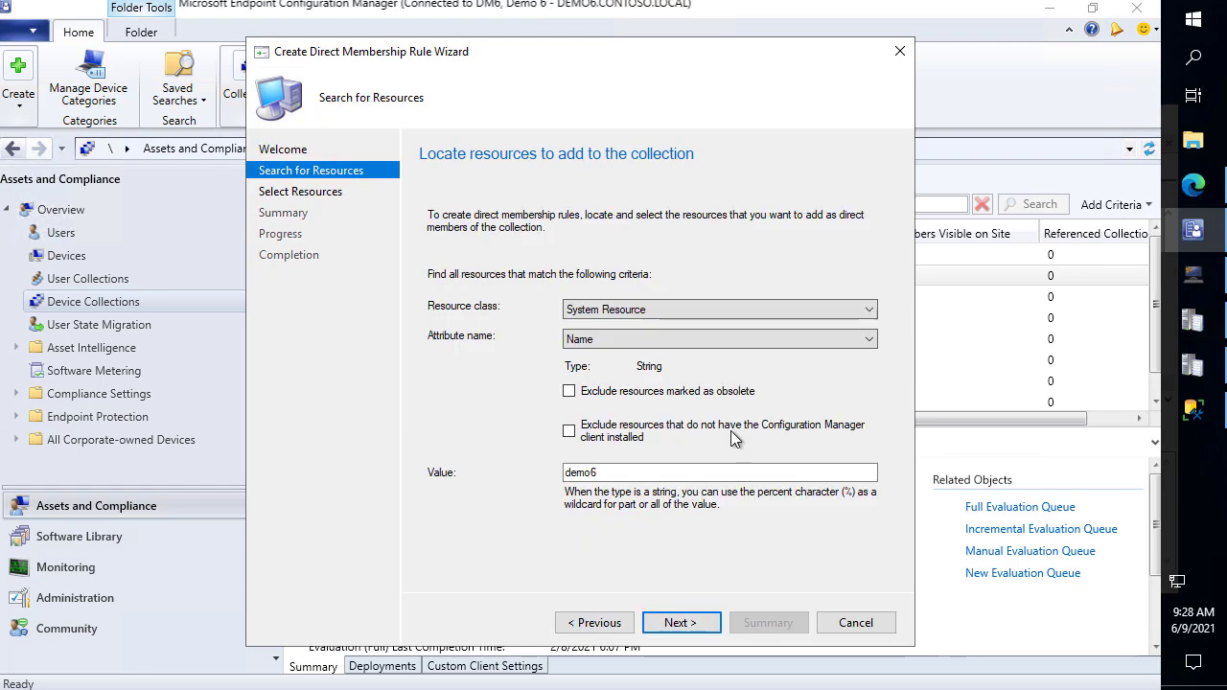
click(657, 470)
text(clk)
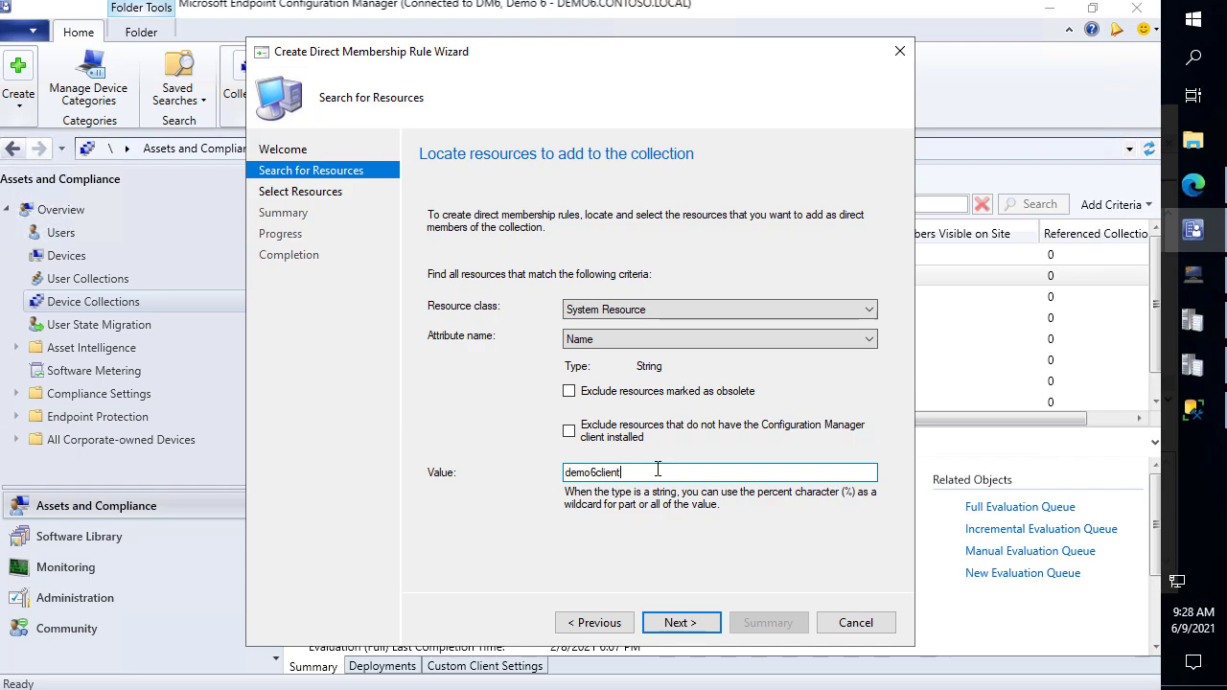
click(668, 619)
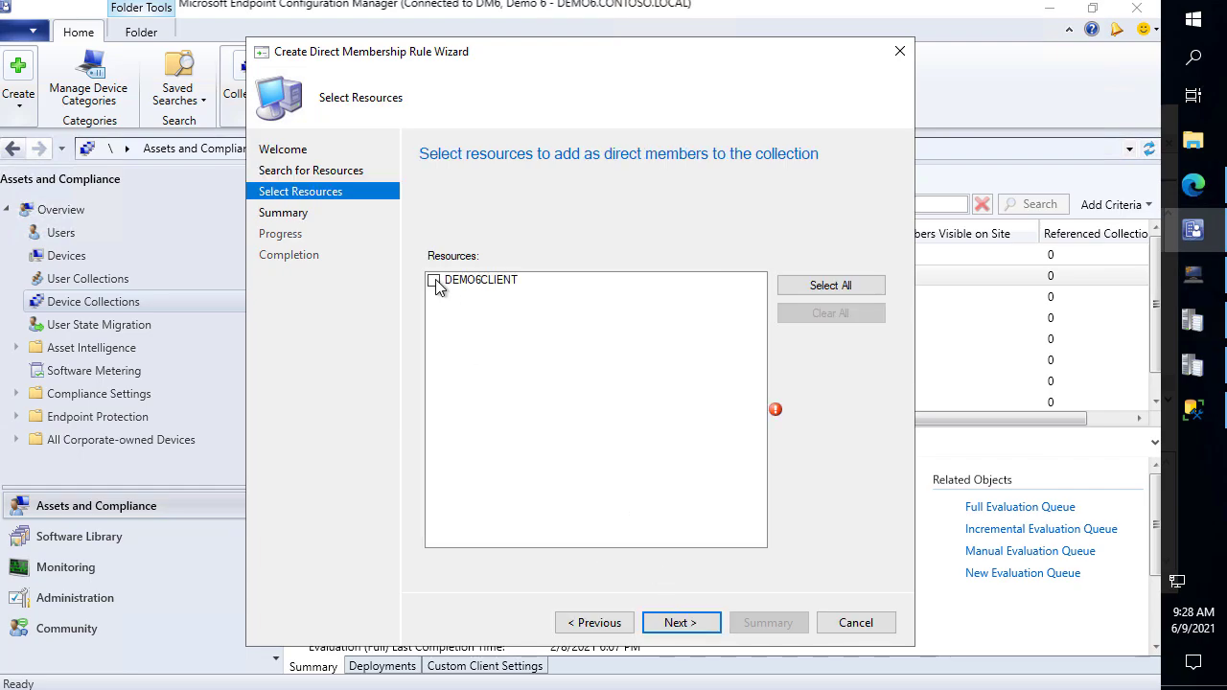
click(433, 281)
click(688, 620)
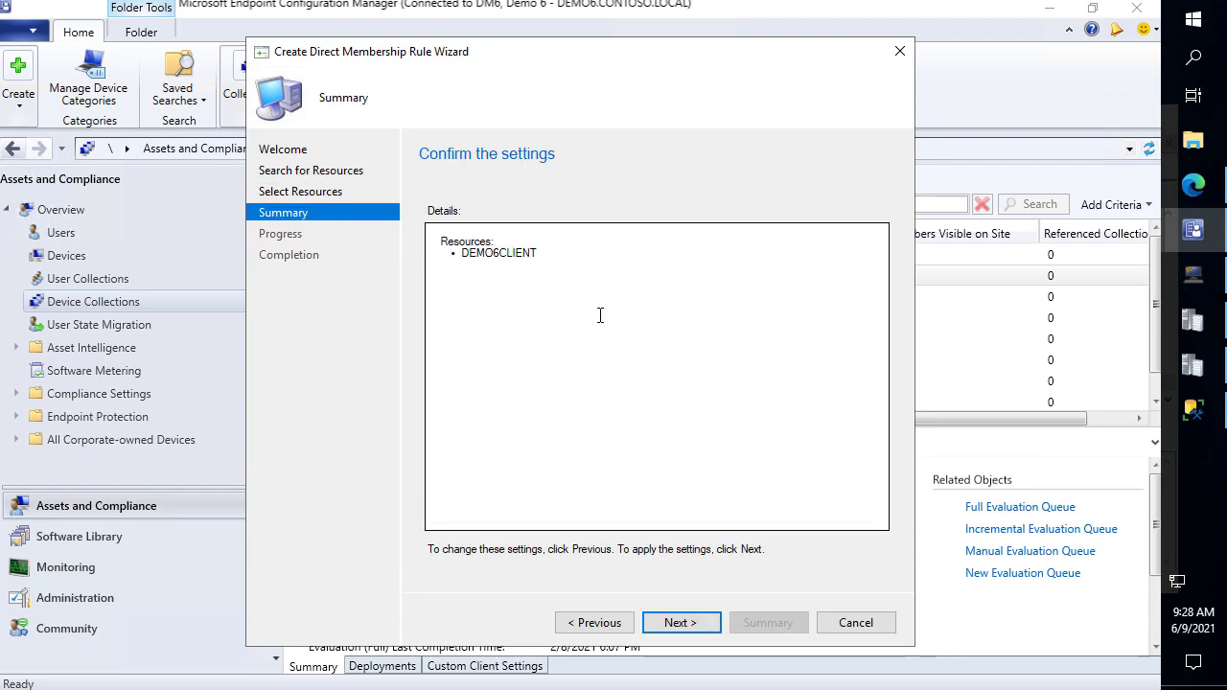
click(690, 624)
click(842, 623)
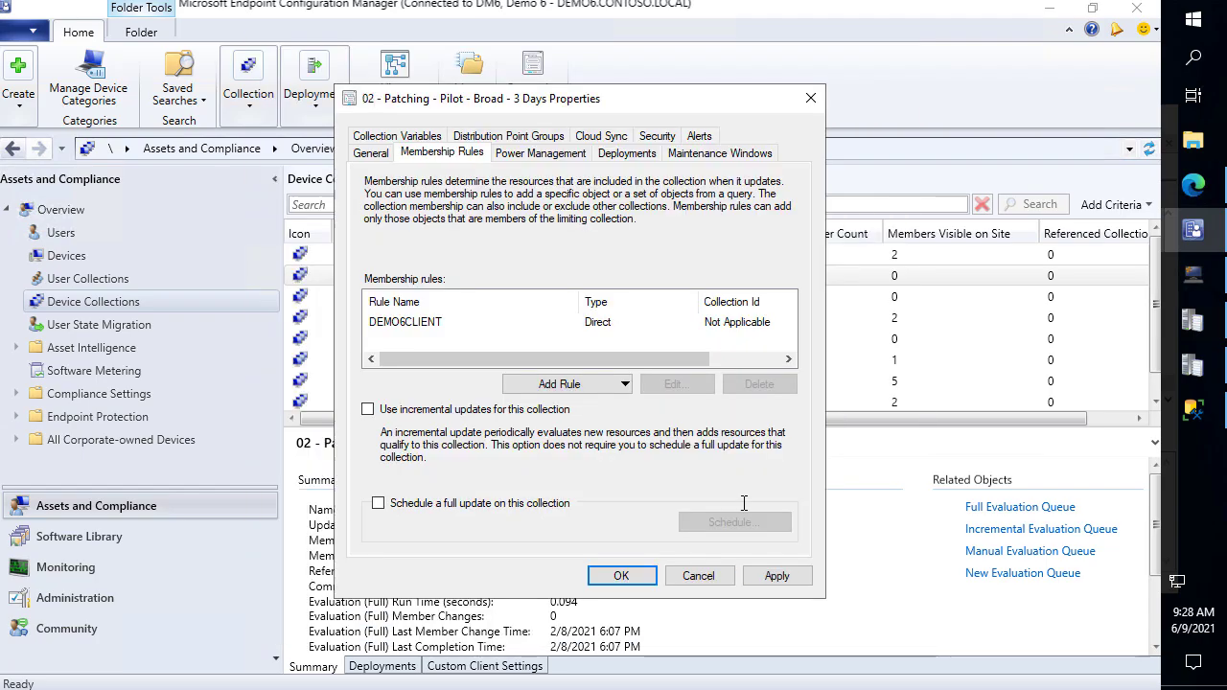
Step: Create and apply a maintenance window named updates 2 that recurs daily from 1:00 AM to 4:00 AM for all deployments
click(752, 153)
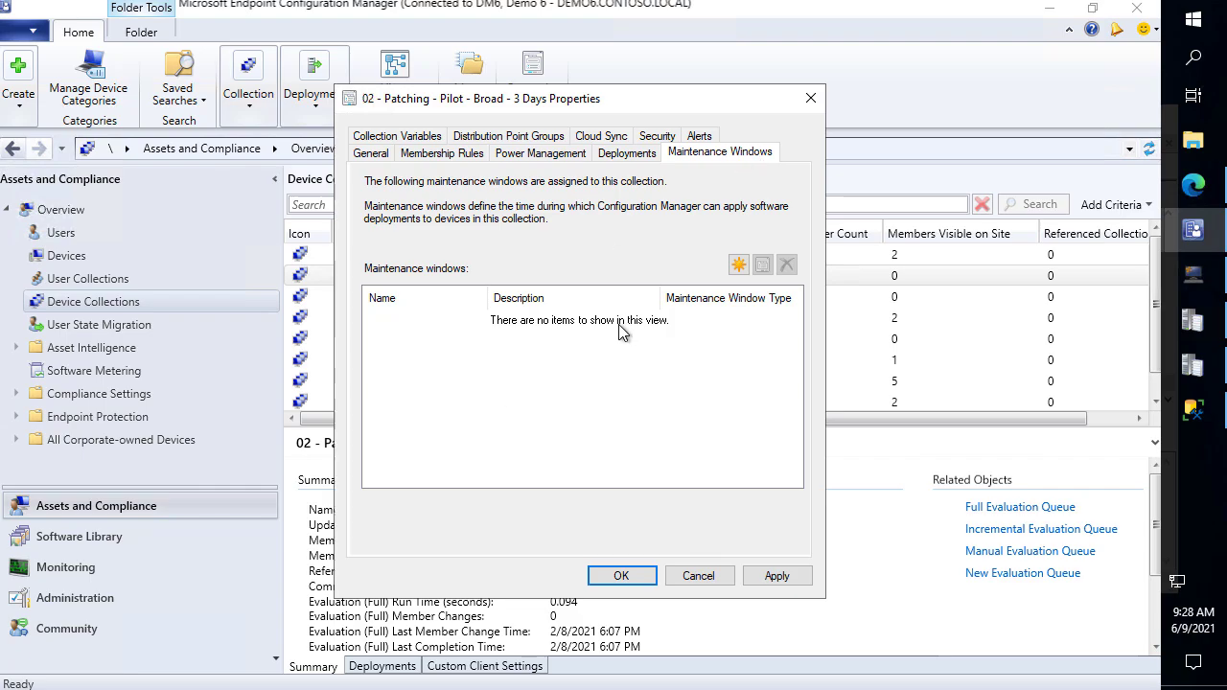
click(738, 264)
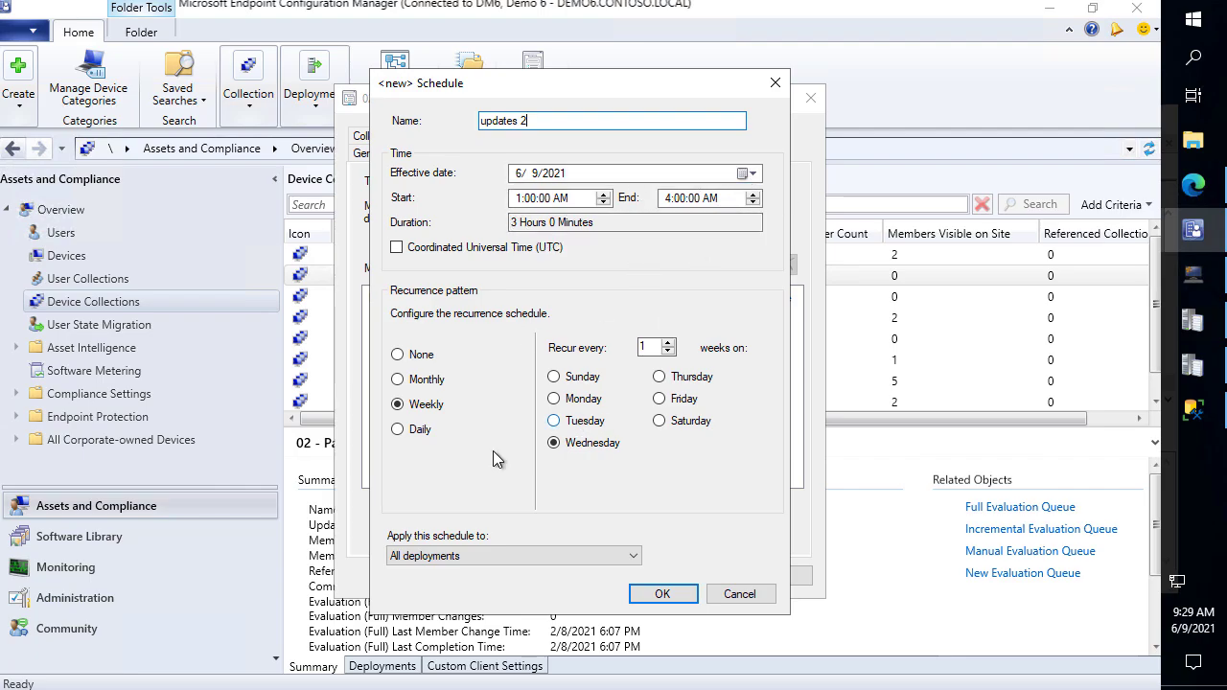
click(397, 429)
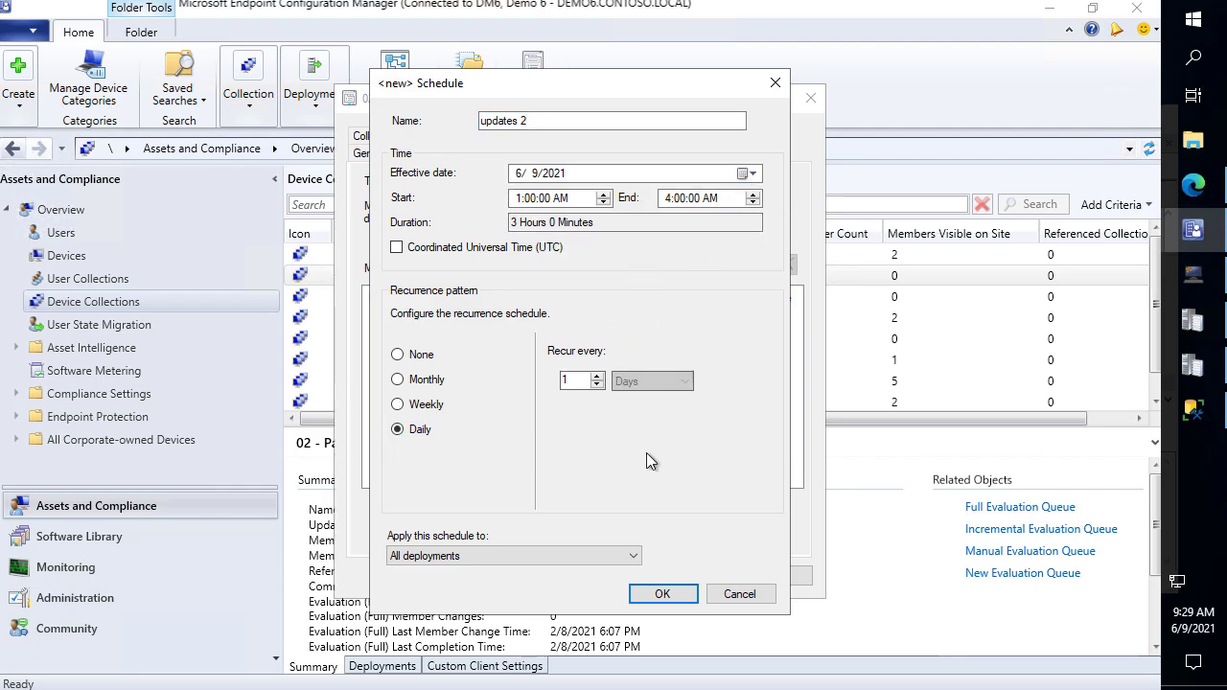
click(679, 595)
click(778, 576)
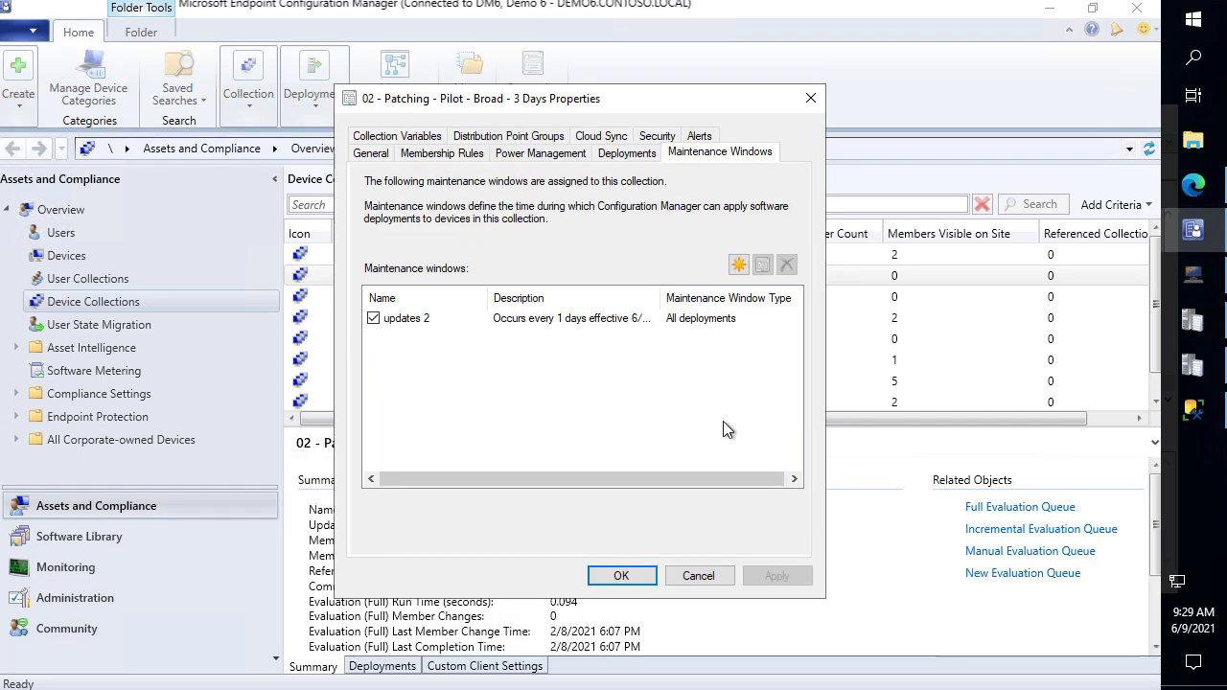
Step: Start a new maintenance window for the 02 - Patching - Pilot - Broad - 3 Days collection and set its start time to 10:30 AM
click(738, 266)
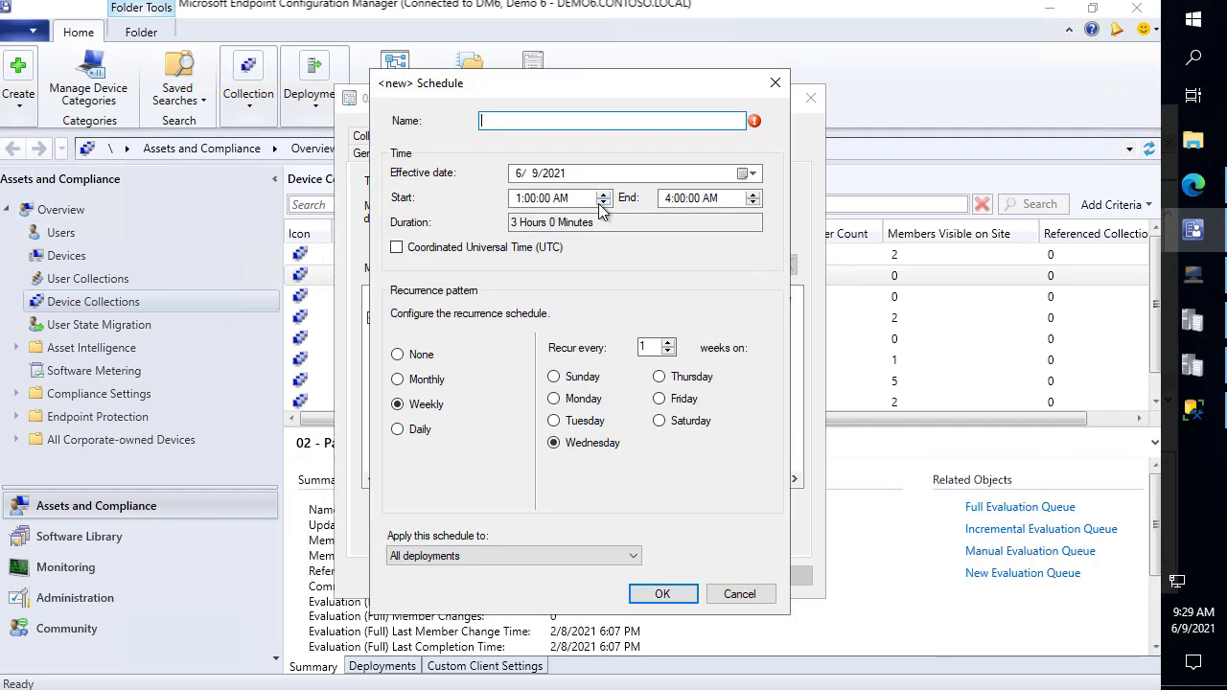
click(559, 203)
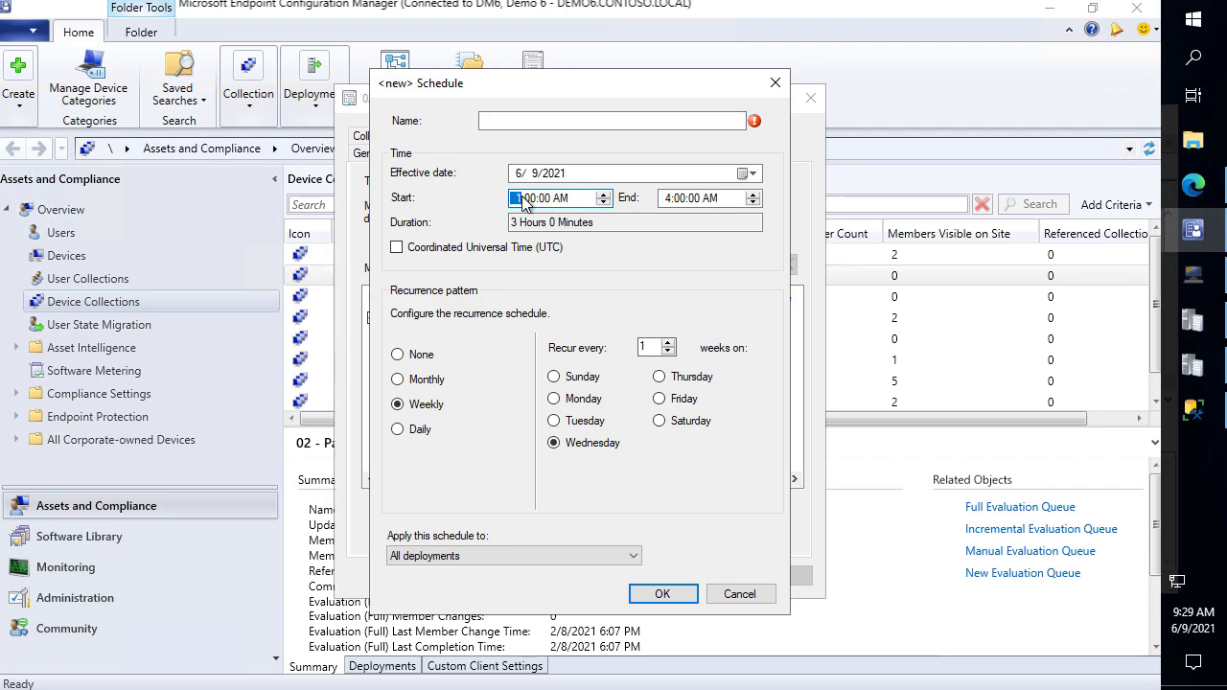
click(603, 202)
key(Right)
key(Right)
key(Right)
click(603, 195)
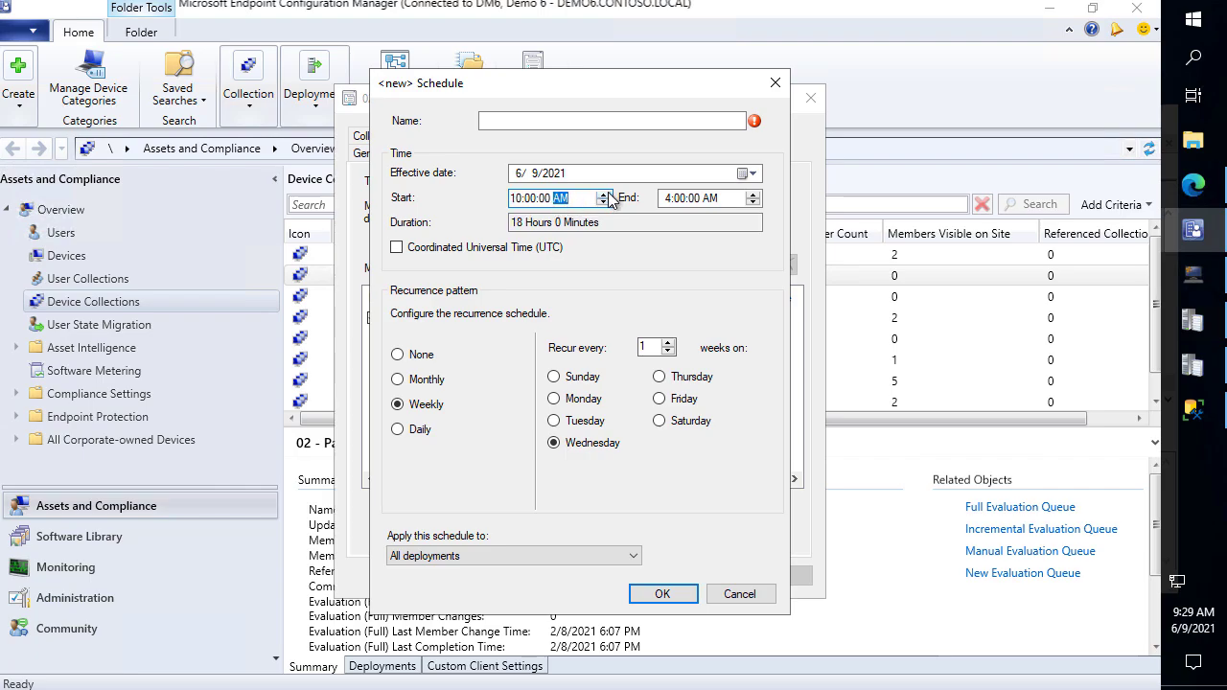
click(534, 199)
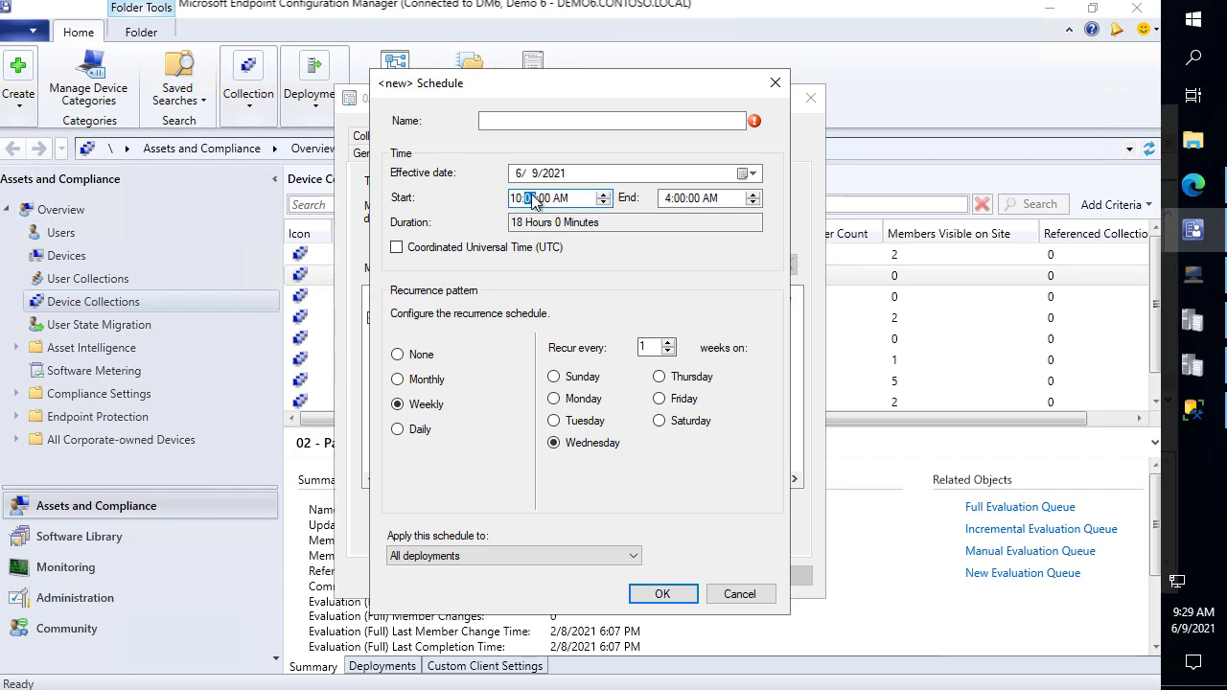
click(604, 195)
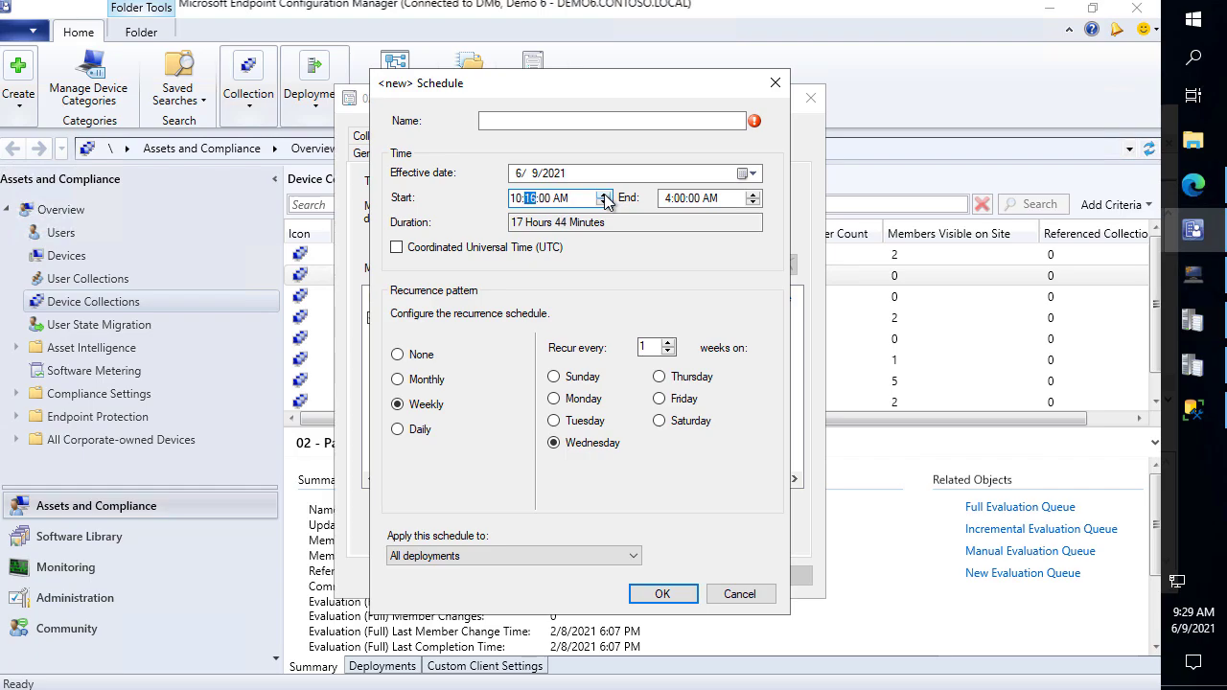
click(604, 194)
Step: Set the new maintenance window's end time to 2:00 PM
click(680, 199)
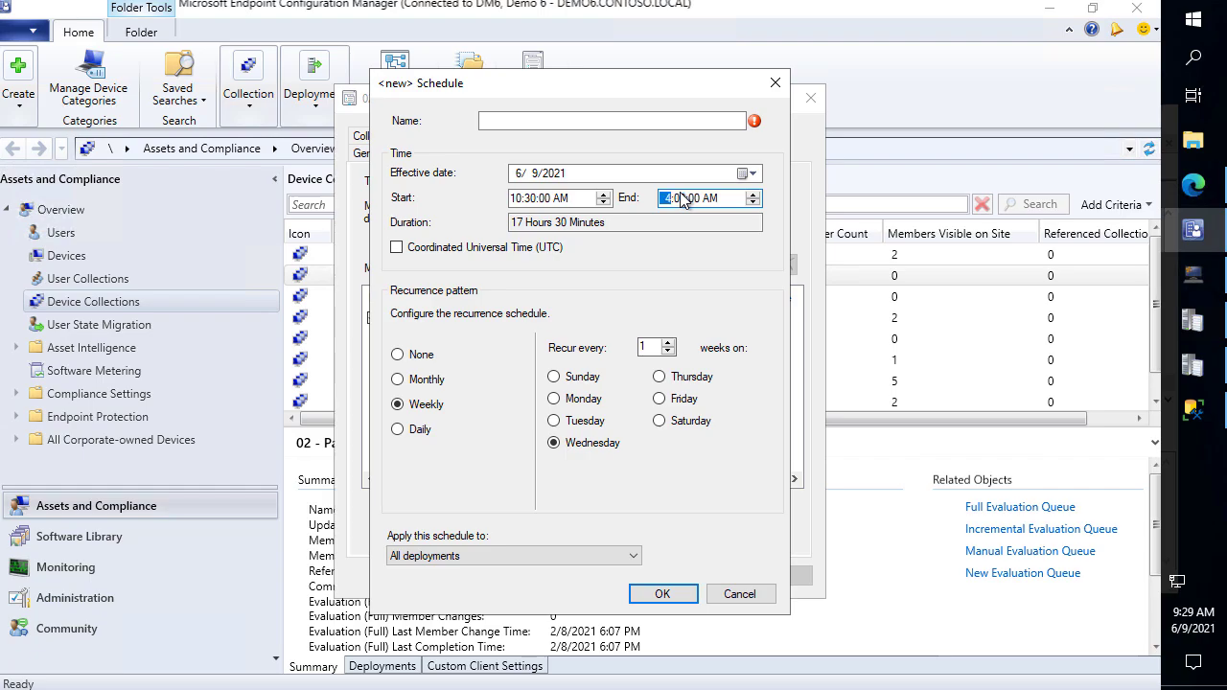
click(709, 198)
click(669, 198)
click(753, 204)
click(753, 203)
click(709, 199)
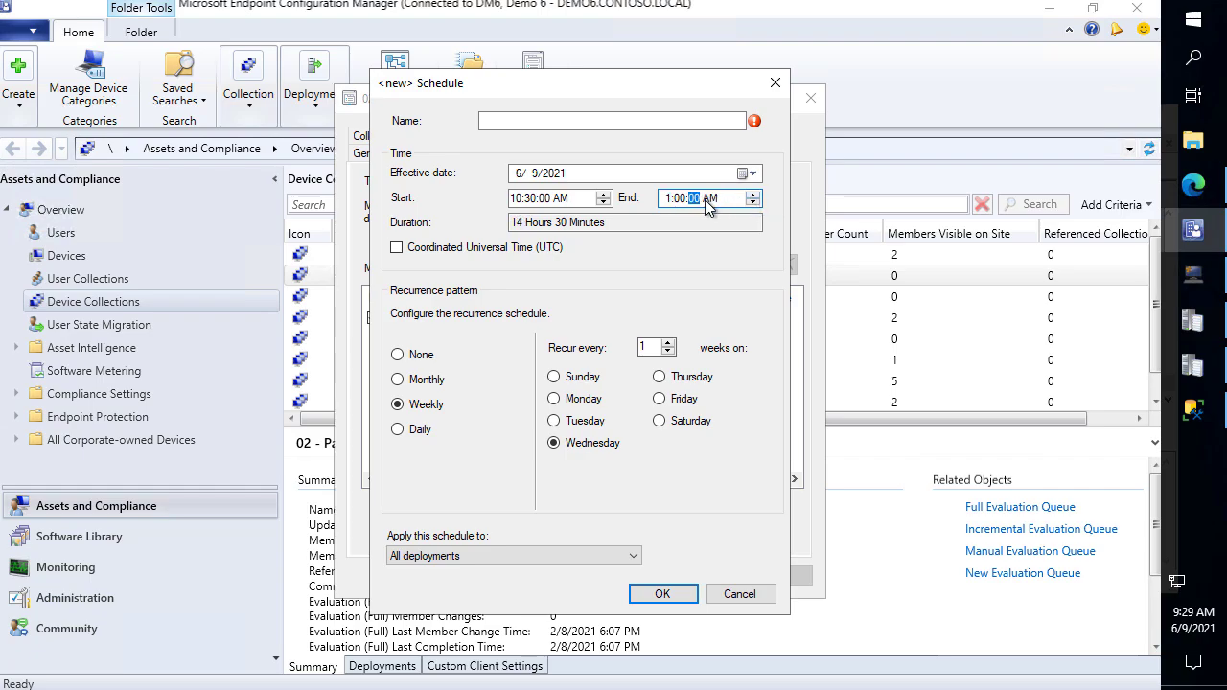
click(753, 195)
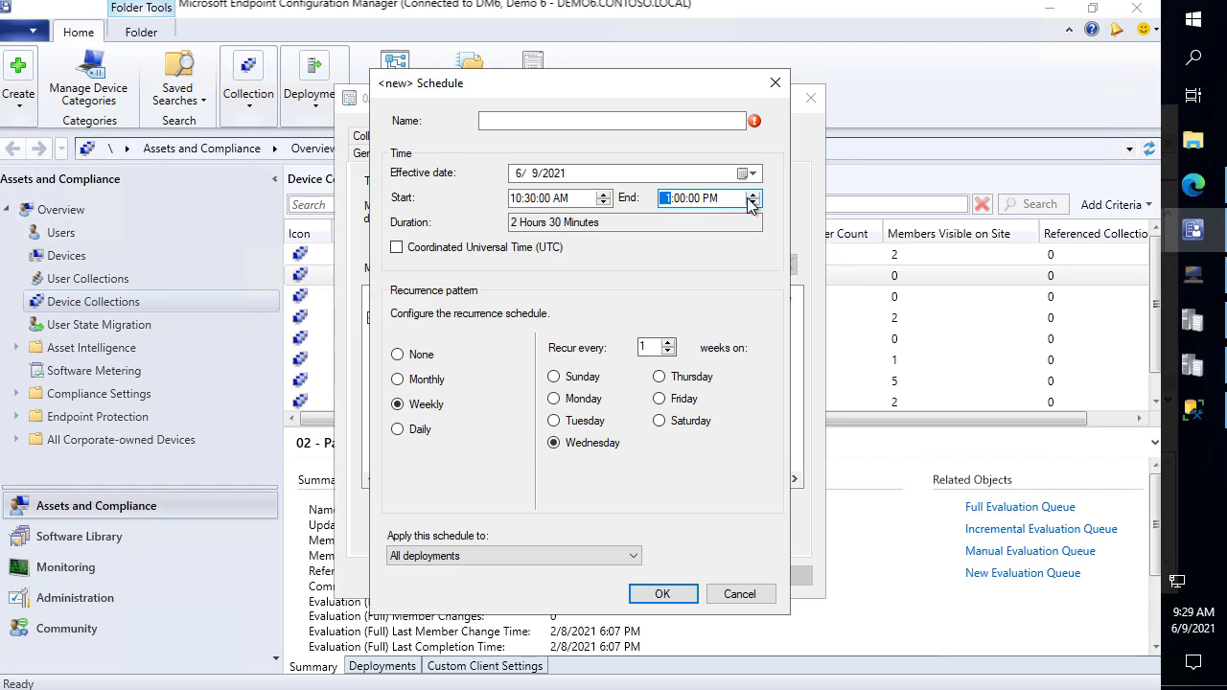
click(654, 597)
click(670, 421)
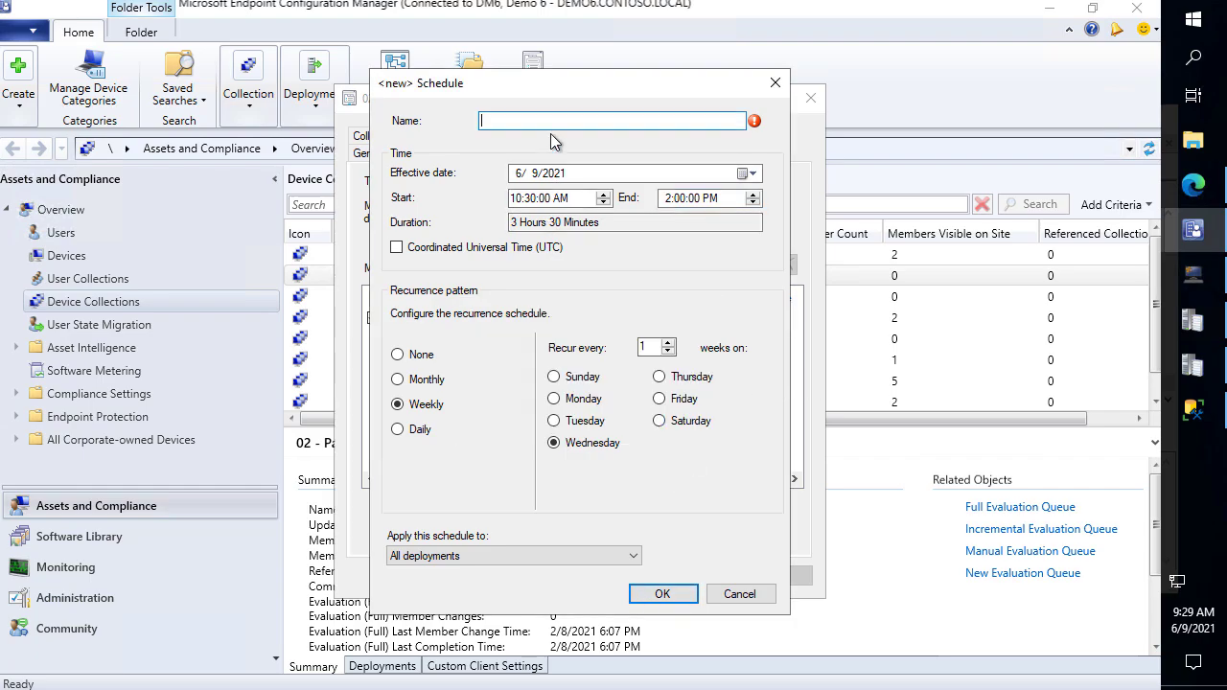
Step: Name the maintenance window updates 3, make it recur daily for all deployments, and apply it to the collection
text(updates 2)
click(661, 593)
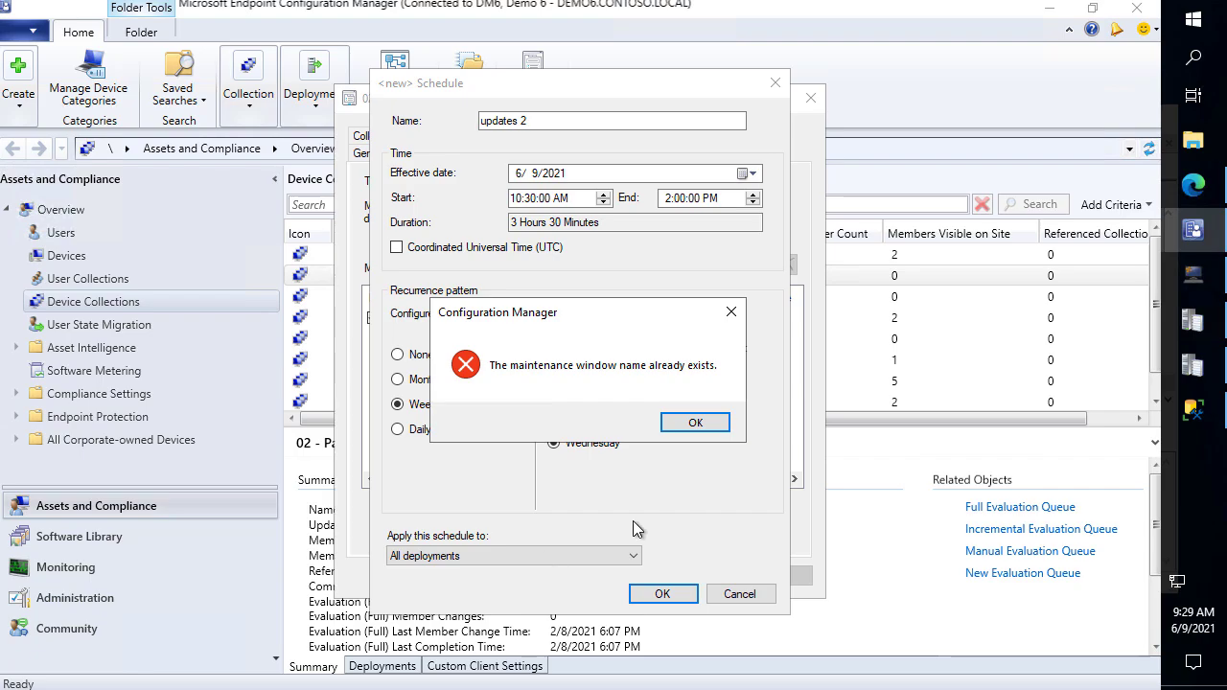
click(698, 431)
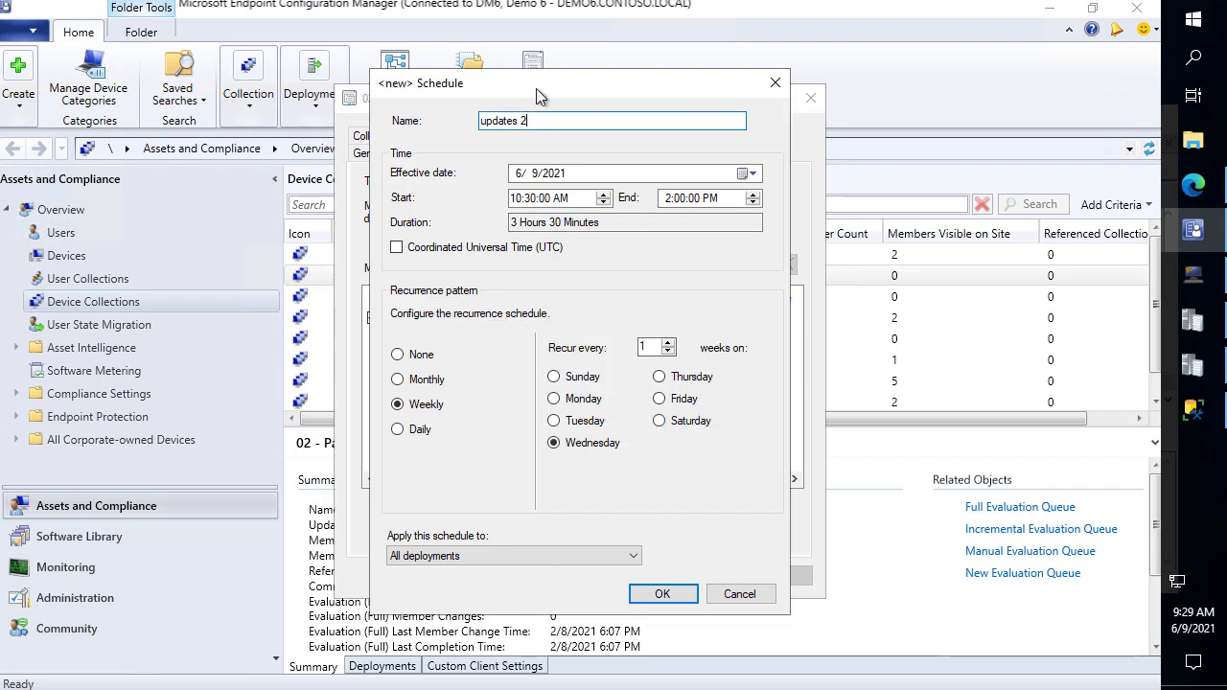
drag(536, 88, 786, 59)
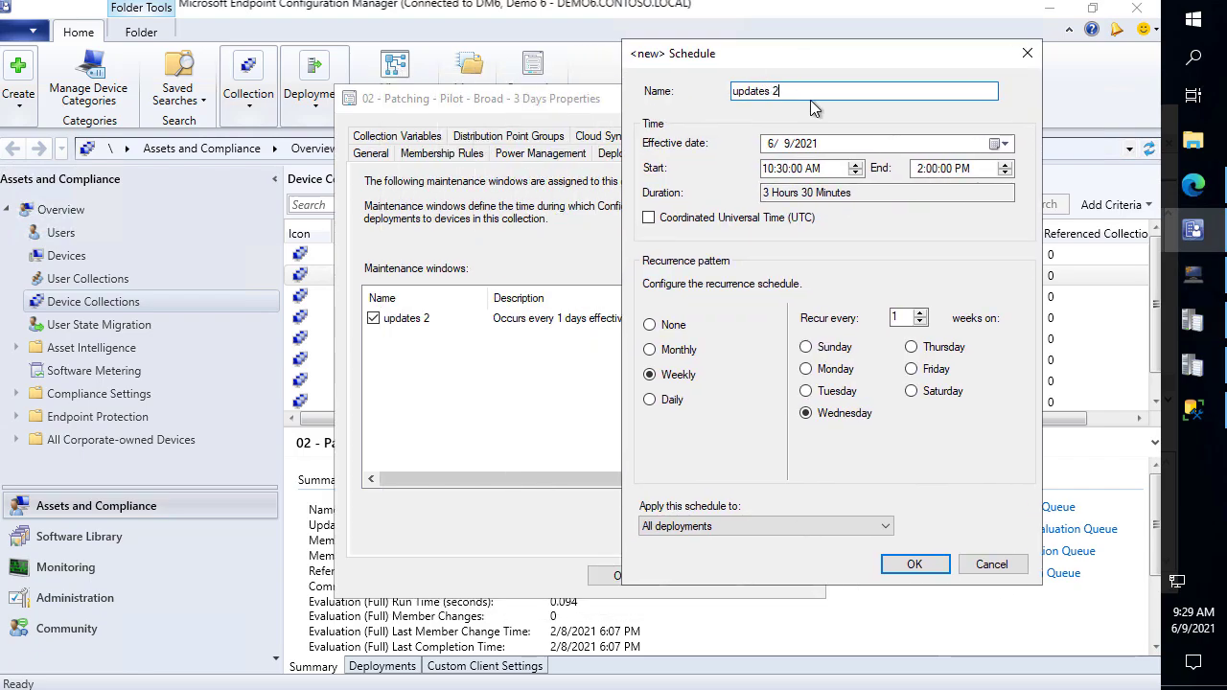
key(BackSpace)
click(676, 401)
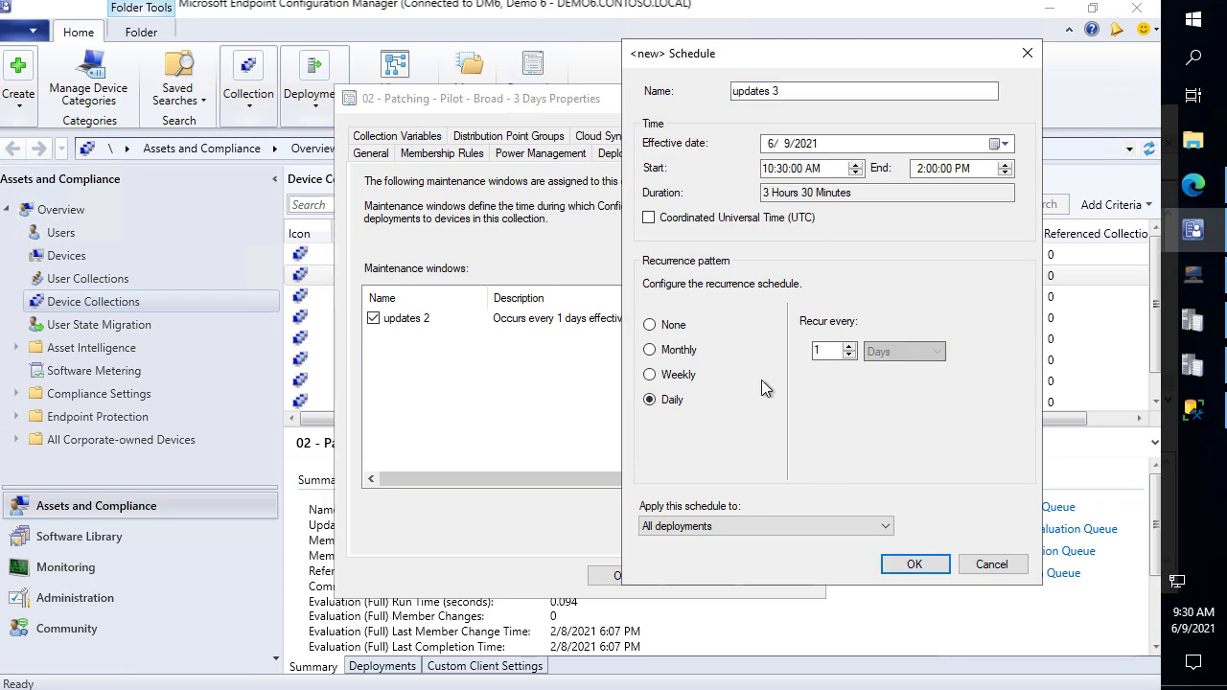
click(913, 565)
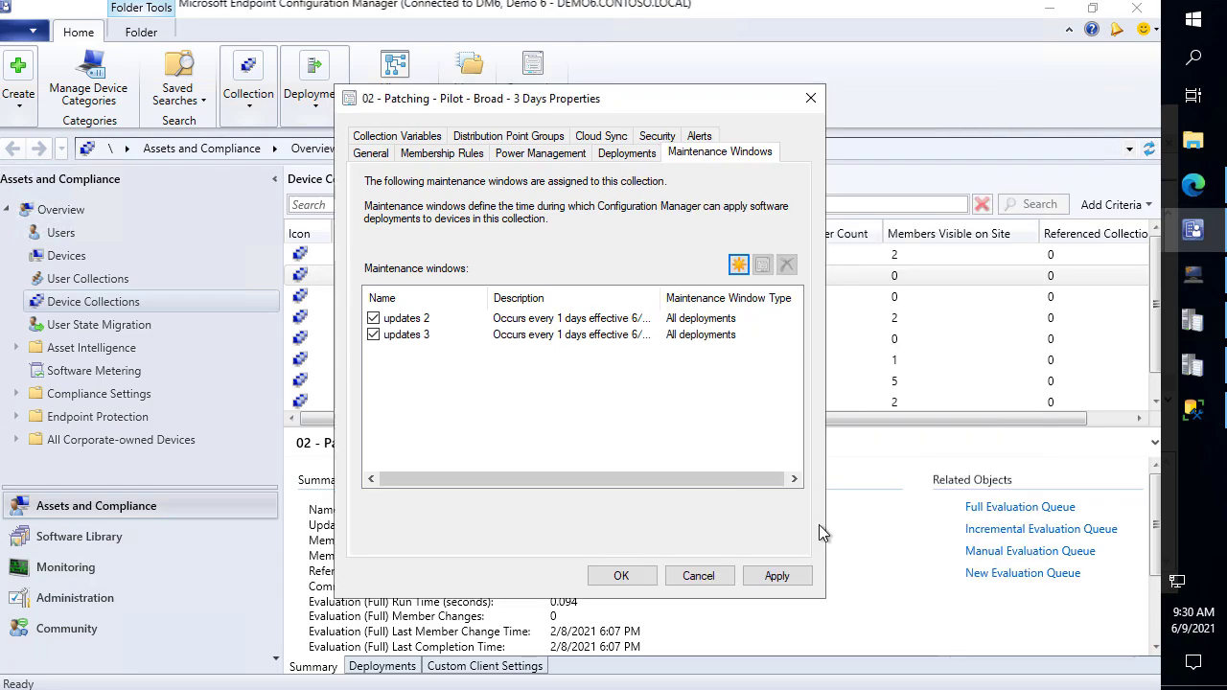
click(777, 575)
Step: Close the collection properties and update the membership of the 02 - Patching - Pilot - Broad - 3 Days collection
click(506, 320)
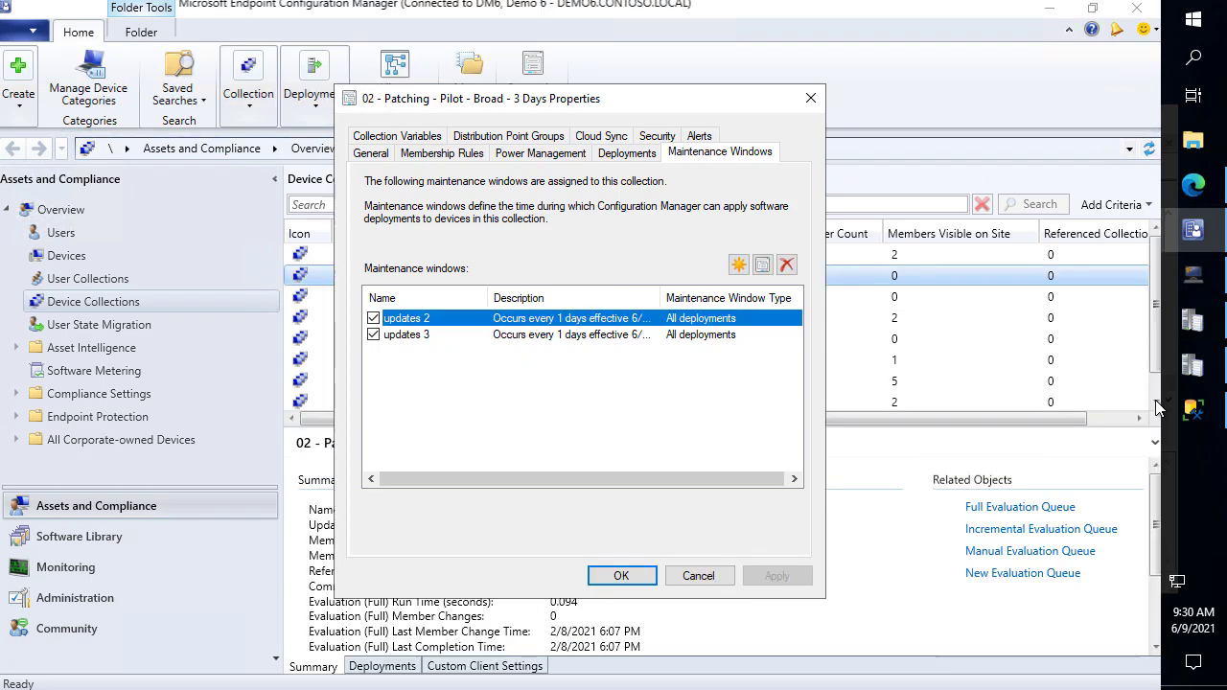
click(809, 100)
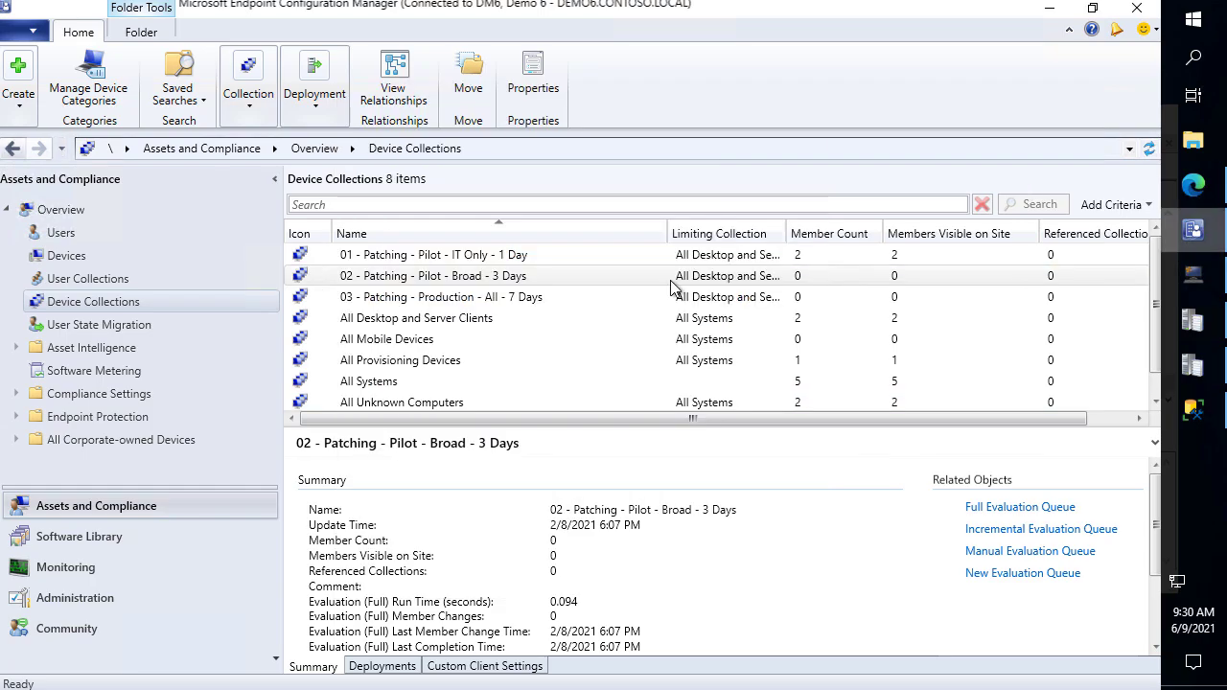
right_click(437, 278)
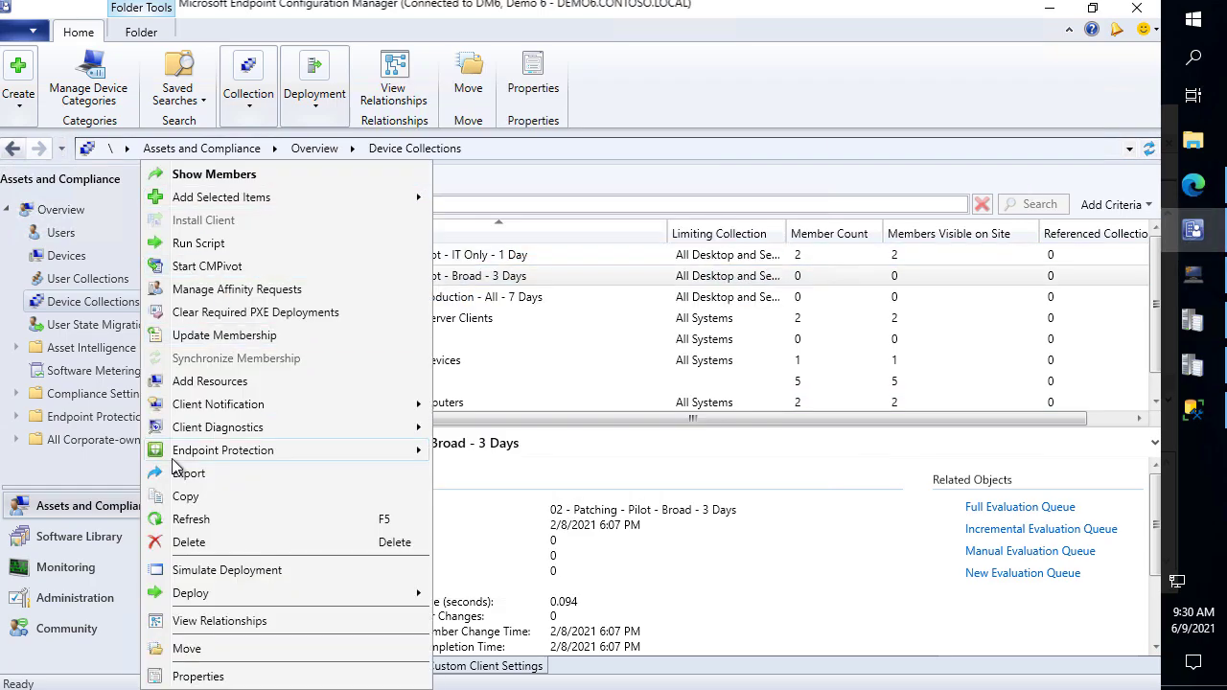
click(199, 336)
click(641, 432)
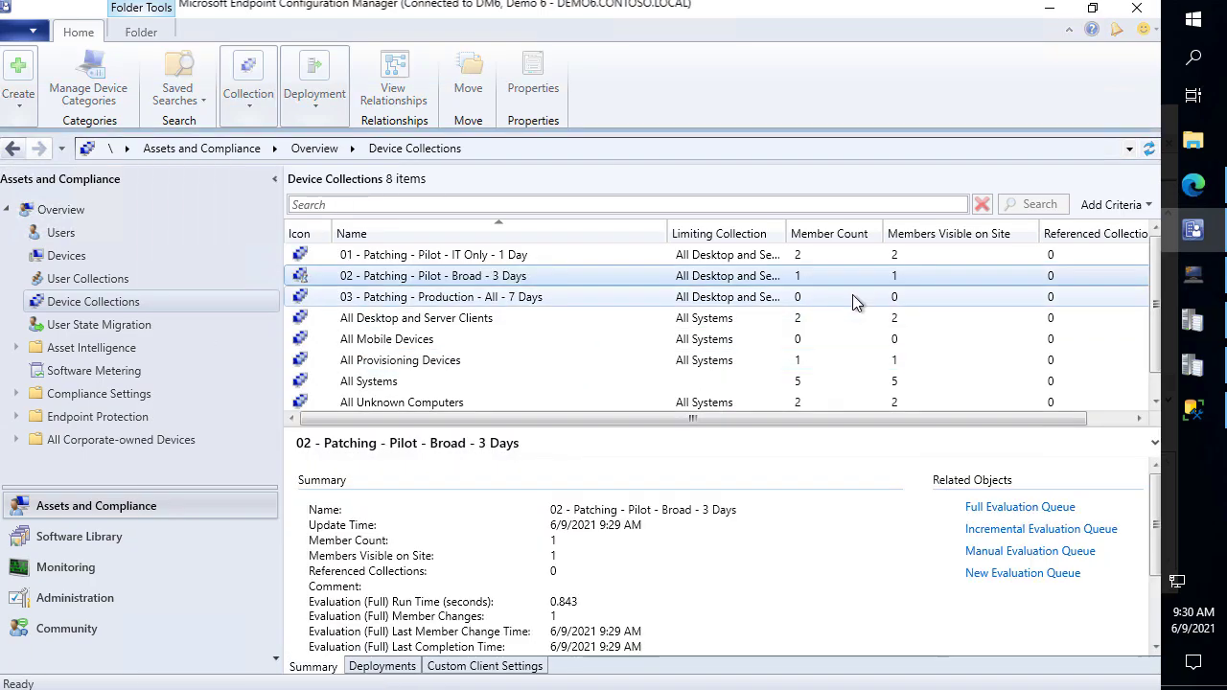
Step: Switch to SQL Server Management Studio and rerun the whole maintenance window query for DEMO6CLIENT to review its windows
click(1193, 407)
key(ctrl+a)
click(271, 87)
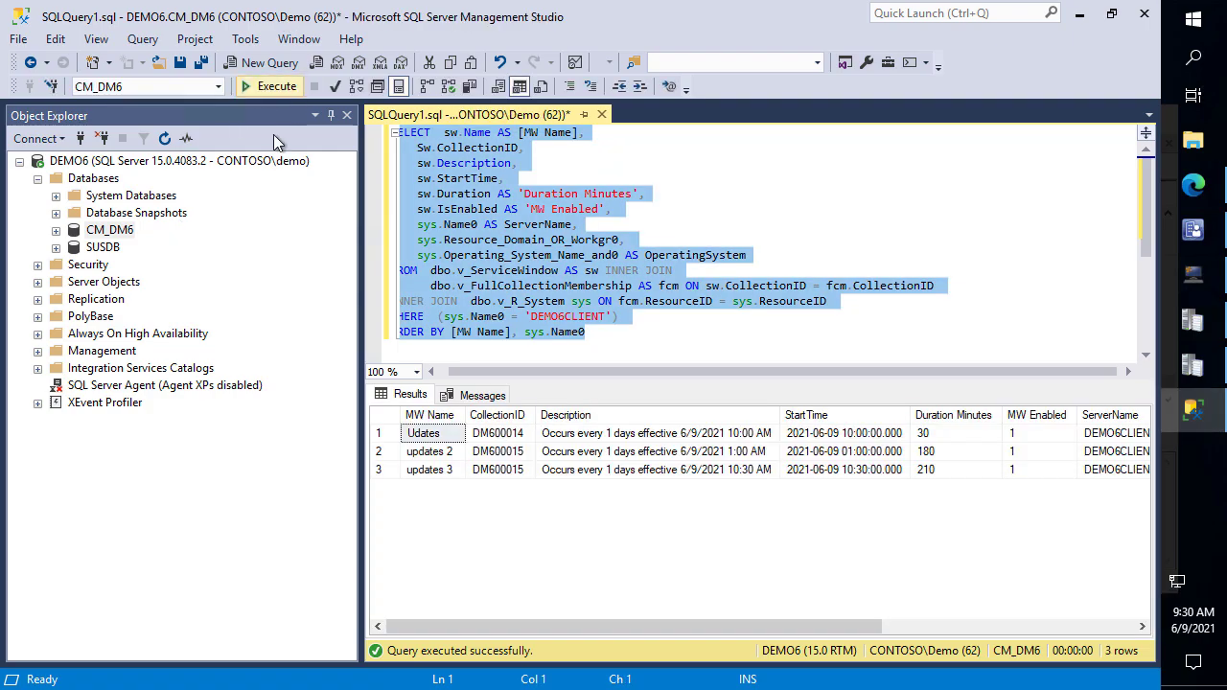
drag(654, 371, 658, 372)
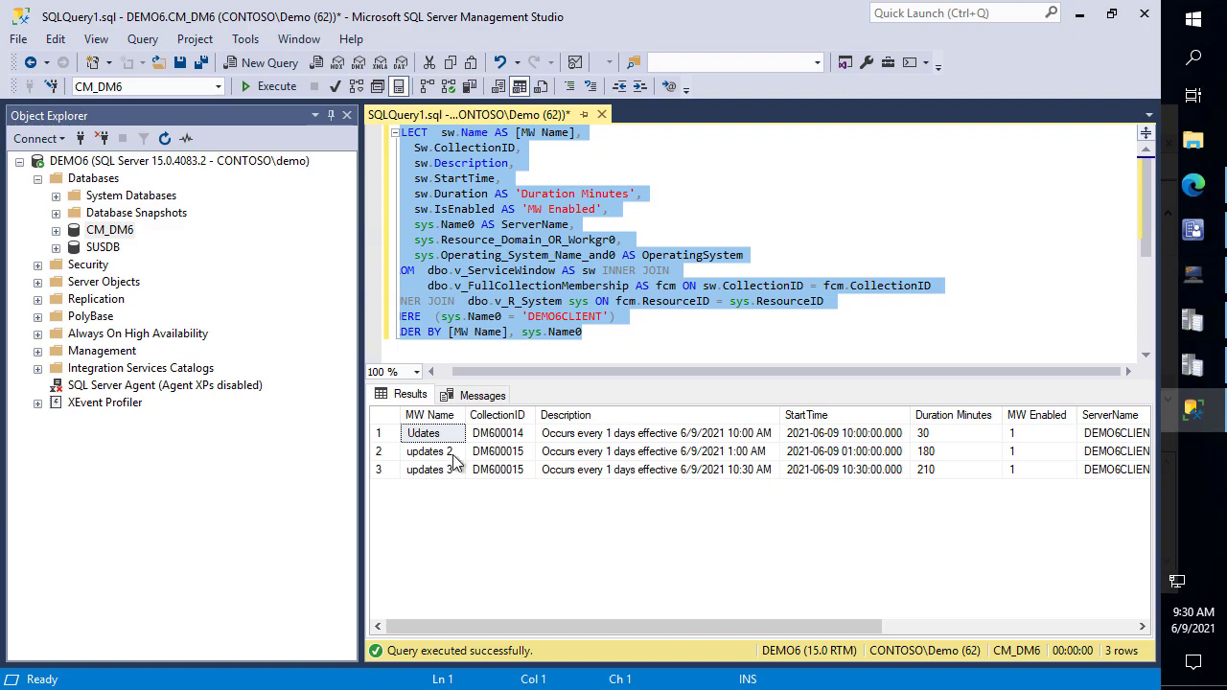
click(501, 469)
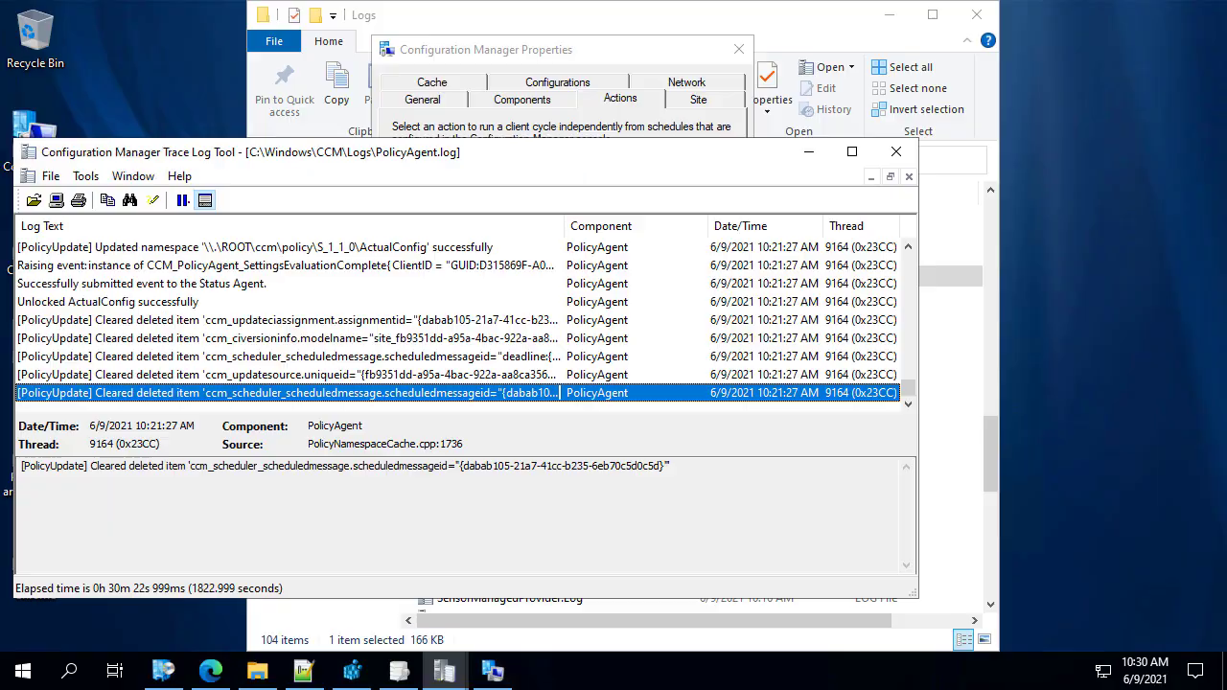
Step: On the client, run the Machine Policy Retrieval & Evaluation Cycle from the Configuration Manager properties
click(542, 43)
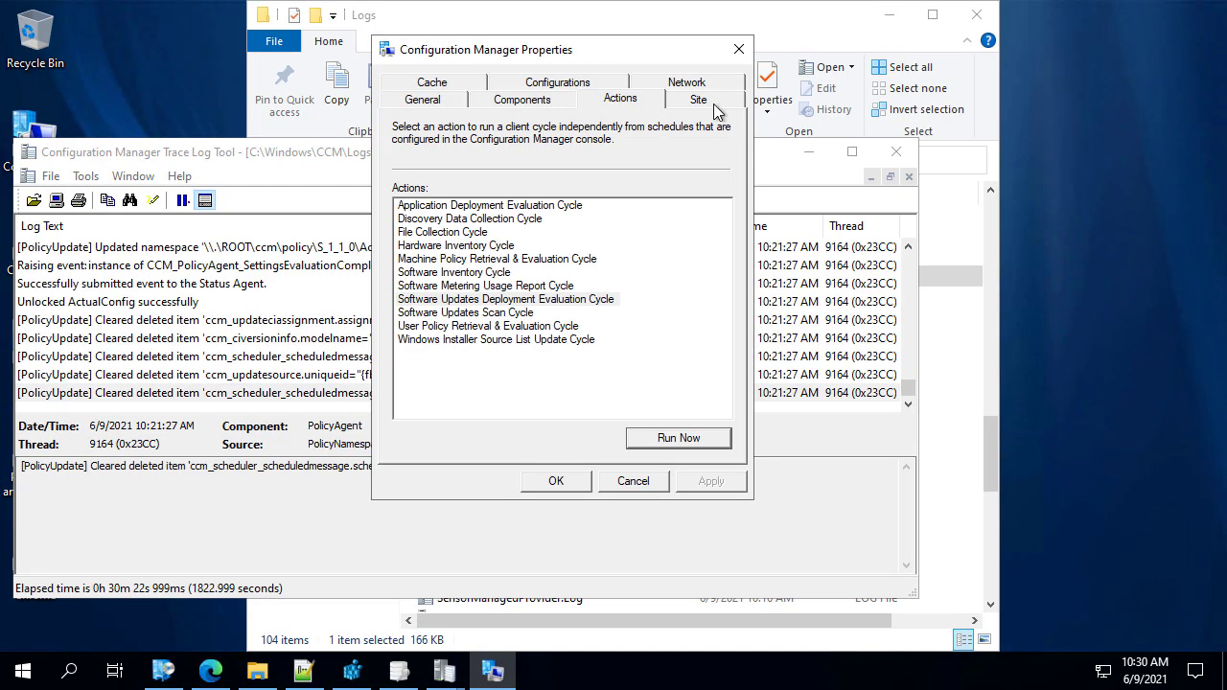
click(424, 101)
click(618, 101)
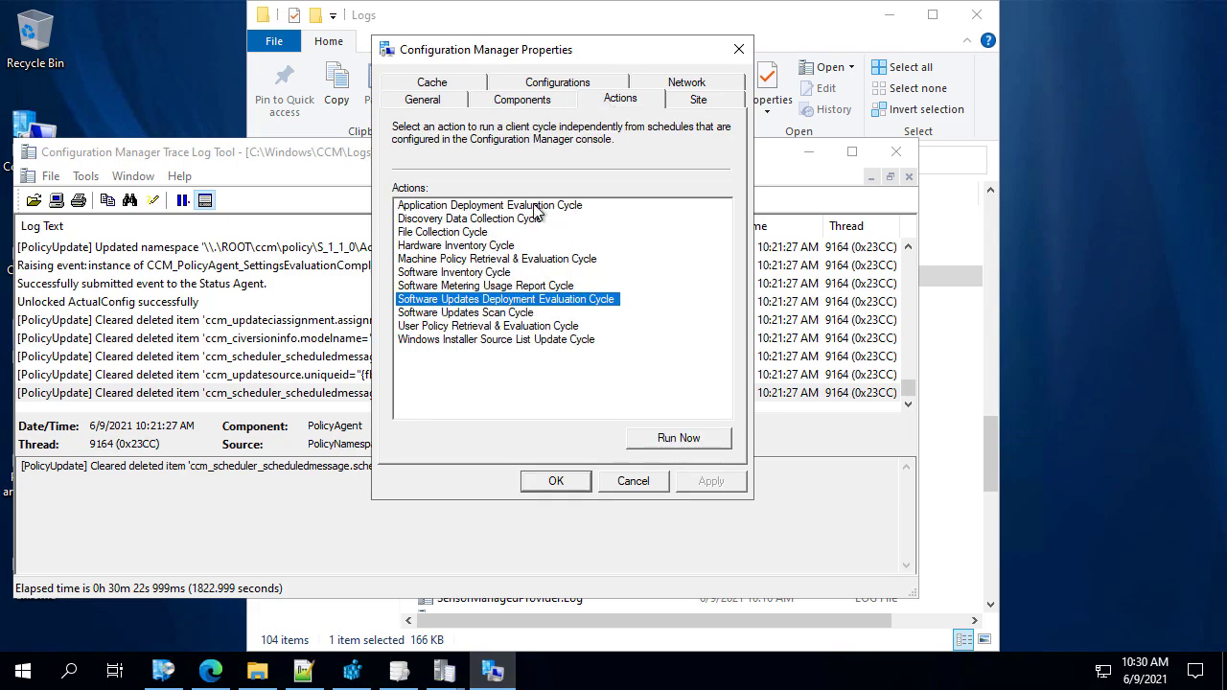
click(469, 260)
click(676, 437)
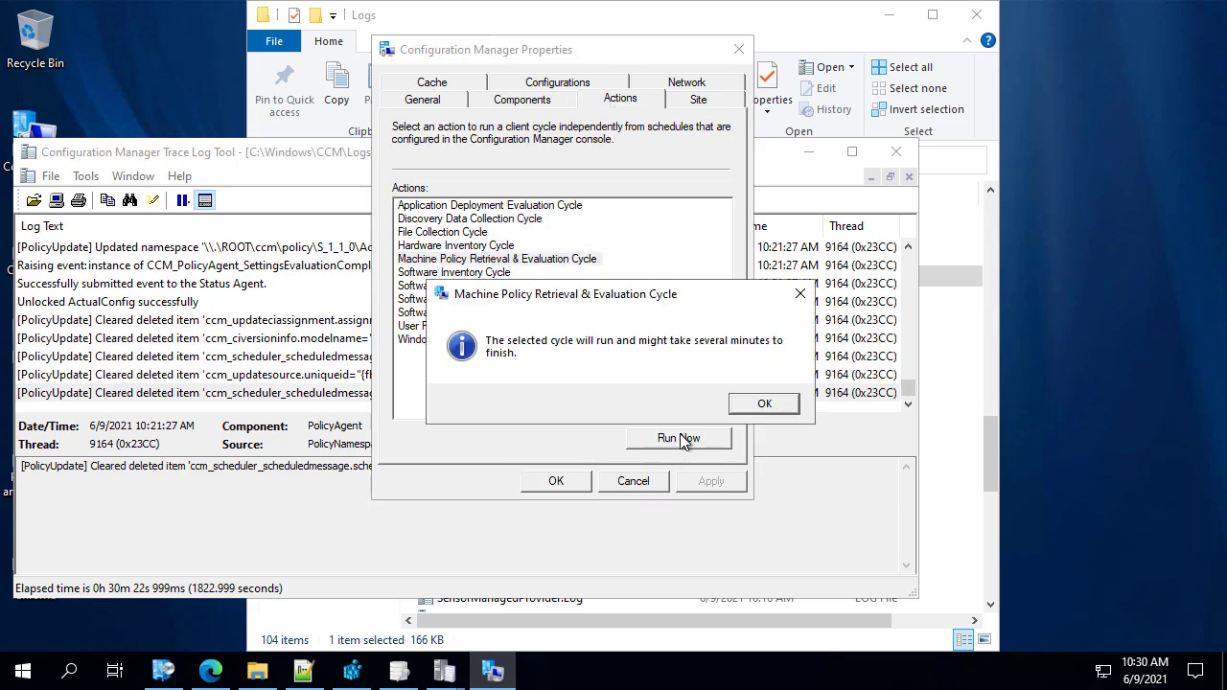
click(764, 402)
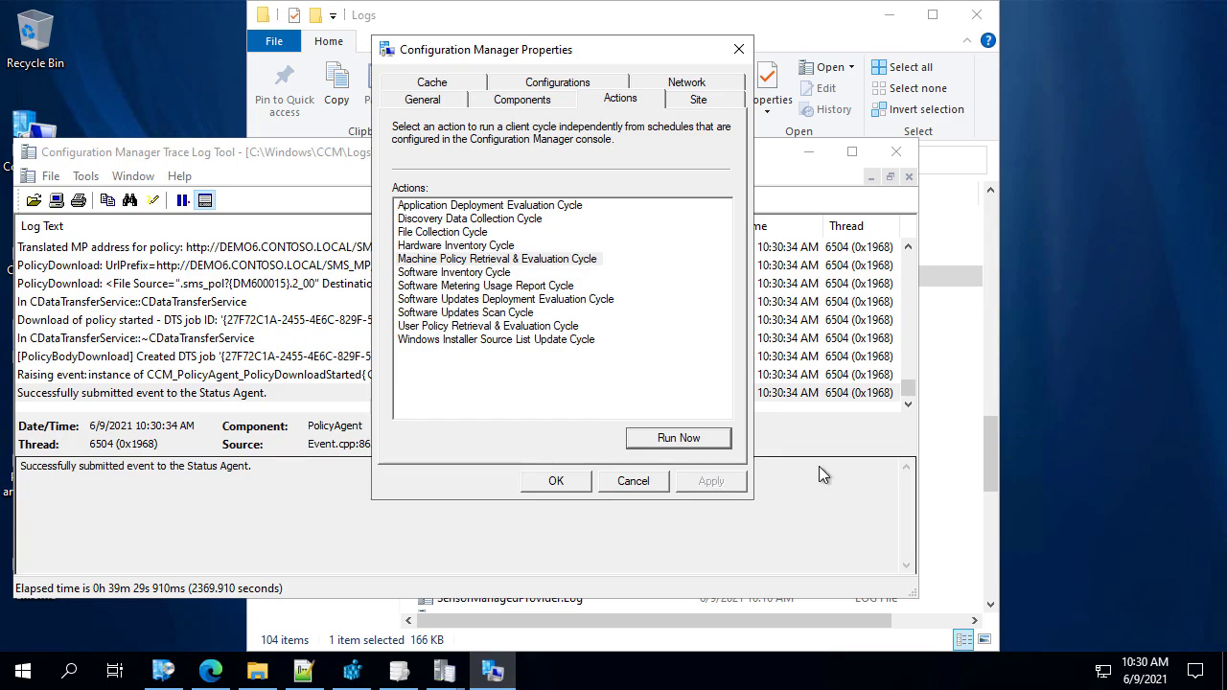
Step: Switch to WMI Explorer and refresh the CCM_ServiceWindow instances in ROOT\ccm\ClientSDK
click(399, 671)
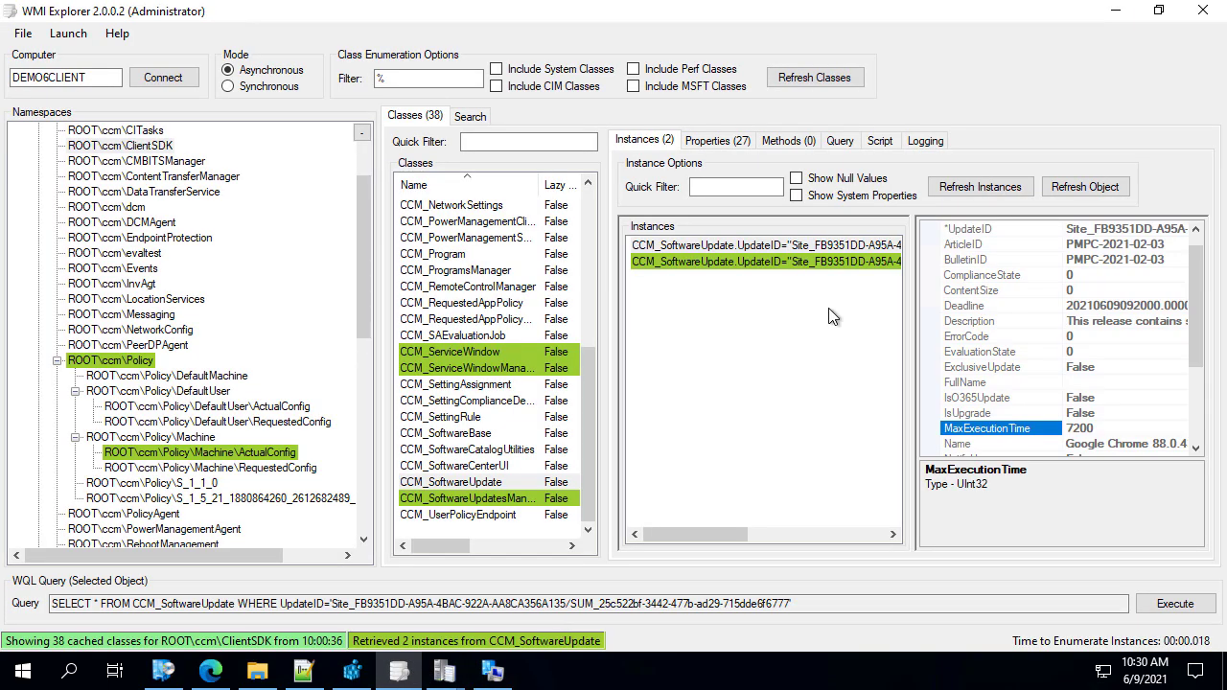
click(471, 353)
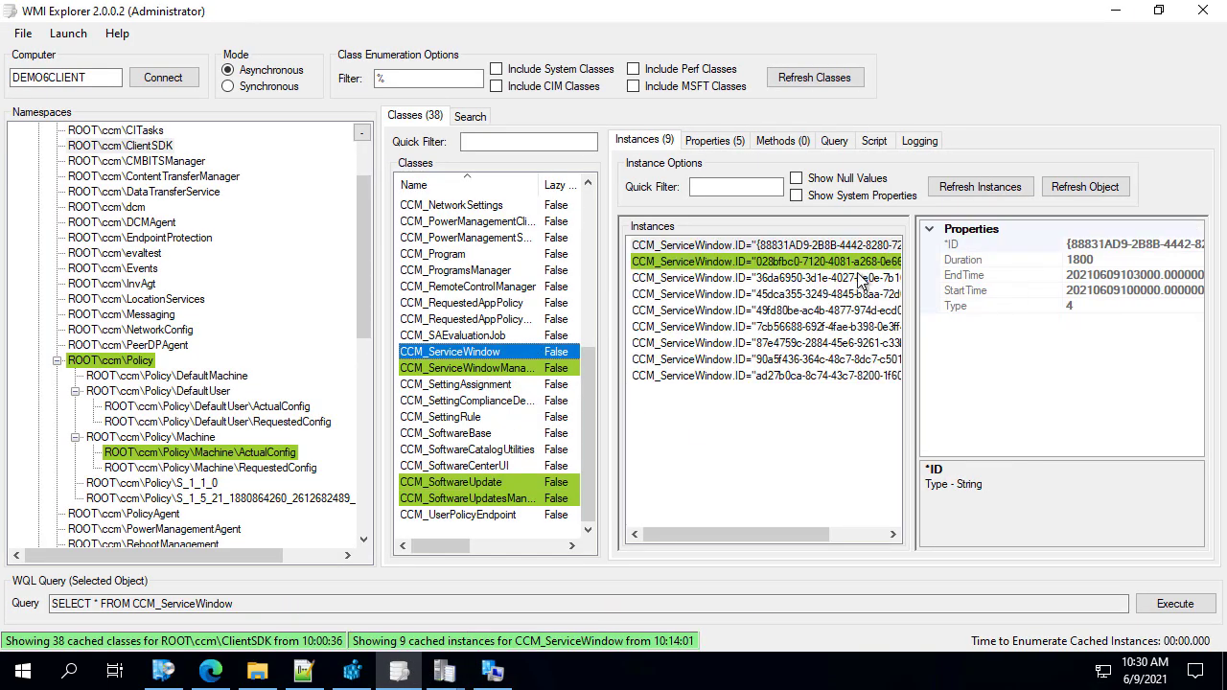
click(934, 190)
click(1076, 189)
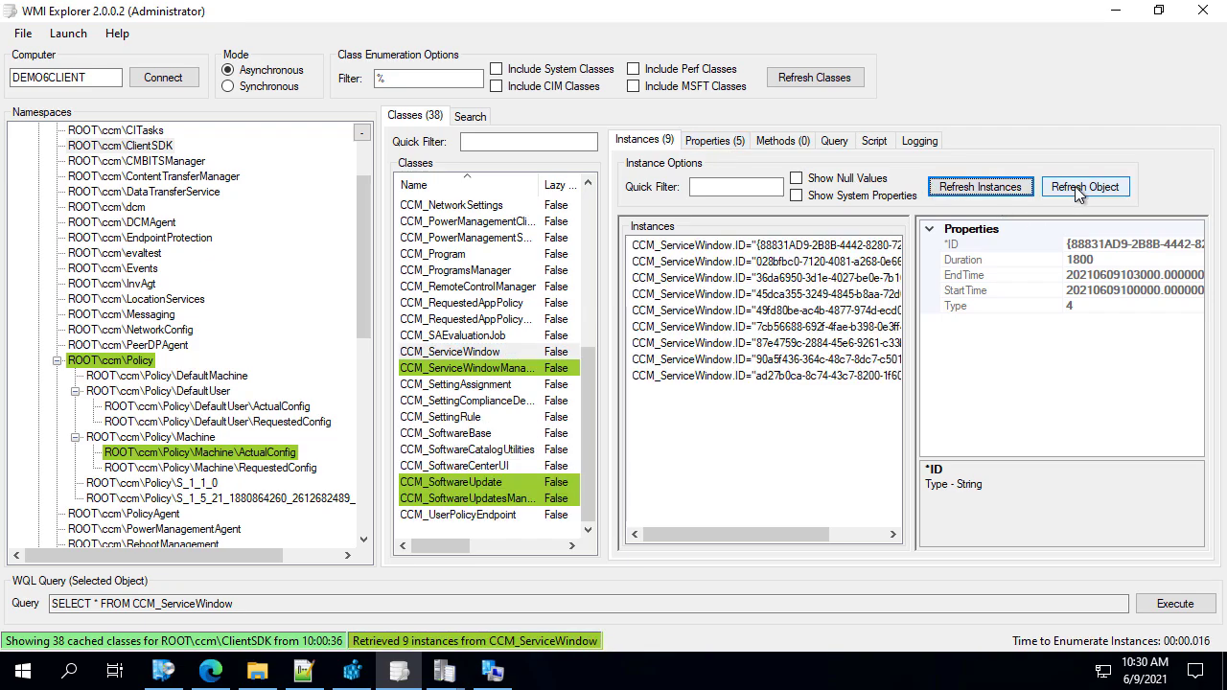
click(482, 364)
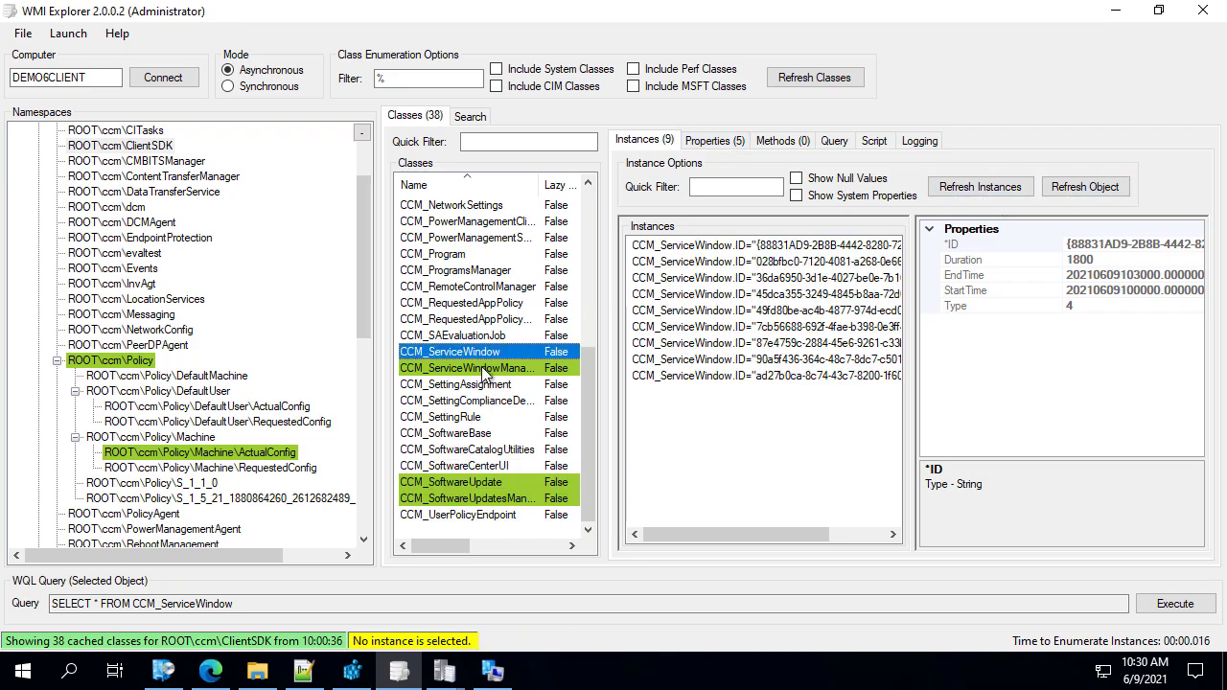
click(483, 352)
Step: Check the latest policy update entries in PolicyAgent.log, and minimize the log viewer
mouse_move(444, 673)
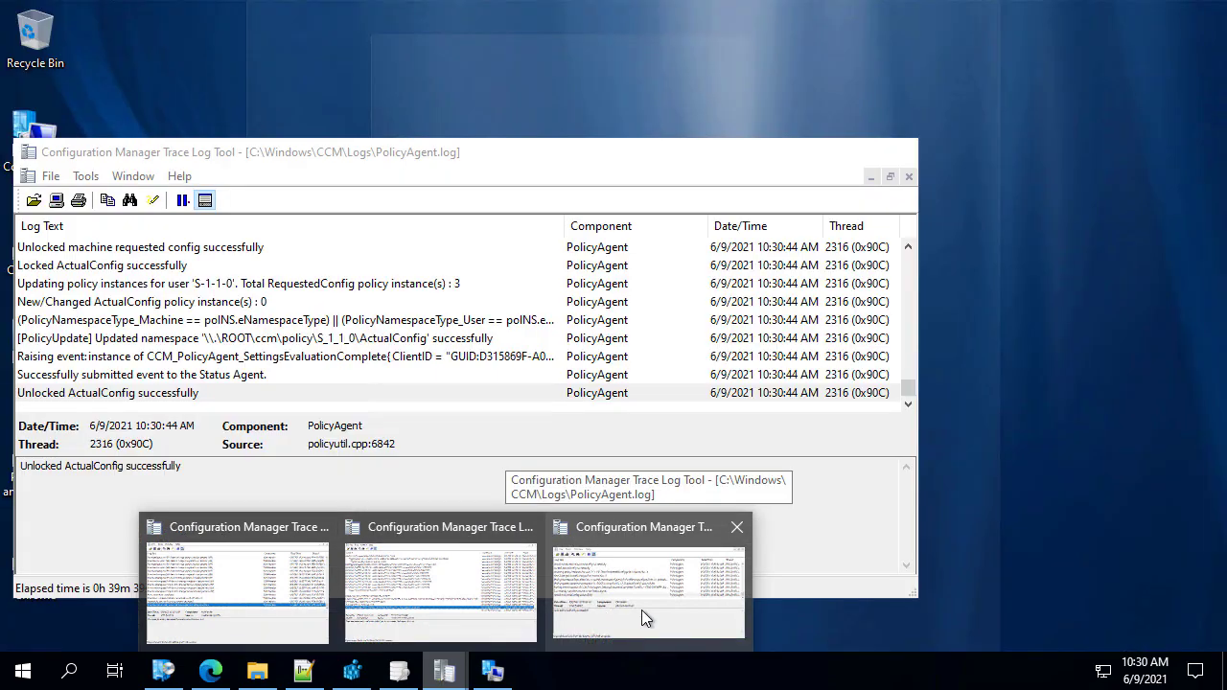
click(641, 609)
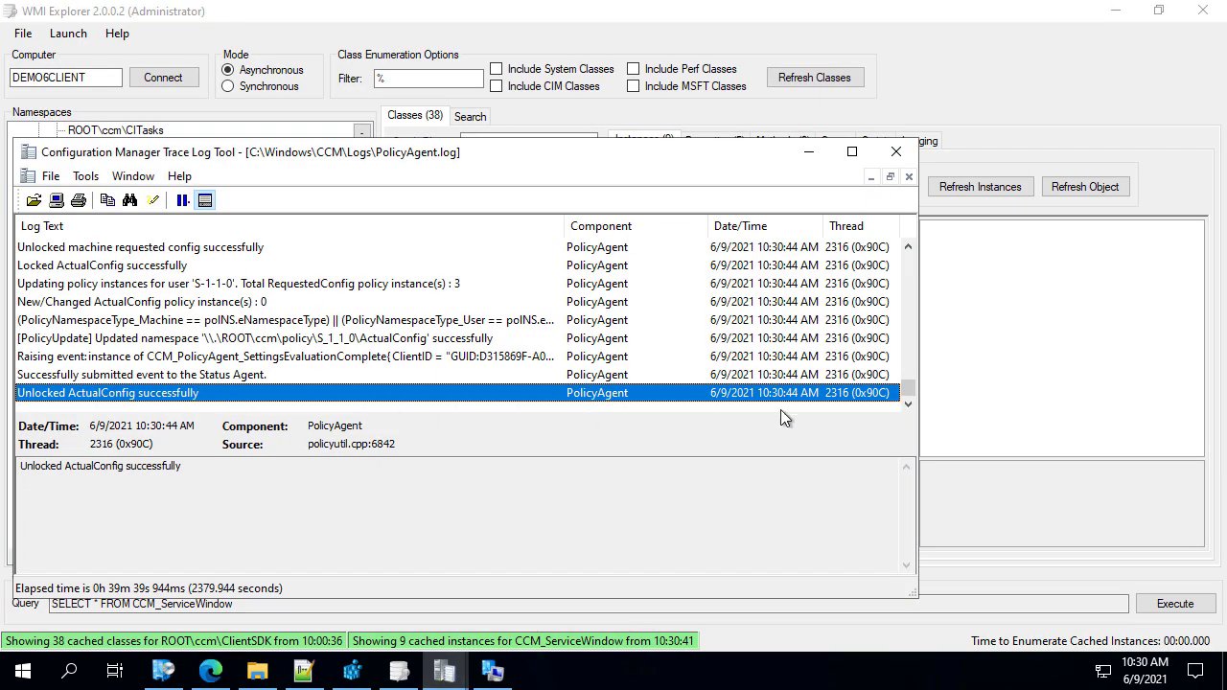
click(808, 153)
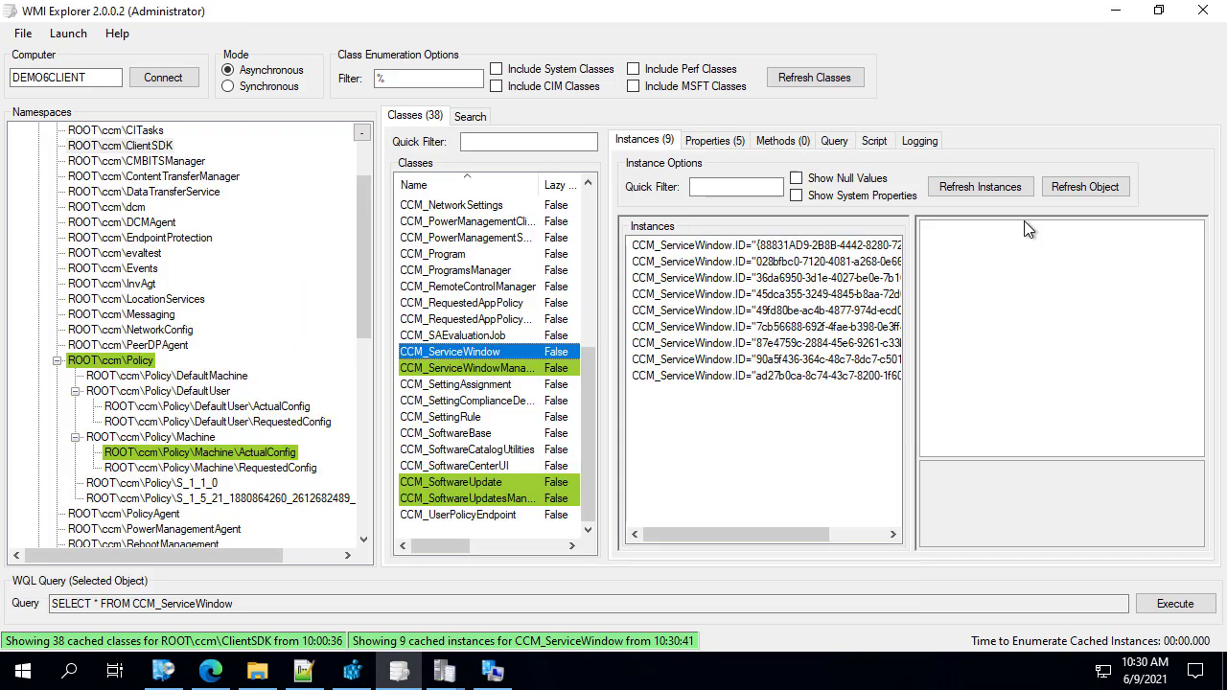
Step: Refresh the CCM_ServiceWindow instances again and examine the duration, start and end times, and type of the first three
click(992, 190)
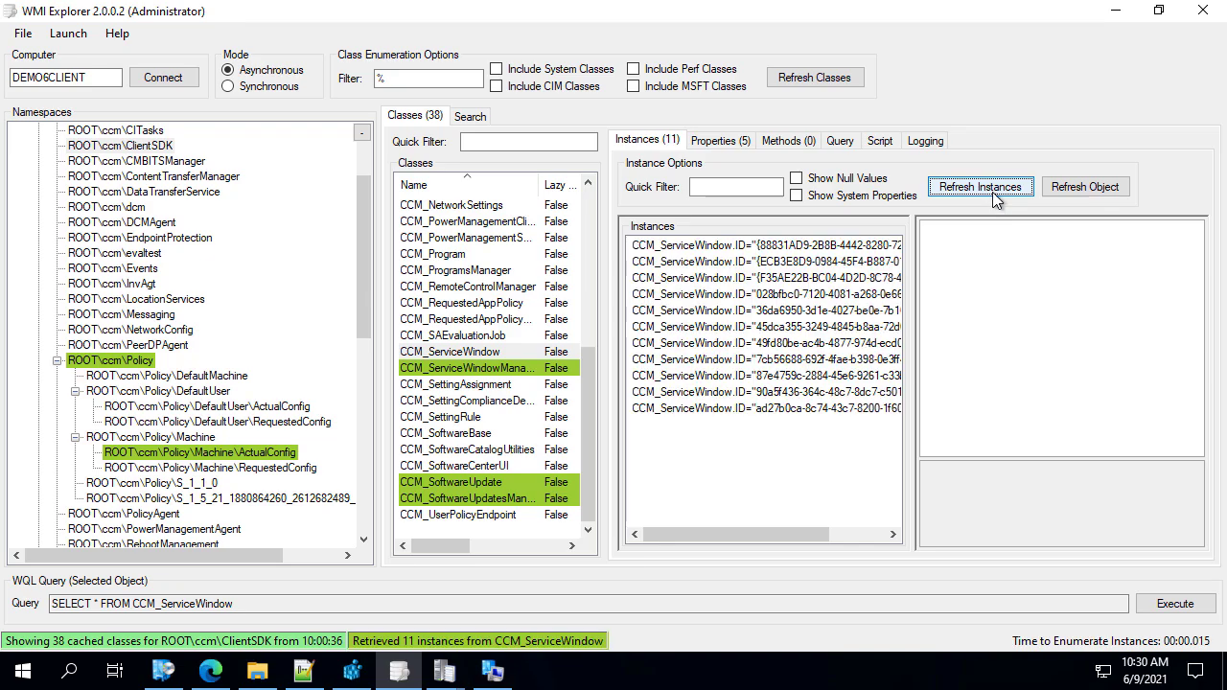
click(832, 248)
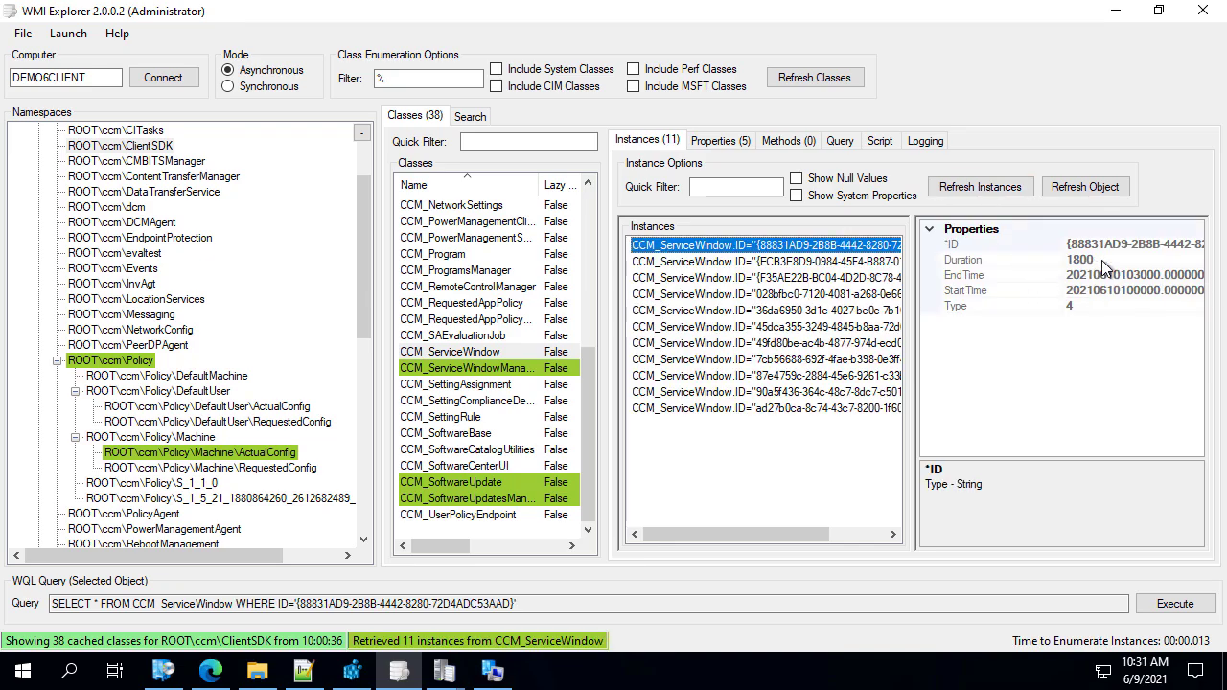
key(Down)
click(868, 278)
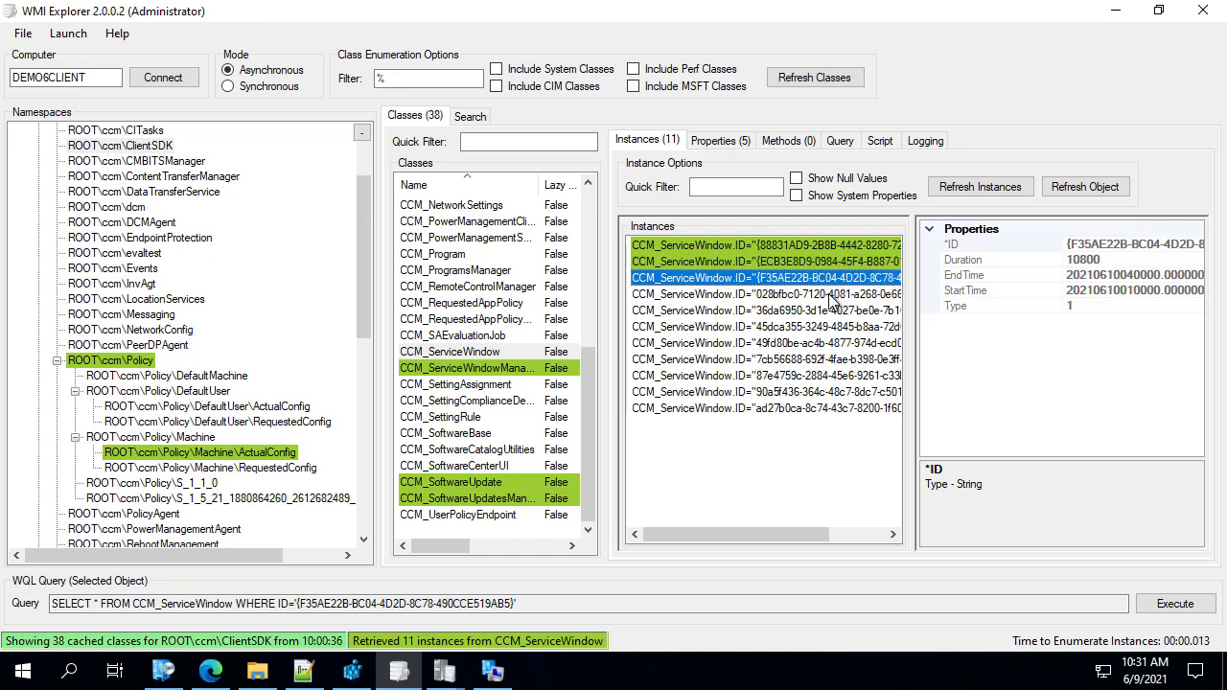
Step: Compare the duration, start and end times, and type of the first four CCM_ServiceWindow instances, and minimize WMI Explorer
click(830, 295)
click(825, 273)
click(825, 256)
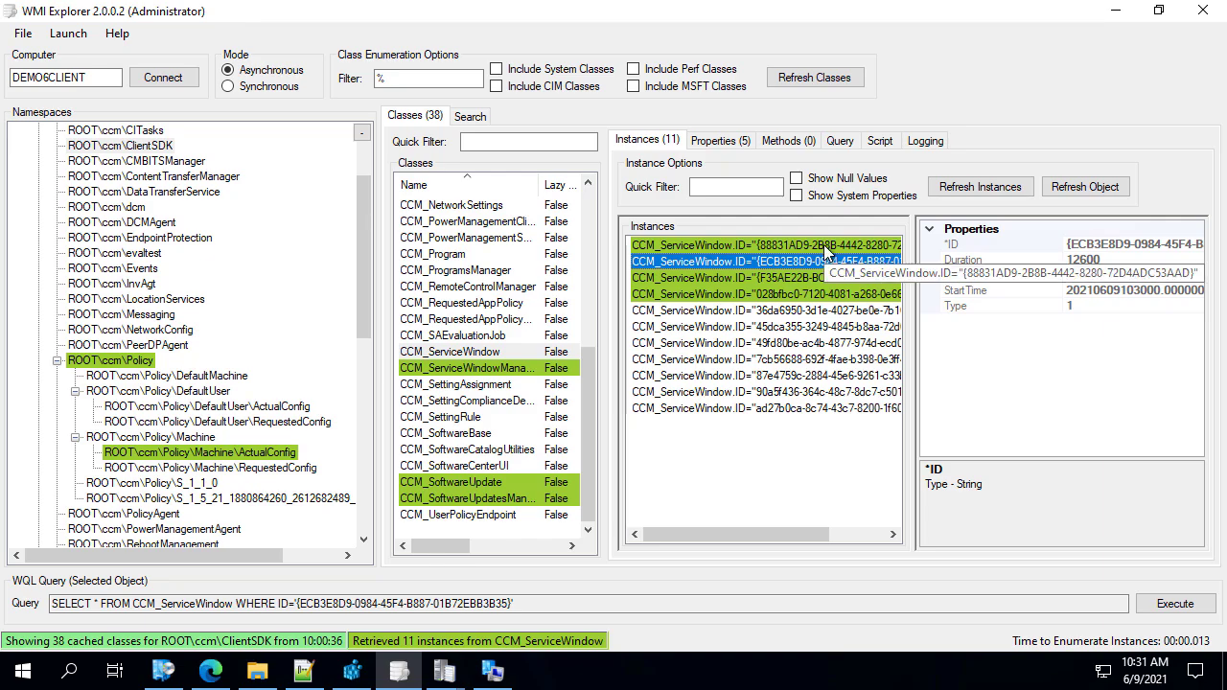
click(826, 251)
click(1115, 11)
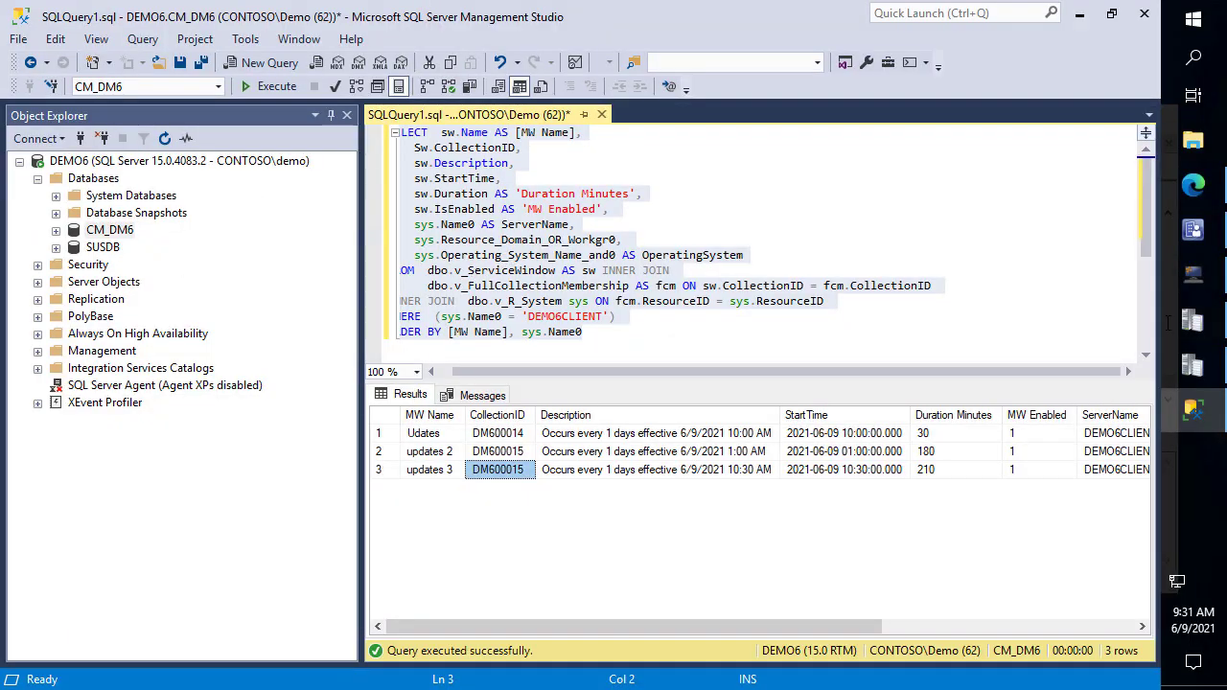
Step: In the Configuration Manager console, review the Software Updates section of Default Client Settings down to its maintenance window option, and close it without changes
click(1193, 230)
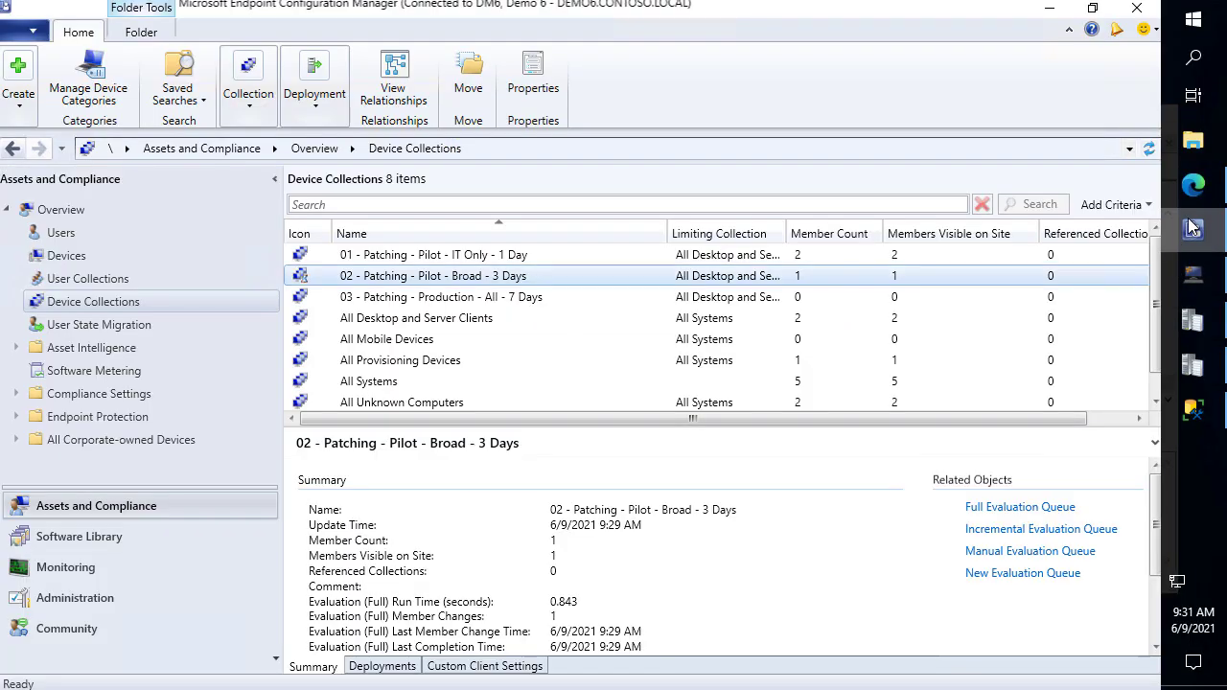
click(110, 598)
click(64, 328)
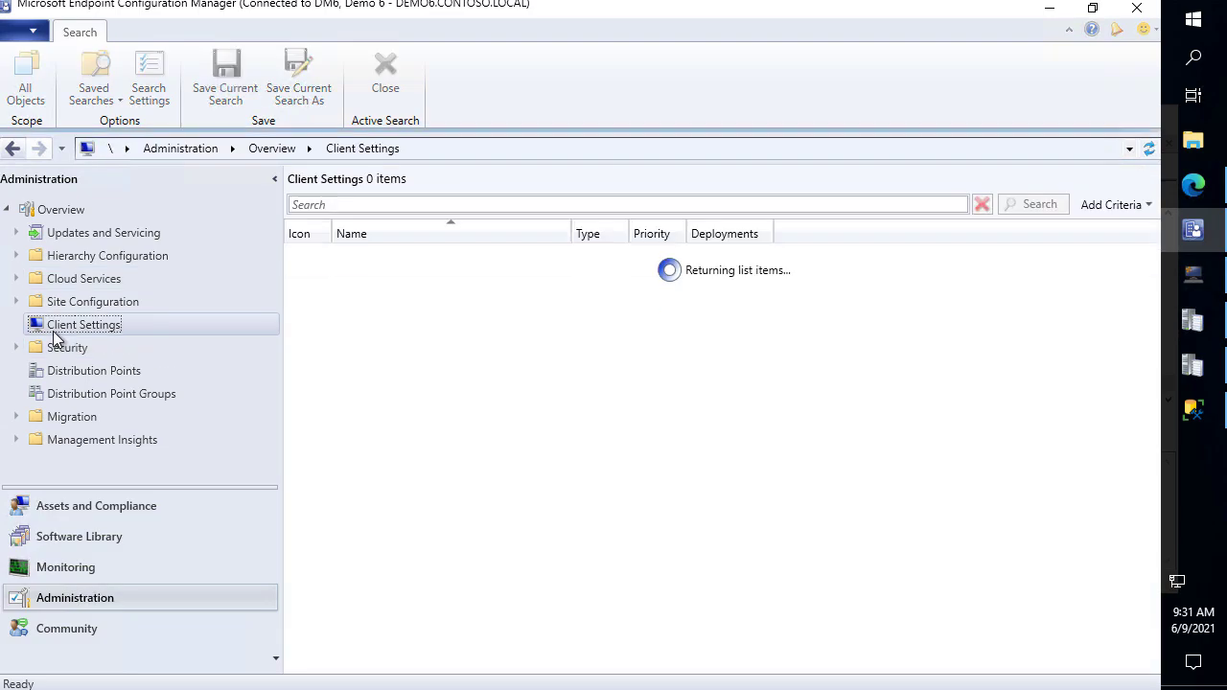
click(359, 264)
right_click(352, 268)
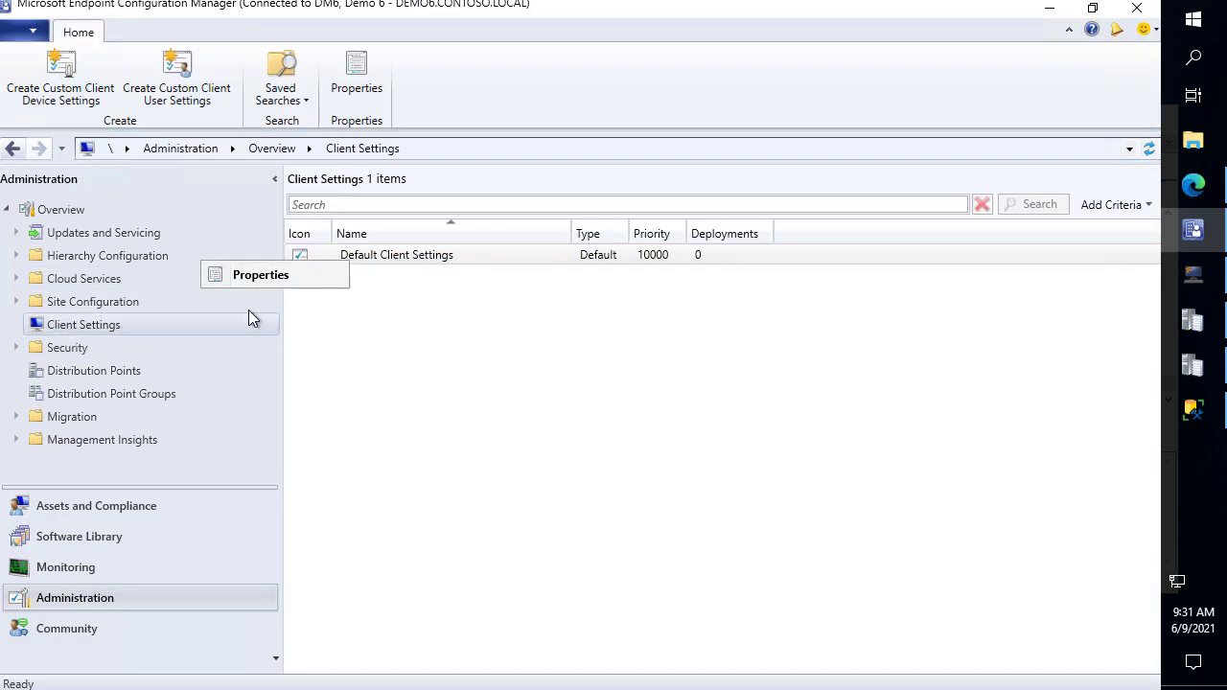
click(243, 279)
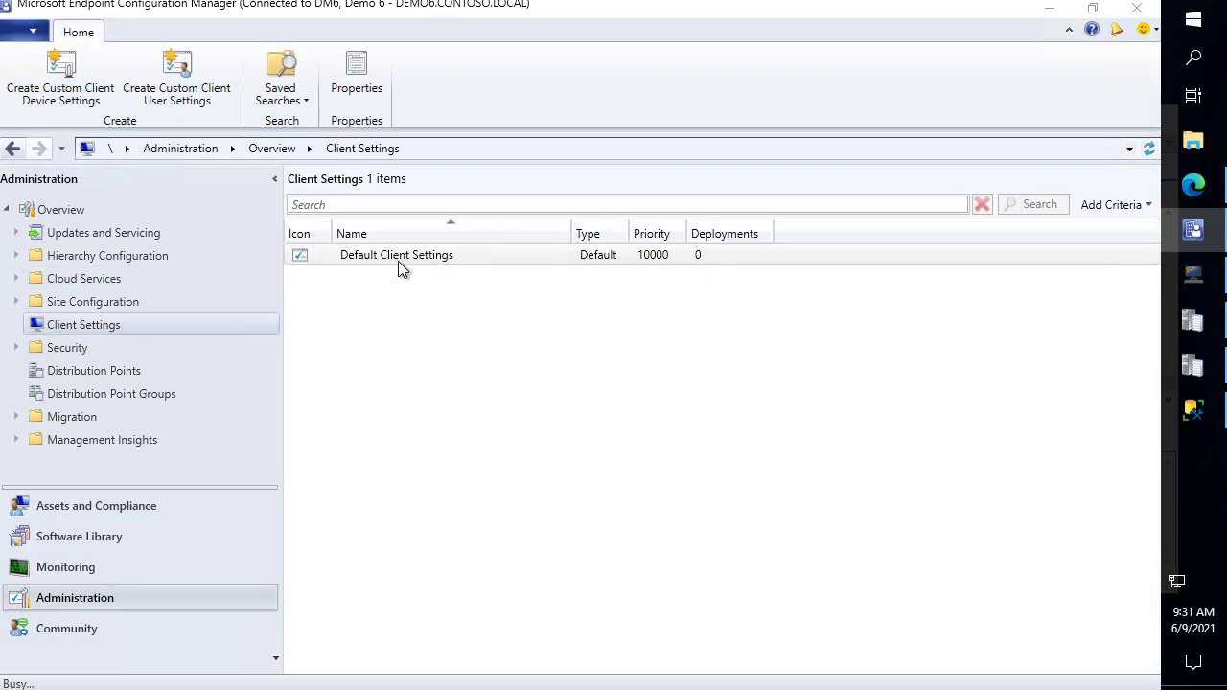
click(291, 469)
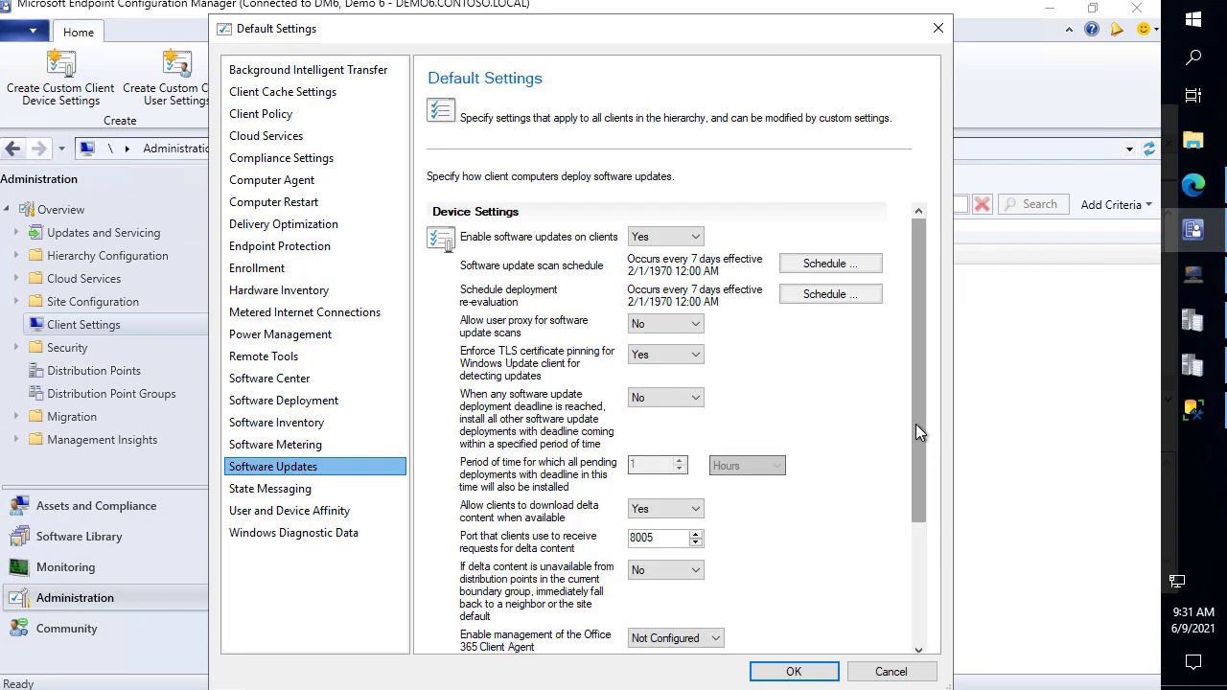
drag(915, 423, 922, 582)
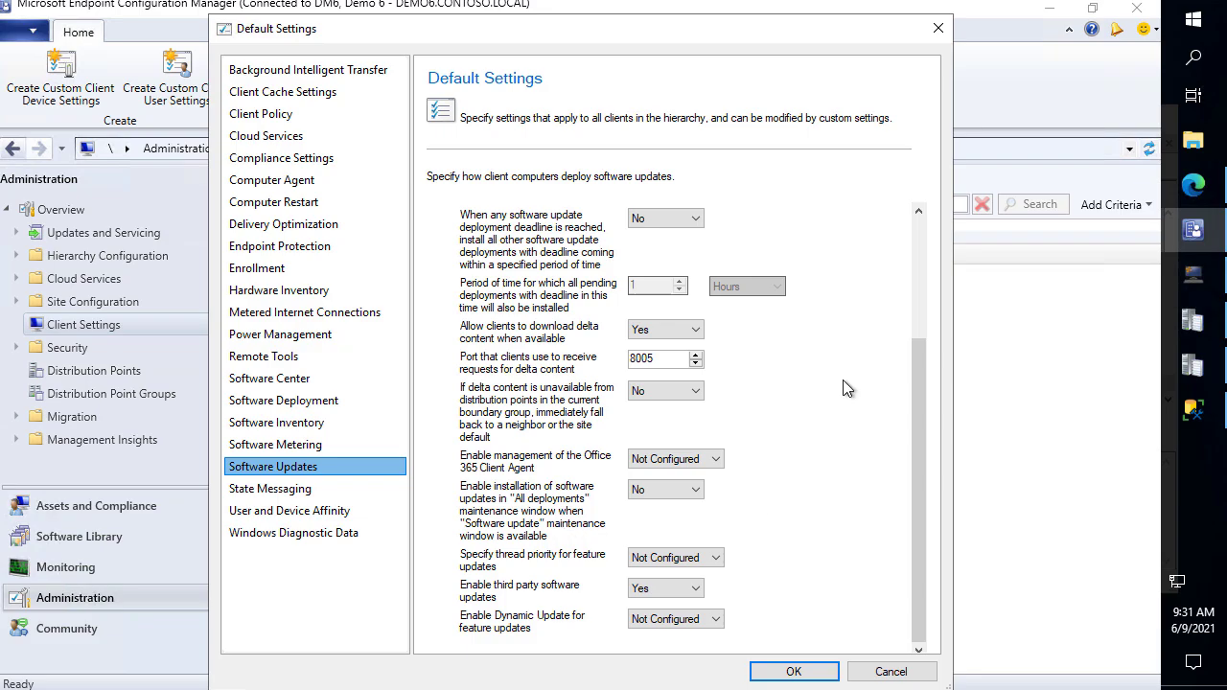
click(938, 32)
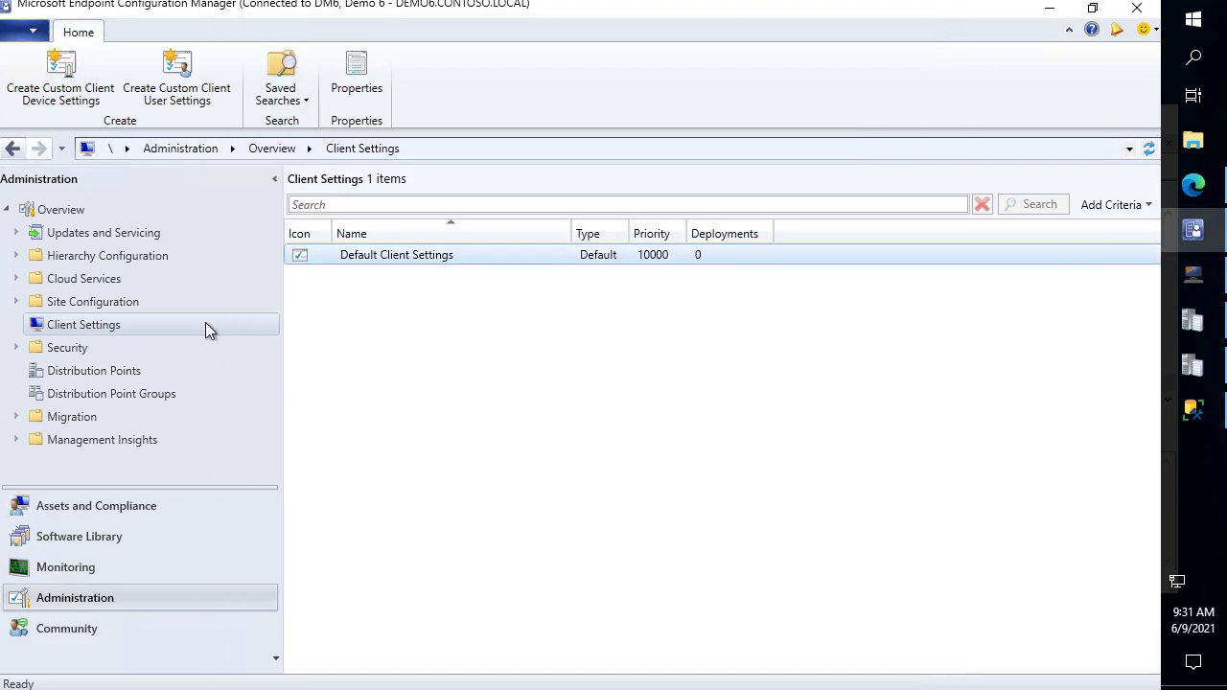
Step: Return to Device Collections and check the properties of the collection 02 - Patching - Pilot - Broad - 3 Days
click(87, 538)
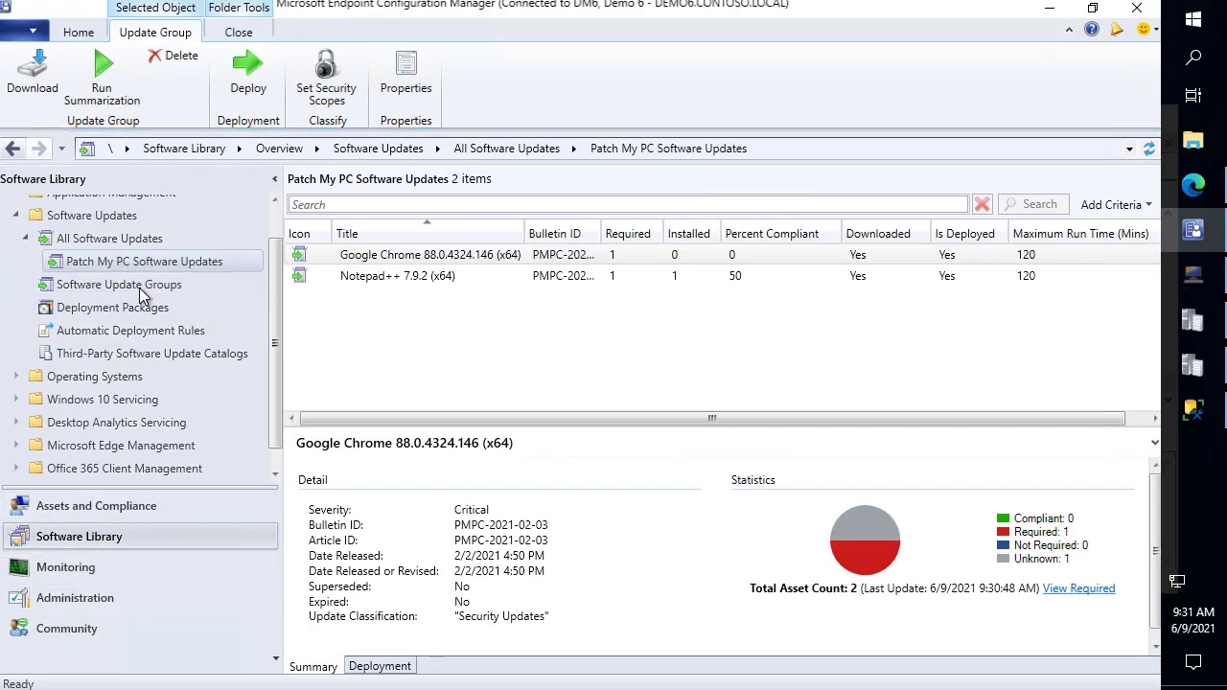
click(100, 508)
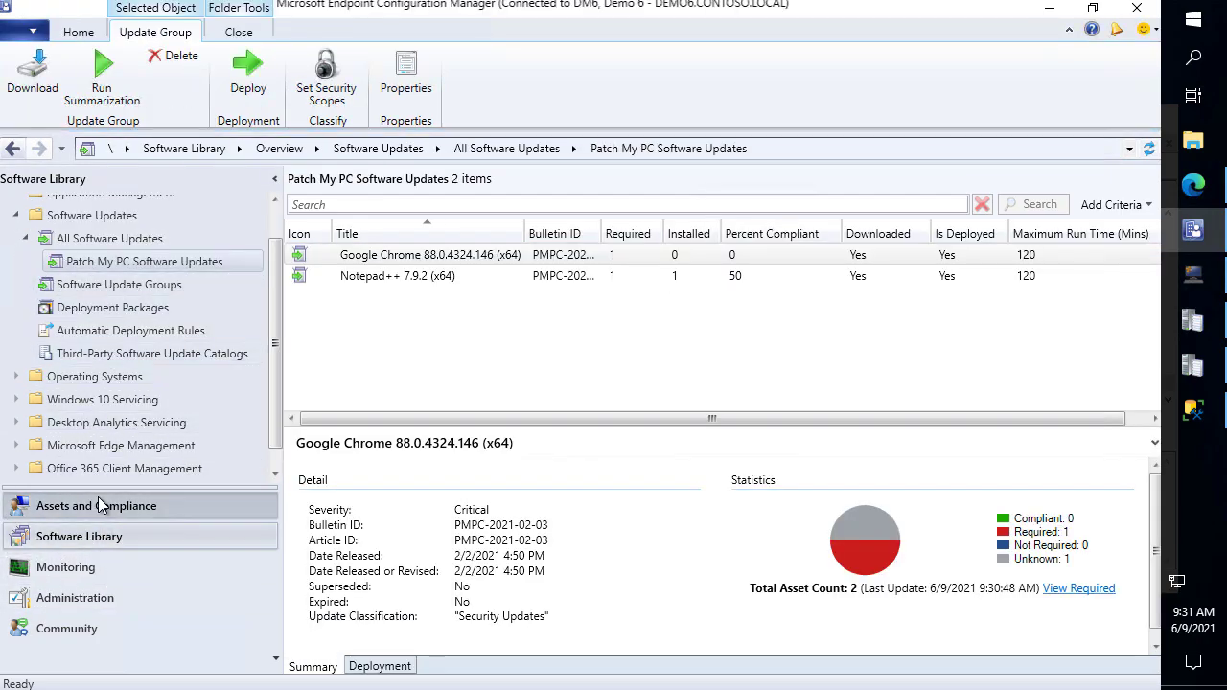
click(489, 276)
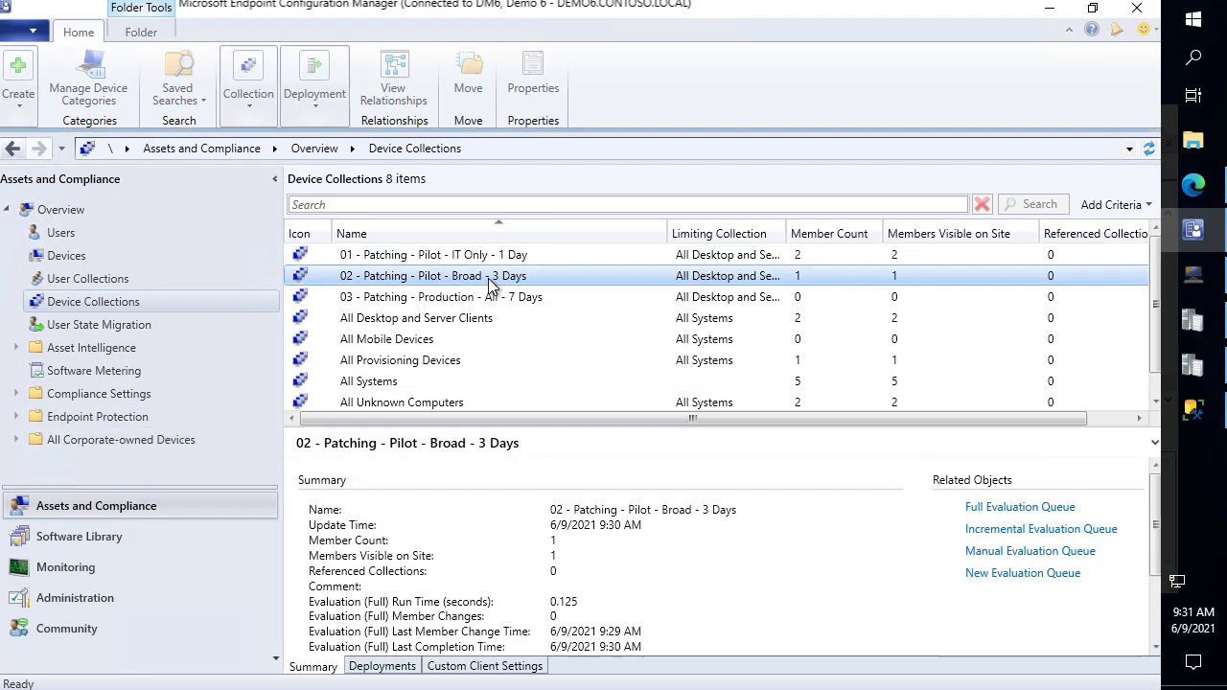
right_click(489, 276)
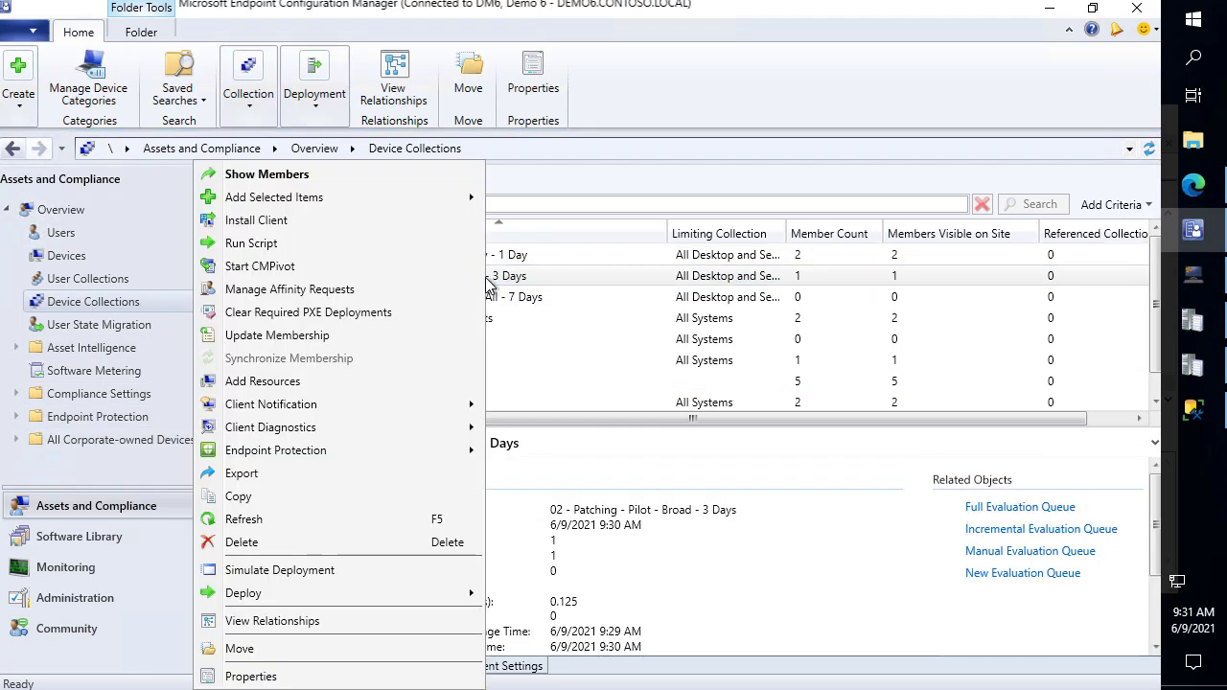
click(307, 674)
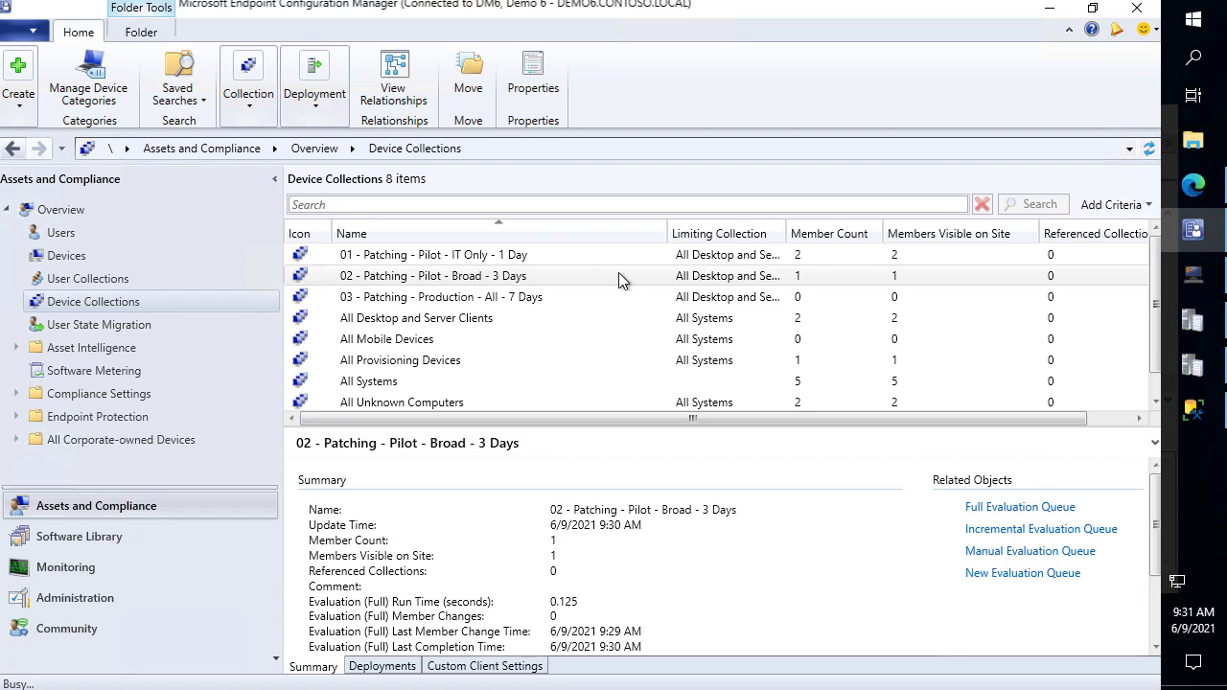
click(748, 155)
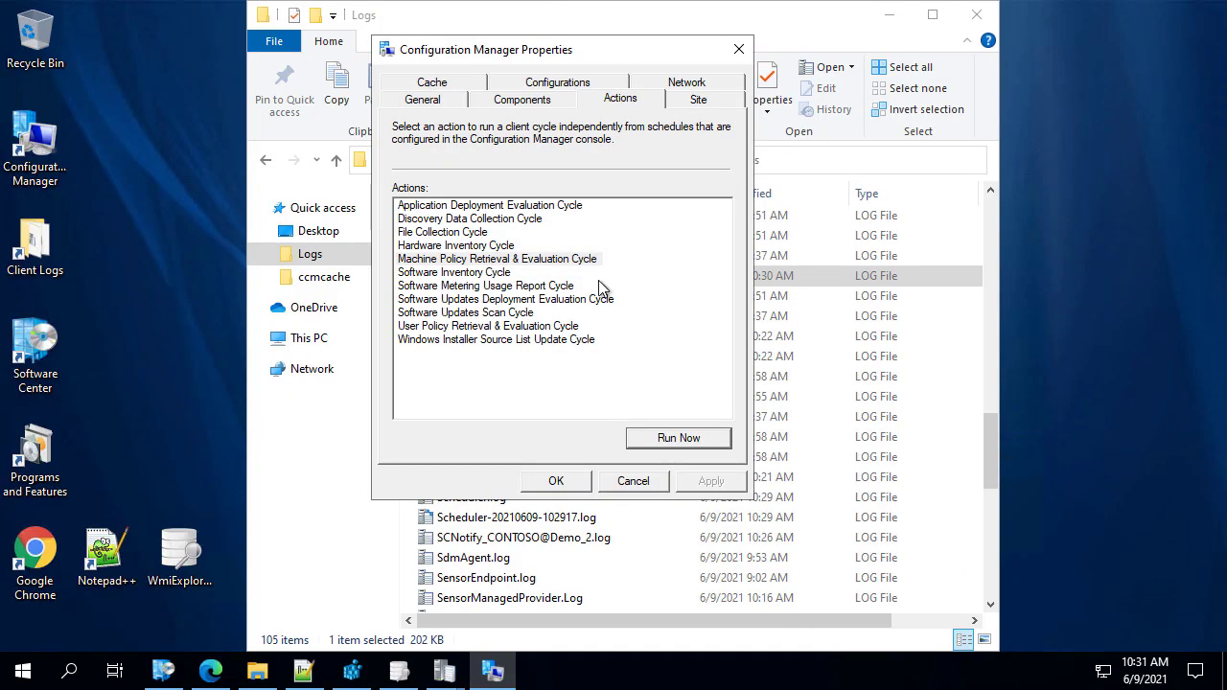
Step: Run the Software Updates Deployment Evaluation Cycle on the client and check the update statuses in Software Center
click(533, 299)
click(688, 439)
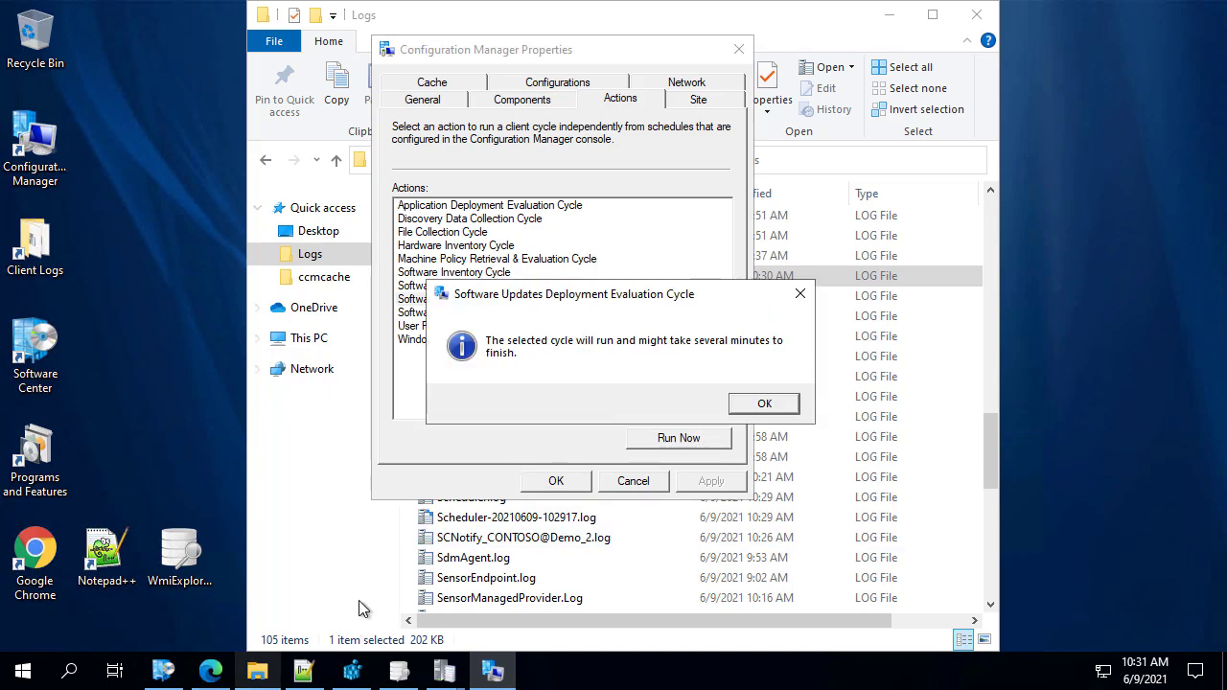
click(772, 410)
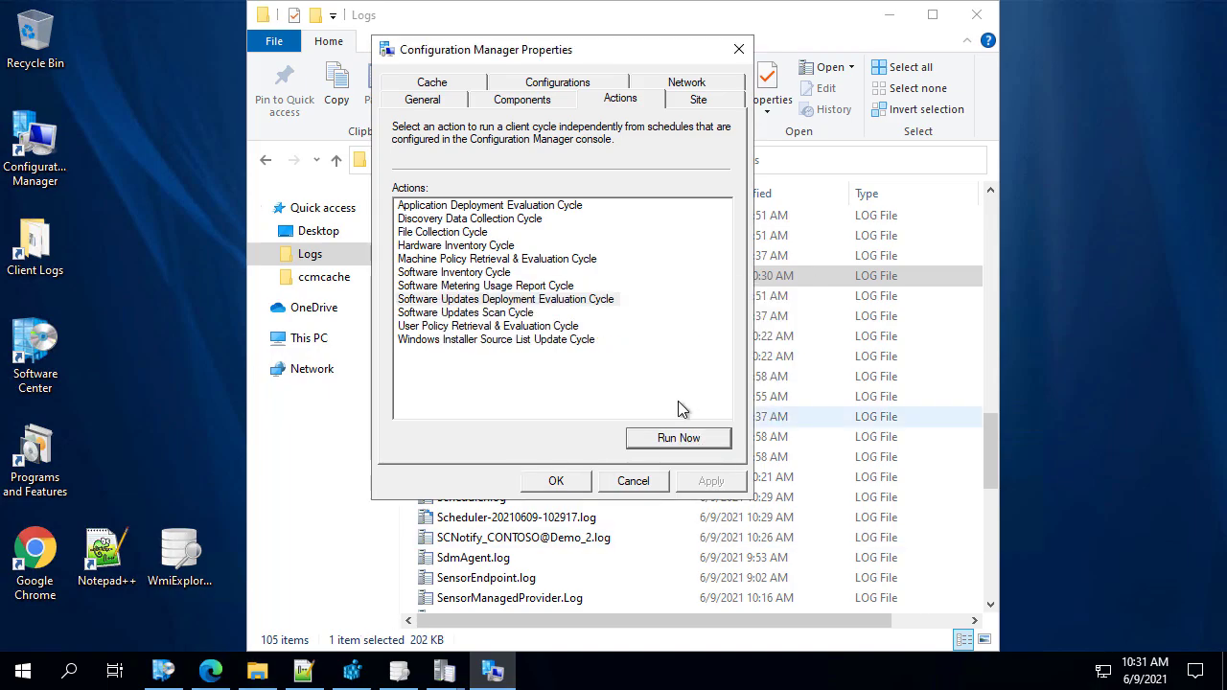
click(163, 671)
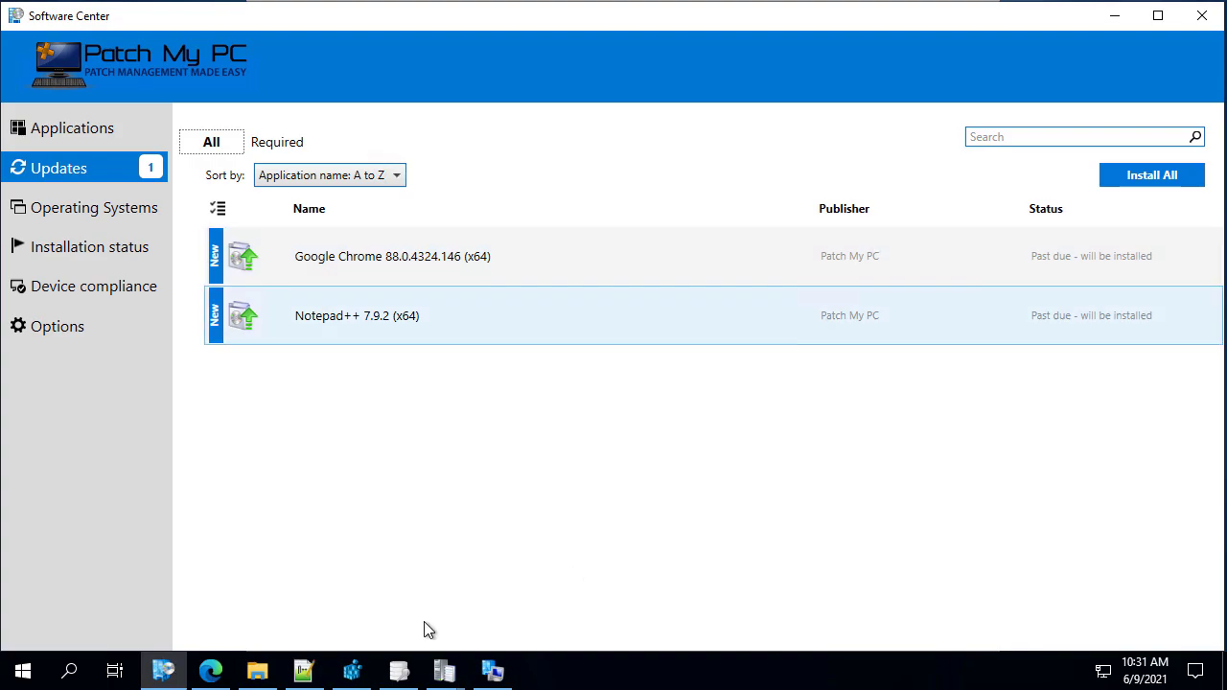
Step: Switch to WMI Explorer, inspect CCM_SoftwareUpdate and the CCM_ServiceWindow entries, and enumerate the CCM_ServiceWindowManager and CCM_ServiceWindow instances
click(413, 675)
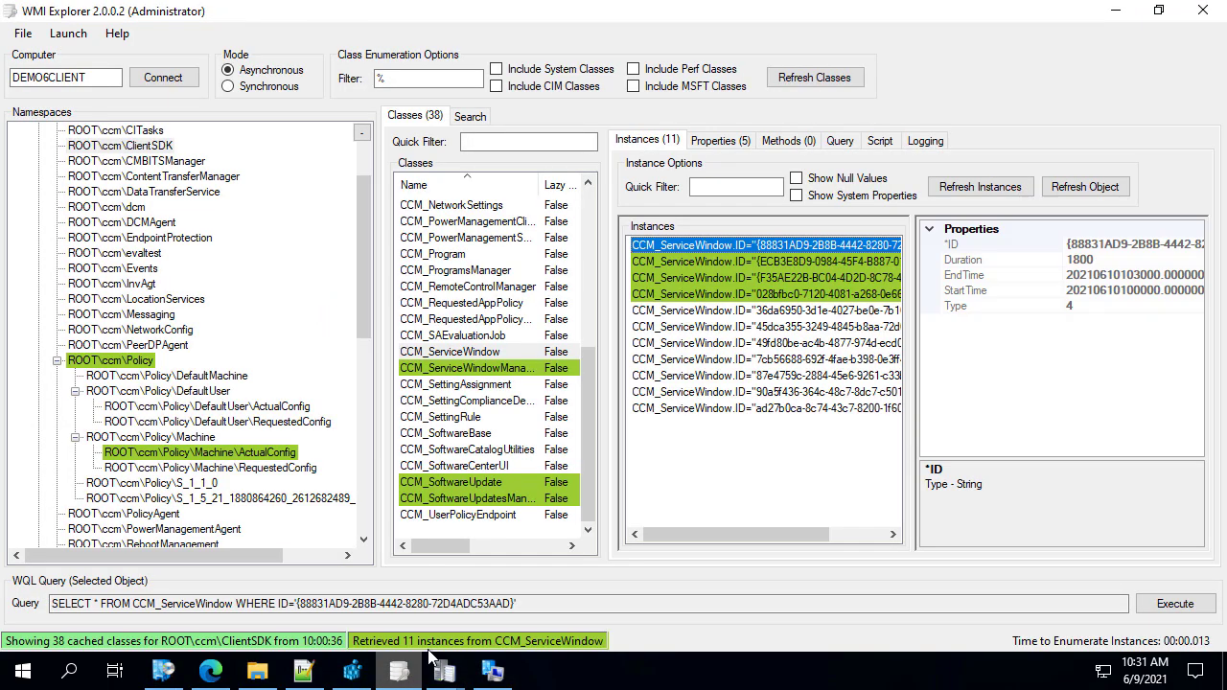
click(470, 482)
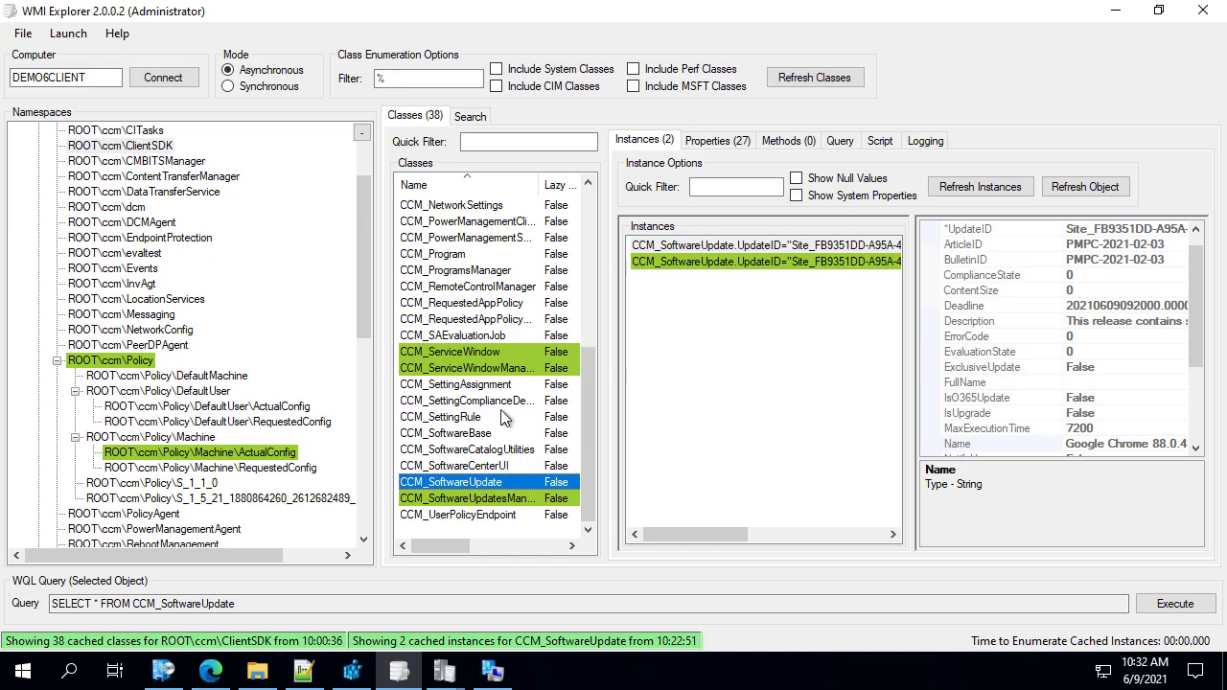
click(494, 367)
click(510, 340)
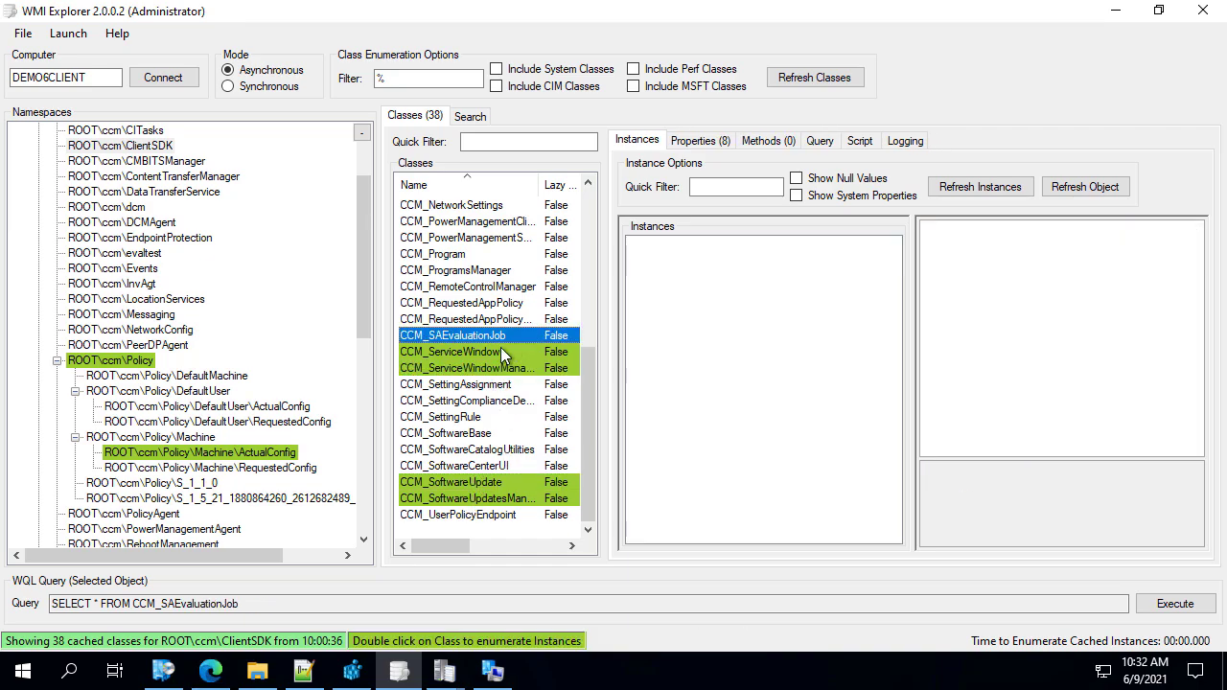
click(500, 351)
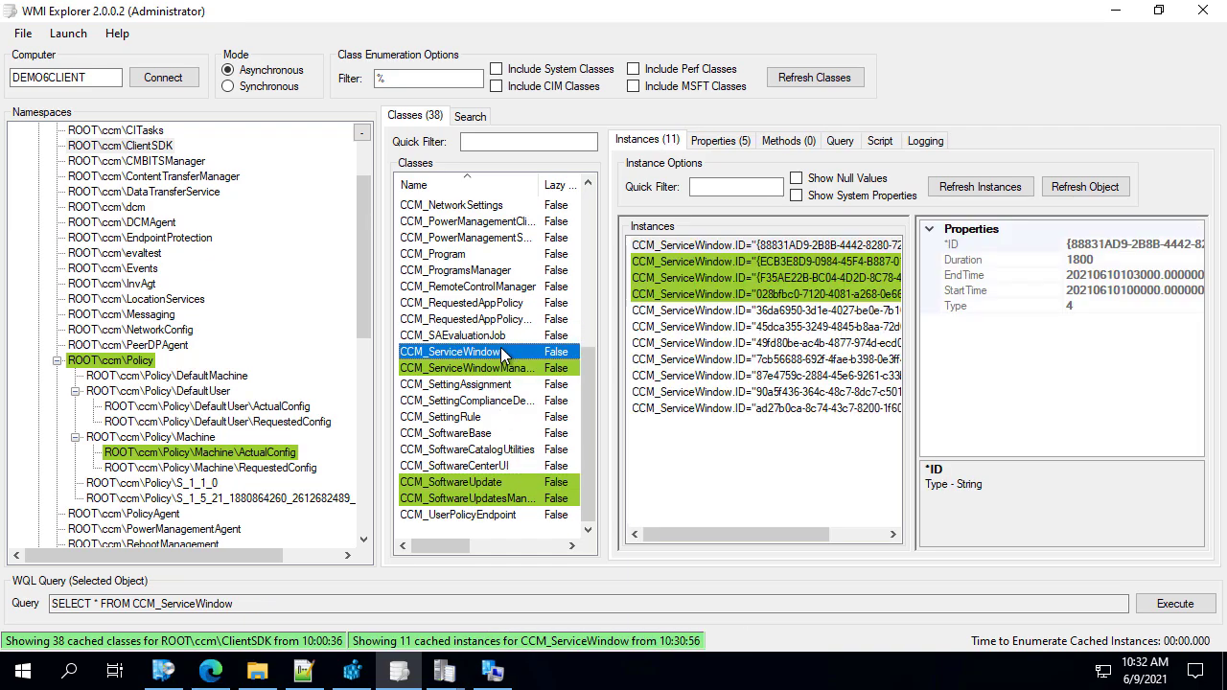
click(772, 259)
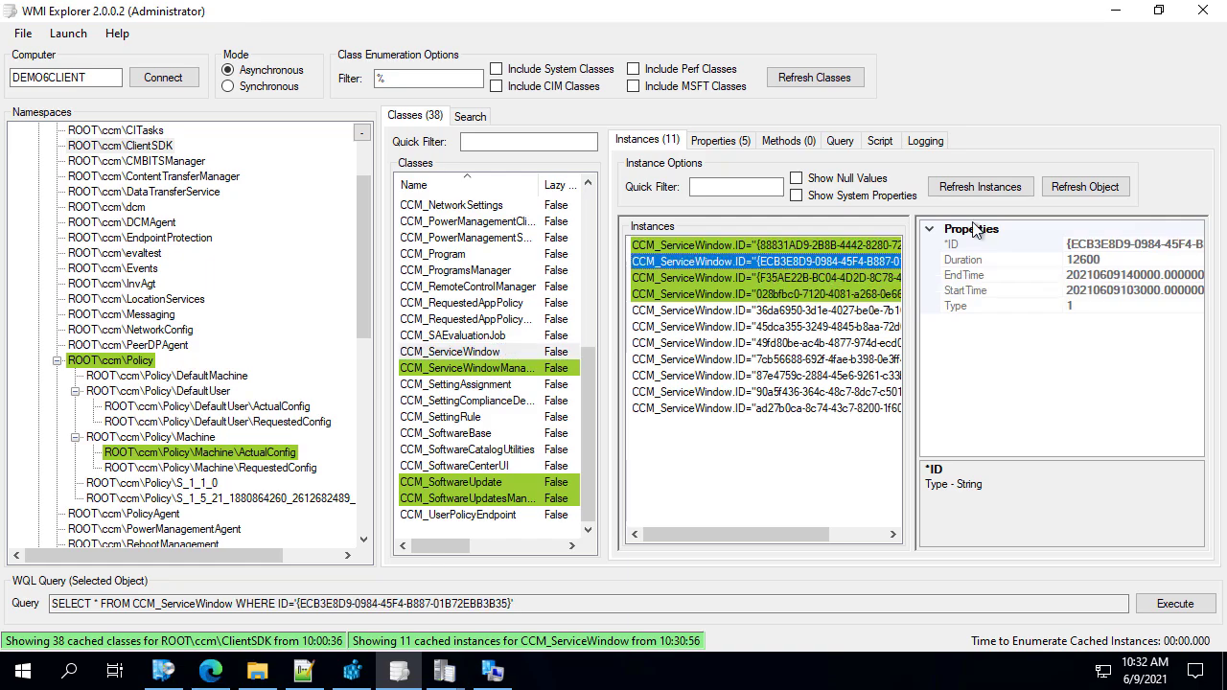
click(847, 278)
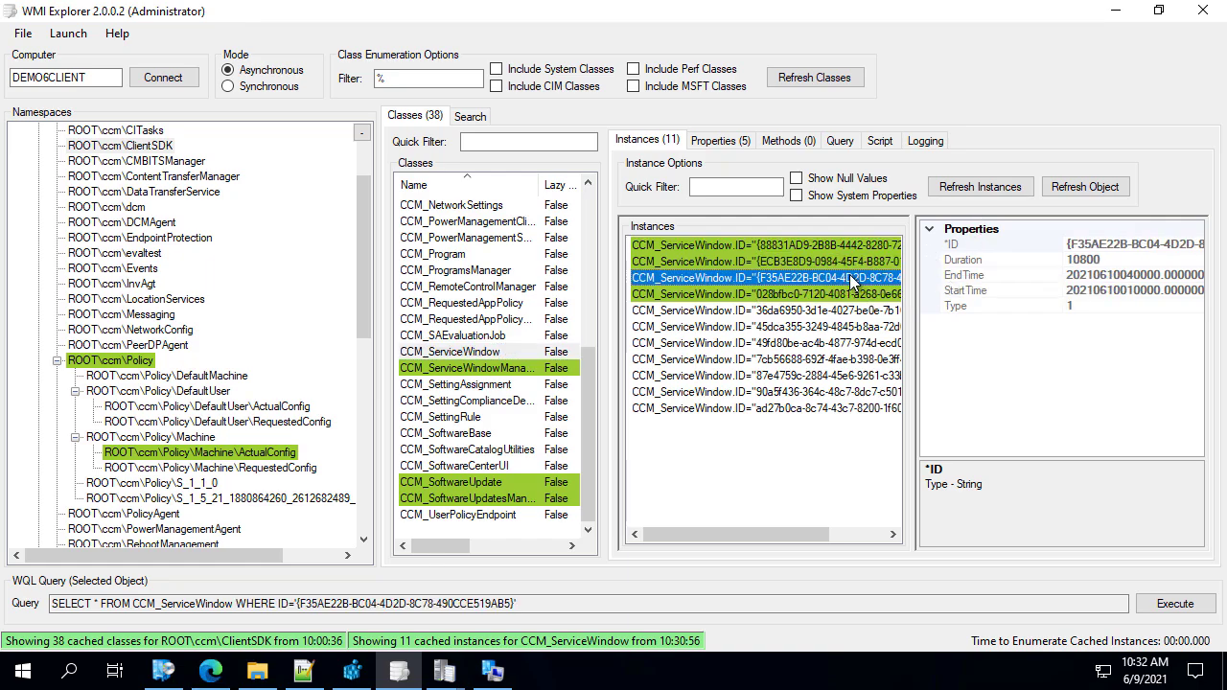
click(484, 369)
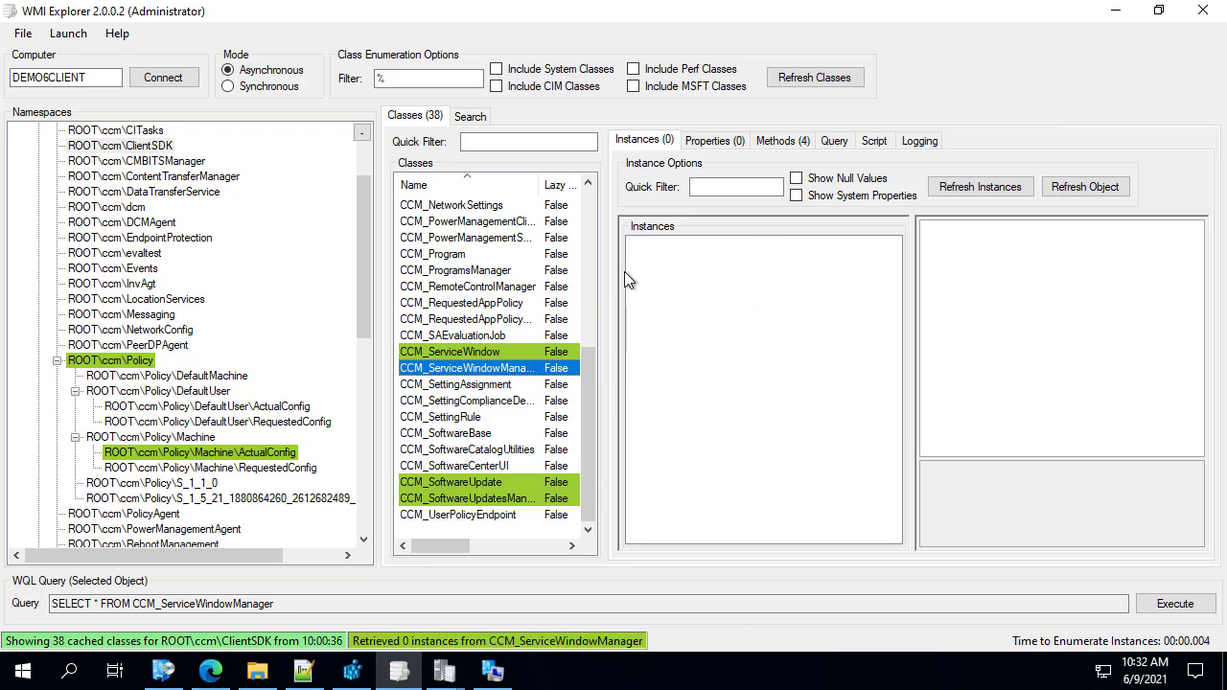
click(477, 353)
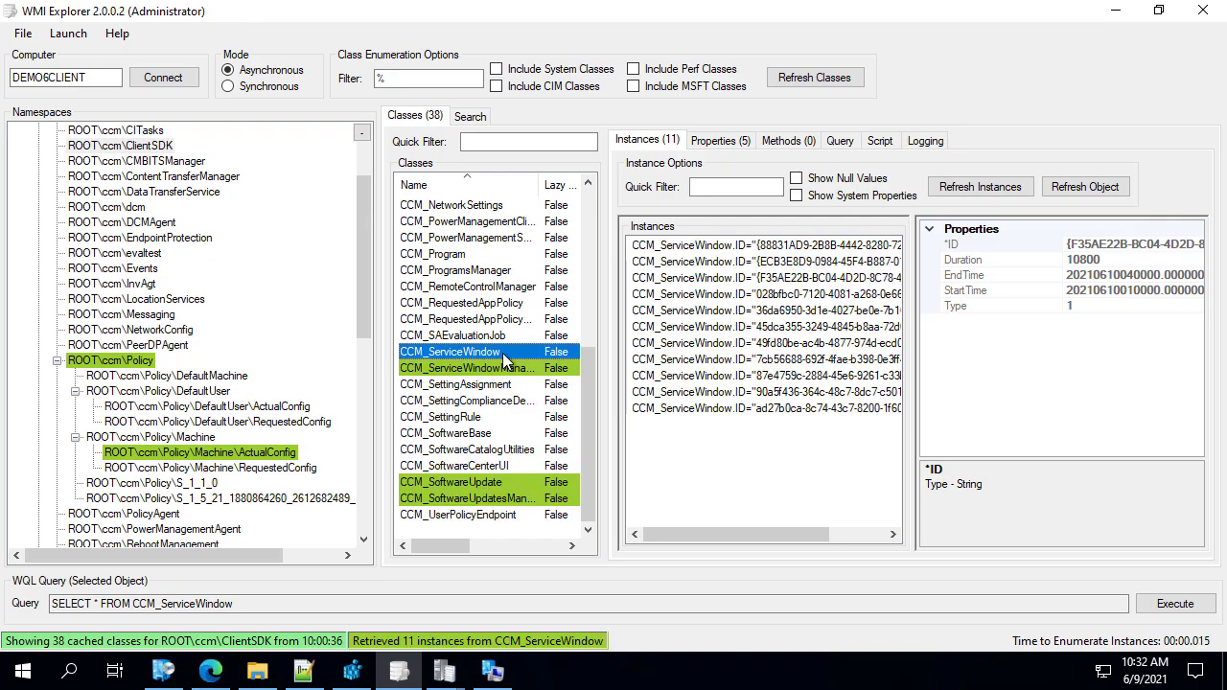
click(536, 369)
Step: Check the latest WUAHandler.log entries in the trace log tool and switch to ServiceWindowManager.log
click(450, 668)
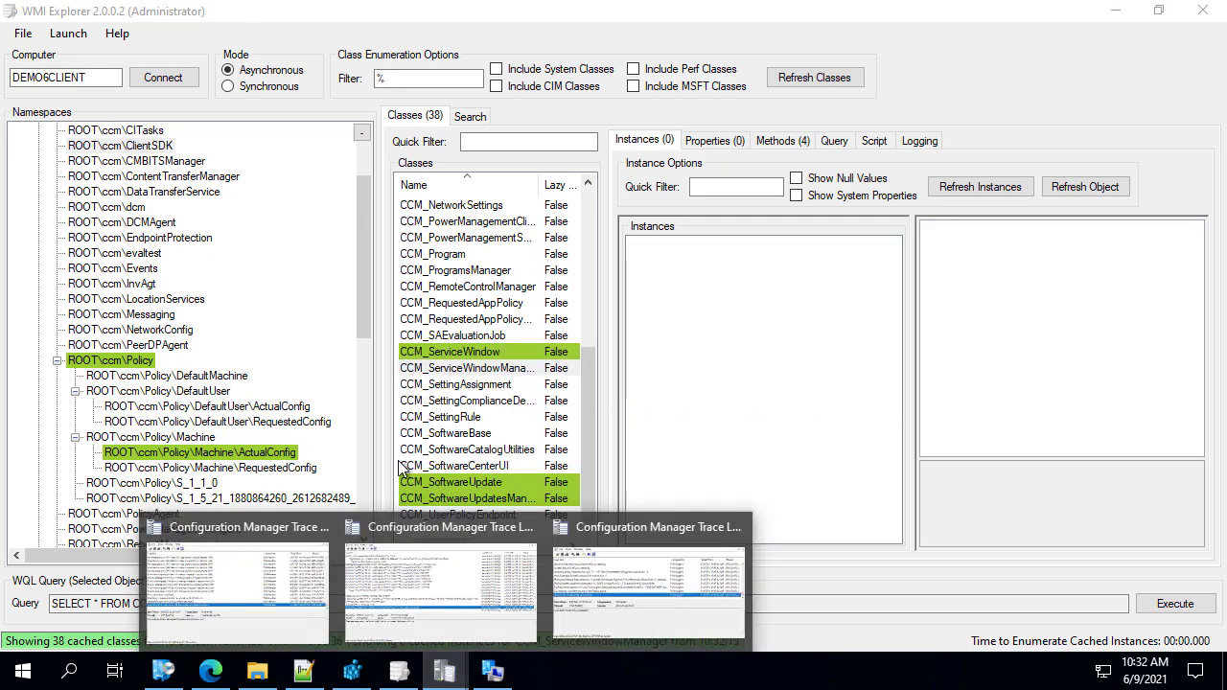
click(244, 583)
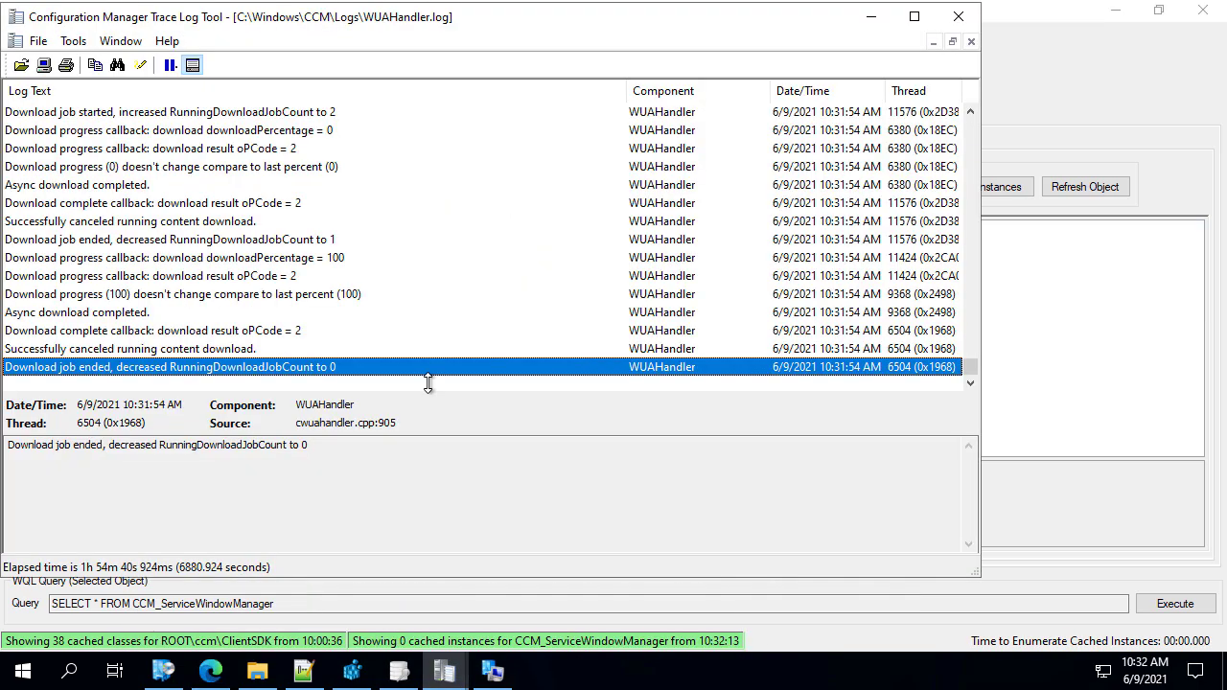
click(443, 671)
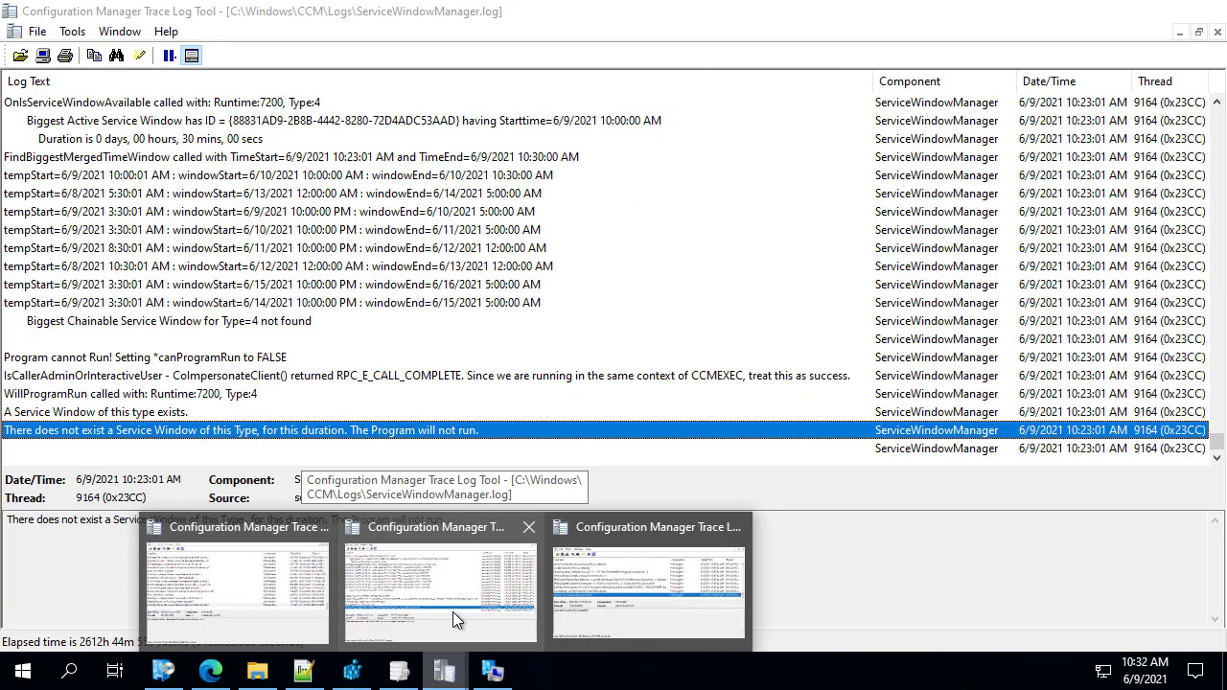
click(453, 612)
Step: Examine the 10:31:54 AM ServiceWindowManager.log entries evaluating service window availability for runtime 7200 and type 4, through the enumeration calls that follow
click(331, 394)
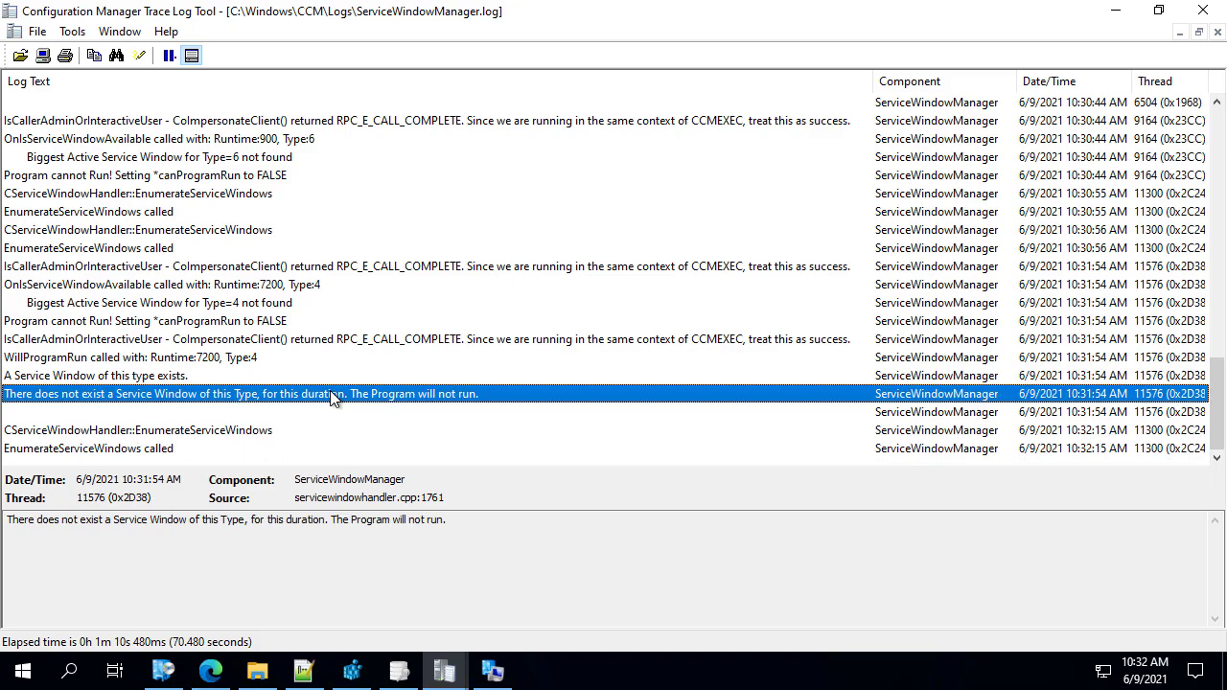
click(122, 376)
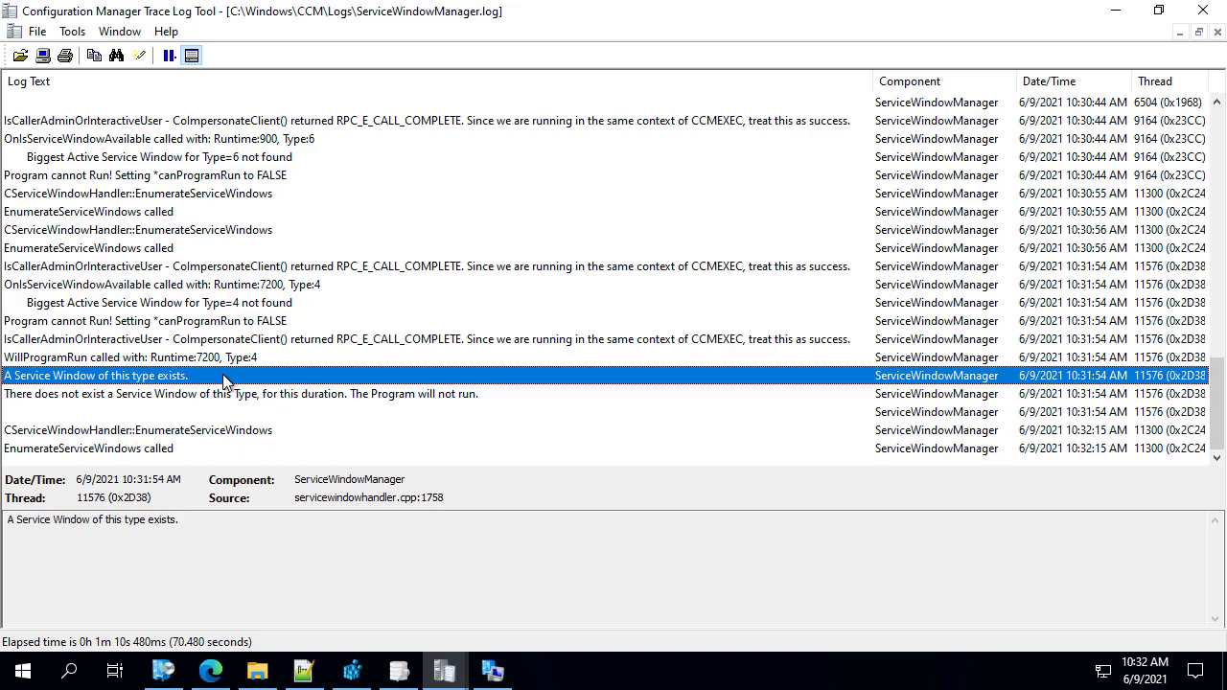
click(187, 357)
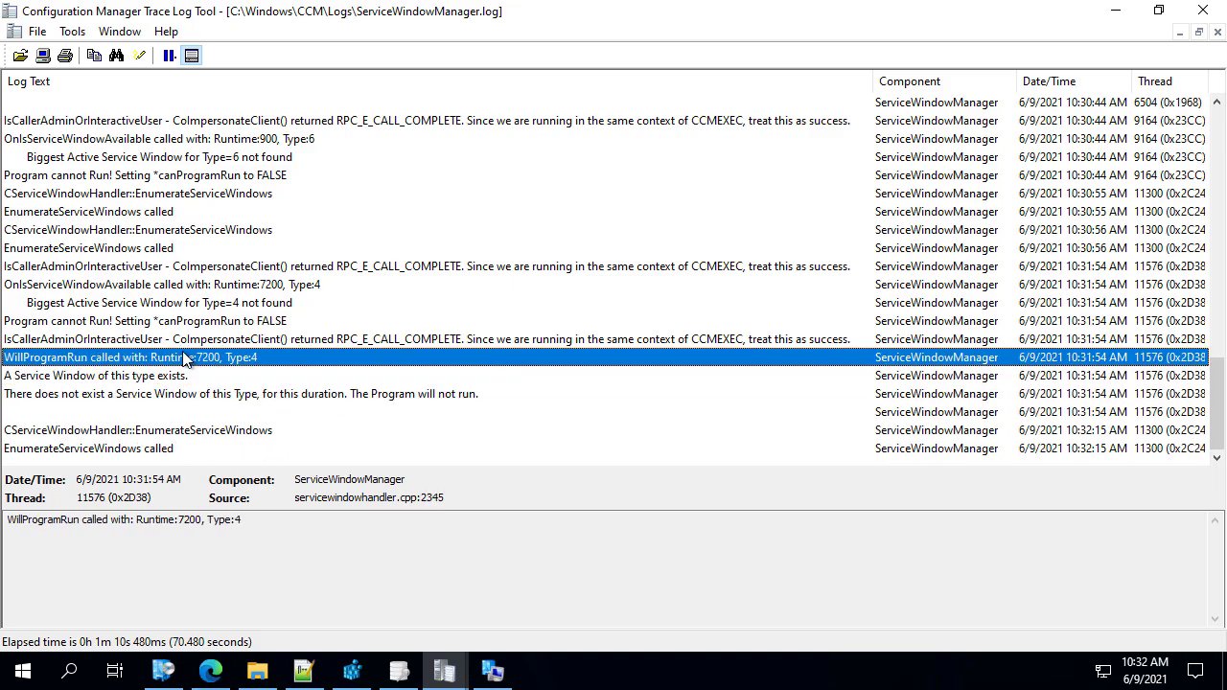
click(161, 341)
click(162, 321)
click(228, 302)
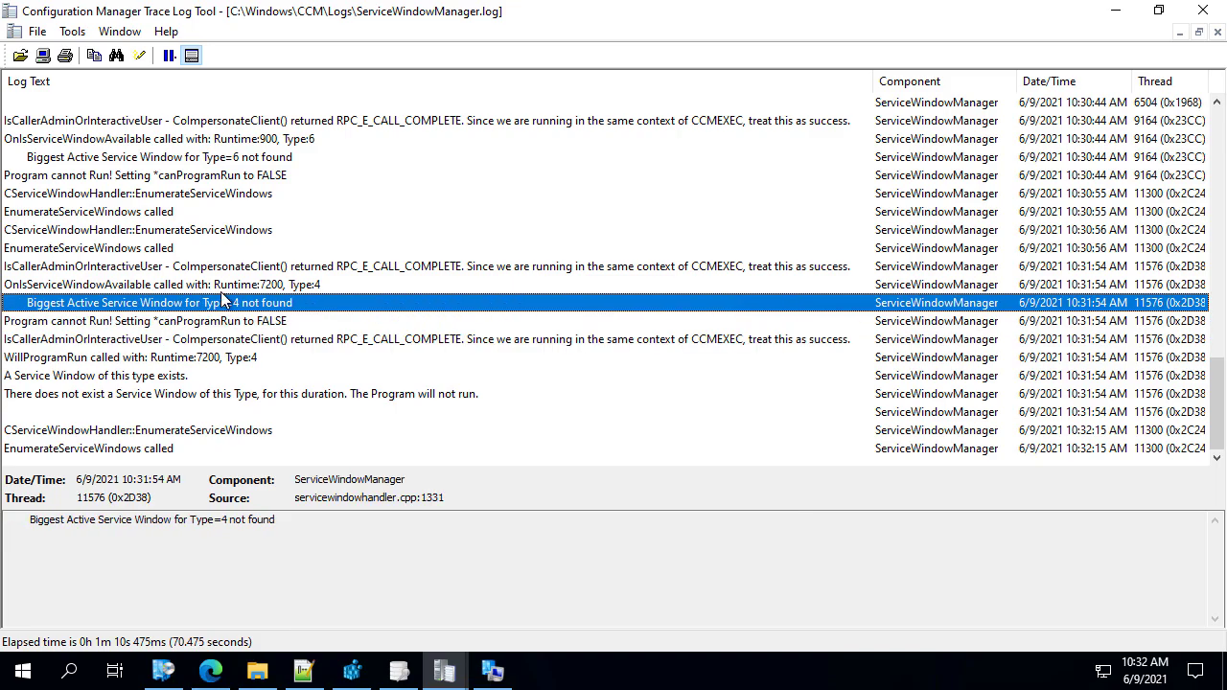
click(267, 287)
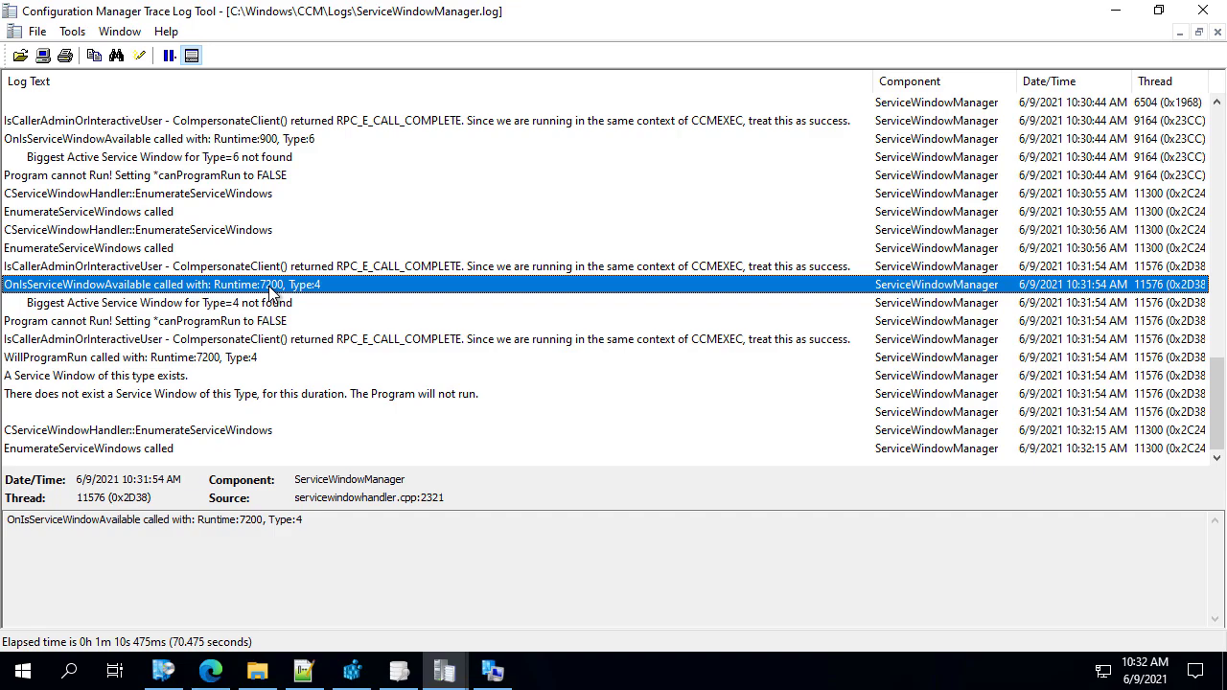
click(592, 341)
click(260, 359)
click(246, 393)
click(223, 431)
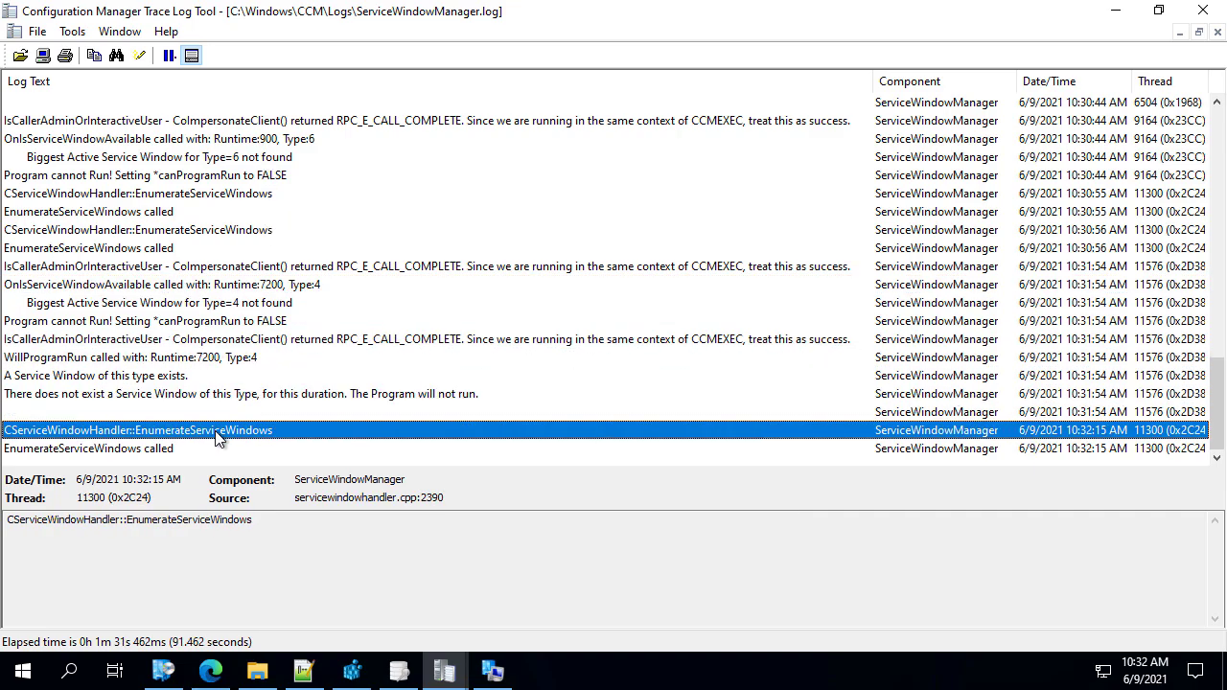
Step: Examine the 10:30:44 AM ServiceWindowManager.log entries on whether a program with type 4 or type 6 can run, up to the runtime 900 check
click(169, 449)
scroll(311, 412, up, 4)
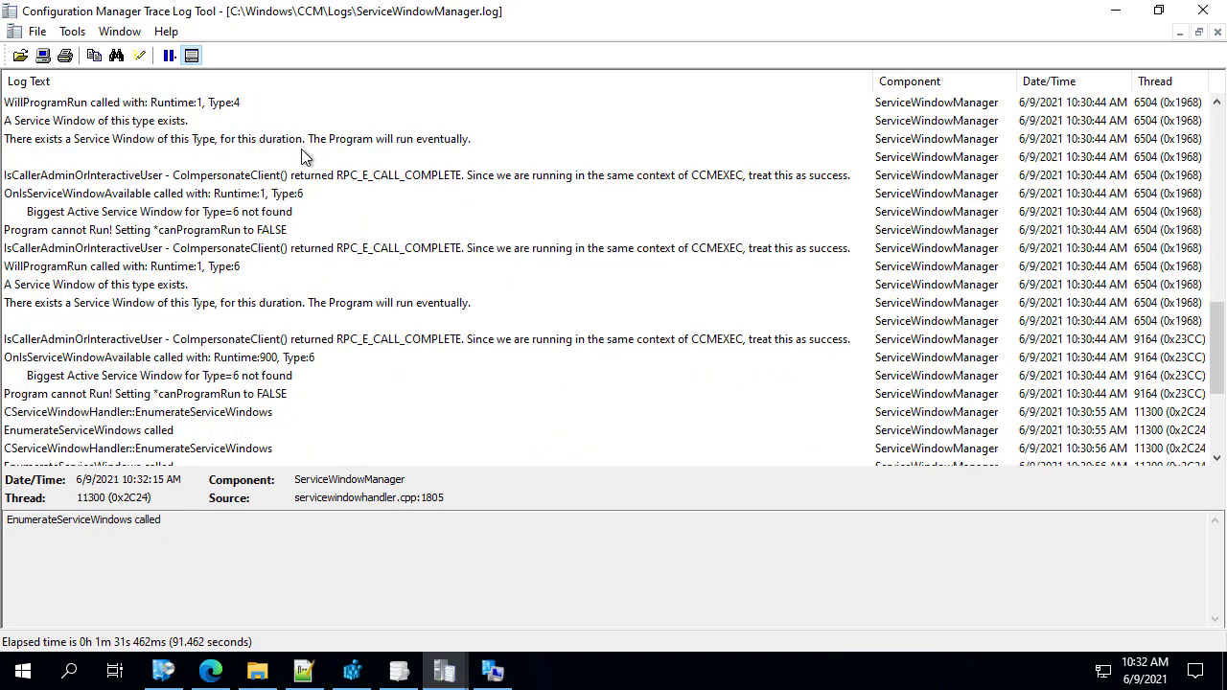
click(425, 142)
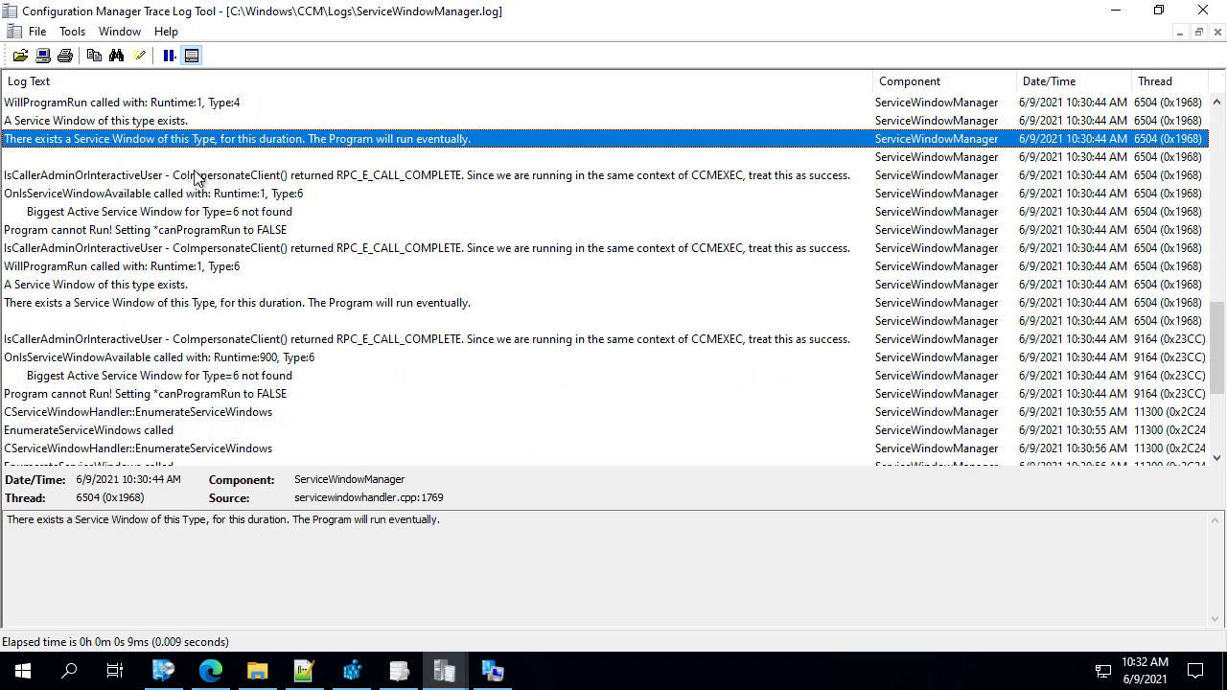
click(247, 179)
click(251, 212)
click(247, 232)
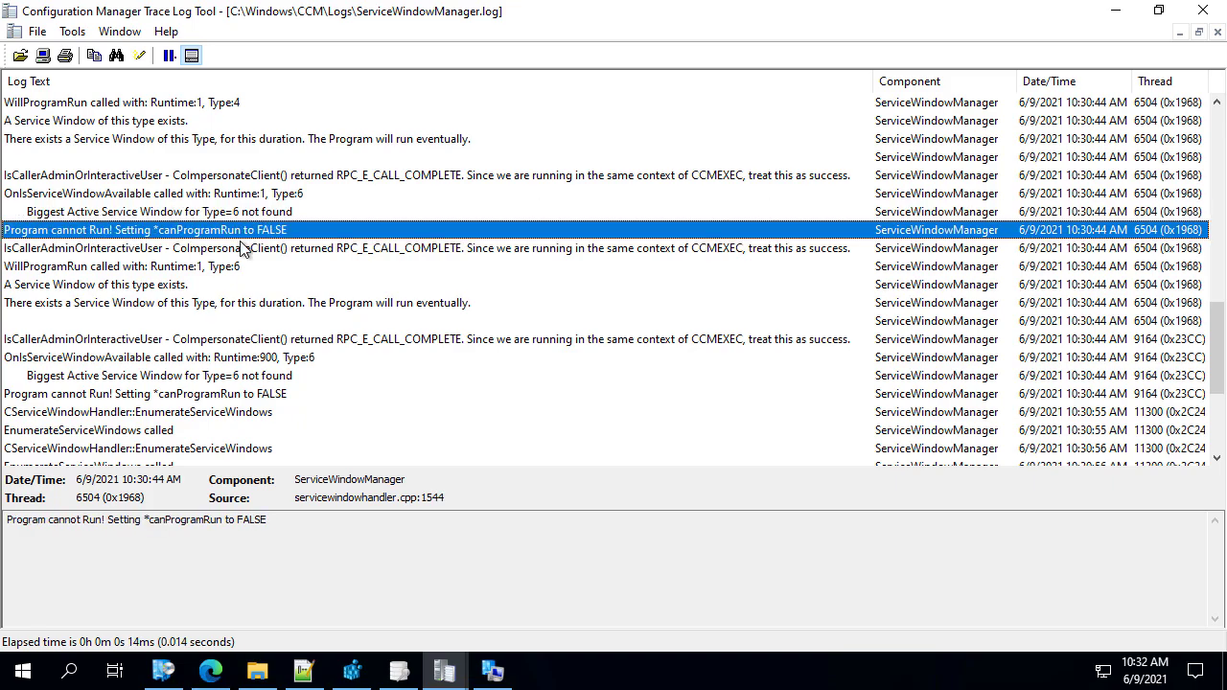
click(248, 250)
click(245, 271)
click(239, 287)
click(234, 305)
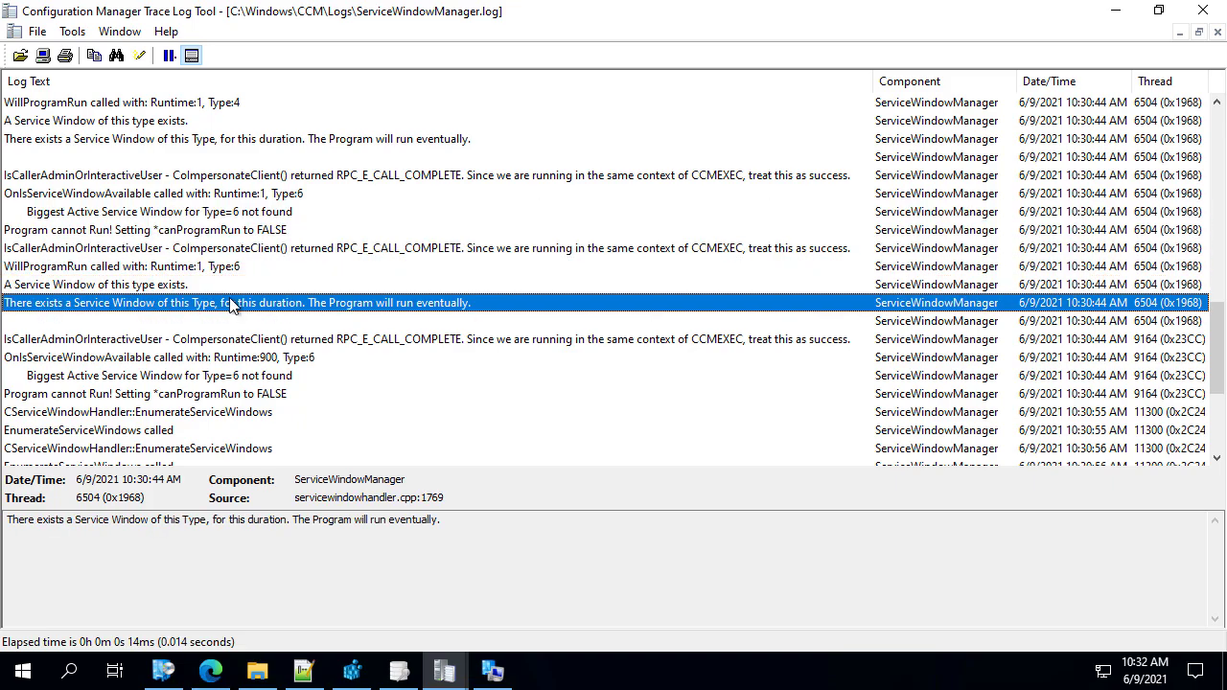
click(221, 338)
click(247, 360)
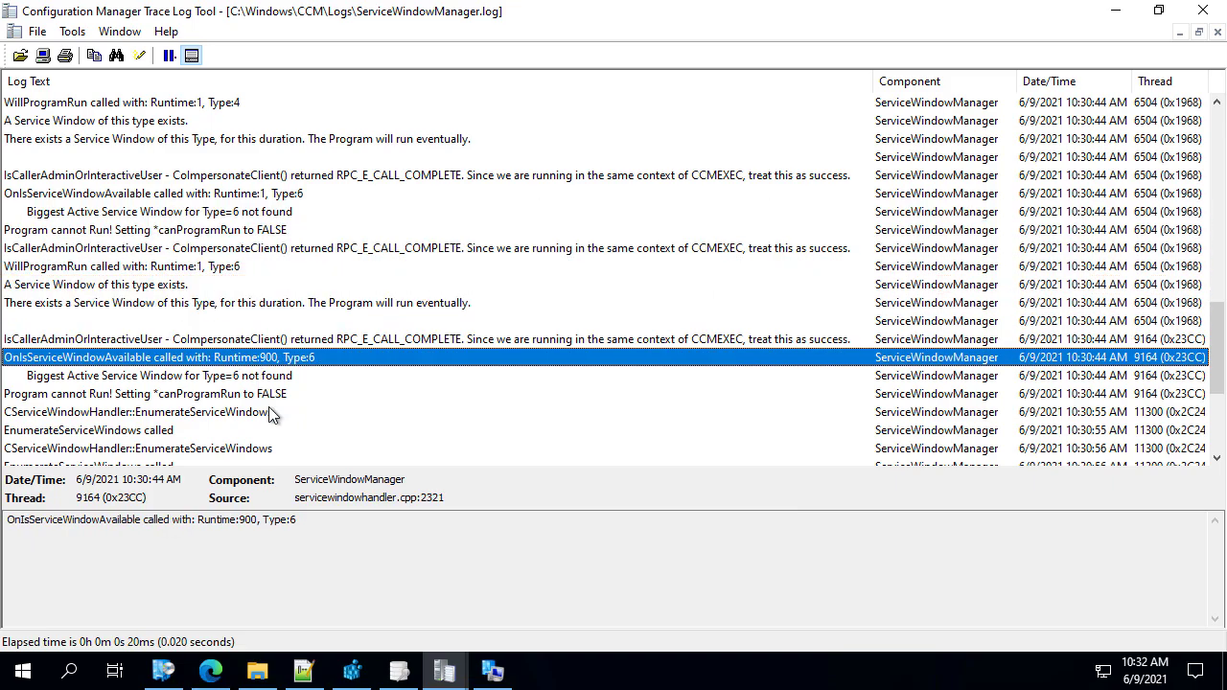
Step: Review the remaining ServiceWindowManager.log entries through the 10:32:15 AM enumeration call and check the update statuses in Software Center
scroll(295, 405, down, 4)
scroll(246, 450, up, 4)
click(247, 450)
scroll(246, 449, up, 2)
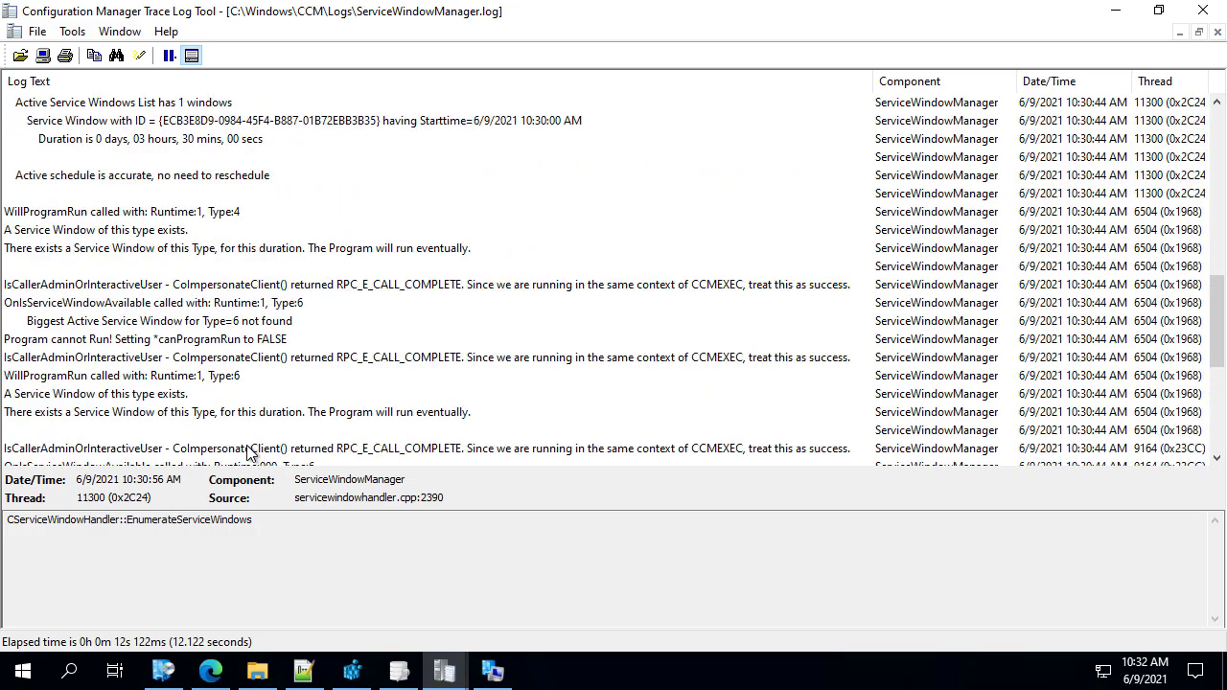
scroll(285, 432, down, 6)
click(214, 449)
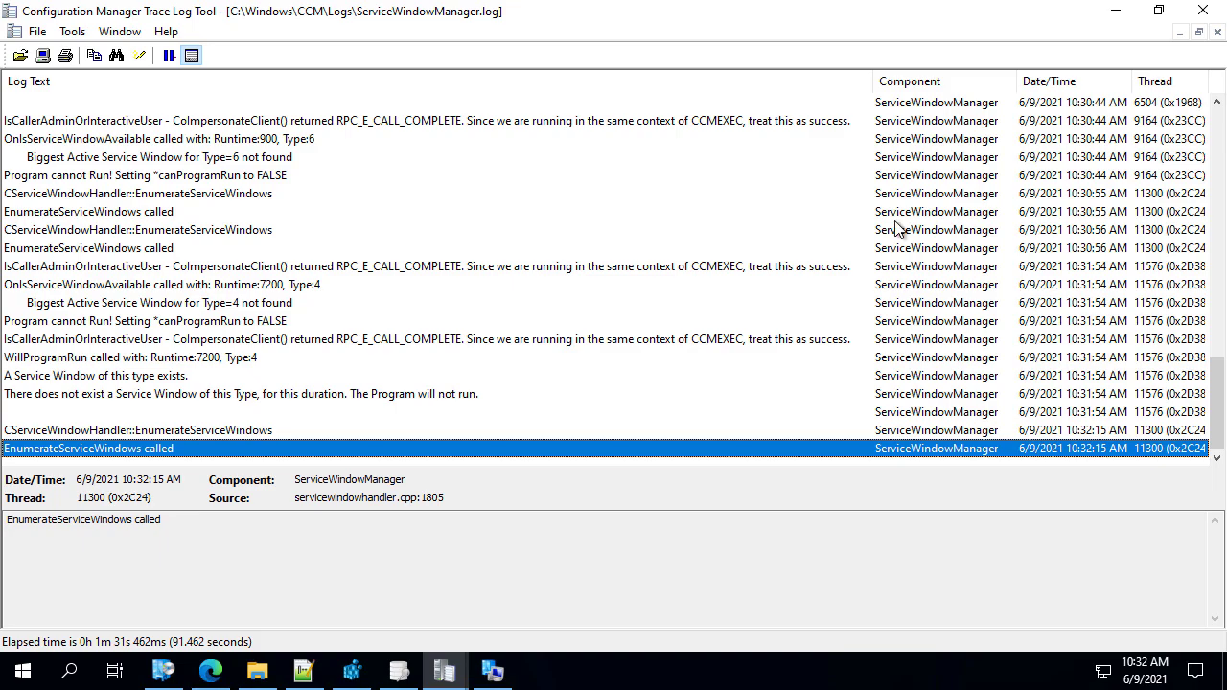
click(165, 674)
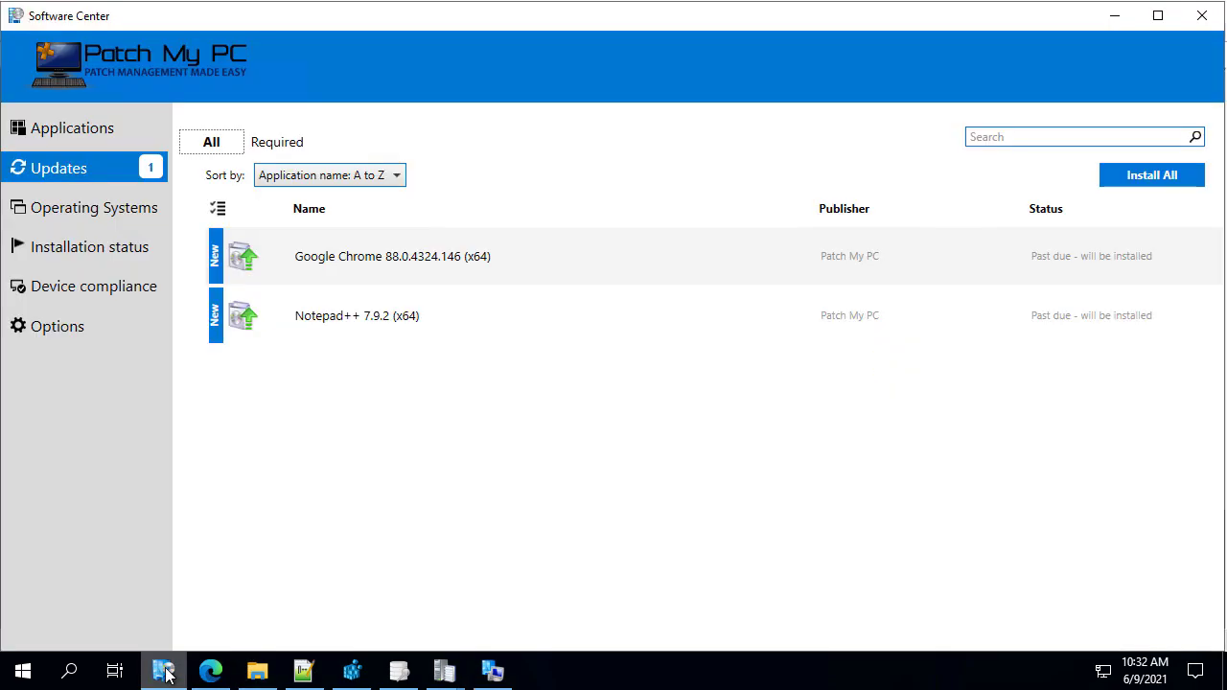
click(1117, 16)
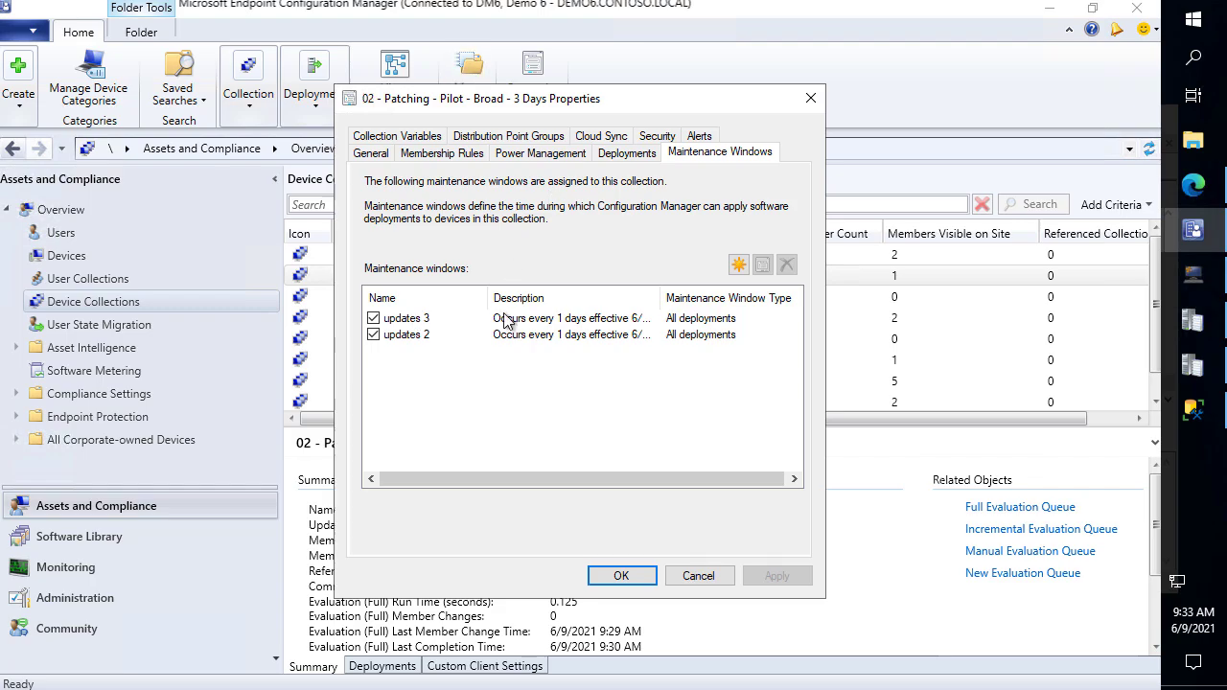
Step: In the Configuration Manager console, change the "updates 3" maintenance window to apply to Software updates
click(568, 326)
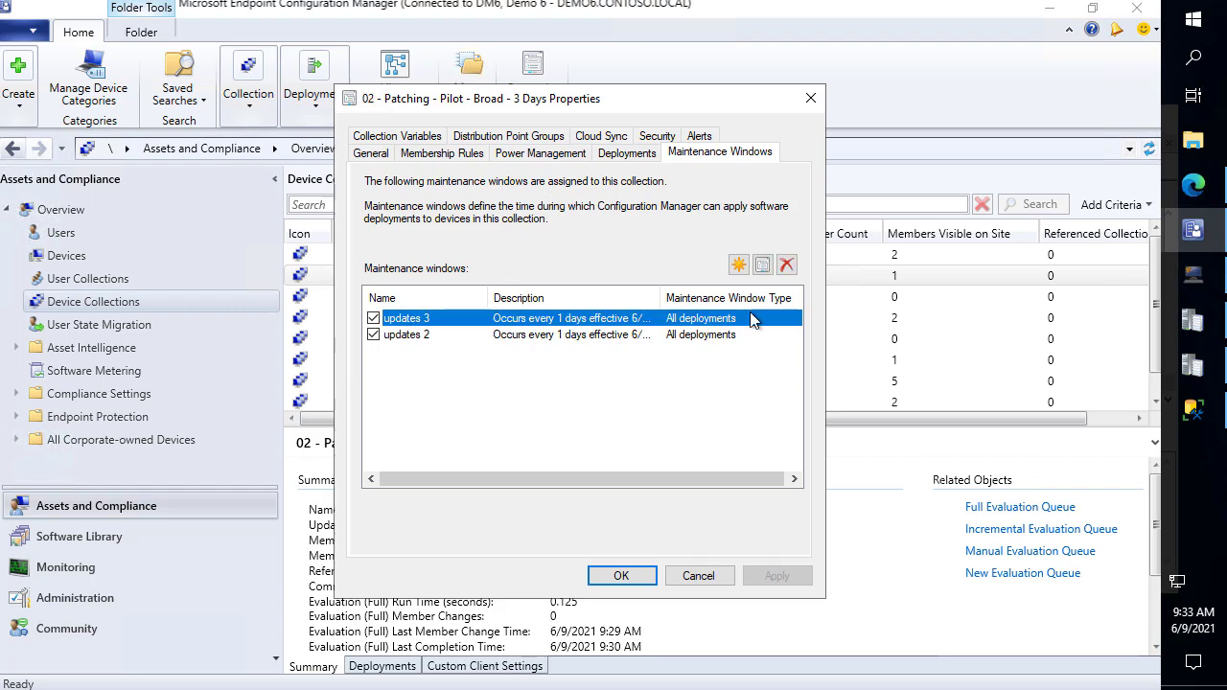
click(762, 265)
click(484, 556)
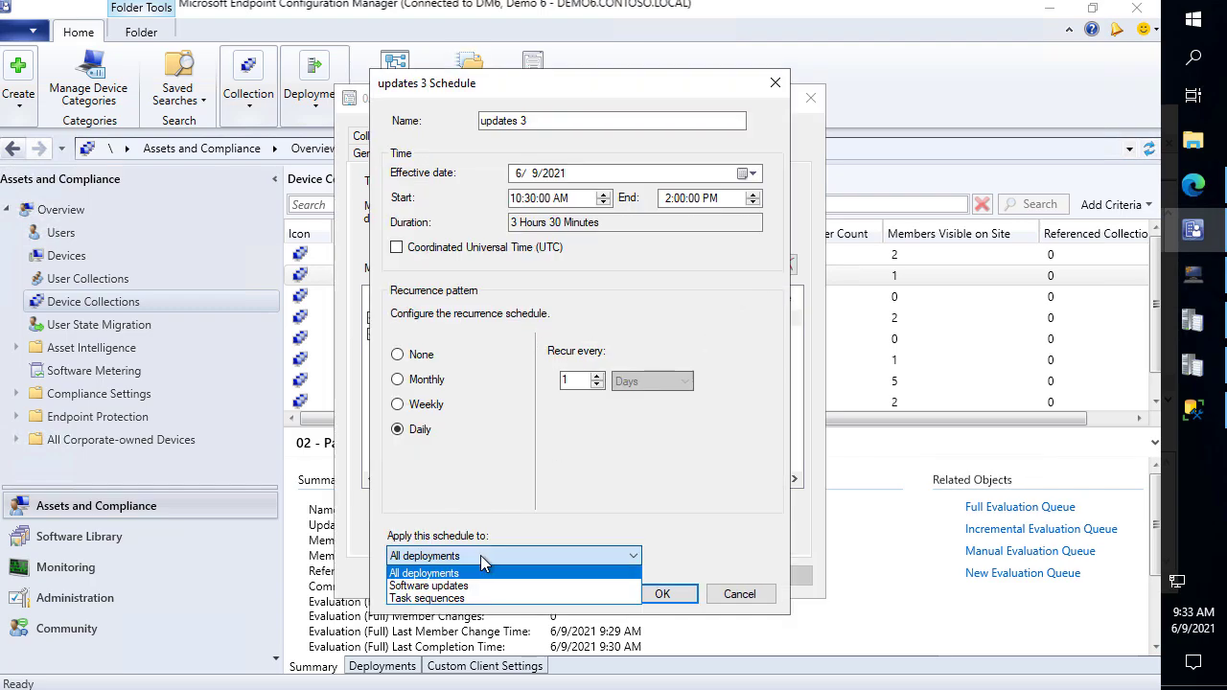
click(688, 598)
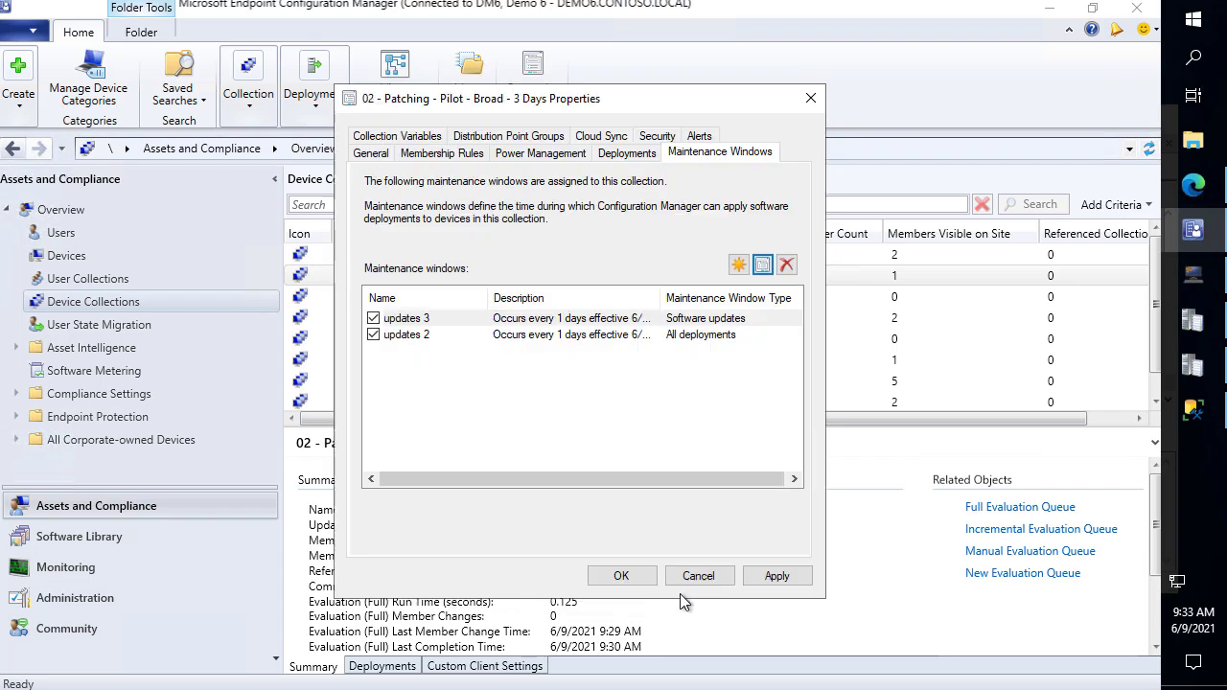
Step: Change the "updates 2" maintenance window to apply to Software updates, apply the collection changes and close its properties
click(640, 338)
click(762, 272)
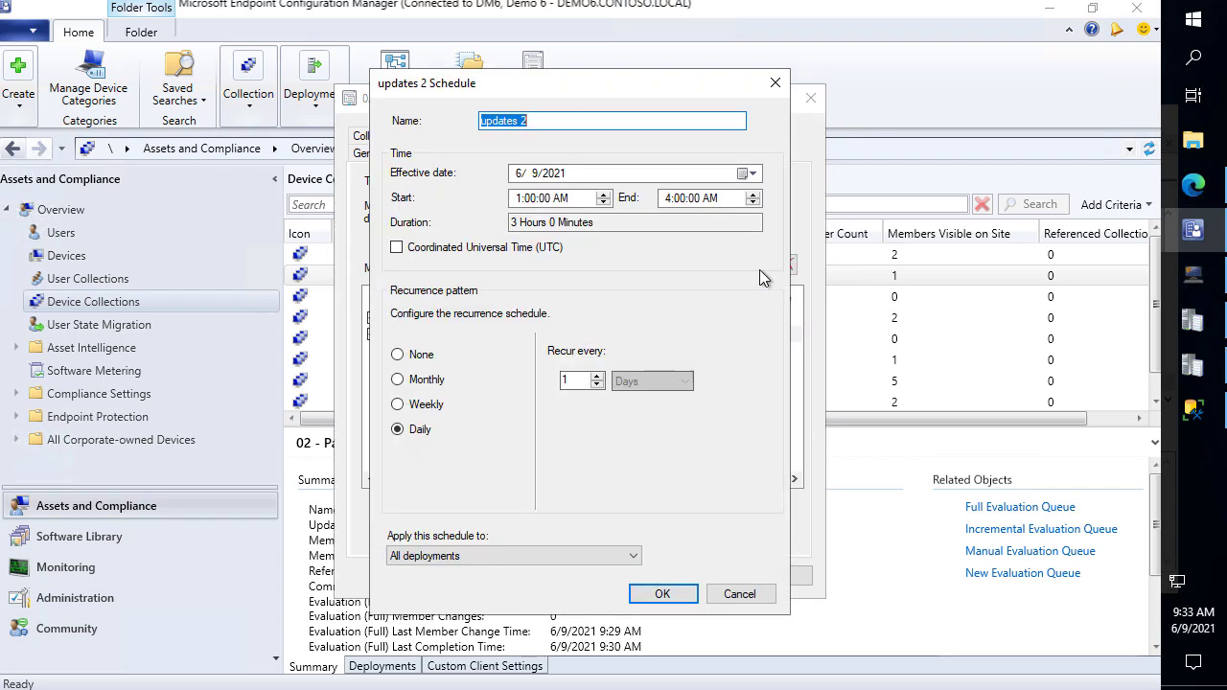
click(438, 556)
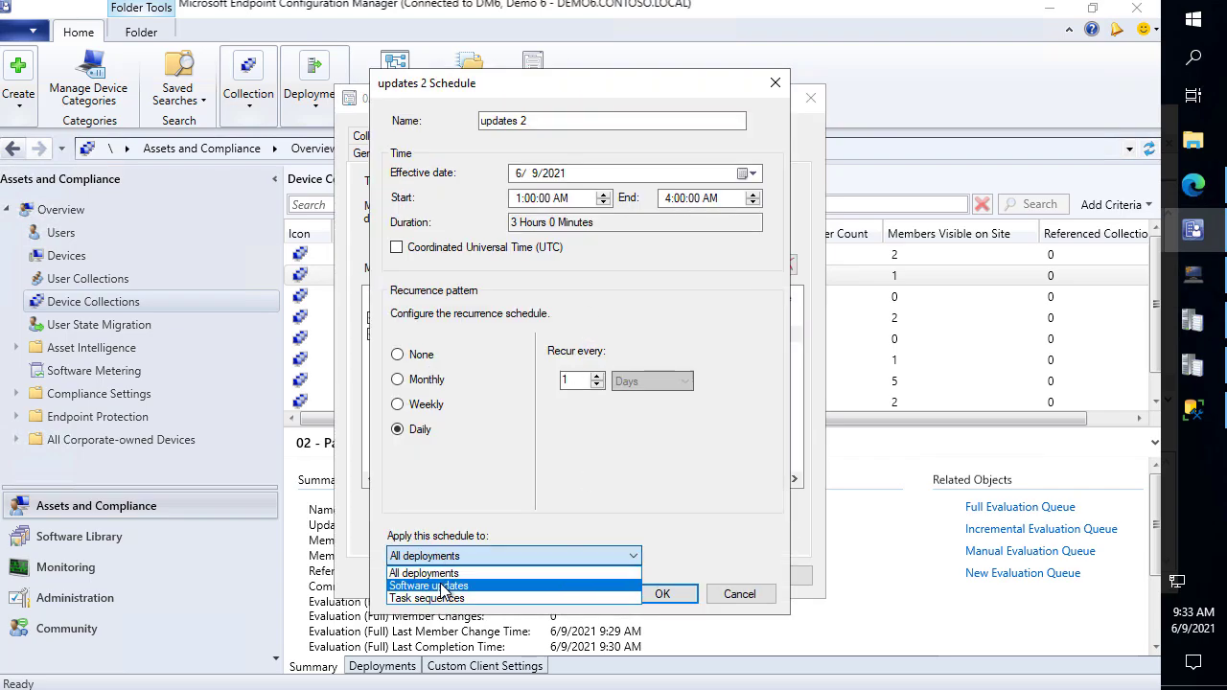
click(438, 584)
click(644, 593)
click(778, 576)
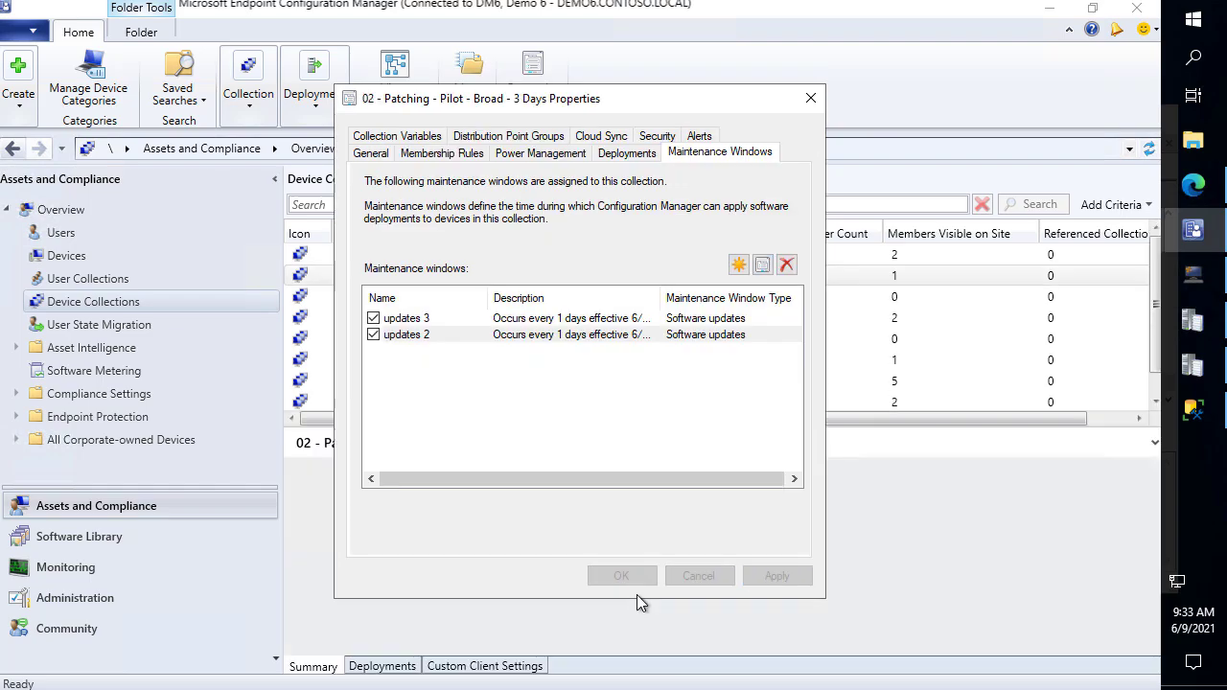
click(698, 576)
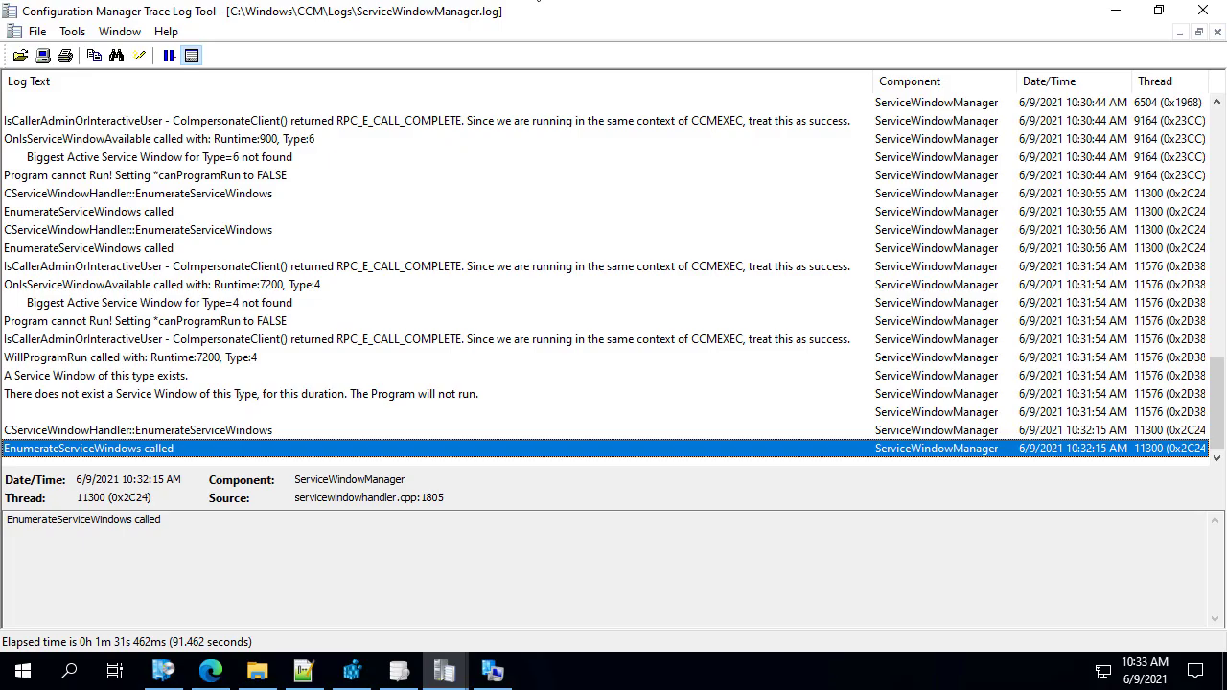
Step: Switch to the client's Configuration Manager Properties and run the Machine Policy Retrieval & Evaluation Cycle
click(1123, 16)
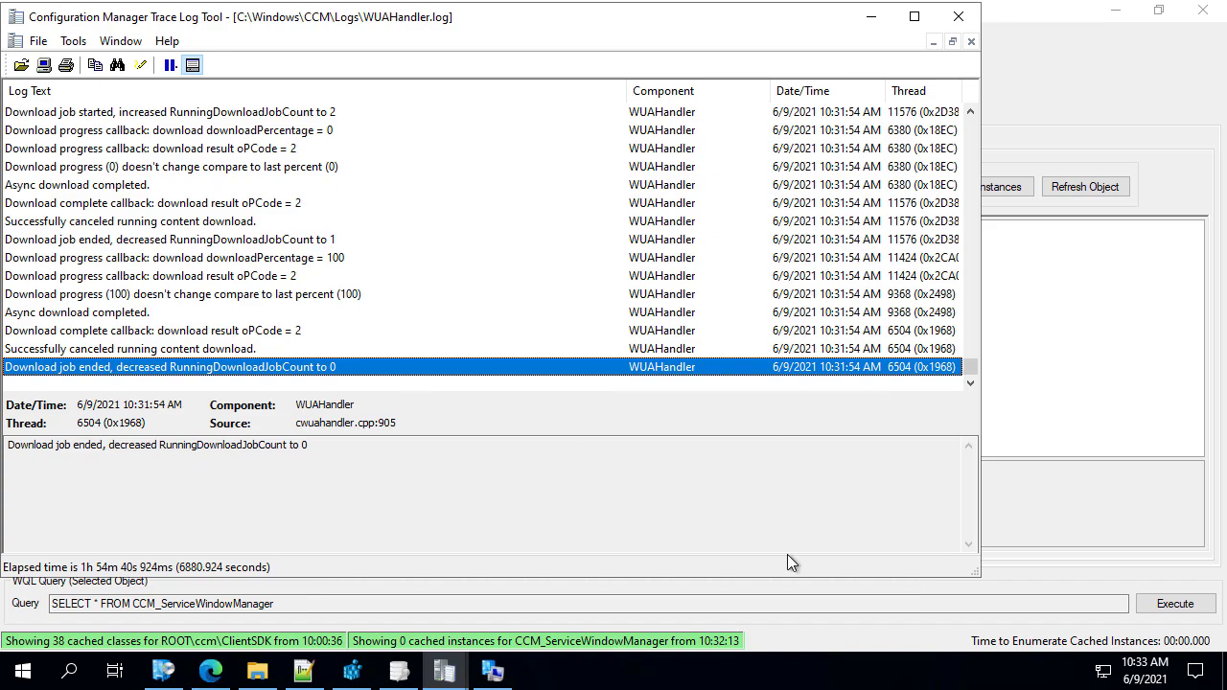
click(492, 671)
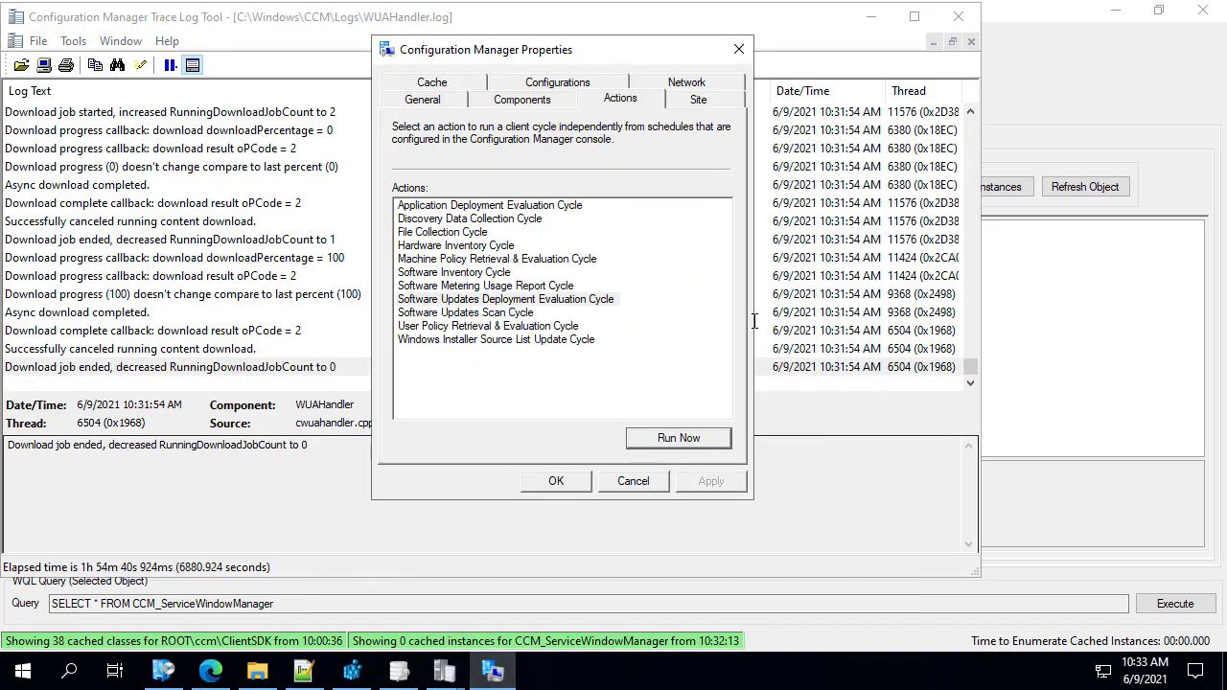
click(489, 261)
click(665, 437)
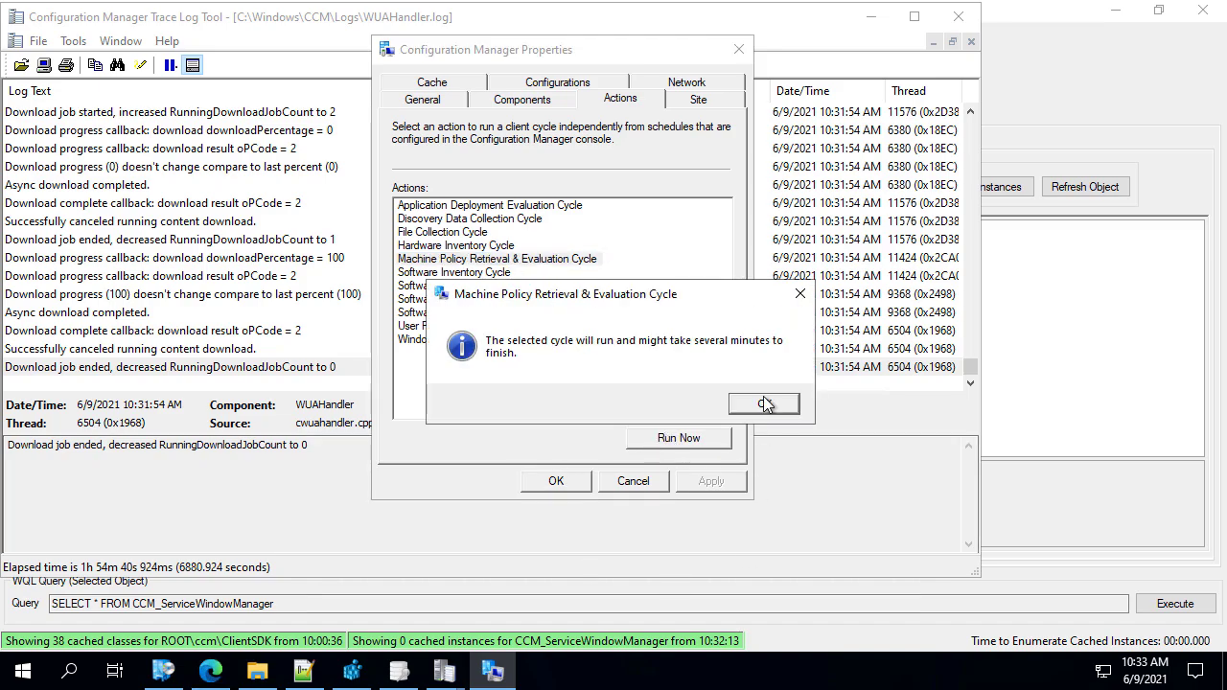
click(763, 402)
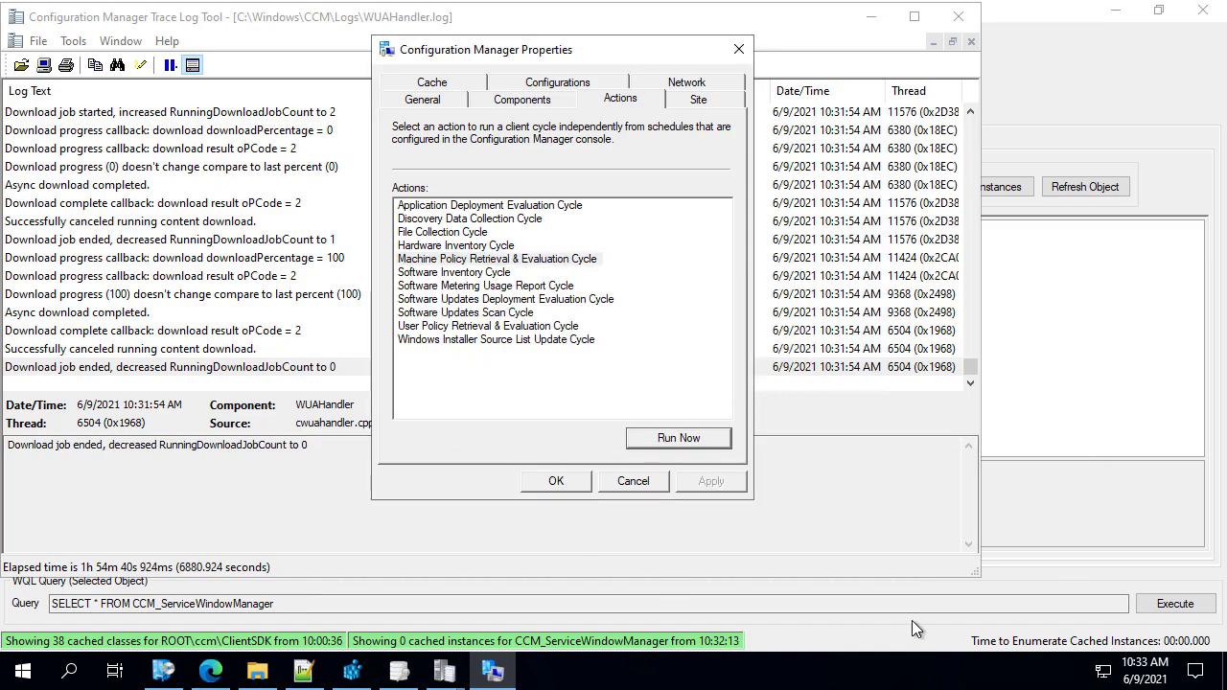
Step: Bring up PolicyAgent.log in the trace log tool and check the latest assignment request entries for DEMO6CLIENT
mouse_move(444, 671)
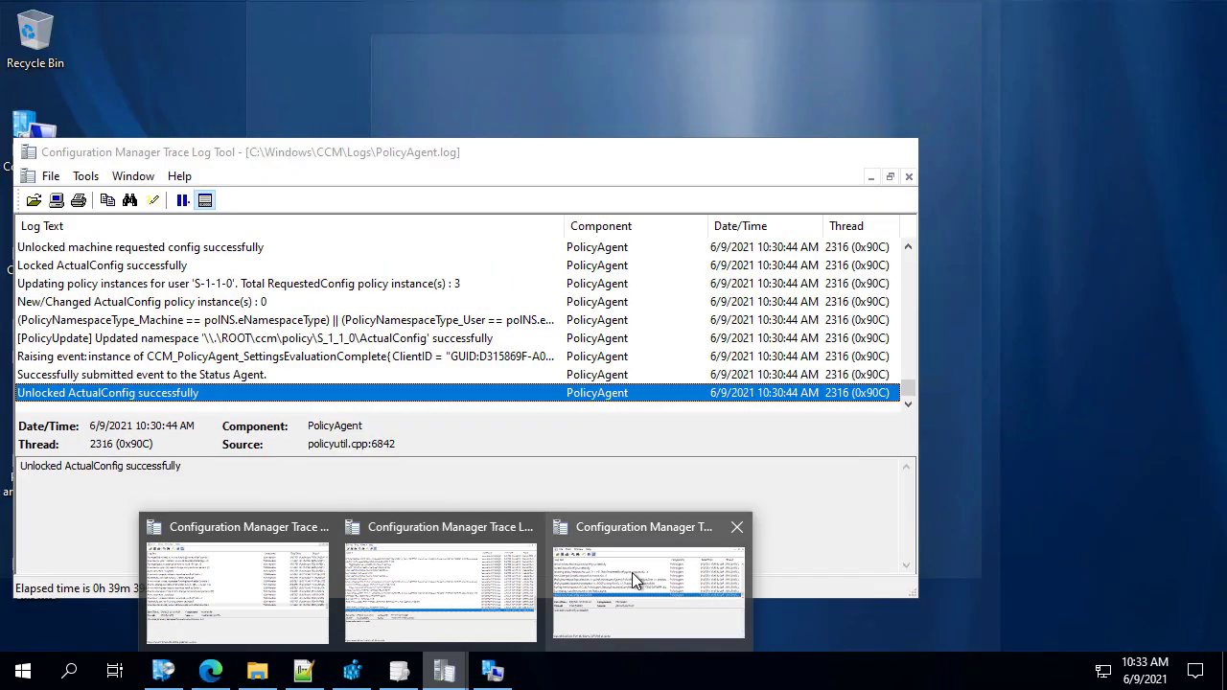
click(637, 575)
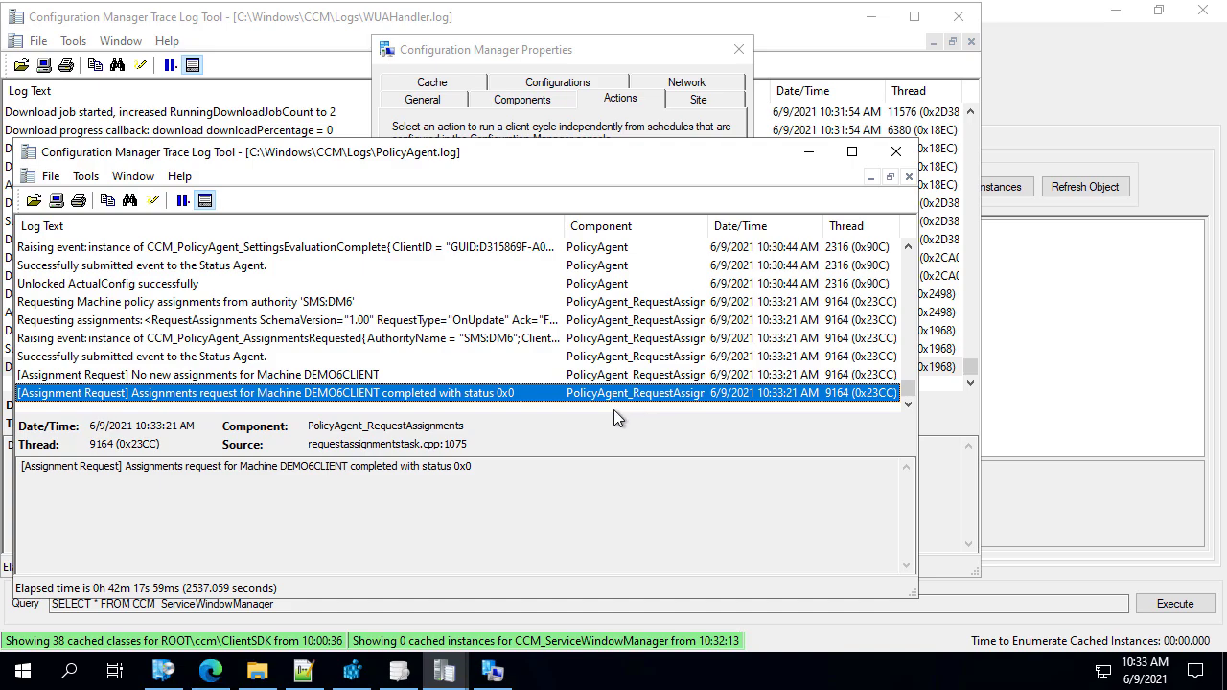
drag(645, 159, 776, 110)
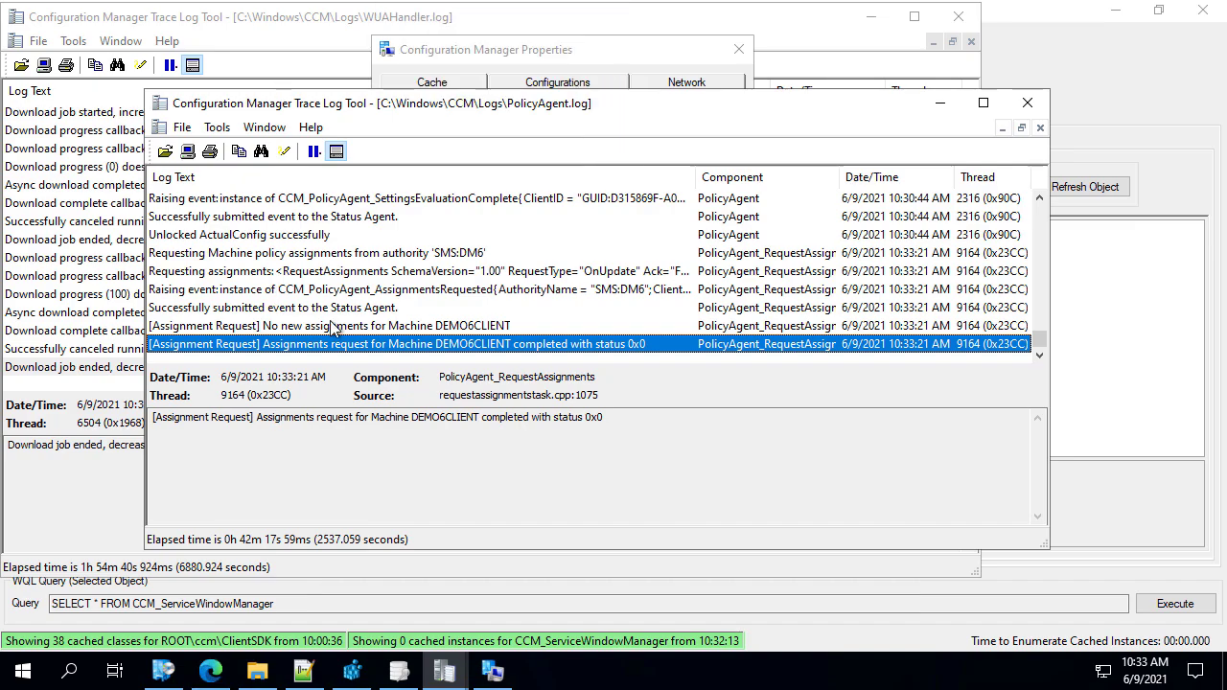
click(429, 328)
click(426, 346)
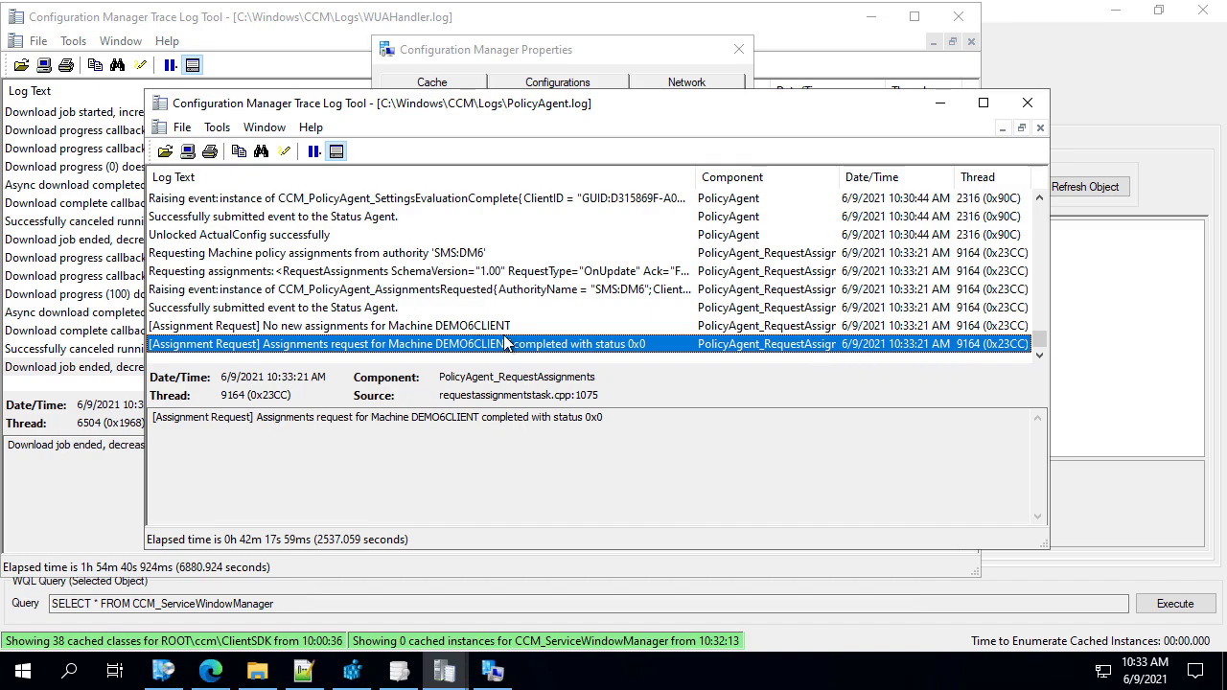
Step: Run the Machine Policy Retrieval & Evaluation Cycle again and check the new PolicyAgent.log entries
click(607, 48)
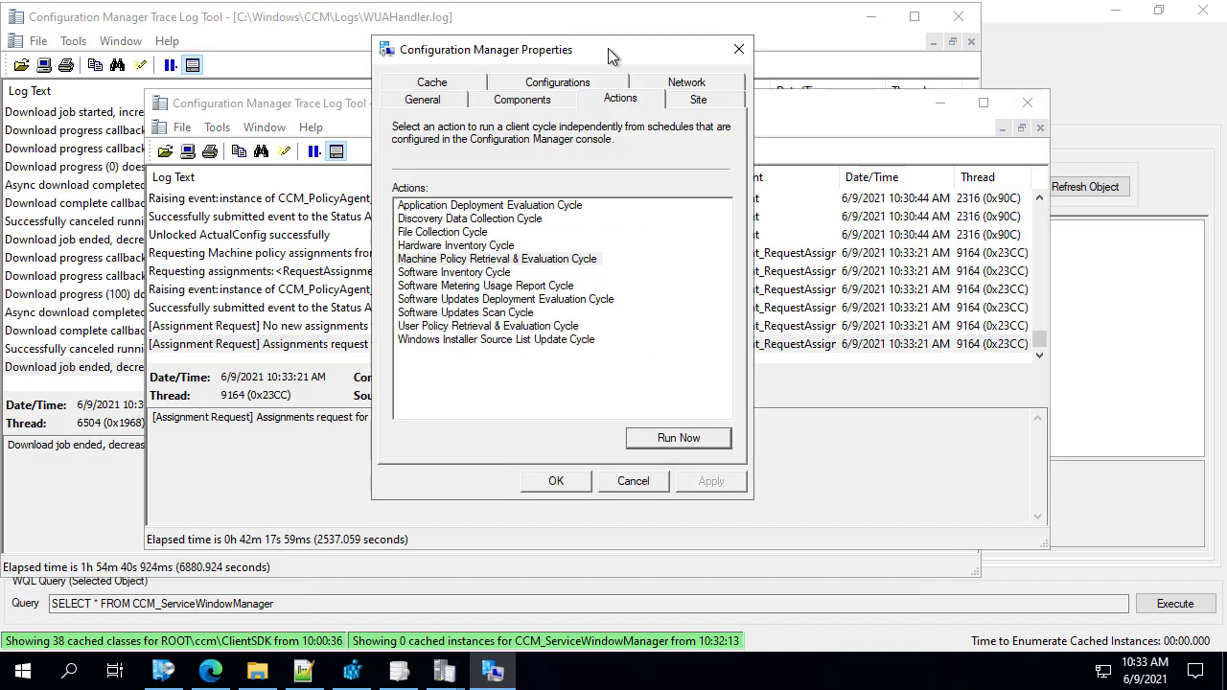
click(678, 438)
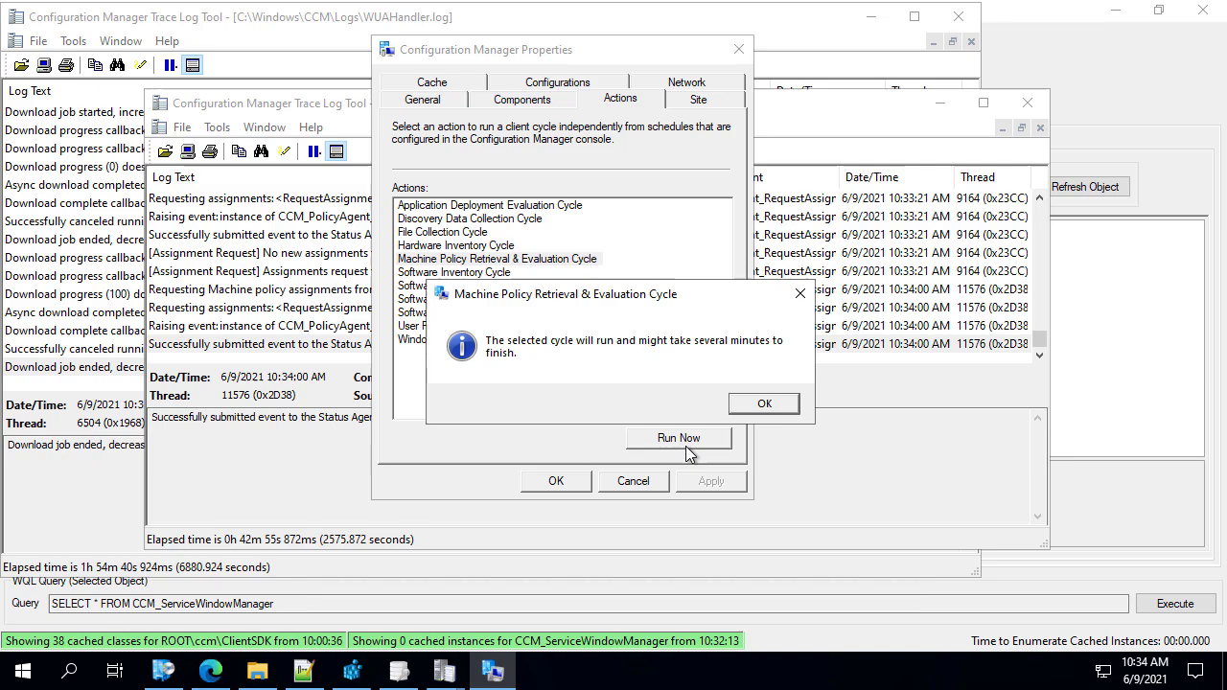
click(776, 409)
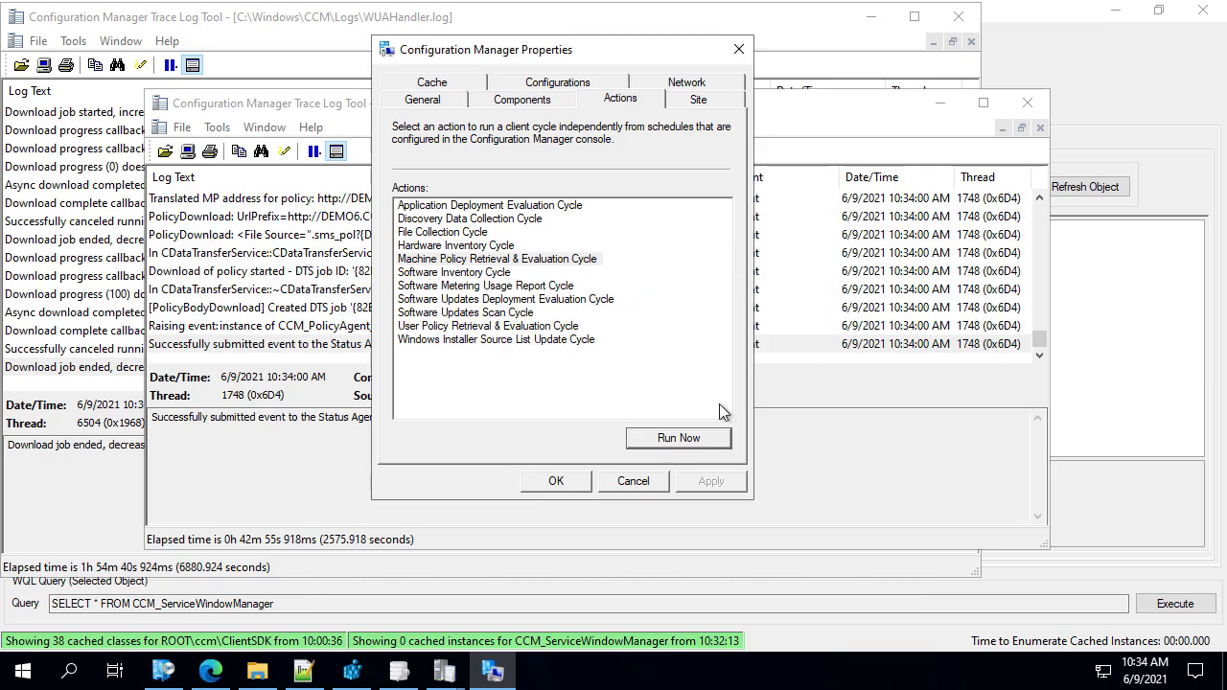
click(225, 419)
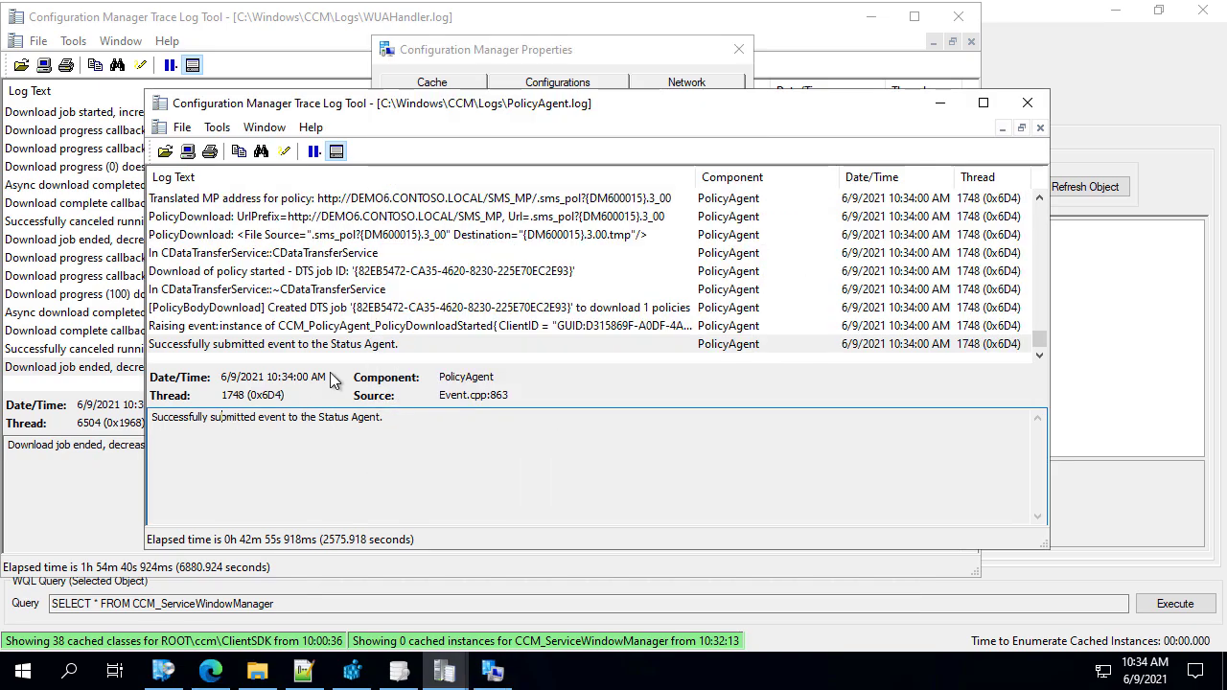
Step: Run the Software Updates Scan Cycle on the client
click(599, 52)
click(495, 286)
click(533, 316)
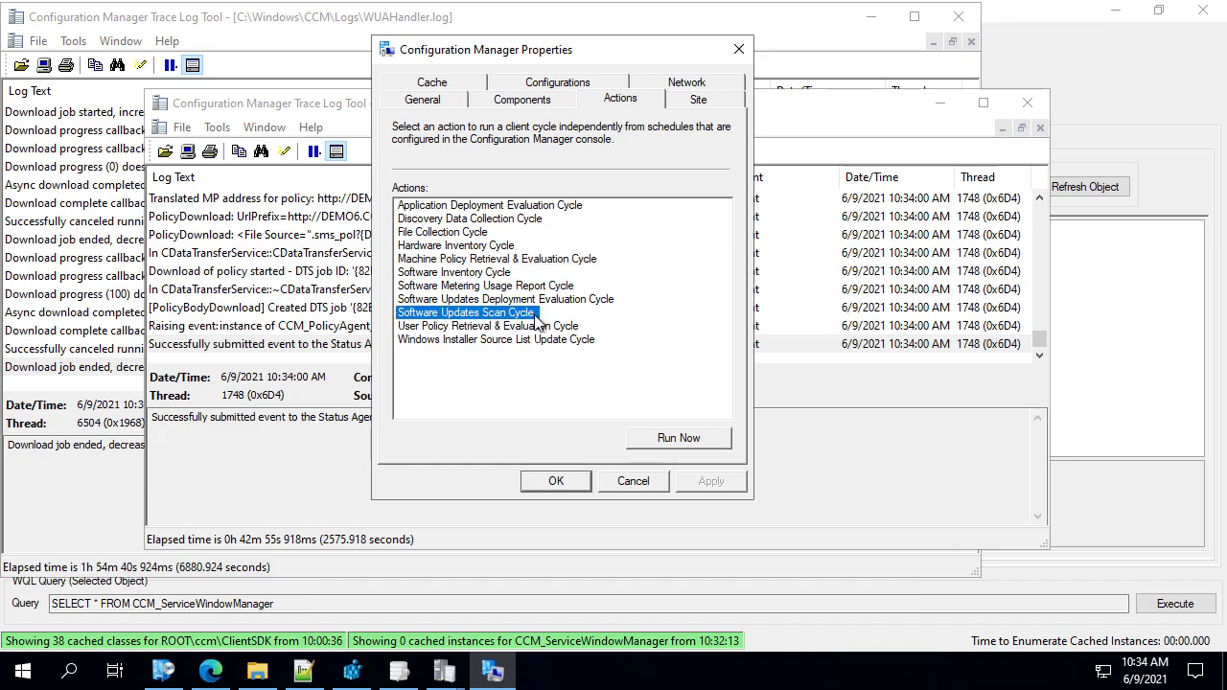
click(679, 438)
click(773, 409)
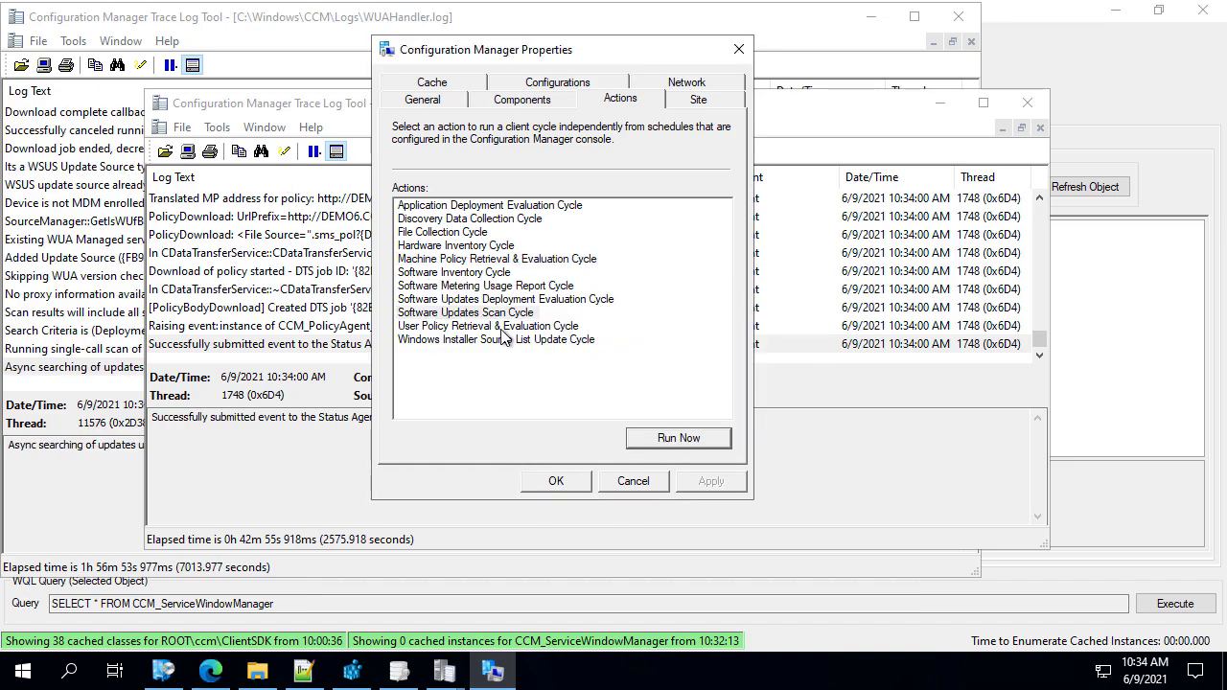
Step: Run the Software Updates Deployment Evaluation Cycle and check the latest WUAHandler.log entries
click(501, 326)
click(508, 300)
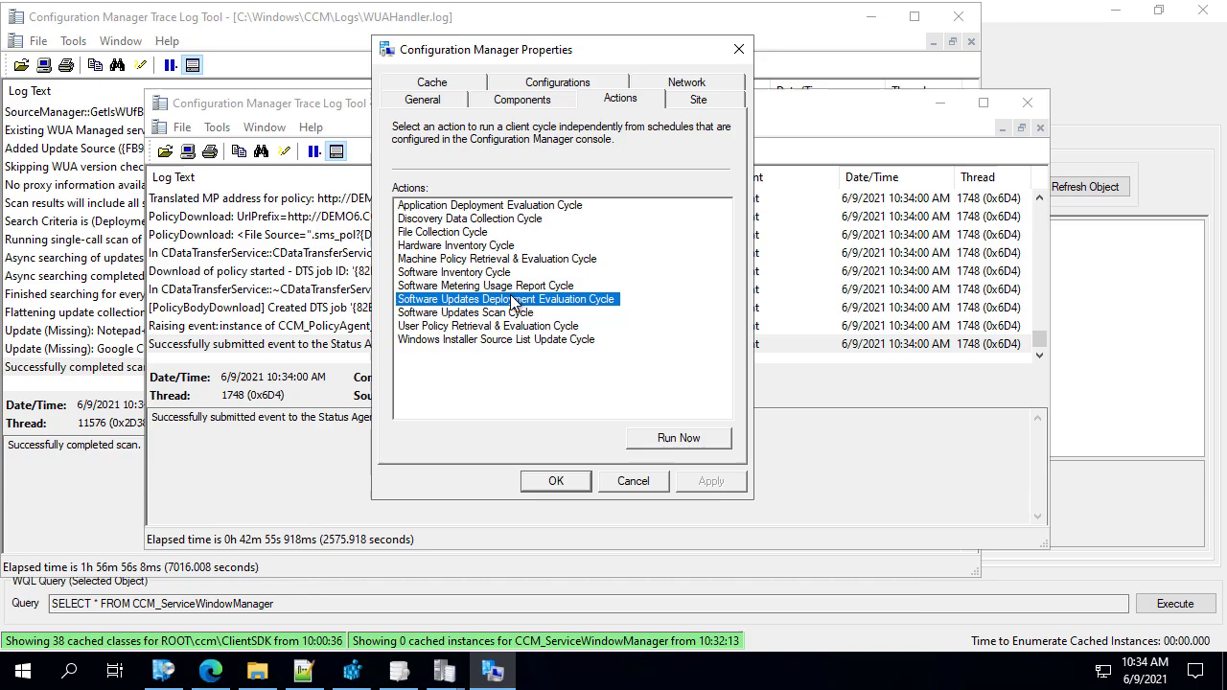
click(678, 437)
click(761, 401)
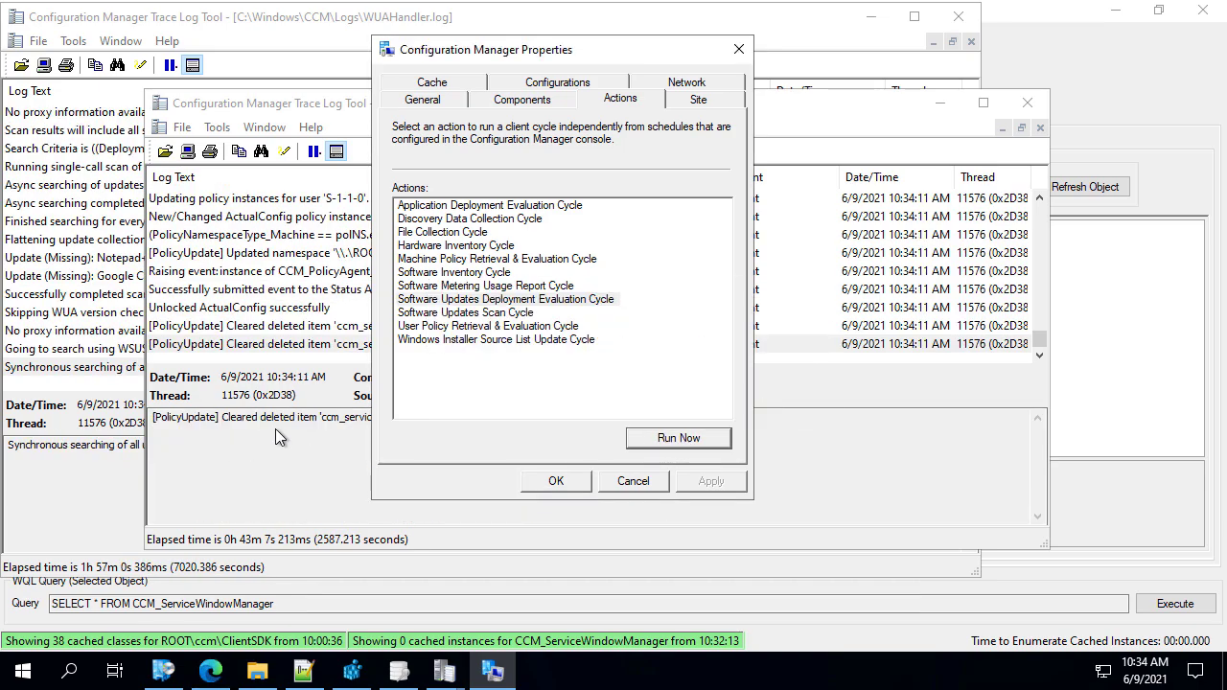
click(69, 487)
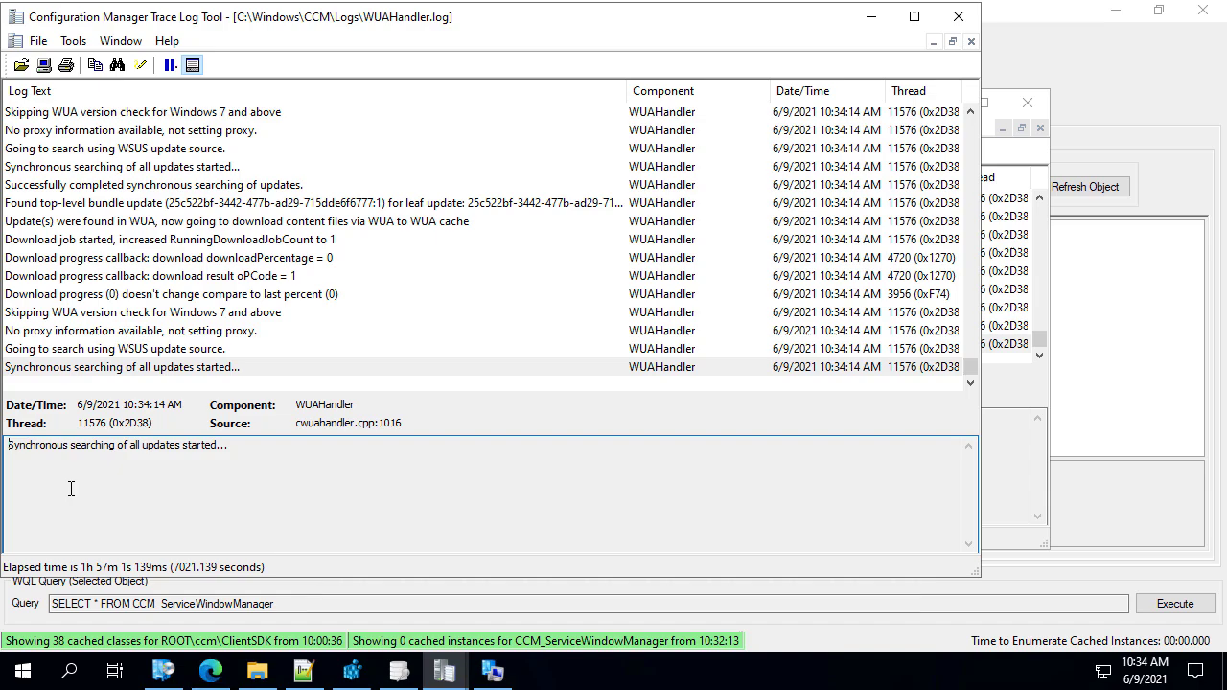
Step: Switch to WMI Explorer and inspect the properties of the first CCM_ServiceWindow instance
click(1108, 102)
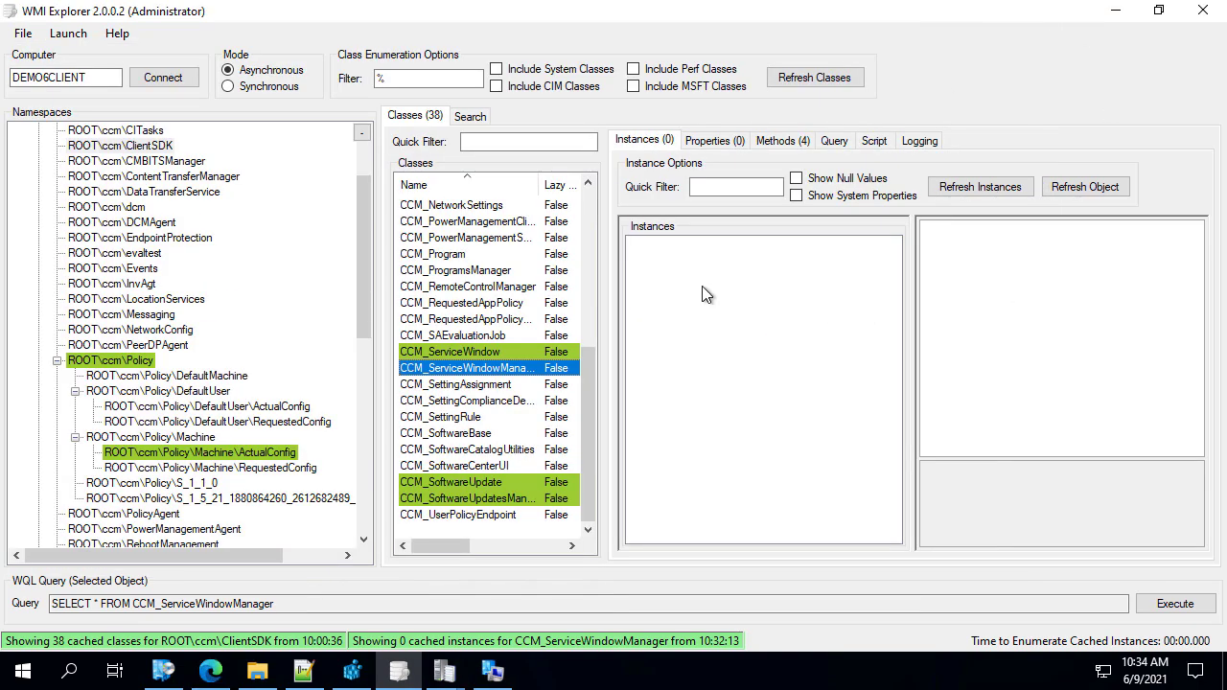
click(473, 352)
click(784, 248)
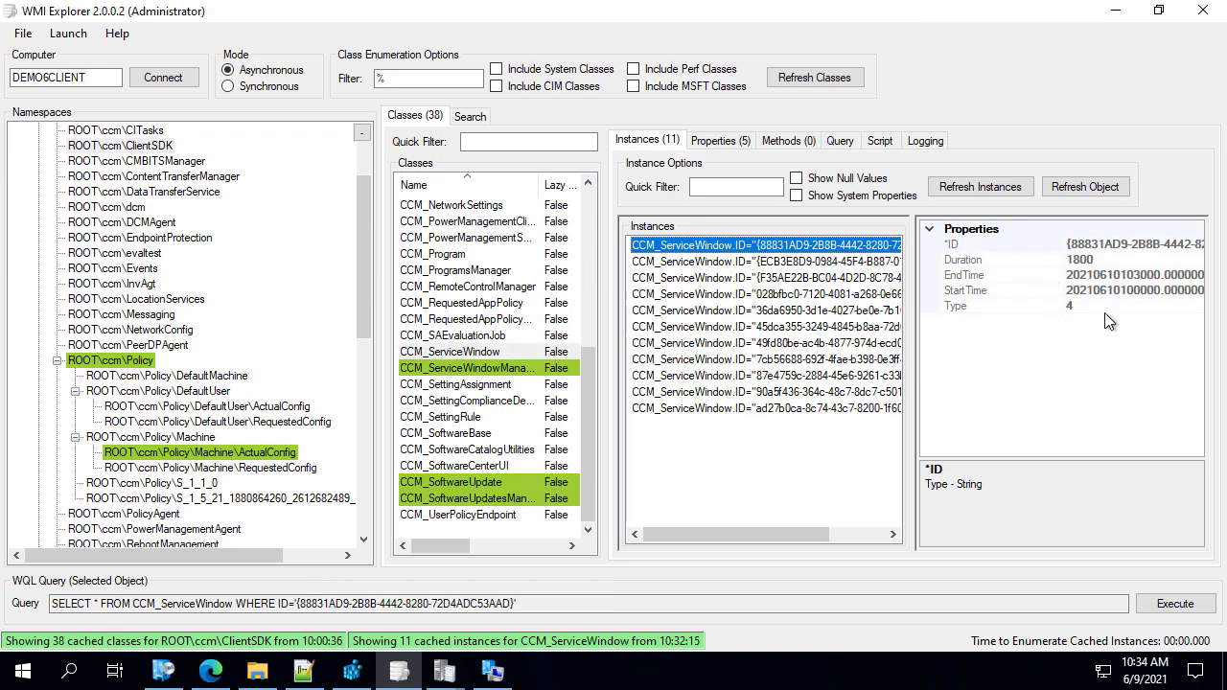
Step: Inspect the second and third CCM_ServiceWindow instances and check the update installation status in Software Center
click(784, 262)
click(810, 278)
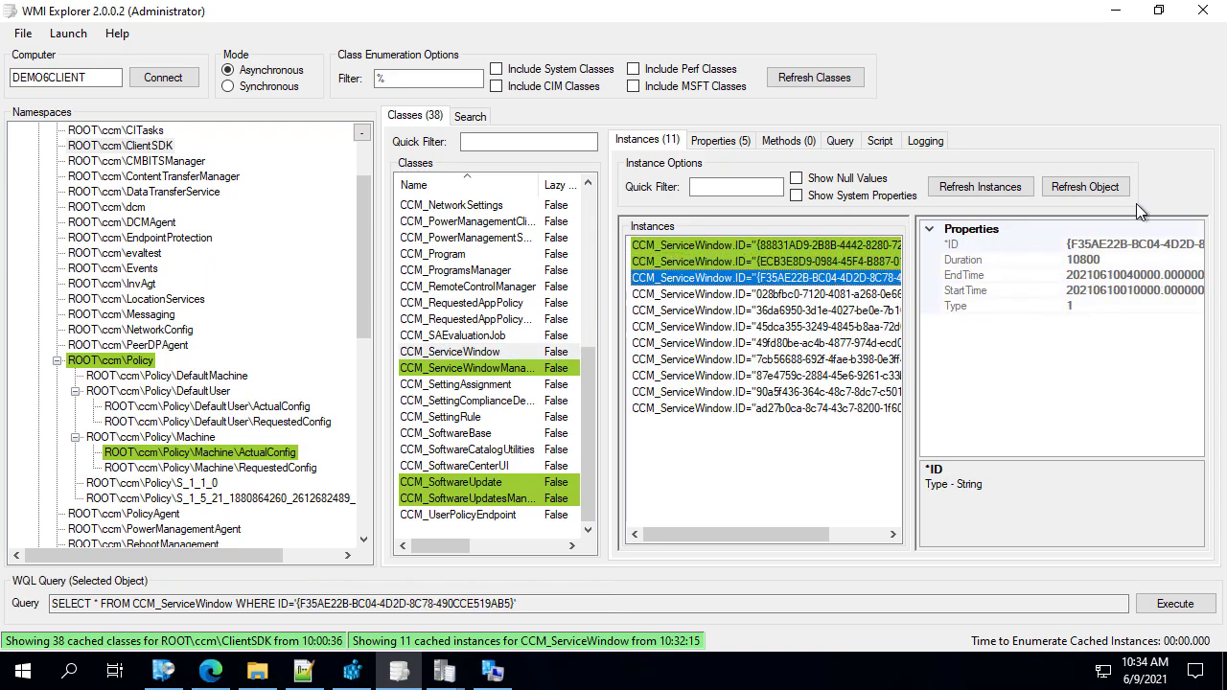
click(1115, 10)
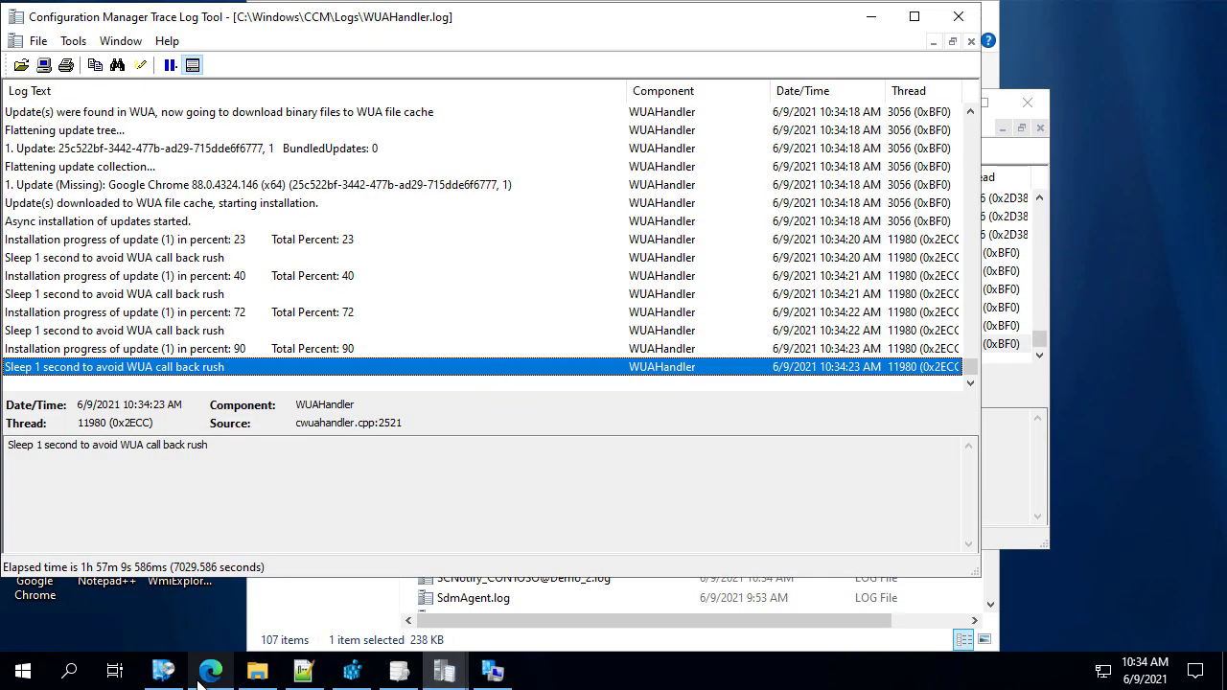
click(163, 670)
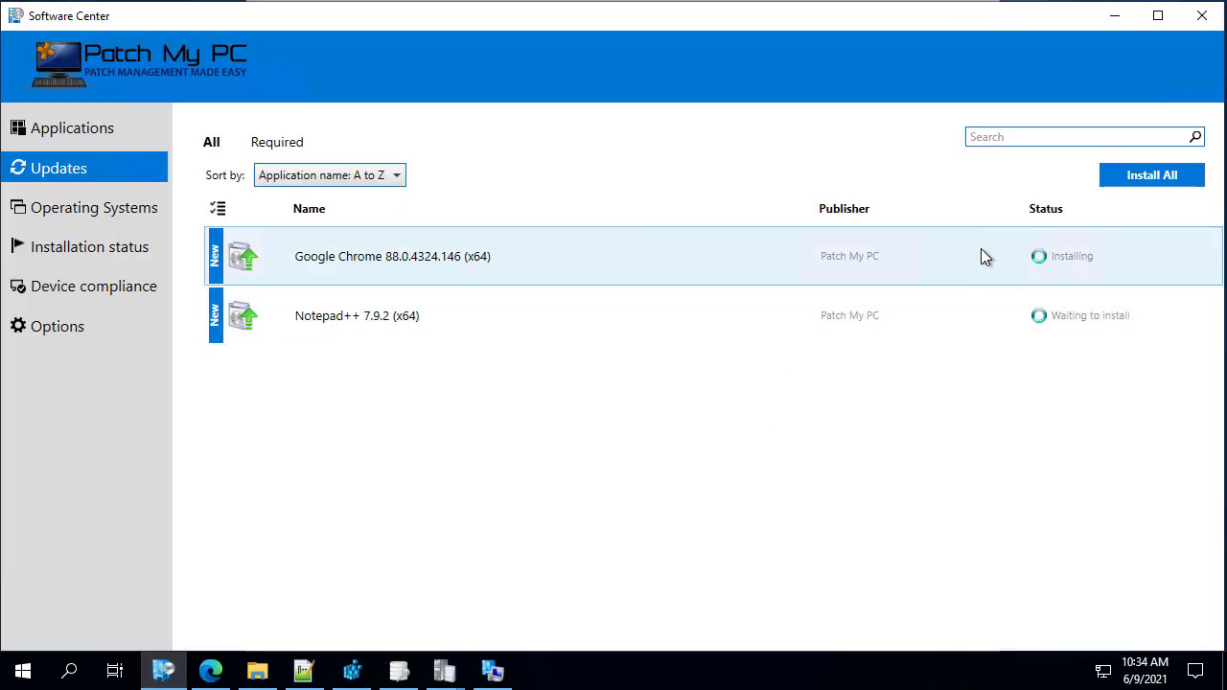
click(1157, 16)
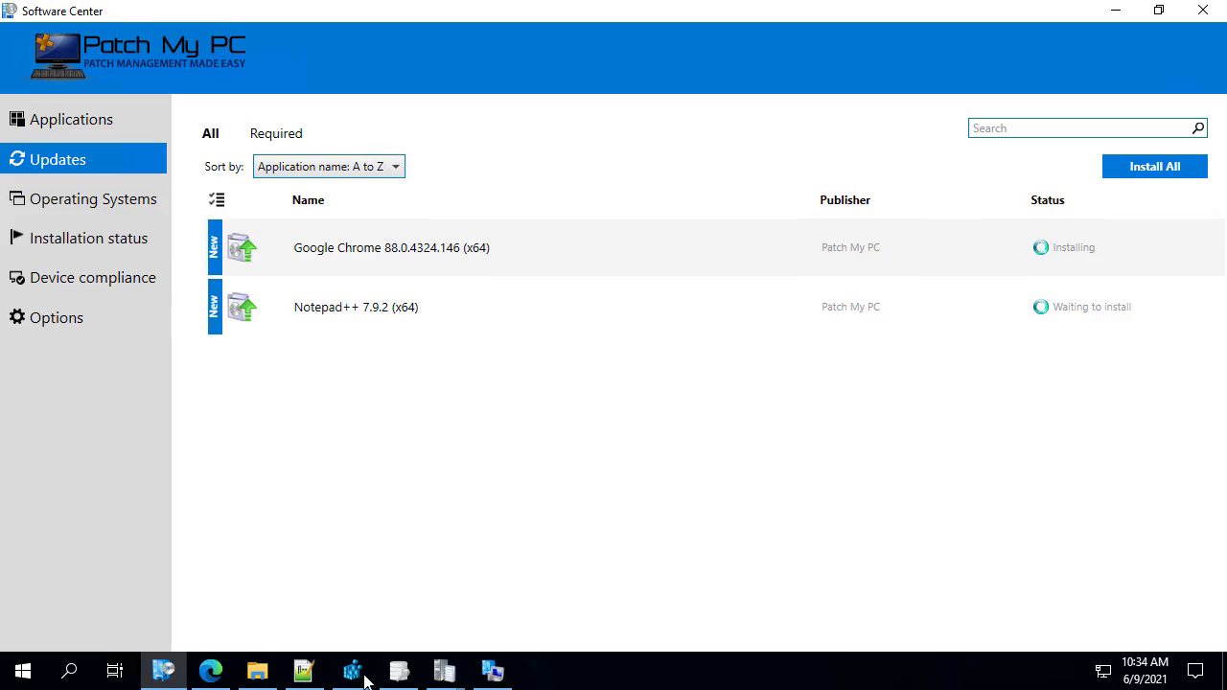
Step: Switch to ServiceWindowManager.log in the Configuration Manager Trace Log Tool and examine the newest entries on window availability and whether the program can run
mouse_move(441, 669)
mouse_move(480, 537)
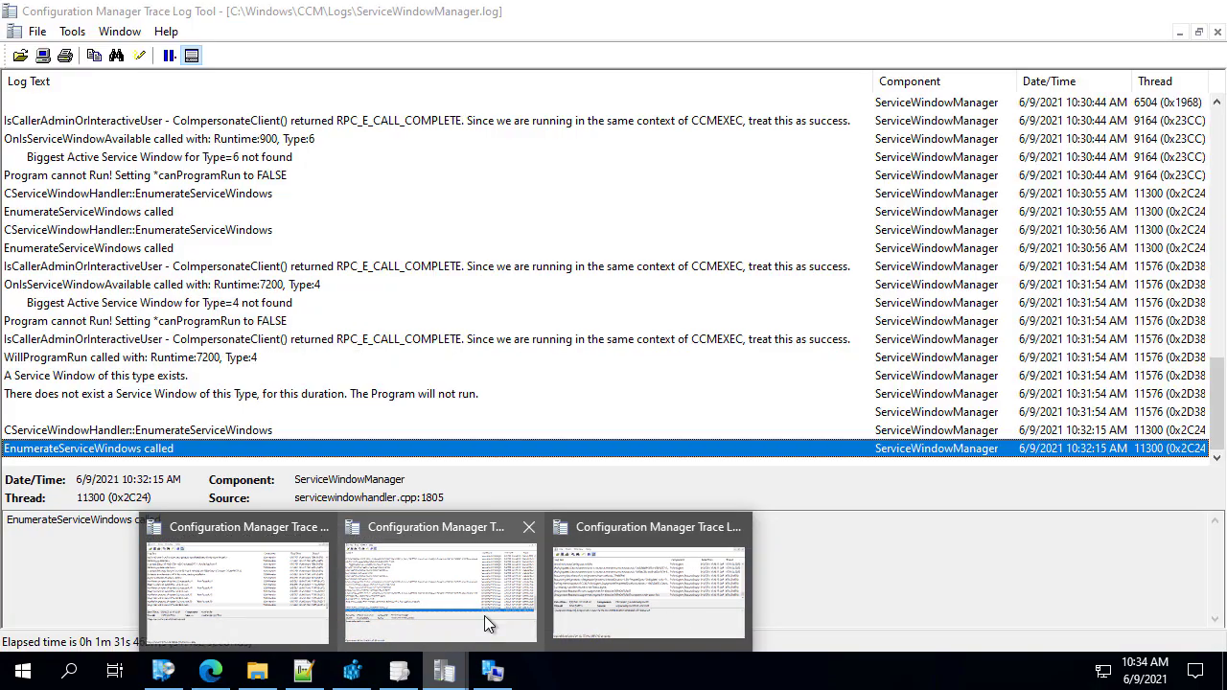
click(484, 615)
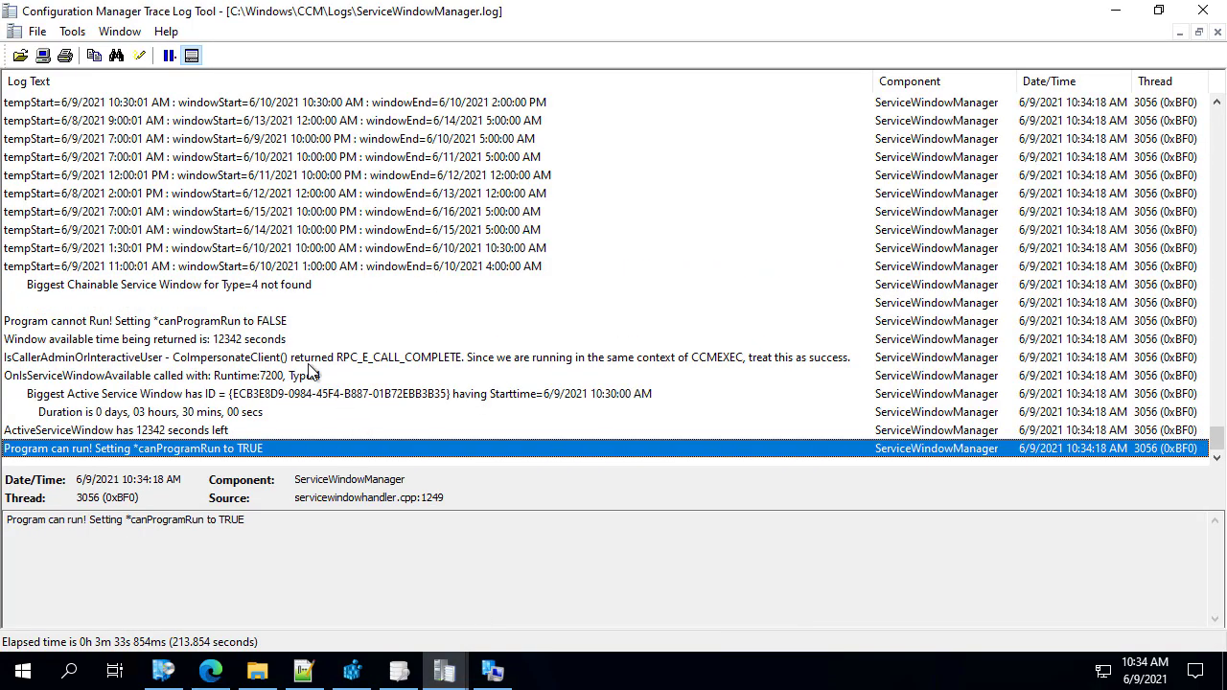
click(160, 326)
click(151, 434)
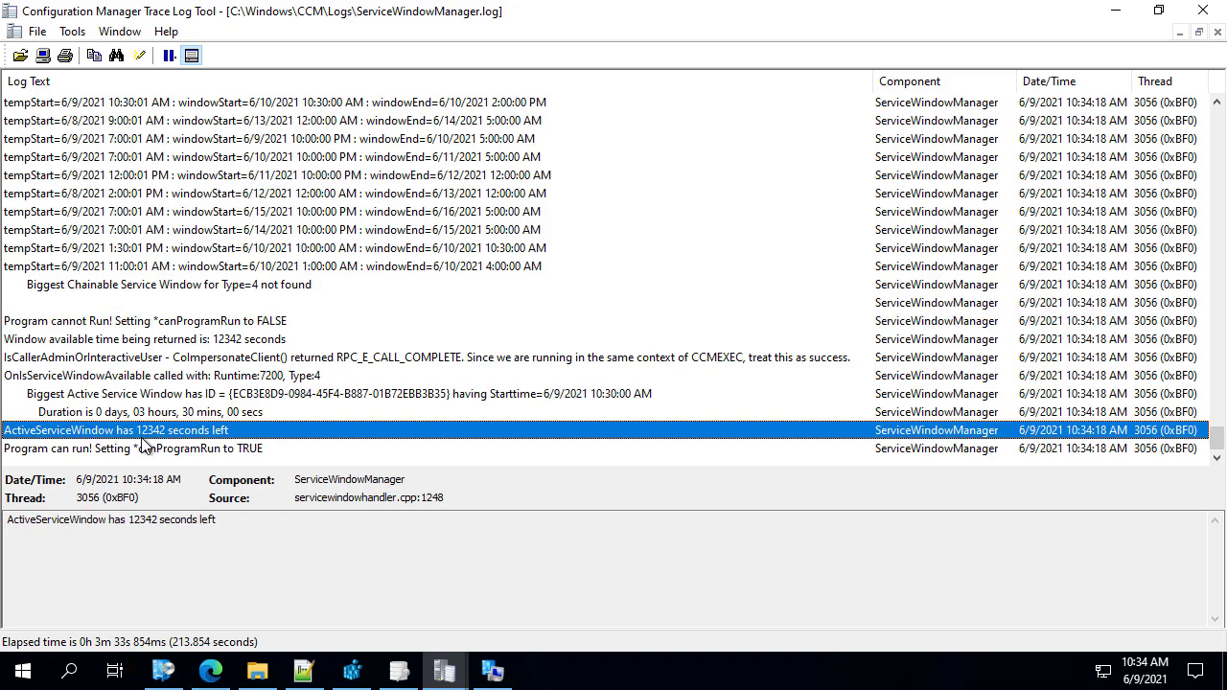
click(84, 450)
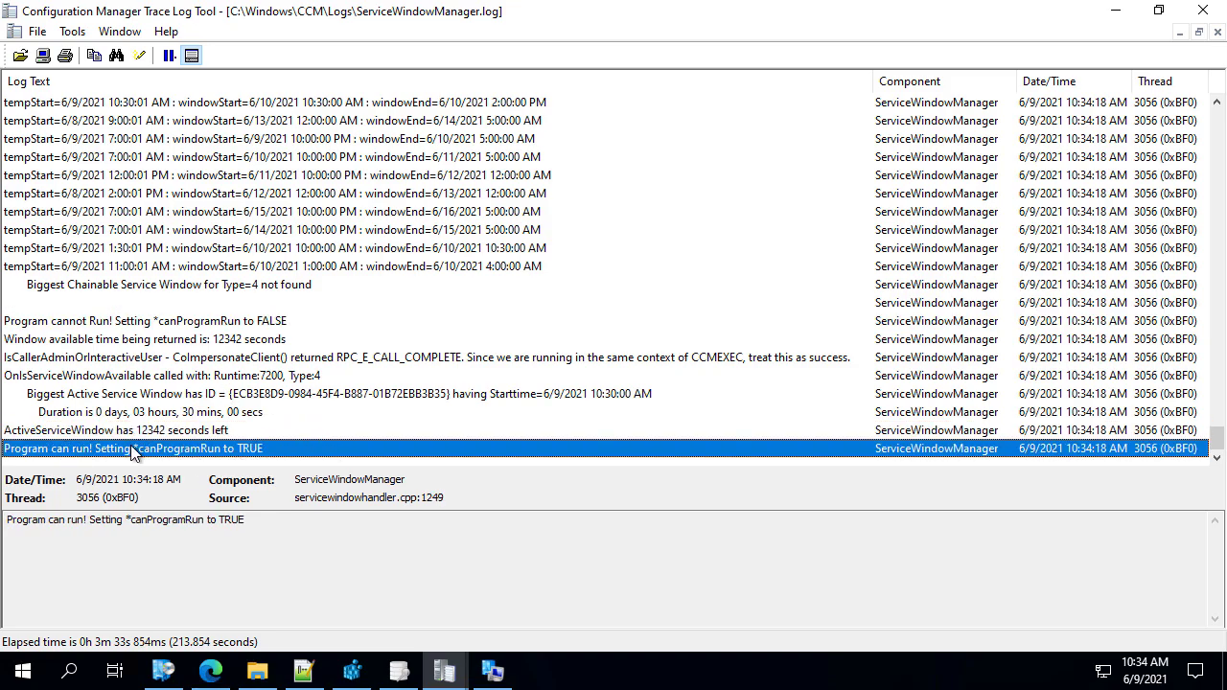
click(48, 433)
click(276, 448)
click(1117, 14)
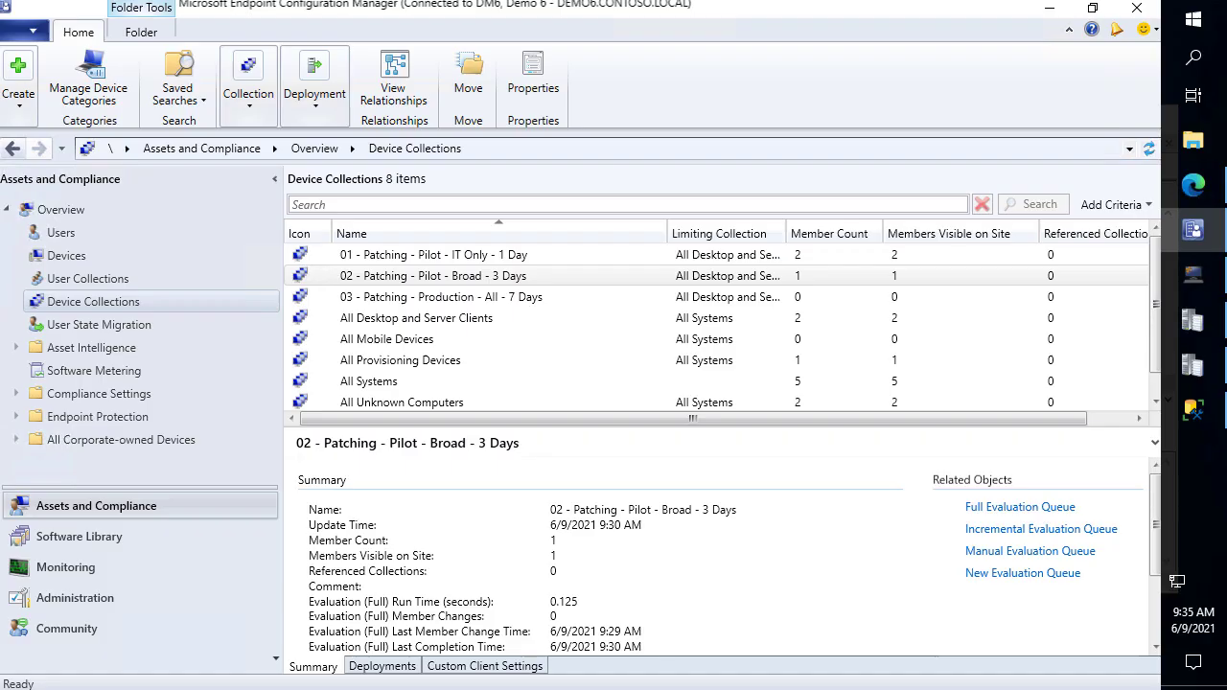
Step: Switch to the Configuration Manager console and review the Software Updates section of Default Client Settings, including third-party software updates
click(92, 600)
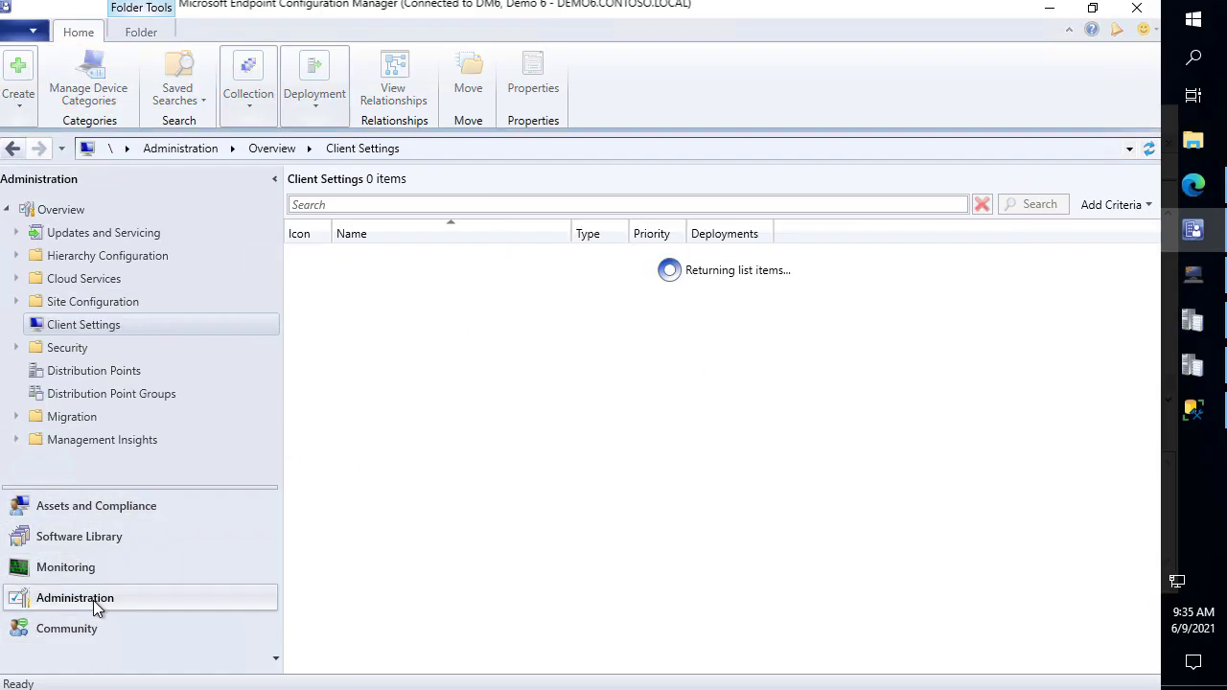
right_click(399, 256)
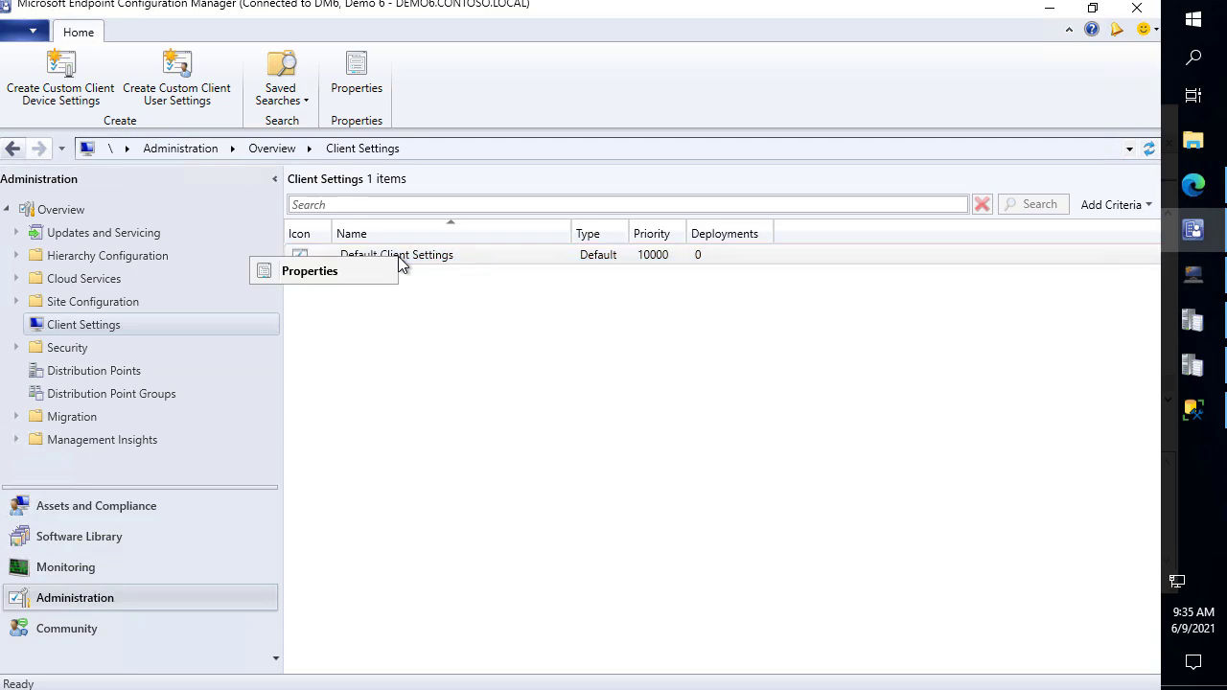
click(305, 274)
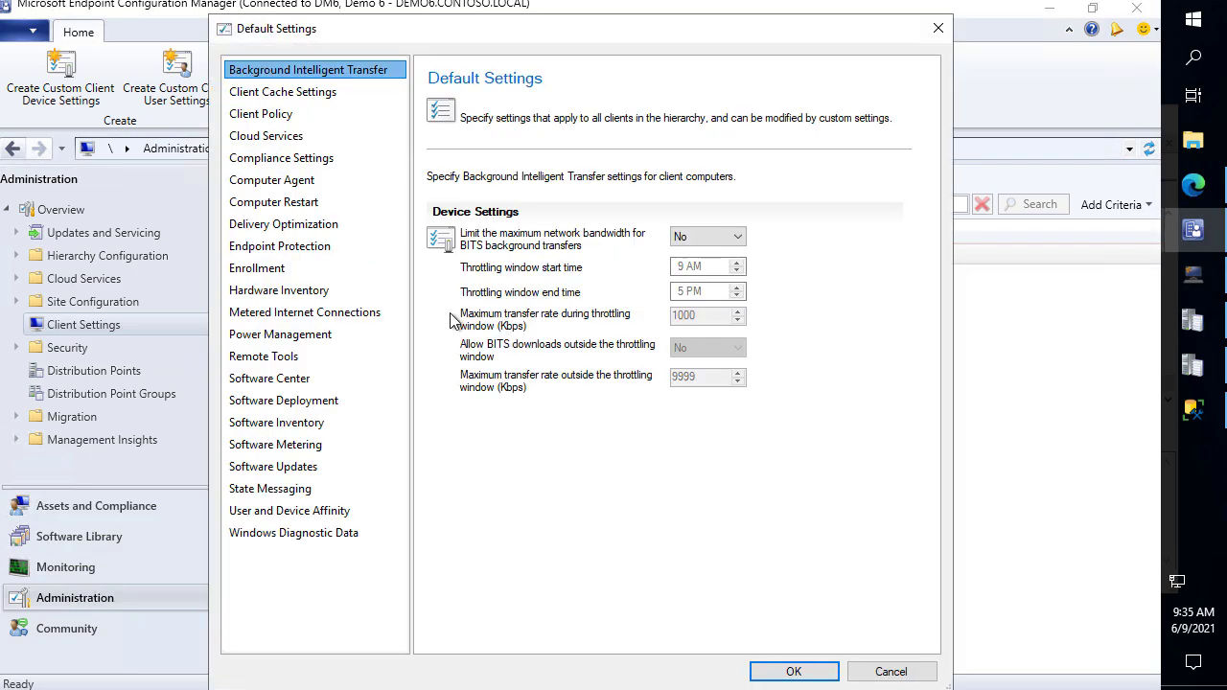
click(300, 447)
click(299, 465)
scroll(675, 382, down, 5)
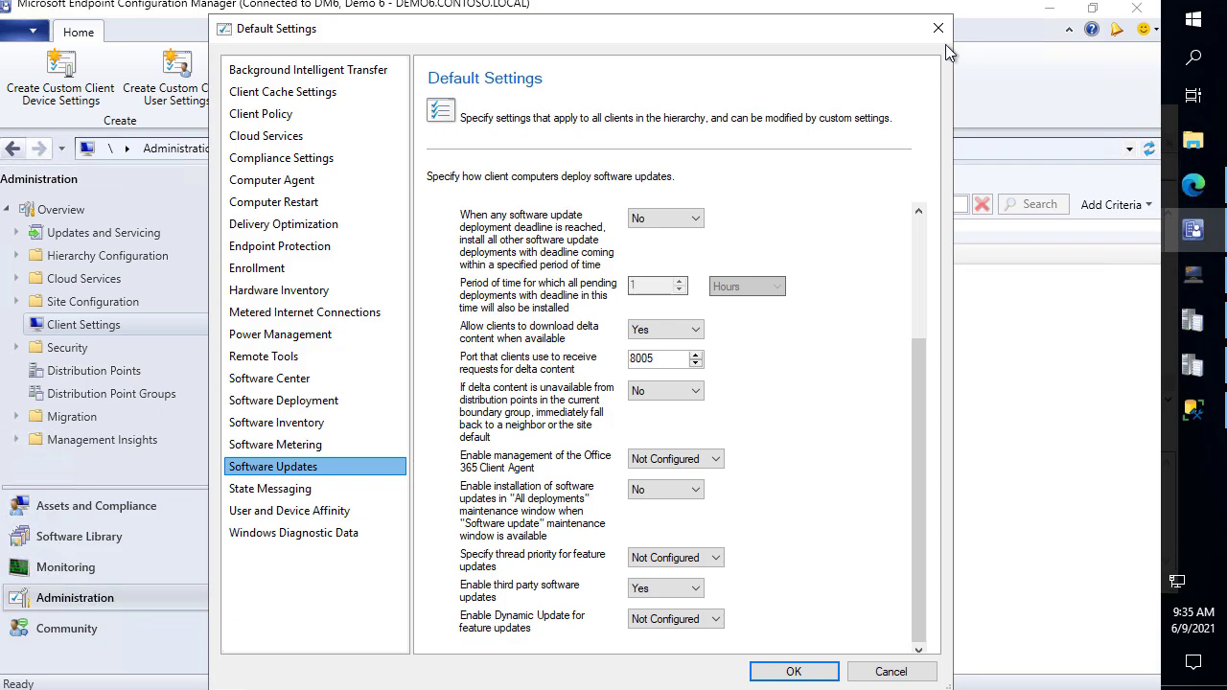
click(937, 28)
Step: Review the third-party WSUS signing certificate details in the Software Update Point component properties of the DM6 - Demo 6 site
click(90, 301)
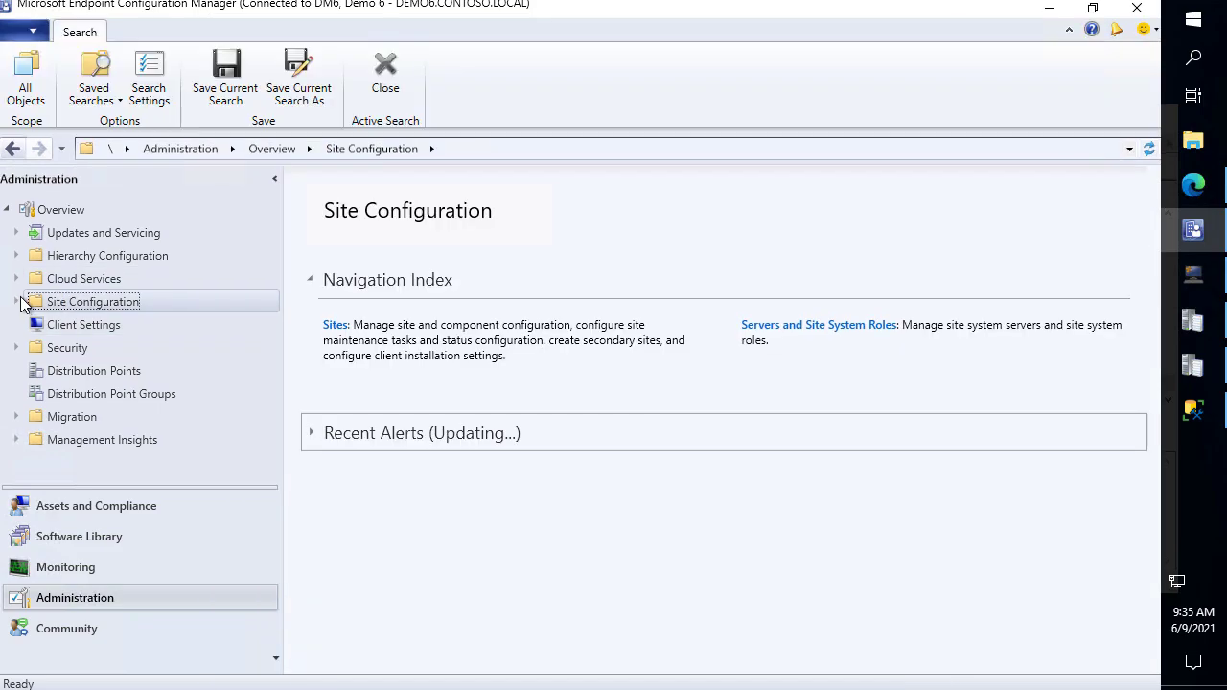
click(16, 301)
click(71, 324)
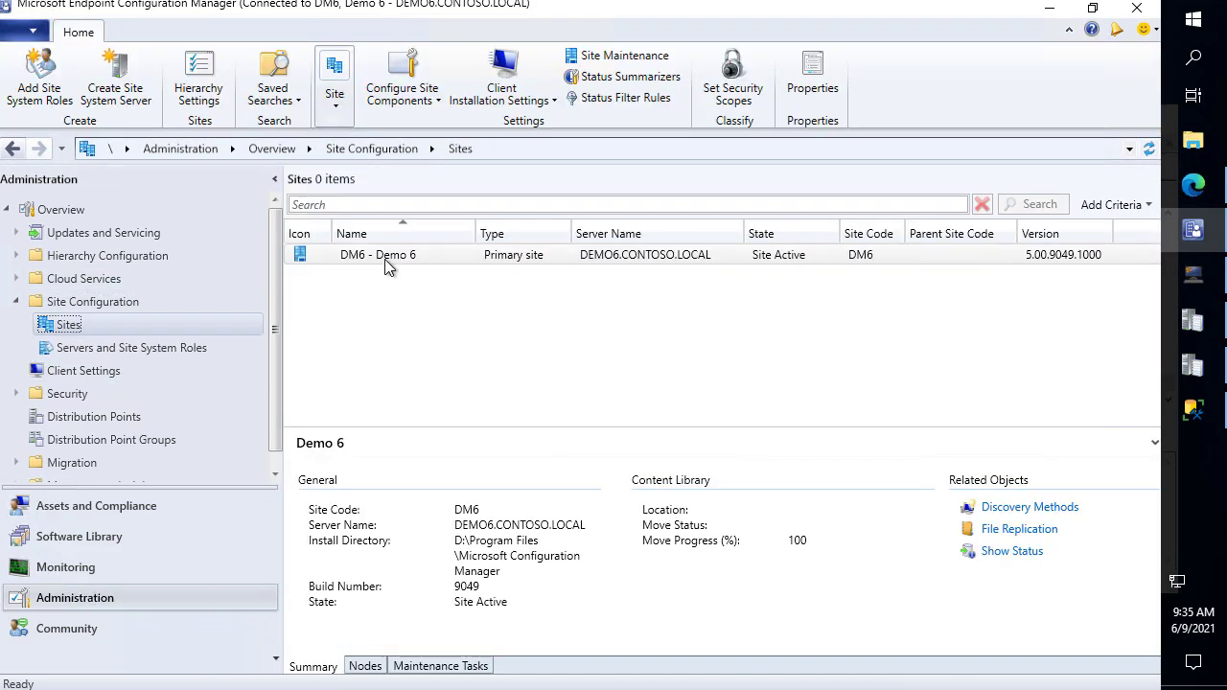
right_click(385, 260)
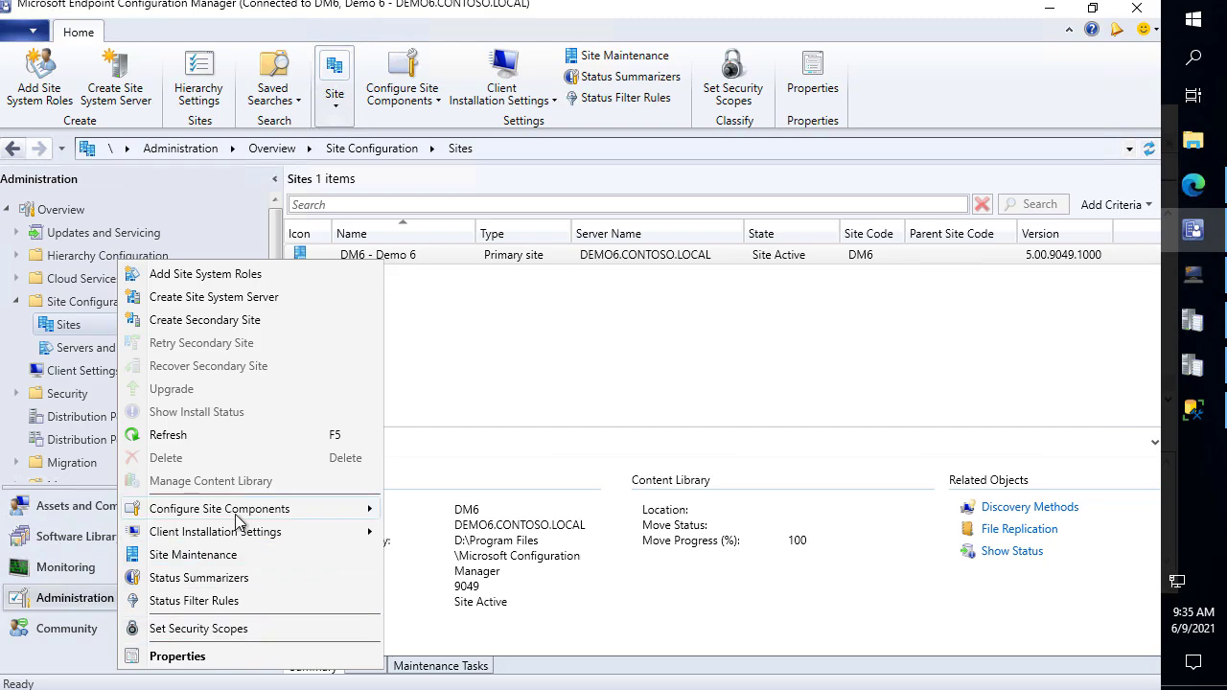
mouse_move(239, 522)
click(455, 534)
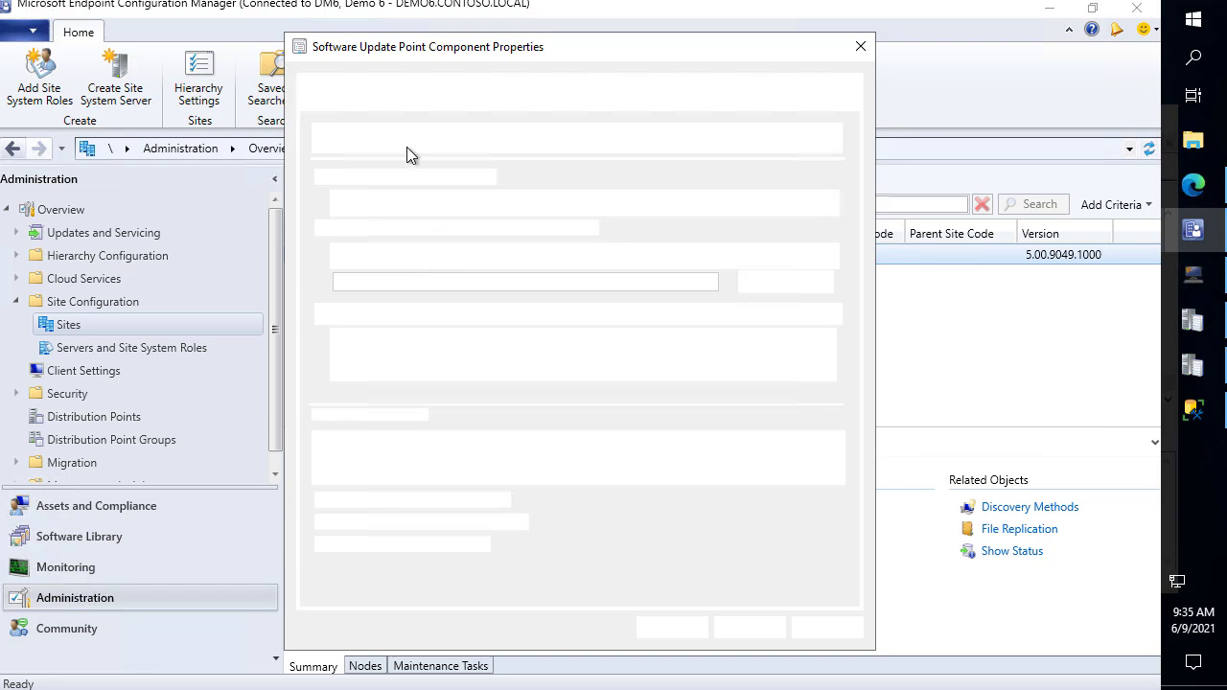
click(374, 86)
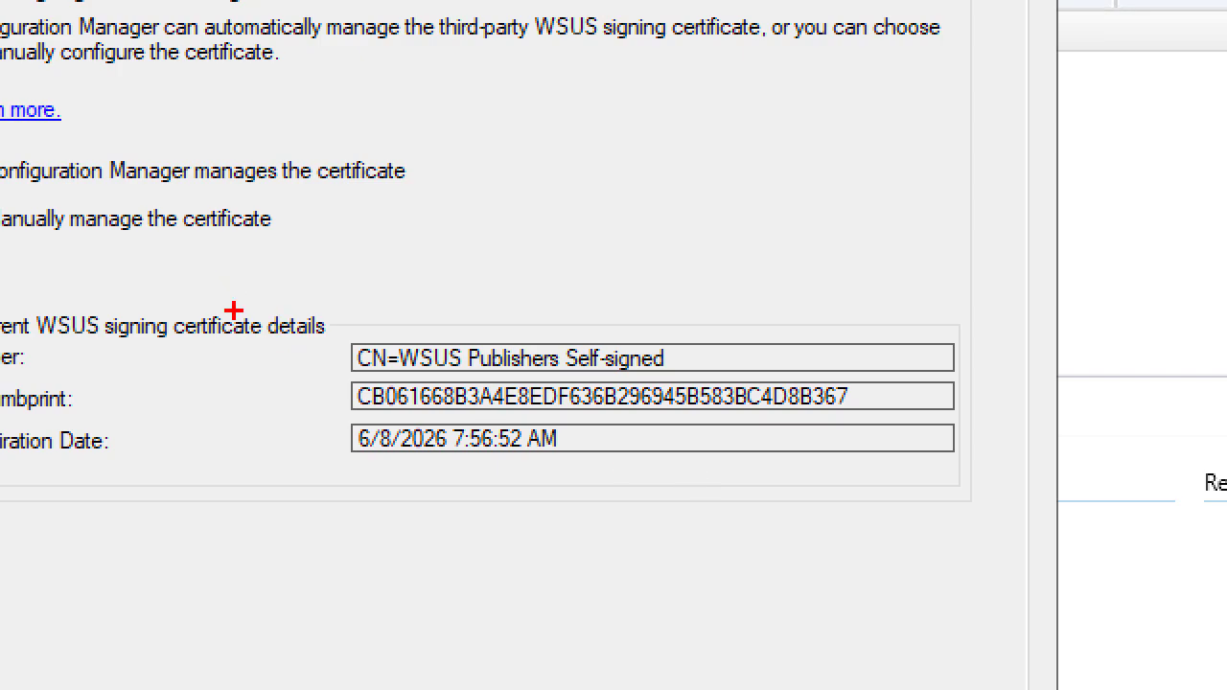
mouse_move(332, 329)
mouse_down()
mouse_move(521, 433)
mouse_move(1067, 507)
mouse_move(956, 448)
mouse_move(962, 464)
mouse_up()
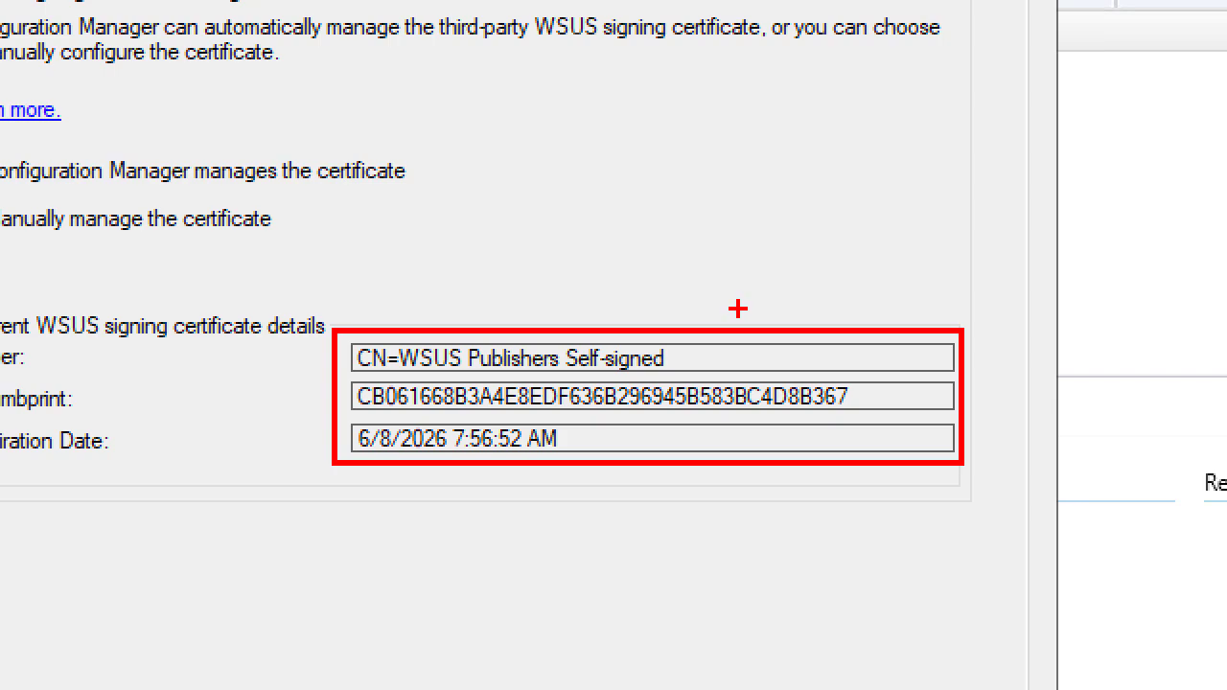
key(Escape)
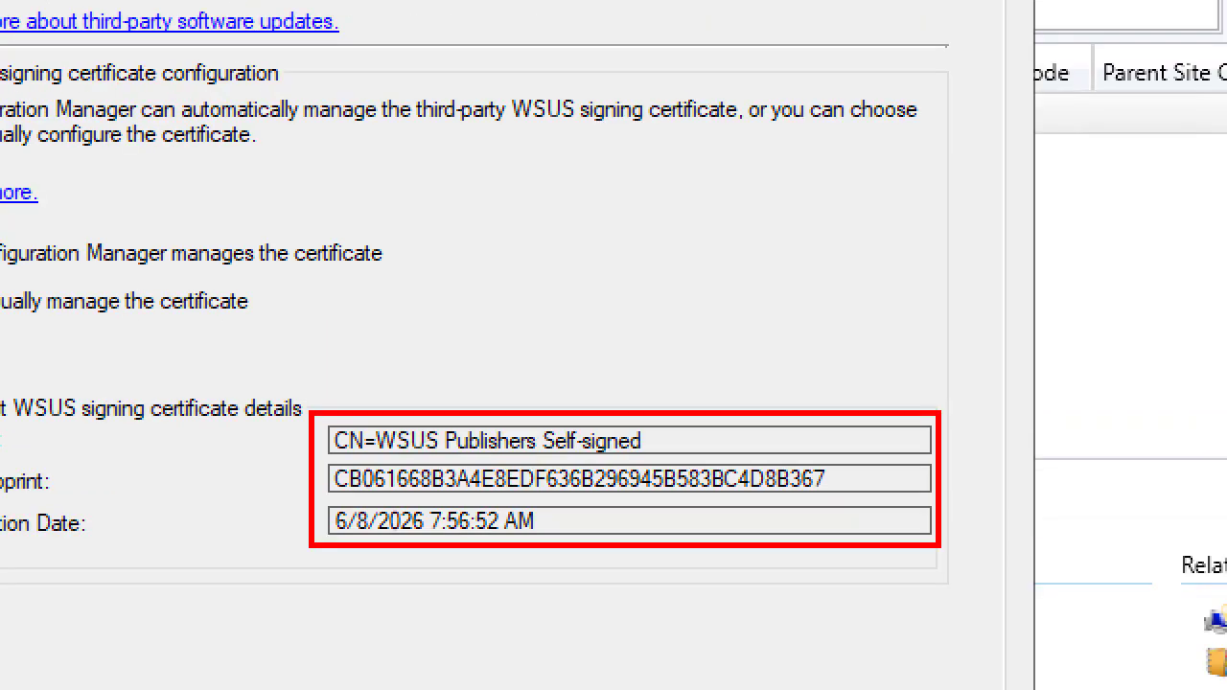
click(861, 47)
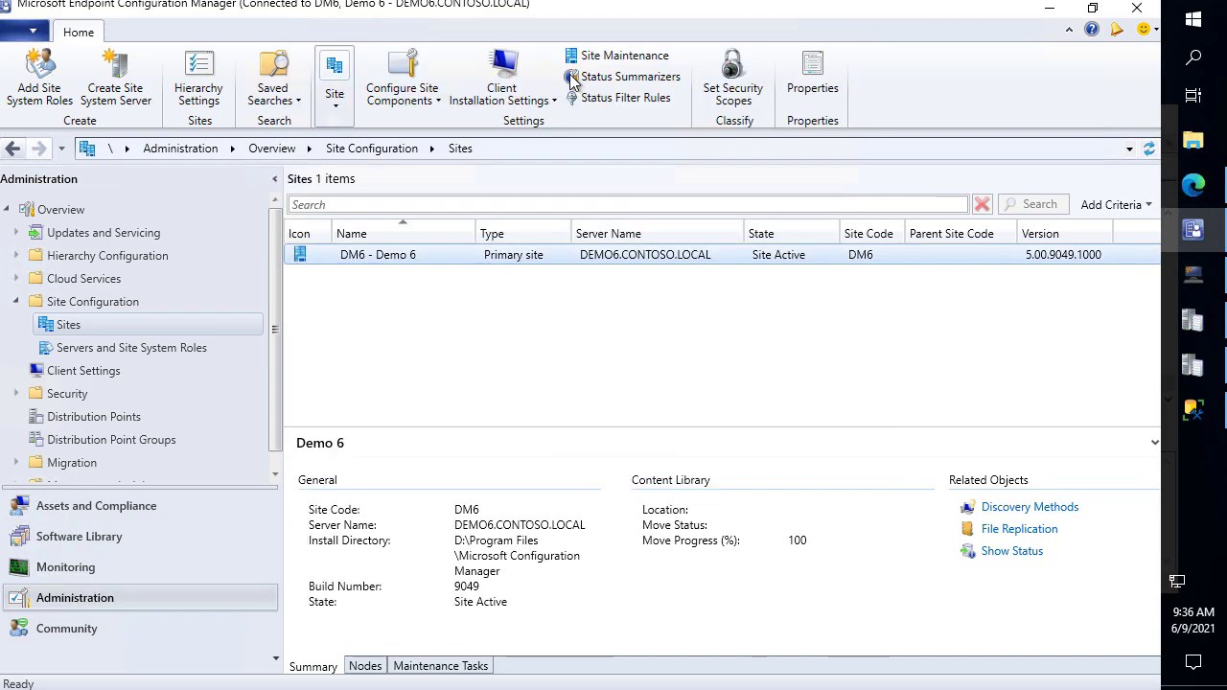
Step: View the Third-Party Software Update Catalogs in the Software Library
click(90, 535)
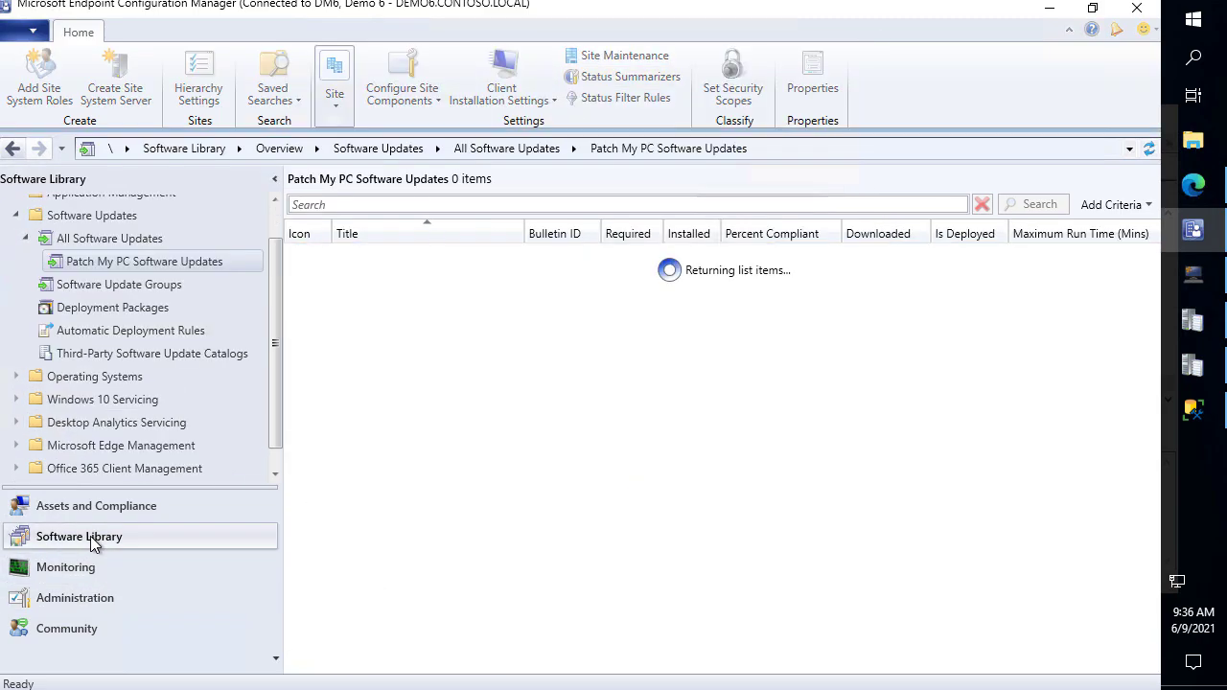
click(123, 332)
click(122, 351)
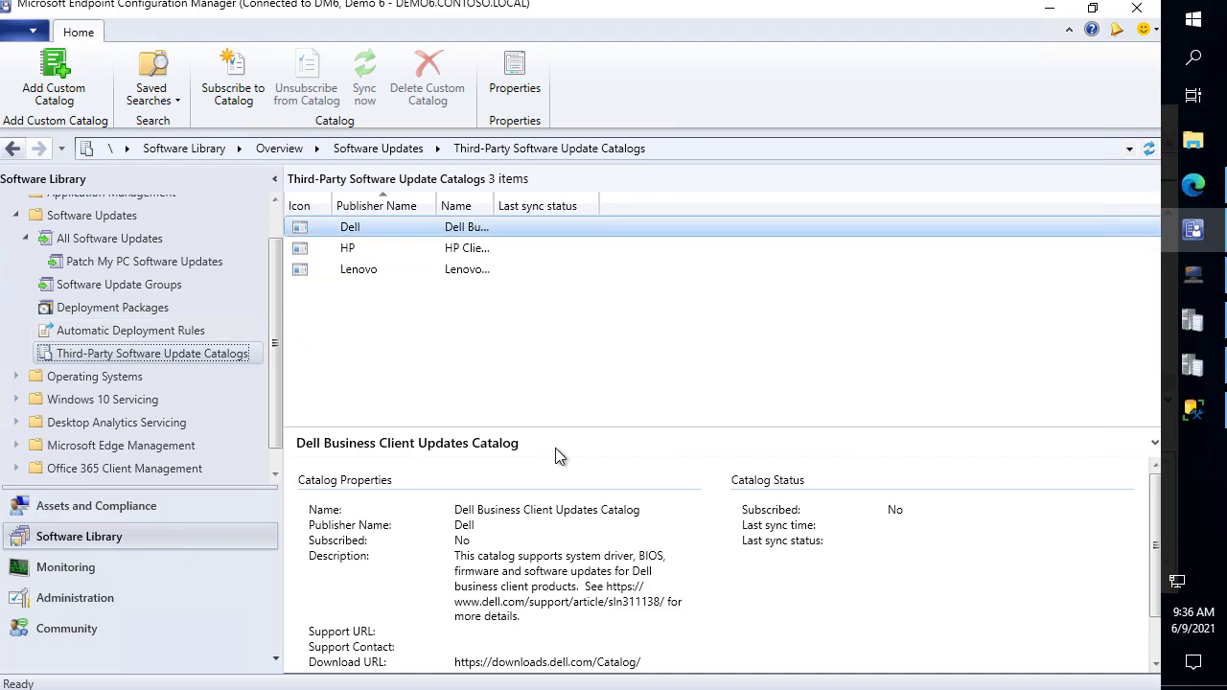
click(483, 354)
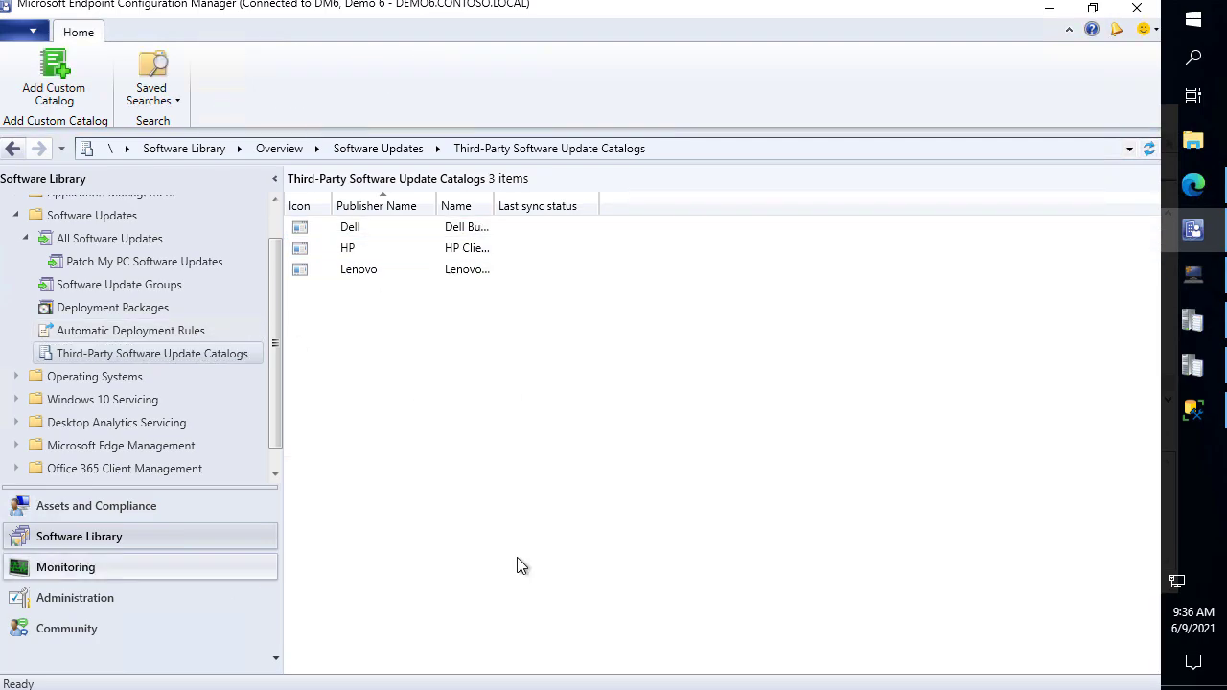
click(1195, 36)
text(regedit)
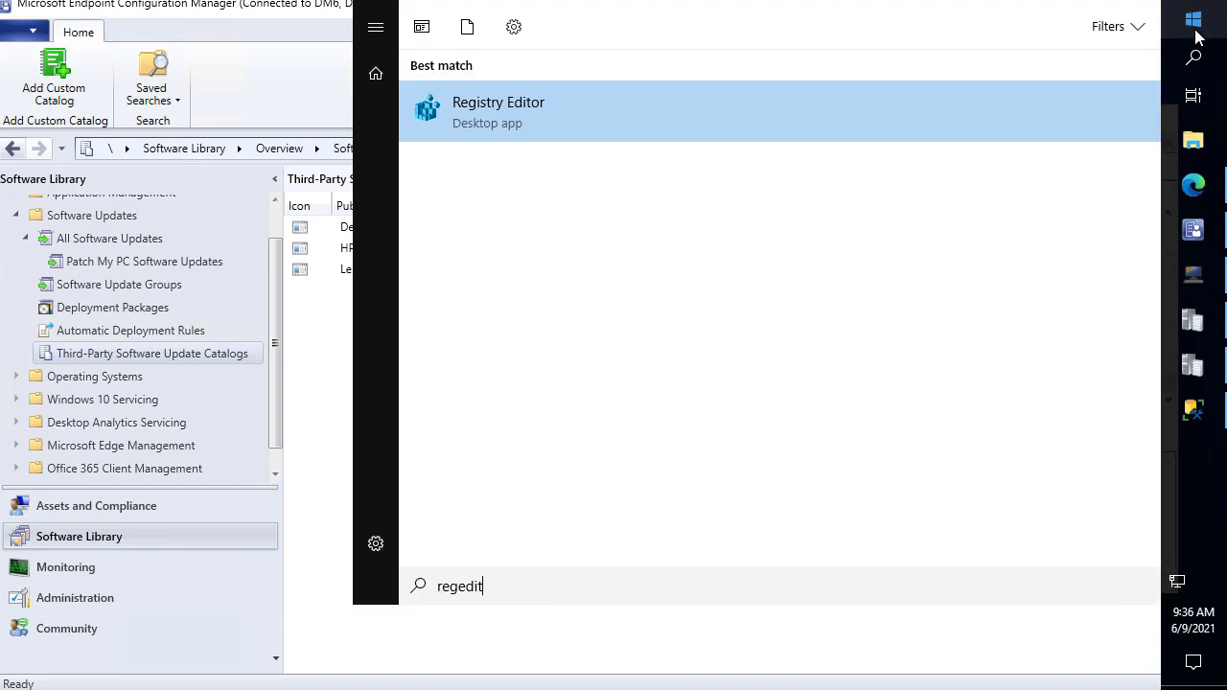
key(Return)
click(553, 456)
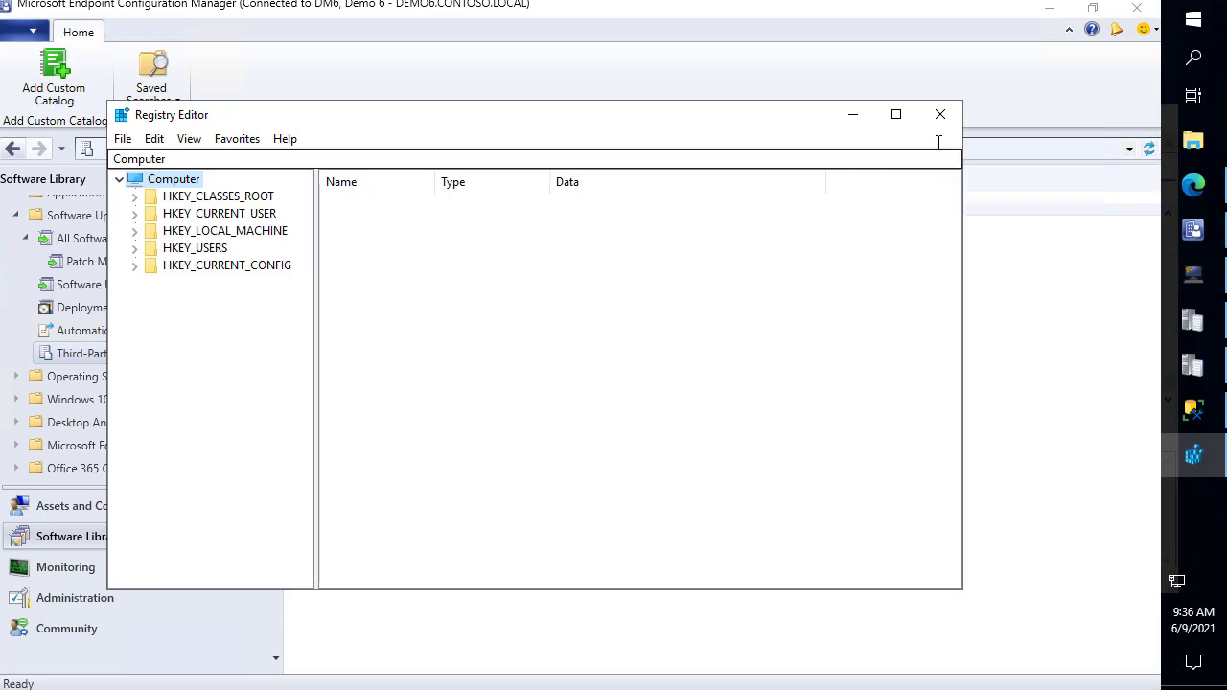
click(940, 114)
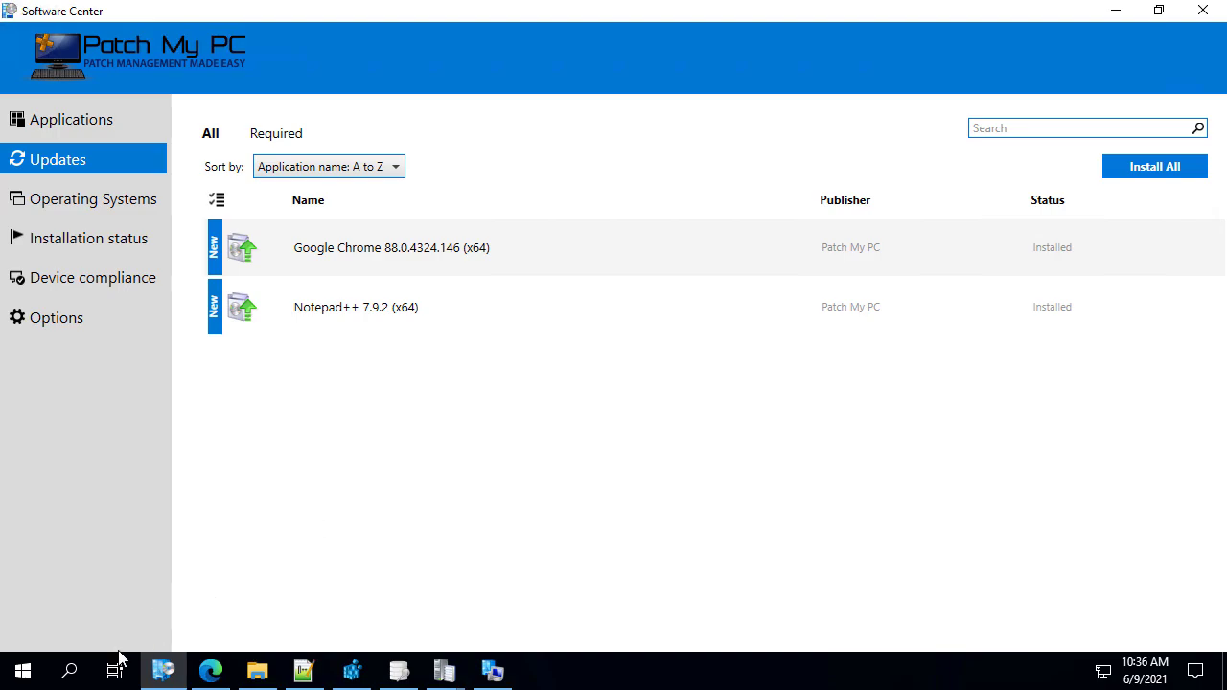
Step: Launch Registry Editor on the client machine and go to the HKEY_LOCAL_MACHINE\SOFTWARE key
click(23, 673)
text(regedit)
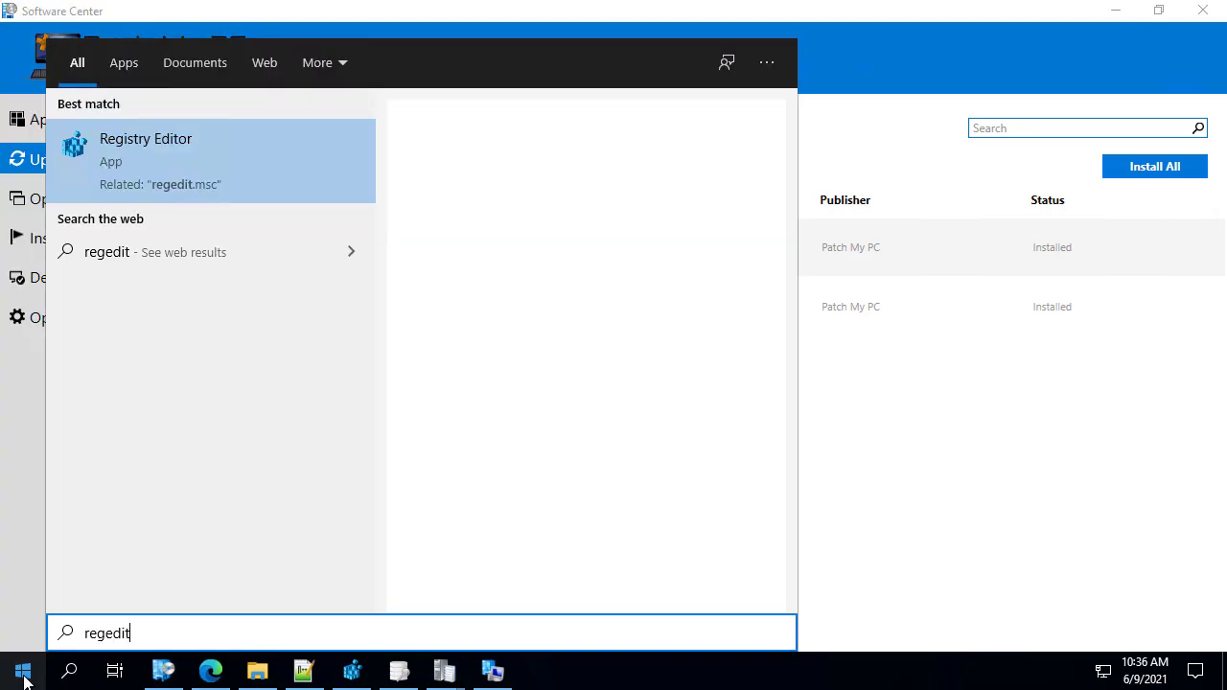
key(Return)
key(alt+y)
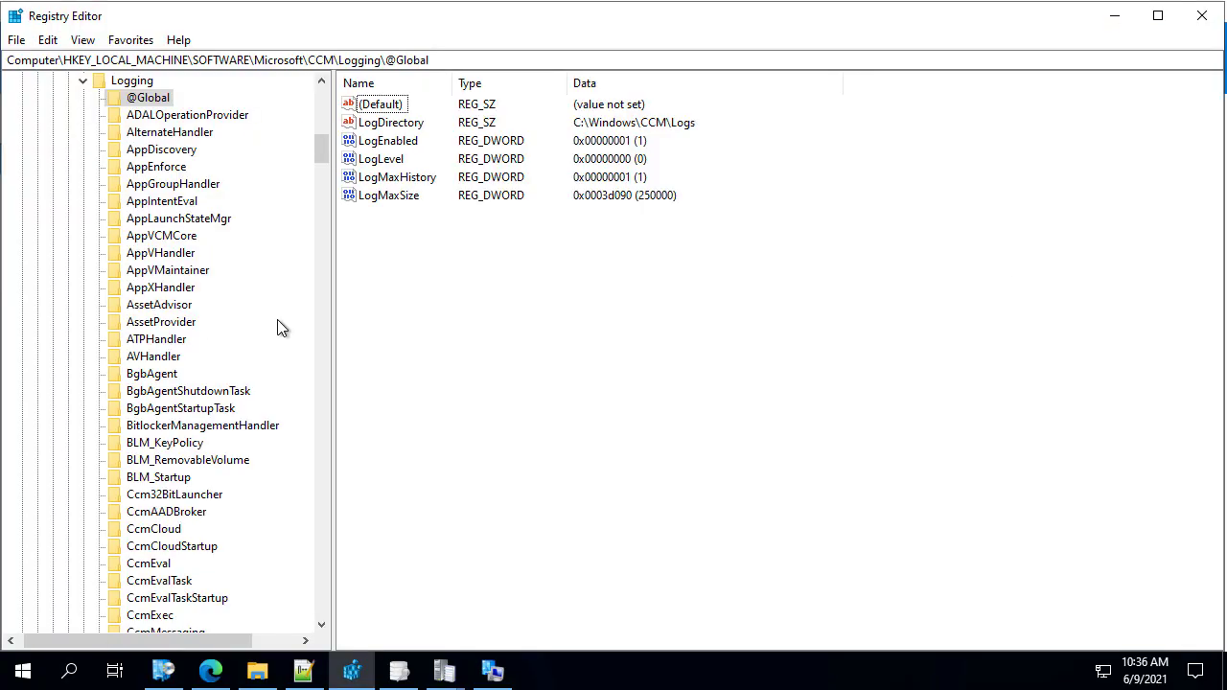
double_click(137, 84)
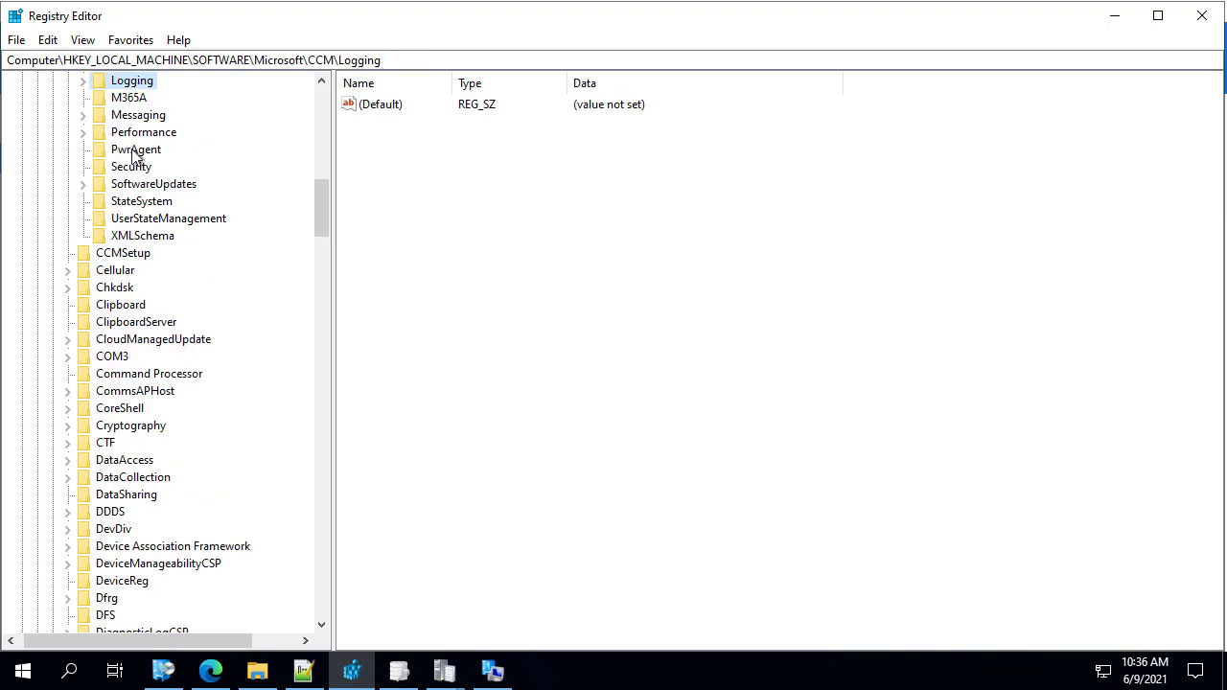
double_click(267, 59)
shift+click(685, 52)
key(BackSpace)
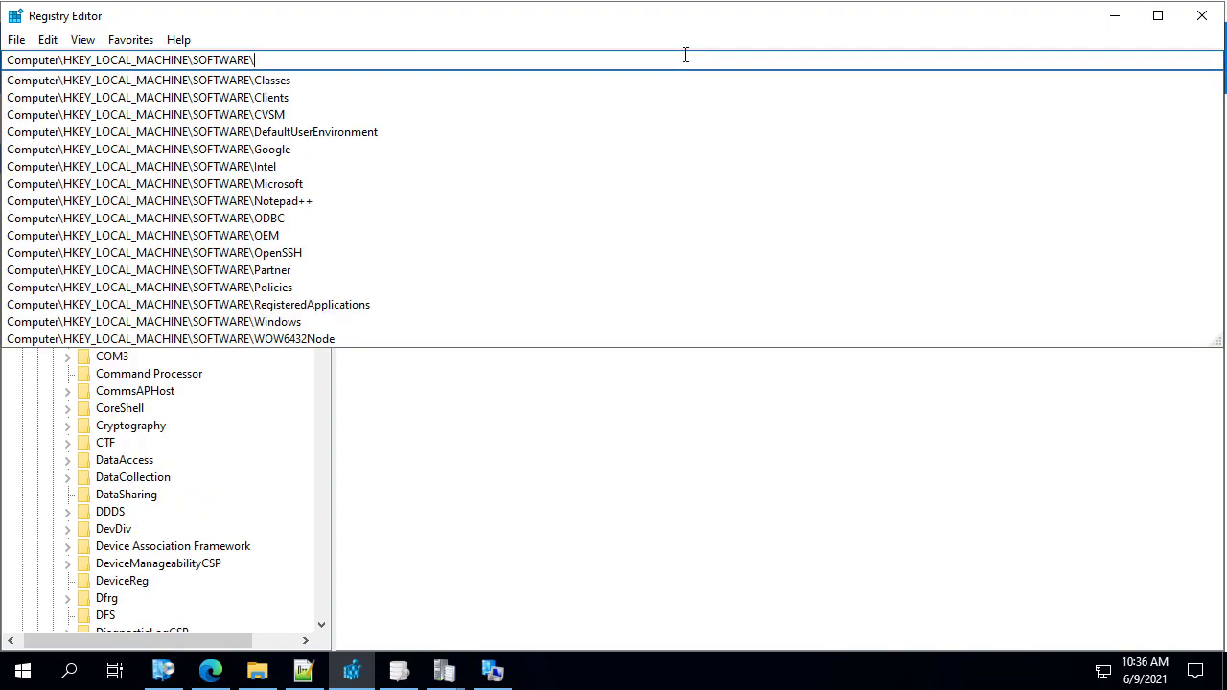
key(Return)
Step: Display the values of the Policies\Microsoft\Windows\WindowsUpdate key under HKEY_LOCAL_MACHINE\SOFTWARE
click(53, 201)
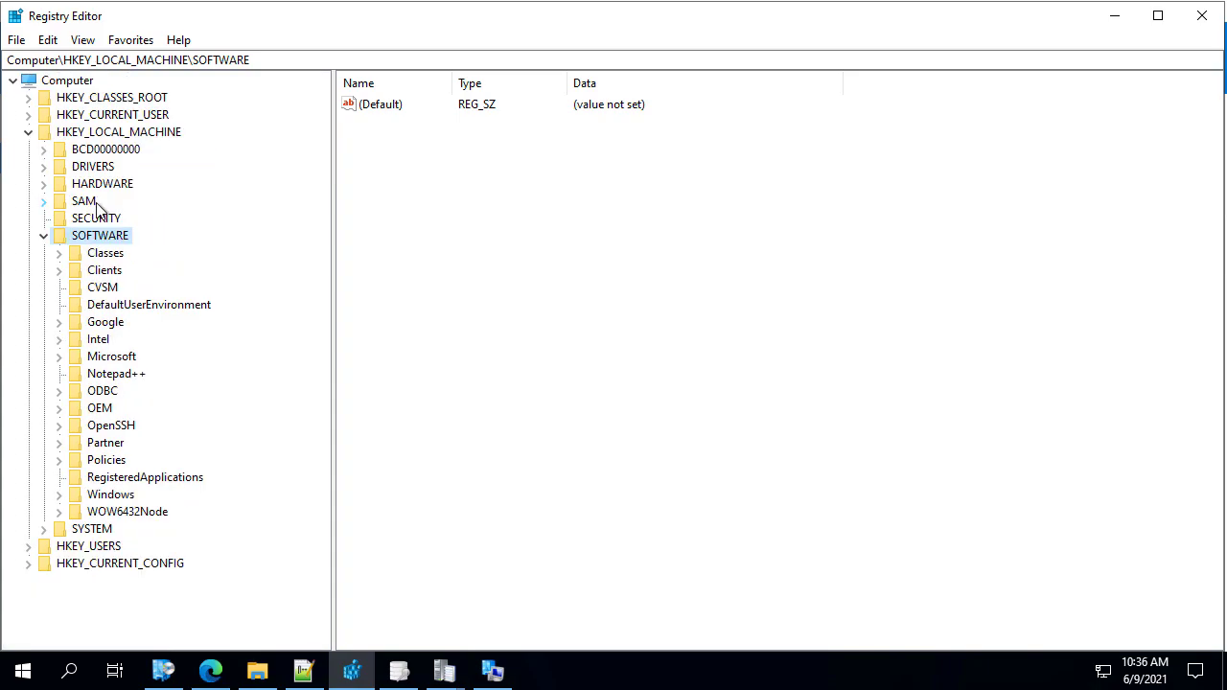
click(115, 288)
key(p)
key(Down)
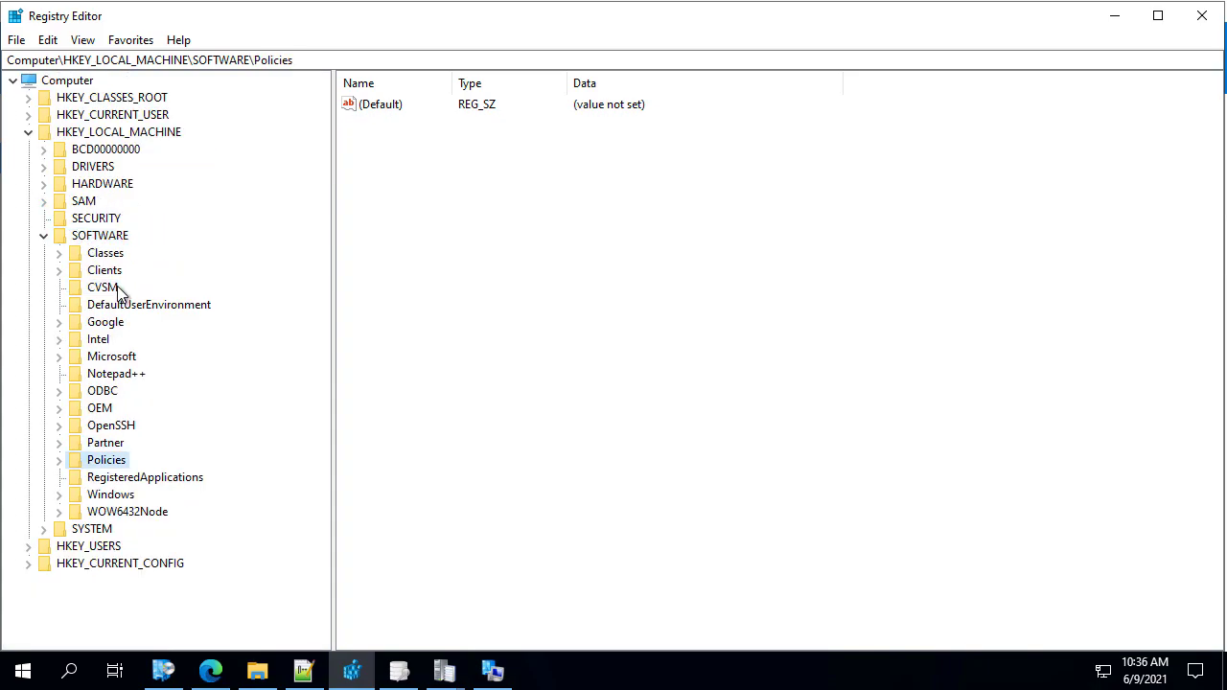
key(Right)
key(m)
key(Right)
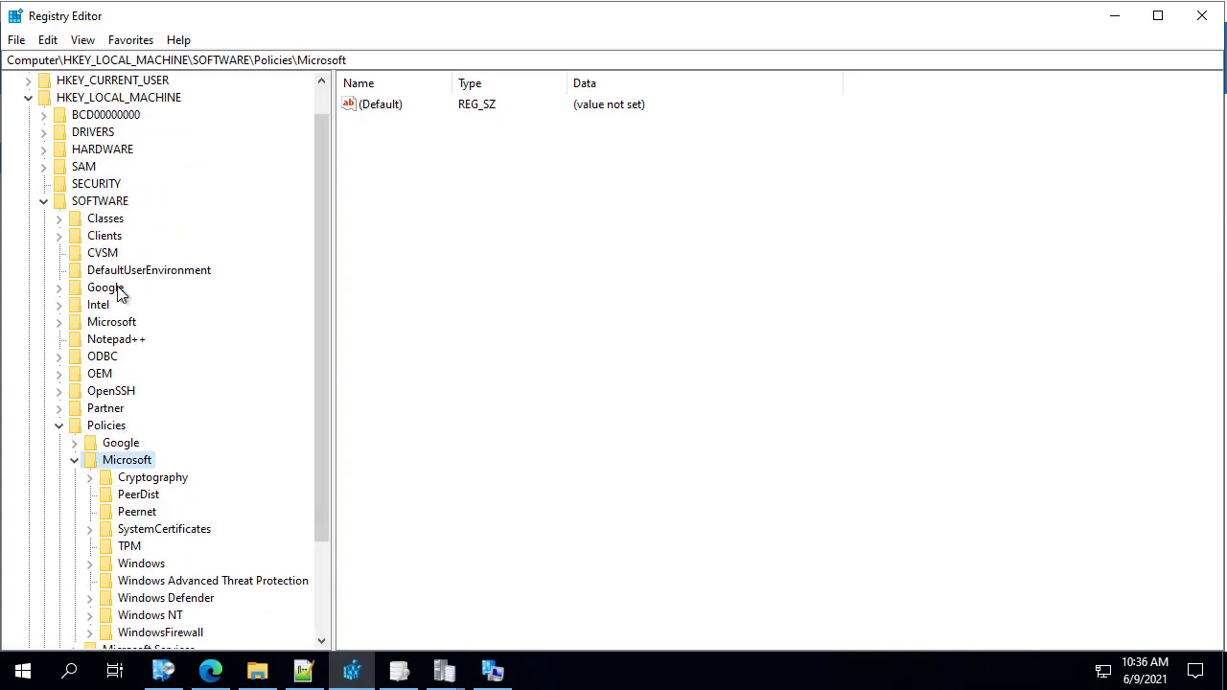
key(w)
key(Right)
key(w)
key(w)
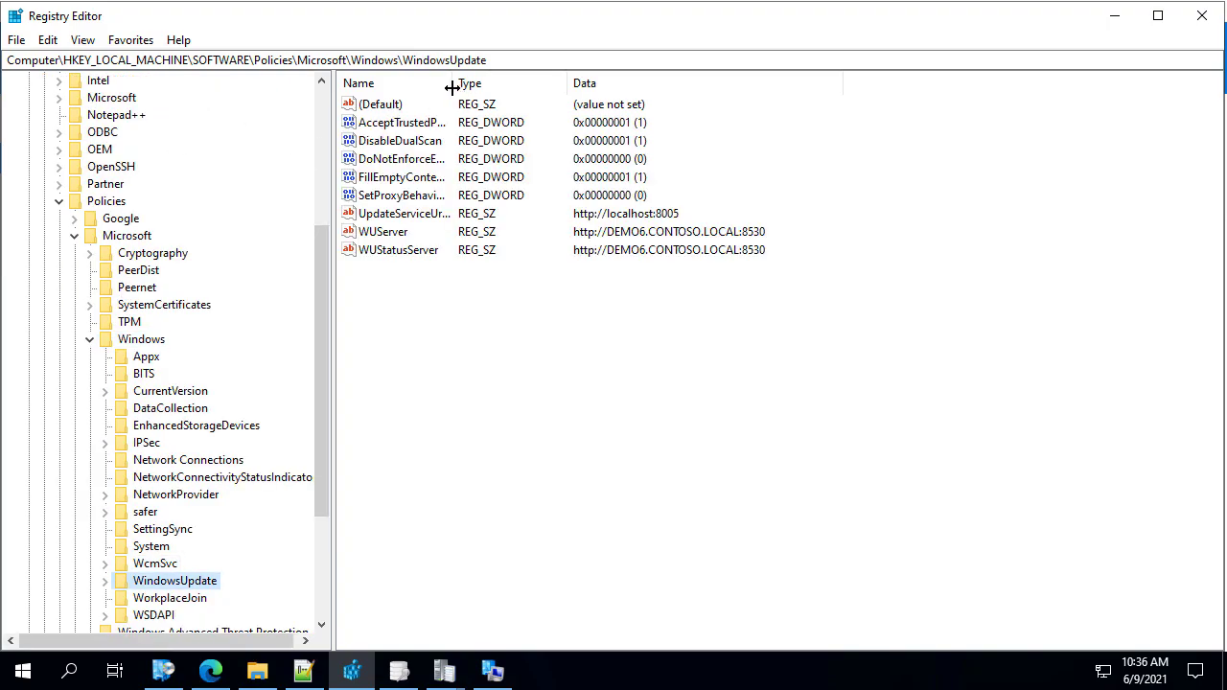
Step: Select the AcceptTrustedP... value in the WindowsUpdate key and fit the Name column to the full value names
click(433, 122)
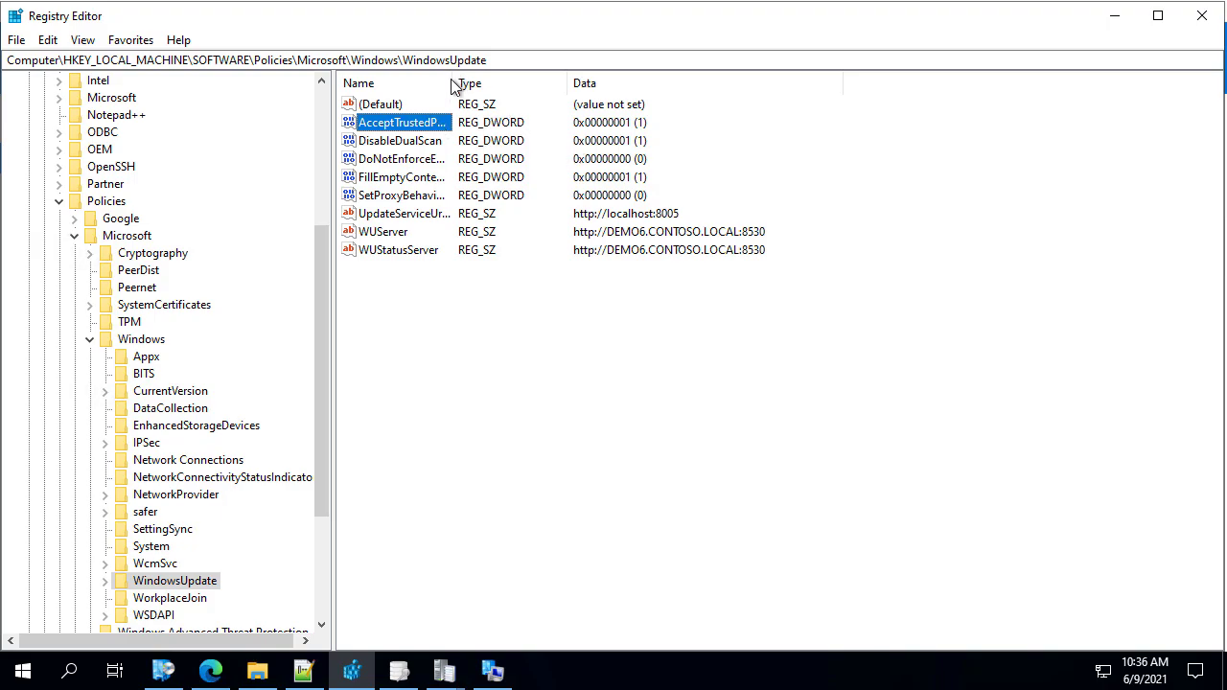
double_click(451, 82)
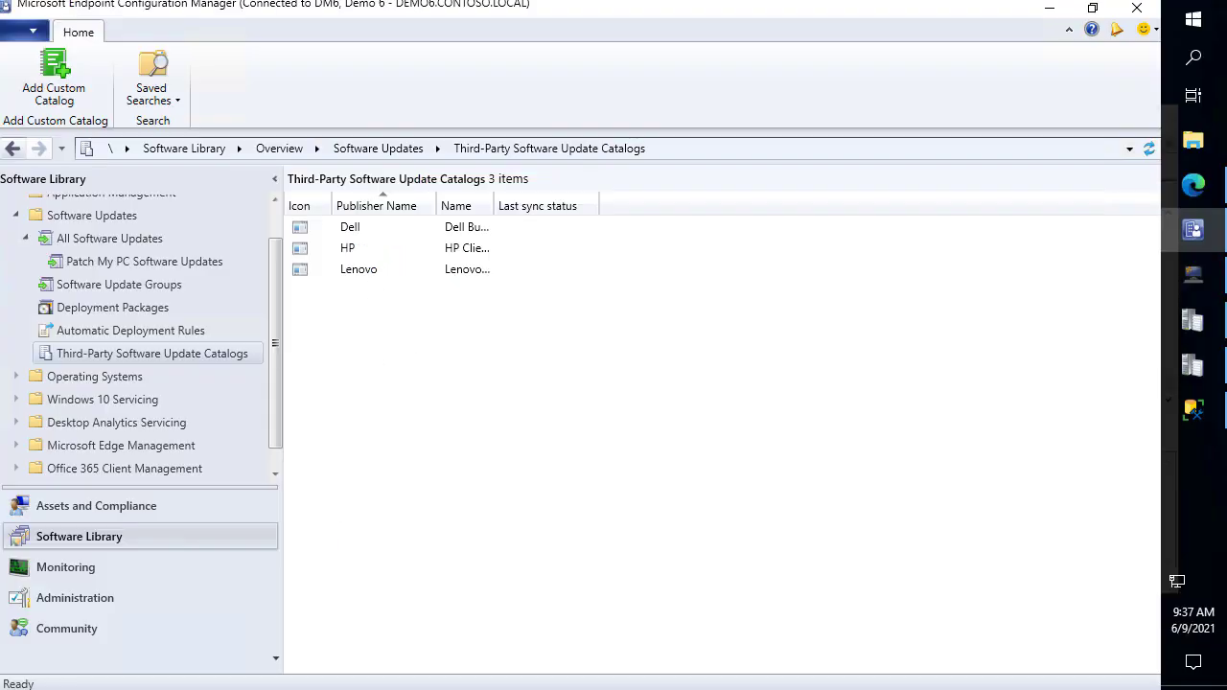
Step: Switch to Microsoft Edge and open the "Introduction to software updates - Configuration Manager" article linked near the end of the software update chain page
click(1194, 188)
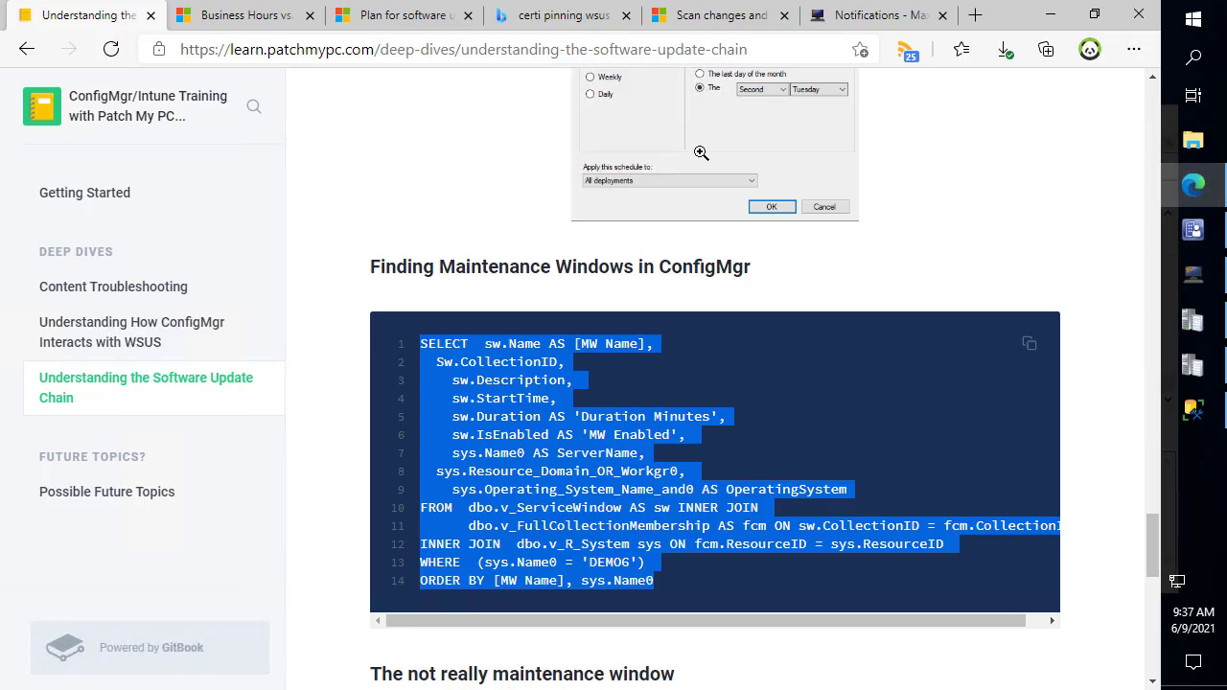
click(469, 229)
scroll(537, 287, down, 5)
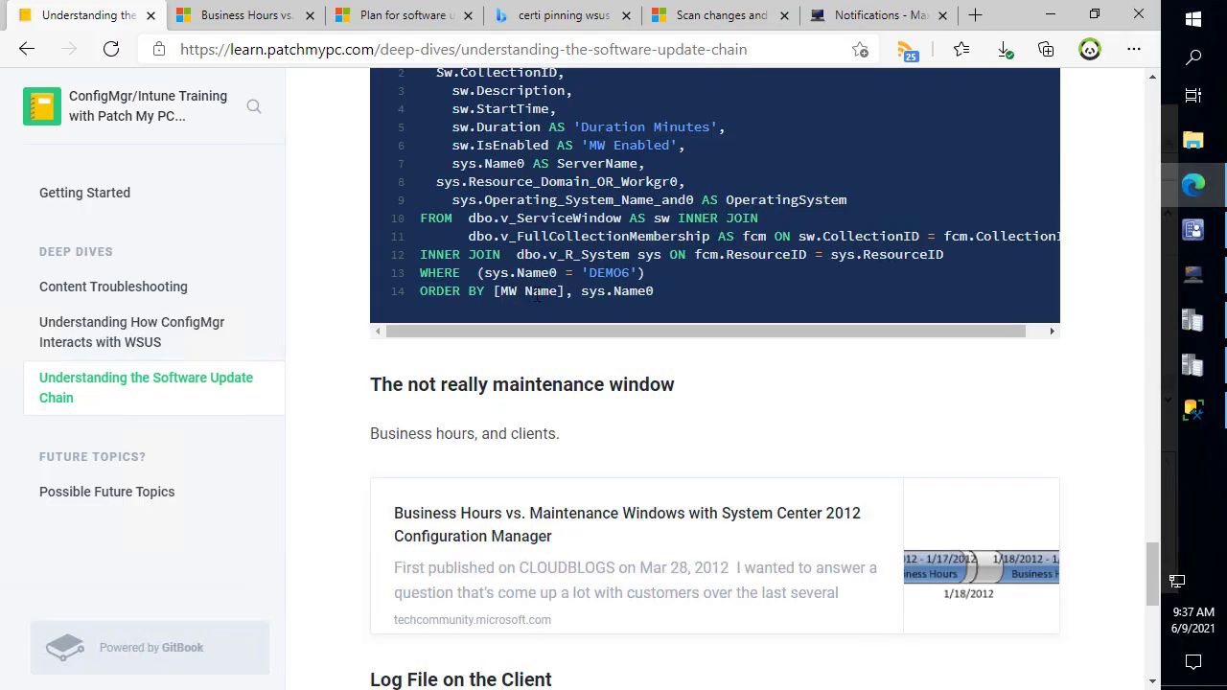
scroll(671, 316, down, 3)
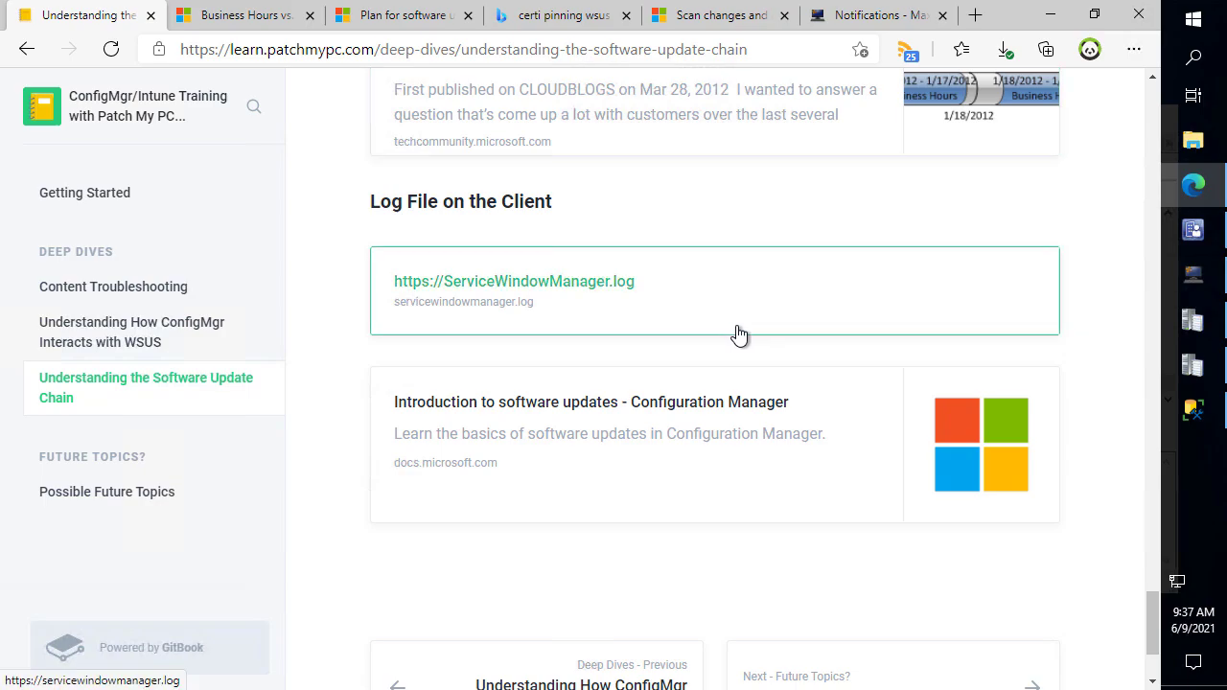
scroll(733, 326, down, 1)
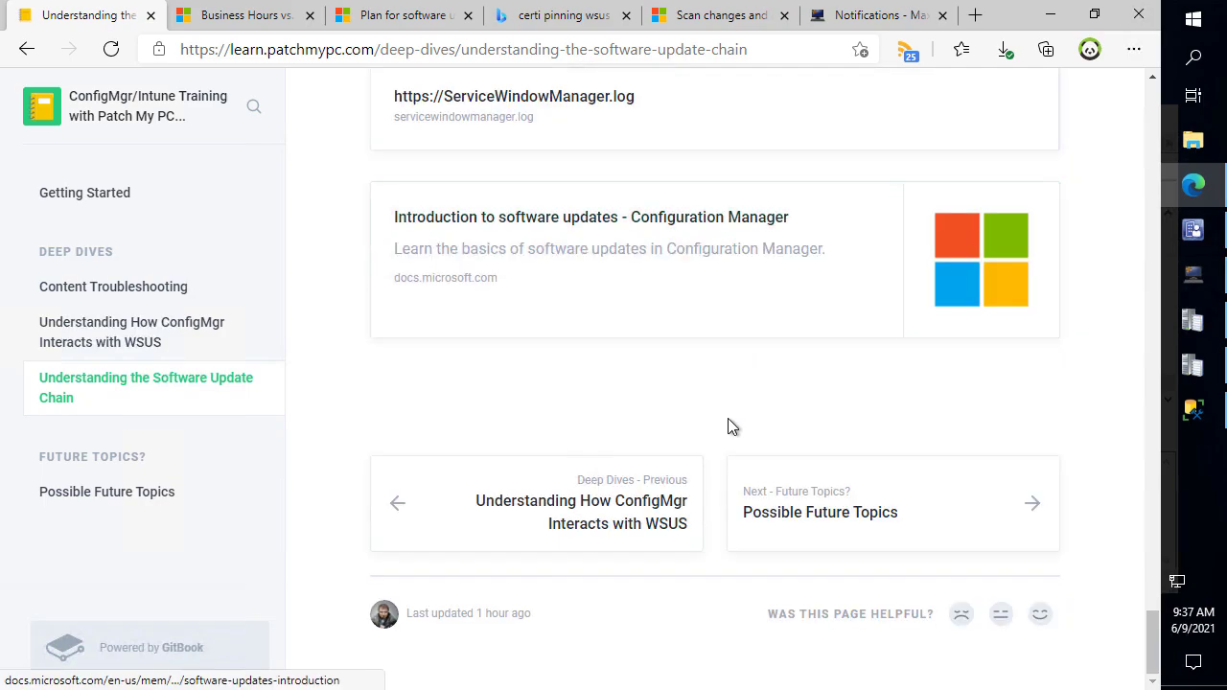
scroll(730, 421, up, 5)
scroll(743, 422, up, 5)
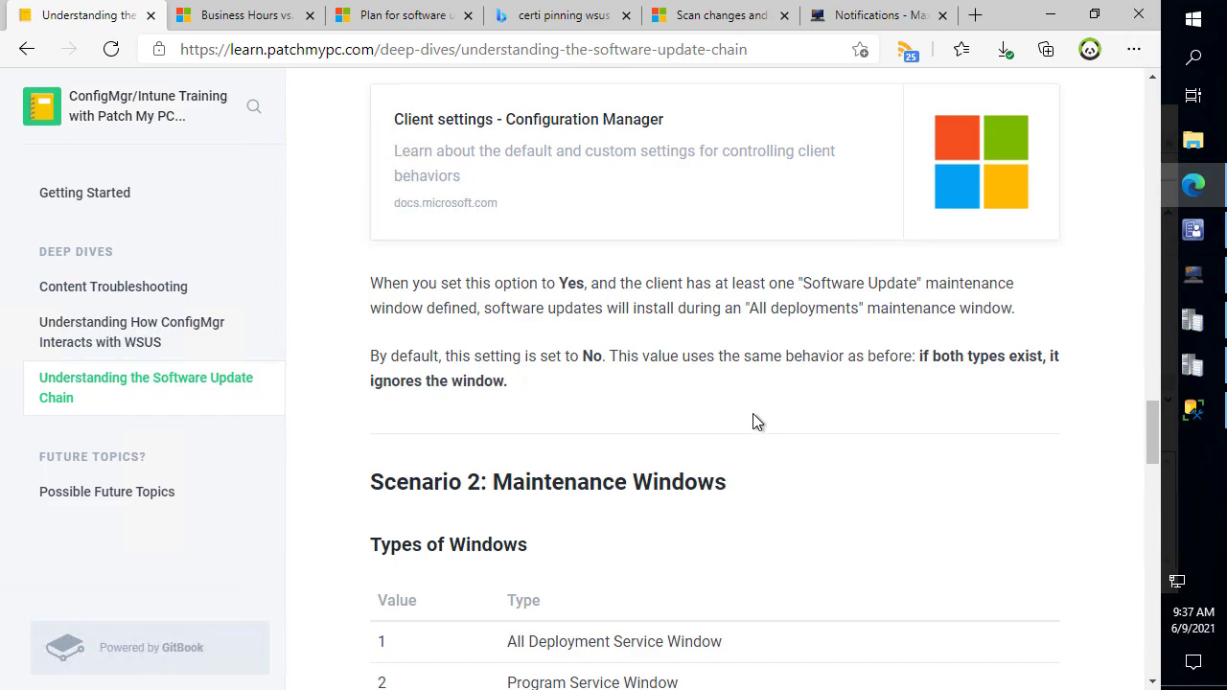
scroll(1078, 450, up, 1)
scroll(1104, 433, down, 6)
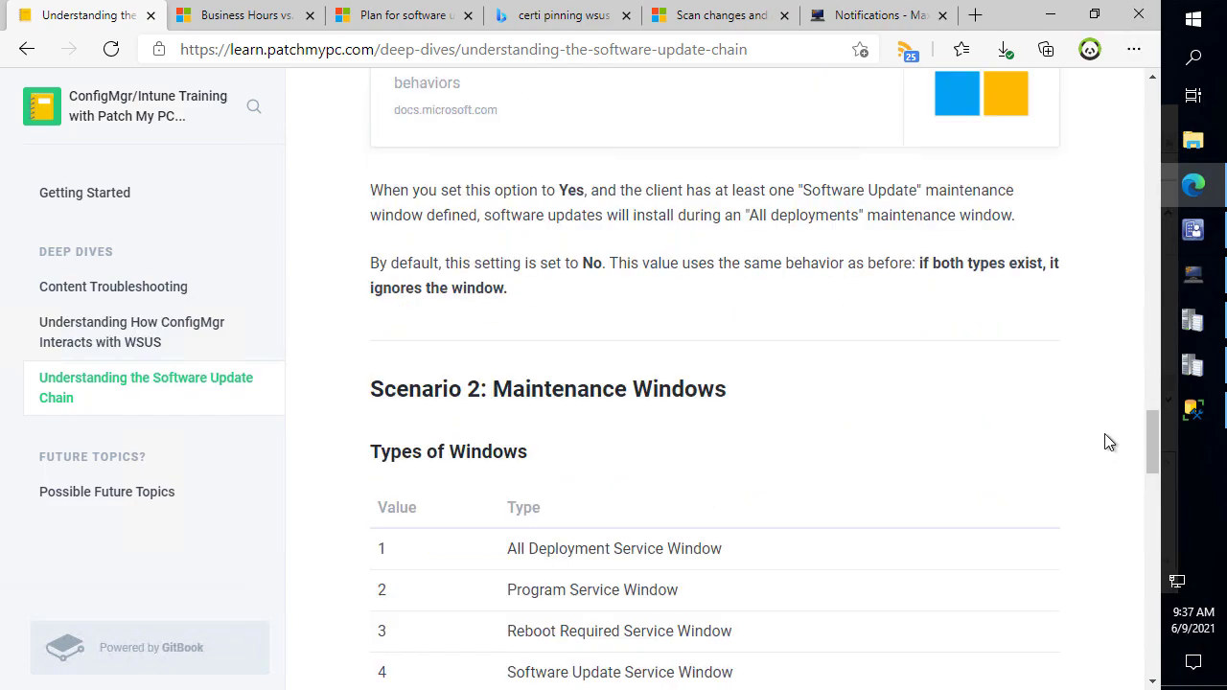
scroll(1115, 422, down, 15)
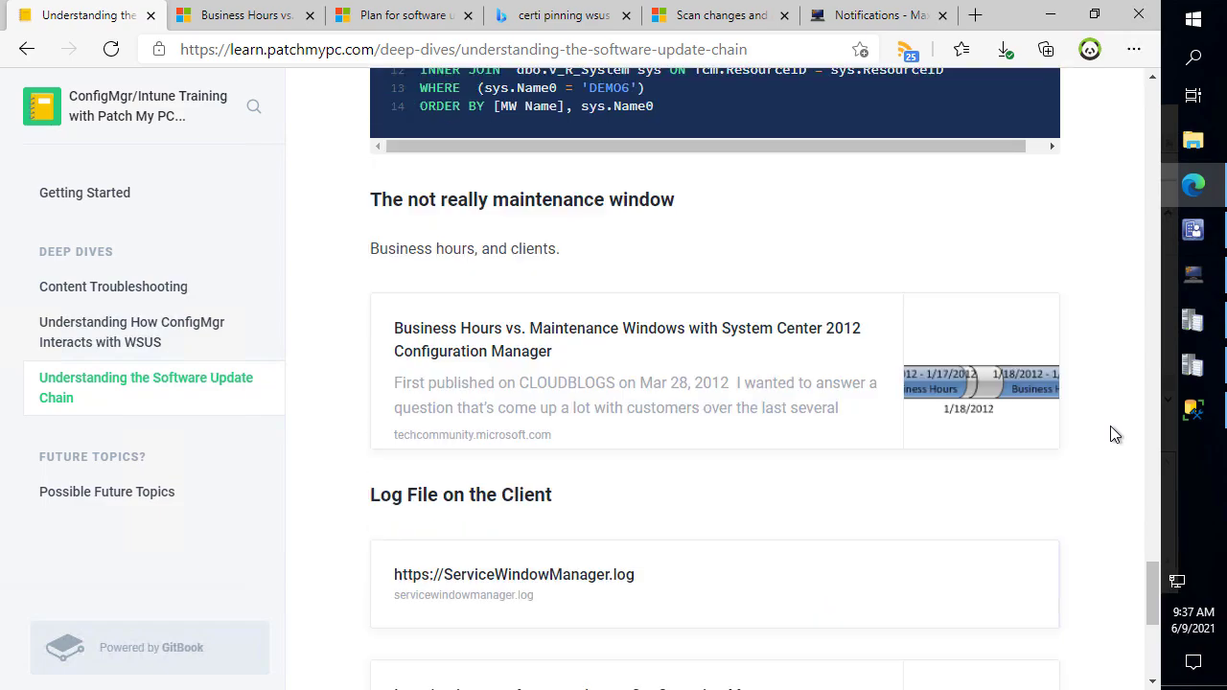
click(576, 338)
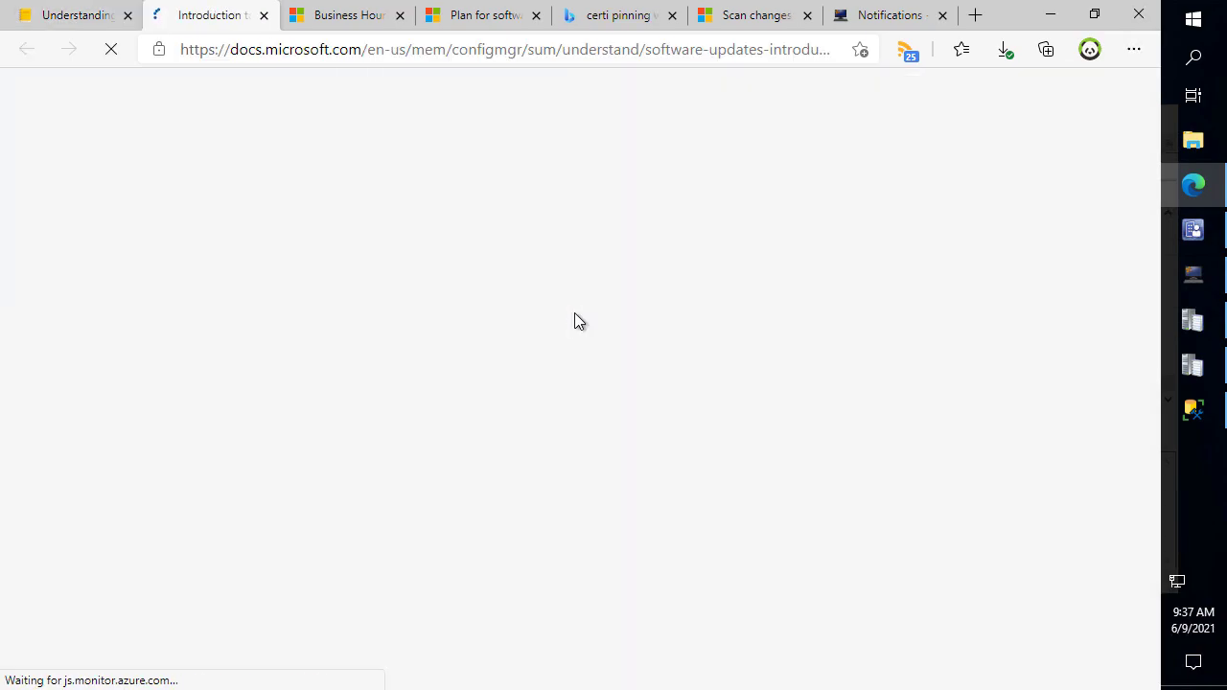
Step: Skim the article's software updates synchronization process for the top-level site and for child primary and secondary sites
scroll(579, 350, down, 3)
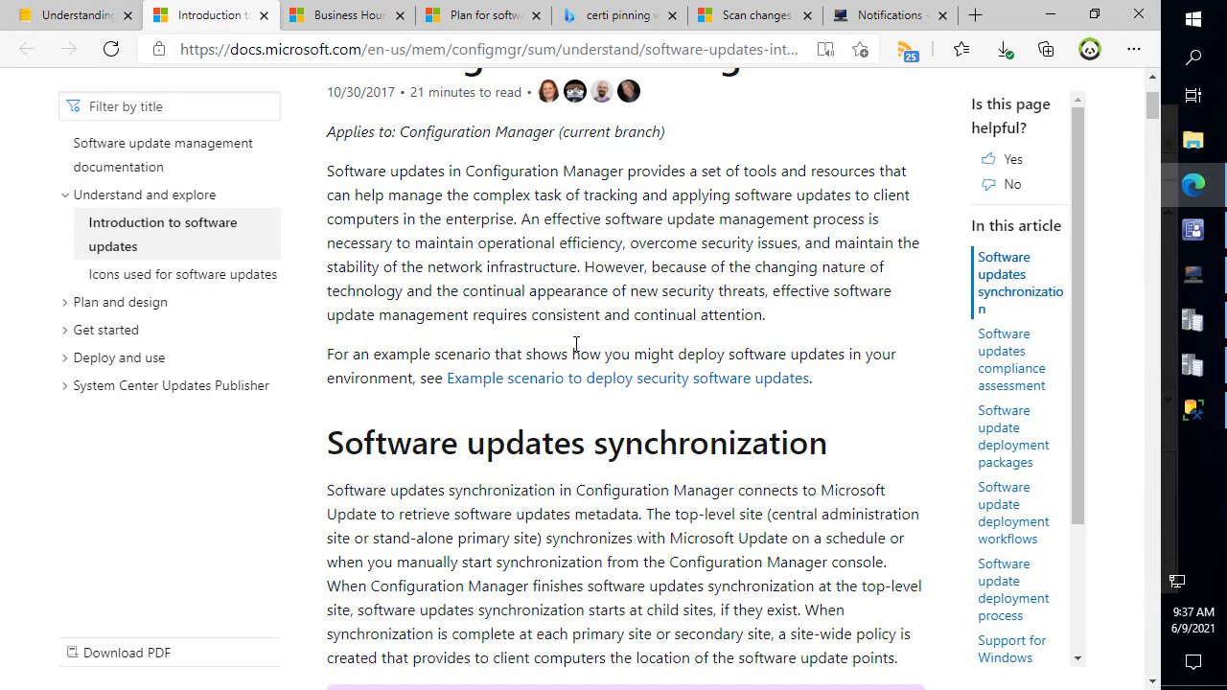
scroll(586, 271, down, 5)
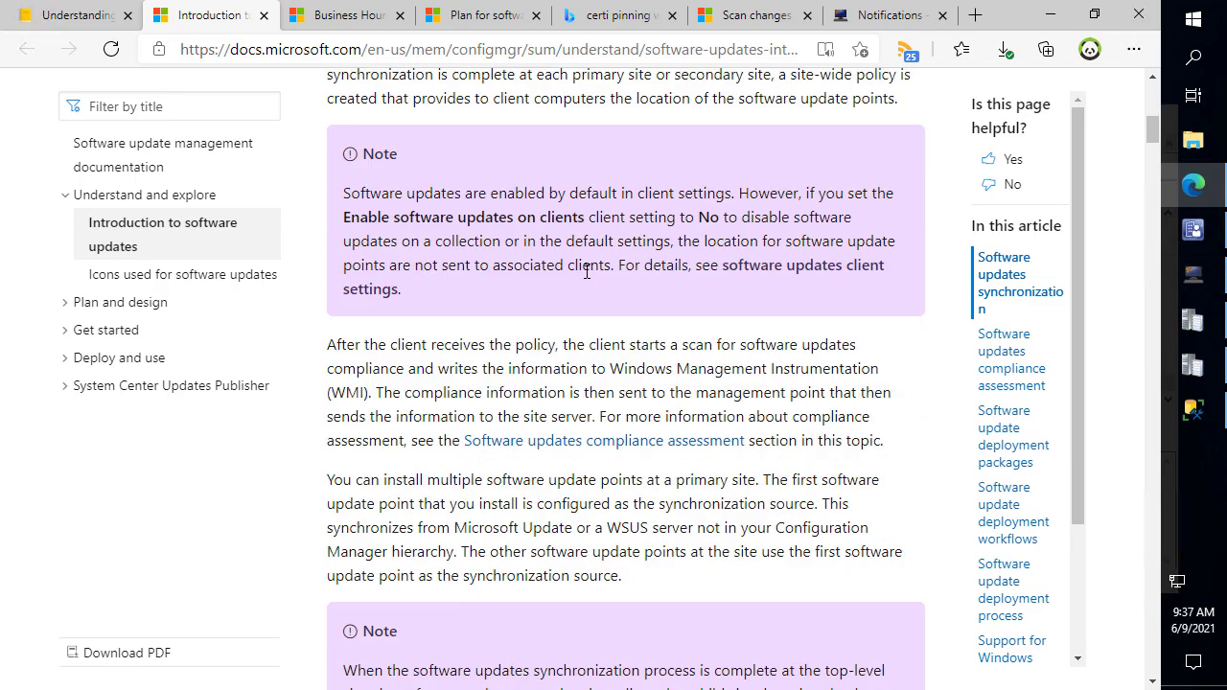
scroll(587, 271, down, 12)
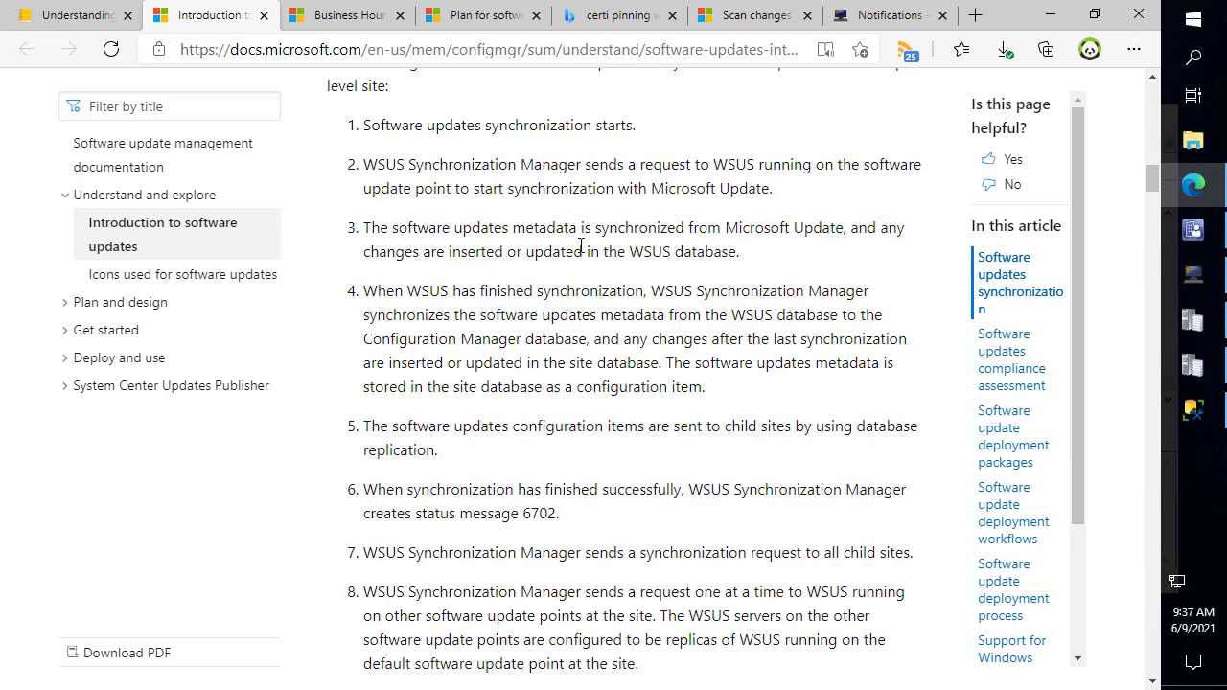
scroll(627, 287, down, 4)
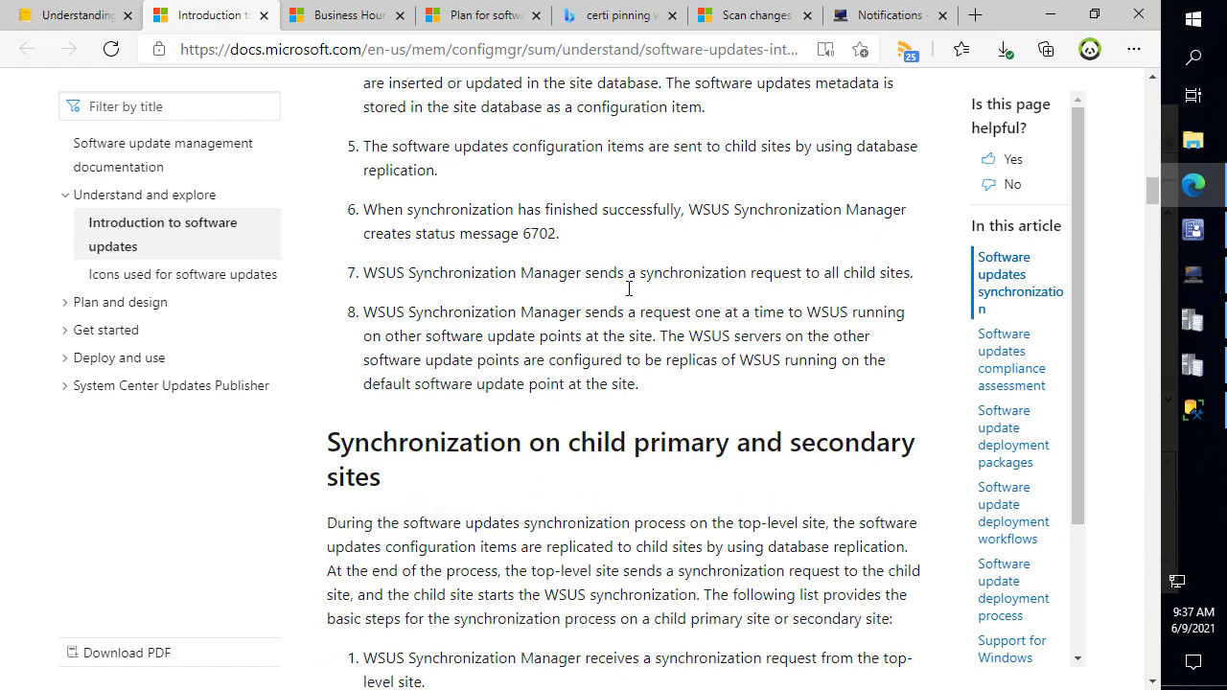
scroll(630, 295, down, 5)
Step: Return to the Configuration Manager console and view the Software Updates options in Default Client Settings, down to the third-party software updates setting
click(1049, 16)
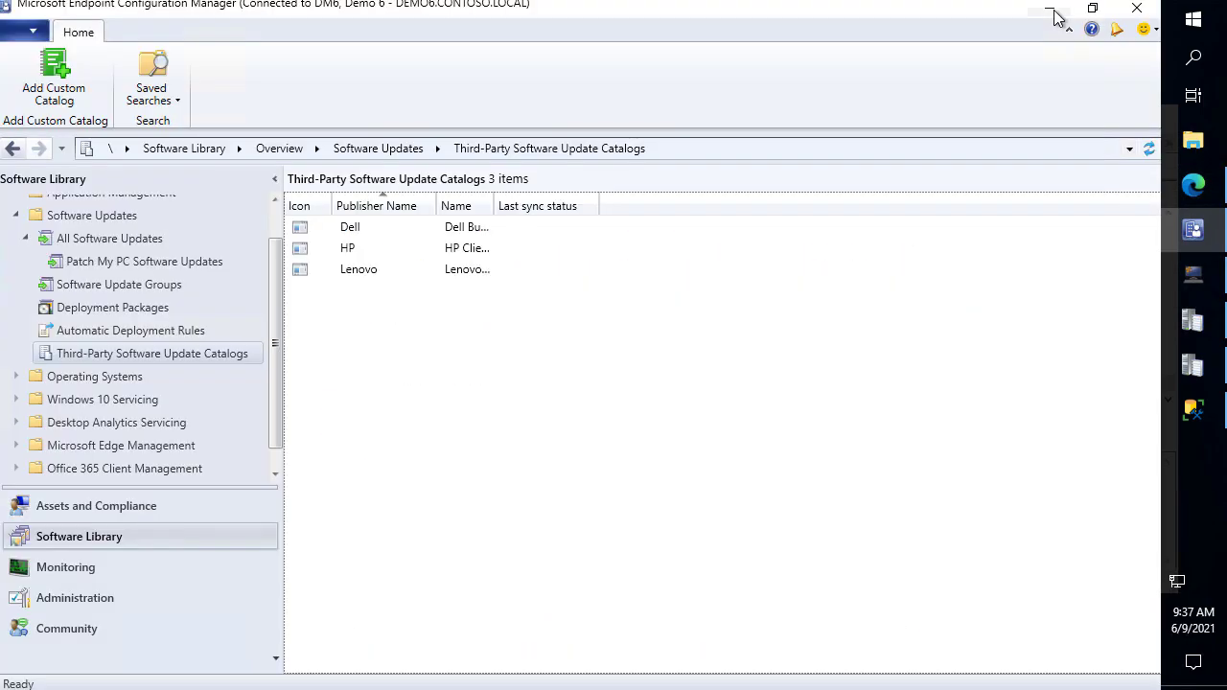
click(101, 598)
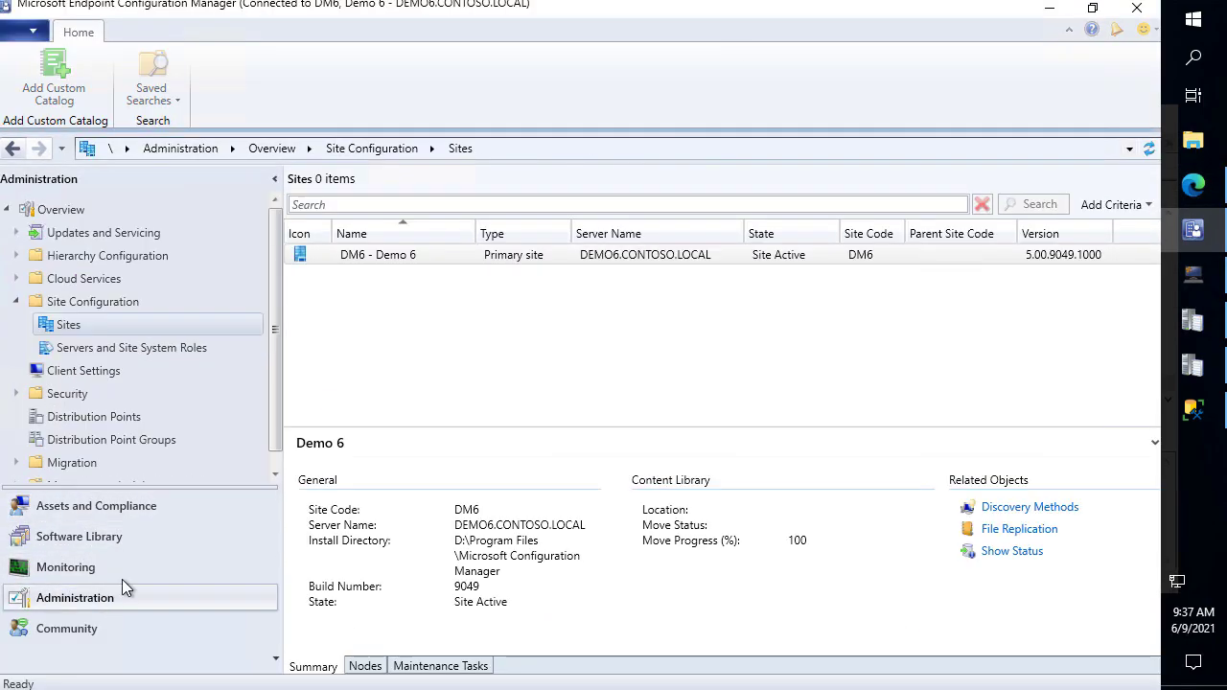
click(107, 372)
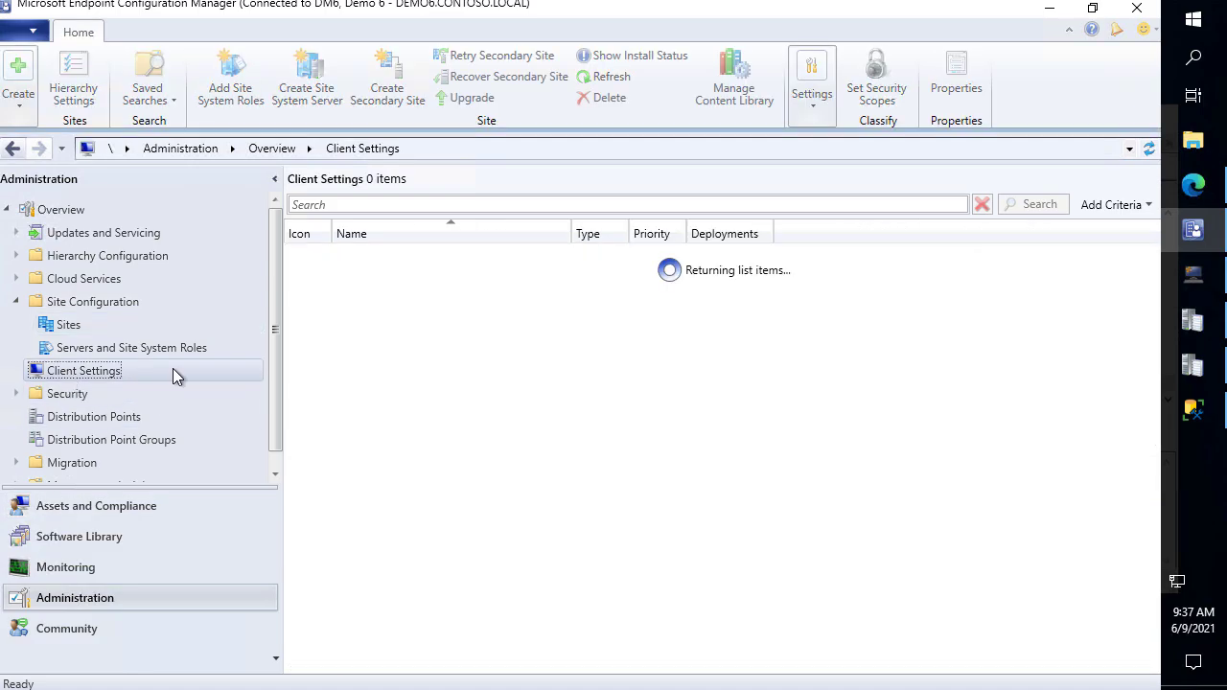
right_click(391, 263)
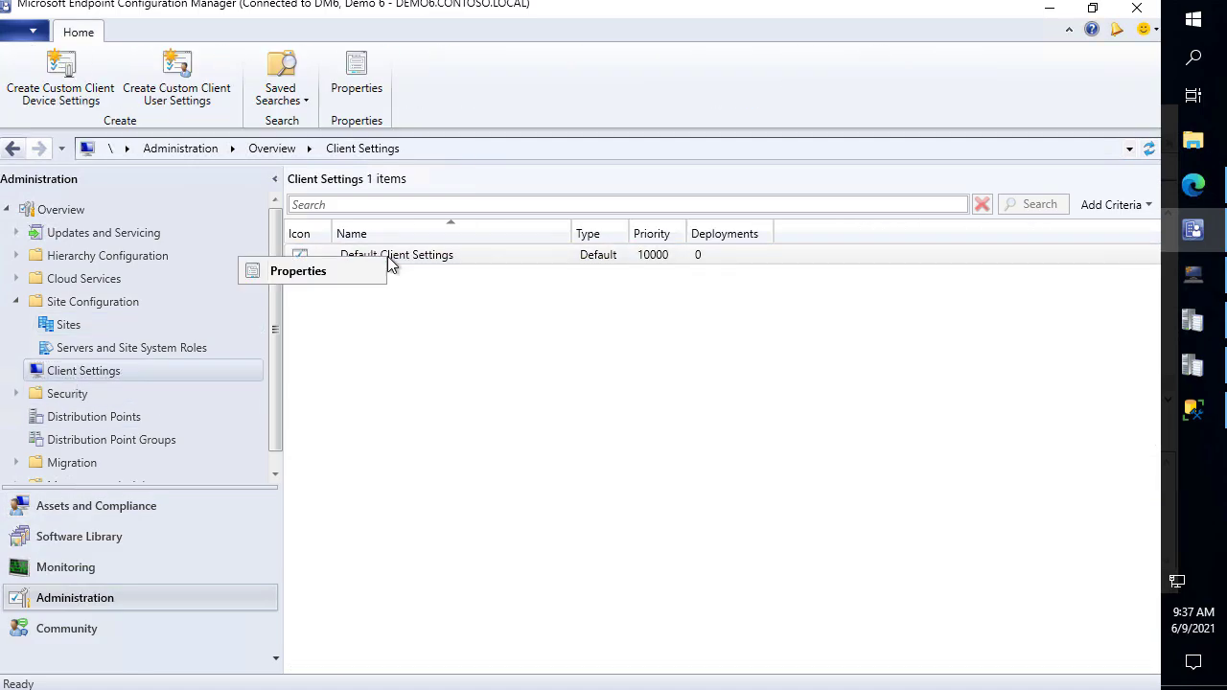
click(312, 276)
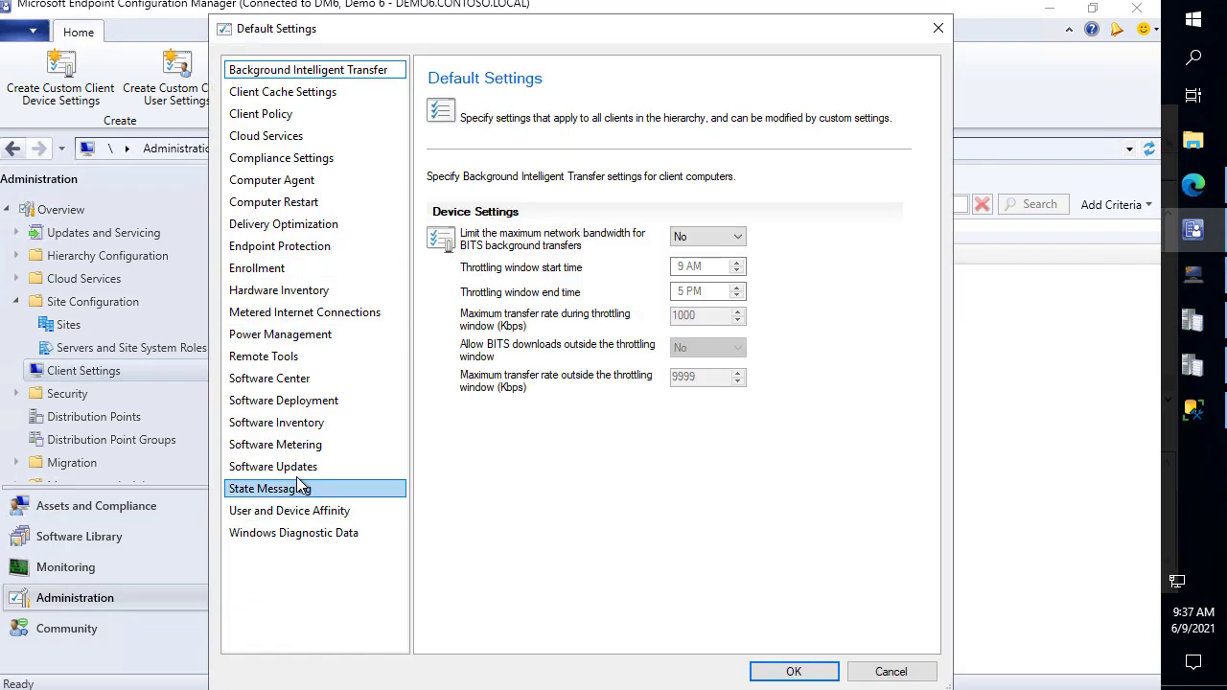
click(287, 467)
scroll(866, 423, down, 3)
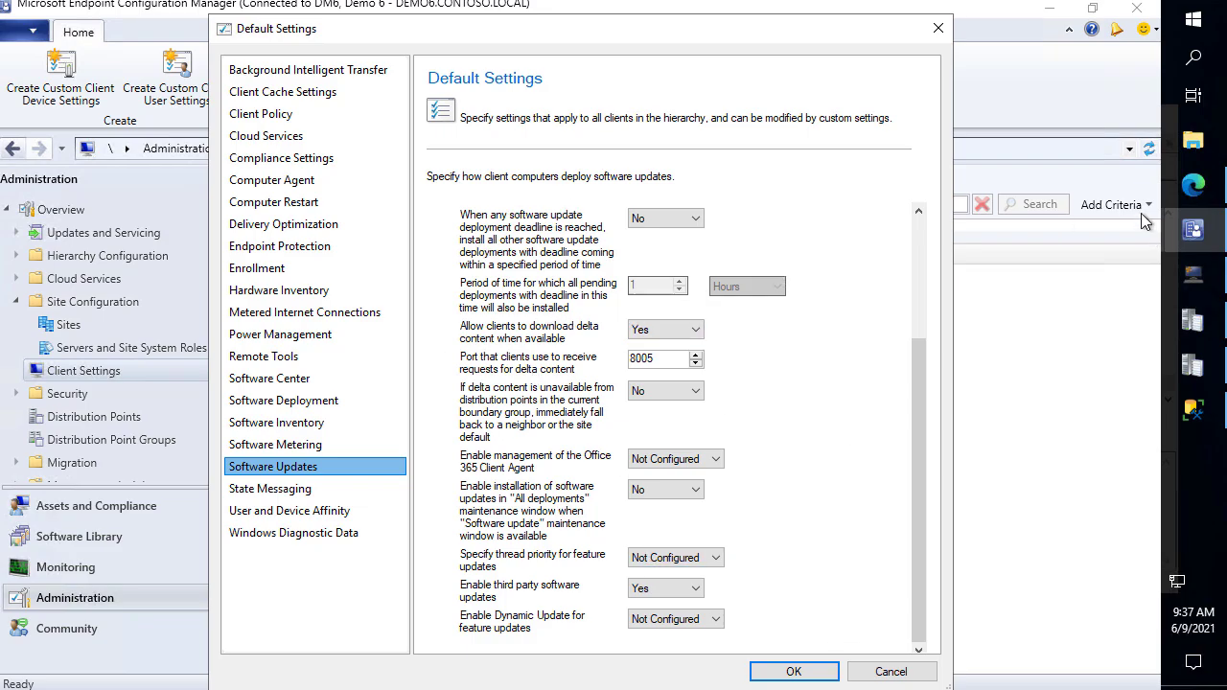
Step: Switch back to Microsoft Edge and reread the Introduction to software updates article from its beginning through the synchronization sections
click(1193, 184)
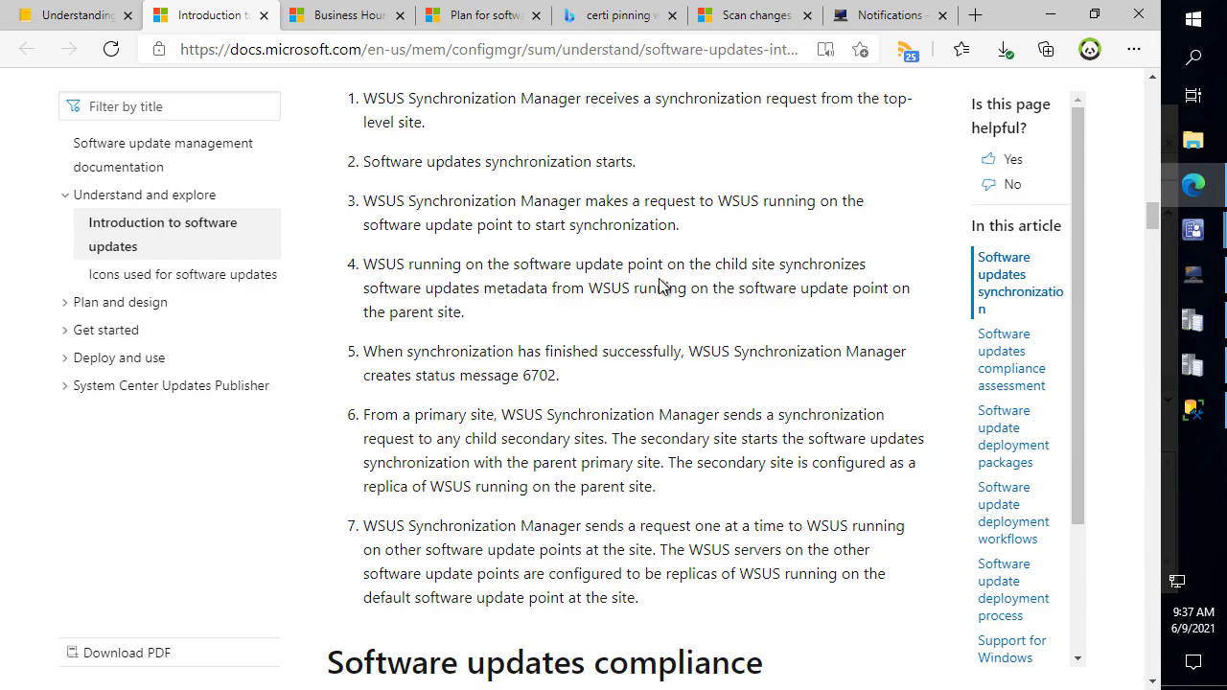
scroll(661, 286, up, 15)
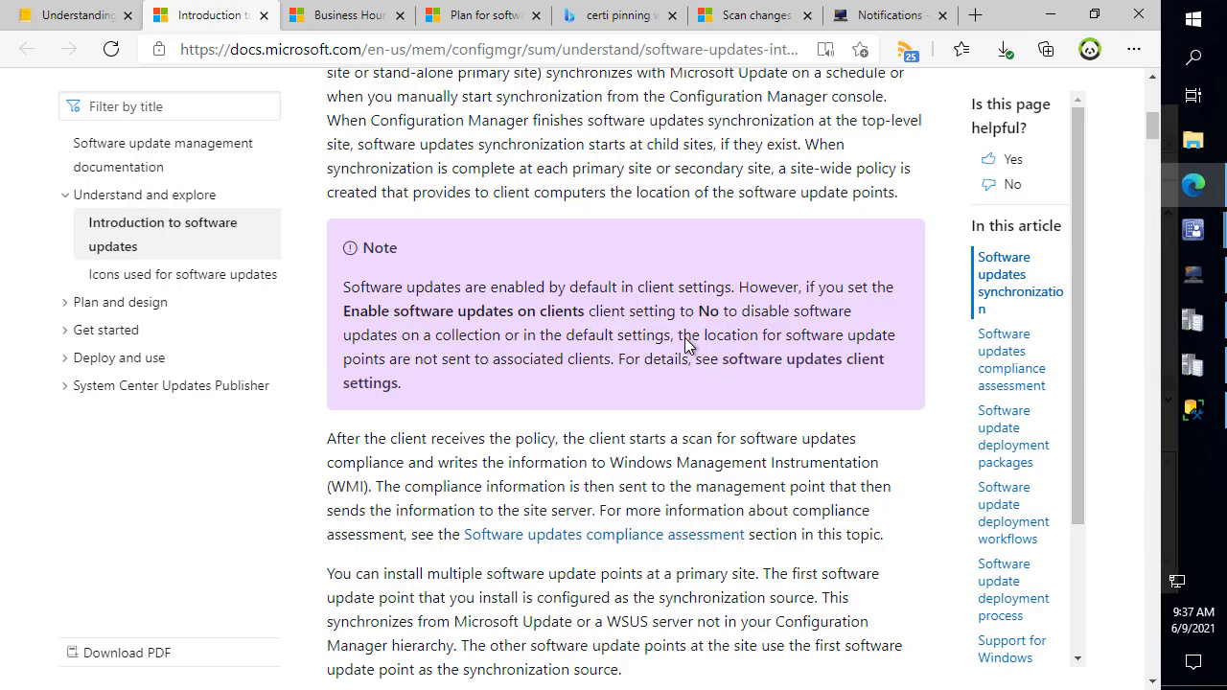
scroll(685, 345, up, 10)
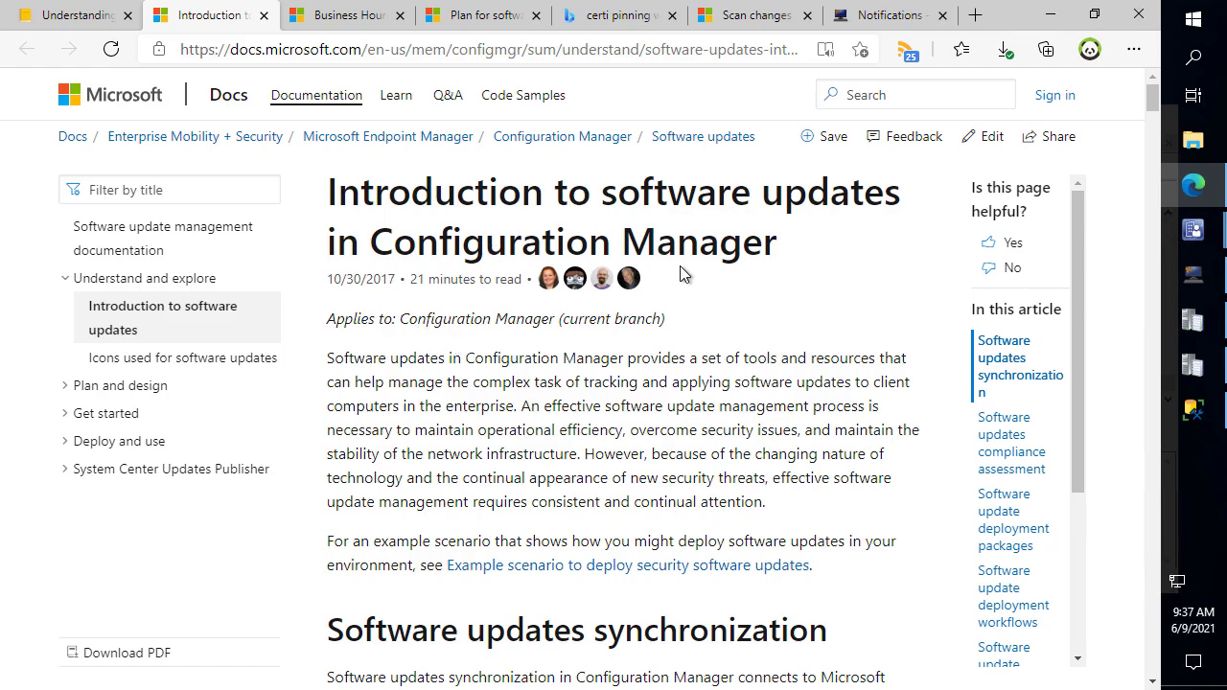
scroll(522, 410, down, 5)
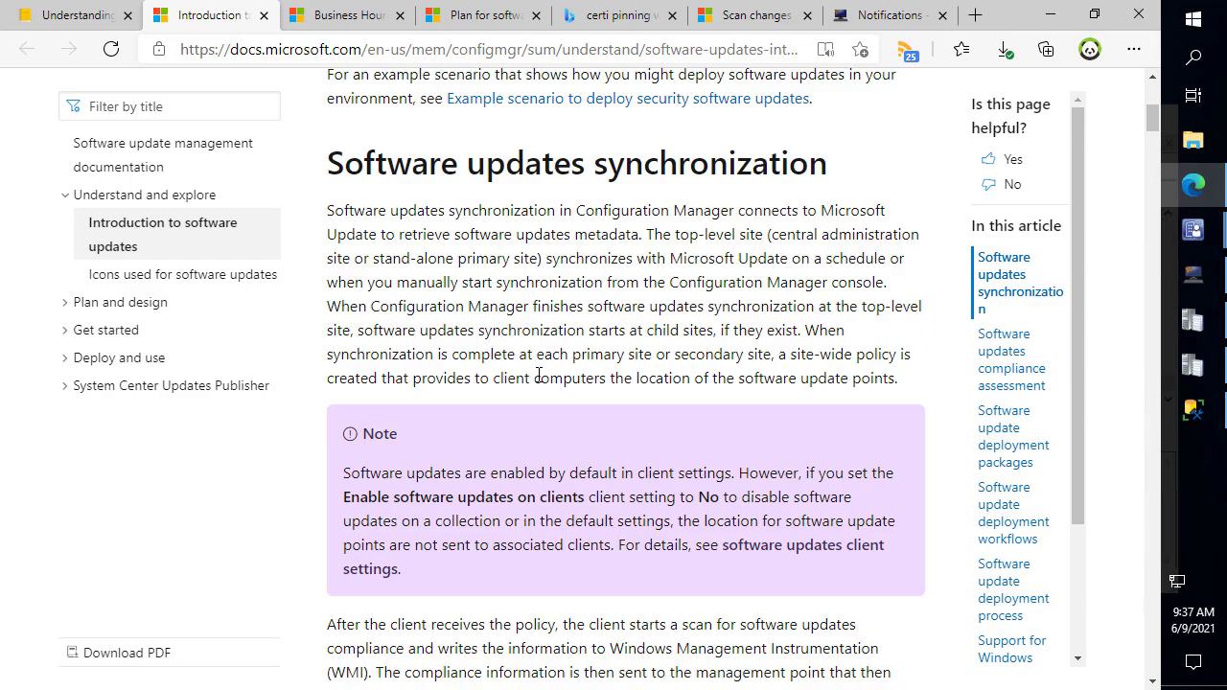
scroll(538, 374, down, 9)
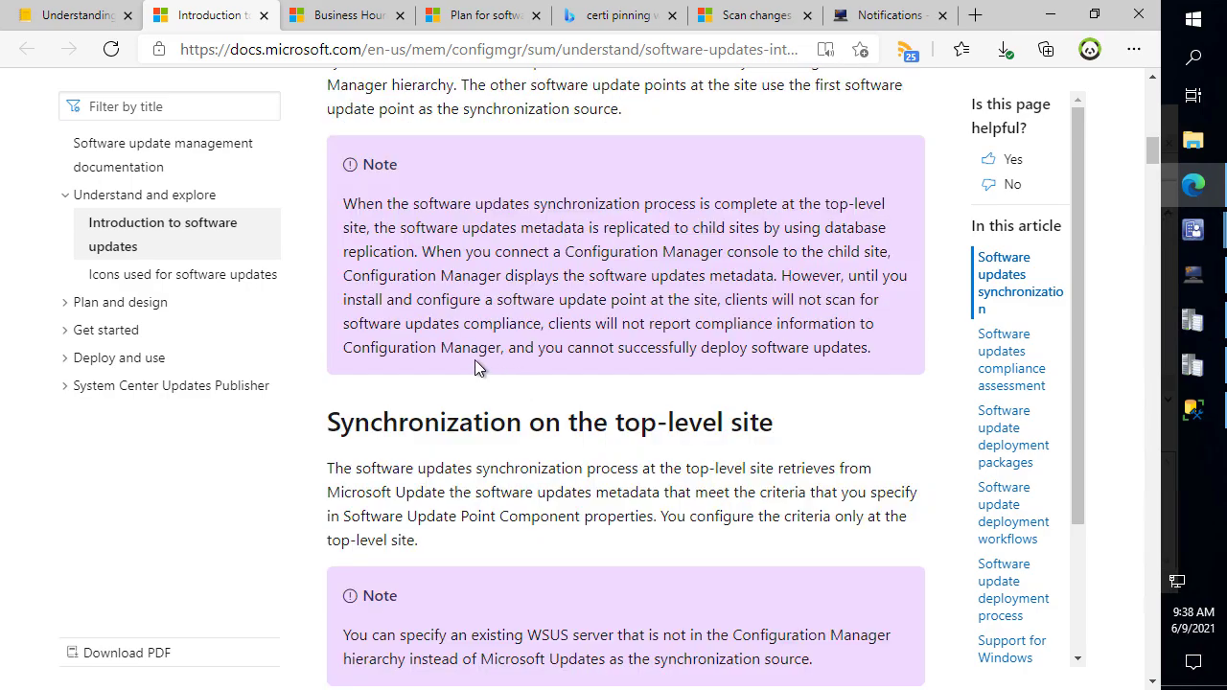
scroll(476, 359, down, 8)
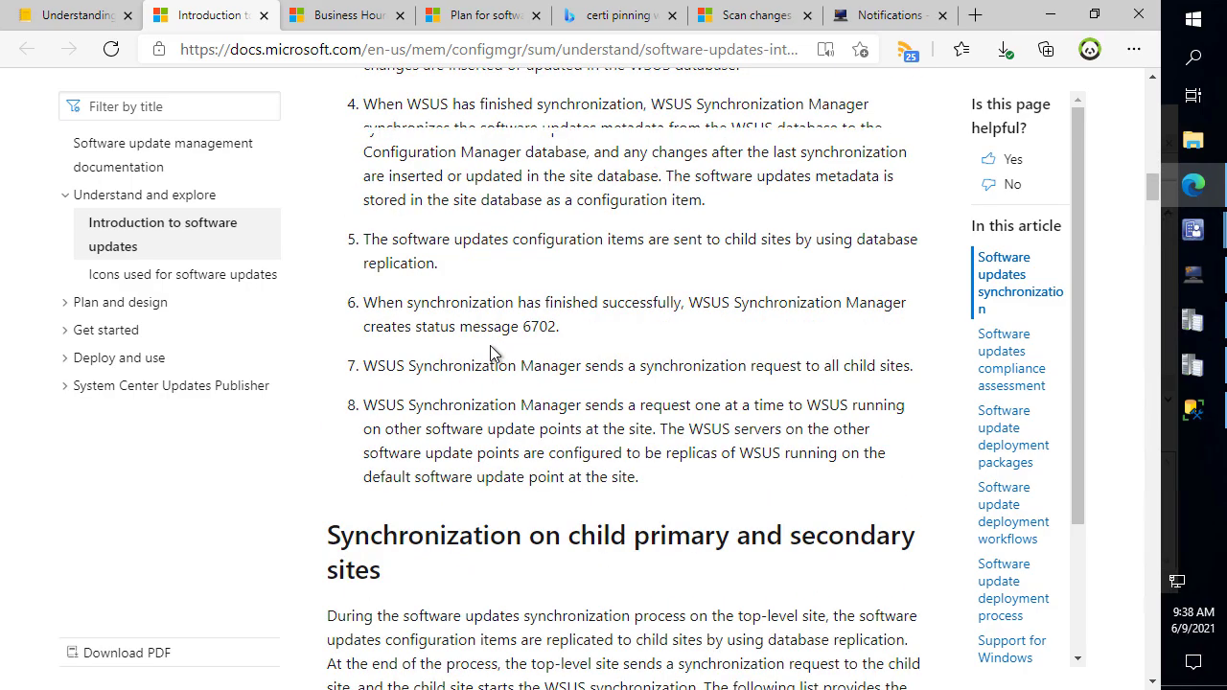
scroll(490, 347, down, 2)
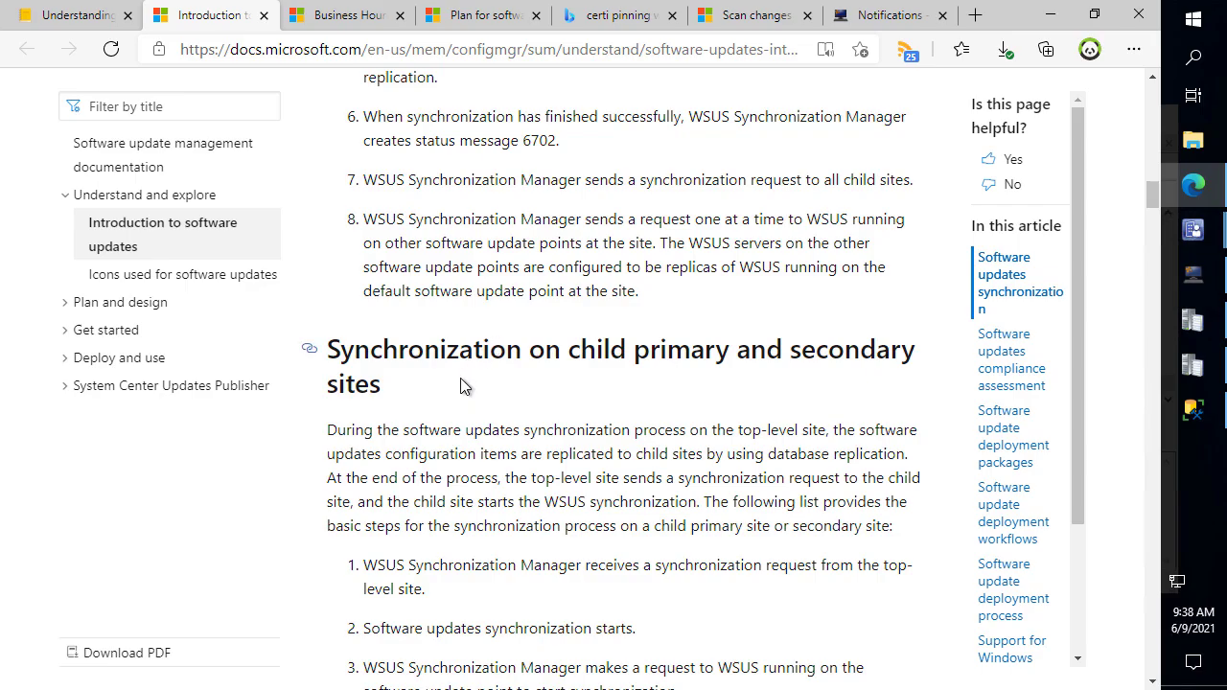
scroll(460, 385, down, 7)
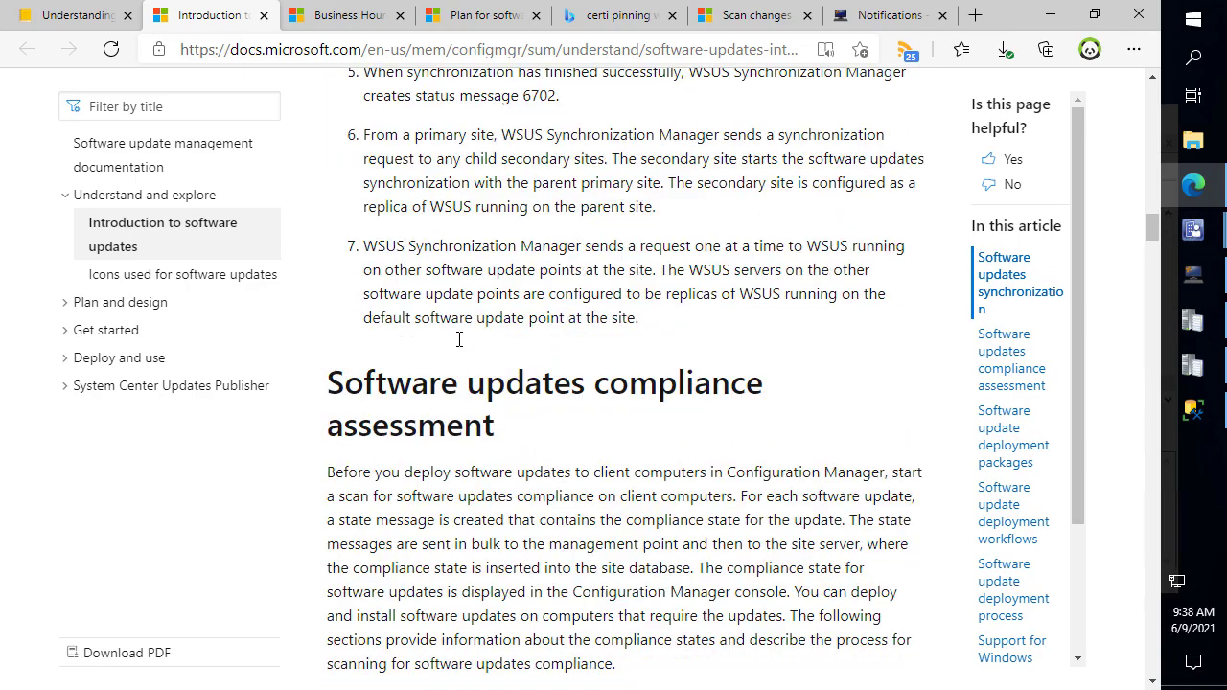
Step: Examine the article's compliance assessment section, covering compliance states, the ways a compliance scan starts and the Time to Live value
scroll(583, 378, down, 3)
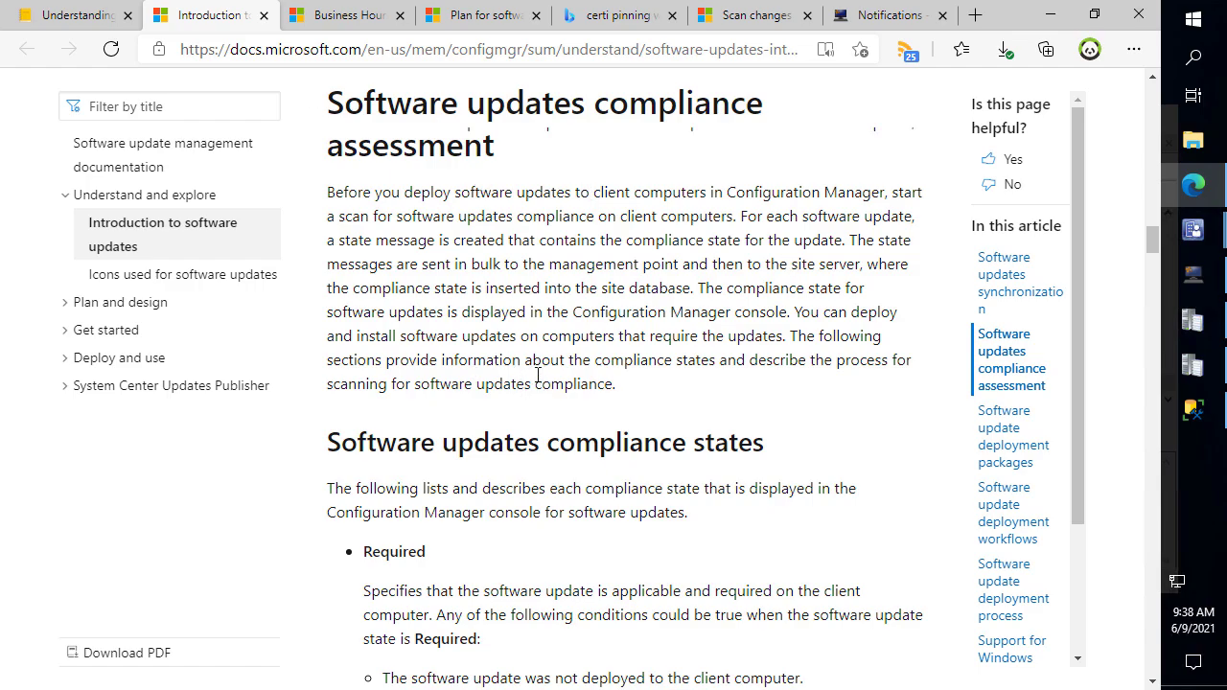
scroll(538, 374, down, 2)
scroll(608, 378, down, 2)
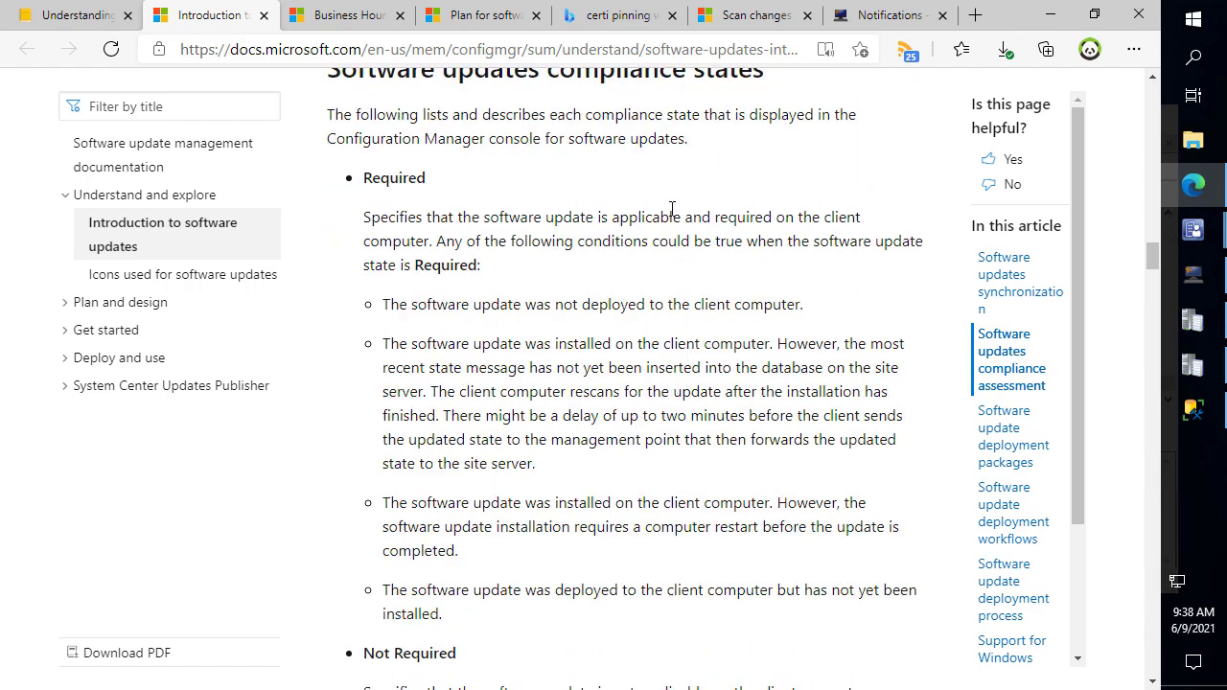
scroll(438, 364, down, 3)
scroll(501, 306, down, 2)
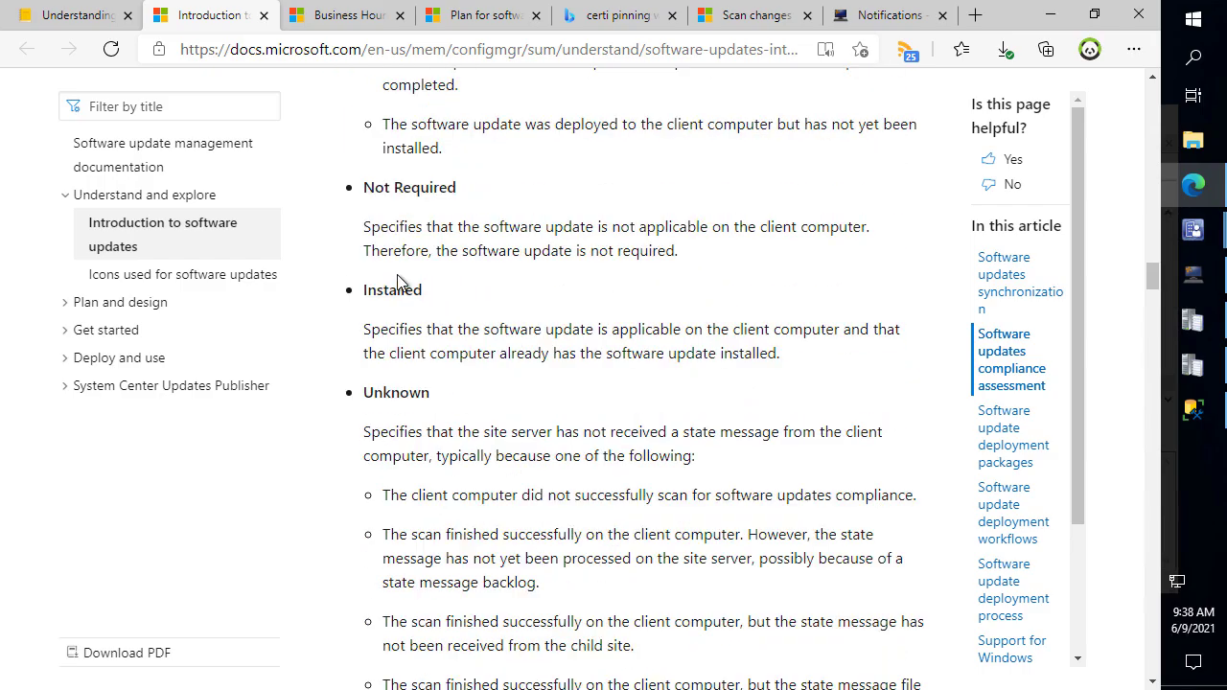
scroll(397, 280, down, 10)
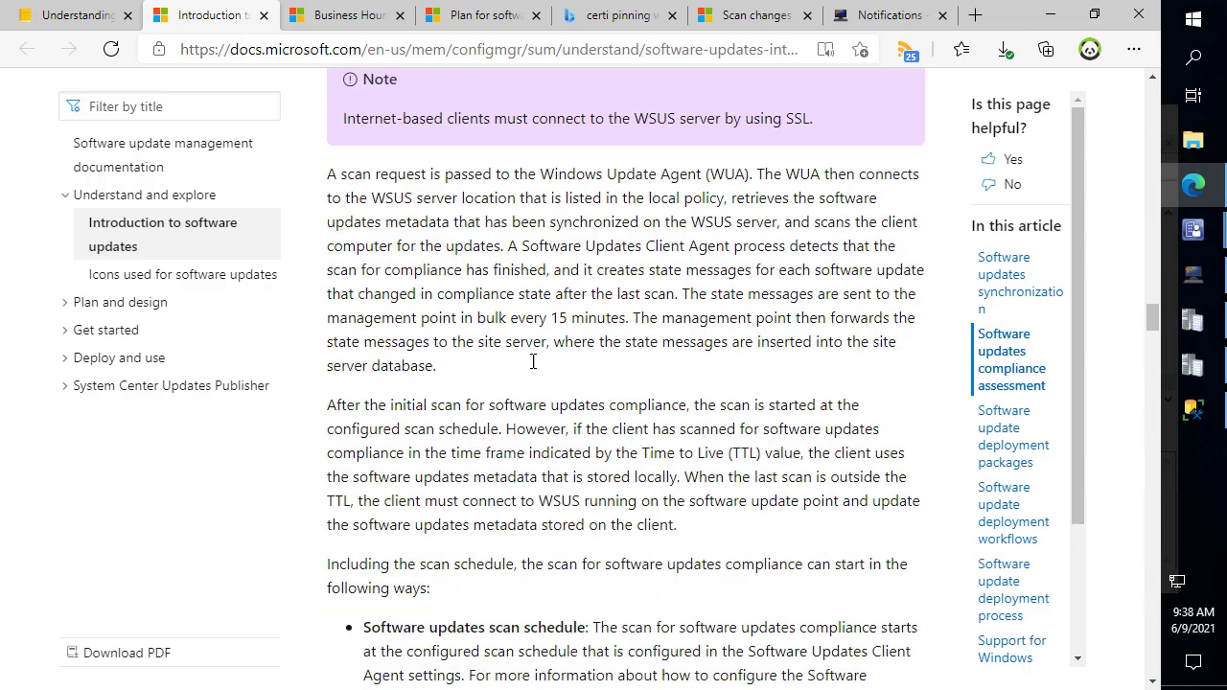
scroll(611, 423, down, 2)
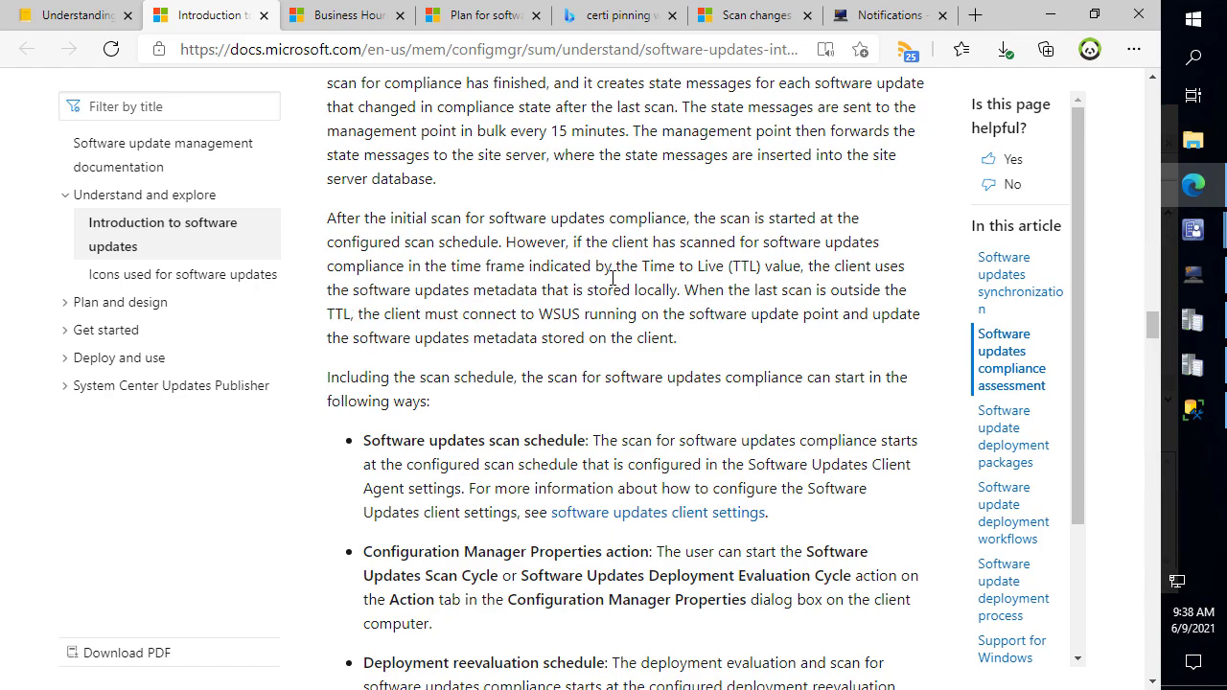
scroll(453, 371, down, 1)
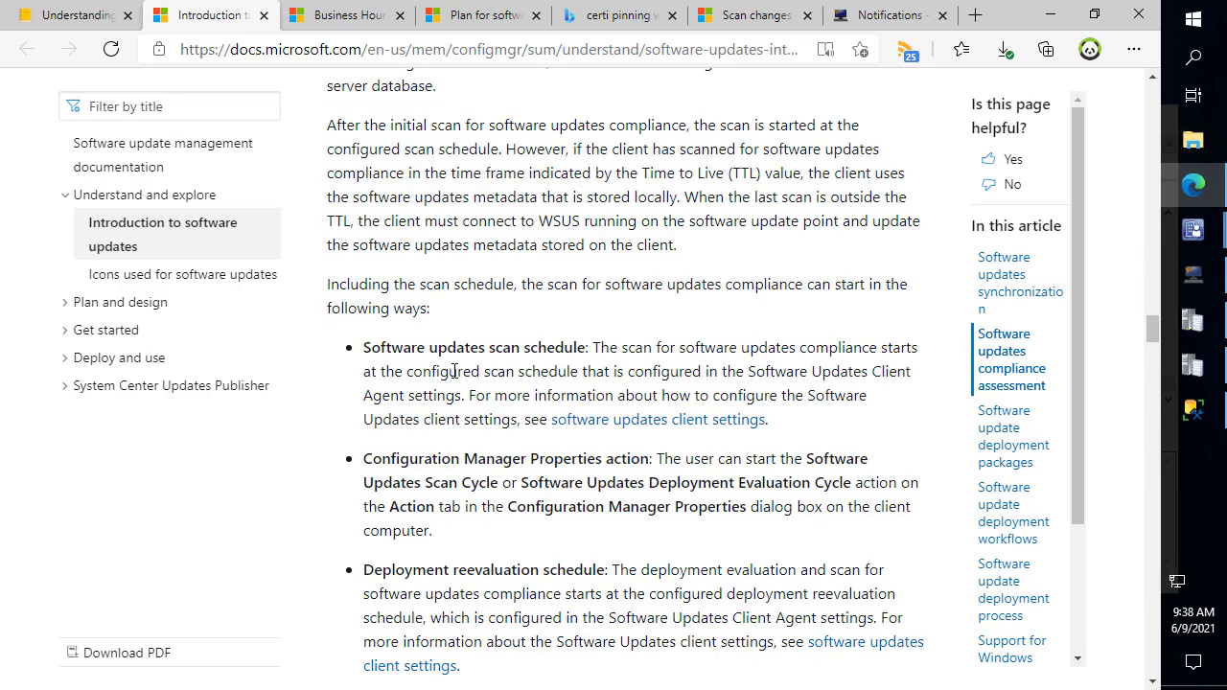
scroll(454, 371, down, 10)
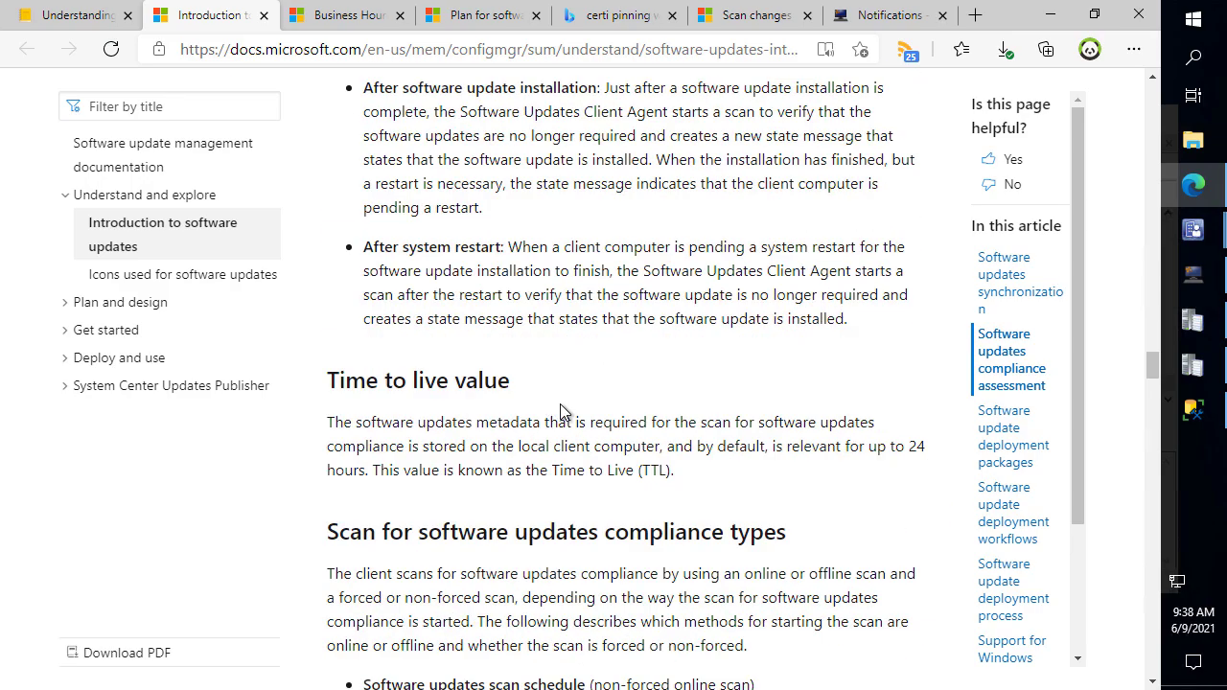
Step: Skim the rest of the article, from compliance scan types through deployment packages, workflows and process to extending software updates
scroll(561, 410, down, 6)
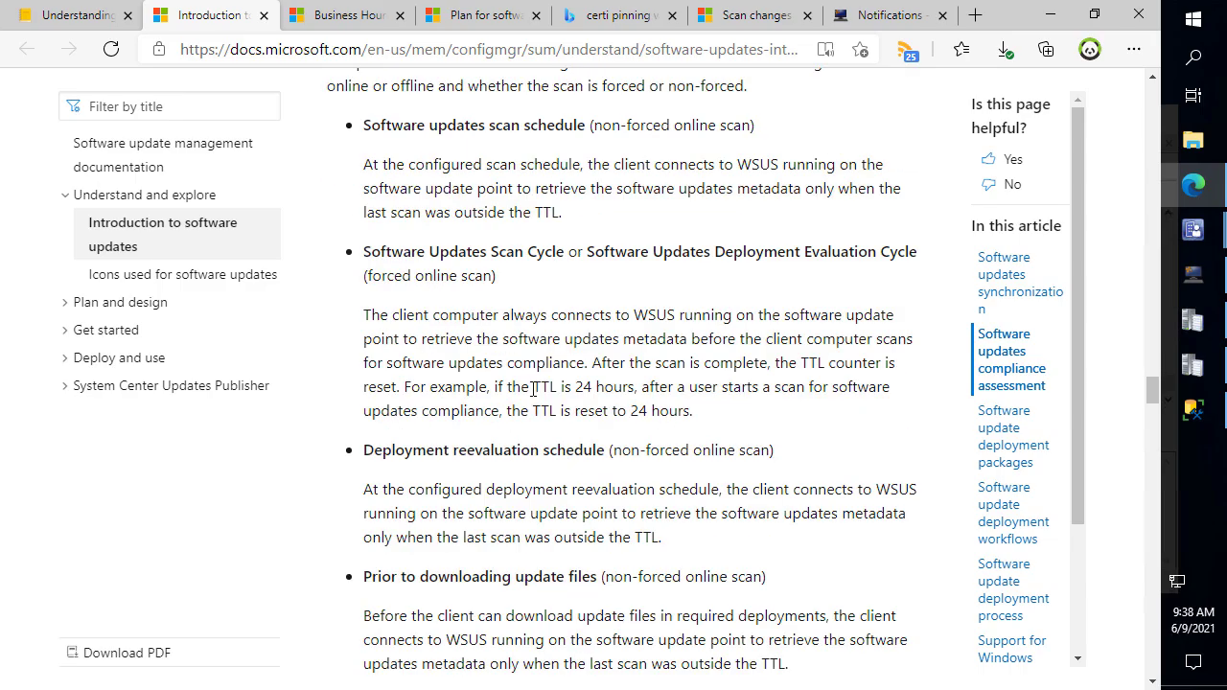
scroll(532, 390, down, 11)
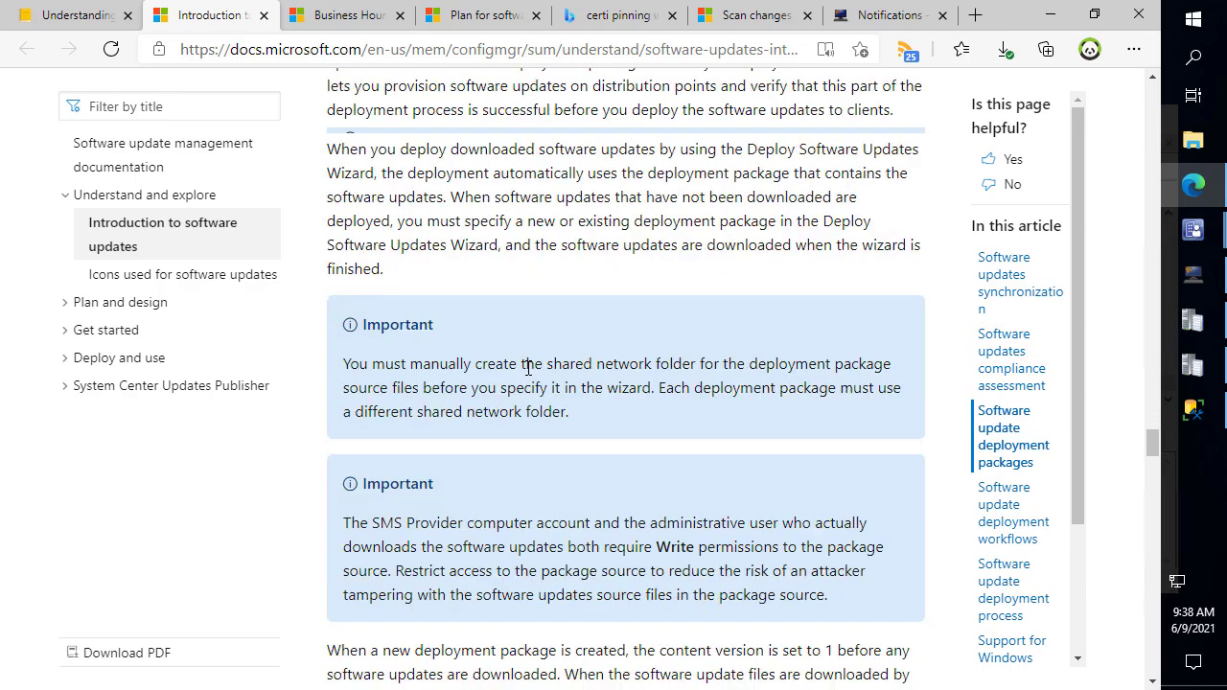
scroll(526, 369, down, 9)
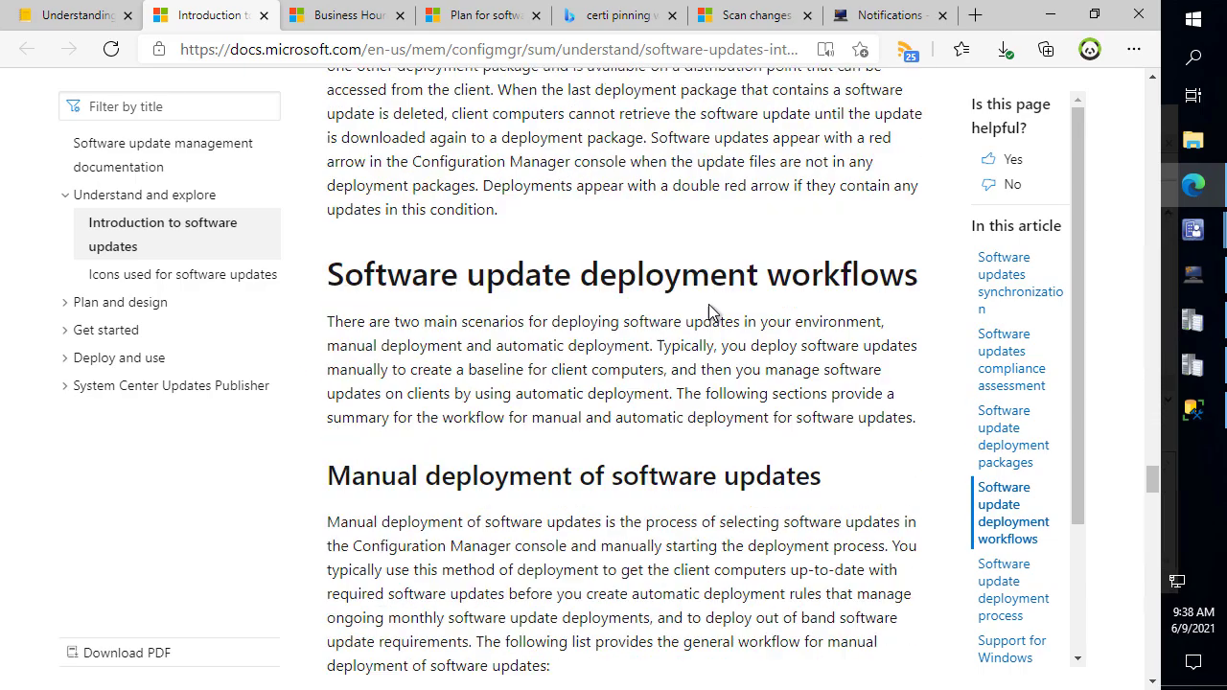
scroll(709, 312, down, 10)
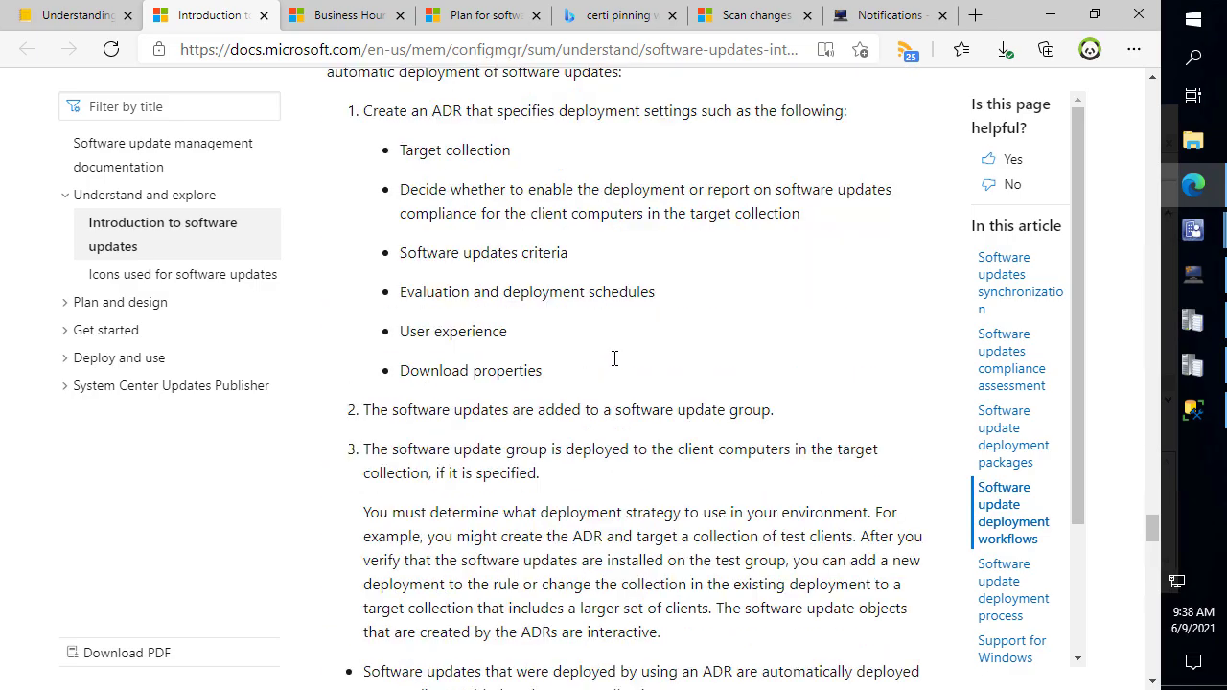
scroll(615, 358, down, 11)
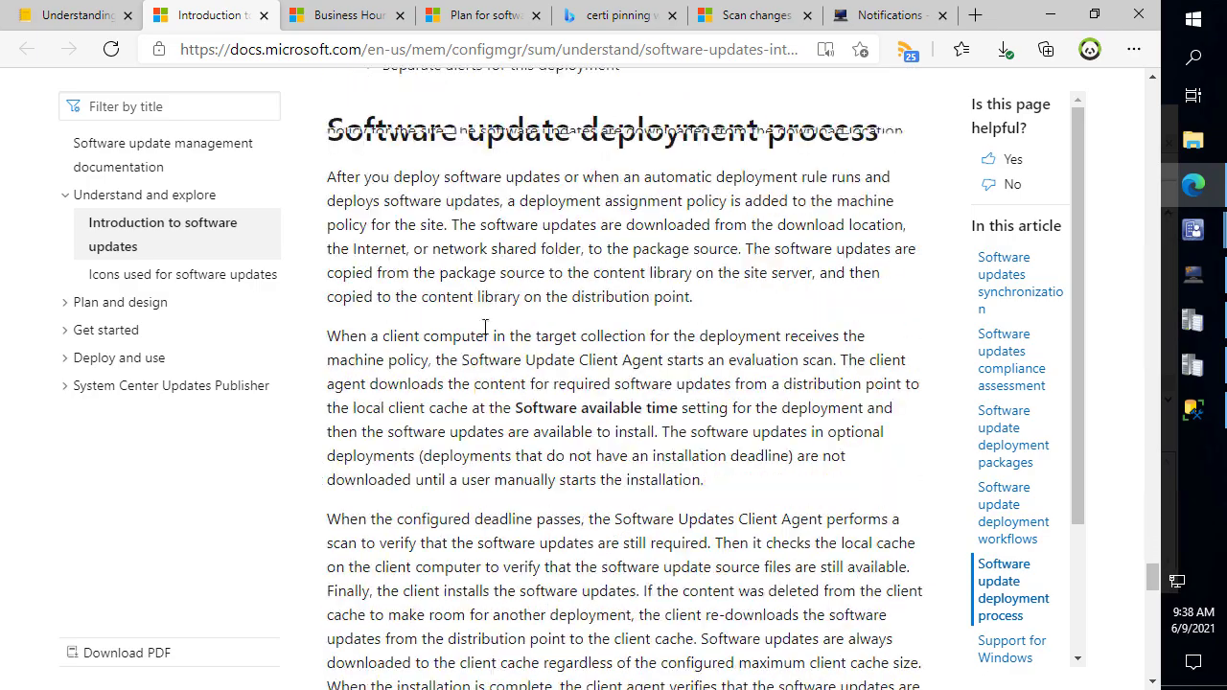
scroll(485, 329, down, 10)
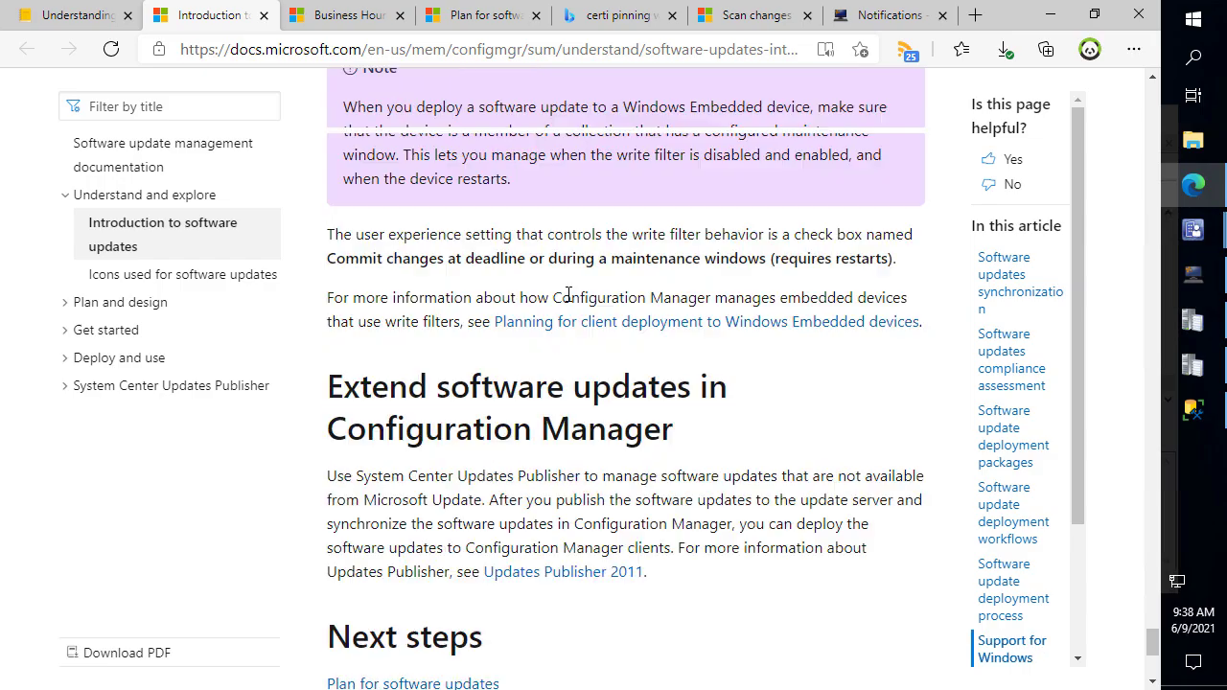
Step: Go back to the article's section on automatic deployment of software updates and minimize Microsoft Edge to return to the Configuration Manager console
scroll(691, 287, up, 20)
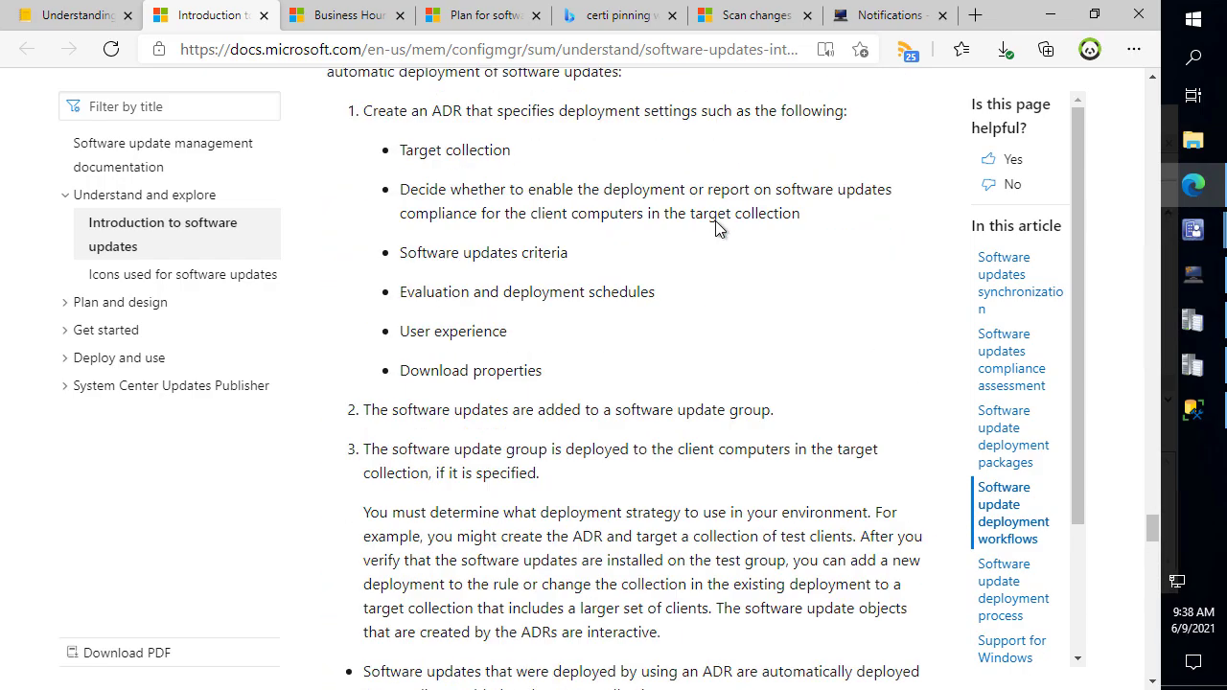
scroll(728, 223, up, 5)
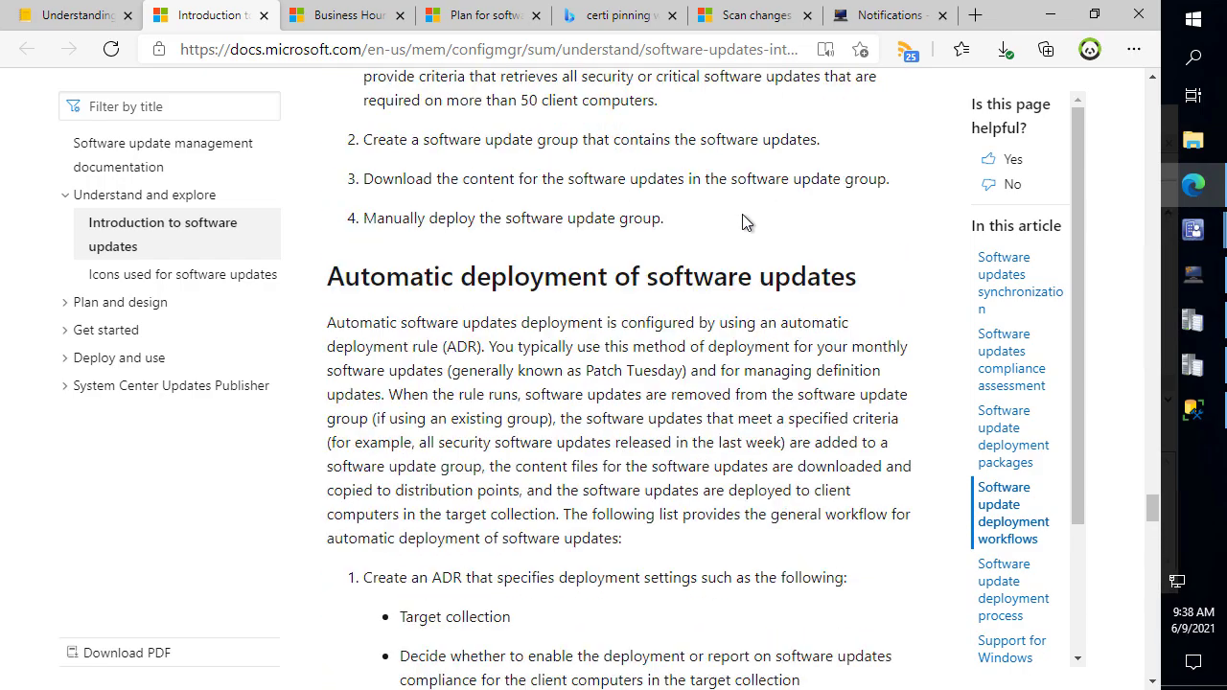
click(1054, 15)
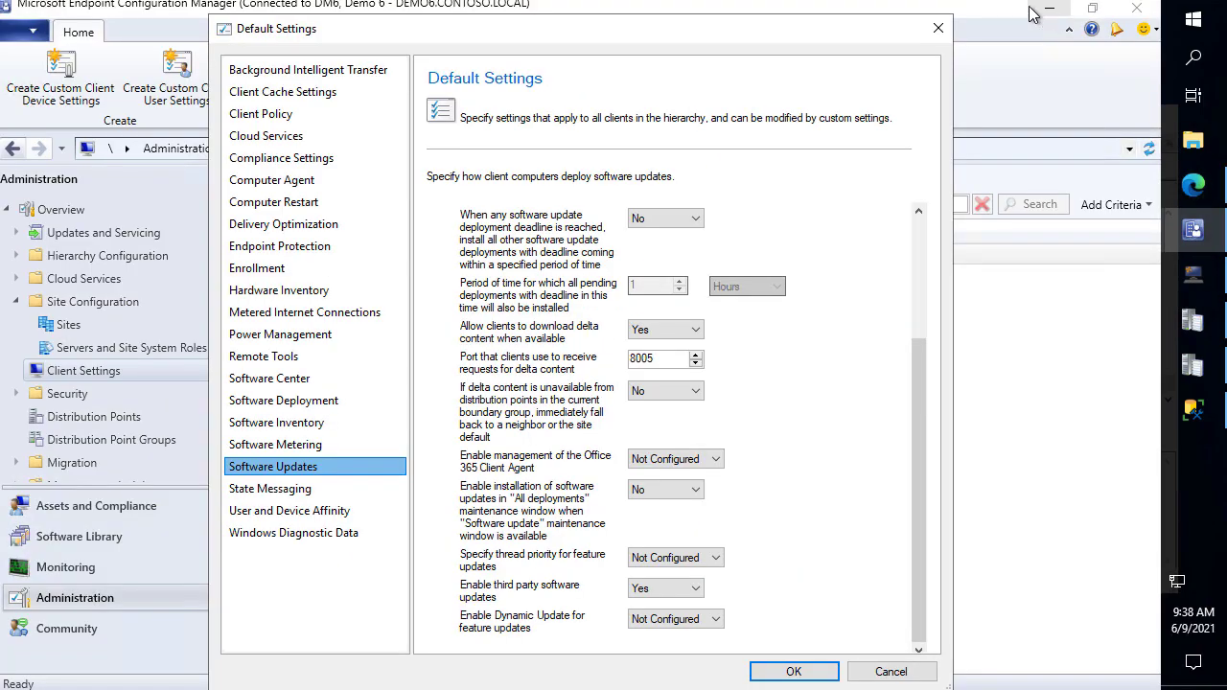